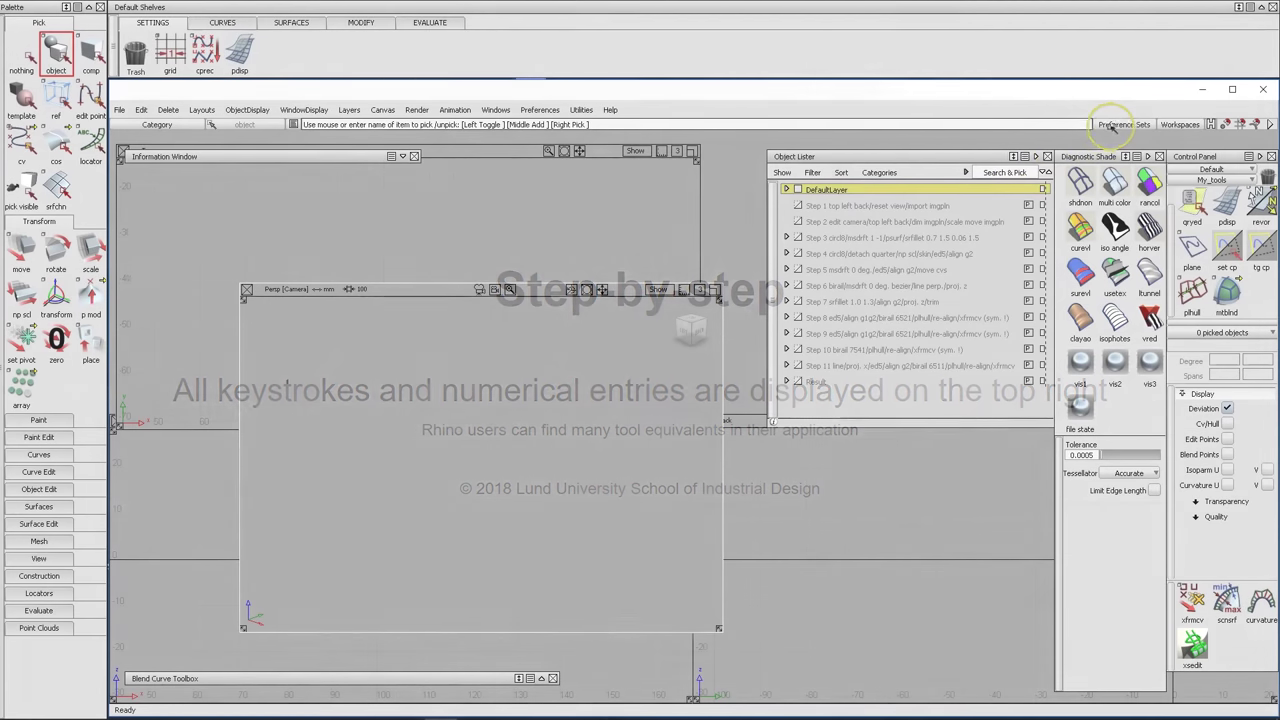
# Load the PrefSet W 10 preference set from the user_data folder
pyautogui.click(1120, 124)
pyautogui.moveTo(1112, 126)
pyautogui.mouseDown()
pyautogui.moveTo(1108, 172)
pyautogui.moveTo(1114, 140)
pyautogui.mouseUp()
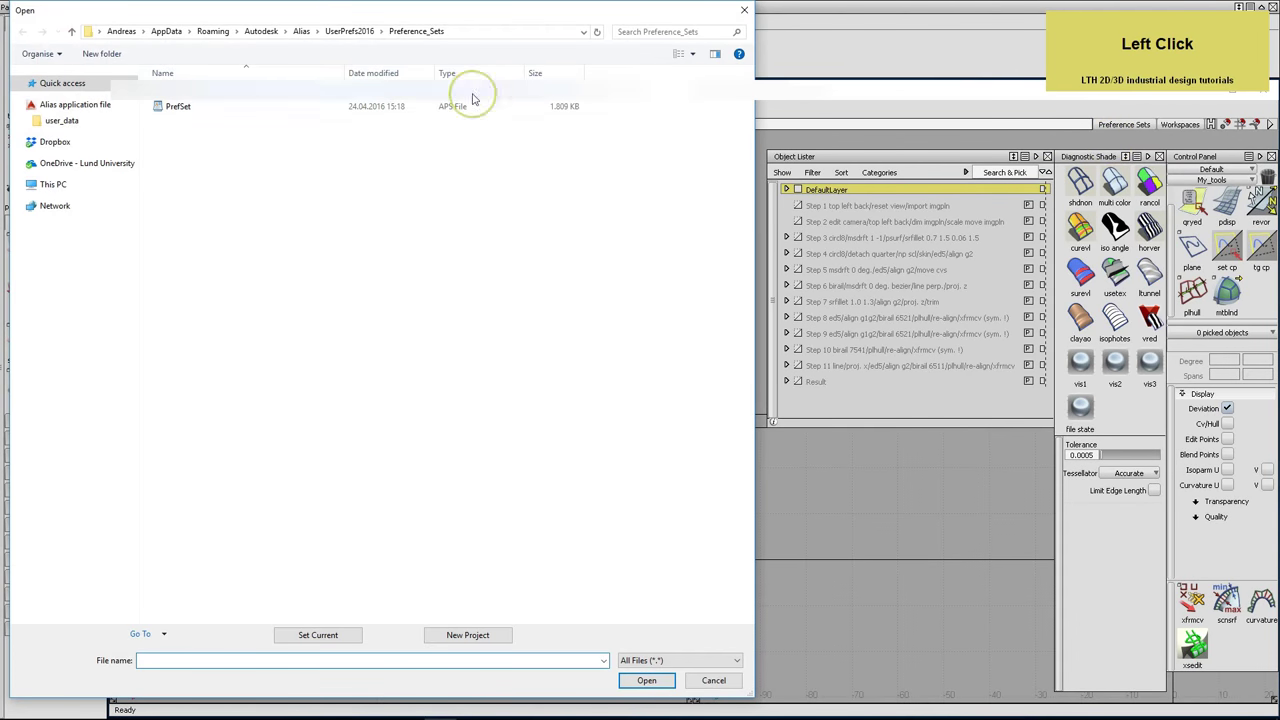
pyautogui.click(47, 122)
pyautogui.doubleClick(160, 316)
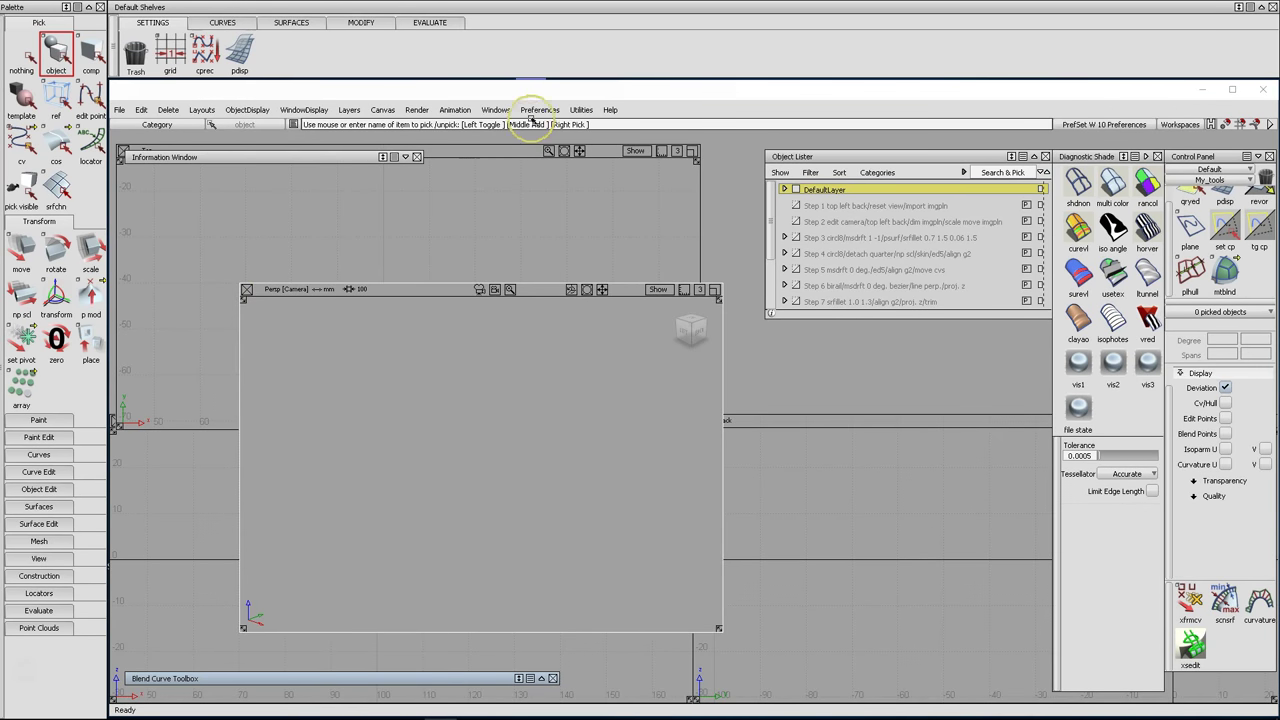
# Apply the LTH construction preset and review its fitting, continuity and curve-on-surface/trim tolerances
pyautogui.click(540, 110)
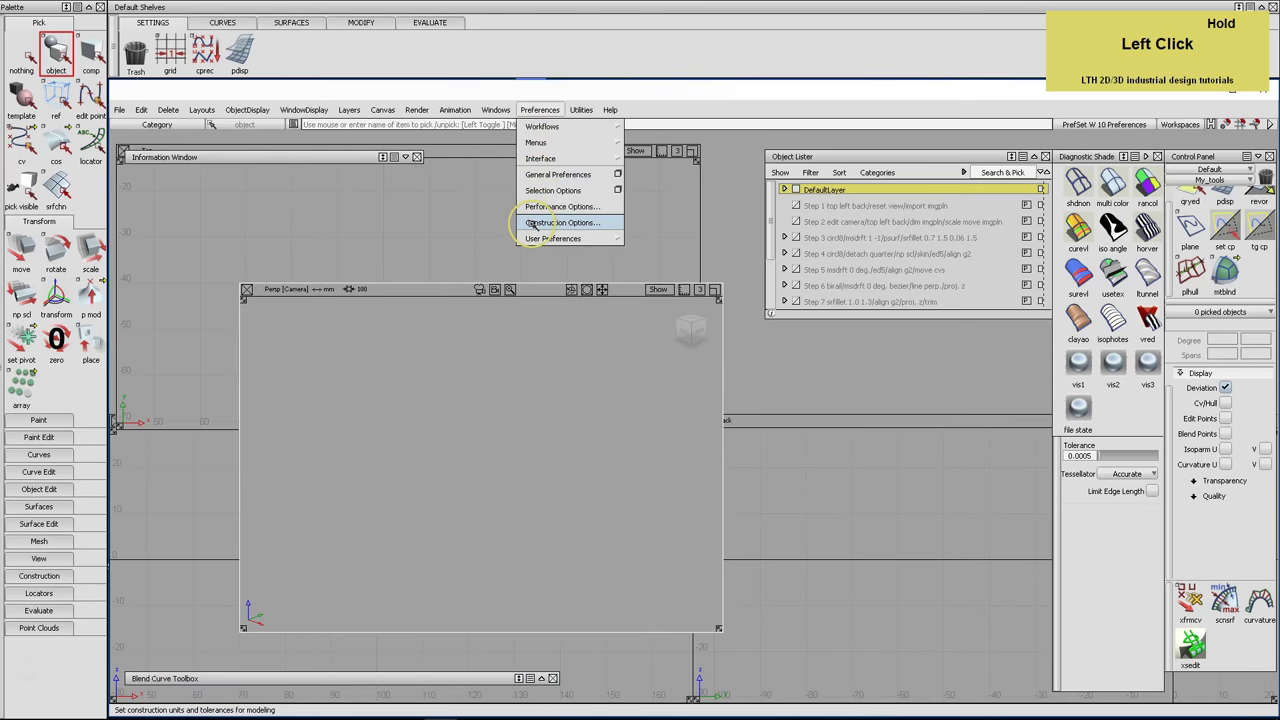
pyautogui.click(532, 222)
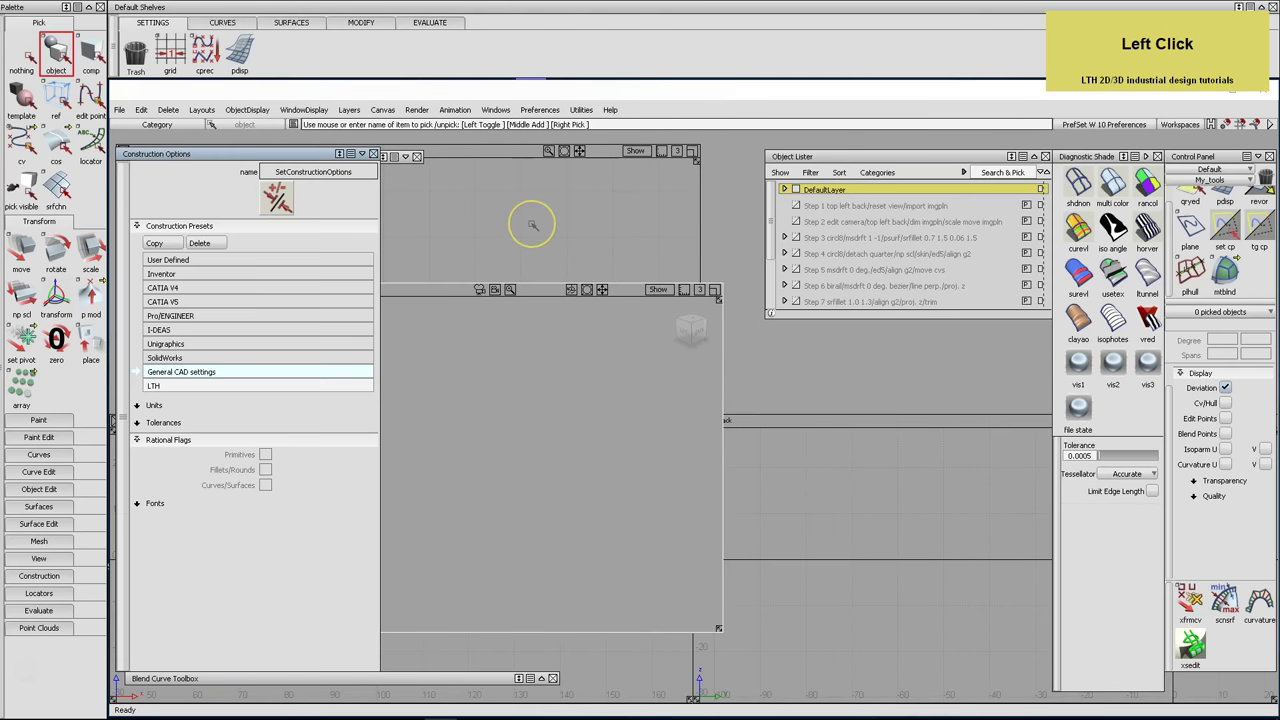
pyautogui.click(182, 386)
pyautogui.click(137, 440)
pyautogui.click(137, 422)
pyautogui.click(150, 440)
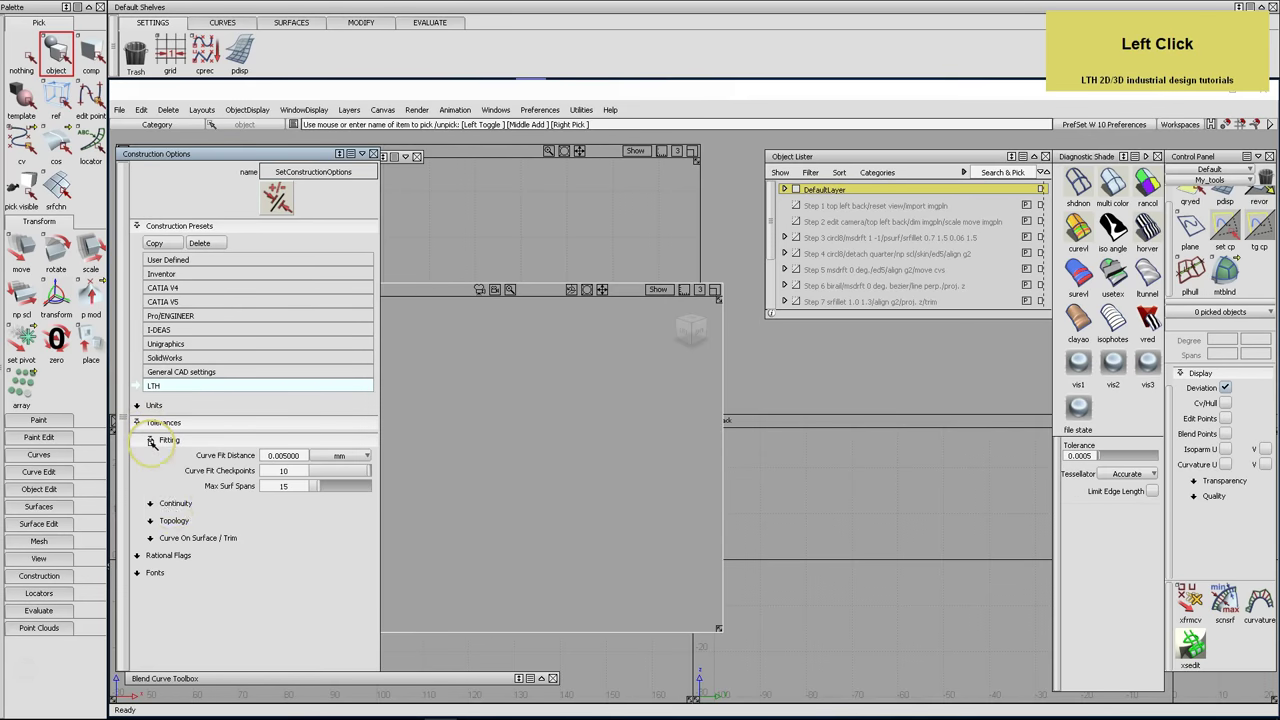
pyautogui.click(150, 503)
pyautogui.click(150, 583)
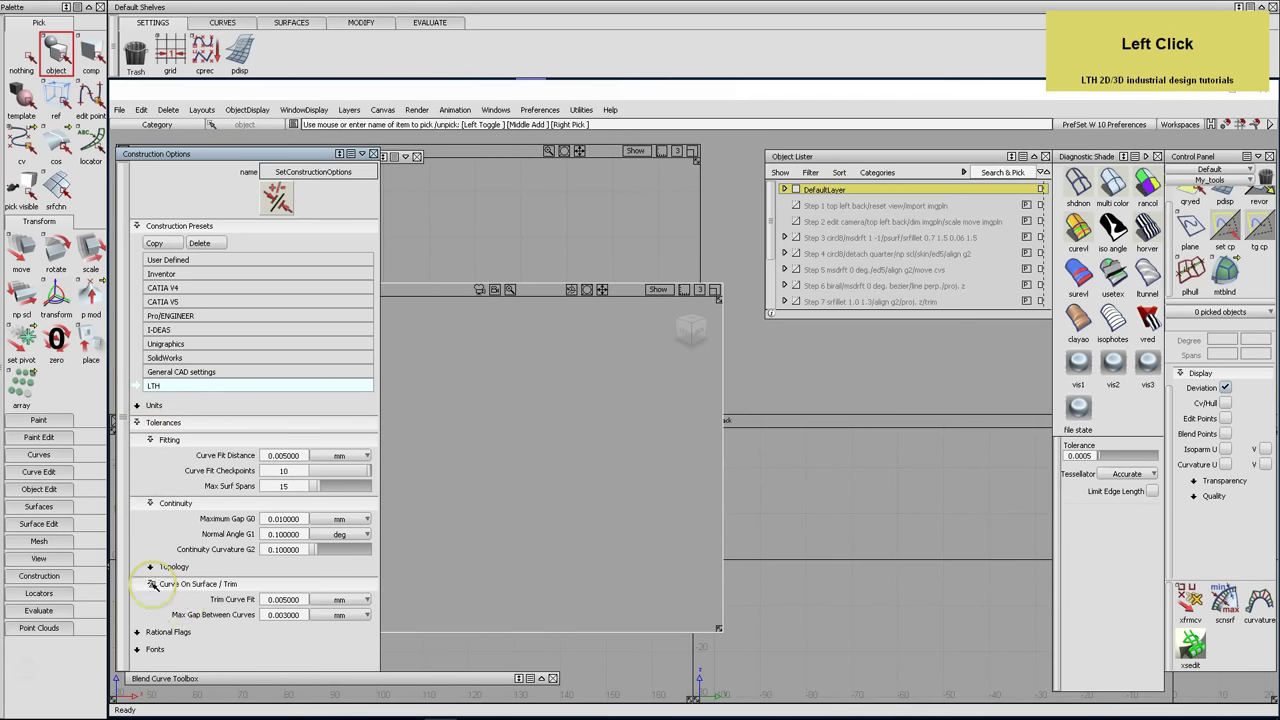
pyautogui.click(373, 154)
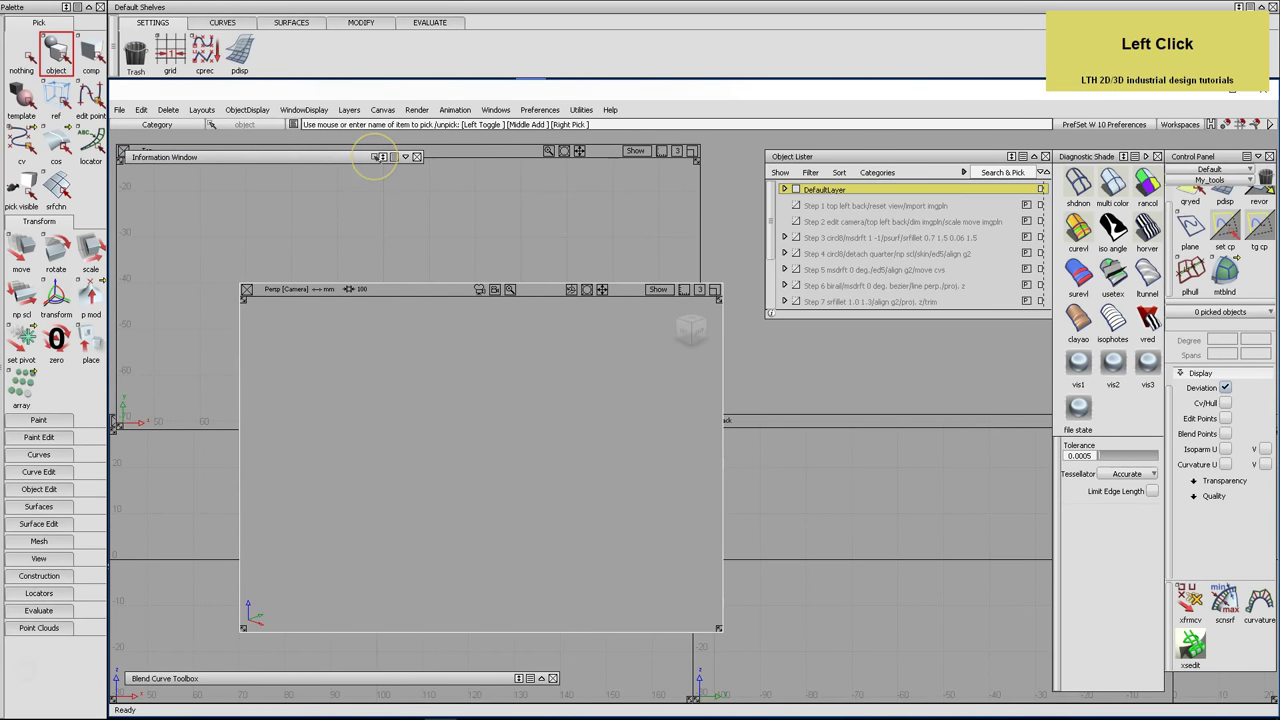
# Tile the four modeling views and set the preset grid spacing to 10 mm for all windows
pyautogui.press('F4')
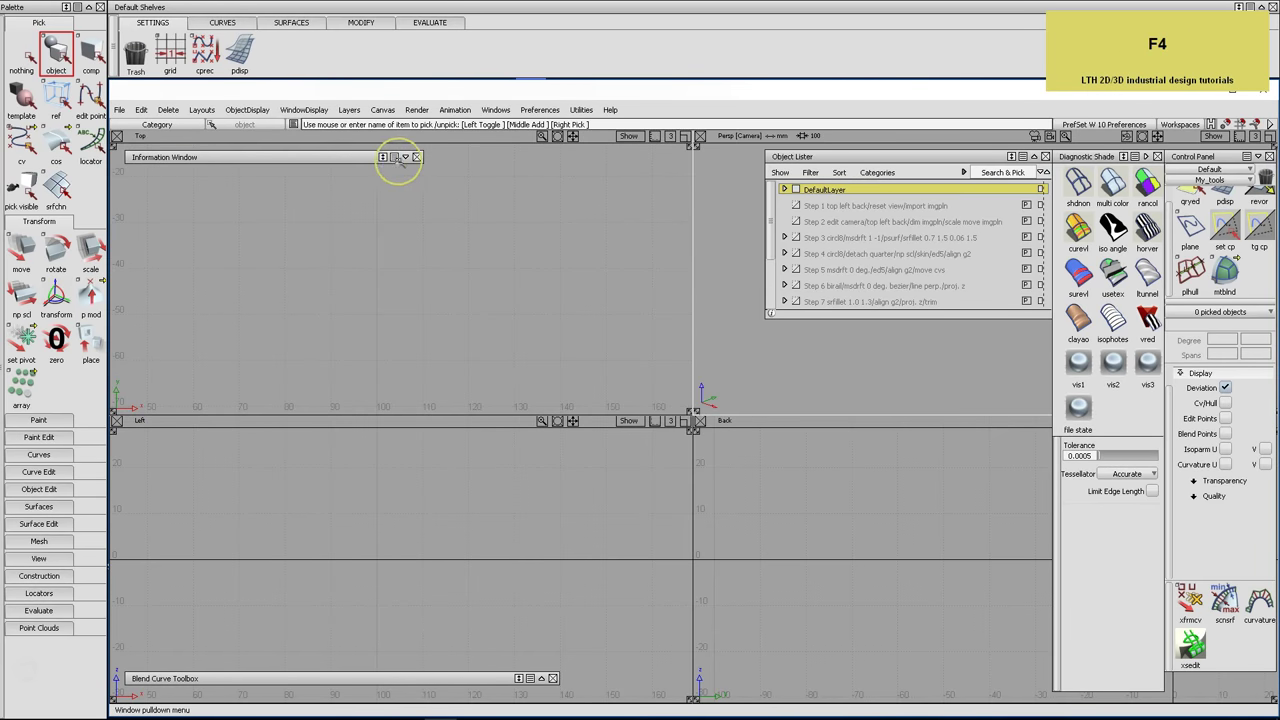
pyautogui.doubleClick(170, 52)
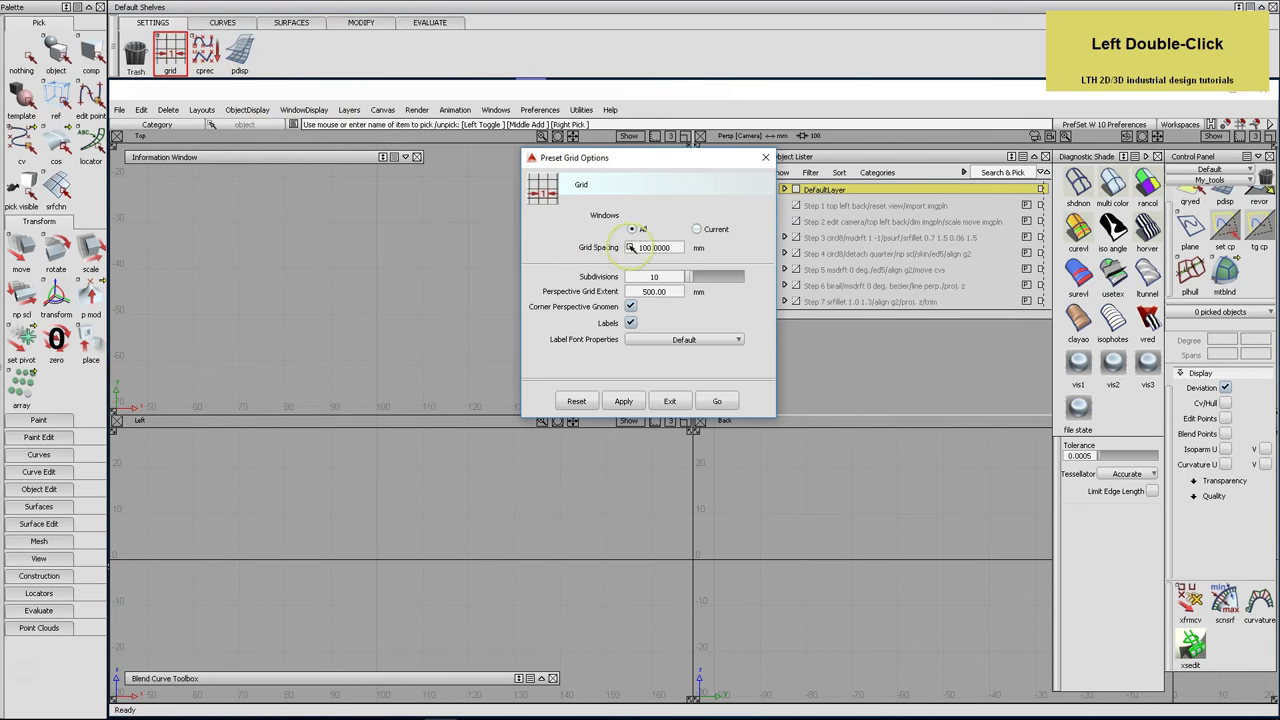
pyautogui.moveTo(677, 249); pyautogui.dragTo(651, 256)
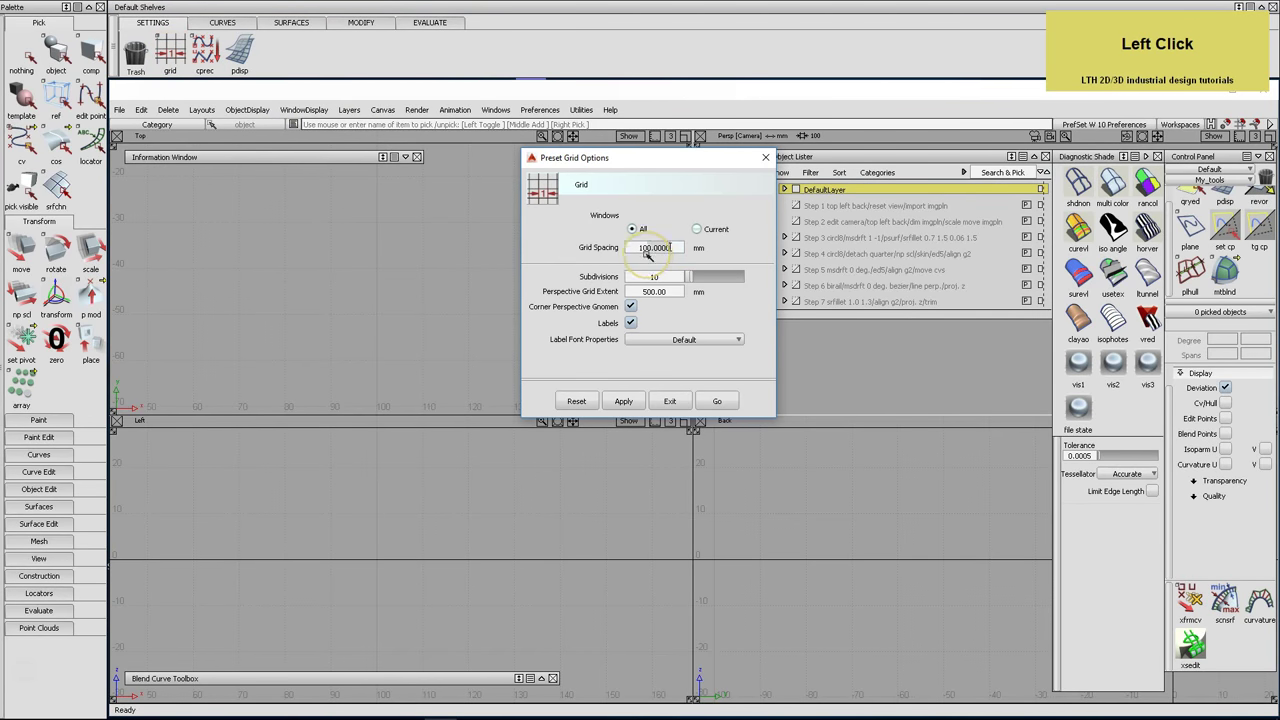
pyautogui.press('BackSpace')
pyautogui.press('Return')
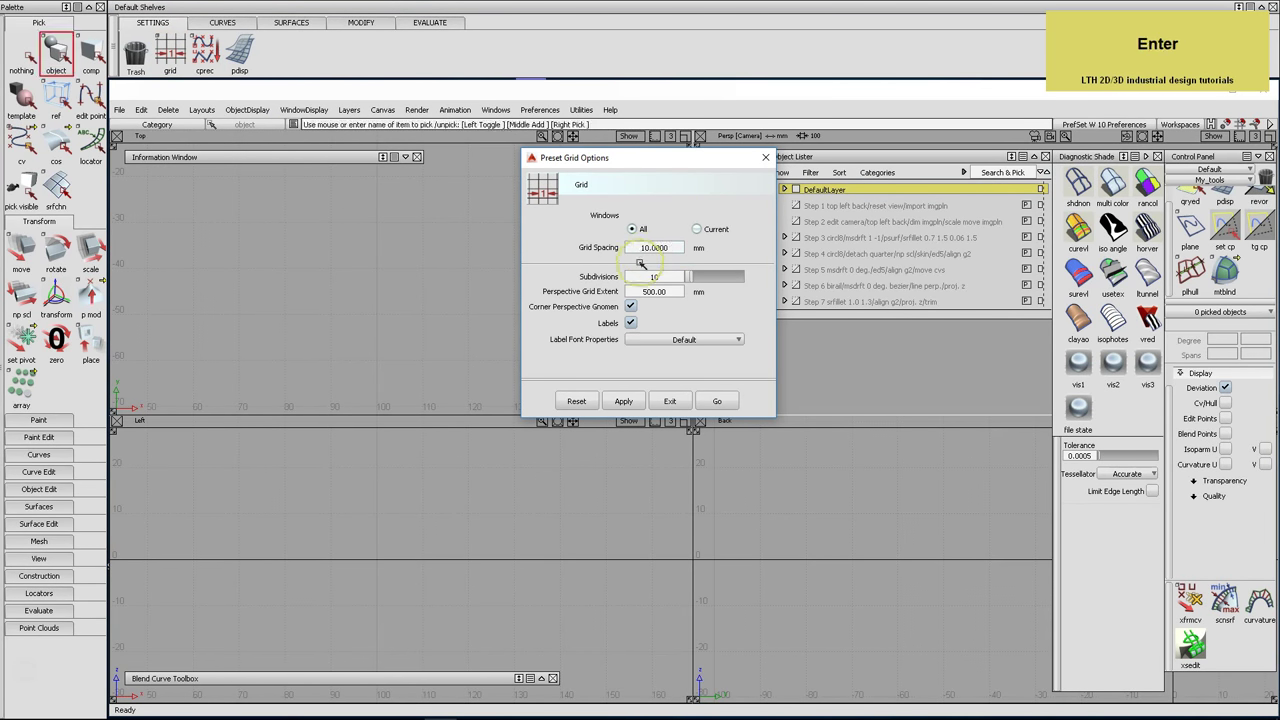
pyautogui.click(717, 400)
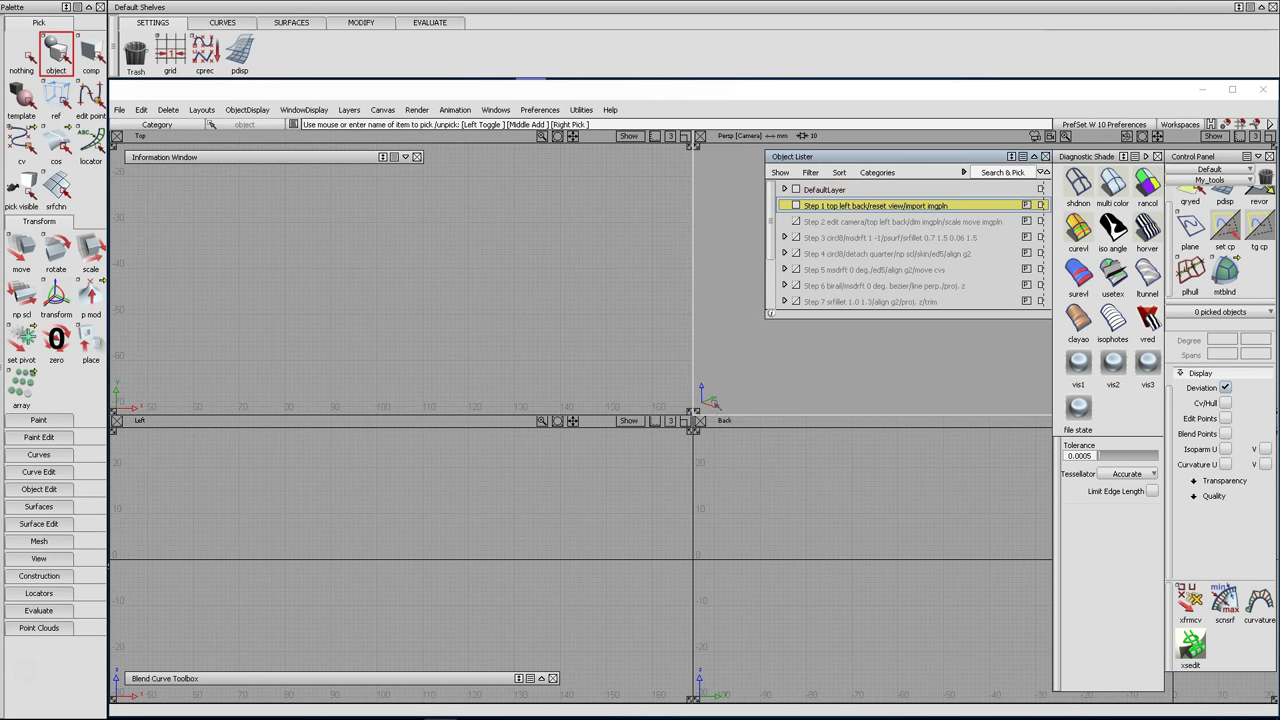
# Reset the orthographic views and the perspective view with the reset view tool
pyautogui.rightClick(39, 558)
pyautogui.moveTo(39, 558); pyautogui.dragTo(67, 648, button='right')
pyautogui.click(372, 378)
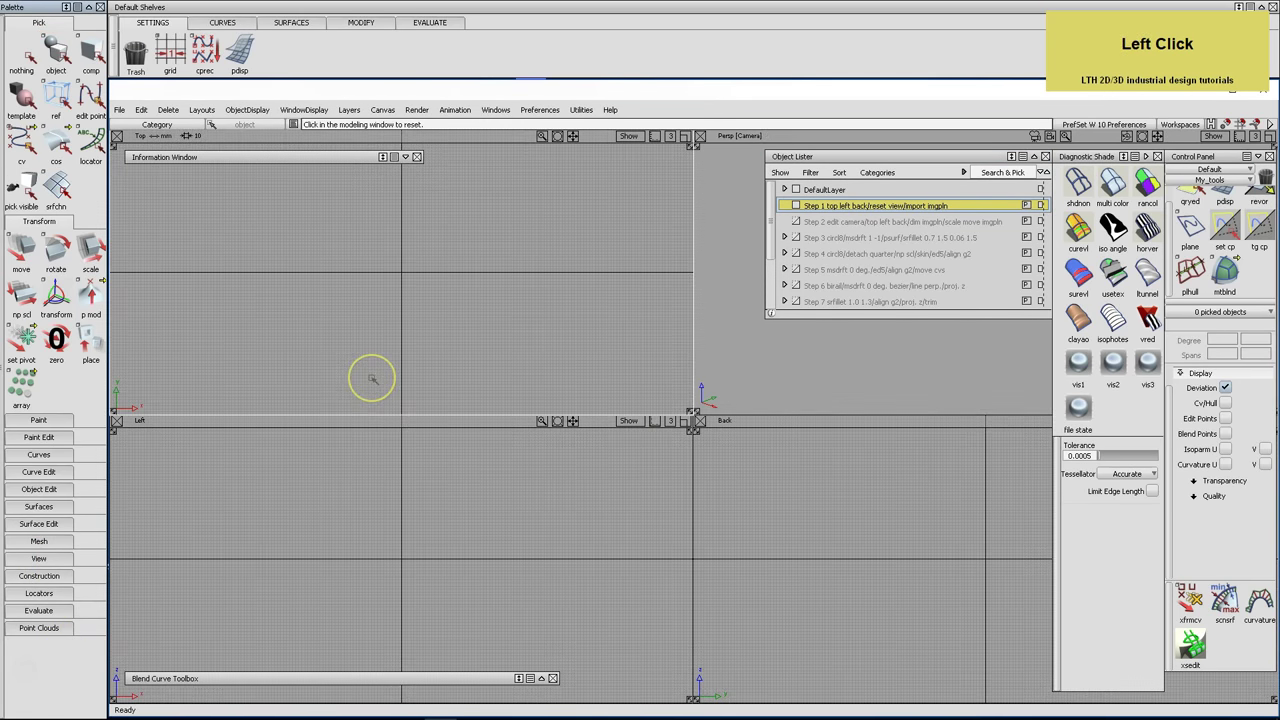
pyautogui.click(781, 349)
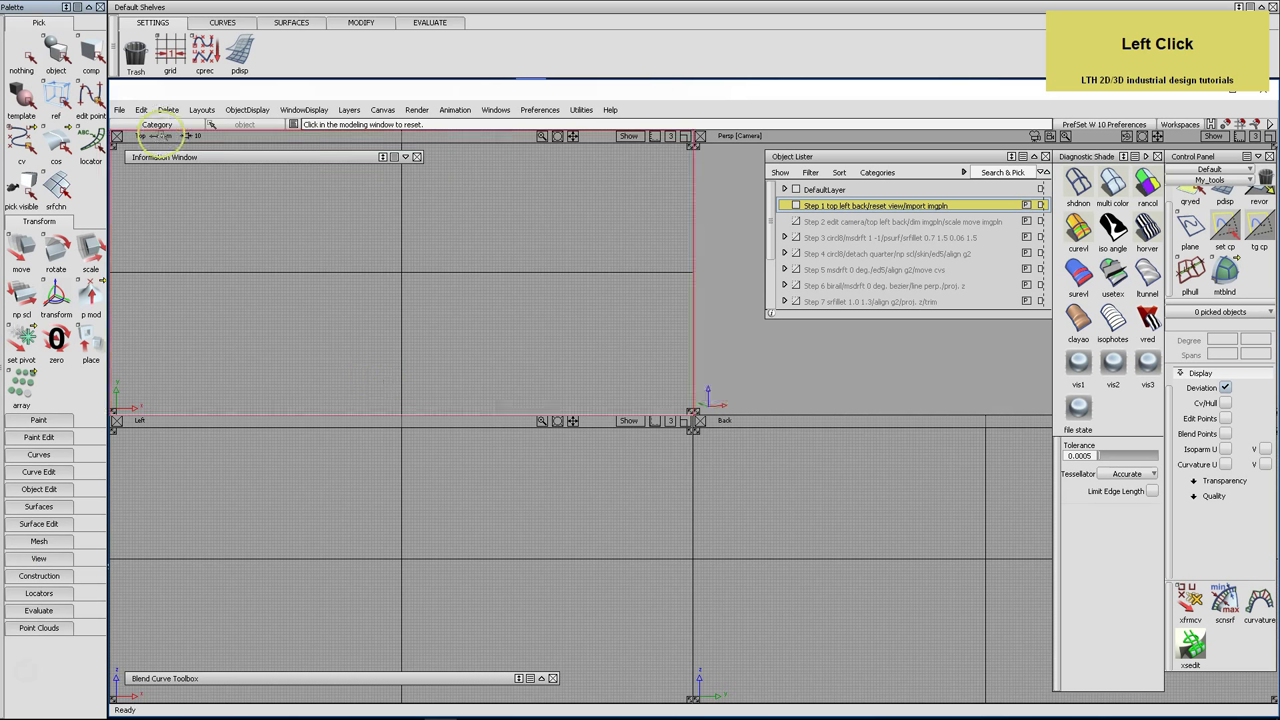
# Import the FSB 1144 top image from the user_data folder as an image plane in the Top view
pyautogui.moveTo(120, 110); pyautogui.dragTo(288, 303)
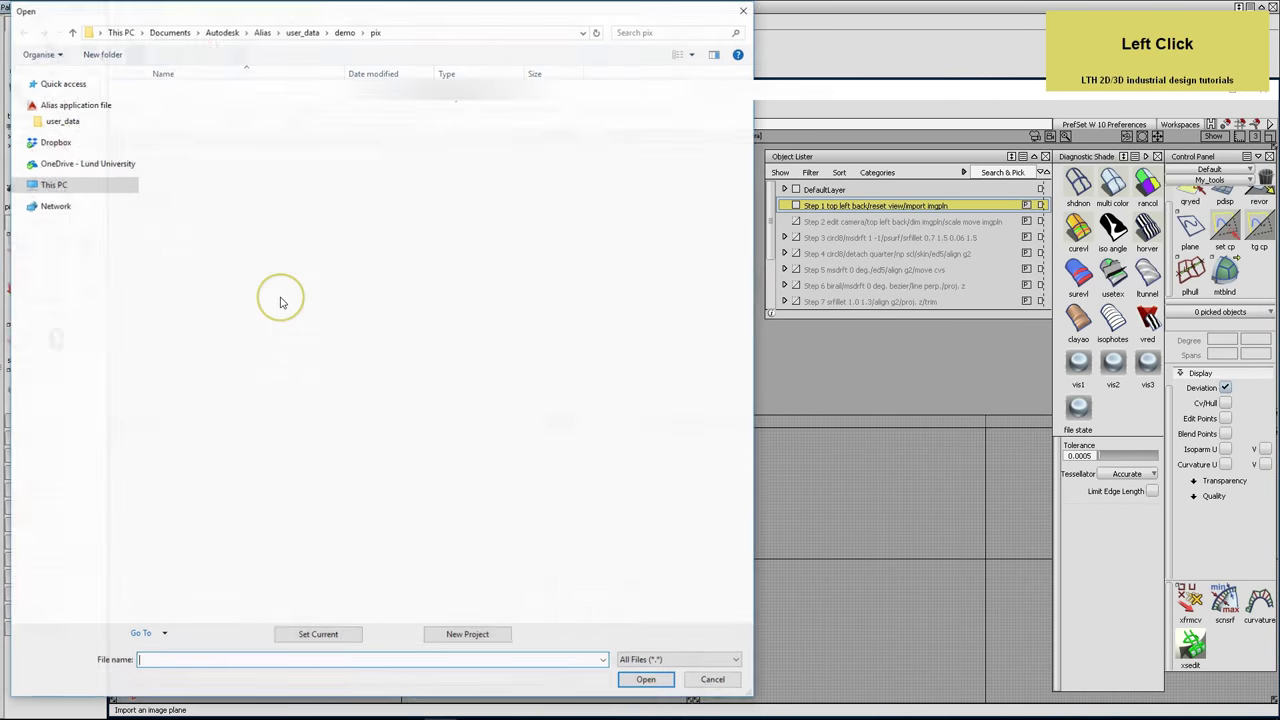
pyautogui.click(70, 120)
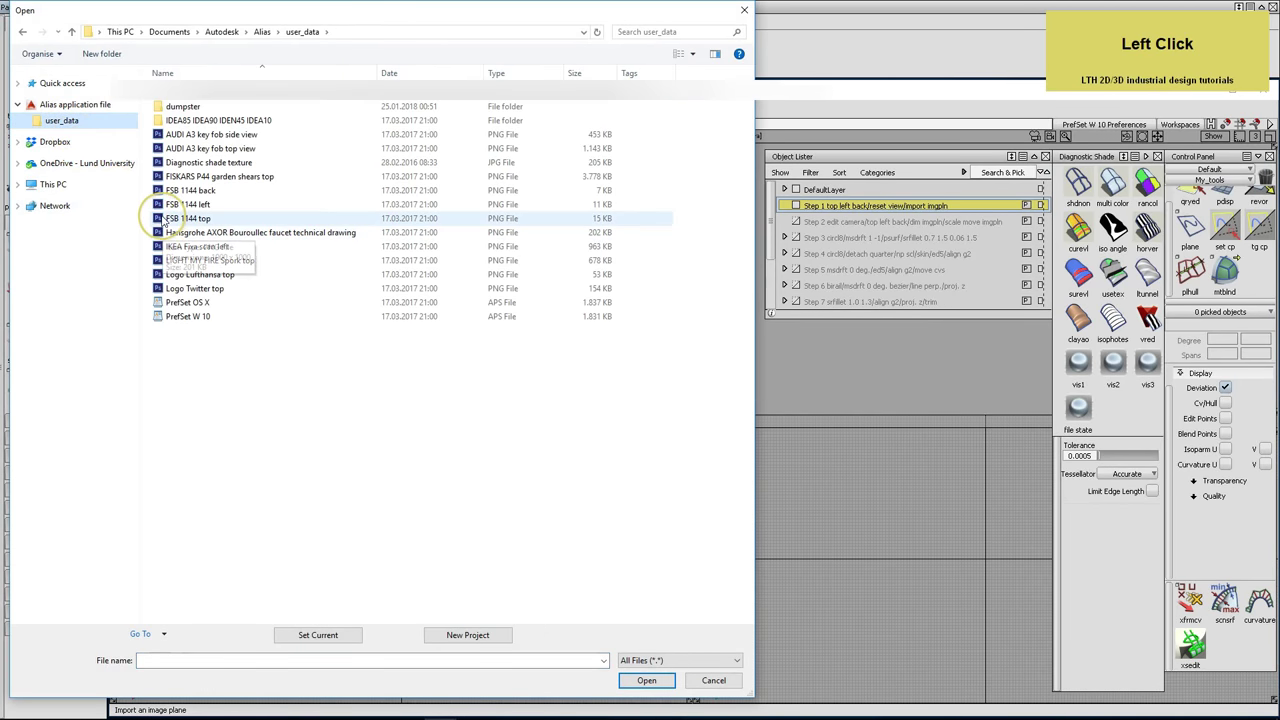
pyautogui.click(158, 217)
pyautogui.doubleClick(158, 216)
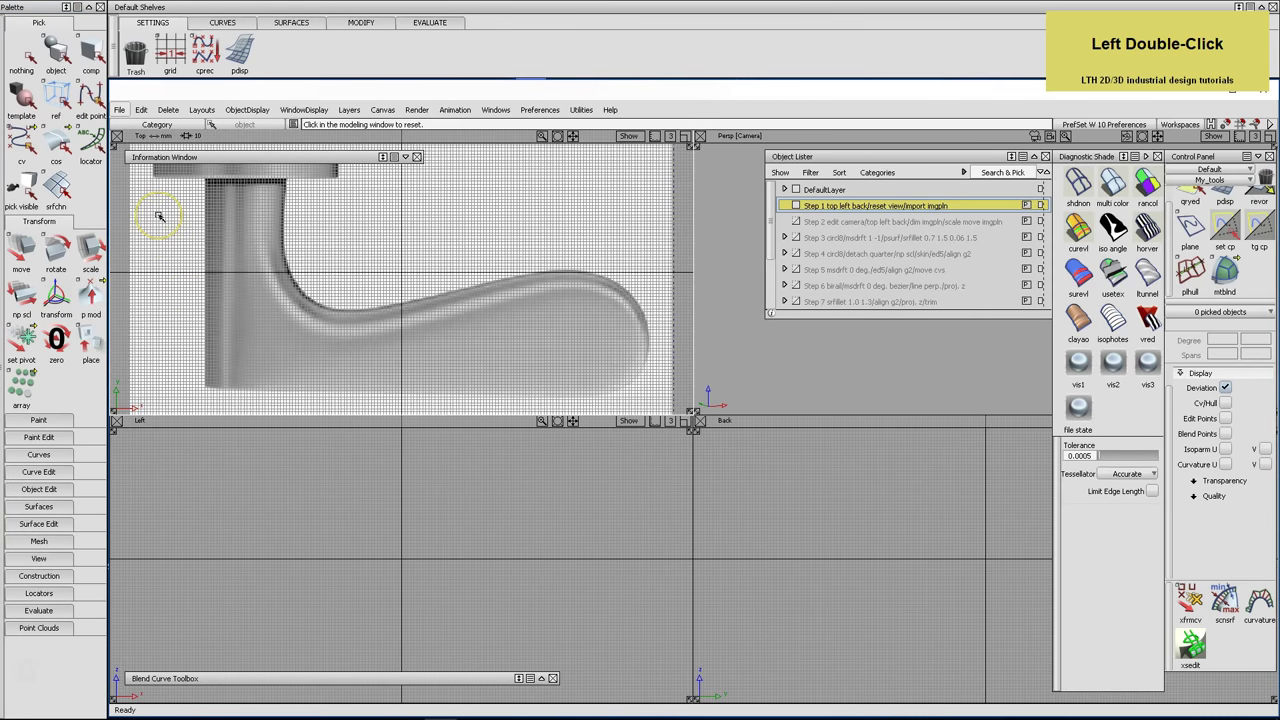
# Import the FSB 1144 left image as an image plane in the Left view
pyautogui.click(205, 428)
pyautogui.moveTo(119, 110); pyautogui.dragTo(272, 302)
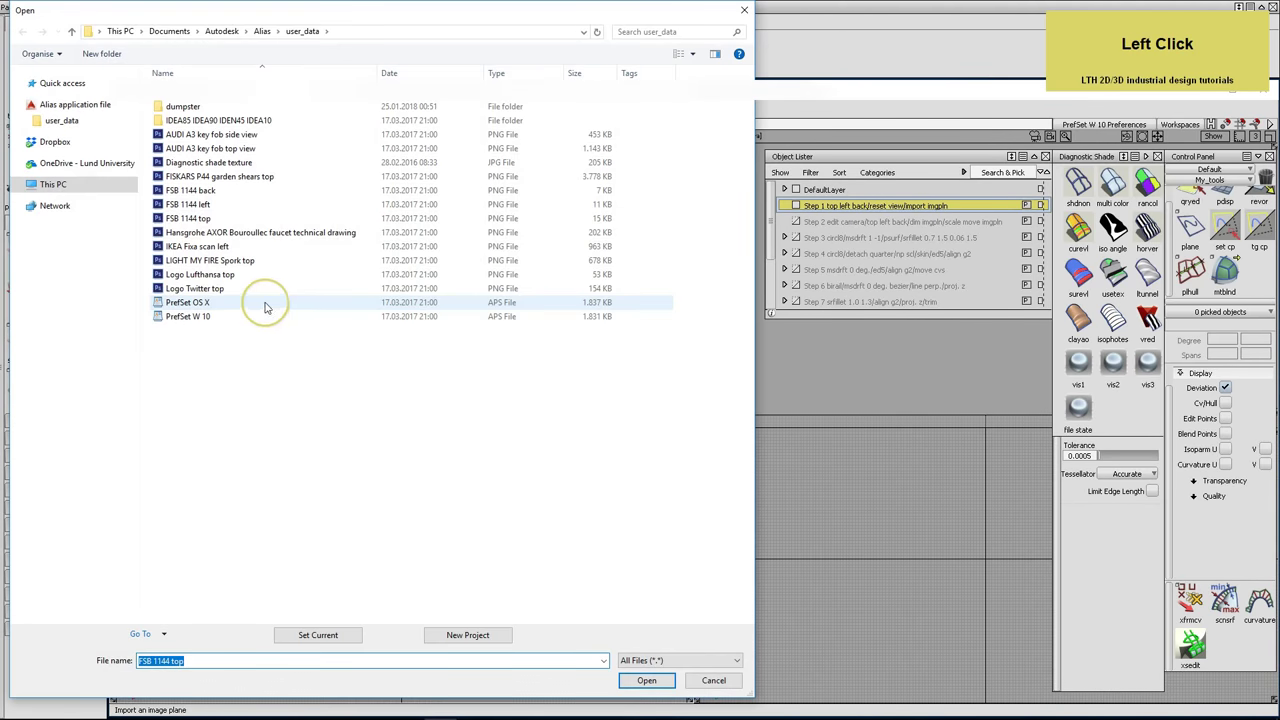
pyautogui.click(164, 205)
pyautogui.doubleClick(164, 205)
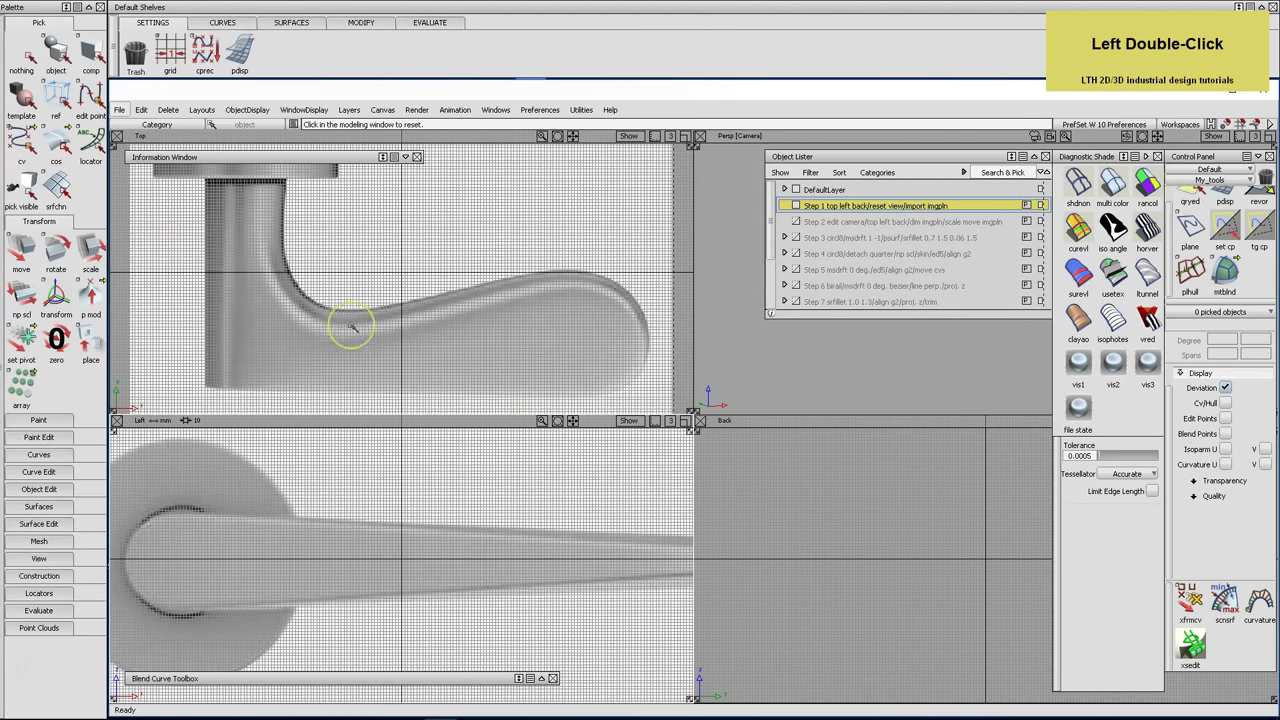
# Import the FSB 1144 back image as an image plane in the Back view
pyautogui.click(775, 420)
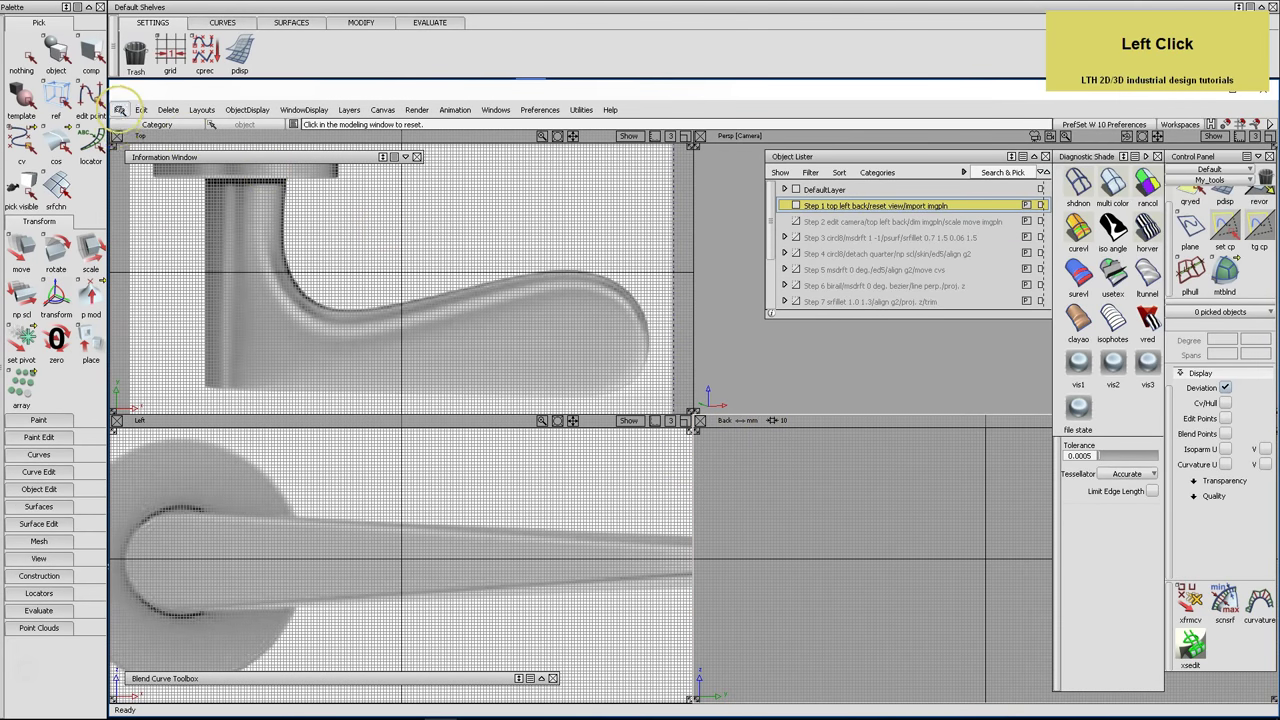
pyautogui.click(119, 109)
pyautogui.moveTo(130, 257)
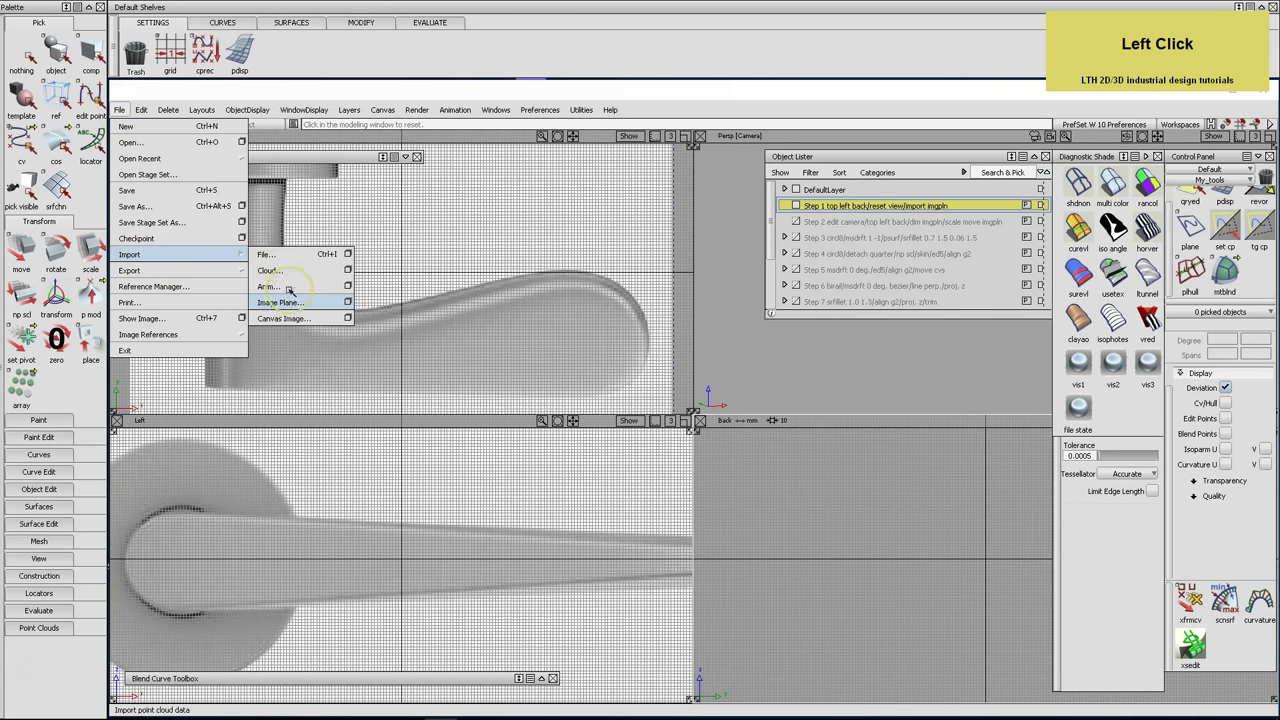
pyautogui.click(290, 309)
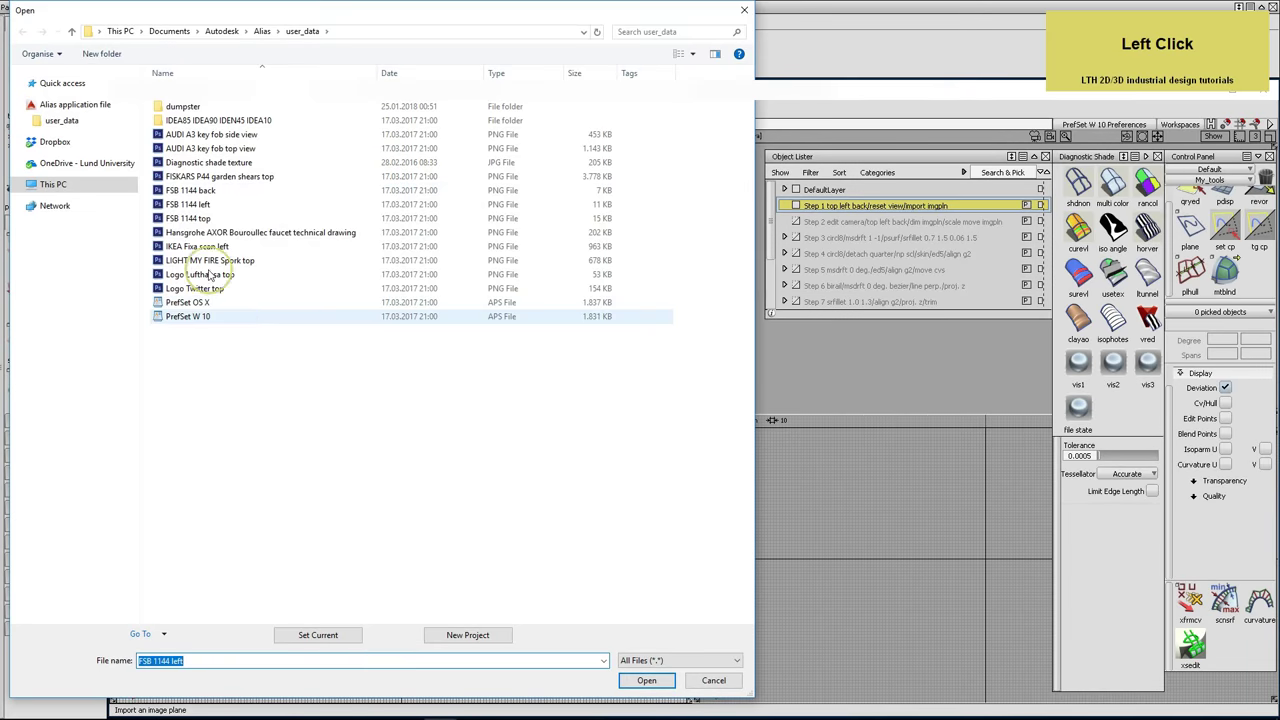
pyautogui.doubleClick(162, 203)
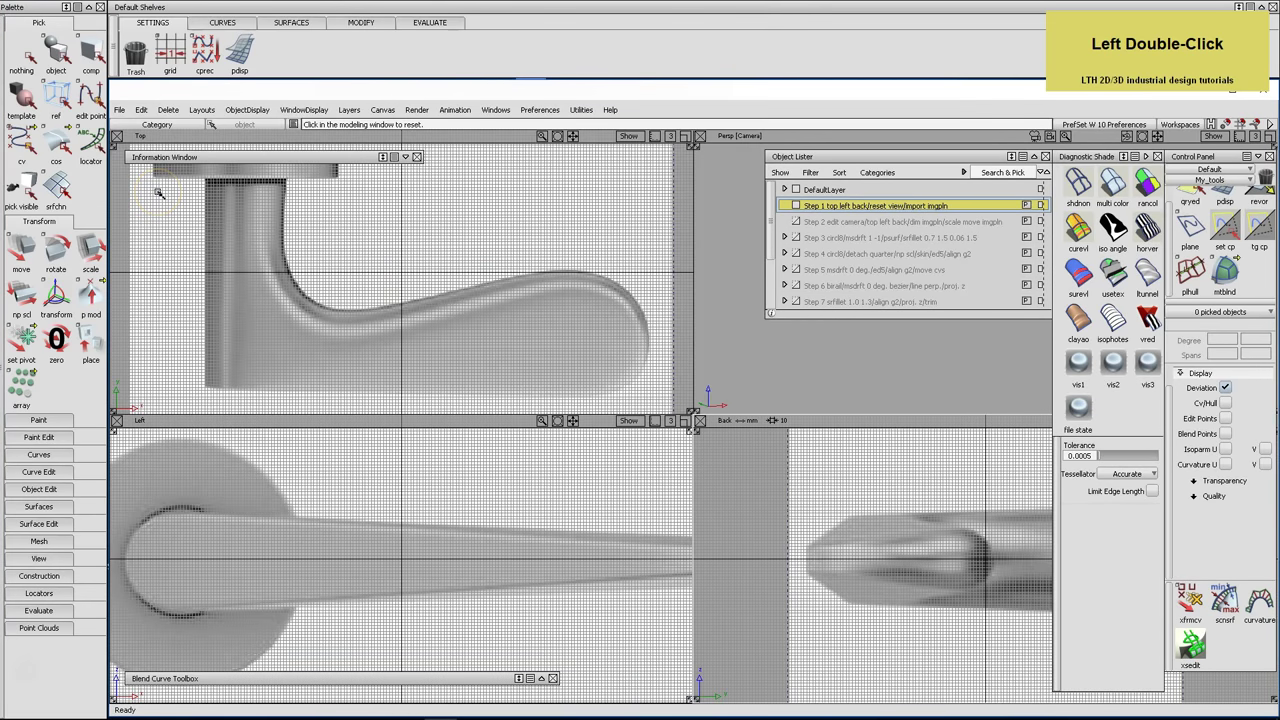
# Open the Camera Editor and show the image planes of the Left camera
pyautogui.press('alt')
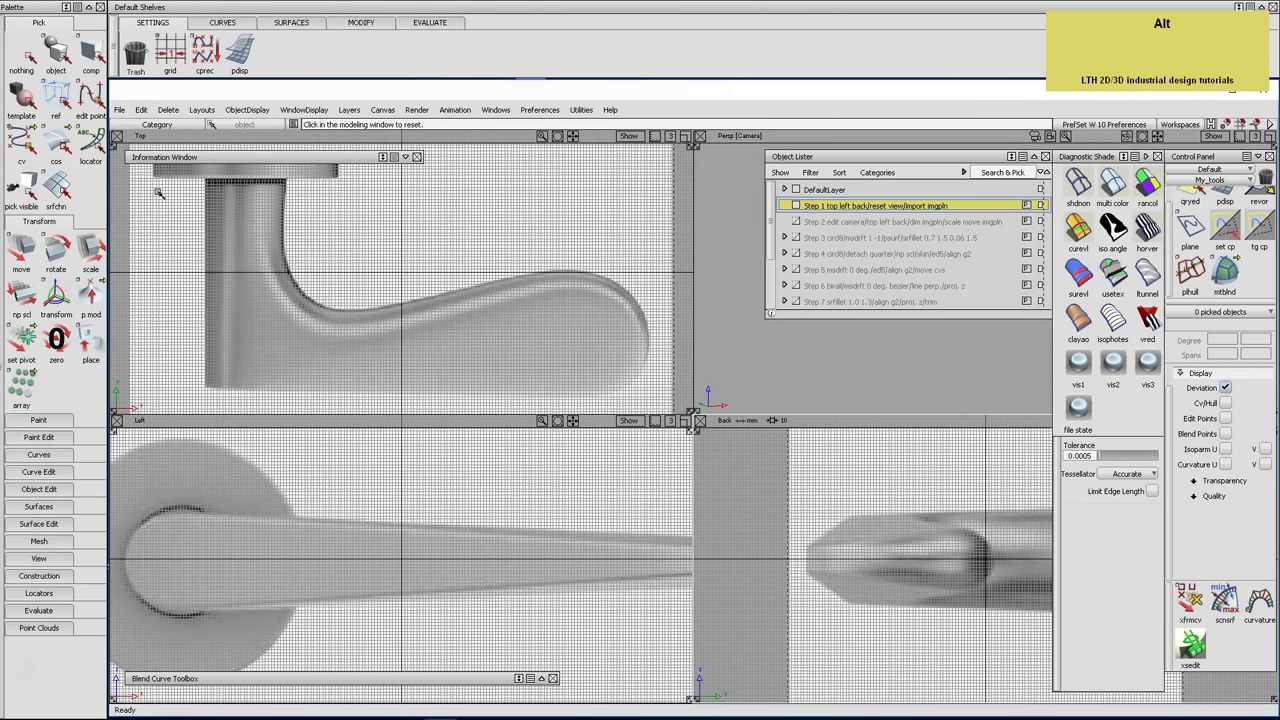
pyautogui.click(173, 188)
pyautogui.moveTo(495, 110); pyautogui.dragTo(600, 256)
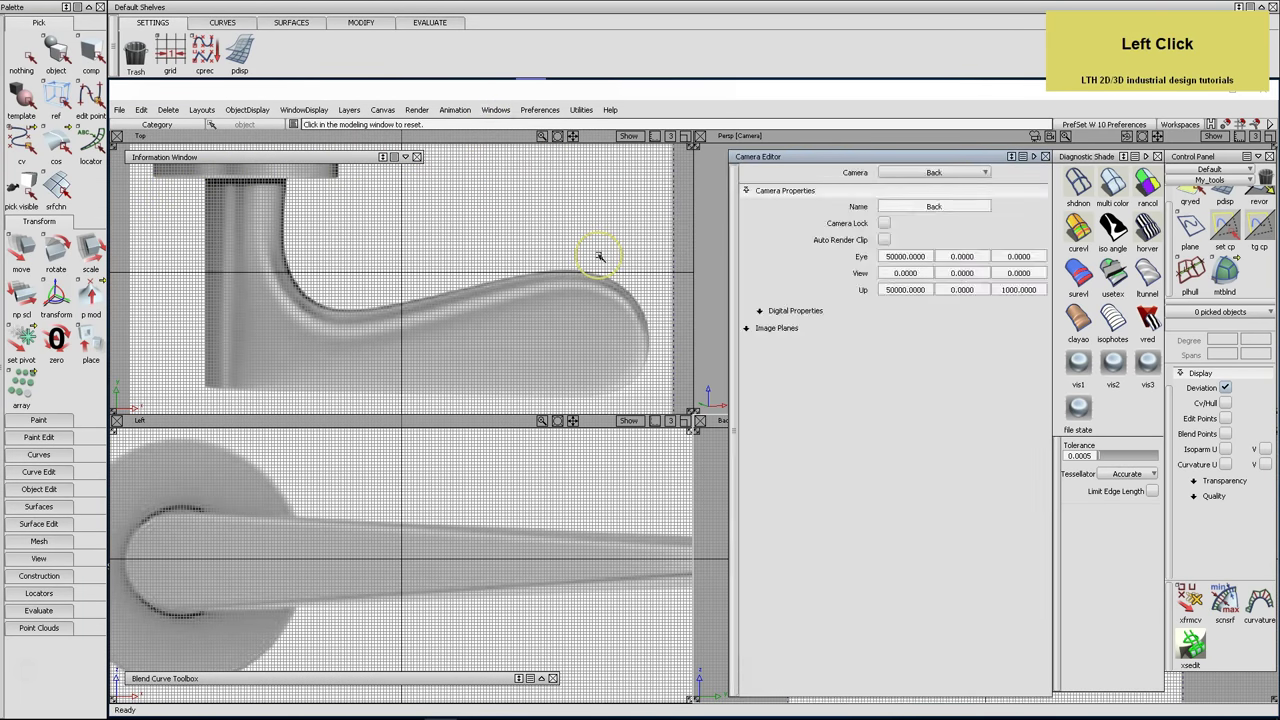
pyautogui.moveTo(910, 173); pyautogui.dragTo(912, 219)
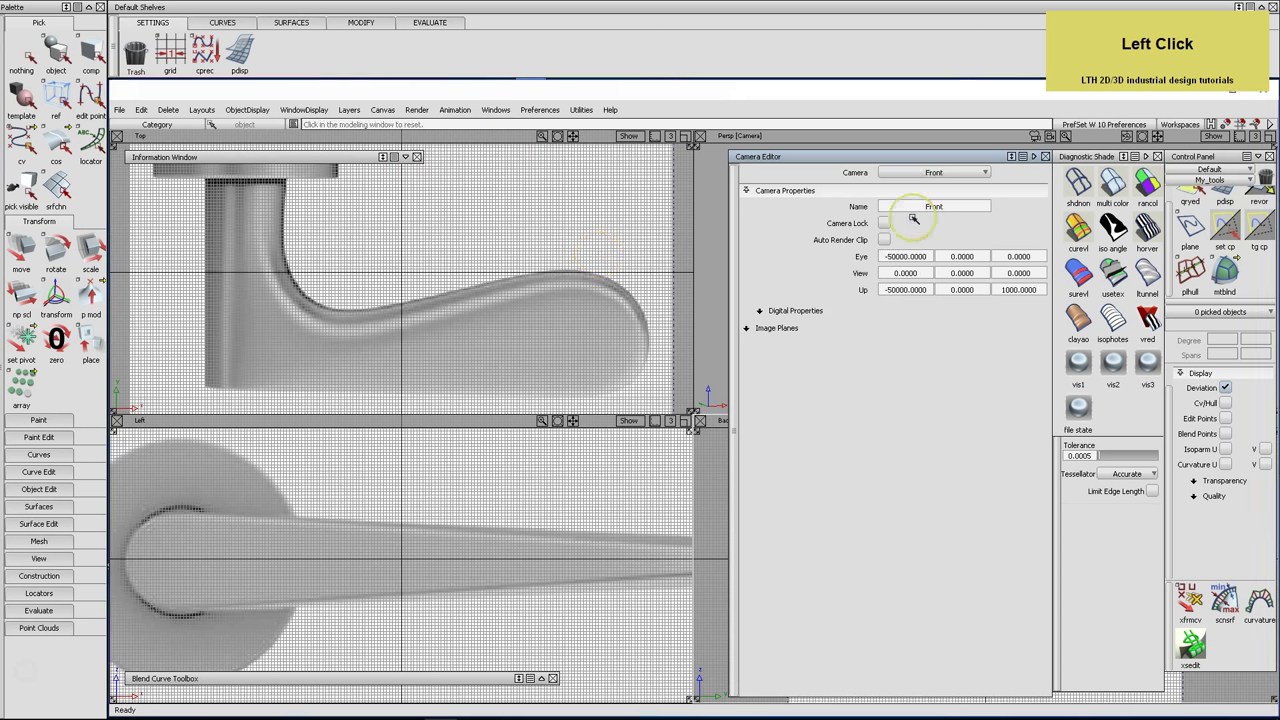
pyautogui.click(780, 328)
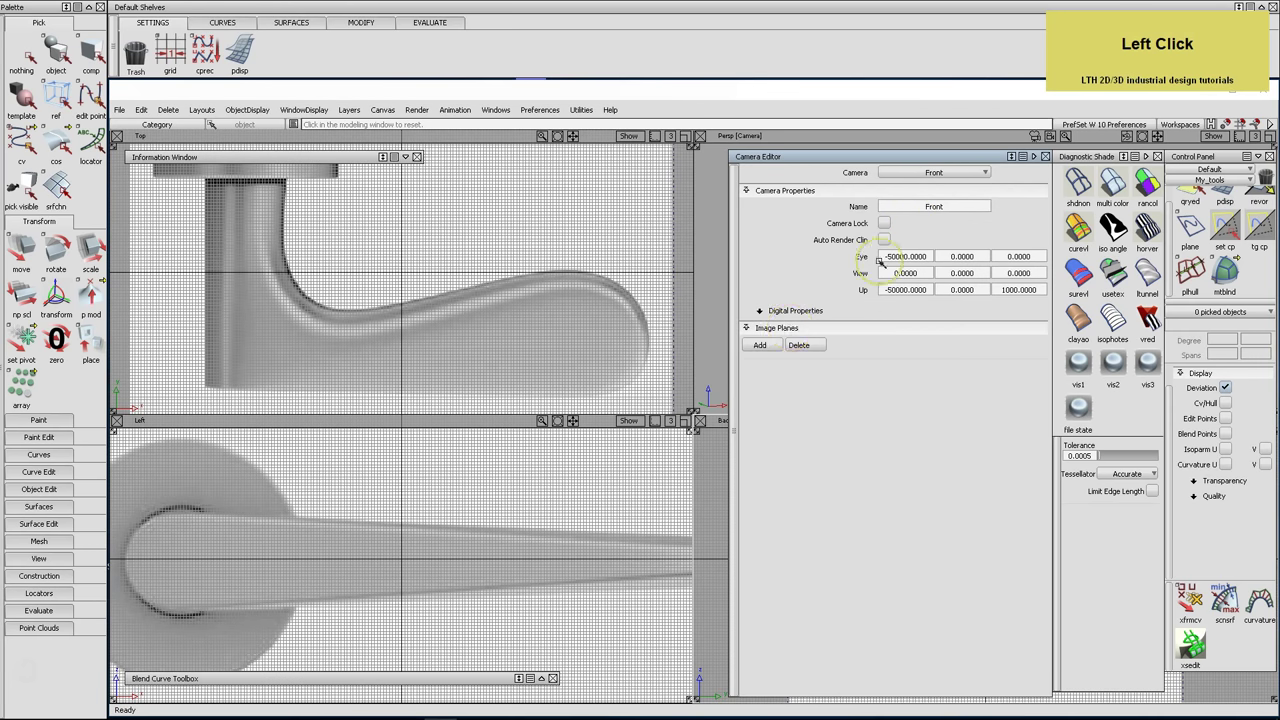
pyautogui.moveTo(930, 173); pyautogui.dragTo(922, 198)
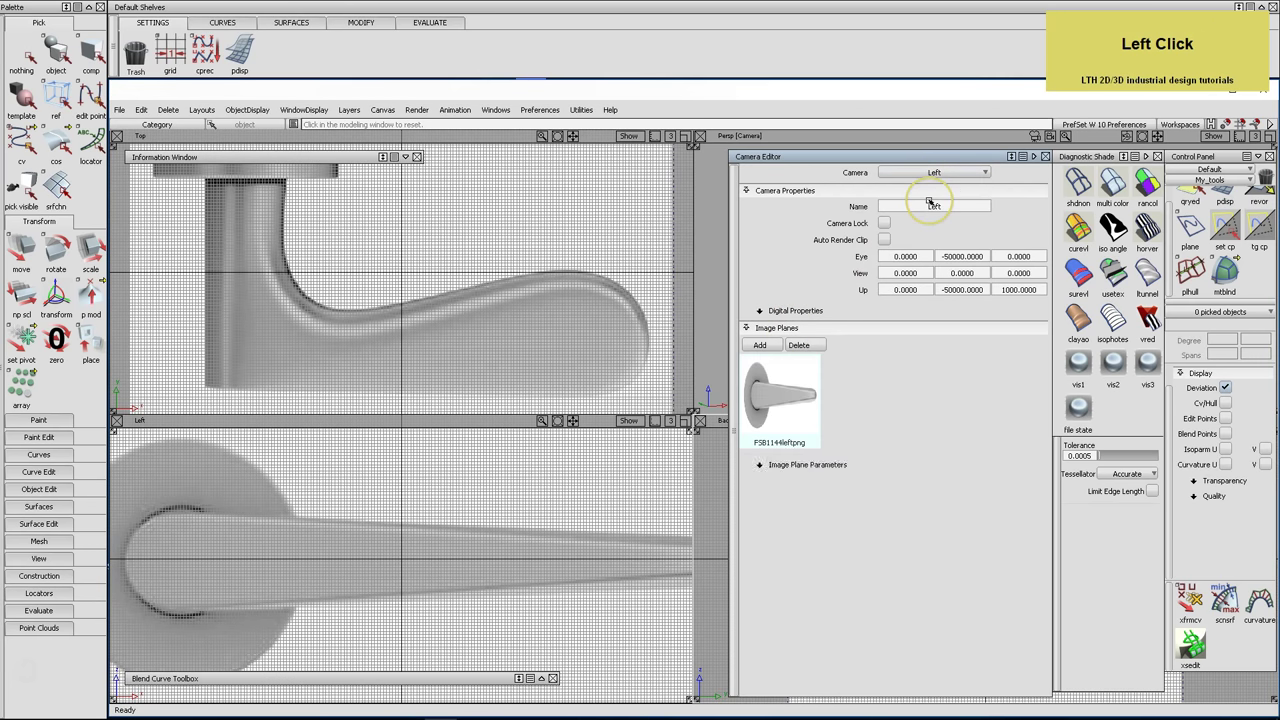
# Fade the FSB 1144 left image plane by setting its RGB Mult value to 0.2 and its RGB Offset value to 0.45
pyautogui.click(800, 470)
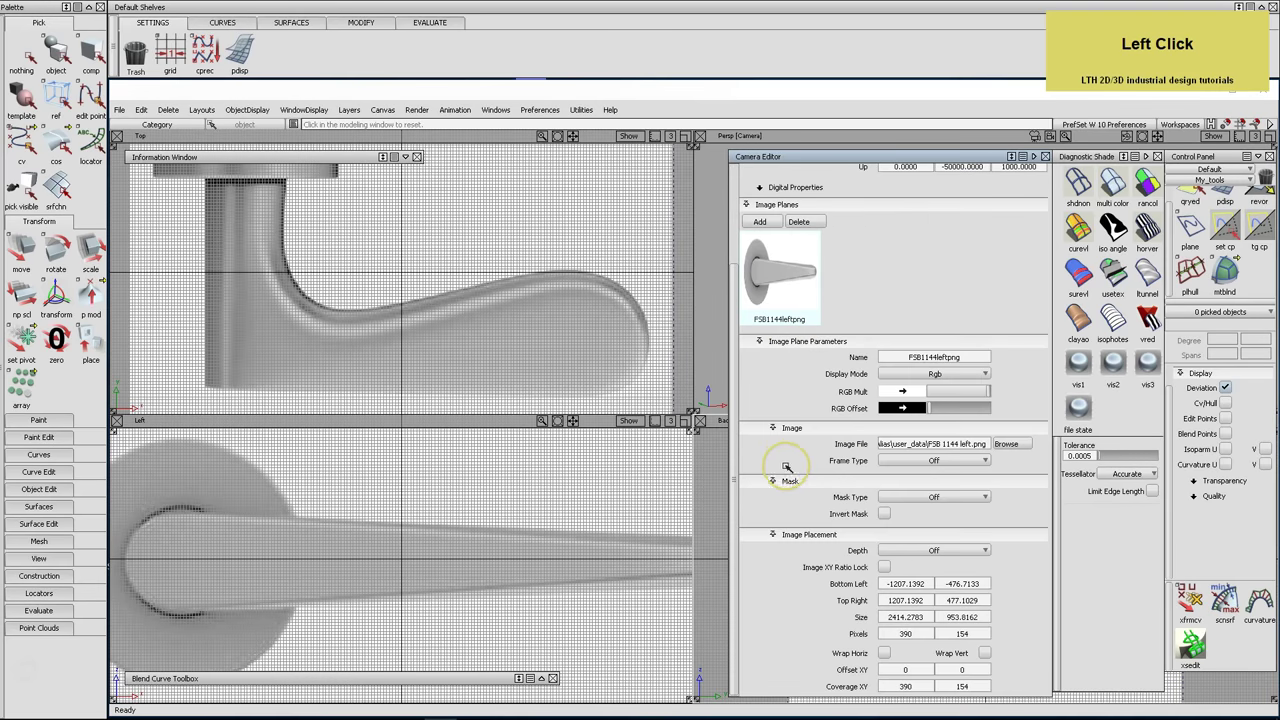
pyautogui.click(913, 391)
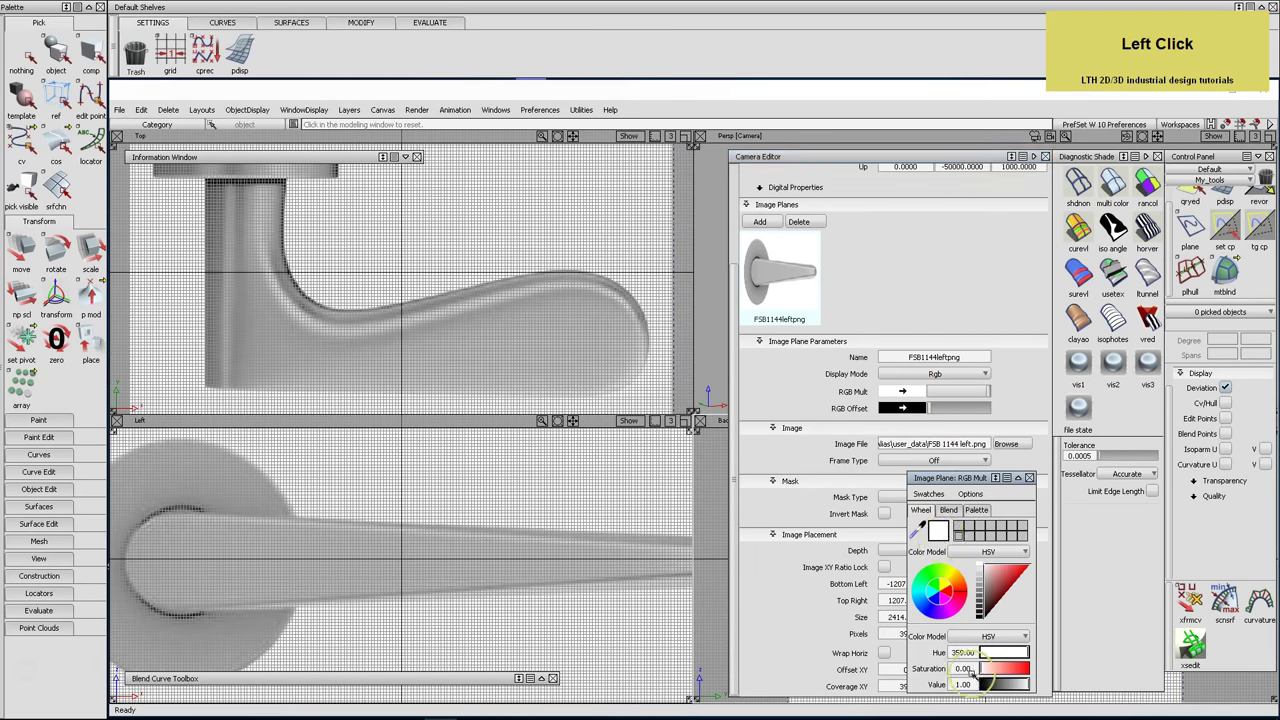
pyautogui.write('0.2')
pyautogui.press('Return')
pyautogui.click(908, 408)
pyautogui.click(950, 684)
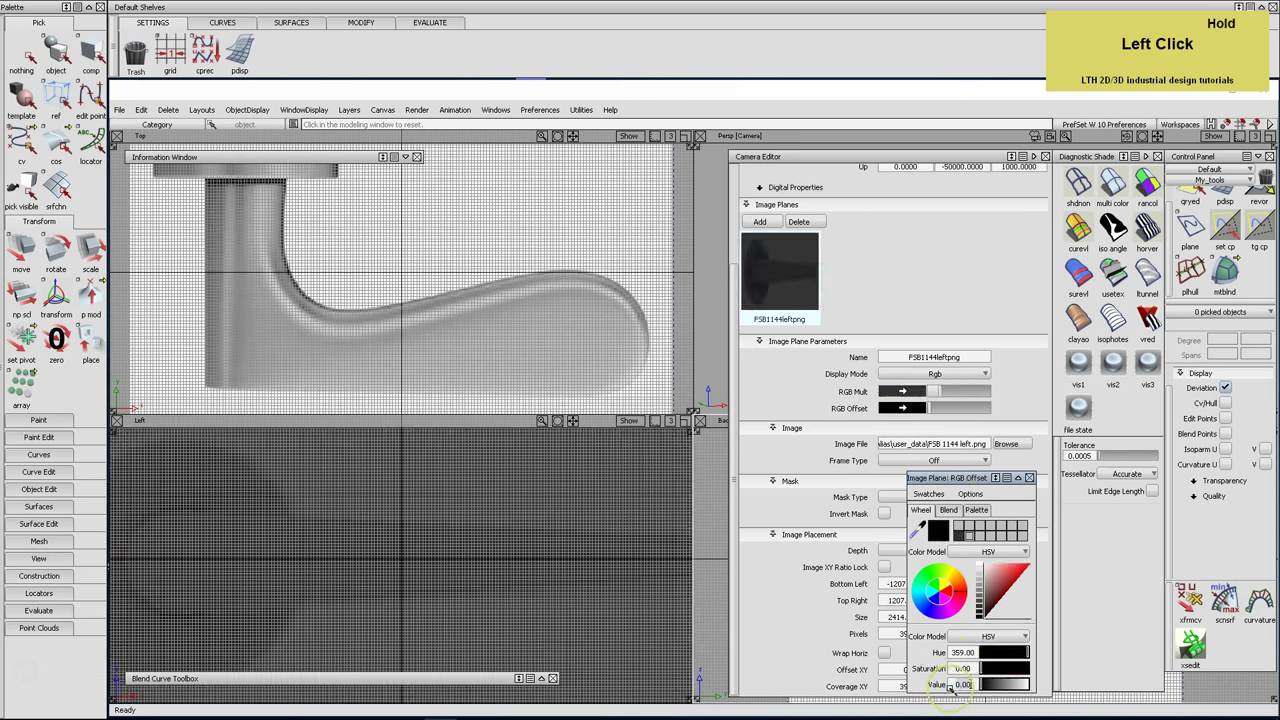
pyautogui.write('0.4')
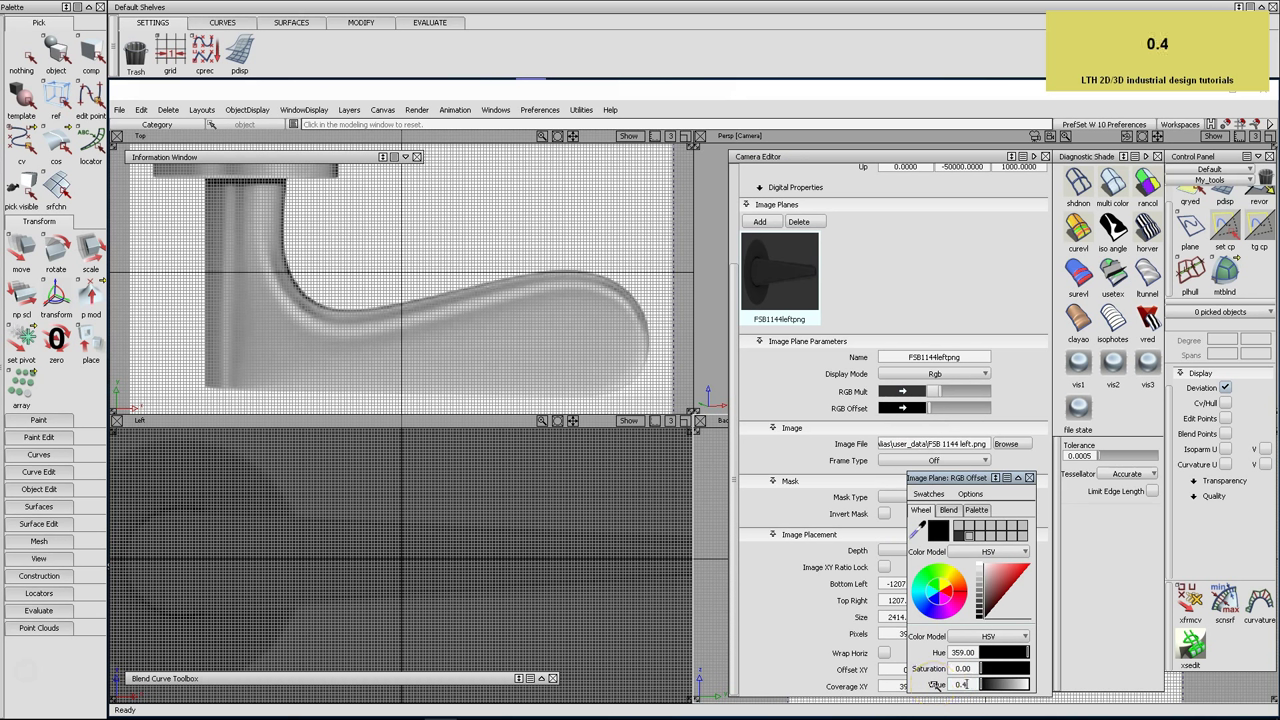
pyautogui.write('5')
pyautogui.press('Return')
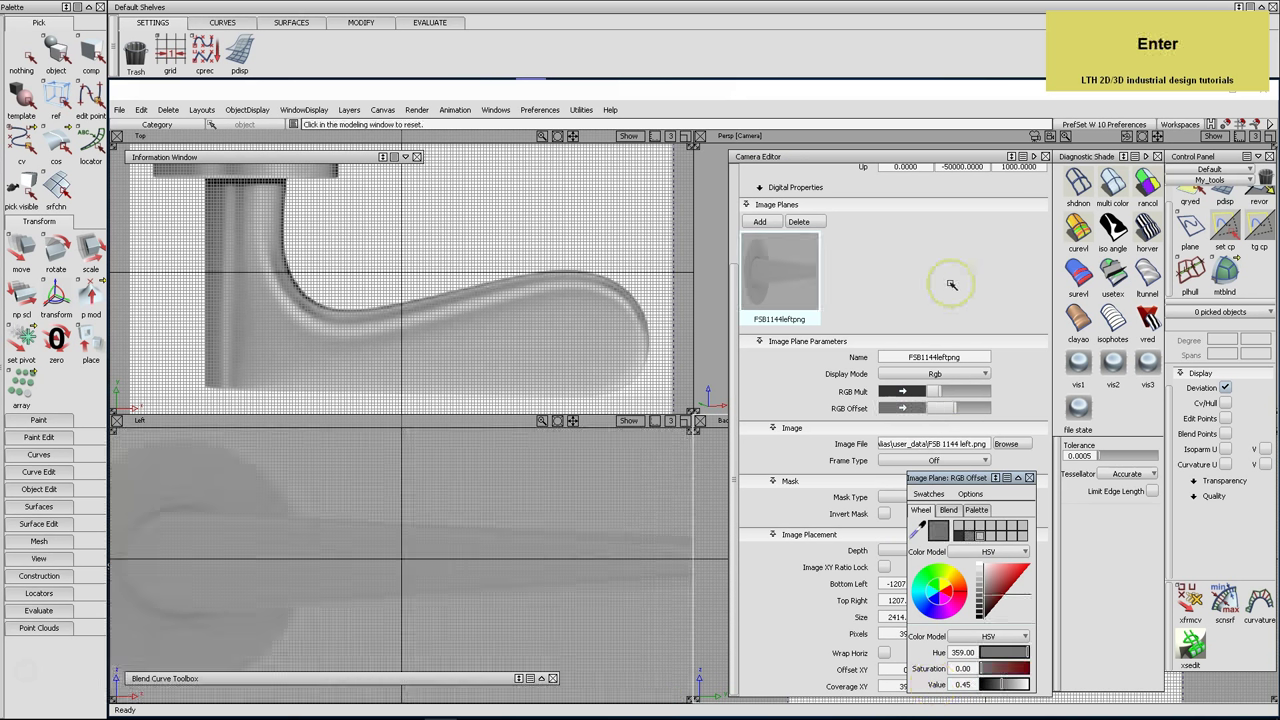
# Switch the Camera Editor to the Back camera and set its image plane's RGB Mult value to 0.2
pyautogui.scroll(3, 950, 275)
pyautogui.moveTo(927, 174); pyautogui.dragTo(928, 236)
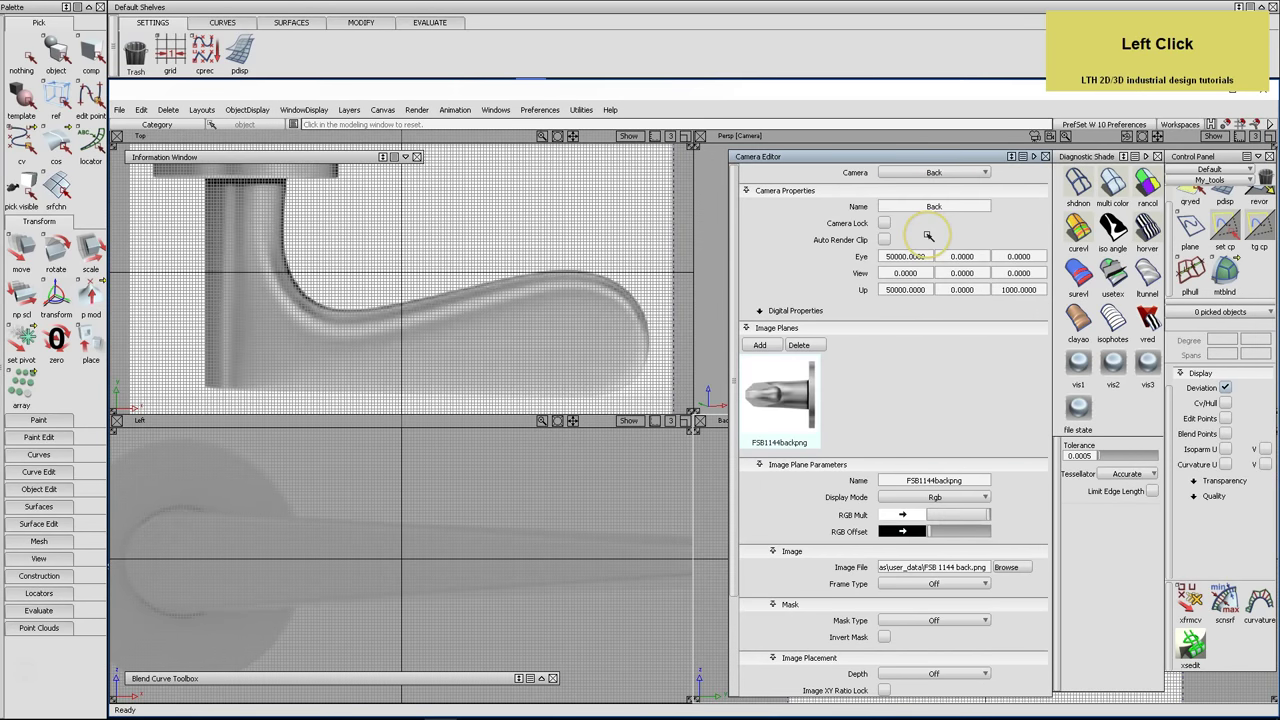
pyautogui.click(905, 514)
pyautogui.click(944, 687)
pyautogui.write('0')
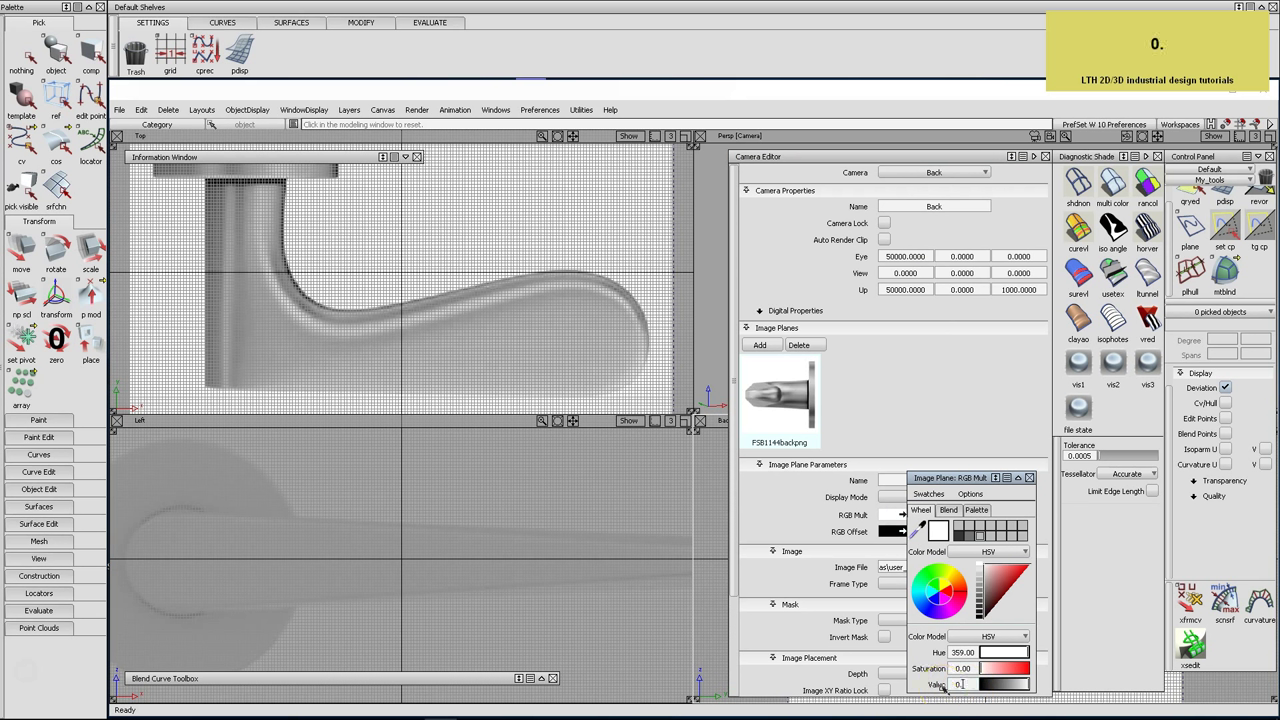
pyautogui.write('.2')
pyautogui.press('Return')
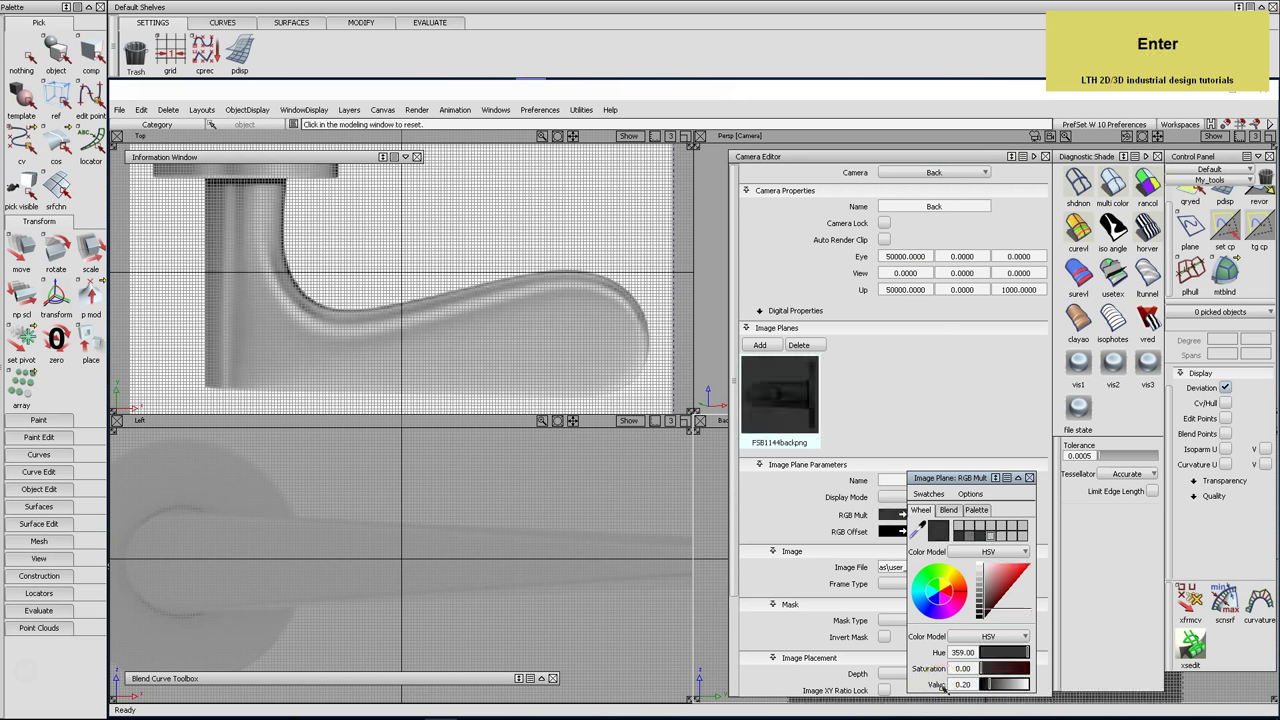
# Set the RGB Offset value of the FSB 1144 back image plane to 0.45
pyautogui.click(903, 532)
pyautogui.click(935, 685)
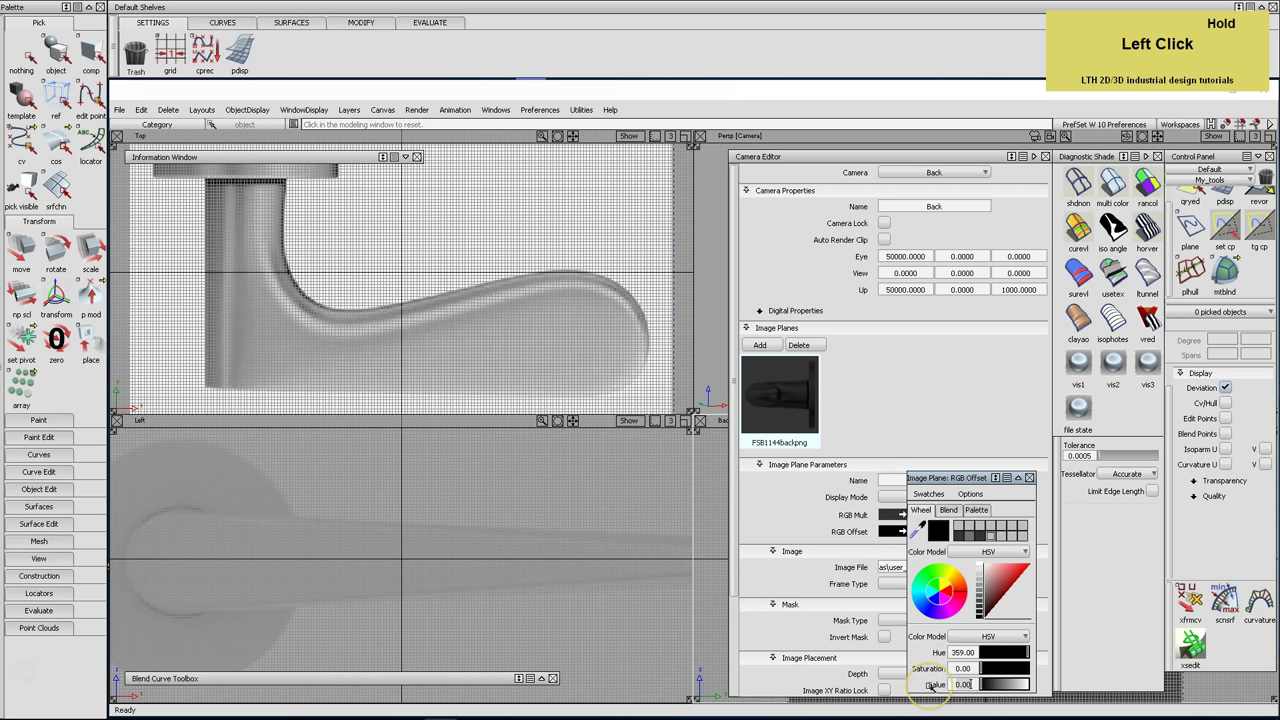
pyautogui.write('0')
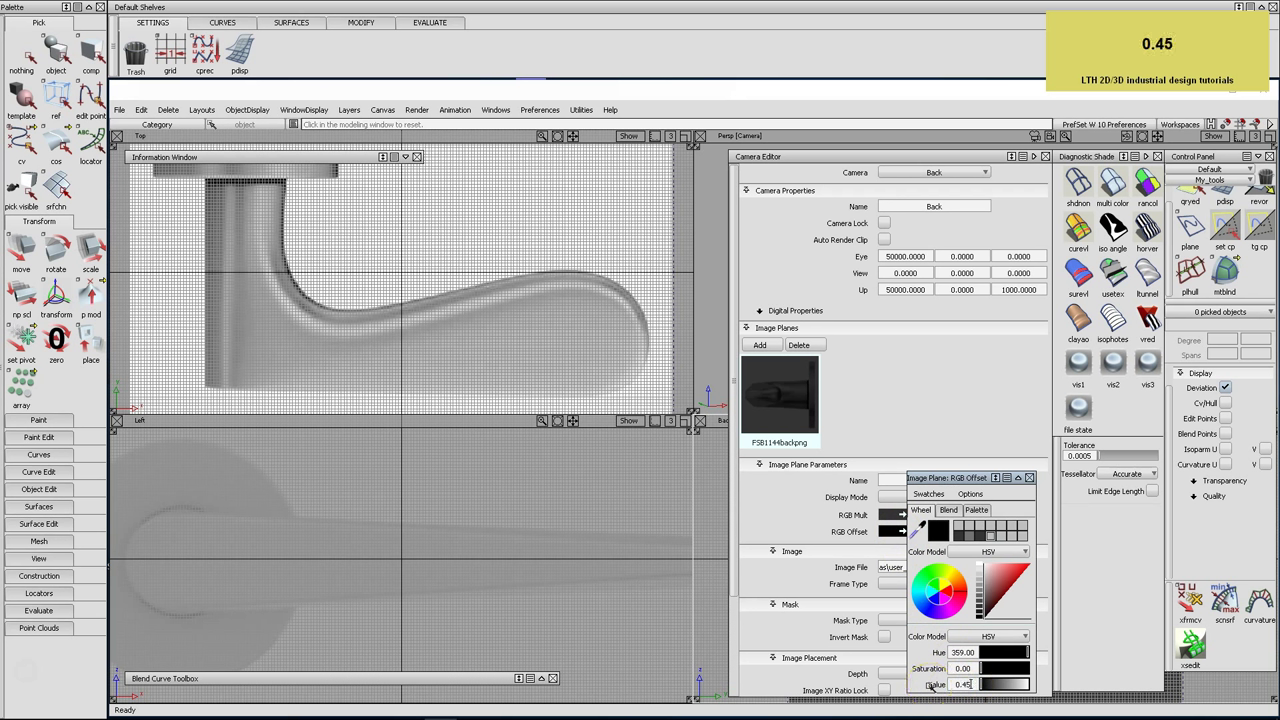
pyautogui.write('.45')
pyautogui.press('Return')
# Switch the Camera Editor to the Top camera and set its image plane's RGB Mult value to 0.2
pyautogui.scroll(2, 923, 391)
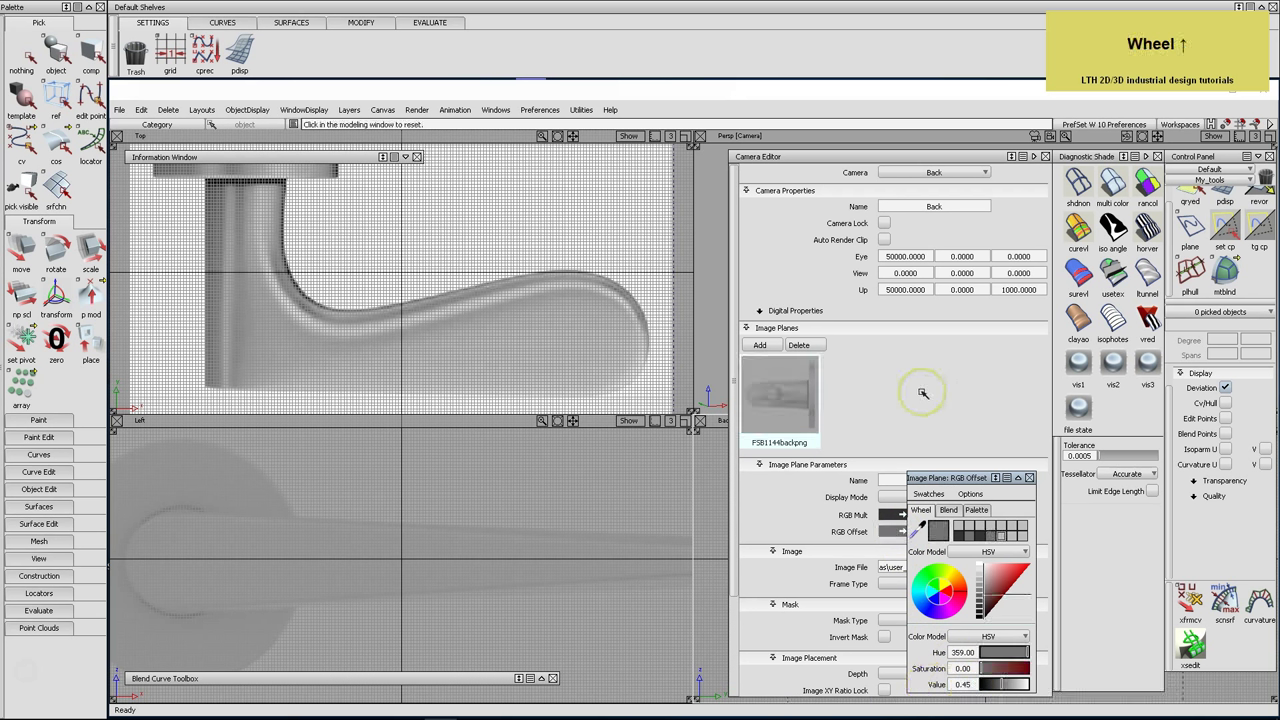
pyautogui.click(967, 174)
pyautogui.moveTo(964, 178); pyautogui.dragTo(935, 266)
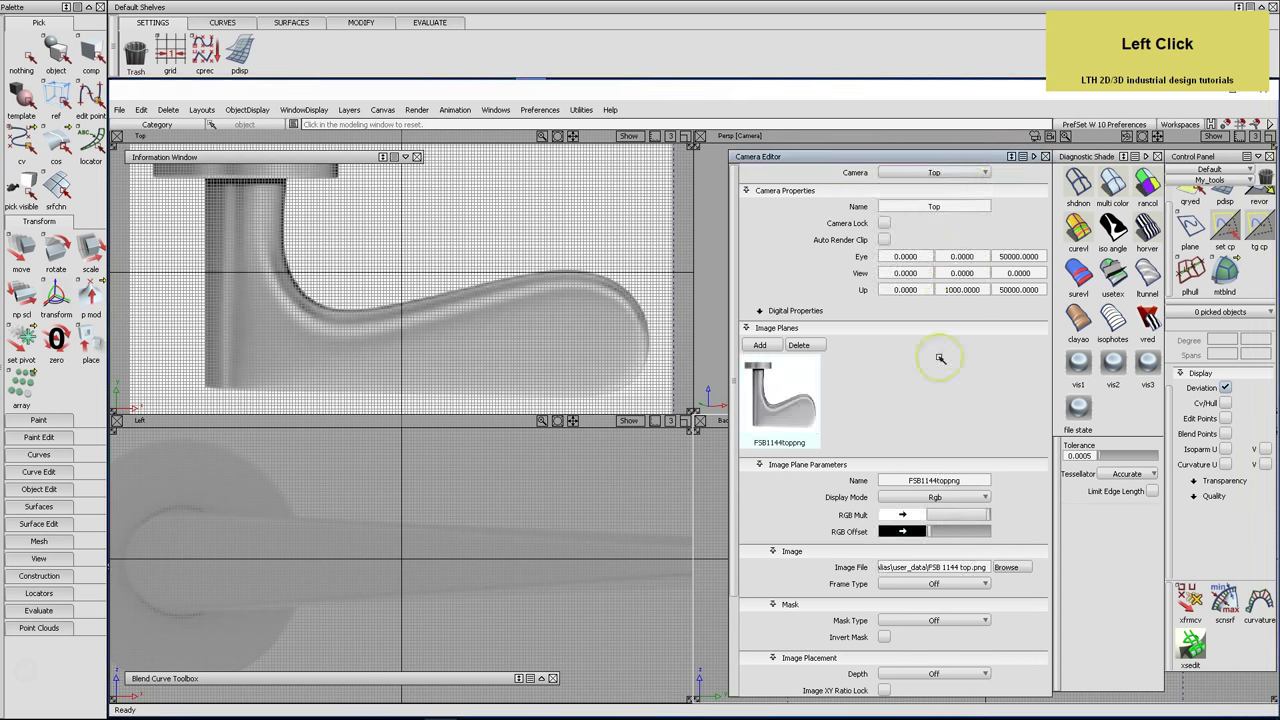
pyautogui.click(910, 515)
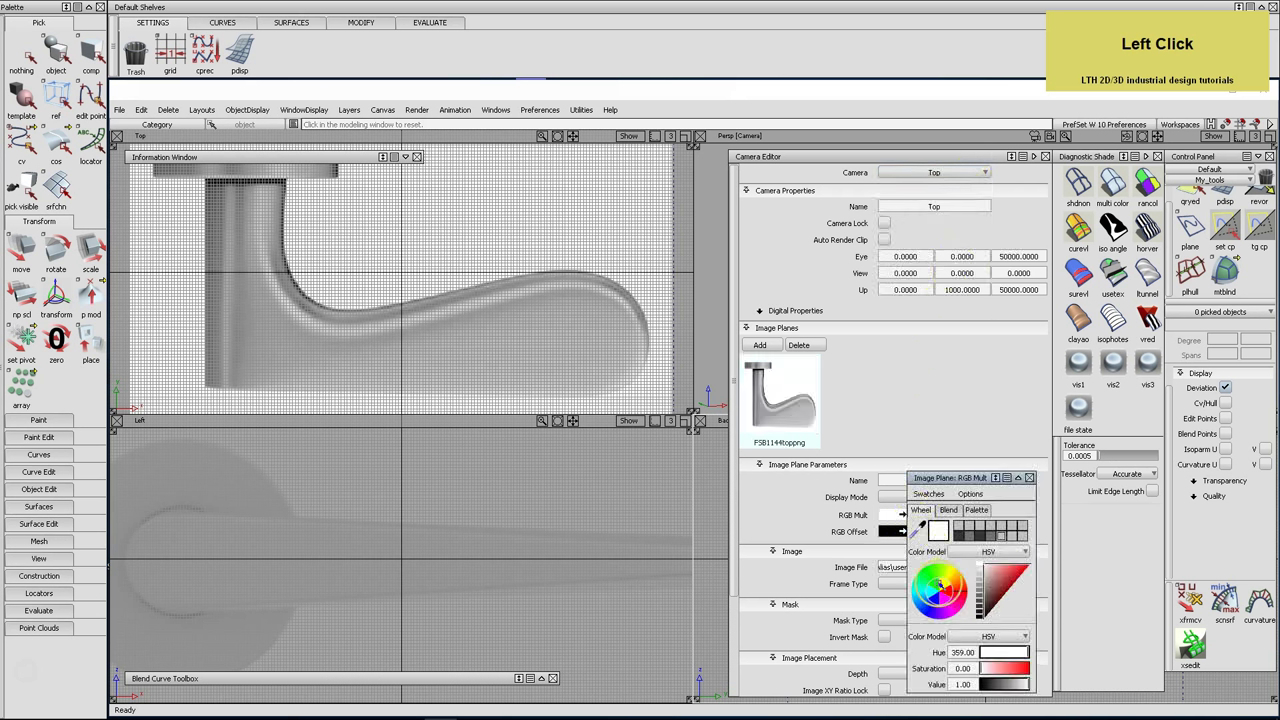
pyautogui.write('0.2')
pyautogui.press('Return')
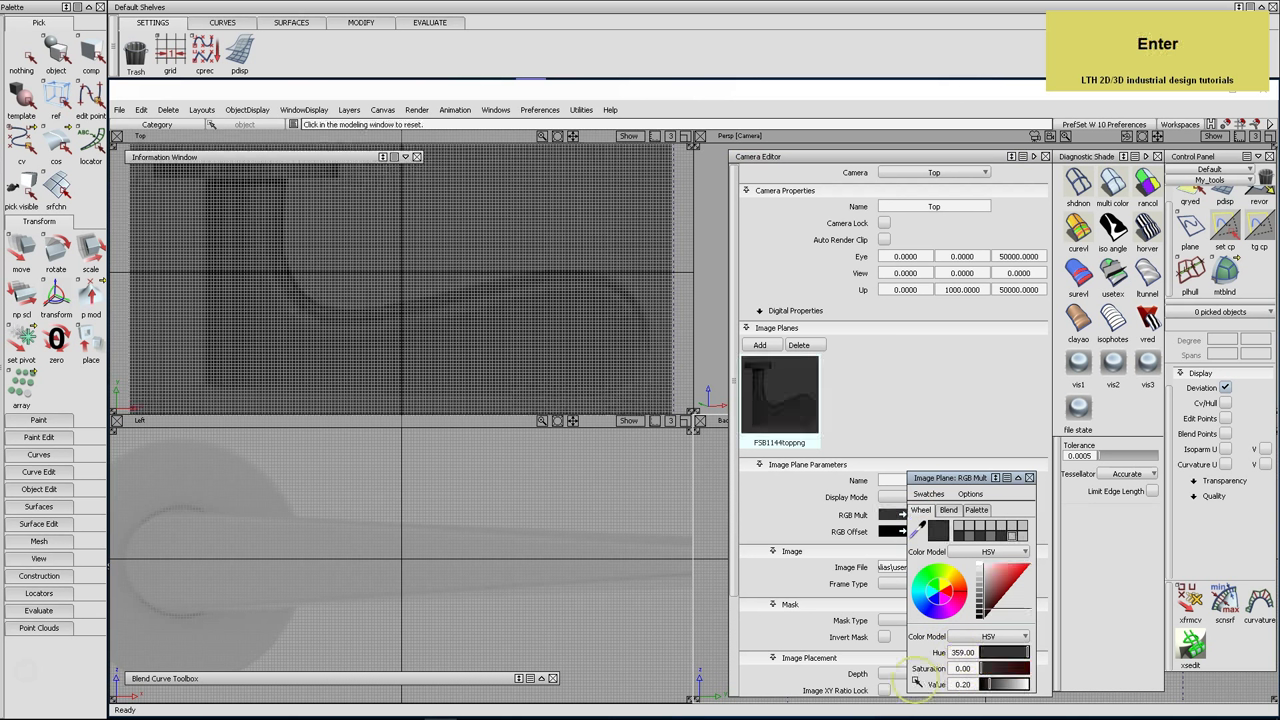
# Set the top image plane's RGB Offset value to 0.45, and close the color window and the Camera Editor
pyautogui.click(893, 531)
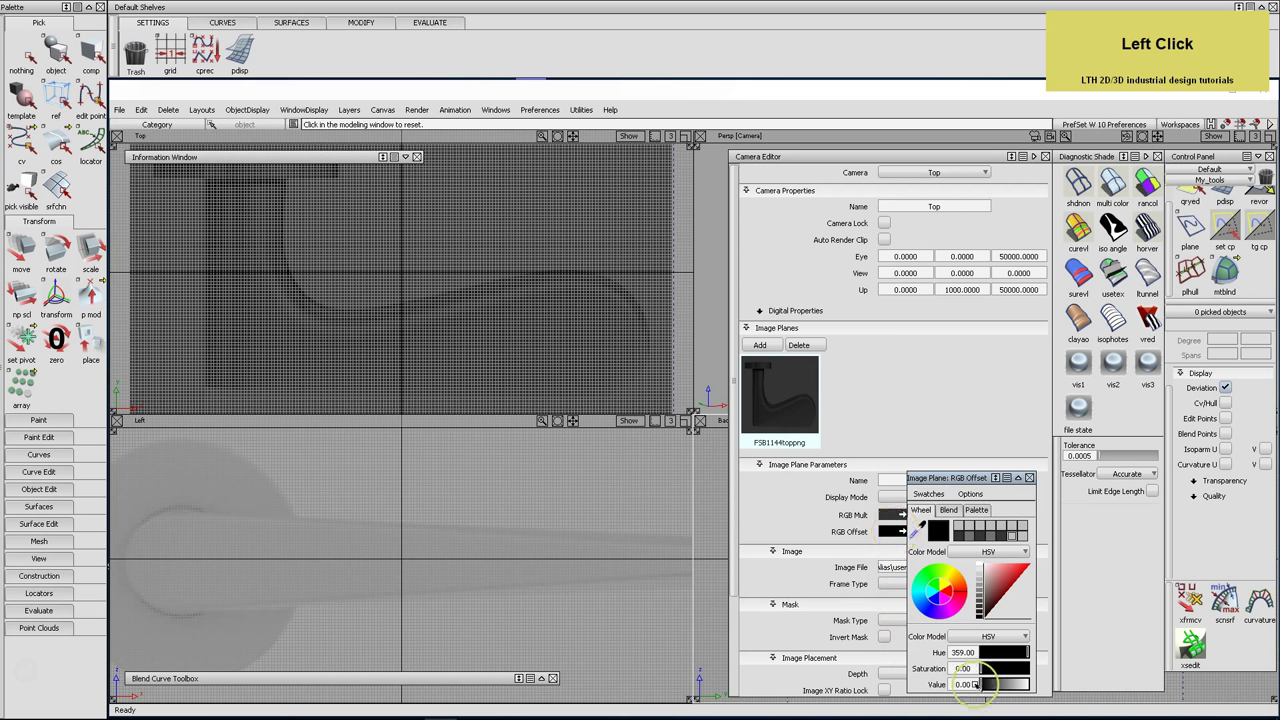
pyautogui.press('BackSpace')
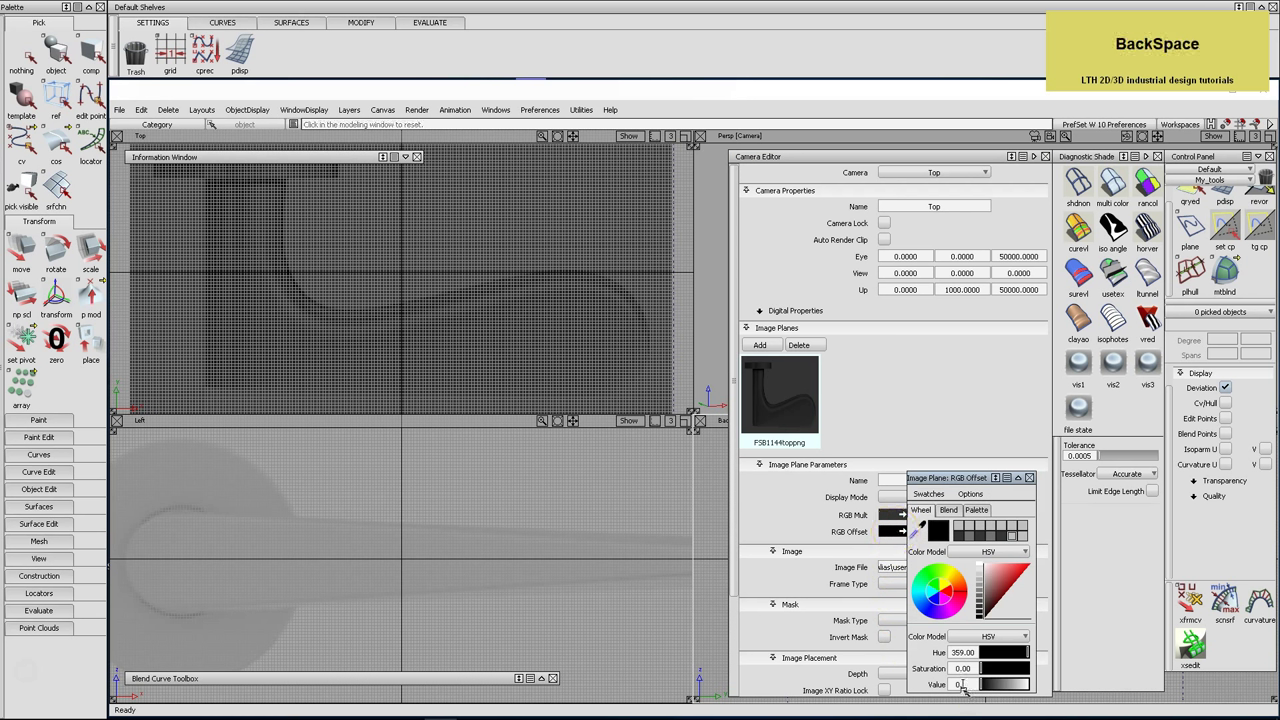
pyautogui.write('0.45')
pyautogui.press('Return')
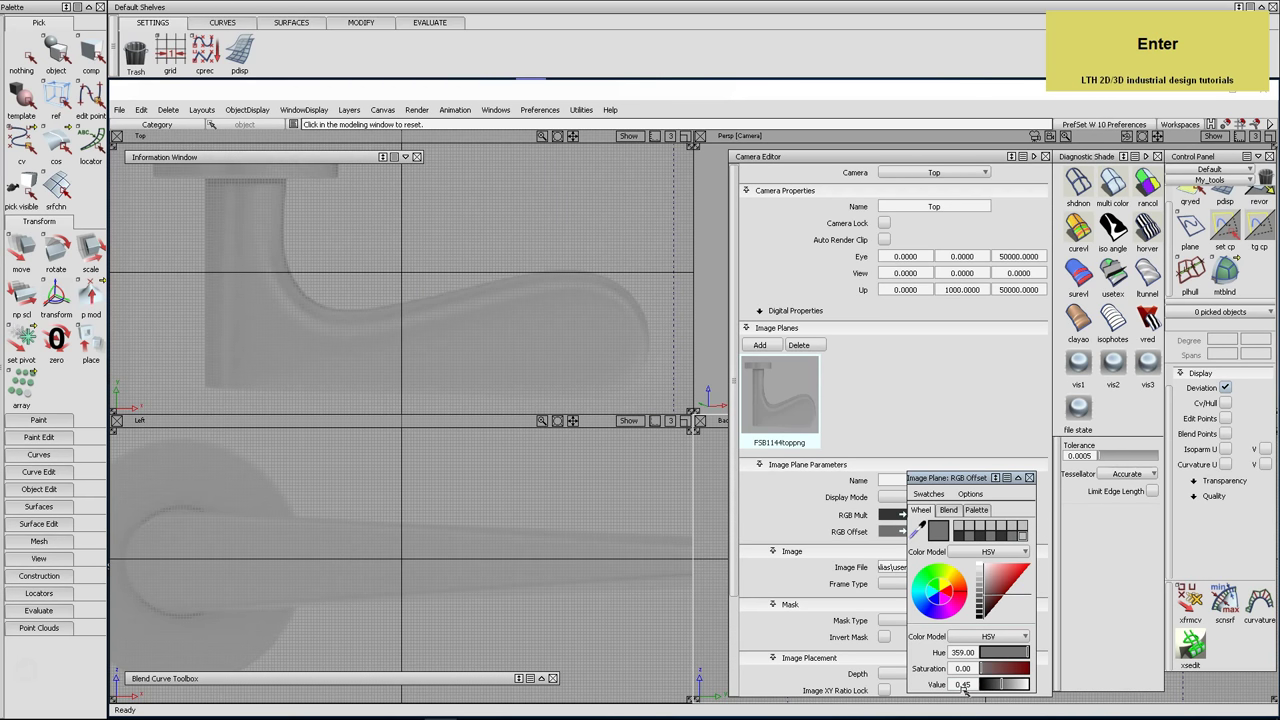
pyautogui.click(1029, 477)
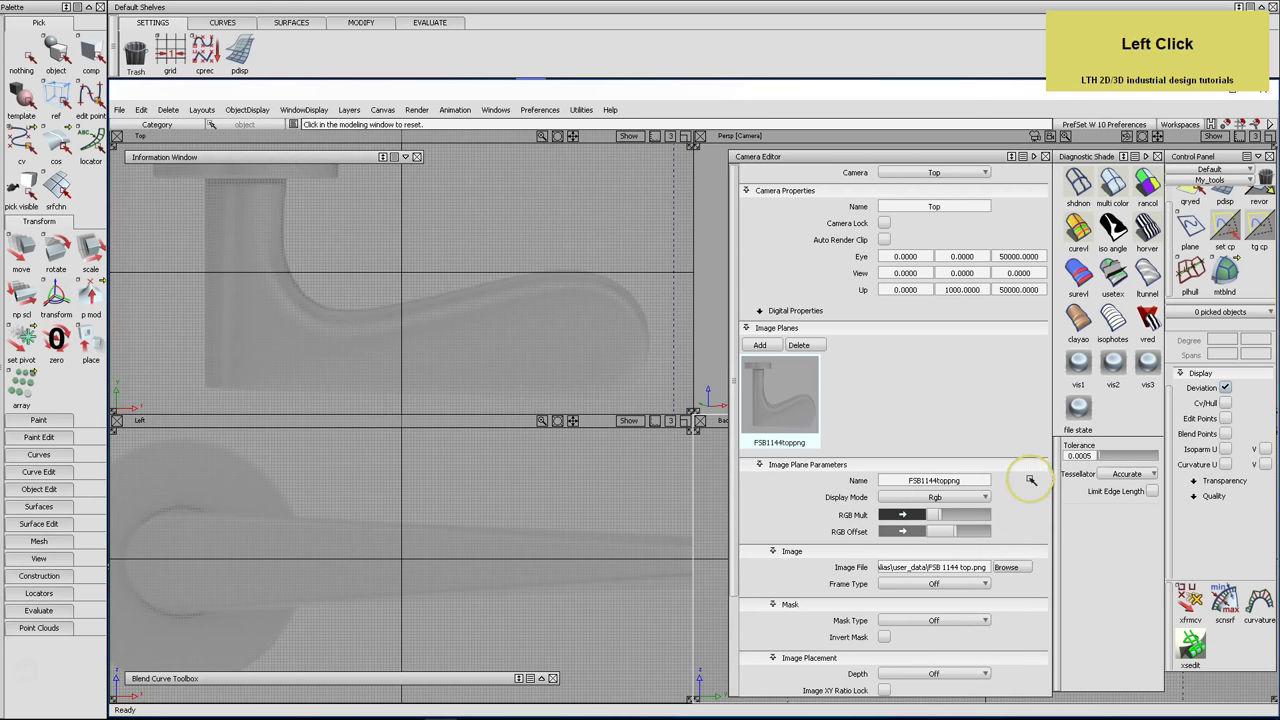
pyautogui.click(1045, 156)
pyautogui.click(674, 409)
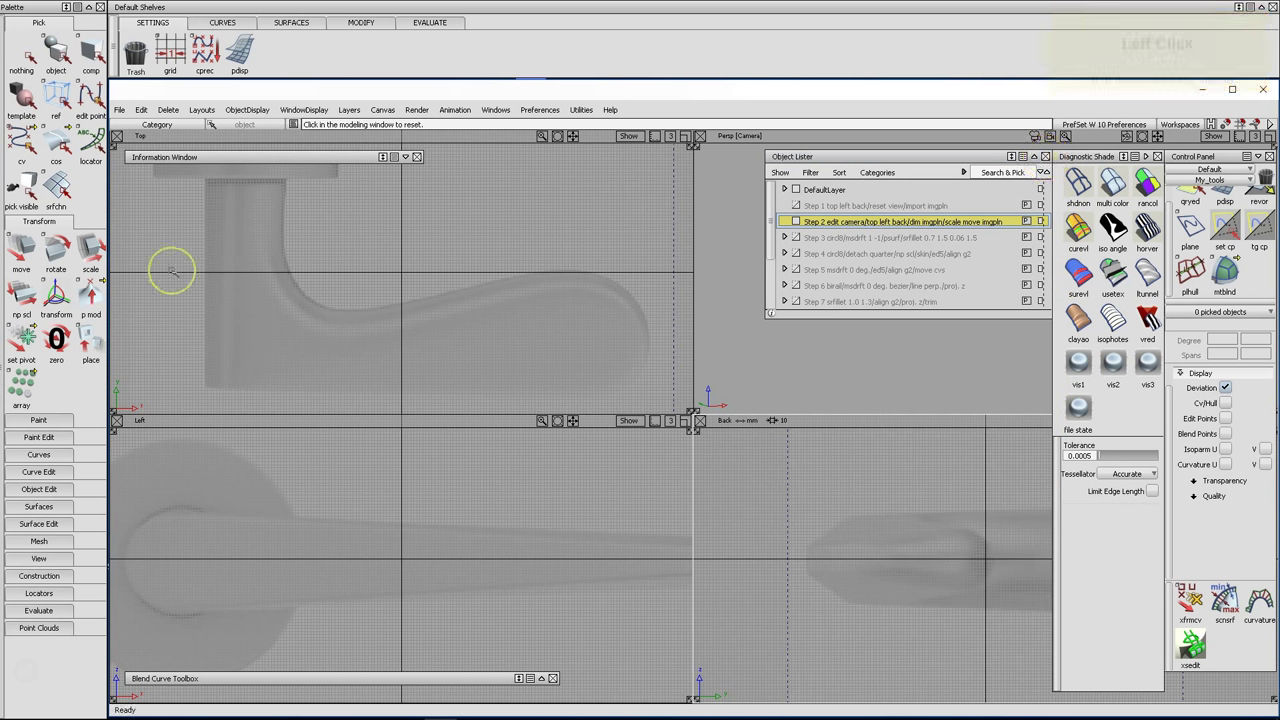
# Maximize the Top view, pick the handle's image plane and scale it down to about 245 mm wide
pyautogui.press('F5')
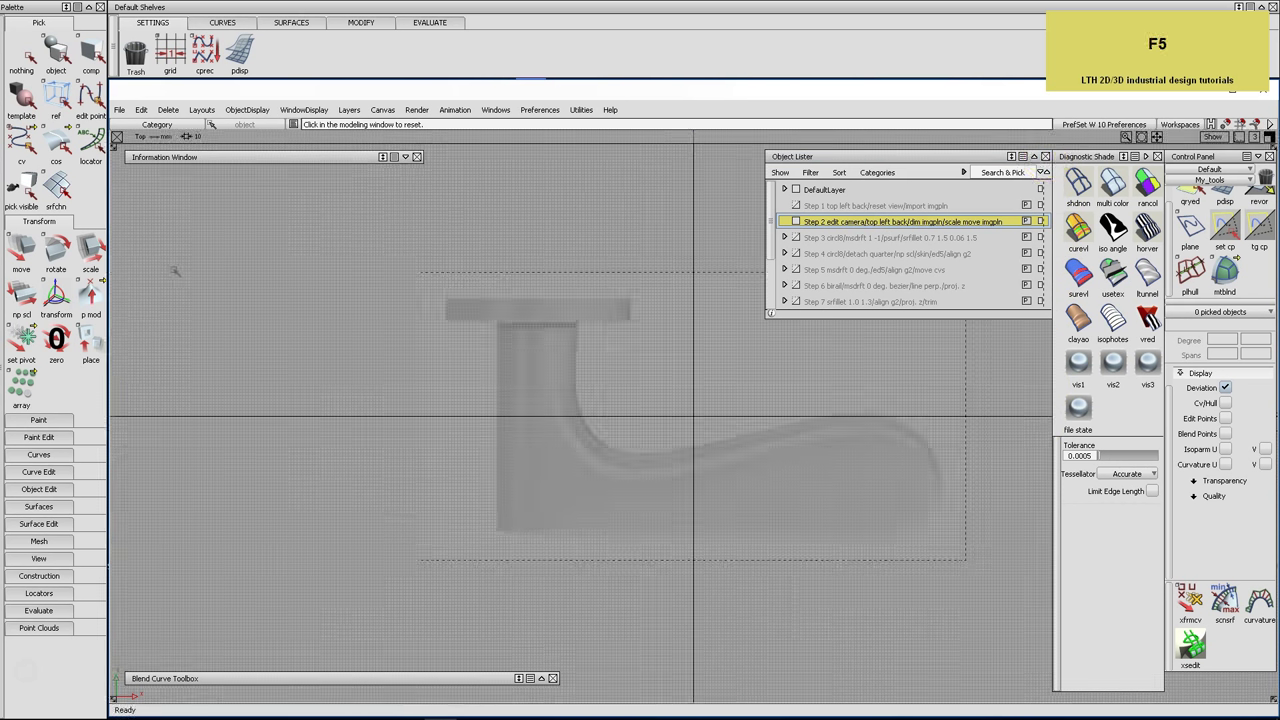
pyautogui.click(56, 145)
pyautogui.moveTo(60, 148); pyautogui.dragTo(161, 141)
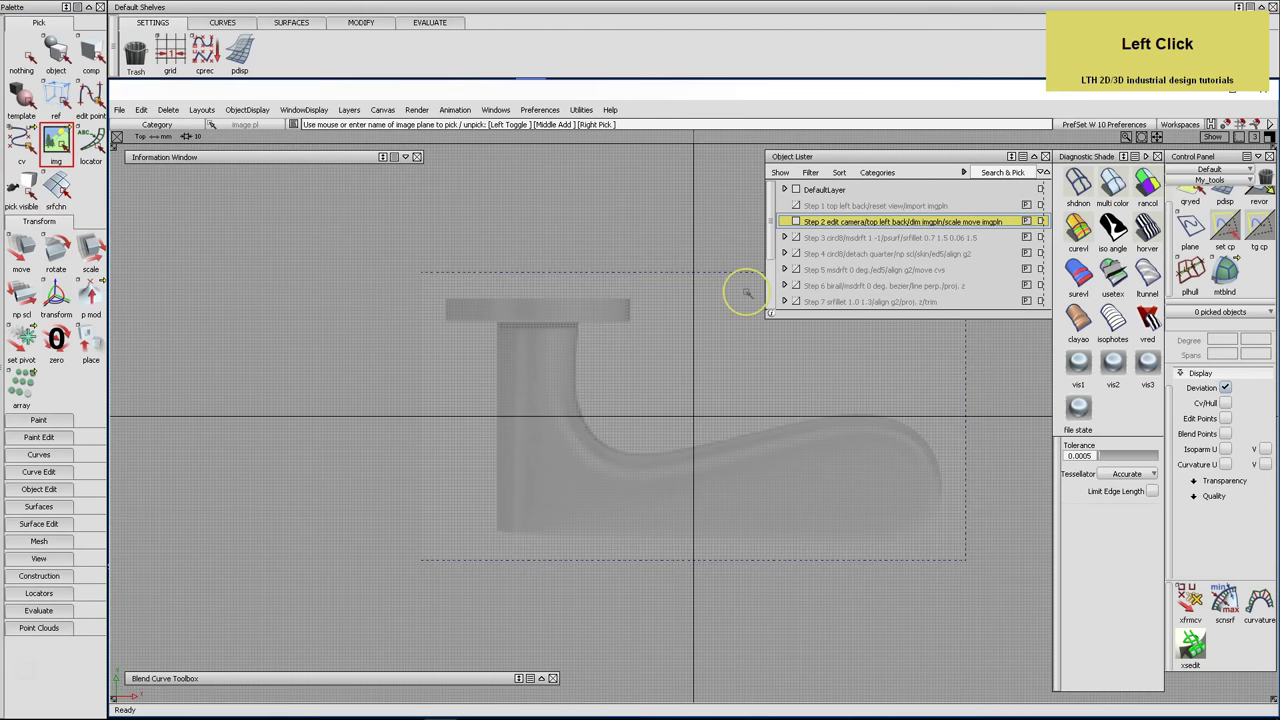
pyautogui.click(864, 158)
pyautogui.click(566, 278)
pyautogui.click(21, 250)
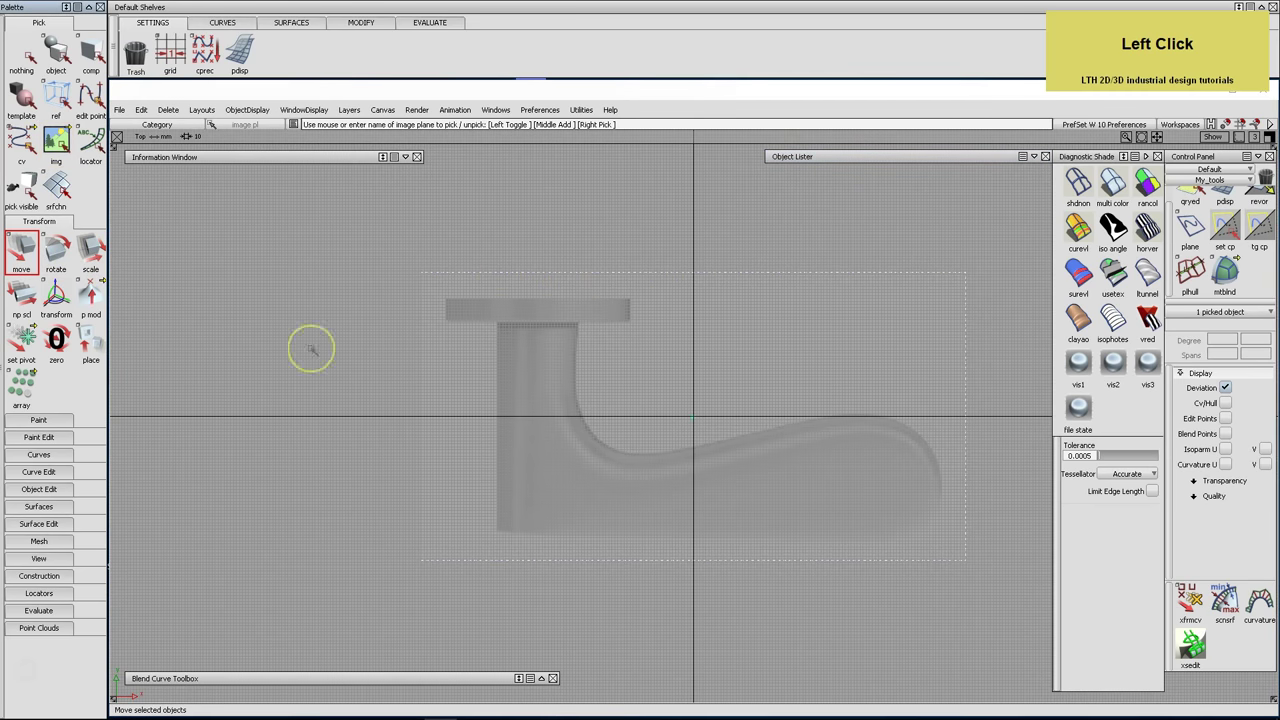
pyautogui.moveTo(708, 400); pyautogui.dragTo(694, 423)
pyautogui.scroll(3, 694, 428)
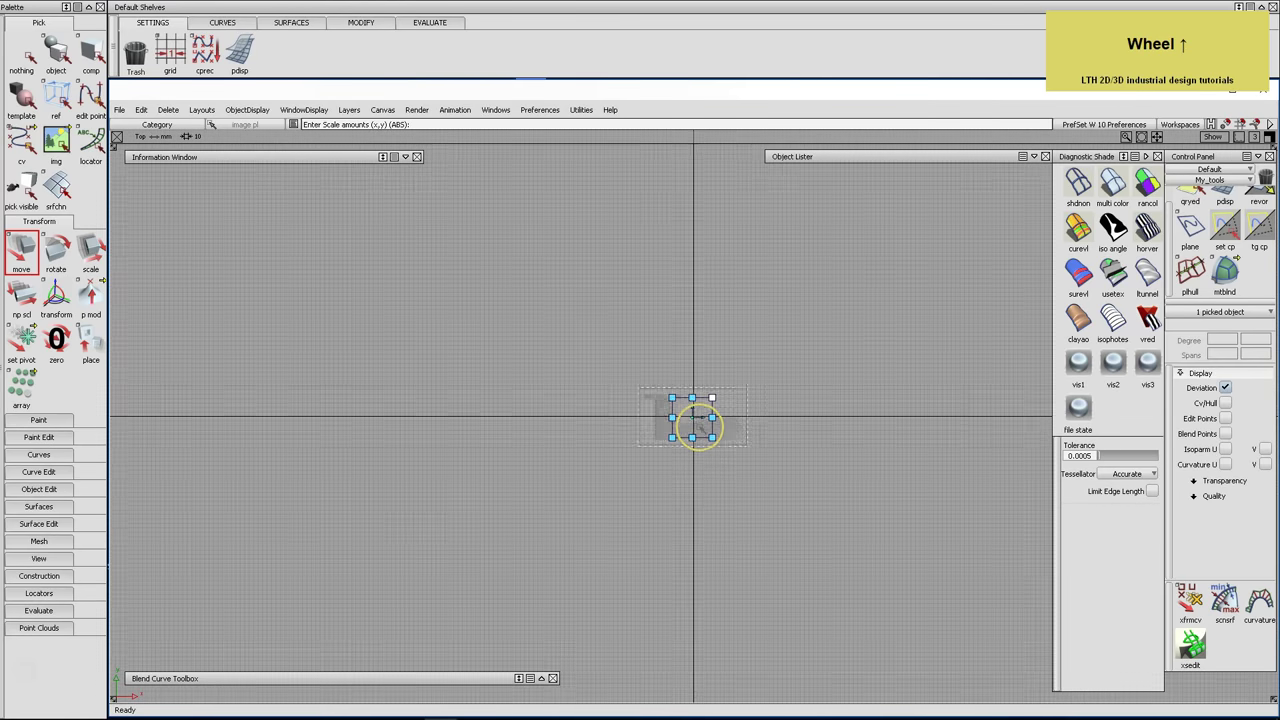
pyautogui.scroll(3, 698, 428)
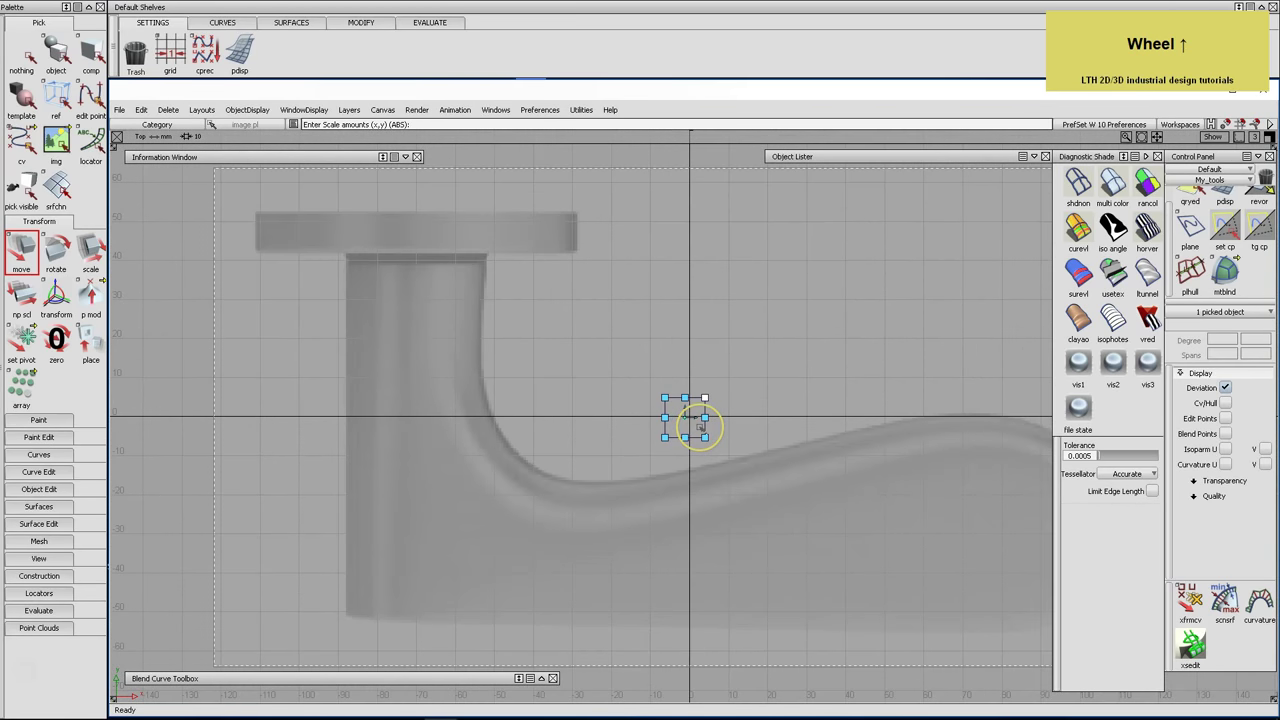
# Shrink and move the top image plane until the rosette is about 58 mm wide, centred below the origin with its upper edge on the horizontal axis
pyautogui.moveTo(704, 398); pyautogui.dragTo(878, 576)
pyautogui.scroll(5, 853, 535)
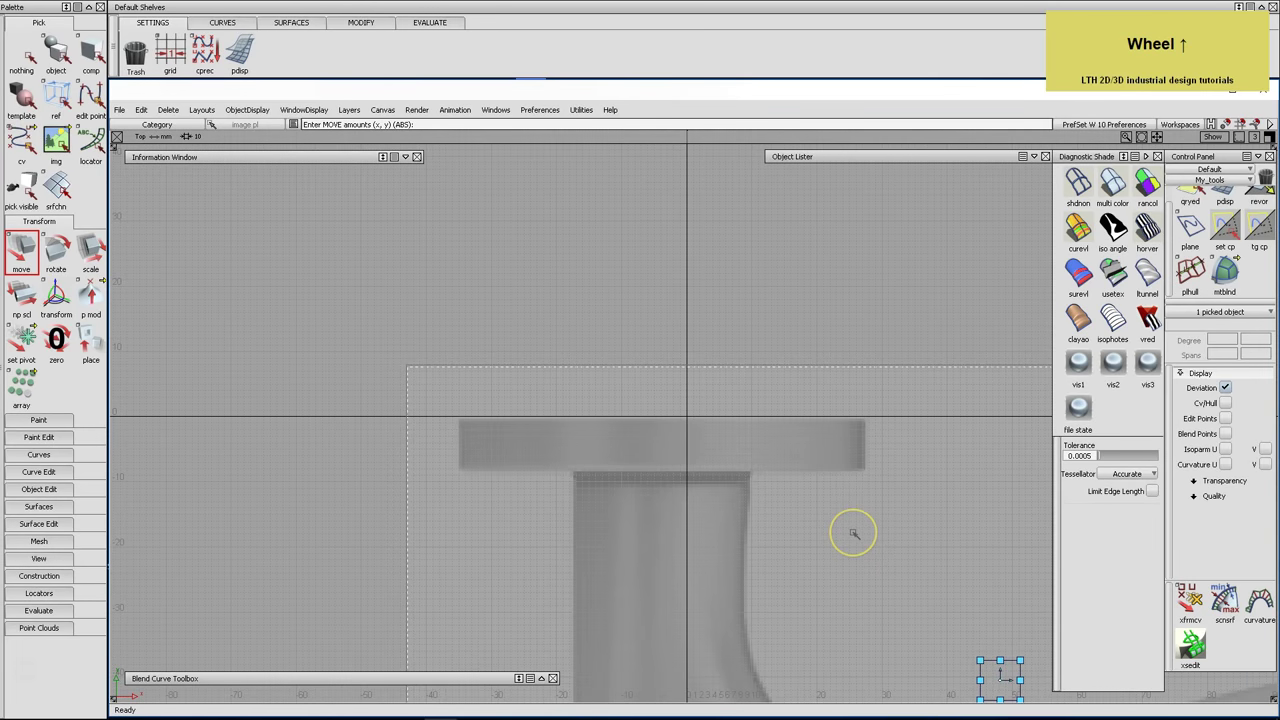
pyautogui.keyDown('alt'); pyautogui.keyDown('shift'); pyautogui.moveTo(877, 486); pyautogui.dragTo(705, 381, button='middle'); pyautogui.keyUp('shift'); pyautogui.keyUp('alt')
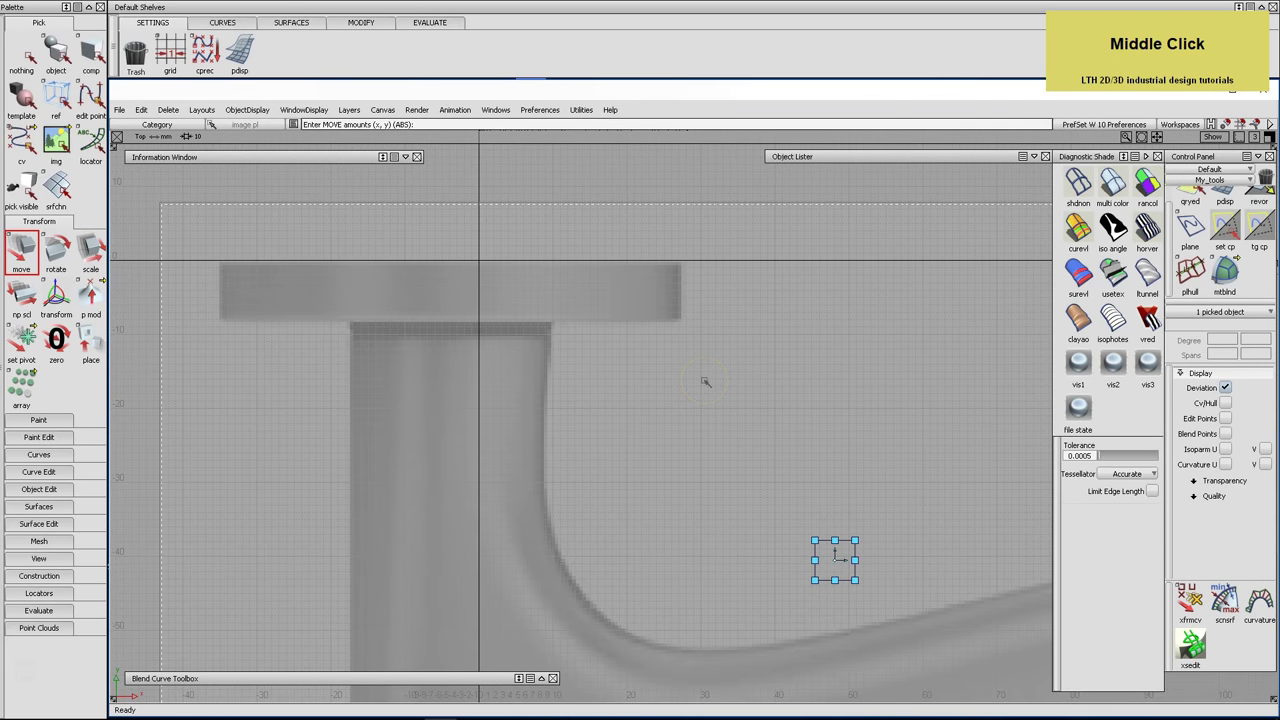
pyautogui.click(855, 540)
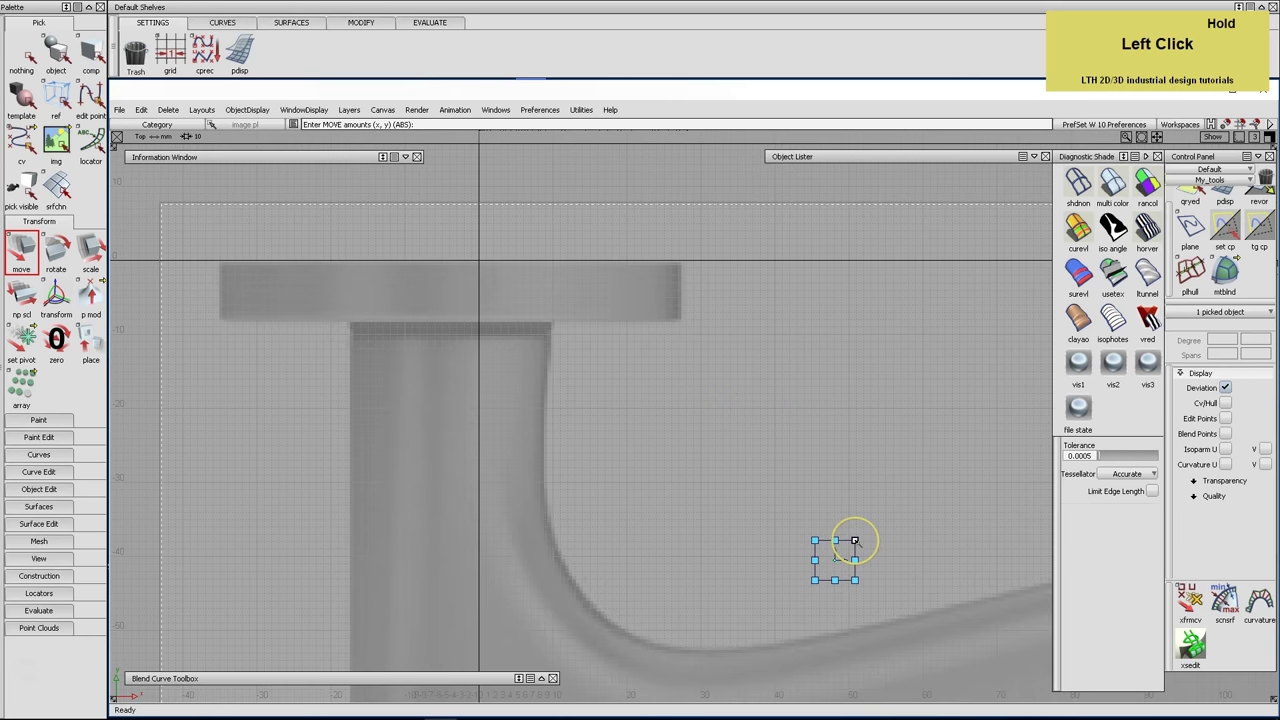
pyautogui.moveTo(840, 563); pyautogui.dragTo(841, 541)
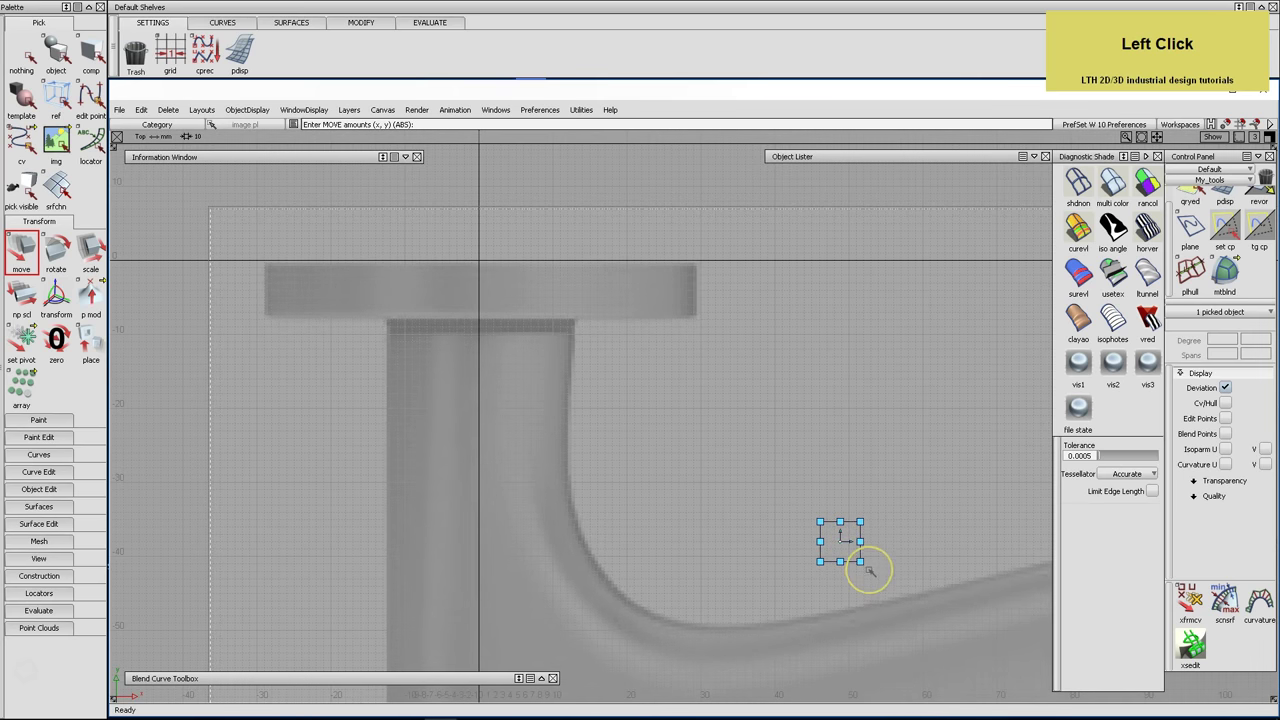
pyautogui.keyDown('alt'); pyautogui.keyDown('shift'); pyautogui.moveTo(845, 517); pyautogui.dragTo(823, 450, button='right'); pyautogui.keyUp('shift'); pyautogui.keyUp('alt')
# Refine the top image plane's scale and position until the rosette is about 55 mm wide and centred on the vertical axis, and deselect it
pyautogui.click(895, 551)
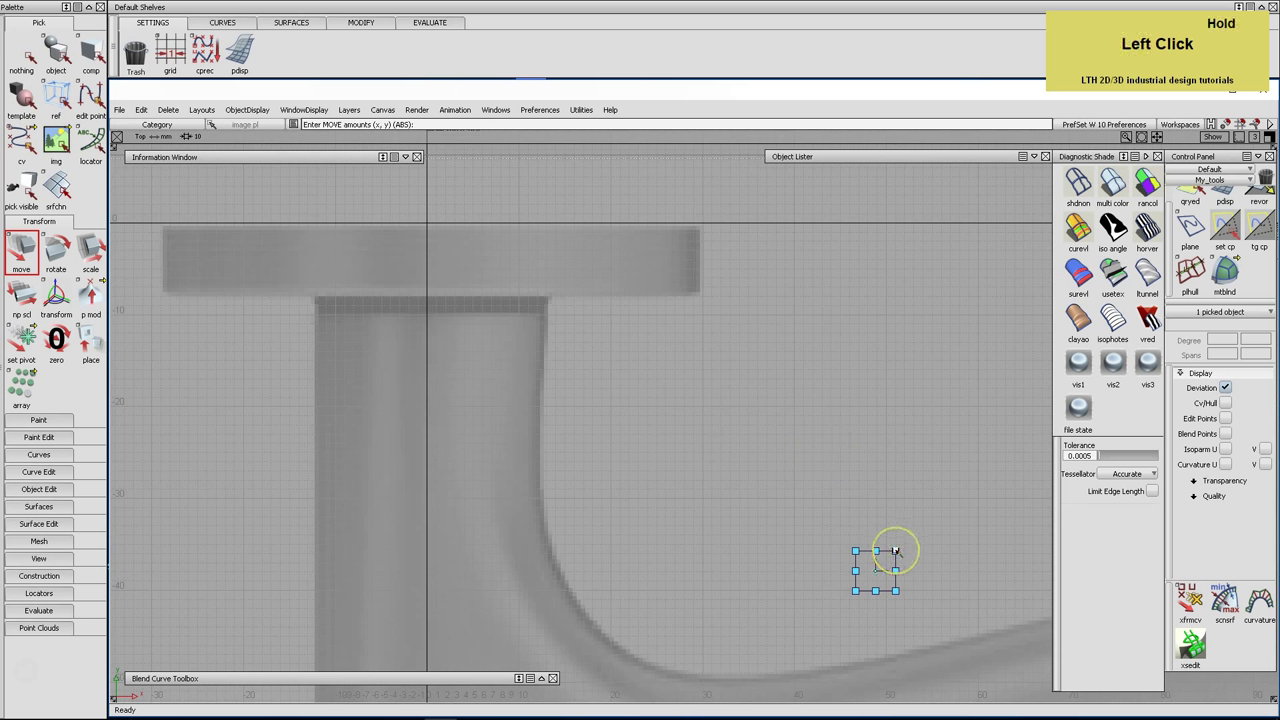
pyautogui.moveTo(896, 551); pyautogui.dragTo(895, 552)
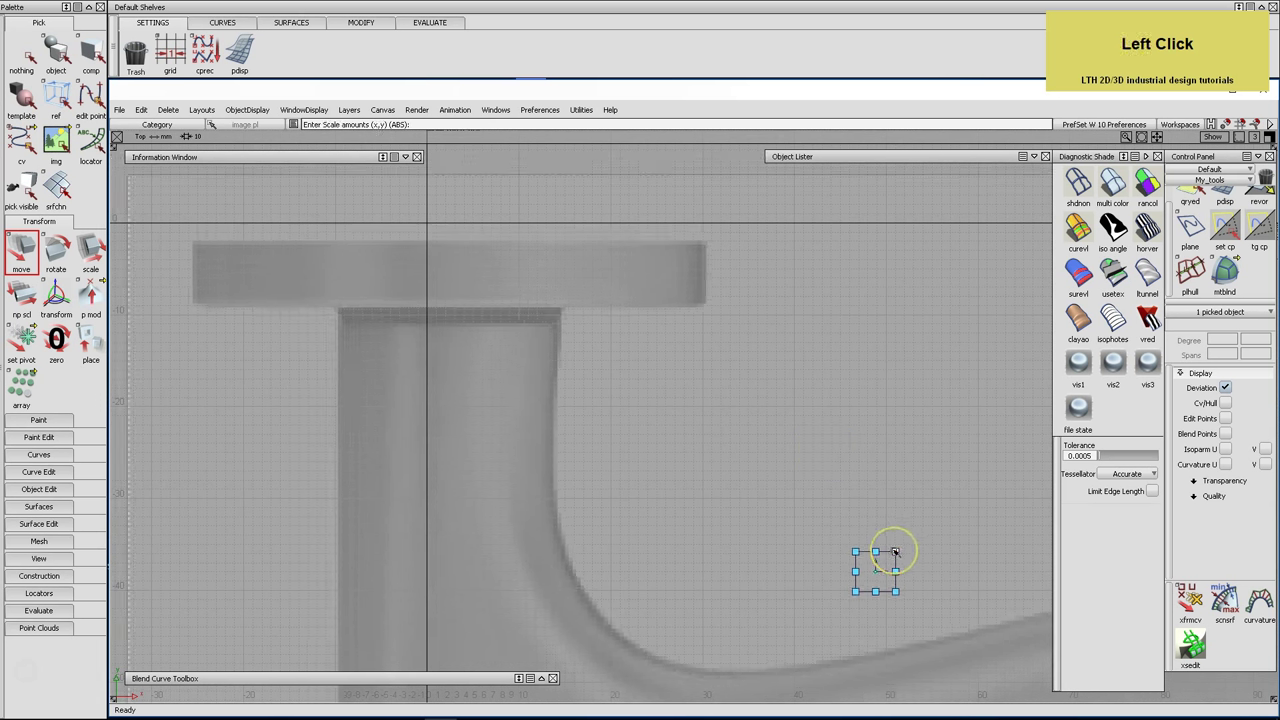
pyautogui.moveTo(895, 551); pyautogui.dragTo(876, 535)
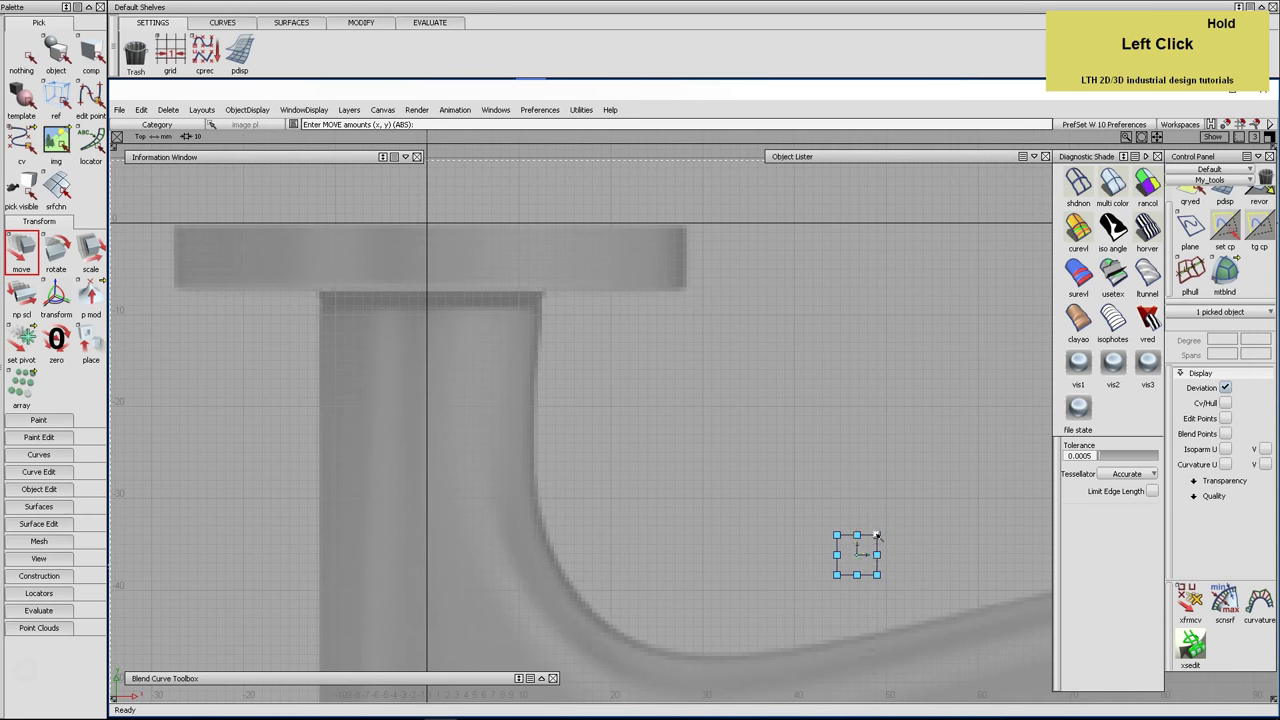
pyautogui.moveTo(857, 555); pyautogui.dragTo(848, 548)
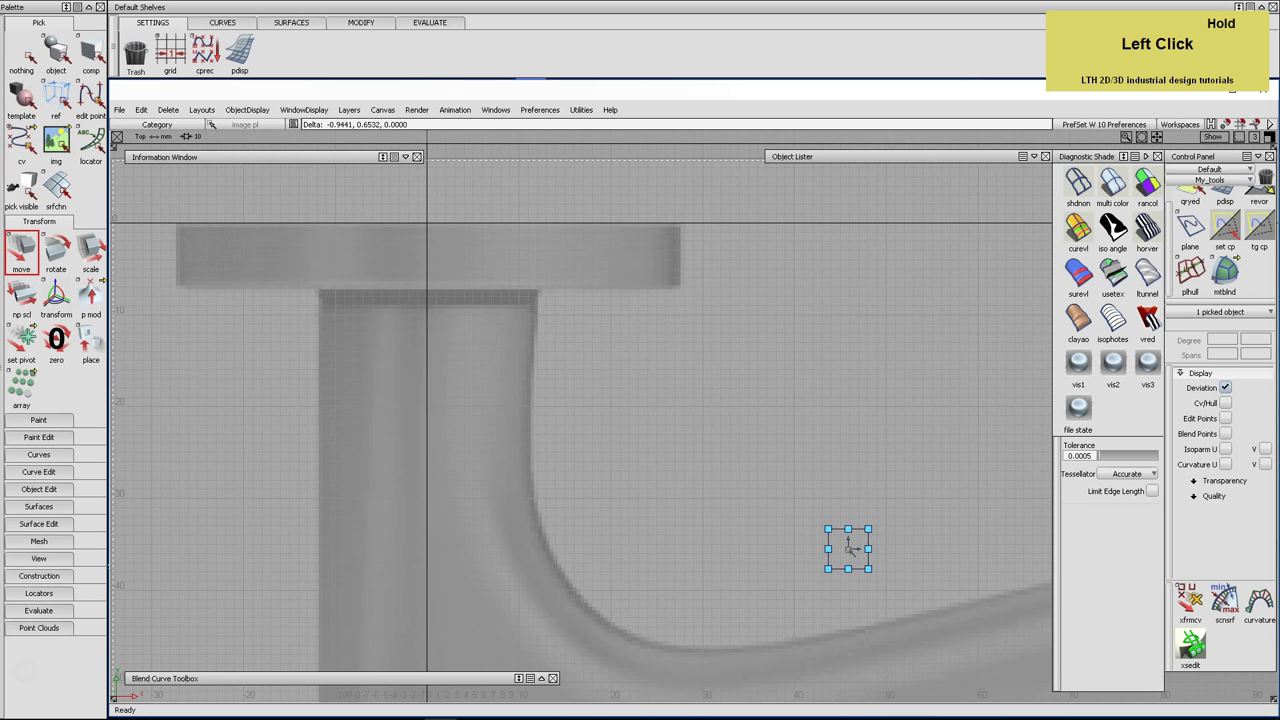
pyautogui.moveTo(848, 548); pyautogui.dragTo(849, 547)
pyautogui.keyDown('alt'); pyautogui.keyDown('shift'); pyautogui.moveTo(943, 511); pyautogui.dragTo(831, 514, button='right'); pyautogui.keyUp('shift'); pyautogui.keyUp('alt')
pyautogui.keyDown('alt'); pyautogui.keyDown('shift'); pyautogui.moveTo(831, 514); pyautogui.dragTo(711, 480, button='middle'); pyautogui.keyUp('shift'); pyautogui.keyUp('alt')
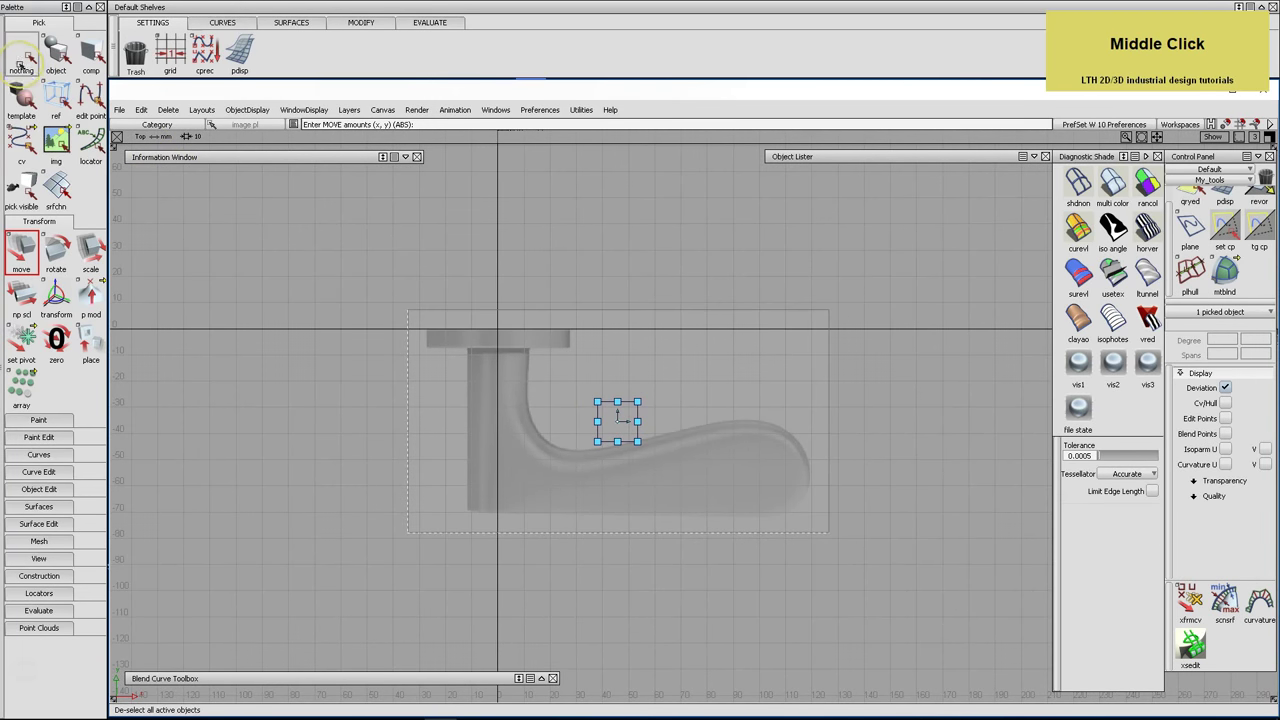
pyautogui.click(21, 60)
# Maximize the Left view, pick the handle's image plane and scale it down to about 215 mm wide
pyautogui.press('F6')
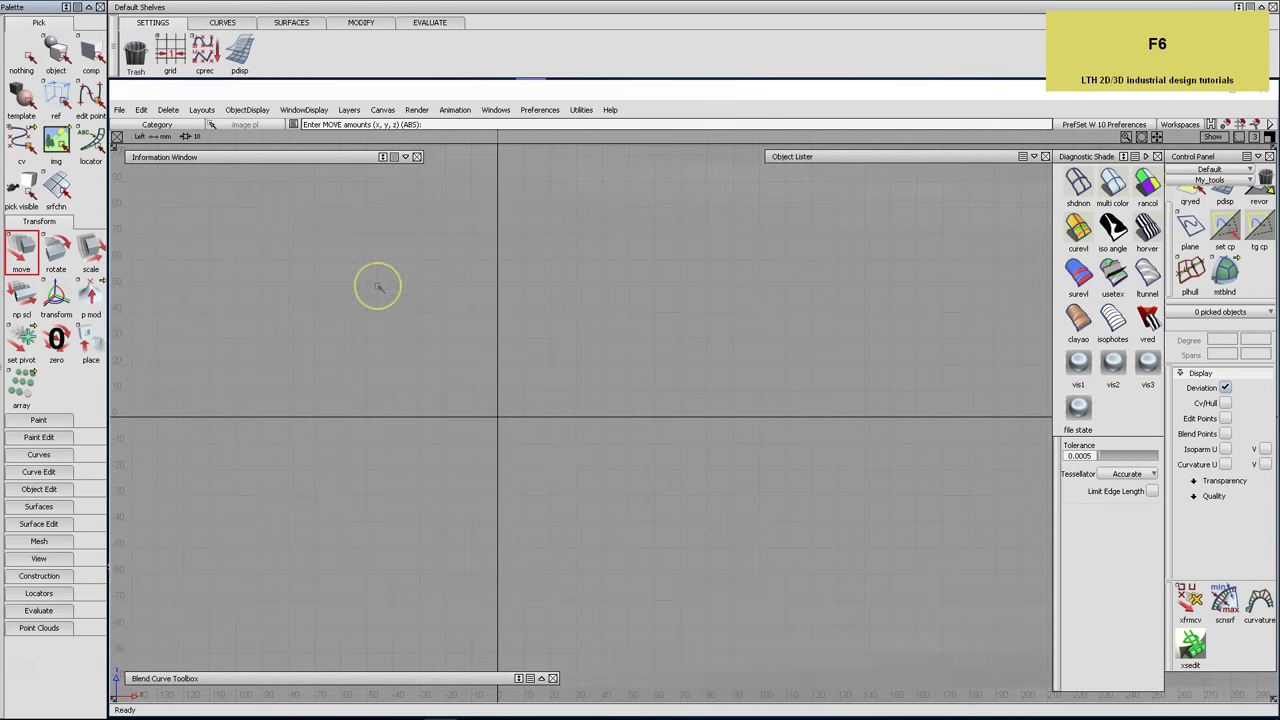
pyautogui.keyDown('alt'); pyautogui.keyDown('shift'); pyautogui.moveTo(714, 349); pyautogui.dragTo(449, 391, button='right'); pyautogui.keyUp('shift'); pyautogui.keyUp('alt')
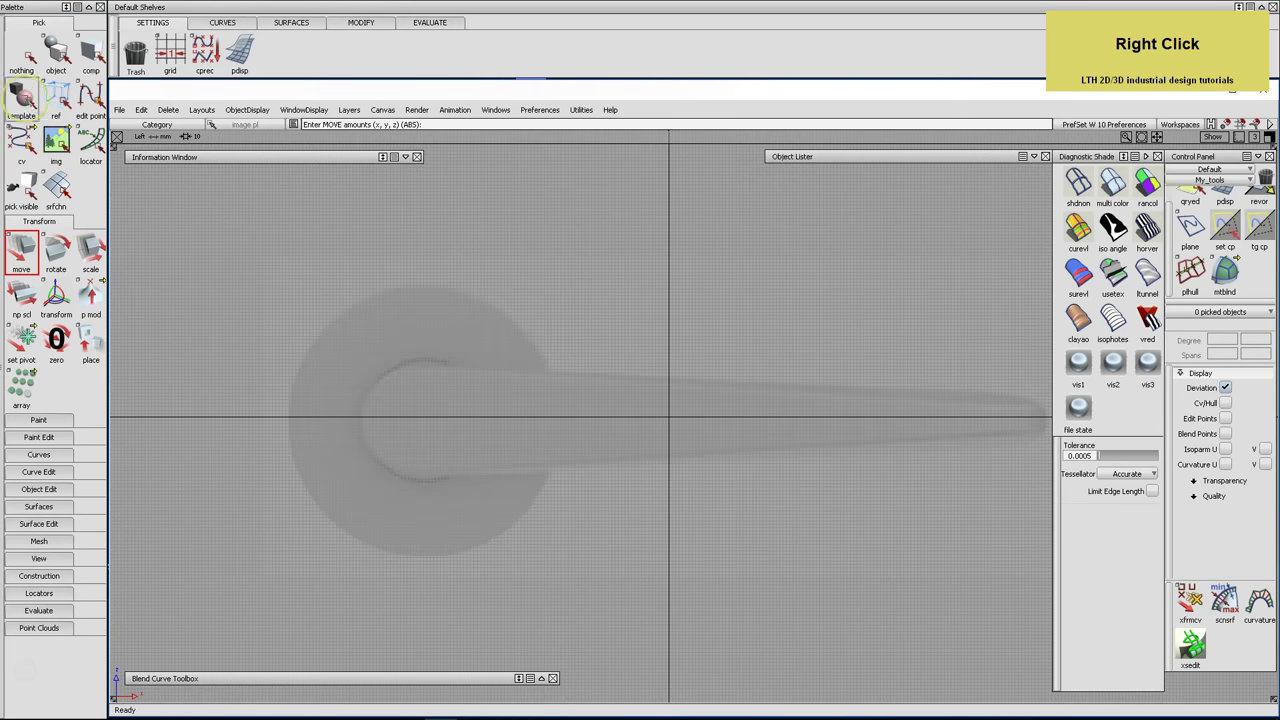
pyautogui.click(56, 140)
pyautogui.click(329, 331)
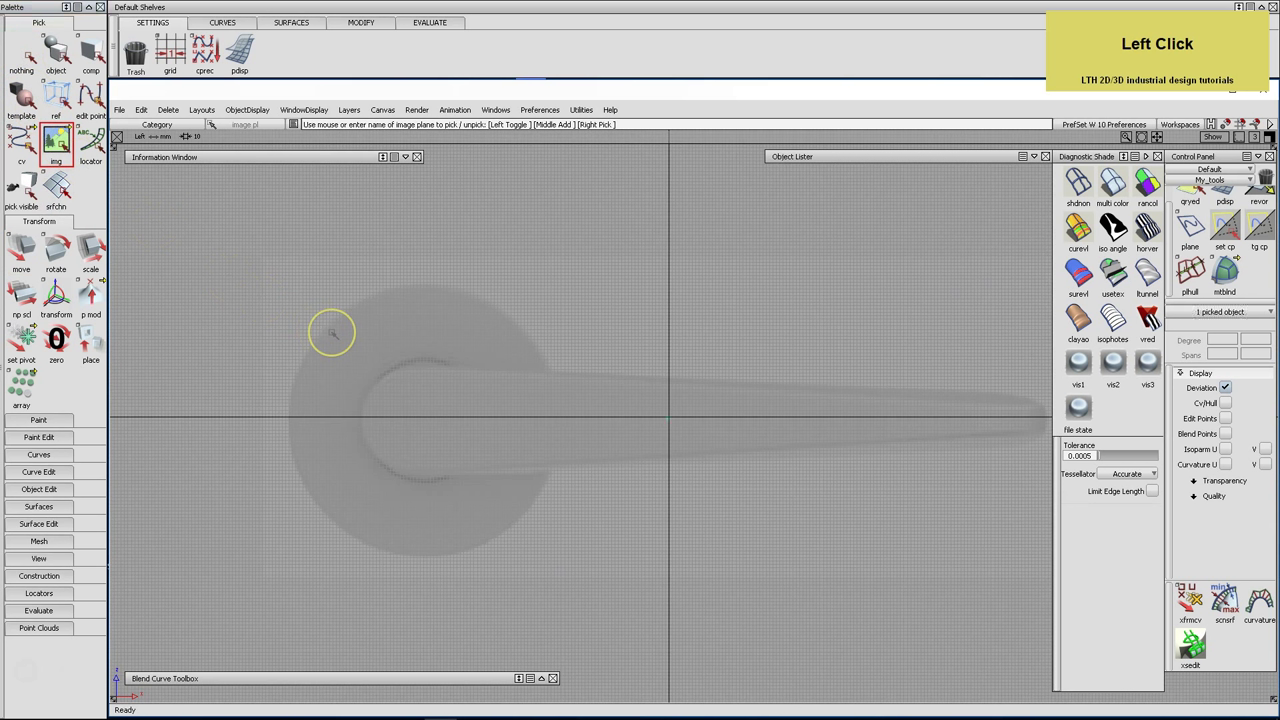
pyautogui.click(297, 257)
pyautogui.keyDown('alt'); pyautogui.keyDown('shift'); pyautogui.moveTo(329, 311); pyautogui.dragTo(389, 366, button='right'); pyautogui.keyUp('shift'); pyautogui.keyUp('alt')
pyautogui.click(90, 250)
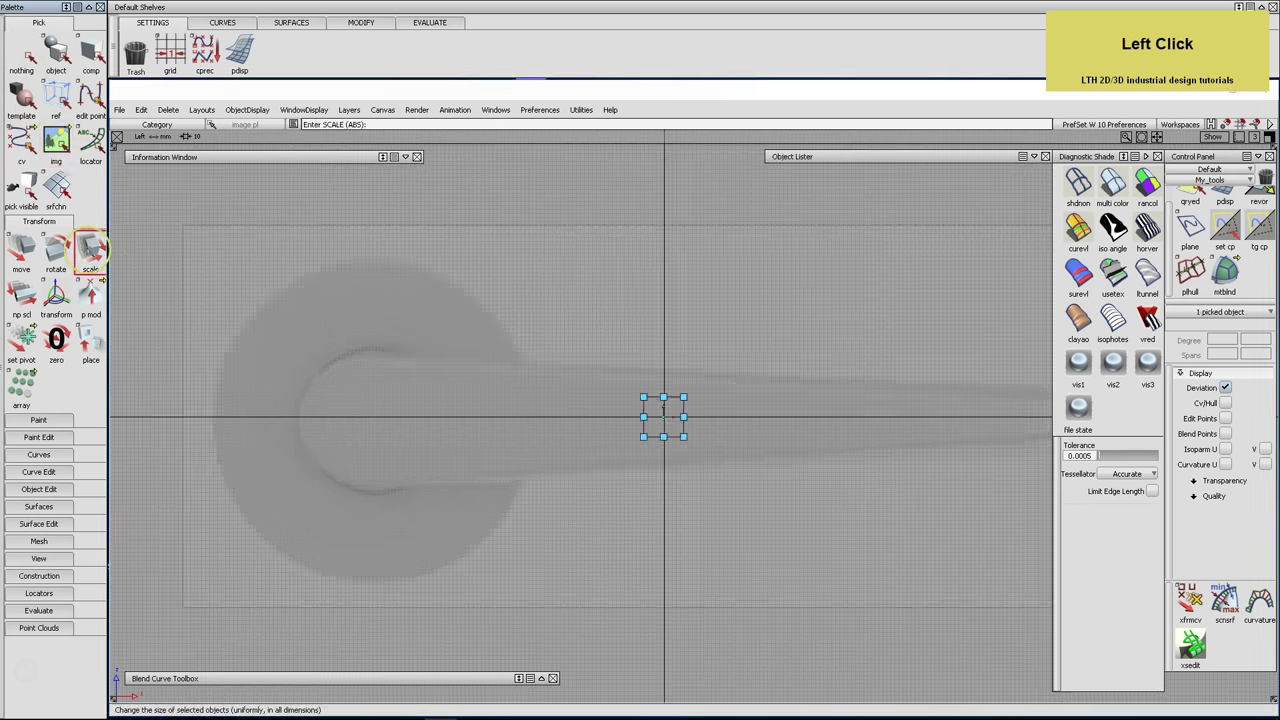
pyautogui.moveTo(686, 391); pyautogui.dragTo(663, 417)
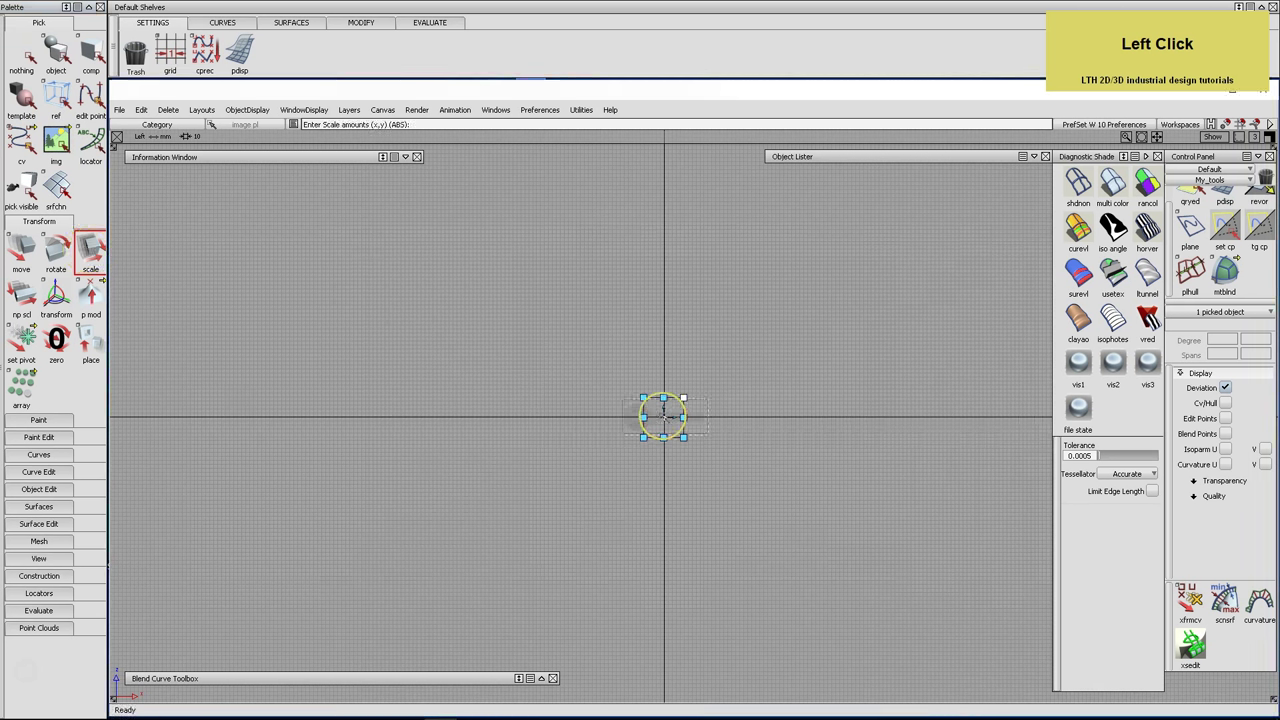
pyautogui.scroll(3, 661, 418)
pyautogui.scroll(4, 661, 418)
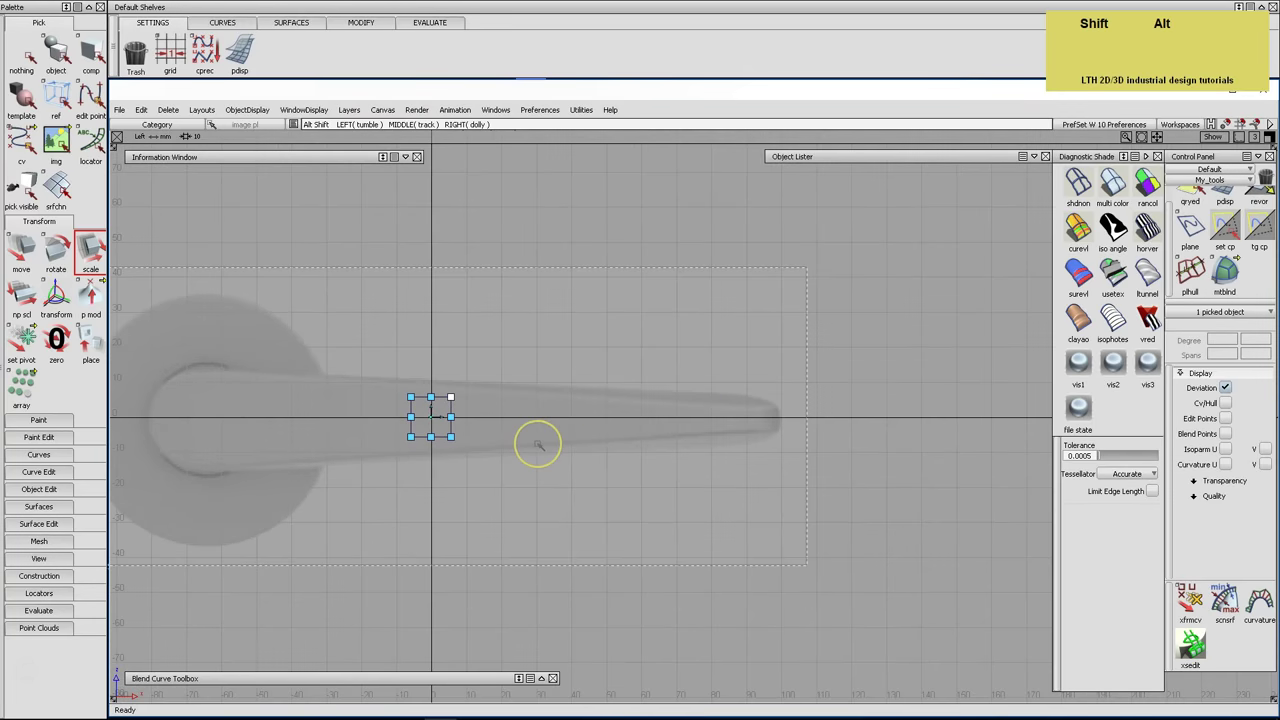
pyautogui.keyDown('alt'); pyautogui.keyDown('shift'); pyautogui.moveTo(534, 443); pyautogui.dragTo(829, 448, button='middle'); pyautogui.keyUp('shift'); pyautogui.keyUp('alt')
pyautogui.scroll(2, 708, 447)
pyautogui.scroll(2, 707, 447)
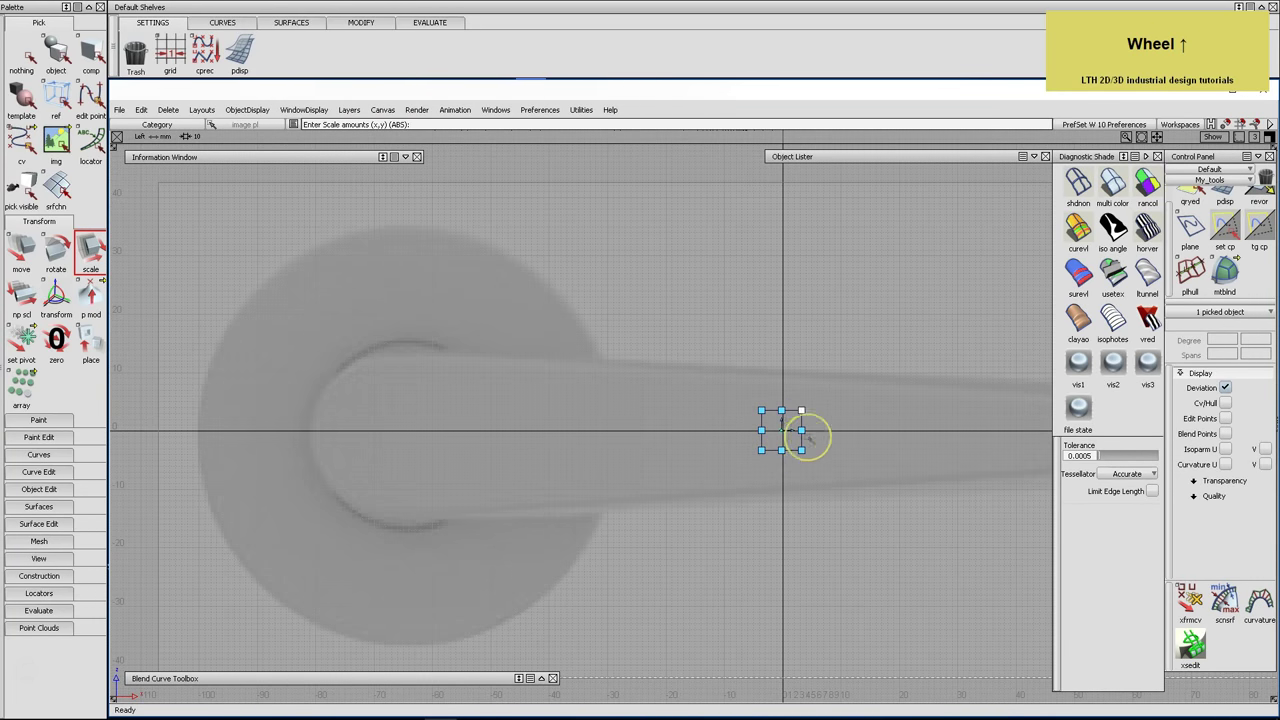
# Shrink and move the Left view's image plane until the rosette is about 56 mm wide and centred on the origin
pyautogui.moveTo(804, 411); pyautogui.dragTo(908, 436)
pyautogui.keyDown('alt'); pyautogui.keyDown('shift'); pyautogui.moveTo(908, 436); pyautogui.dragTo(680, 423, button='middle'); pyautogui.keyUp('shift'); pyautogui.keyUp('alt')
pyautogui.moveTo(699, 420); pyautogui.dragTo(808, 423)
pyautogui.keyDown('alt'); pyautogui.keyDown('shift'); pyautogui.moveTo(780, 446); pyautogui.dragTo(797, 409, button='right'); pyautogui.keyUp('shift'); pyautogui.keyUp('alt')
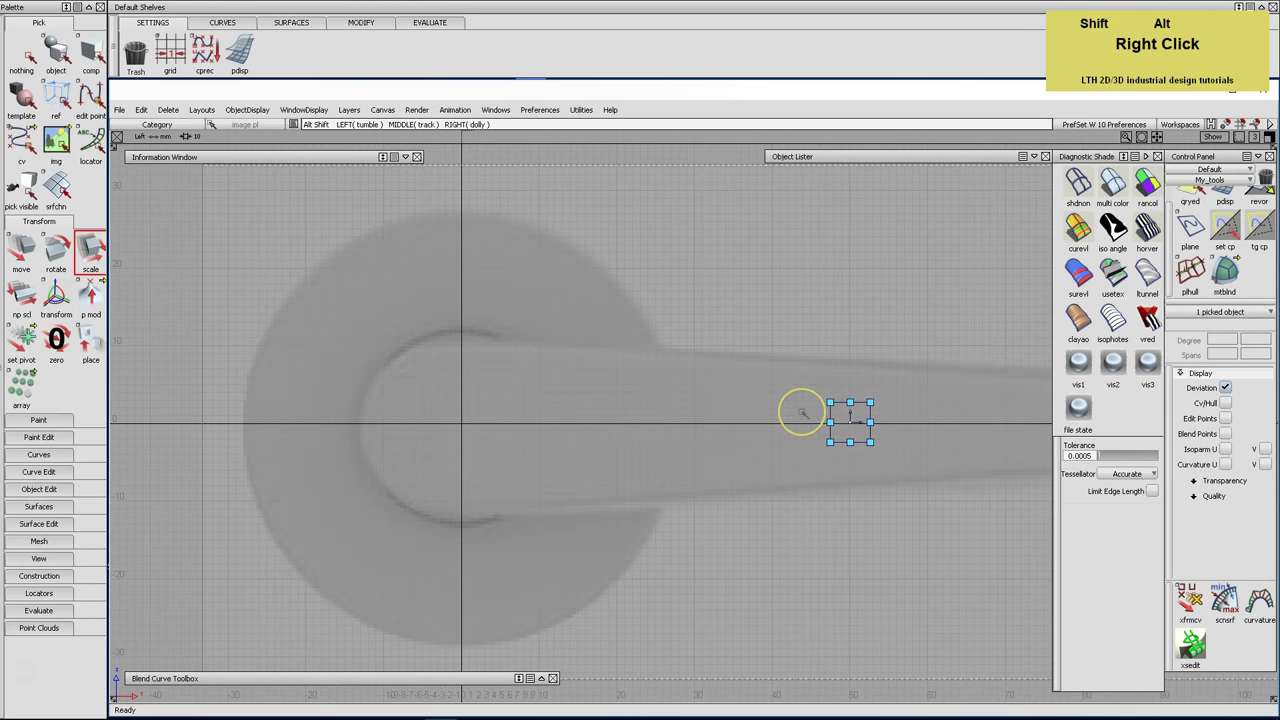
pyautogui.keyDown('alt'); pyautogui.keyDown('shift'); pyautogui.moveTo(787, 396); pyautogui.dragTo(784, 382, button='middle'); pyautogui.keyUp('shift'); pyautogui.keyUp('alt')
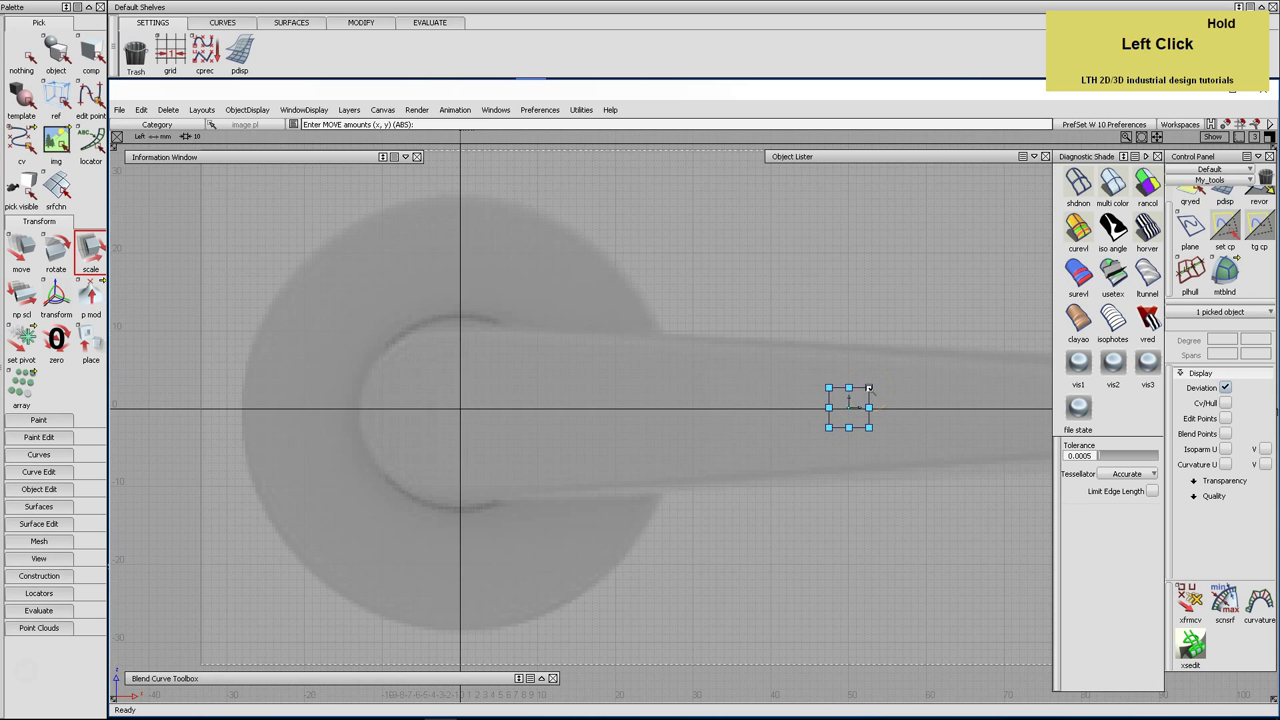
# Refine the left image plane's scale and position until the rosette is about 55 mm wide and centred on the vertical axis, and deselect it
pyautogui.moveTo(869, 388)
pyautogui.mouseDown()
pyautogui.moveTo(842, 405)
pyautogui.moveTo(857, 386)
pyautogui.mouseUp()
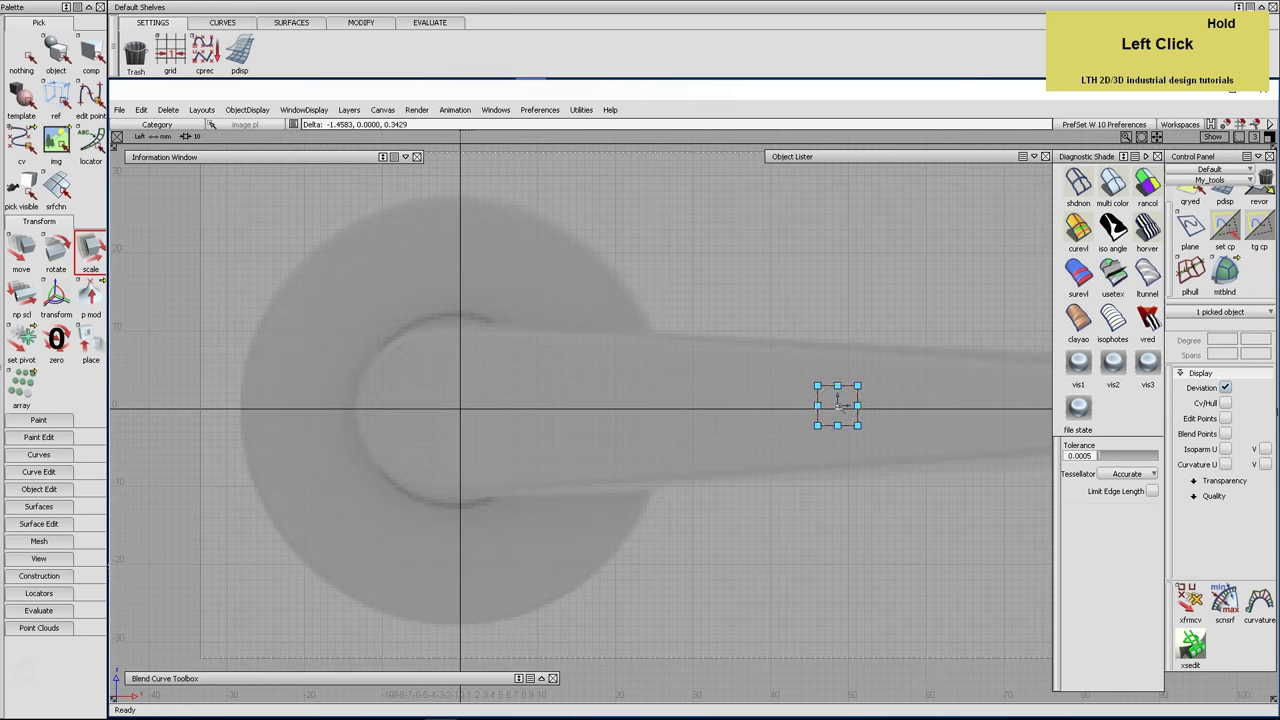
pyautogui.moveTo(857, 386); pyautogui.dragTo(845, 405)
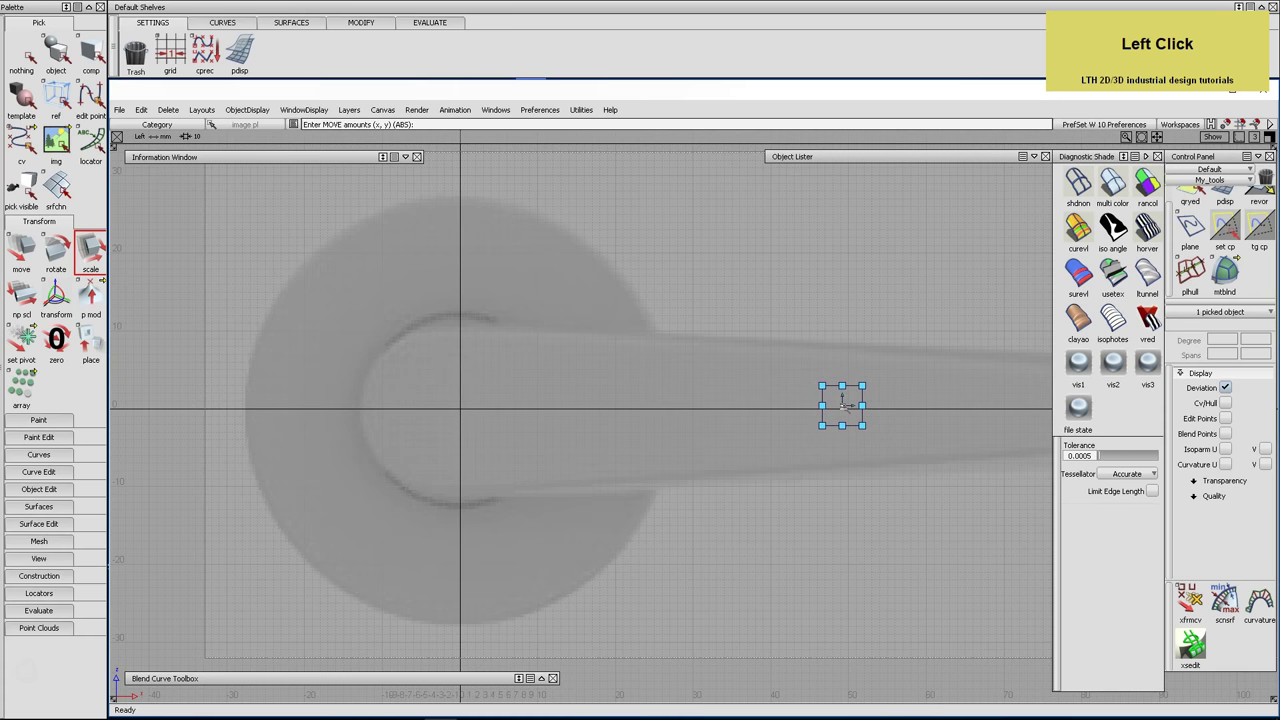
pyautogui.click(28, 57)
pyautogui.keyDown('alt'); pyautogui.keyDown('shift'); pyautogui.moveTo(760, 329); pyautogui.dragTo(729, 343, button='right'); pyautogui.keyUp('shift'); pyautogui.keyUp('alt')
pyautogui.keyDown('alt'); pyautogui.keyDown('shift'); pyautogui.moveTo(729, 343); pyautogui.dragTo(554, 352, button='middle'); pyautogui.keyUp('shift'); pyautogui.keyUp('alt')
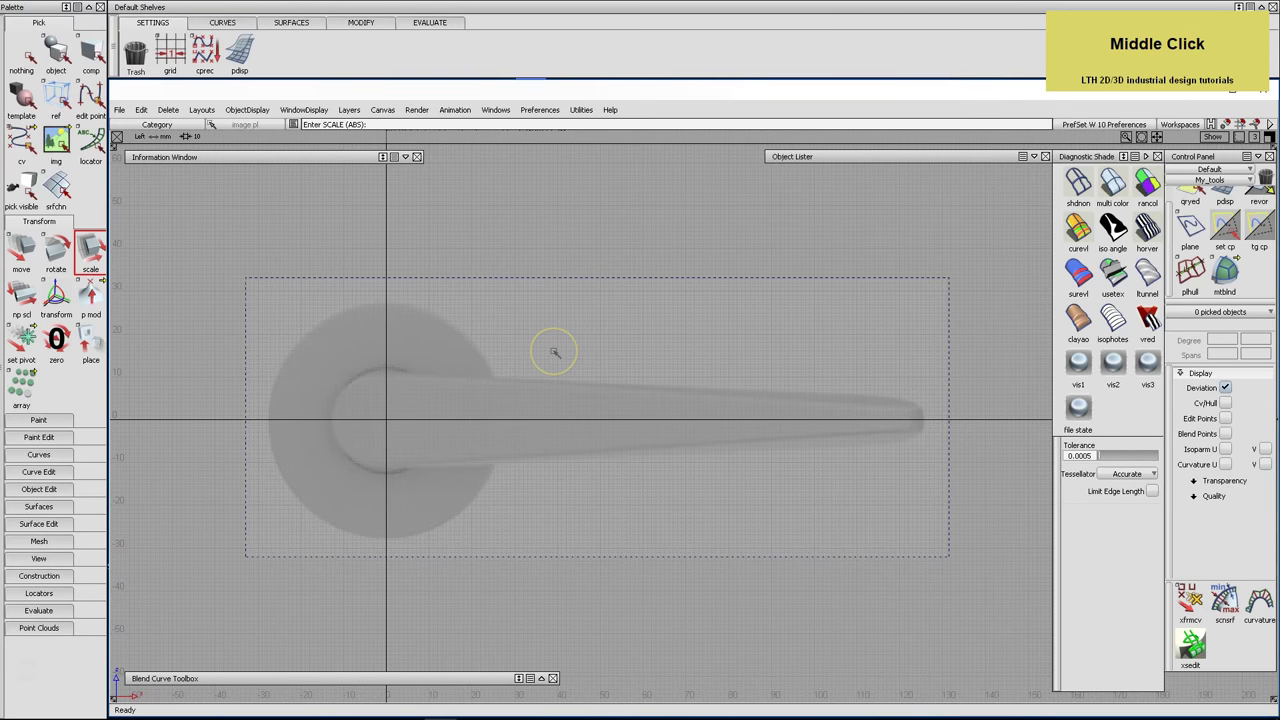
# Maximize the Back view, pick the image plane and scale it down until the rosette is about 56 mm tall, centred on the horizontal axis
pyautogui.press('F7')
pyautogui.keyDown('alt'); pyautogui.keyDown('shift'); pyautogui.moveTo(669, 366); pyautogui.dragTo(571, 400, button='right'); pyautogui.keyUp('shift'); pyautogui.keyUp('alt')
pyautogui.moveTo(571, 400)
pyautogui.keyDown('alt'); pyautogui.keyDown('shift'); pyautogui.mouseDown(button='middle')
pyautogui.moveTo(646, 380)
pyautogui.moveTo(563, 386)
pyautogui.mouseUp(button='middle'); pyautogui.keyUp('shift'); pyautogui.keyUp('alt')
pyautogui.click(56, 140)
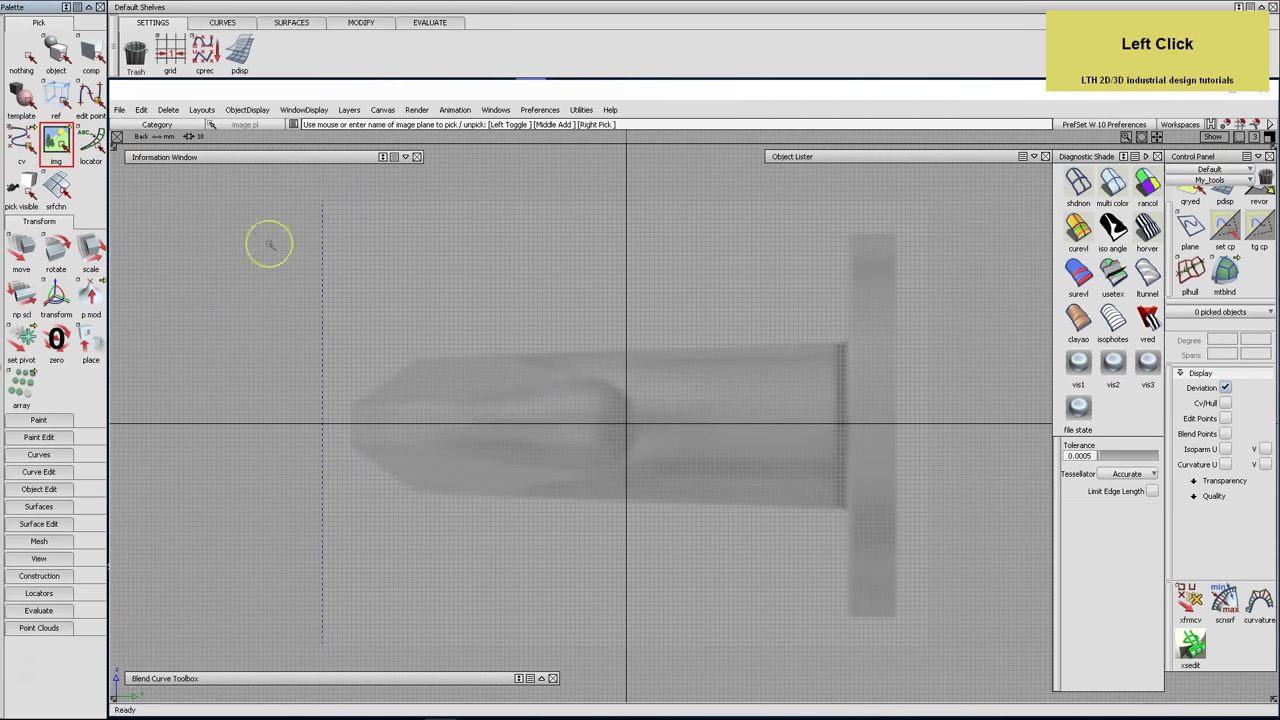
pyautogui.click(322, 237)
pyautogui.click(21, 250)
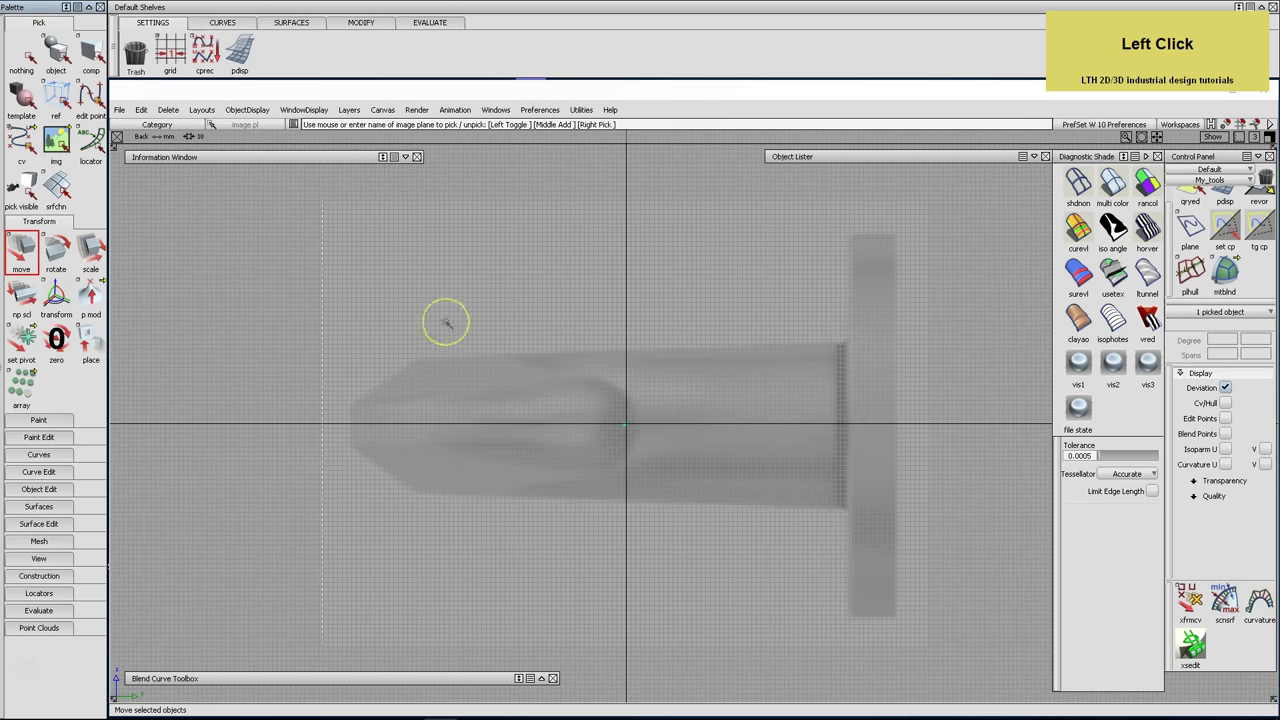
pyautogui.moveTo(645, 404); pyautogui.dragTo(622, 422)
pyautogui.keyDown('alt'); pyautogui.keyDown('shift'); pyautogui.moveTo(651, 434); pyautogui.dragTo(814, 267, button='right'); pyautogui.keyUp('shift'); pyautogui.keyUp('alt')
pyautogui.moveTo(403, 429); pyautogui.dragTo(381, 443)
pyautogui.keyDown('alt'); pyautogui.keyDown('shift'); pyautogui.moveTo(414, 470); pyautogui.dragTo(631, 440, button='middle'); pyautogui.keyUp('shift'); pyautogui.keyUp('alt')
pyautogui.keyDown('alt'); pyautogui.keyDown('shift'); pyautogui.moveTo(499, 472); pyautogui.dragTo(645, 330, button='right'); pyautogui.keyUp('shift'); pyautogui.keyUp('alt')
pyautogui.keyDown('alt'); pyautogui.keyDown('shift'); pyautogui.moveTo(461, 395); pyautogui.dragTo(627, 391, button='middle'); pyautogui.keyUp('shift'); pyautogui.keyUp('alt')
# Scale the back image plane until the rosette is about 55 mm tall, move its outer face onto the vertical axis and deselect the plane
pyautogui.click(545, 399)
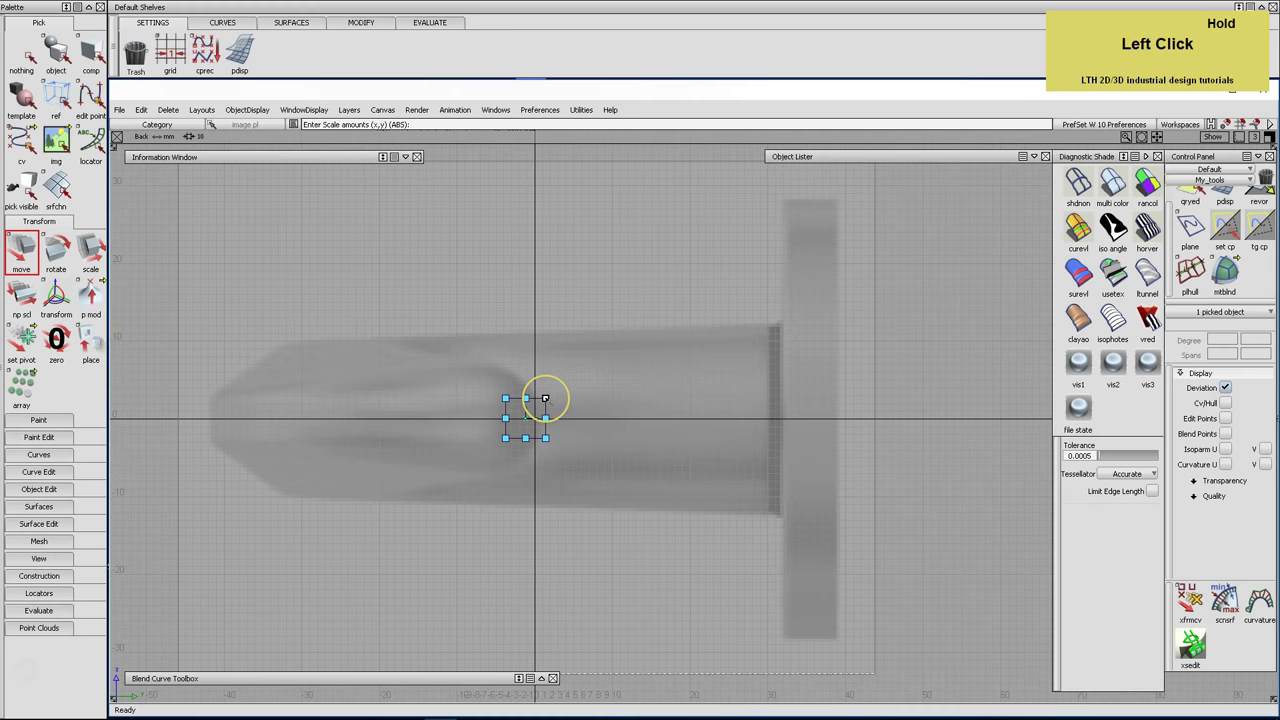
pyautogui.moveTo(546, 399); pyautogui.dragTo(545, 399)
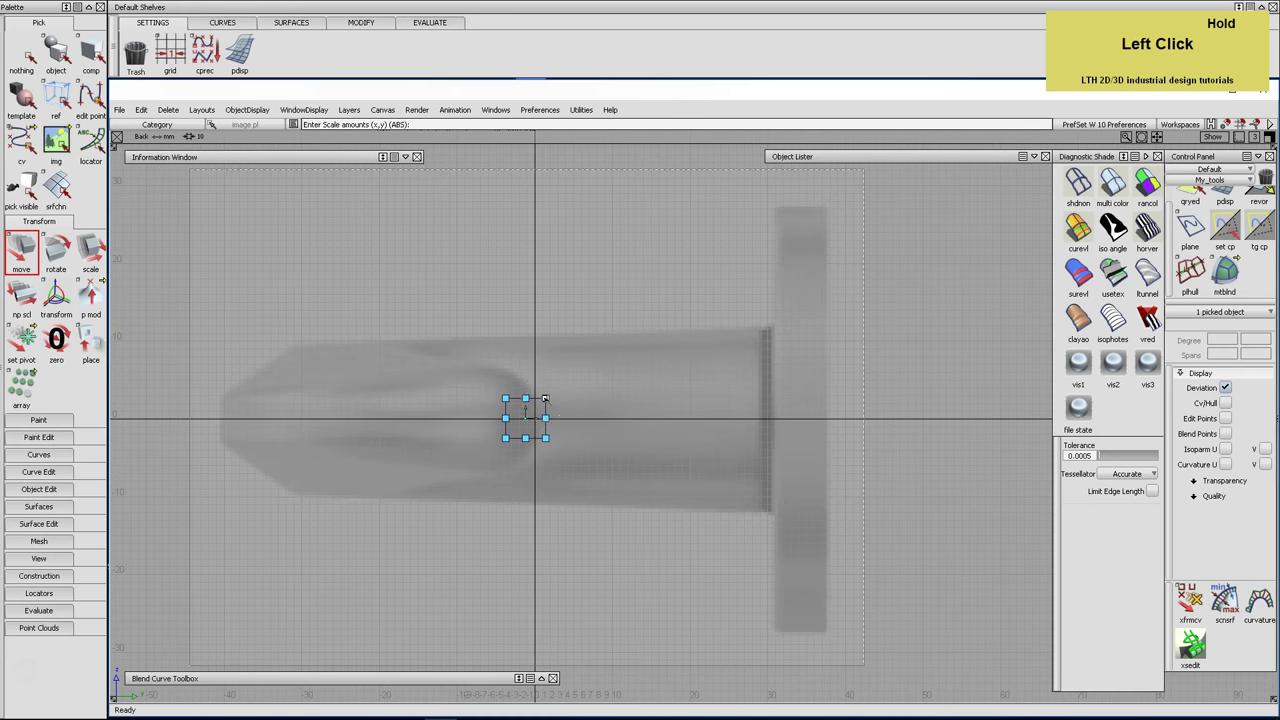
pyautogui.moveTo(546, 399); pyautogui.dragTo(232, 417)
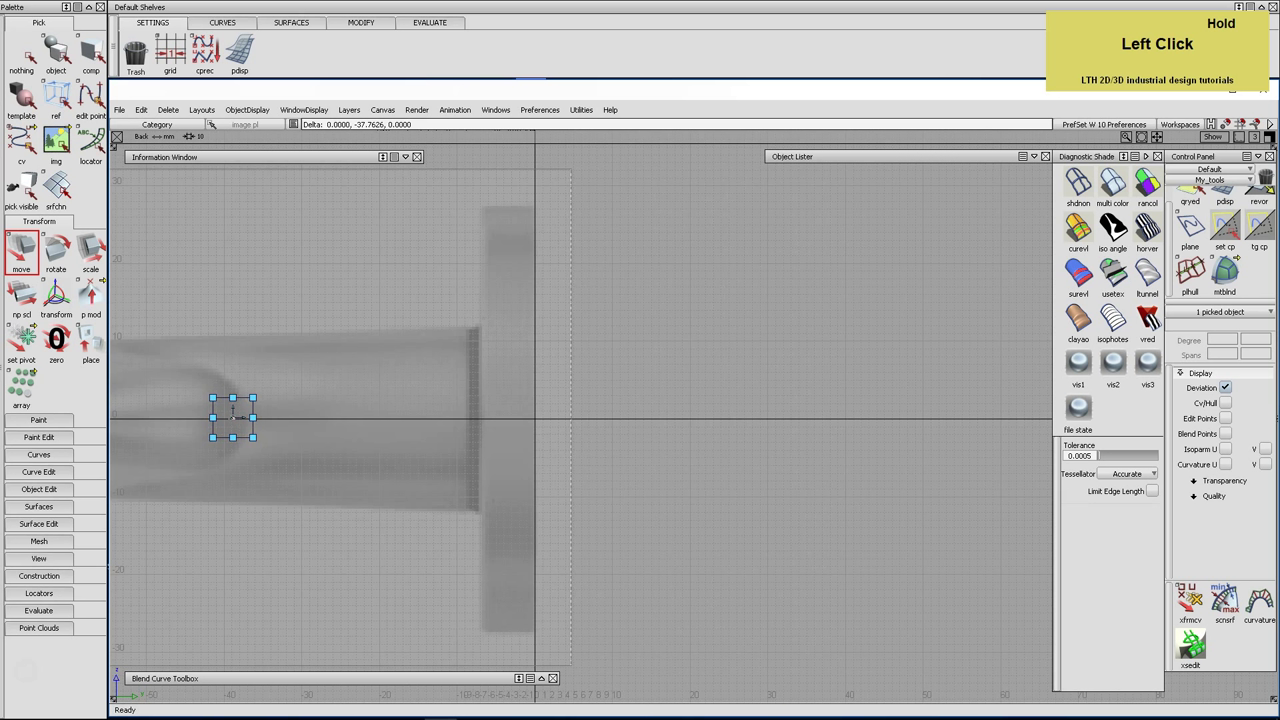
pyautogui.keyDown('alt'); pyautogui.keyDown('shift'); pyautogui.moveTo(380, 440); pyautogui.dragTo(660, 449, button='middle'); pyautogui.keyUp('shift'); pyautogui.keyUp('alt')
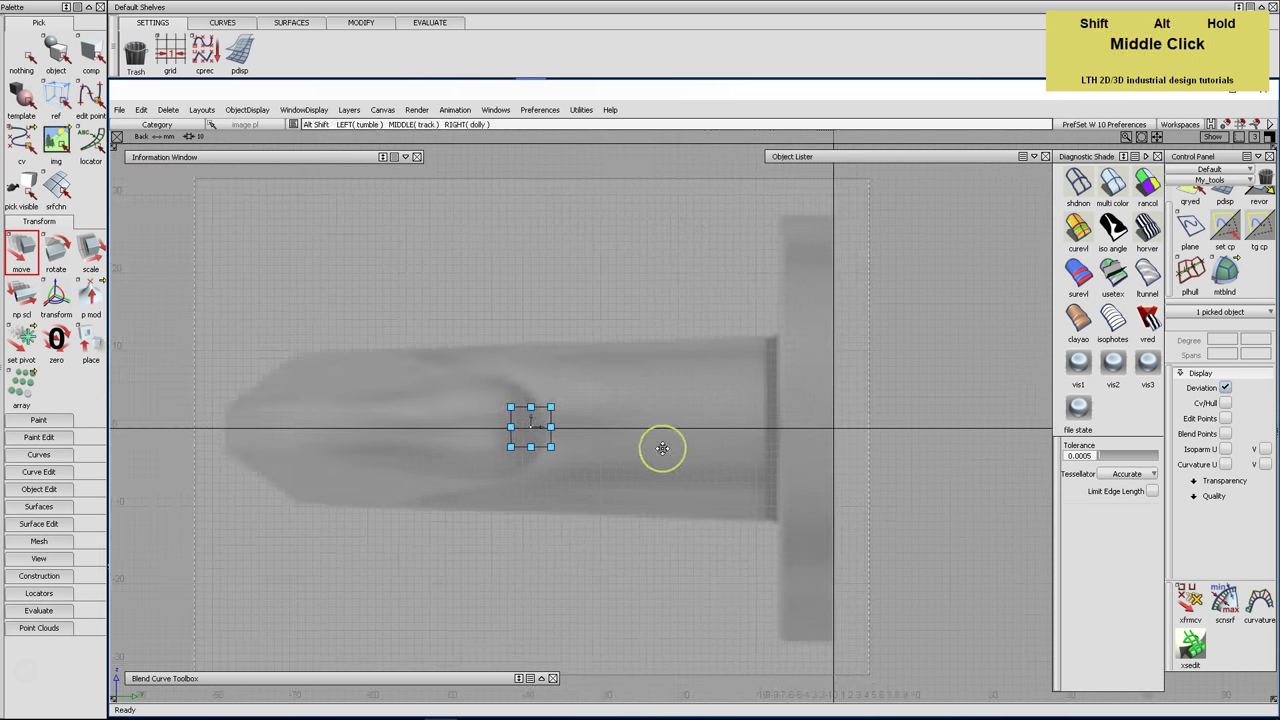
pyautogui.click(20, 60)
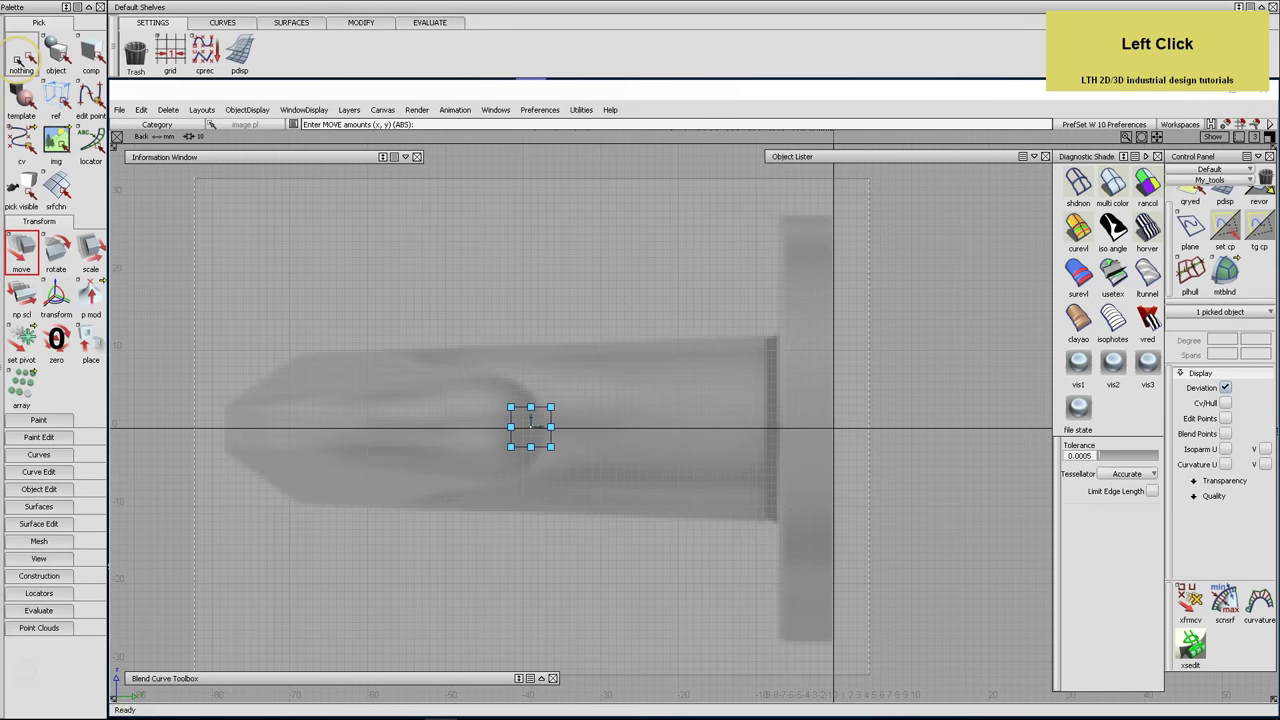
# Return to the four-view layout with the reference images in view, expand the Object Lister and make the Step 3 layer current
pyautogui.press('F4')
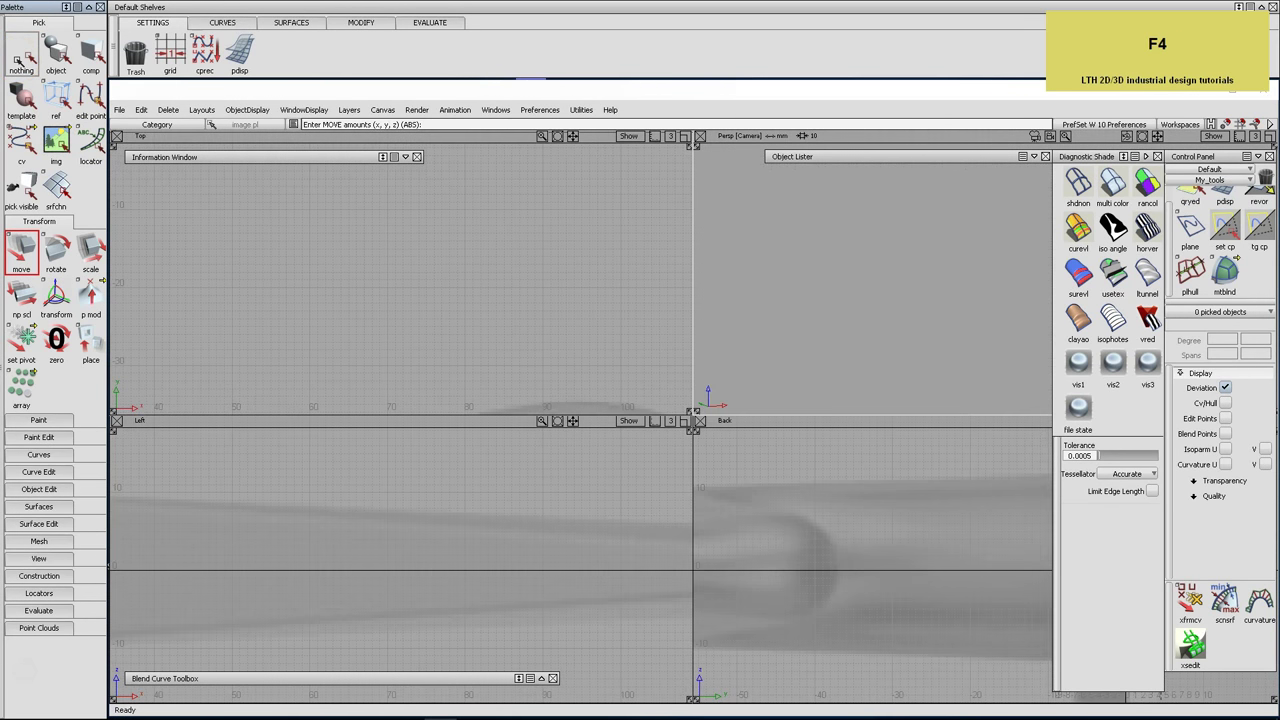
pyautogui.keyDown('alt'); pyautogui.keyDown('shift'); pyautogui.moveTo(551, 251); pyautogui.dragTo(383, 289, button='right'); pyautogui.keyUp('shift'); pyautogui.keyUp('alt')
pyautogui.keyDown('alt'); pyautogui.keyDown('shift'); pyautogui.moveTo(383, 289); pyautogui.dragTo(418, 271, button='middle'); pyautogui.keyUp('shift'); pyautogui.keyUp('alt')
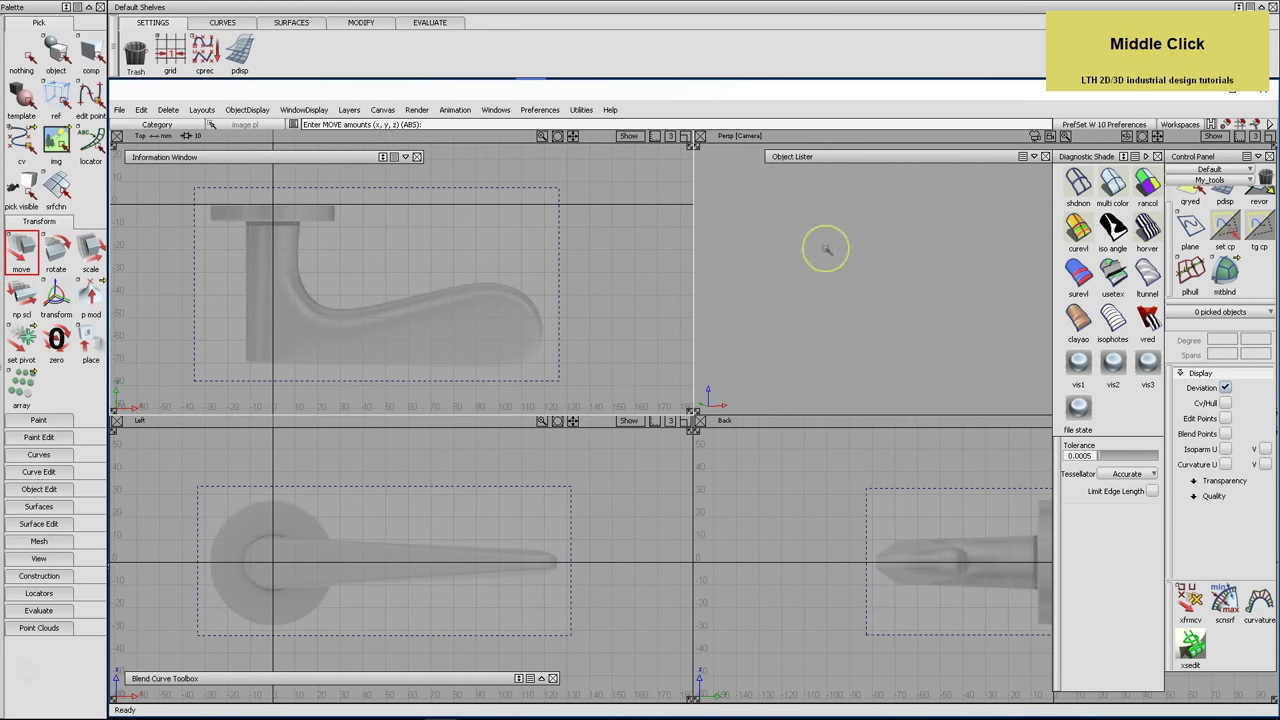
pyautogui.click(900, 159)
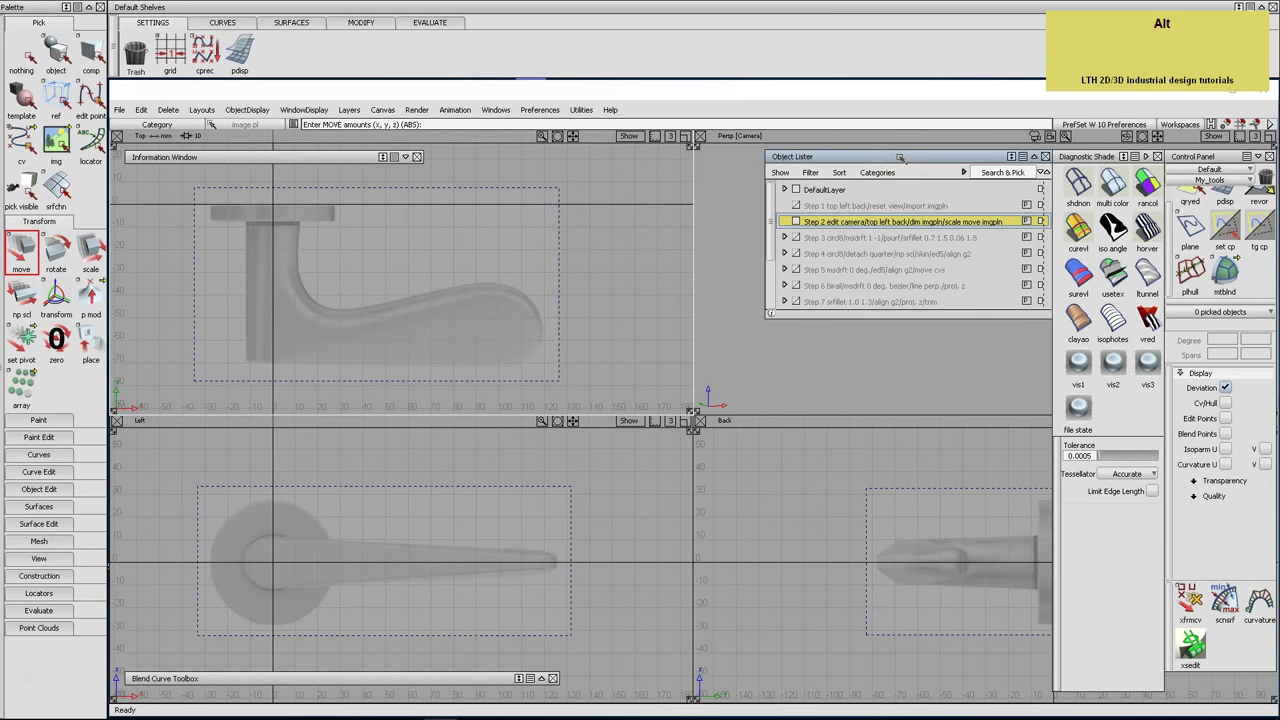
pyautogui.hotkey('alt', 'Down')
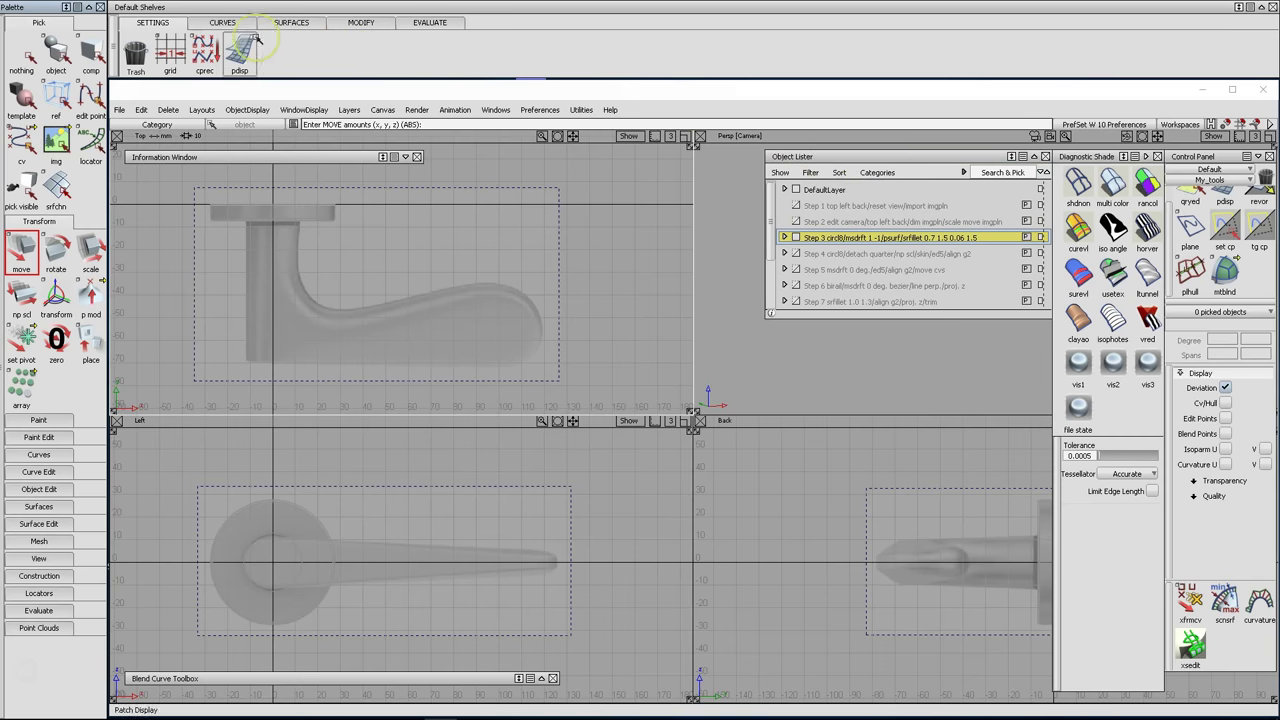
# Create a periodic circle of degree 5 with 8 spans, centred on the origin in the Left view
pyautogui.click(224, 23)
pyautogui.doubleClick(274, 50)
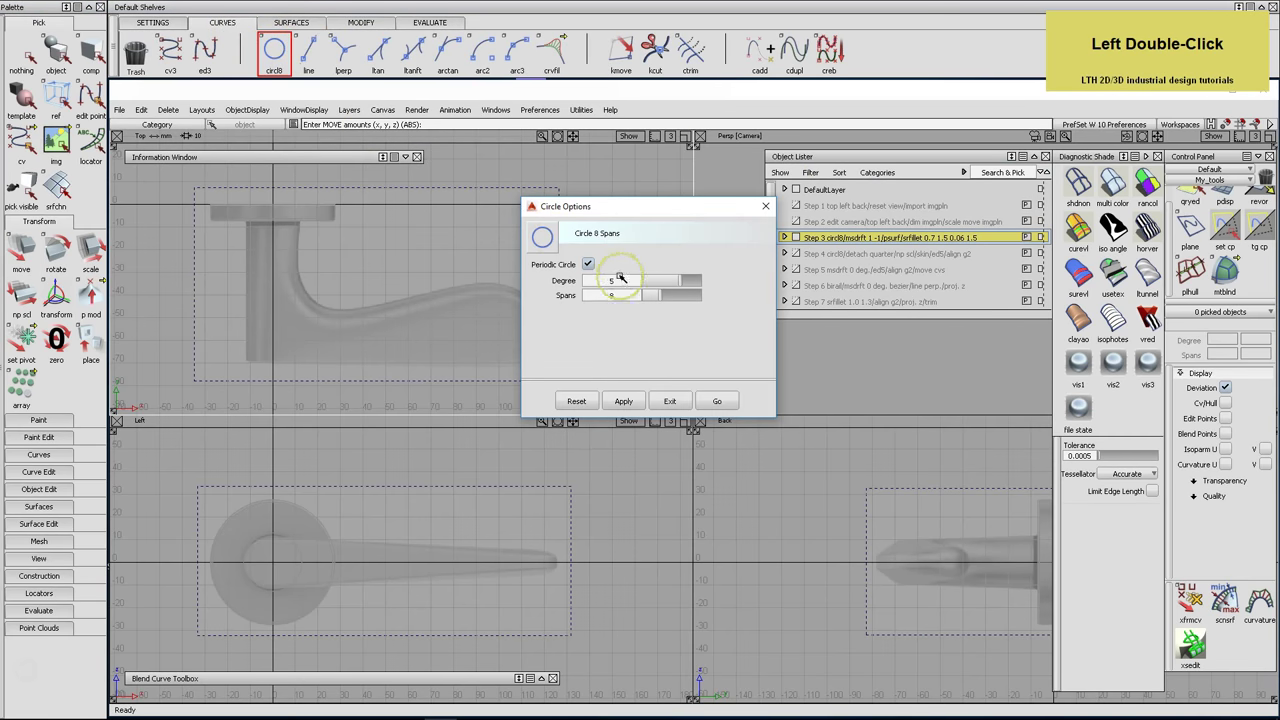
pyautogui.click(717, 401)
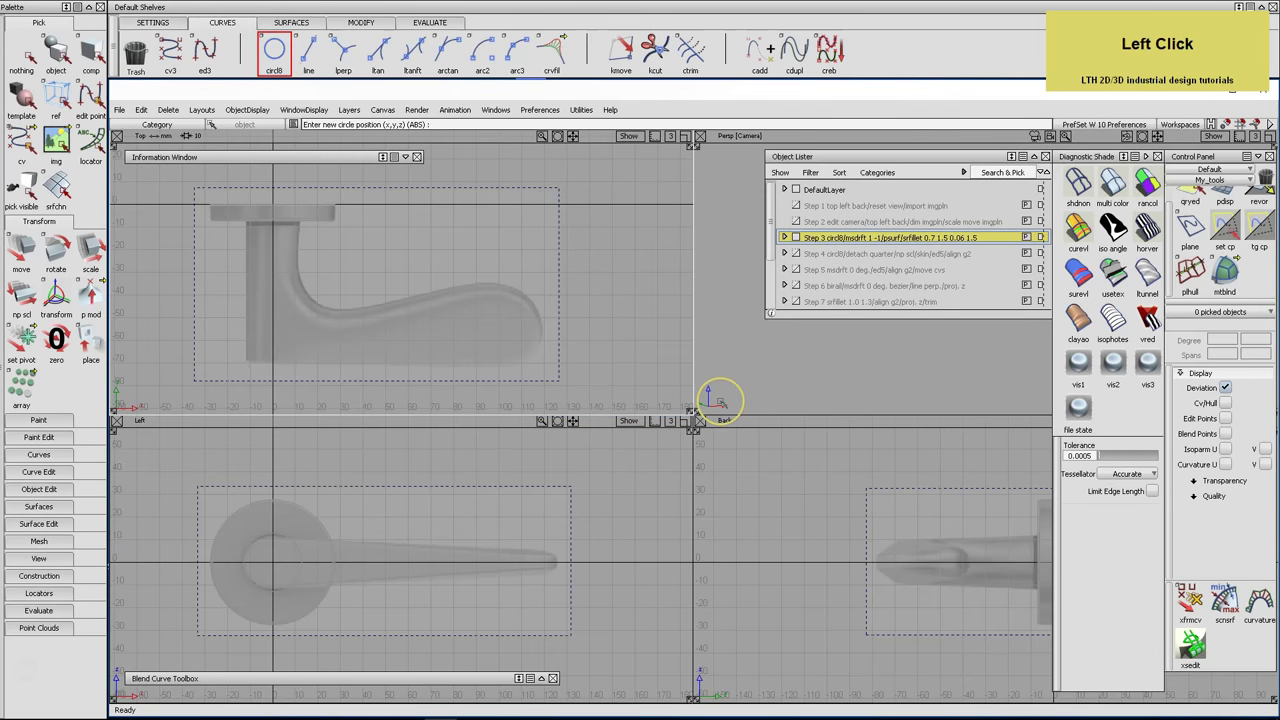
pyautogui.press('F8')
pyautogui.keyDown('alt'); pyautogui.keyDown('shift'); pyautogui.moveTo(545, 470); pyautogui.dragTo(657, 340, button='right'); pyautogui.keyUp('shift'); pyautogui.keyUp('alt')
pyautogui.keyDown('alt'); pyautogui.keyDown('shift'); pyautogui.moveTo(547, 392); pyautogui.dragTo(808, 373, button='middle'); pyautogui.keyUp('shift'); pyautogui.keyUp('alt')
pyautogui.keyDown('alt'); pyautogui.click(543, 407); pyautogui.keyUp('alt')
# Scale the circle to a diameter of 55 mm and make a copy of it with its scale set to 25.7
pyautogui.click(100, 252)
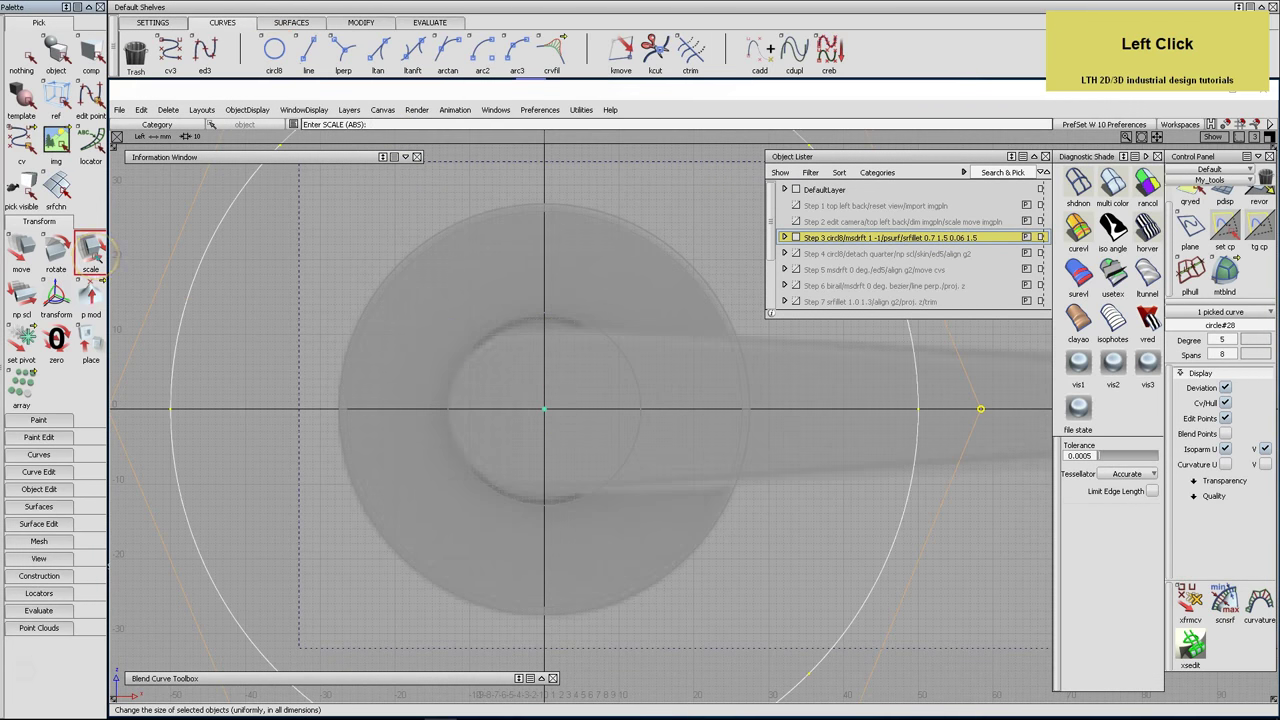
pyautogui.write('0.55')
pyautogui.press('Return')
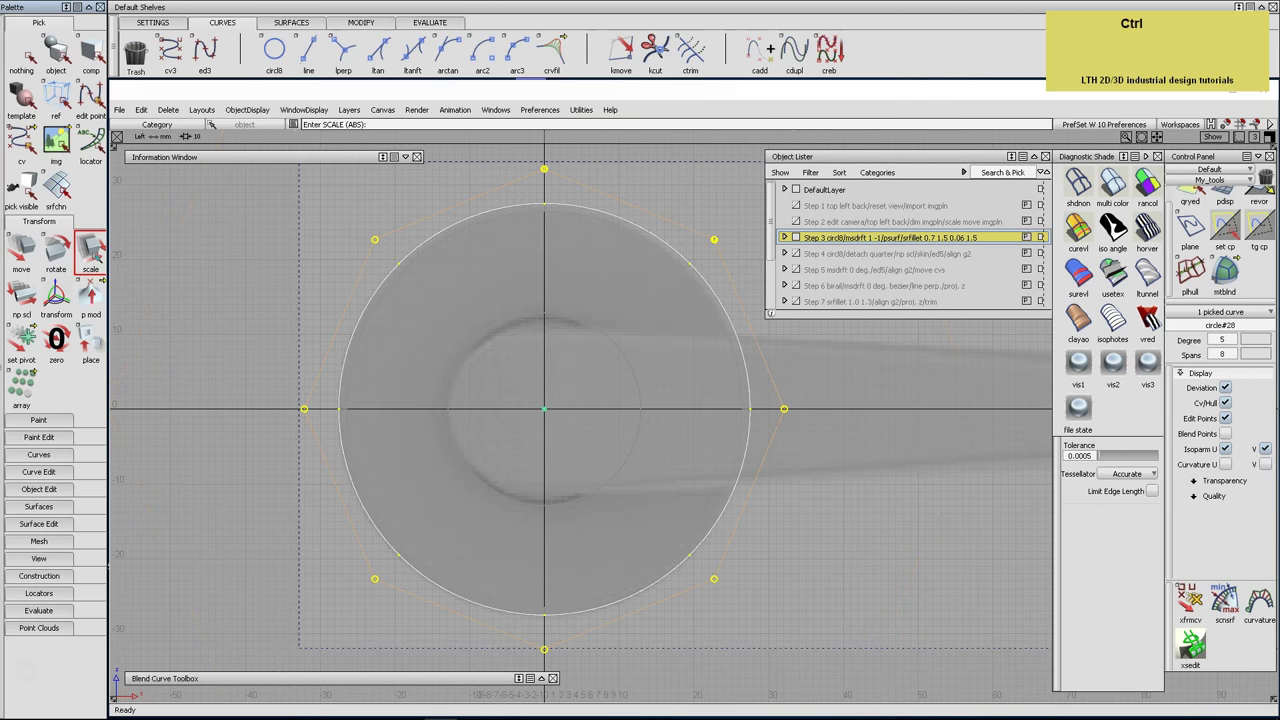
pyautogui.hotkey('ctrl', 'c')
pyautogui.hotkey('ctrl', 'v')
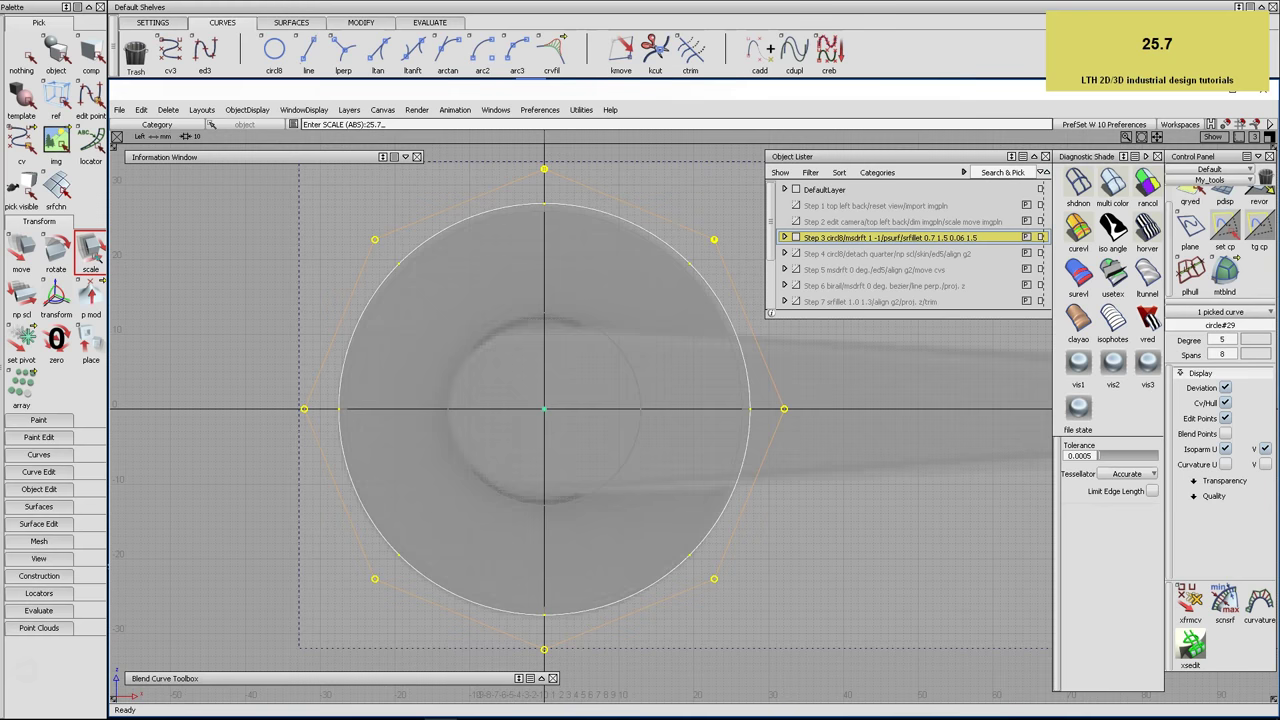
# Move the smaller circle about 7 mm down in the Top view, onto the rosette's lower edge
pyautogui.press('F5')
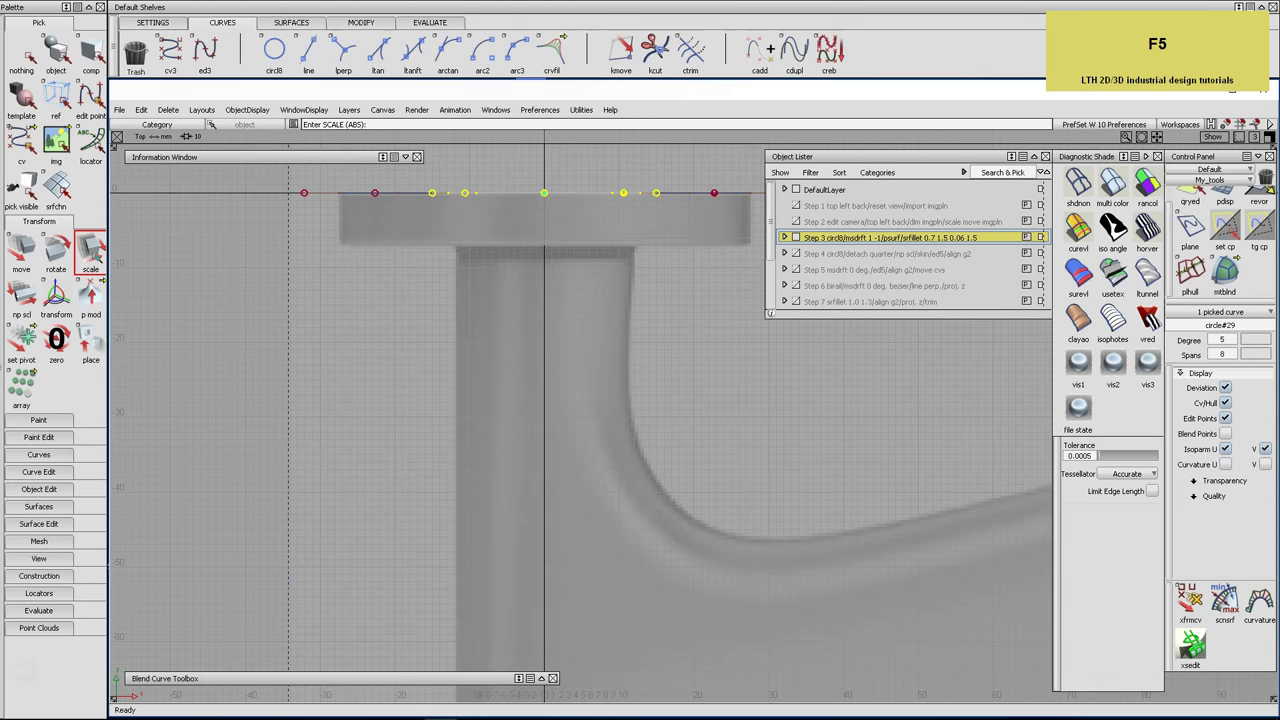
pyautogui.click(21, 250)
pyautogui.keyDown('alt'); pyautogui.moveTo(391, 229); pyautogui.dragTo(393, 246, button='right'); pyautogui.keyUp('alt')
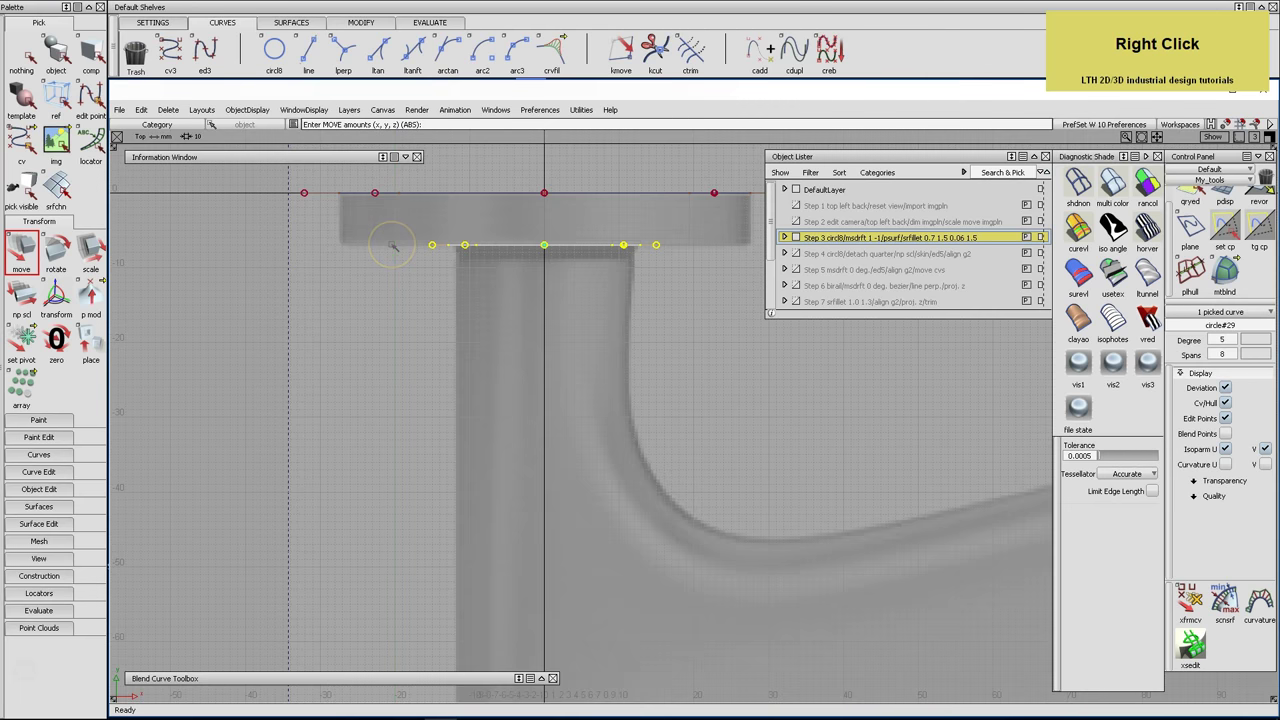
# Show both circles enlarged in the perspective view, collapse the Object Lister and deselect everything
pyautogui.press('F8')
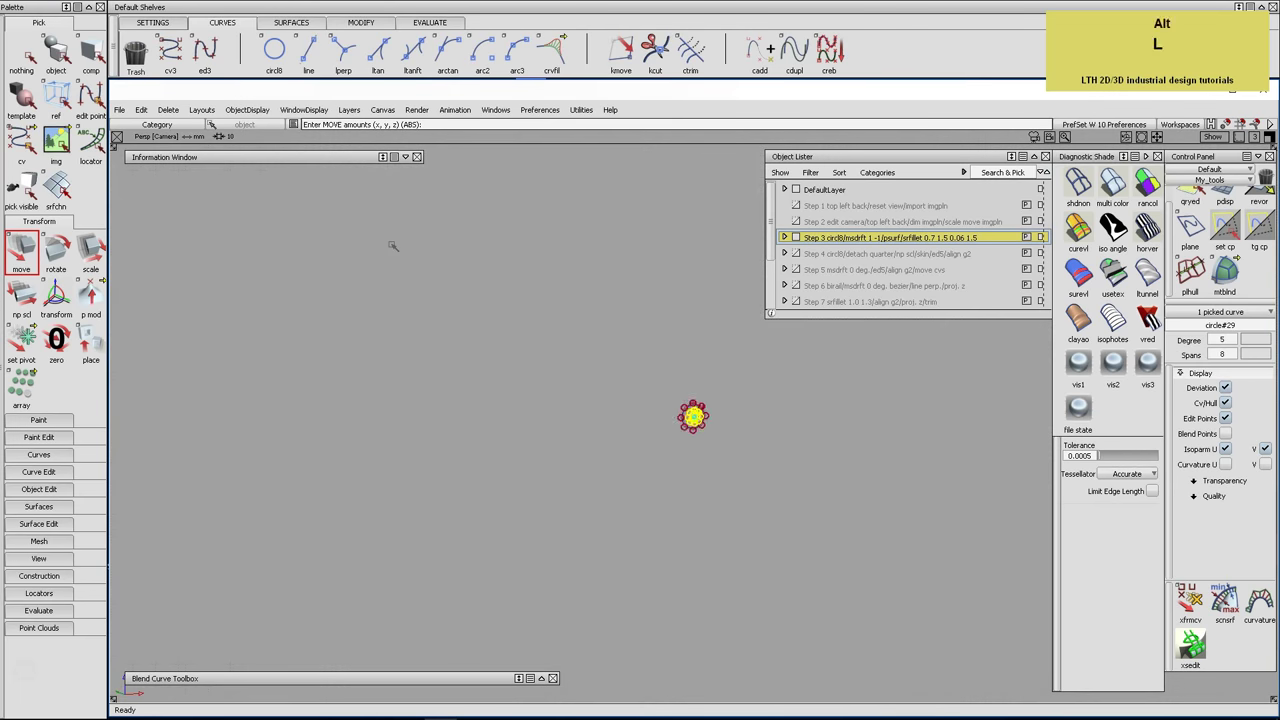
pyautogui.keyDown('alt'); pyautogui.keyDown('shift'); pyautogui.moveTo(471, 209); pyautogui.dragTo(503, 266, button='right'); pyautogui.keyUp('shift'); pyautogui.keyUp('alt')
pyautogui.keyDown('alt'); pyautogui.keyDown('shift'); pyautogui.moveTo(503, 266); pyautogui.dragTo(420, 282, button='middle'); pyautogui.keyUp('shift'); pyautogui.keyUp('alt')
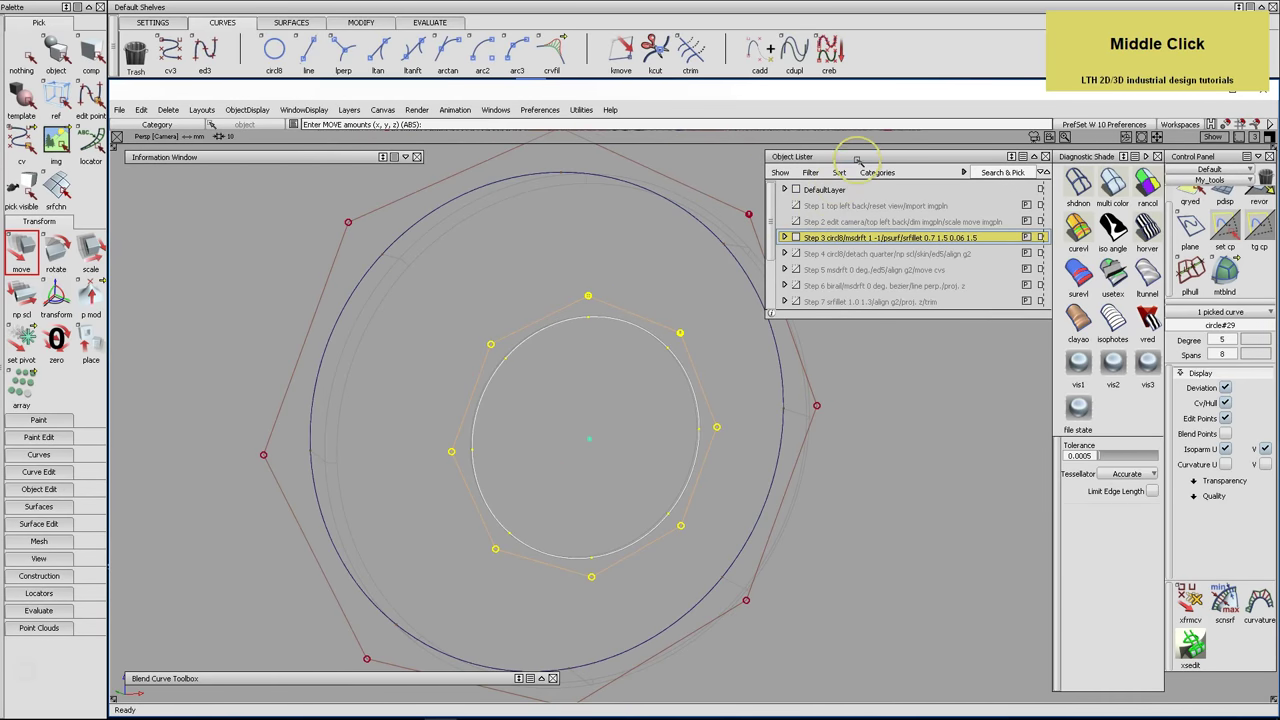
pyautogui.doubleClick(857, 159)
pyautogui.click(28, 57)
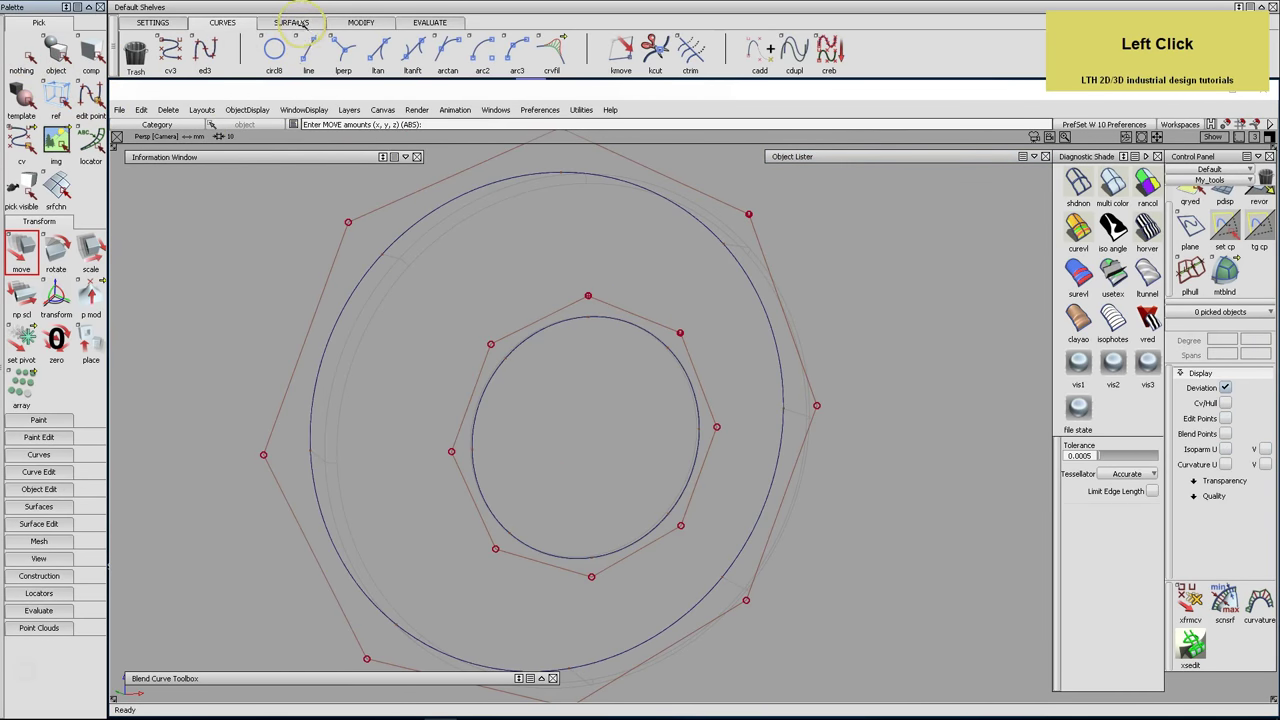
# Set up a Multi-Surface Draft with a draft angle of 1 and a length of 7
pyautogui.click(300, 22)
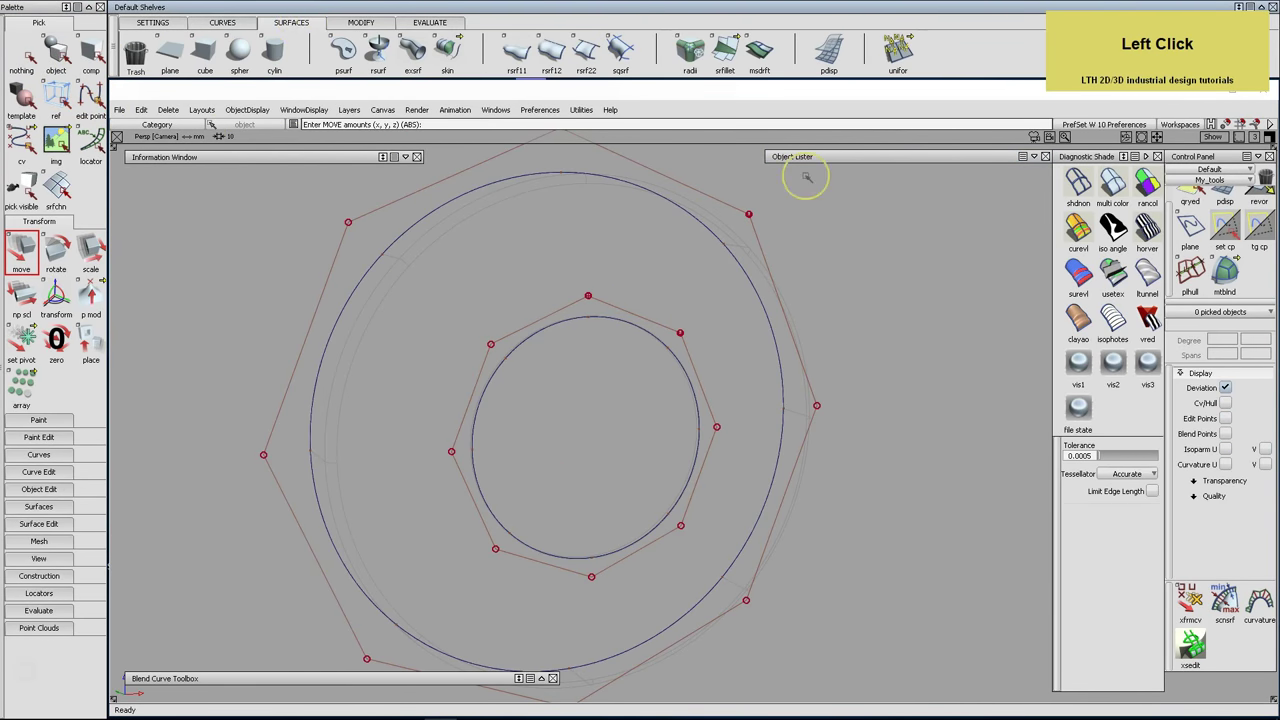
pyautogui.doubleClick(759, 50)
pyautogui.keyDown('alt'); pyautogui.keyDown('shift'); pyautogui.moveTo(492, 260); pyautogui.dragTo(554, 266); pyautogui.keyUp('shift'); pyautogui.keyUp('alt')
pyautogui.keyDown('alt'); pyautogui.keyDown('shift'); pyautogui.moveTo(556, 266); pyautogui.dragTo(644, 263, button='middle'); pyautogui.keyUp('shift'); pyautogui.keyUp('alt')
pyautogui.click(250, 203)
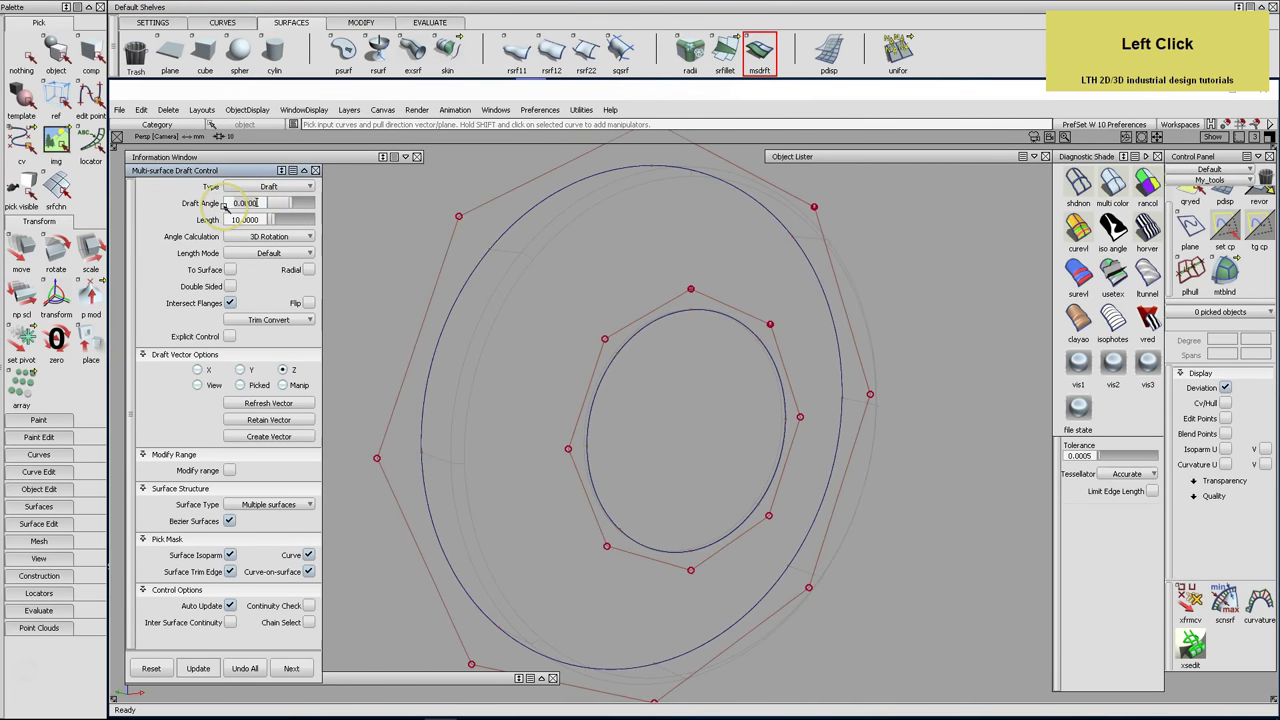
pyautogui.write('1')
pyautogui.press('Return')
pyautogui.moveTo(259, 219); pyautogui.dragTo(197, 215)
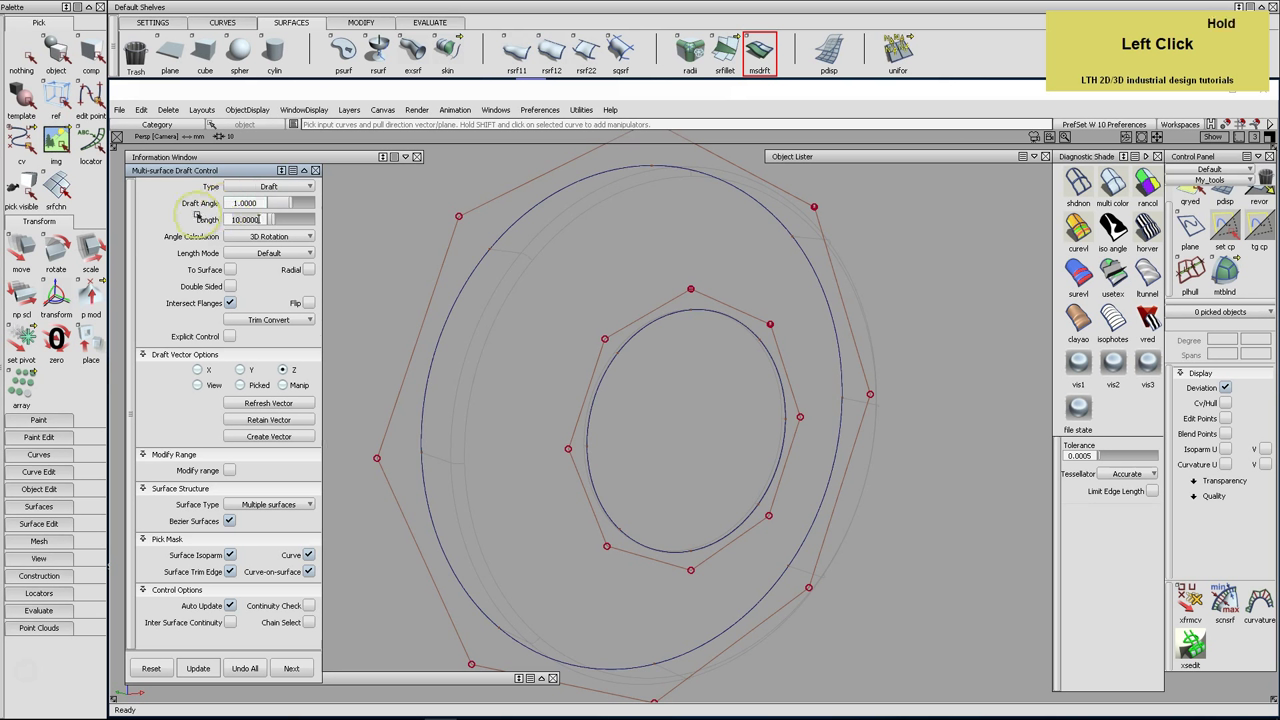
pyautogui.write('7')
pyautogui.press('Return')
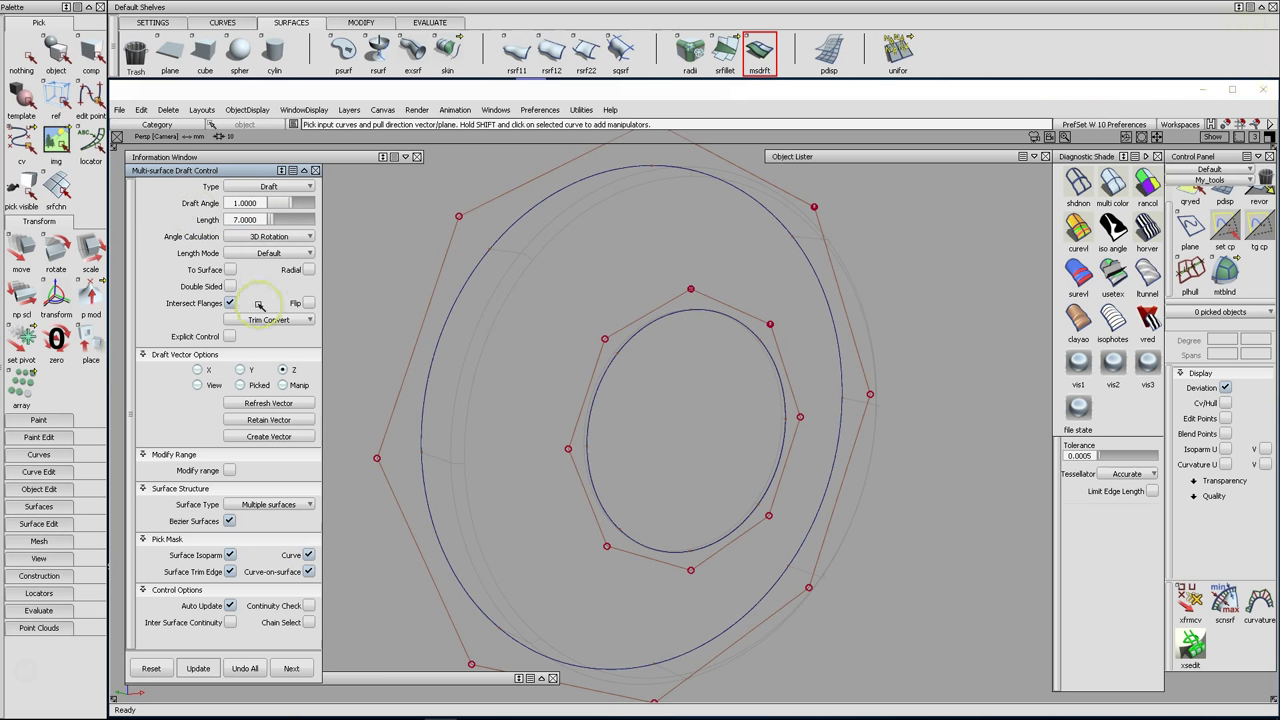
# Create the draft surface from the large circle along the Y vector with its direction flipped, and keep it
pyautogui.click(251, 370)
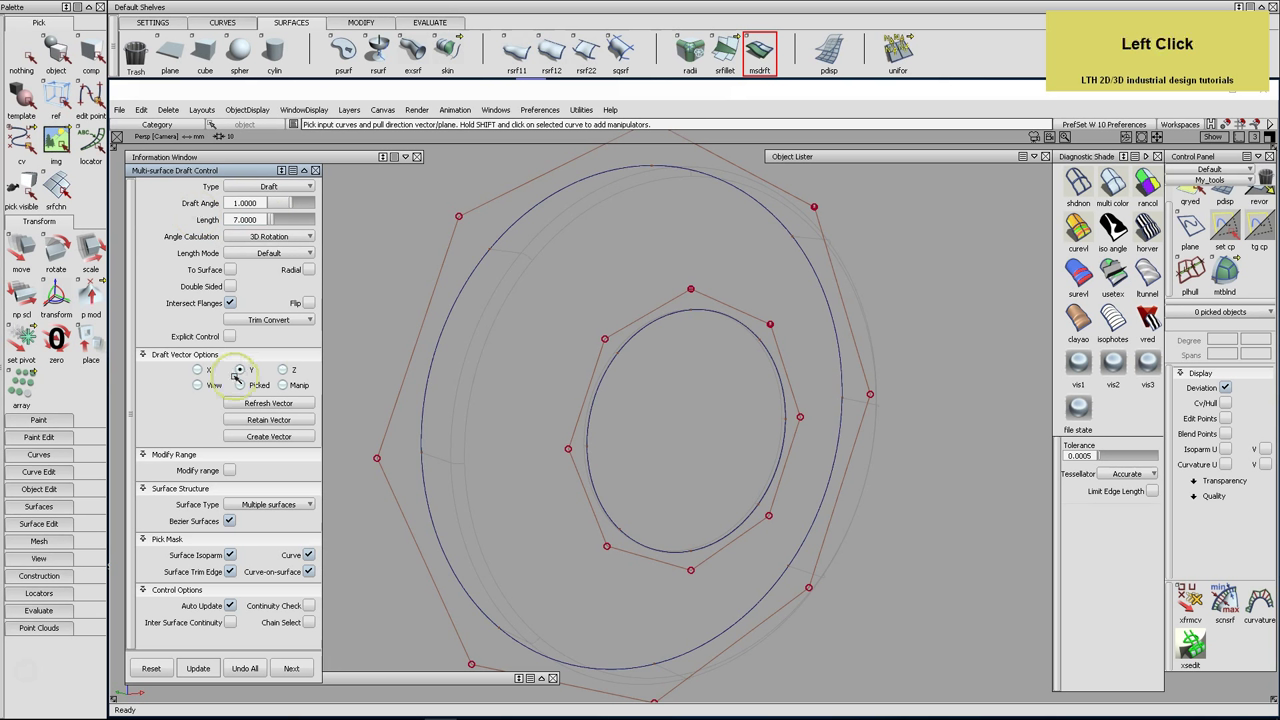
pyautogui.click(450, 318)
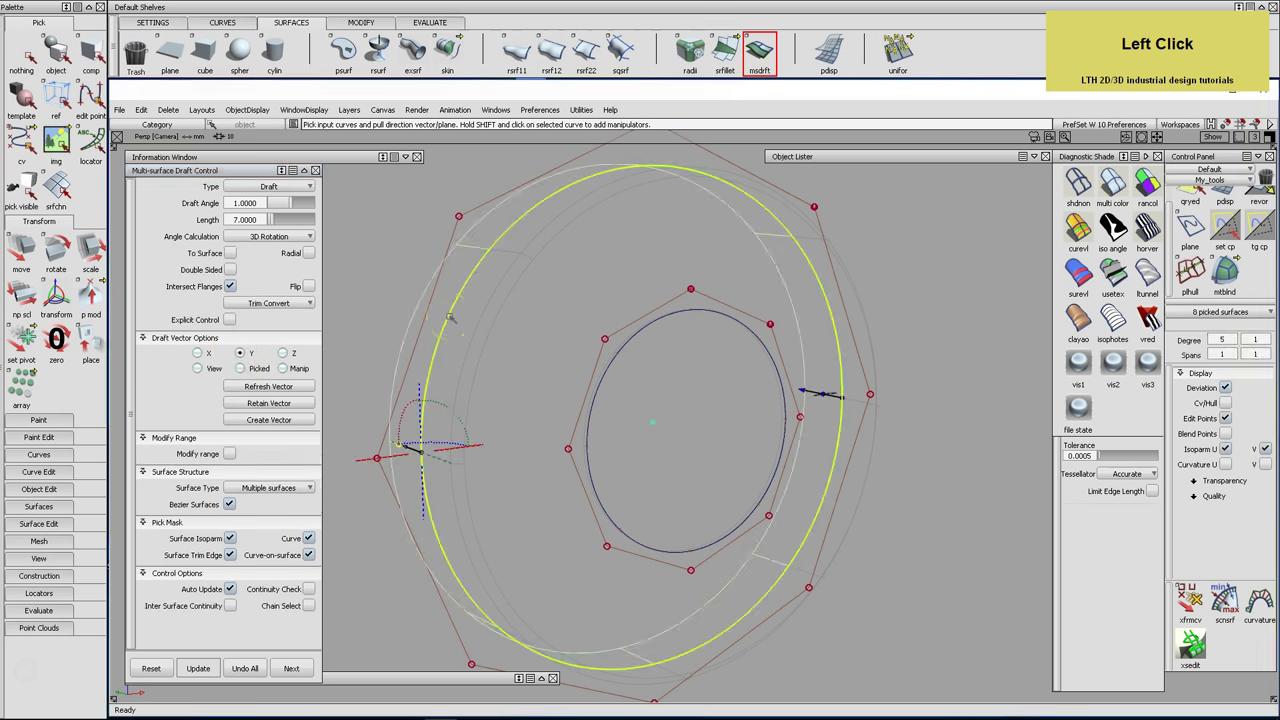
pyautogui.click(310, 286)
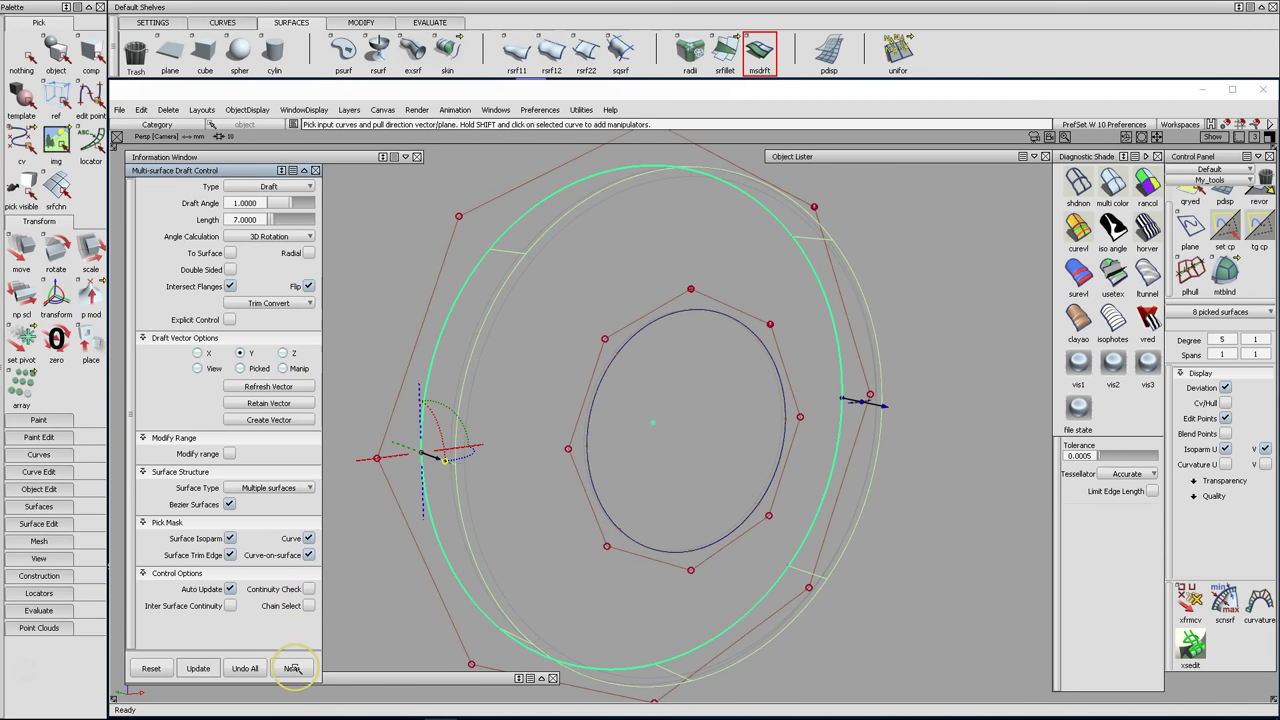
pyautogui.click(292, 668)
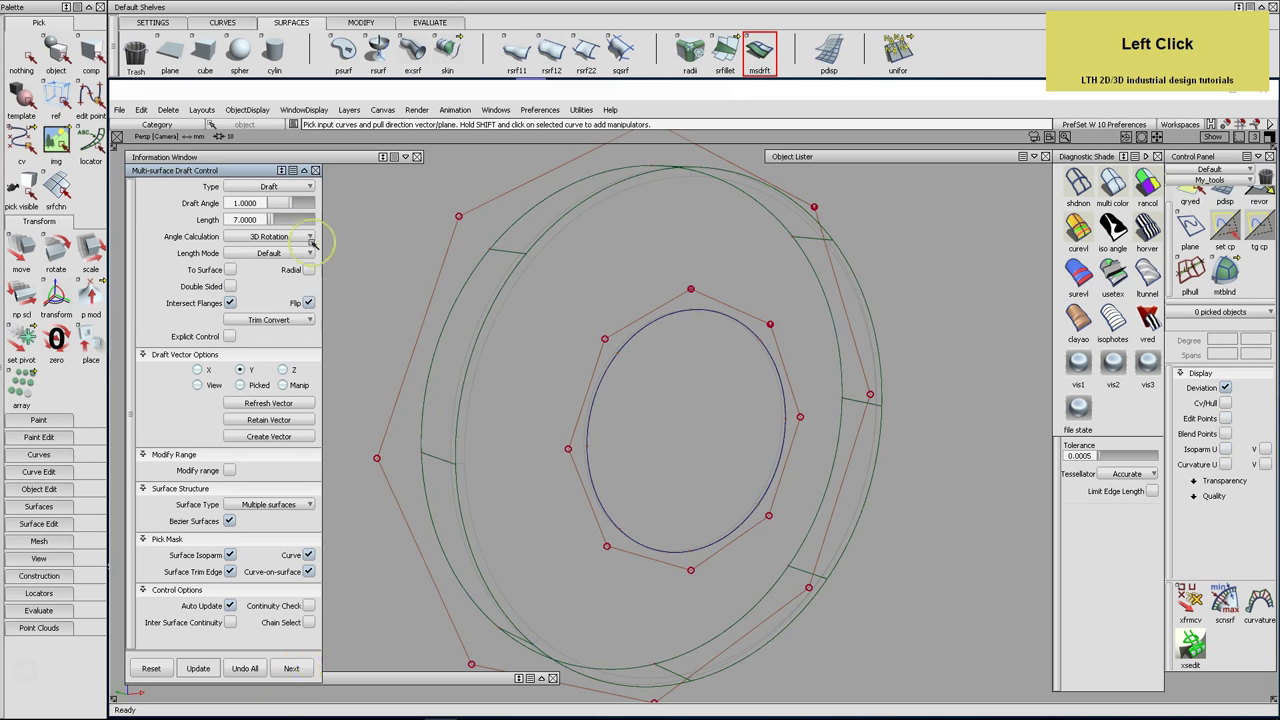
# Set the draft angle to -1 and the length to 0.6 for the next draft
pyautogui.moveTo(259, 204); pyautogui.dragTo(225, 209)
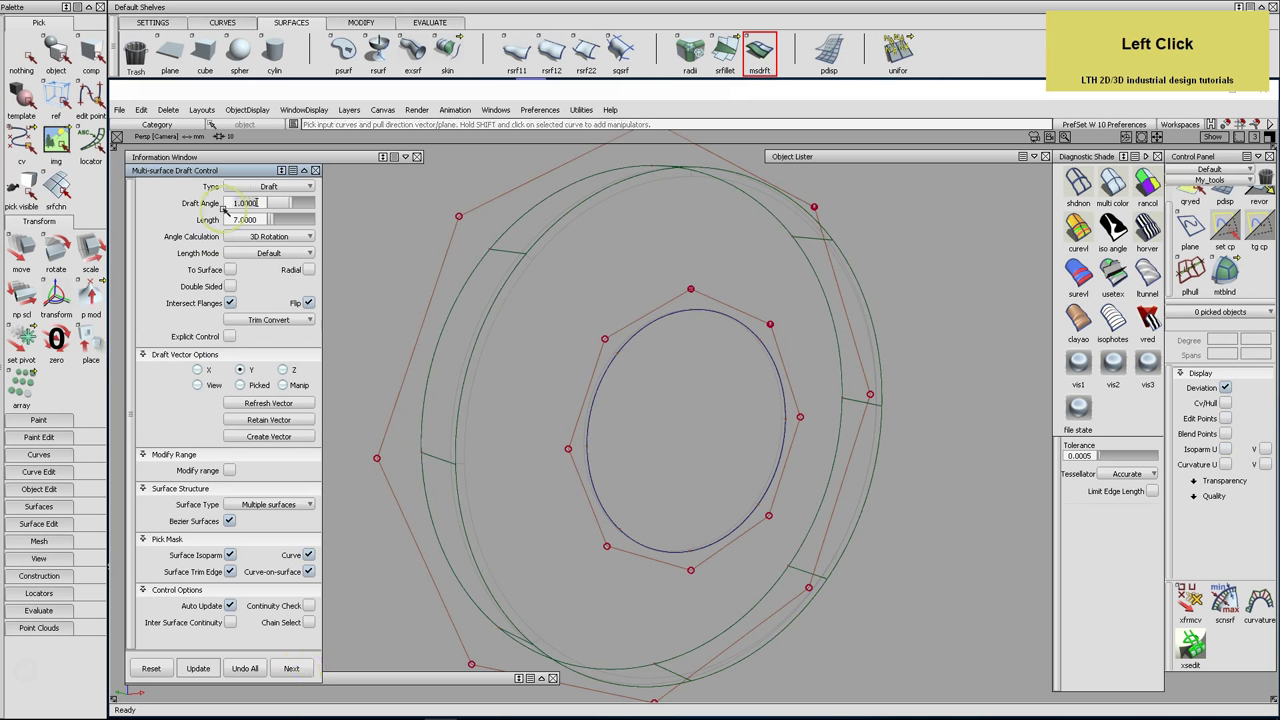
pyautogui.write('-1')
pyautogui.press('Return')
pyautogui.moveTo(258, 220); pyautogui.dragTo(215, 221)
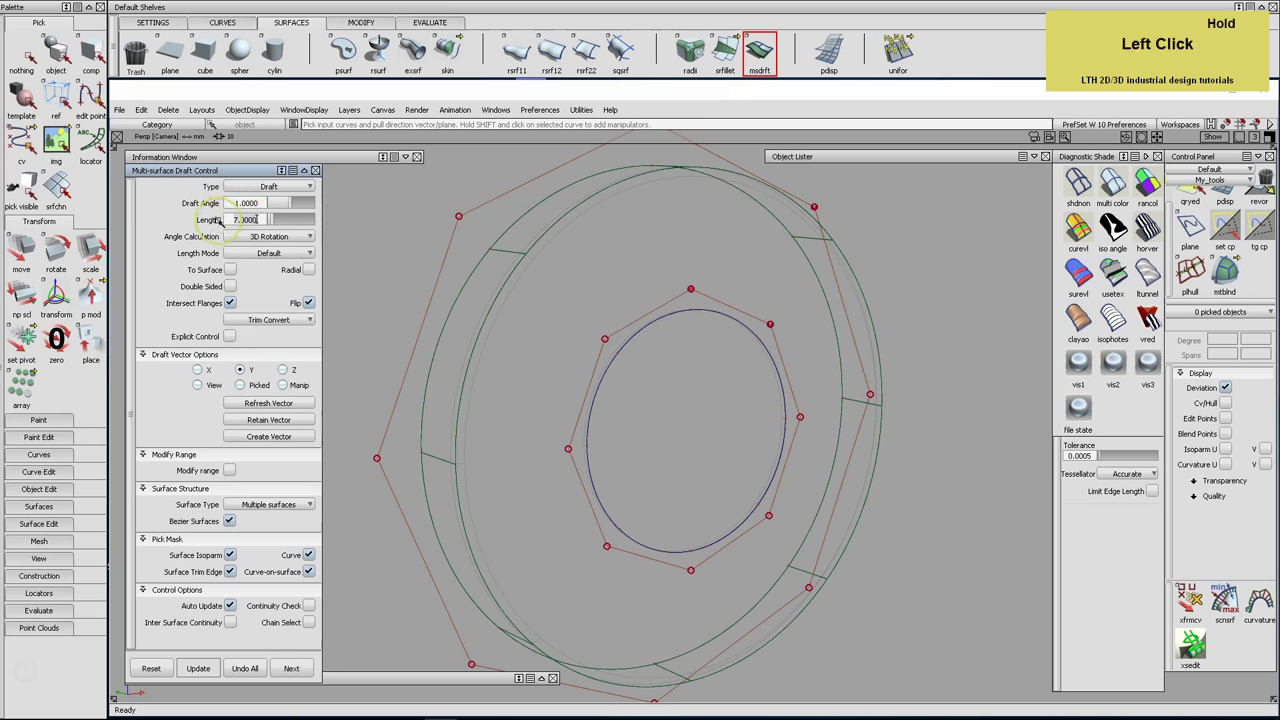
pyautogui.write('0.6')
pyautogui.press('Return')
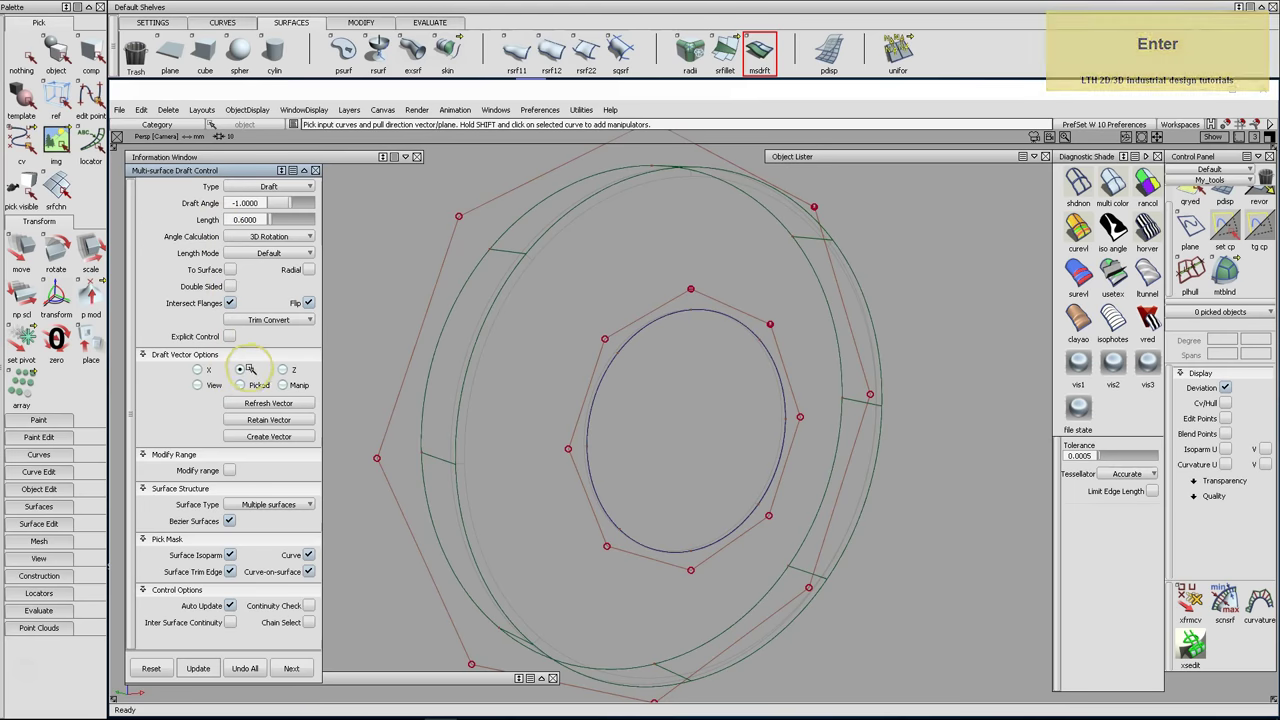
# Create the draft surface from the small circle along Y with Flip turned off, and deselect everything
pyautogui.click(630, 343)
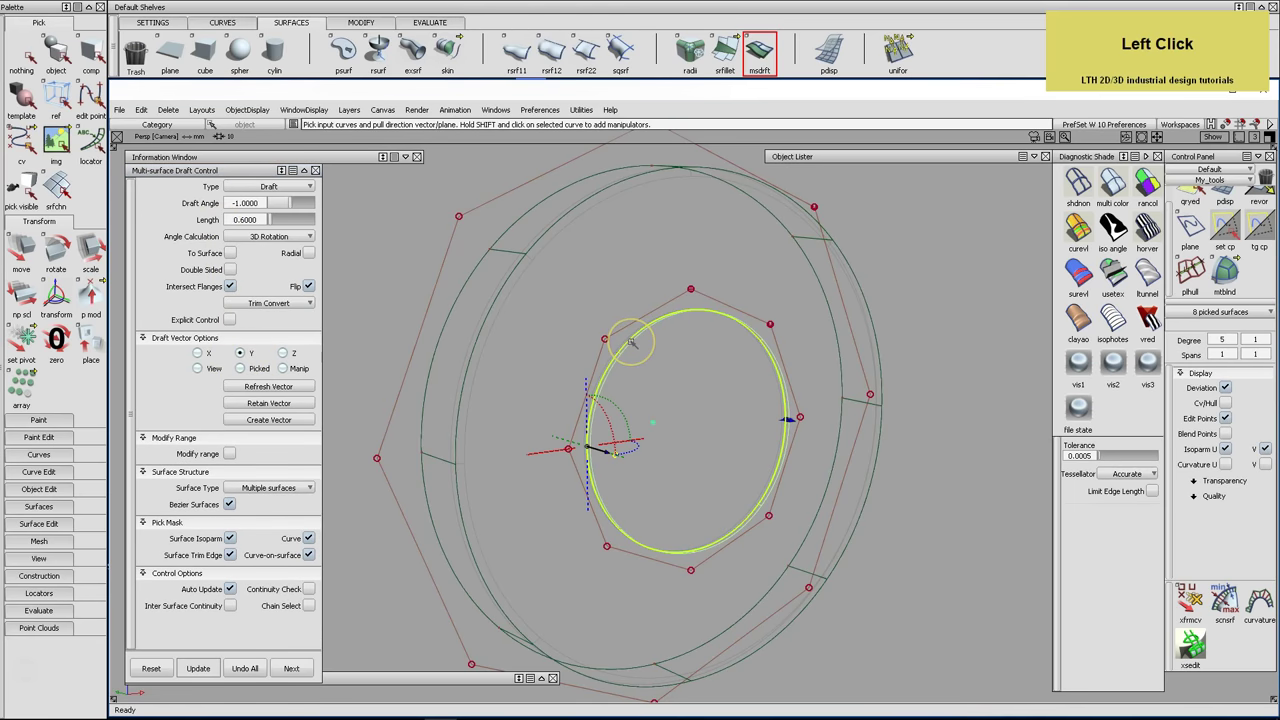
pyautogui.hotkey('shift', 'alt')
pyautogui.keyDown('alt'); pyautogui.keyDown('shift'); pyautogui.moveTo(626, 352); pyautogui.dragTo(563, 380); pyautogui.keyUp('shift'); pyautogui.keyUp('alt')
pyautogui.keyDown('alt'); pyautogui.keyDown('shift'); pyautogui.moveTo(563, 380); pyautogui.dragTo(586, 334, button='right'); pyautogui.keyUp('shift'); pyautogui.keyUp('alt')
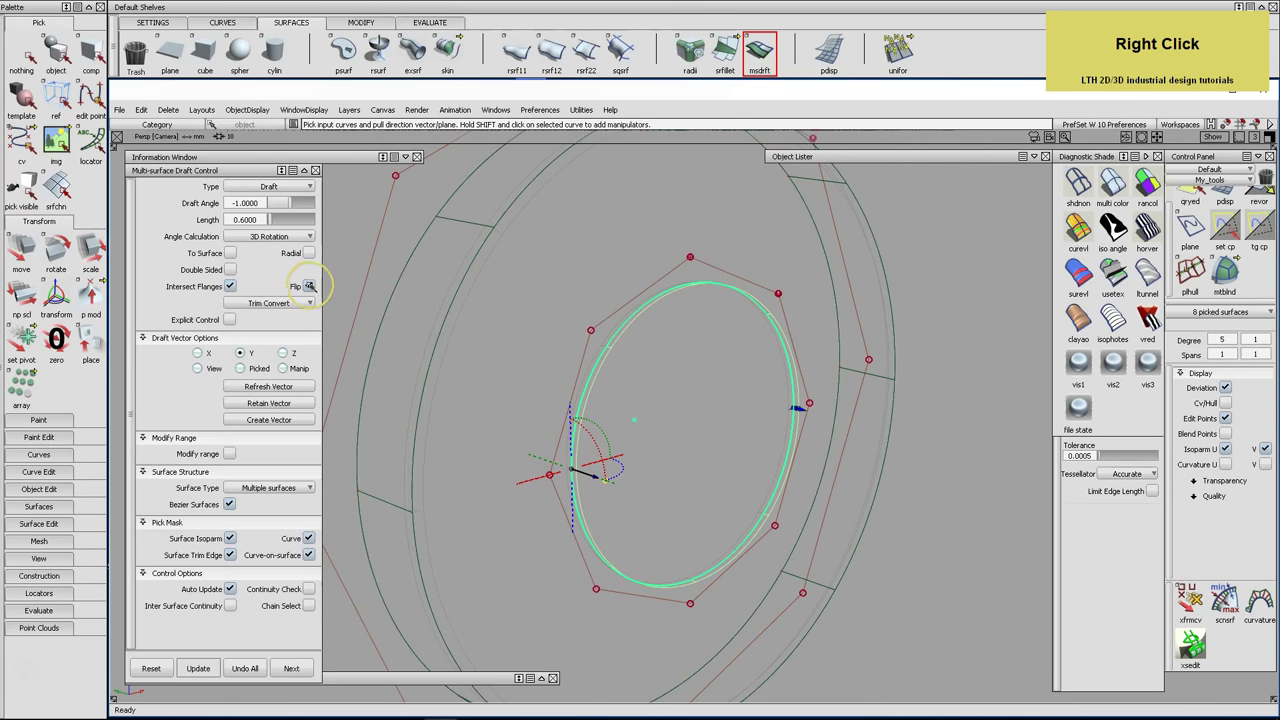
pyautogui.click(310, 285)
pyautogui.keyDown('alt'); pyautogui.keyDown('shift'); pyautogui.moveTo(514, 309); pyautogui.dragTo(475, 332, button='right'); pyautogui.keyUp('shift'); pyautogui.keyUp('alt')
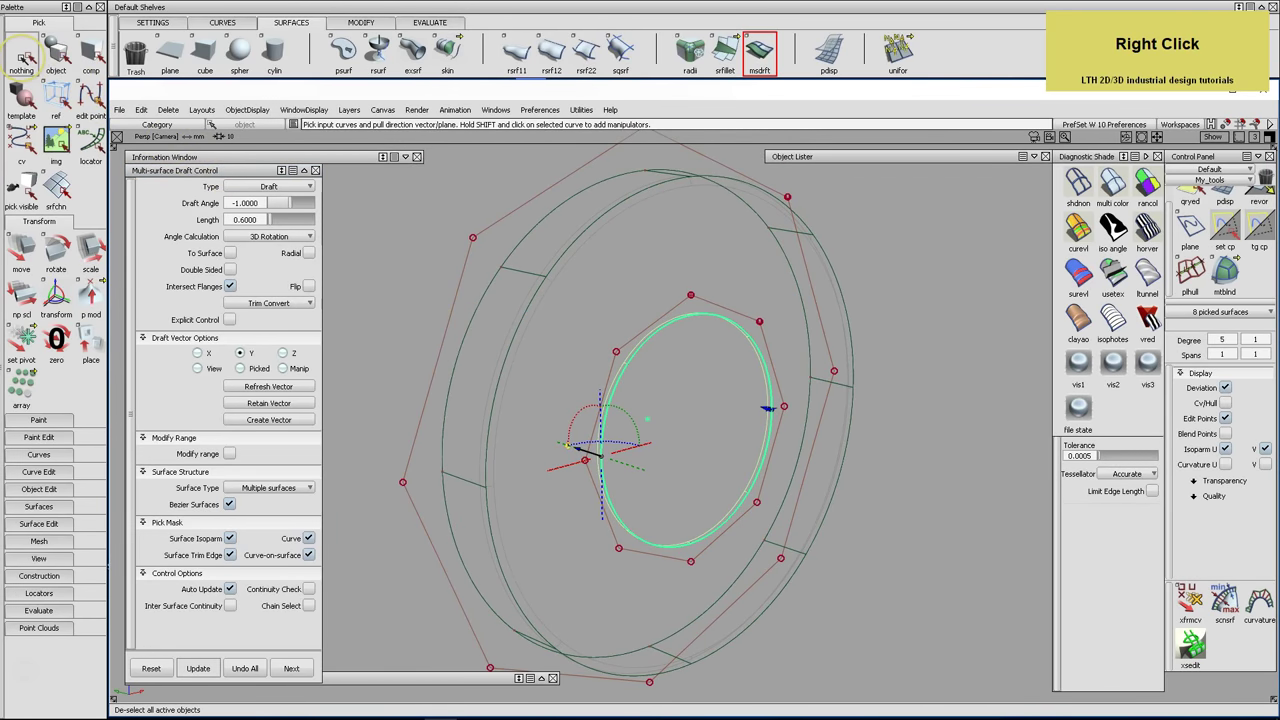
pyautogui.click(24, 58)
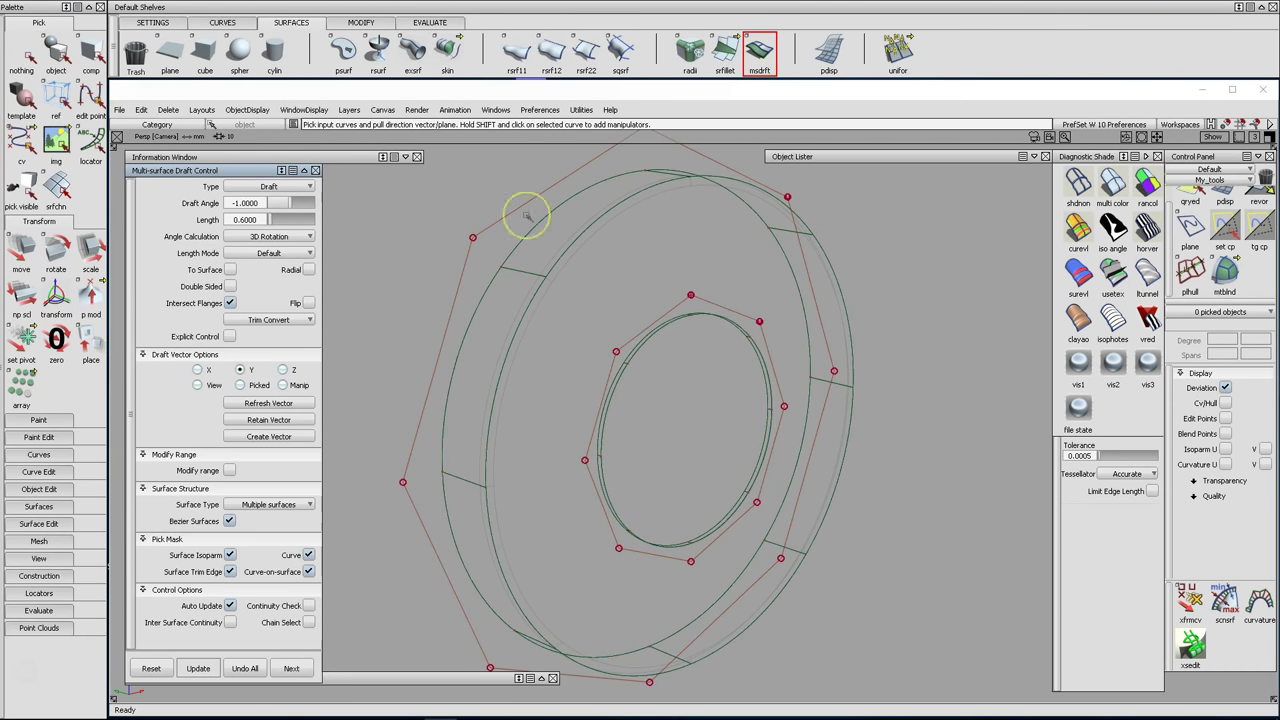
# Create a planar surface between the large draft's front edge and the small circle
pyautogui.click(343, 50)
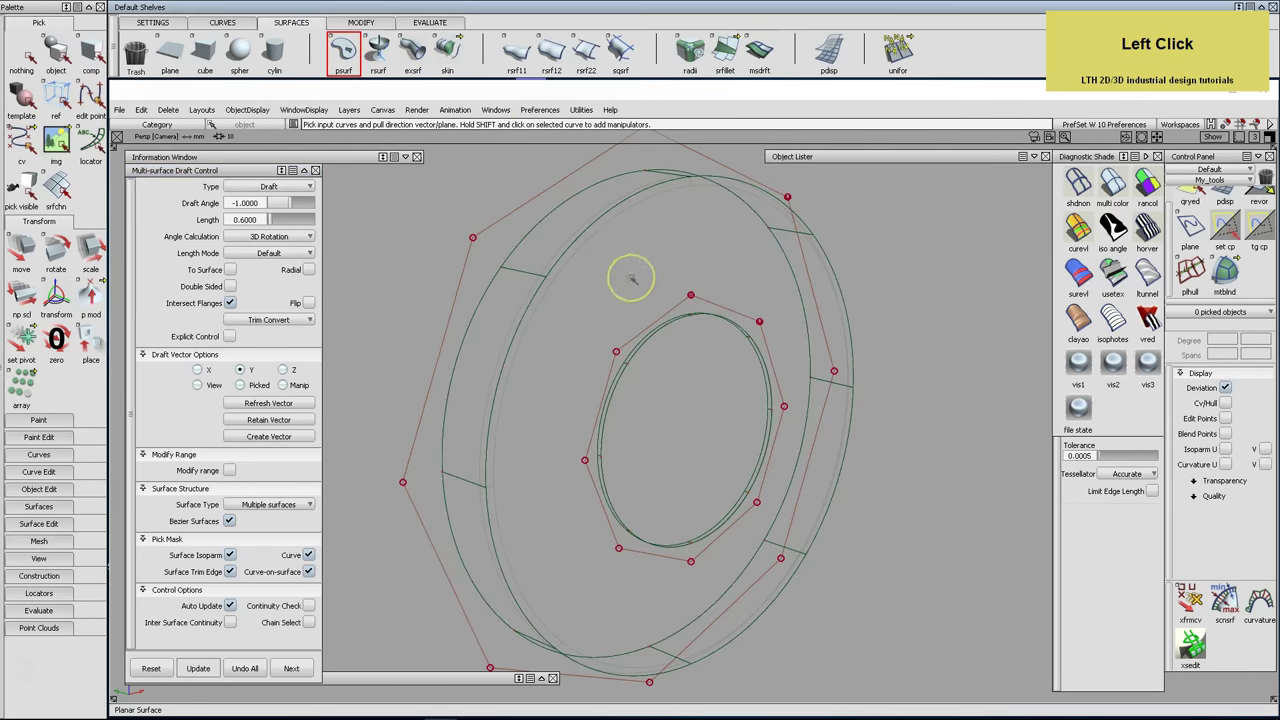
pyautogui.click(575, 245)
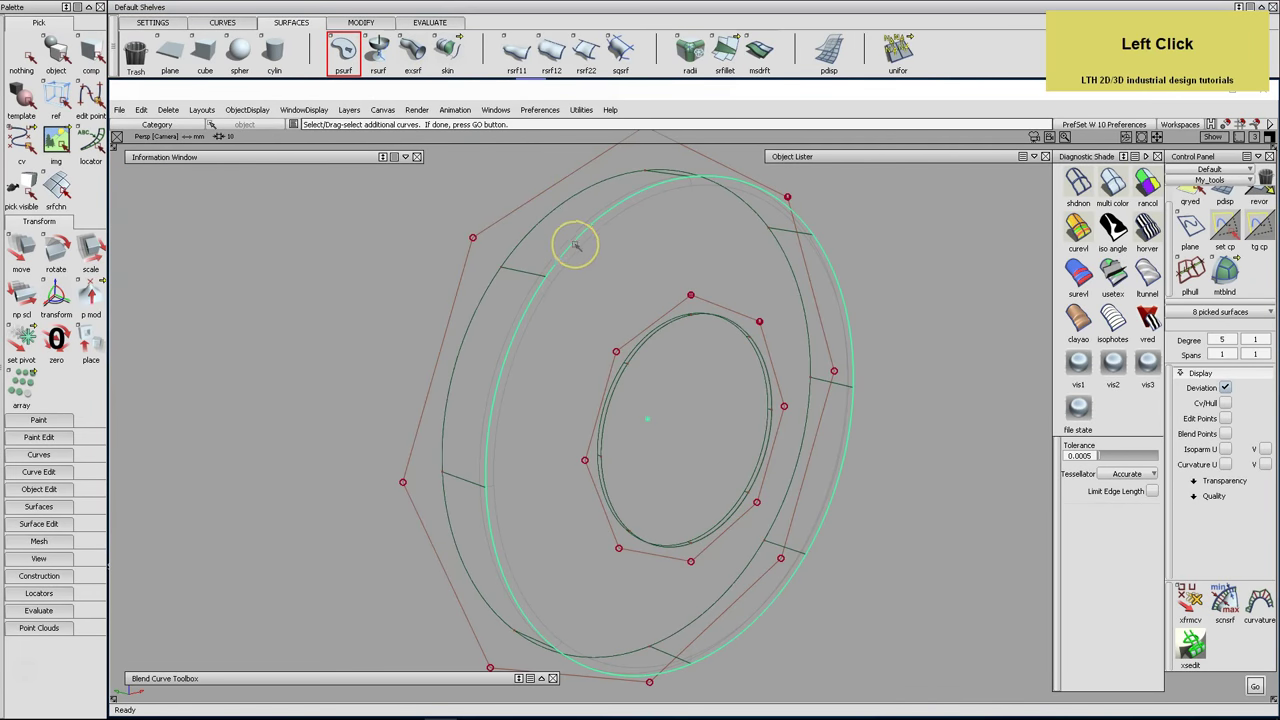
pyautogui.click(670, 348)
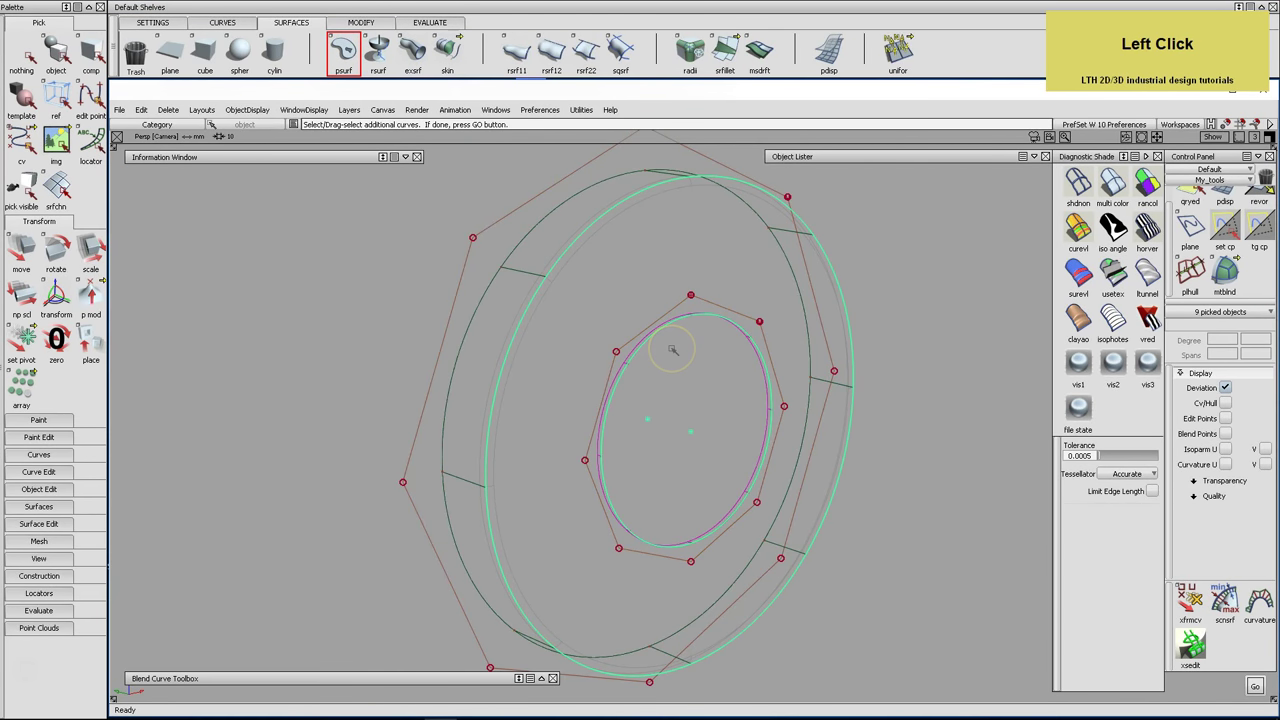
pyautogui.press('Return')
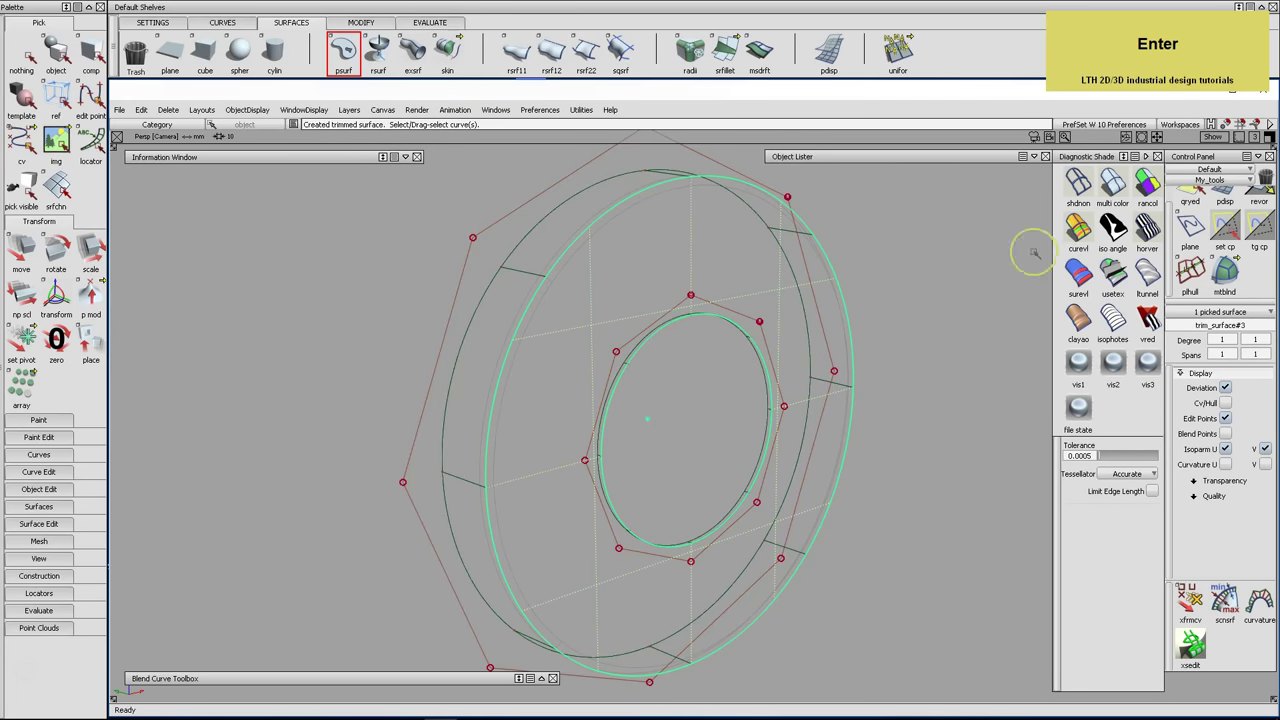
# Adjust the patch precision of the planar surface to hide its interior patch lines, and deselect everything
pyautogui.click(1200, 315)
pyautogui.moveTo(1200, 305); pyautogui.dragTo(1200, 333)
pyautogui.click(1225, 212)
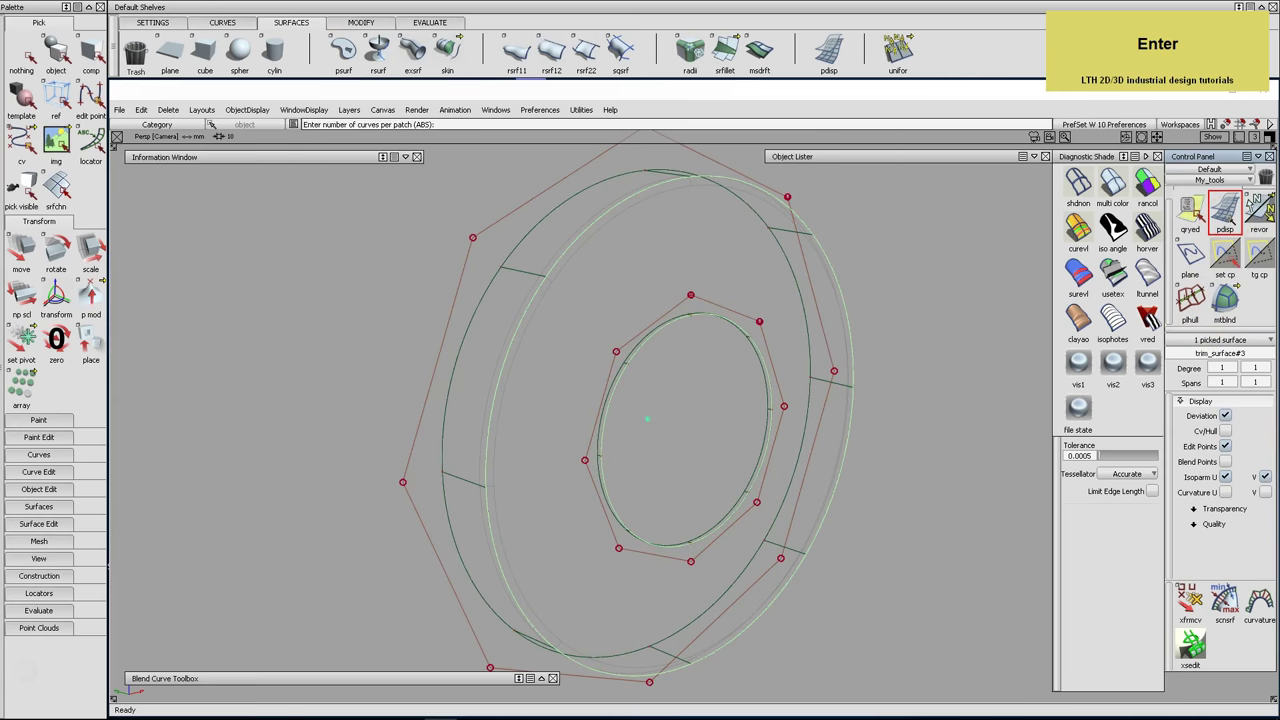
pyautogui.click(595, 127)
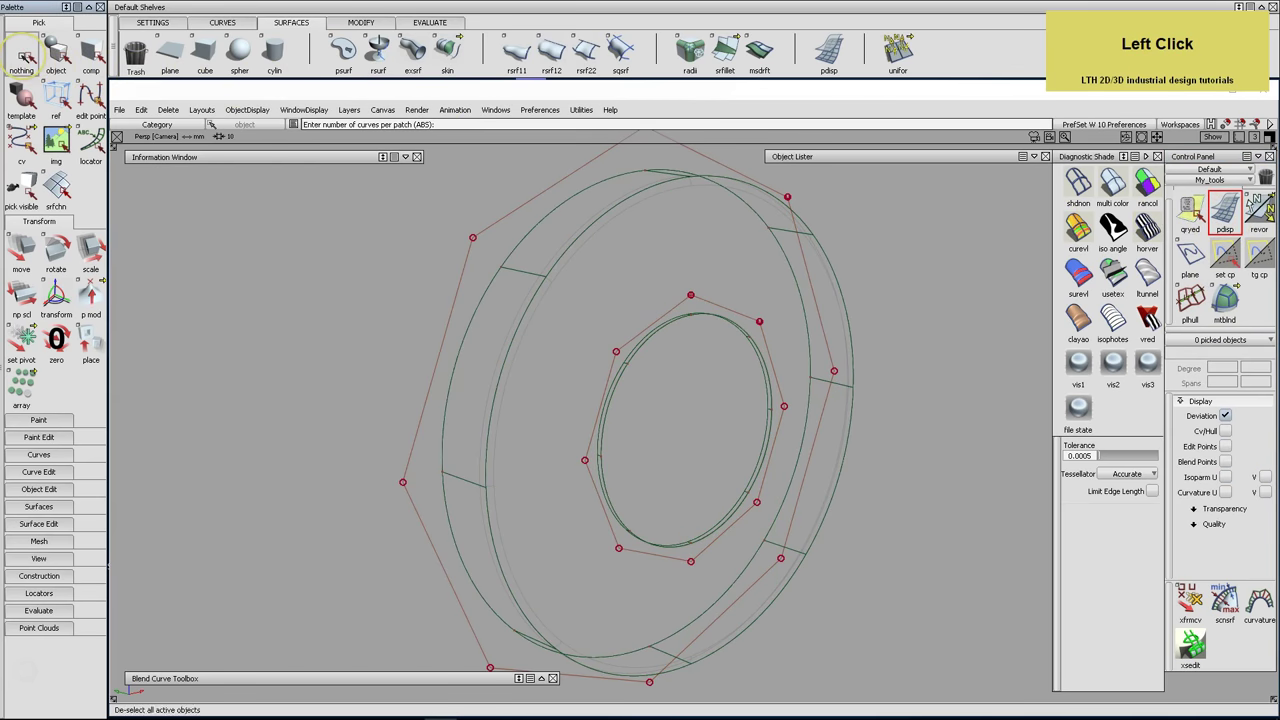
# Set up a Surface Fillet with center radius 0.7 and form factor 1.5, with the continuity check turned off
pyautogui.click(732, 60)
pyautogui.doubleClick(729, 56)
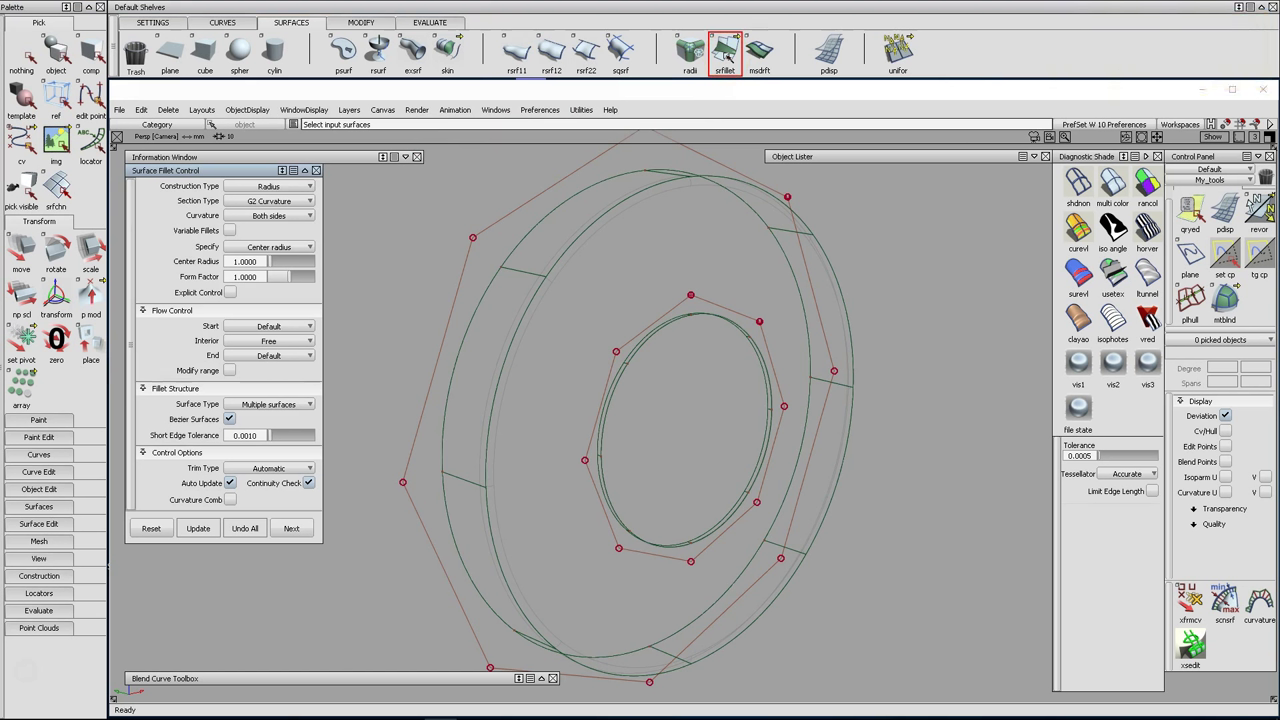
pyautogui.moveTo(263, 260); pyautogui.dragTo(225, 272)
pyautogui.write('0.')
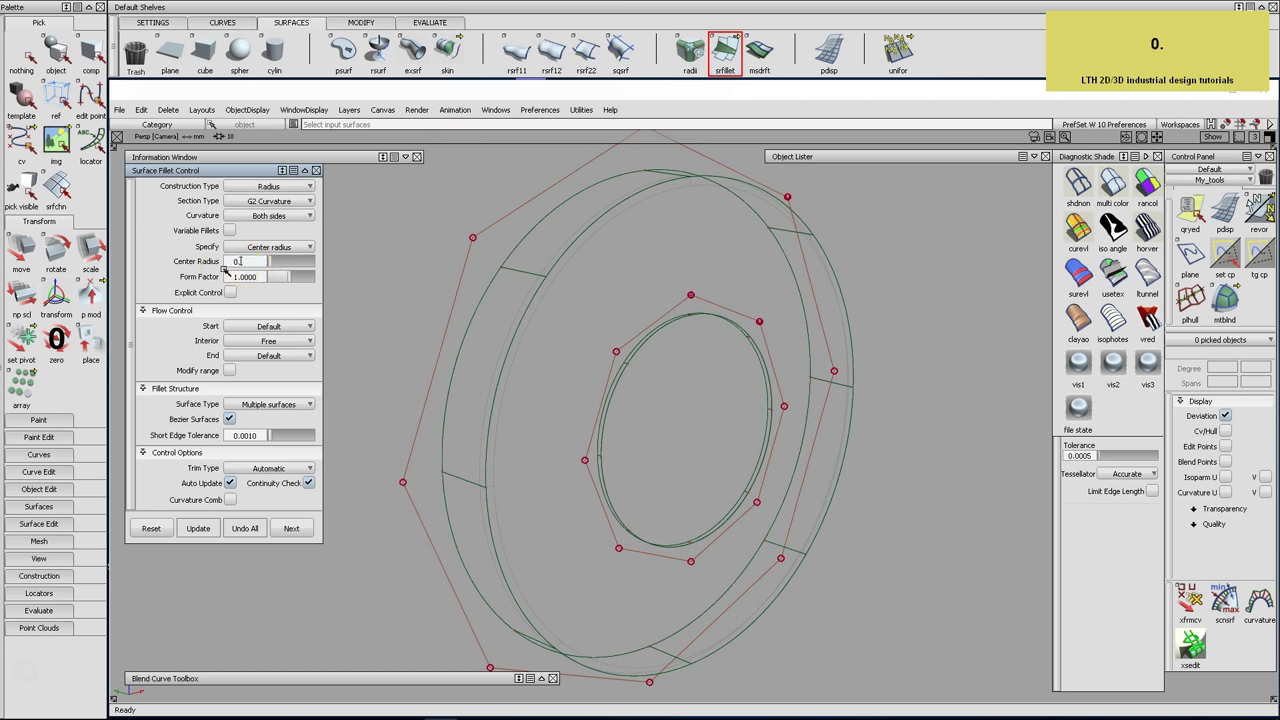
pyautogui.moveTo(257, 284); pyautogui.dragTo(230, 288)
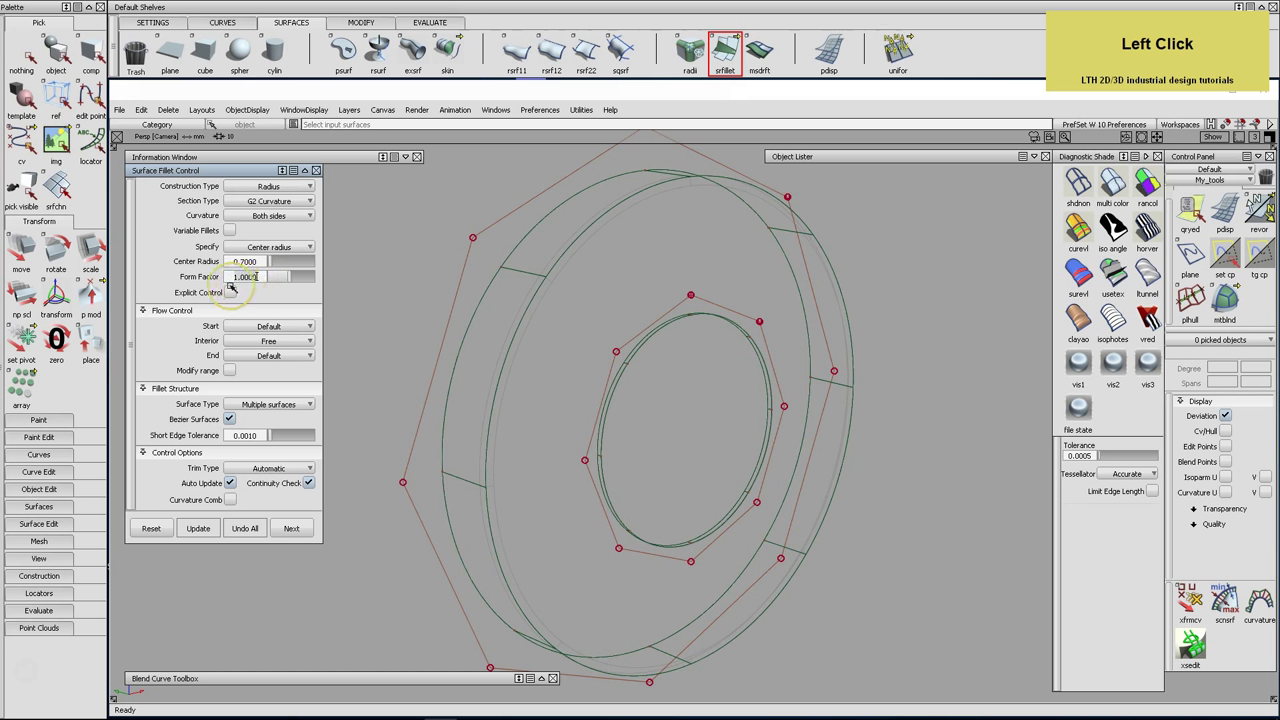
pyautogui.write('1.5')
pyautogui.press('Return')
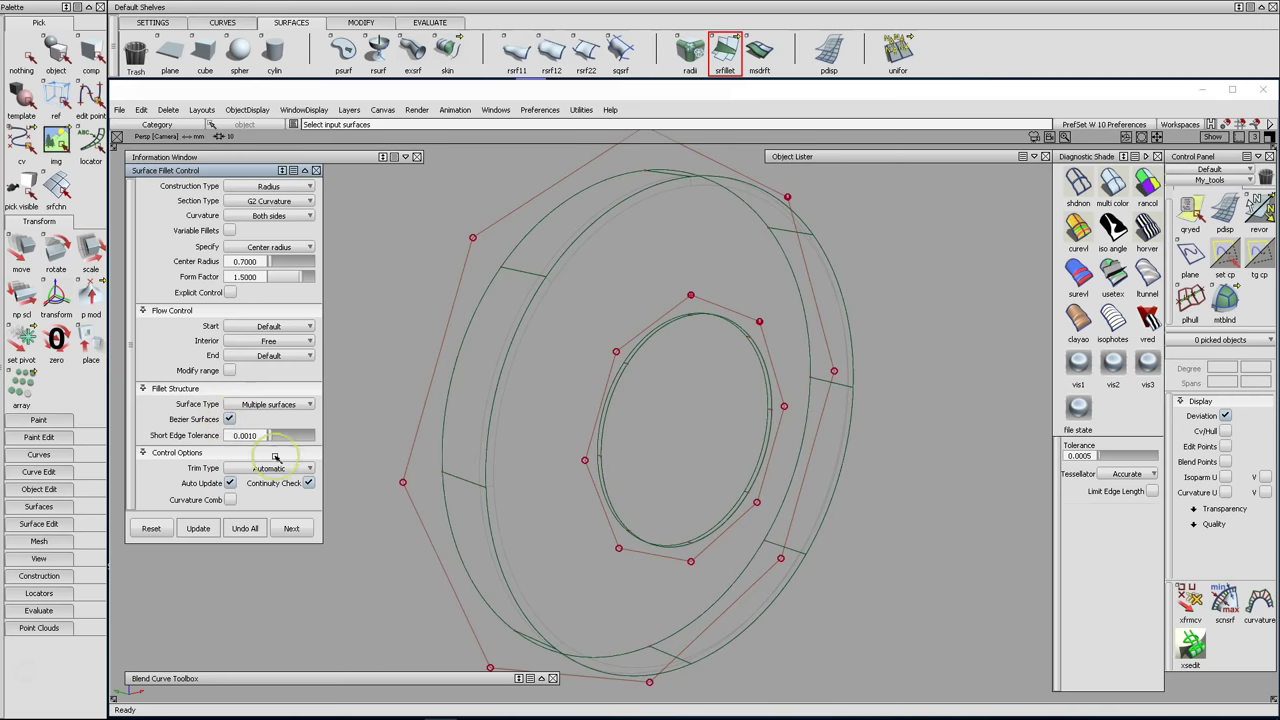
pyautogui.click(310, 483)
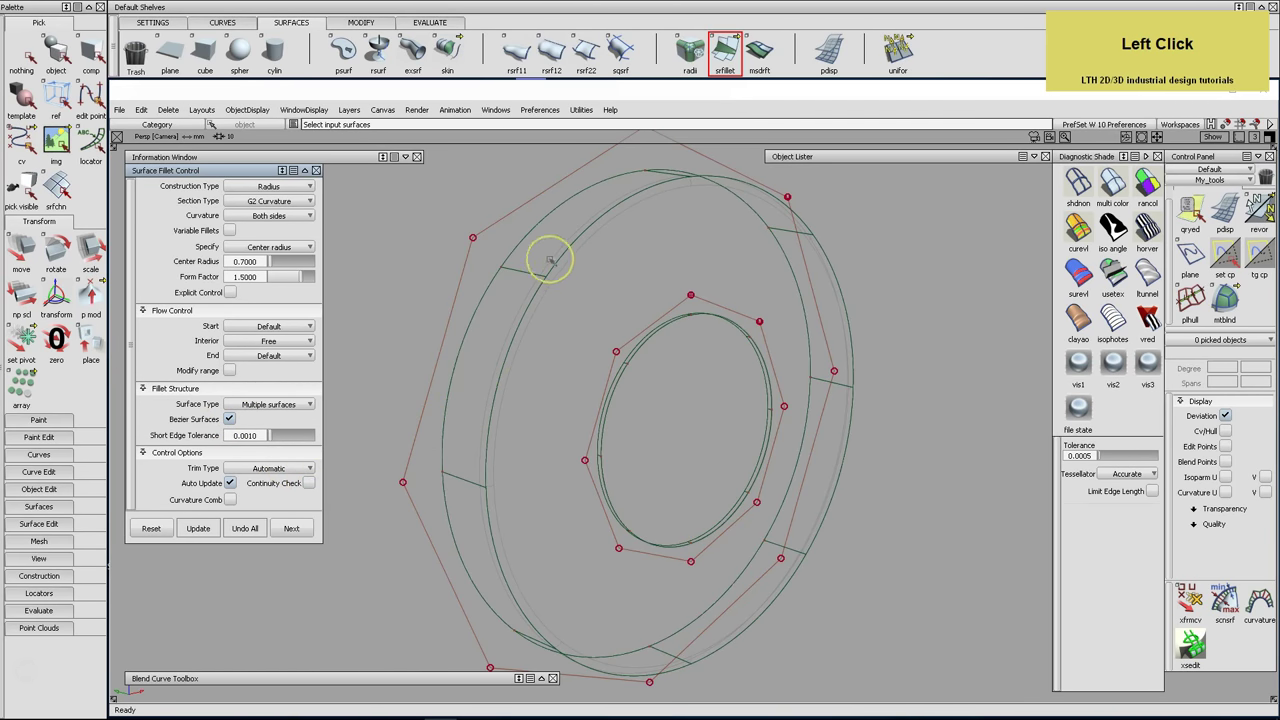
# Build the fillet between the outer draft surfaces and the planar front face, and deselect everything
pyautogui.click(582, 272)
pyautogui.moveTo(557, 245)
pyautogui.mouseDown()
pyautogui.moveTo(529, 277)
pyautogui.moveTo(471, 508)
pyautogui.moveTo(556, 592)
pyautogui.mouseUp()
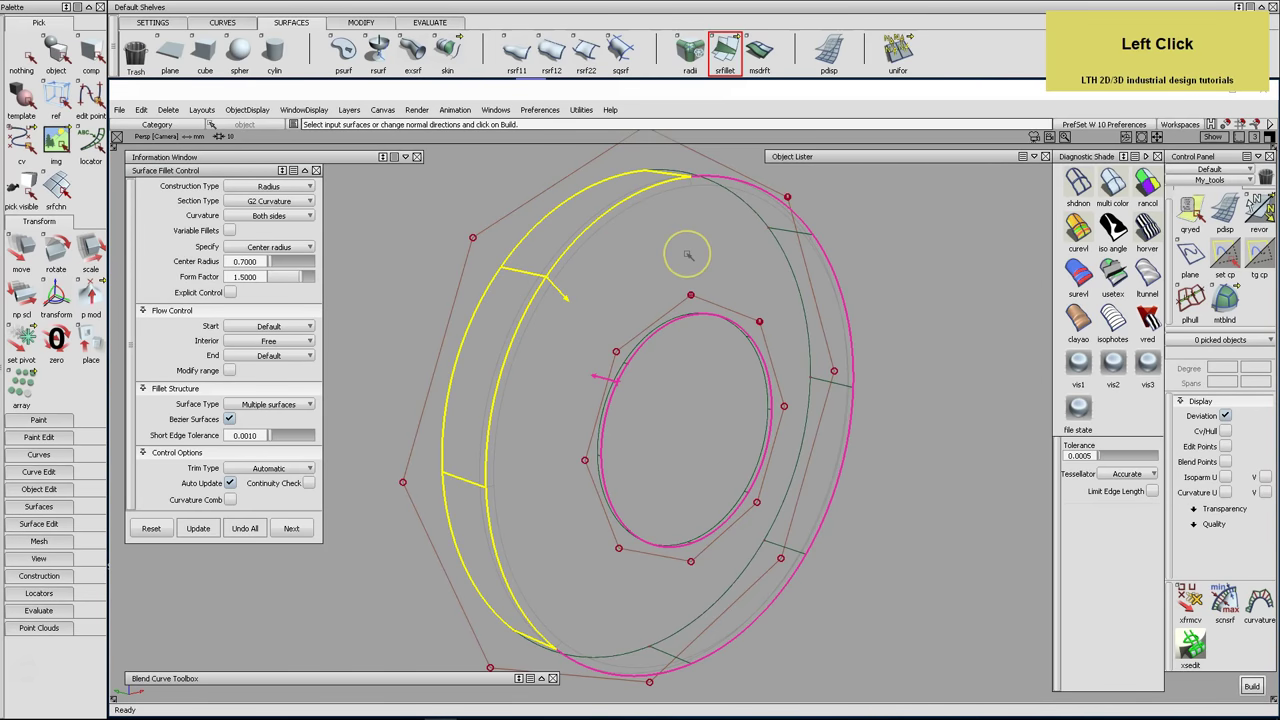
pyautogui.moveTo(834, 351)
pyautogui.keyDown('alt'); pyautogui.keyDown('shift'); pyautogui.mouseDown()
pyautogui.moveTo(491, 397)
pyautogui.moveTo(818, 302)
pyautogui.moveTo(866, 257)
pyautogui.moveTo(894, 306)
pyautogui.moveTo(923, 494)
pyautogui.moveTo(838, 567)
pyautogui.moveTo(820, 423)
pyautogui.moveTo(831, 611)
pyautogui.moveTo(652, 690)
pyautogui.mouseUp(); pyautogui.keyUp('shift'); pyautogui.keyUp('alt')
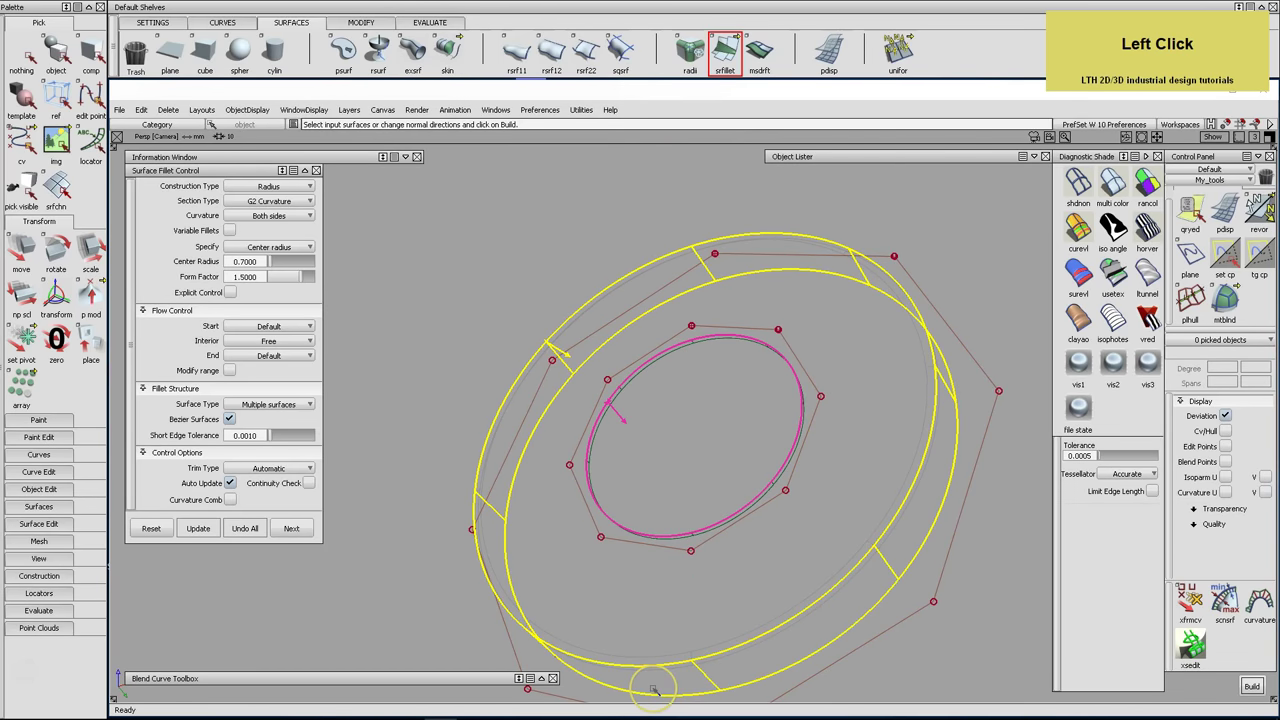
pyautogui.press('space')
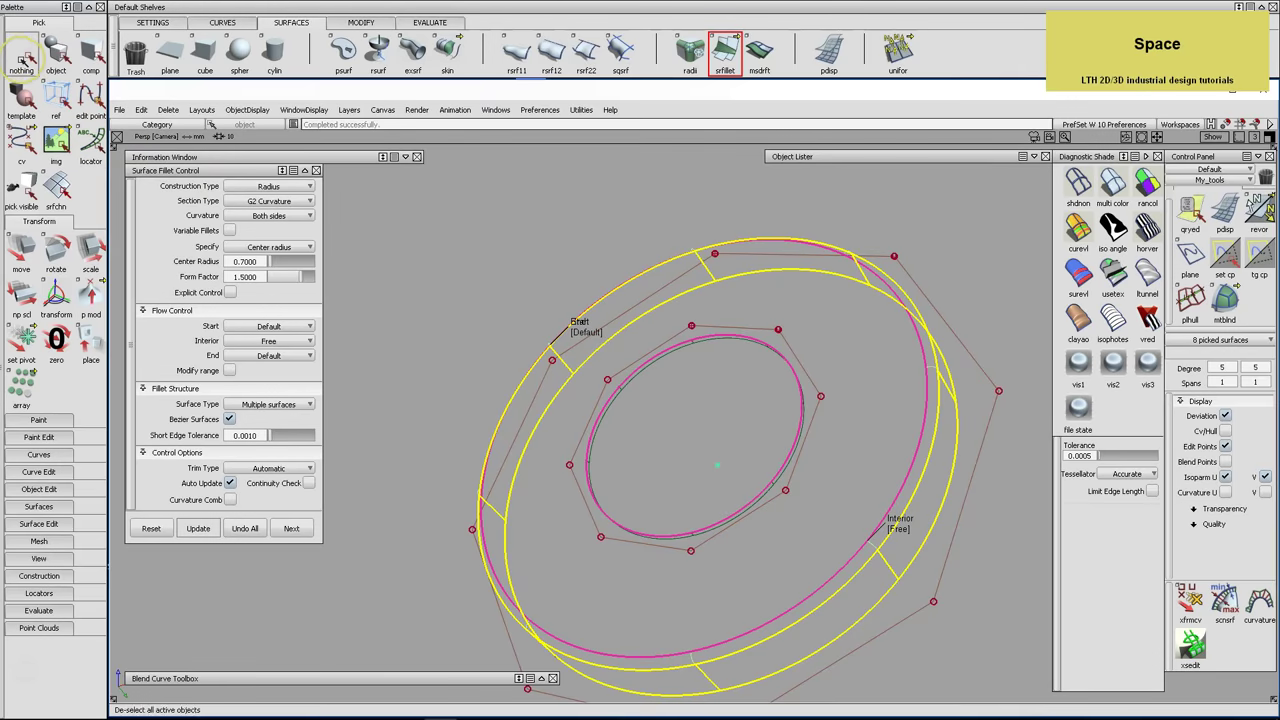
pyautogui.click(500, 300)
# Set the fillet's center radius to 0.06 and its form factor to 1.5
pyautogui.keyDown('alt'); pyautogui.keyDown('shift'); pyautogui.moveTo(628, 313); pyautogui.dragTo(699, 375); pyautogui.keyUp('shift'); pyautogui.keyUp('alt')
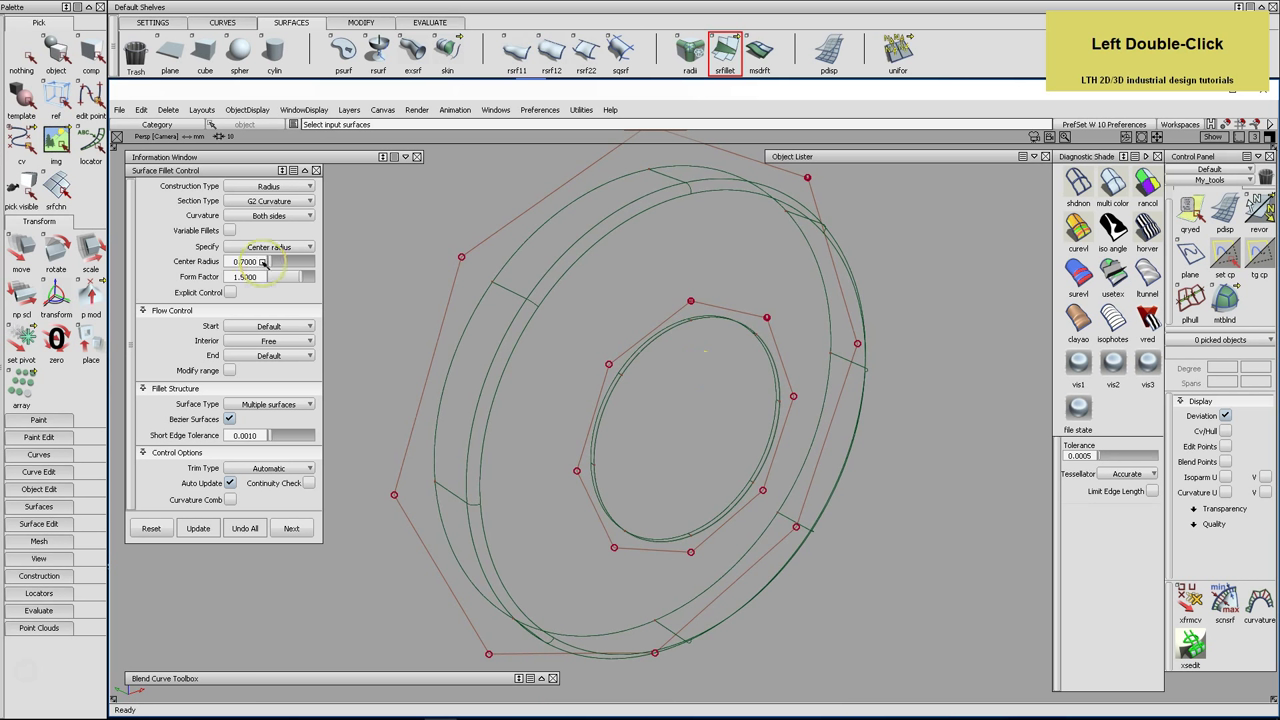
pyautogui.moveTo(263, 261); pyautogui.dragTo(220, 268)
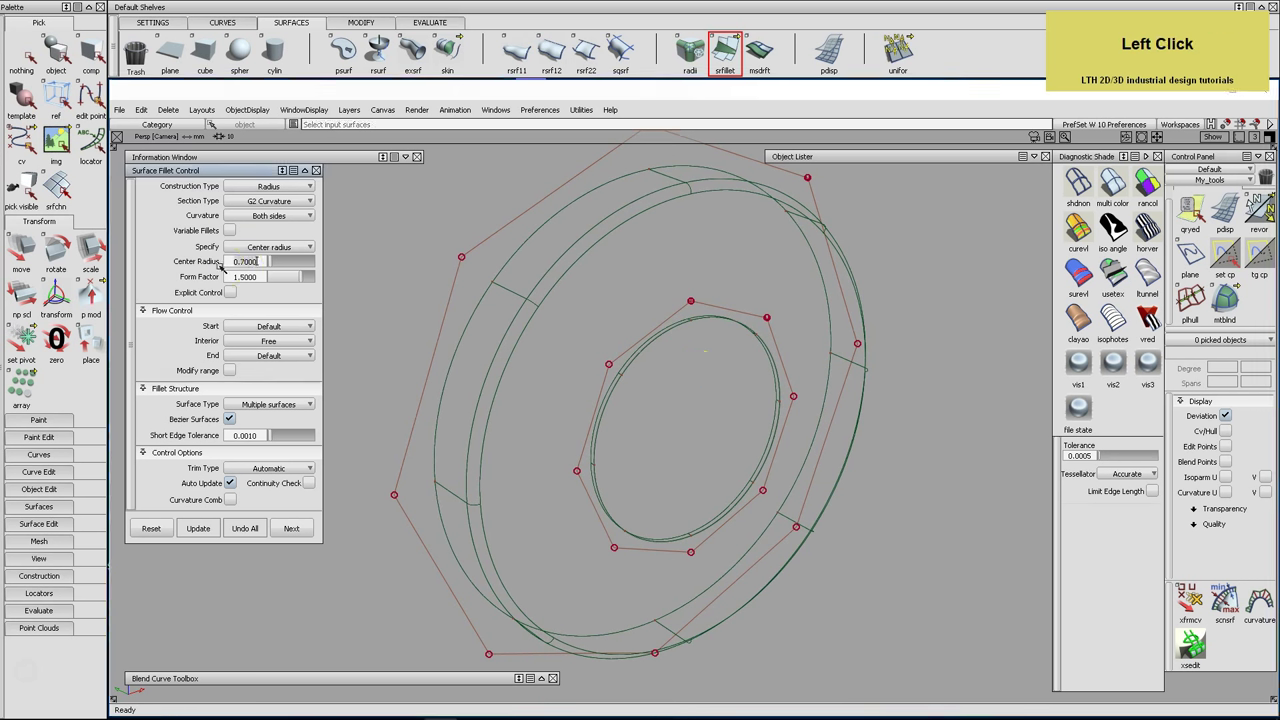
pyautogui.write('0.')
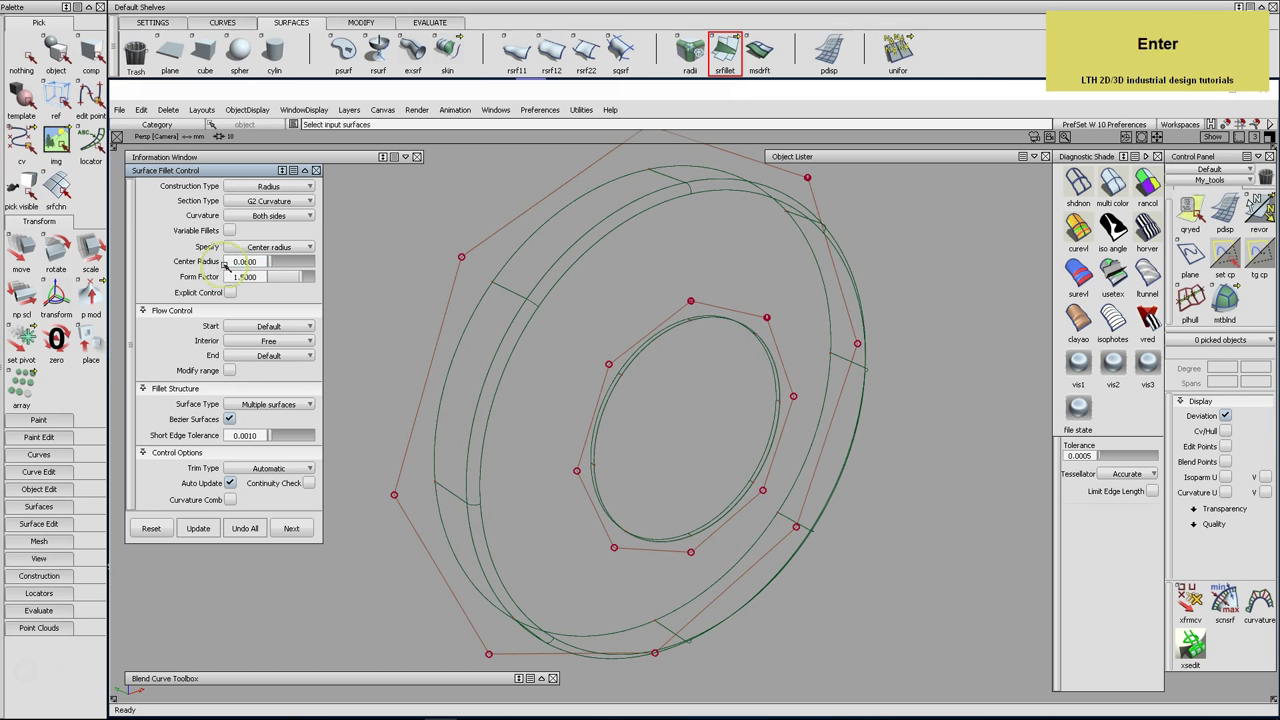
pyautogui.moveTo(248, 281); pyautogui.dragTo(224, 280)
pyautogui.write('1')
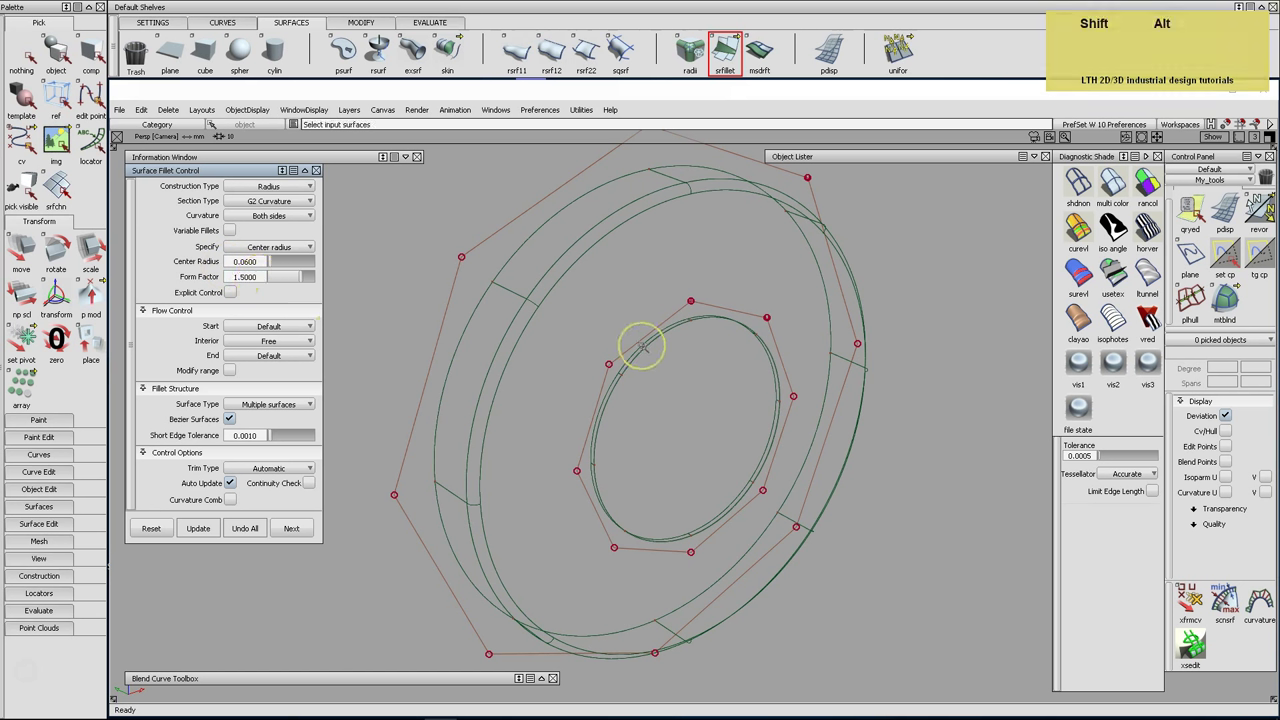
# Build the fillet between the inner draft surfaces around the hole and the planar front face, and deselect everything
pyautogui.keyDown('alt'); pyautogui.keyDown('shift'); pyautogui.moveTo(640, 334); pyautogui.dragTo(651, 374); pyautogui.keyUp('shift'); pyautogui.keyUp('alt')
pyautogui.keyDown('alt'); pyautogui.keyDown('shift'); pyautogui.moveTo(651, 374); pyautogui.dragTo(737, 234, button='right'); pyautogui.keyUp('shift'); pyautogui.keyUp('alt')
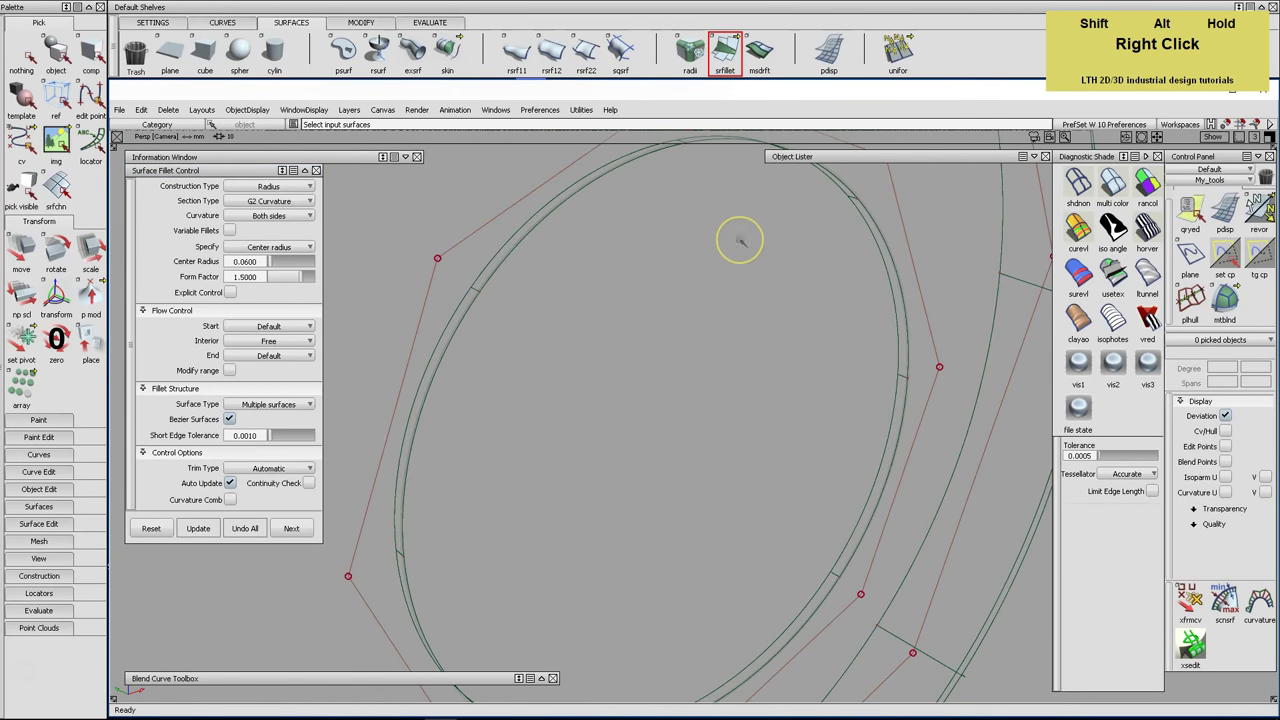
pyautogui.click(481, 275)
pyautogui.click(463, 298)
pyautogui.click(848, 205)
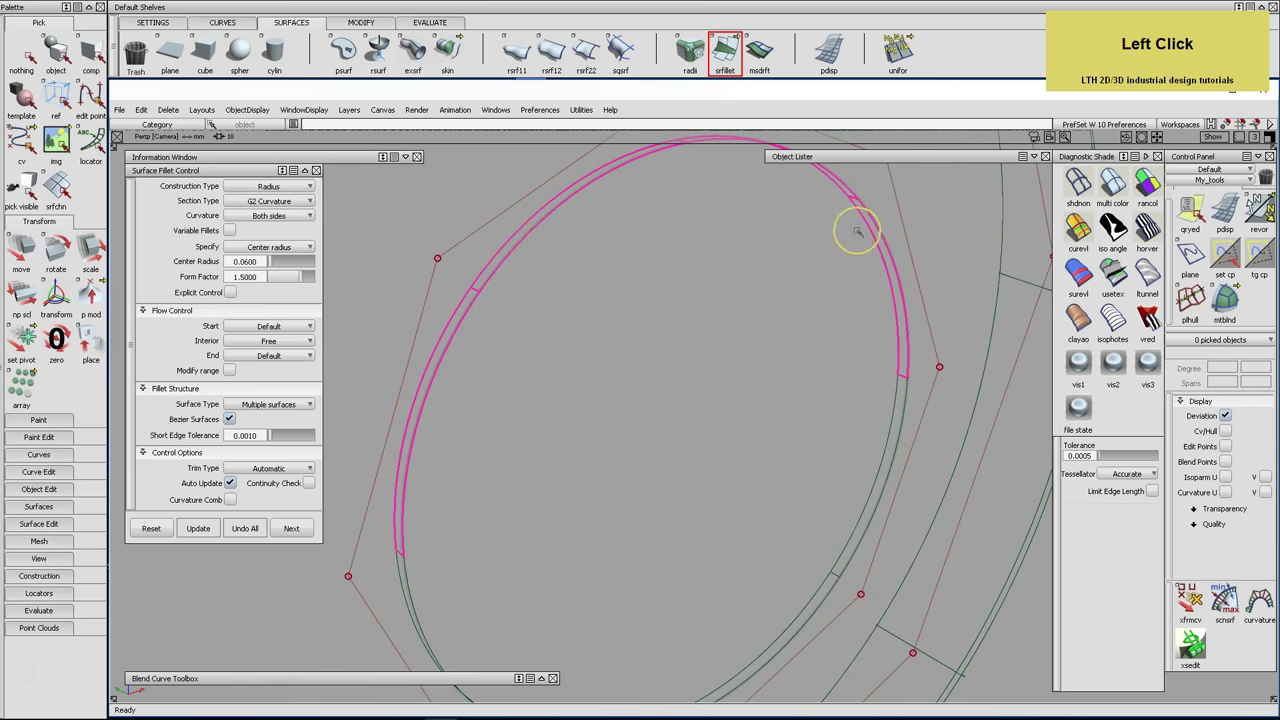
pyautogui.click(875, 450)
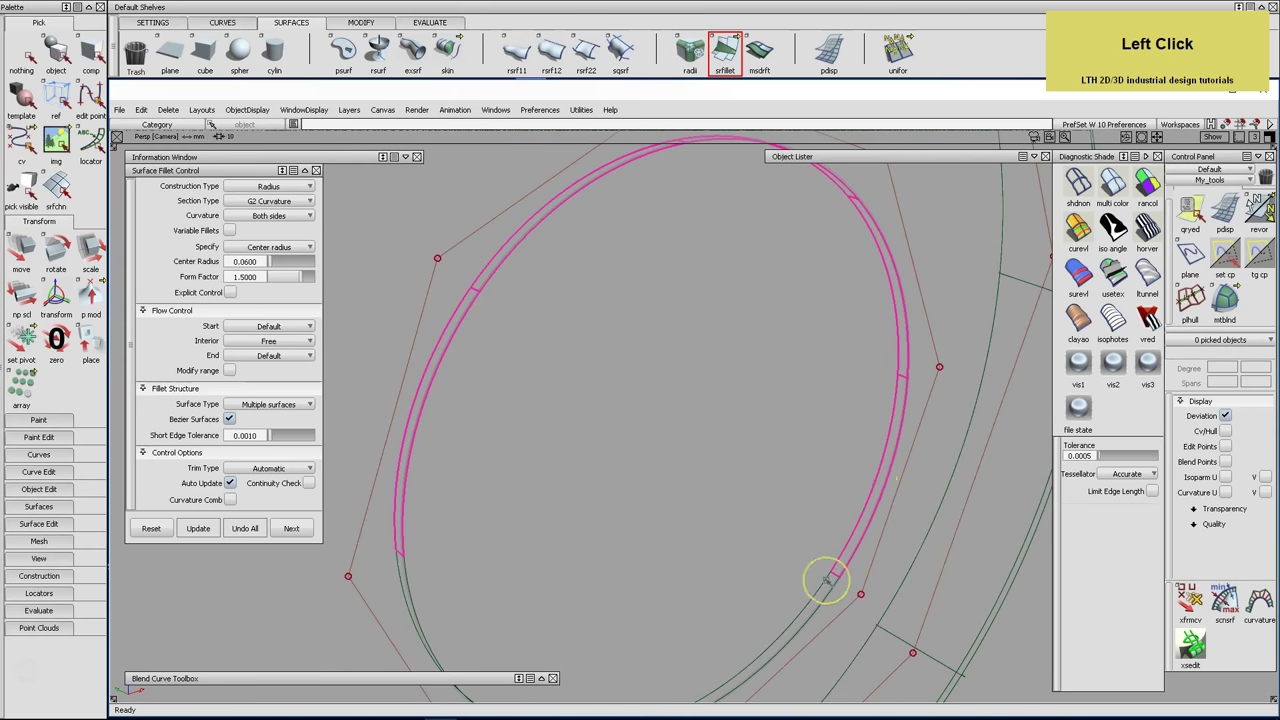
pyautogui.click(392, 580)
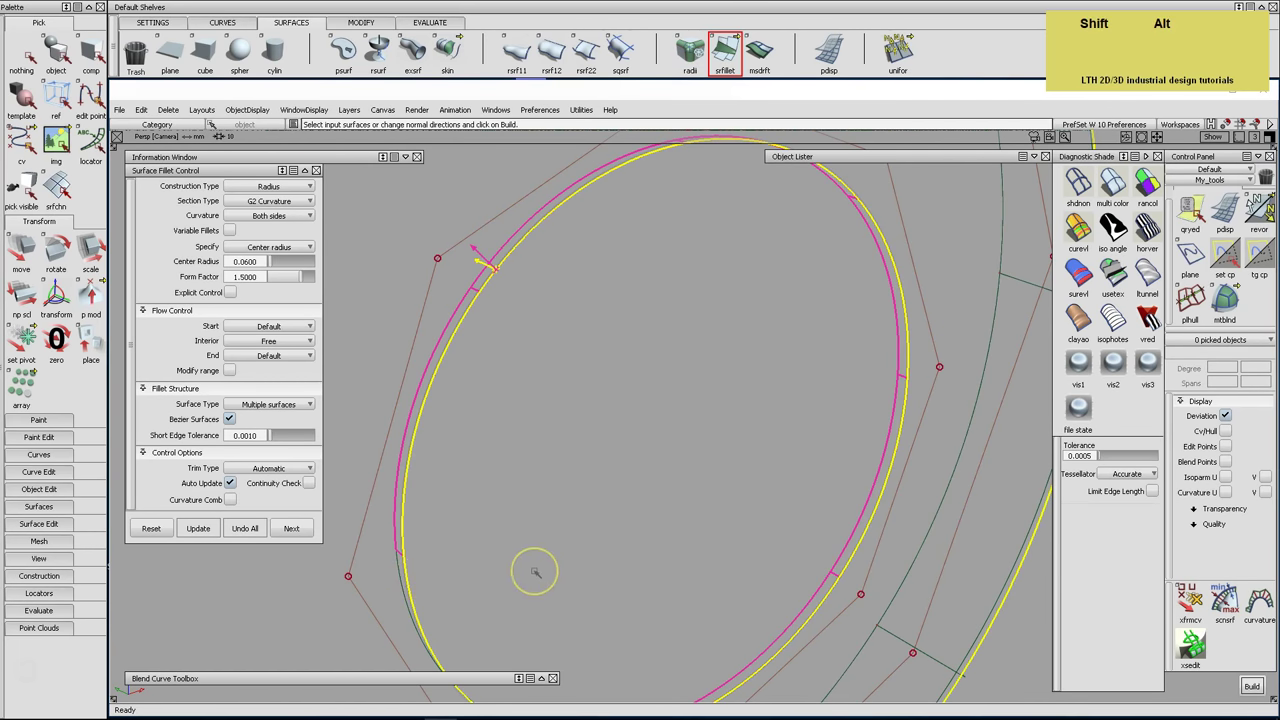
pyautogui.keyDown('alt'); pyautogui.keyDown('shift'); pyautogui.moveTo(533, 573); pyautogui.dragTo(551, 517, button='middle'); pyautogui.keyUp('shift'); pyautogui.keyUp('alt')
pyautogui.click(457, 240)
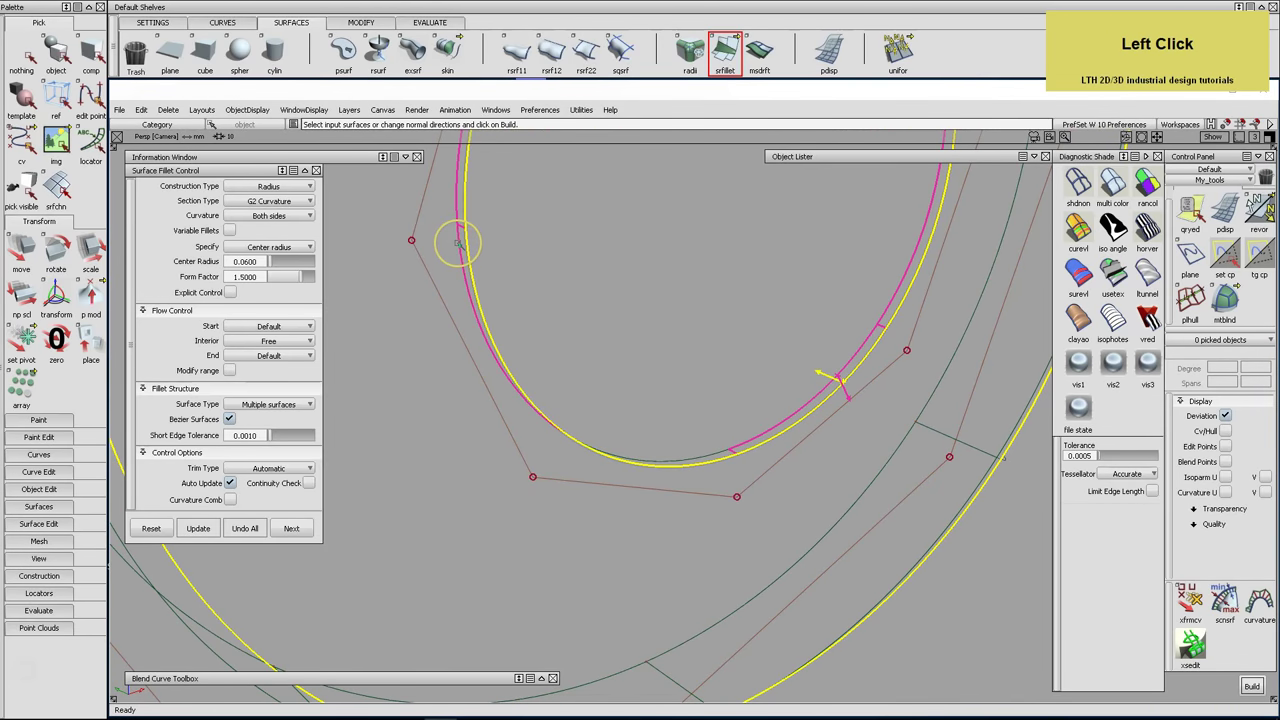
pyautogui.click(707, 452)
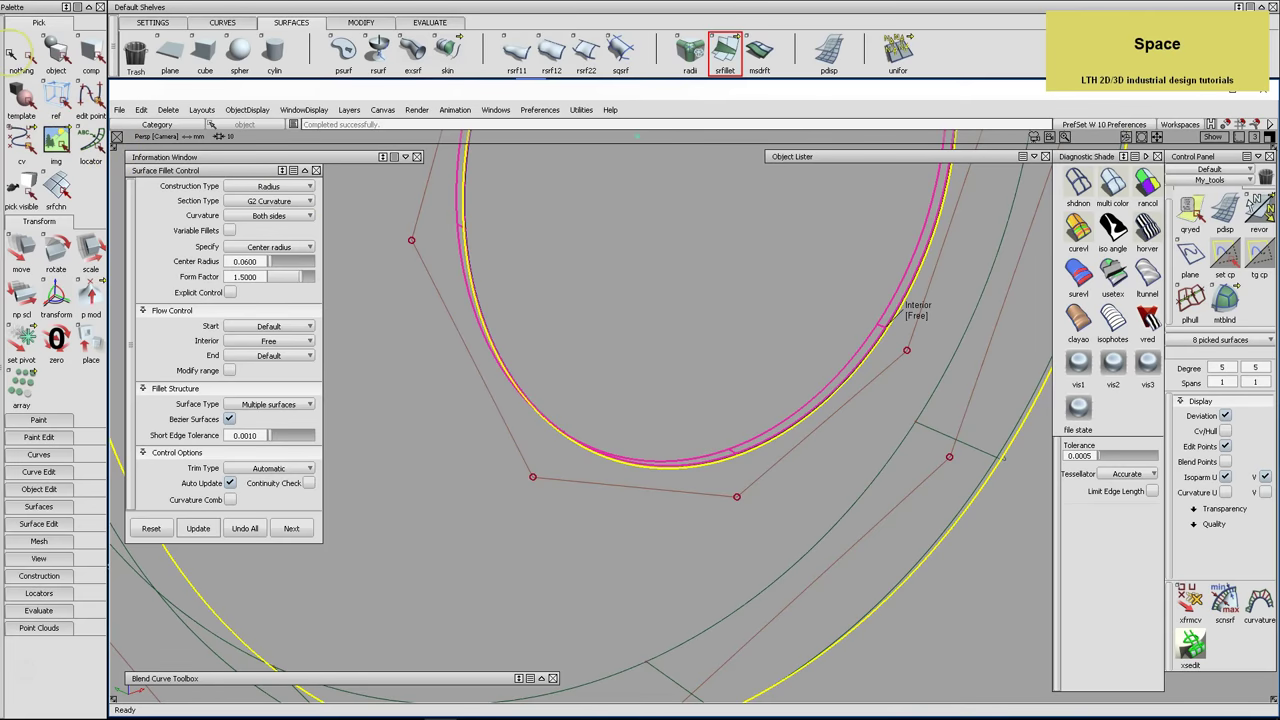
pyautogui.click(21, 55)
pyautogui.click(55, 55)
# Examine the filleted rosette from several angles and with user-defined texture shading, and turn the shading off
pyautogui.keyDown('alt'); pyautogui.keyDown('shift'); pyautogui.click(476, 296); pyautogui.keyUp('shift'); pyautogui.keyUp('alt')
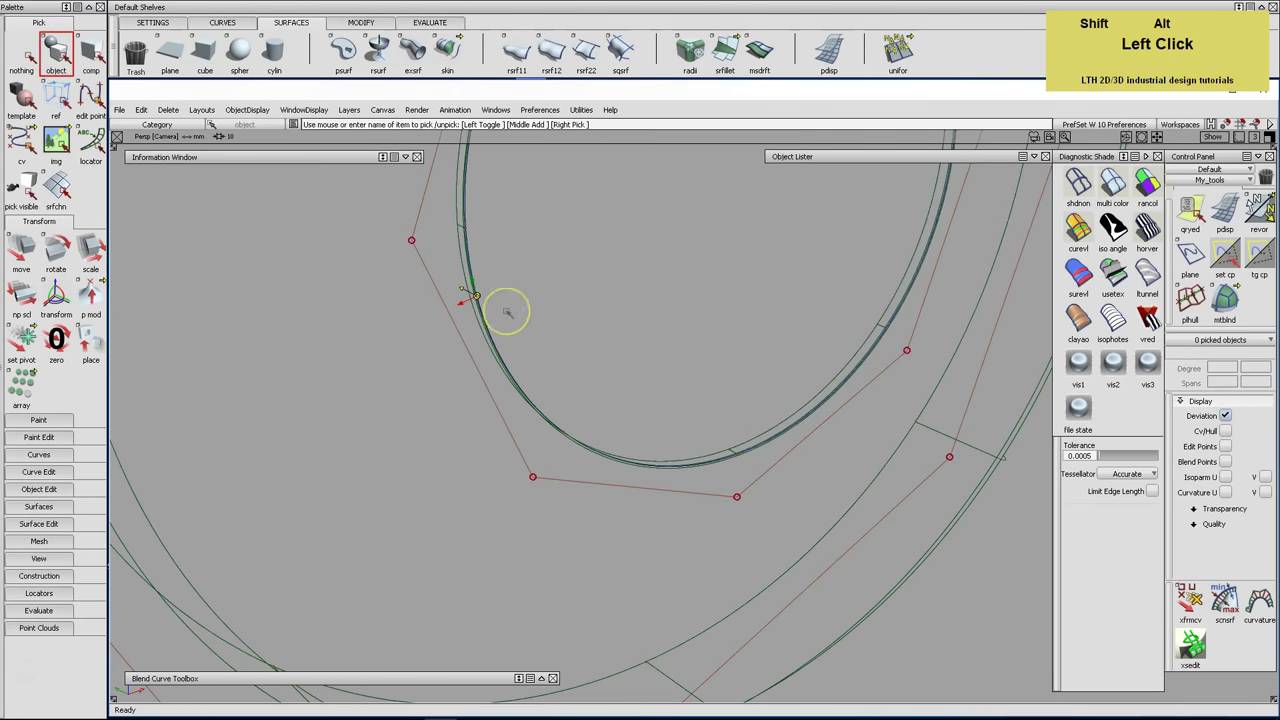
pyautogui.keyDown('alt'); pyautogui.keyDown('shift'); pyautogui.moveTo(522, 322); pyautogui.dragTo(208, 308); pyautogui.keyUp('shift'); pyautogui.keyUp('alt')
pyautogui.keyDown('alt'); pyautogui.keyDown('shift'); pyautogui.moveTo(480, 350); pyautogui.dragTo(345, 342); pyautogui.keyUp('shift'); pyautogui.keyUp('alt')
pyautogui.keyDown('alt'); pyautogui.keyDown('shift'); pyautogui.moveTo(463, 269); pyautogui.dragTo(480, 217, button='right'); pyautogui.keyUp('shift'); pyautogui.keyUp('alt')
pyautogui.keyDown('alt'); pyautogui.keyDown('shift'); pyautogui.moveTo(480, 217); pyautogui.dragTo(509, 303, button='middle'); pyautogui.keyUp('shift'); pyautogui.keyUp('alt')
pyautogui.keyDown('alt'); pyautogui.keyDown('shift'); pyautogui.moveTo(612, 302); pyautogui.dragTo(546, 314, button='right'); pyautogui.keyUp('shift'); pyautogui.keyUp('alt')
pyautogui.keyDown('alt'); pyautogui.keyDown('shift'); pyautogui.moveTo(546, 314); pyautogui.dragTo(575, 382); pyautogui.keyUp('shift'); pyautogui.keyUp('alt')
pyautogui.keyDown('alt'); pyautogui.keyDown('shift'); pyautogui.moveTo(575, 382); pyautogui.dragTo(566, 362, button='middle'); pyautogui.keyUp('shift'); pyautogui.keyUp('alt')
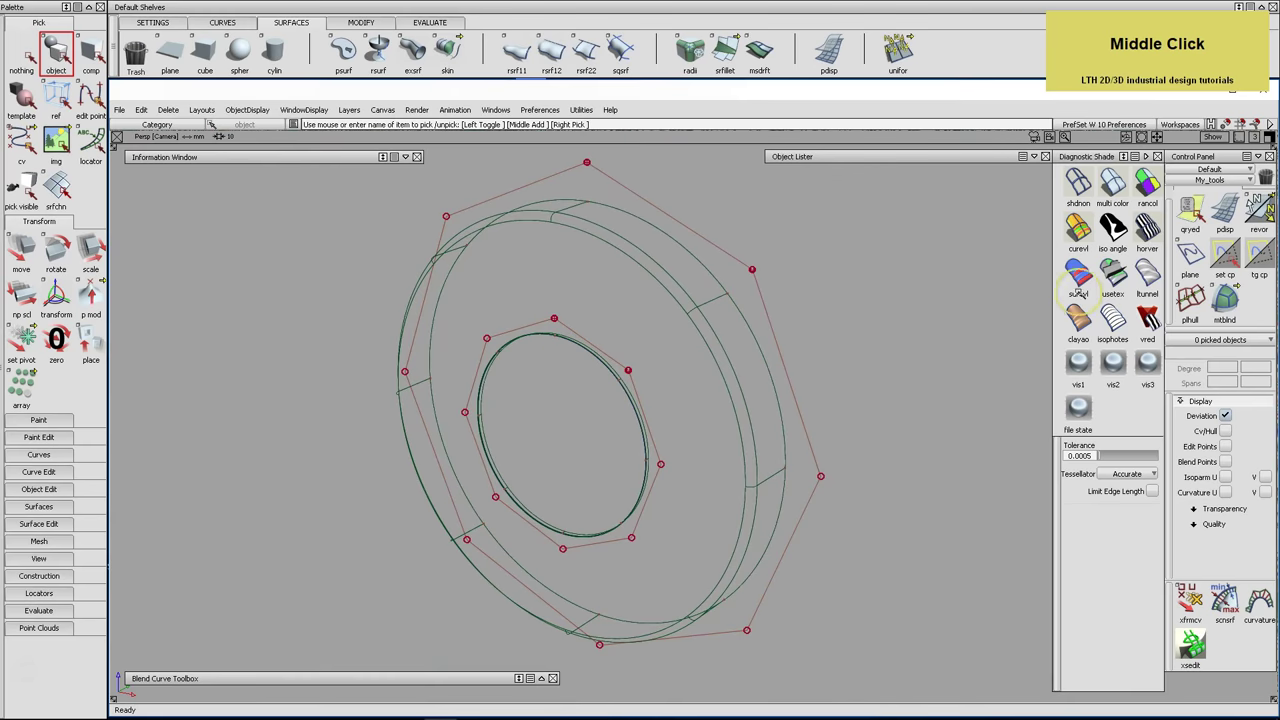
pyautogui.click(1112, 270)
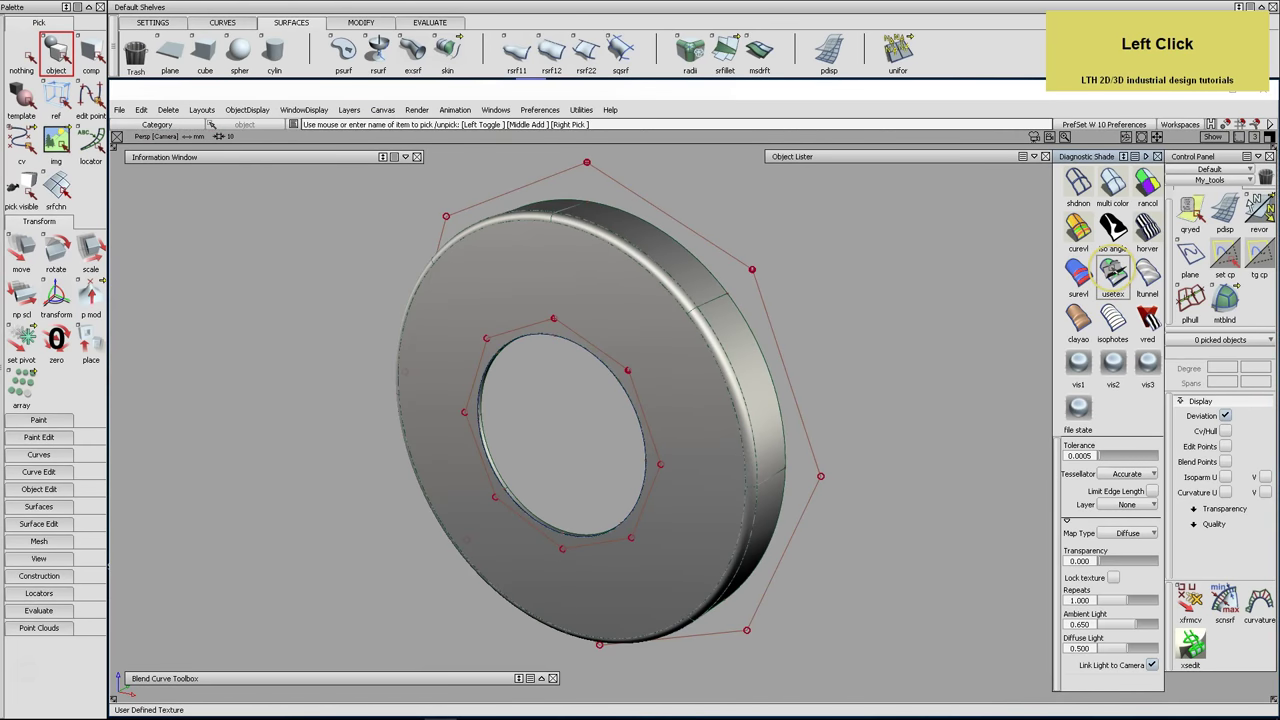
pyautogui.click(1078, 183)
# Compare the rosette's side profile and filleted edge with the reference image in the back view, and return to perspective
pyautogui.press('F7')
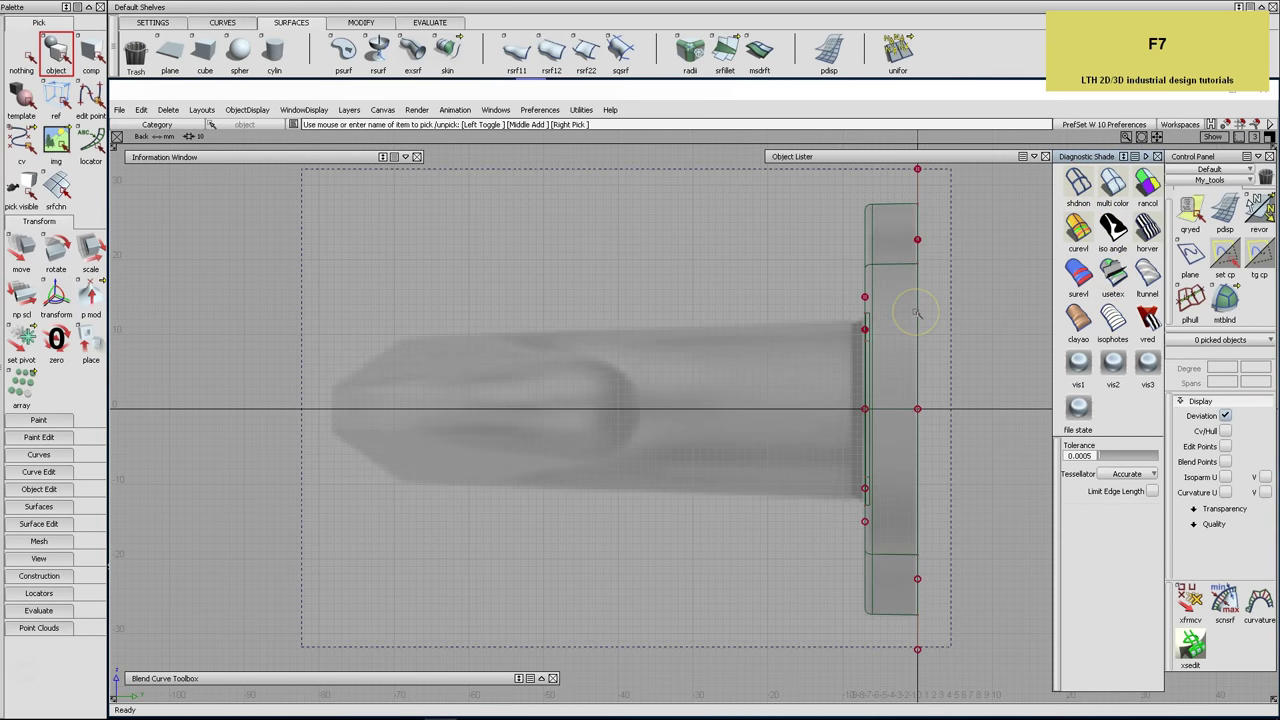
pyautogui.keyDown('alt'); pyautogui.keyDown('shift'); pyautogui.moveTo(923, 266); pyautogui.dragTo(811, 314, button='middle'); pyautogui.keyUp('shift'); pyautogui.keyUp('alt')
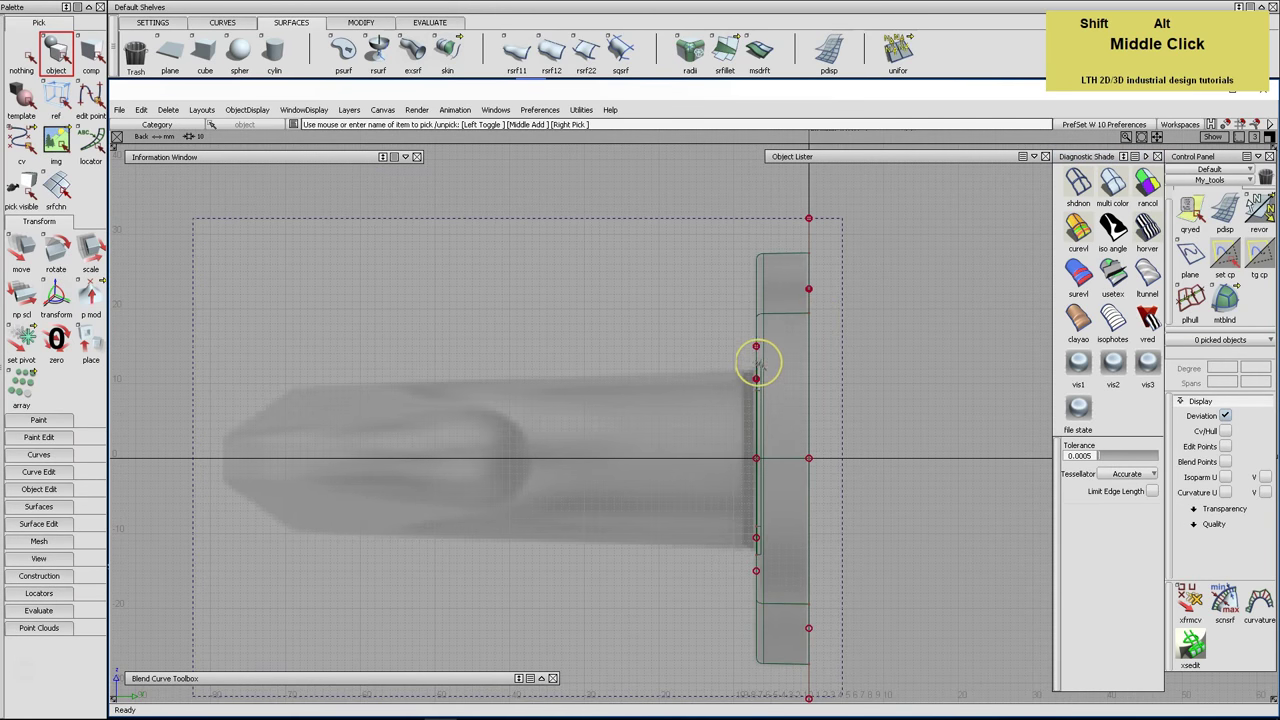
pyautogui.keyDown('alt'); pyautogui.keyDown('shift'); pyautogui.moveTo(781, 419); pyautogui.dragTo(769, 283, button='right'); pyautogui.keyUp('shift'); pyautogui.keyUp('alt')
pyautogui.keyDown('alt'); pyautogui.keyDown('shift'); pyautogui.moveTo(769, 283); pyautogui.dragTo(541, 691, button='middle'); pyautogui.keyUp('shift'); pyautogui.keyUp('alt')
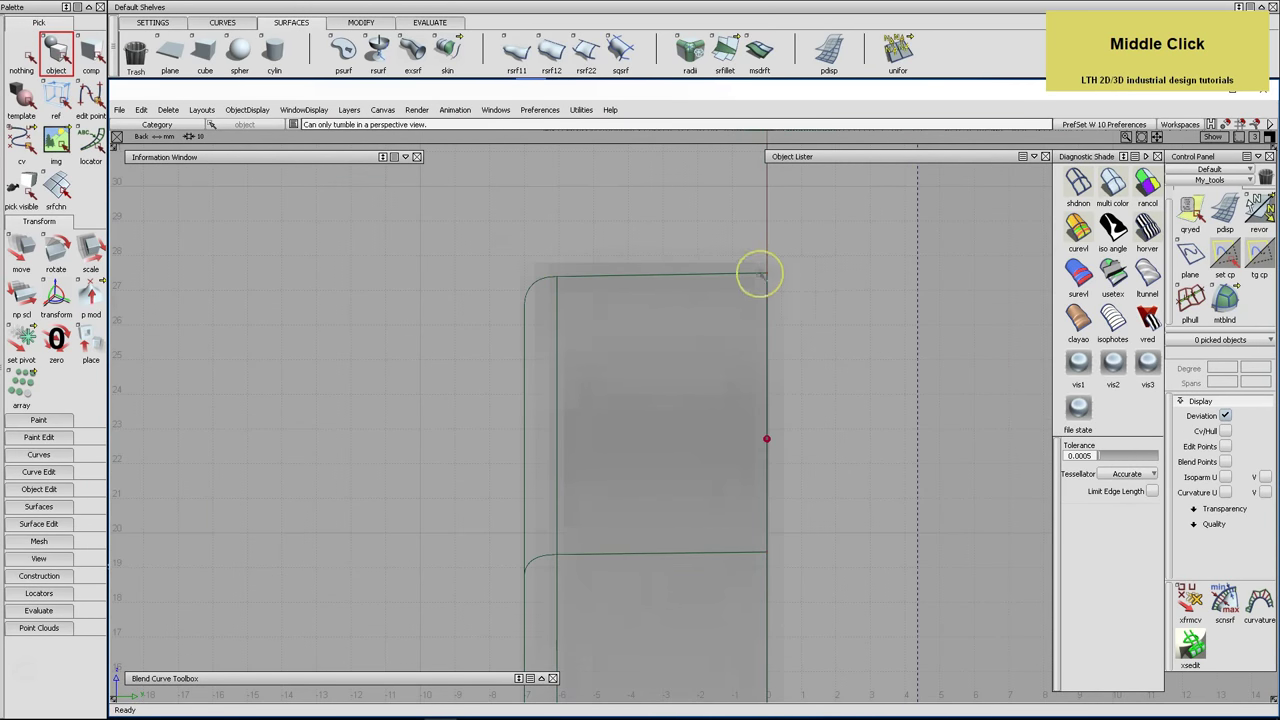
pyautogui.keyDown('alt'); pyautogui.keyDown('shift'); pyautogui.moveTo(834, 294); pyautogui.dragTo(679, 353, button='right'); pyautogui.keyUp('shift'); pyautogui.keyUp('alt')
pyautogui.keyDown('alt'); pyautogui.keyDown('shift'); pyautogui.moveTo(714, 468); pyautogui.dragTo(741, 283, button='middle'); pyautogui.keyUp('shift'); pyautogui.keyUp('alt')
pyautogui.keyDown('alt'); pyautogui.keyDown('shift'); pyautogui.moveTo(741, 283); pyautogui.dragTo(701, 316, button='right'); pyautogui.keyUp('shift'); pyautogui.keyUp('alt')
pyautogui.keyDown('alt'); pyautogui.keyDown('shift'); pyautogui.moveTo(701, 316); pyautogui.dragTo(794, 289, button='middle'); pyautogui.keyUp('shift'); pyautogui.keyUp('alt')
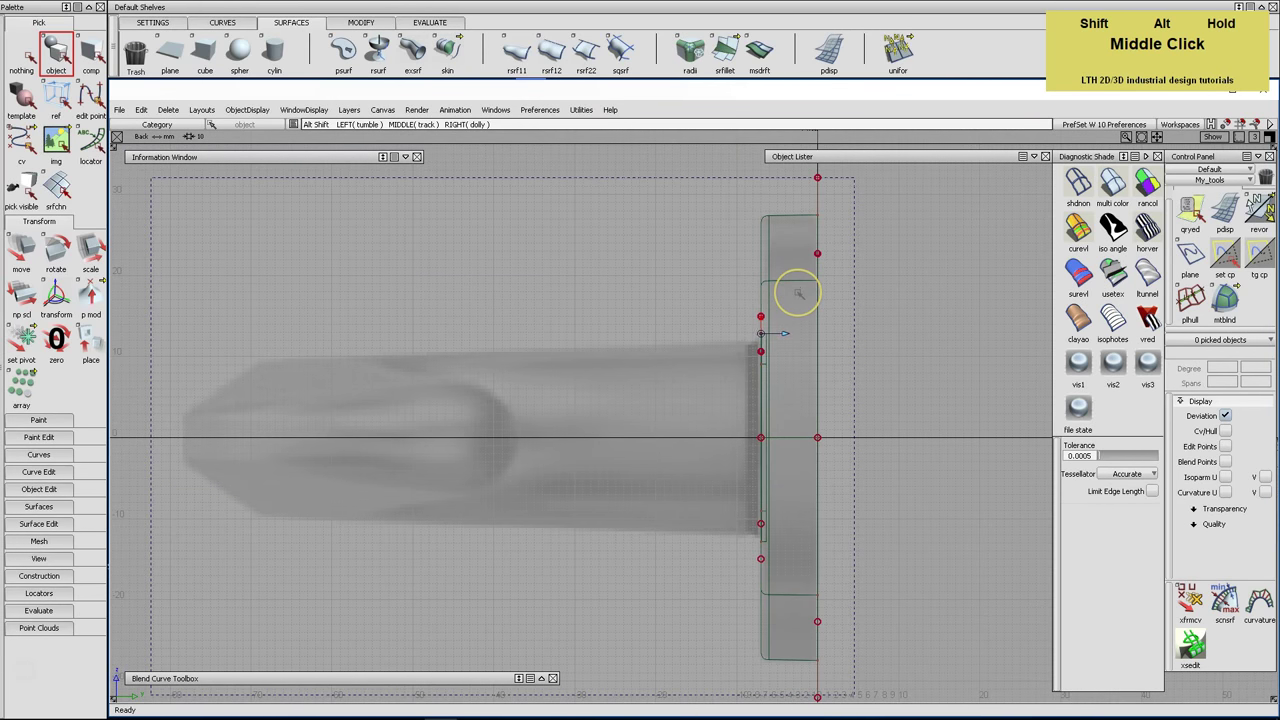
pyautogui.press('F8')
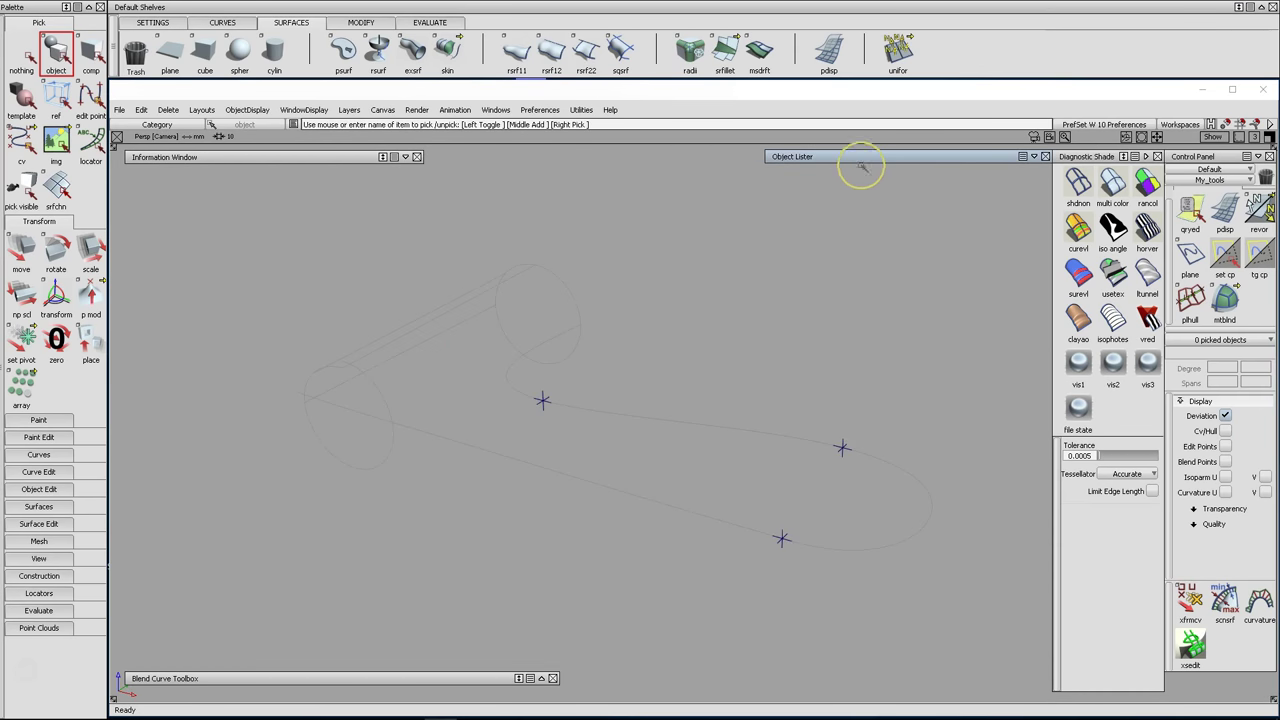
# On the Step 4 layer, place a circle at the origin in the left view and set its scale to 25
pyautogui.click(860, 157)
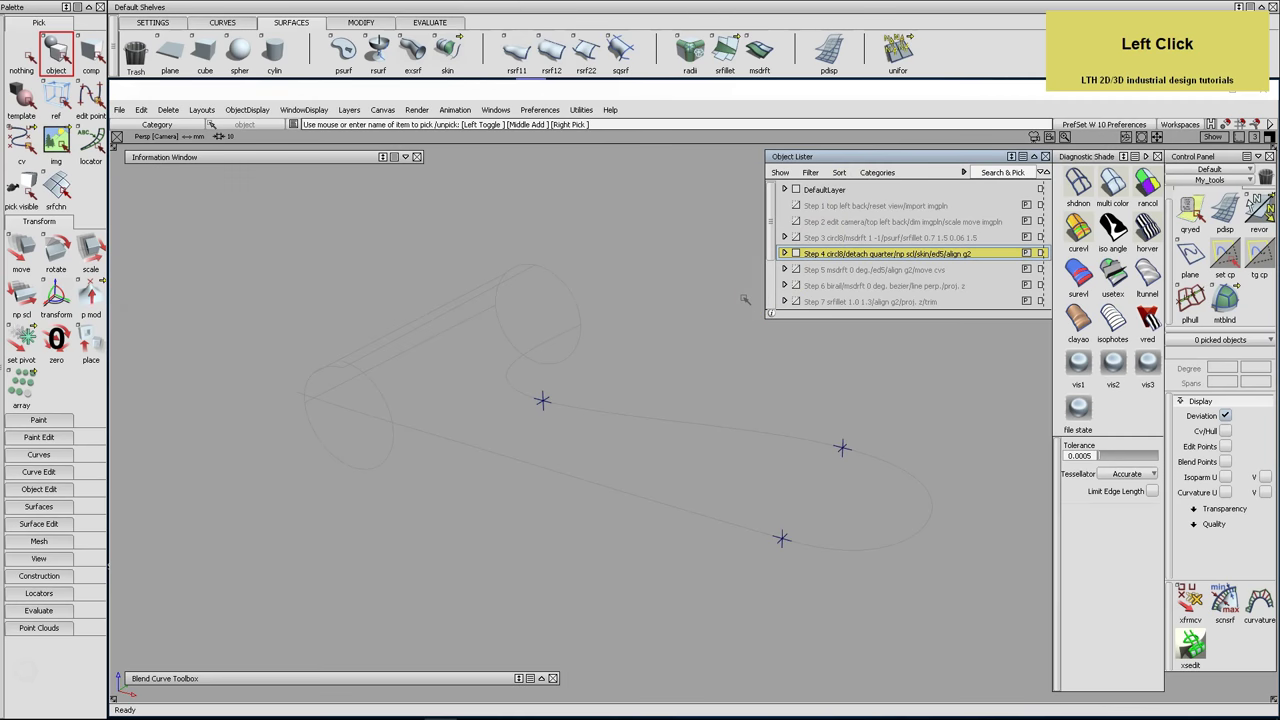
pyautogui.press('F6')
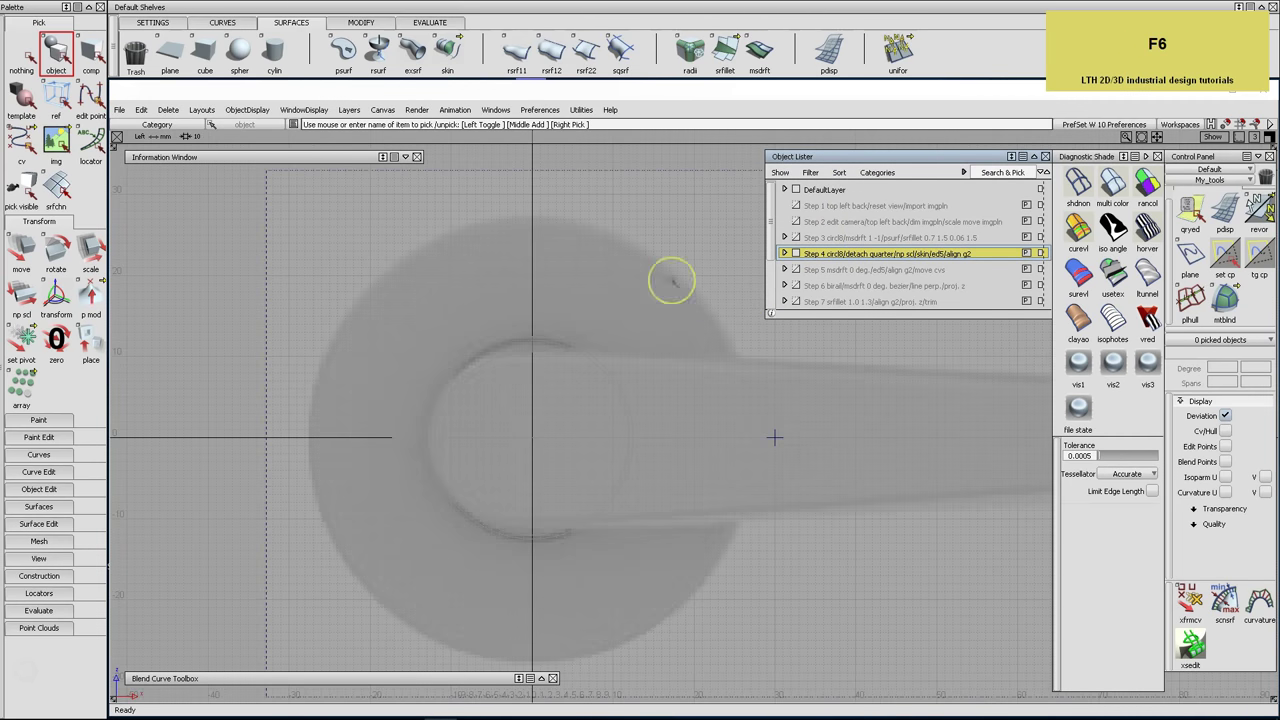
pyautogui.click(222, 22)
pyautogui.click(275, 50)
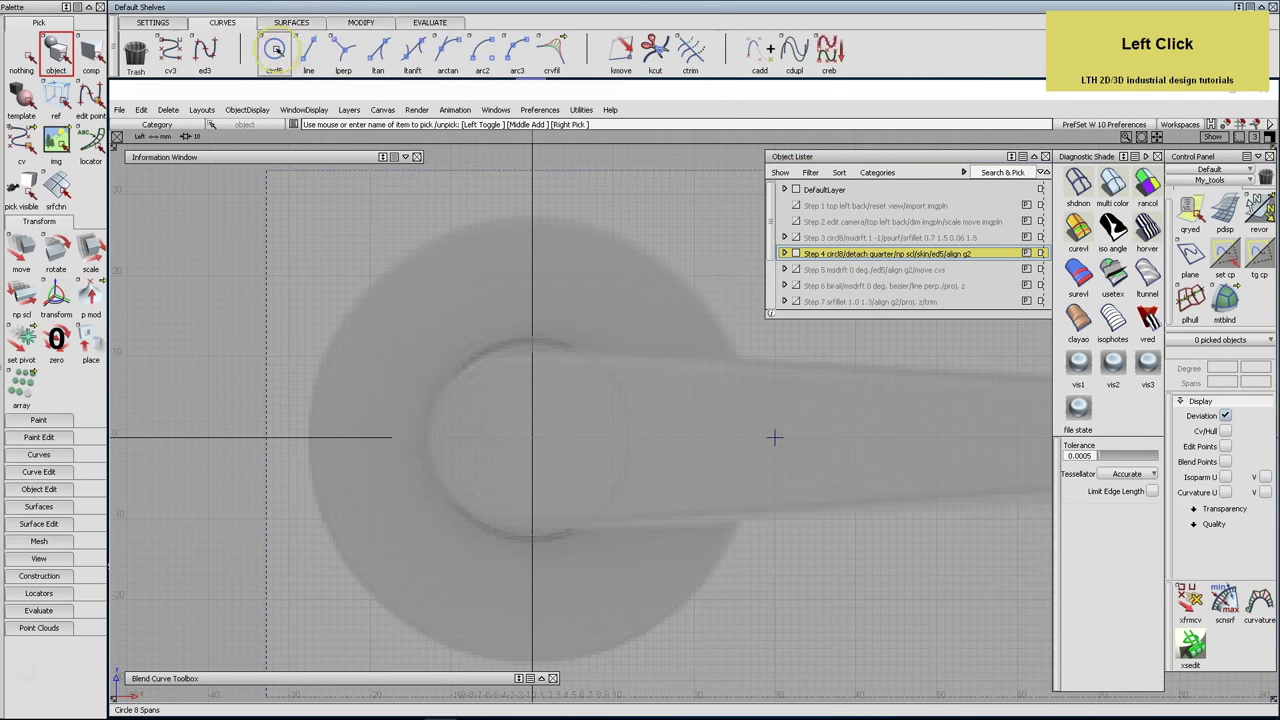
pyautogui.keyDown('alt'); pyautogui.click(533, 437); pyautogui.keyUp('alt')
pyautogui.click(90, 250)
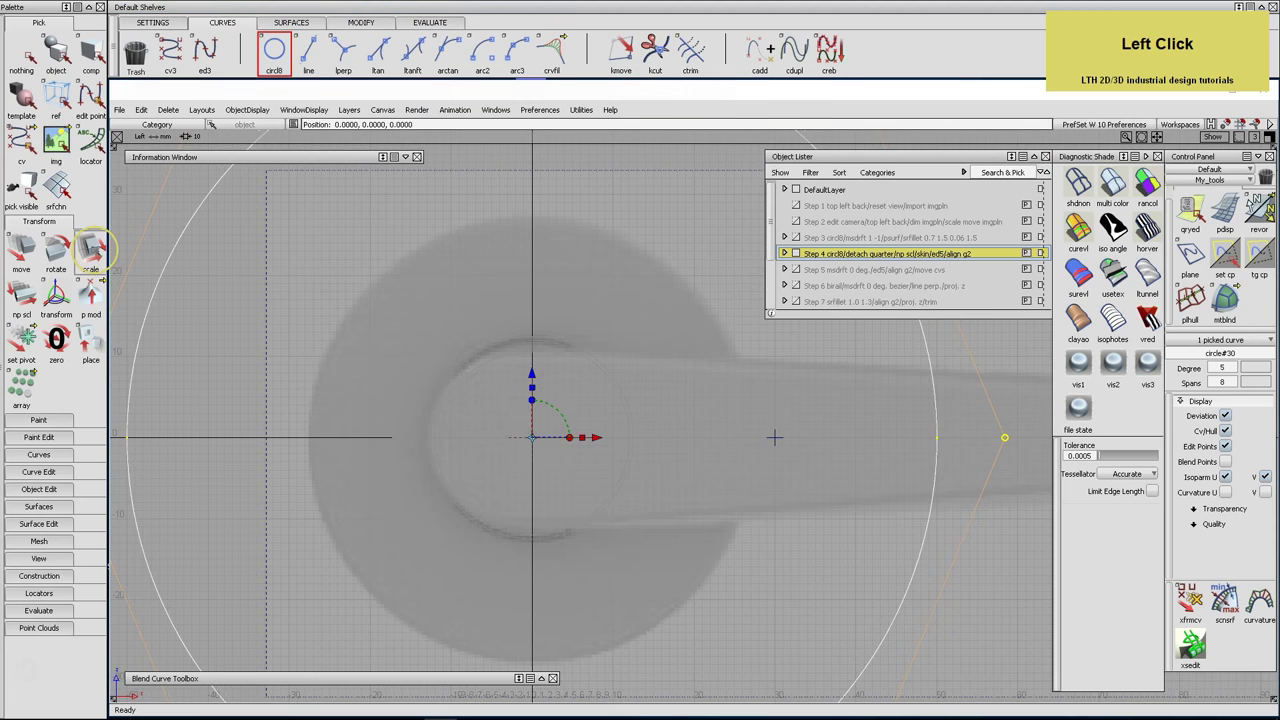
pyautogui.write('0.25')
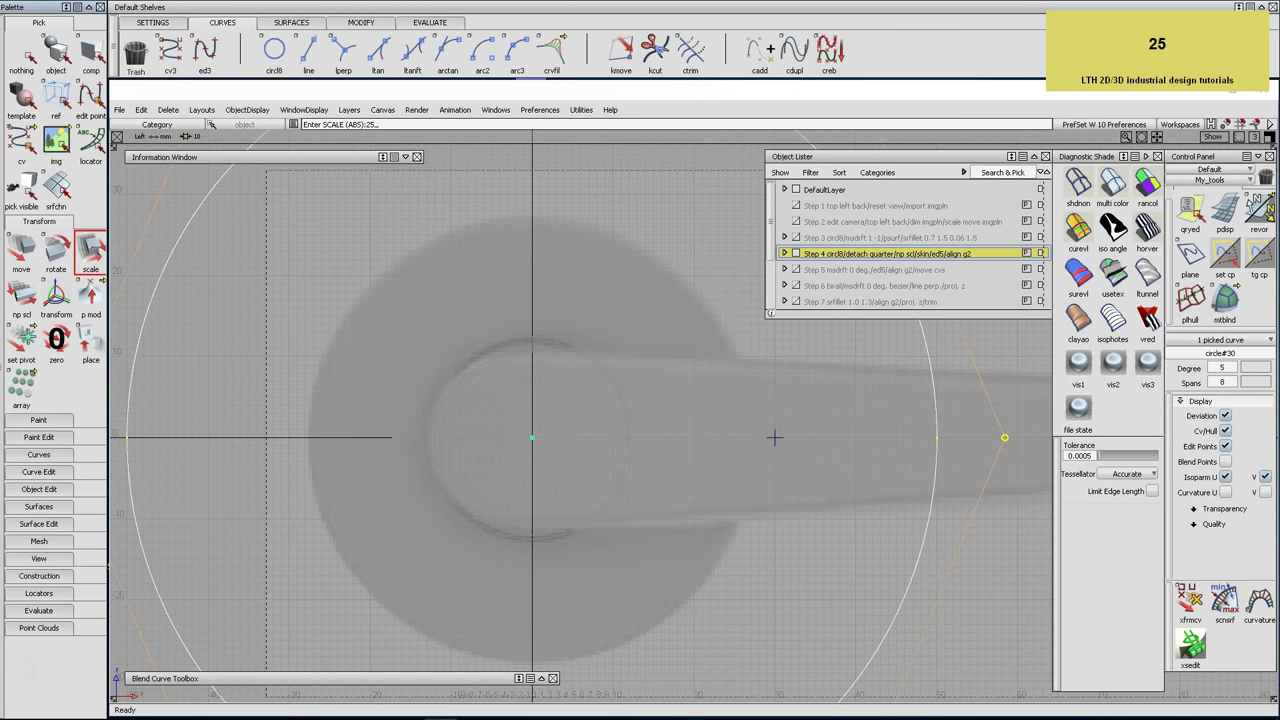
pyautogui.press('Return')
# Move the circle in the top view down to the rosette's front face, where the handle neck begins
pyautogui.press('F8')
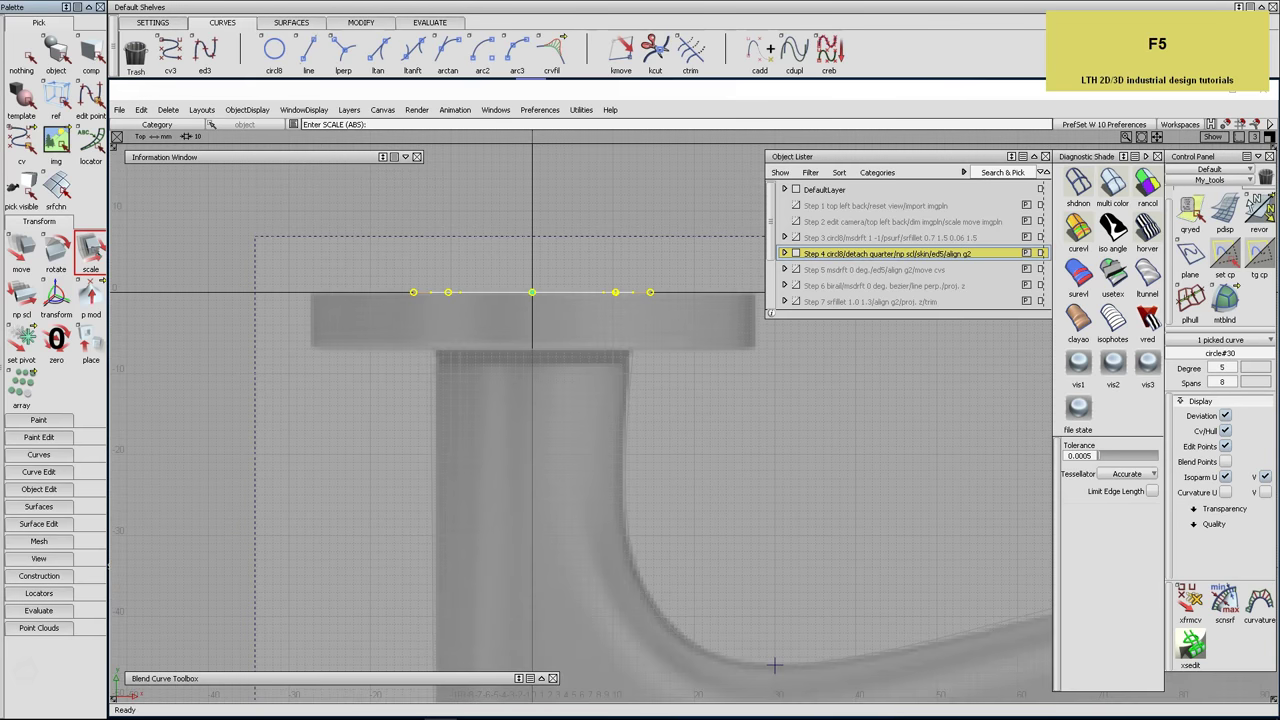
pyautogui.click(21, 250)
pyautogui.keyDown('alt'); pyautogui.moveTo(277, 367); pyautogui.dragTo(290, 354, button='right'); pyautogui.keyUp('alt')
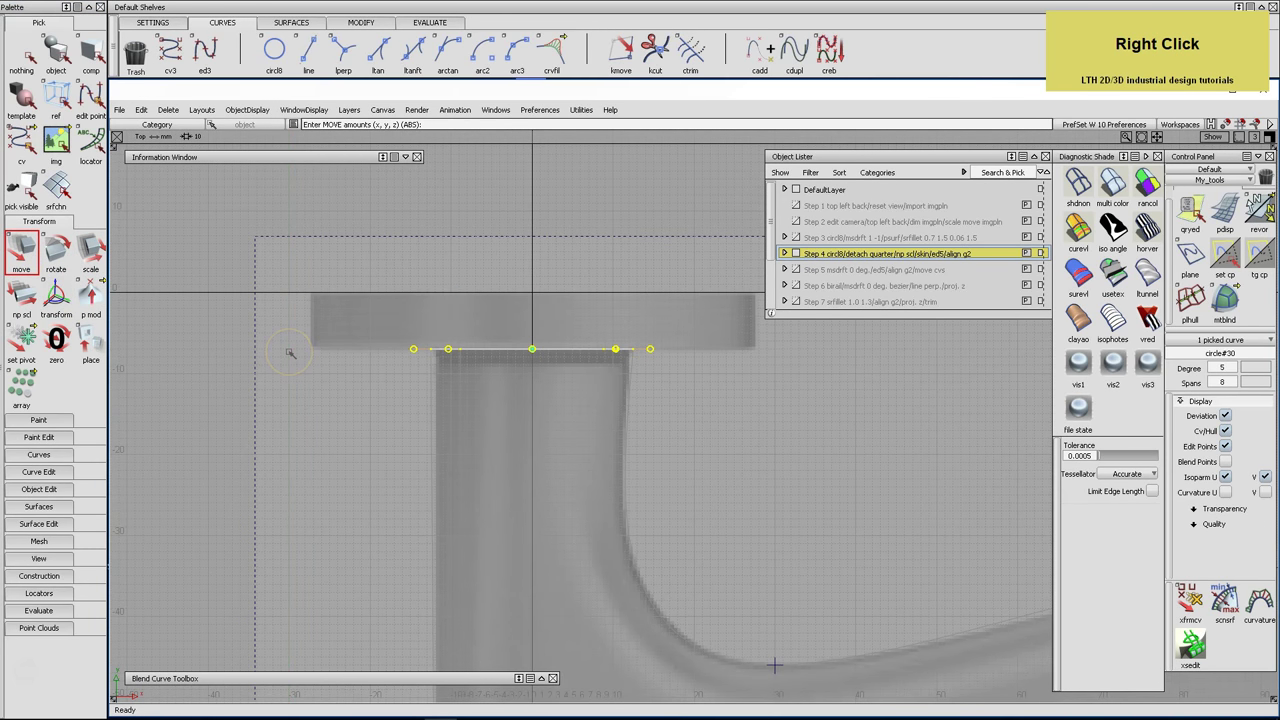
# Detach the circle at its top, outer side and bottom edit points to separate it into quarter curves
pyautogui.press('F8')
pyautogui.hotkey('alt', 'l')
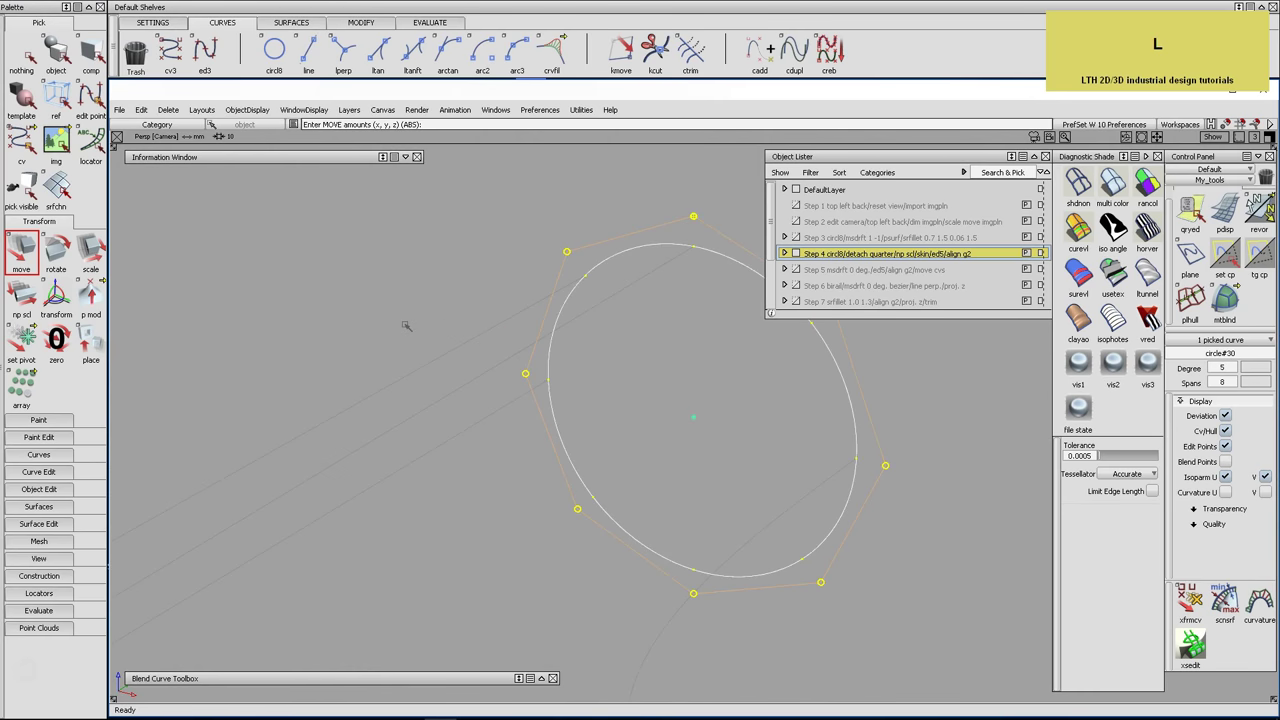
pyautogui.click(362, 23)
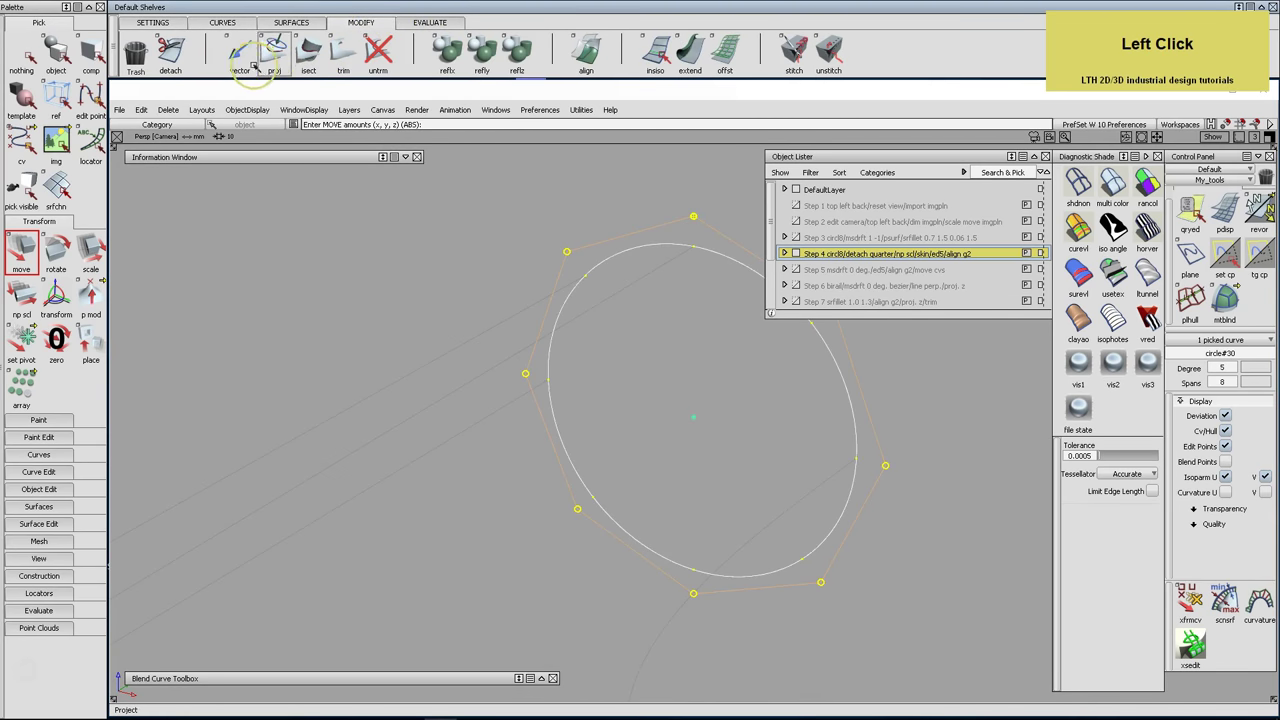
pyautogui.click(170, 52)
pyautogui.click(700, 248)
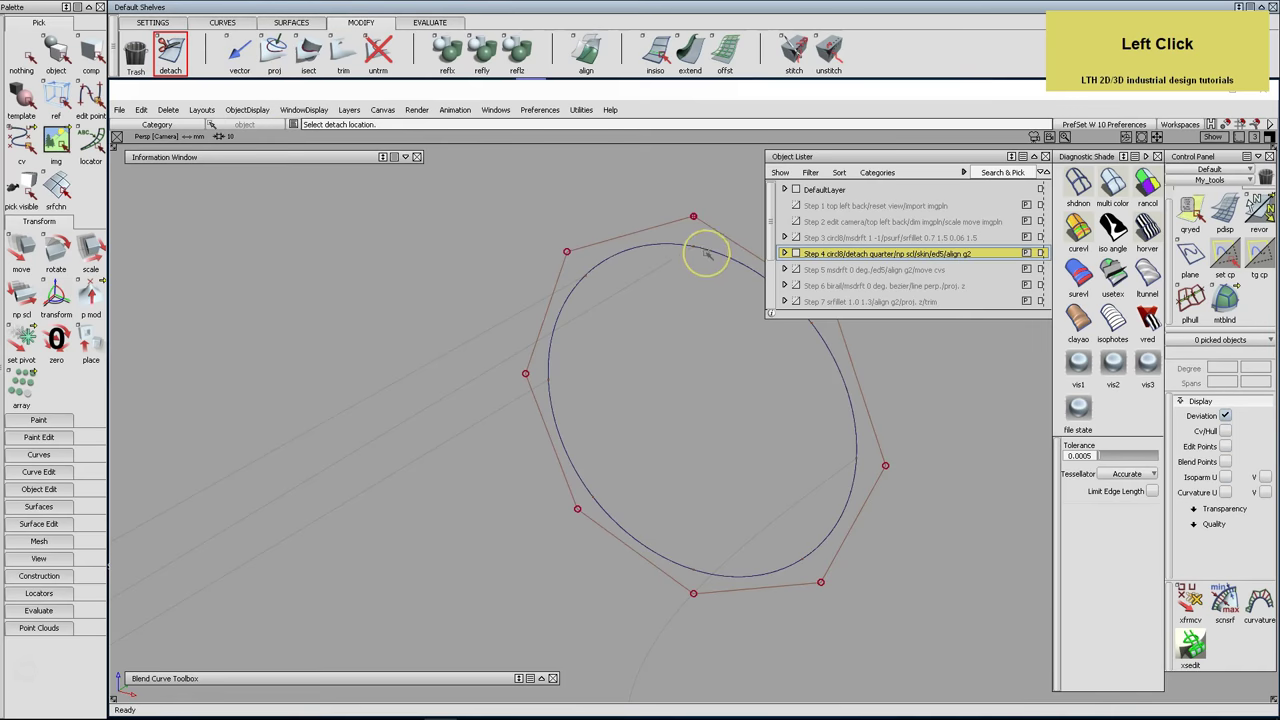
pyautogui.press('space')
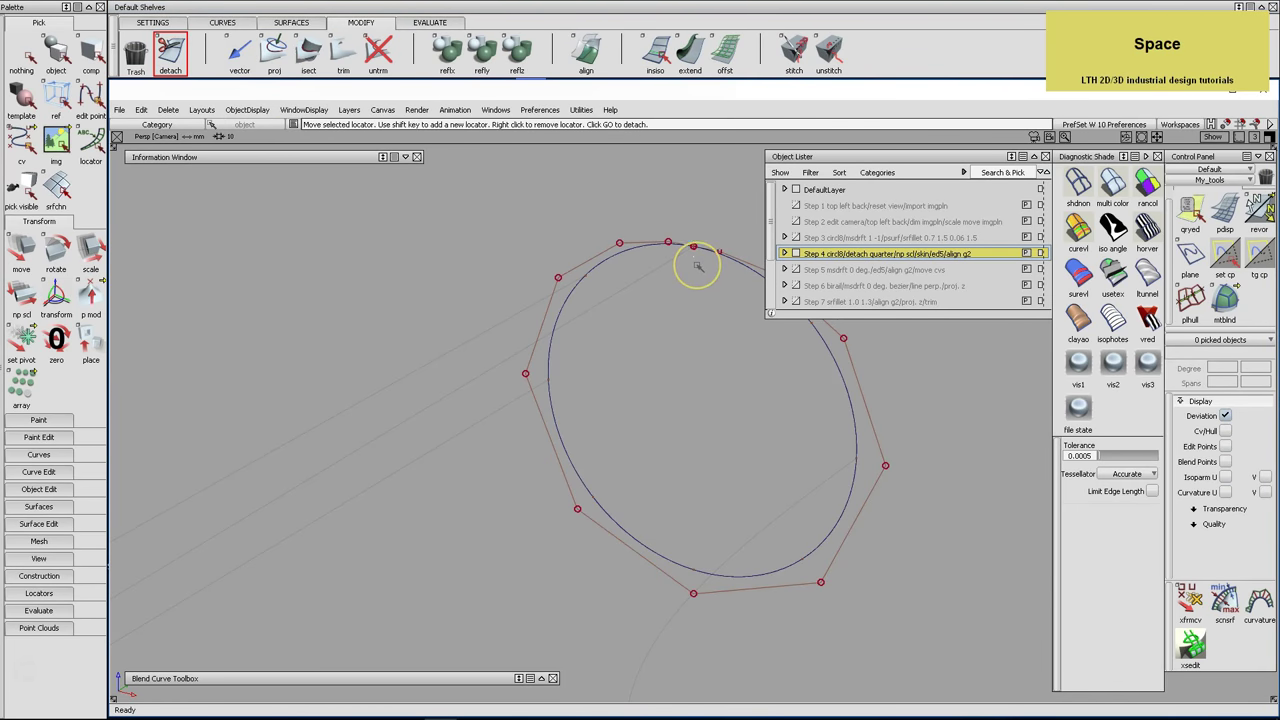
pyautogui.click(562, 376)
pyautogui.keyDown('ctrl'); pyautogui.click(568, 377); pyautogui.keyUp('ctrl')
pyautogui.press('space')
pyautogui.click(704, 572)
pyautogui.keyDown('ctrl'); pyautogui.click(696, 558); pyautogui.keyUp('ctrl')
pyautogui.press('space')
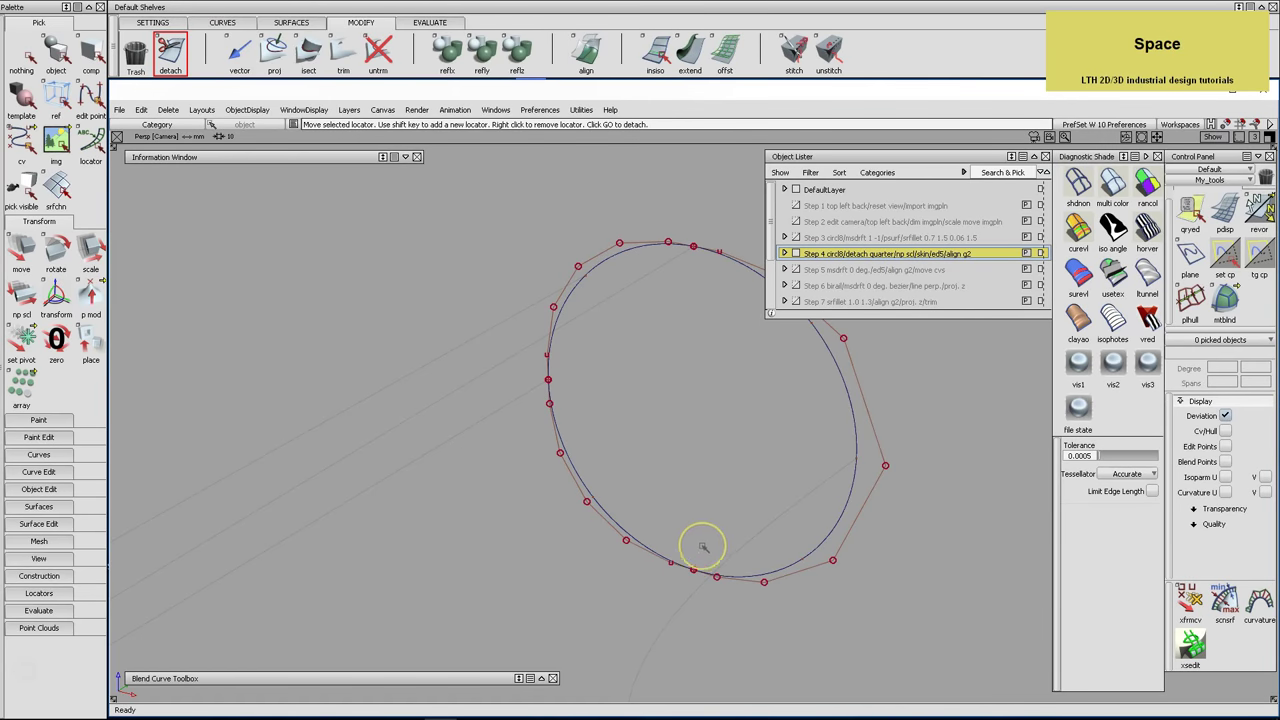
# Copy the upper quarter curve and move the copy to the handle's outer end at Y -72 mm in the top view
pyautogui.keyDown('alt'); pyautogui.keyDown('shift'); pyautogui.moveTo(746, 466); pyautogui.dragTo(603, 514, button='right'); pyautogui.keyUp('shift'); pyautogui.keyUp('alt')
pyautogui.keyDown('alt'); pyautogui.keyDown('shift'); pyautogui.moveTo(603, 514); pyautogui.dragTo(569, 423, button='middle'); pyautogui.keyUp('shift'); pyautogui.keyUp('alt')
pyautogui.click(56, 56)
pyautogui.click(589, 252)
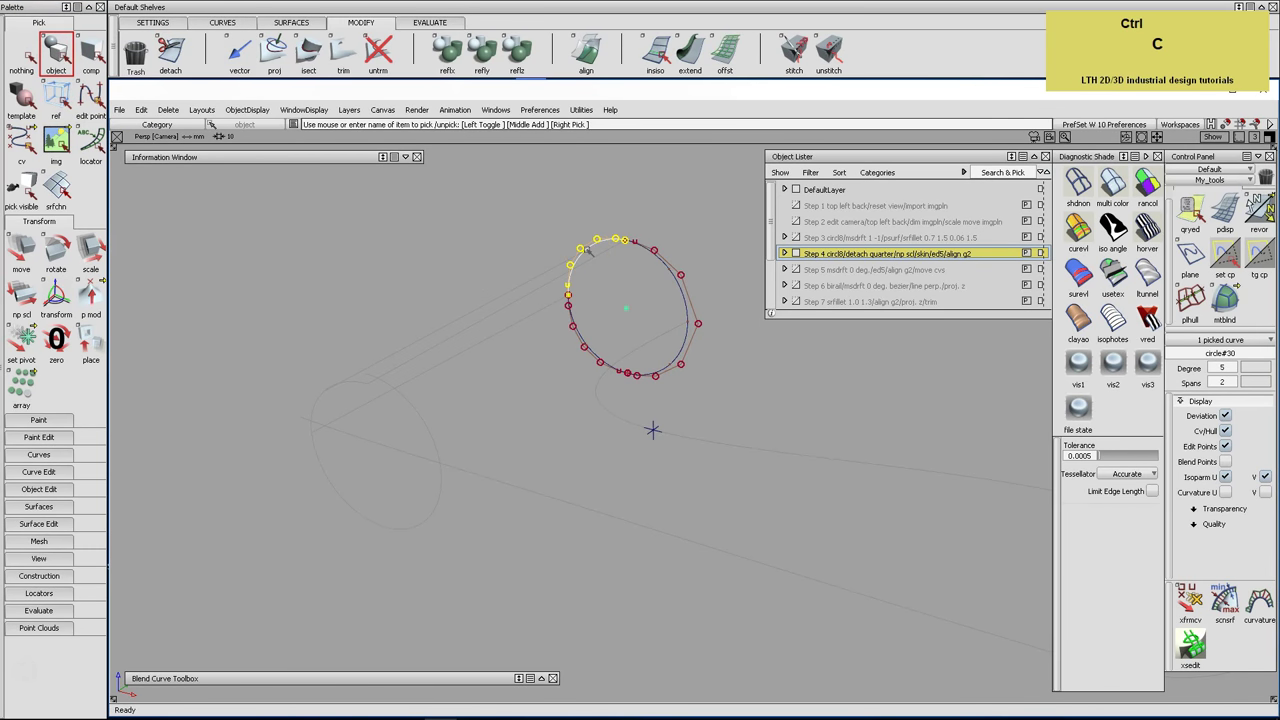
pyautogui.hotkey('ctrl', 'c')
pyautogui.press('F8')
pyautogui.keyDown('alt'); pyautogui.keyDown('shift'); pyautogui.moveTo(669, 503); pyautogui.dragTo(673, 185, button='middle'); pyautogui.keyUp('shift'); pyautogui.keyUp('alt')
pyautogui.click(21, 250)
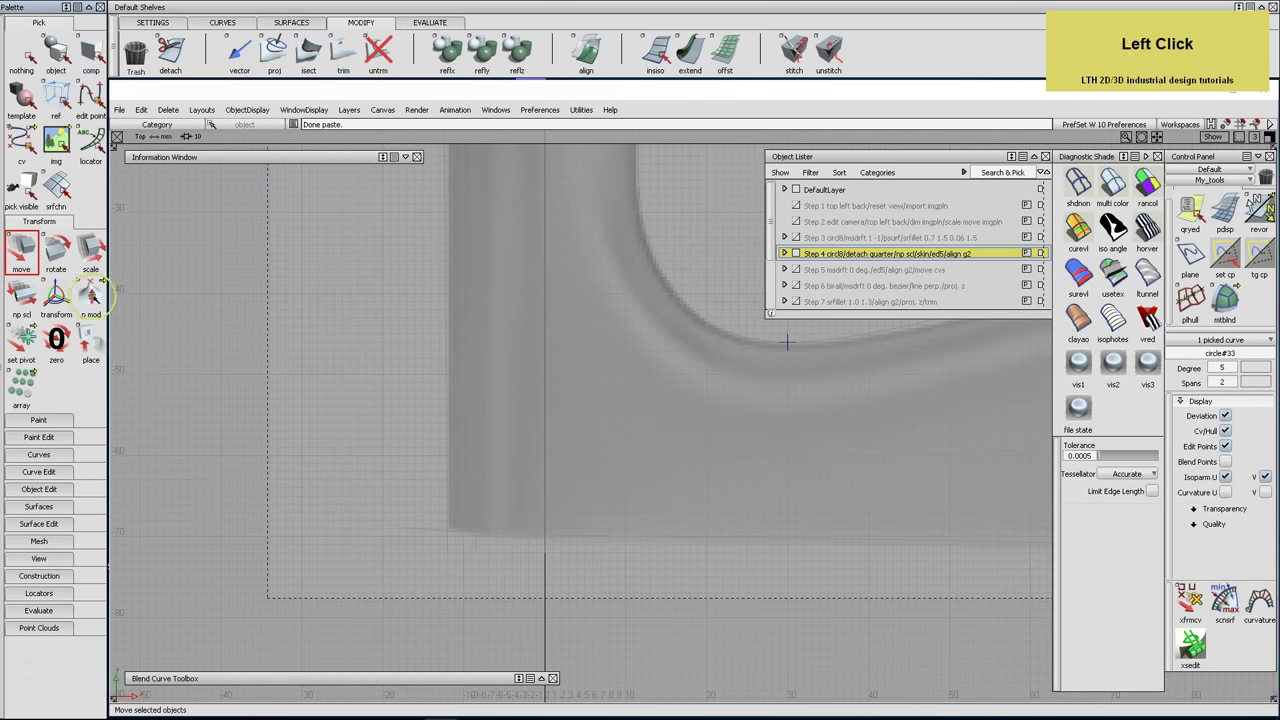
pyautogui.keyDown('alt'); pyautogui.moveTo(431, 487); pyautogui.dragTo(422, 551, button='right'); pyautogui.keyUp('alt')
pyautogui.press('F8')
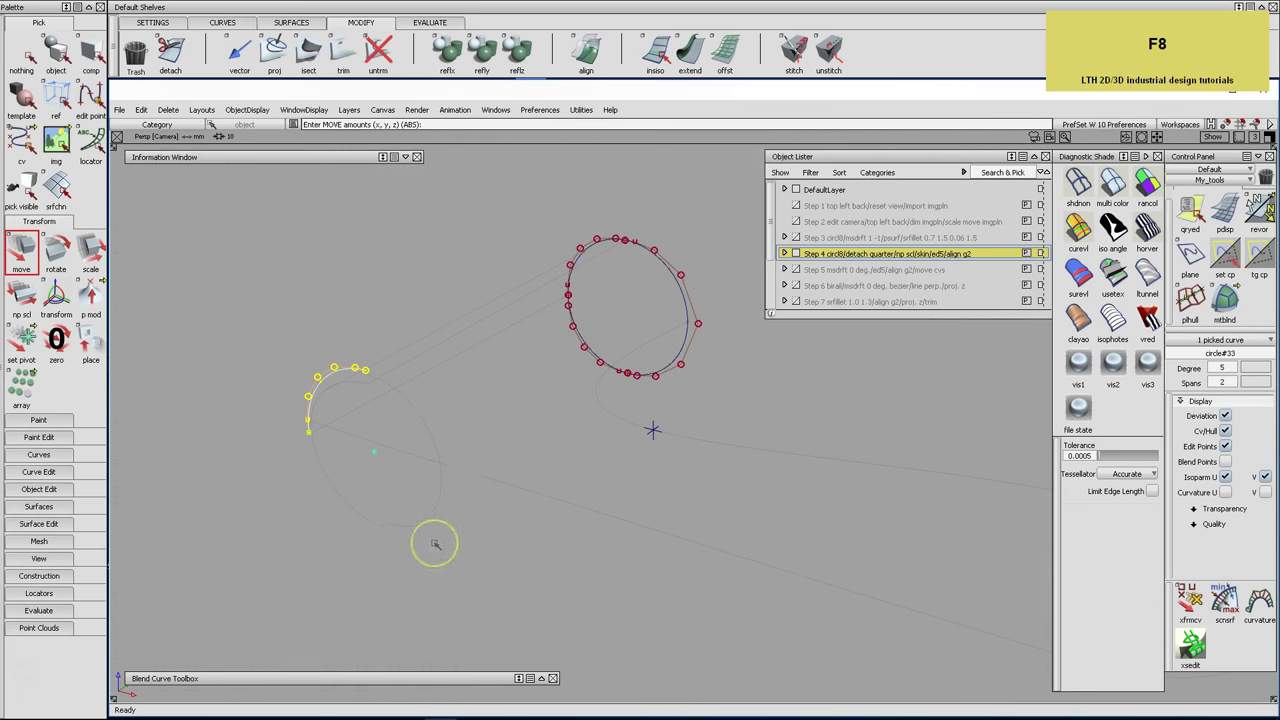
# Scale the copied quarter curve uniformly to 24, and set its Z scale to 21
pyautogui.click(90, 252)
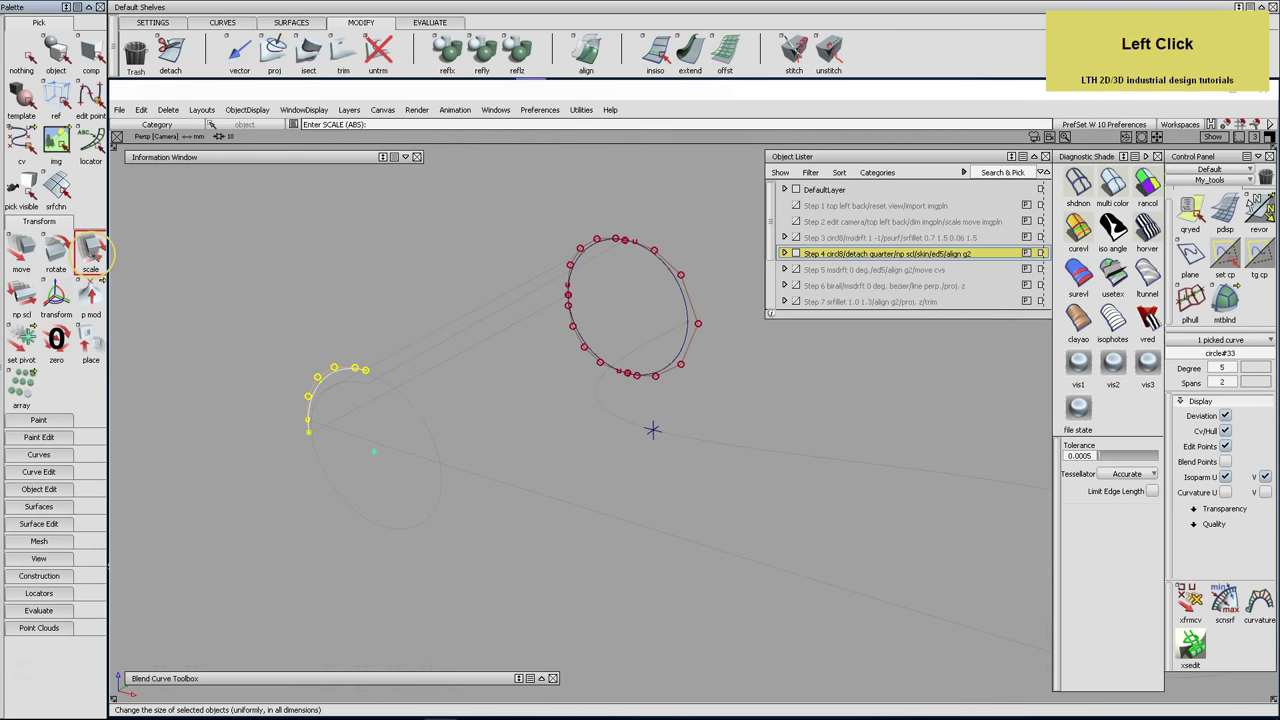
pyautogui.write('24')
pyautogui.press('Return')
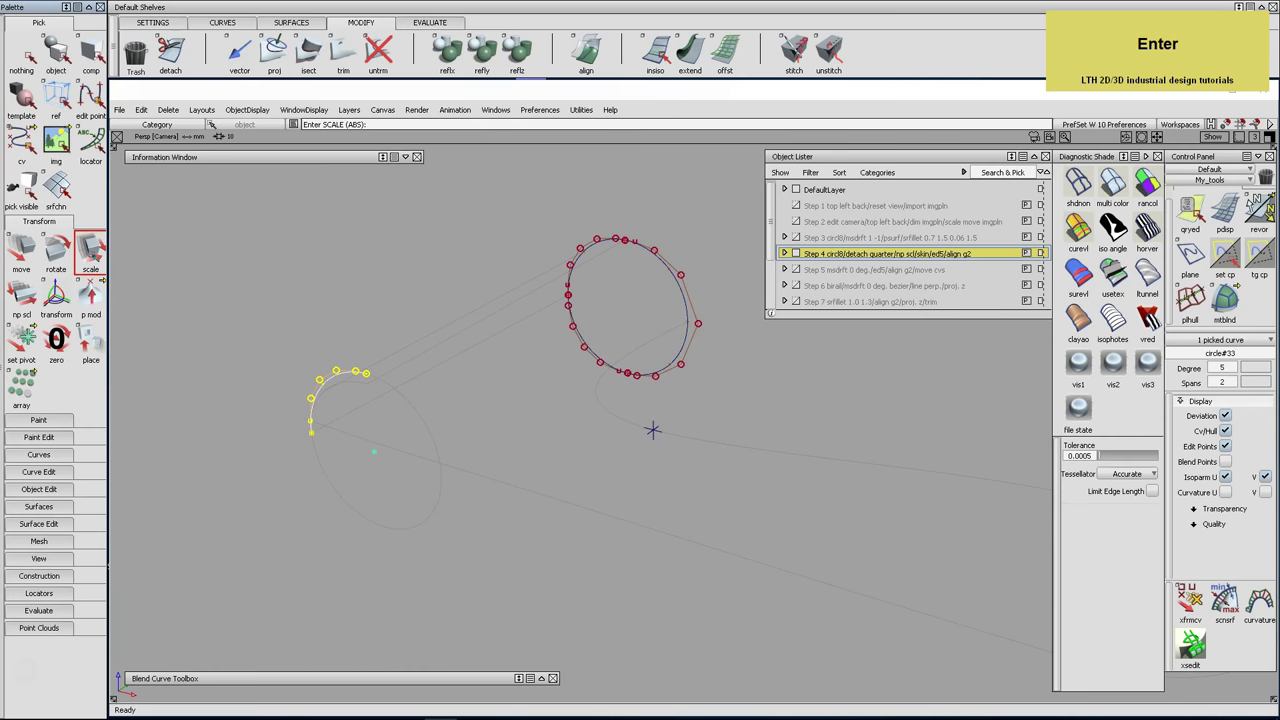
pyautogui.click(260, 159)
pyautogui.click(174, 474)
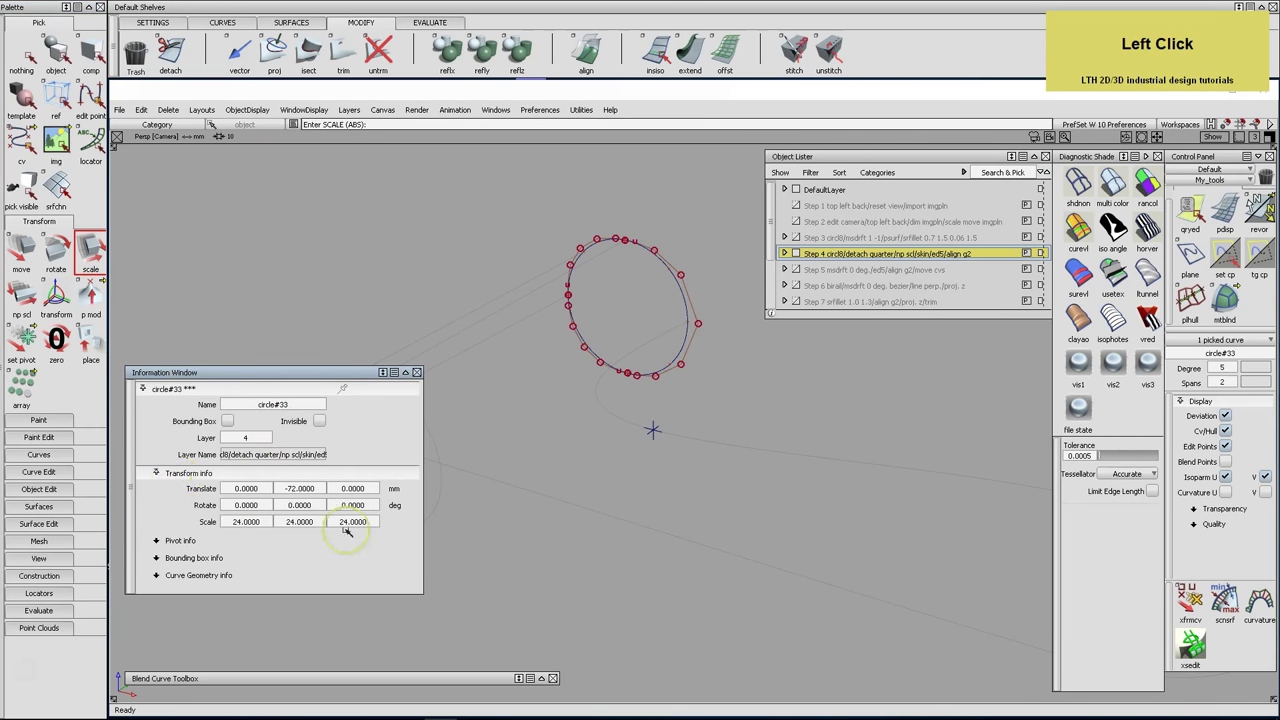
pyautogui.click(345, 526)
pyautogui.moveTo(323, 370); pyautogui.dragTo(325, 157)
# Build a Skin surface between the original upper quarter curve and its scaled copy
pyautogui.keyDown('alt'); pyautogui.keyDown('shift'); pyautogui.moveTo(537, 409); pyautogui.dragTo(596, 428, button='middle'); pyautogui.keyUp('shift'); pyautogui.keyUp('alt')
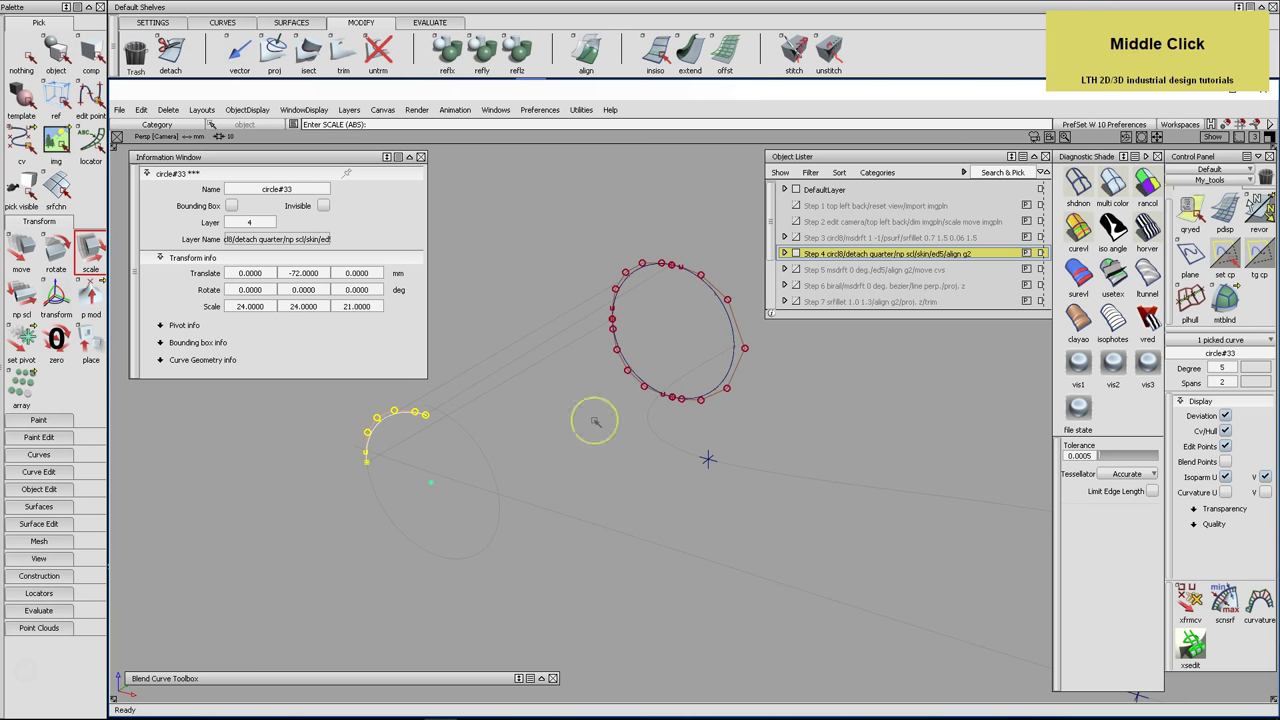
pyautogui.click(291, 22)
pyautogui.click(516, 50)
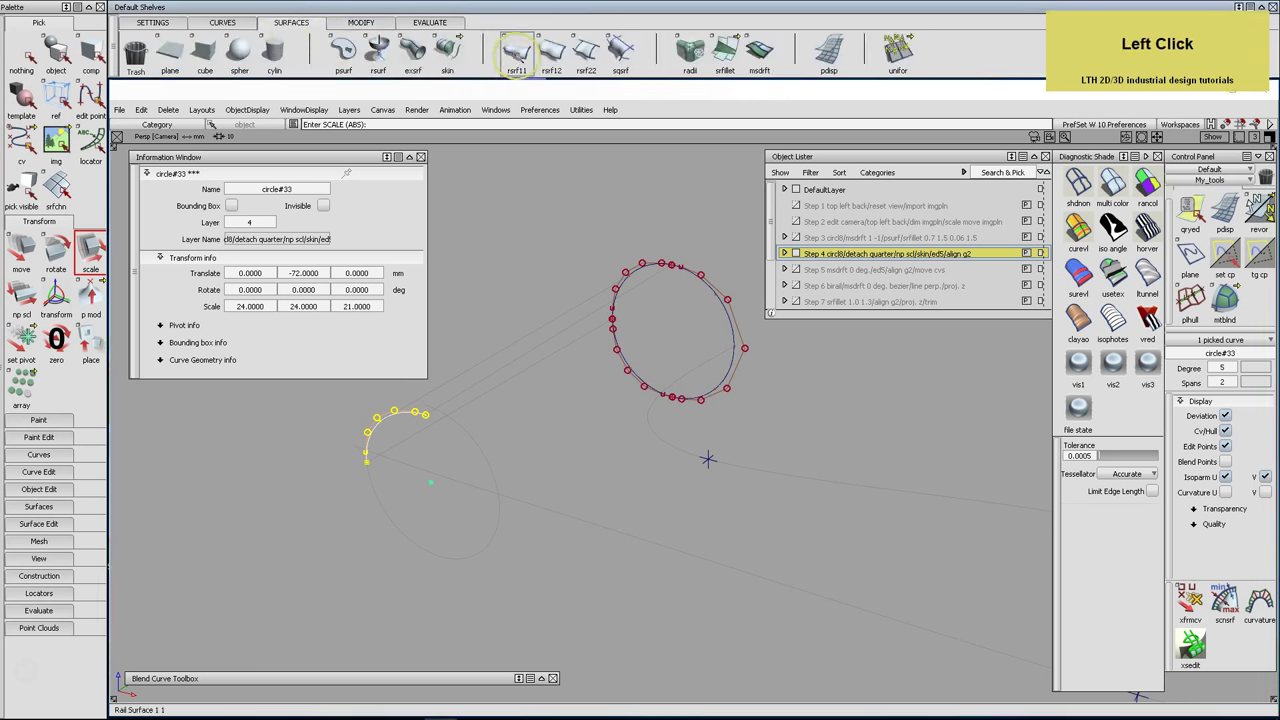
pyautogui.click(447, 50)
pyautogui.click(643, 264)
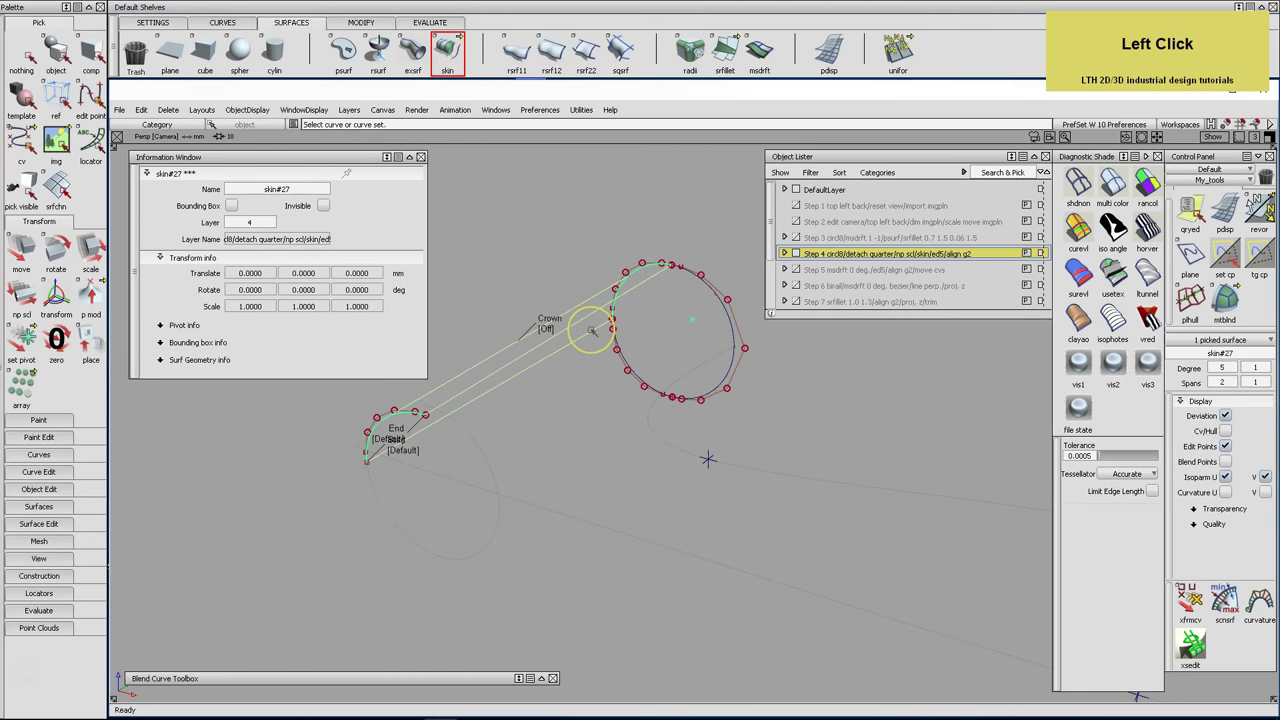
# Examine the skinned neck surface in user-defined texture shading, turn the shading off and collapse the Information Window
pyautogui.click(21, 52)
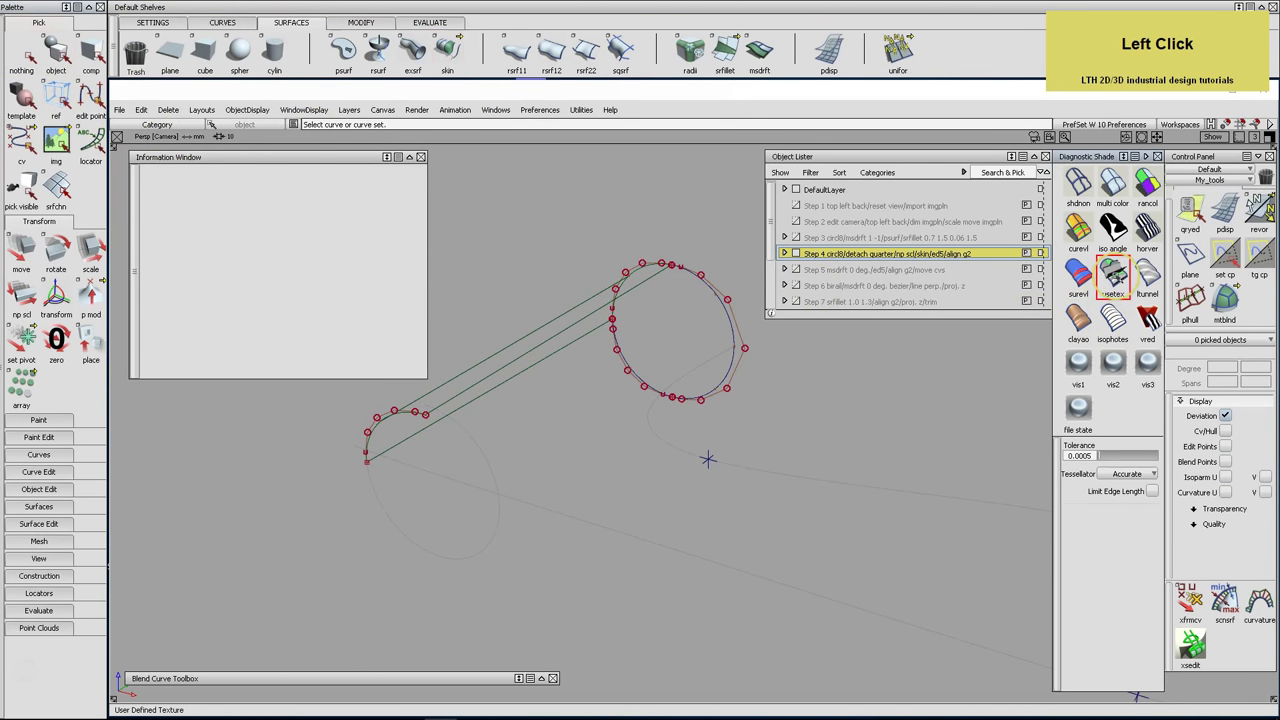
pyautogui.click(1113, 275)
pyautogui.keyDown('alt'); pyautogui.keyDown('shift'); pyautogui.click(563, 331); pyautogui.keyUp('shift'); pyautogui.keyUp('alt')
pyautogui.moveTo(563, 331)
pyautogui.keyDown('alt'); pyautogui.keyDown('shift'); pyautogui.mouseDown()
pyautogui.moveTo(726, 403)
pyautogui.moveTo(857, 368)
pyautogui.moveTo(717, 329)
pyautogui.moveTo(909, 443)
pyautogui.moveTo(731, 406)
pyautogui.moveTo(560, 386)
pyautogui.moveTo(548, 400)
pyautogui.mouseUp(); pyautogui.keyUp('shift'); pyautogui.keyUp('alt')
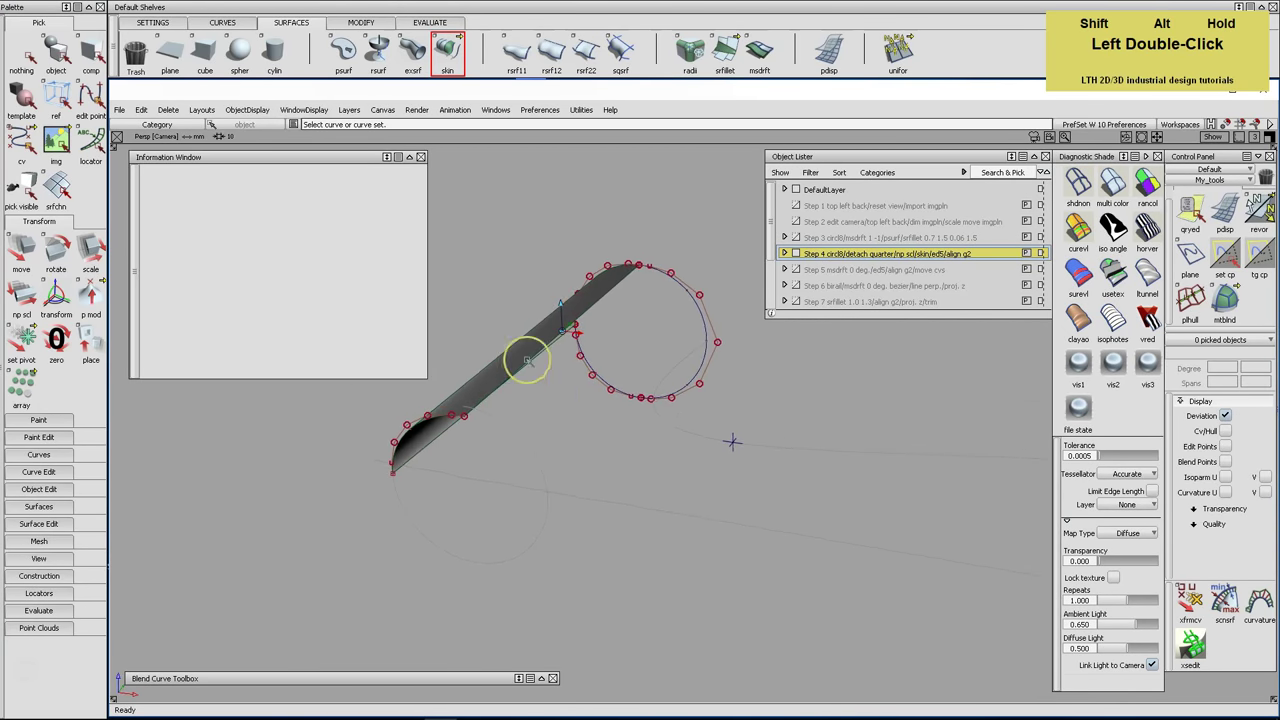
pyautogui.click(362, 160)
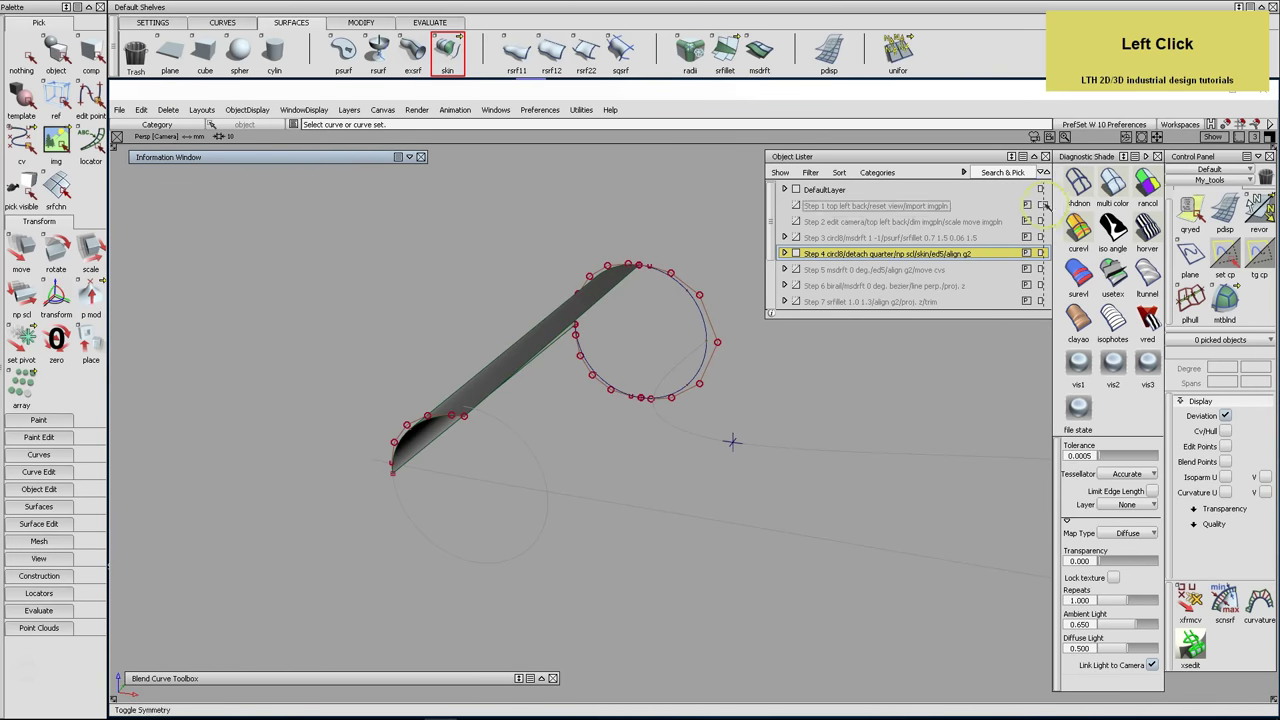
pyautogui.click(1078, 182)
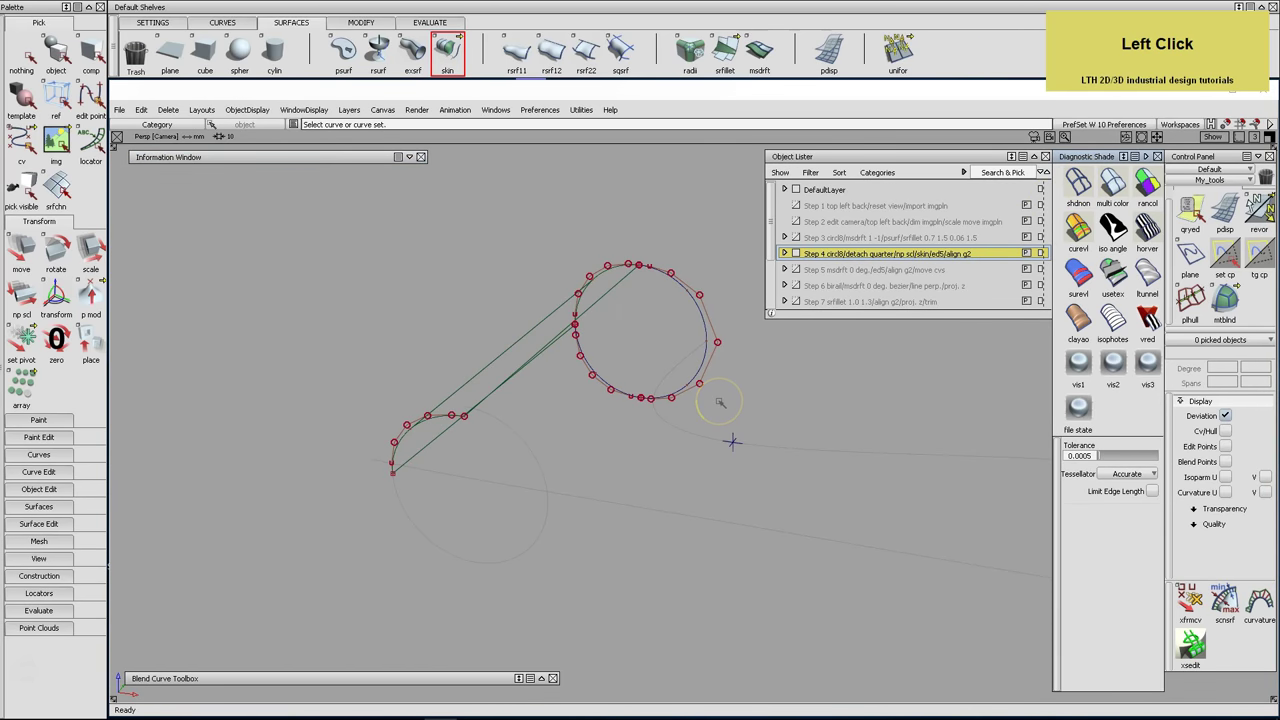
# Draw a degree 5, uniform edit point curve from the neck circle's grip side to the marker at the inner bend in the top view
pyautogui.press('F5')
pyautogui.moveTo(740, 396)
pyautogui.keyDown('alt'); pyautogui.keyDown('shift'); pyautogui.mouseDown(button='right')
pyautogui.moveTo(763, 386)
pyautogui.moveTo(731, 380)
pyautogui.mouseUp(button='right'); pyautogui.keyUp('shift'); pyautogui.keyUp('alt')
pyautogui.keyDown('alt'); pyautogui.keyDown('shift'); pyautogui.moveTo(731, 380); pyautogui.dragTo(577, 506, button='middle'); pyautogui.keyUp('shift'); pyautogui.keyUp('alt')
pyautogui.keyDown('alt'); pyautogui.keyDown('shift'); pyautogui.moveTo(577, 506); pyautogui.dragTo(580, 489, button='right'); pyautogui.keyUp('shift'); pyautogui.keyUp('alt')
pyautogui.keyDown('alt'); pyautogui.keyDown('shift'); pyautogui.moveTo(580, 489); pyautogui.dragTo(545, 463, button='middle'); pyautogui.keyUp('shift'); pyautogui.keyUp('alt')
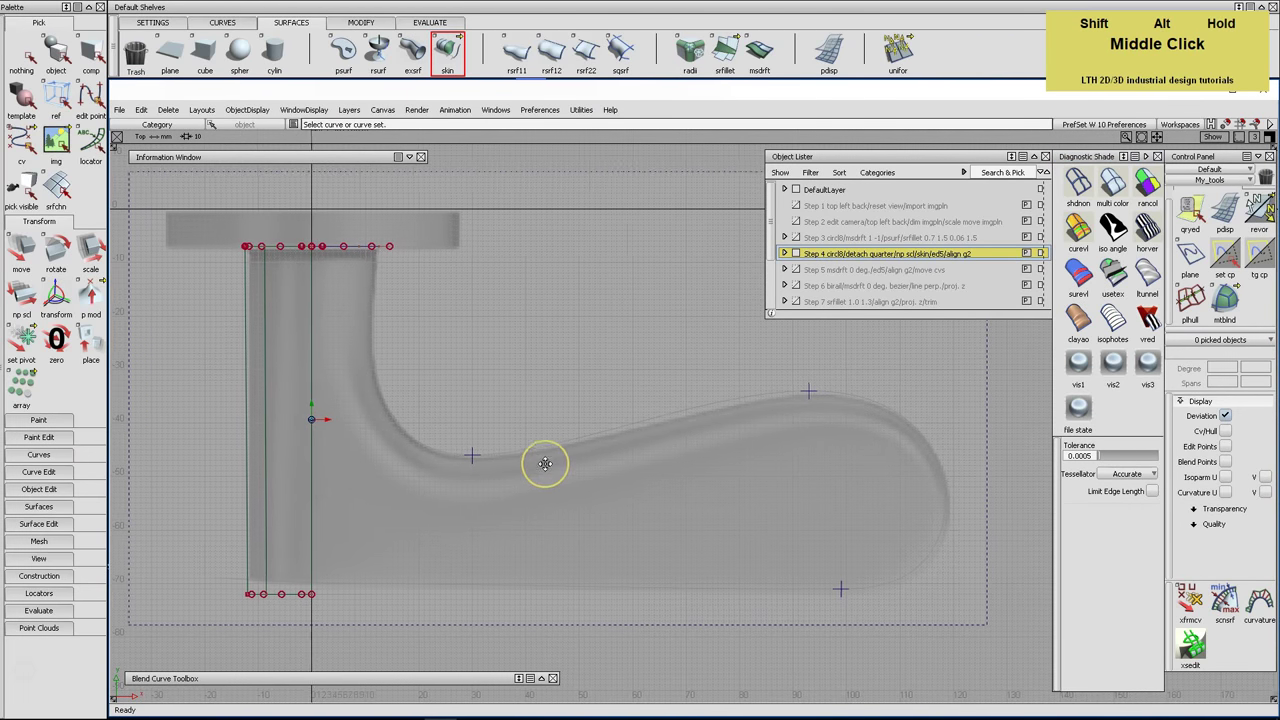
pyautogui.click(222, 22)
pyautogui.doubleClick(206, 52)
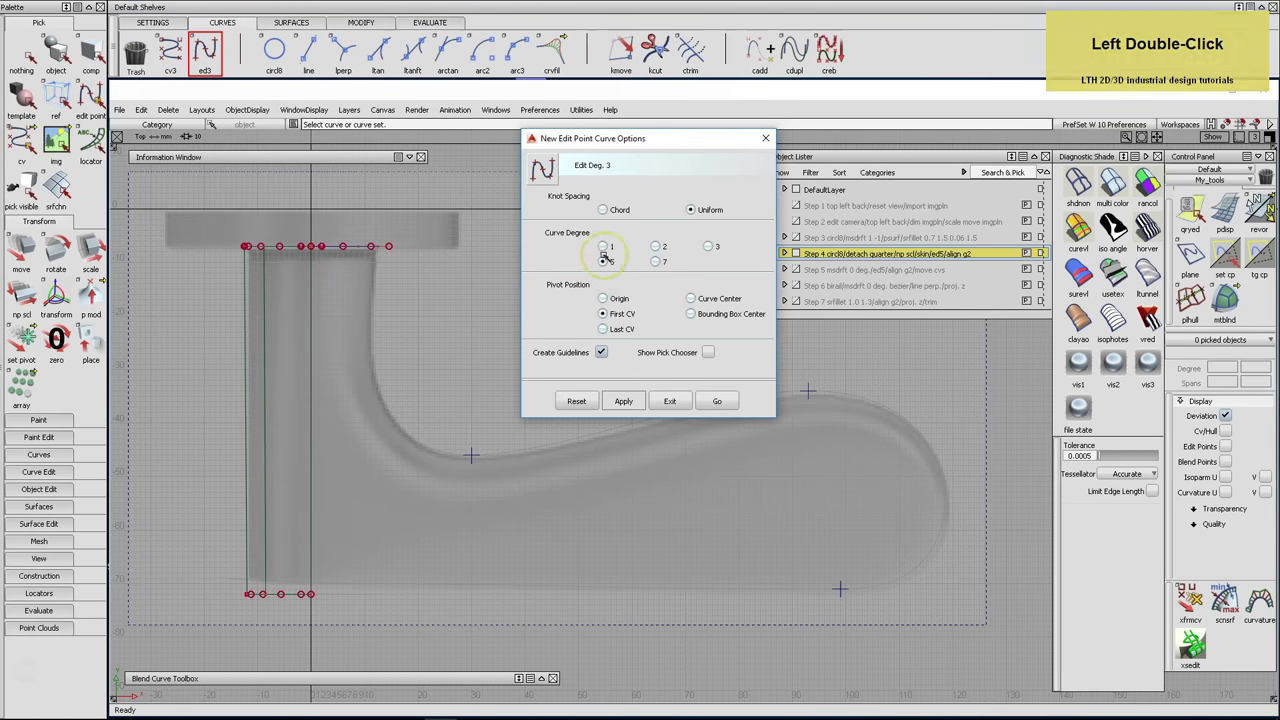
pyautogui.click(717, 401)
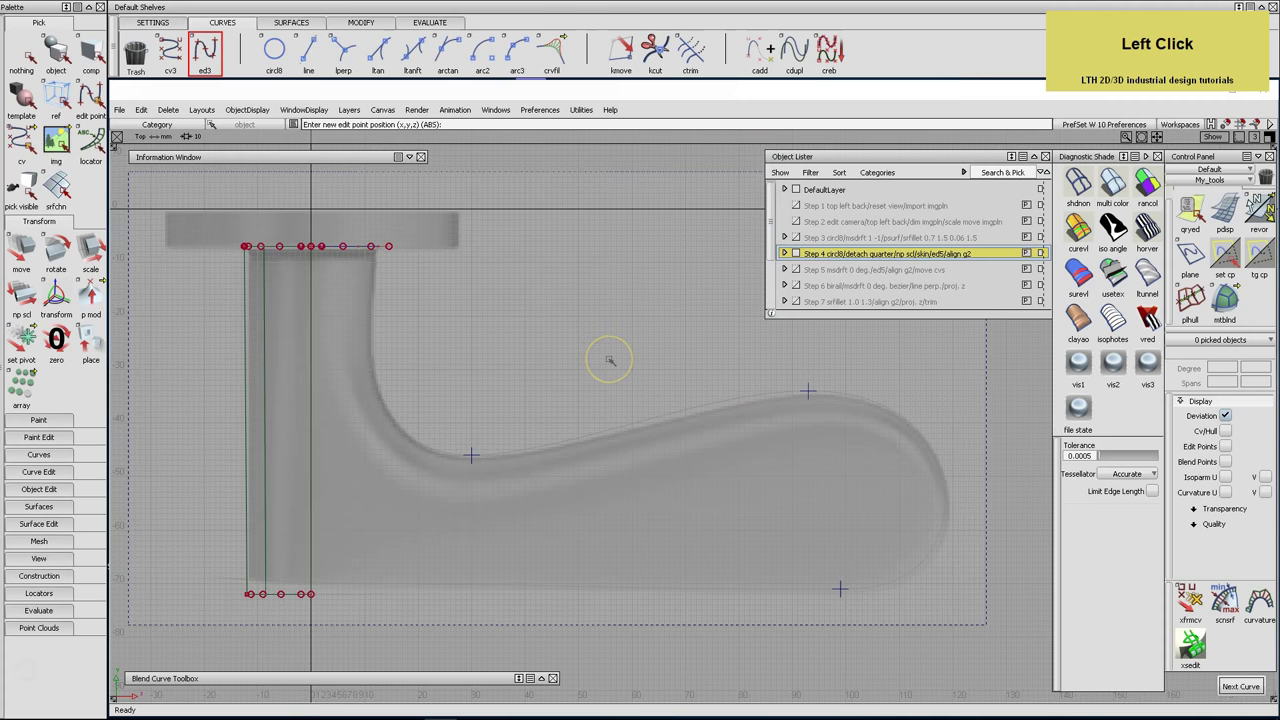
pyautogui.press('F8')
pyautogui.keyDown('ctrl'); pyautogui.click(676, 336); pyautogui.keyUp('ctrl')
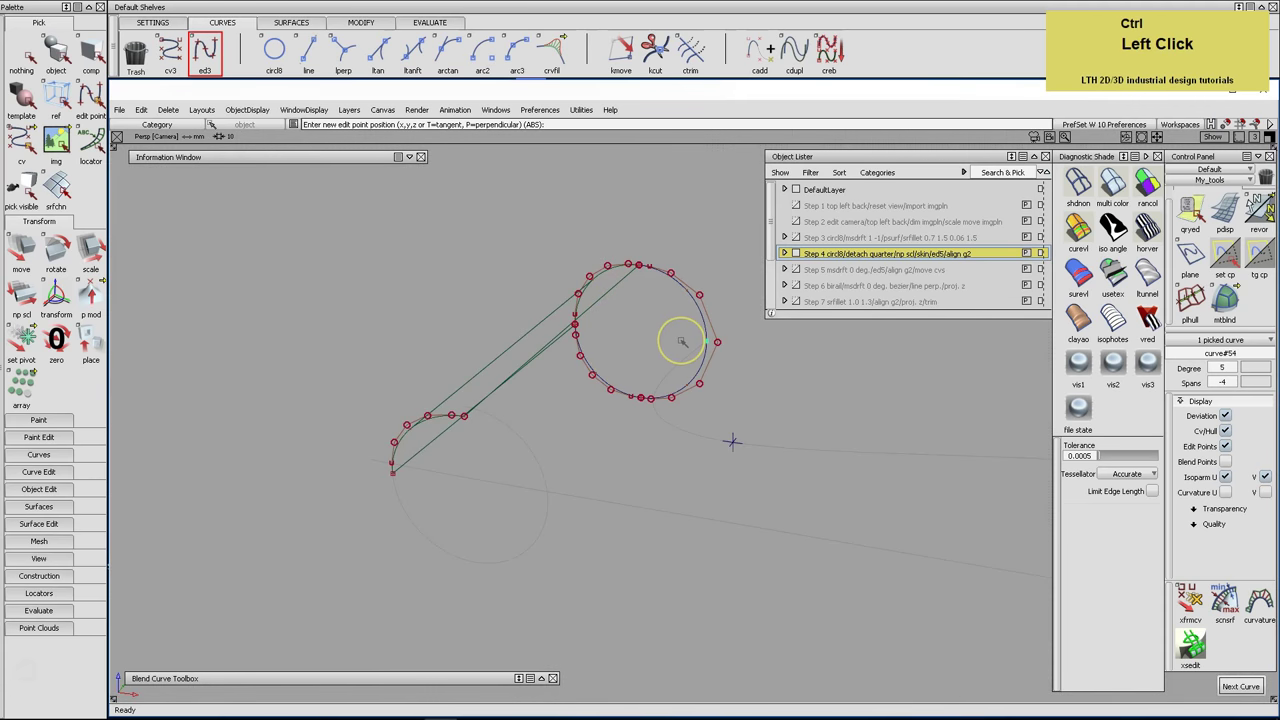
pyautogui.press('F5')
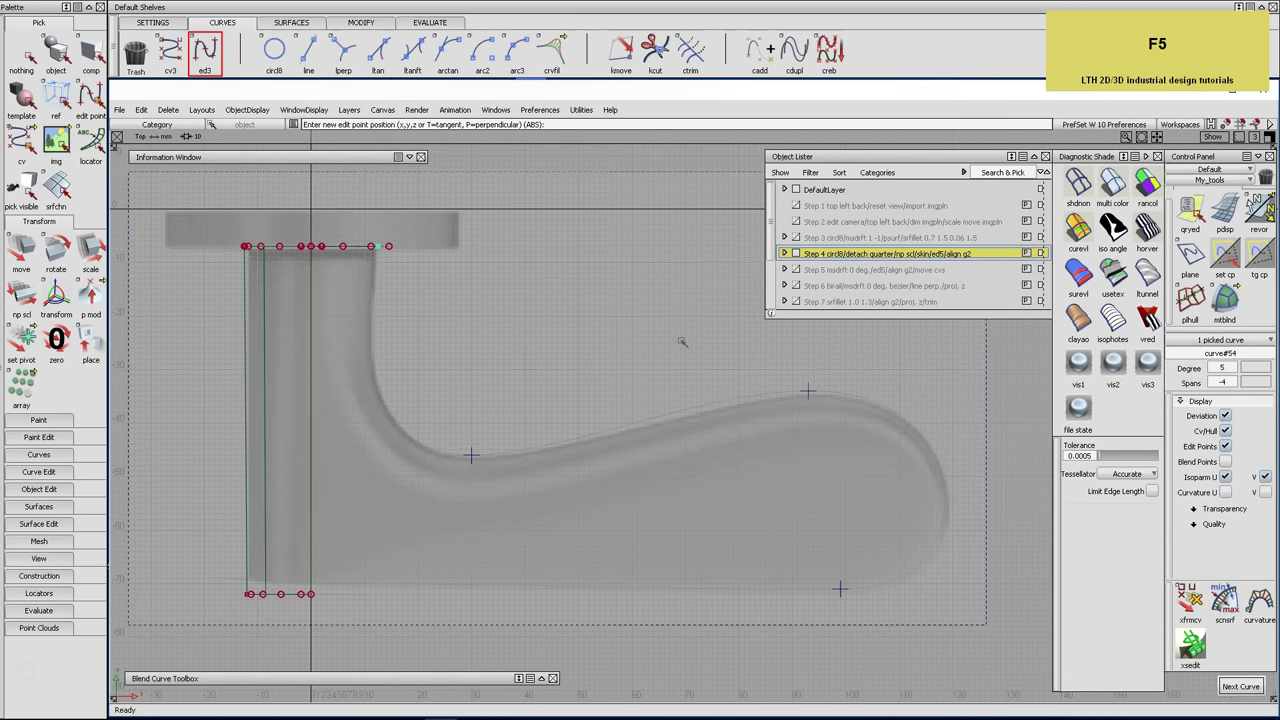
pyautogui.keyDown('ctrl'); pyautogui.click(470, 456); pyautogui.keyUp('ctrl')
pyautogui.press('space')
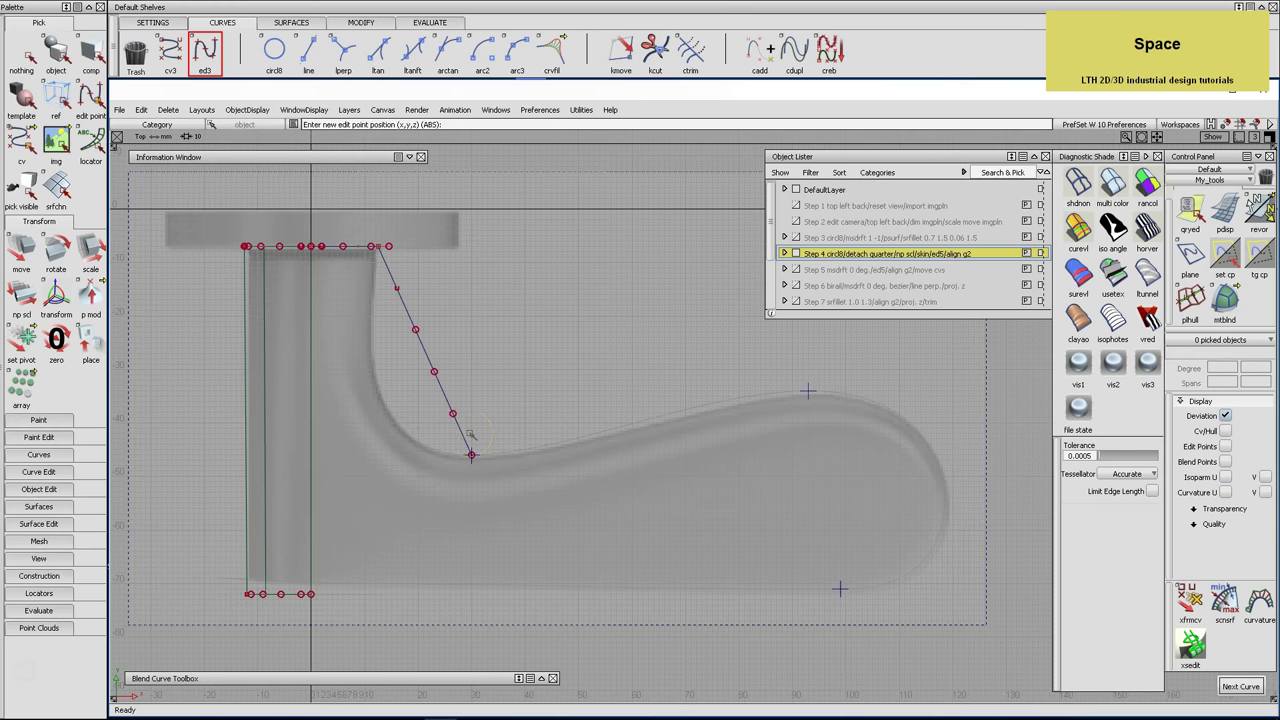
# Draw two more edit point curves, from the inner bend marker to the upper grip marker and on to the lower end marker
pyautogui.keyDown('ctrl'); pyautogui.click(544, 440); pyautogui.keyUp('ctrl')
pyautogui.doubleClick(770, 390)
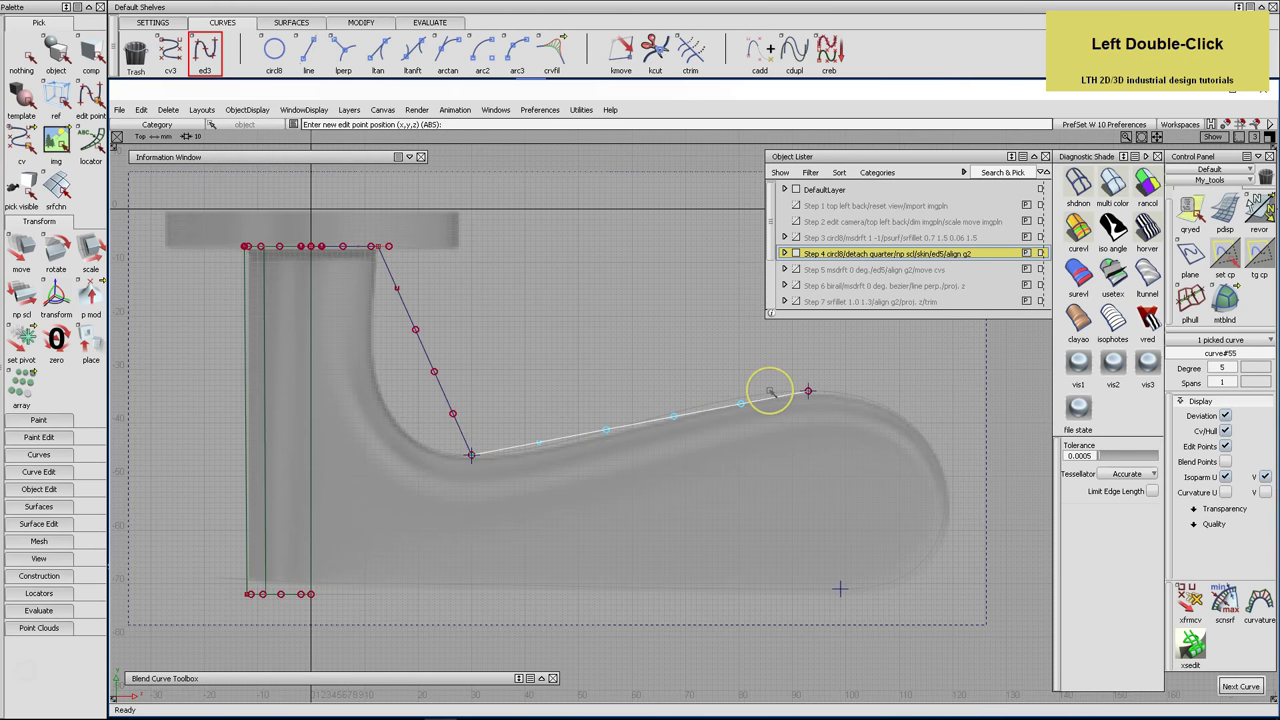
pyautogui.press('space')
pyautogui.keyDown('ctrl'); pyautogui.click(808, 373); pyautogui.keyUp('ctrl')
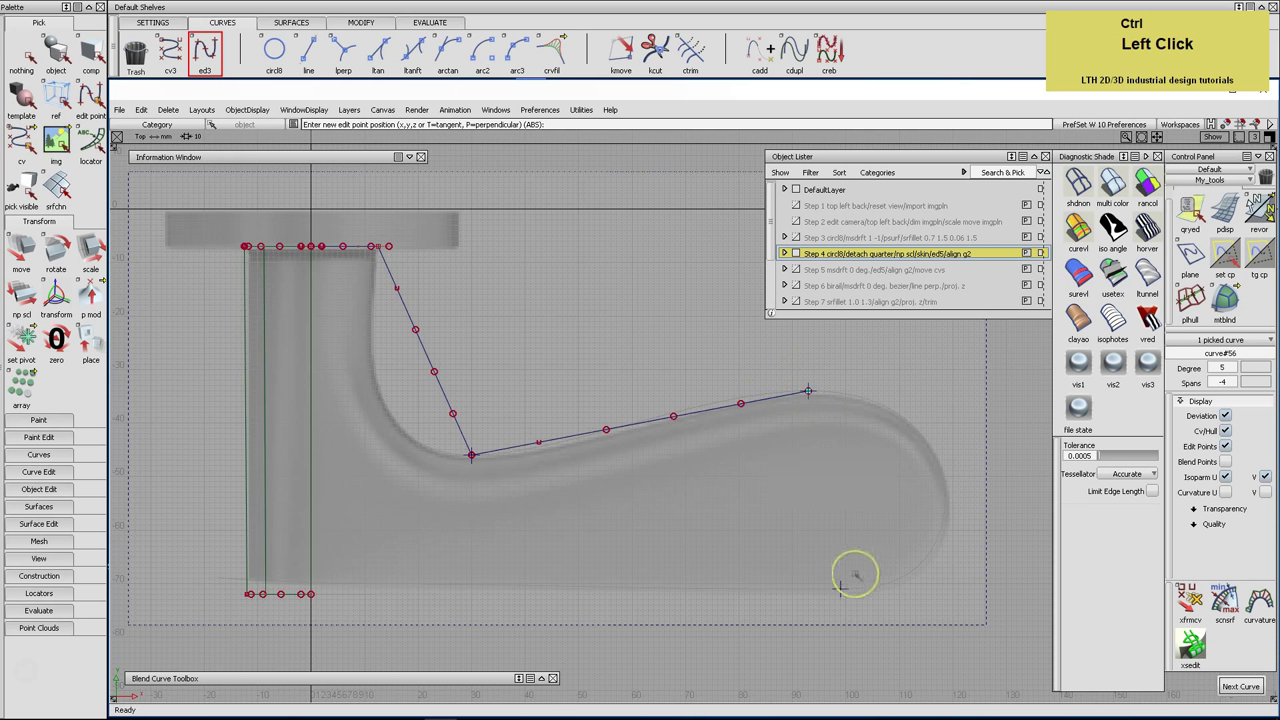
pyautogui.keyDown('ctrl'); pyautogui.doubleClick(860, 592); pyautogui.keyUp('ctrl')
pyautogui.press('space')
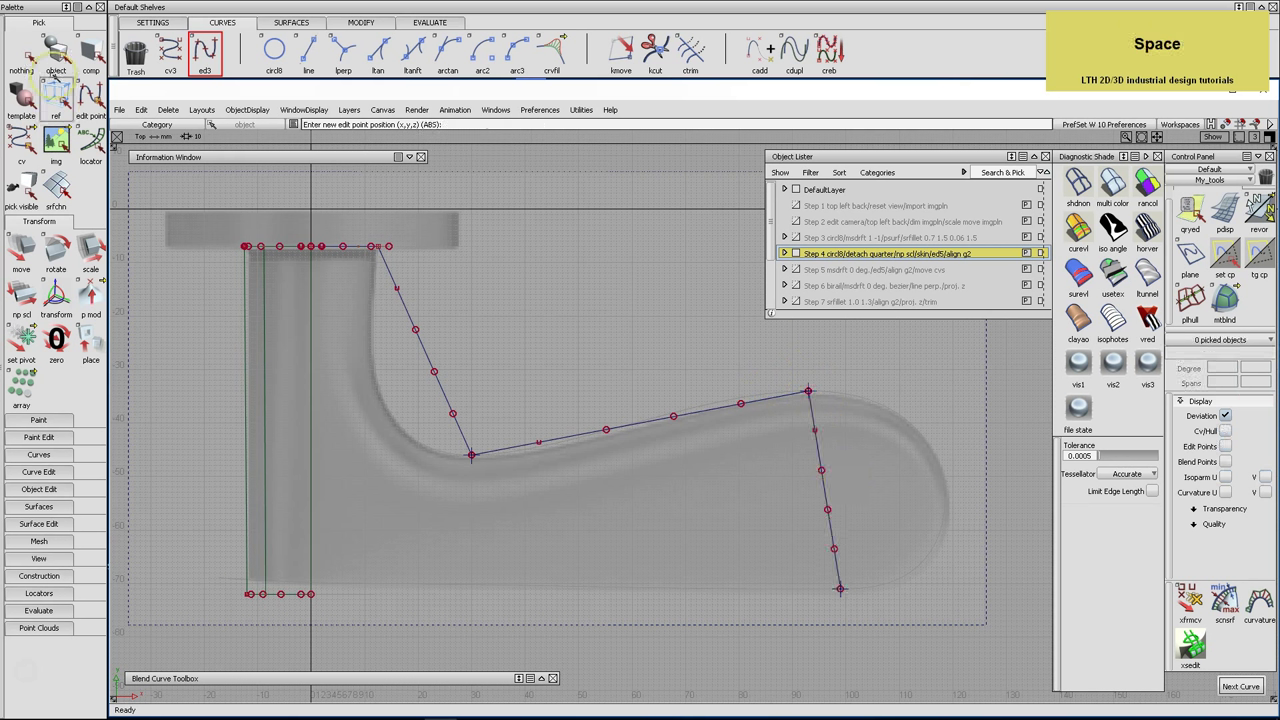
# Set the spans of the curve at the grip's outer end to 3 and accept the change
pyautogui.click(56, 55)
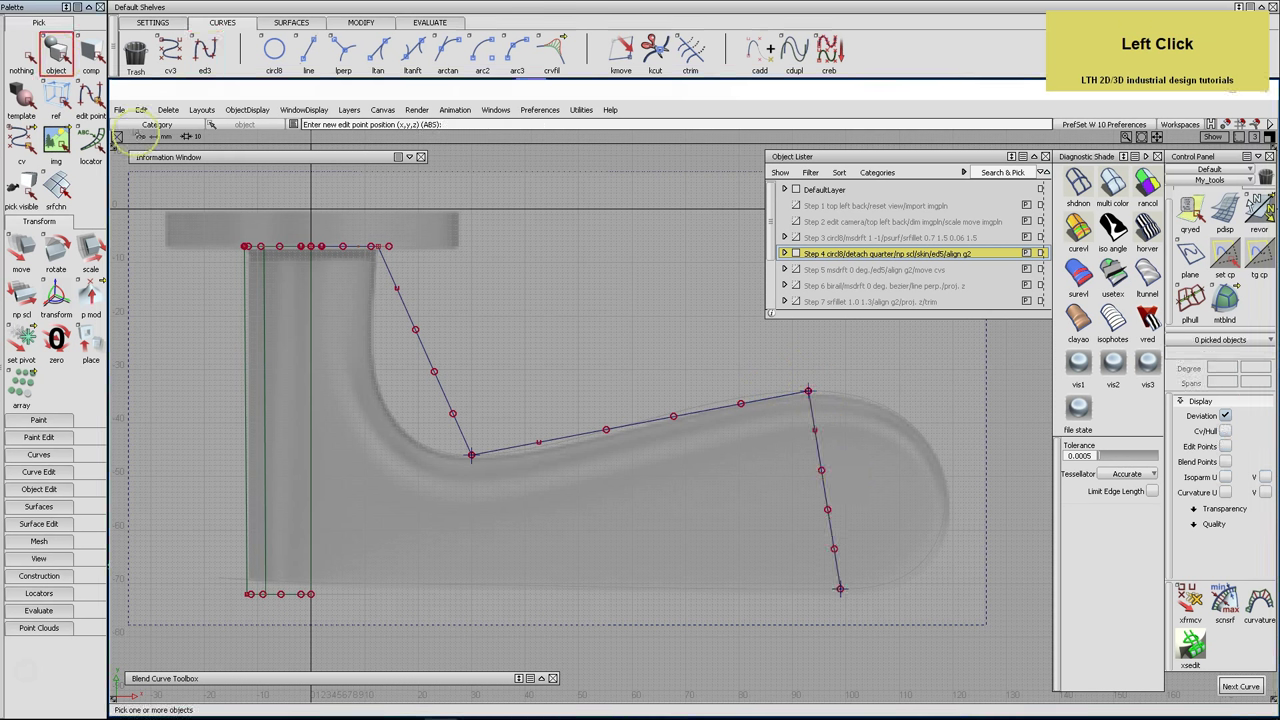
pyautogui.click(822, 488)
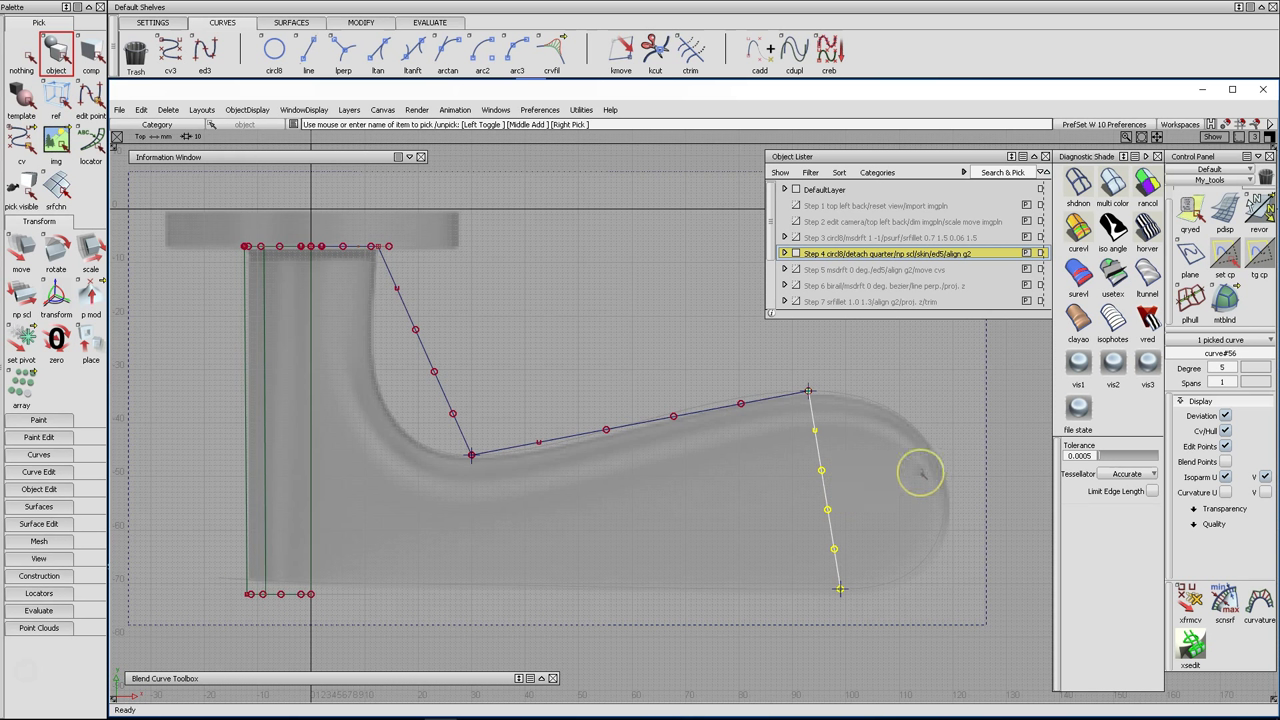
pyautogui.moveTo(1229, 381); pyautogui.dragTo(1231, 460)
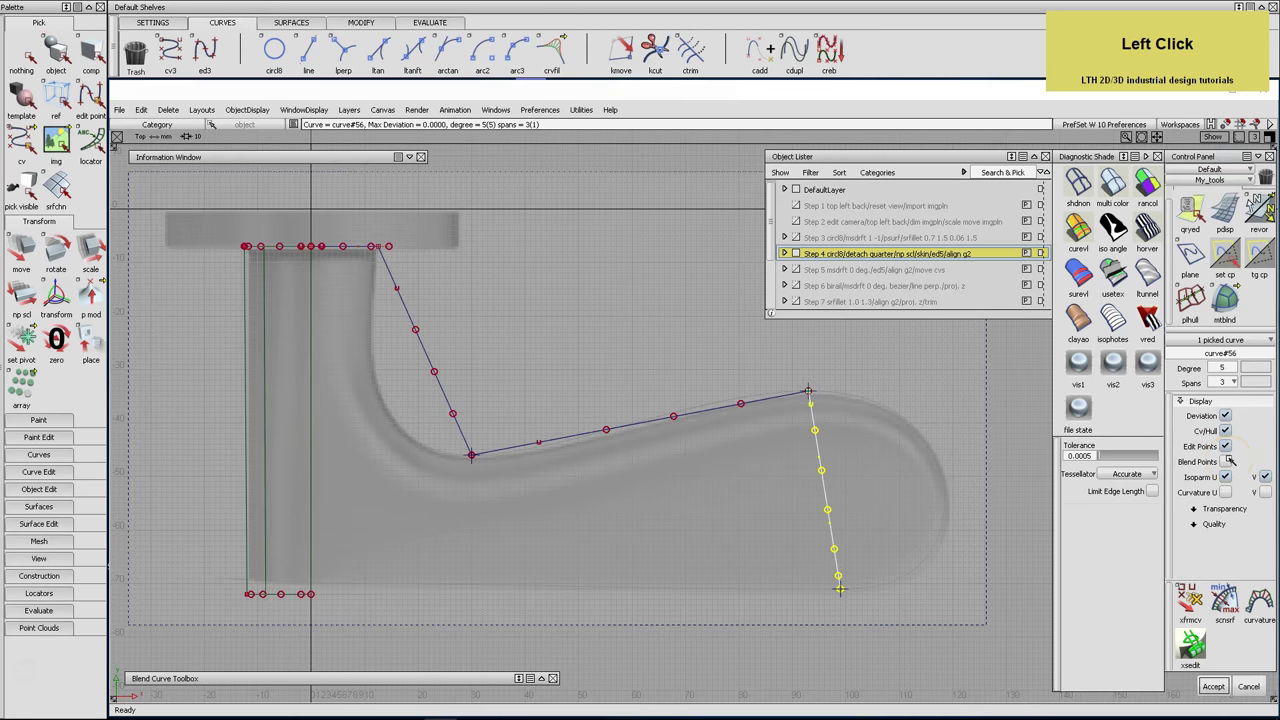
pyautogui.press('space')
pyautogui.moveTo(876, 457); pyautogui.dragTo(798, 478)
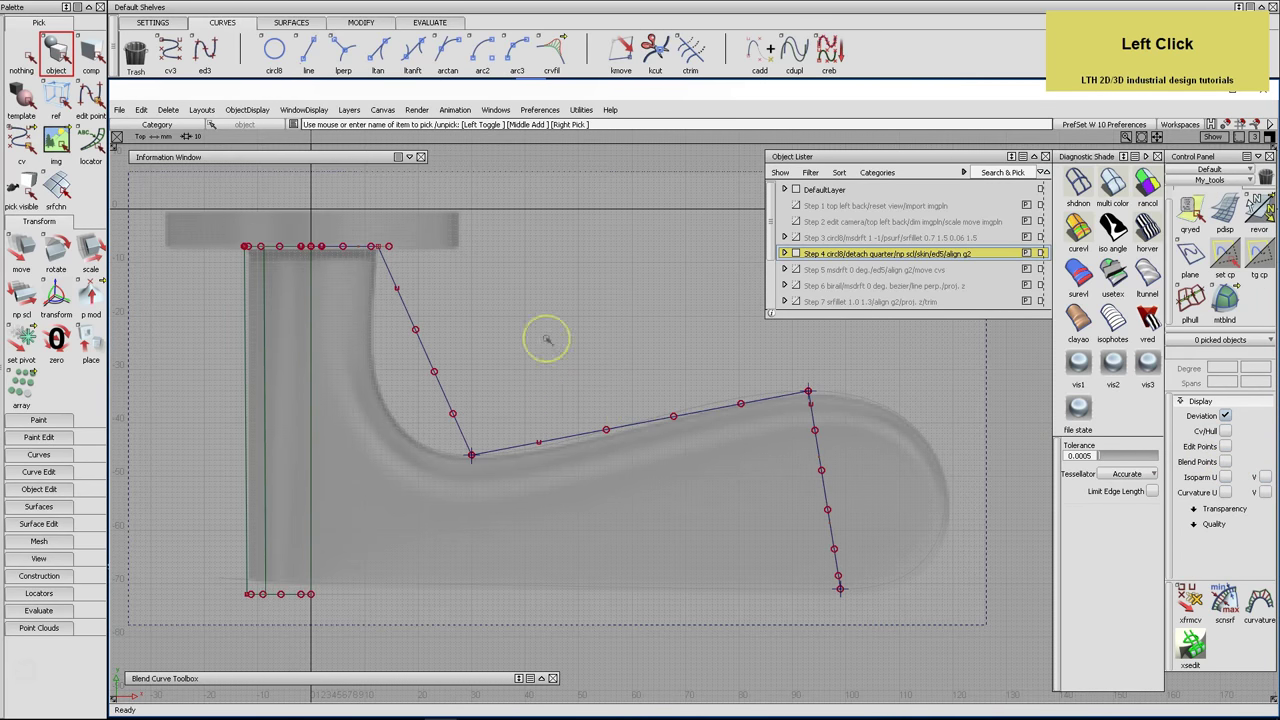
# Draw an edit point curve from the lower end marker along the grip's lower edge to just beyond the neck
pyautogui.click(205, 50)
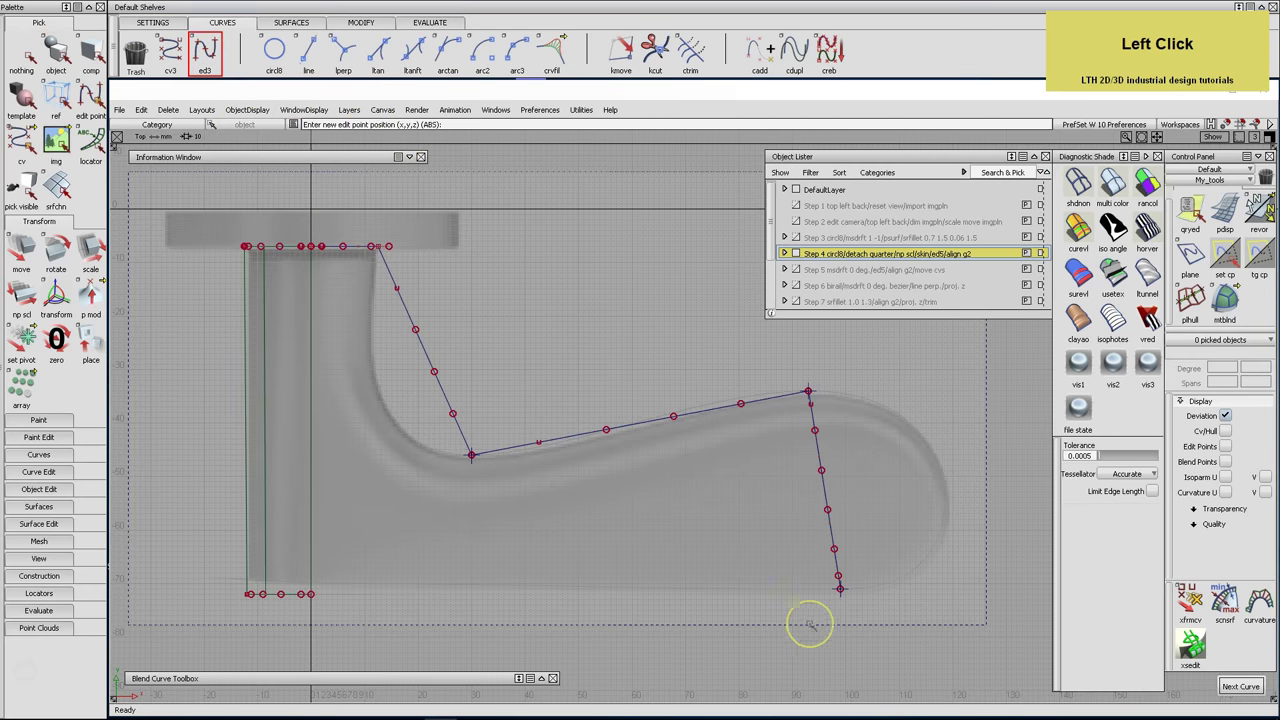
pyautogui.keyDown('ctrl'); pyautogui.click(845, 608); pyautogui.keyUp('ctrl')
pyautogui.keyDown('alt'); pyautogui.keyDown('shift'); pyautogui.moveTo(686, 594); pyautogui.dragTo(536, 530, button='middle'); pyautogui.keyUp('shift'); pyautogui.keyUp('alt')
pyautogui.keyDown('alt'); pyautogui.keyDown('shift'); pyautogui.click(509, 514); pyautogui.keyUp('shift'); pyautogui.keyUp('alt')
pyautogui.keyDown('alt'); pyautogui.keyDown('shift'); pyautogui.moveTo(471, 580); pyautogui.dragTo(620, 510, button='right'); pyautogui.keyUp('shift'); pyautogui.keyUp('alt')
pyautogui.keyDown('alt'); pyautogui.click(377, 462); pyautogui.keyUp('alt')
pyautogui.keyDown('alt'); pyautogui.keyDown('shift'); pyautogui.moveTo(767, 495); pyautogui.dragTo(646, 514, button='right'); pyautogui.keyUp('shift'); pyautogui.keyUp('alt')
pyautogui.keyDown('alt'); pyautogui.keyDown('shift'); pyautogui.moveTo(646, 514); pyautogui.dragTo(568, 530, button='middle'); pyautogui.keyUp('shift'); pyautogui.keyUp('alt')
# Set the spans of the grip's lower edge curve to 2 and deselect it
pyautogui.click(24, 56)
pyautogui.click(56, 55)
pyautogui.click(640, 551)
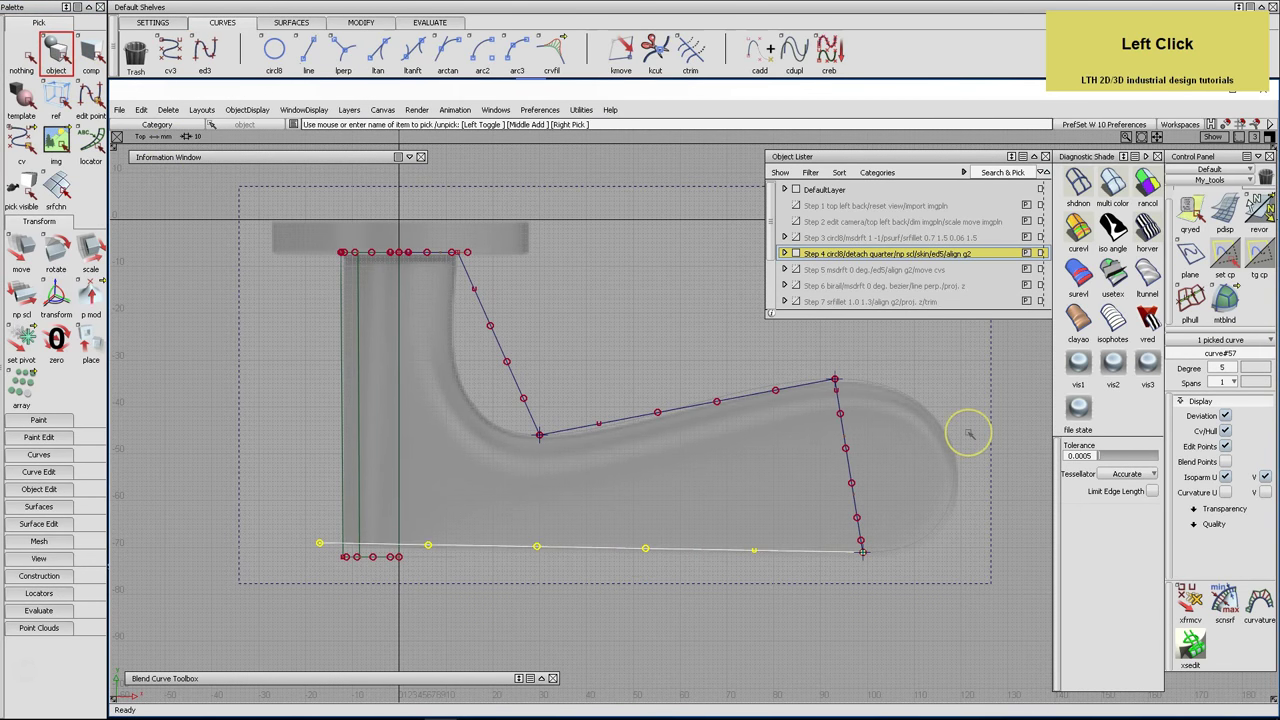
pyautogui.moveTo(1236, 383); pyautogui.dragTo(1228, 445)
pyautogui.press('space')
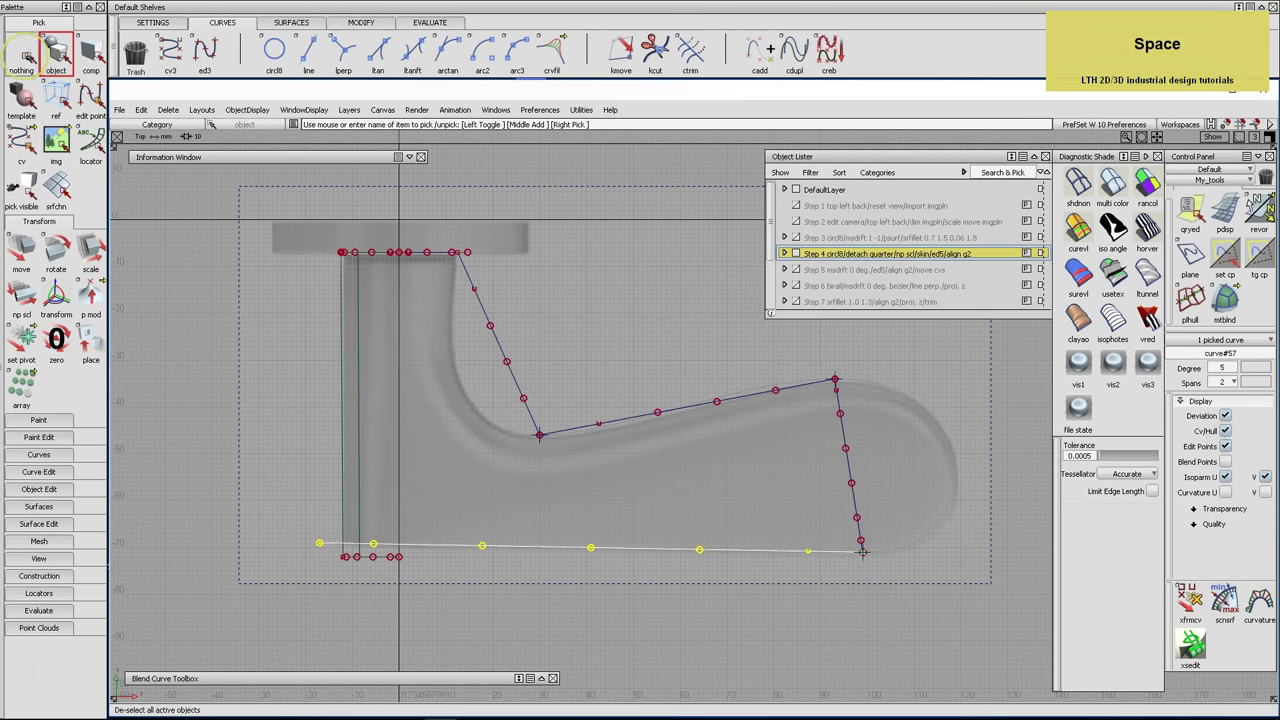
pyautogui.click(547, 163)
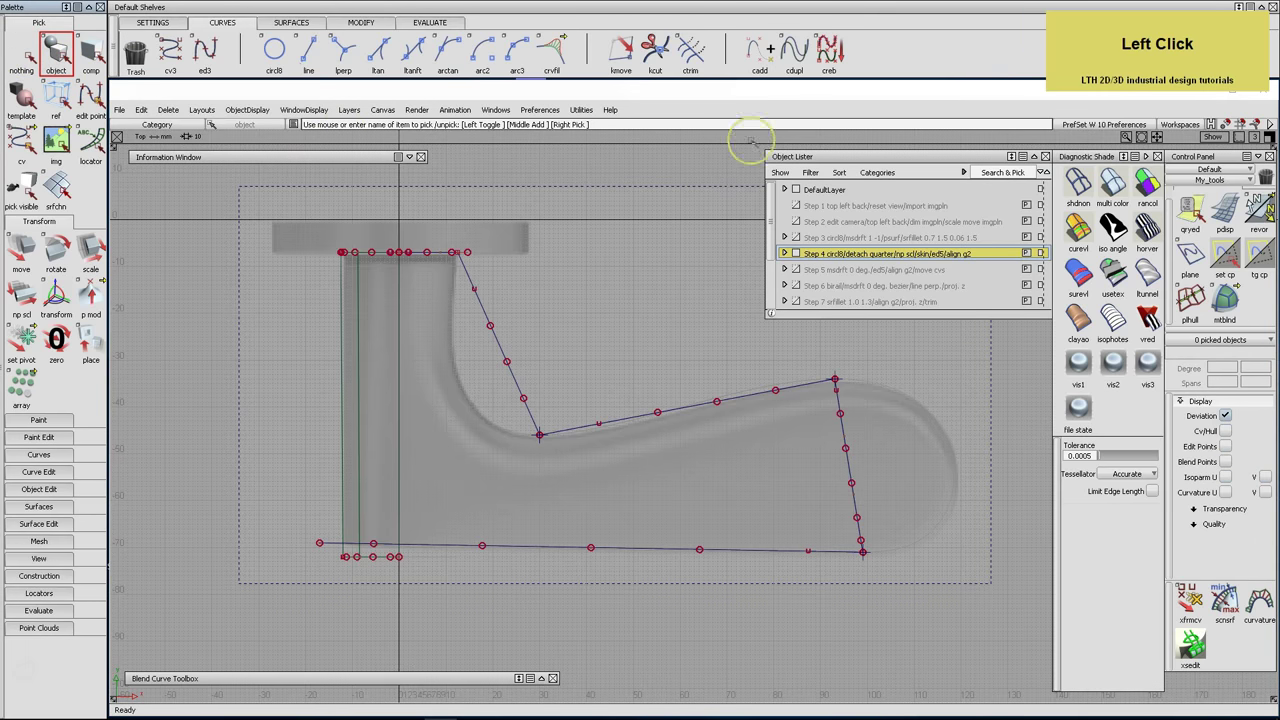
# Move the inner bend curve's control points onto the reference contour, and align the upper grip curve's first control point horizontally with the bend
pyautogui.click(856, 156)
pyautogui.click(22, 142)
pyautogui.click(523, 398)
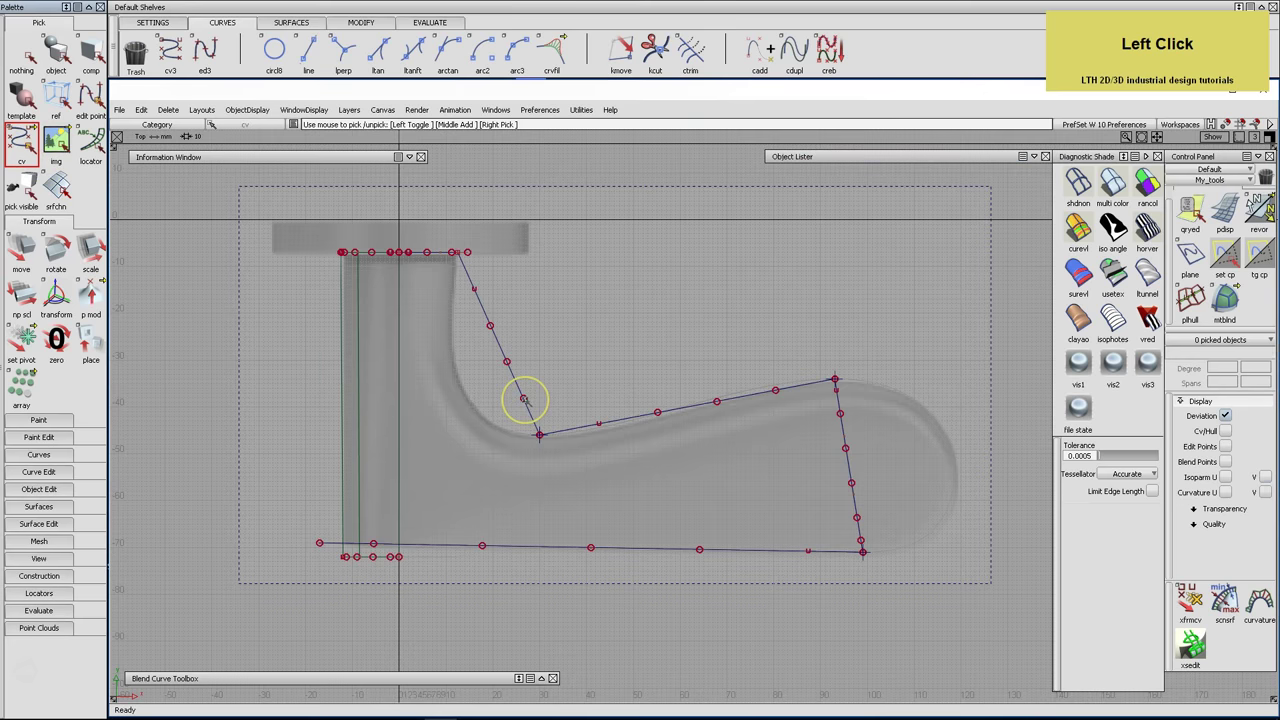
pyautogui.click(21, 250)
pyautogui.keyDown('ctrl'); pyautogui.click(541, 458); pyautogui.keyUp('ctrl')
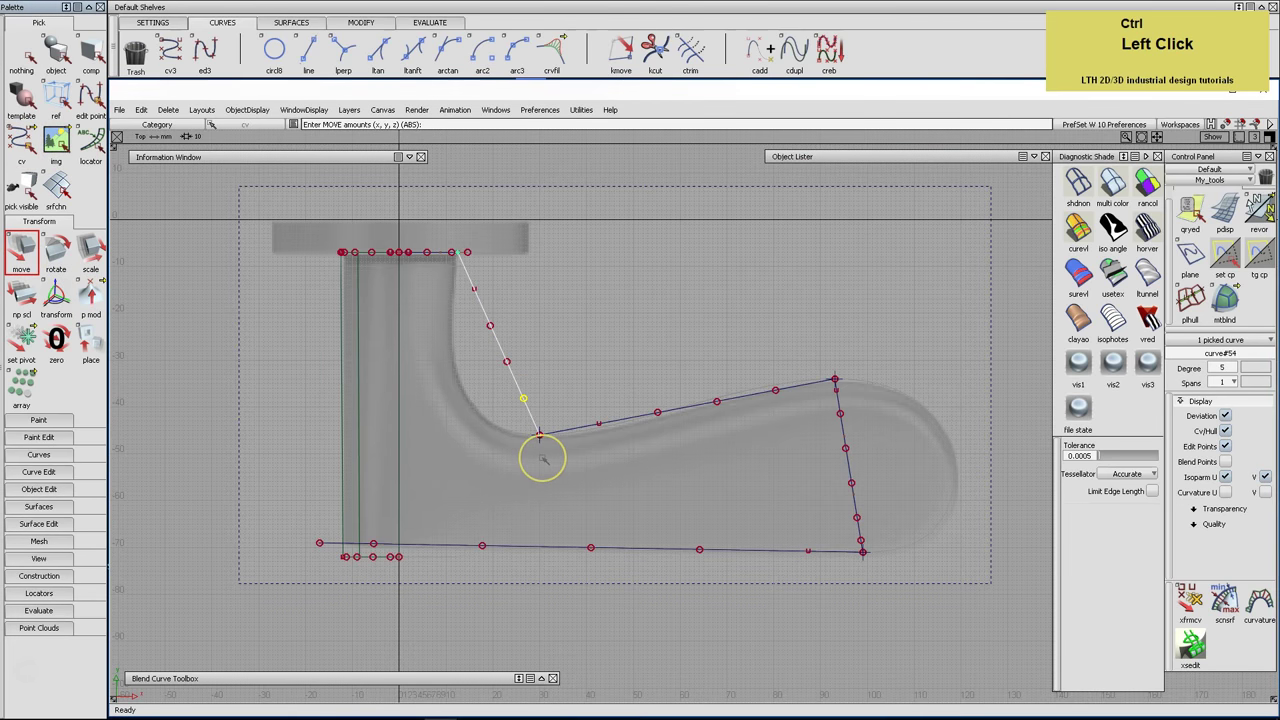
pyautogui.moveTo(542, 458); pyautogui.dragTo(484, 462, button='middle')
pyautogui.moveTo(504, 364); pyautogui.dragTo(441, 389)
pyautogui.moveTo(490, 325); pyautogui.dragTo(434, 334)
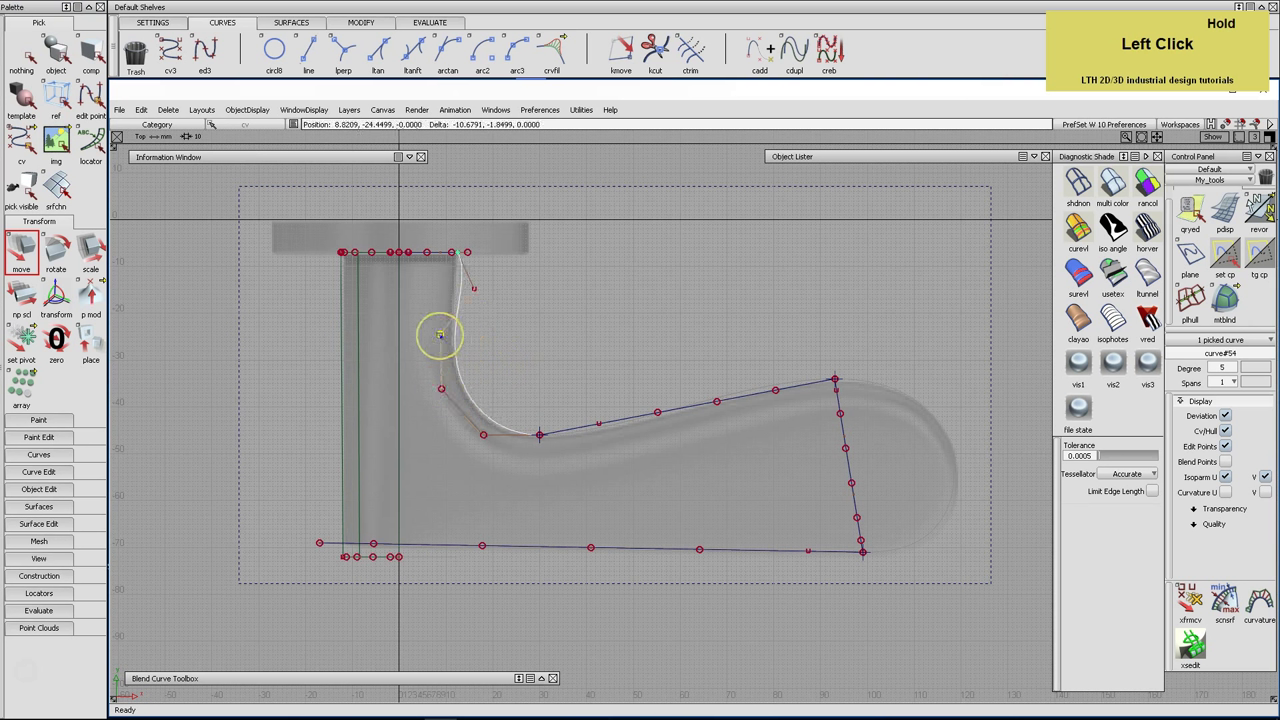
pyautogui.moveTo(477, 286); pyautogui.dragTo(444, 399)
pyautogui.click(597, 425)
pyautogui.moveTo(569, 449); pyautogui.dragTo(615, 452, button='middle')
# Move the control points of the grip's end curve outward so it follows the rounded outline in the reference image
pyautogui.click(836, 381)
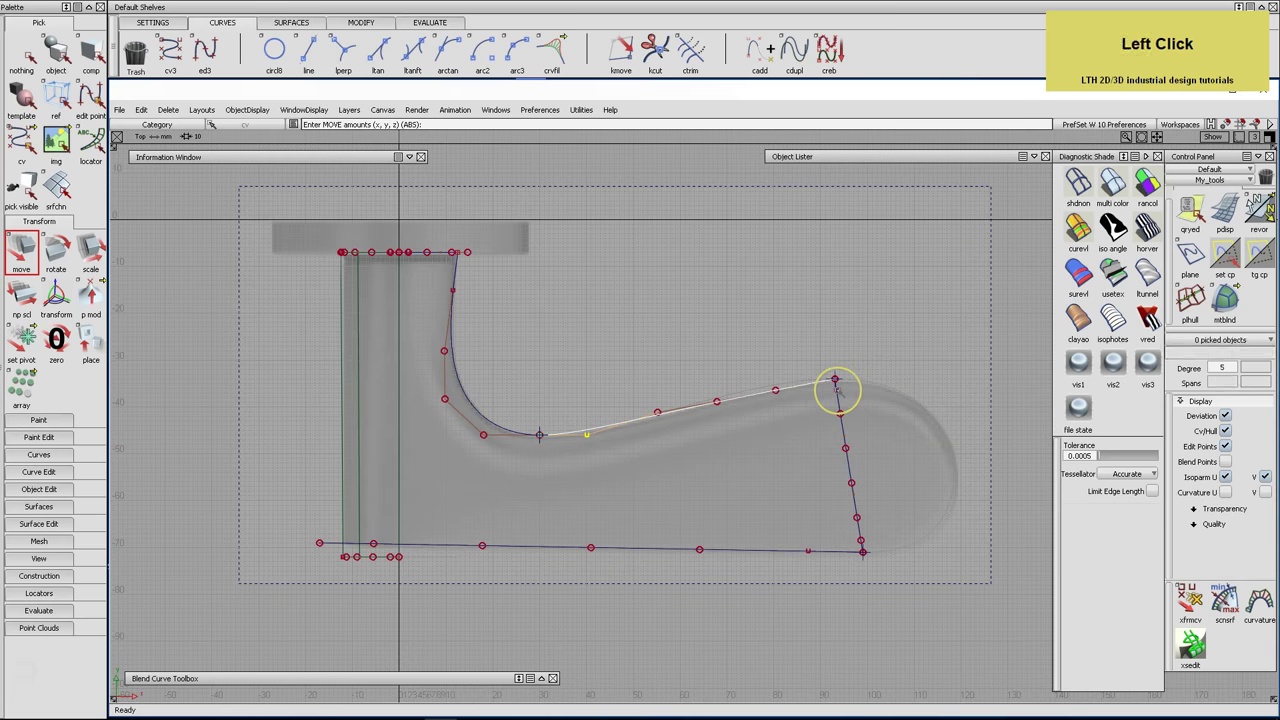
pyautogui.keyDown('ctrl'); pyautogui.click(856, 376); pyautogui.keyUp('ctrl')
pyautogui.moveTo(863, 377); pyautogui.dragTo(931, 429, button='middle')
pyautogui.click(940, 437)
pyautogui.moveTo(845, 450); pyautogui.dragTo(956, 450)
pyautogui.moveTo(851, 484); pyautogui.dragTo(956, 511)
pyautogui.moveTo(857, 518); pyautogui.dragTo(943, 543)
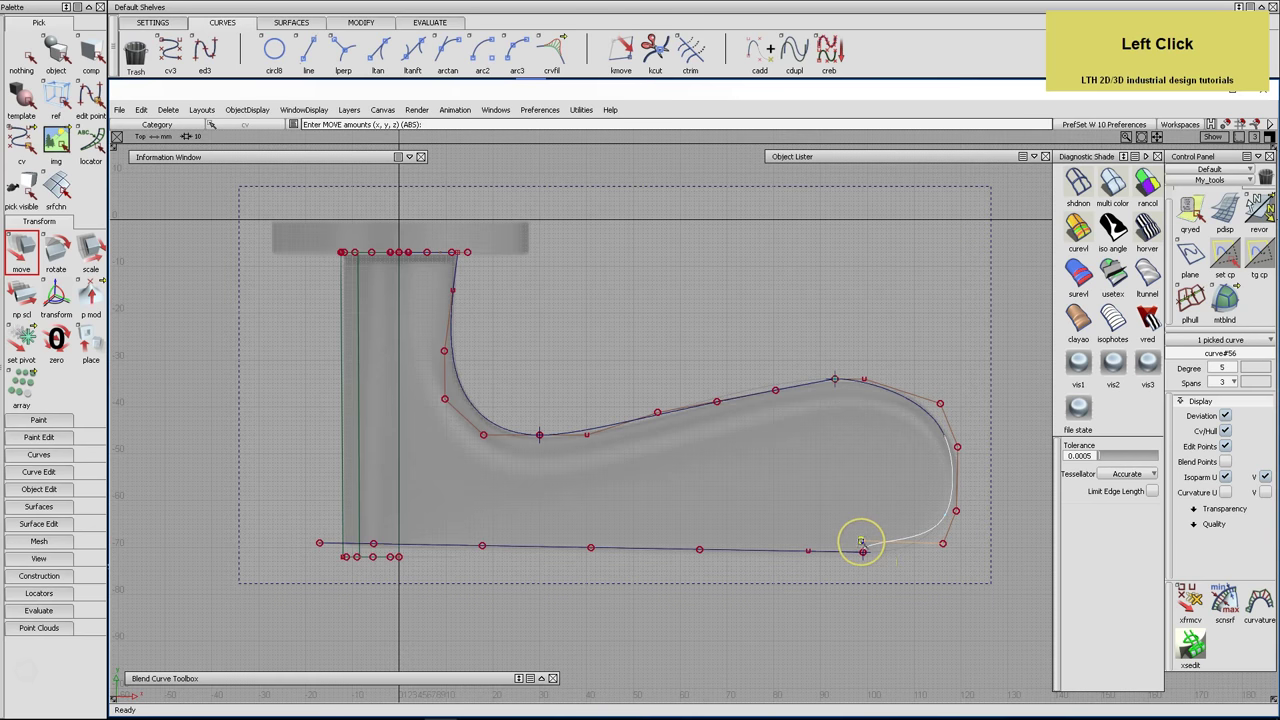
pyautogui.moveTo(862, 552); pyautogui.dragTo(901, 567, button='middle')
pyautogui.keyDown('alt'); pyautogui.keyDown('shift'); pyautogui.moveTo(860, 527); pyautogui.dragTo(838, 554, button='middle'); pyautogui.keyUp('shift'); pyautogui.keyUp('alt')
# Select the inner bend curve between neck and grip and add a curvature comb to it
pyautogui.keyDown('alt'); pyautogui.keyDown('shift'); pyautogui.click(486, 472); pyautogui.keyUp('shift'); pyautogui.keyUp('alt')
pyautogui.keyDown('alt'); pyautogui.keyDown('shift'); pyautogui.moveTo(486, 480); pyautogui.dragTo(548, 446, button='right'); pyautogui.keyUp('shift'); pyautogui.keyUp('alt')
pyautogui.keyDown('alt'); pyautogui.keyDown('shift'); pyautogui.moveTo(572, 416); pyautogui.dragTo(520, 487, button='middle'); pyautogui.keyUp('shift'); pyautogui.keyUp('alt')
pyautogui.click(22, 56)
pyautogui.click(53, 55)
pyautogui.moveTo(448, 450); pyautogui.dragTo(391, 514)
pyautogui.keyDown('alt'); pyautogui.keyDown('shift'); pyautogui.moveTo(446, 467); pyautogui.dragTo(475, 460, button='middle'); pyautogui.keyUp('shift'); pyautogui.keyUp('alt')
pyautogui.moveTo(486, 457)
pyautogui.keyDown('alt'); pyautogui.keyDown('shift'); pyautogui.mouseDown(button='right')
pyautogui.moveTo(466, 449)
pyautogui.moveTo(474, 434)
pyautogui.moveTo(466, 446)
pyautogui.mouseUp(button='right'); pyautogui.keyUp('shift'); pyautogui.keyUp('alt')
pyautogui.keyDown('alt'); pyautogui.keyDown('shift'); pyautogui.moveTo(475, 442); pyautogui.dragTo(466, 440, button='middle'); pyautogui.keyUp('shift'); pyautogui.keyUp('alt')
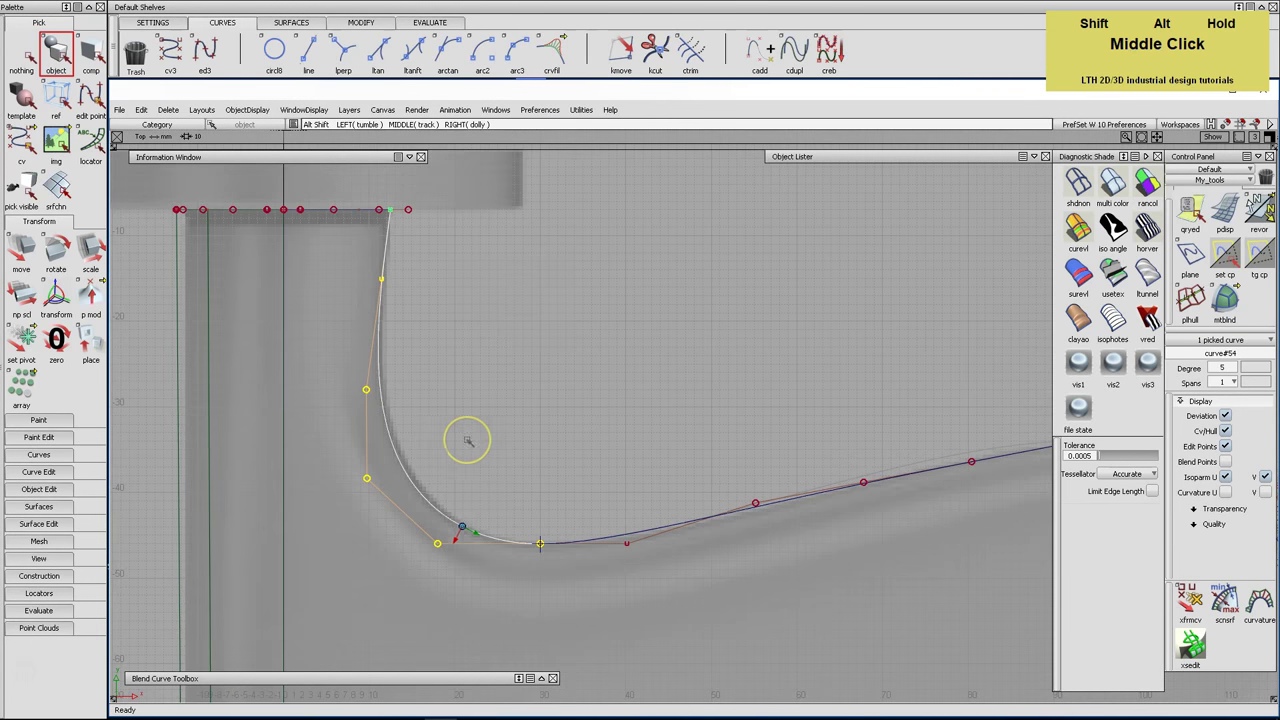
pyautogui.click(431, 22)
pyautogui.click(482, 50)
pyautogui.click(369, 332)
# Enlarge the inner bend curve's curvature comb and make its sampling denser
pyautogui.moveTo(493, 325); pyautogui.dragTo(709, 306, button='middle')
pyautogui.moveTo(489, 346); pyautogui.dragTo(685, 308)
pyautogui.keyDown('alt'); pyautogui.keyDown('shift'); pyautogui.moveTo(685, 308); pyautogui.dragTo(634, 329, button='right'); pyautogui.keyUp('shift'); pyautogui.keyUp('alt')
pyautogui.moveTo(634, 329)
pyautogui.keyDown('alt'); pyautogui.keyDown('shift'); pyautogui.mouseDown(button='middle')
pyautogui.moveTo(611, 340)
pyautogui.moveTo(646, 314)
pyautogui.mouseUp(button='middle'); pyautogui.keyUp('shift'); pyautogui.keyUp('alt')
# Nudge the inner bend curve's control points to smooth its curvature comb while following the reference contour
pyautogui.click(21, 143)
pyautogui.click(441, 451)
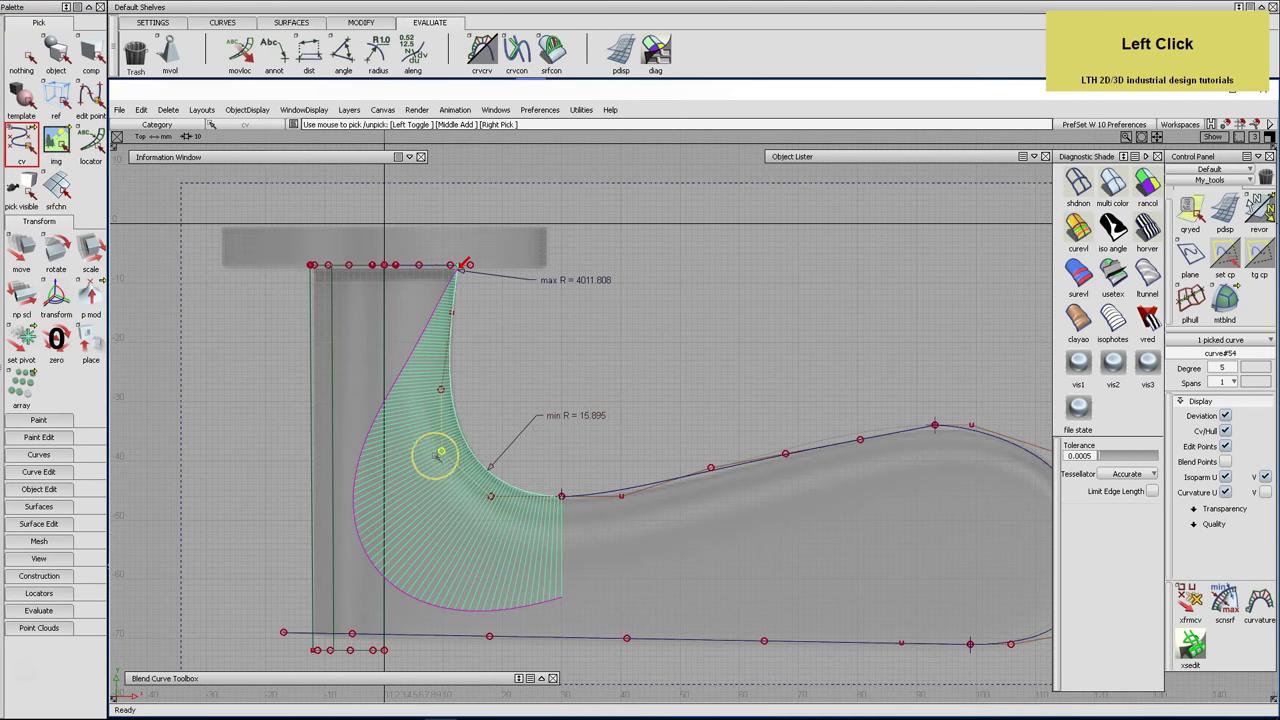
pyautogui.click(21, 252)
pyautogui.click(548, 447)
pyautogui.moveTo(526, 373); pyautogui.dragTo(522, 373, button='middle')
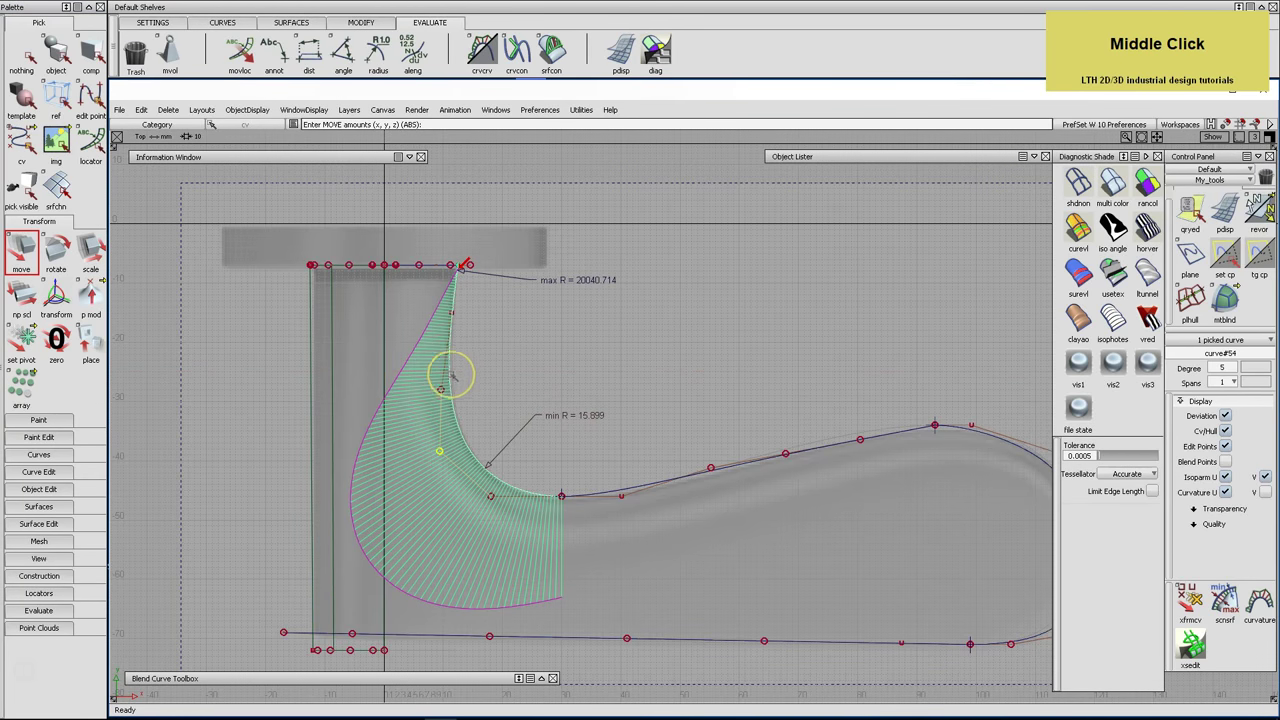
pyautogui.click(477, 391)
pyautogui.moveTo(477, 391); pyautogui.dragTo(478, 330, button='right')
pyautogui.click(451, 316)
pyautogui.moveTo(449, 386); pyautogui.dragTo(514, 406, button='right')
pyautogui.click(440, 452)
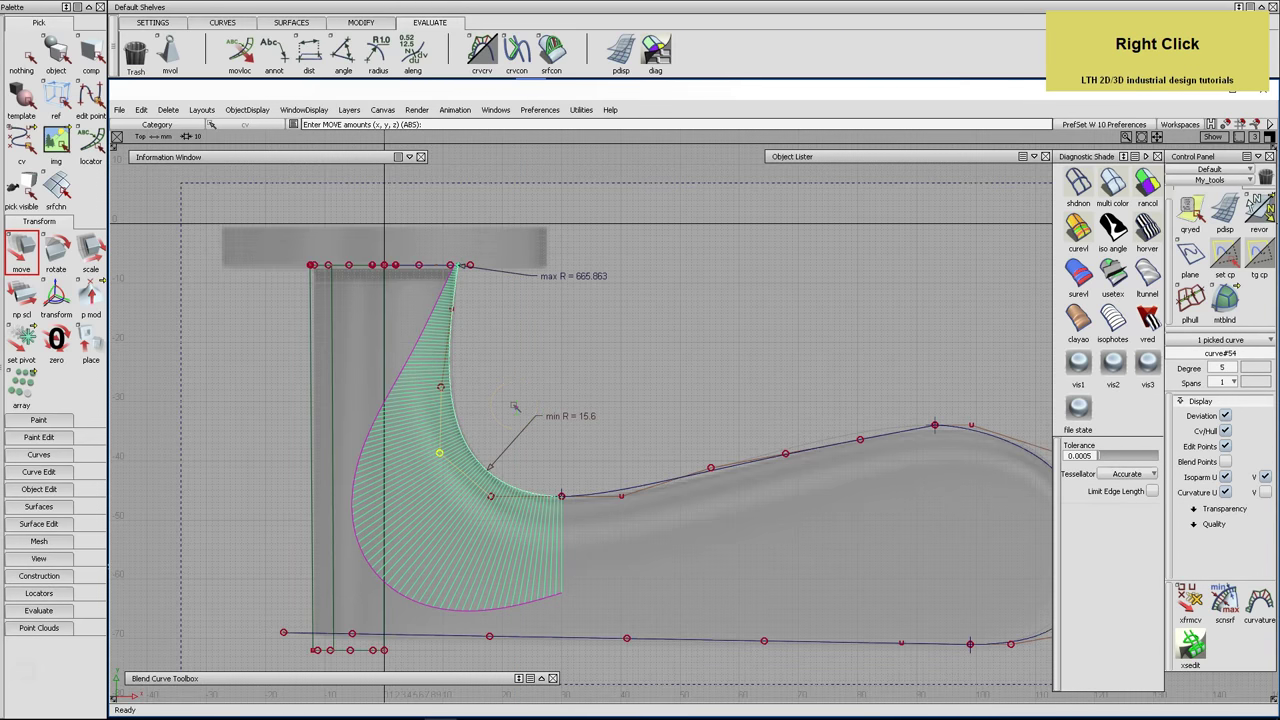
pyautogui.click(477, 270)
# Add a curvature comb to the grip's end curve, enlarge it and make its sampling denser
pyautogui.keyDown('alt'); pyautogui.keyDown('shift'); pyautogui.moveTo(803, 391); pyautogui.dragTo(456, 304, button='middle'); pyautogui.keyUp('shift'); pyautogui.keyUp('alt')
pyautogui.click(56, 50)
pyautogui.click(742, 372)
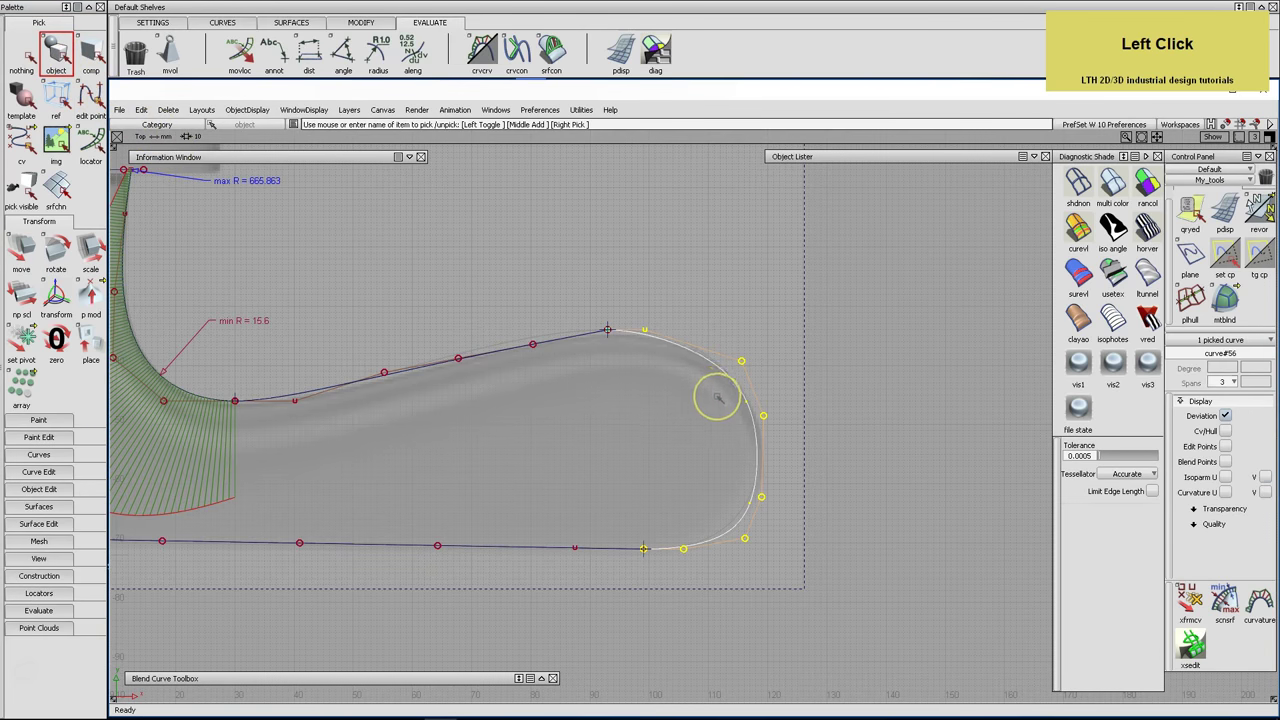
pyautogui.click(482, 50)
pyautogui.middleClick(437, 266)
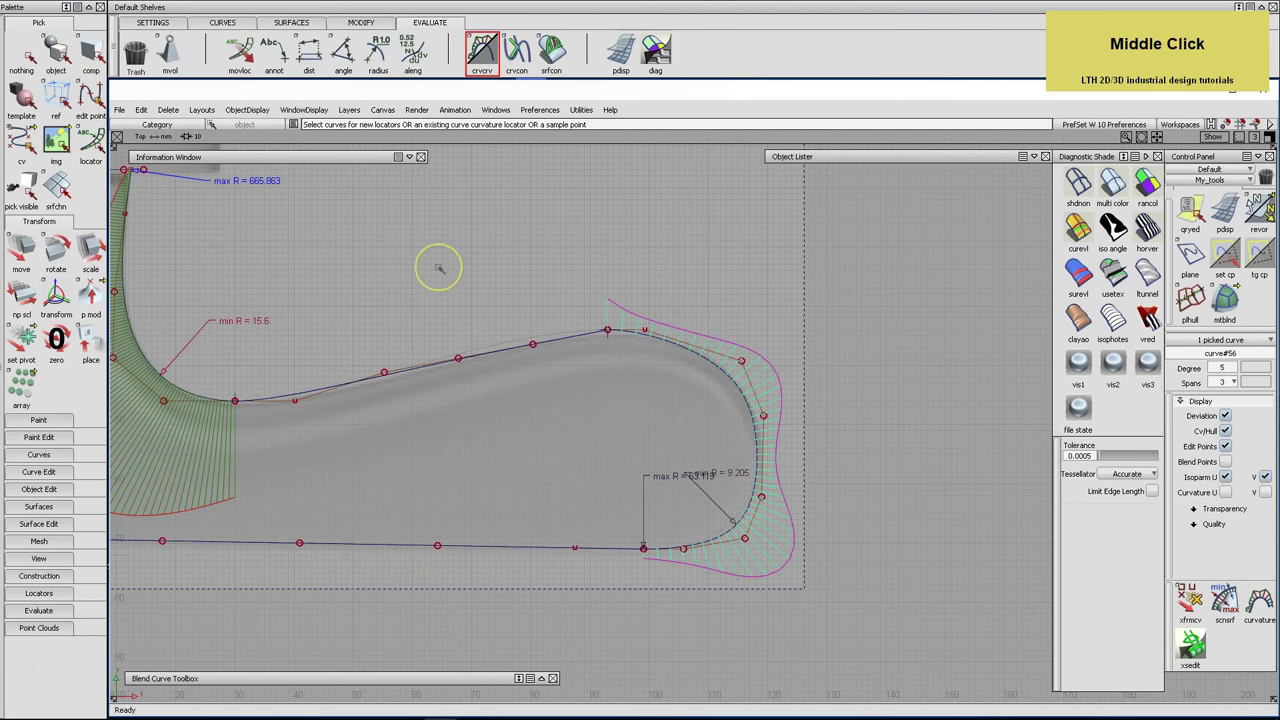
pyautogui.moveTo(620, 243); pyautogui.dragTo(452, 242)
# Move the upper corner and near-joint control points of the grip's end curve to smooth the upper part of its curvature comb
pyautogui.click(21, 145)
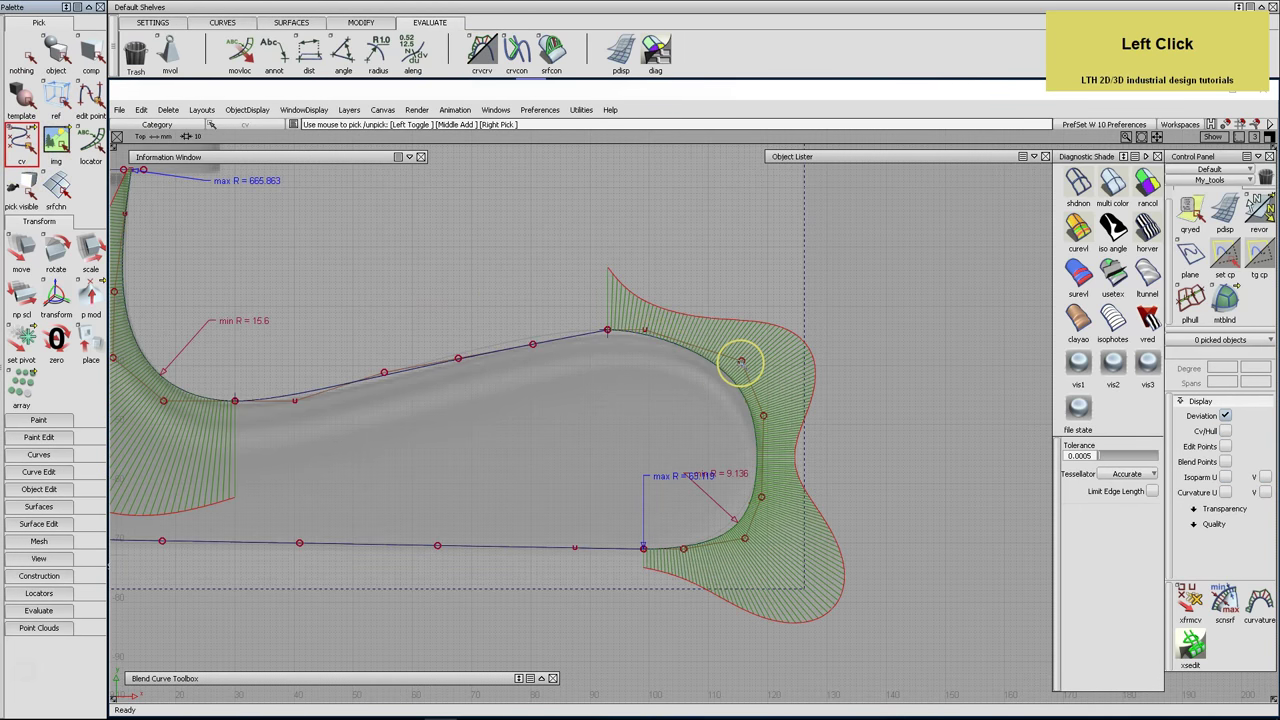
pyautogui.click(740, 362)
pyautogui.keyDown('alt'); pyautogui.keyDown('shift'); pyautogui.moveTo(638, 402); pyautogui.dragTo(654, 394, button='right'); pyautogui.keyUp('shift'); pyautogui.keyUp('alt')
pyautogui.keyDown('alt'); pyautogui.keyDown('shift'); pyautogui.moveTo(662, 381); pyautogui.dragTo(606, 379, button='middle'); pyautogui.keyUp('shift'); pyautogui.keyUp('alt')
pyautogui.click(21, 255)
pyautogui.middleClick(410, 267)
pyautogui.moveTo(410, 267); pyautogui.dragTo(408, 260, button='right')
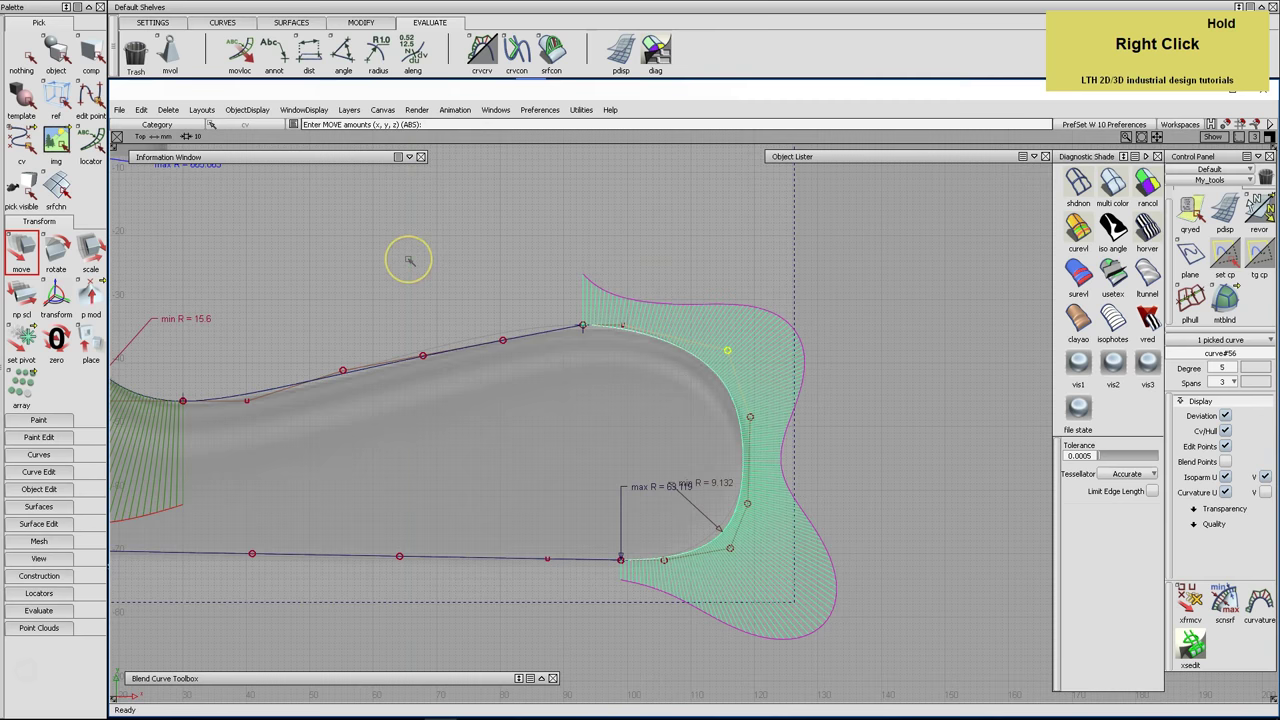
pyautogui.click(609, 361)
pyautogui.moveTo(609, 361); pyautogui.dragTo(623, 366, button='middle')
pyautogui.keyDown('alt'); pyautogui.keyDown('shift'); pyautogui.moveTo(634, 380); pyautogui.dragTo(674, 340, button='right'); pyautogui.keyUp('shift'); pyautogui.keyUp('alt')
pyautogui.moveTo(777, 363)
pyautogui.keyDown('alt'); pyautogui.keyDown('shift'); pyautogui.mouseDown(button='middle')
pyautogui.moveTo(583, 297)
pyautogui.moveTo(489, 281)
pyautogui.moveTo(580, 286)
pyautogui.moveTo(574, 277)
pyautogui.moveTo(676, 258)
pyautogui.mouseUp(button='middle'); pyautogui.keyUp('shift'); pyautogui.keyUp('alt')
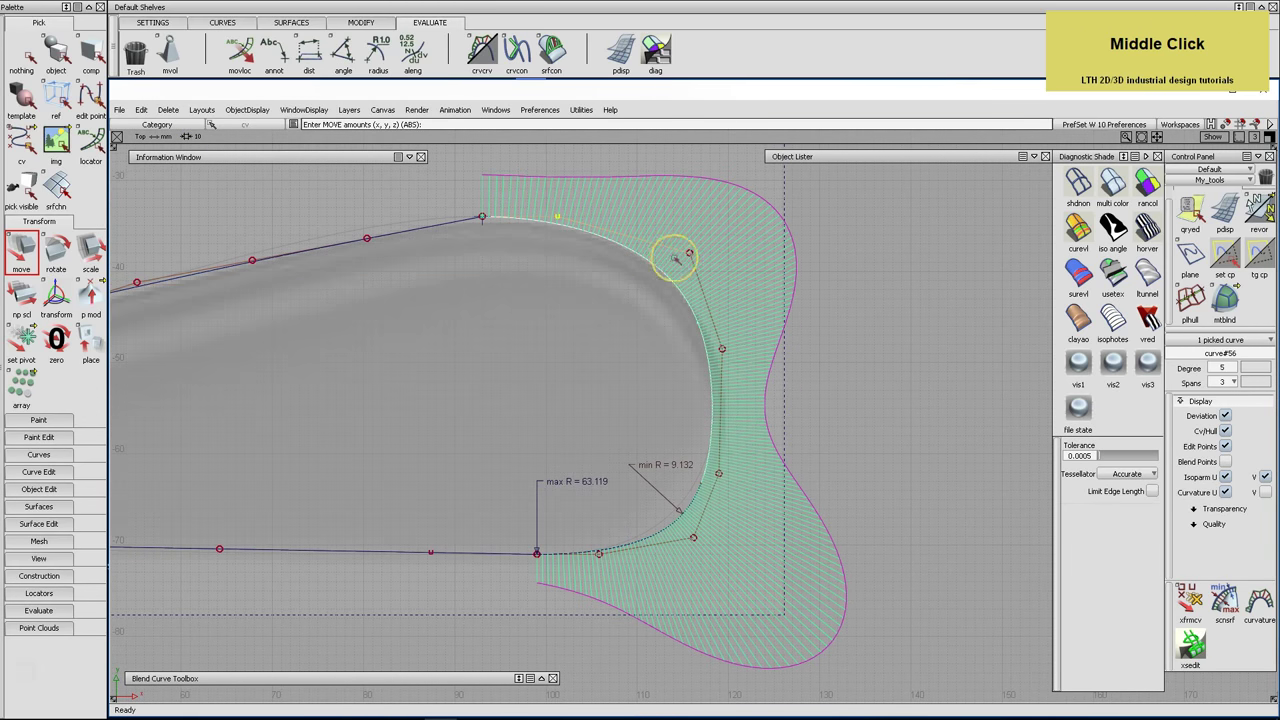
# Shift the end curve's outer side and lower corner control points to even out its comb while following the reference contour
pyautogui.click(651, 309)
pyautogui.keyDown('alt'); pyautogui.keyDown('shift'); pyautogui.moveTo(651, 309); pyautogui.dragTo(648, 330, button='right'); pyautogui.keyUp('shift'); pyautogui.keyUp('alt')
pyautogui.moveTo(740, 386); pyautogui.dragTo(718, 457)
pyautogui.moveTo(740, 362); pyautogui.dragTo(736, 373)
pyautogui.moveTo(693, 535); pyautogui.dragTo(687, 521)
pyautogui.click(604, 548)
pyautogui.moveTo(491, 586); pyautogui.dragTo(487, 589, button='middle')
pyautogui.click(687, 521)
pyautogui.moveTo(846, 514)
pyautogui.mouseDown(button='middle')
pyautogui.moveTo(834, 514)
pyautogui.moveTo(847, 518)
pyautogui.mouseUp(button='middle')
pyautogui.moveTo(846, 518); pyautogui.dragTo(846, 521, button='right')
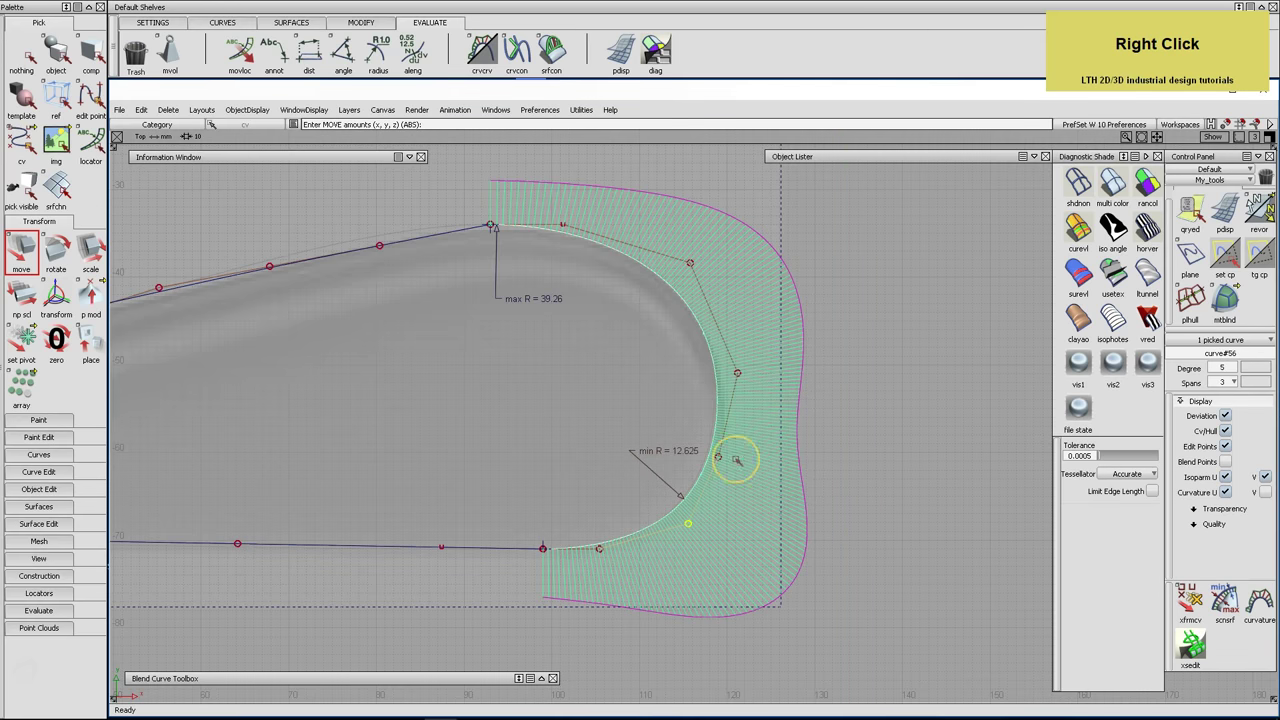
# Refine the end curve's two outer side control points so the comb runs smoothly around the tip
pyautogui.click(718, 457)
pyautogui.moveTo(663, 469); pyautogui.dragTo(672, 468, button='middle')
pyautogui.moveTo(672, 468)
pyautogui.mouseDown(button='right')
pyautogui.moveTo(683, 449)
pyautogui.moveTo(657, 451)
pyautogui.mouseUp(button='right')
pyautogui.keyDown('alt'); pyautogui.keyDown('shift'); pyautogui.moveTo(657, 451); pyautogui.dragTo(731, 462, button='middle'); pyautogui.keyUp('shift'); pyautogui.keyUp('alt')
pyautogui.moveTo(731, 462); pyautogui.dragTo(769, 440, button='right')
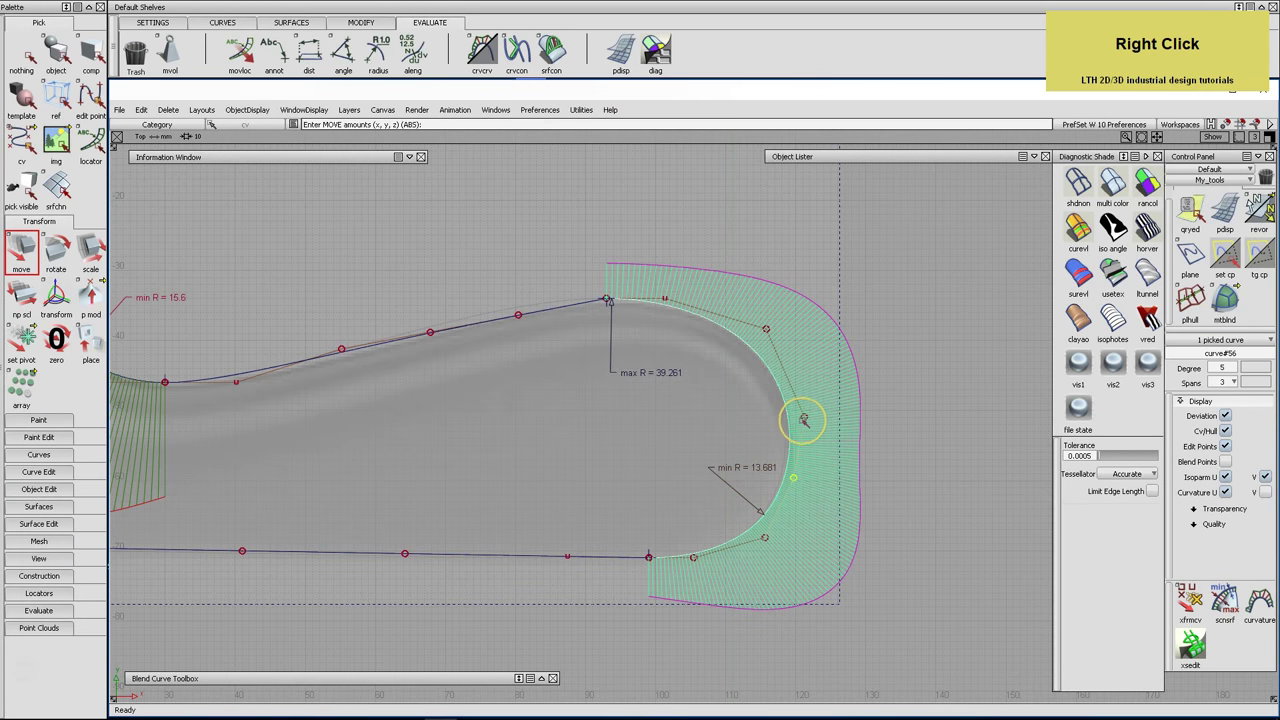
pyautogui.moveTo(882, 428); pyautogui.dragTo(884, 439, button='right')
# Adjust the end curve's upper corner control point and shift the point beside the upper joint horizontally by about 0.1 mm
pyautogui.moveTo(766, 331); pyautogui.dragTo(686, 341, button='right')
pyautogui.moveTo(686, 341); pyautogui.dragTo(655, 330, button='middle')
pyautogui.click(667, 301)
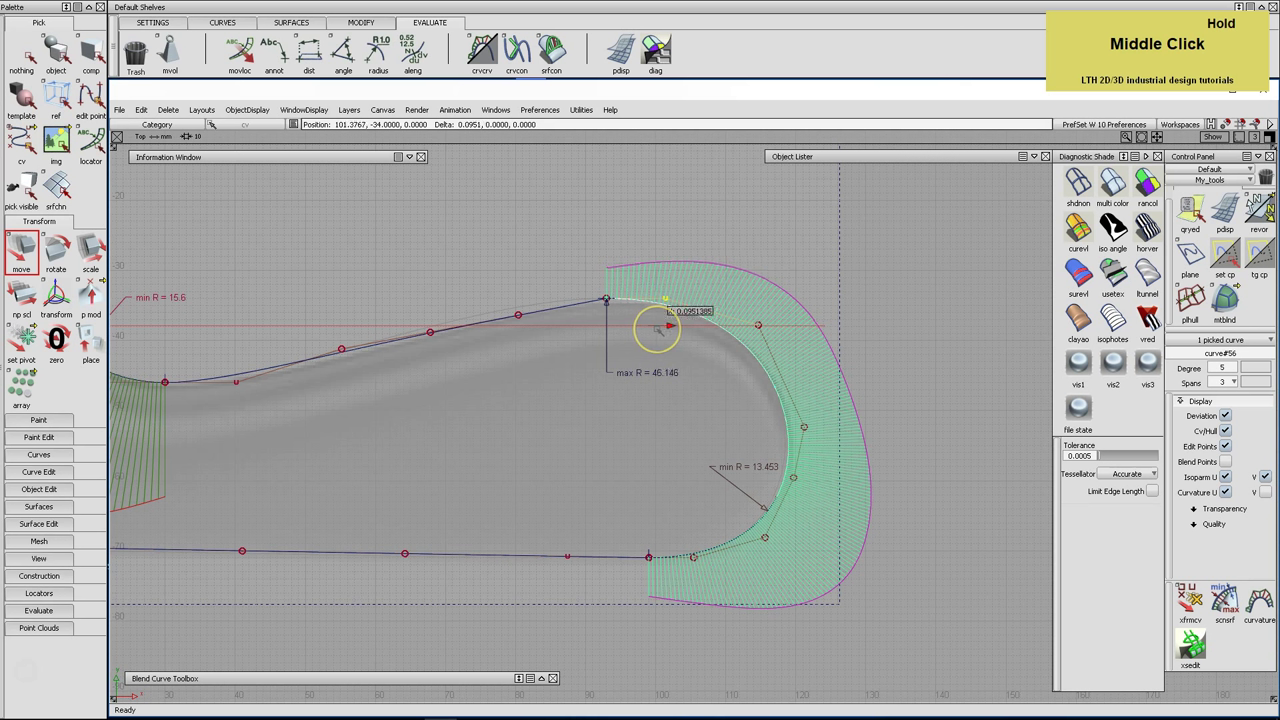
pyautogui.moveTo(657, 329); pyautogui.dragTo(658, 330, button='middle')
pyautogui.keyDown('alt'); pyautogui.keyDown('shift'); pyautogui.moveTo(666, 349); pyautogui.dragTo(626, 376, button='right'); pyautogui.keyUp('shift'); pyautogui.keyUp('alt')
pyautogui.keyDown('alt'); pyautogui.keyDown('shift'); pyautogui.moveTo(626, 376); pyautogui.dragTo(710, 372, button='middle'); pyautogui.keyUp('shift'); pyautogui.keyUp('alt')
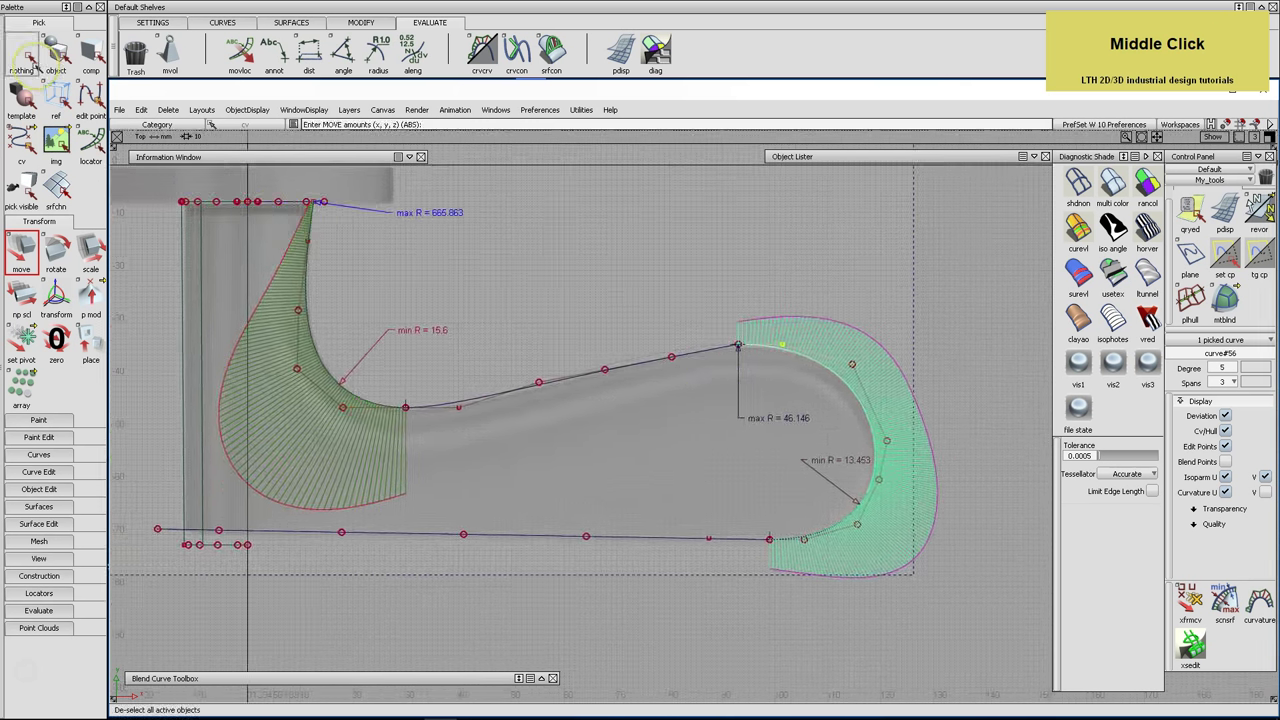
# Align both ends of the upper transition curve to the inner bend curve and the end curve with G2 continuity
pyautogui.click(309, 50)
pyautogui.click(361, 22)
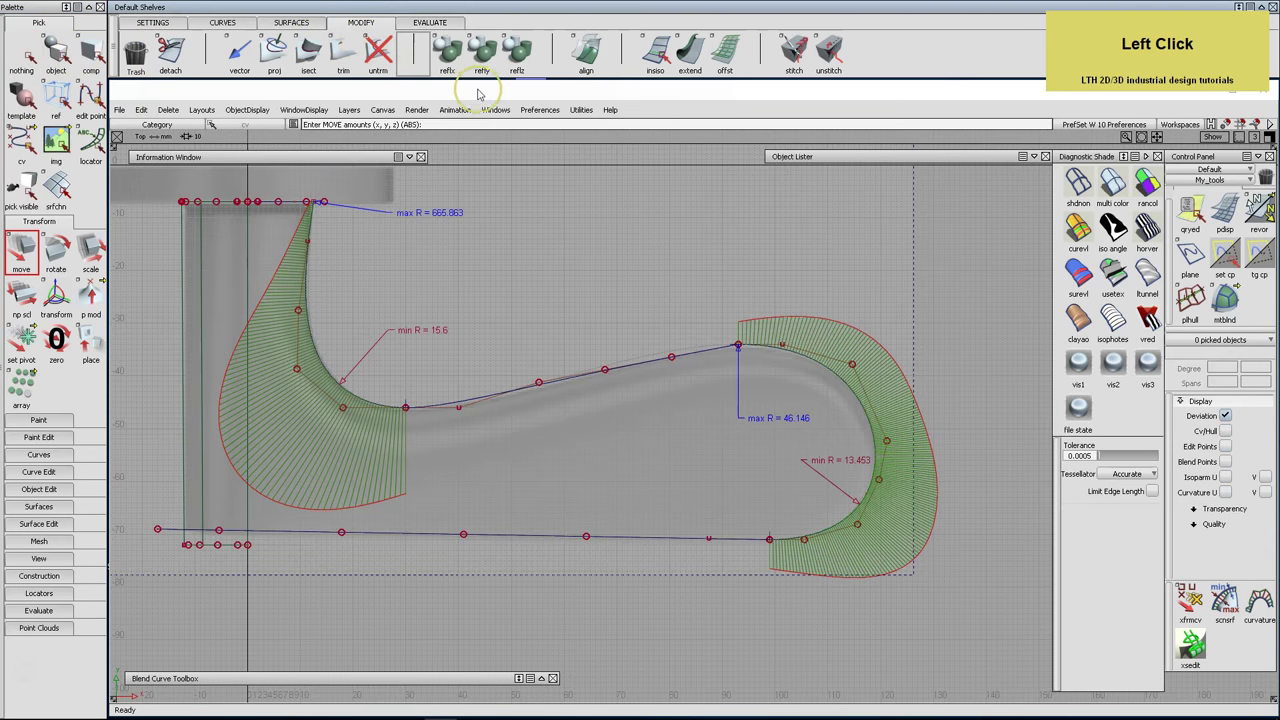
pyautogui.doubleClick(586, 50)
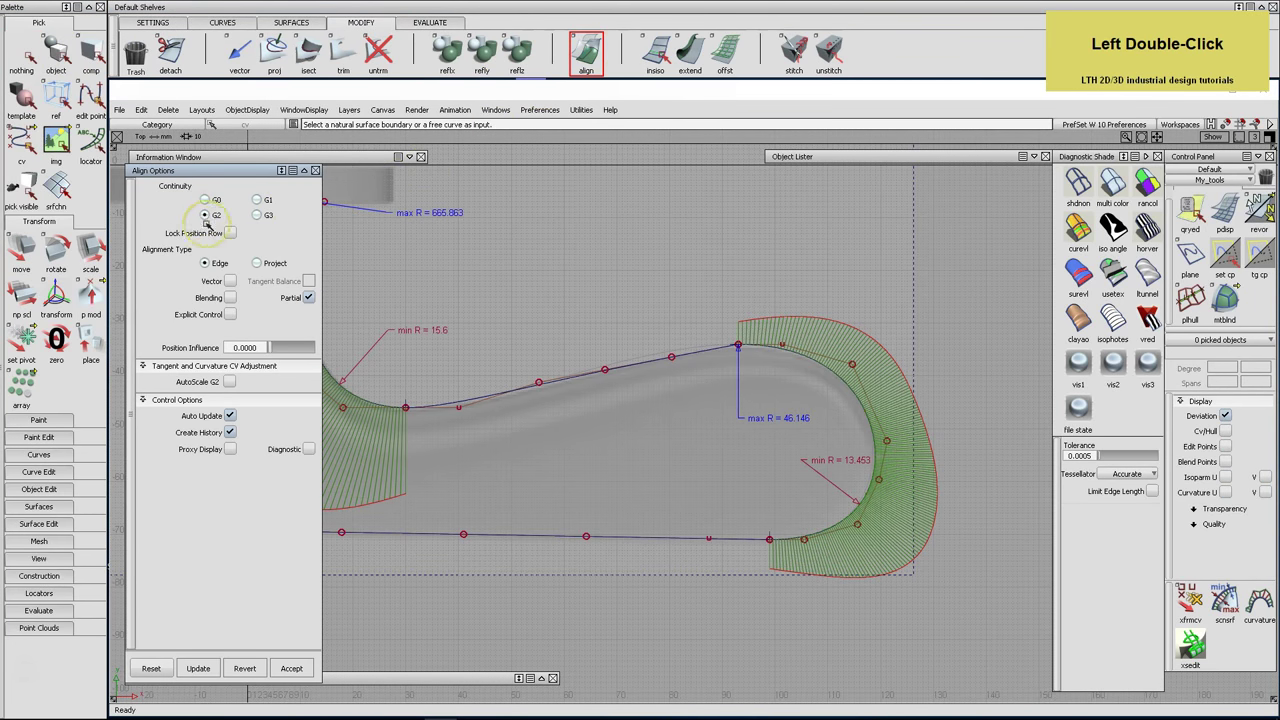
pyautogui.click(315, 170)
pyautogui.click(406, 407)
pyautogui.click(386, 408)
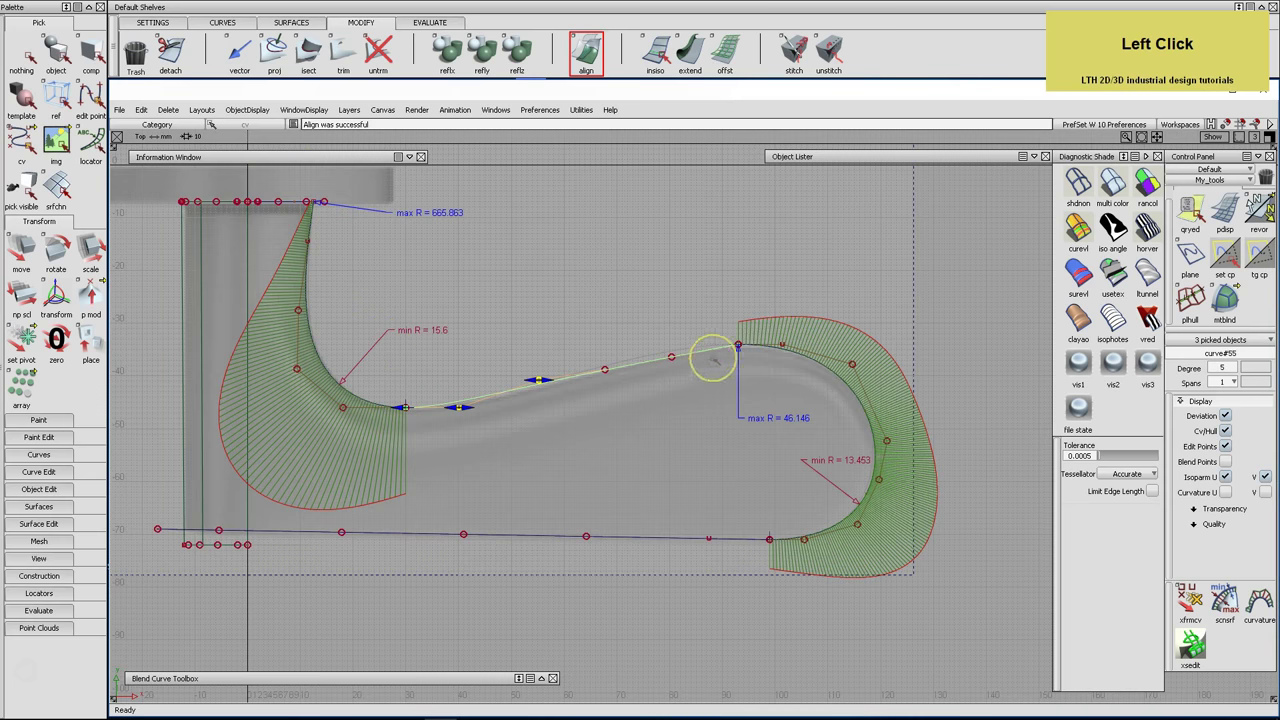
pyautogui.click(735, 347)
pyautogui.click(742, 343)
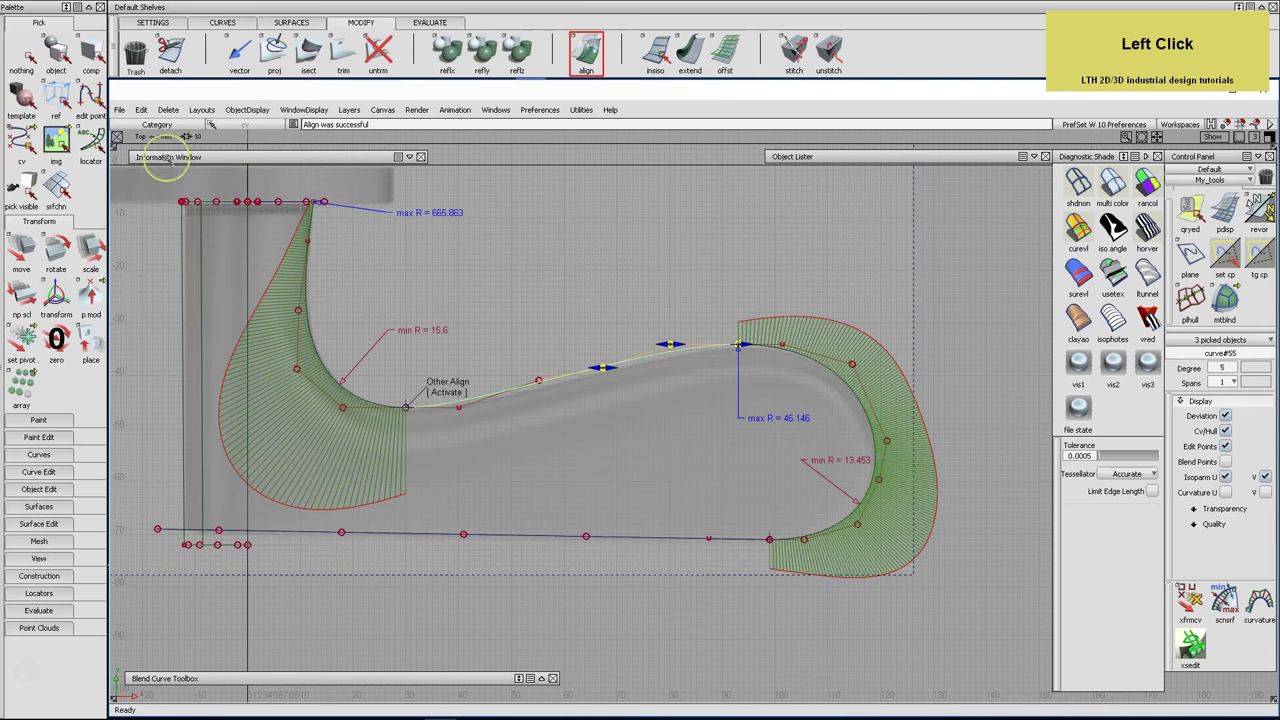
# Select the upper transition curve and add a curvature comb to it with enlarged, denser sampling
pyautogui.doubleClick(56, 52)
pyautogui.click(596, 422)
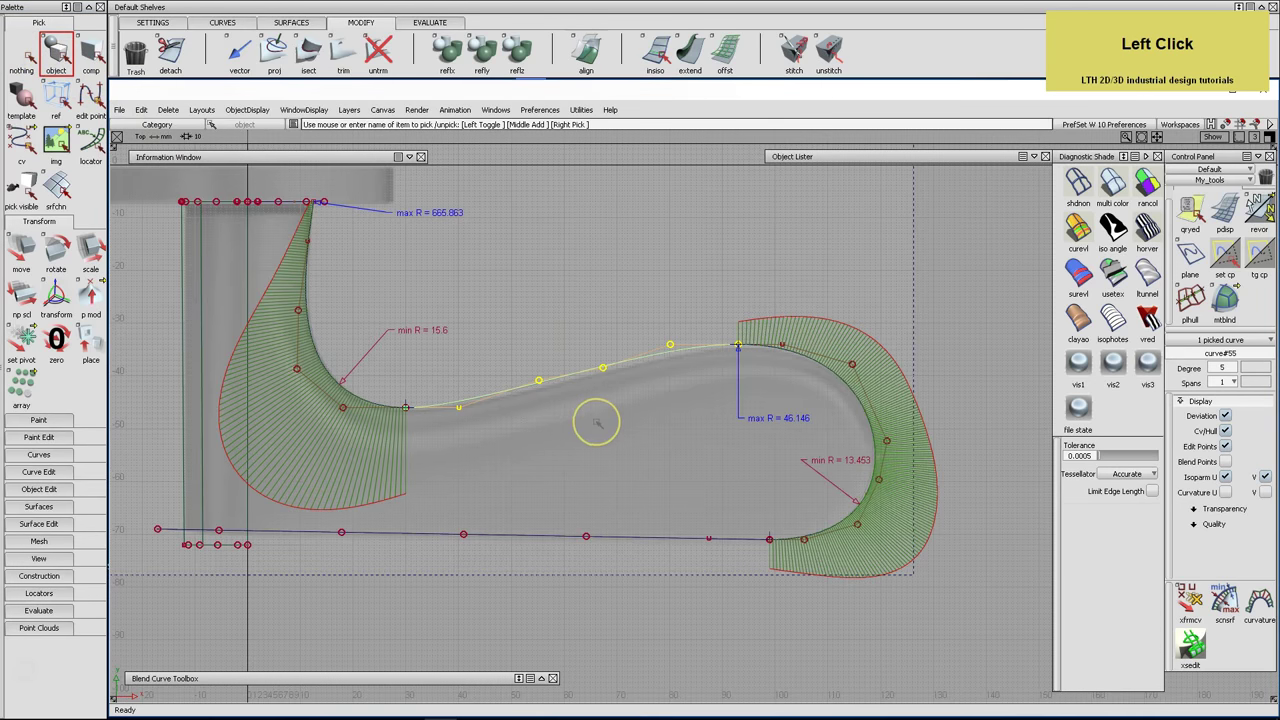
pyautogui.click(428, 22)
pyautogui.click(482, 50)
pyautogui.moveTo(395, 259); pyautogui.dragTo(520, 269, button='middle')
pyautogui.moveTo(545, 290); pyautogui.dragTo(551, 371)
pyautogui.keyDown('alt'); pyautogui.keyDown('shift'); pyautogui.moveTo(551, 371); pyautogui.dragTo(586, 334, button='right'); pyautogui.keyUp('shift'); pyautogui.keyUp('alt')
pyautogui.keyDown('alt'); pyautogui.keyDown('shift'); pyautogui.moveTo(586, 334); pyautogui.dragTo(531, 329, button='middle'); pyautogui.keyUp('shift'); pyautogui.keyUp('alt')
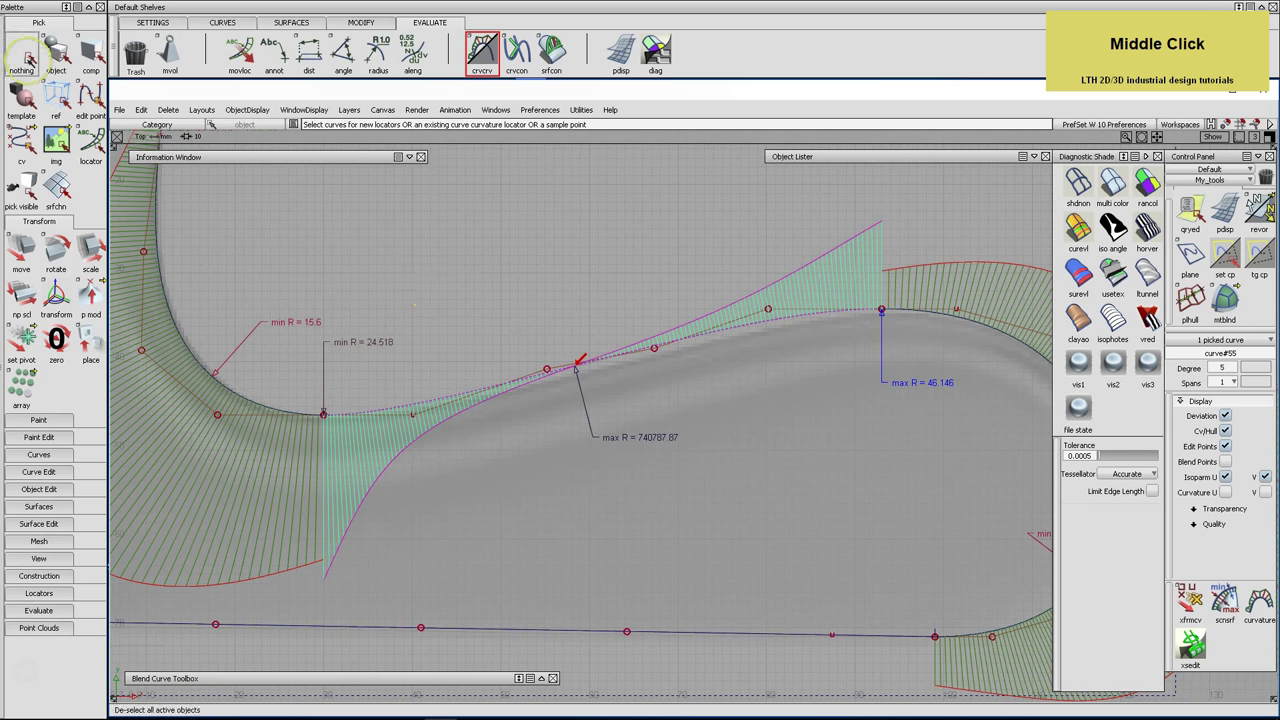
# Slide the transition curve's control point nearest the end curve slightly toward their joint
pyautogui.click(27, 58)
pyautogui.click(21, 140)
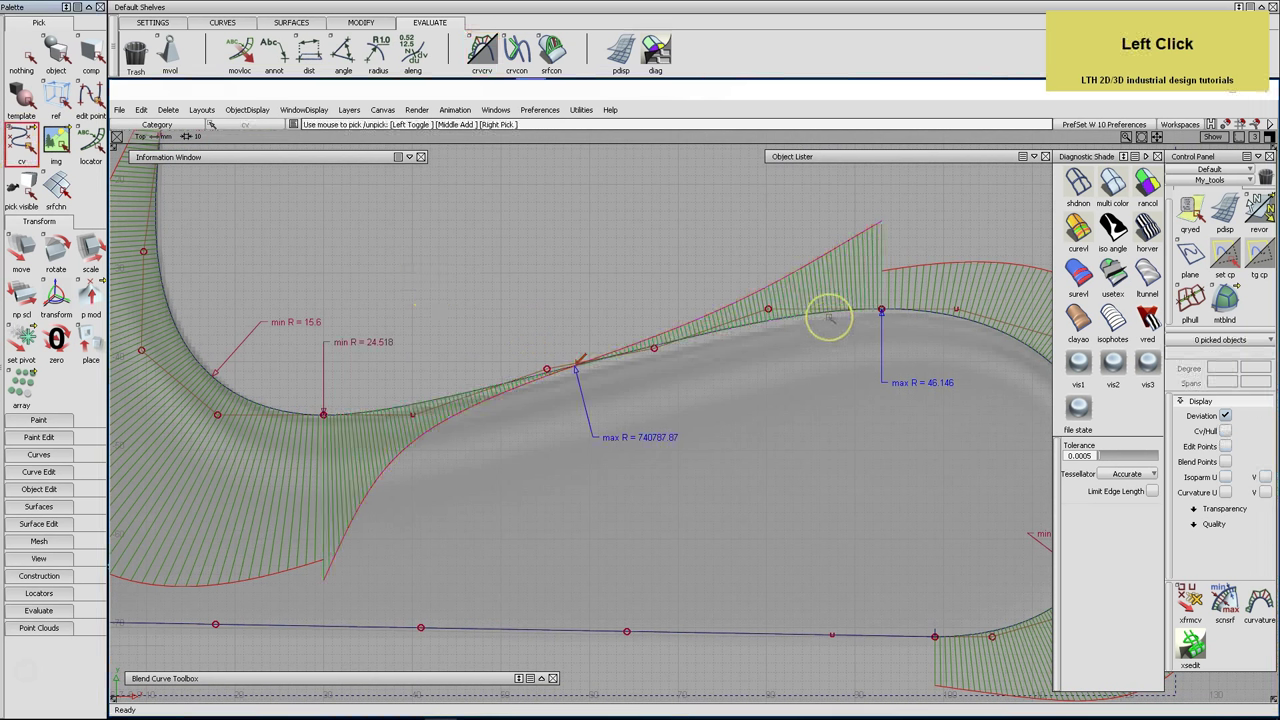
pyautogui.click(768, 310)
pyautogui.click(22, 252)
pyautogui.moveTo(580, 251); pyautogui.dragTo(594, 251, button='middle')
# Edit the transition curve's alignment to the end curve, setting the curvature scale to about 1.966
pyautogui.click(1192, 212)
pyautogui.click(878, 305)
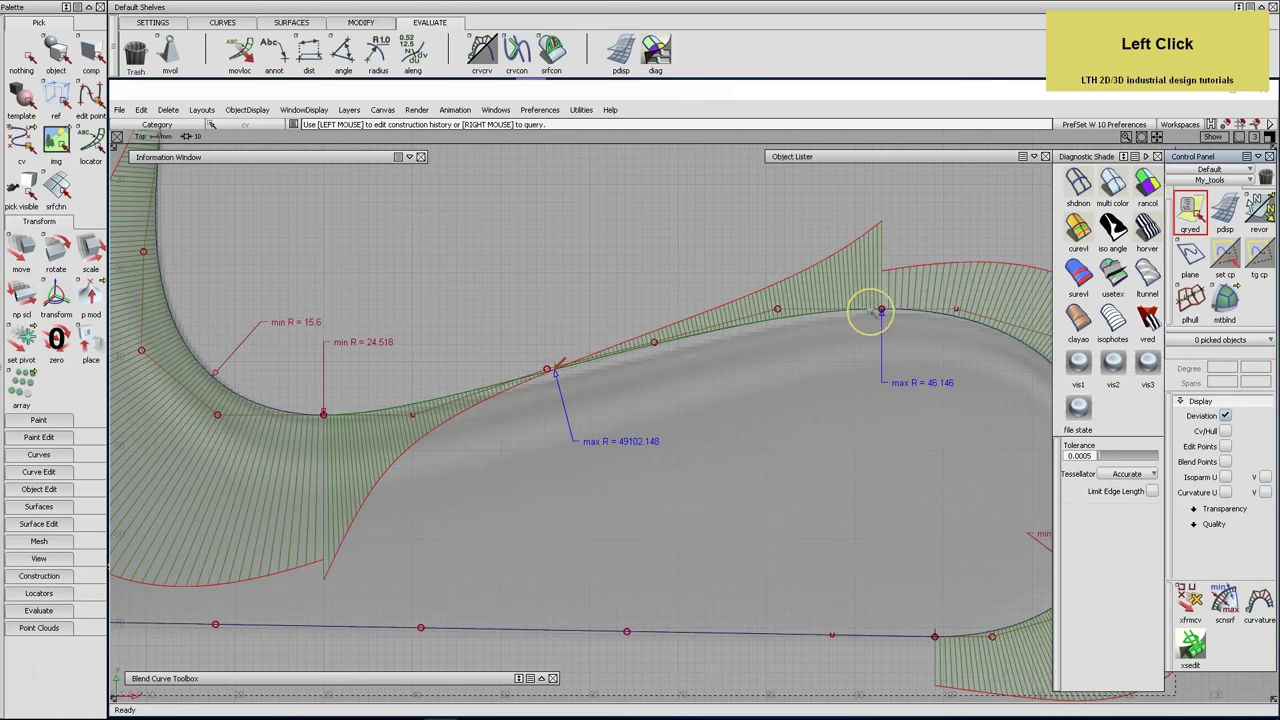
pyautogui.moveTo(783, 305); pyautogui.dragTo(720, 335)
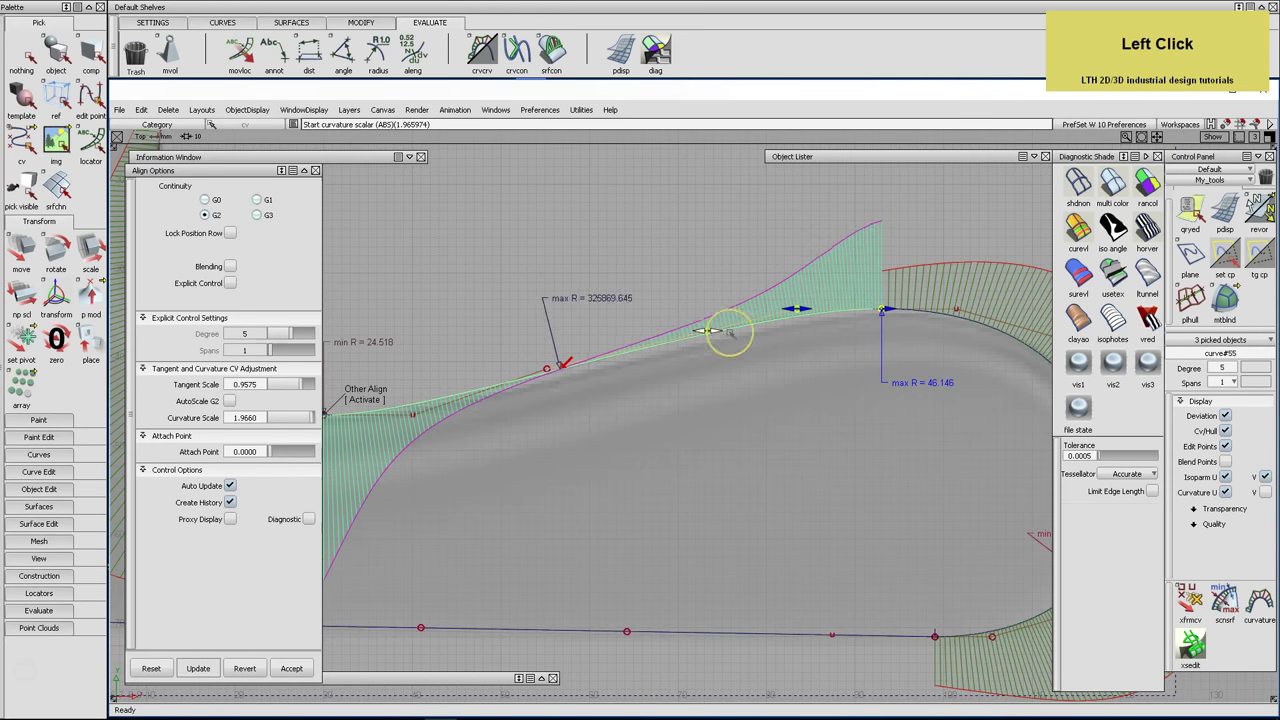
# Activate the transition curve's alignment at the inner bend, set its tangent scale to about 0.9166 and adjust its curvature handle
pyautogui.keyDown('alt'); pyautogui.keyDown('shift'); pyautogui.moveTo(597, 380); pyautogui.dragTo(537, 374, button='middle'); pyautogui.keyUp('shift'); pyautogui.keyUp('alt')
pyautogui.click(491, 373)
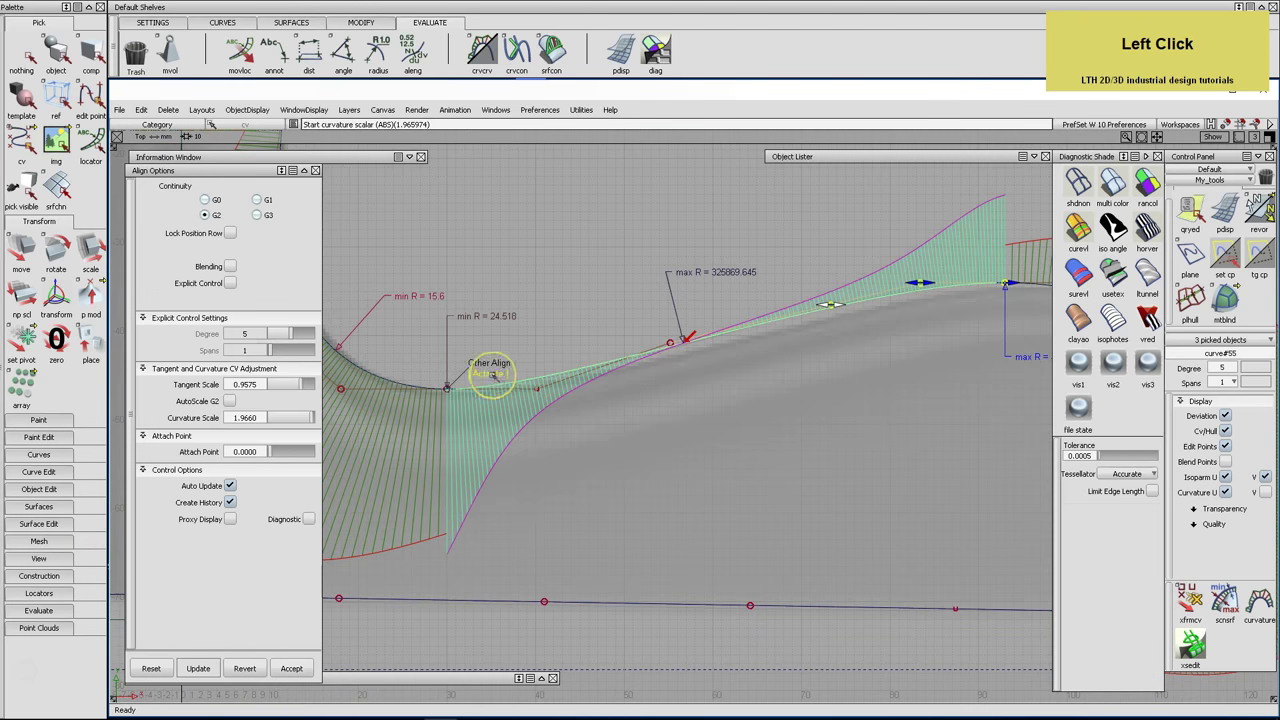
pyautogui.moveTo(551, 396); pyautogui.dragTo(538, 398)
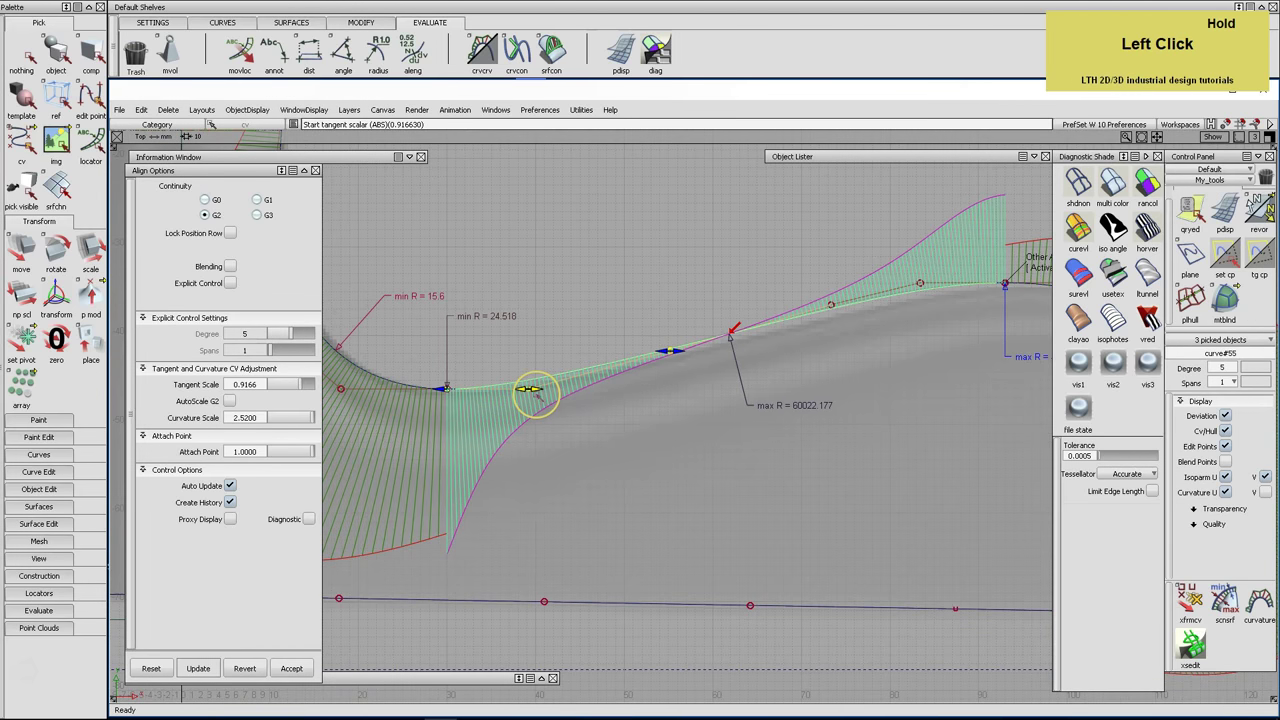
pyautogui.moveTo(674, 354)
pyautogui.mouseDown()
pyautogui.moveTo(583, 357)
pyautogui.moveTo(674, 360)
pyautogui.mouseUp()
# Delete all curvature comb locators from the outline curves
pyautogui.keyDown('alt'); pyautogui.keyDown('shift'); pyautogui.moveTo(674, 360); pyautogui.dragTo(698, 384, button='right'); pyautogui.keyUp('shift'); pyautogui.keyUp('alt')
pyautogui.keyDown('alt'); pyautogui.keyDown('shift'); pyautogui.moveTo(698, 384); pyautogui.dragTo(681, 377, button='middle'); pyautogui.keyUp('shift'); pyautogui.keyUp('alt')
pyautogui.middleClick(681, 377)
pyautogui.hotkey('ctrl', 'l')
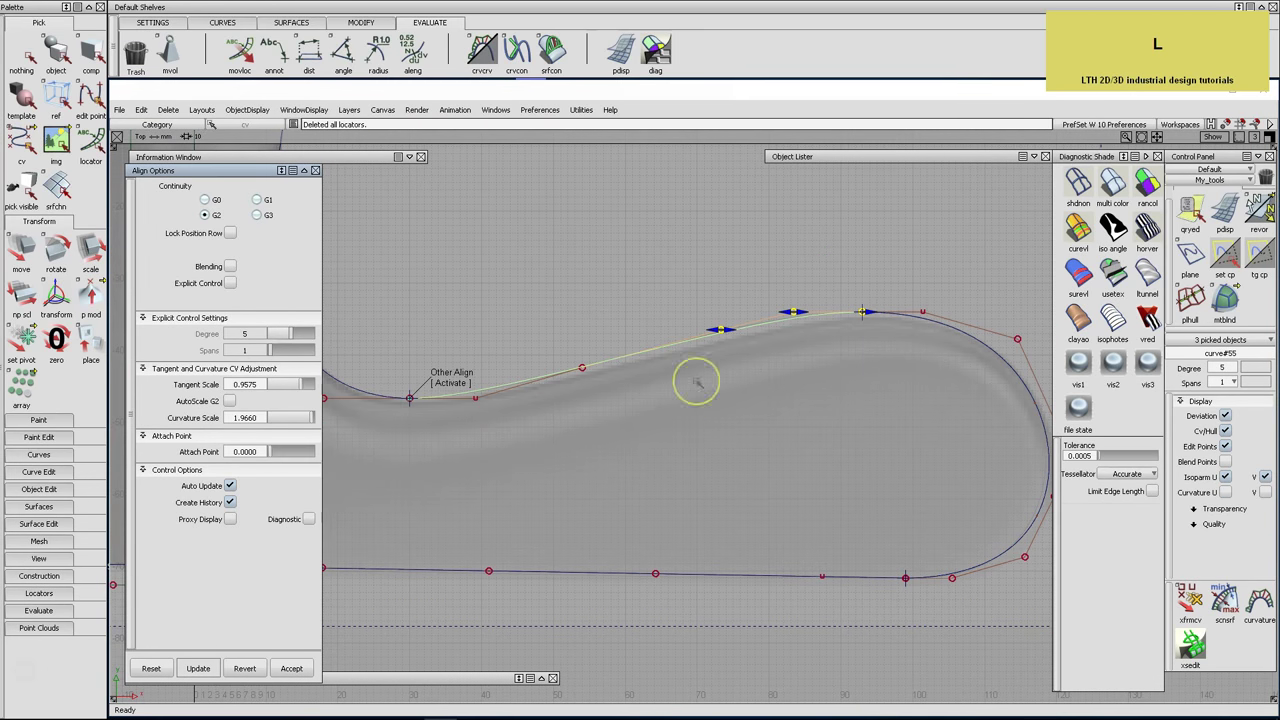
# Select the inner bend, transition and end curves together and add enlarged curvature combs to all of them
pyautogui.click(25, 55)
pyautogui.click(52, 55)
pyautogui.moveTo(367, 340); pyautogui.dragTo(444, 408)
pyautogui.click(890, 342)
pyautogui.click(482, 52)
pyautogui.moveTo(446, 260); pyautogui.dragTo(1005, 227, button='middle')
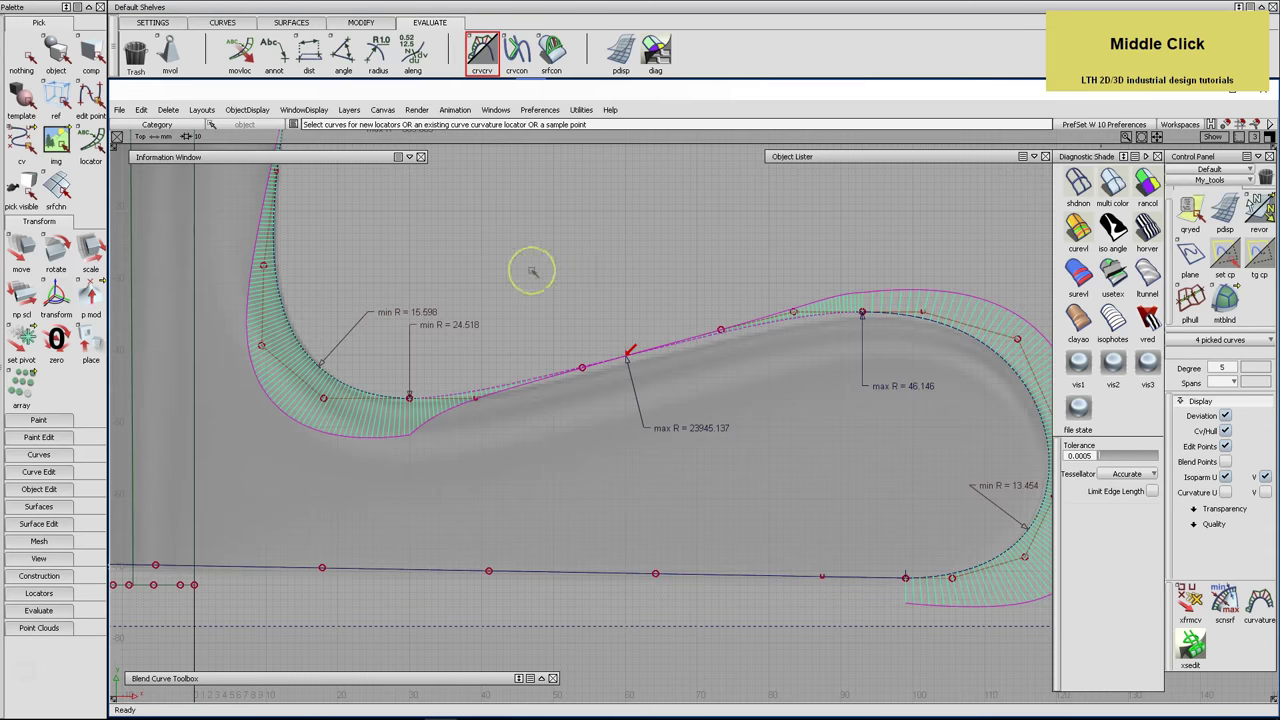
pyautogui.moveTo(523, 294); pyautogui.dragTo(686, 246)
# Set the transition curve's alignment at the end curve to a tangent scale of about 0.8937 and a curvature scale of about 1.9883
pyautogui.click(50, 62)
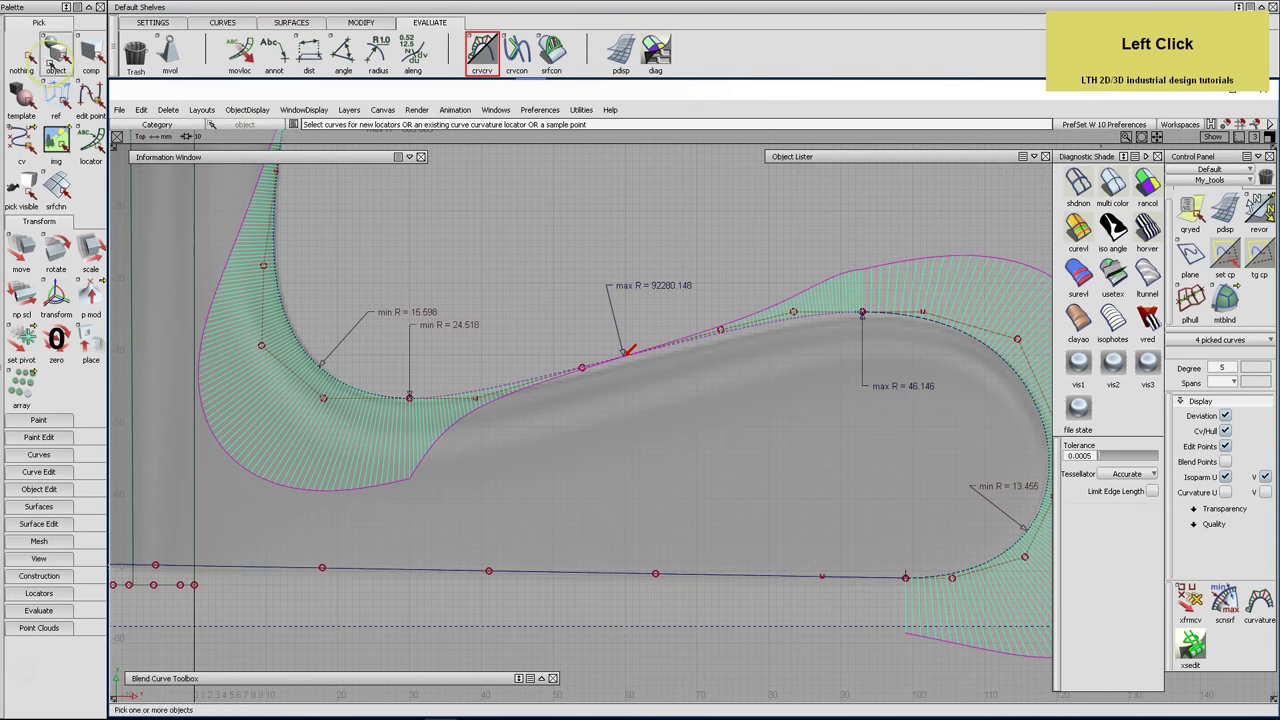
pyautogui.click(22, 58)
pyautogui.click(1190, 212)
pyautogui.click(820, 314)
pyautogui.moveTo(803, 313); pyautogui.dragTo(808, 314)
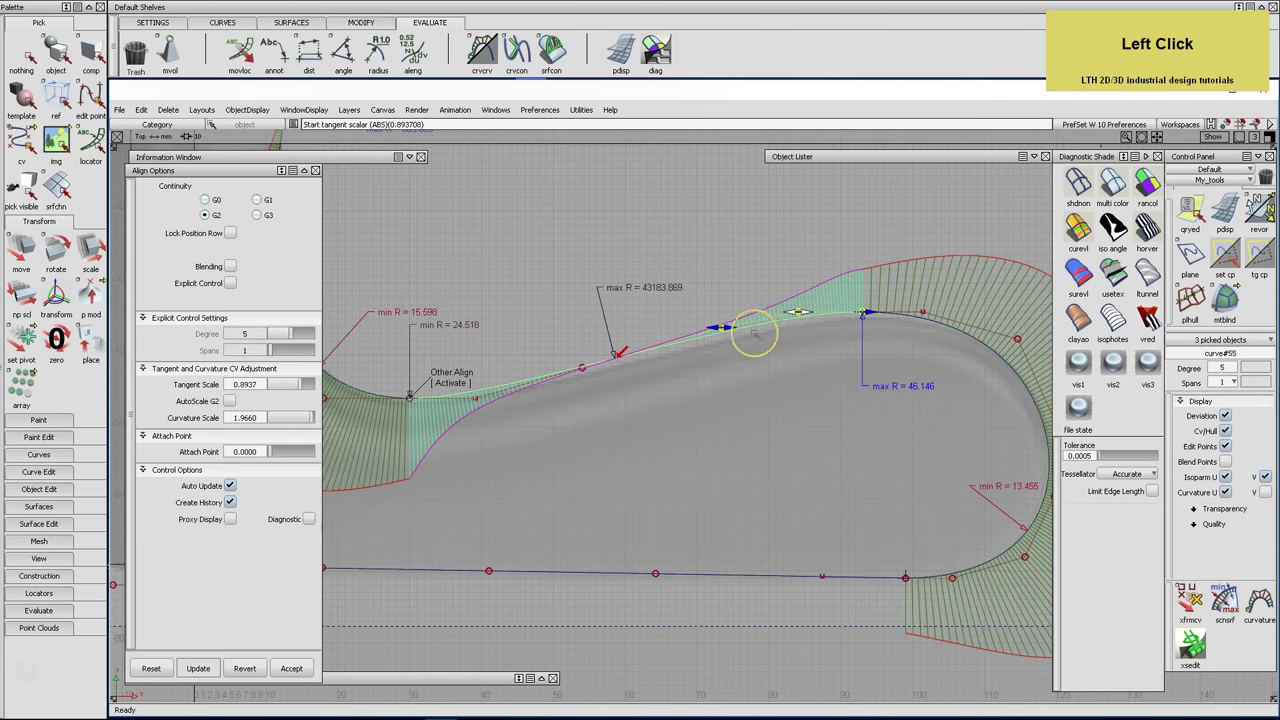
pyautogui.moveTo(733, 333); pyautogui.dragTo(803, 335)
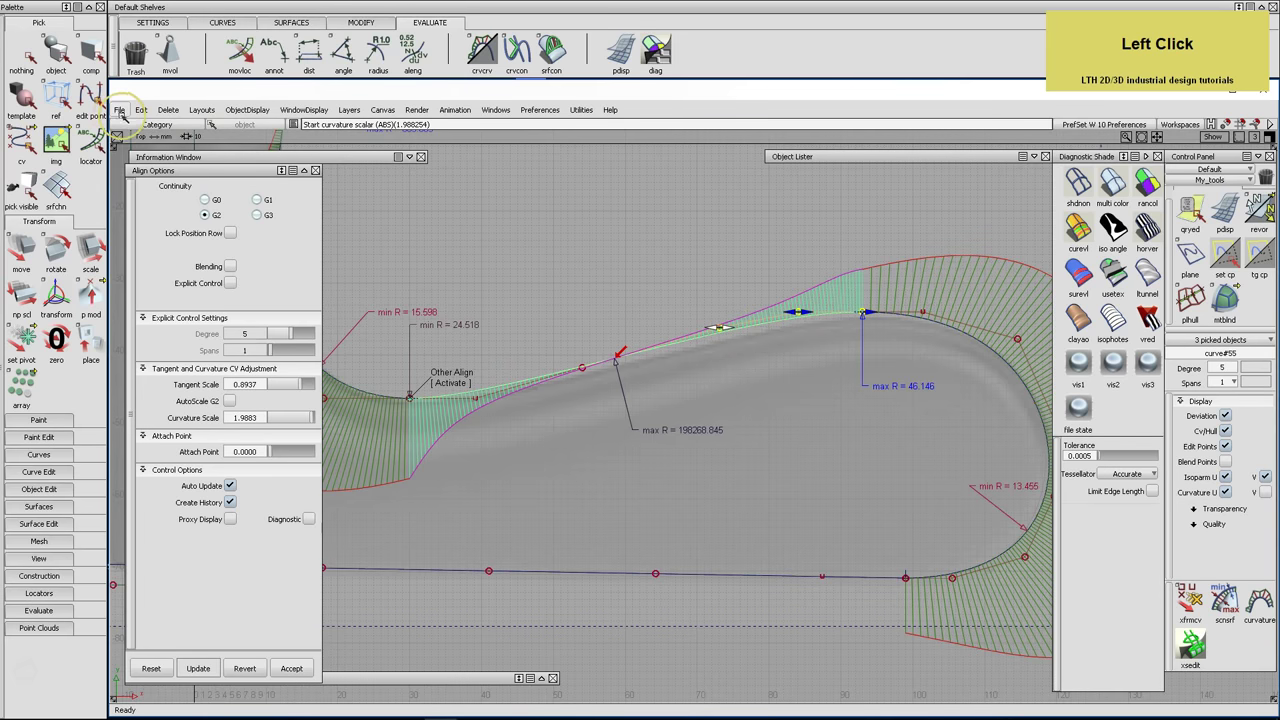
# Nudge the end curve's near-joint and upper corner control points to blend its comb with the transition curve's comb
pyautogui.click(21, 145)
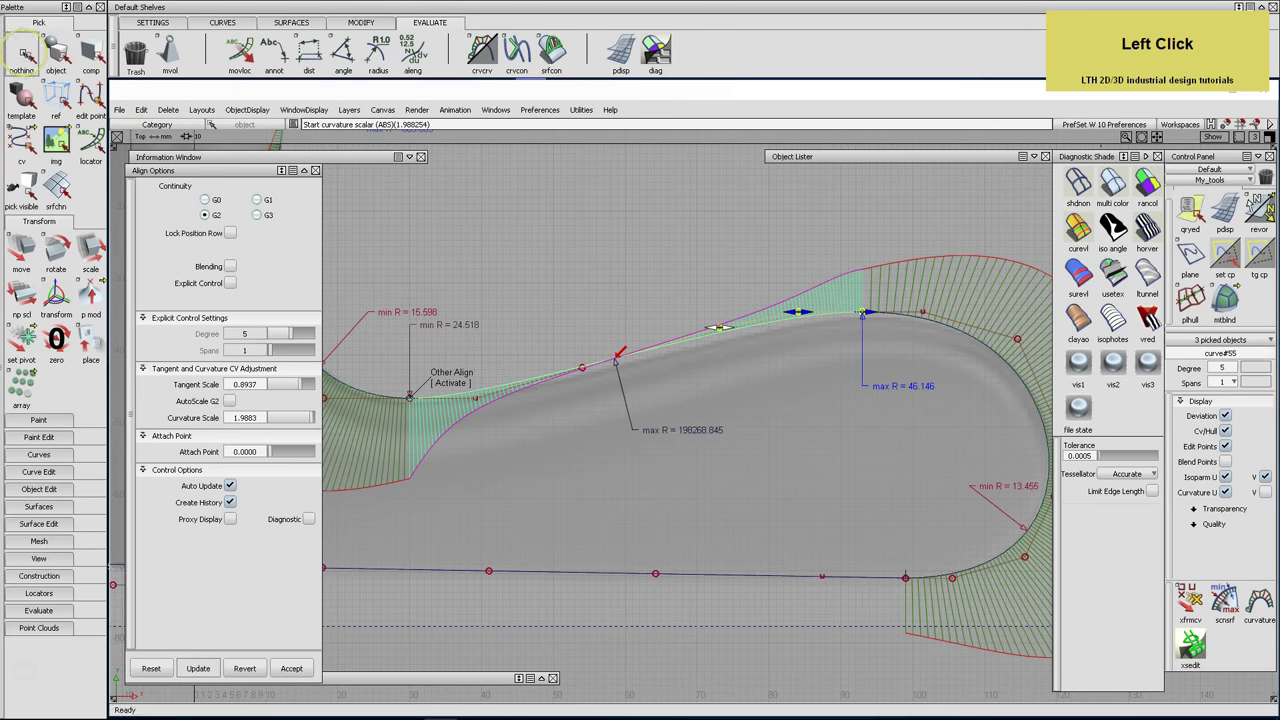
pyautogui.click(922, 314)
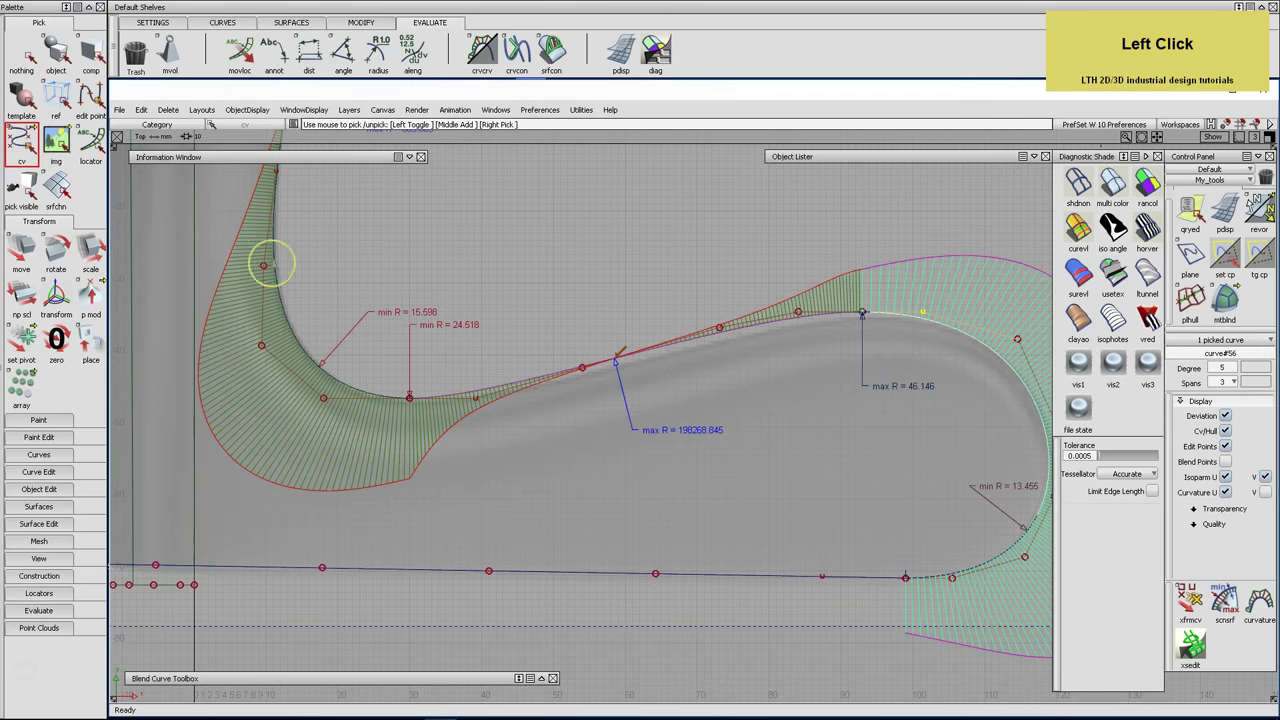
pyautogui.click(21, 250)
pyautogui.moveTo(651, 257); pyautogui.dragTo(658, 260, button='middle')
pyautogui.keyDown('alt'); pyautogui.keyDown('shift'); pyautogui.moveTo(786, 251); pyautogui.dragTo(666, 251, button='middle'); pyautogui.keyUp('shift'); pyautogui.keyUp('alt')
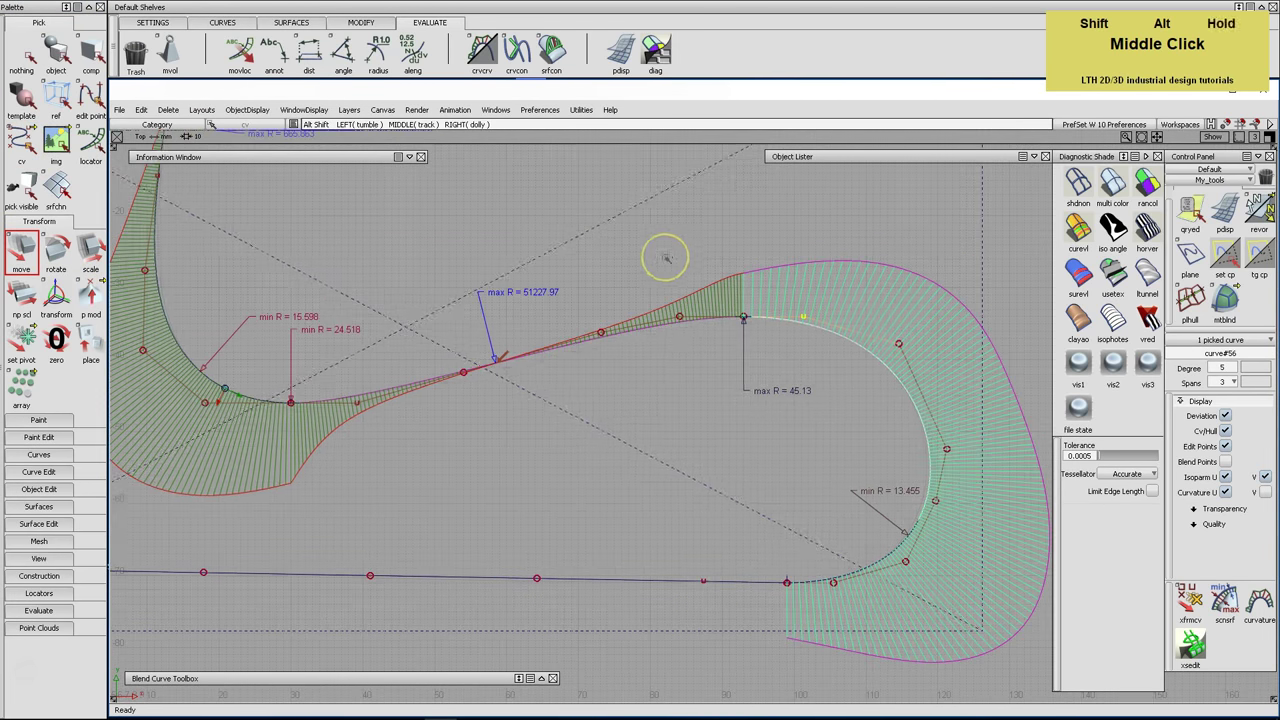
pyautogui.click(899, 344)
pyautogui.moveTo(899, 344); pyautogui.dragTo(862, 389, button='right')
pyautogui.moveTo(862, 389); pyautogui.dragTo(863, 381, button='middle')
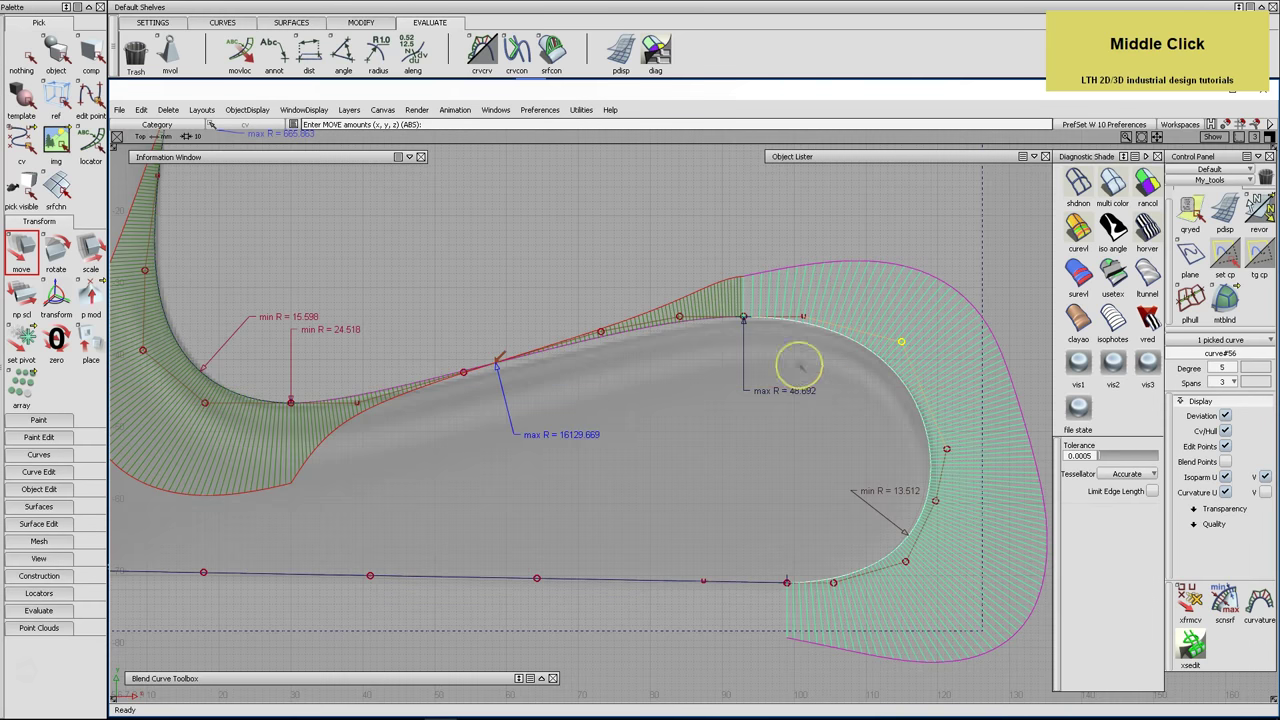
# Adjust the control points on both sides of the joint between the transition curve and the end curve
pyautogui.click(680, 316)
pyautogui.moveTo(691, 337); pyautogui.dragTo(631, 354, button='middle')
pyautogui.click(803, 318)
pyautogui.moveTo(803, 318); pyautogui.dragTo(806, 348, button='middle')
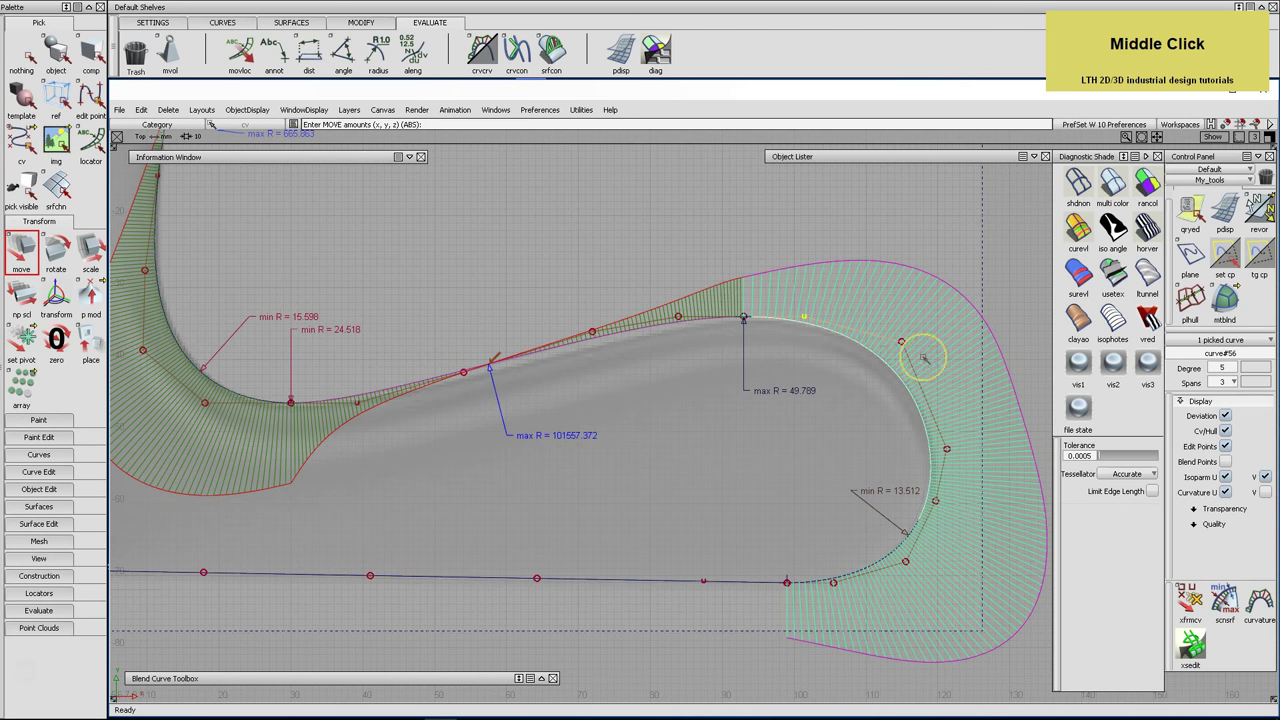
# Fine-tune the end curve's upper corner and near-joint points, plus the transition curve's nearest point, for a continuous comb across the joint
pyautogui.click(900, 345)
pyautogui.moveTo(895, 350); pyautogui.dragTo(870, 376, button='right')
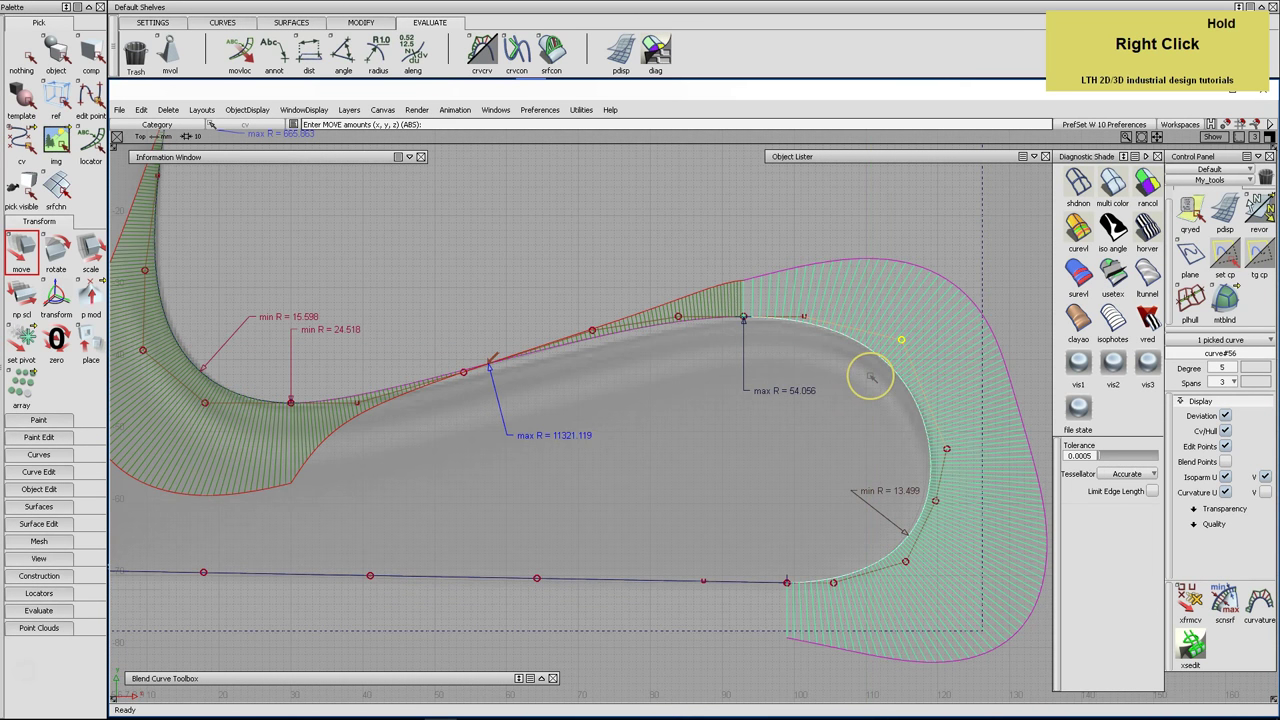
pyautogui.moveTo(870, 376); pyautogui.dragTo(871, 371, button='middle')
pyautogui.moveTo(871, 371); pyautogui.dragTo(820, 333, button='right')
pyautogui.click(804, 319)
pyautogui.middleClick(799, 345)
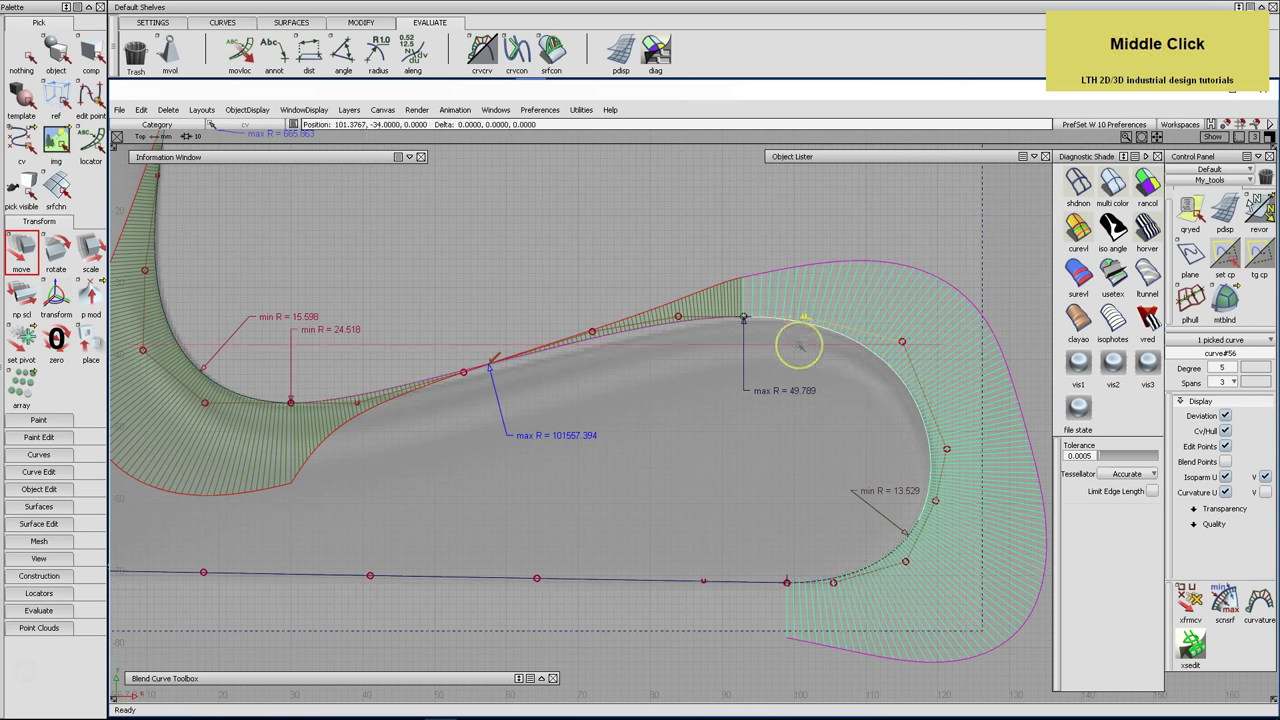
pyautogui.moveTo(813, 345); pyautogui.dragTo(800, 347, button='middle')
pyautogui.middleClick(801, 346)
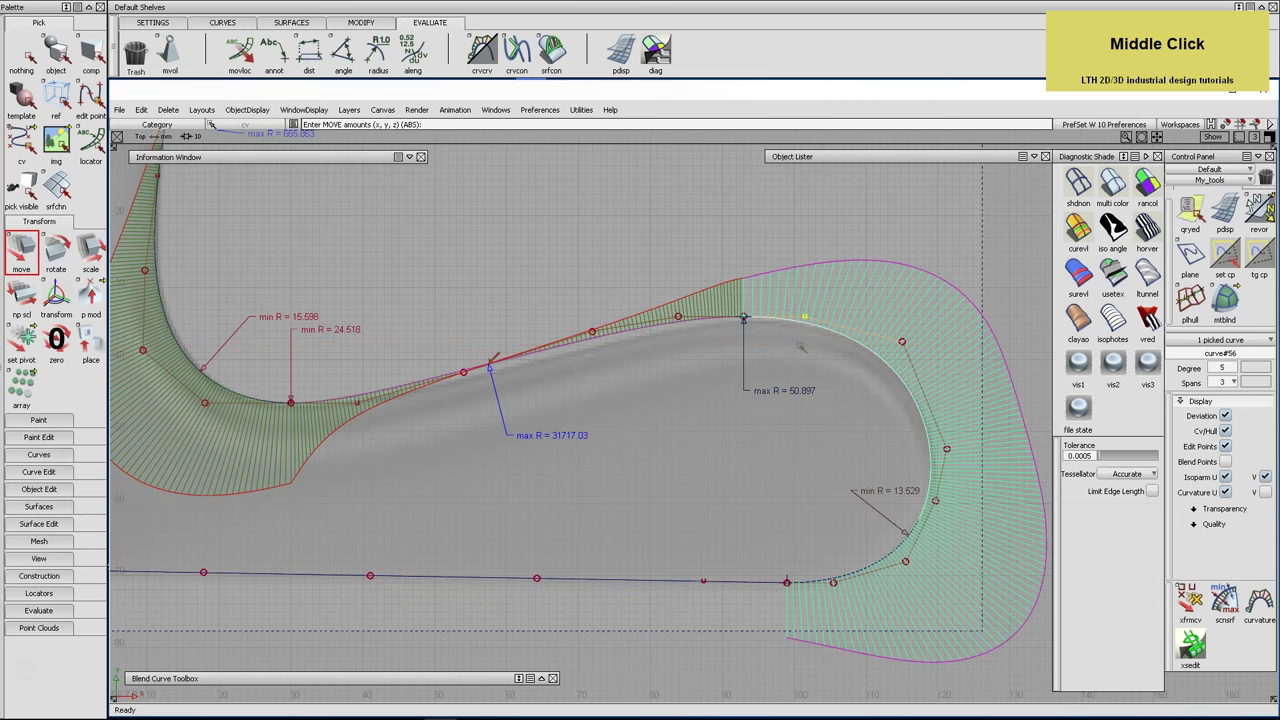
pyautogui.click(678, 317)
pyautogui.moveTo(691, 337); pyautogui.dragTo(701, 342, button='middle')
# Clear the selection and delete all curvature combs from the finished upper outline
pyautogui.click(21, 55)
pyautogui.keyDown('alt'); pyautogui.keyDown('shift'); pyautogui.moveTo(700, 275); pyautogui.dragTo(553, 277, button='right'); pyautogui.keyUp('shift'); pyautogui.keyUp('alt')
pyautogui.keyDown('alt'); pyautogui.keyDown('shift'); pyautogui.moveTo(553, 277); pyautogui.dragTo(721, 292, button='middle'); pyautogui.keyUp('shift'); pyautogui.keyUp('alt')
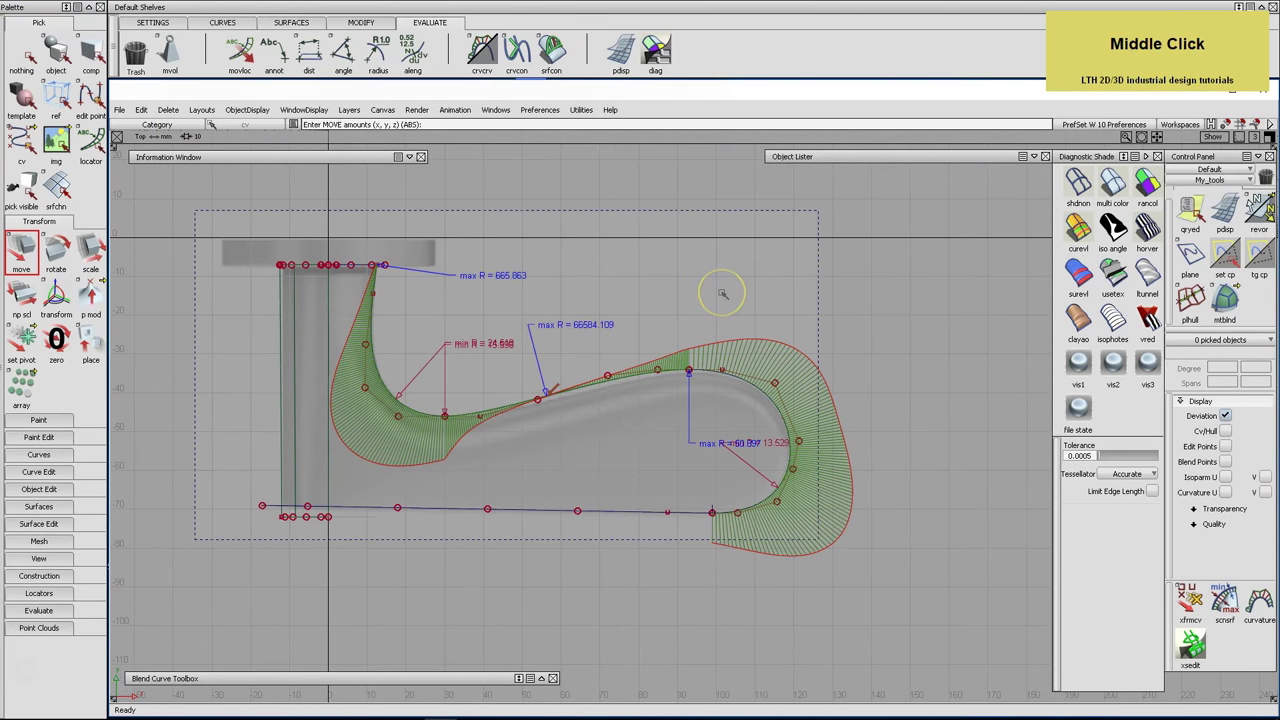
pyautogui.hotkey('ctrl', 'l')
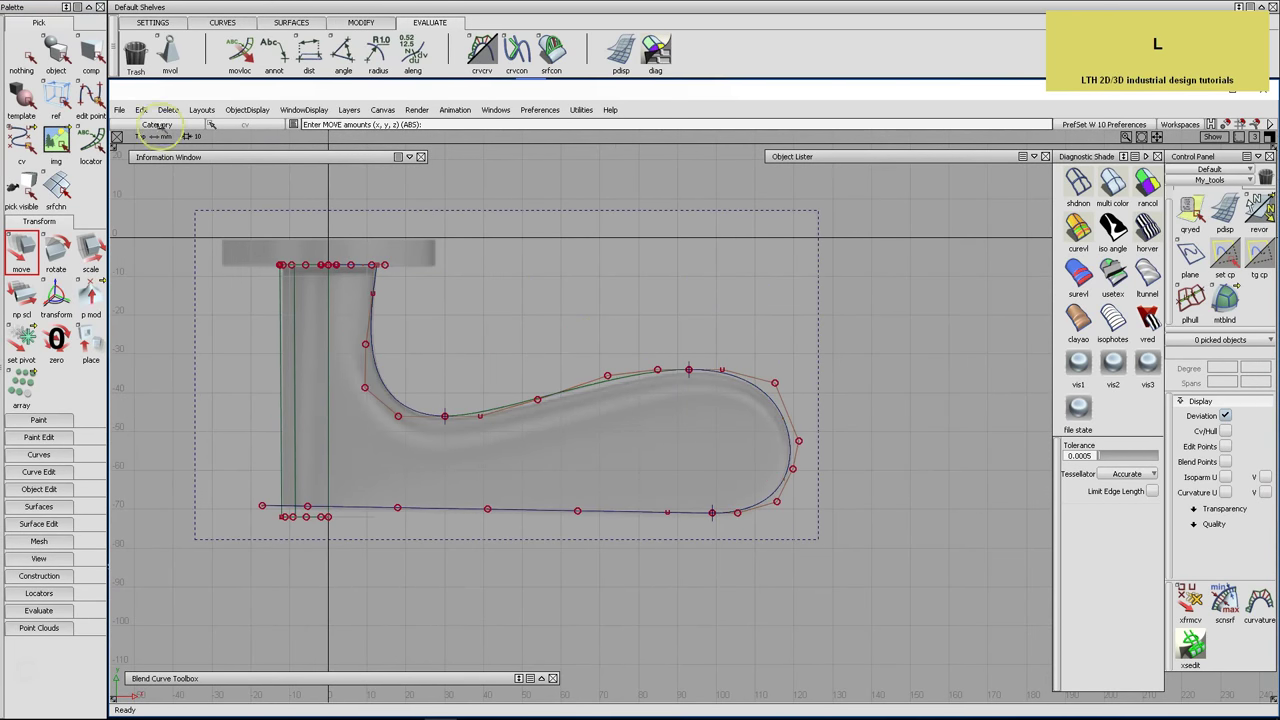
# Shift the bottom curve's control point nearest the rounded-end joint slightly along the curve, away from the joint
pyautogui.click(21, 143)
pyautogui.keyDown('alt'); pyautogui.keyDown('shift'); pyautogui.moveTo(678, 483); pyautogui.dragTo(740, 440, button='middle'); pyautogui.keyUp('shift'); pyautogui.keyUp('alt')
pyautogui.keyDown('alt'); pyautogui.keyDown('shift'); pyautogui.click(729, 457); pyautogui.keyUp('shift'); pyautogui.keyUp('alt')
pyautogui.moveTo(729, 457)
pyautogui.keyDown('alt'); pyautogui.keyDown('shift'); pyautogui.mouseDown(button='right')
pyautogui.moveTo(780, 391)
pyautogui.moveTo(751, 446)
pyautogui.mouseUp(button='right'); pyautogui.keyUp('shift'); pyautogui.keyUp('alt')
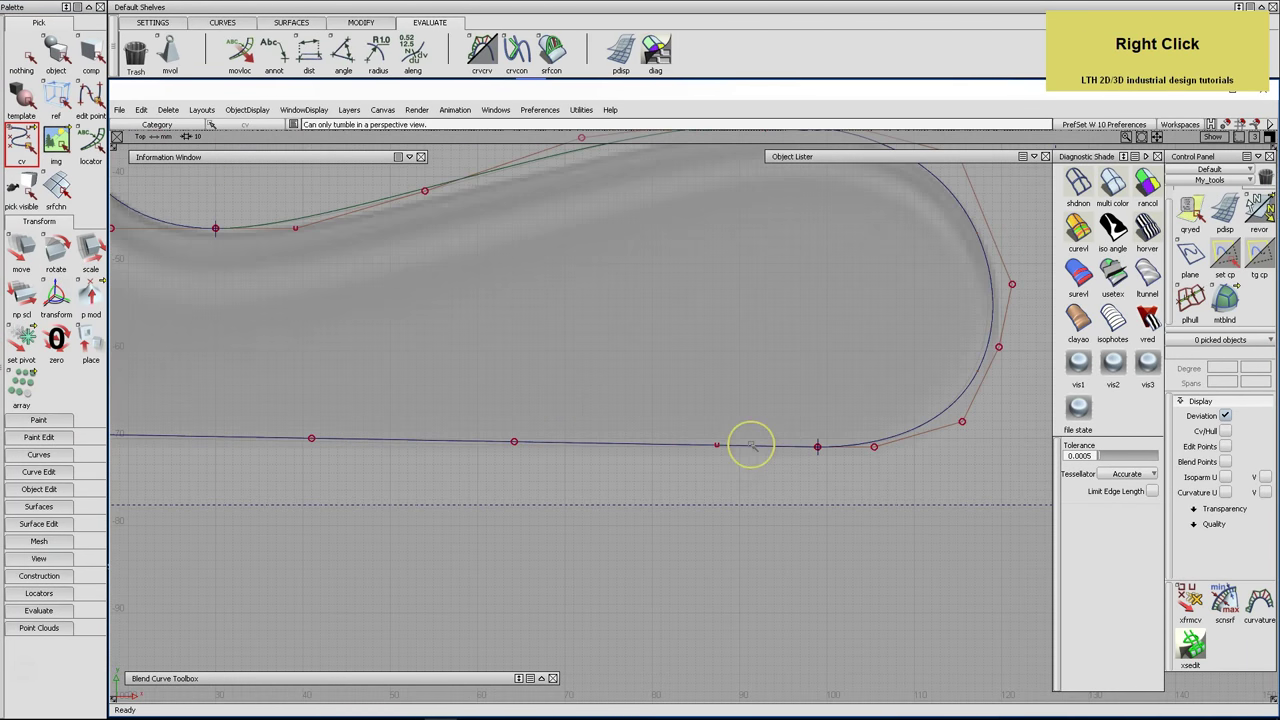
pyautogui.click(717, 446)
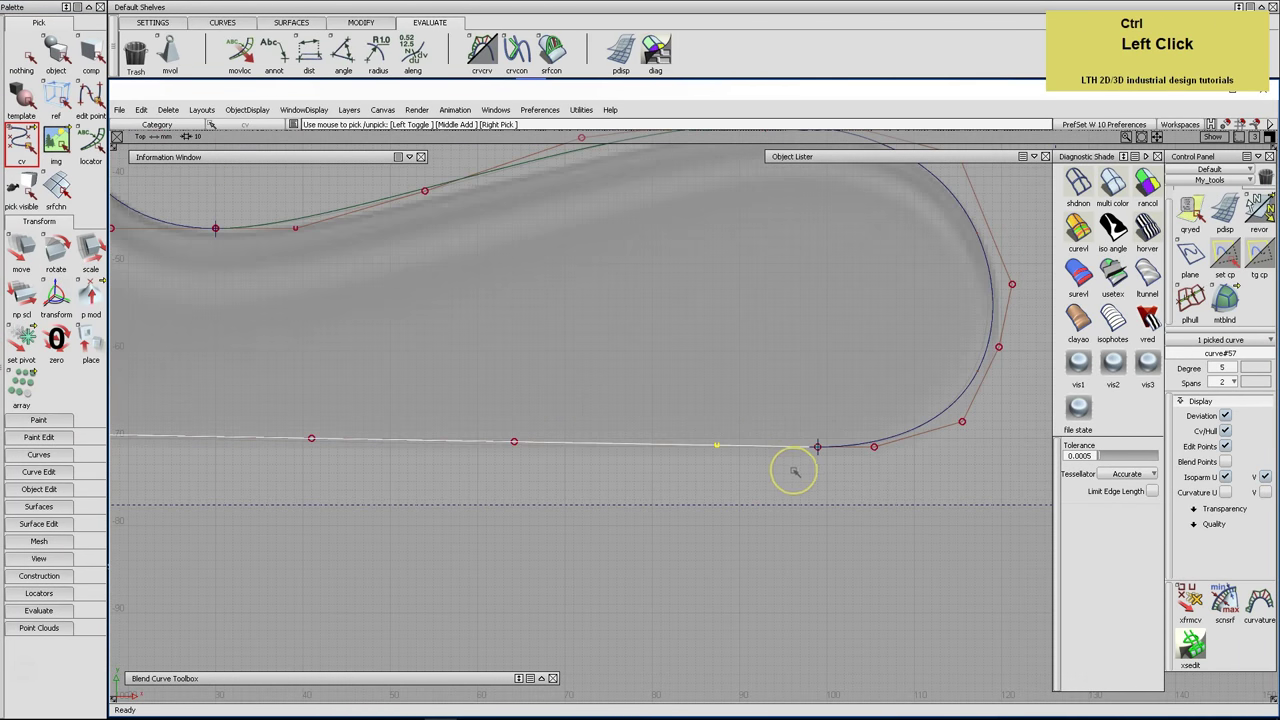
pyautogui.click(21, 252)
pyautogui.keyDown('ctrl'); pyautogui.click(800, 466); pyautogui.keyUp('ctrl')
pyautogui.middleClick(780, 470)
pyautogui.moveTo(780, 470); pyautogui.dragTo(660, 476, button='middle')
# Lower the bottom curve's second control point at the neck end and shift its middle point slightly toward the grip's end
pyautogui.moveTo(531, 457); pyautogui.dragTo(794, 446, button='middle')
pyautogui.keyDown('alt'); pyautogui.keyDown('shift'); pyautogui.moveTo(794, 446); pyautogui.dragTo(756, 452, button='right'); pyautogui.keyUp('shift'); pyautogui.keyUp('alt')
pyautogui.click(343, 423)
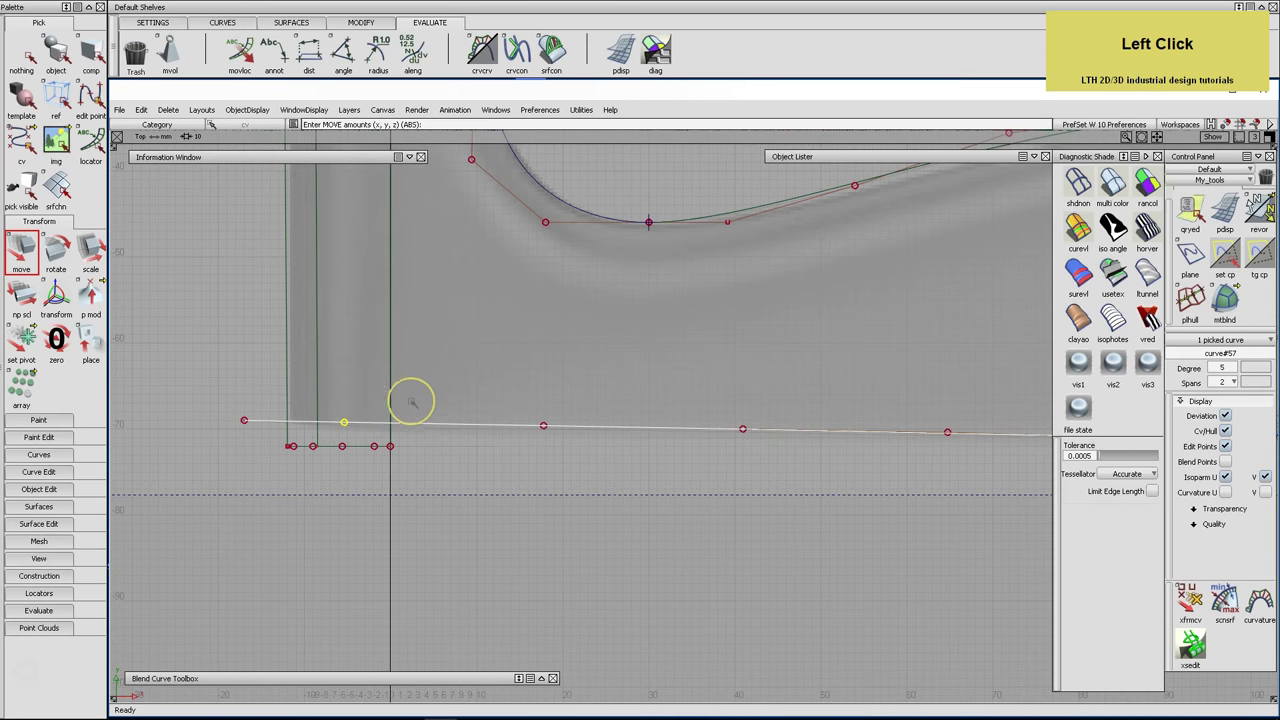
pyautogui.moveTo(419, 389)
pyautogui.keyDown('alt'); pyautogui.keyDown('shift'); pyautogui.mouseDown(button='right')
pyautogui.moveTo(429, 406)
pyautogui.moveTo(414, 383)
pyautogui.mouseUp(button='right'); pyautogui.keyUp('shift'); pyautogui.keyUp('alt')
pyautogui.keyDown('alt'); pyautogui.keyDown('shift'); pyautogui.moveTo(414, 383); pyautogui.dragTo(491, 366, button='middle'); pyautogui.keyUp('shift'); pyautogui.keyUp('alt')
pyautogui.moveTo(491, 366); pyautogui.dragTo(494, 372, button='right')
pyautogui.click(768, 421)
pyautogui.moveTo(770, 450); pyautogui.dragTo(768, 445, button='right')
pyautogui.moveTo(775, 453); pyautogui.dragTo(786, 453, button='middle')
pyautogui.keyDown('alt'); pyautogui.keyDown('shift'); pyautogui.moveTo(817, 453); pyautogui.dragTo(778, 455, button='right'); pyautogui.keyUp('shift'); pyautogui.keyUp('alt')
# Add a curvature comb to the bottom curve and adjust its scale and sampling so the curvature is clearly readable
pyautogui.keyDown('alt'); pyautogui.keyDown('shift'); pyautogui.moveTo(902, 447); pyautogui.dragTo(534, 517, button='middle'); pyautogui.keyUp('shift'); pyautogui.keyUp('alt')
pyautogui.keyDown('alt'); pyautogui.keyDown('shift'); pyautogui.moveTo(534, 517); pyautogui.dragTo(657, 509, button='right'); pyautogui.keyUp('shift'); pyautogui.keyUp('alt')
pyautogui.keyDown('alt'); pyautogui.keyDown('shift'); pyautogui.moveTo(657, 509); pyautogui.dragTo(612, 502, button='middle'); pyautogui.keyUp('shift'); pyautogui.keyUp('alt')
pyautogui.click(55, 52)
pyautogui.click(534, 518)
pyautogui.click(481, 52)
pyautogui.moveTo(219, 334)
pyautogui.mouseDown(button='middle')
pyautogui.moveTo(831, 280)
pyautogui.moveTo(209, 297)
pyautogui.moveTo(744, 288)
pyautogui.mouseUp(button='middle')
pyautogui.moveTo(469, 554); pyautogui.dragTo(647, 513)
pyautogui.moveTo(498, 570); pyautogui.dragTo(774, 557, button='middle')
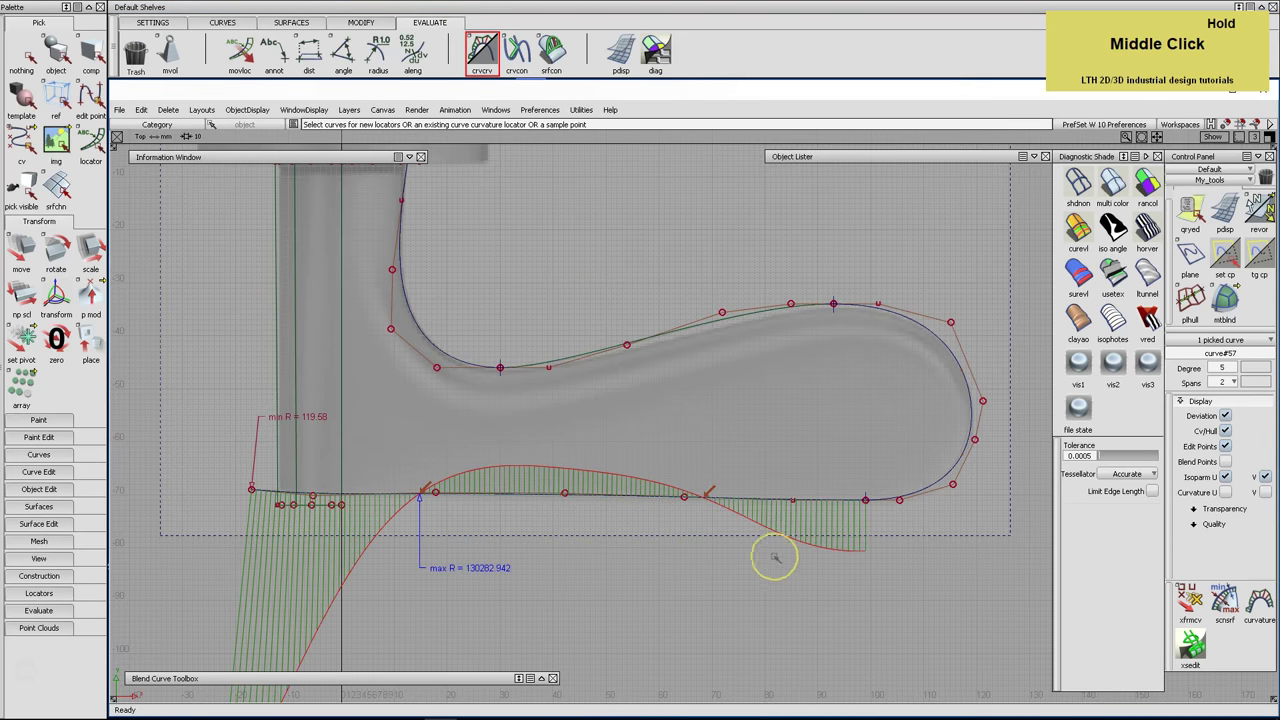
pyautogui.click(643, 494)
pyautogui.moveTo(588, 520); pyautogui.dragTo(894, 500, button='middle')
pyautogui.moveTo(606, 605); pyautogui.dragTo(692, 514)
# Shift the bottom curve's middle control point toward the grip's end and its neighbour back toward the neck, and delete the curvature comb
pyautogui.click(25, 54)
pyautogui.click(22, 142)
pyautogui.click(565, 495)
pyautogui.click(565, 495)
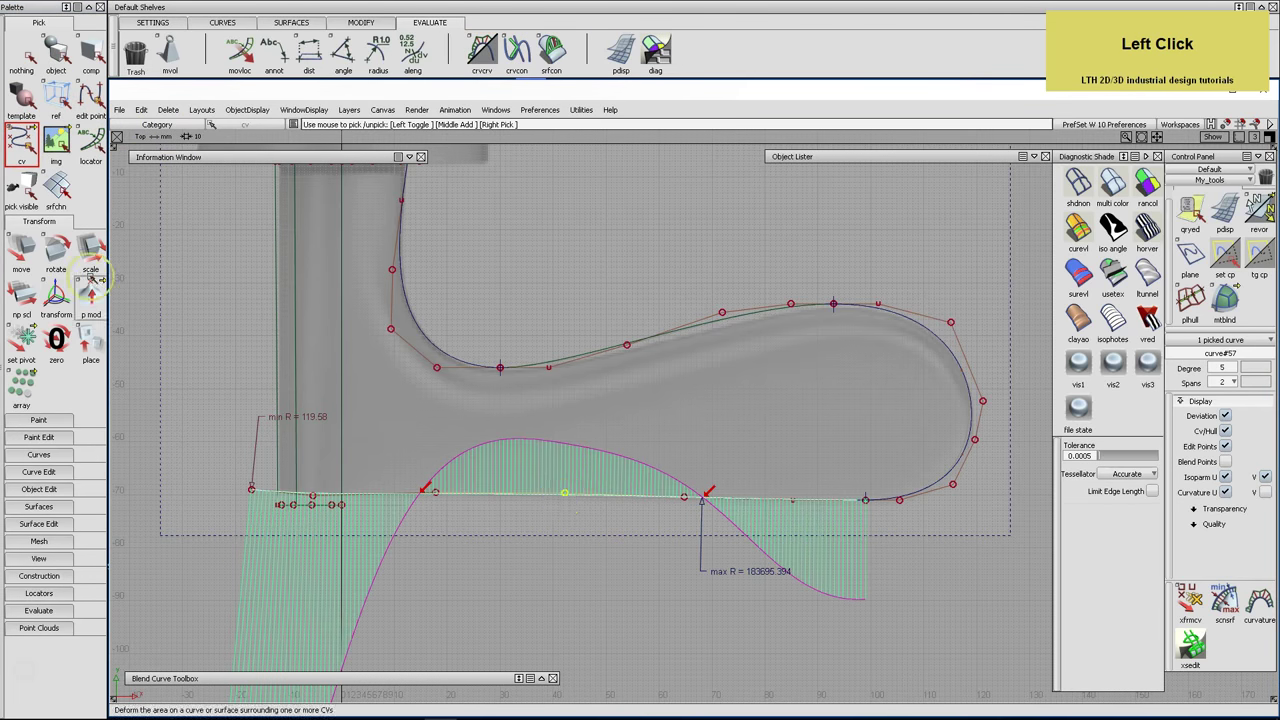
pyautogui.click(21, 250)
pyautogui.middleClick(660, 290)
pyautogui.moveTo(660, 290); pyautogui.dragTo(678, 290, button='middle')
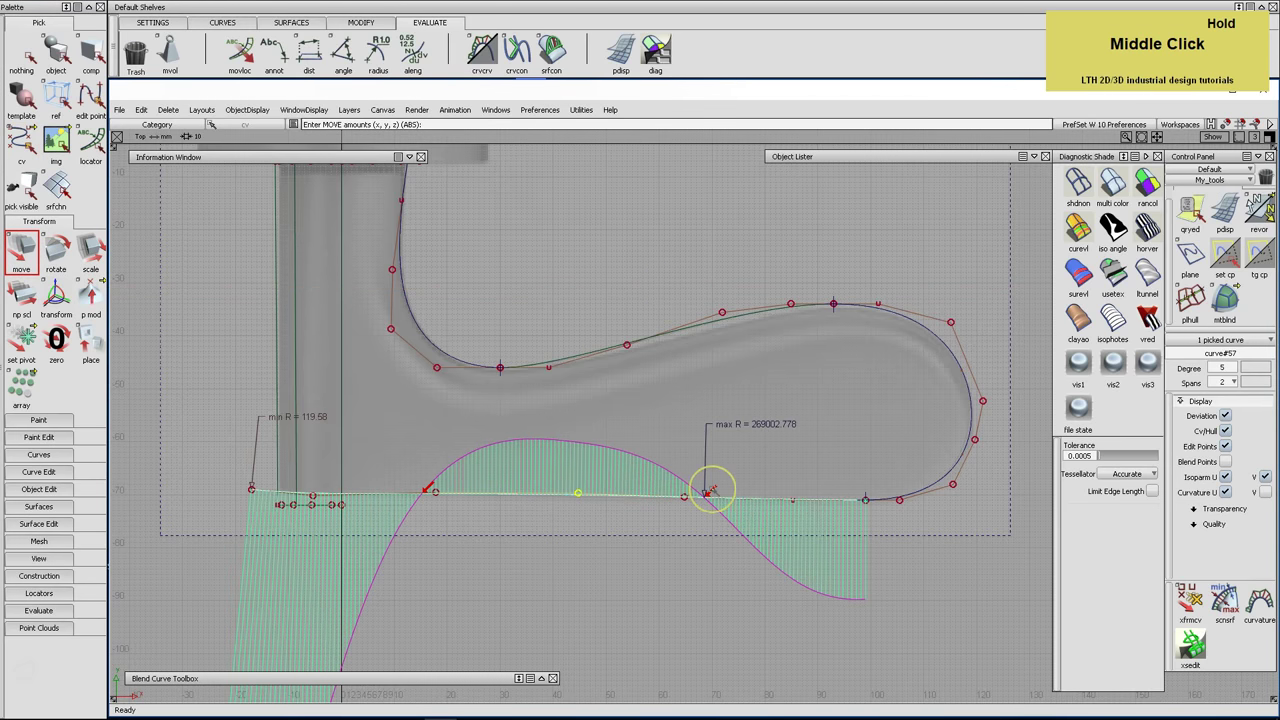
pyautogui.click(679, 499)
pyautogui.middleClick(687, 516)
pyautogui.moveTo(687, 516); pyautogui.dragTo(679, 517, button='middle')
pyautogui.click(24, 56)
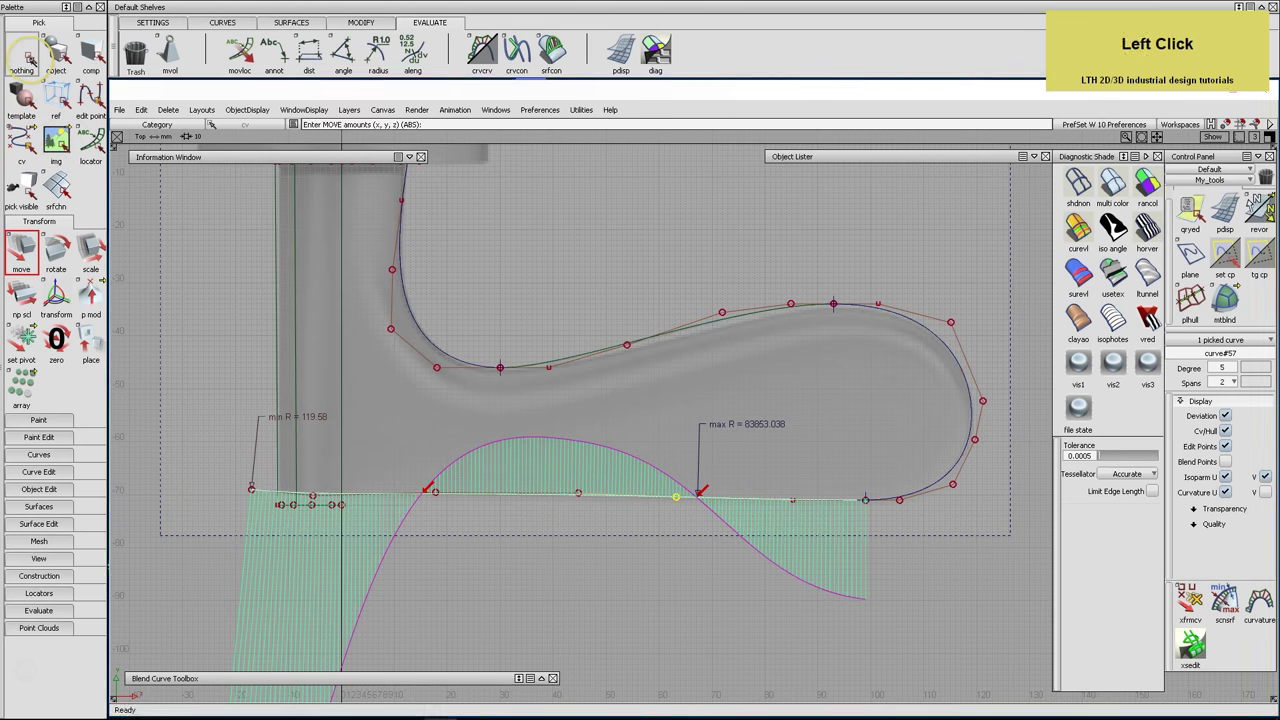
pyautogui.hotkey('ctrl', 'l')
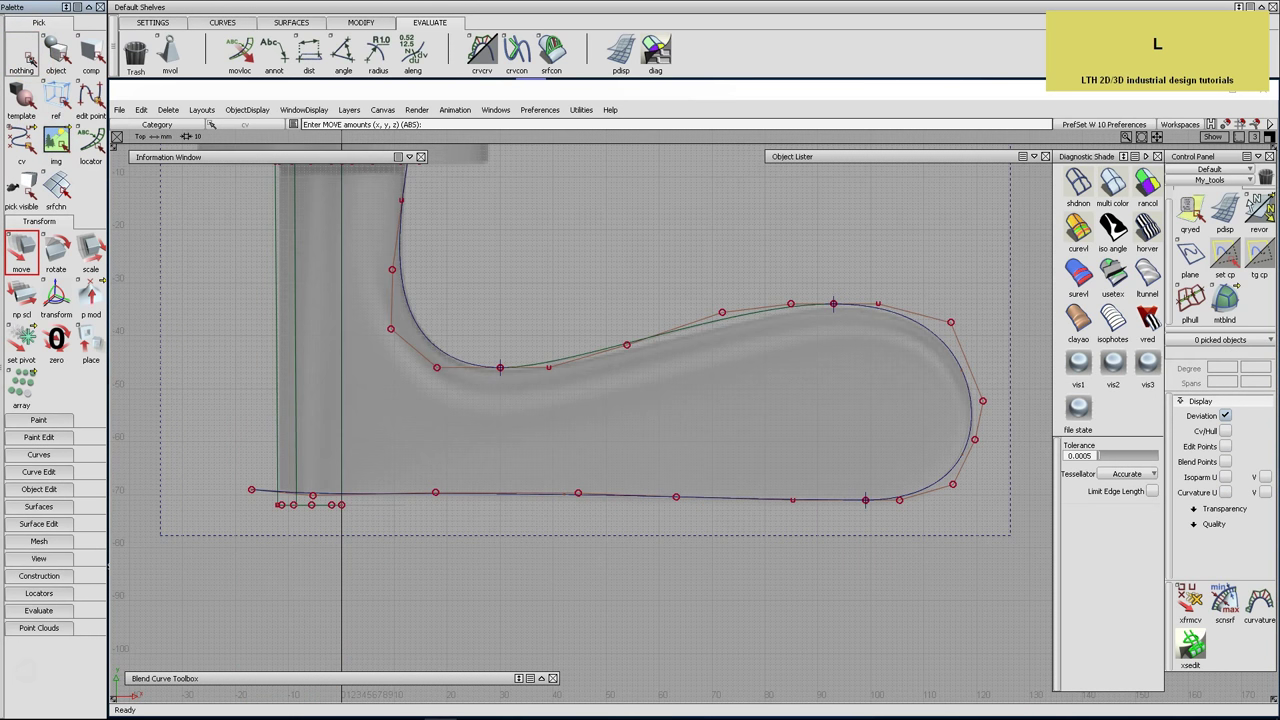
# Show the complete handle outline curves in the perspective view and expand the Object Lister to access the layers
pyautogui.press('F8')
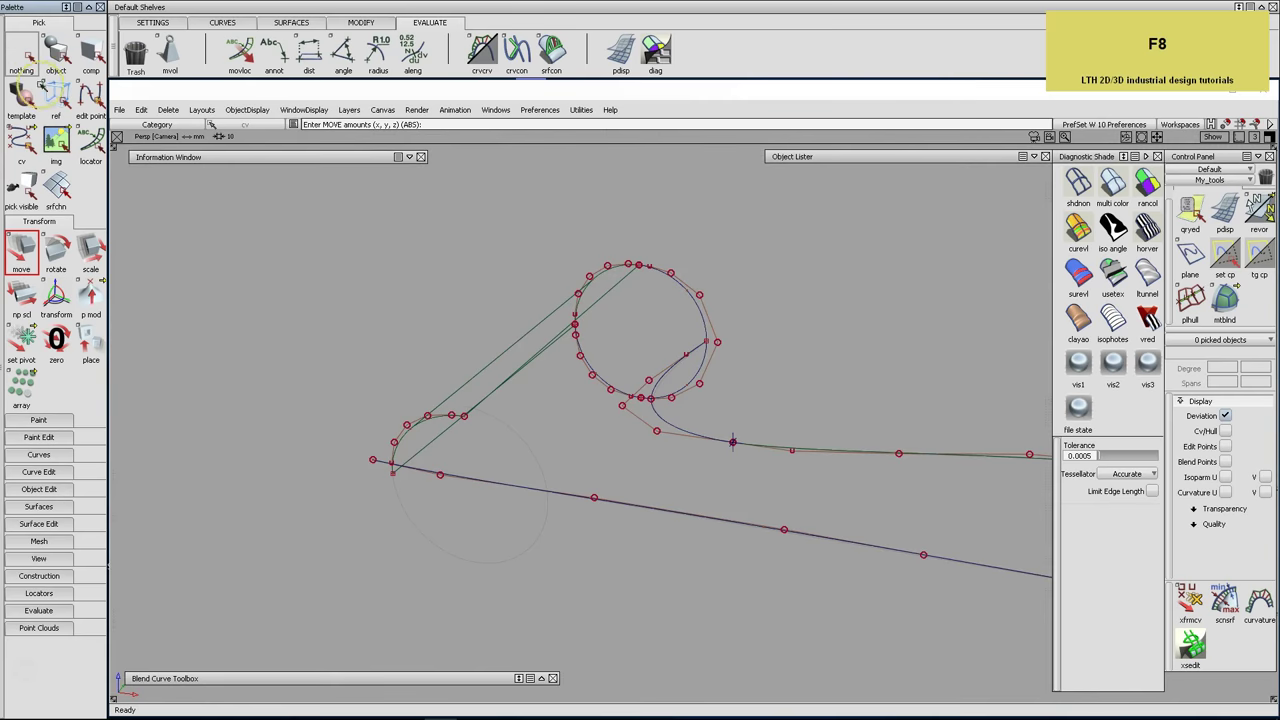
pyautogui.keyDown('alt'); pyautogui.keyDown('shift'); pyautogui.moveTo(517, 366); pyautogui.dragTo(486, 371); pyautogui.keyUp('shift'); pyautogui.keyUp('alt')
pyautogui.keyDown('alt'); pyautogui.keyDown('shift'); pyautogui.moveTo(486, 371); pyautogui.dragTo(521, 372, button='right'); pyautogui.keyUp('shift'); pyautogui.keyUp('alt')
pyautogui.keyDown('alt'); pyautogui.keyDown('shift'); pyautogui.moveTo(571, 371); pyautogui.dragTo(462, 372, button='middle'); pyautogui.keyUp('shift'); pyautogui.keyUp('alt')
pyautogui.keyDown('alt'); pyautogui.keyDown('shift'); pyautogui.moveTo(462, 371); pyautogui.dragTo(469, 369, button='right'); pyautogui.keyUp('shift'); pyautogui.keyUp('alt')
pyautogui.keyDown('alt'); pyautogui.keyDown('shift'); pyautogui.moveTo(490, 376); pyautogui.dragTo(432, 366, button='middle'); pyautogui.keyUp('shift'); pyautogui.keyUp('alt')
pyautogui.click(796, 160)
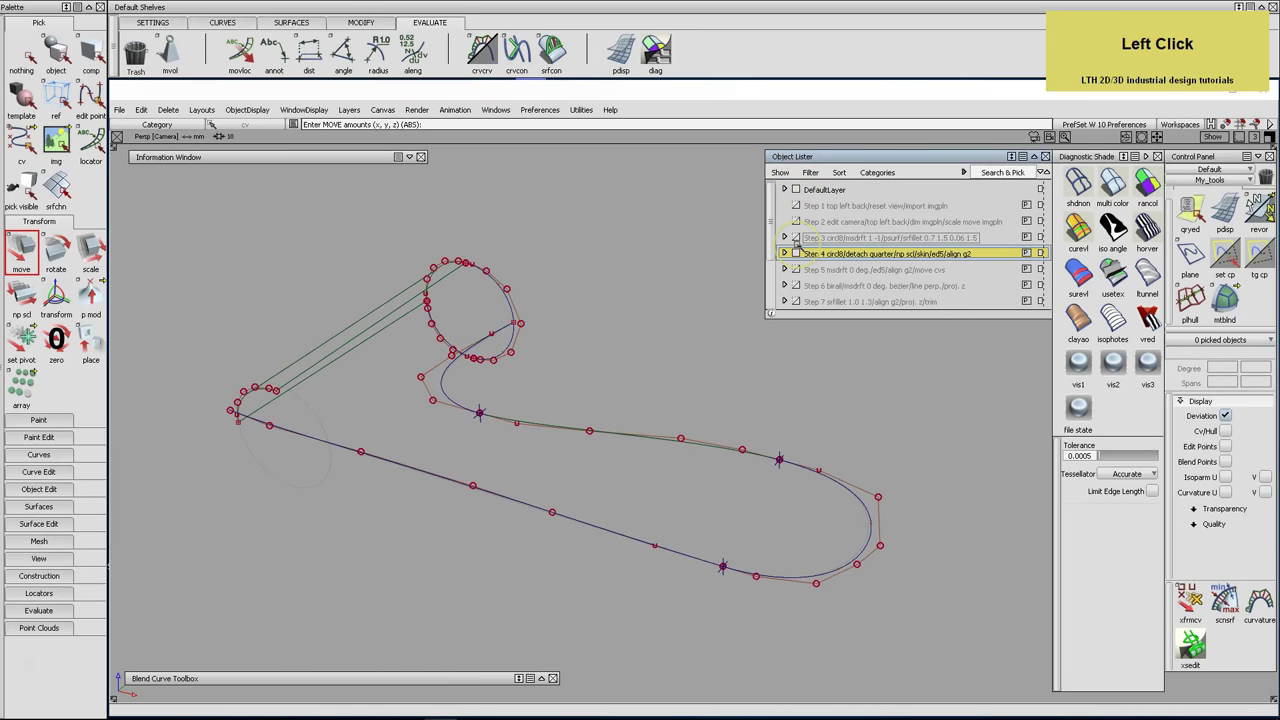
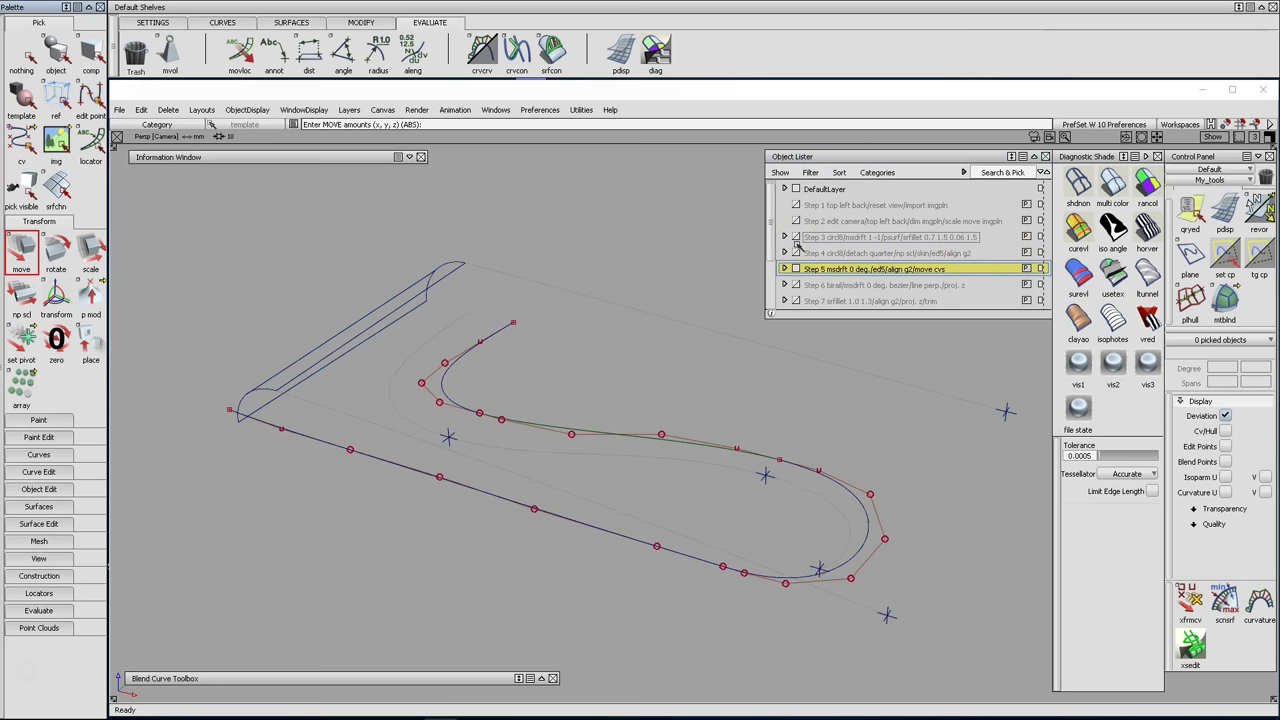
# Set up a Multi-Surface Draft with a 0° draft angle, a length of 10, and Bezier surfaces turned off
pyautogui.click(318, 23)
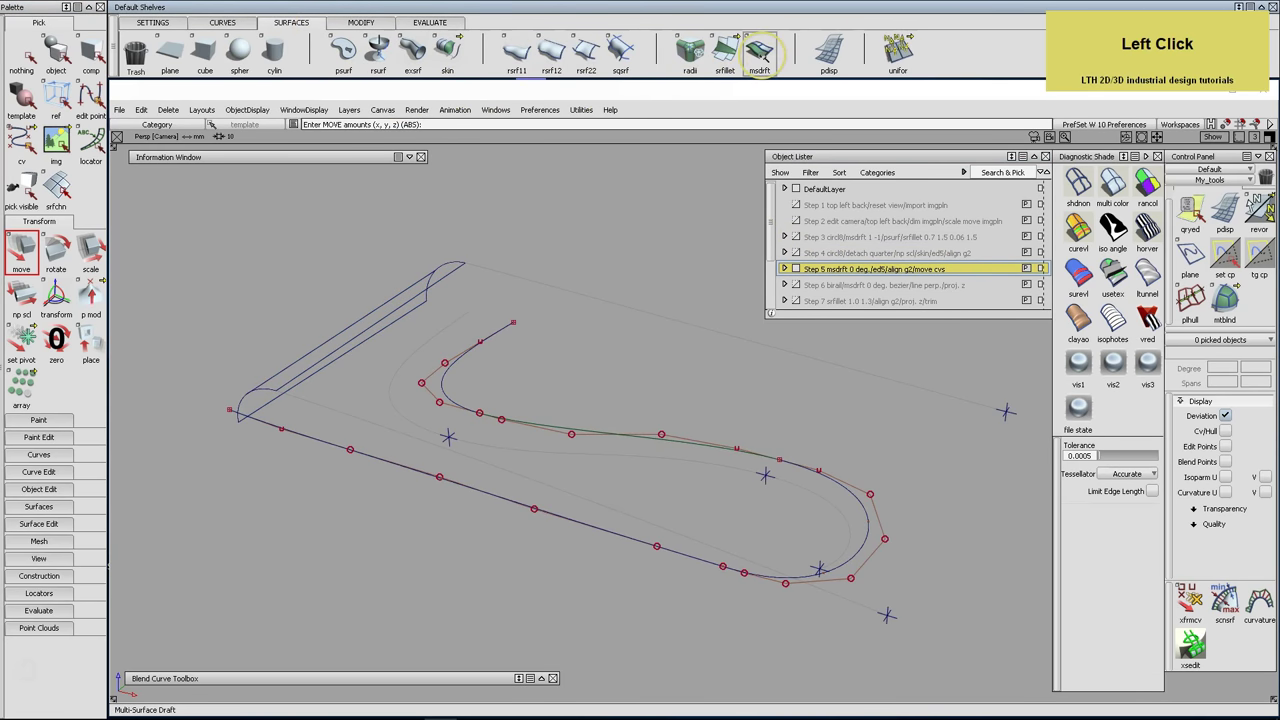
pyautogui.doubleClick(760, 52)
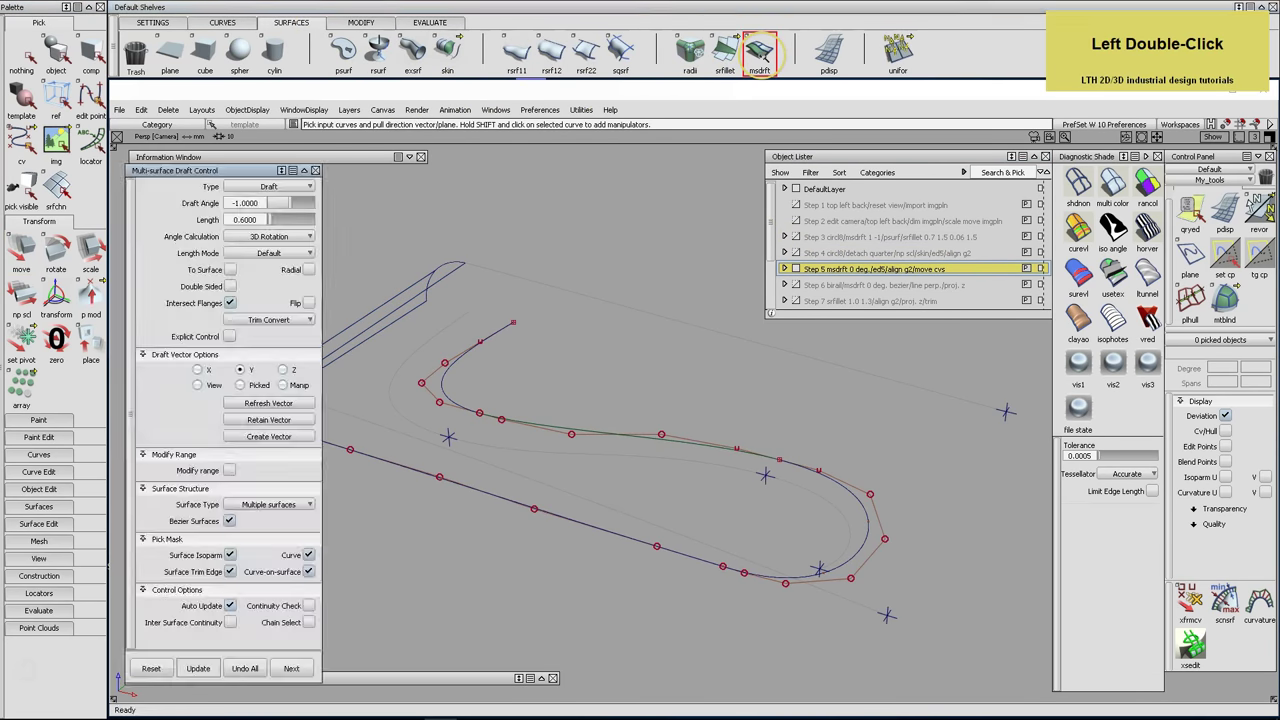
pyautogui.click(250, 204)
pyautogui.write('0')
pyautogui.press('Return')
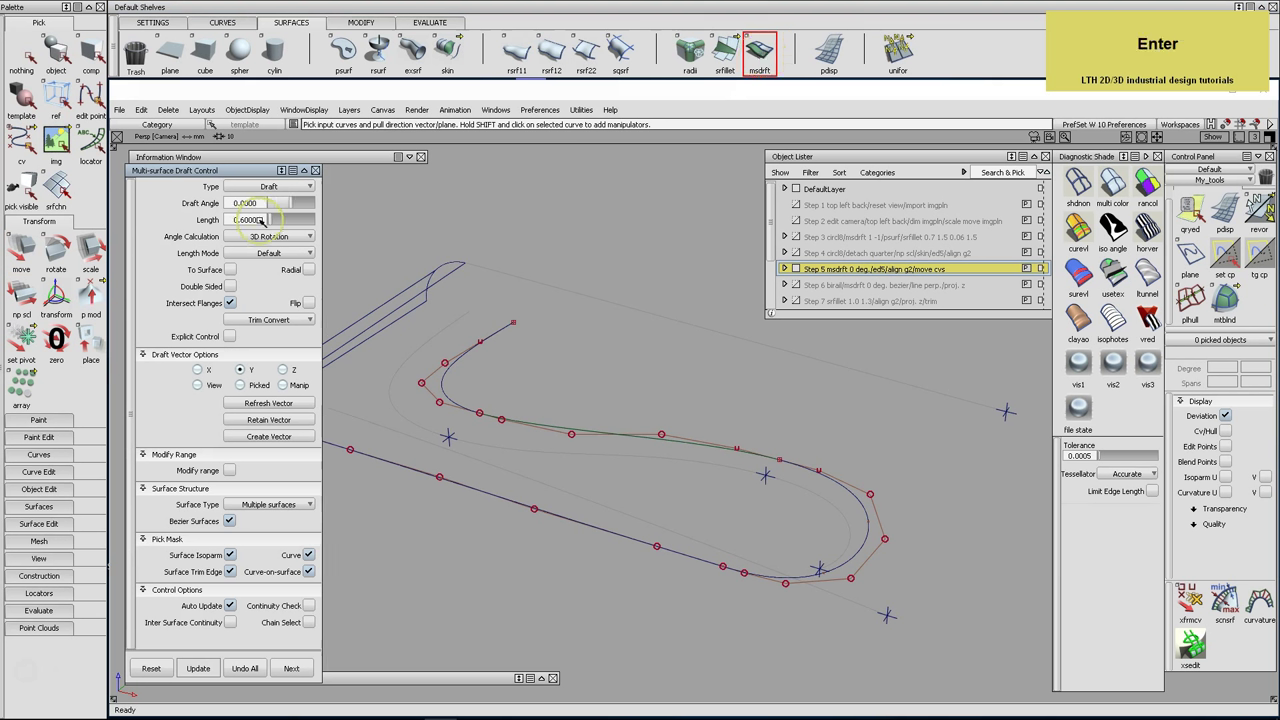
pyautogui.click(258, 220)
pyautogui.press('Return')
pyautogui.click(230, 521)
# Draft surfaces from the four handle outline curves along the Z axis, with the direction flipped
pyautogui.click(429, 474)
pyautogui.click(735, 578)
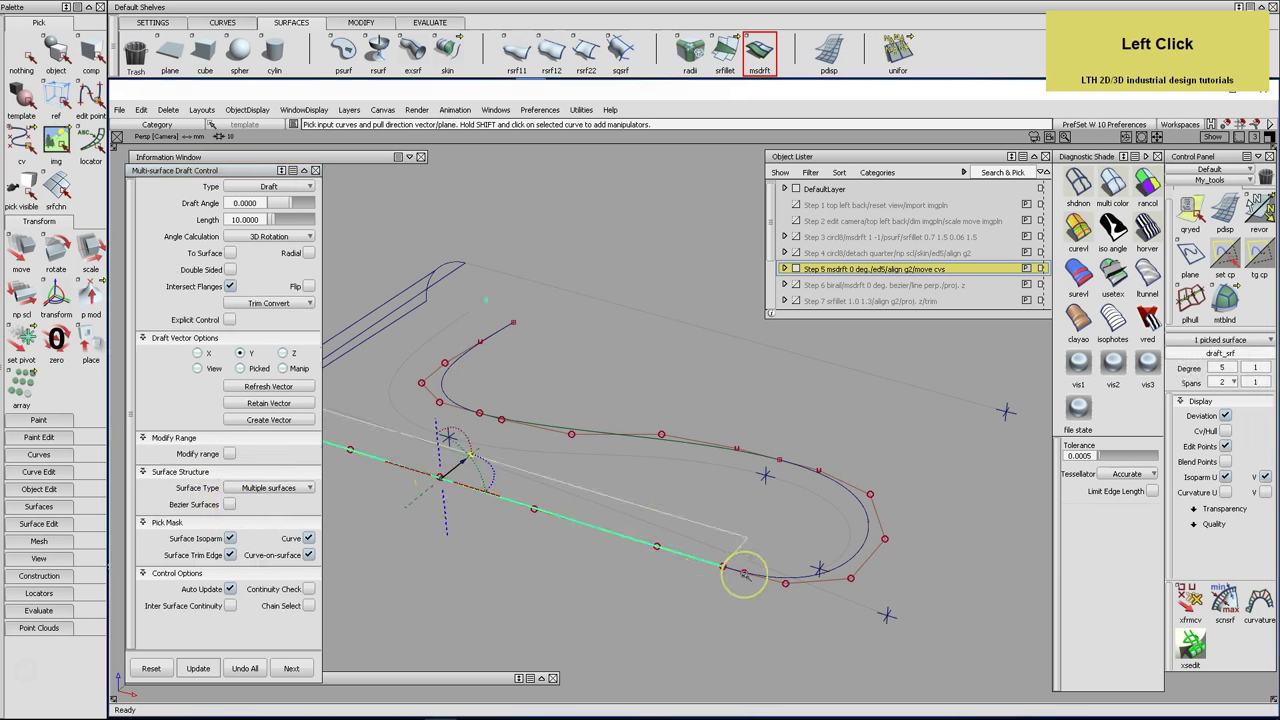
pyautogui.click(771, 457)
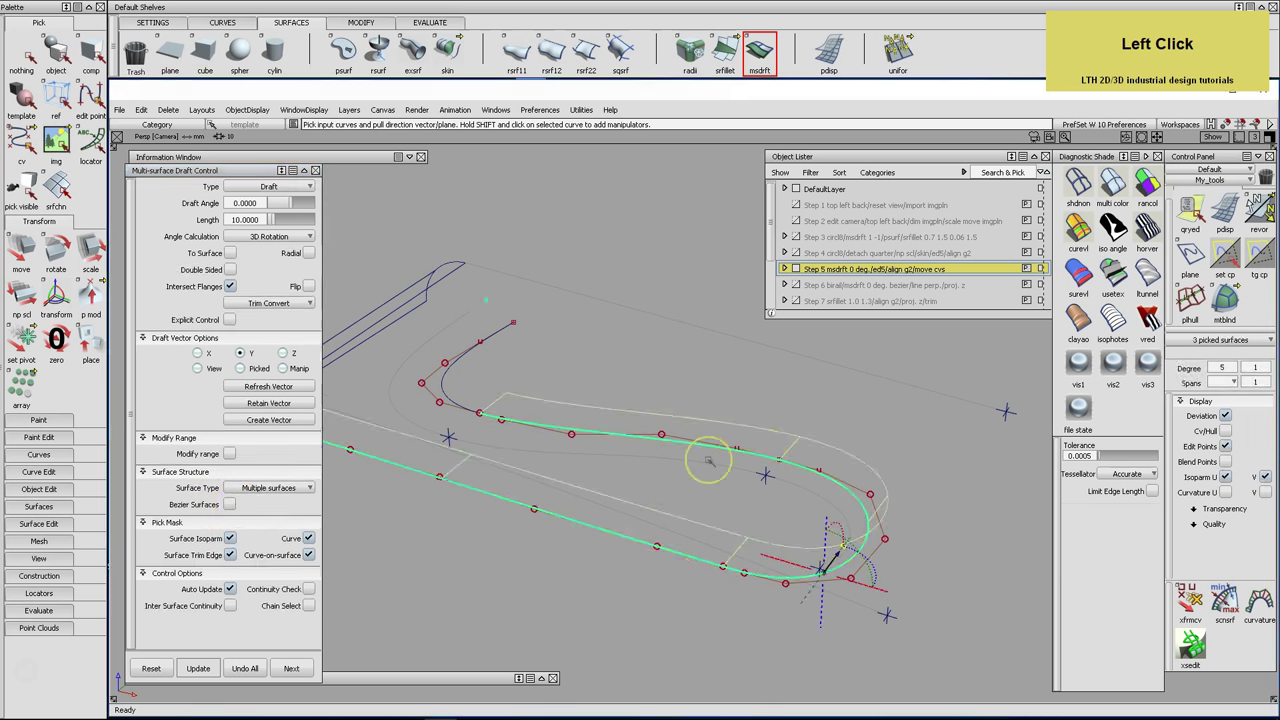
pyautogui.click(446, 388)
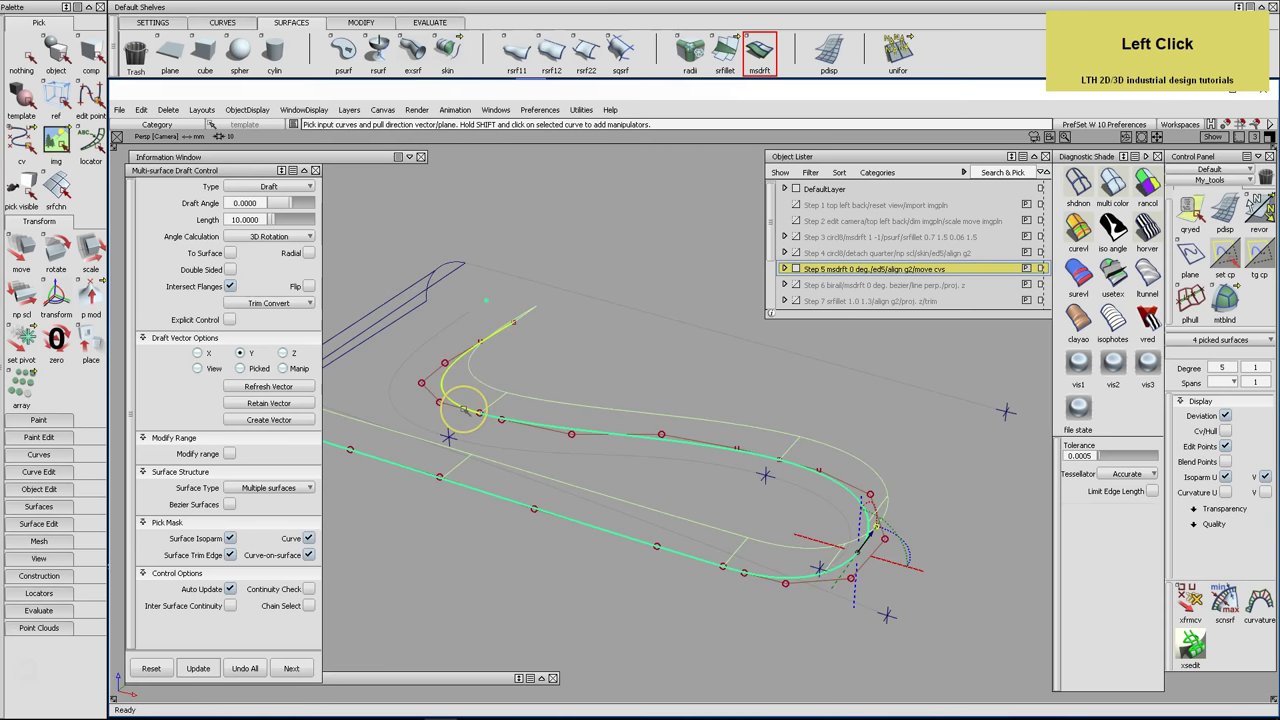
pyautogui.click(283, 354)
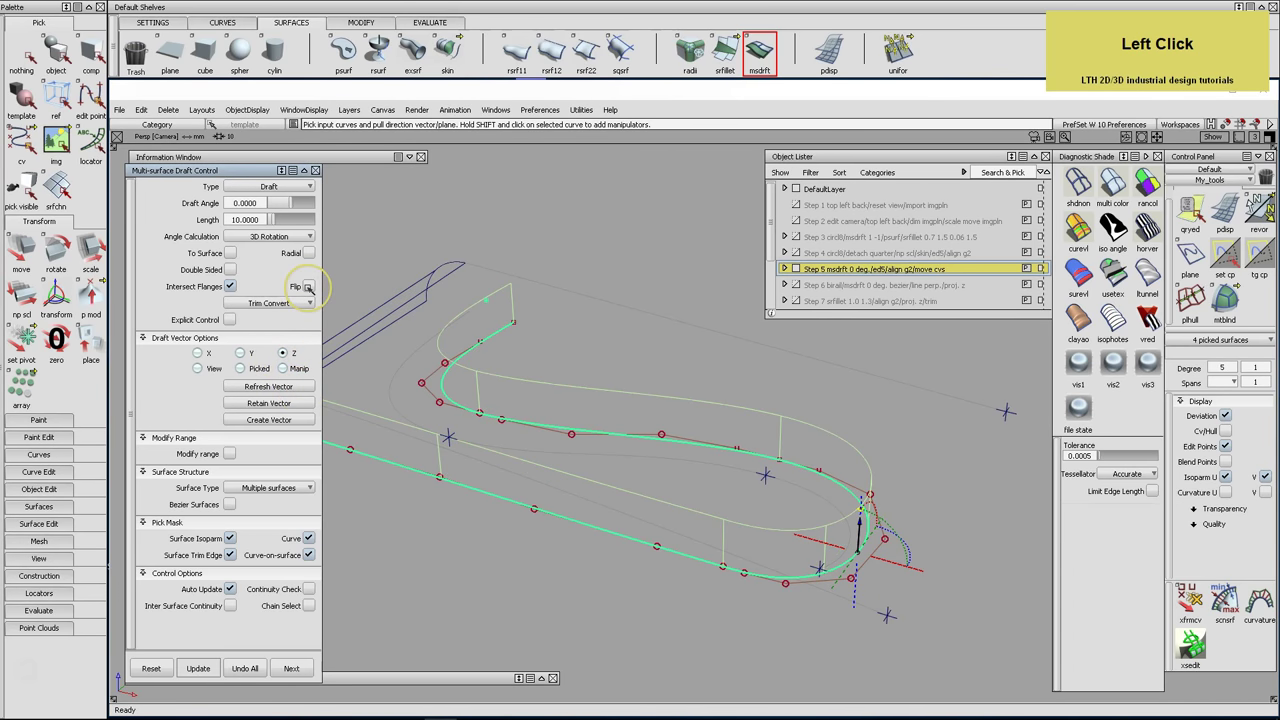
pyautogui.click(307, 286)
pyautogui.click(21, 52)
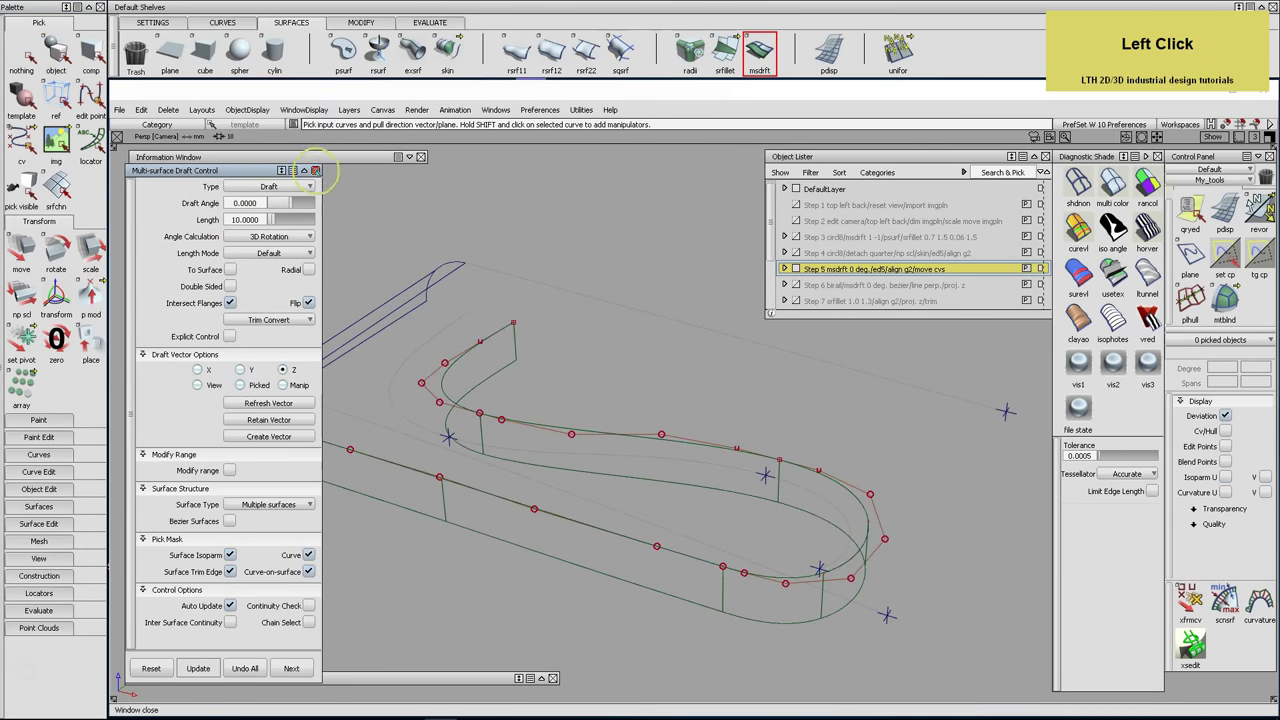
# Draw a degree 5 edit-point curve from the far upper corner of the neck surface to the far locator beyond the grip
pyautogui.click(316, 170)
pyautogui.click(222, 22)
pyautogui.click(205, 50)
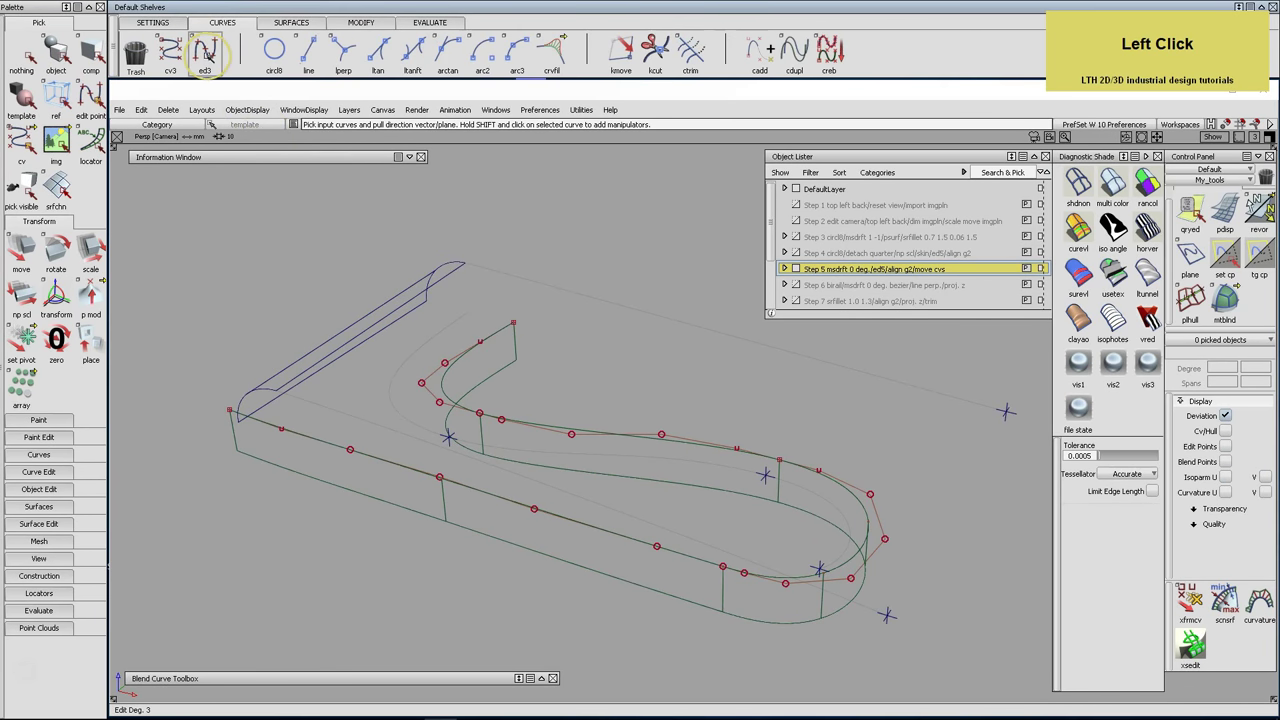
pyautogui.click(463, 262)
pyautogui.keyDown('ctrl'); pyautogui.keyDown('alt'); pyautogui.moveTo(452, 276); pyautogui.dragTo(503, 253); pyautogui.keyUp('alt'); pyautogui.keyUp('ctrl')
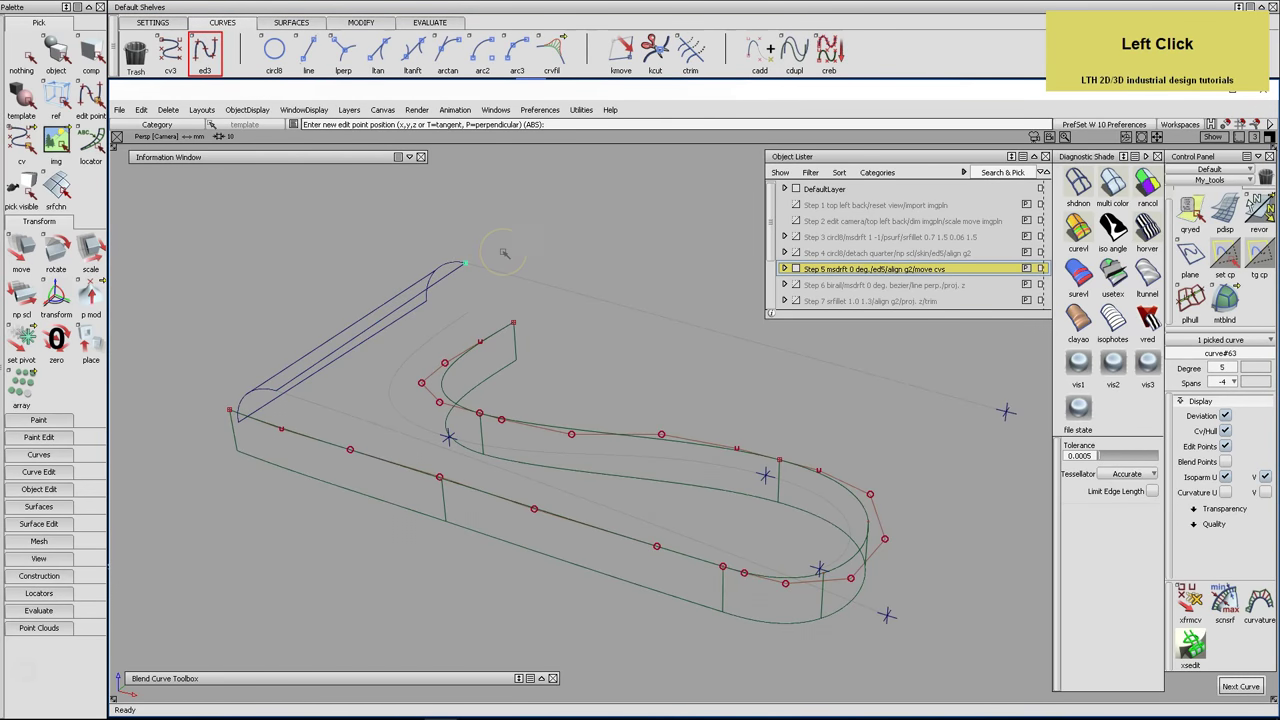
pyautogui.press('F7')
pyautogui.press('F6')
pyautogui.keyDown('alt'); pyautogui.keyDown('shift'); pyautogui.moveTo(775, 397); pyautogui.dragTo(649, 417, button='middle'); pyautogui.keyUp('shift'); pyautogui.keyUp('alt')
pyautogui.keyDown('alt'); pyautogui.moveTo(700, 392); pyautogui.dragTo(746, 397); pyautogui.keyUp('alt')
pyautogui.press('F8')
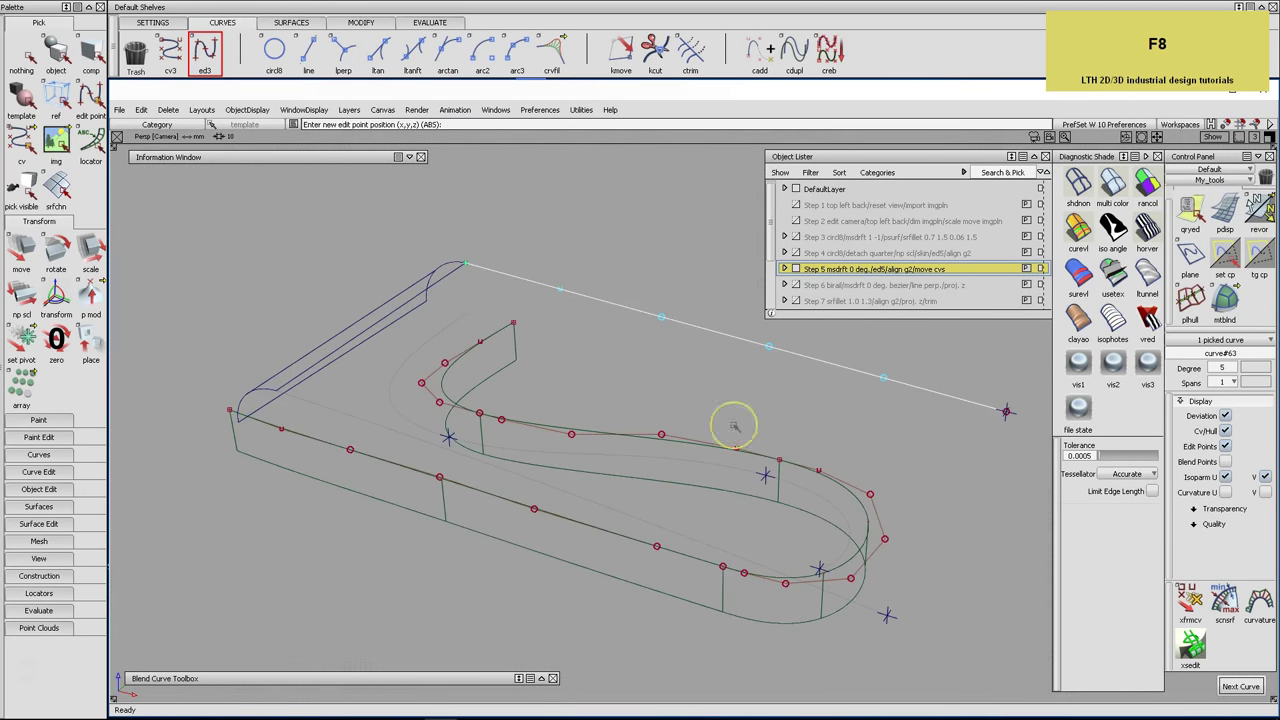
# Draw a second degree 5 curve from the near upper corner of the neck surface to the near locator beyond the grip's end
pyautogui.press('space')
pyautogui.keyDown('ctrl'); pyautogui.keyDown('alt'); pyautogui.moveTo(330, 372); pyautogui.dragTo(270, 440); pyautogui.keyUp('alt'); pyautogui.keyUp('ctrl')
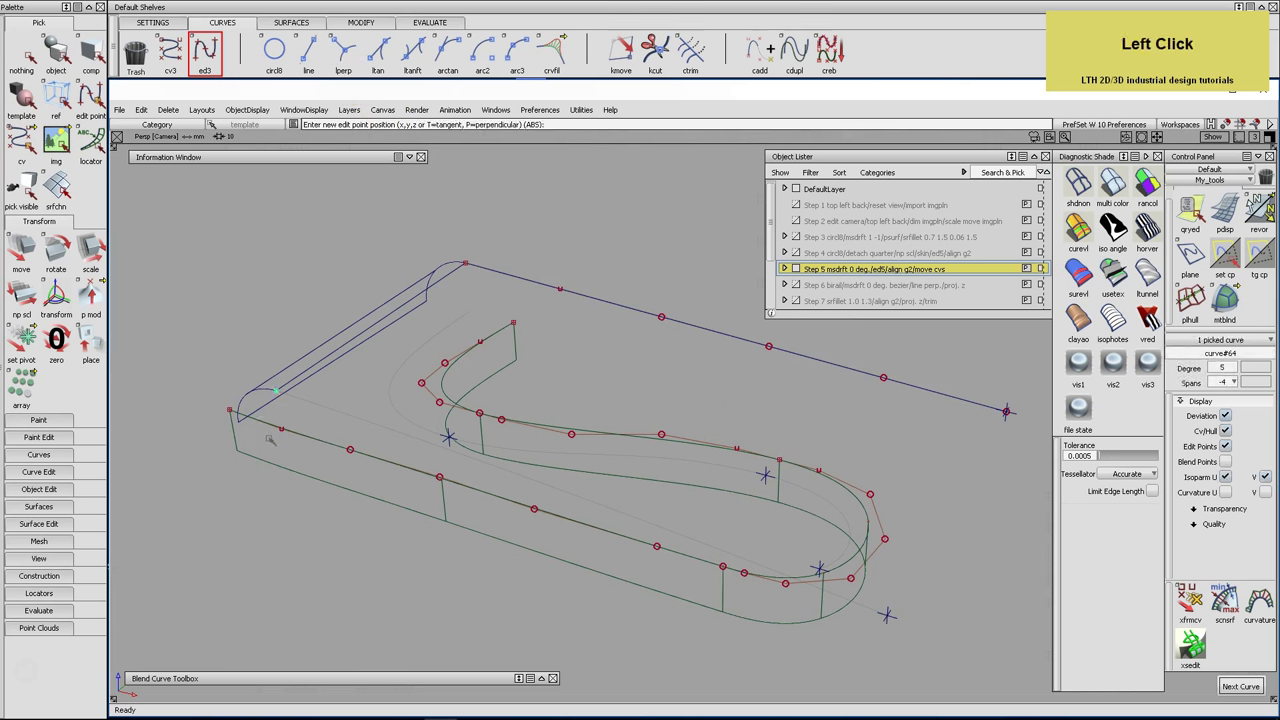
pyautogui.press('F7')
pyautogui.press('F6')
pyautogui.moveTo(739, 452)
pyautogui.keyDown('alt'); pyautogui.mouseDown()
pyautogui.moveTo(743, 434)
pyautogui.moveTo(741, 452)
pyautogui.mouseUp(); pyautogui.keyUp('alt')
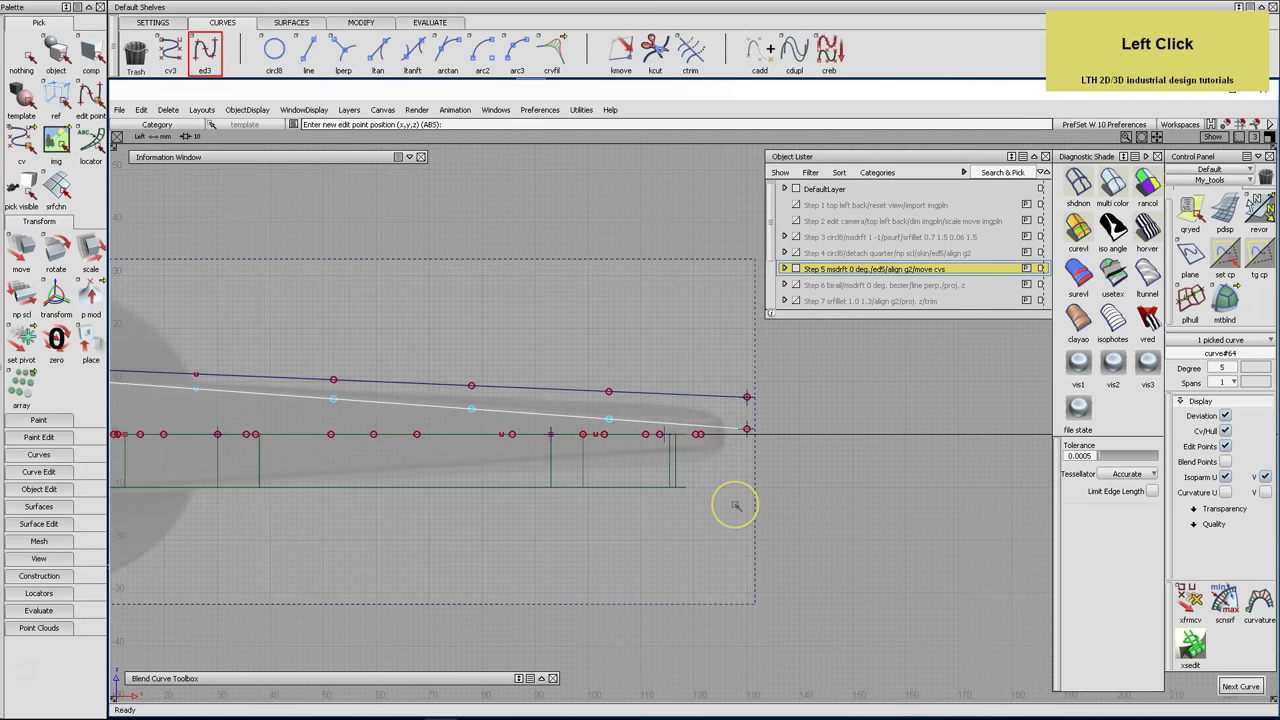
pyautogui.press('F8')
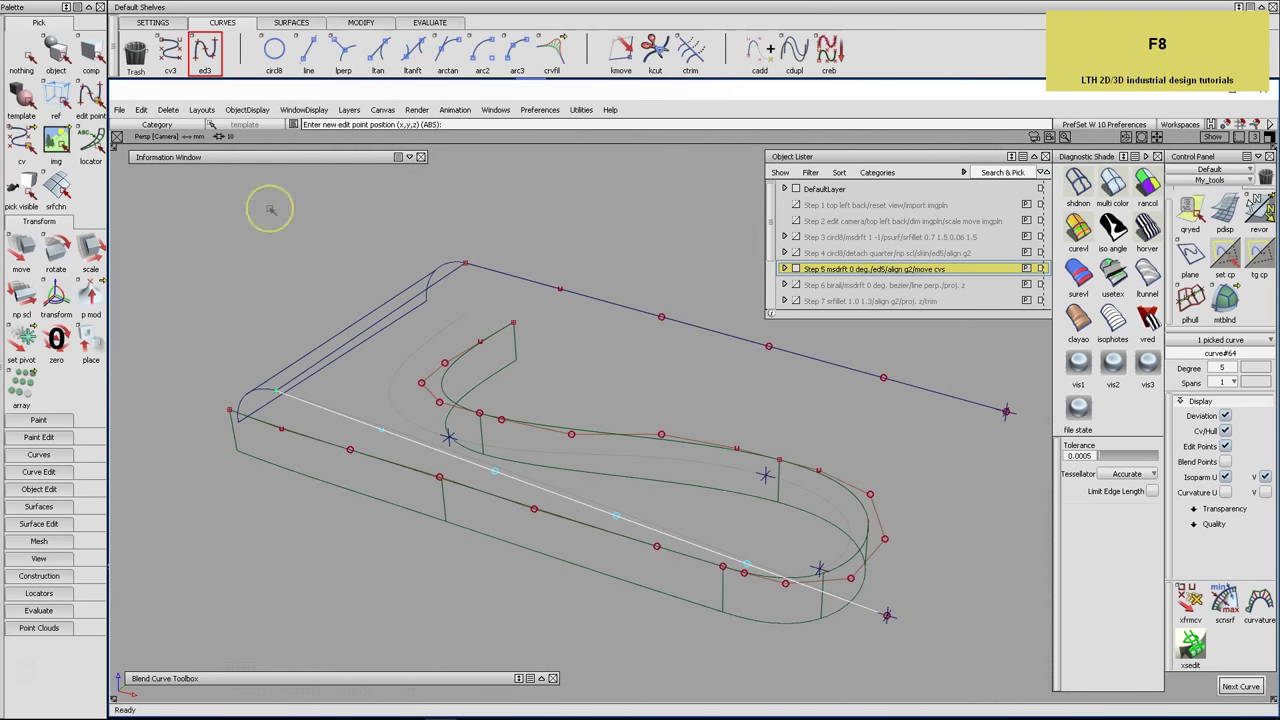
pyautogui.click(25, 54)
# Align the neck end of the far upper curve to the neck surface's edge with G2 continuity
pyautogui.click(360, 22)
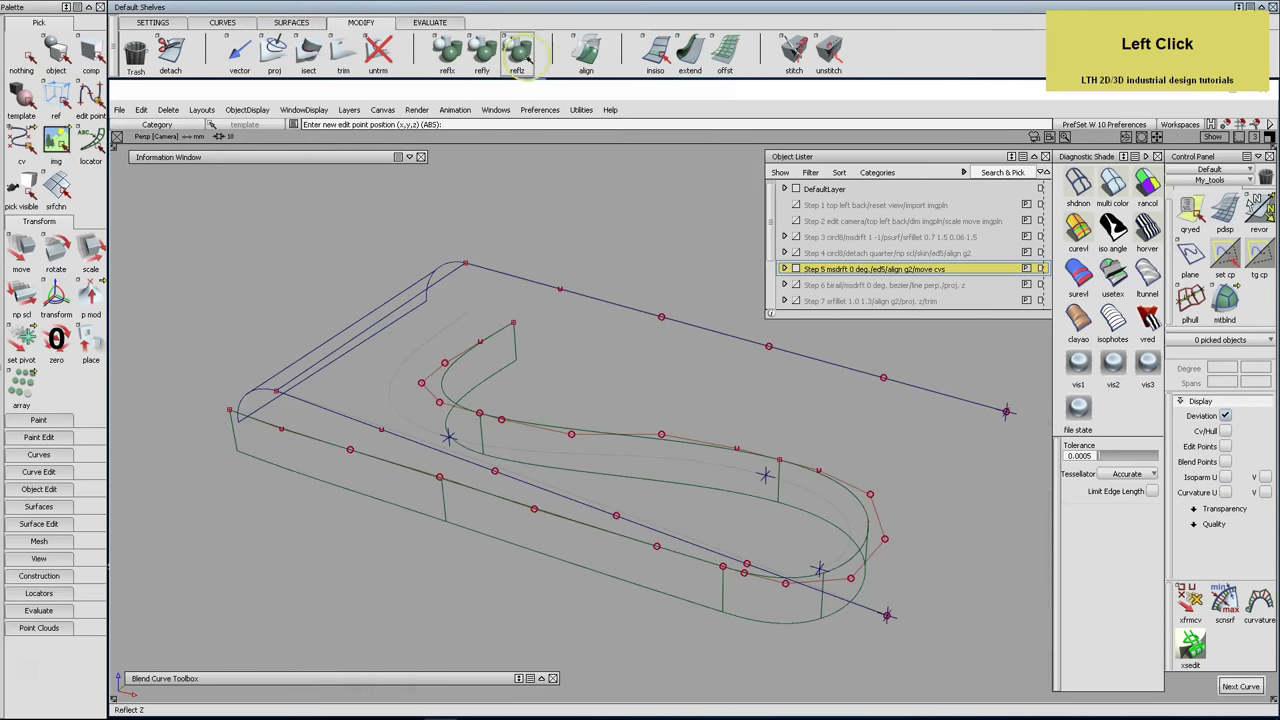
pyautogui.doubleClick(586, 50)
pyautogui.keyDown('alt'); pyautogui.keyDown('shift'); pyautogui.moveTo(500, 254); pyautogui.dragTo(534, 260); pyautogui.keyUp('shift'); pyautogui.keyUp('alt')
pyautogui.keyDown('alt'); pyautogui.keyDown('shift'); pyautogui.moveTo(534, 260); pyautogui.dragTo(638, 281, button='middle'); pyautogui.keyUp('shift'); pyautogui.keyUp('alt')
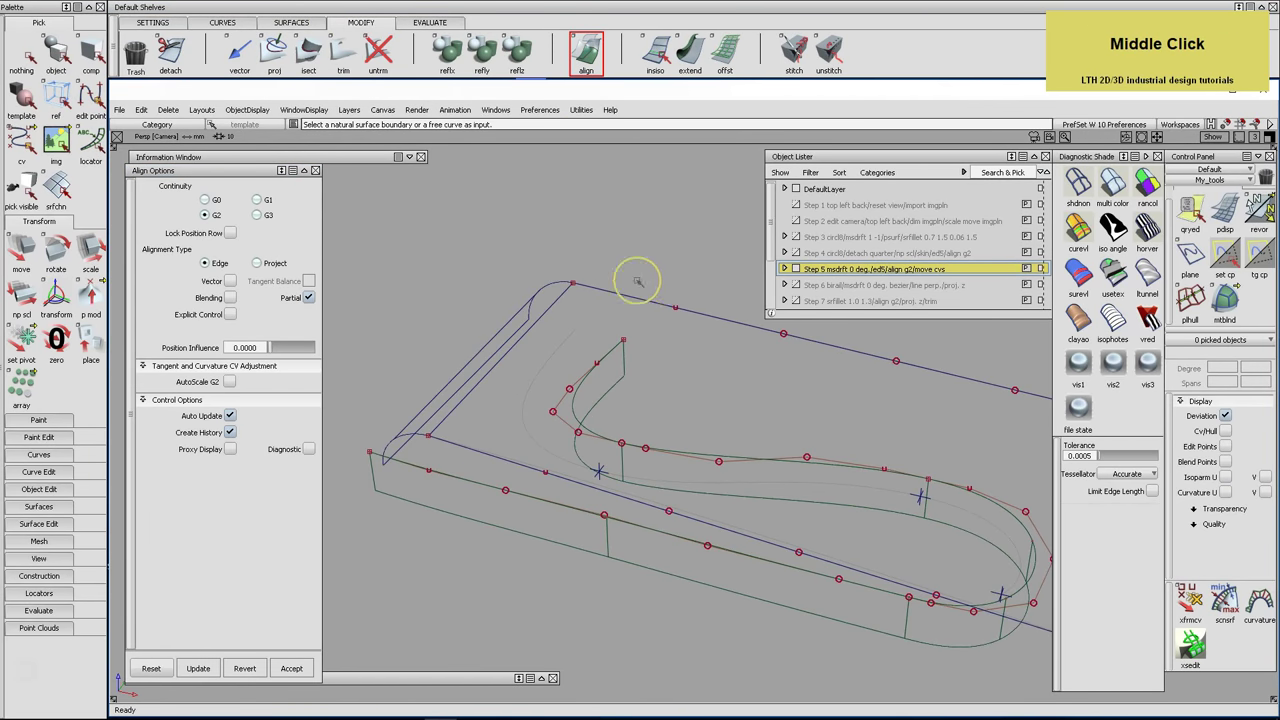
pyautogui.click(586, 286)
pyautogui.click(564, 282)
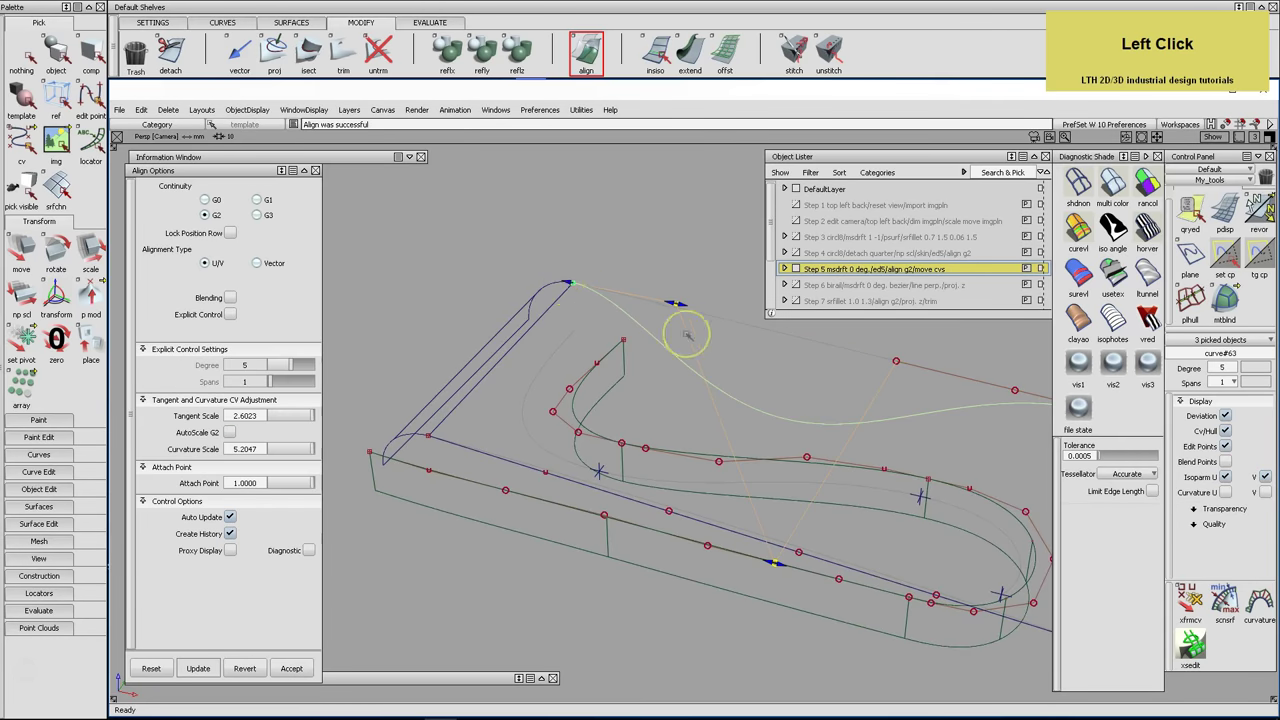
# Set the far upper curve's alignment to a tangent scale of 0.5 and a curvature scale of 5
pyautogui.moveTo(677, 305); pyautogui.dragTo(597, 298)
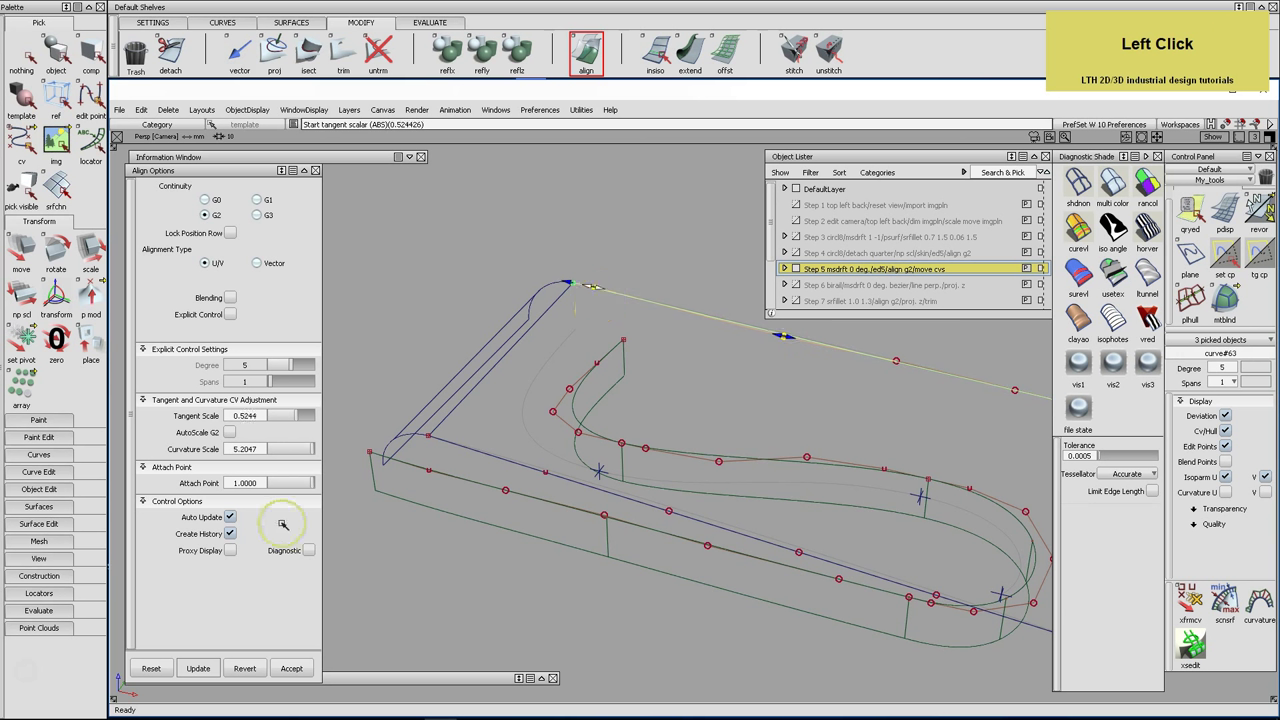
pyautogui.moveTo(245, 417); pyautogui.dragTo(245, 424)
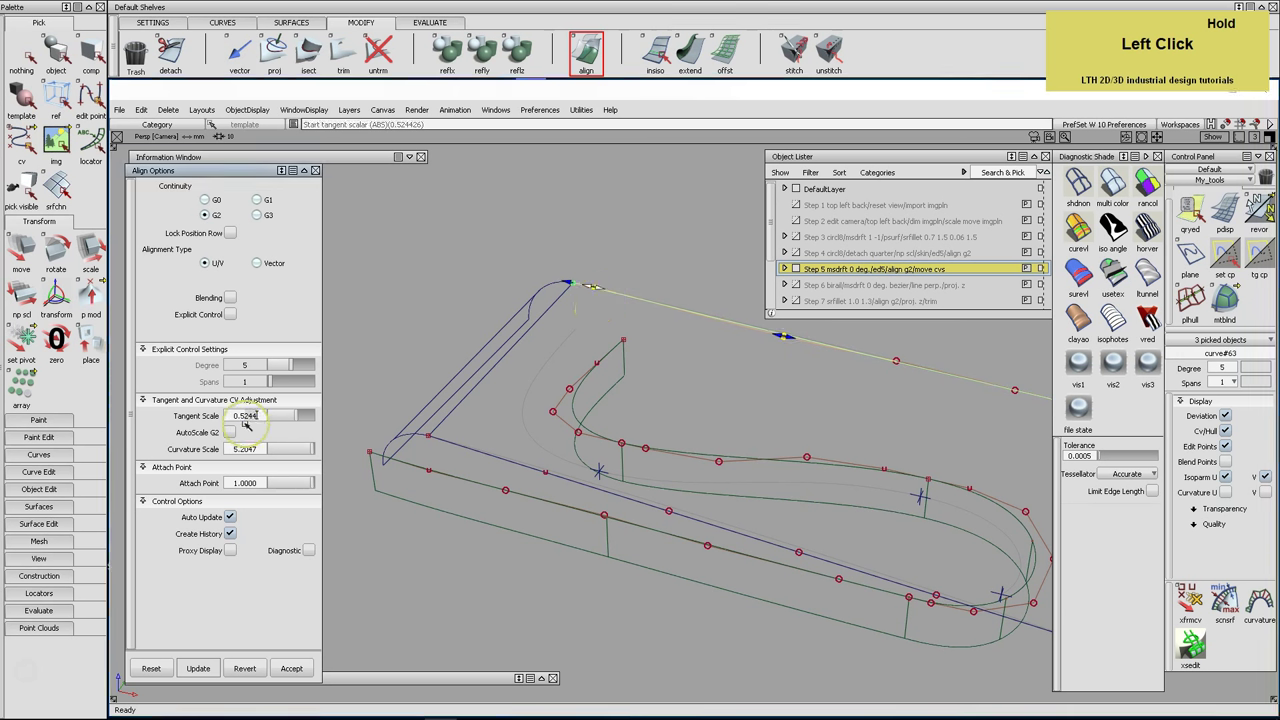
pyautogui.press('BackSpace')
pyautogui.write('0.5')
pyautogui.press('Return')
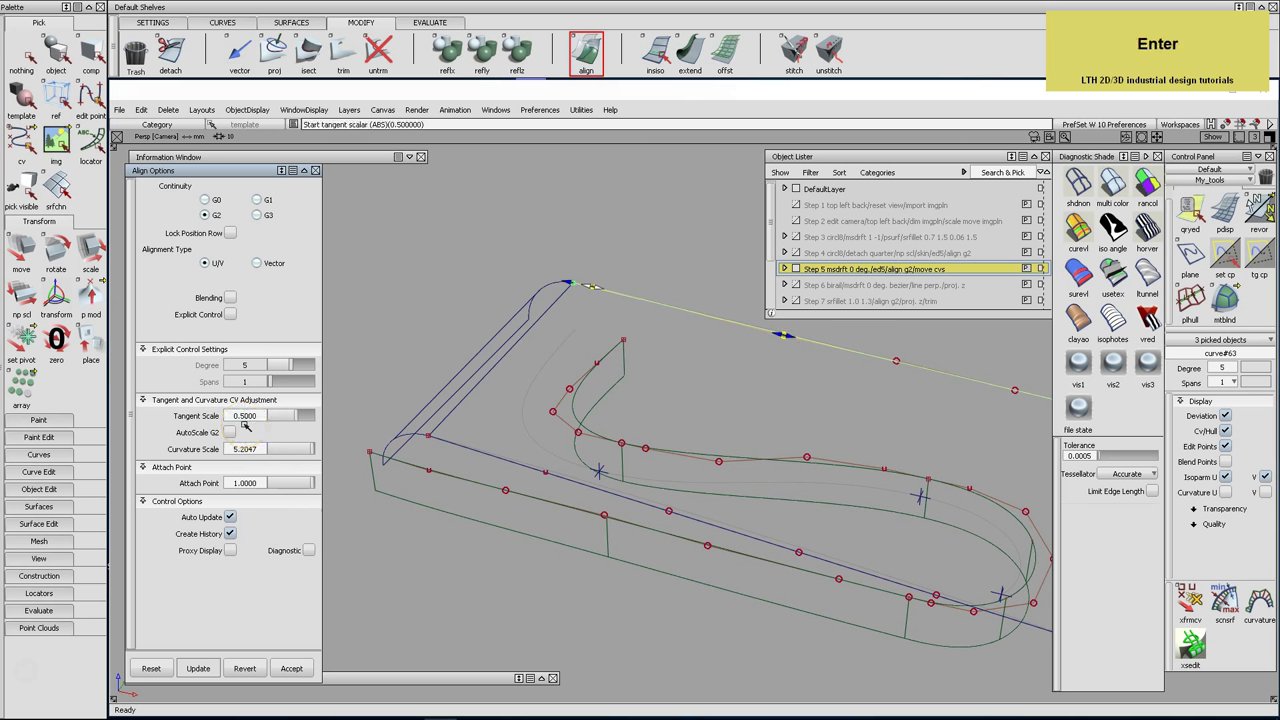
pyautogui.click(231, 451)
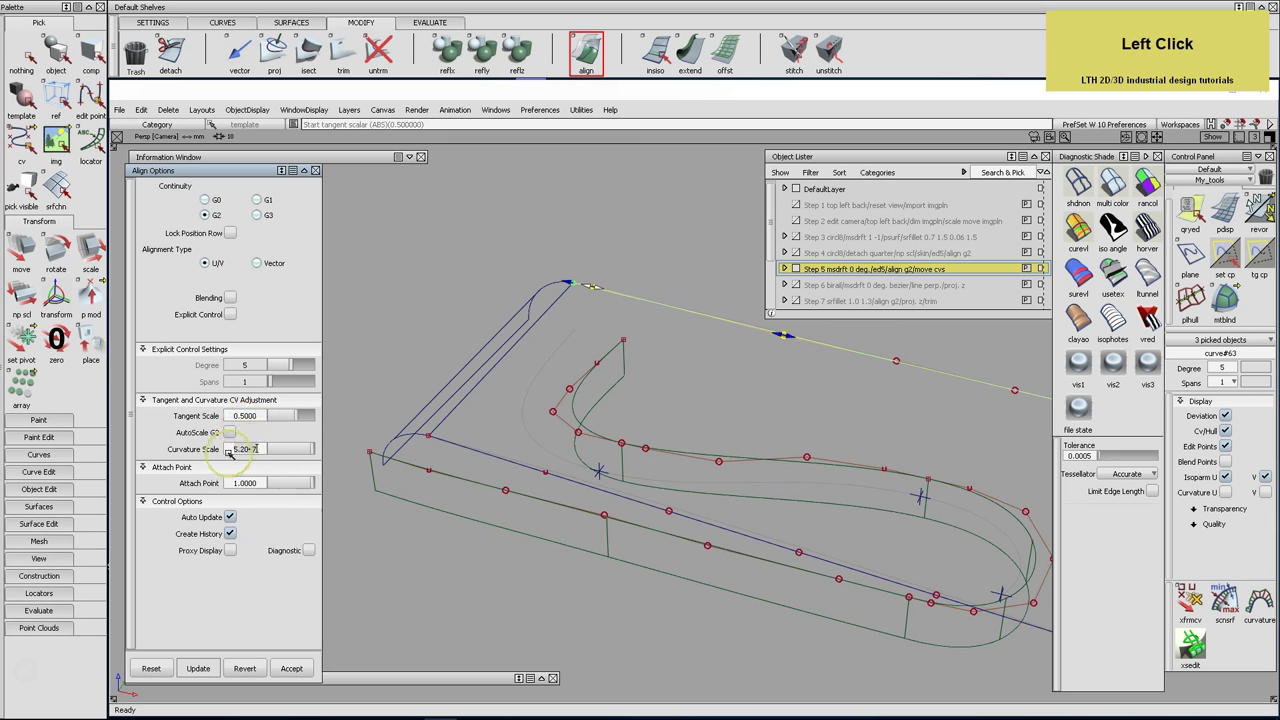
pyautogui.write('5')
pyautogui.press('Return')
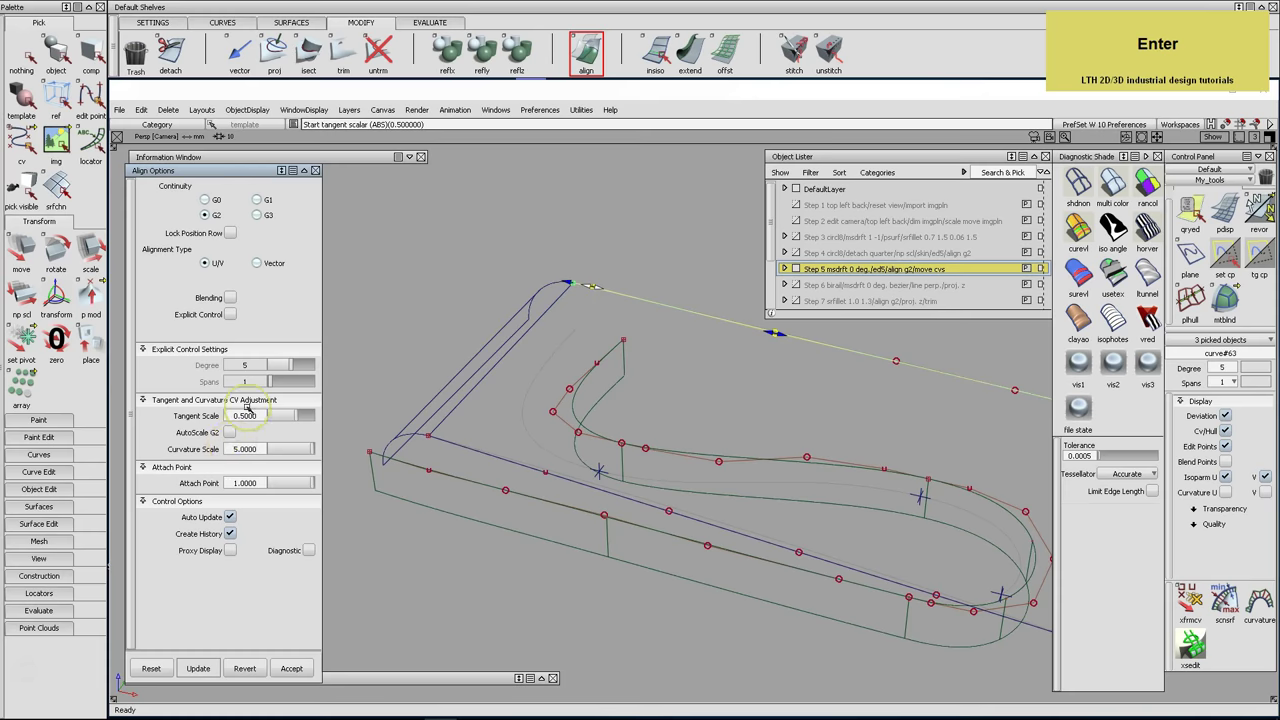
# Align the near upper curve to the neck surface with G2 continuity, a tangent scale of 0.5 and a curvature scale of 5
pyautogui.click(430, 441)
pyautogui.click(424, 437)
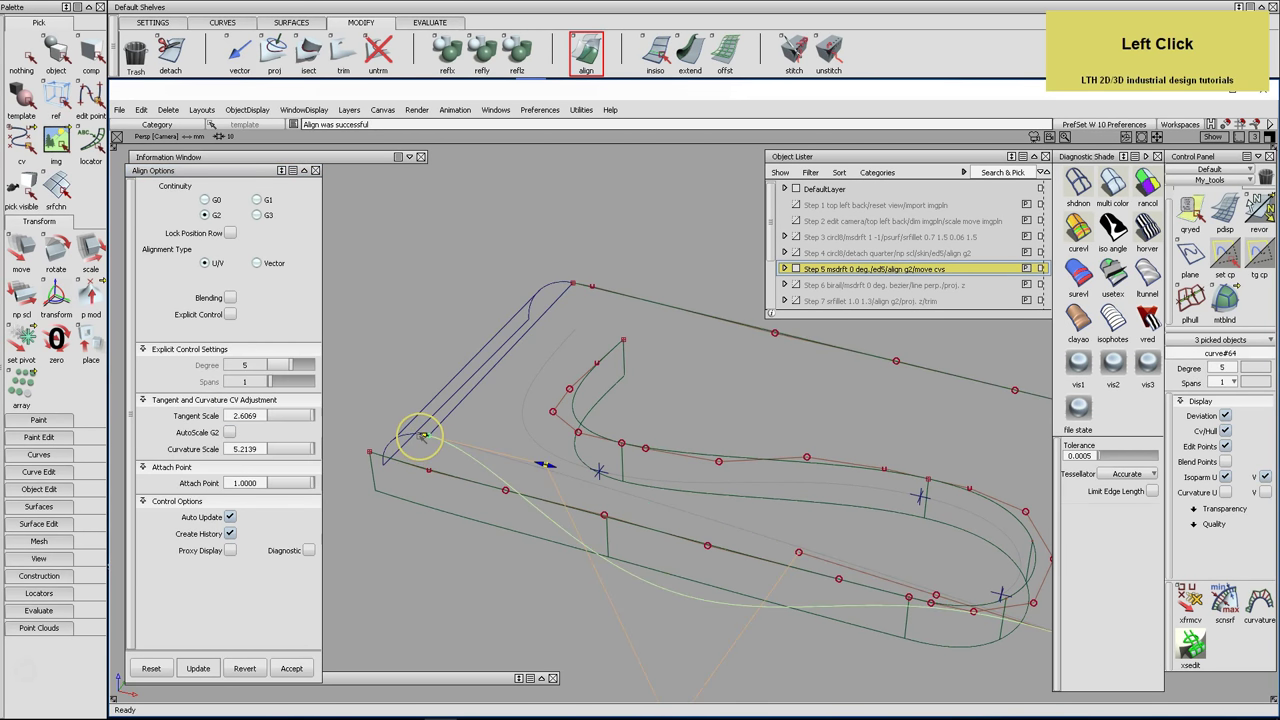
pyautogui.moveTo(261, 417); pyautogui.dragTo(218, 421)
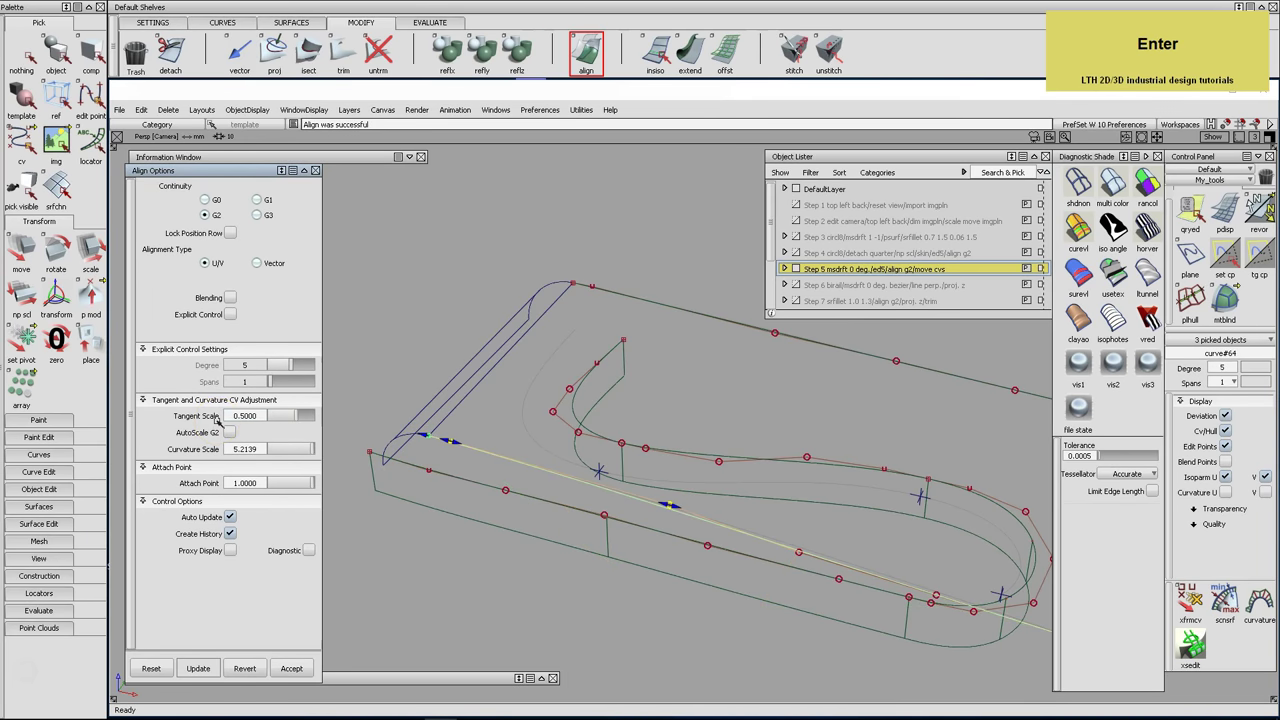
pyautogui.moveTo(221, 455); pyautogui.dragTo(221, 455)
pyautogui.write('5')
pyautogui.press('Return')
pyautogui.click(315, 171)
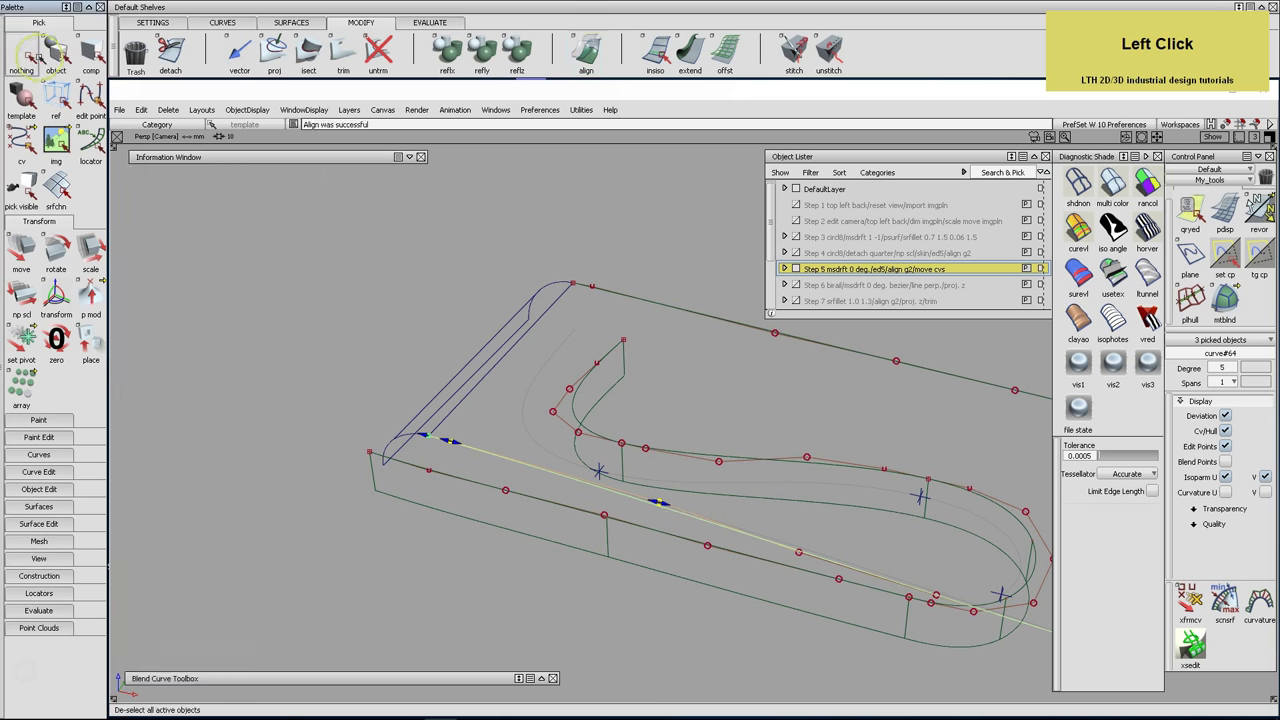
# Add a curvature comb to the far upper curve in the left view and enlarge its scale and sampling for readability
pyautogui.click(636, 299)
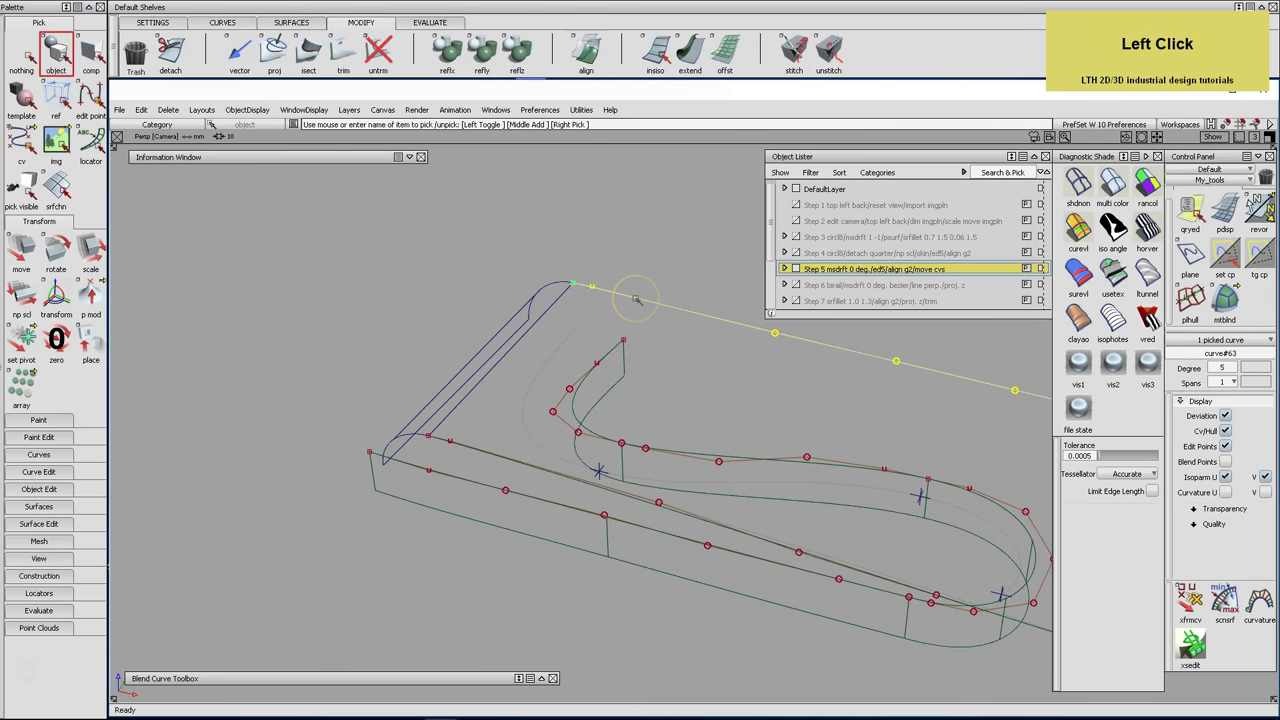
pyautogui.press('F7')
pyautogui.press('F6')
pyautogui.keyDown('alt'); pyautogui.keyDown('shift'); pyautogui.moveTo(515, 349); pyautogui.dragTo(680, 366, button='middle'); pyautogui.keyUp('shift'); pyautogui.keyUp('alt')
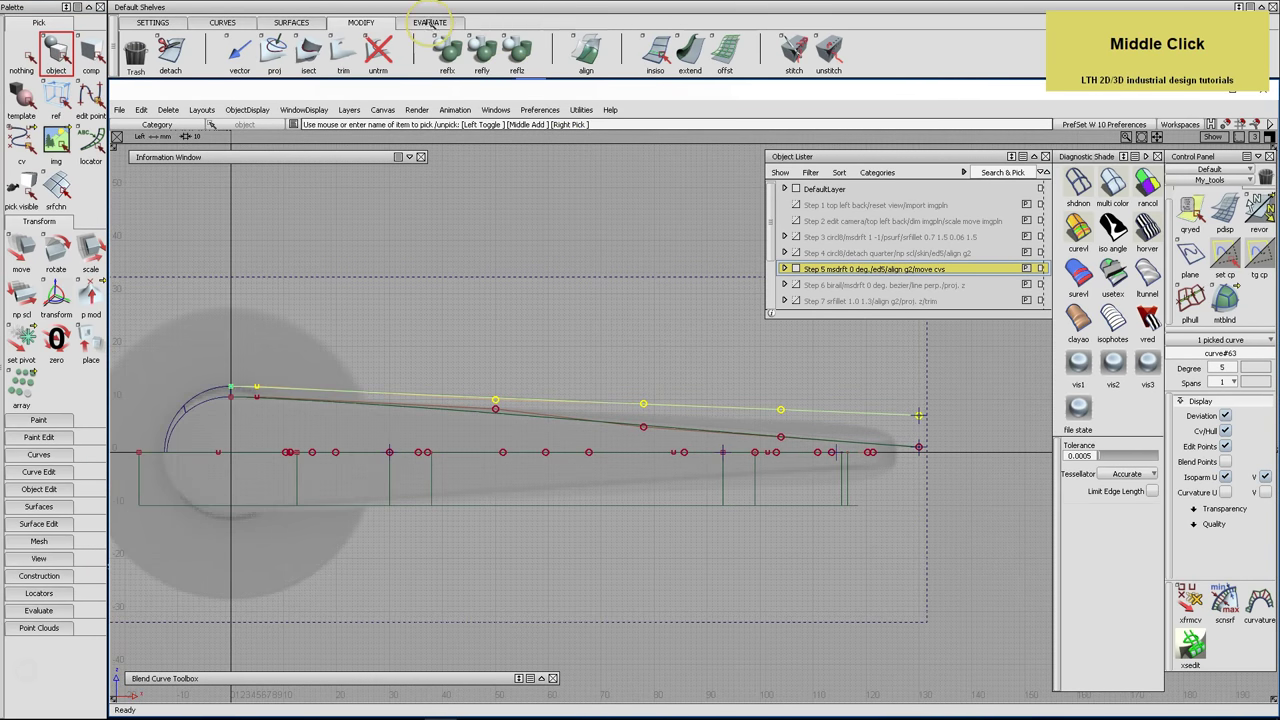
pyautogui.click(430, 22)
pyautogui.click(481, 50)
pyautogui.moveTo(326, 344); pyautogui.dragTo(660, 325, button='middle')
pyautogui.moveTo(400, 326); pyautogui.dragTo(658, 329, button='middle')
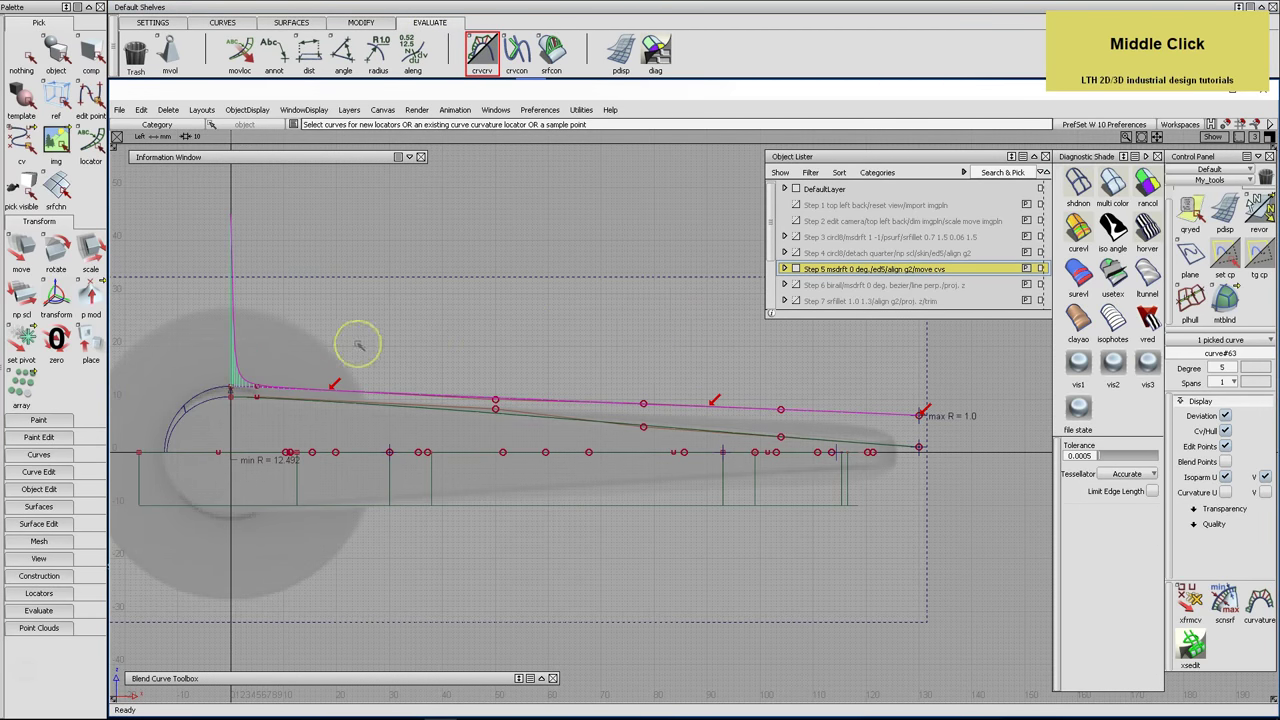
pyautogui.moveTo(386, 346); pyautogui.dragTo(497, 320)
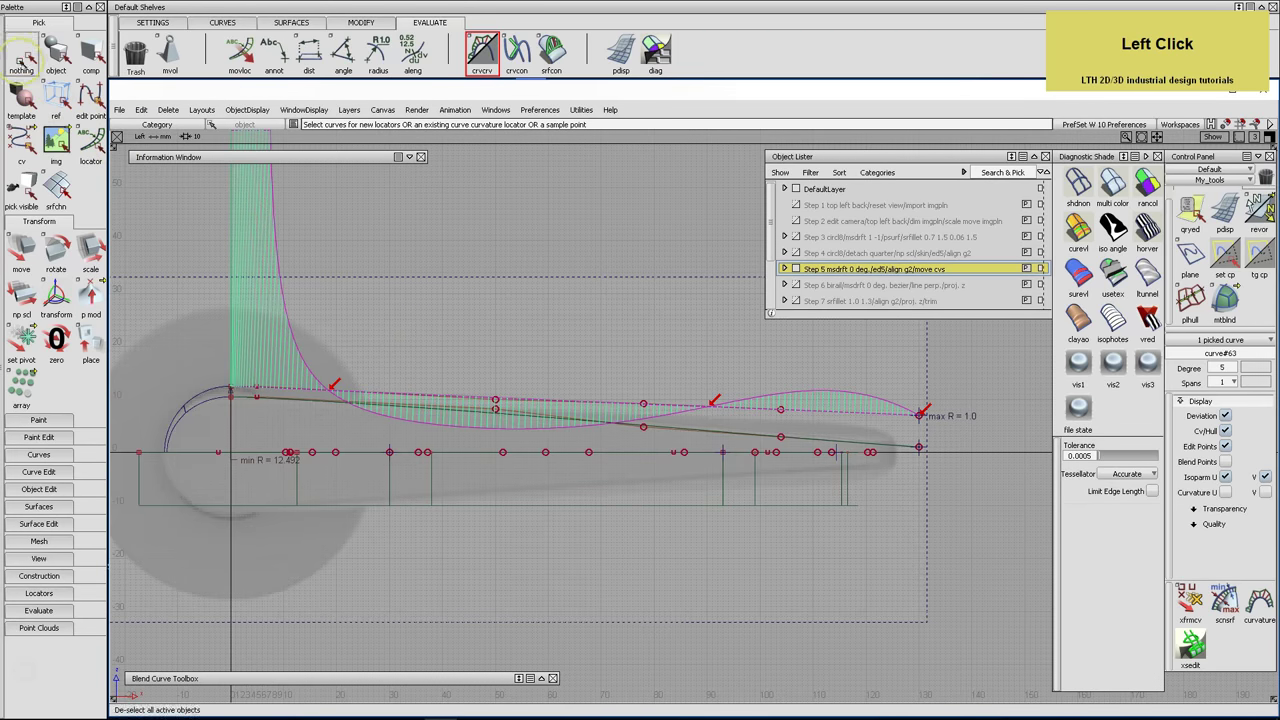
# Lower the far upper curve's fourth control point from the neck slightly along Z
pyautogui.click(21, 60)
pyautogui.click(21, 140)
pyautogui.keyDown('alt'); pyautogui.keyDown('shift'); pyautogui.moveTo(449, 346); pyautogui.dragTo(500, 357, button='middle'); pyautogui.keyUp('shift'); pyautogui.keyUp('alt')
pyautogui.keyDown('alt'); pyautogui.keyDown('shift'); pyautogui.moveTo(500, 357); pyautogui.dragTo(548, 320, button='right'); pyautogui.keyUp('shift'); pyautogui.keyUp('alt')
pyautogui.keyDown('alt'); pyautogui.keyDown('shift'); pyautogui.moveTo(580, 328); pyautogui.dragTo(490, 307, button='middle'); pyautogui.keyUp('shift'); pyautogui.keyUp('alt')
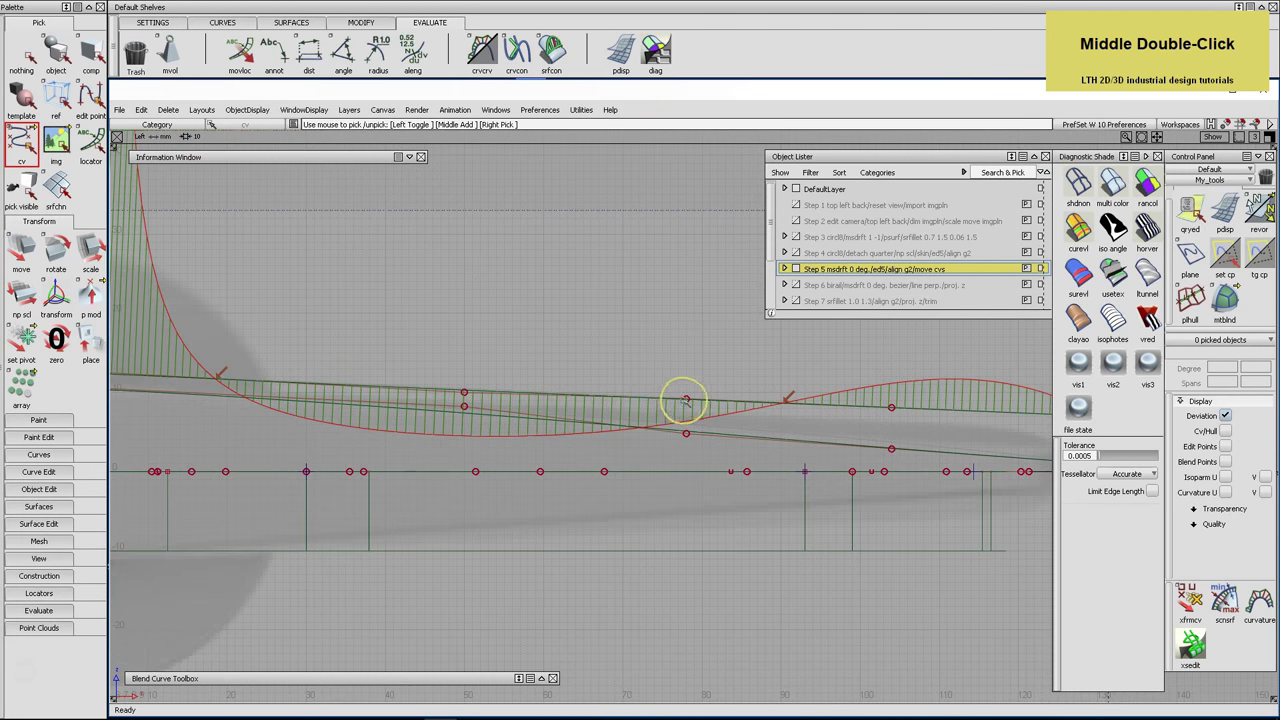
pyautogui.click(686, 400)
pyautogui.keyDown('alt'); pyautogui.keyDown('shift'); pyautogui.moveTo(709, 371); pyautogui.dragTo(577, 362, button='middle'); pyautogui.keyUp('shift'); pyautogui.keyUp('alt')
pyautogui.rightClick(579, 332)
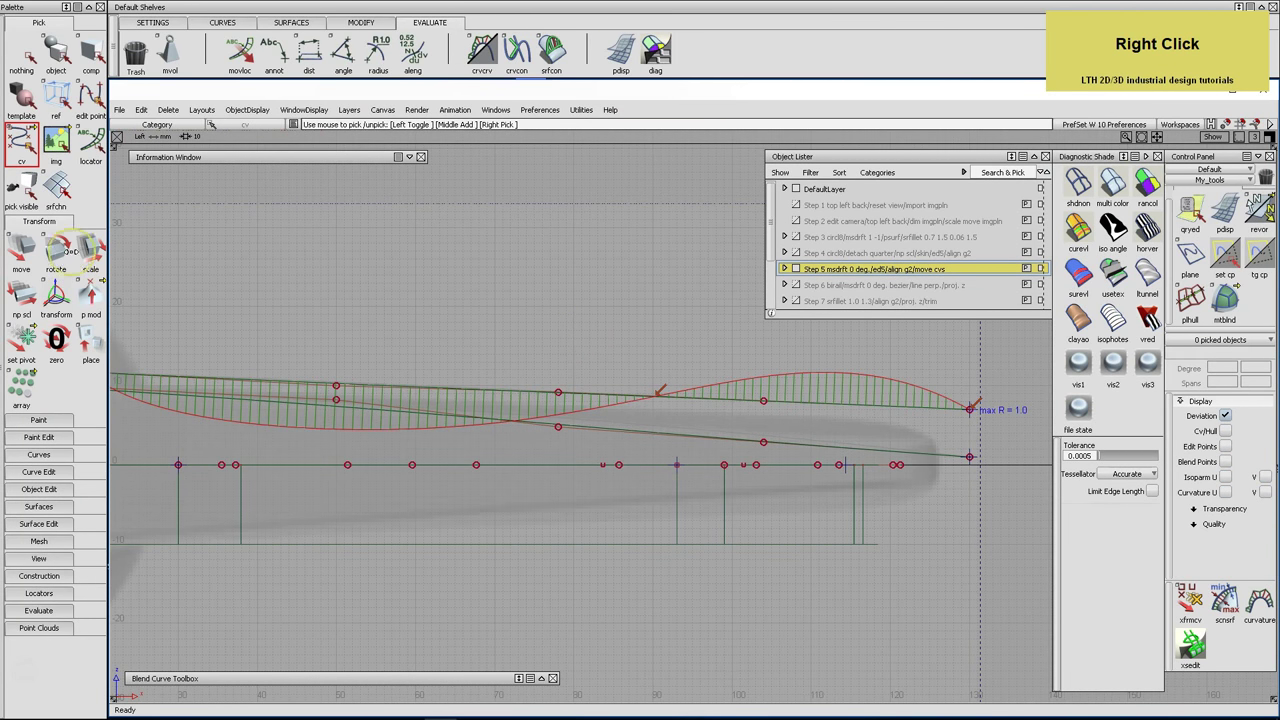
pyautogui.click(22, 253)
pyautogui.click(558, 392)
pyautogui.rightClick(587, 373)
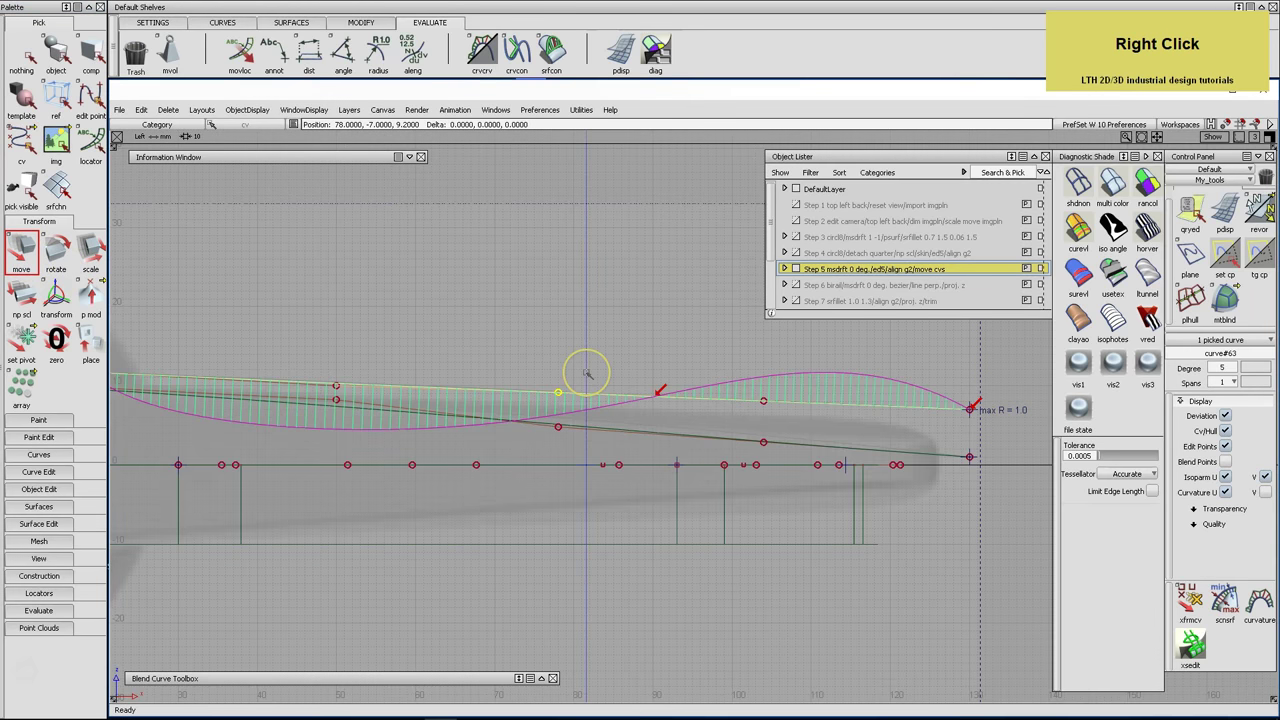
pyautogui.moveTo(587, 373); pyautogui.dragTo(600, 359, button='right')
# Lower the far upper curve's fifth control point from the neck by about 0.08 mm along Z
pyautogui.click(763, 400)
pyautogui.rightClick(737, 389)
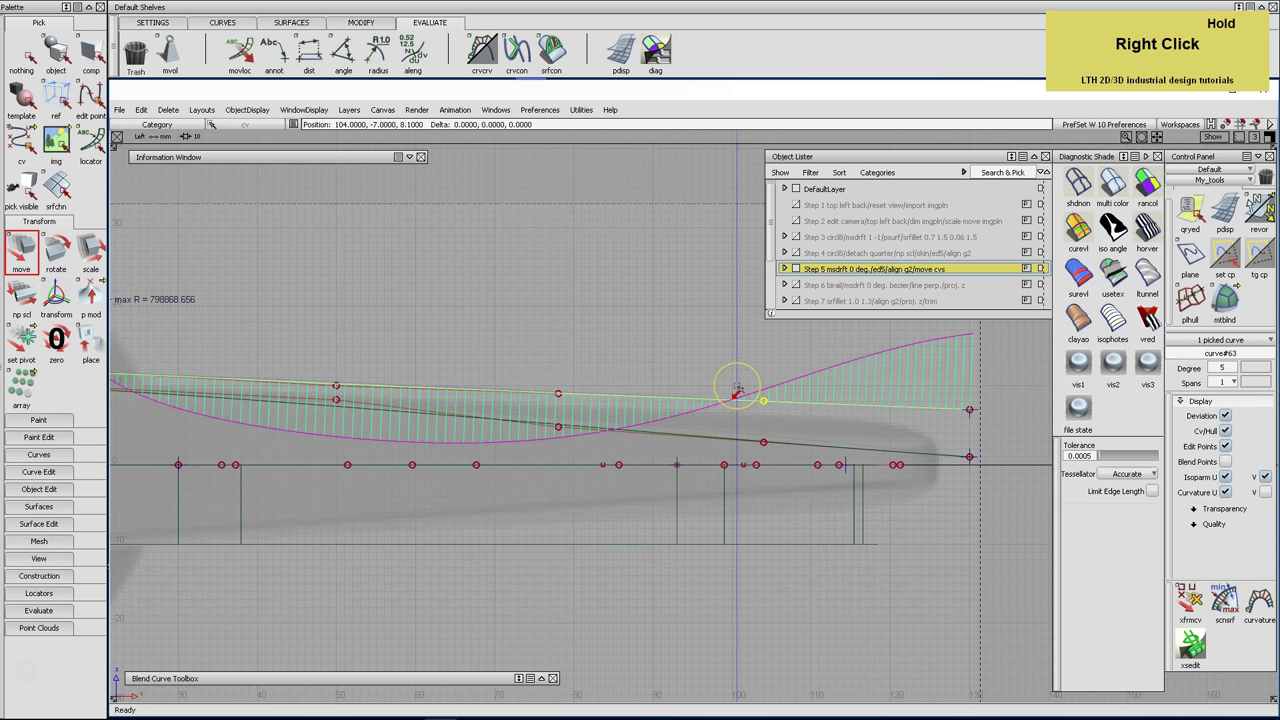
pyautogui.moveTo(737, 389); pyautogui.dragTo(740, 395, button='right')
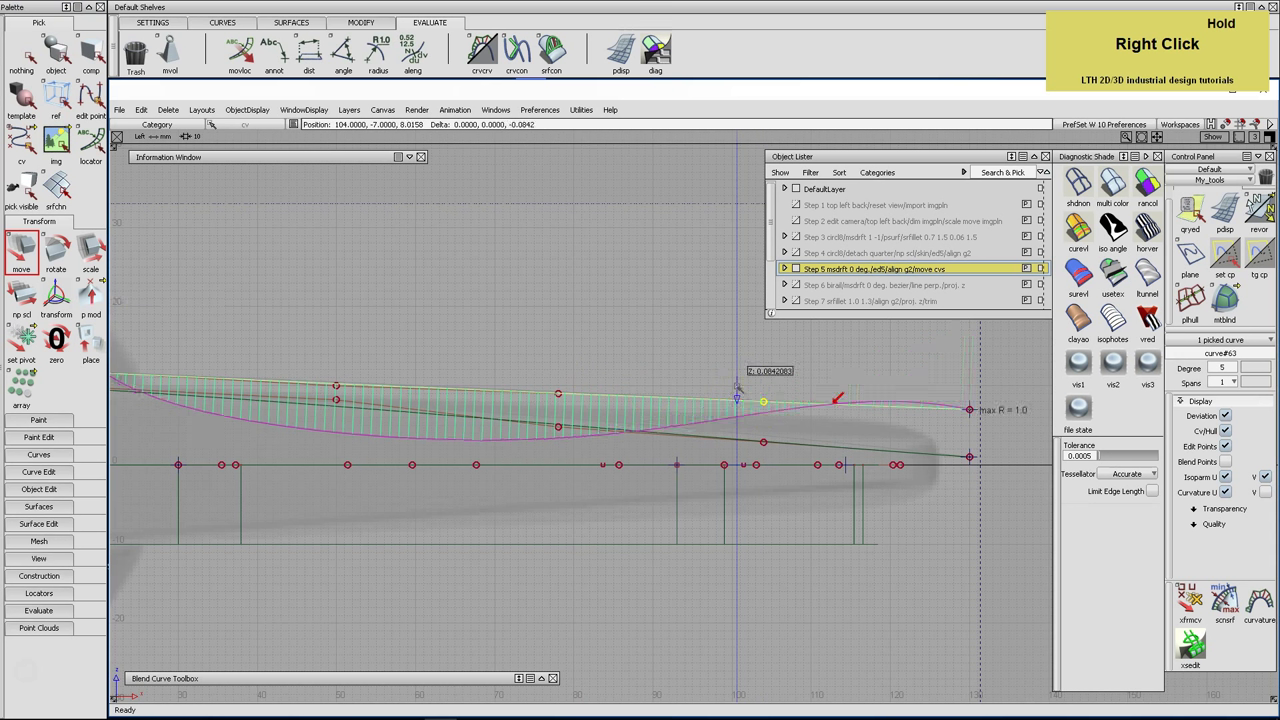
pyautogui.keyDown('alt'); pyautogui.keyDown('shift'); pyautogui.moveTo(614, 366); pyautogui.dragTo(843, 377, button='middle'); pyautogui.keyUp('shift'); pyautogui.keyUp('alt')
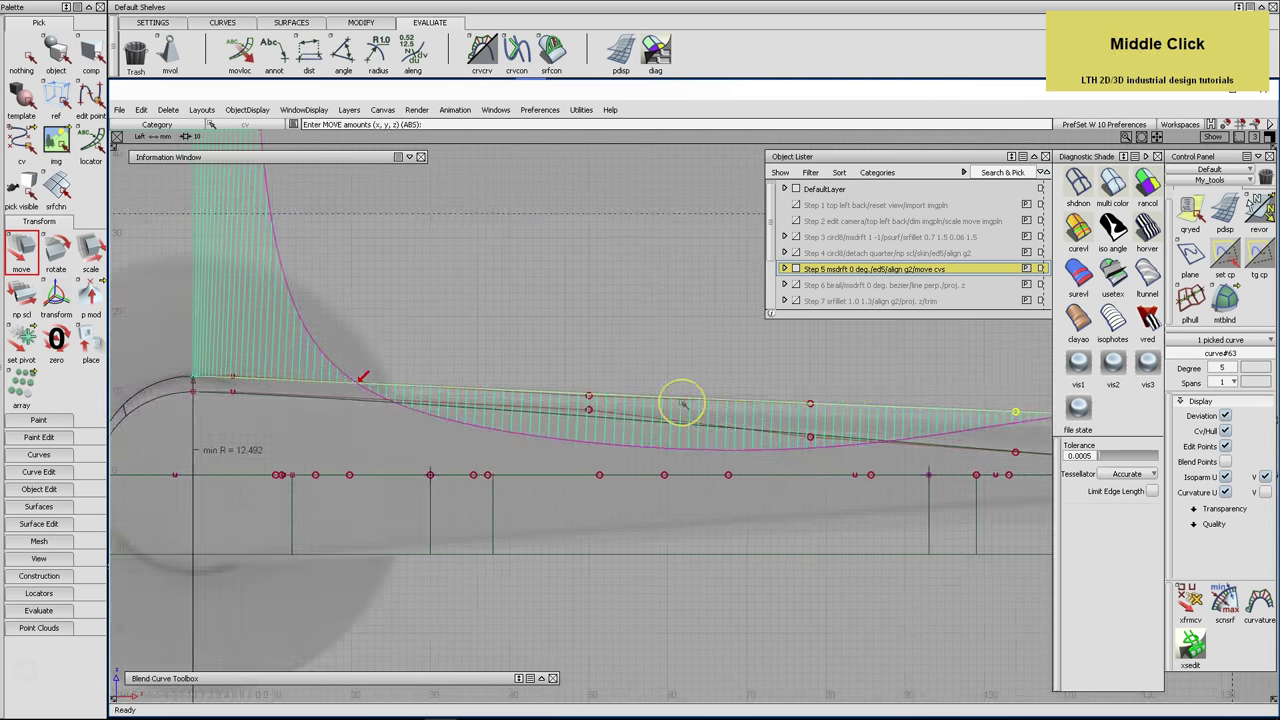
# Reopen the far upper curve's neck alignment for editing and reduce its curvature scale to about 4.58 and tangent scale to about 0.41
pyautogui.click(1190, 212)
pyautogui.click(555, 394)
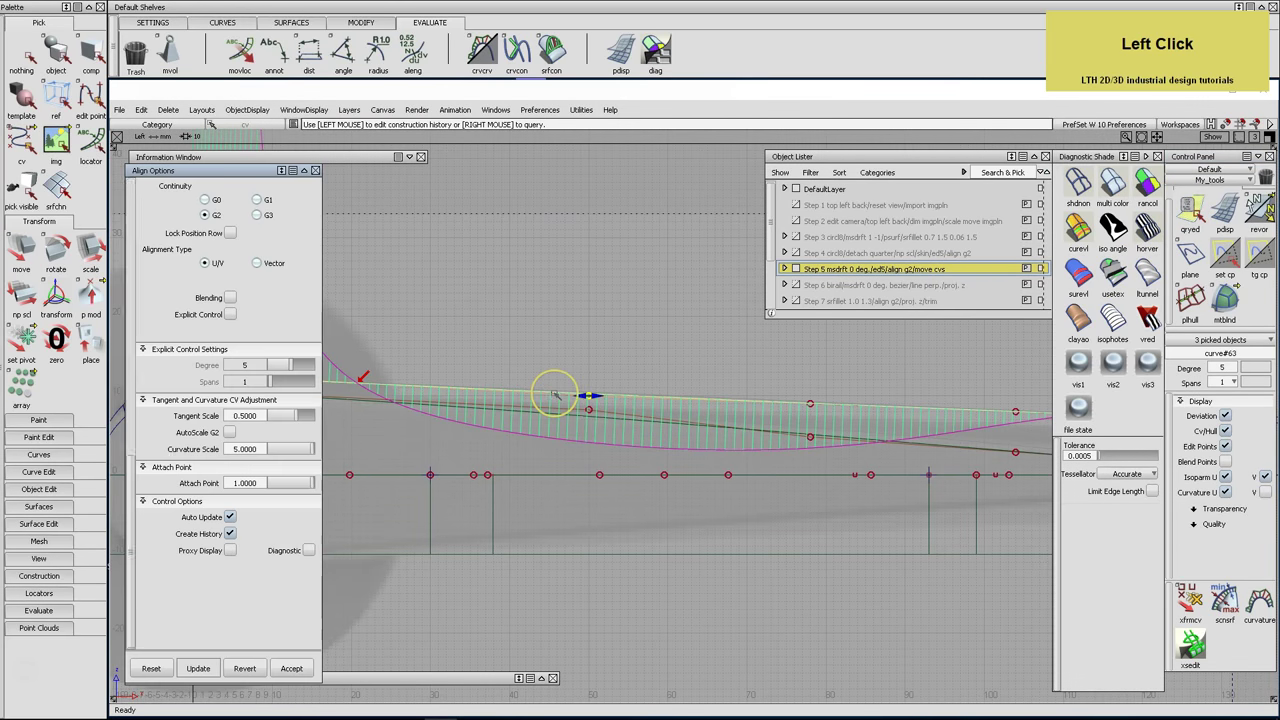
pyautogui.moveTo(584, 395); pyautogui.dragTo(558, 373)
pyautogui.keyDown('alt'); pyautogui.keyDown('shift'); pyautogui.moveTo(558, 372); pyautogui.dragTo(766, 355, button='middle'); pyautogui.keyUp('shift'); pyautogui.keyUp('alt')
pyautogui.keyDown('alt'); pyautogui.keyDown('shift'); pyautogui.moveTo(766, 355); pyautogui.dragTo(686, 397, button='right'); pyautogui.keyUp('shift'); pyautogui.keyUp('alt')
pyautogui.moveTo(682, 397); pyautogui.dragTo(670, 395)
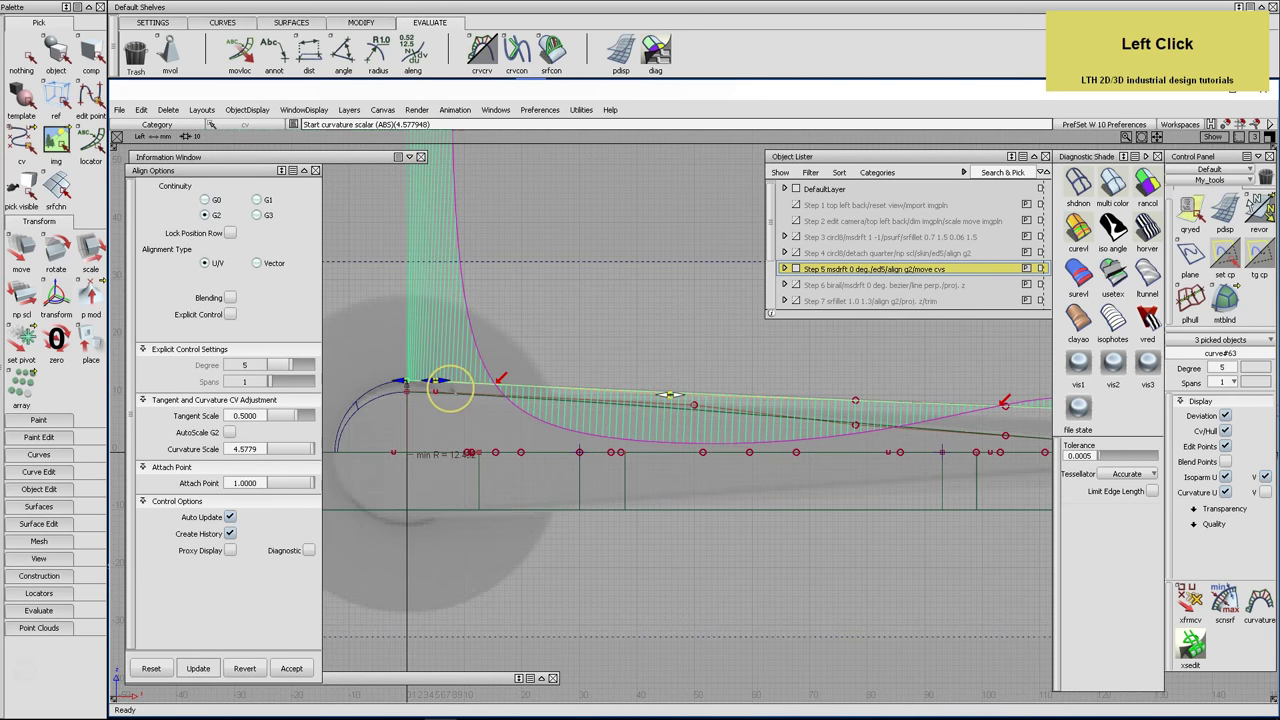
pyautogui.moveTo(443, 377); pyautogui.dragTo(438, 382)
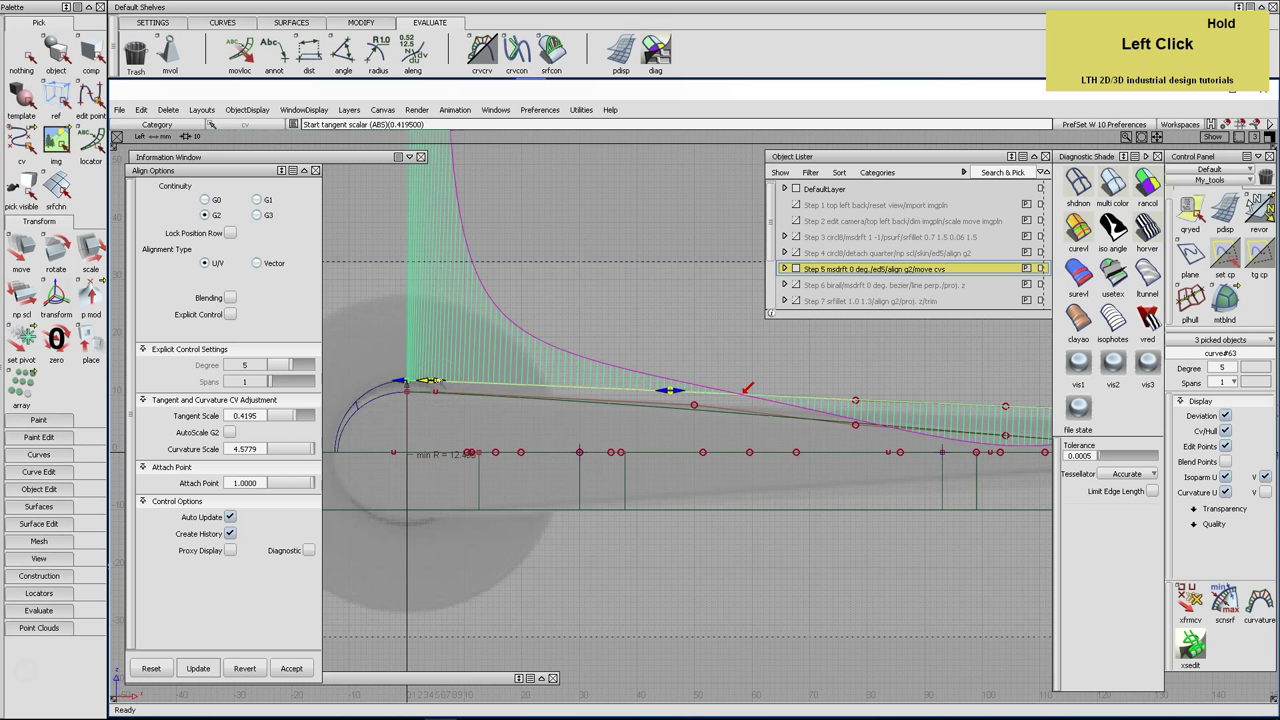
pyautogui.moveTo(744, 391); pyautogui.dragTo(773, 394)
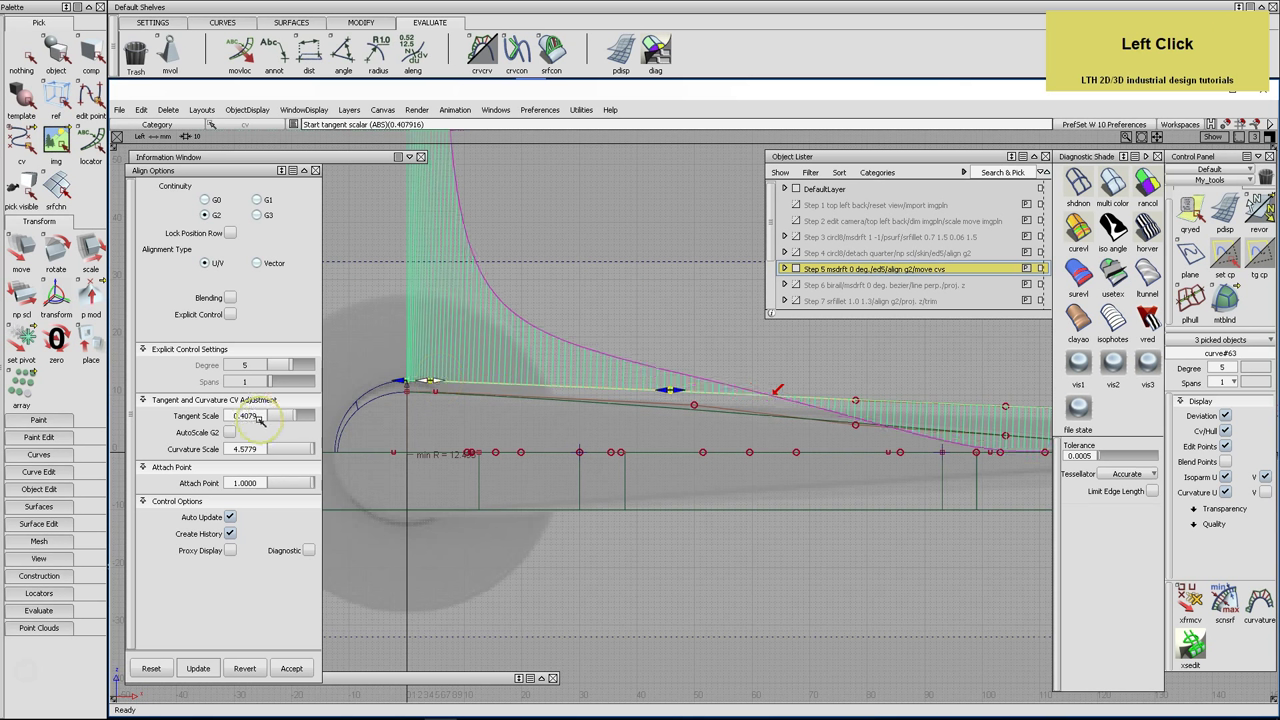
# Set the far upper curve's alignment to a tangent scale of exactly 0.4 and a curvature scale of 4.5
pyautogui.press('BackSpace')
pyautogui.press('Return')
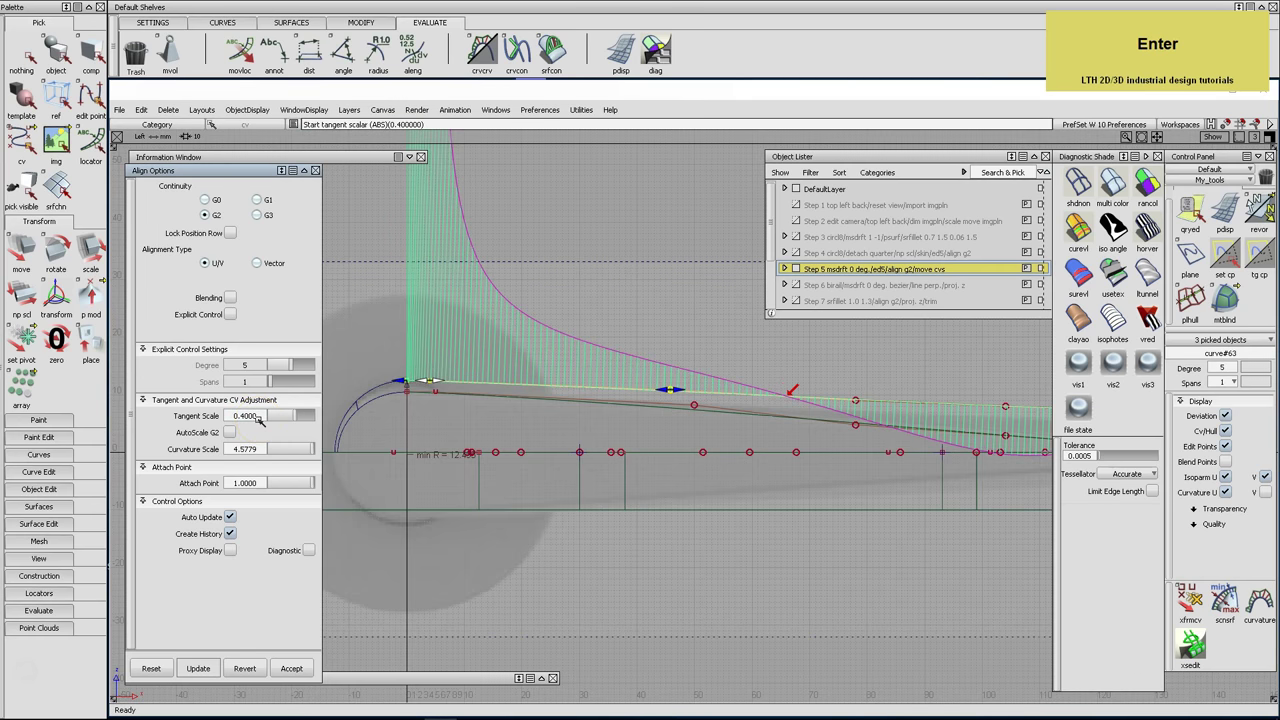
pyautogui.click(259, 449)
pyautogui.press('BackSpace')
pyautogui.press('BackSpace')
pyautogui.press('BackSpace')
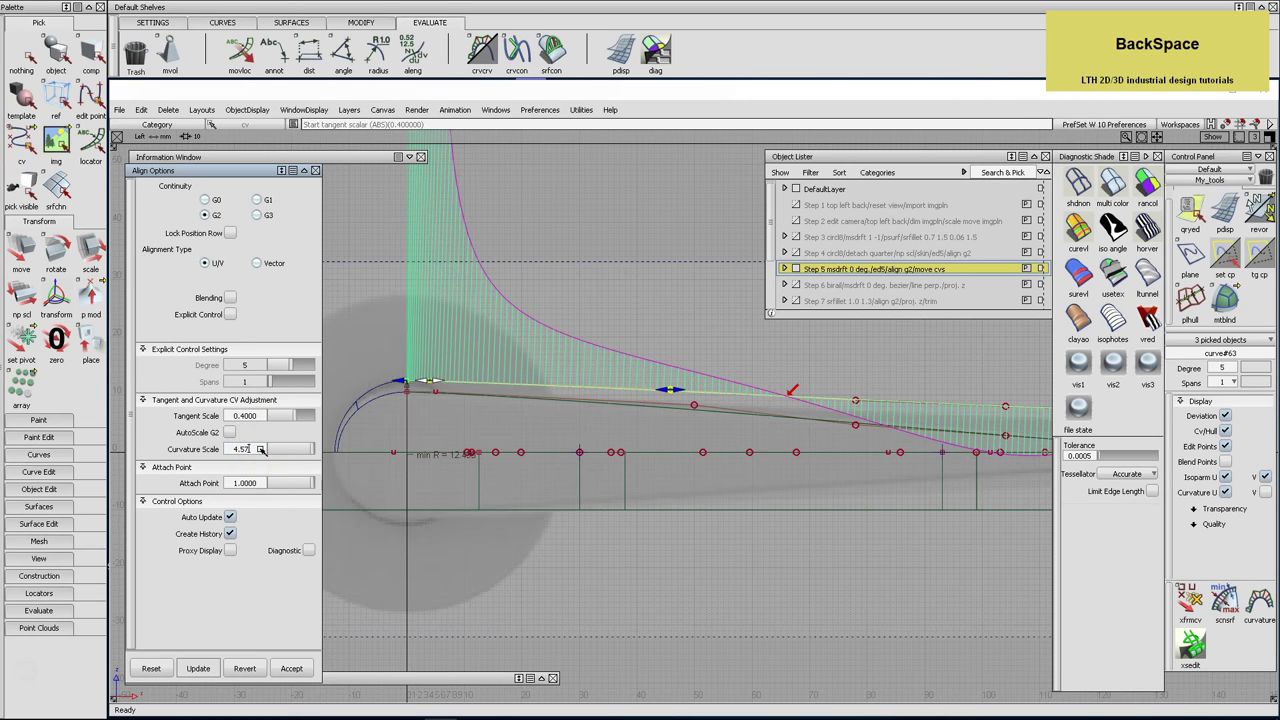
pyautogui.press('Return')
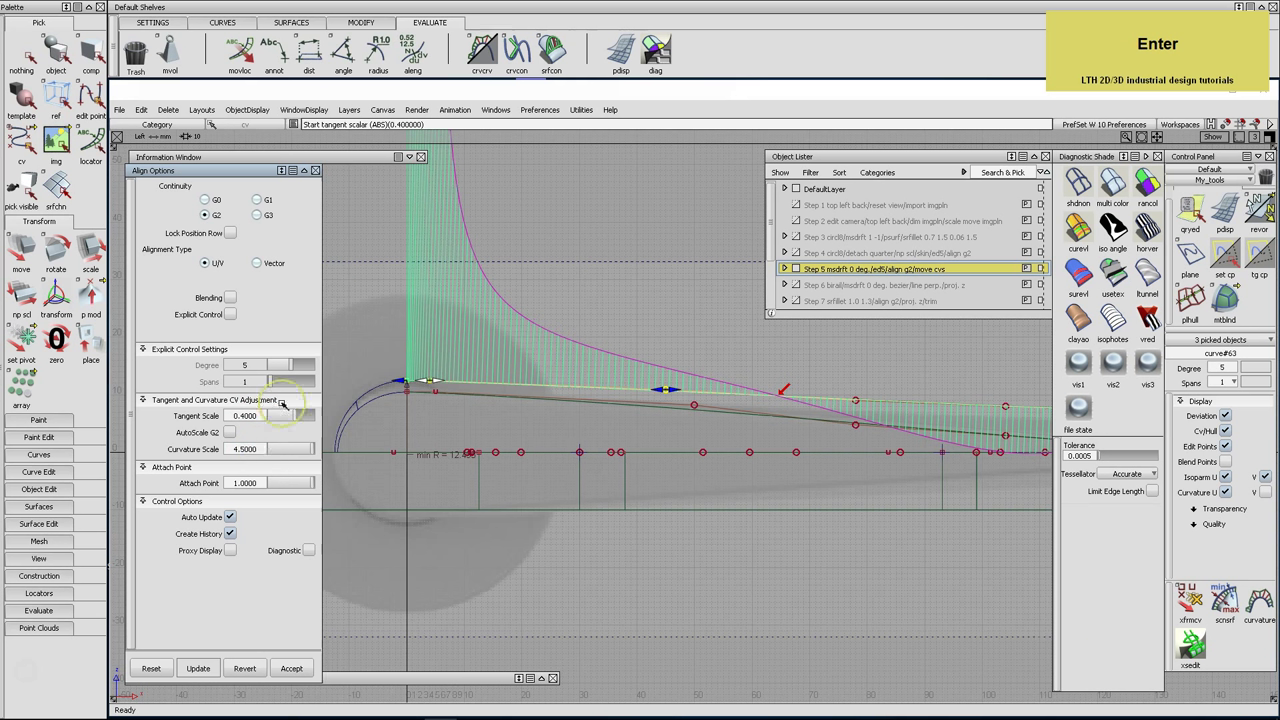
pyautogui.click(233, 413)
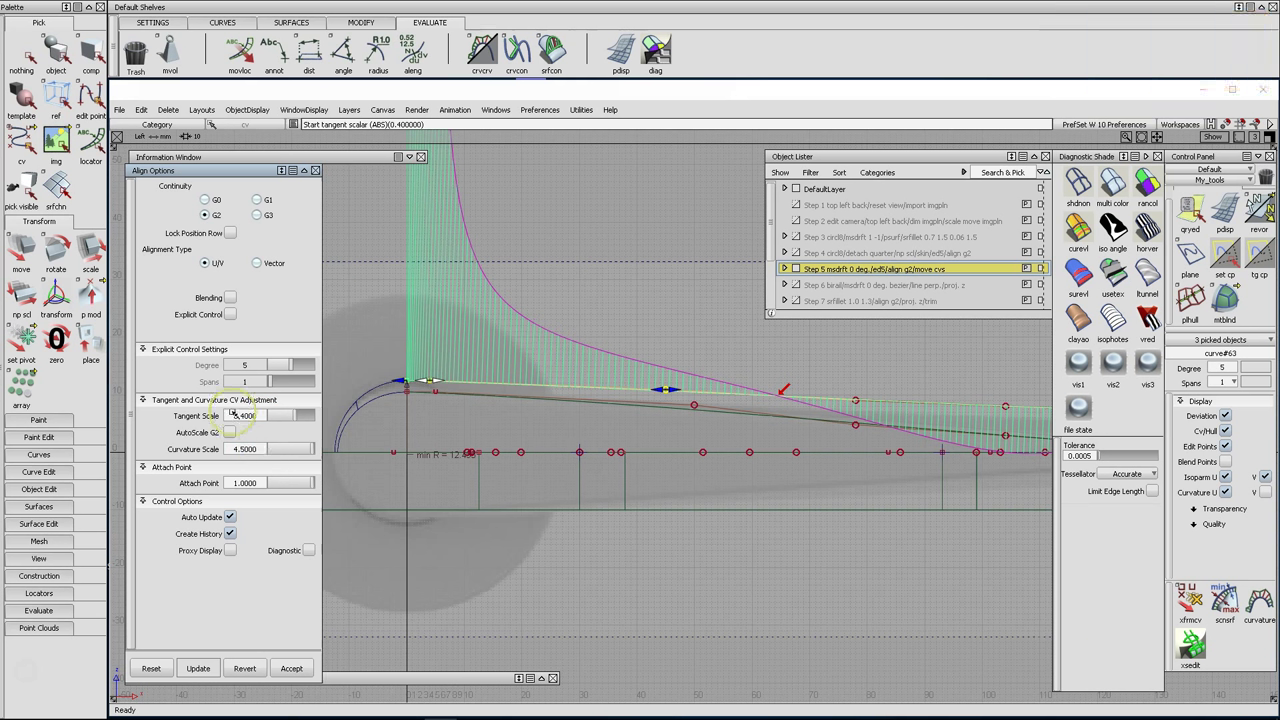
# Raise the far upper curve's fifth control point from the neck by about 0.2 mm along Z
pyautogui.click(21, 52)
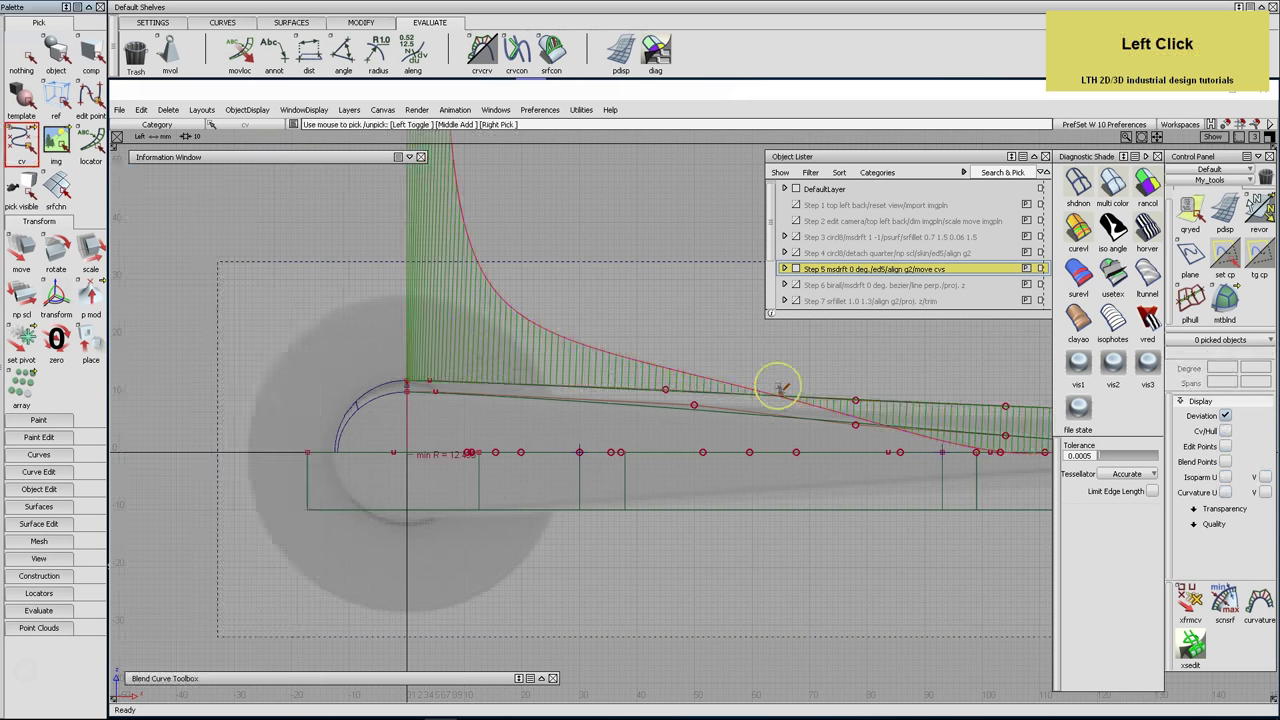
pyautogui.click(855, 403)
pyautogui.press('m')
pyautogui.keyDown('alt'); pyautogui.keyDown('shift'); pyautogui.moveTo(734, 366); pyautogui.dragTo(530, 357, button='middle'); pyautogui.keyUp('shift'); pyautogui.keyUp('alt')
pyautogui.keyDown('alt'); pyautogui.keyDown('shift'); pyautogui.moveTo(635, 374); pyautogui.dragTo(656, 350, button='right'); pyautogui.keyUp('shift'); pyautogui.keyUp('alt')
pyautogui.moveTo(897, 410); pyautogui.dragTo(915, 399, button='right')
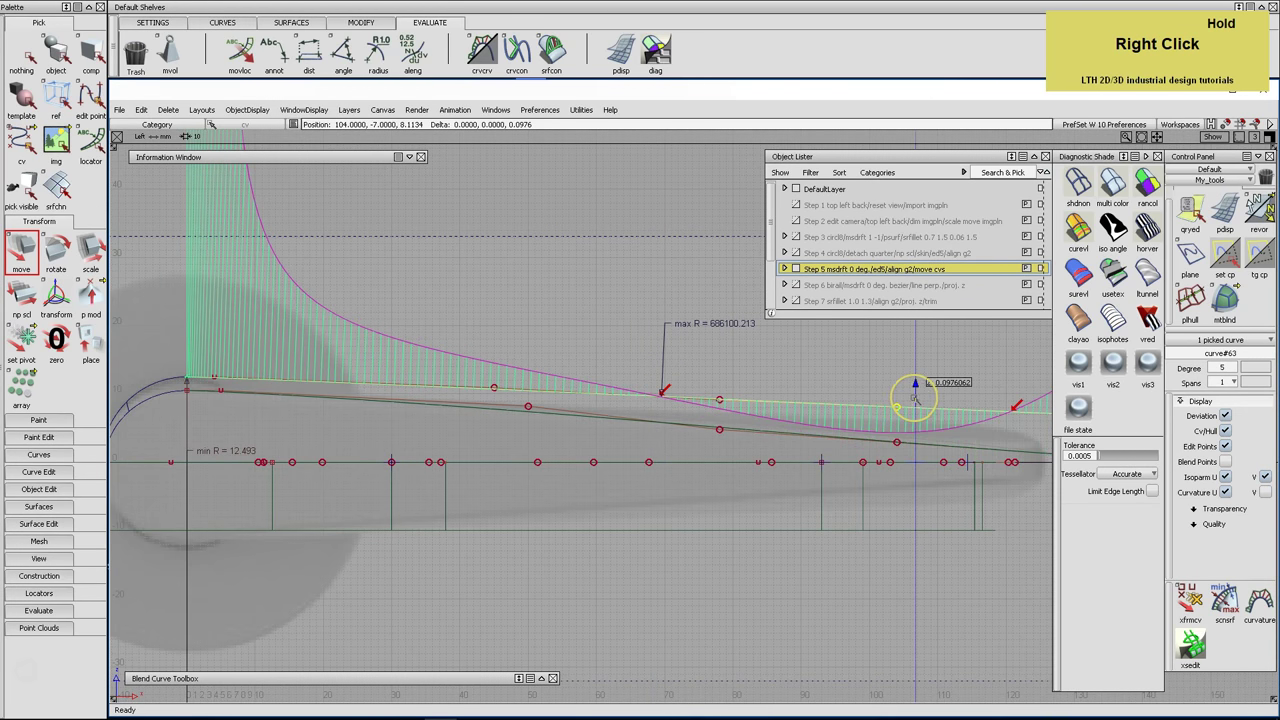
pyautogui.moveTo(910, 398); pyautogui.dragTo(913, 403, button='right')
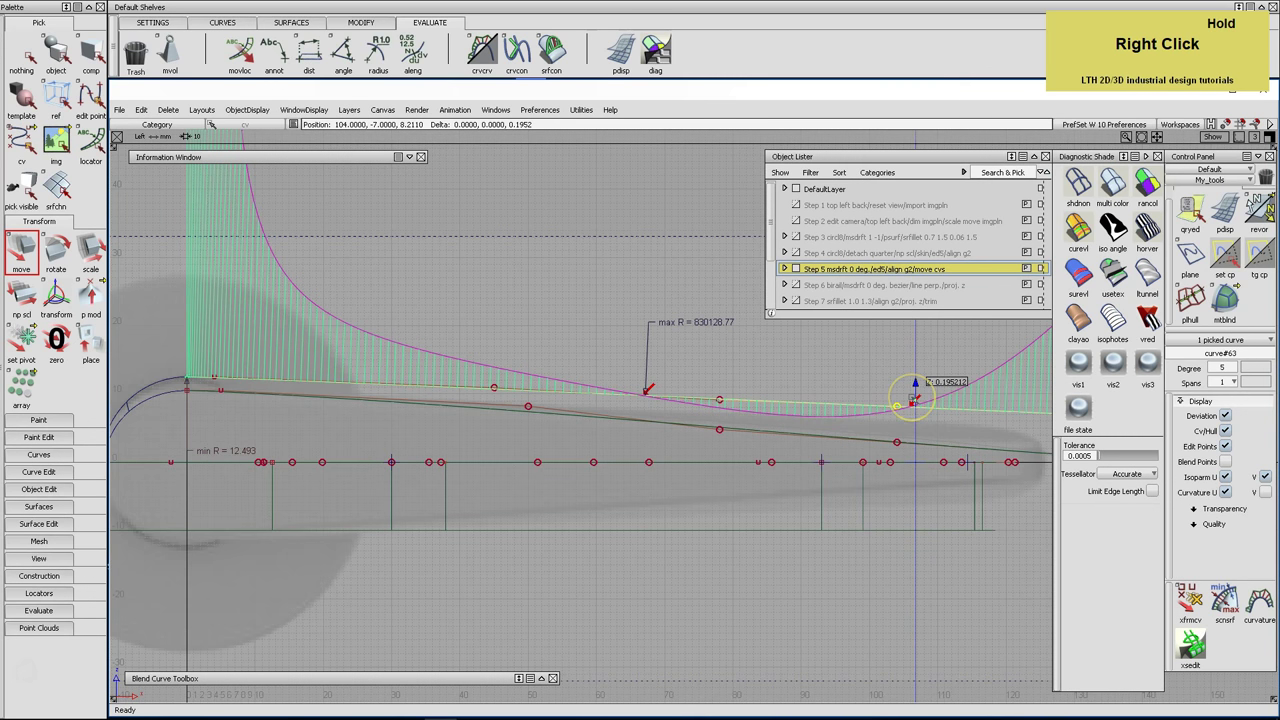
# Raise the far upper curve's fourth control point from the neck by about 0.14 mm along Z
pyautogui.keyDown('alt'); pyautogui.keyDown('shift'); pyautogui.moveTo(900, 391); pyautogui.dragTo(691, 429, button='middle'); pyautogui.keyUp('shift'); pyautogui.keyUp('alt')
pyautogui.keyDown('alt'); pyautogui.keyDown('shift'); pyautogui.moveTo(691, 429); pyautogui.dragTo(716, 390, button='right'); pyautogui.keyUp('shift'); pyautogui.keyUp('alt')
pyautogui.moveTo(572, 443); pyautogui.dragTo(580, 443, button='right')
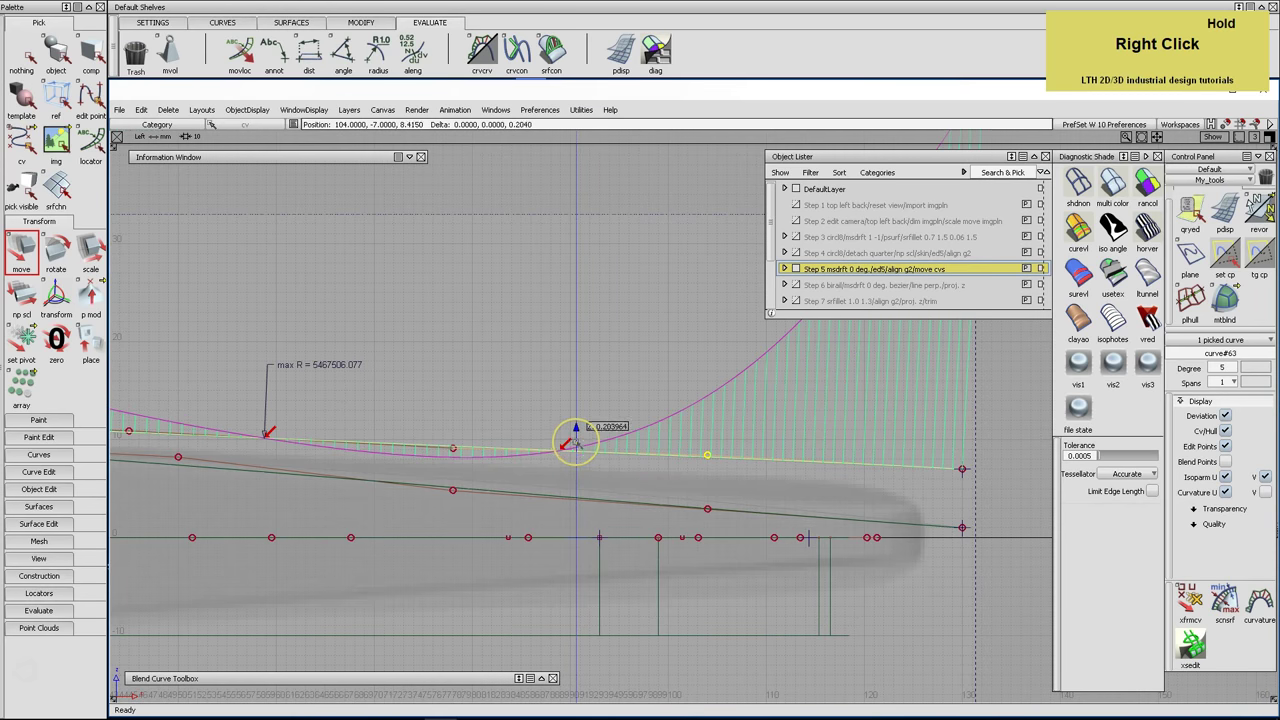
pyautogui.click(455, 448)
pyautogui.moveTo(466, 430); pyautogui.dragTo(472, 431, button='right')
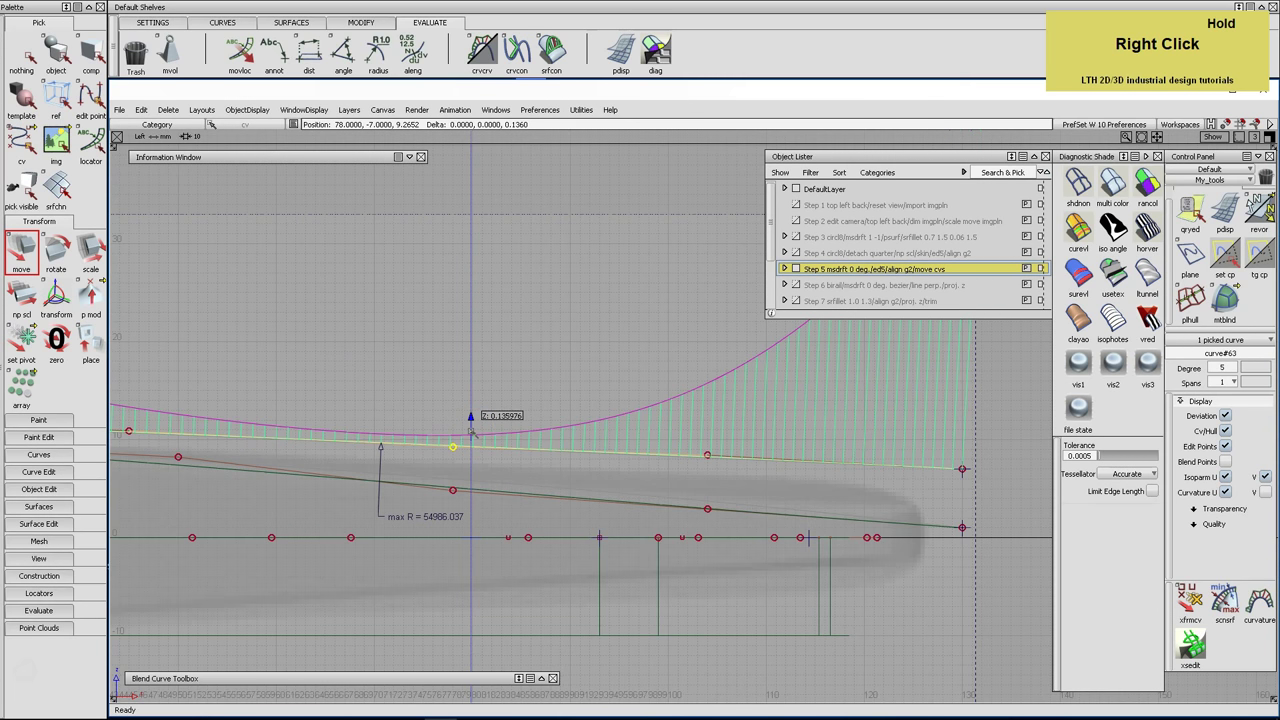
# Check the far upper curve's curvature over its full length and delete its curvature comb
pyautogui.keyDown('alt'); pyautogui.keyDown('shift'); pyautogui.moveTo(677, 437); pyautogui.dragTo(566, 414, button='right'); pyautogui.keyUp('shift'); pyautogui.keyUp('alt')
pyautogui.keyDown('alt'); pyautogui.keyDown('shift'); pyautogui.moveTo(566, 414); pyautogui.dragTo(630, 524, button='middle'); pyautogui.keyUp('shift'); pyautogui.keyUp('alt')
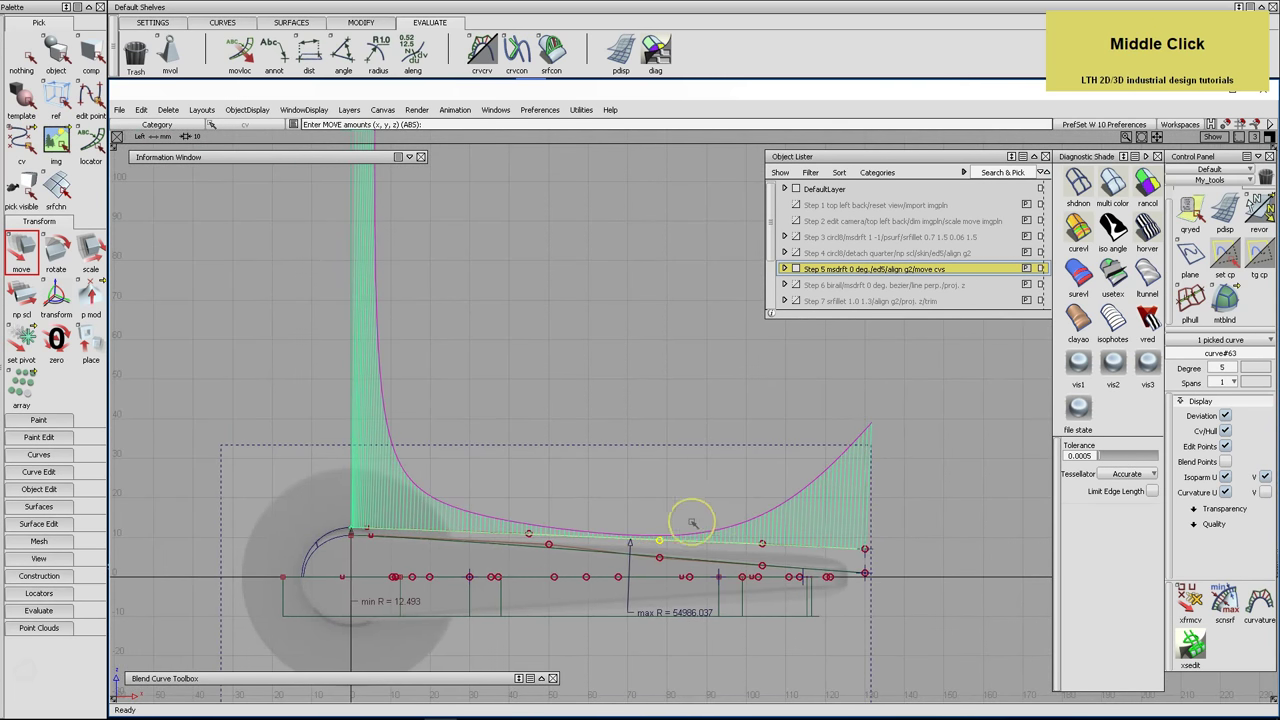
pyautogui.middleClick(417, 380)
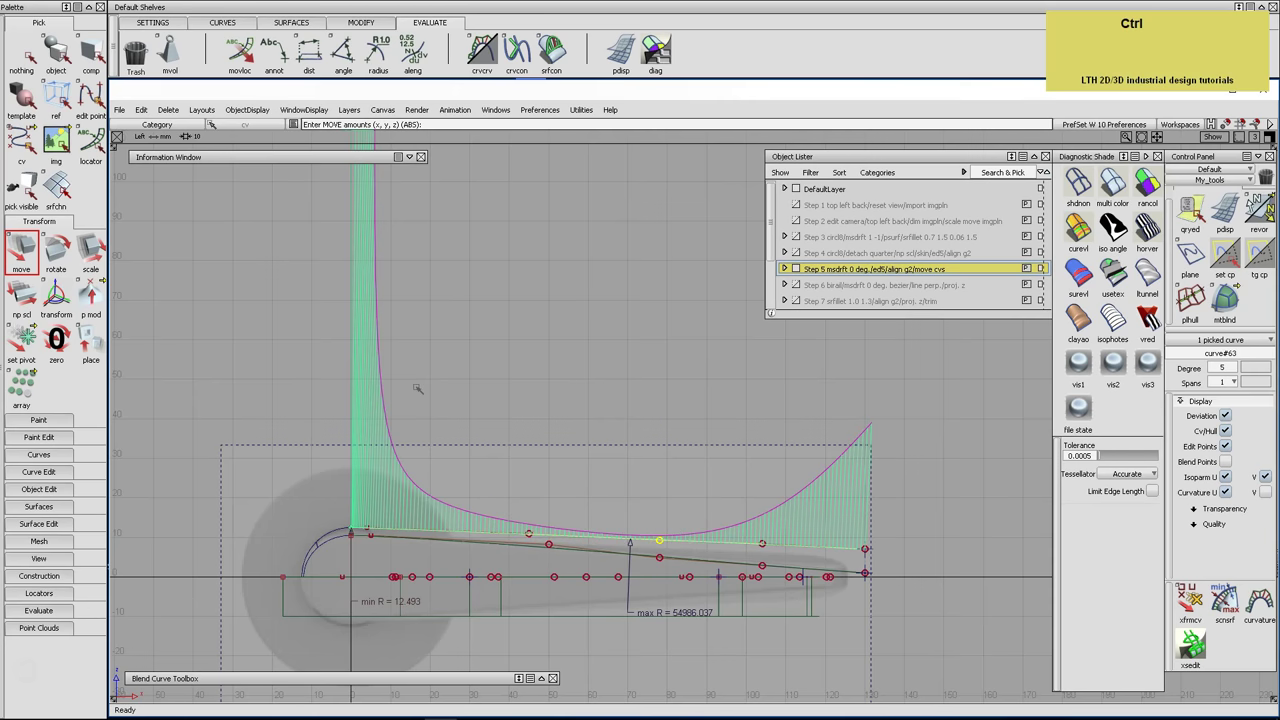
pyautogui.hotkey('ctrl', 'l')
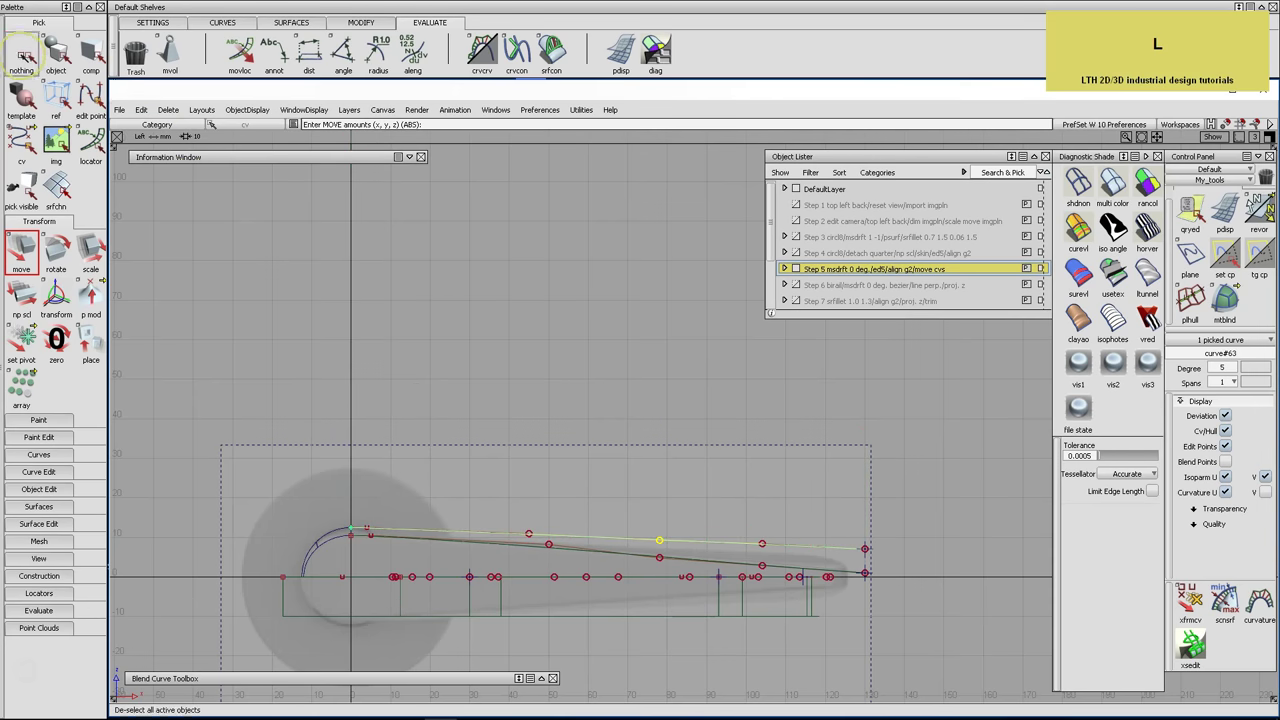
# Edit the near upper curve's neck alignment to a tangent scale of 0.4 and a curvature scale of 4.5
pyautogui.click(598, 514)
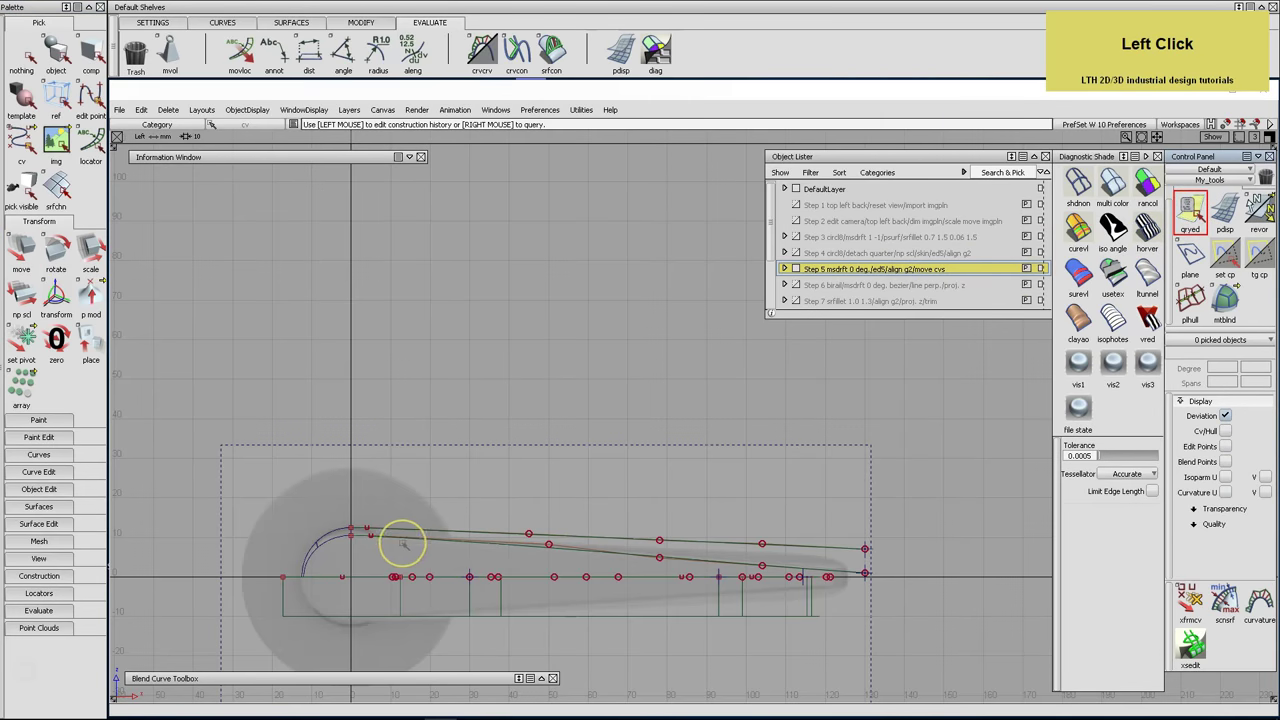
pyautogui.click(403, 543)
pyautogui.keyDown('alt'); pyautogui.keyDown('shift'); pyautogui.moveTo(443, 506); pyautogui.dragTo(560, 388, button='middle'); pyautogui.keyUp('shift'); pyautogui.keyUp('alt')
pyautogui.keyDown('alt'); pyautogui.keyDown('shift'); pyautogui.moveTo(495, 470); pyautogui.dragTo(300, 438, button='right'); pyautogui.keyUp('shift'); pyautogui.keyUp('alt')
pyautogui.moveTo(263, 418); pyautogui.dragTo(246, 424)
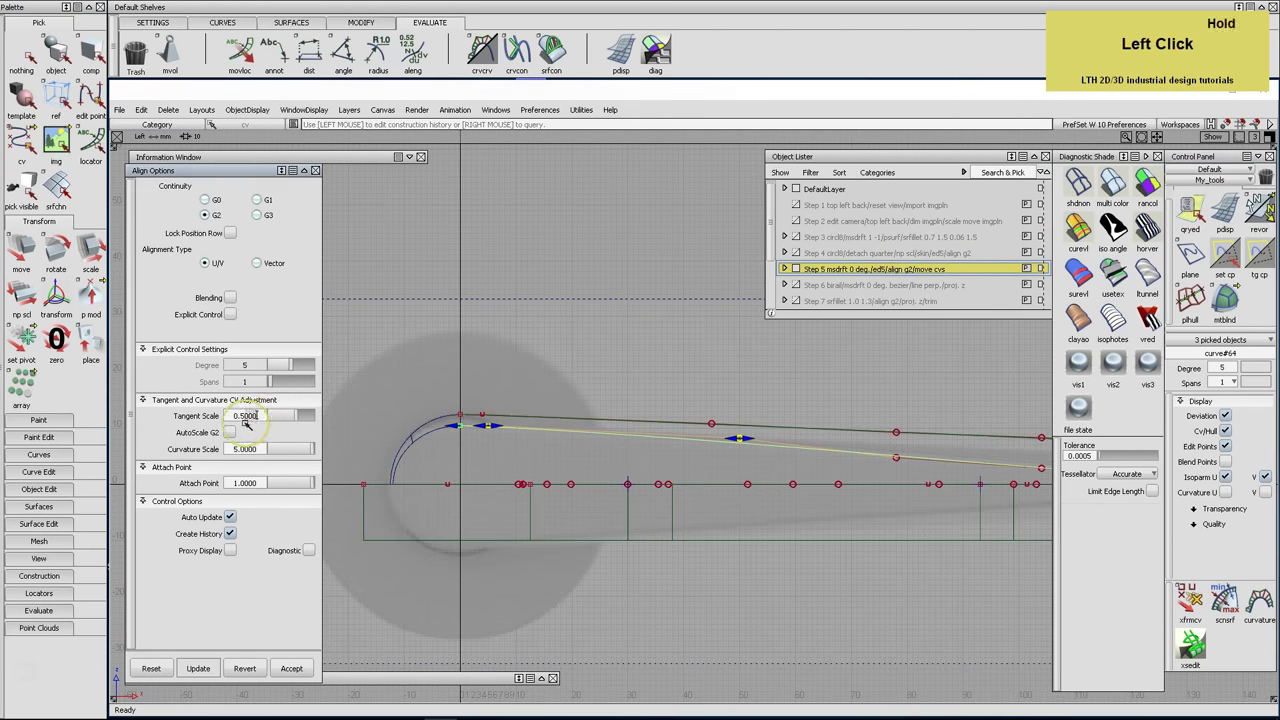
pyautogui.press('Return')
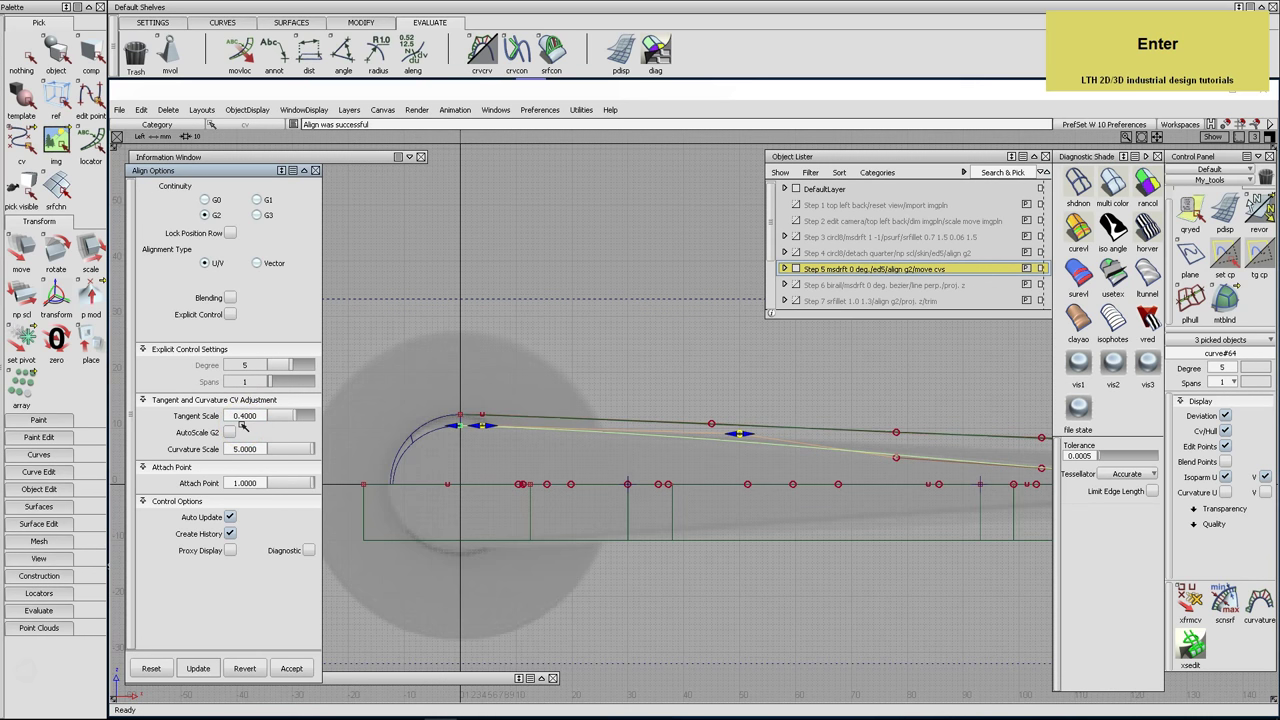
pyautogui.click(235, 450)
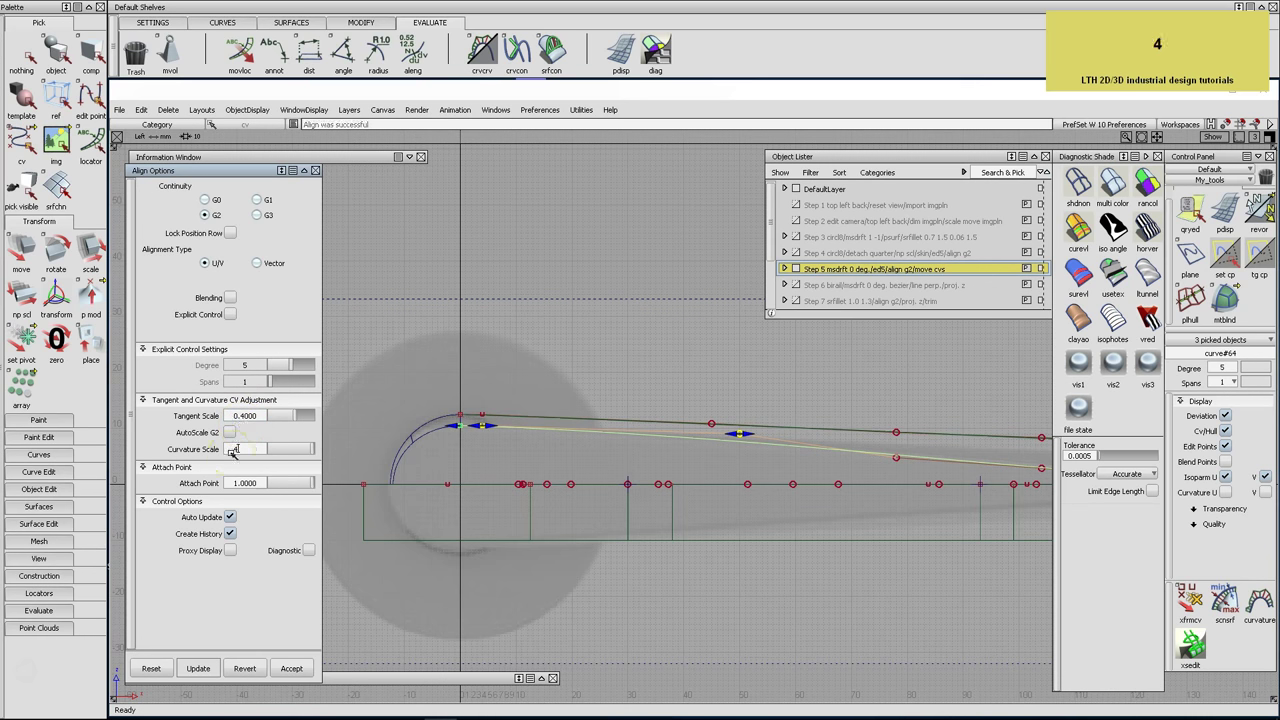
pyautogui.press('Return')
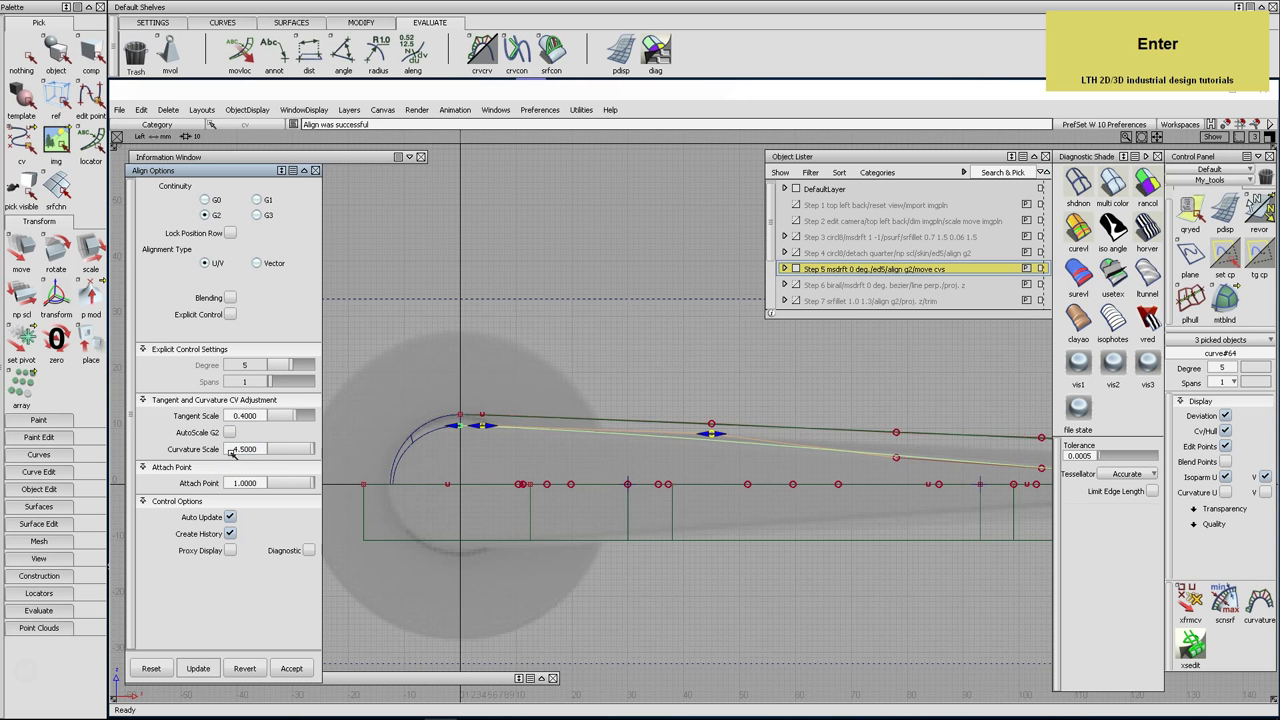
# Add a curvature comb to the near upper curve in the left view
pyautogui.click(56, 55)
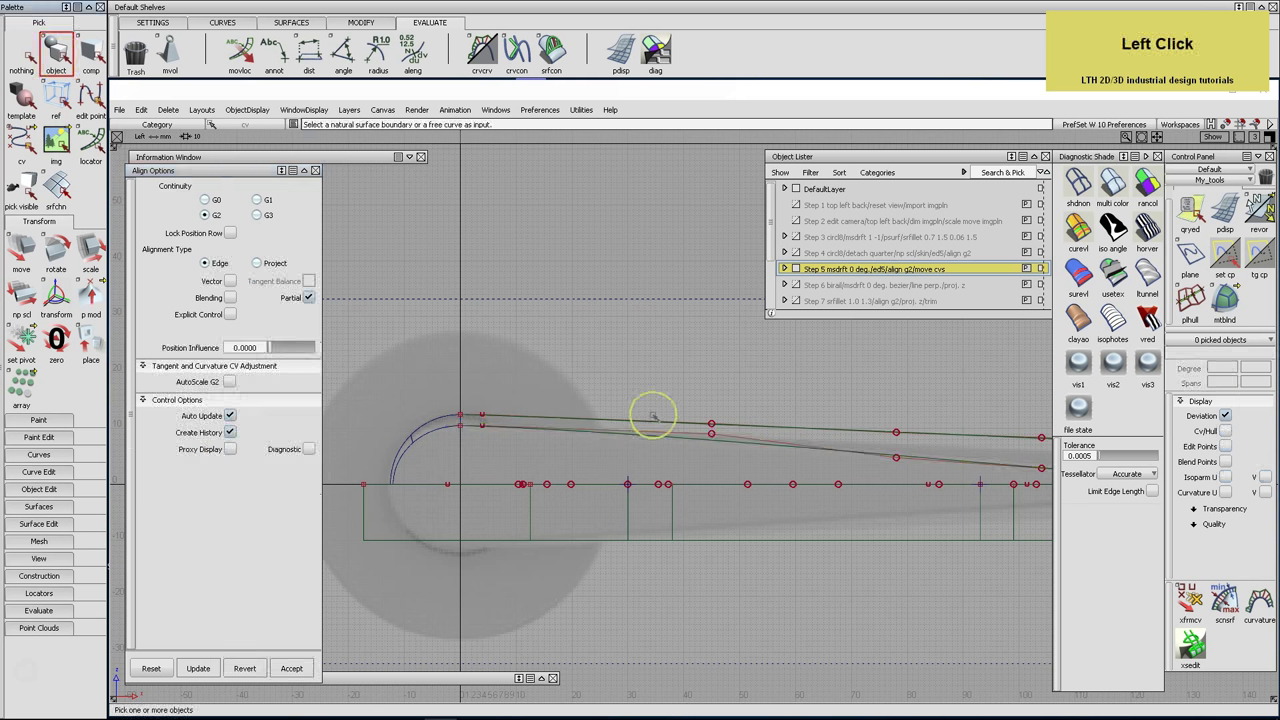
pyautogui.click(646, 433)
pyautogui.click(483, 60)
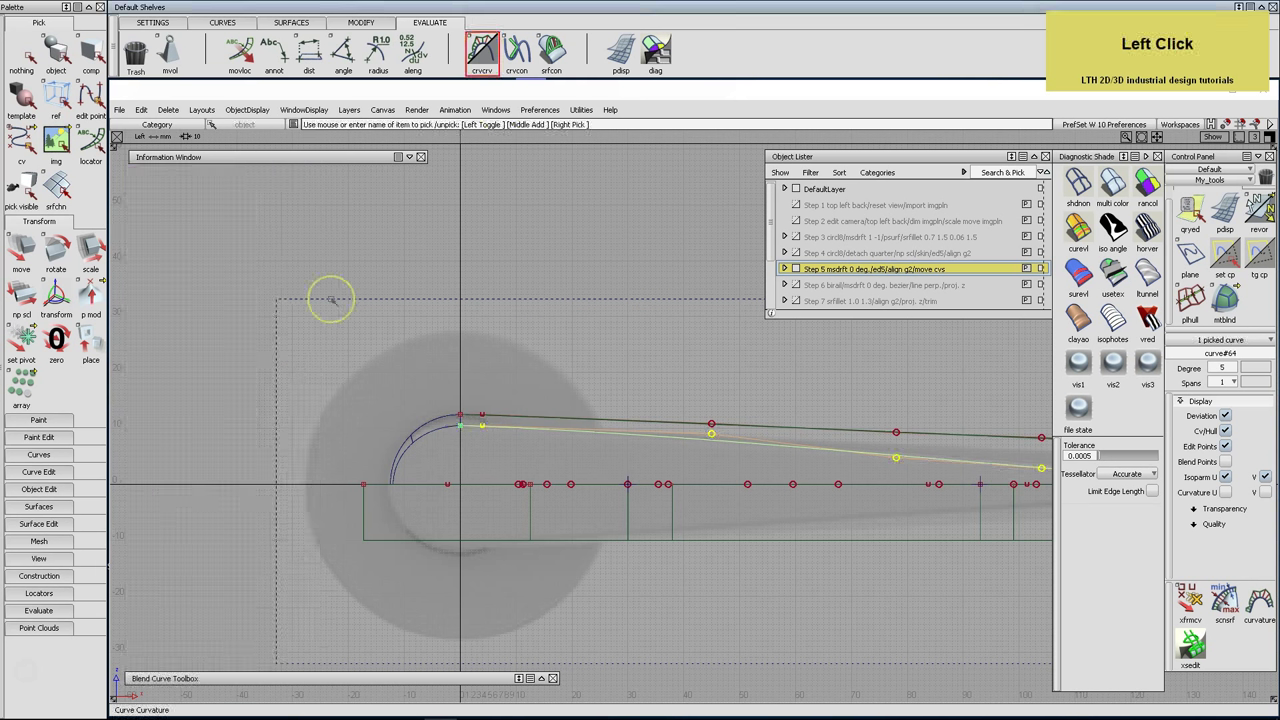
pyautogui.middleClick(394, 263)
pyautogui.moveTo(329, 262); pyautogui.dragTo(570, 372, button='middle')
pyautogui.moveTo(230, 547); pyautogui.dragTo(583, 371)
pyautogui.keyDown('alt'); pyautogui.keyDown('shift'); pyautogui.moveTo(740, 423); pyautogui.dragTo(517, 460, button='middle'); pyautogui.keyUp('shift'); pyautogui.keyUp('alt')
pyautogui.keyDown('alt'); pyautogui.keyDown('shift'); pyautogui.moveTo(517, 460); pyautogui.dragTo(531, 423, button='right'); pyautogui.keyUp('shift'); pyautogui.keyUp('alt')
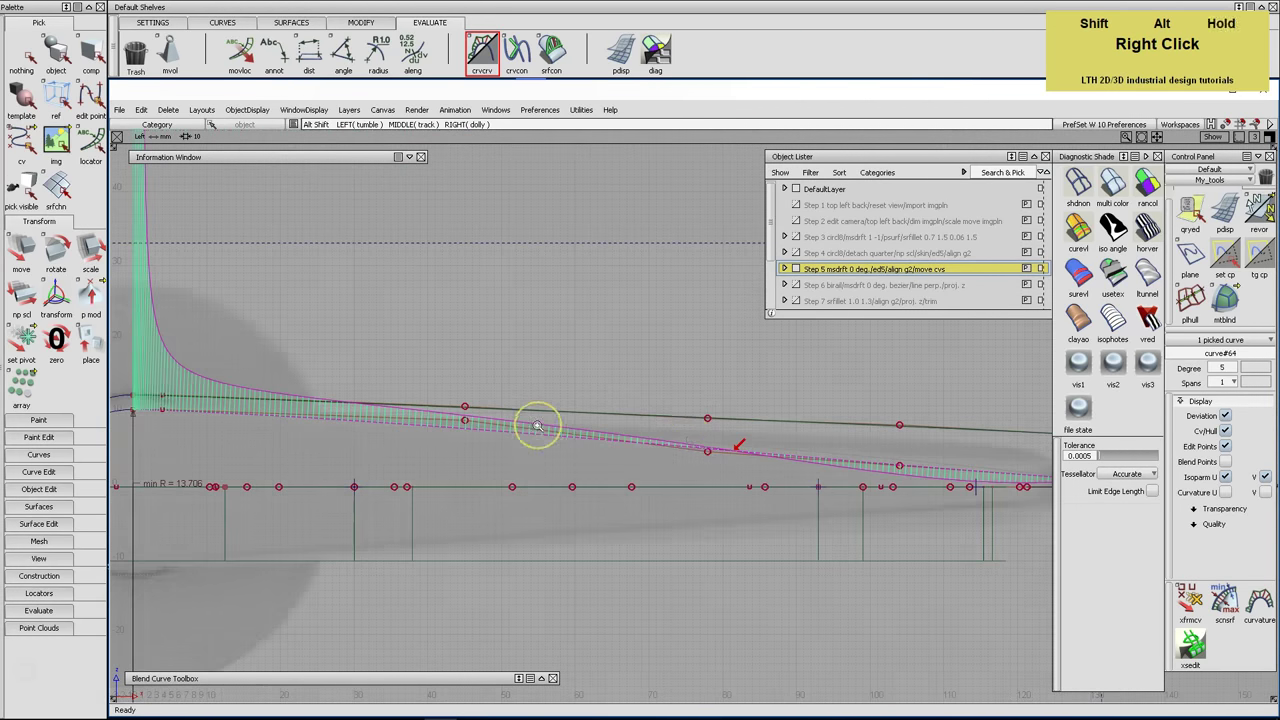
pyautogui.keyDown('alt'); pyautogui.keyDown('shift'); pyautogui.moveTo(531, 423); pyautogui.dragTo(603, 409, button='middle'); pyautogui.keyUp('shift'); pyautogui.keyUp('alt')
# Raise the near upper curve's fourth and fifth control points from the neck along Z to smooth the curvature, and delete its comb
pyautogui.click(24, 56)
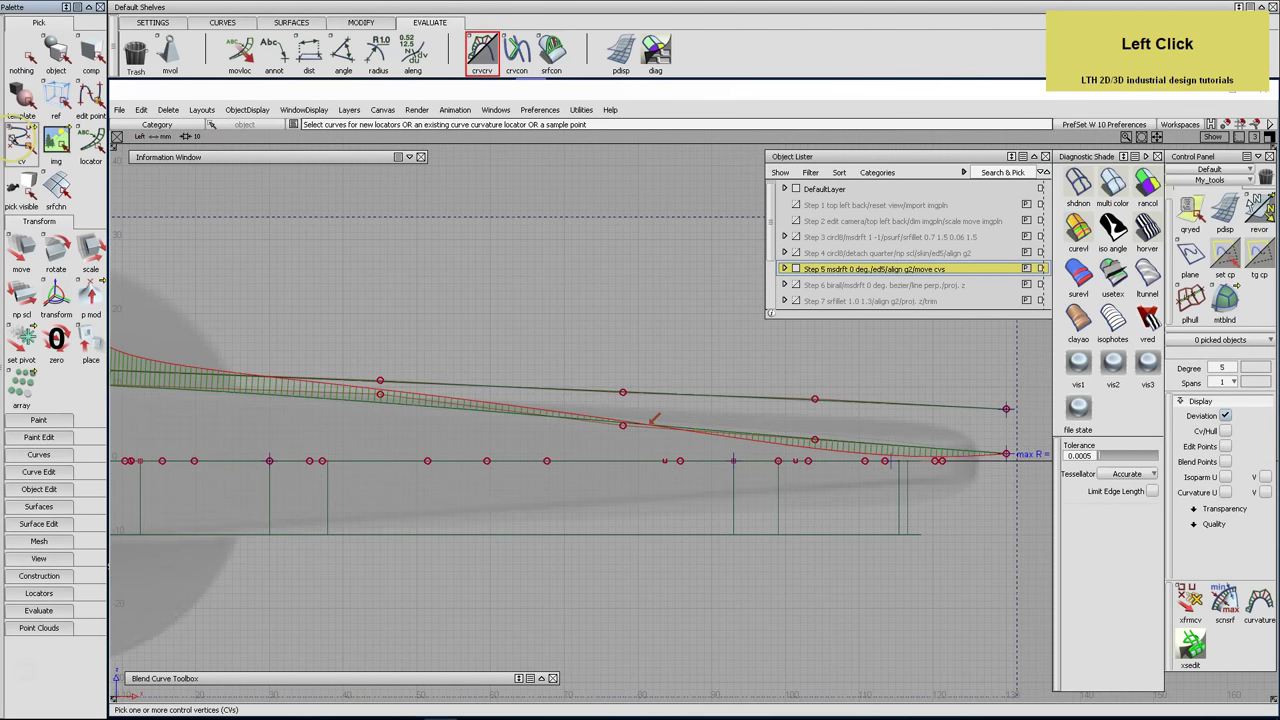
pyautogui.click(22, 142)
pyautogui.click(622, 427)
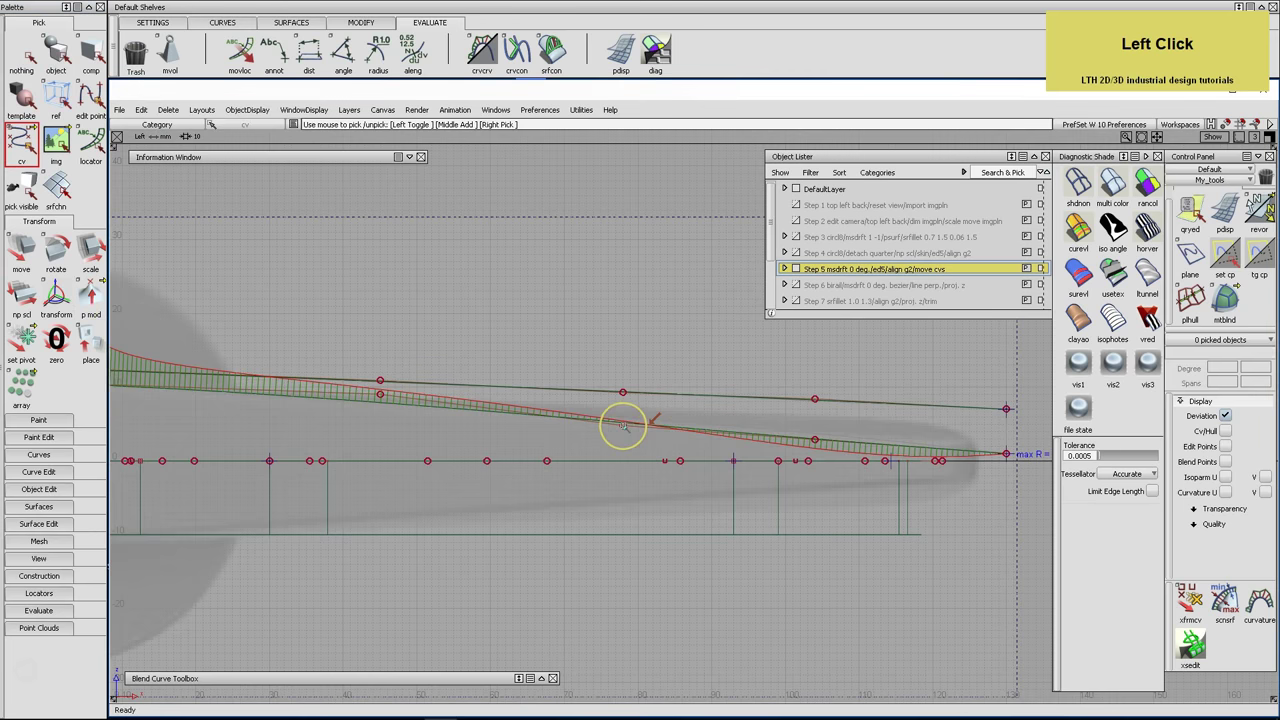
pyautogui.click(21, 250)
pyautogui.rightClick(458, 316)
pyautogui.moveTo(458, 316); pyautogui.dragTo(454, 310, button='right')
pyautogui.moveTo(814, 440); pyautogui.dragTo(829, 414, button='right')
pyautogui.moveTo(631, 431)
pyautogui.mouseDown(button='right')
pyautogui.moveTo(651, 443)
pyautogui.moveTo(620, 452)
pyautogui.mouseUp(button='right')
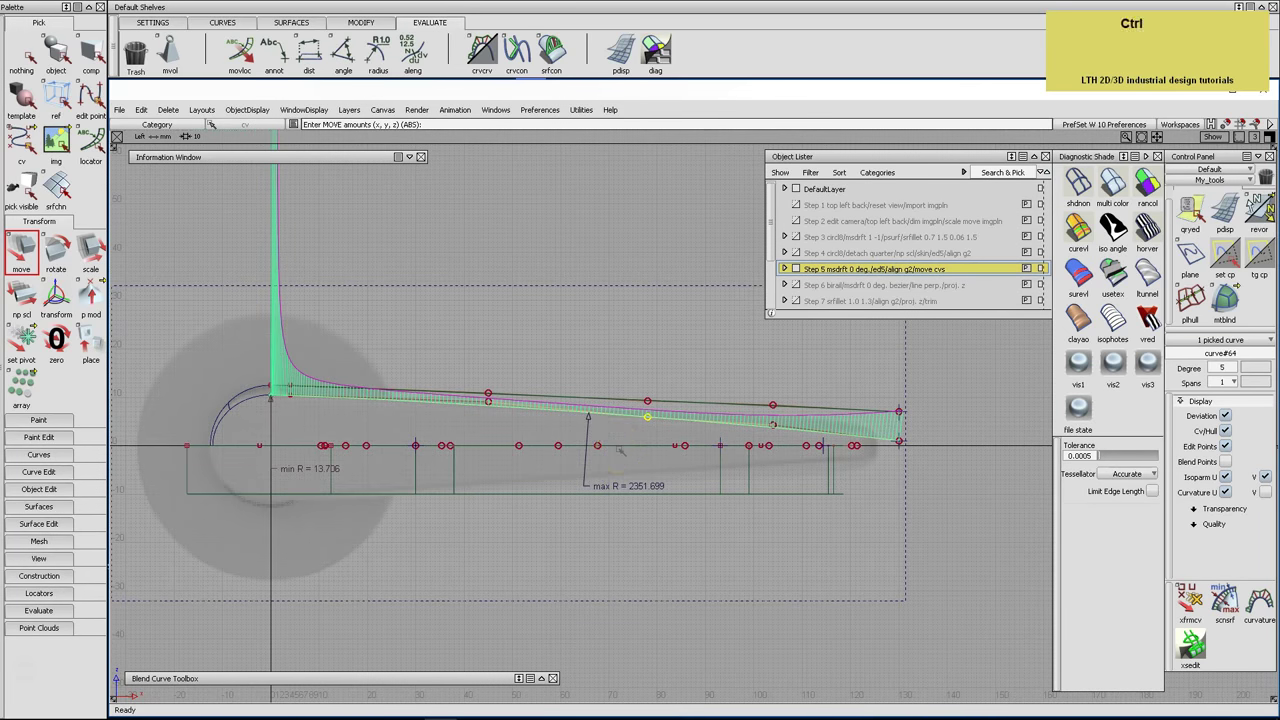
pyautogui.hotkey('ctrl', 'l')
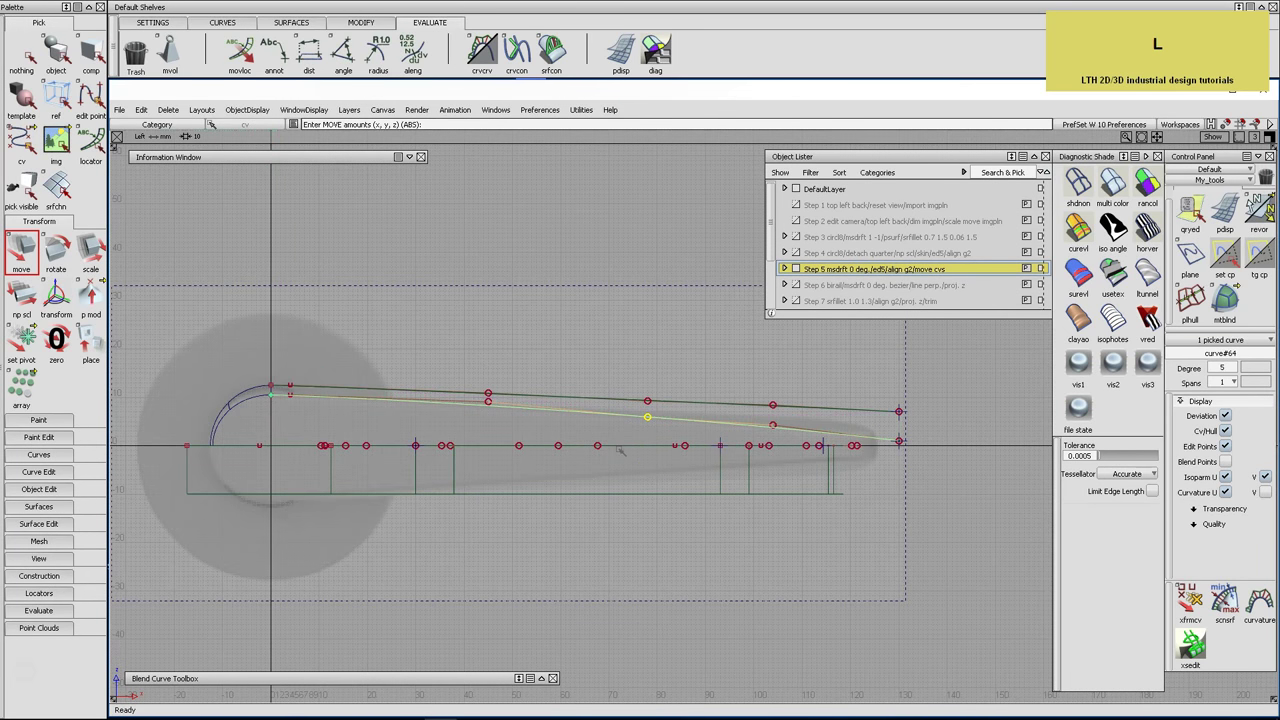
# Duplicate in place the inner bend outline curve between neck and grip in the top view
pyautogui.press('F5')
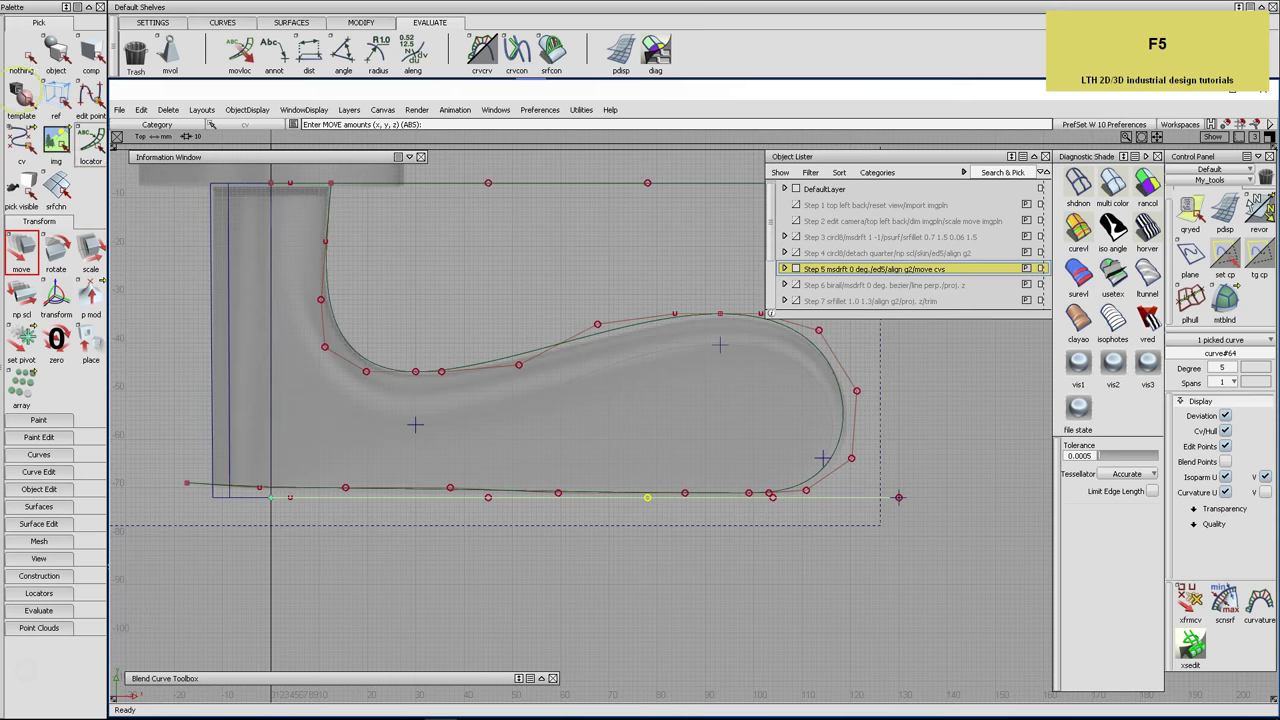
pyautogui.click(56, 55)
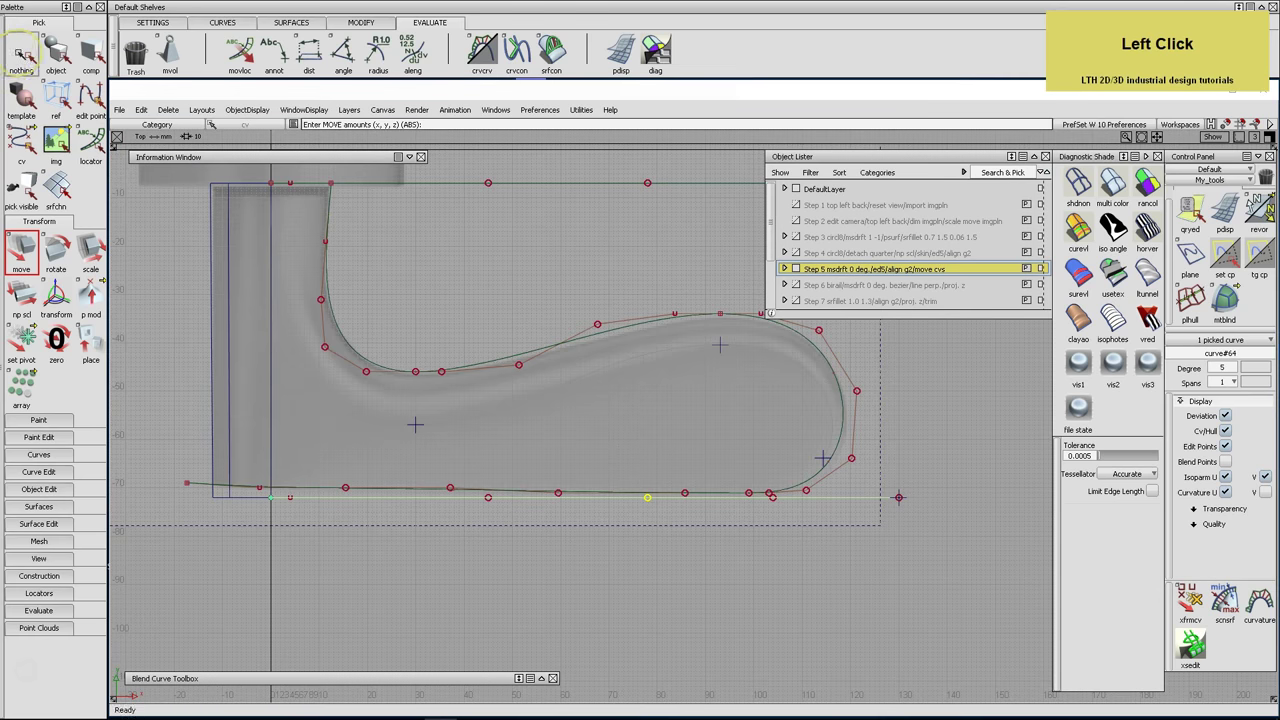
pyautogui.click(365, 368)
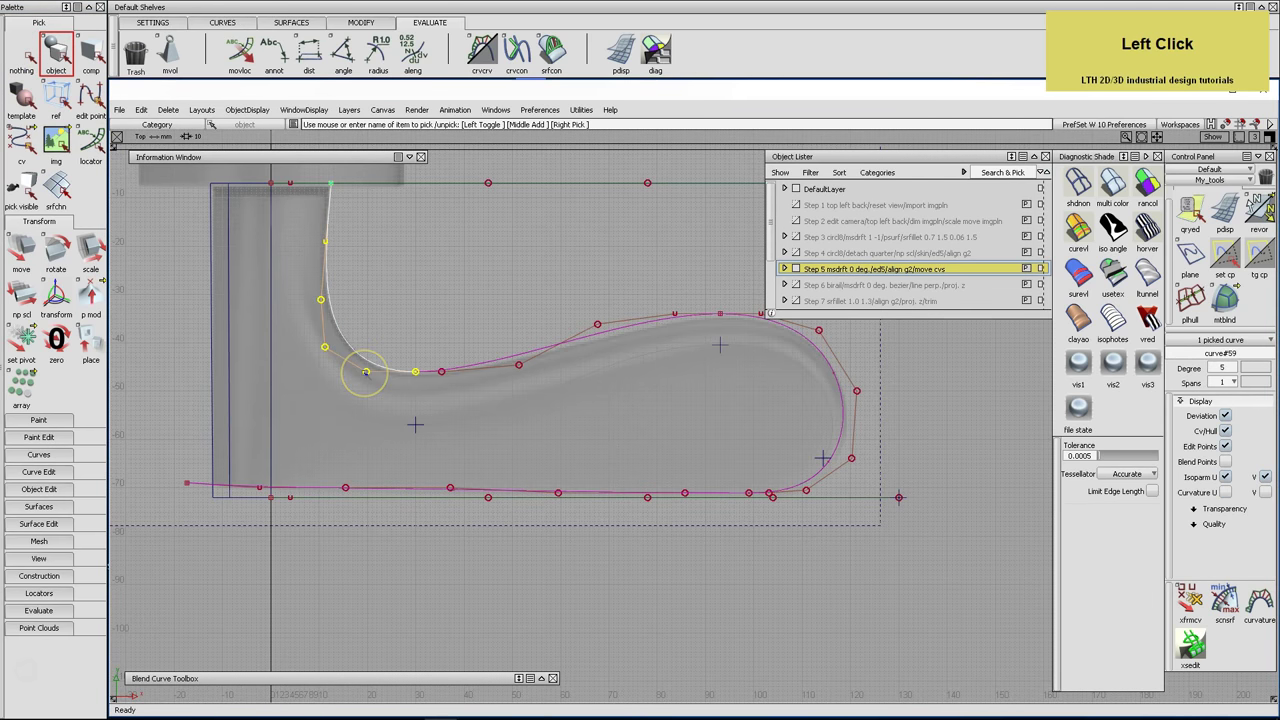
pyautogui.hotkey('ctrl', 'v')
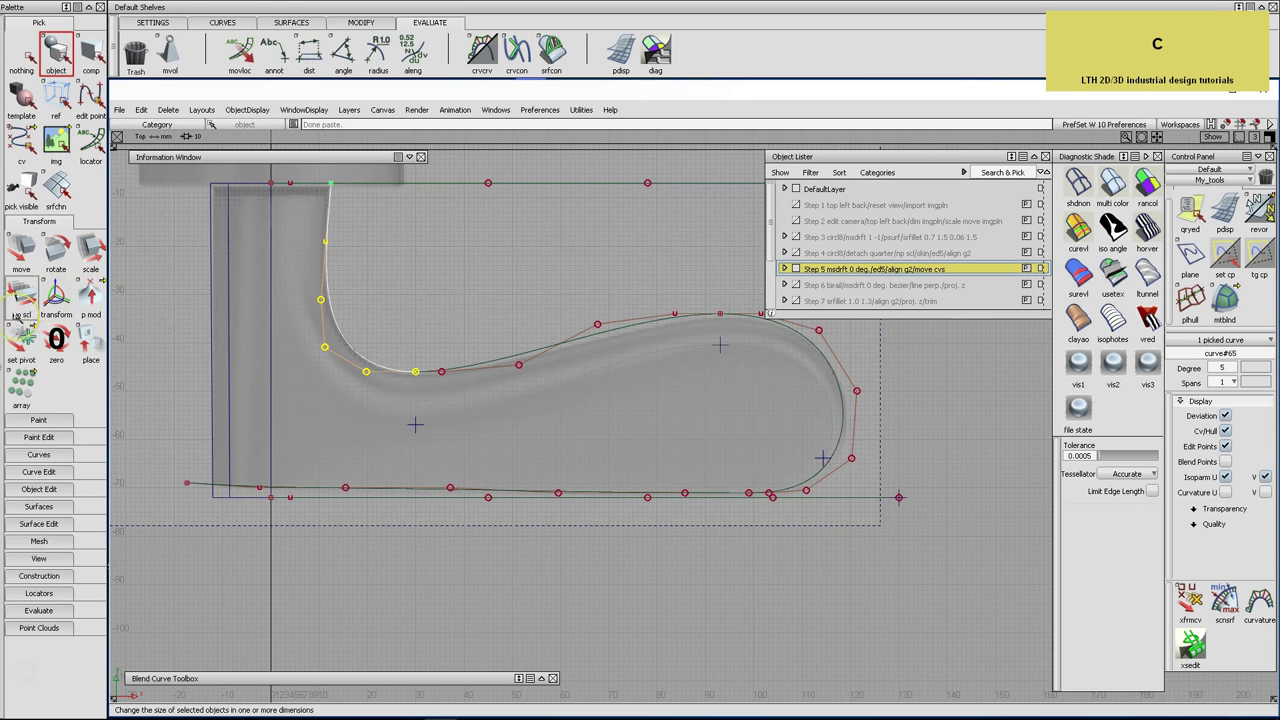
# Set the copied bend curve's pivot at its grip-side end and snap that end to the construction point at about X 30, Y -56.9
pyautogui.click(21, 342)
pyautogui.moveTo(384, 428)
pyautogui.keyDown('ctrl'); pyautogui.mouseDown()
pyautogui.moveTo(380, 400)
pyautogui.moveTo(397, 380)
pyautogui.moveTo(391, 403)
pyautogui.moveTo(337, 420)
pyautogui.moveTo(376, 426)
pyautogui.mouseUp(); pyautogui.keyUp('ctrl')
pyautogui.click(21, 262)
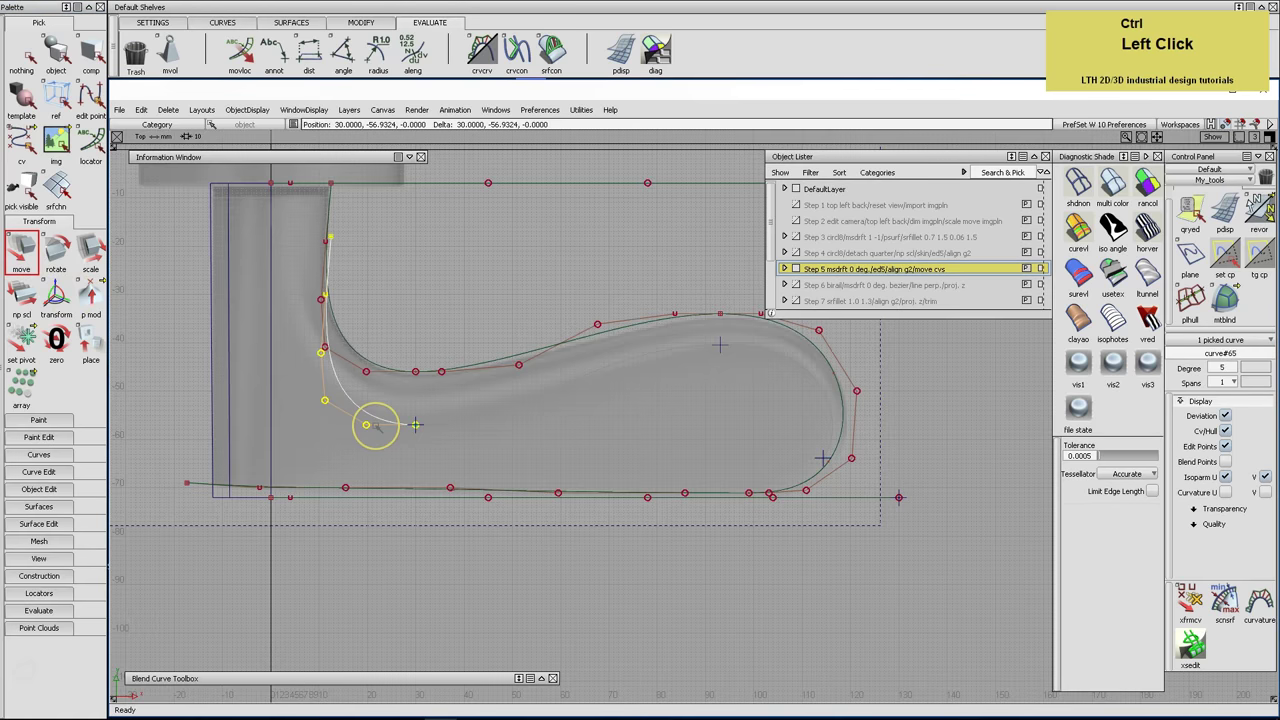
# Scale the copied bend curve non-proportionally about its pivot to about 1.53 in X and 1.28 in Y
pyautogui.click(21, 300)
pyautogui.moveTo(400, 291); pyautogui.dragTo(466, 280, button='middle')
pyautogui.moveTo(425, 281); pyautogui.dragTo(429, 252, button='right')
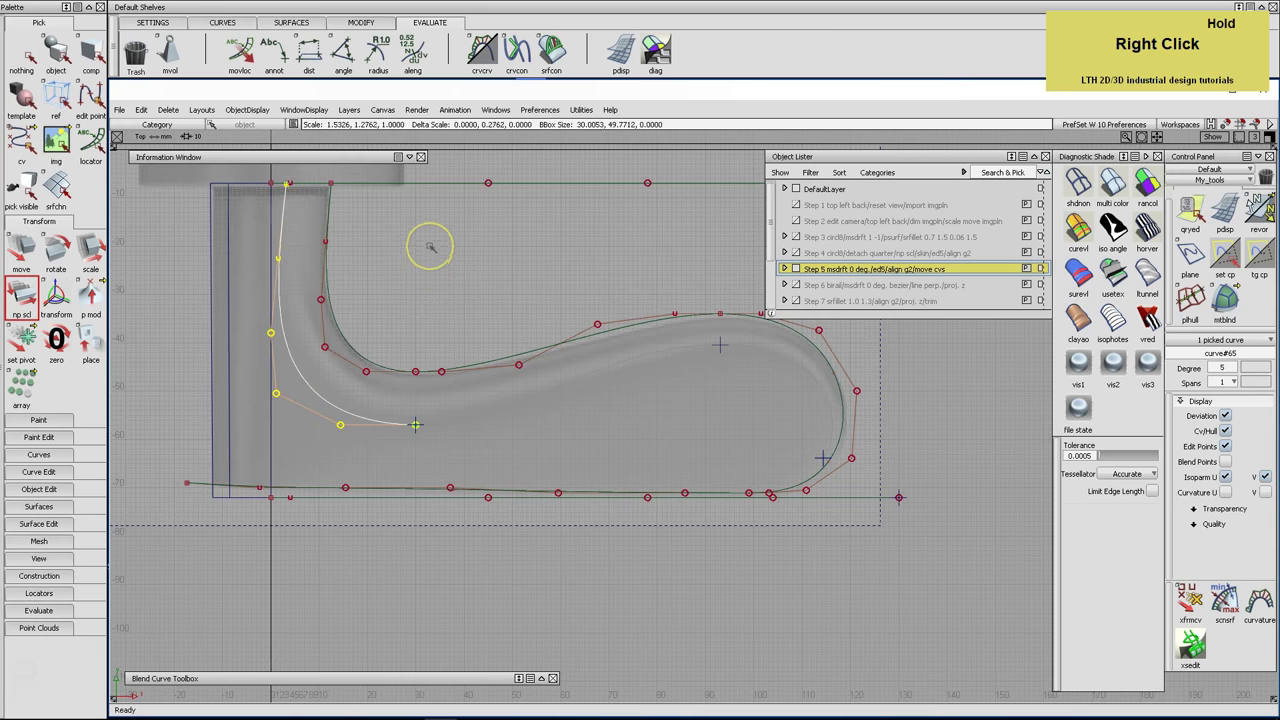
pyautogui.keyDown('alt'); pyautogui.keyDown('shift'); pyautogui.moveTo(406, 243); pyautogui.dragTo(537, 334, button='middle'); pyautogui.keyUp('shift'); pyautogui.keyUp('alt')
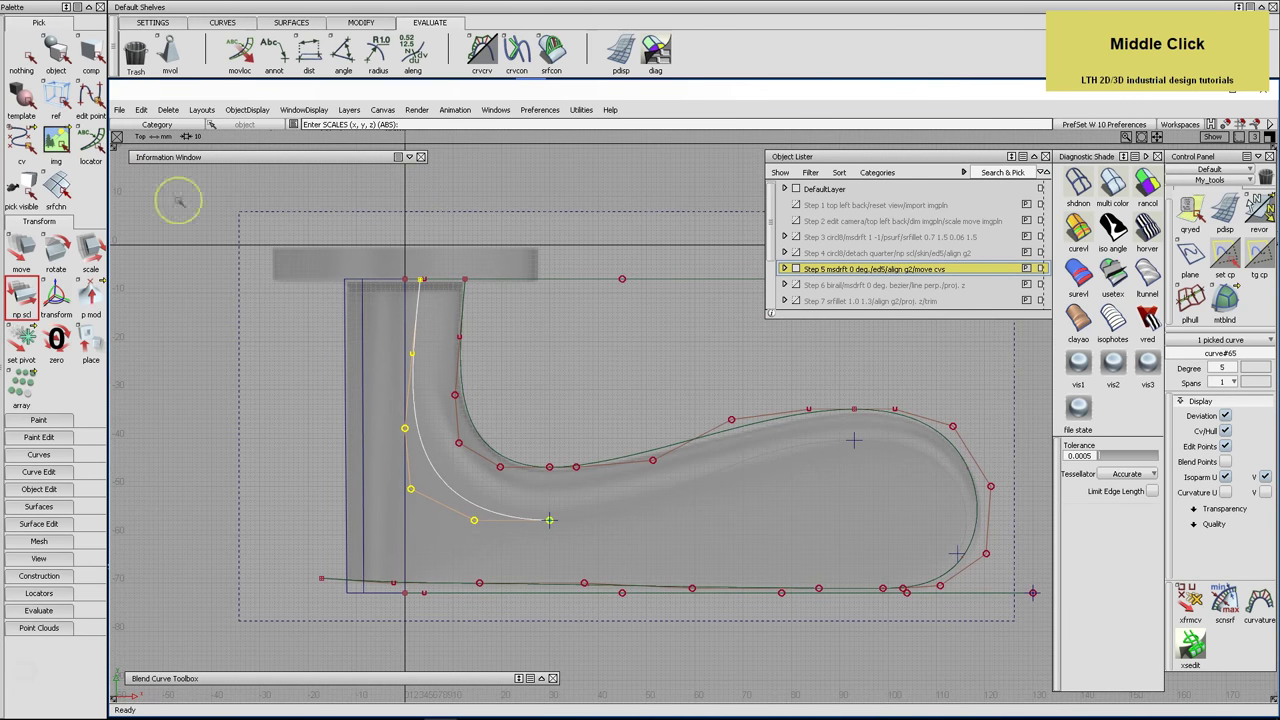
# Move the copied bend curve's neck-end control point and its neighbour onto the vertical axis at X 0
pyautogui.click(26, 57)
pyautogui.click(21, 145)
pyautogui.keyDown('alt'); pyautogui.keyDown('shift'); pyautogui.click(417, 283); pyautogui.keyUp('shift'); pyautogui.keyUp('alt')
pyautogui.keyDown('alt'); pyautogui.keyDown('shift'); pyautogui.moveTo(417, 283); pyautogui.dragTo(478, 289, button='right'); pyautogui.keyUp('shift'); pyautogui.keyUp('alt')
pyautogui.click(421, 289)
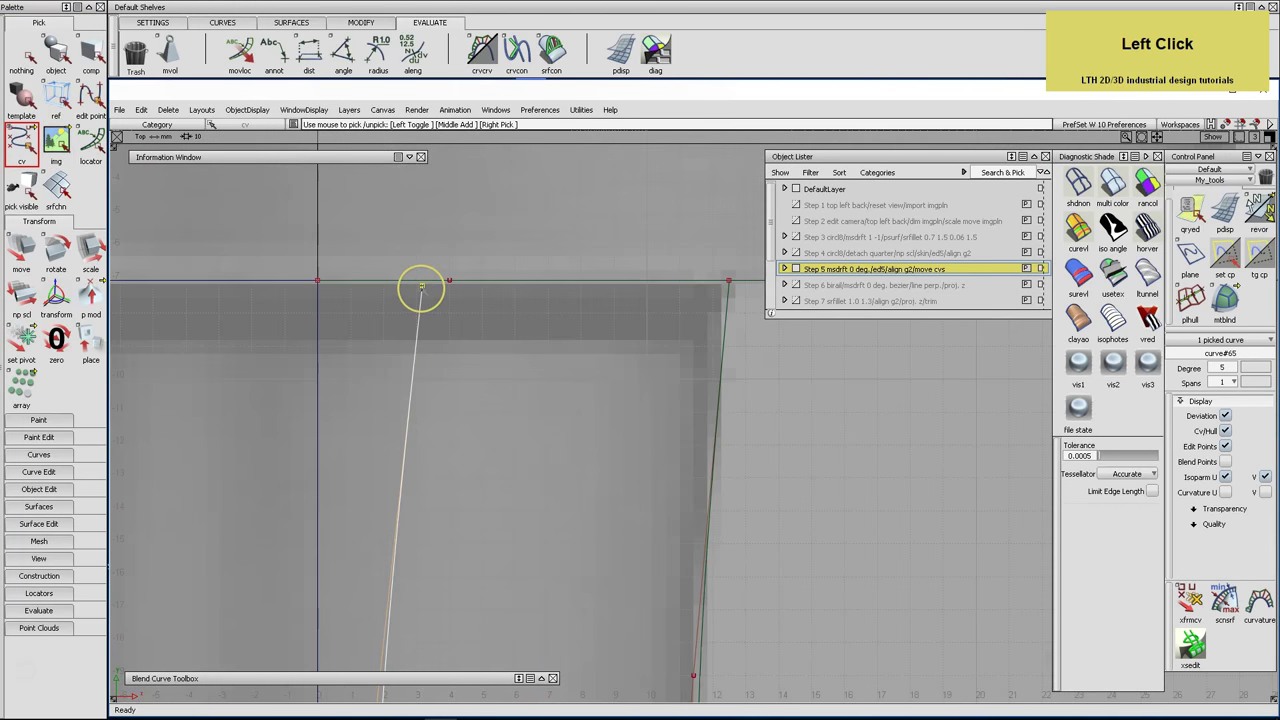
pyautogui.click(22, 252)
pyautogui.keyDown('alt'); pyautogui.moveTo(310, 312); pyautogui.dragTo(323, 289); pyautogui.keyUp('alt')
pyautogui.keyDown('alt'); pyautogui.keyDown('shift'); pyautogui.moveTo(475, 393); pyautogui.dragTo(426, 440, button='right'); pyautogui.keyUp('shift'); pyautogui.keyUp('alt')
pyautogui.keyDown('alt'); pyautogui.keyDown('shift'); pyautogui.moveTo(396, 504); pyautogui.dragTo(400, 389, button='middle'); pyautogui.keyUp('shift'); pyautogui.keyUp('alt')
pyautogui.keyDown('alt'); pyautogui.keyDown('shift'); pyautogui.moveTo(477, 443); pyautogui.dragTo(457, 455, button='right'); pyautogui.keyUp('shift'); pyautogui.keyUp('alt')
pyautogui.keyDown('alt'); pyautogui.keyDown('shift'); pyautogui.moveTo(457, 455); pyautogui.dragTo(449, 372, button='middle'); pyautogui.keyUp('shift'); pyautogui.keyUp('alt')
# Nudge the copied bend curve's middle control points to refine the bend's shape
pyautogui.middleClick(389, 370)
pyautogui.middleClick(402, 501)
pyautogui.moveTo(402, 501); pyautogui.dragTo(419, 502, button='middle')
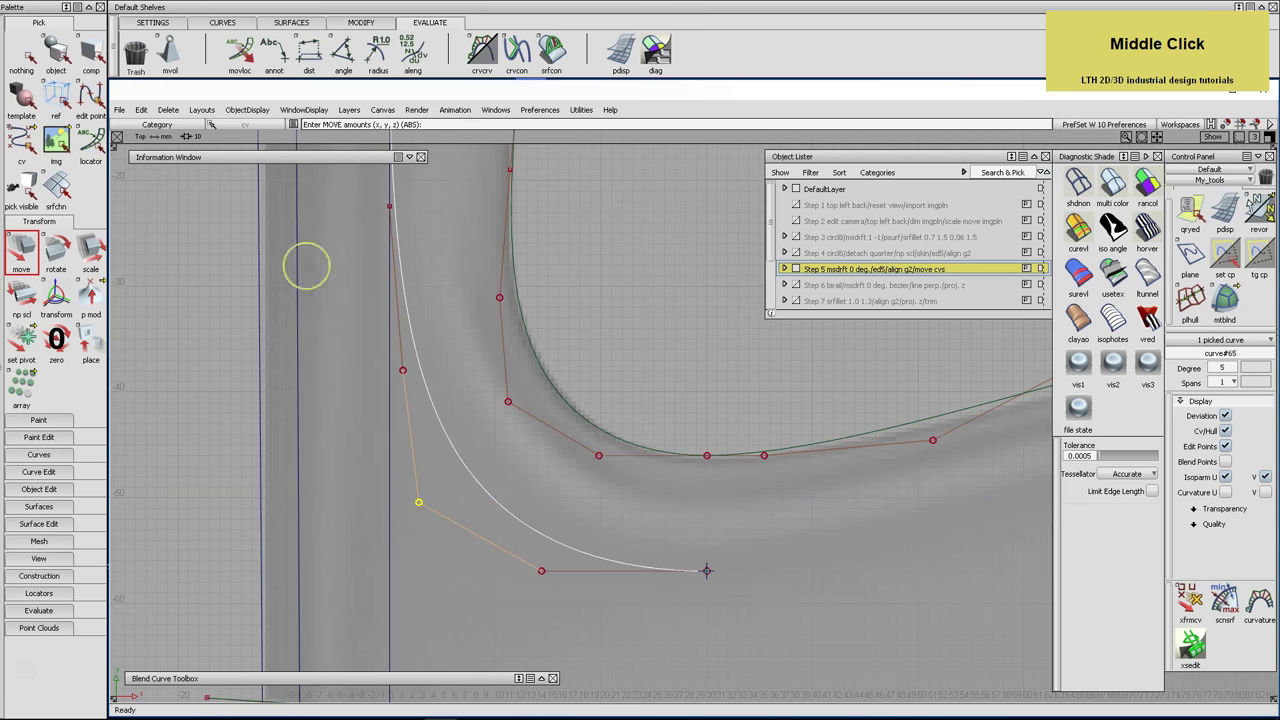
# Show a curvature comb on the copied bend curve and adjust its scale and density until it reads clearly
pyautogui.click(56, 55)
pyautogui.click(466, 356)
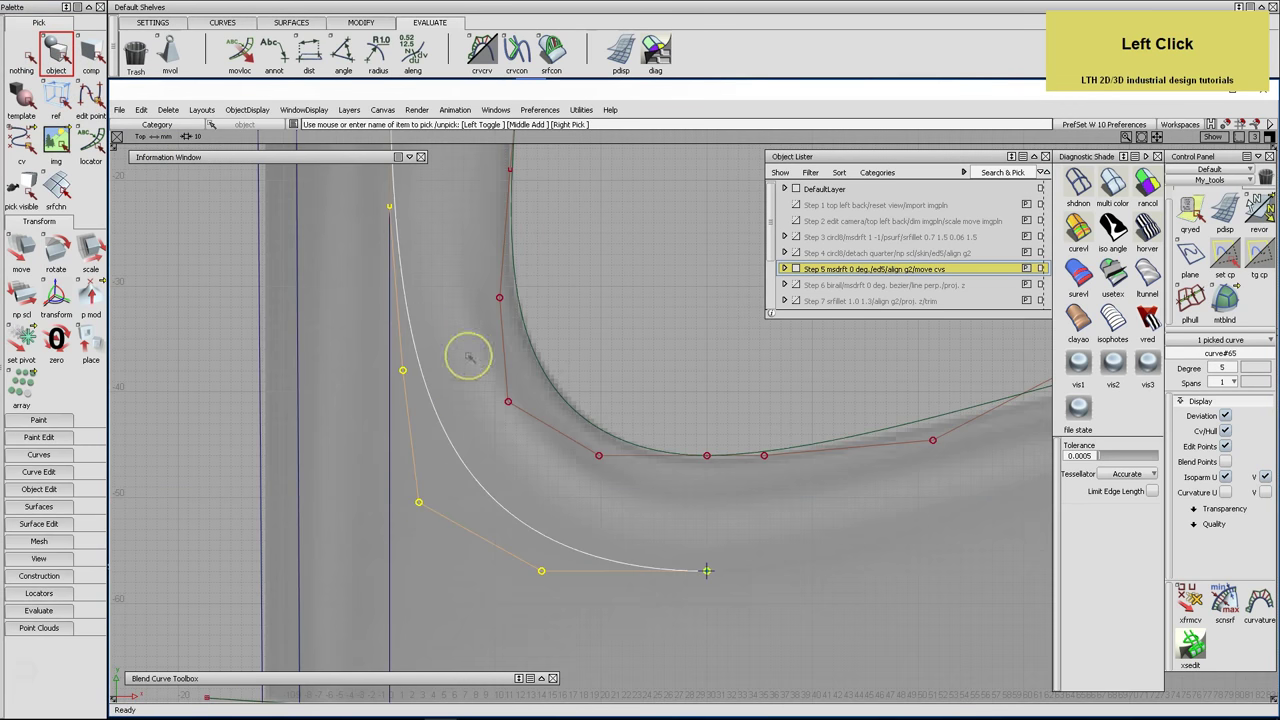
pyautogui.hotkey('alt', 'l')
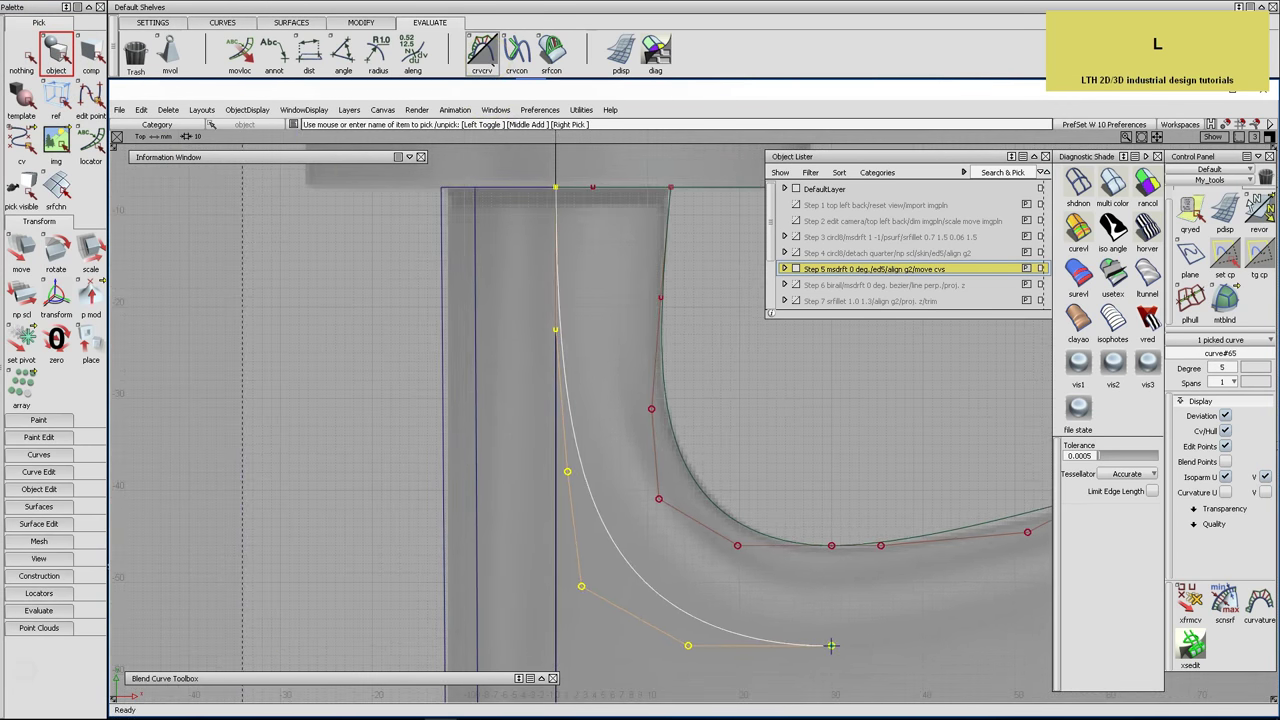
pyautogui.click(482, 50)
pyautogui.moveTo(277, 371); pyautogui.dragTo(696, 380, button='middle')
pyautogui.moveTo(372, 400); pyautogui.dragTo(331, 417, button='middle')
pyautogui.moveTo(372, 420); pyautogui.dragTo(552, 408)
pyautogui.moveTo(340, 398); pyautogui.dragTo(705, 400, button='middle')
pyautogui.keyDown('alt'); pyautogui.keyDown('shift'); pyautogui.moveTo(705, 400); pyautogui.dragTo(683, 403, button='right'); pyautogui.keyUp('shift'); pyautogui.keyUp('alt')
pyautogui.keyDown('alt'); pyautogui.keyDown('shift'); pyautogui.moveTo(683, 403); pyautogui.dragTo(666, 380, button='middle'); pyautogui.keyUp('shift'); pyautogui.keyUp('alt')
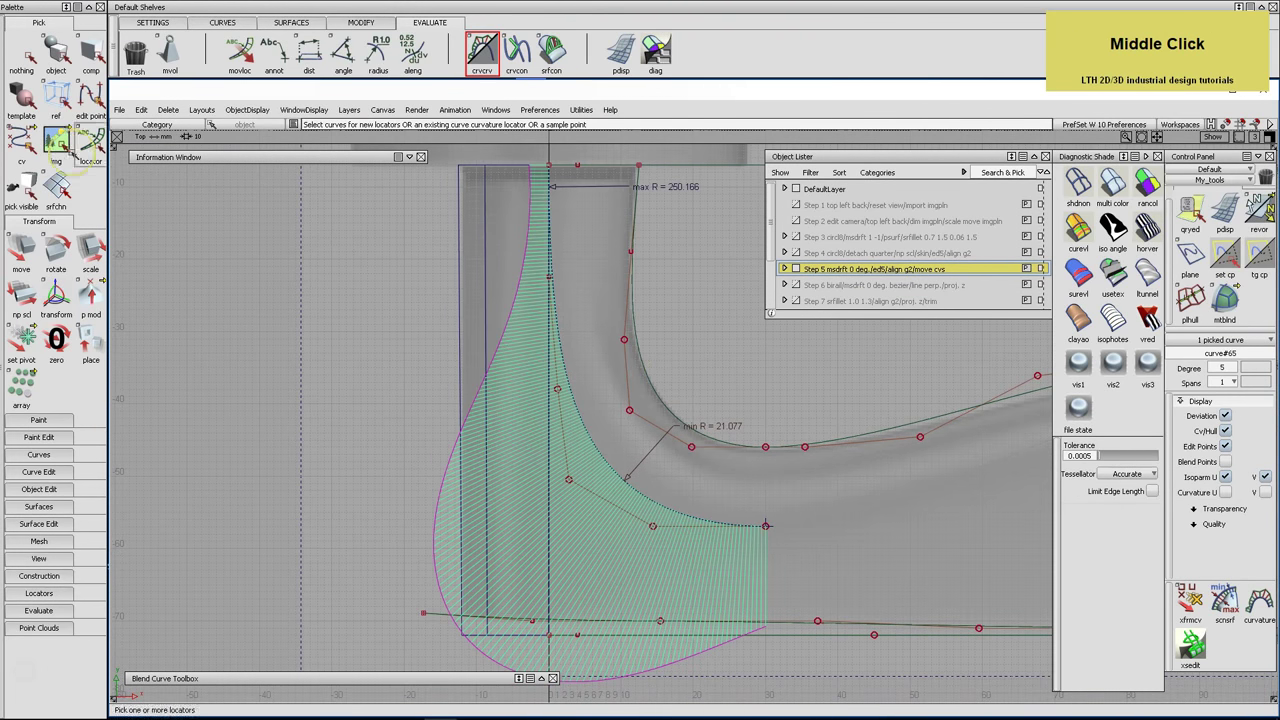
# Shift the bend curve's third control point from the neck toward the axis along X to smooth its curvature, and delete the comb
pyautogui.click(21, 140)
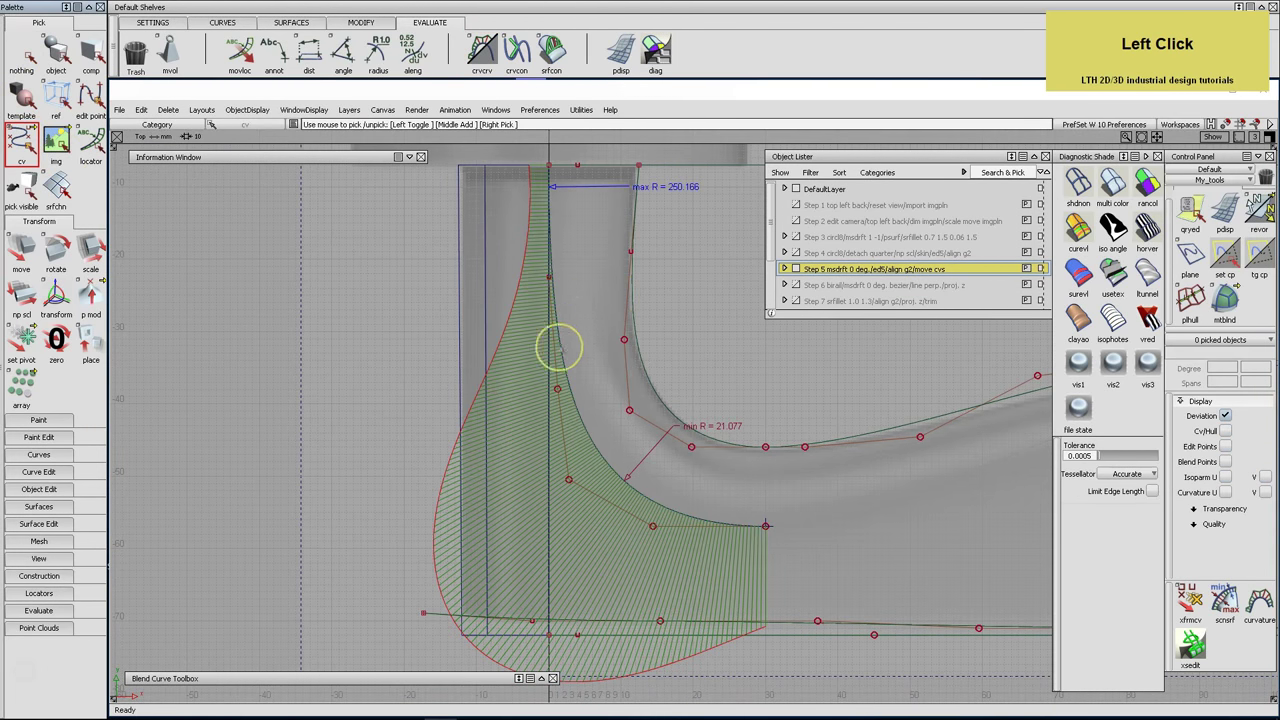
pyautogui.click(557, 389)
pyautogui.click(22, 255)
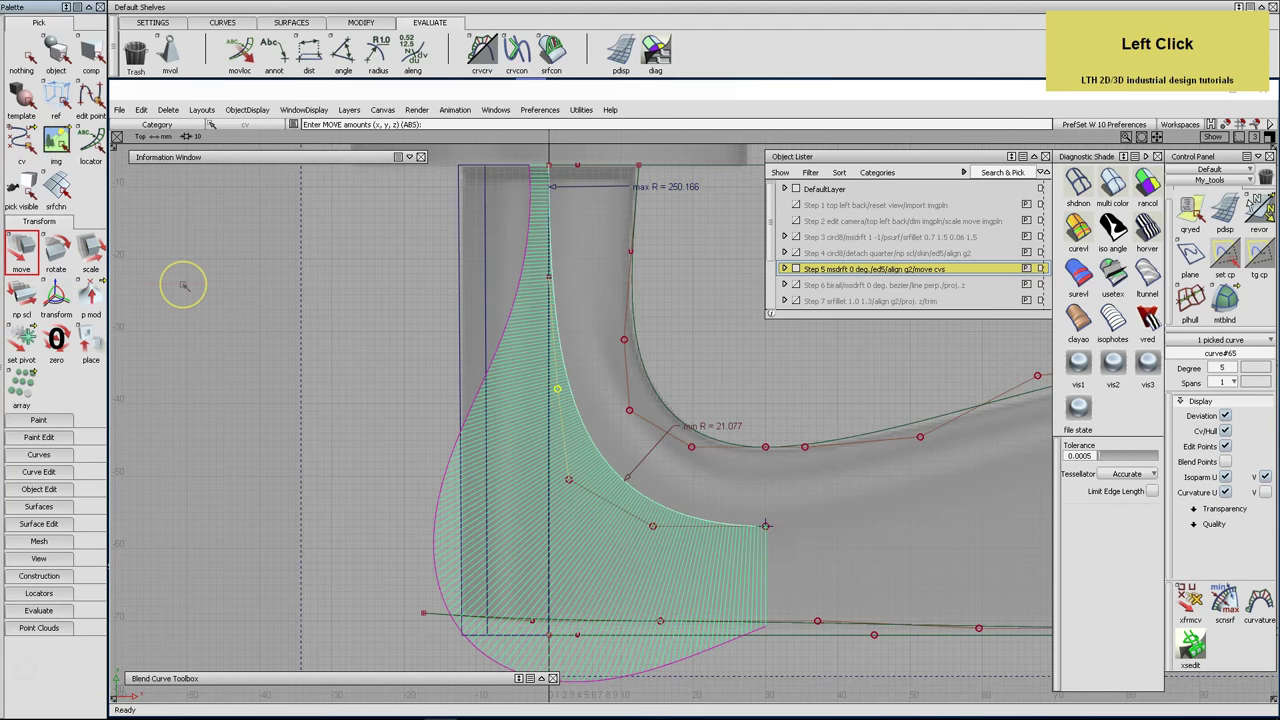
pyautogui.middleClick(184, 286)
pyautogui.moveTo(184, 286); pyautogui.dragTo(176, 285, button='middle')
pyautogui.rightClick(176, 285)
pyautogui.click(22, 57)
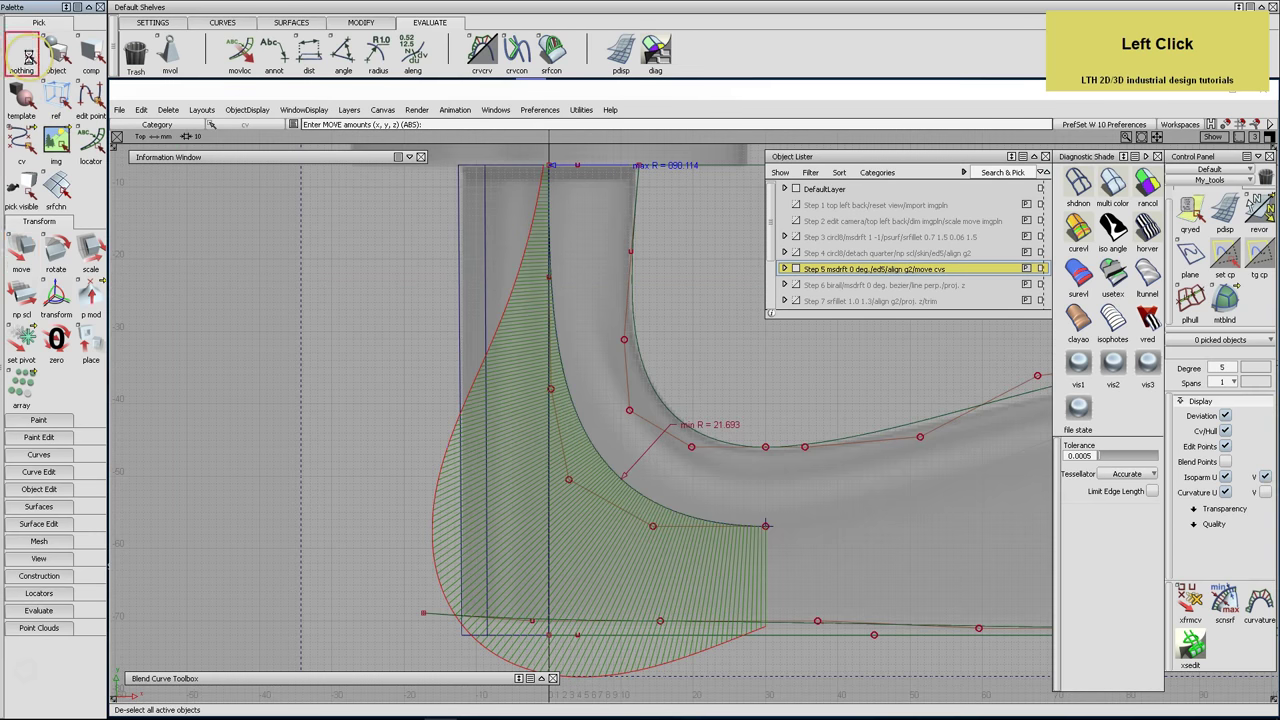
pyautogui.hotkey('ctrl', 'l')
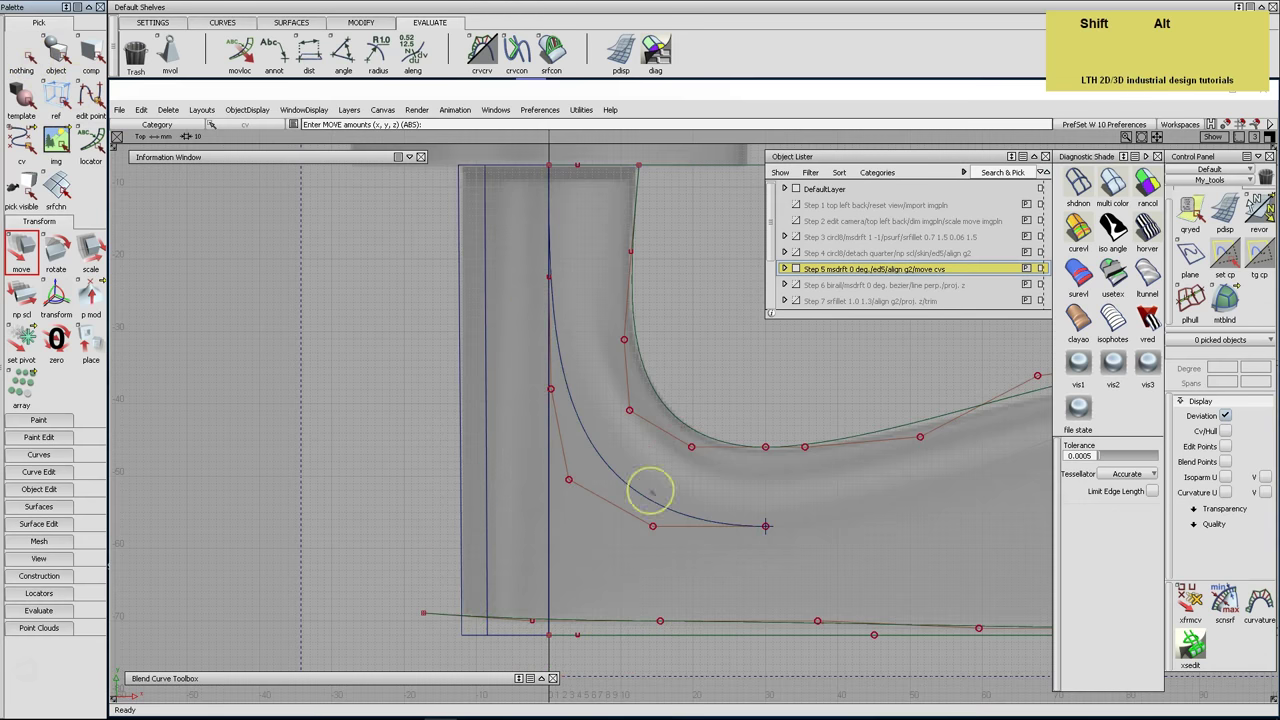
# Duplicate in place the curve that outlines the grip's rounded end
pyautogui.keyDown('alt'); pyautogui.keyDown('shift'); pyautogui.moveTo(650, 490); pyautogui.dragTo(691, 466, button='right'); pyautogui.keyUp('shift'); pyautogui.keyUp('alt')
pyautogui.keyDown('alt'); pyautogui.keyDown('shift'); pyautogui.moveTo(765, 419); pyautogui.dragTo(466, 481, button='middle'); pyautogui.keyUp('shift'); pyautogui.keyUp('alt')
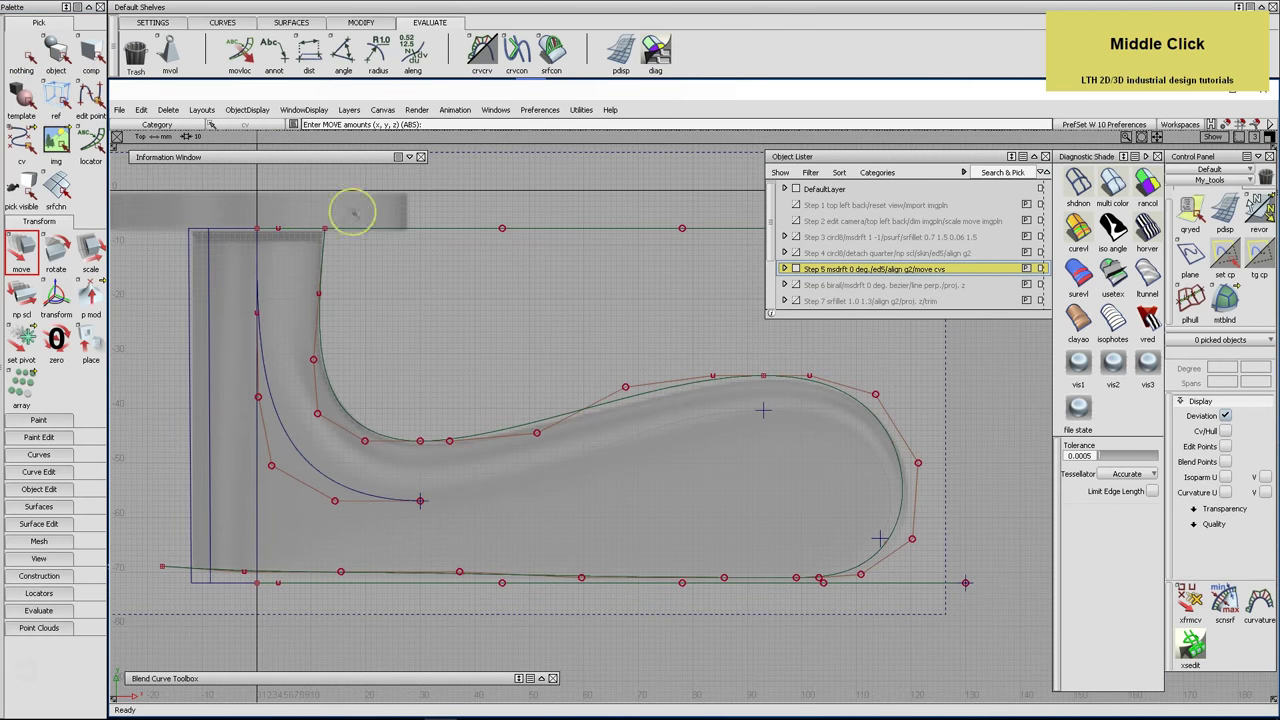
pyautogui.click(55, 60)
pyautogui.click(864, 405)
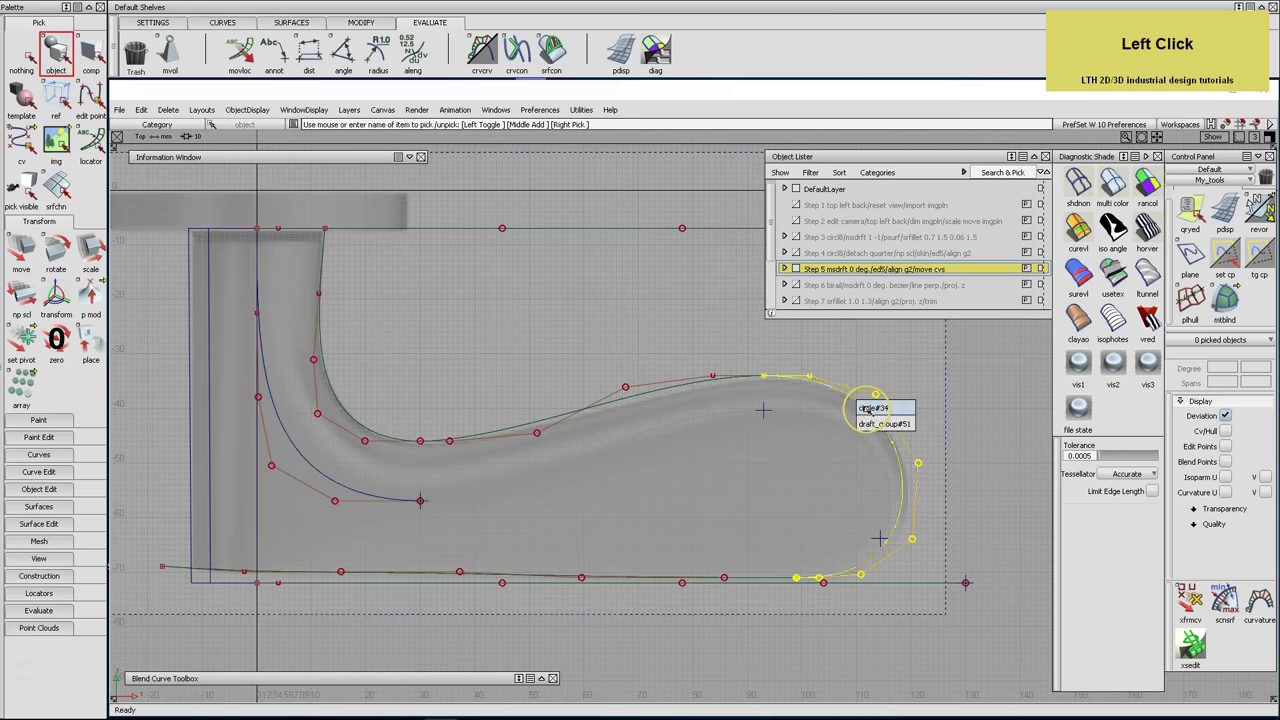
pyautogui.click(868, 409)
pyautogui.hotkey('ctrl', 'v')
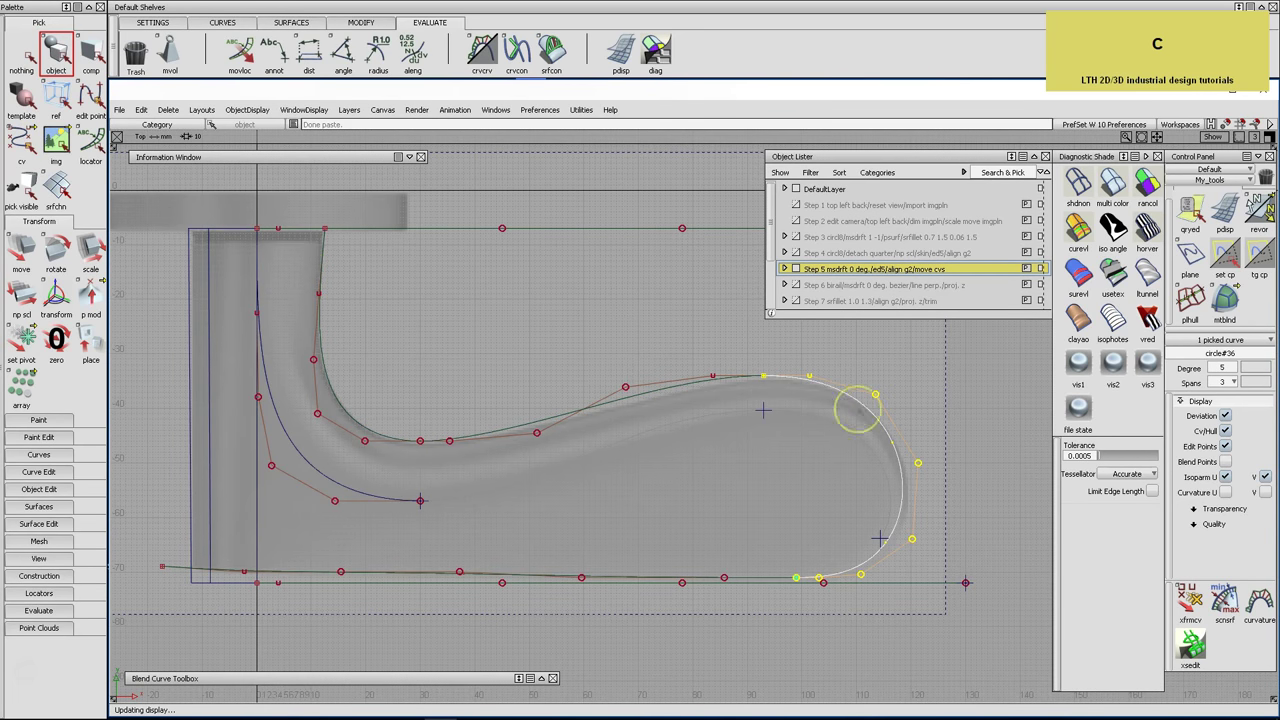
# Set the copied grip-end curve's pivot at its upper end and snap that end to the construction point at about X 92, Y -41
pyautogui.click(22, 340)
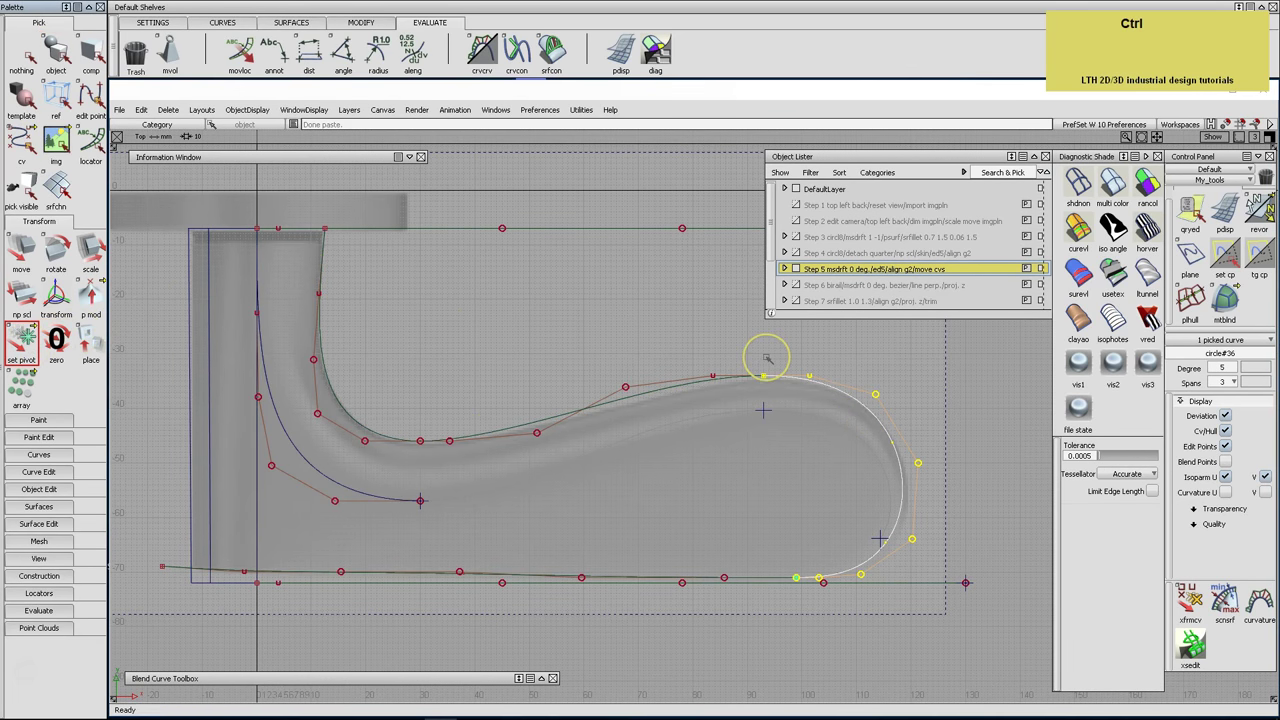
pyautogui.keyDown('ctrl'); pyautogui.click(764, 372); pyautogui.keyUp('ctrl')
pyautogui.click(21, 255)
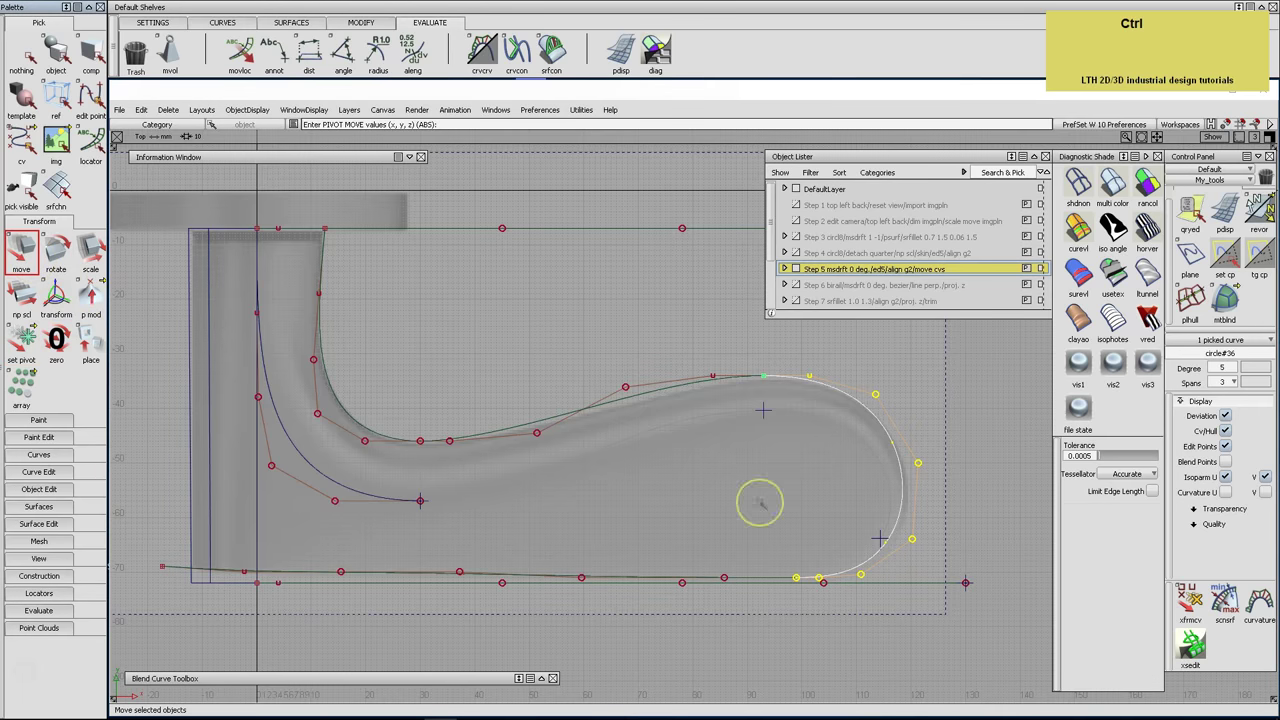
pyautogui.keyDown('ctrl'); pyautogui.click(785, 450); pyautogui.keyUp('ctrl')
pyautogui.hotkey('shift', 'alt')
# Scale the copied grip-end curve down uniformly about its pivot so it lies inside the outer outline
pyautogui.click(90, 255)
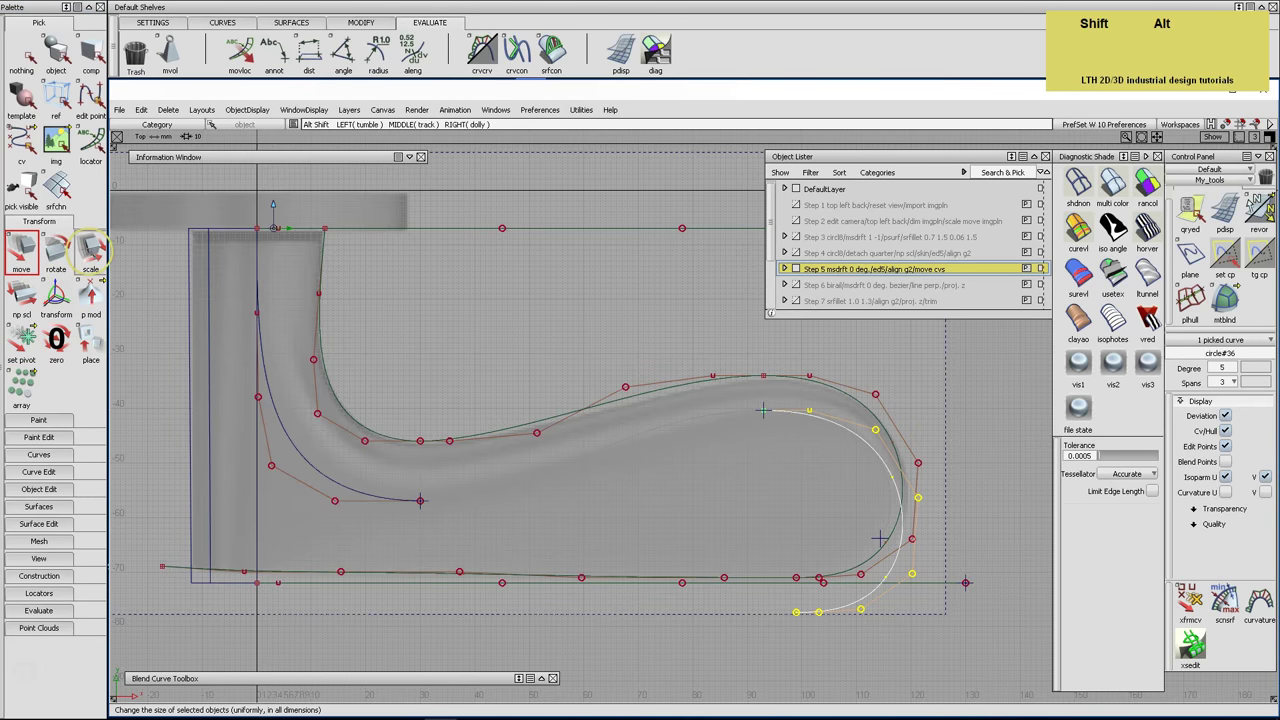
pyautogui.hotkey('alt', 'l')
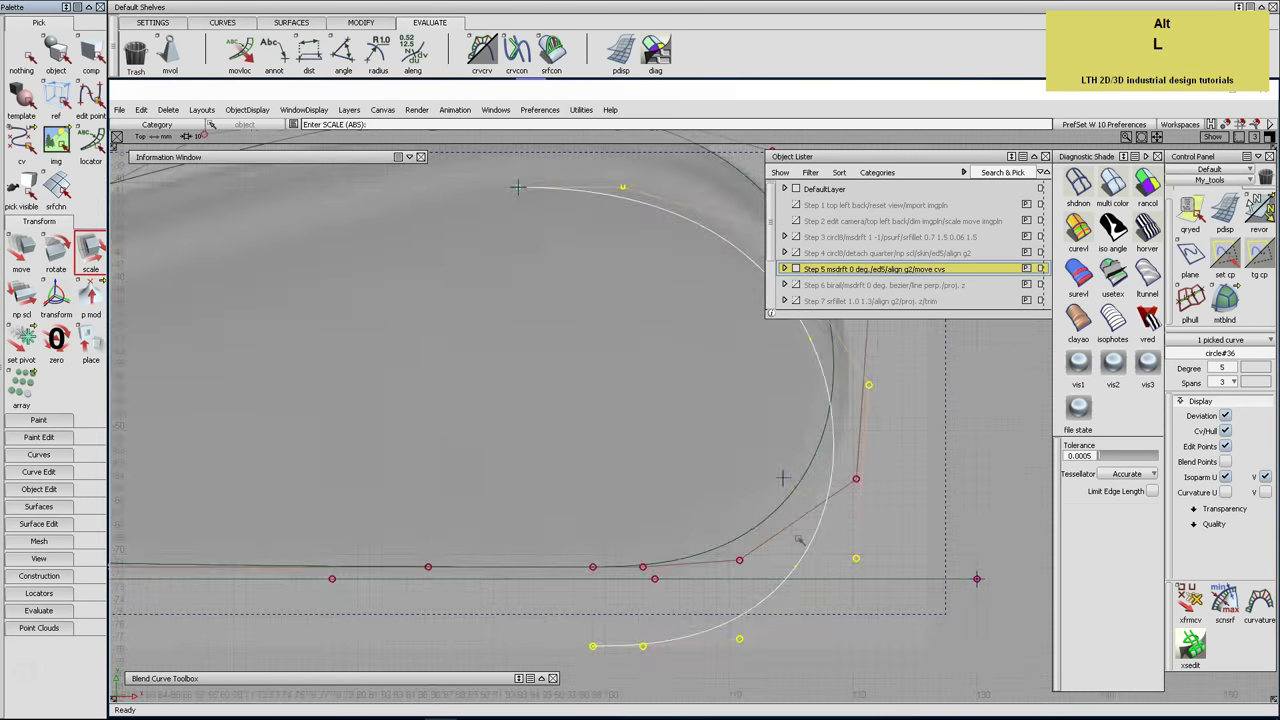
pyautogui.keyDown('alt'); pyautogui.keyDown('shift'); pyautogui.moveTo(811, 516); pyautogui.dragTo(741, 509, button='middle'); pyautogui.keyUp('shift'); pyautogui.keyUp('alt')
pyautogui.moveTo(612, 374); pyautogui.dragTo(543, 443)
# Detach the copied grip-end curve near the lower construction point and delete its lower segment
pyautogui.click(361, 22)
pyautogui.click(170, 50)
pyautogui.keyDown('ctrl'); pyautogui.click(677, 449); pyautogui.keyUp('ctrl')
pyautogui.click(677, 449)
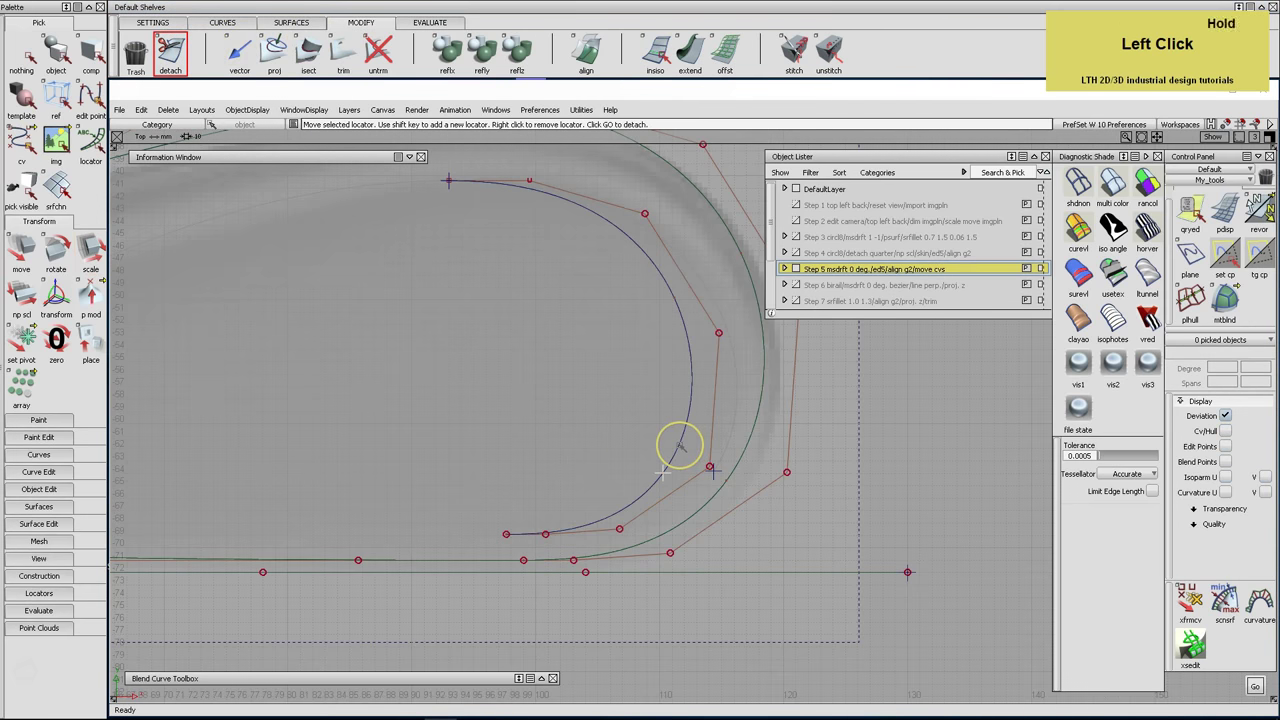
pyautogui.press('space')
pyautogui.click(56, 54)
pyautogui.moveTo(606, 463); pyautogui.dragTo(644, 509)
pyautogui.press('Delete')
pyautogui.press('Return')
pyautogui.click(668, 478)
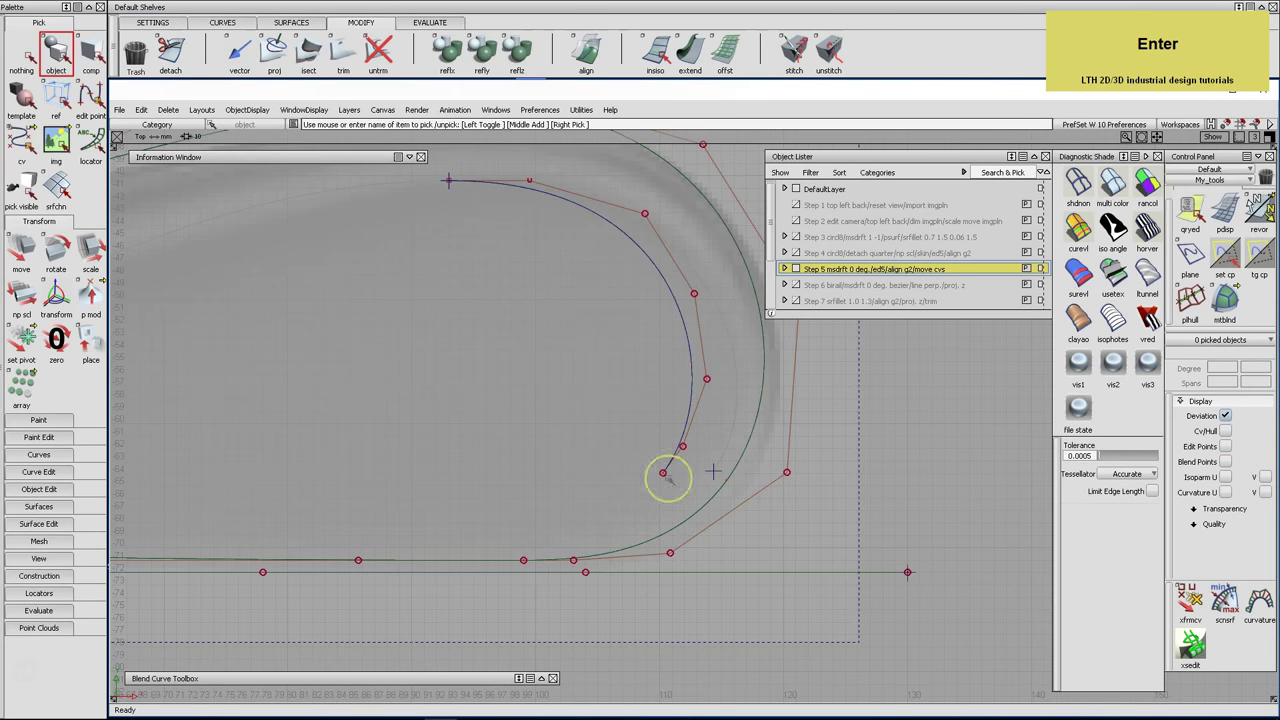
# Enlarge the remaining grip-end curve uniformly about its pivot until its lower end approaches the construction point
pyautogui.click(652, 233)
pyautogui.click(90, 255)
pyautogui.moveTo(438, 380); pyautogui.dragTo(489, 381, button='middle')
pyautogui.moveTo(489, 381); pyautogui.dragTo(487, 380, button='right')
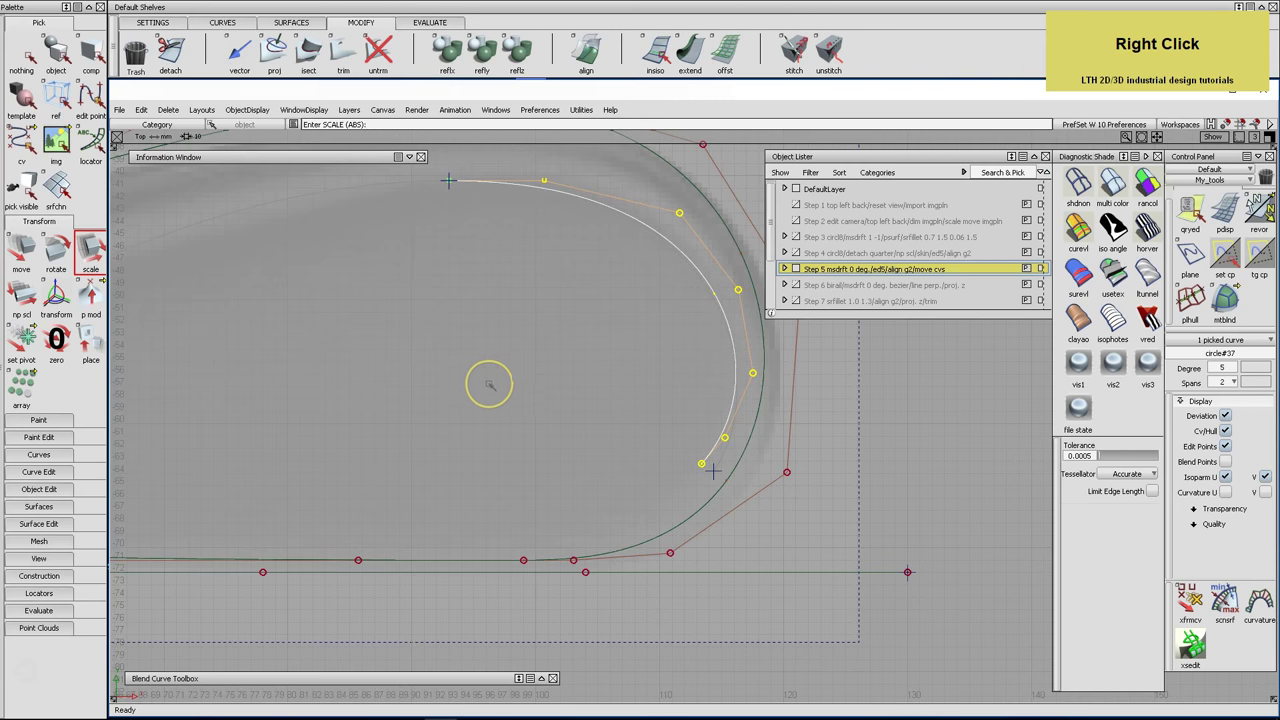
# Snap the inner grip-end curve's lower end control point to the construction point at about X 114, Y -64
pyautogui.click(24, 110)
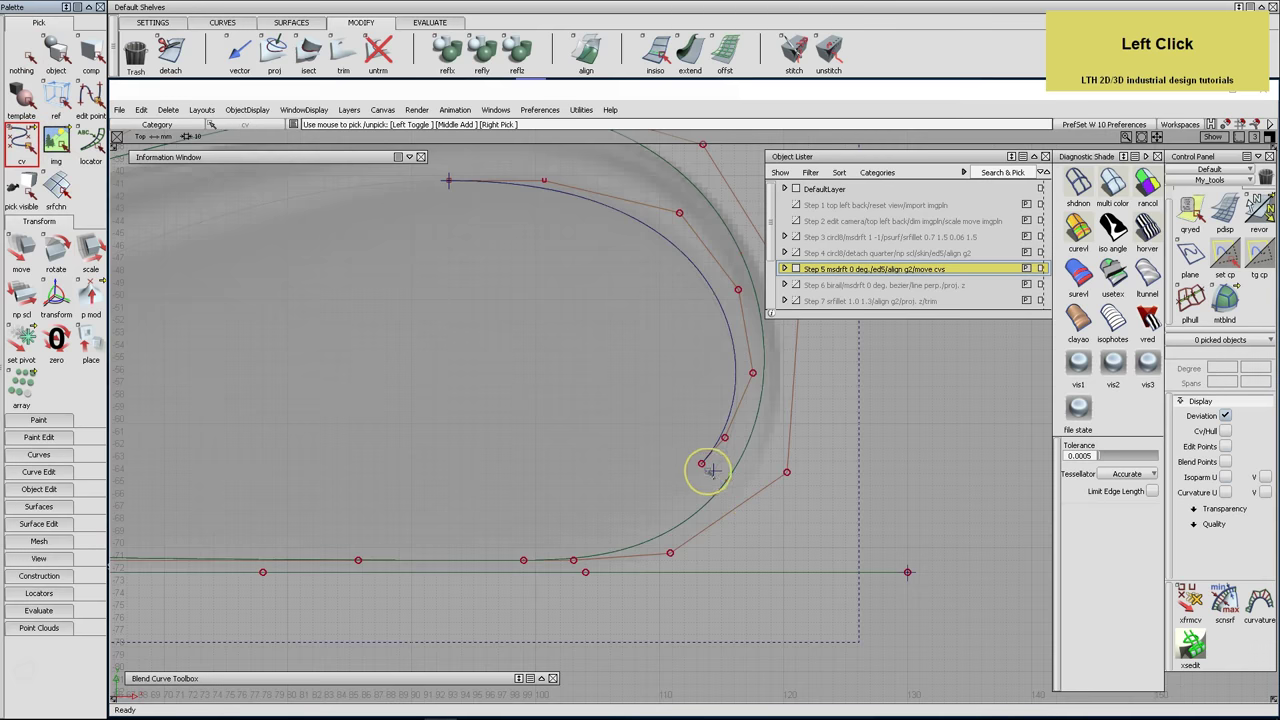
pyautogui.click(703, 465)
pyautogui.click(30, 255)
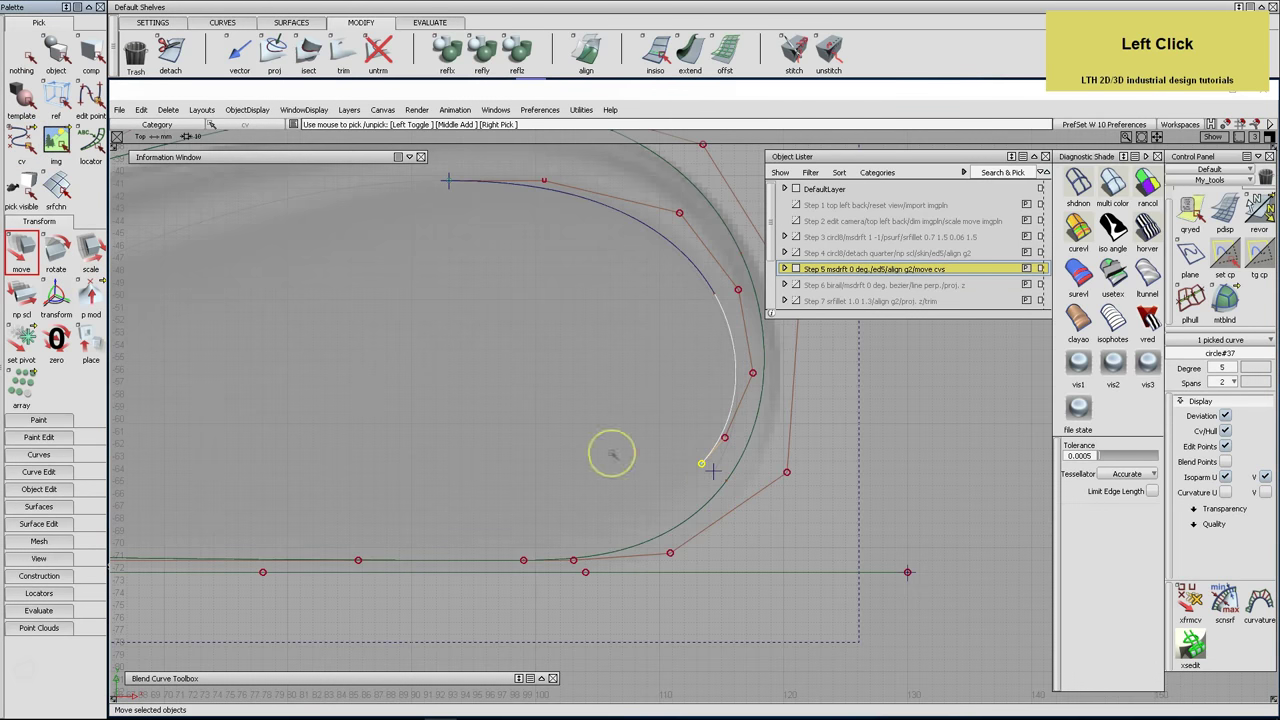
pyautogui.keyDown('ctrl'); pyautogui.click(686, 438); pyautogui.keyUp('ctrl')
pyautogui.keyDown('ctrl'); pyautogui.doubleClick(690, 452); pyautogui.keyUp('ctrl')
# Move the control point next to the inner grip-end curve's lower end outward to about X 116, Y -61.5
pyautogui.click(724, 438)
pyautogui.moveTo(654, 443); pyautogui.dragTo(666, 442, button='middle')
pyautogui.moveTo(666, 442); pyautogui.dragTo(666, 447, button='right')
pyautogui.middleClick(666, 447)
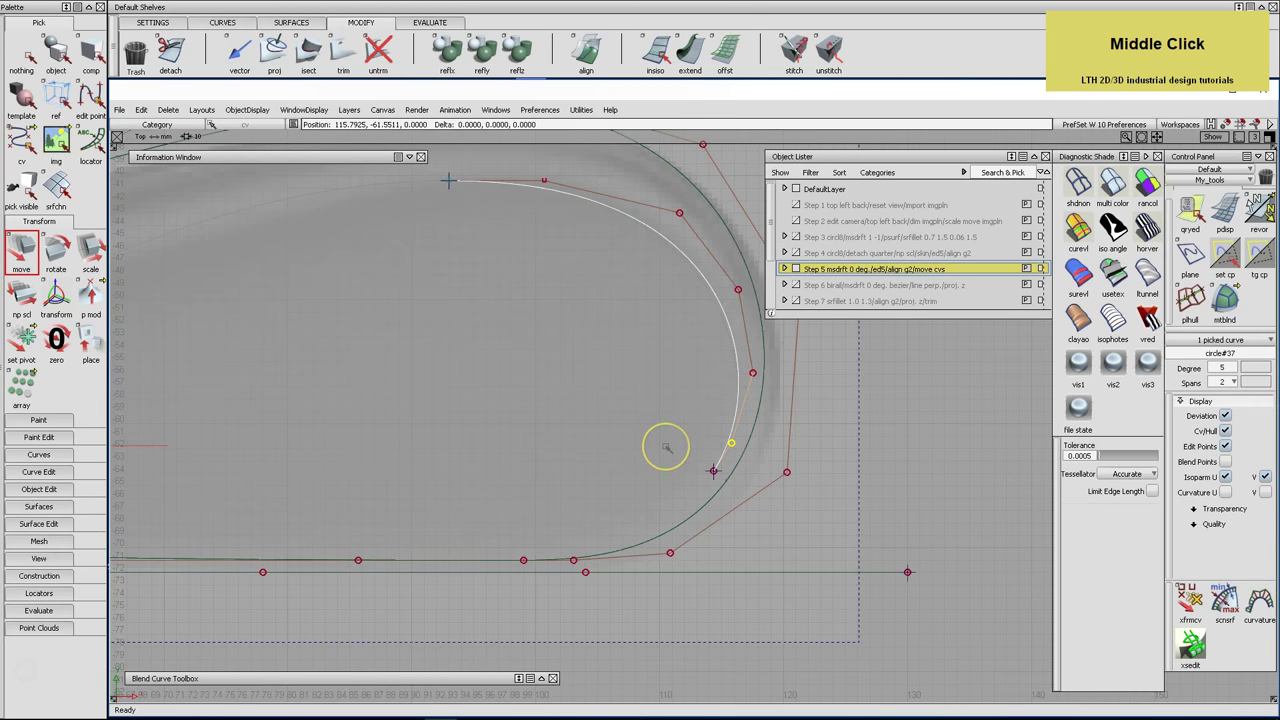
pyautogui.moveTo(668, 445); pyautogui.dragTo(668, 445, button='middle')
pyautogui.middleClick(386, 293)
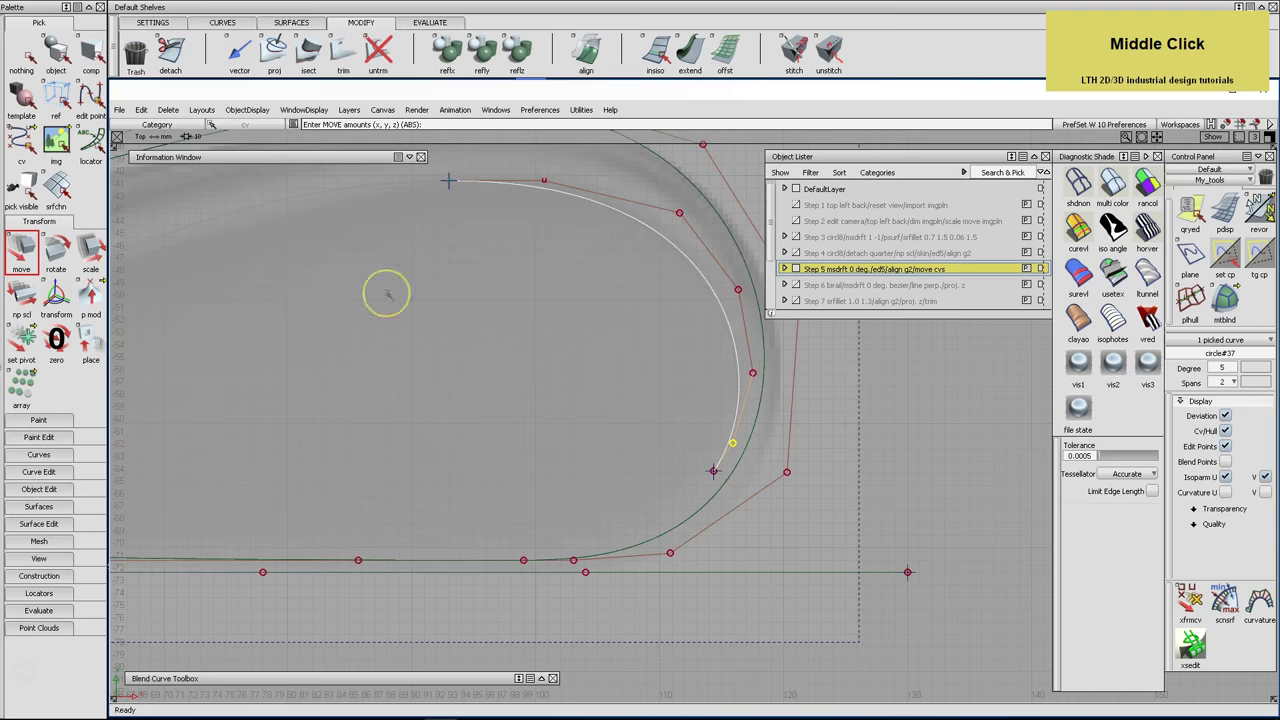
pyautogui.click(27, 55)
# Show a curvature comb on the inner grip-end curve and adjust its scale and density
pyautogui.click(60, 53)
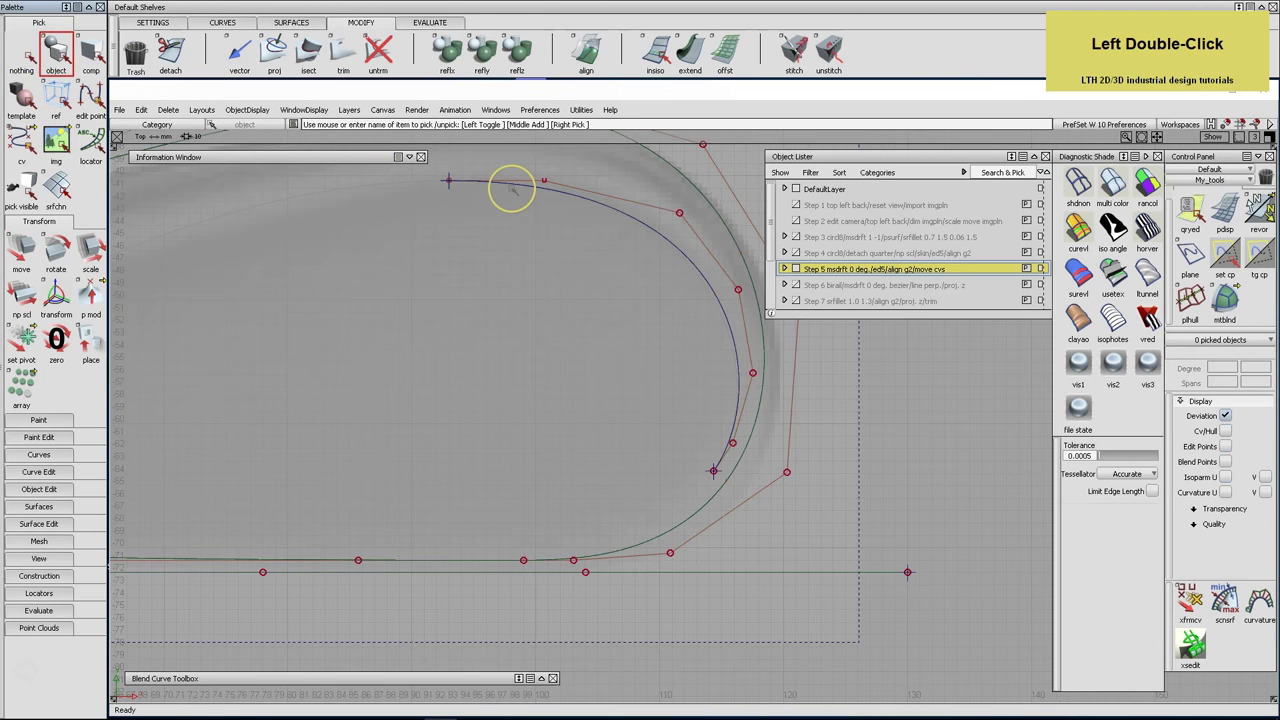
pyautogui.click(510, 183)
pyautogui.click(429, 22)
pyautogui.click(482, 50)
pyautogui.middleClick(357, 352)
pyautogui.moveTo(357, 352); pyautogui.dragTo(487, 371, button='middle')
pyautogui.moveTo(320, 384); pyautogui.dragTo(571, 381, button='middle')
pyautogui.moveTo(375, 368); pyautogui.dragTo(549, 369, button='middle')
pyautogui.keyDown('alt'); pyautogui.keyDown('shift'); pyautogui.moveTo(549, 366); pyautogui.dragTo(517, 374, button='right'); pyautogui.keyUp('shift'); pyautogui.keyUp('alt')
pyautogui.keyDown('alt'); pyautogui.keyDown('shift'); pyautogui.moveTo(519, 361); pyautogui.dragTo(394, 466, button='middle'); pyautogui.keyUp('shift'); pyautogui.keyUp('alt')
pyautogui.moveTo(394, 466); pyautogui.dragTo(514, 429)
pyautogui.moveTo(514, 429); pyautogui.dragTo(460, 477, button='middle')
pyautogui.moveTo(460, 477); pyautogui.dragTo(574, 446)
pyautogui.keyDown('alt'); pyautogui.keyDown('shift'); pyautogui.moveTo(574, 446); pyautogui.dragTo(380, 396, button='middle'); pyautogui.keyUp('shift'); pyautogui.keyUp('alt')
pyautogui.moveTo(380, 396); pyautogui.dragTo(668, 505, button='middle')
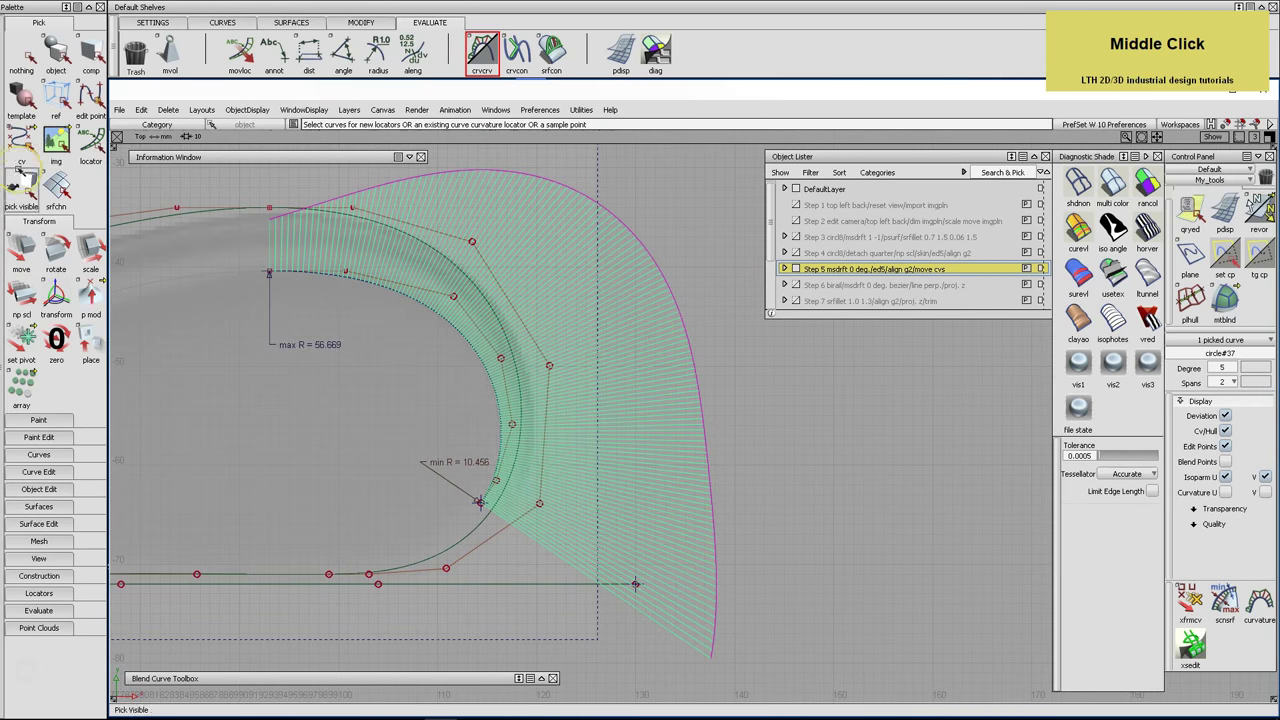
# Shift the inner grip-end curve's third control point from its lower end slightly outward along X, and delete the comb
pyautogui.click(21, 142)
pyautogui.click(511, 425)
pyautogui.click(21, 255)
pyautogui.middleClick(288, 428)
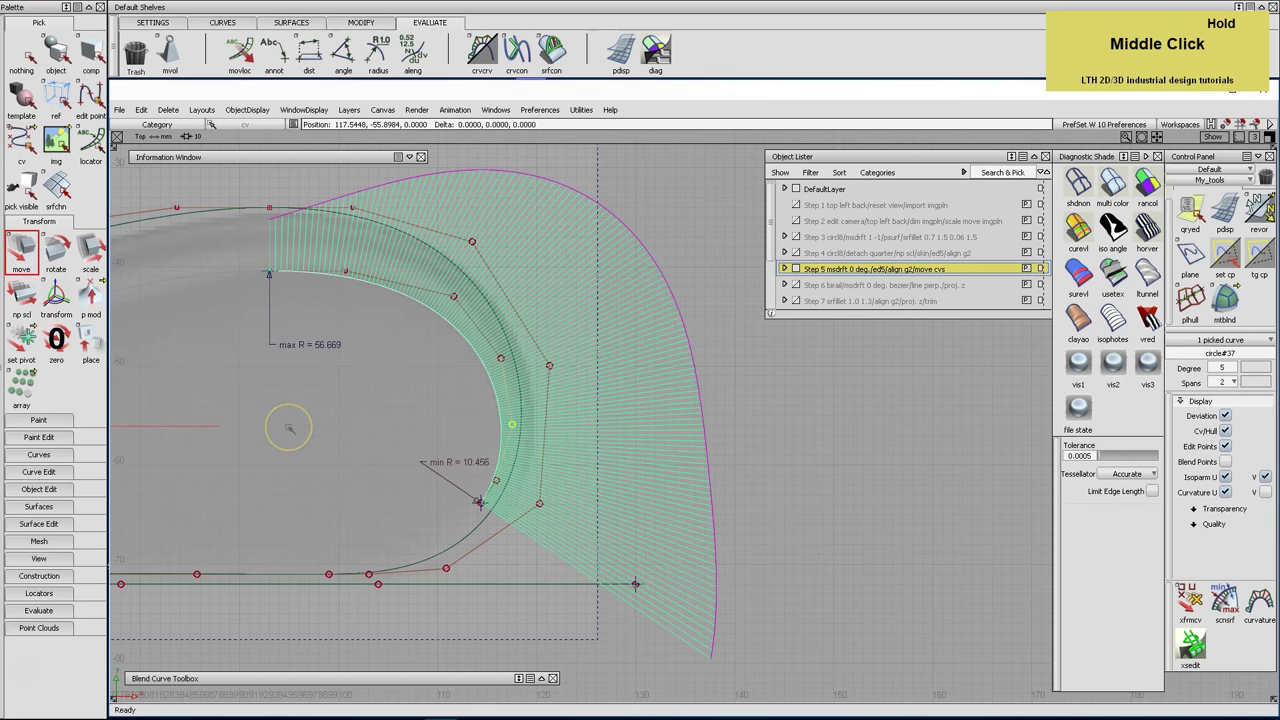
pyautogui.moveTo(288, 428); pyautogui.dragTo(291, 428, button='middle')
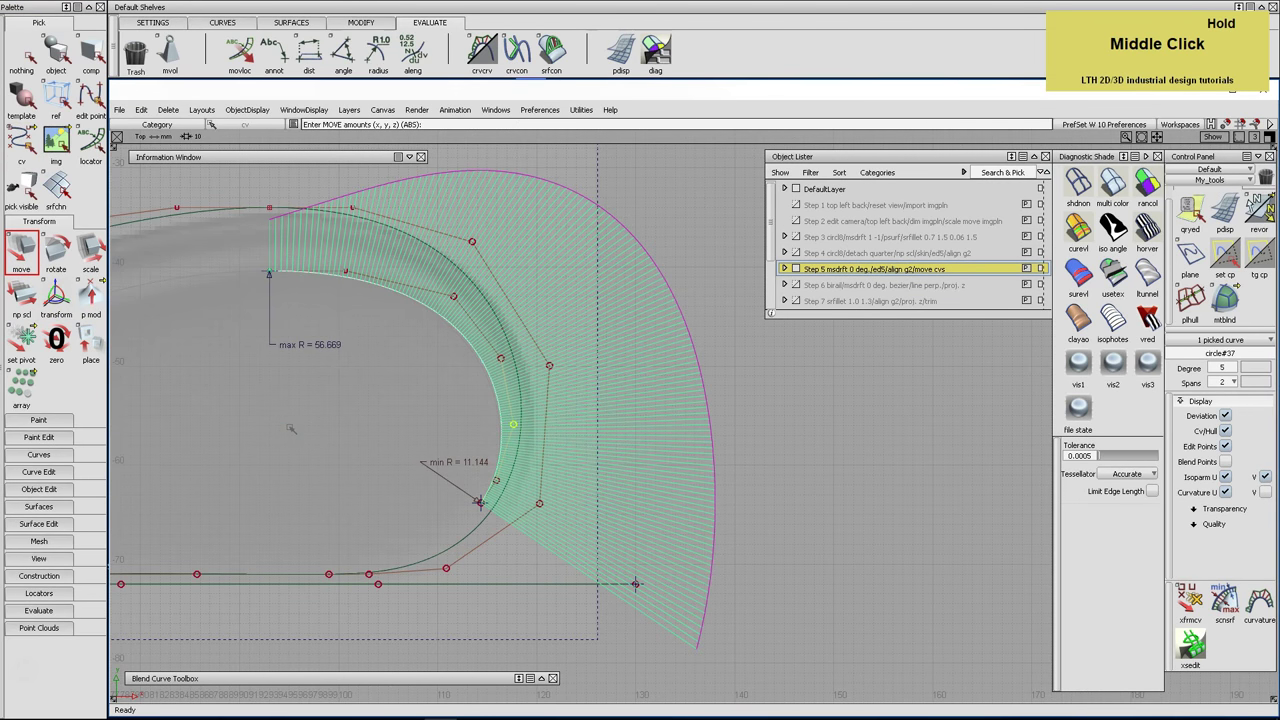
pyautogui.hotkey('ctrl', 'l')
pyautogui.click(21, 52)
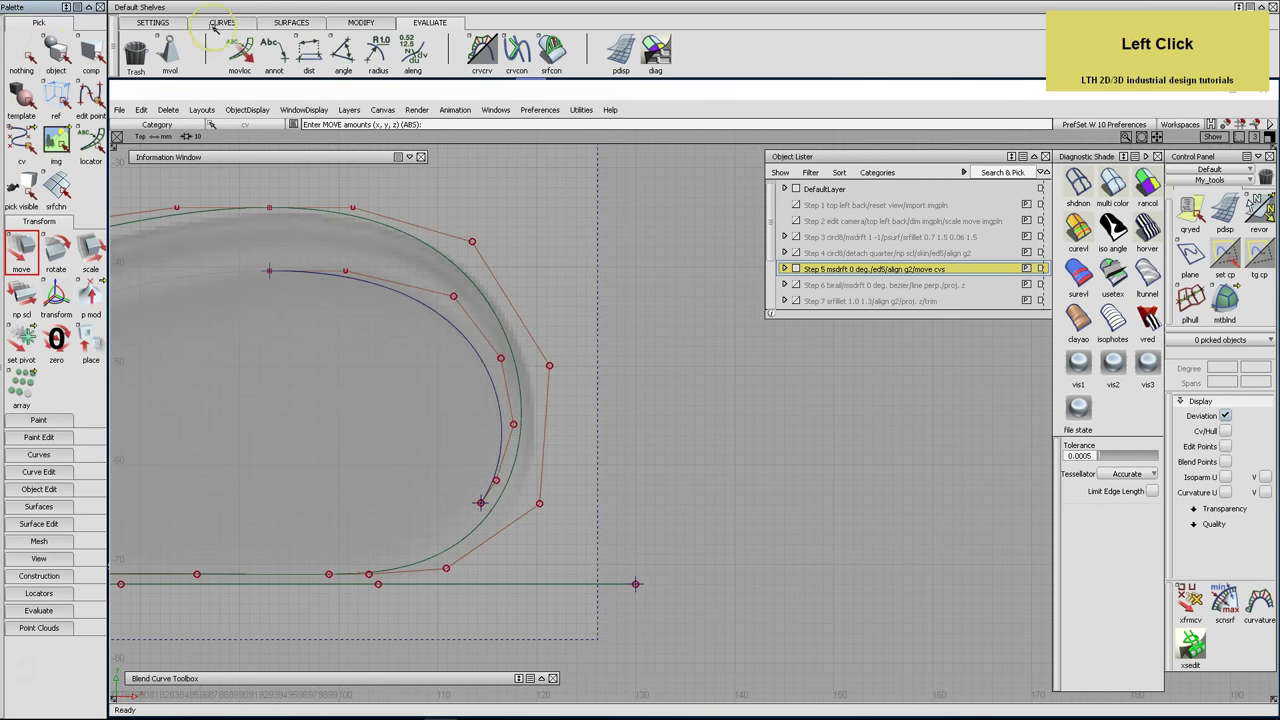
# Draw a straight degree 5 edit point curve from the bend curve's grip-side end to the inner grip-end curve's upper end
pyautogui.click(205, 50)
pyautogui.keyDown('alt'); pyautogui.keyDown('shift'); pyautogui.moveTo(318, 384); pyautogui.dragTo(714, 434, button='middle'); pyautogui.keyUp('shift'); pyautogui.keyUp('alt')
pyautogui.keyDown('ctrl'); pyautogui.click(168, 490); pyautogui.keyUp('ctrl')
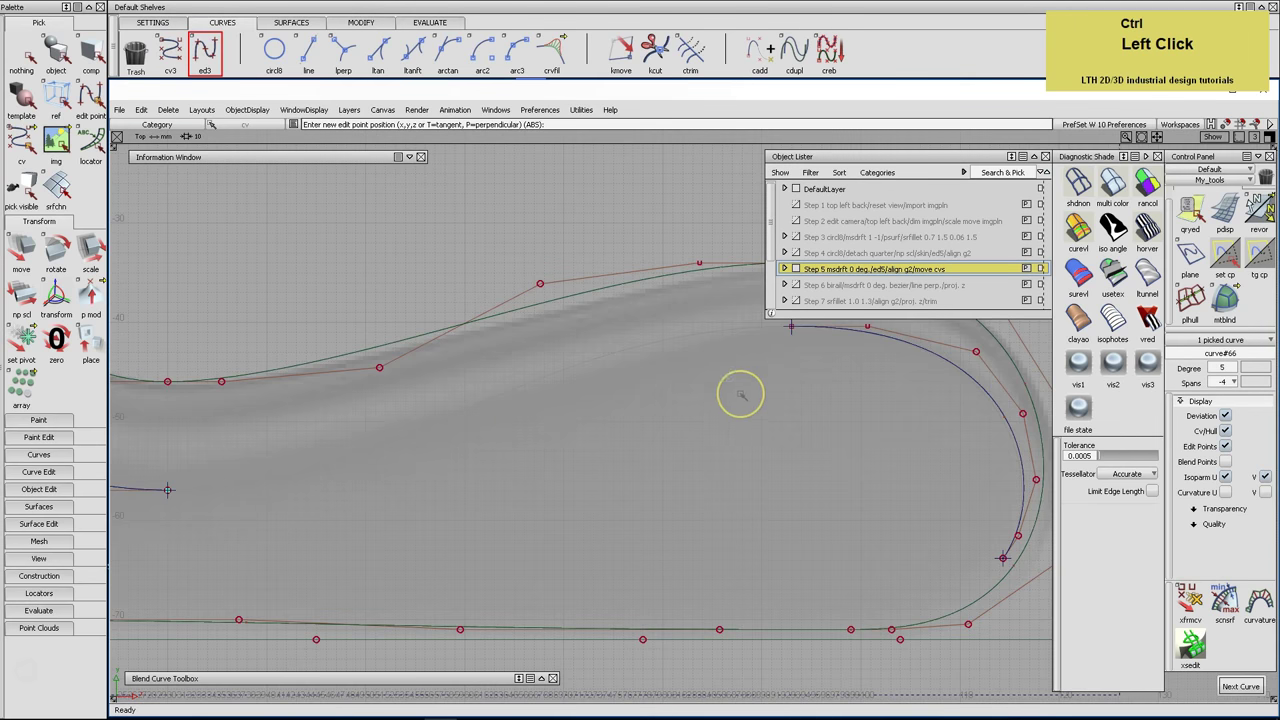
pyautogui.doubleClick(772, 362)
# Align the connecting curve with G2 continuity to the bend curve at one end and the inner grip-end curve at the other
pyautogui.click(361, 22)
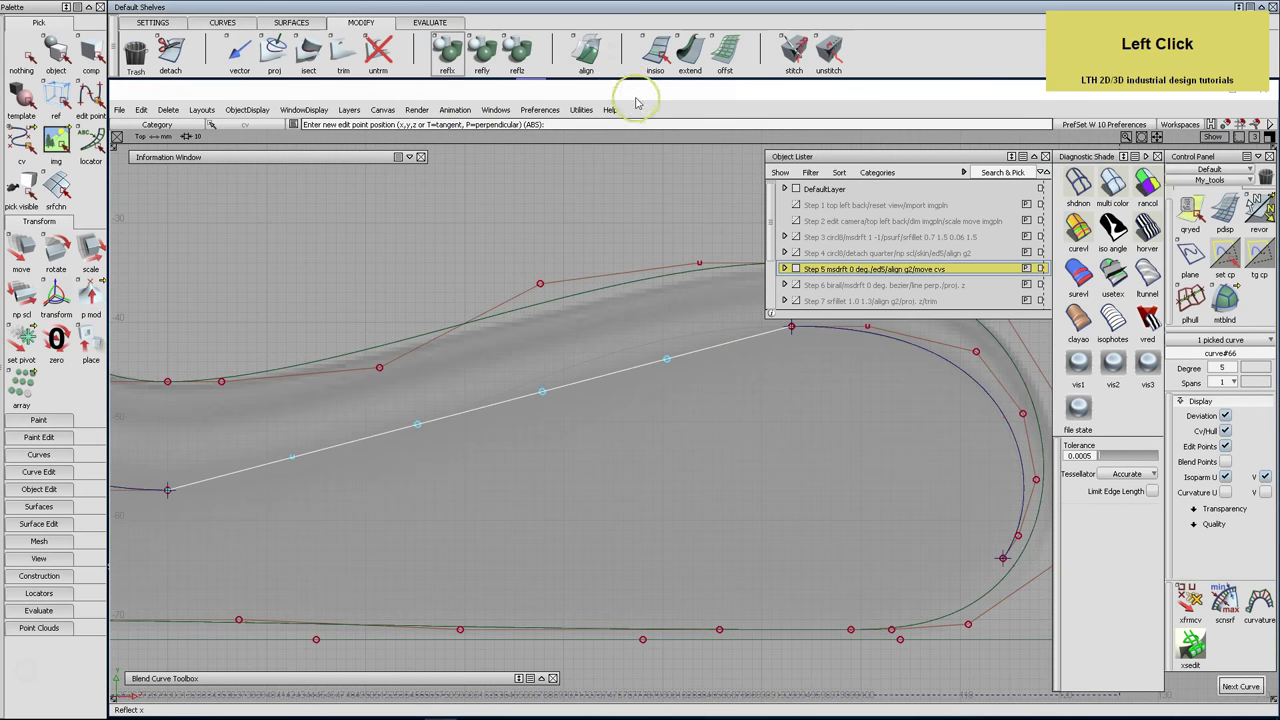
pyautogui.doubleClick(586, 50)
pyautogui.keyDown('alt'); pyautogui.keyDown('shift'); pyautogui.moveTo(380, 470); pyautogui.dragTo(569, 517, button='middle'); pyautogui.keyUp('shift'); pyautogui.keyUp('alt')
pyautogui.click(497, 484)
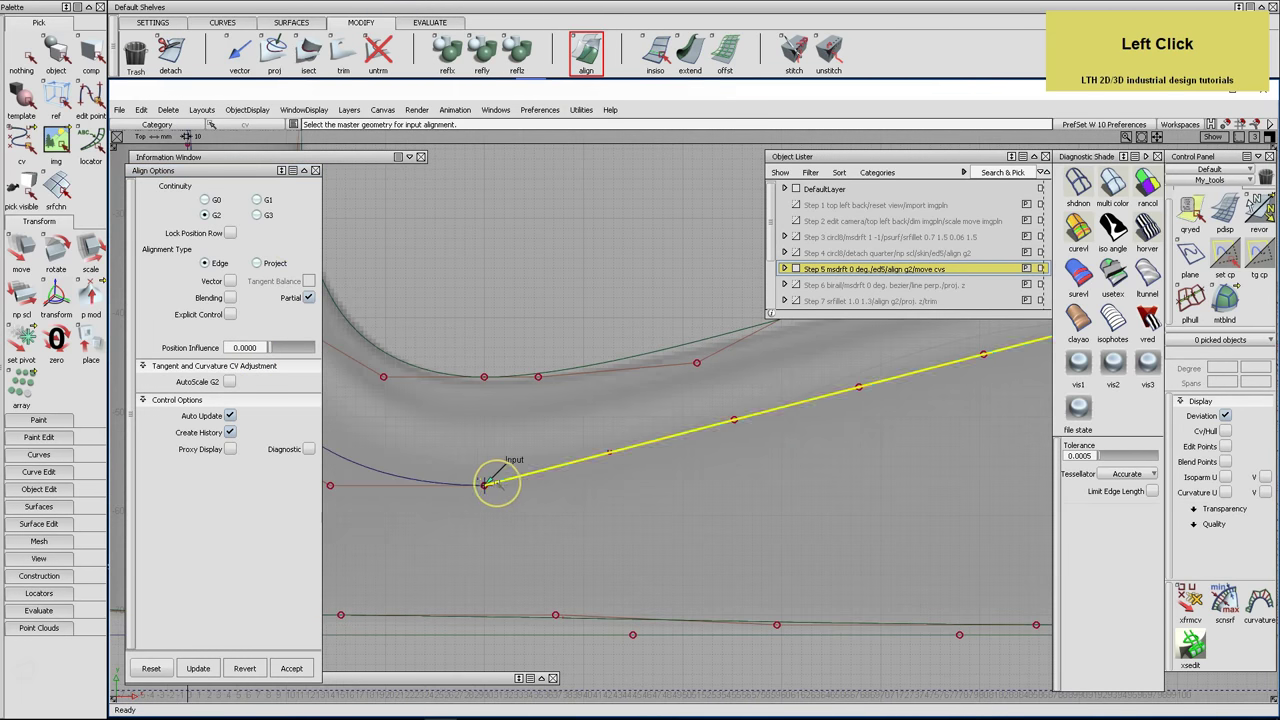
pyautogui.click(457, 483)
pyautogui.keyDown('alt'); pyautogui.keyDown('shift'); pyautogui.moveTo(837, 431); pyautogui.dragTo(626, 398, button='middle'); pyautogui.keyUp('shift'); pyautogui.keyUp('alt')
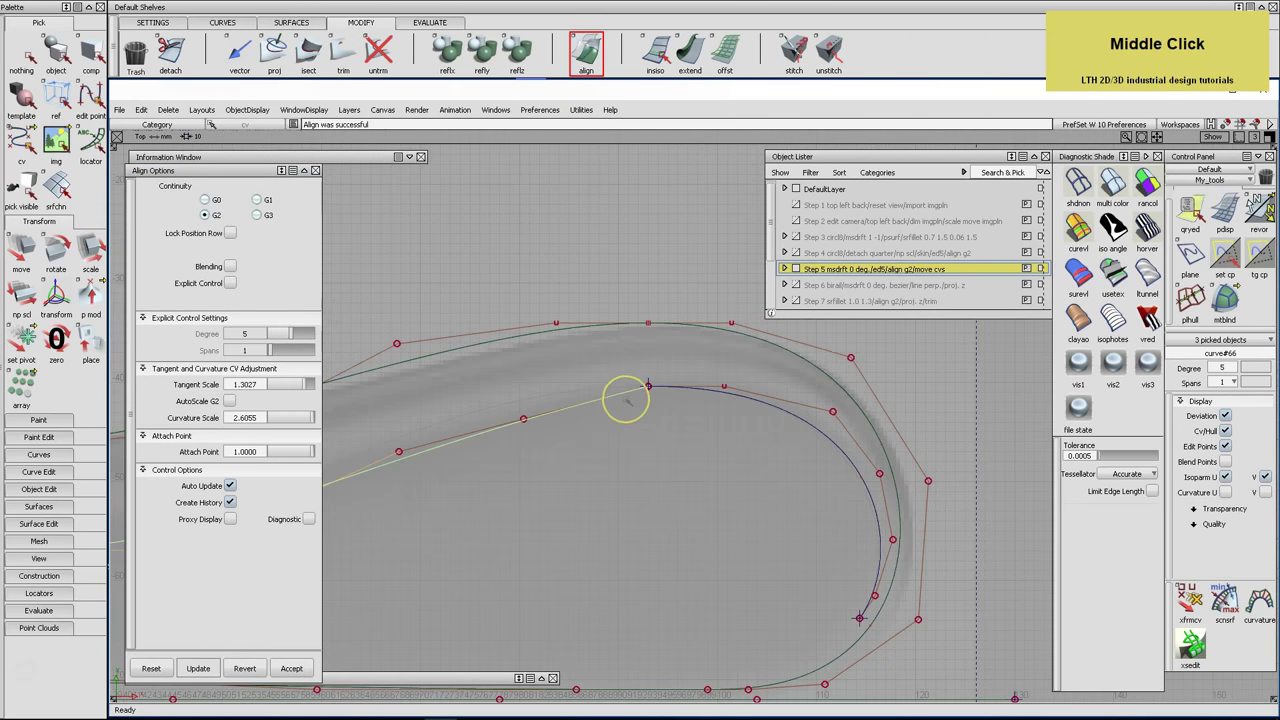
pyautogui.click(629, 390)
pyautogui.click(666, 387)
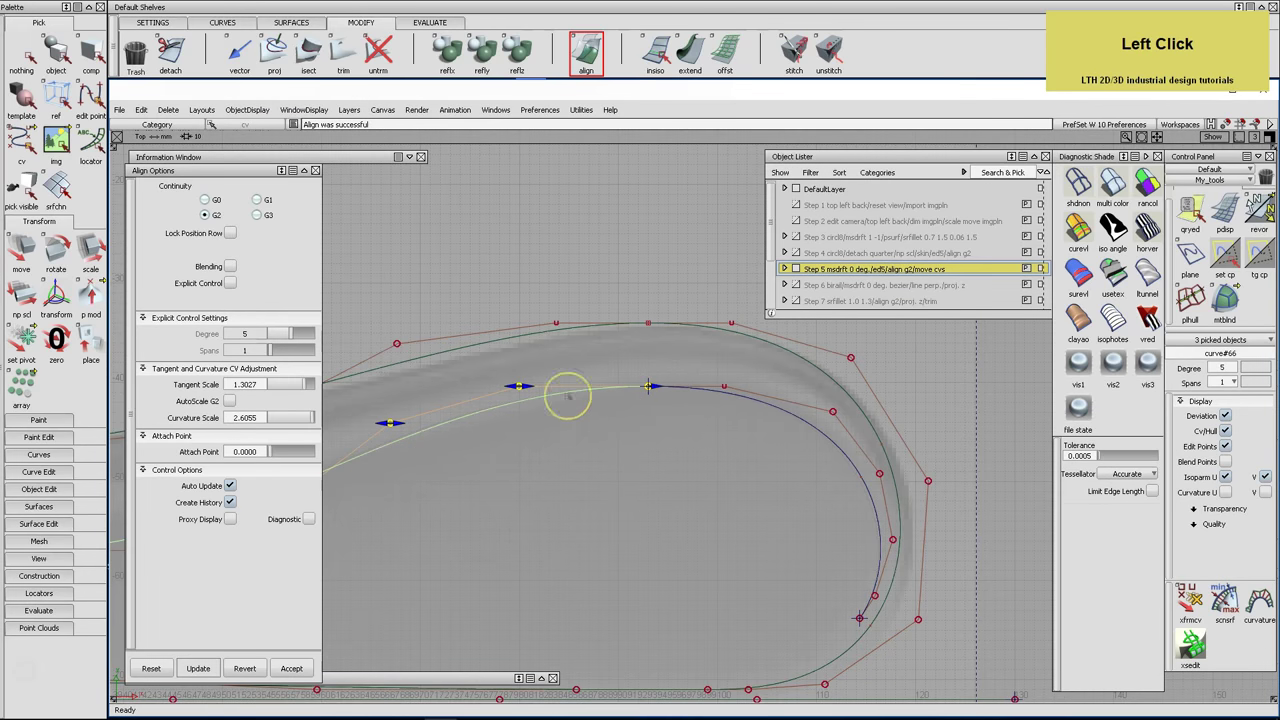
# Scale the connecting curve's start tangent to about 1.10 at the grip-end joint and about 0.99 at the bend joint
pyautogui.click(316, 170)
pyautogui.keyDown('alt'); pyautogui.keyDown('shift'); pyautogui.moveTo(337, 209); pyautogui.dragTo(657, 310, button='middle'); pyautogui.keyUp('shift'); pyautogui.keyUp('alt')
pyautogui.moveTo(750, 347); pyautogui.dragTo(770, 347)
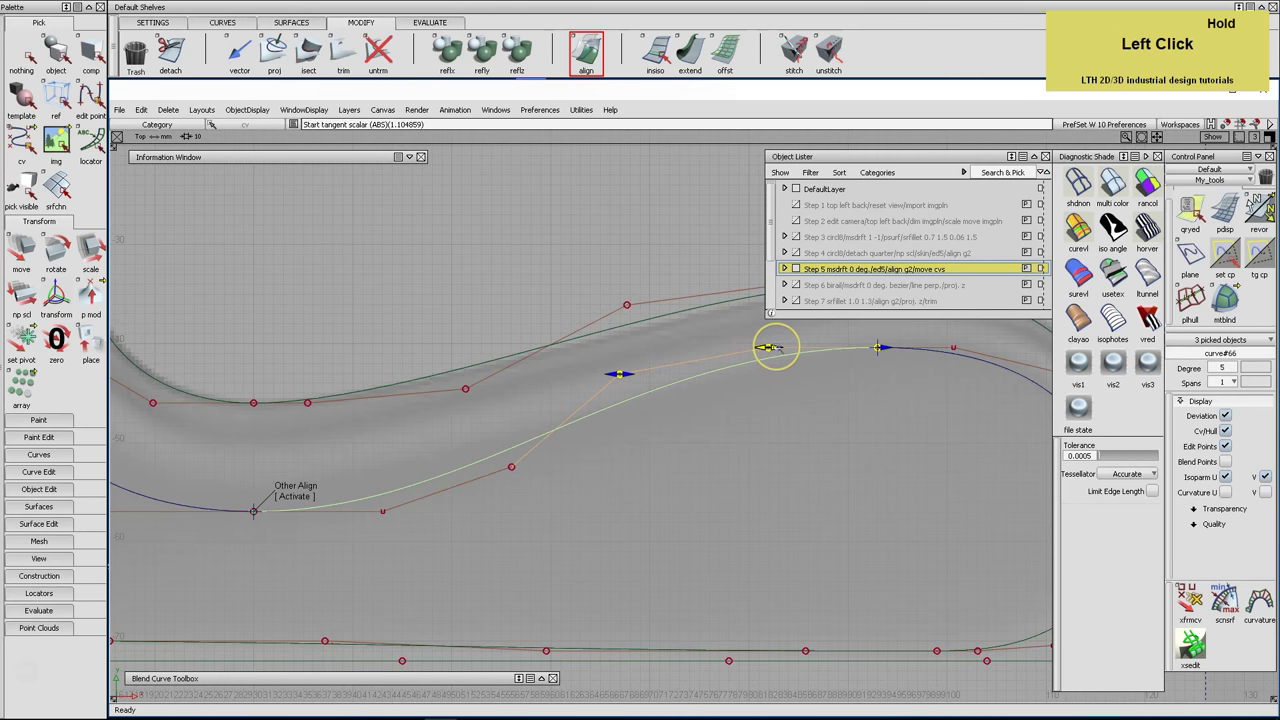
pyautogui.click(334, 496)
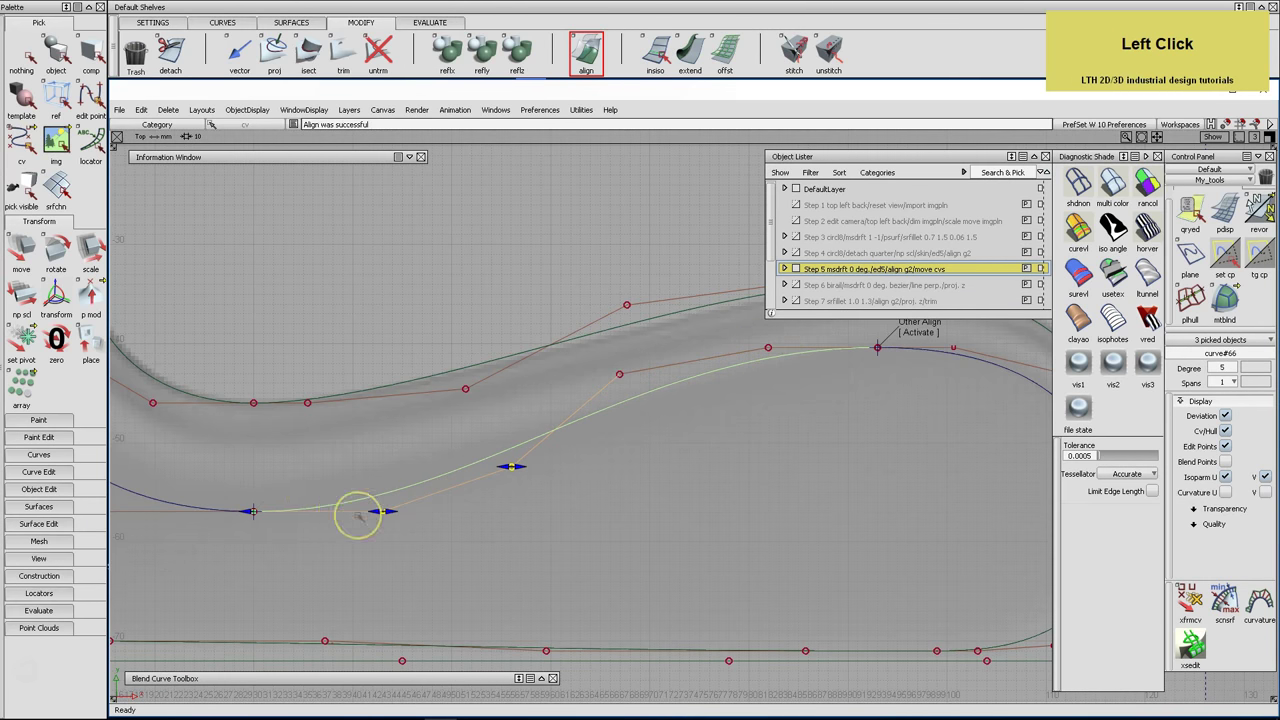
pyautogui.moveTo(384, 513); pyautogui.dragTo(357, 511)
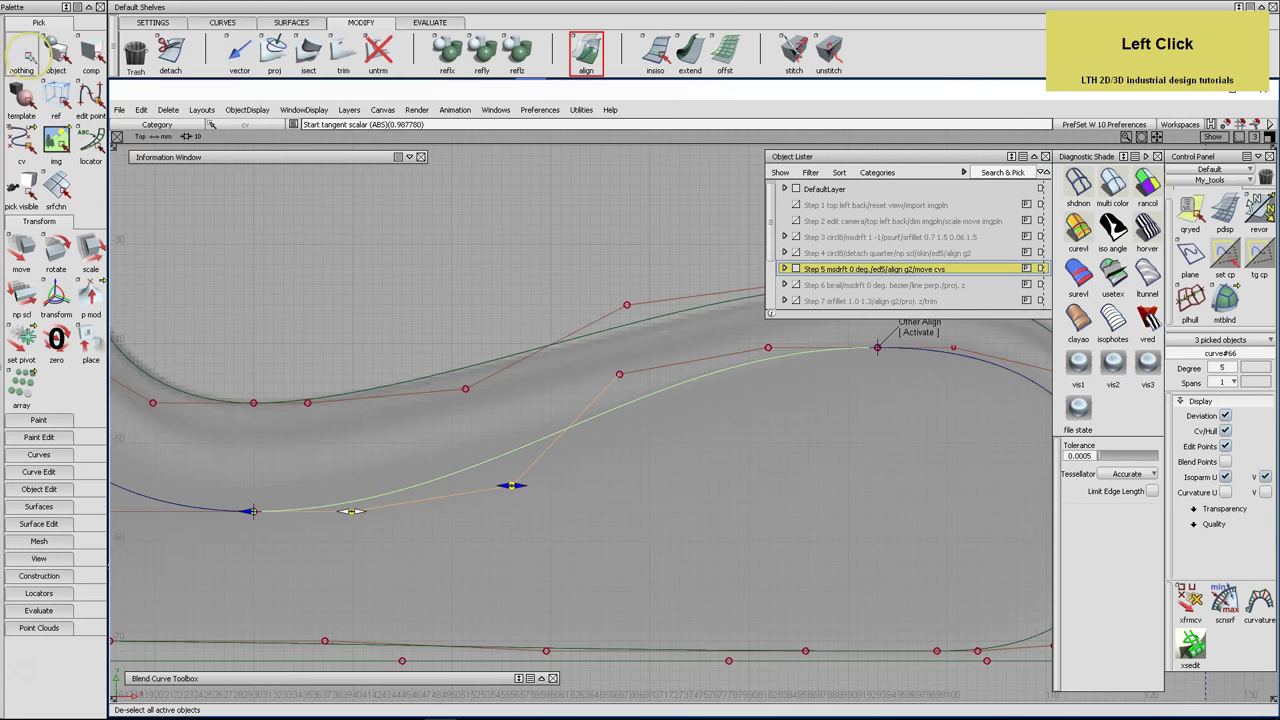
# Show curvature combs on the bend, connecting and grip-end curves and collapse the Object Lister
pyautogui.doubleClick(116, 182)
pyautogui.click(625, 456)
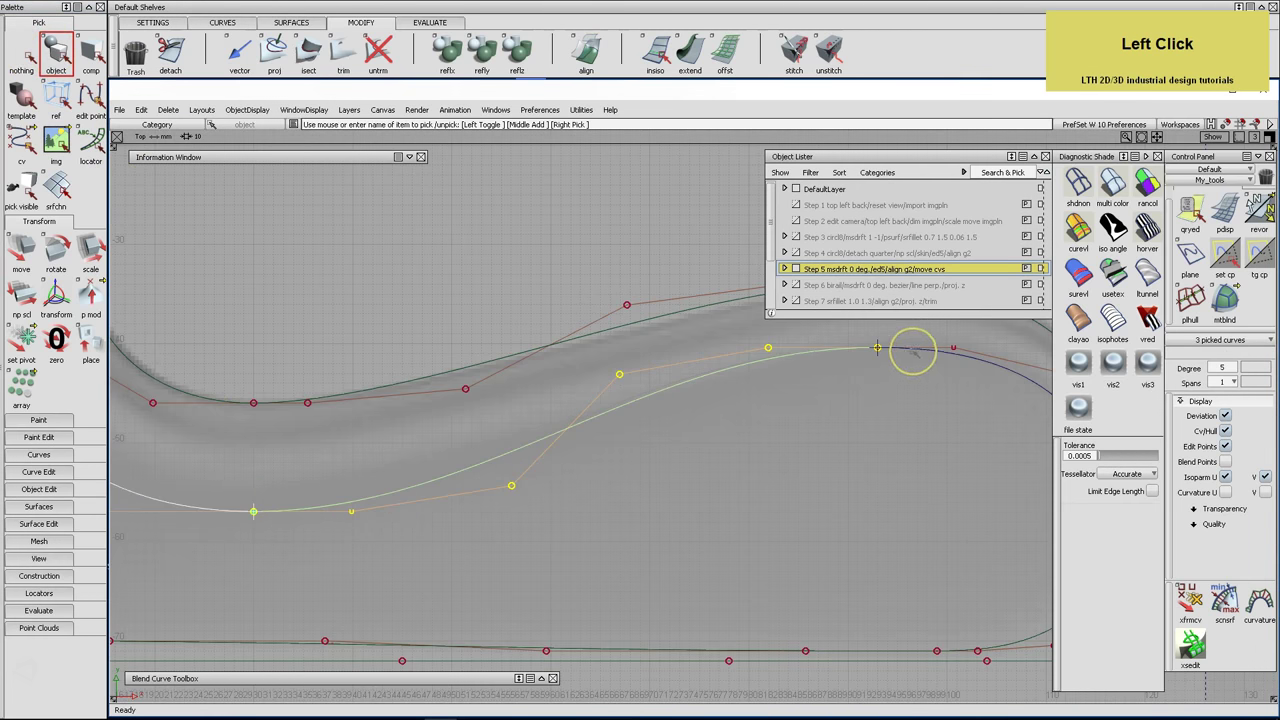
pyautogui.click(430, 22)
pyautogui.click(482, 50)
pyautogui.moveTo(260, 257); pyautogui.dragTo(393, 303, button='middle')
pyautogui.moveTo(326, 314); pyautogui.dragTo(447, 263)
pyautogui.click(913, 178)
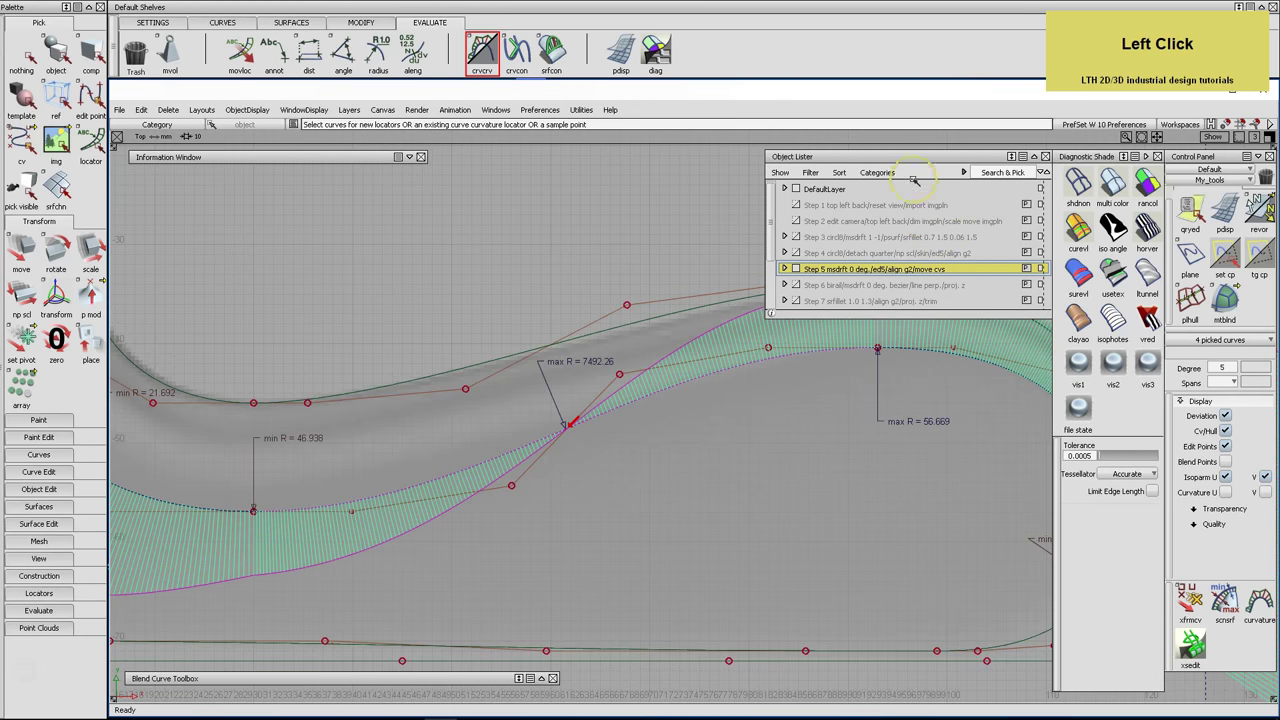
pyautogui.keyDown('alt'); pyautogui.keyDown('shift'); pyautogui.moveTo(914, 377); pyautogui.dragTo(894, 380, button='right'); pyautogui.keyUp('shift'); pyautogui.keyUp('alt')
pyautogui.keyDown('alt'); pyautogui.keyDown('shift'); pyautogui.moveTo(895, 385); pyautogui.dragTo(930, 425, button='middle'); pyautogui.keyUp('shift'); pyautogui.keyUp('alt')
pyautogui.click(908, 152)
pyautogui.keyDown('alt'); pyautogui.keyDown('shift'); pyautogui.moveTo(829, 314); pyautogui.dragTo(843, 227, button='middle'); pyautogui.keyUp('shift'); pyautogui.keyUp('alt')
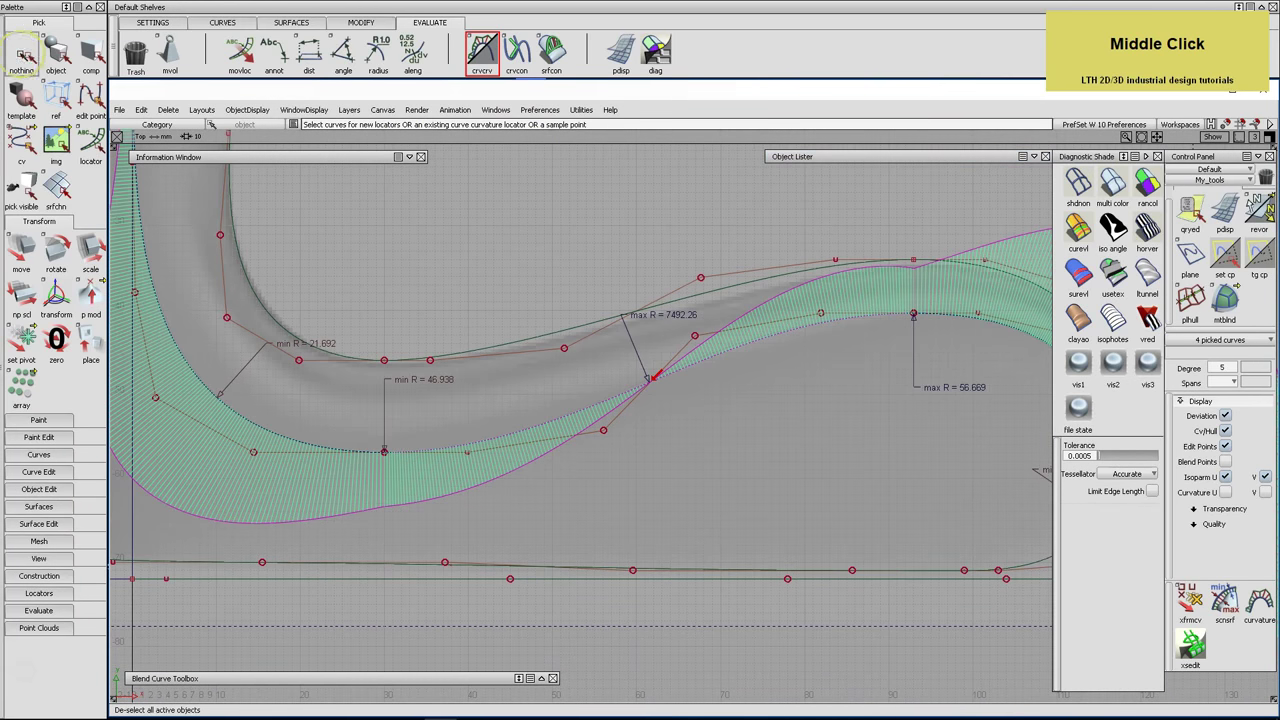
# Shift the connecting curve's second control point slightly toward the bend joint and its third slightly away from it
pyautogui.click(20, 55)
pyautogui.click(21, 145)
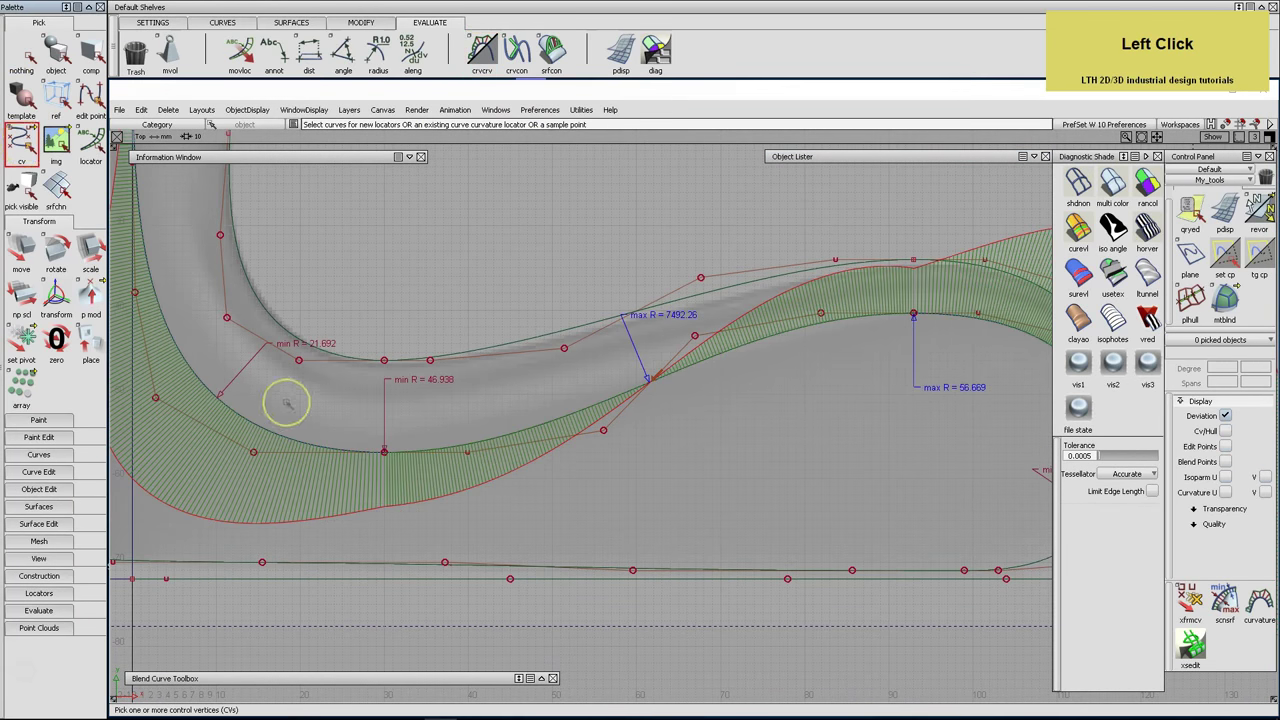
pyautogui.click(467, 455)
pyautogui.click(21, 252)
pyautogui.moveTo(566, 506); pyautogui.dragTo(565, 508, button='middle')
pyautogui.click(603, 440)
pyautogui.moveTo(603, 446); pyautogui.dragTo(418, 488, button='middle')
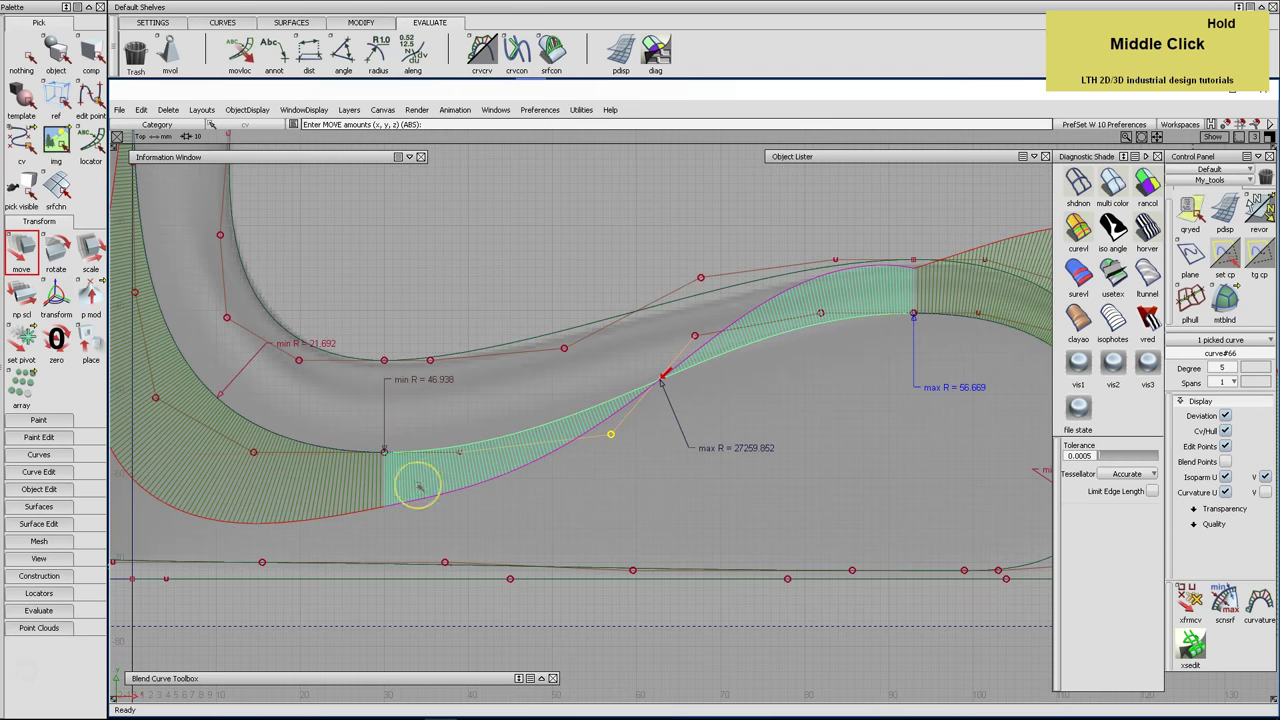
# Try to nudge the bend curve's control point next to its joint with the connecting curve
pyautogui.click(253, 452)
pyautogui.middleClick(457, 543)
pyautogui.moveTo(457, 543); pyautogui.dragTo(455, 546, button='middle')
pyautogui.middleClick(455, 546)
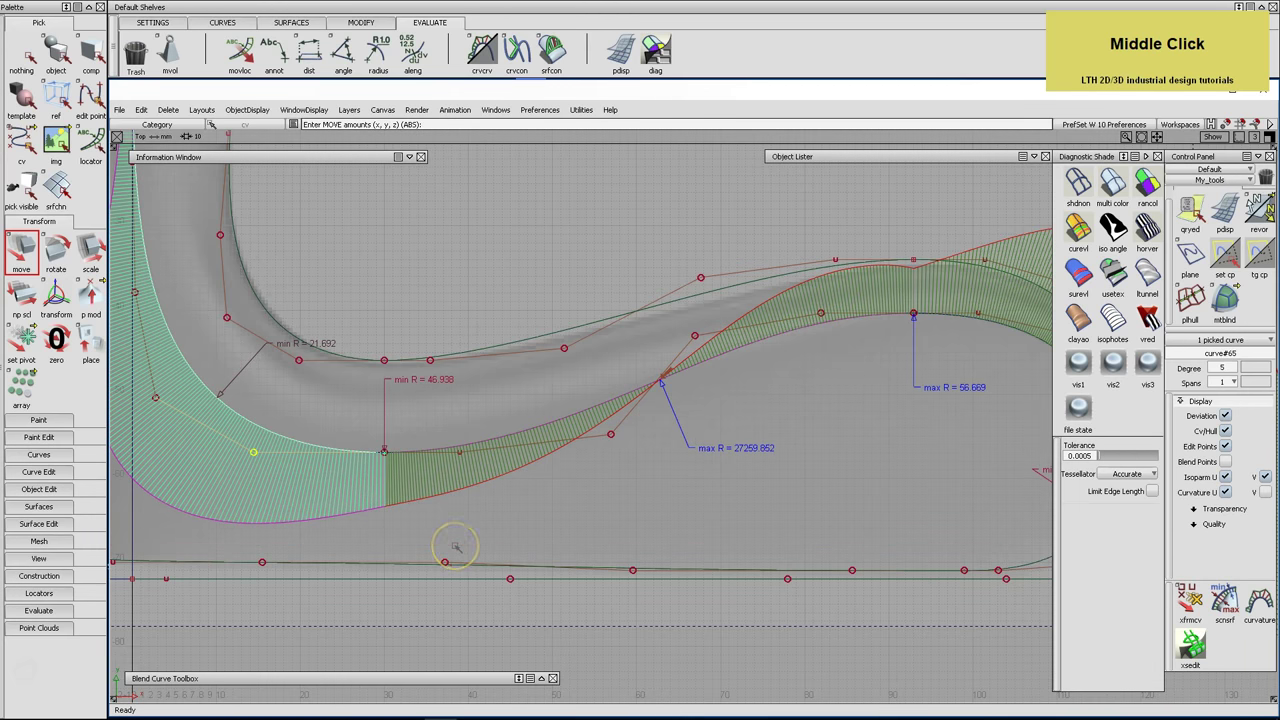
pyautogui.click(24, 57)
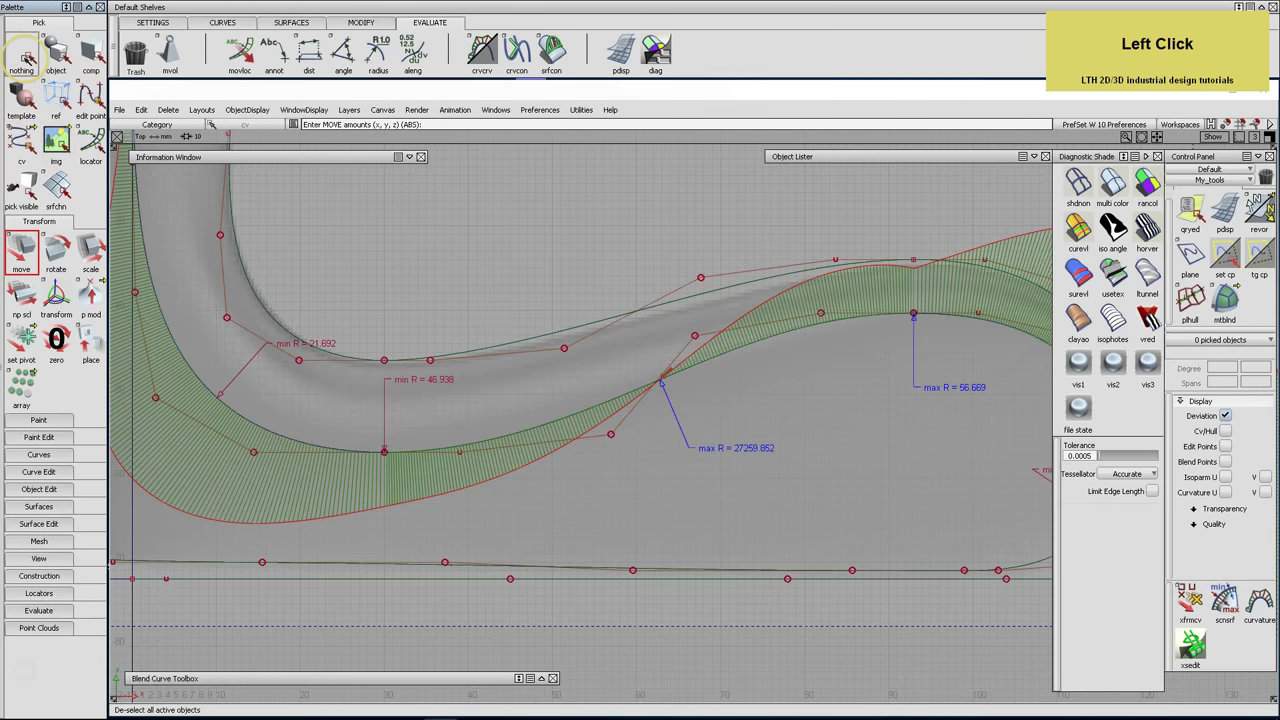
# Shift the inner grip-end curve's second control point slightly toward its joint with the connecting curve
pyautogui.keyDown('alt'); pyautogui.keyDown('shift'); pyautogui.moveTo(776, 429); pyautogui.dragTo(761, 355, button='middle'); pyautogui.keyUp('shift'); pyautogui.keyUp('alt')
pyautogui.click(736, 343)
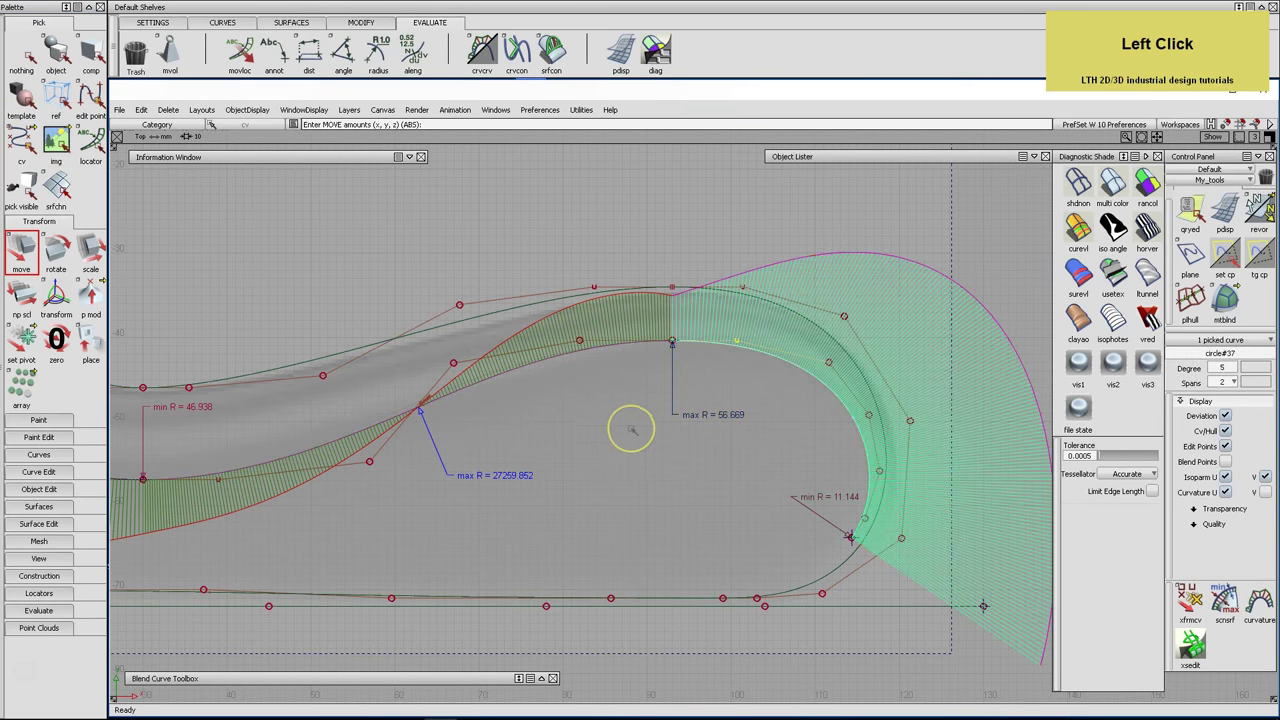
pyautogui.moveTo(651, 464); pyautogui.dragTo(648, 463, button='middle')
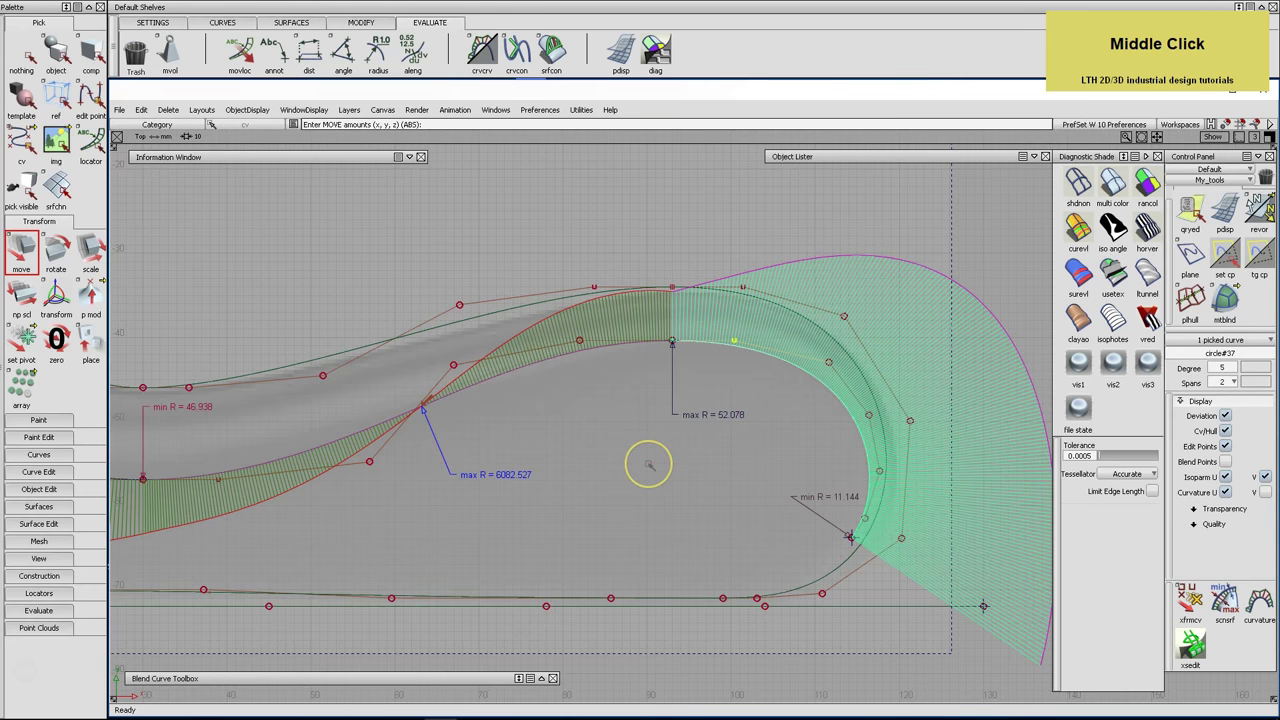
# Move the connecting curve's second control point from the grip-end joint toward that joint, and its third slightly outward
pyautogui.click(453, 365)
pyautogui.moveTo(516, 400); pyautogui.dragTo(553, 407, button='middle')
pyautogui.moveTo(585, 346); pyautogui.dragTo(622, 380, button='middle')
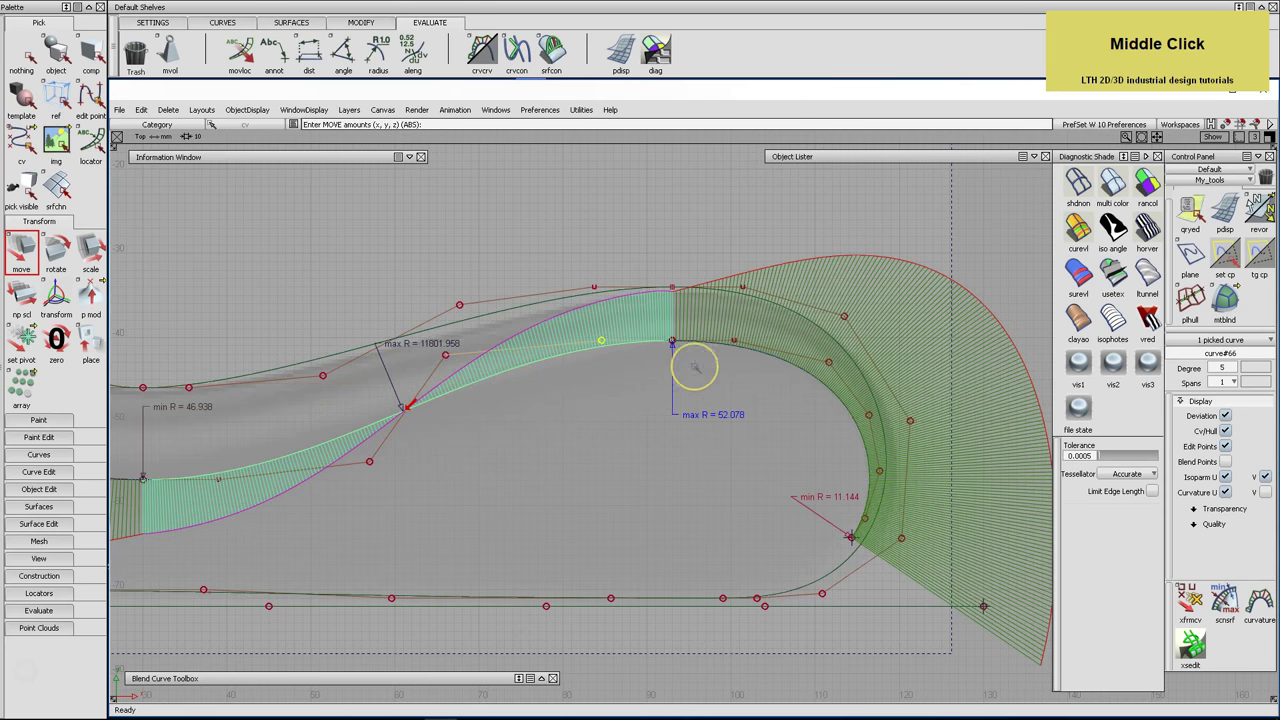
# Fine-tune the grip-end curve's second control point toward the joint and the connecting curve's third control point away from it along X
pyautogui.click(723, 363)
pyautogui.moveTo(723, 363); pyautogui.dragTo(726, 365, button='middle')
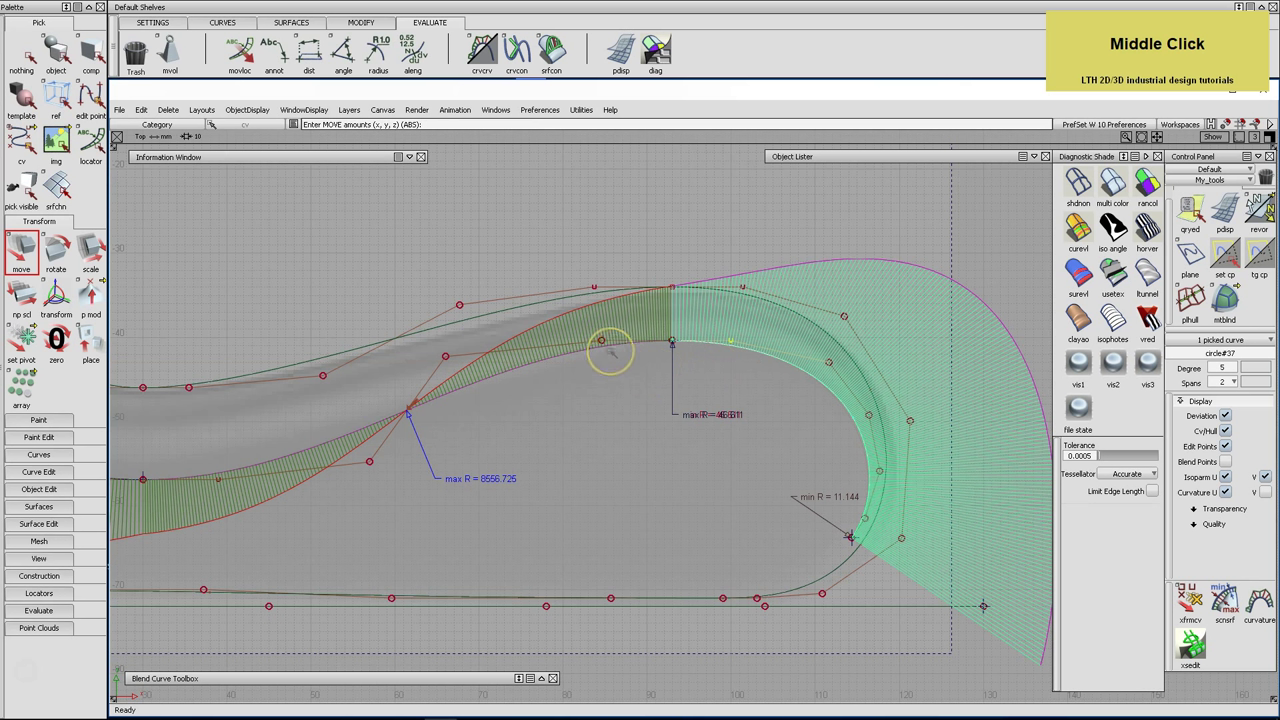
pyautogui.click(614, 366)
pyautogui.moveTo(614, 366)
pyautogui.mouseDown(button='middle')
pyautogui.moveTo(543, 366)
pyautogui.moveTo(610, 377)
pyautogui.mouseUp(button='middle')
pyautogui.click(452, 365)
pyautogui.middleClick(509, 402)
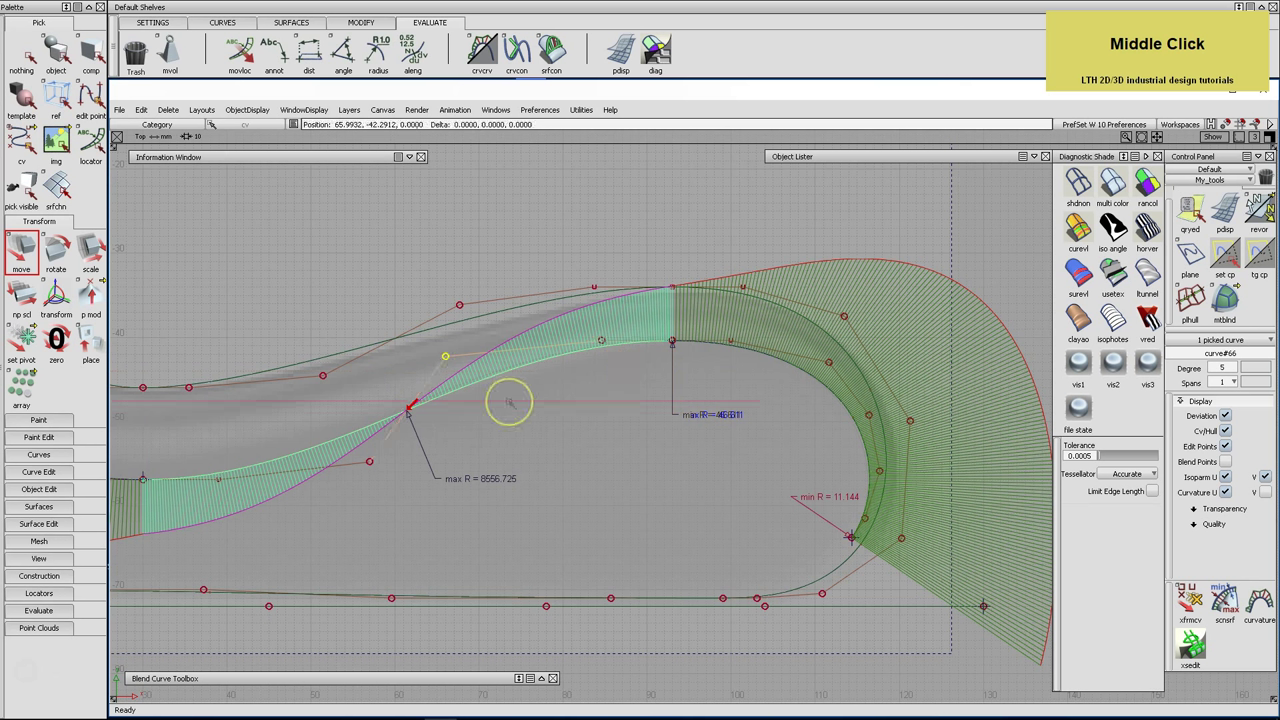
pyautogui.moveTo(512, 402); pyautogui.dragTo(507, 402, button='middle')
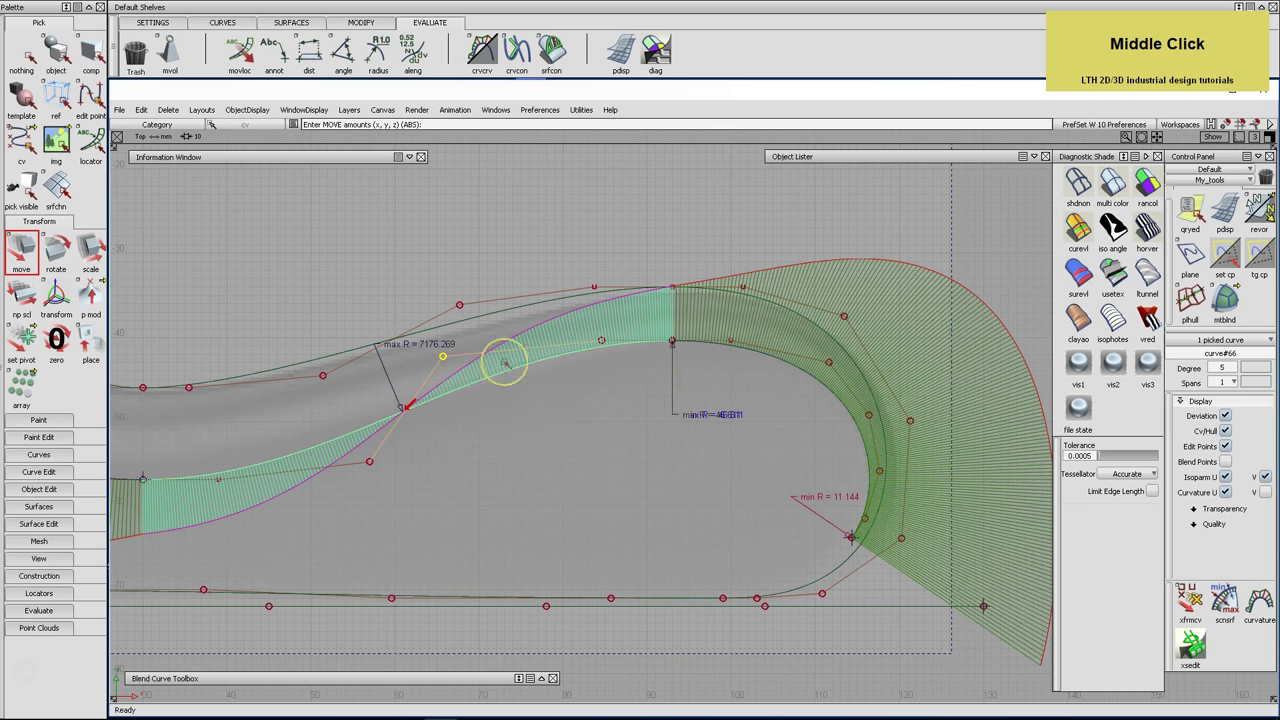
pyautogui.click(24, 58)
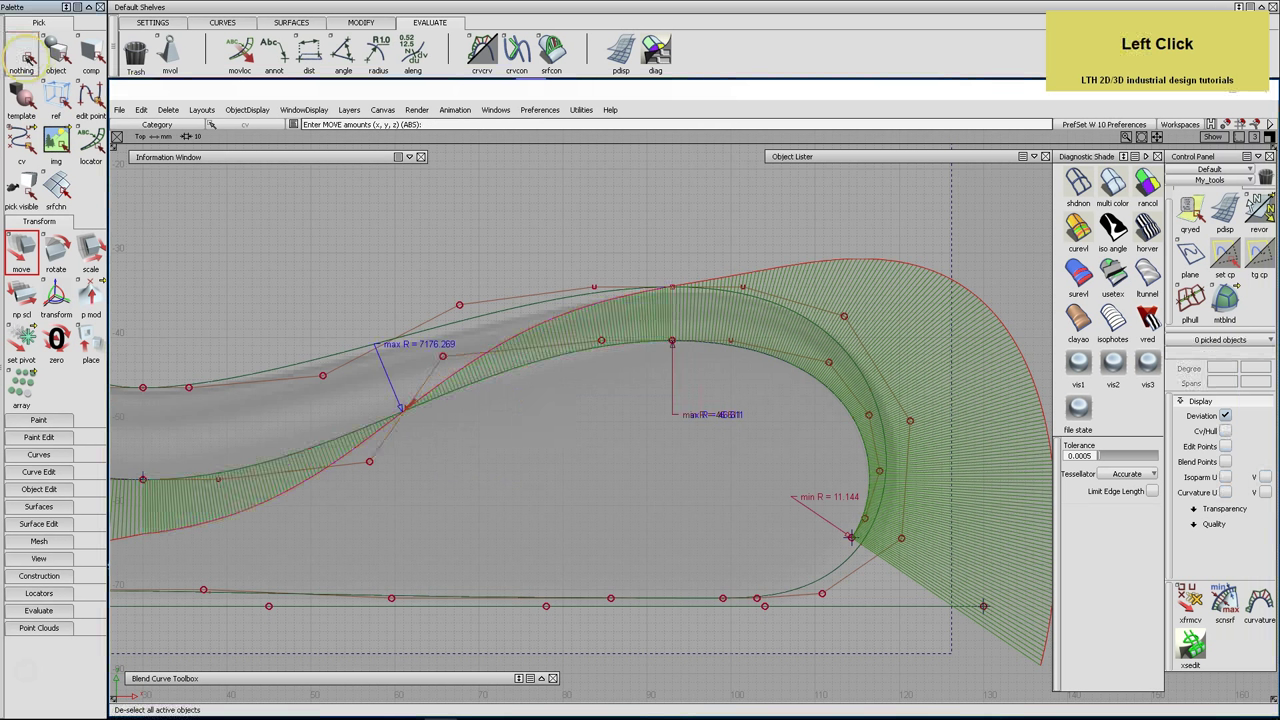
# Delete all curvature combs from the inner crease curves
pyautogui.hotkey('ctrl', 'l')
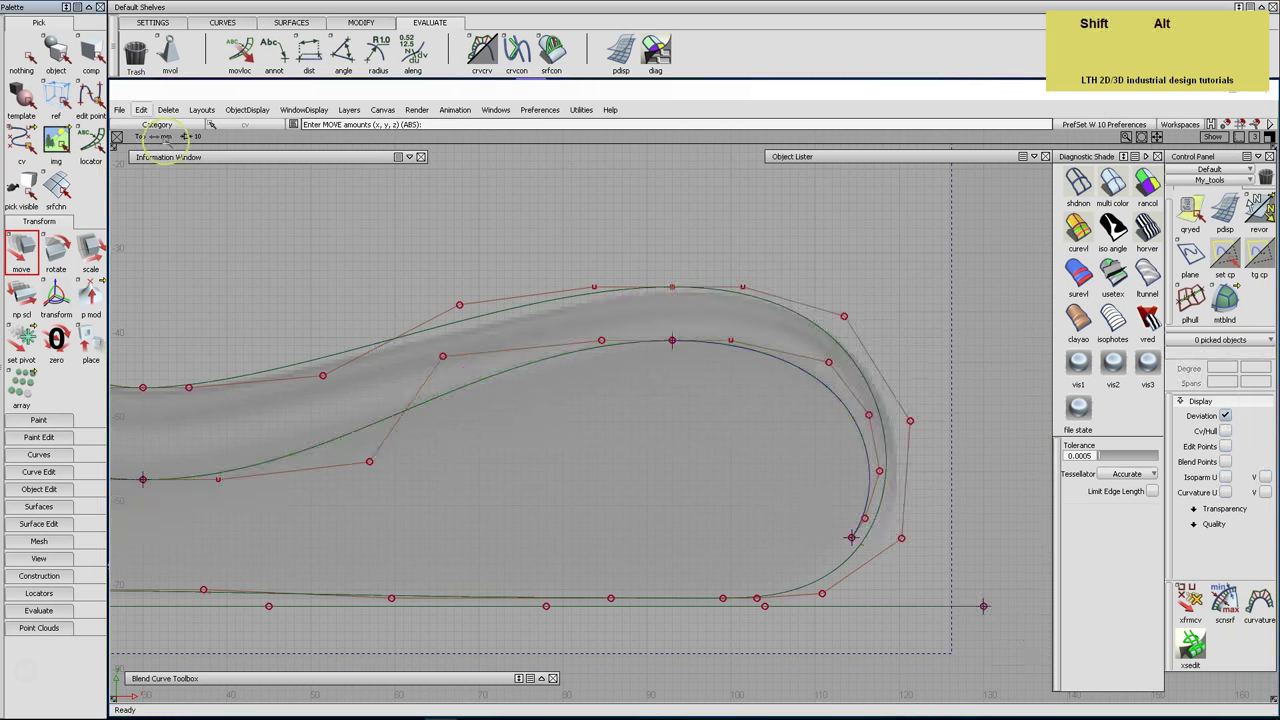
pyautogui.keyDown('alt'); pyautogui.keyDown('shift'); pyautogui.moveTo(537, 290); pyautogui.dragTo(457, 303, button='right'); pyautogui.keyUp('shift'); pyautogui.keyUp('alt')
pyautogui.keyDown('alt'); pyautogui.keyDown('shift'); pyautogui.moveTo(457, 303); pyautogui.dragTo(528, 358, button='middle'); pyautogui.keyUp('shift'); pyautogui.keyUp('alt')
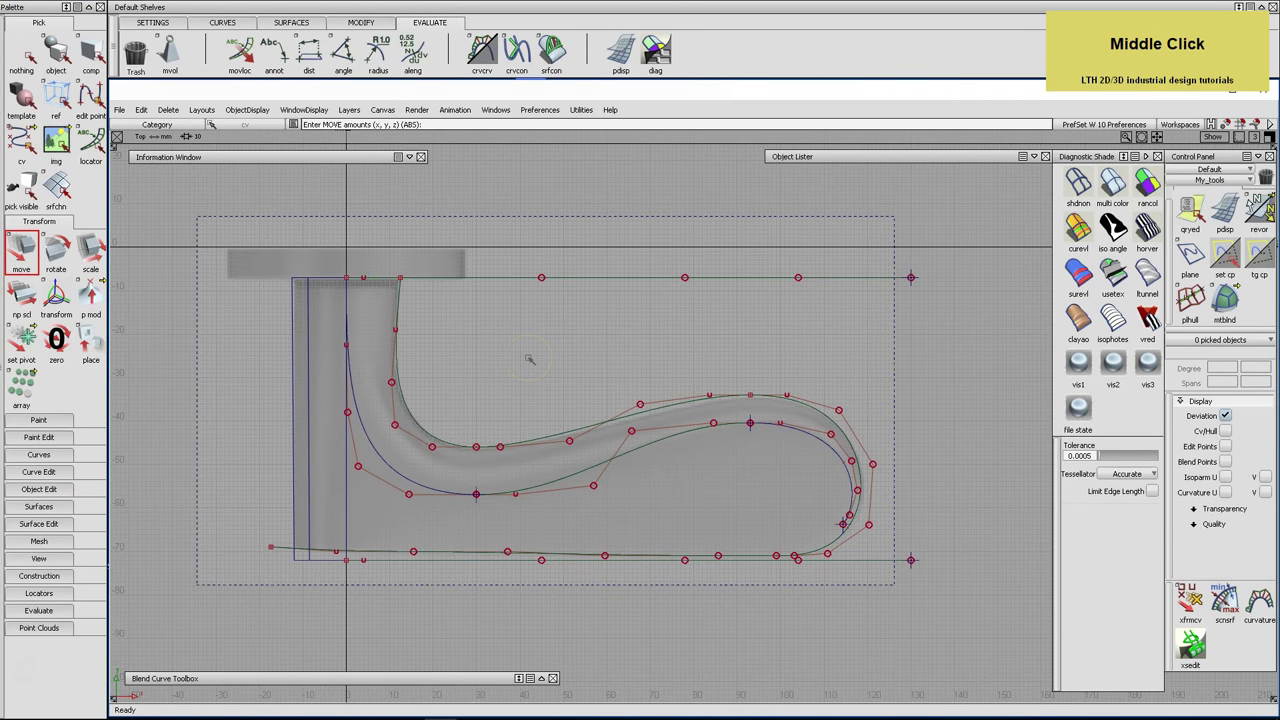
# Switch to the perspective view and show the Step 6 layer in place of the Step 5 layer
pyautogui.press('F8')
pyautogui.keyDown('alt'); pyautogui.keyDown('shift'); pyautogui.moveTo(652, 388); pyautogui.dragTo(709, 274, button='middle'); pyautogui.keyUp('shift'); pyautogui.keyUp('alt')
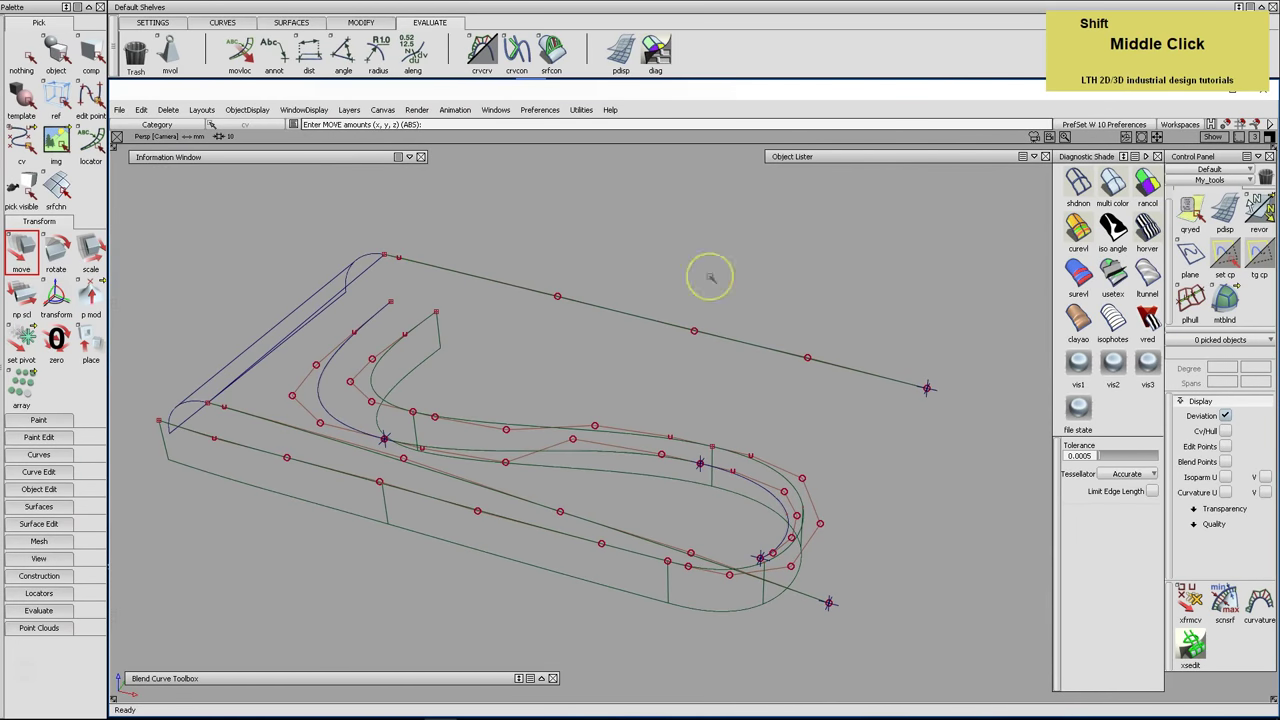
pyautogui.click(834, 161)
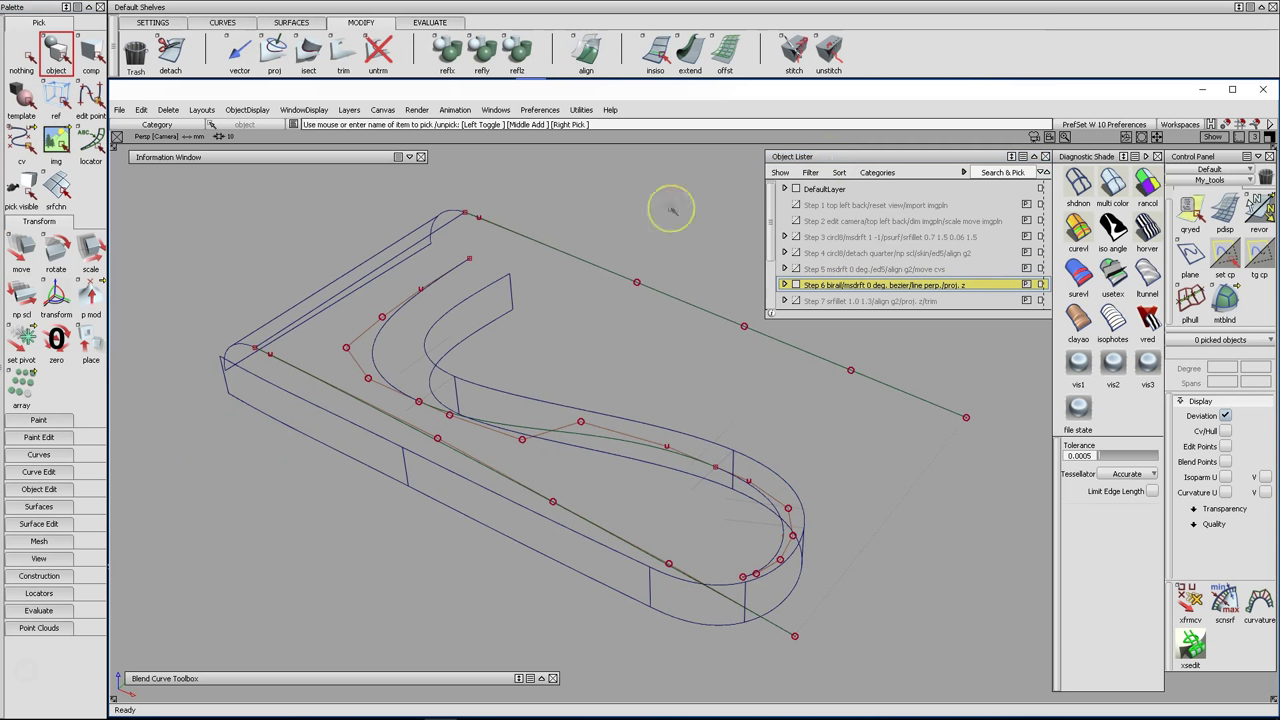
# Build a two-rail birail surface from the rounded end's straight edge along both long curves, with G2 generation and G0 rail continuity
pyautogui.keyDown('shift'); pyautogui.click(293, 22); pyautogui.keyUp('shift')
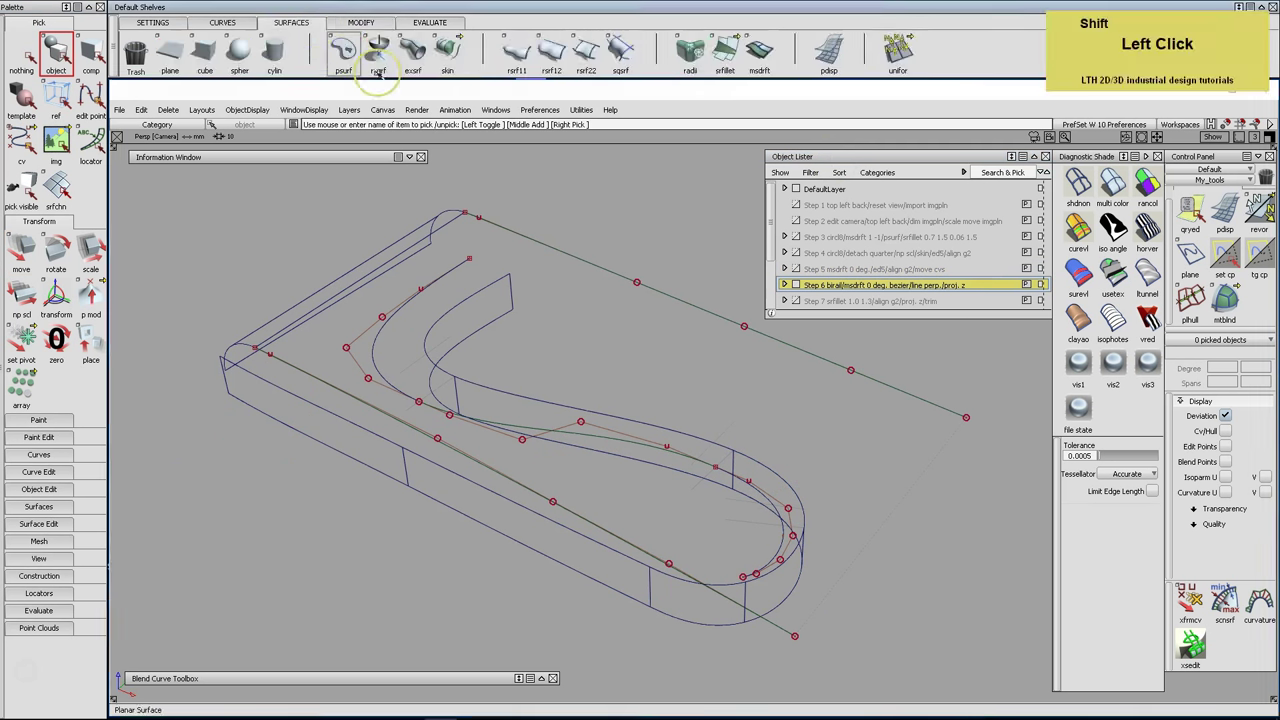
pyautogui.click(552, 52)
pyautogui.moveTo(520, 222)
pyautogui.keyDown('alt'); pyautogui.keyDown('shift'); pyautogui.mouseDown(button='middle')
pyautogui.moveTo(514, 240)
pyautogui.moveTo(580, 246)
pyautogui.moveTo(525, 245)
pyautogui.mouseUp(button='middle'); pyautogui.keyUp('shift'); pyautogui.keyUp('alt')
pyautogui.click(519, 225)
pyautogui.click(574, 228)
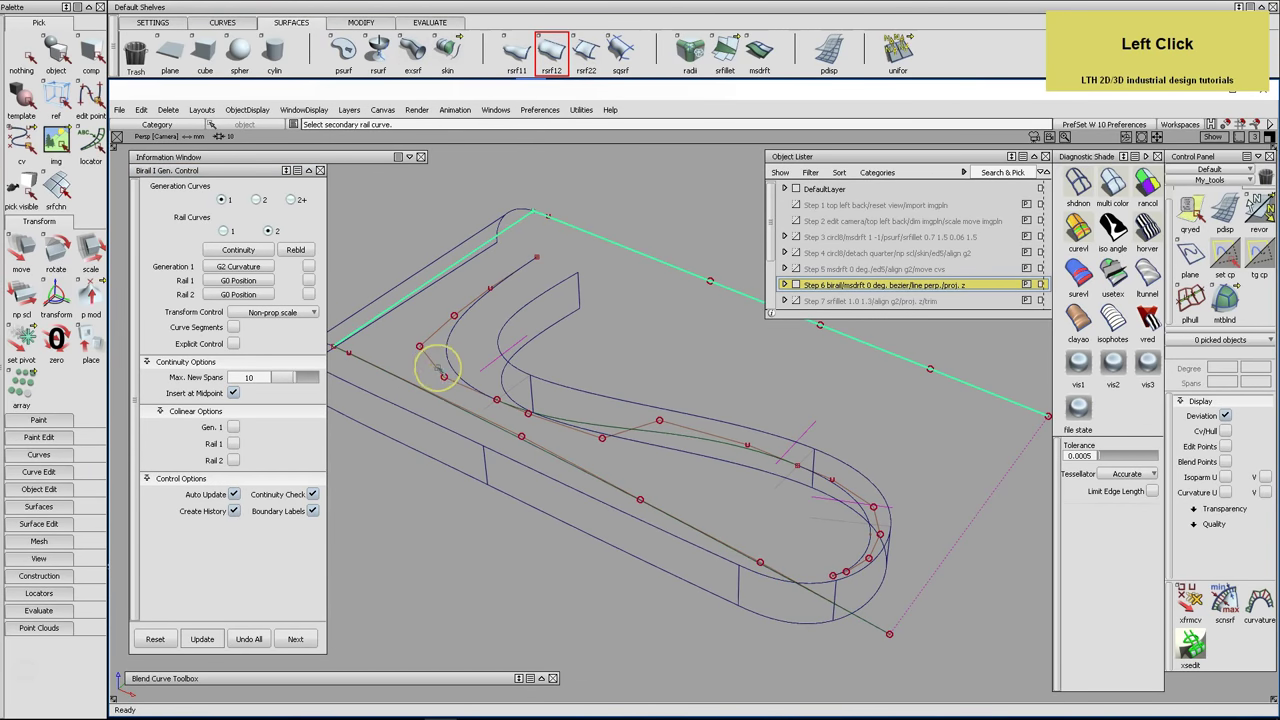
pyautogui.click(418, 389)
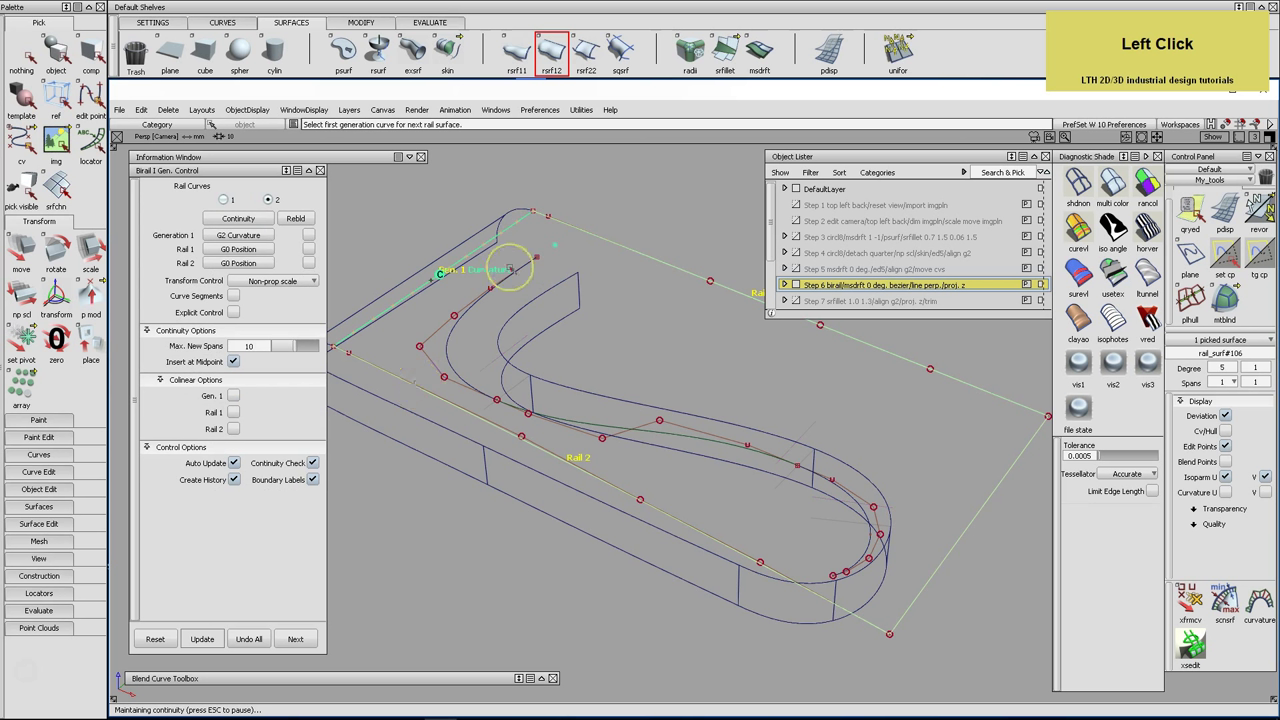
pyautogui.moveTo(238, 235); pyautogui.dragTo(243, 281)
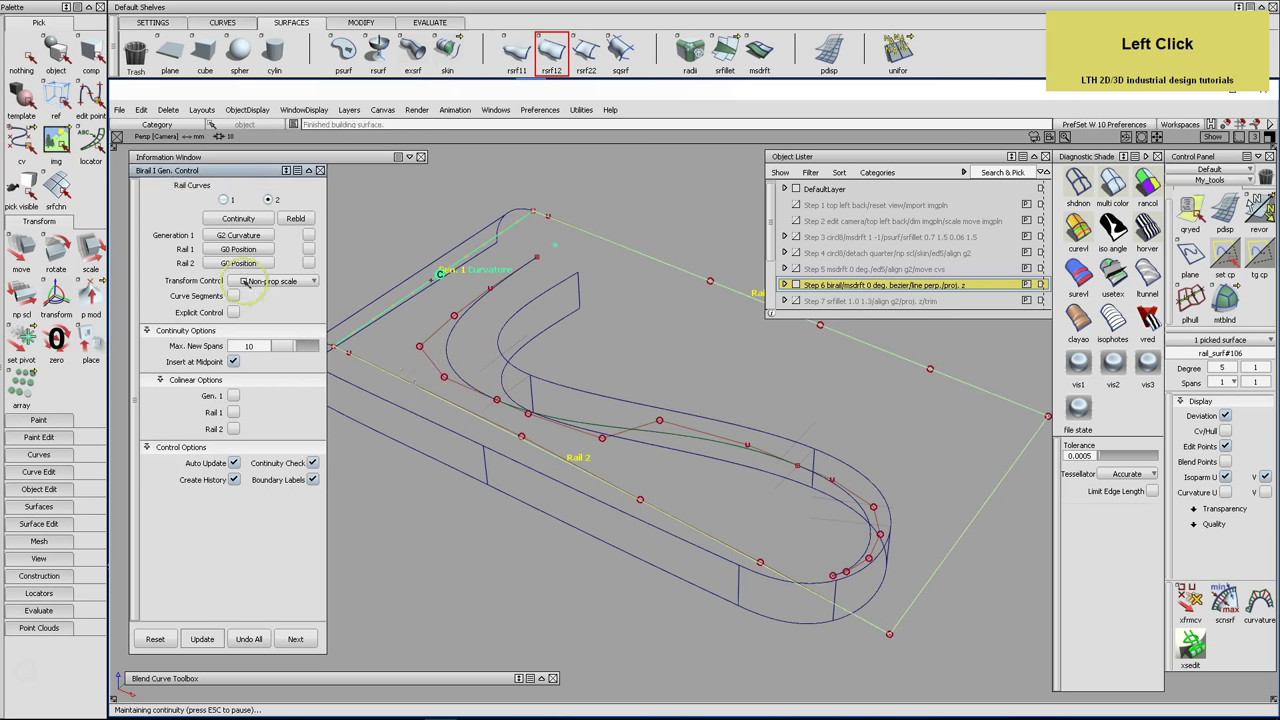
pyautogui.click(320, 170)
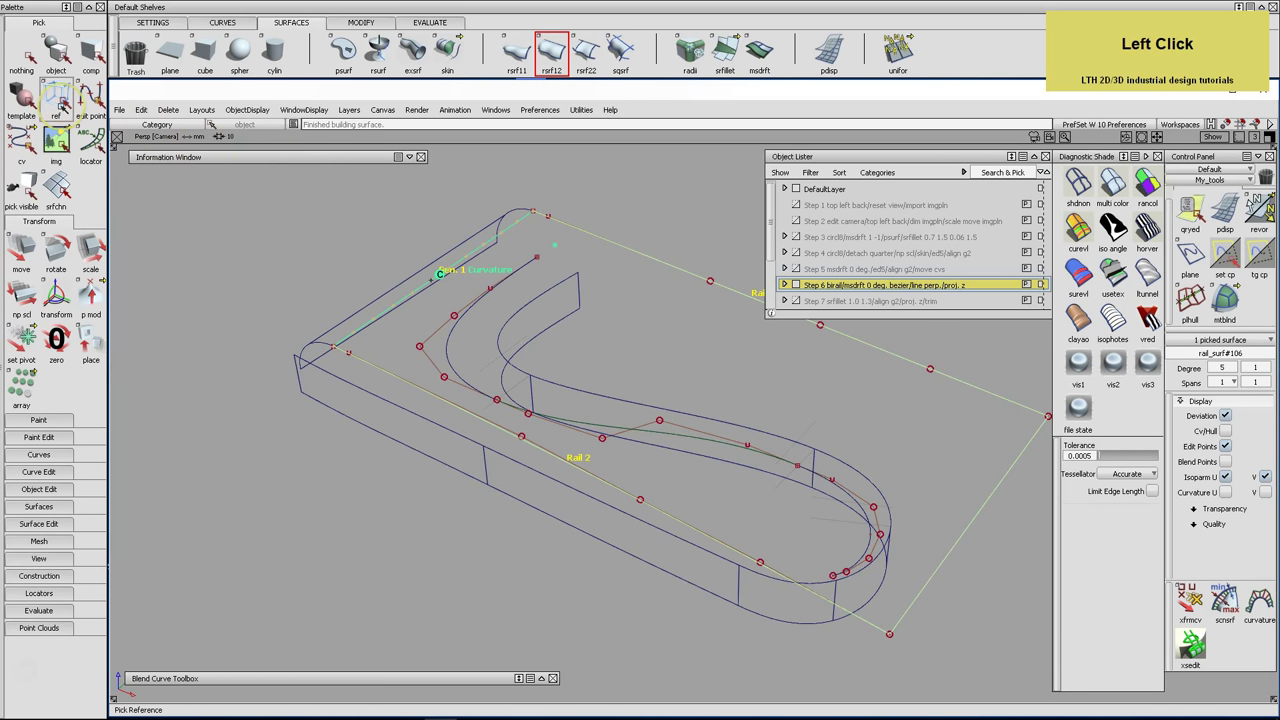
pyautogui.click(21, 58)
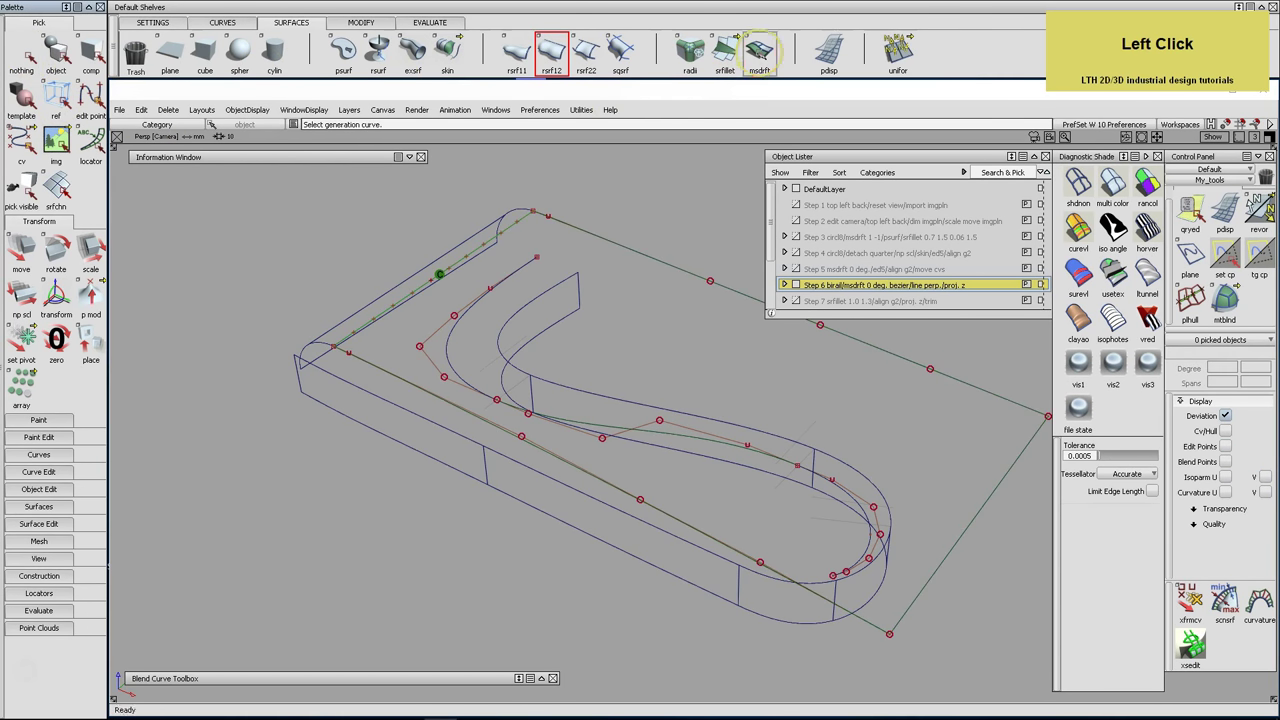
# Create 0° multi-surface draft Bezier walls 10 mm long along Z from the outer wall's upper edges around the grip end
pyautogui.doubleClick(759, 50)
pyautogui.keyDown('alt'); pyautogui.keyDown('shift'); pyautogui.moveTo(657, 457); pyautogui.dragTo(677, 443); pyautogui.keyUp('shift'); pyautogui.keyUp('alt')
pyautogui.keyDown('alt'); pyautogui.keyDown('shift'); pyautogui.moveTo(677, 443); pyautogui.dragTo(697, 487, button='middle'); pyautogui.keyUp('shift'); pyautogui.keyUp('alt')
pyautogui.click(732, 538)
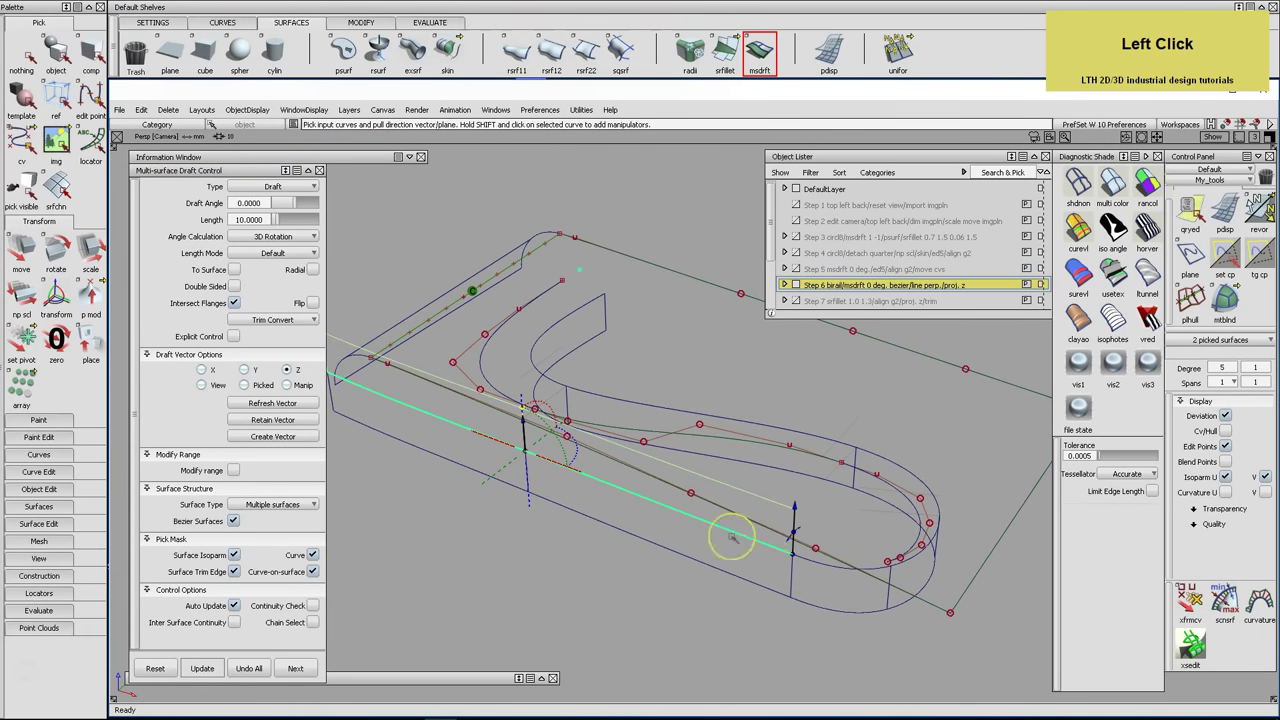
pyautogui.click(813, 563)
pyautogui.click(463, 525)
pyautogui.click(234, 521)
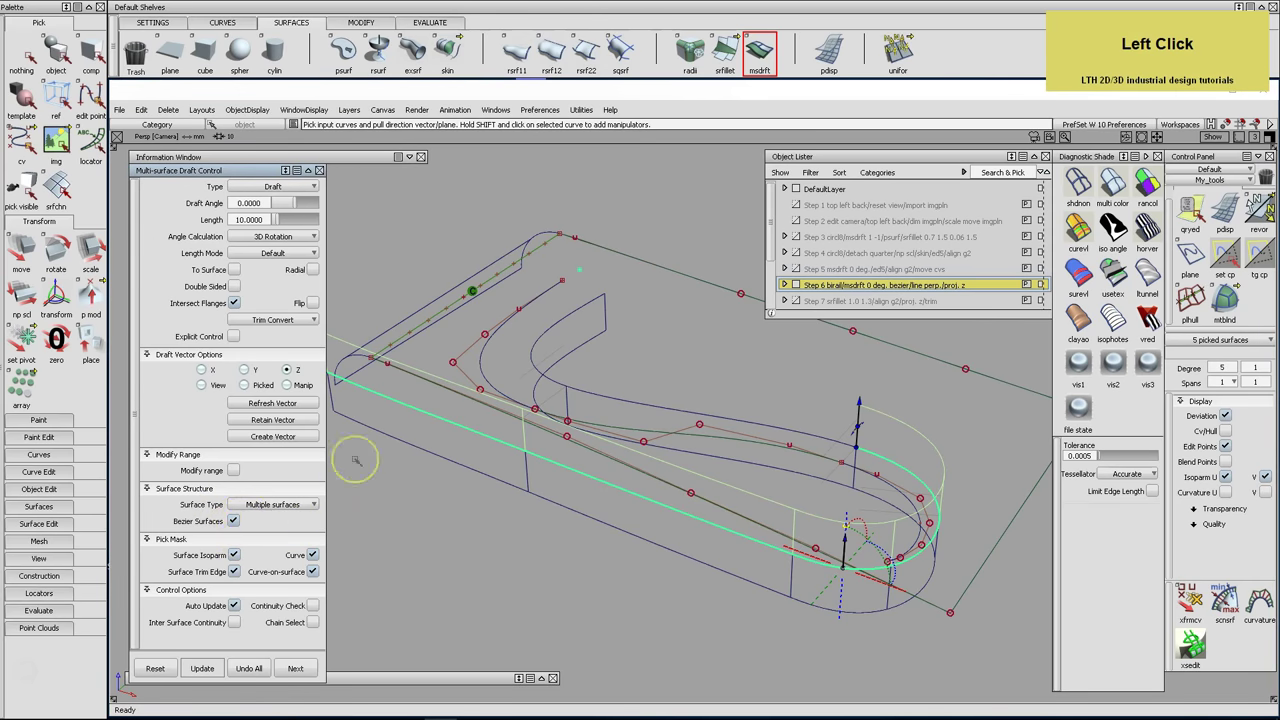
pyautogui.click(319, 170)
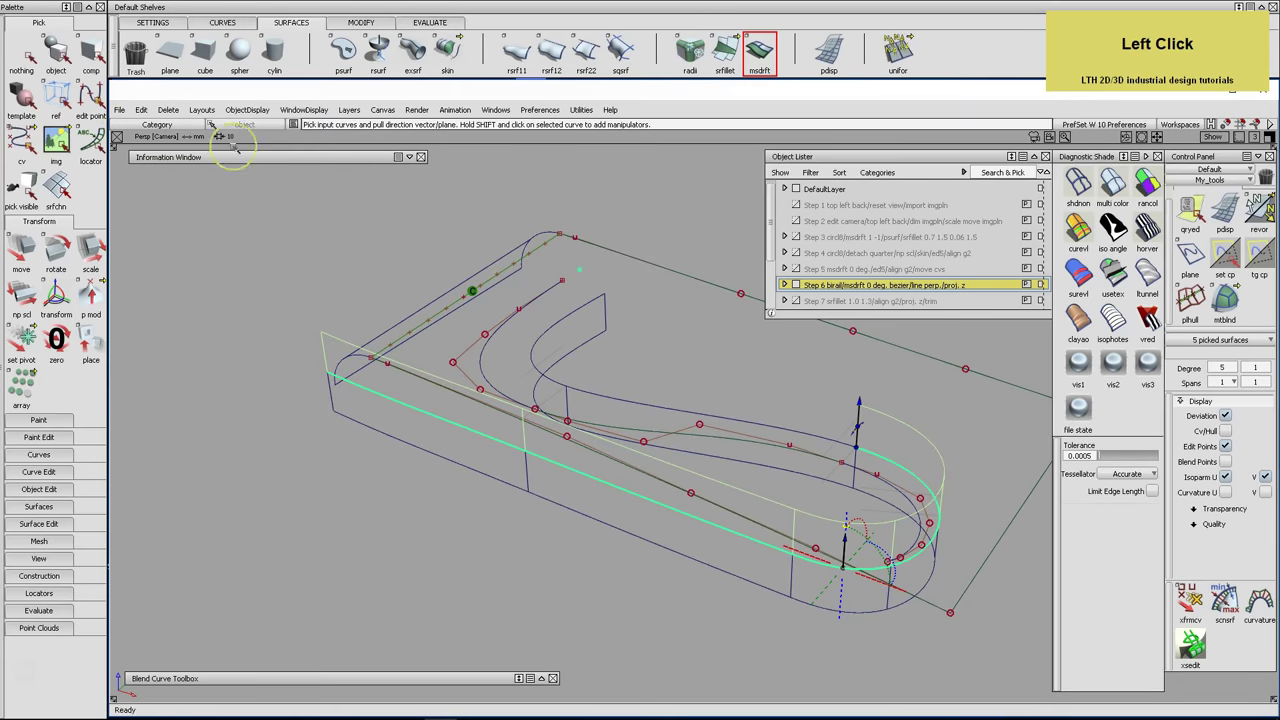
pyautogui.click(22, 55)
# Shade the model with the user-defined texture and examine the corner where the birail surface meets the draft wall
pyautogui.click(1112, 275)
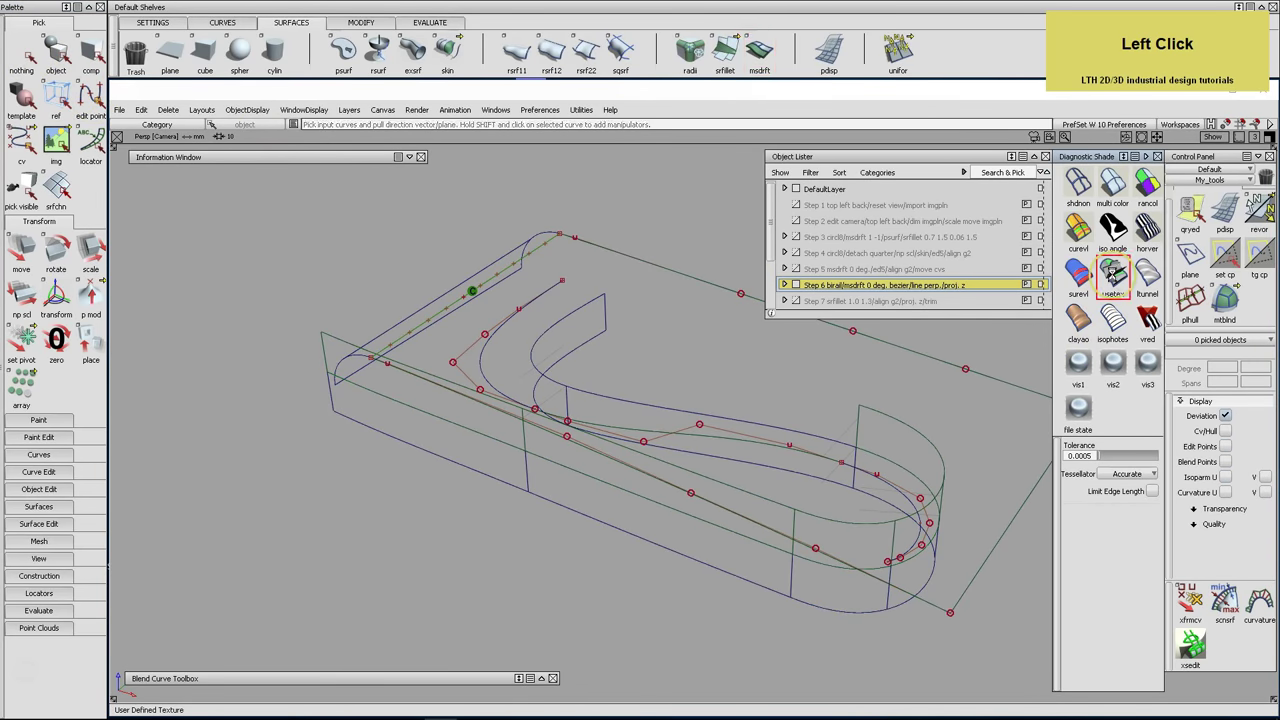
pyautogui.keyDown('alt'); pyautogui.keyDown('shift'); pyautogui.click(381, 356); pyautogui.keyUp('shift'); pyautogui.keyUp('alt')
pyautogui.keyDown('alt'); pyautogui.keyDown('shift'); pyautogui.moveTo(376, 400); pyautogui.dragTo(443, 343); pyautogui.keyUp('shift'); pyautogui.keyUp('alt')
pyautogui.keyDown('alt'); pyautogui.keyDown('shift'); pyautogui.moveTo(443, 343); pyautogui.dragTo(326, 404, button='right'); pyautogui.keyUp('shift'); pyautogui.keyUp('alt')
pyautogui.keyDown('alt'); pyautogui.keyDown('shift'); pyautogui.moveTo(326, 404); pyautogui.dragTo(486, 380); pyautogui.keyUp('shift'); pyautogui.keyUp('alt')
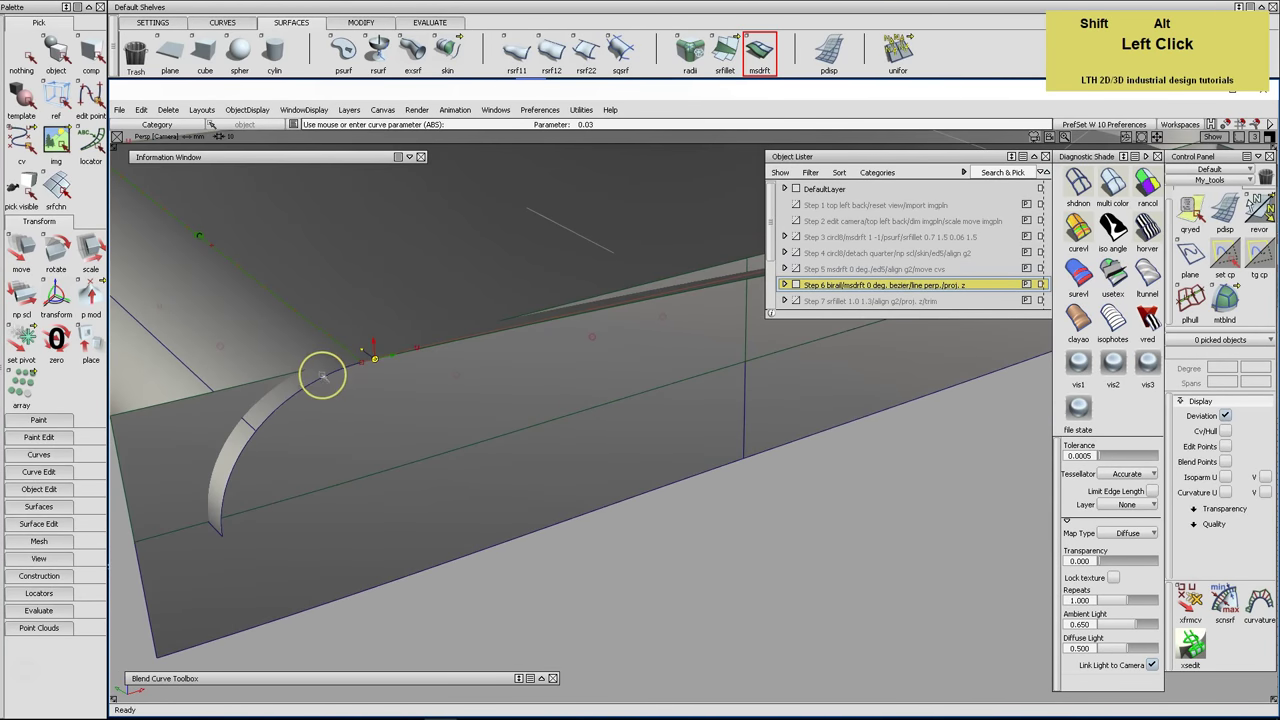
# Edit the multi-surface draft walls' length to 12 mm, clear the selection and turn off the diagnostic shading
pyautogui.click(1190, 210)
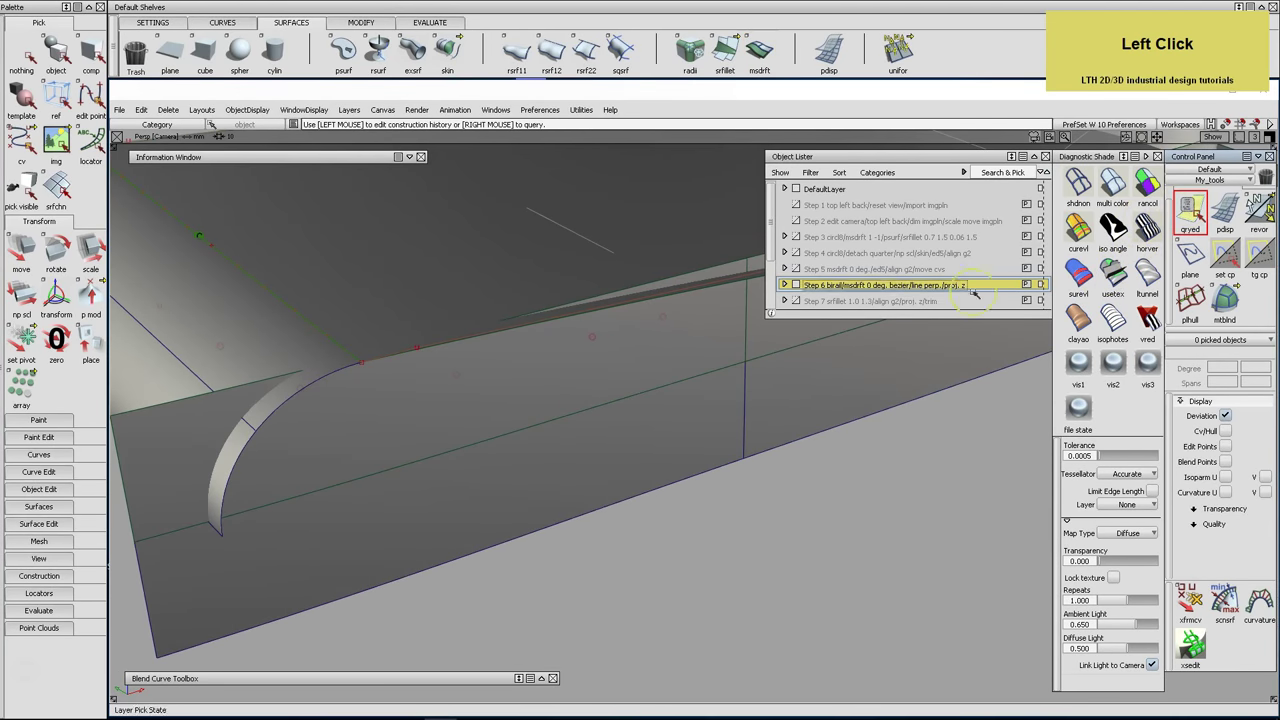
pyautogui.click(673, 350)
pyautogui.keyDown('shift'); pyautogui.moveTo(637, 351); pyautogui.dragTo(705, 333, button='middle'); pyautogui.keyUp('shift')
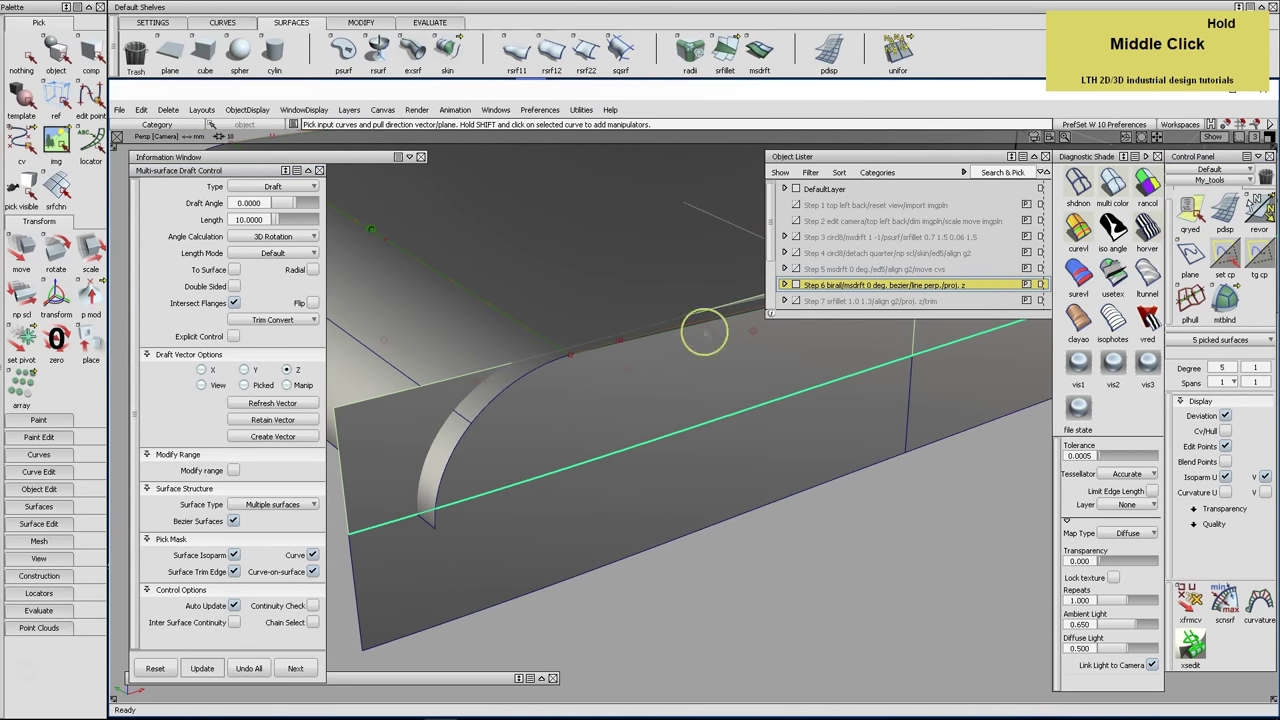
pyautogui.moveTo(265, 220); pyautogui.dragTo(243, 228)
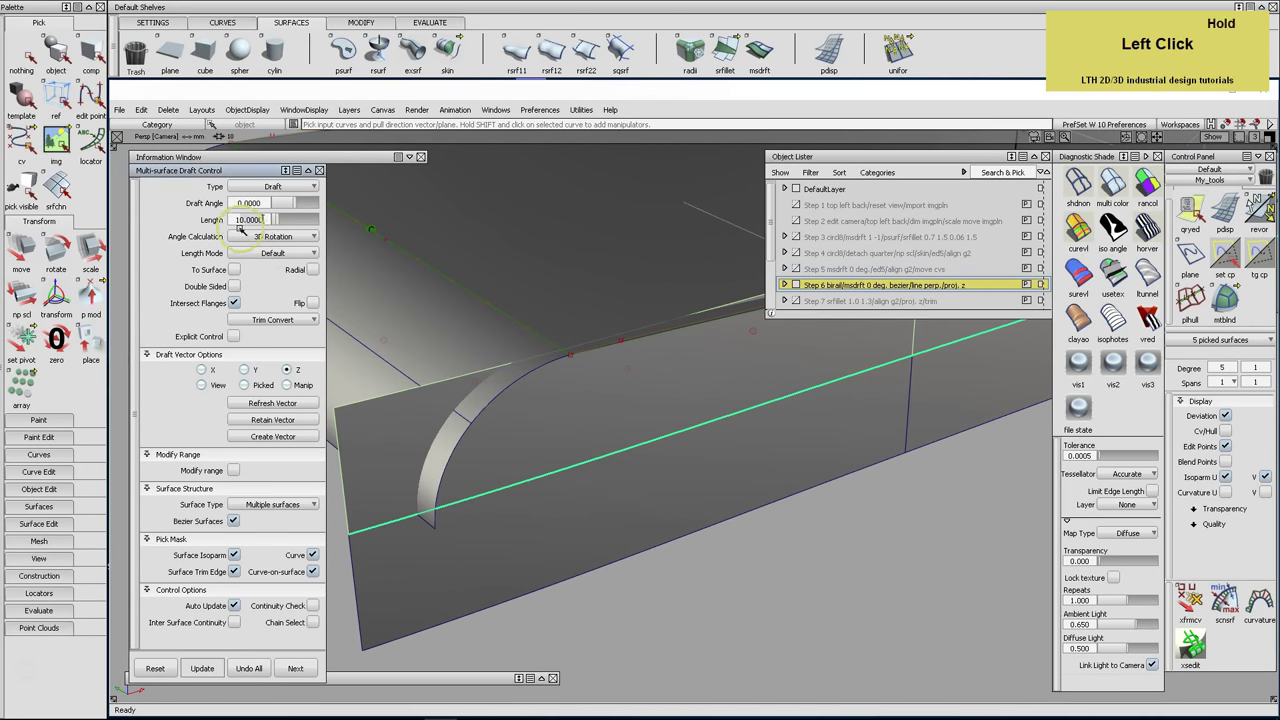
pyautogui.press('Return')
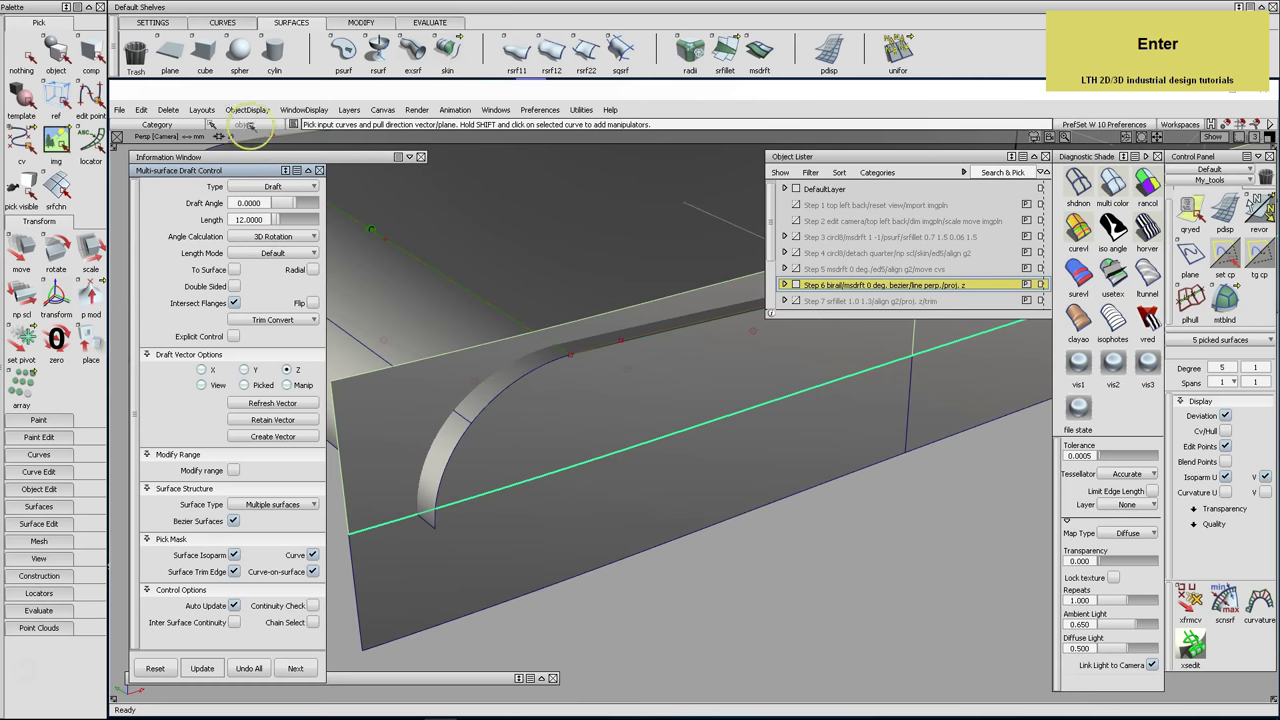
pyautogui.click(319, 170)
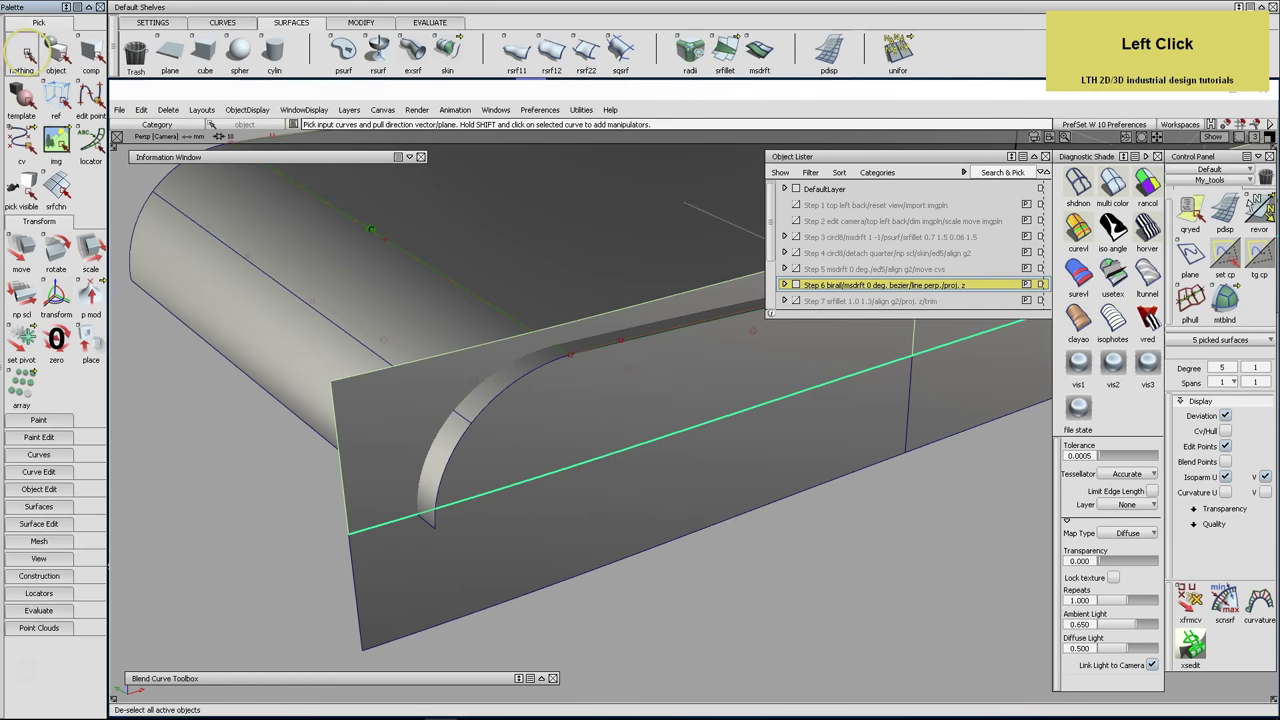
pyautogui.click(20, 55)
pyautogui.click(1078, 180)
# Show the grid and draw a 15 mm line inward from the inner wall's seam at the inner bend
pyautogui.keyDown('alt'); pyautogui.keyDown('shift'); pyautogui.moveTo(894, 343); pyautogui.dragTo(863, 354, button='right'); pyautogui.keyUp('shift'); pyautogui.keyUp('alt')
pyautogui.moveTo(863, 354)
pyautogui.keyDown('alt'); pyautogui.keyDown('shift'); pyautogui.mouseDown()
pyautogui.moveTo(700, 391)
pyautogui.moveTo(454, 396)
pyautogui.mouseUp(); pyautogui.keyUp('shift'); pyautogui.keyUp('alt')
pyautogui.keyDown('alt'); pyautogui.keyDown('shift'); pyautogui.moveTo(454, 396); pyautogui.dragTo(486, 429, button='middle'); pyautogui.keyUp('shift'); pyautogui.keyUp('alt')
pyautogui.keyDown('alt'); pyautogui.keyDown('shift'); pyautogui.moveTo(486, 429); pyautogui.dragTo(458, 418); pyautogui.keyUp('shift'); pyautogui.keyUp('alt')
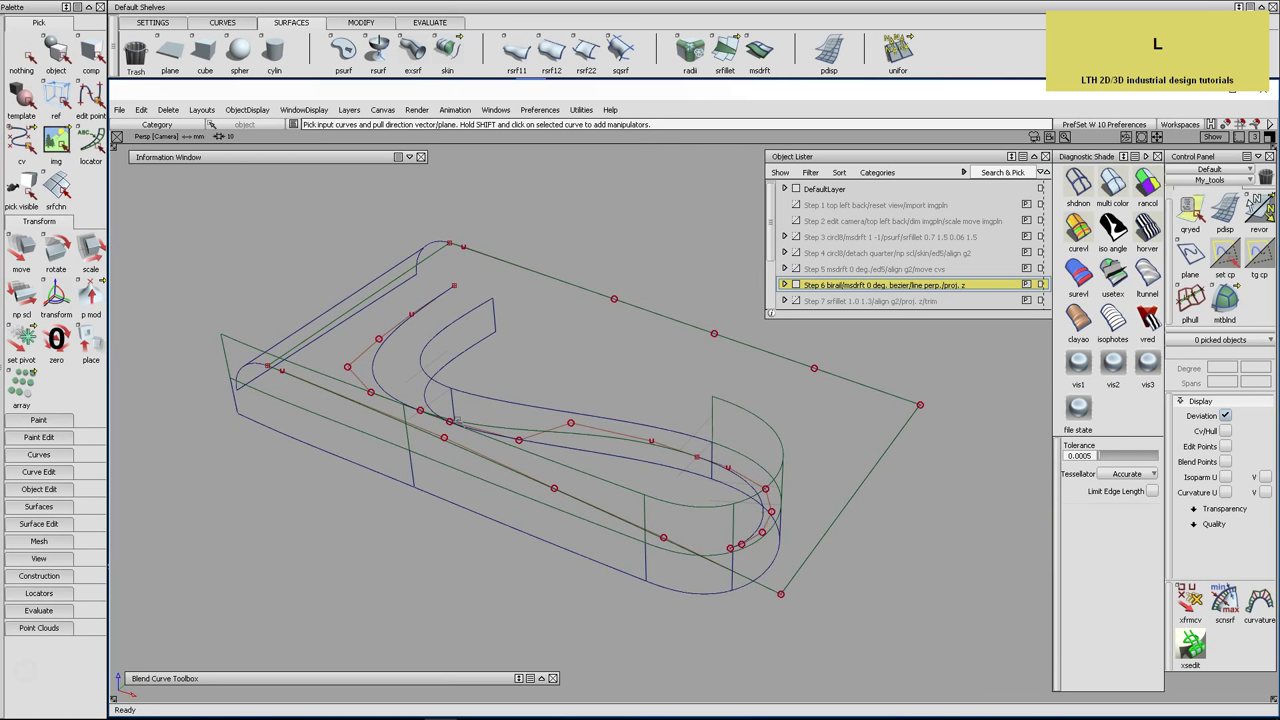
pyautogui.click(241, 24)
pyautogui.click(308, 50)
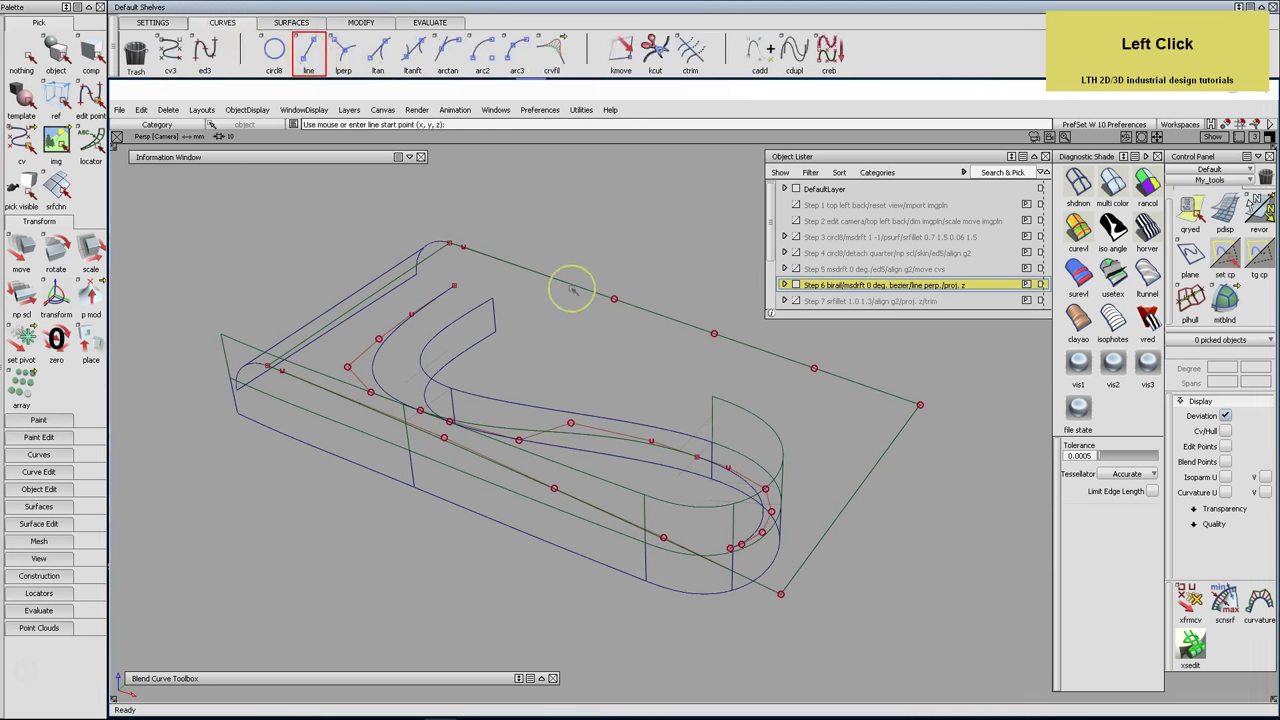
pyautogui.hotkey('alt', 'g')
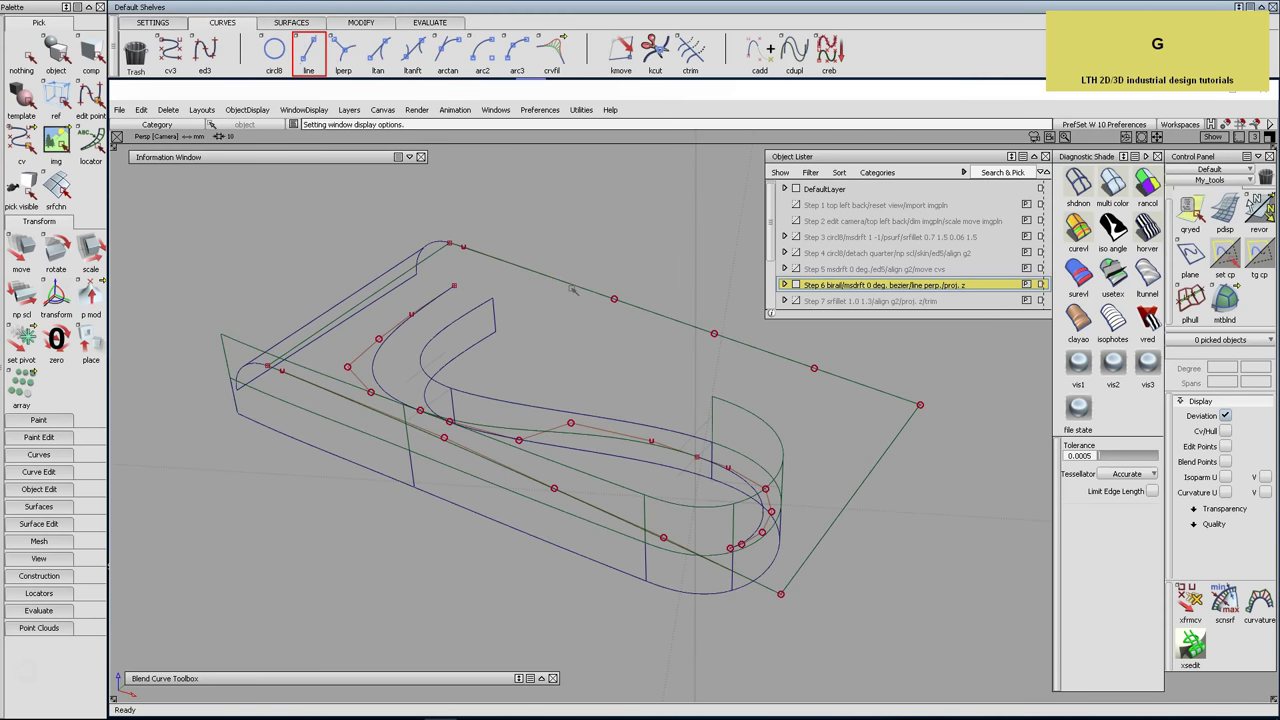
pyautogui.keyDown('alt'); pyautogui.keyDown('shift'); pyautogui.moveTo(580, 351); pyautogui.dragTo(563, 366); pyautogui.keyUp('shift'); pyautogui.keyUp('alt')
pyautogui.keyDown('alt'); pyautogui.keyDown('shift'); pyautogui.moveTo(563, 366); pyautogui.dragTo(562, 360, button='right'); pyautogui.keyUp('shift'); pyautogui.keyUp('alt')
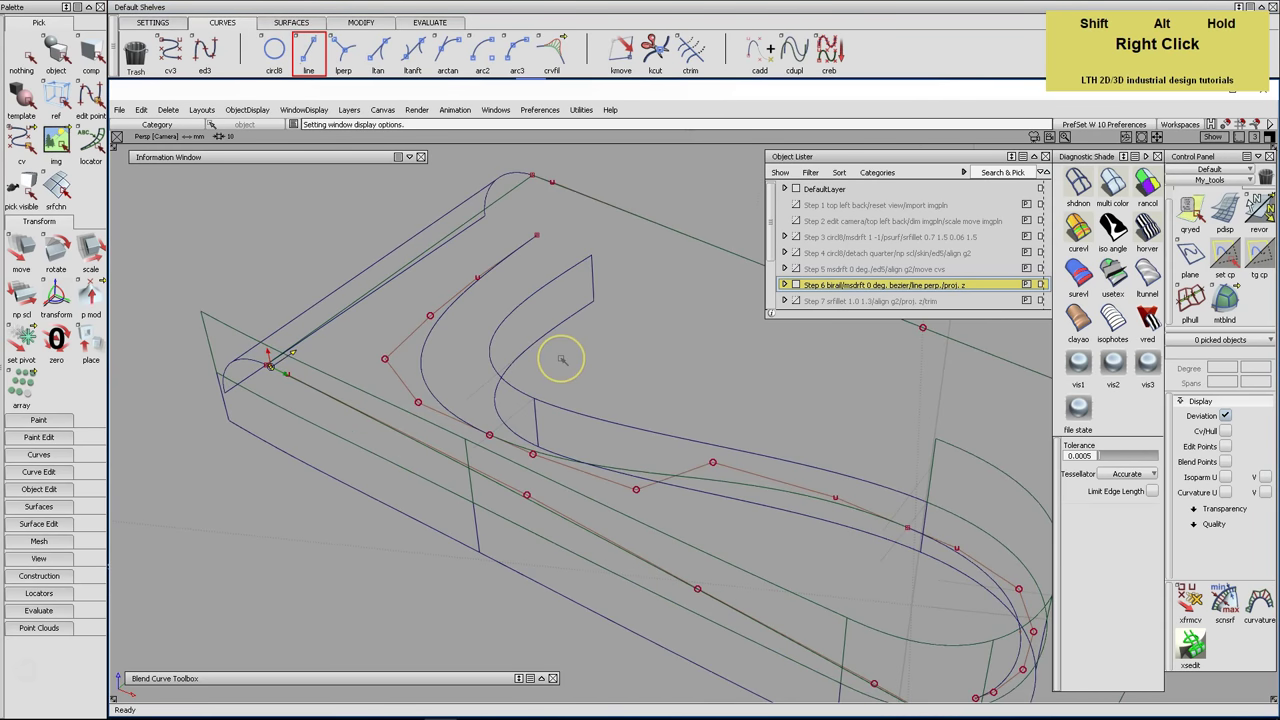
pyautogui.keyDown('ctrl'); pyautogui.keyDown('alt'); pyautogui.moveTo(517, 392); pyautogui.dragTo(487, 437); pyautogui.keyUp('alt'); pyautogui.keyUp('ctrl')
pyautogui.click(237, 157)
pyautogui.moveTo(271, 291); pyautogui.dragTo(243, 297)
pyautogui.write('15')
pyautogui.press('Return')
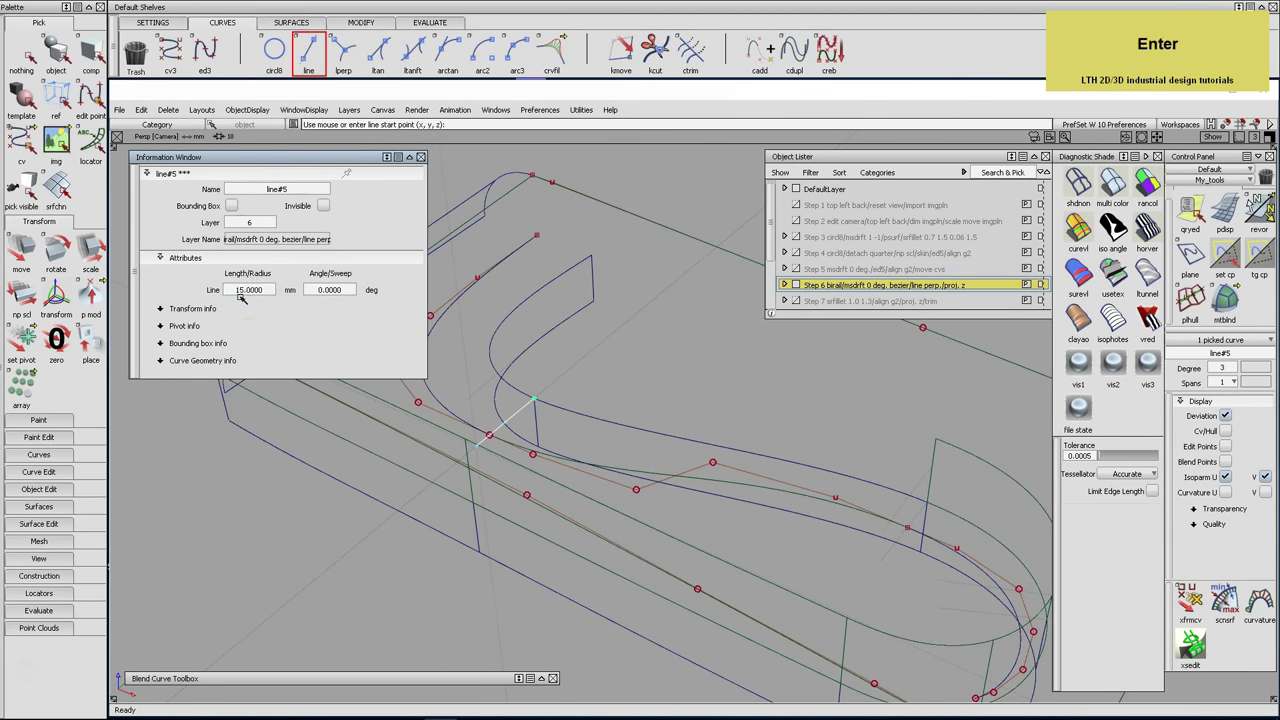
# Draw a second 15 mm line inward from the inner wall's seam near the grip end
pyautogui.keyDown('ctrl'); pyautogui.keyDown('alt'); pyautogui.moveTo(877, 486); pyautogui.dragTo(929, 507); pyautogui.keyUp('alt'); pyautogui.keyUp('ctrl')
pyautogui.moveTo(840, 615); pyautogui.dragTo(862, 585)
pyautogui.click(272, 290)
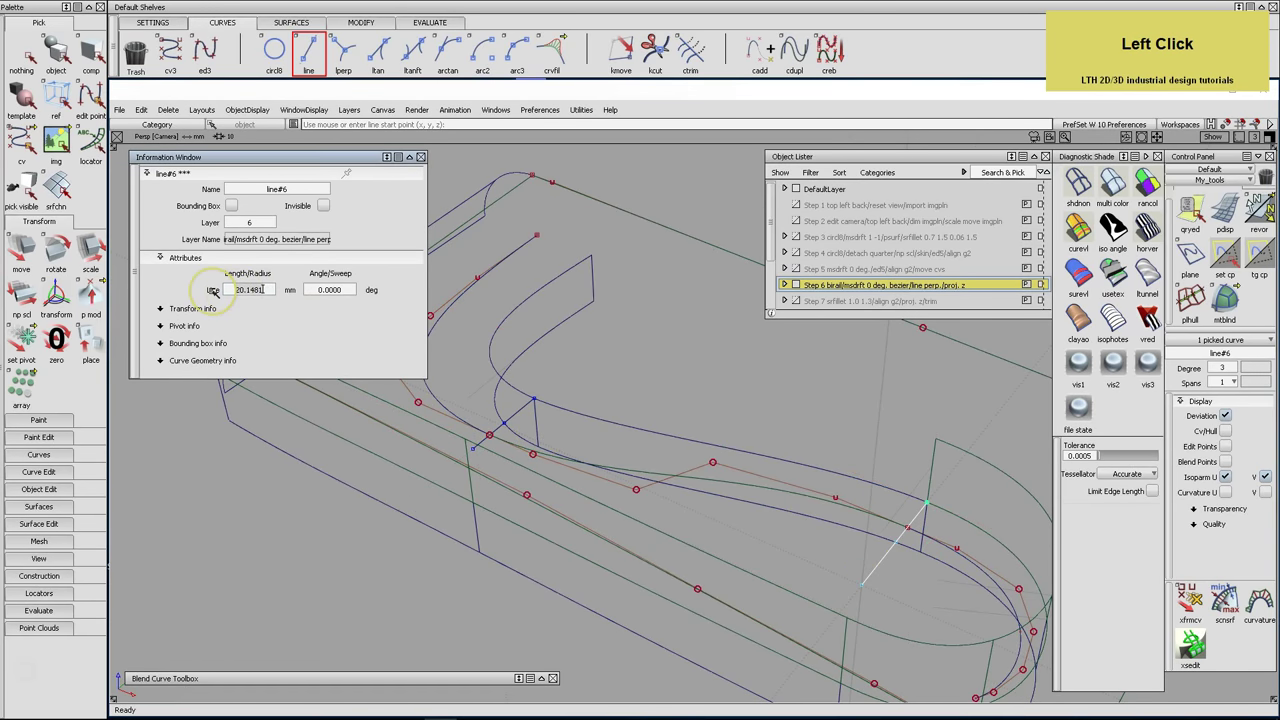
pyautogui.write('15')
pyautogui.press('Return')
# Draw a third 15 mm line inward from the wall seam on the grip's rounded end and clear the selection
pyautogui.keyDown('alt'); pyautogui.keyDown('shift'); pyautogui.moveTo(757, 471); pyautogui.dragTo(647, 431, button='middle'); pyautogui.keyUp('shift'); pyautogui.keyUp('alt')
pyautogui.keyDown('alt'); pyautogui.keyDown('shift'); pyautogui.click(782, 502); pyautogui.keyUp('shift'); pyautogui.keyUp('alt')
pyautogui.keyDown('alt'); pyautogui.keyDown('shift'); pyautogui.moveTo(871, 517); pyautogui.dragTo(697, 494); pyautogui.keyUp('shift'); pyautogui.keyUp('alt')
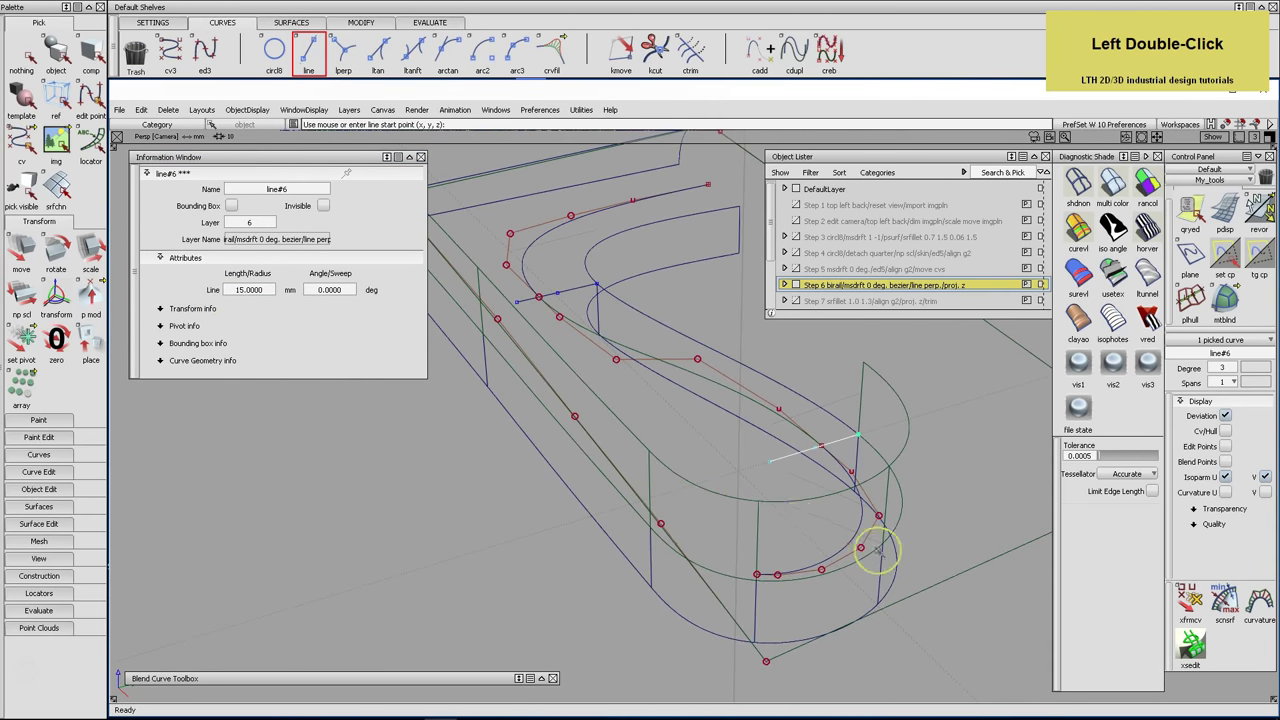
pyautogui.keyDown('ctrl'); pyautogui.keyDown('alt'); pyautogui.moveTo(900, 515); pyautogui.dragTo(882, 542); pyautogui.keyUp('alt'); pyautogui.keyUp('ctrl')
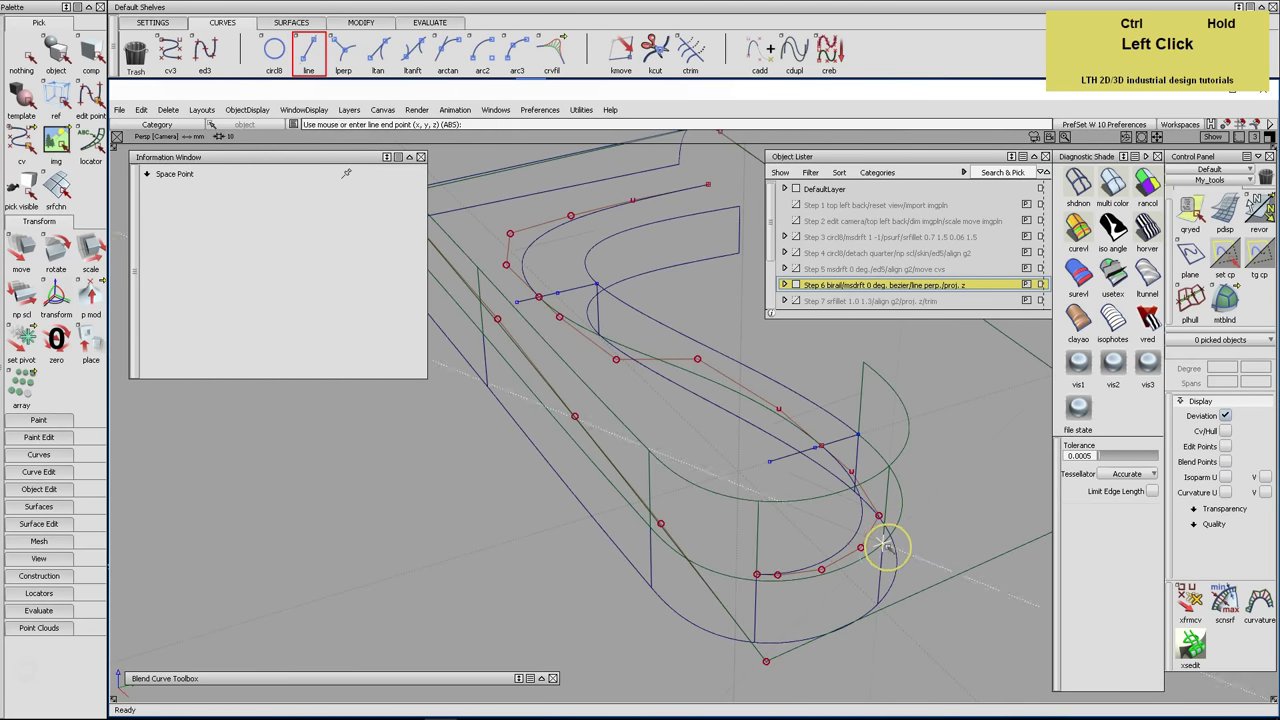
pyautogui.click(681, 461)
pyautogui.click(262, 290)
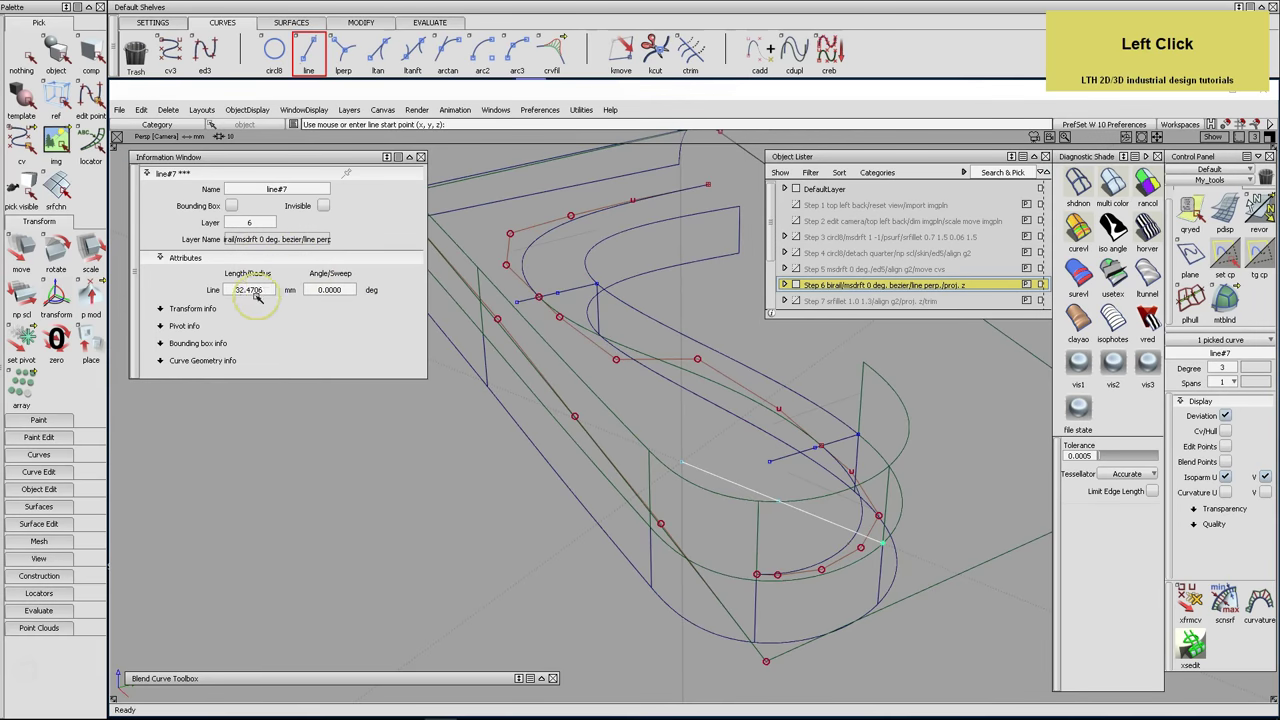
pyautogui.write('15')
pyautogui.press('Return')
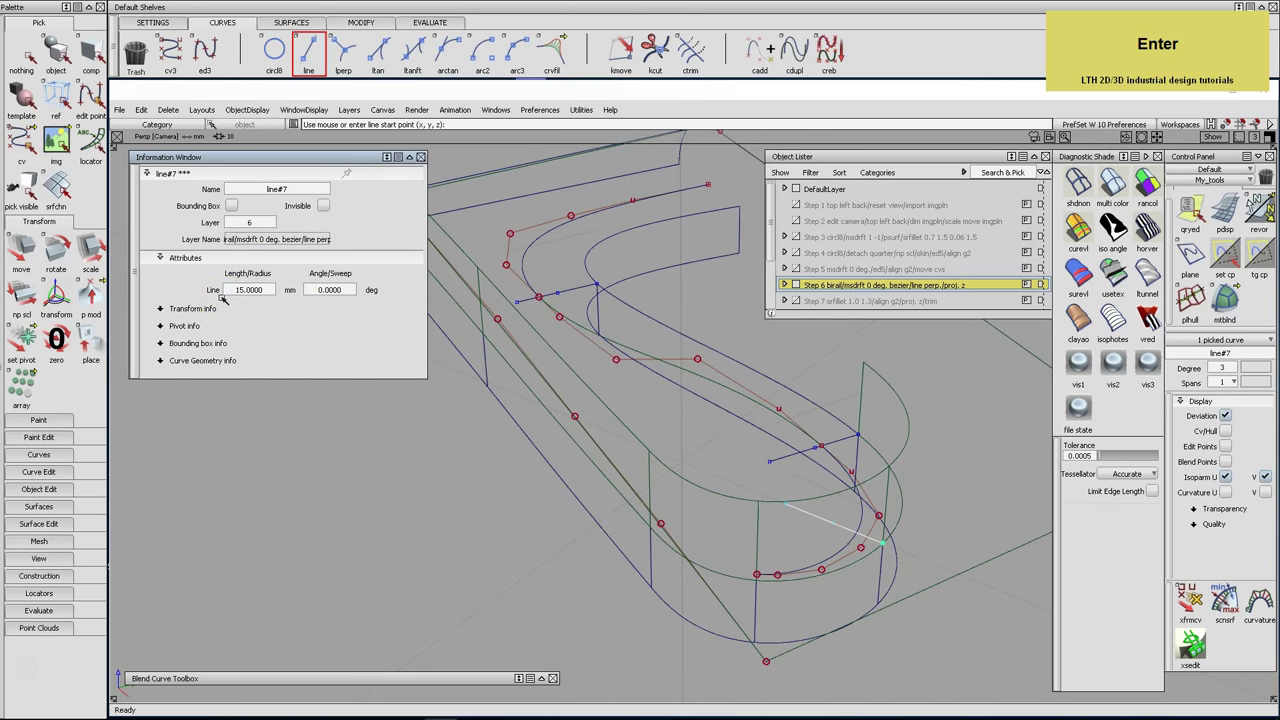
pyautogui.doubleClick(290, 158)
pyautogui.click(22, 52)
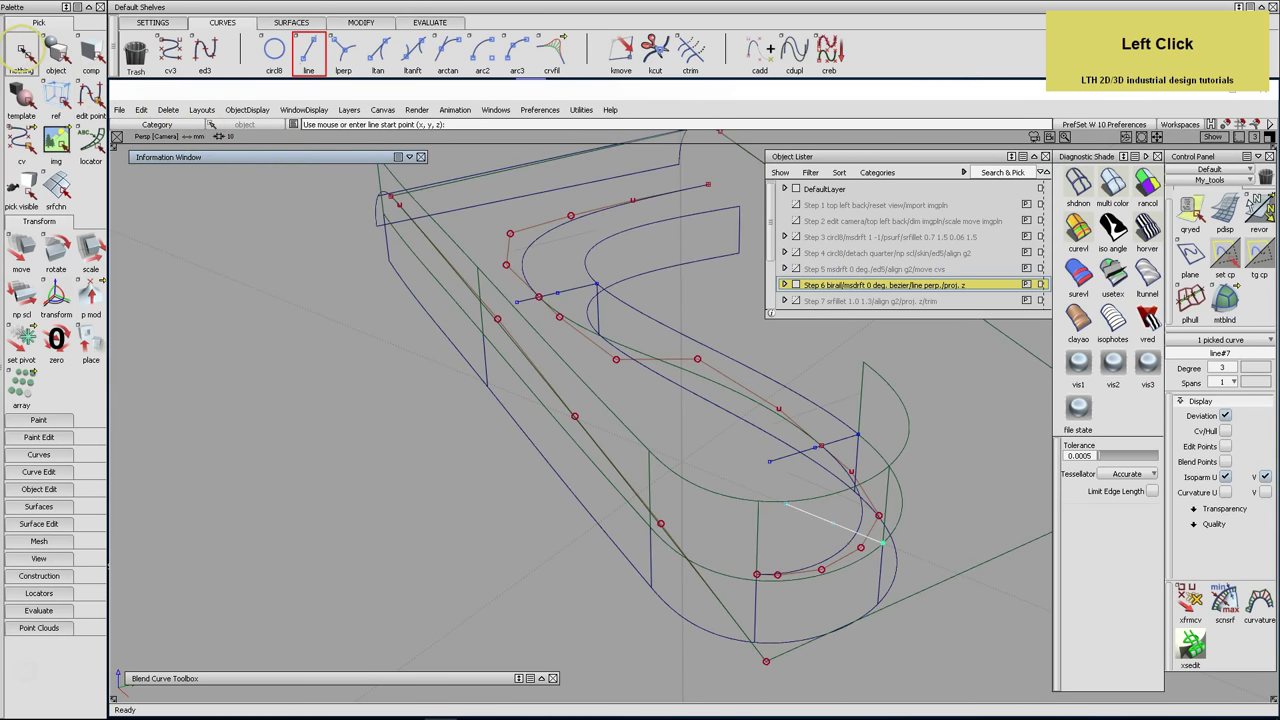
# Hide the grid and project the three lines along Z onto the birail top surface as curves on surface
pyautogui.keyDown('alt'); pyautogui.keyDown('shift'); pyautogui.moveTo(636, 430); pyautogui.dragTo(614, 429, button='right'); pyautogui.keyUp('shift'); pyautogui.keyUp('alt')
pyautogui.keyDown('alt'); pyautogui.keyDown('shift'); pyautogui.moveTo(614, 429); pyautogui.dragTo(646, 411); pyautogui.keyUp('shift'); pyautogui.keyUp('alt')
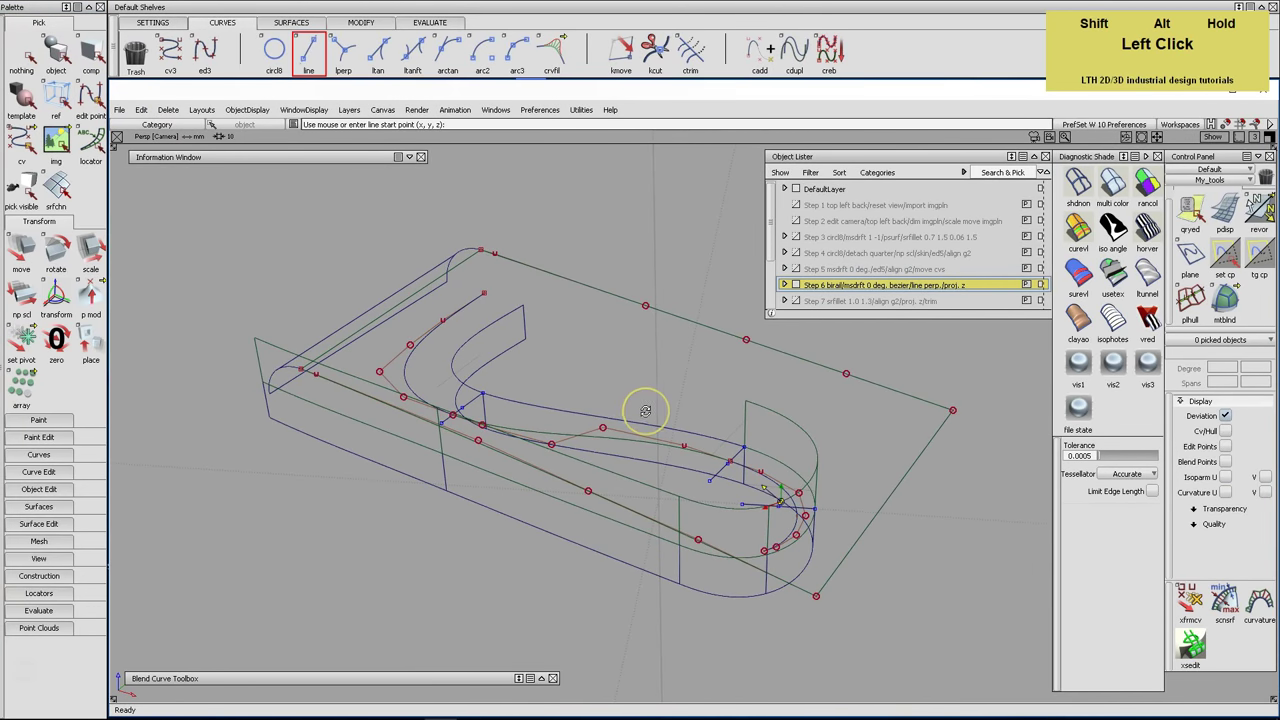
pyautogui.hotkey('alt', 'g')
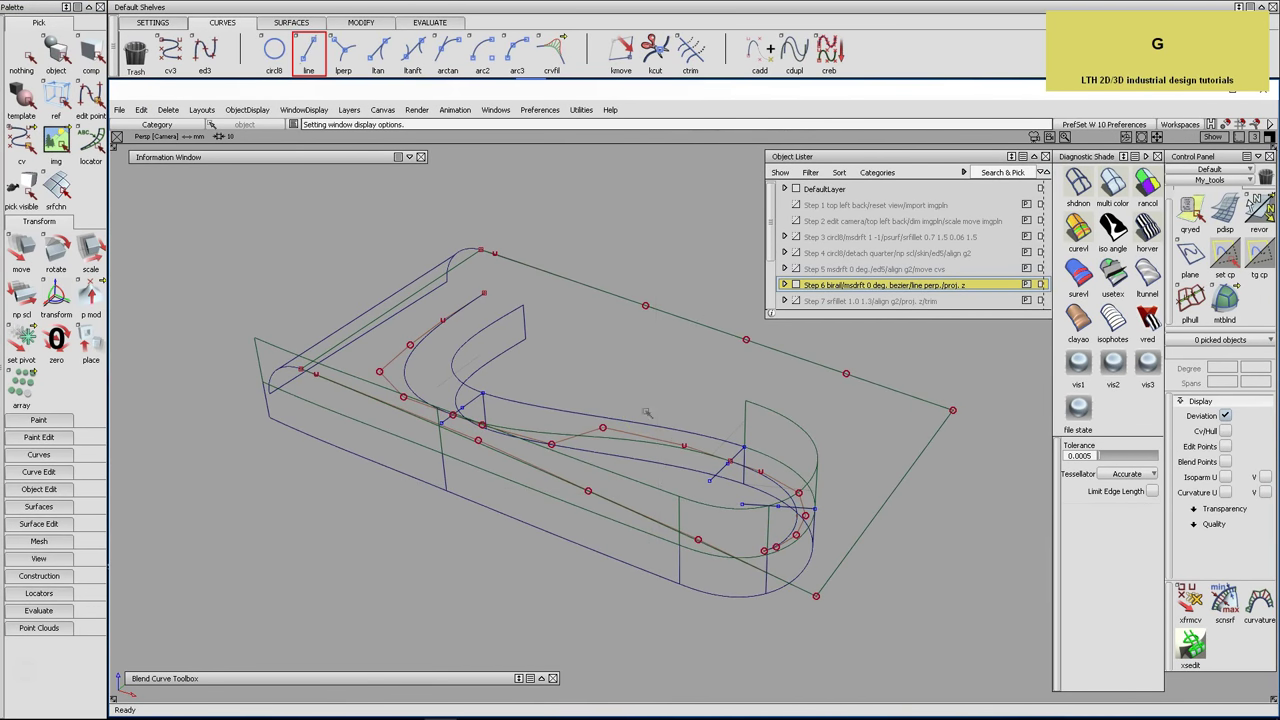
pyautogui.click(477, 300)
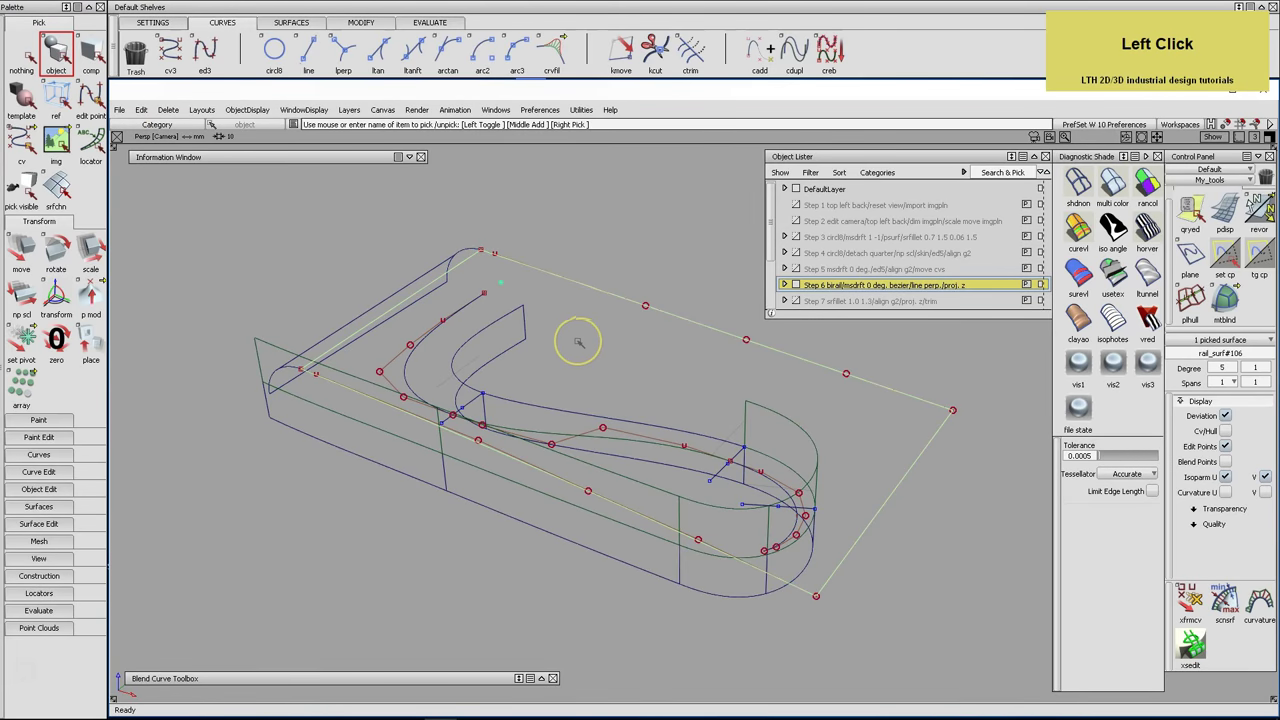
pyautogui.click(361, 22)
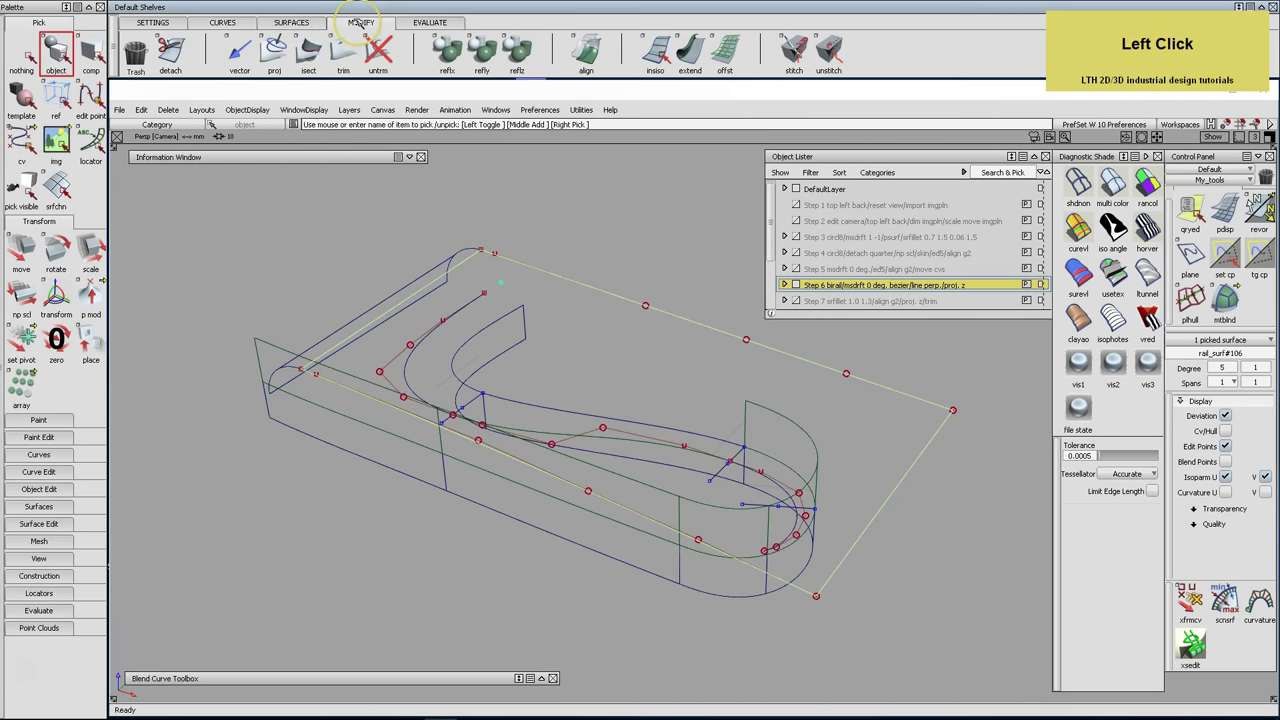
pyautogui.doubleClick(274, 52)
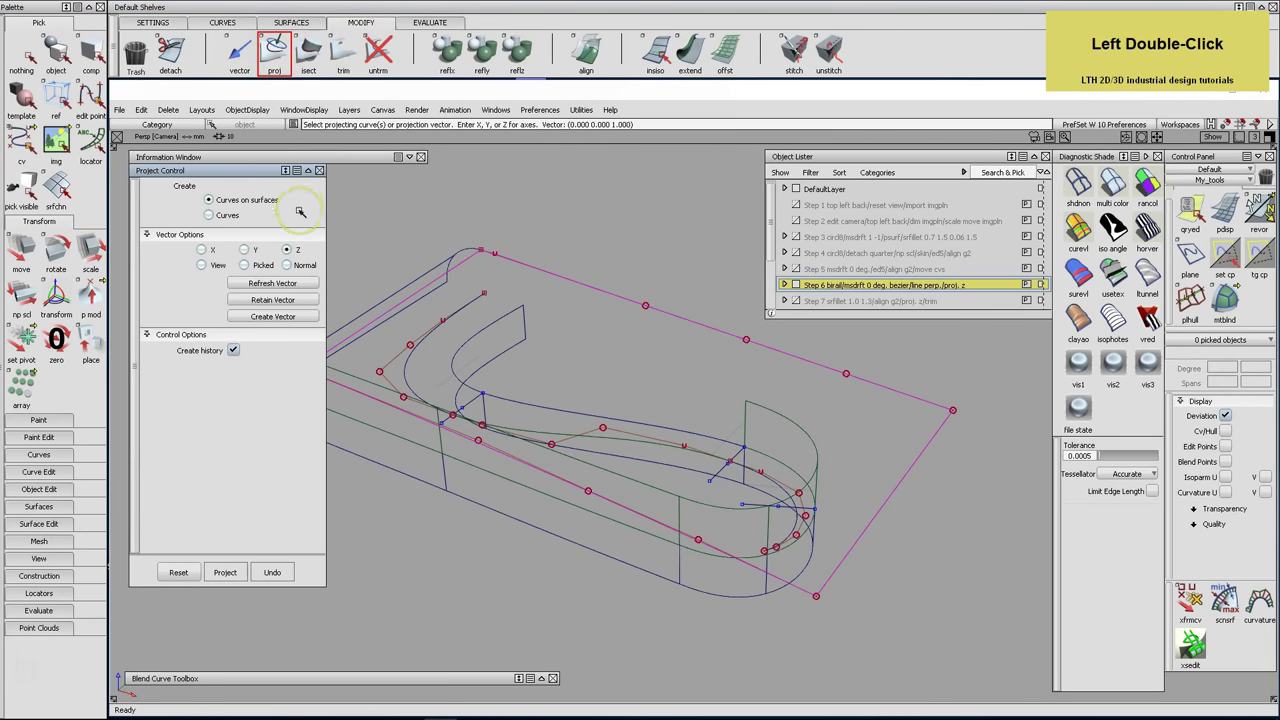
pyautogui.click(478, 400)
pyautogui.click(727, 496)
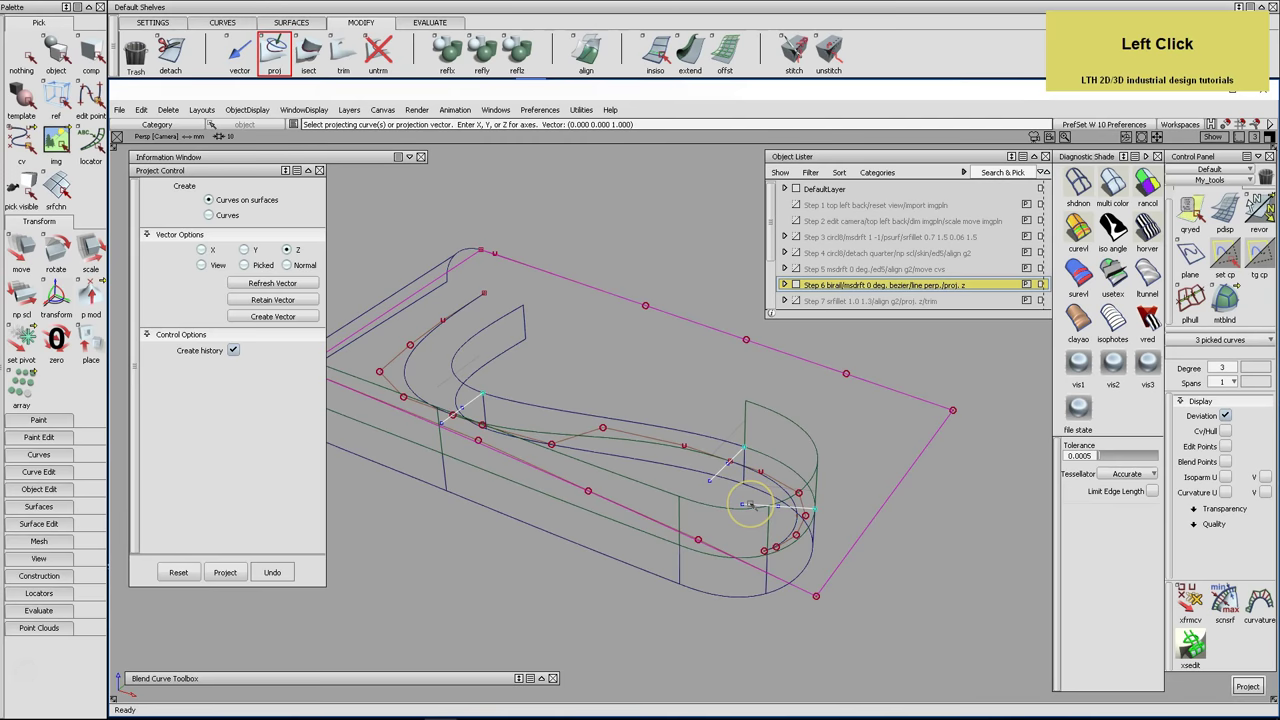
pyautogui.press('space')
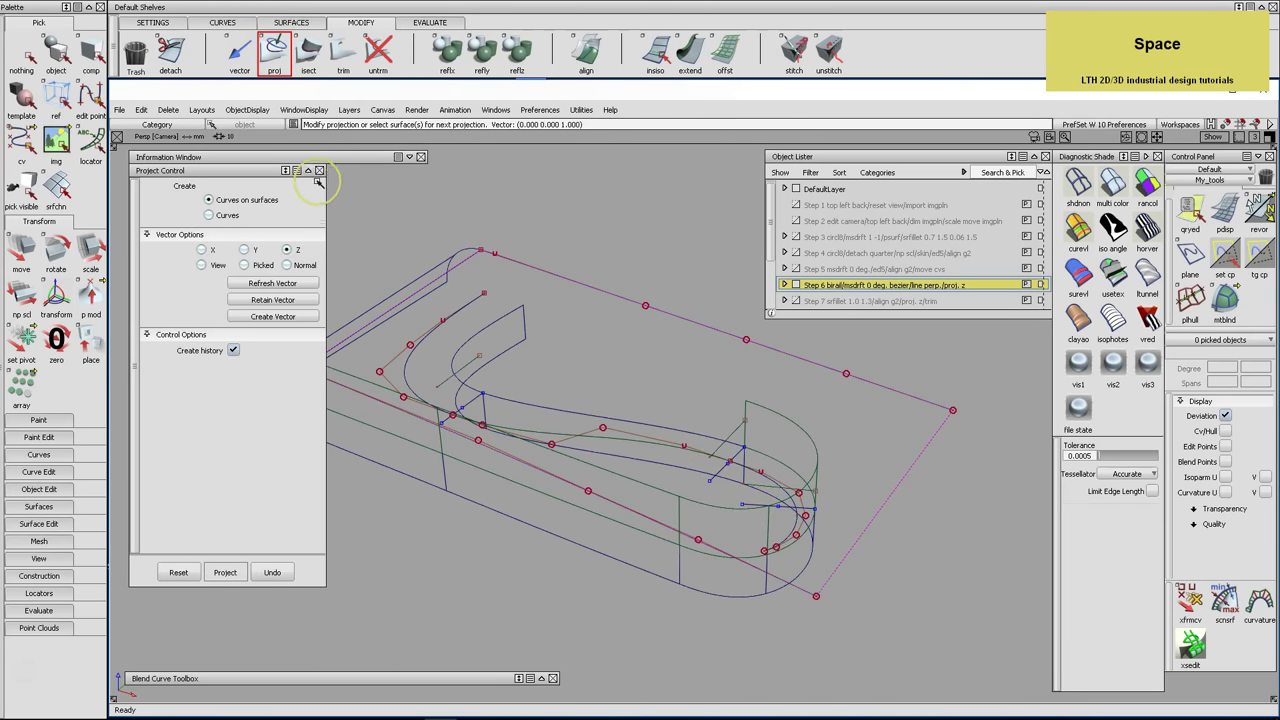
pyautogui.click(320, 171)
pyautogui.click(343, 257)
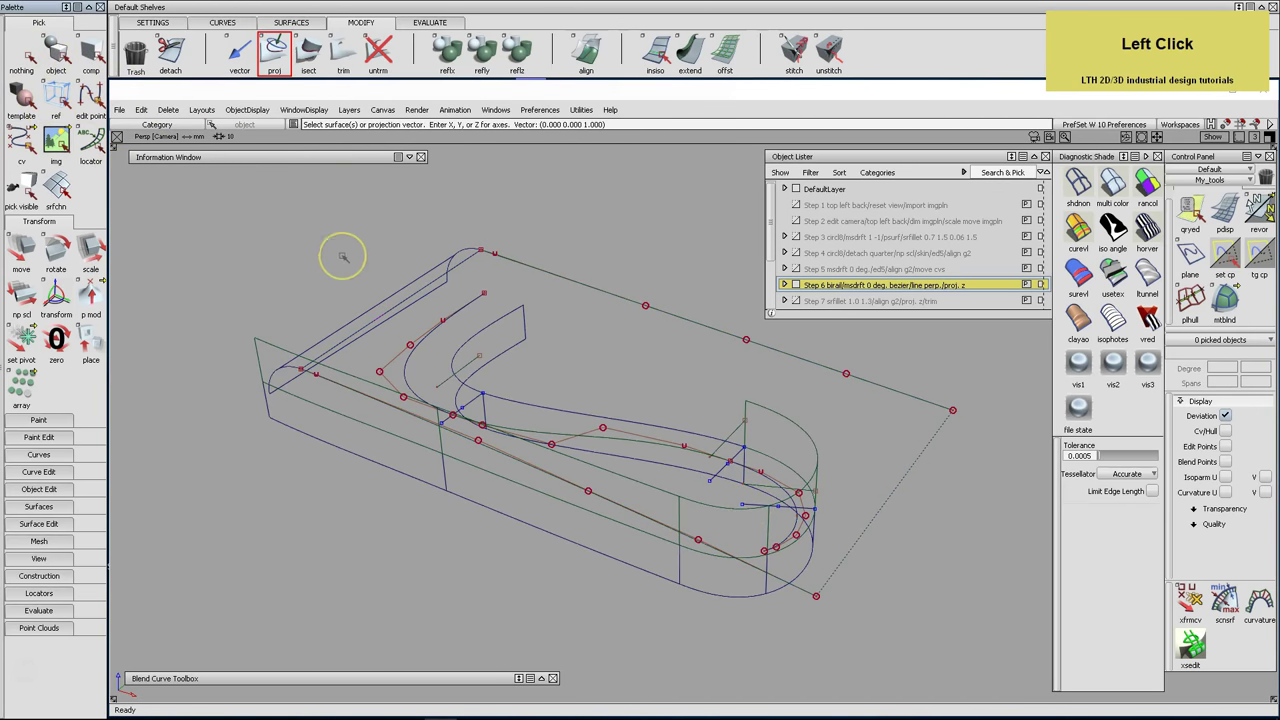
# Check the three projected curves on surface and show the Step 7 layer in place of the Step 6 layer
pyautogui.click(56, 140)
pyautogui.moveTo(58, 141); pyautogui.dragTo(91, 140)
pyautogui.moveTo(276, 242); pyautogui.dragTo(849, 582)
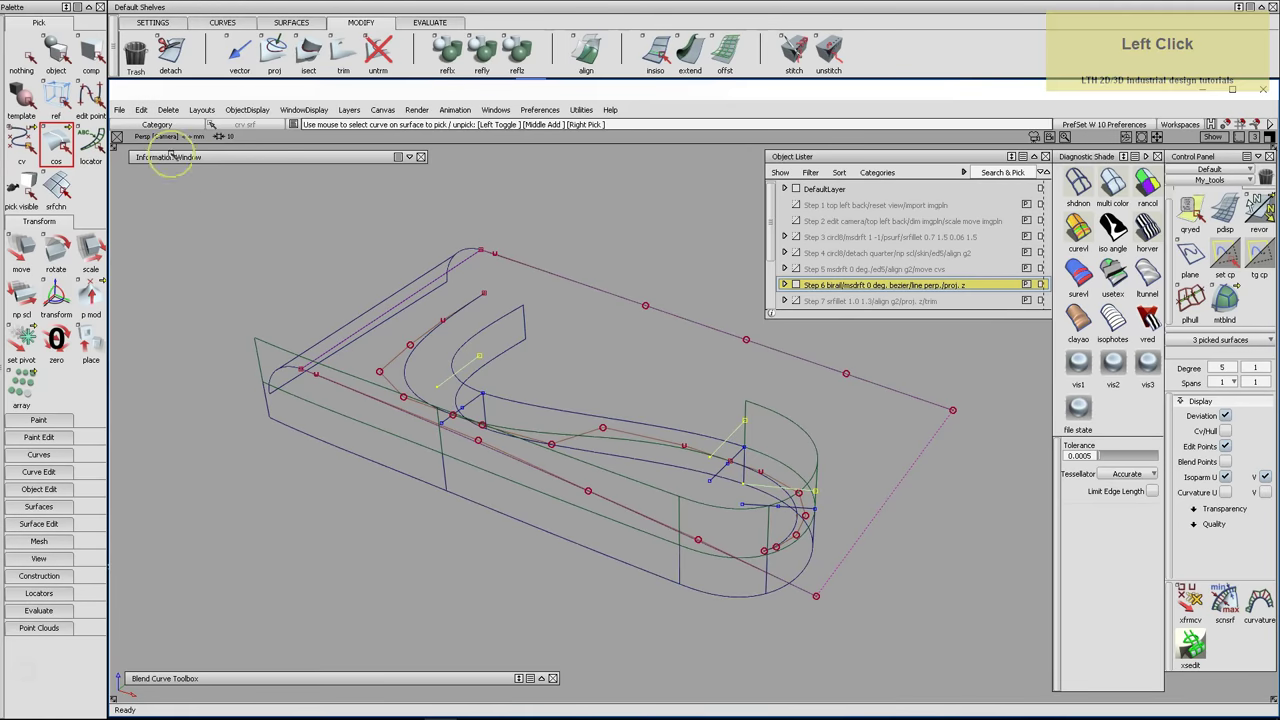
pyautogui.click(22, 56)
pyautogui.keyDown('alt'); pyautogui.keyDown('shift'); pyautogui.moveTo(410, 328); pyautogui.dragTo(394, 349, button='middle'); pyautogui.keyUp('shift'); pyautogui.keyUp('alt')
pyautogui.keyDown('alt'); pyautogui.keyDown('shift'); pyautogui.moveTo(394, 349); pyautogui.dragTo(396, 344, button='right'); pyautogui.keyUp('shift'); pyautogui.keyUp('alt')
pyautogui.keyDown('alt'); pyautogui.keyDown('shift'); pyautogui.moveTo(396, 344); pyautogui.dragTo(431, 347, button='middle'); pyautogui.keyUp('shift'); pyautogui.keyUp('alt')
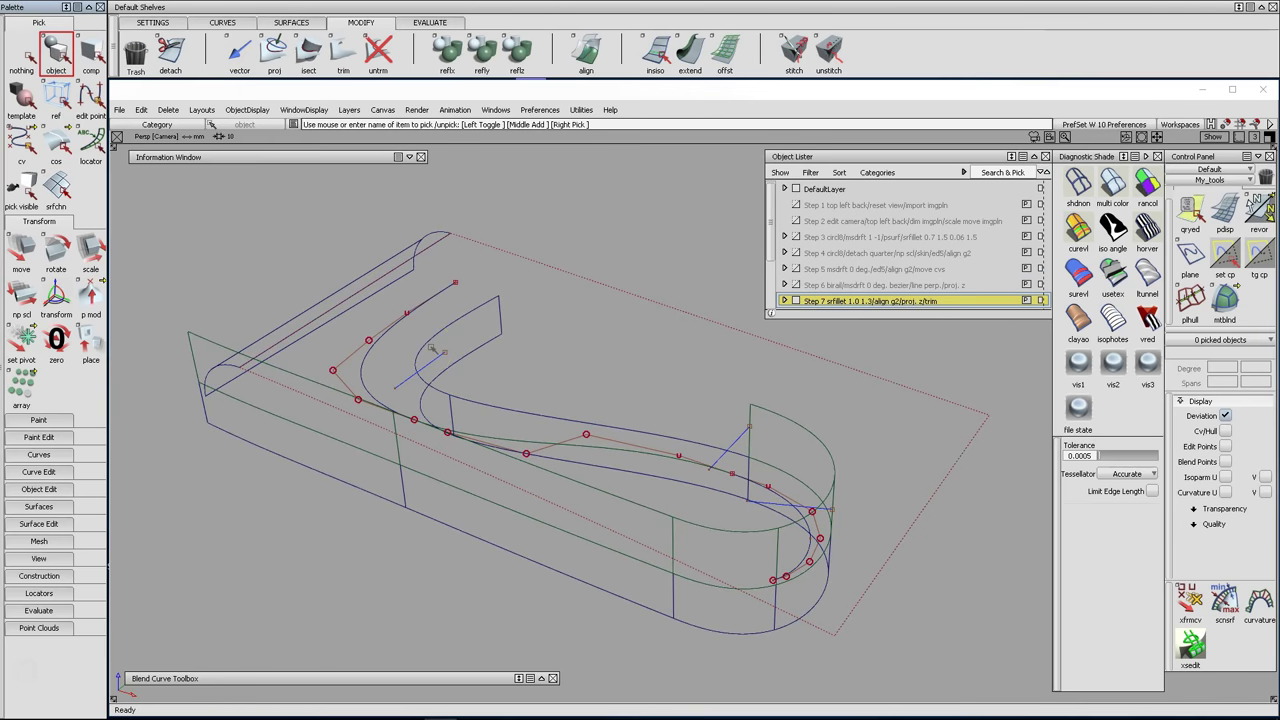
# Delete the two upper draft wall segments that wrap around the tip of the grip's rounded end
pyautogui.click(90, 55)
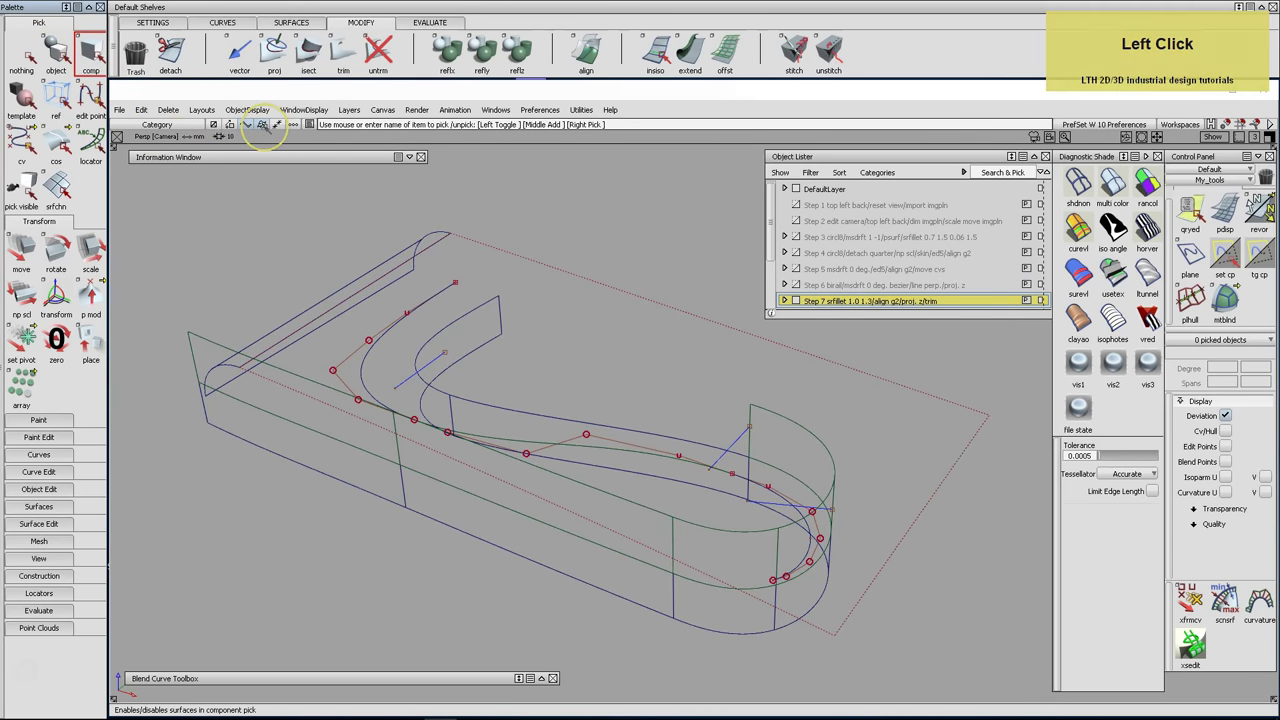
pyautogui.click(824, 449)
pyautogui.click(787, 528)
pyautogui.hotkey('ctrl', 'Delete')
pyautogui.press('Return')
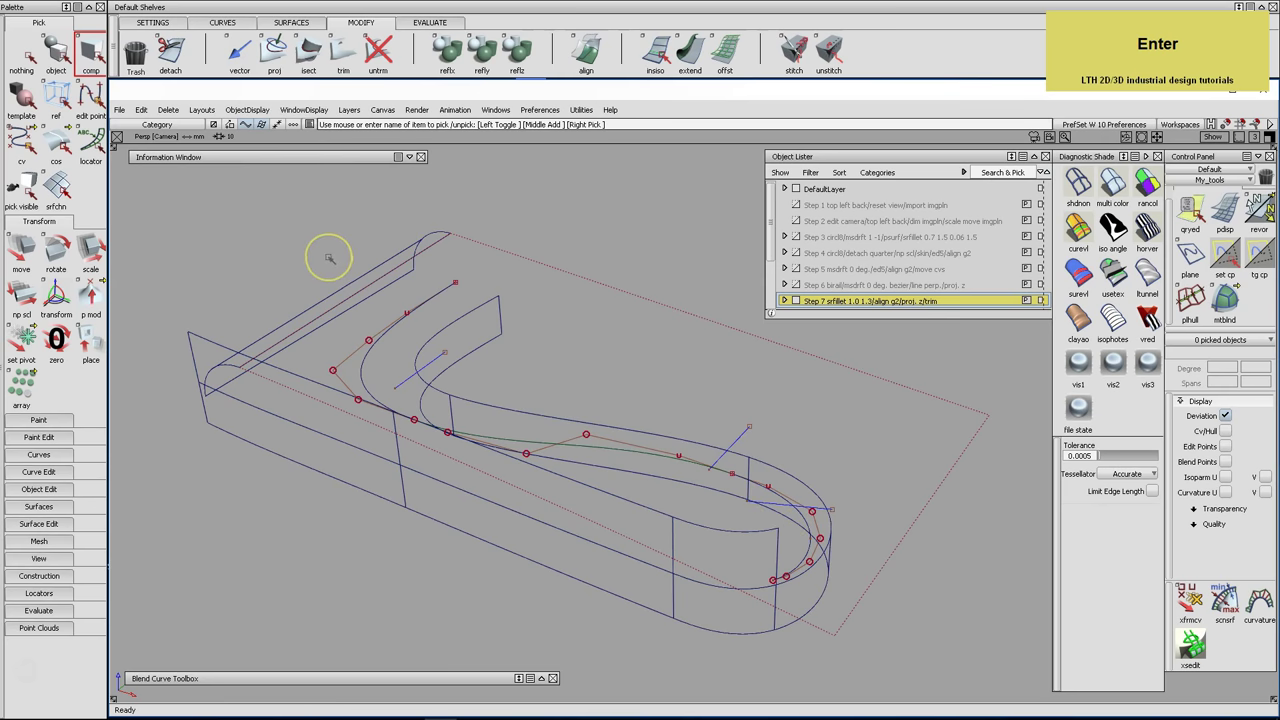
# Set up a G2 Curvature surface fillet with a center radius of 1.0 and a form factor of 1.3
pyautogui.click(291, 22)
pyautogui.click(378, 50)
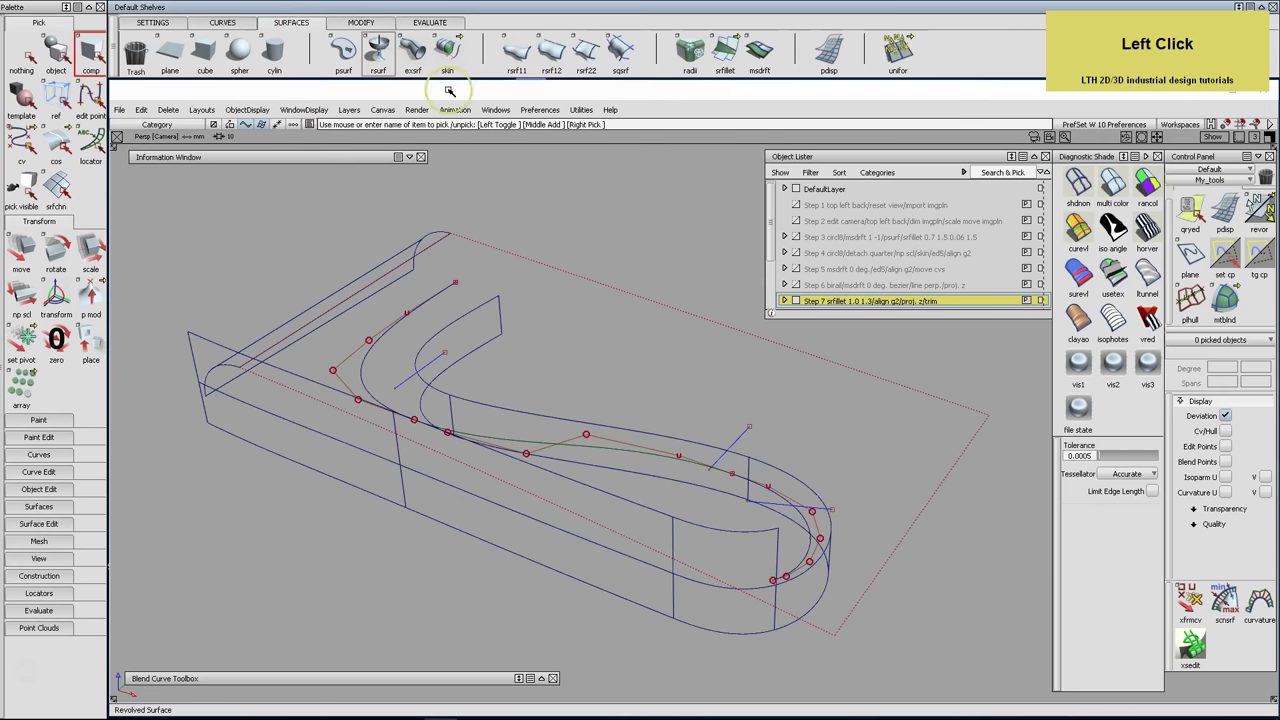
pyautogui.doubleClick(724, 50)
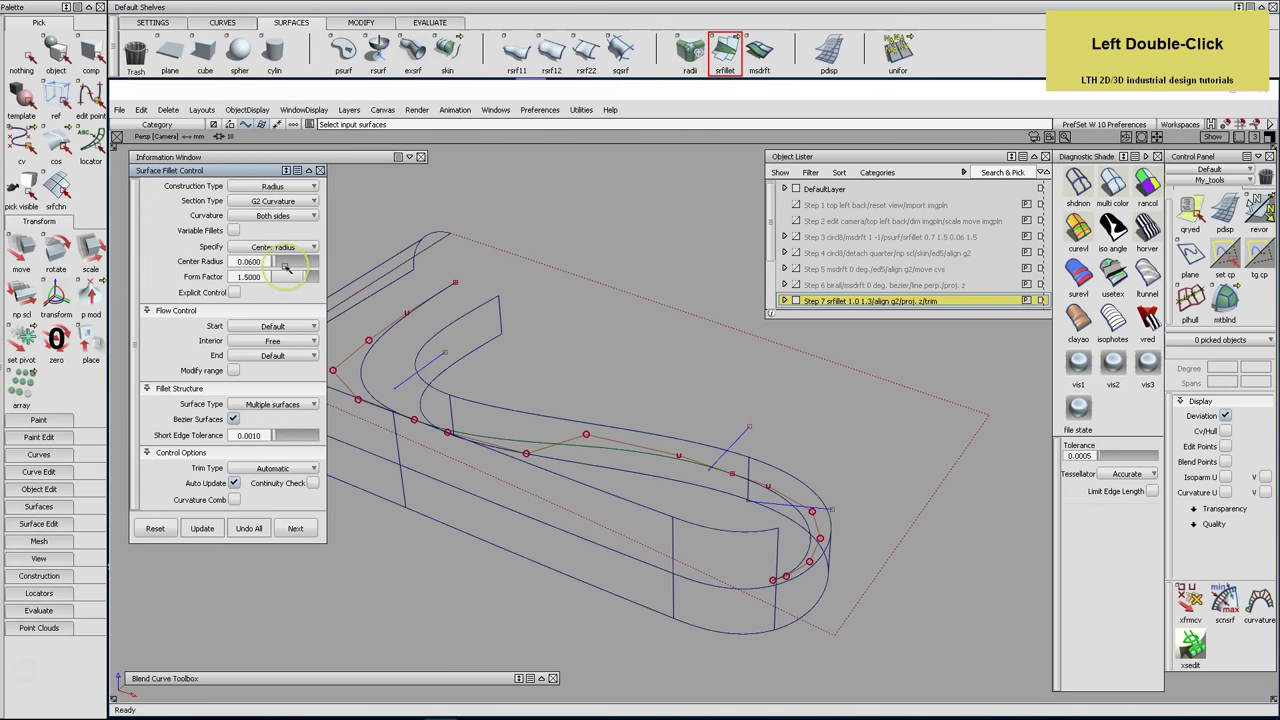
pyautogui.moveTo(267, 263); pyautogui.dragTo(230, 264)
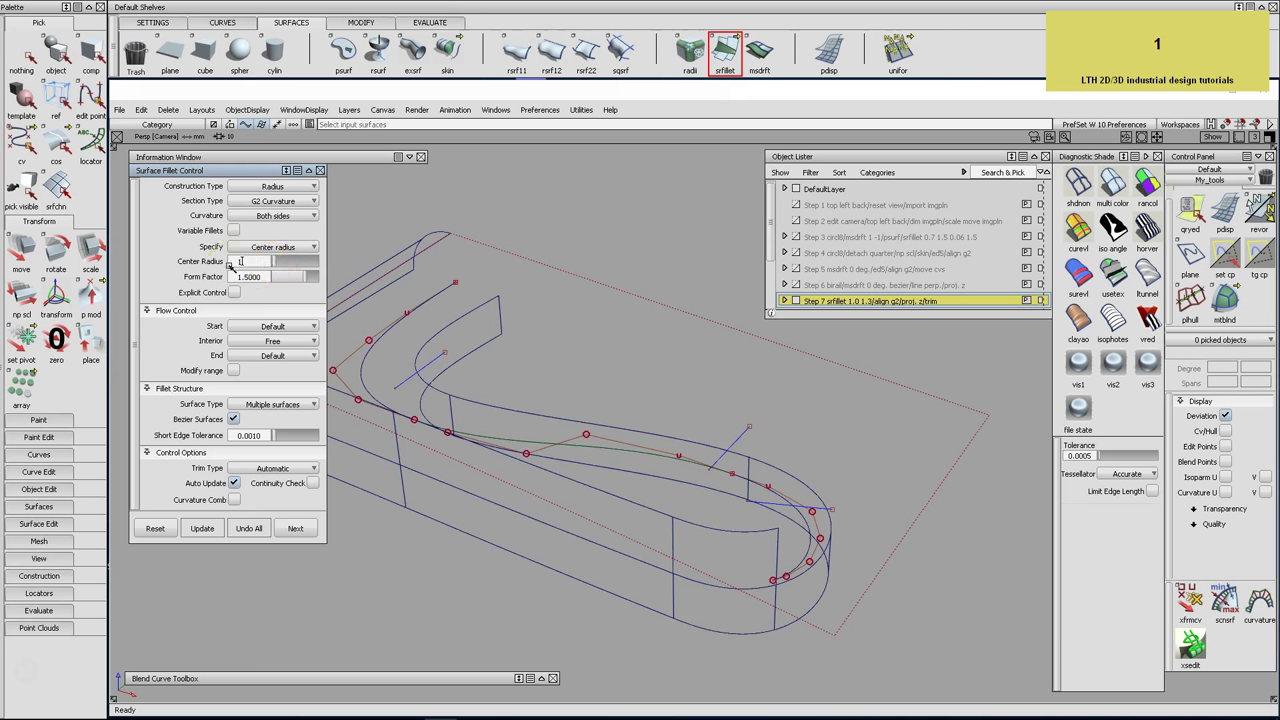
pyautogui.click(257, 280)
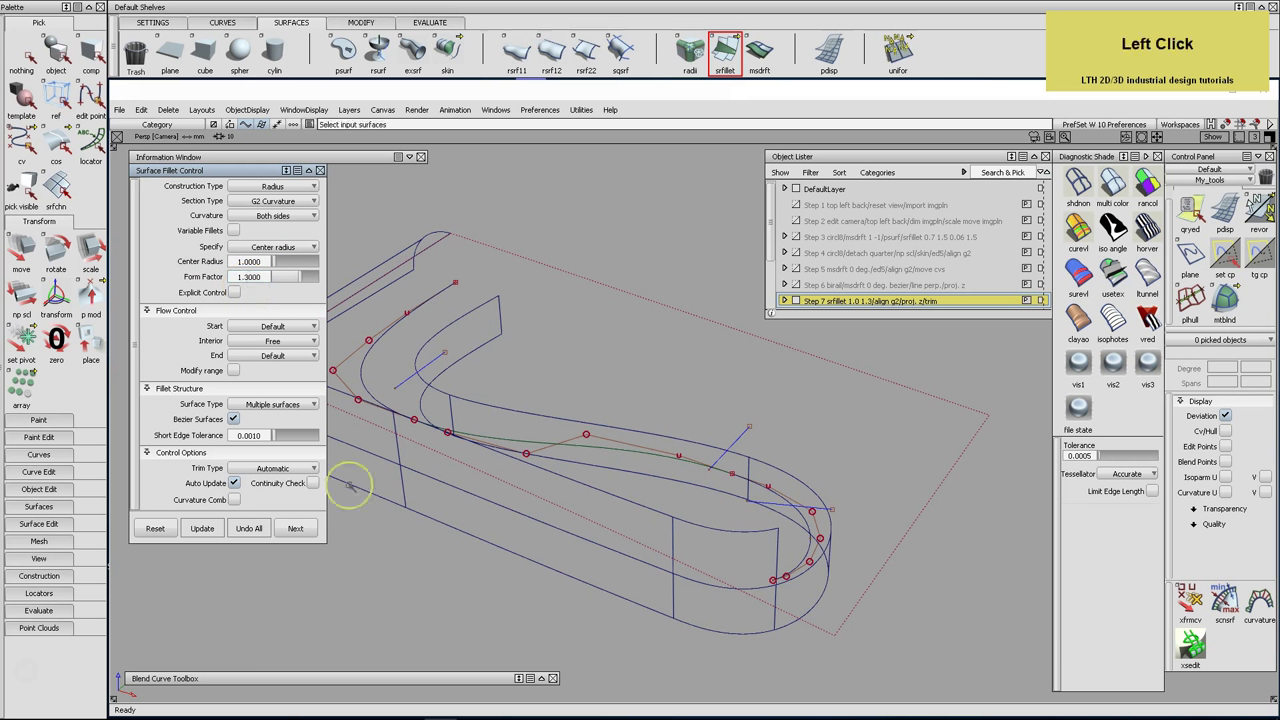
# Build the fillet between the three outer upper draft wall segments and the birail top surface
pyautogui.keyDown('alt'); pyautogui.keyDown('shift'); pyautogui.moveTo(574, 340); pyautogui.dragTo(737, 343, button='middle'); pyautogui.keyUp('shift'); pyautogui.keyUp('alt')
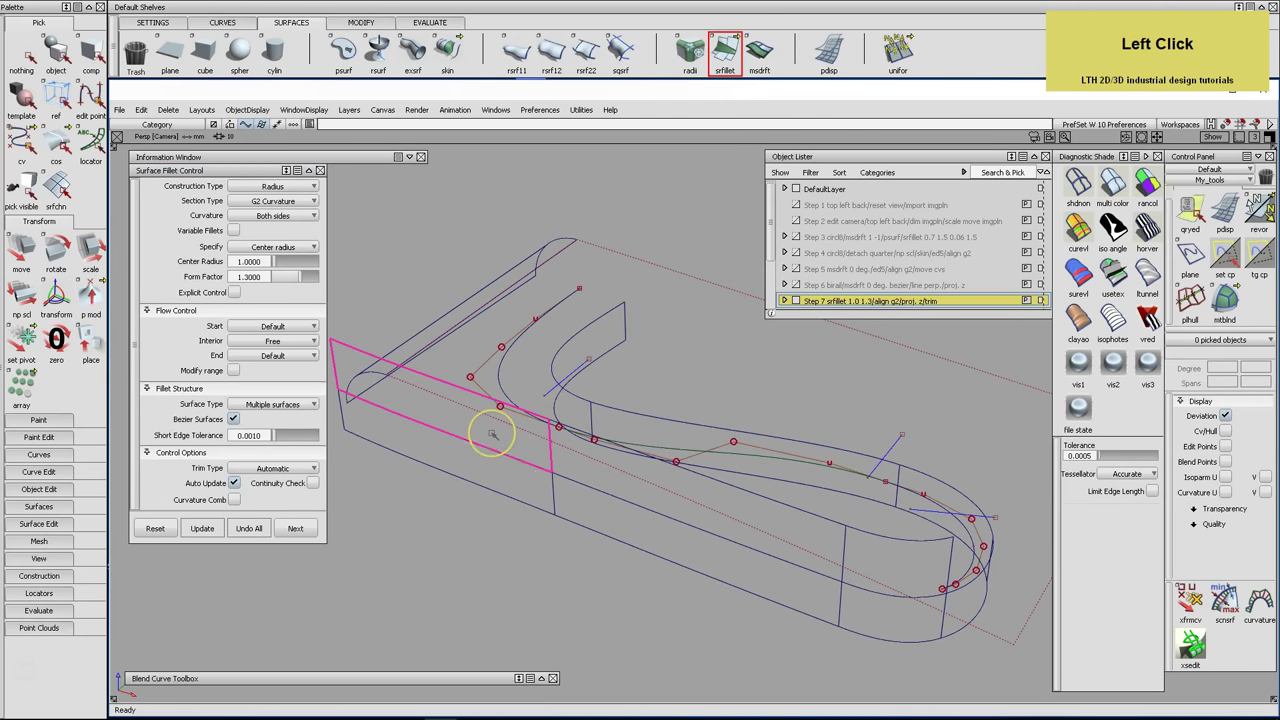
pyautogui.moveTo(588, 478)
pyautogui.mouseDown()
pyautogui.moveTo(586, 466)
pyautogui.moveTo(777, 543)
pyautogui.moveTo(864, 548)
pyautogui.mouseUp()
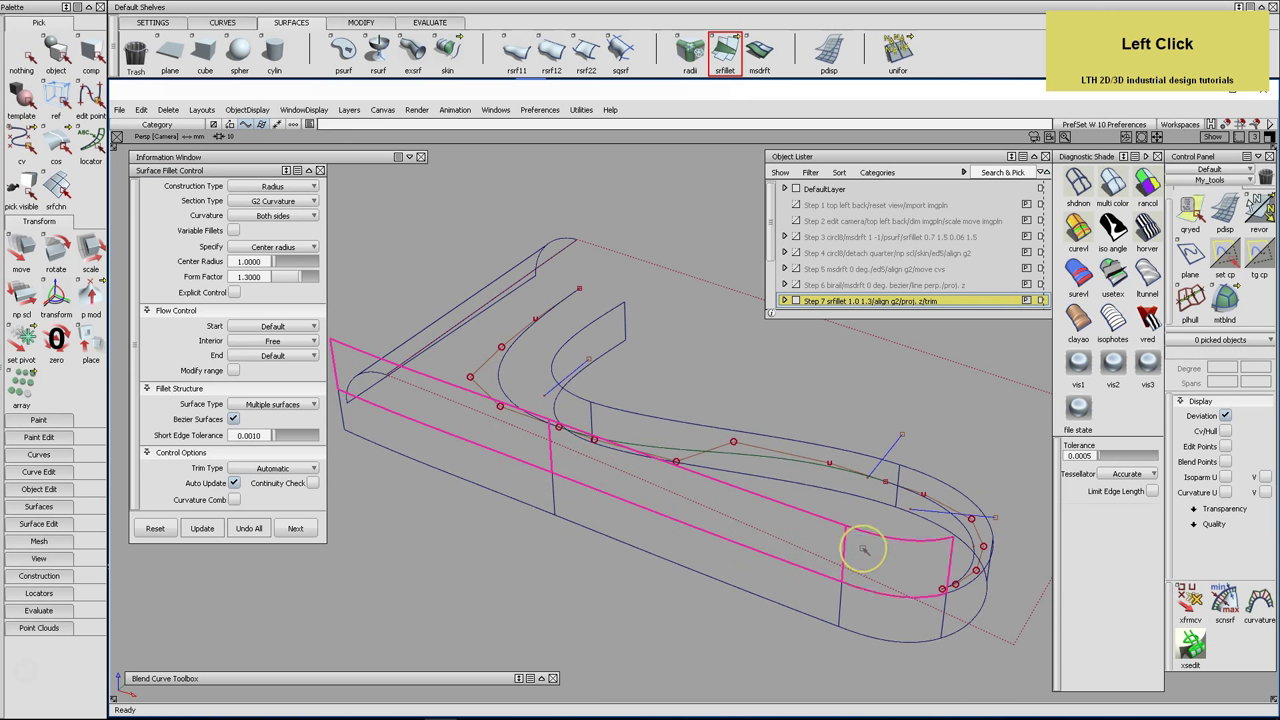
pyautogui.click(524, 263)
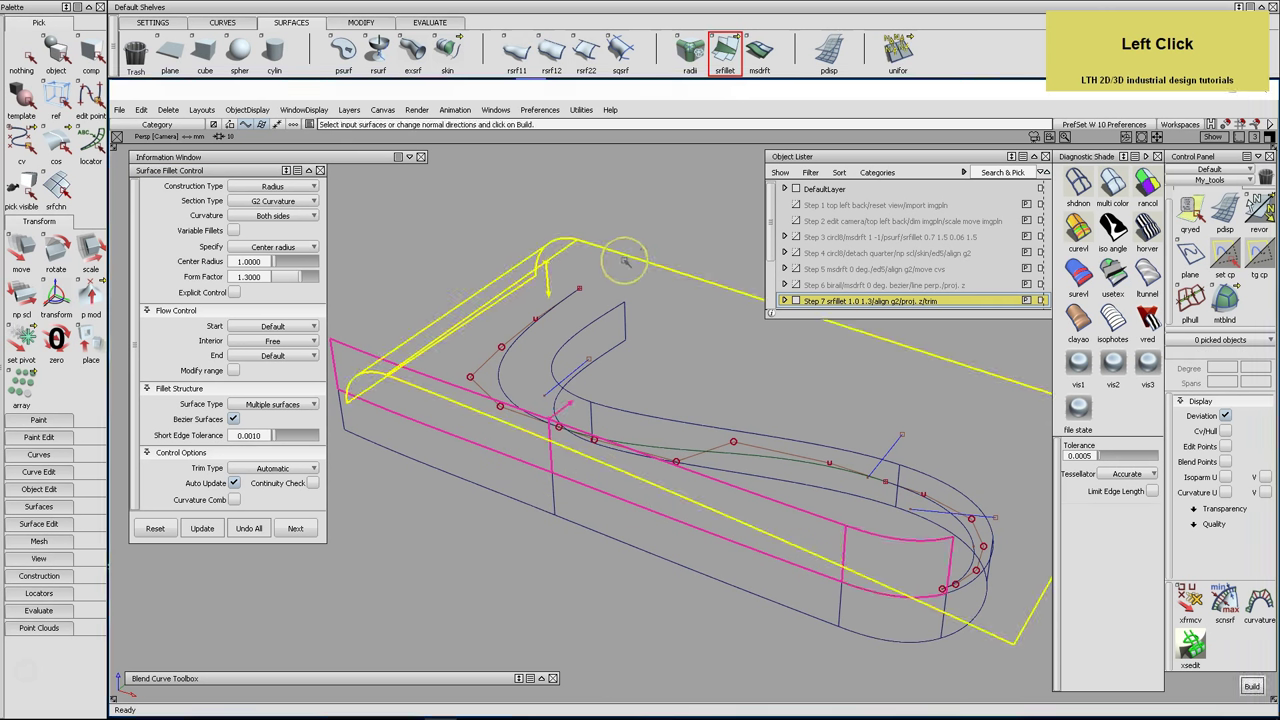
pyautogui.keyDown('alt'); pyautogui.keyDown('shift'); pyautogui.moveTo(700, 379); pyautogui.dragTo(643, 357); pyautogui.keyUp('shift'); pyautogui.keyUp('alt')
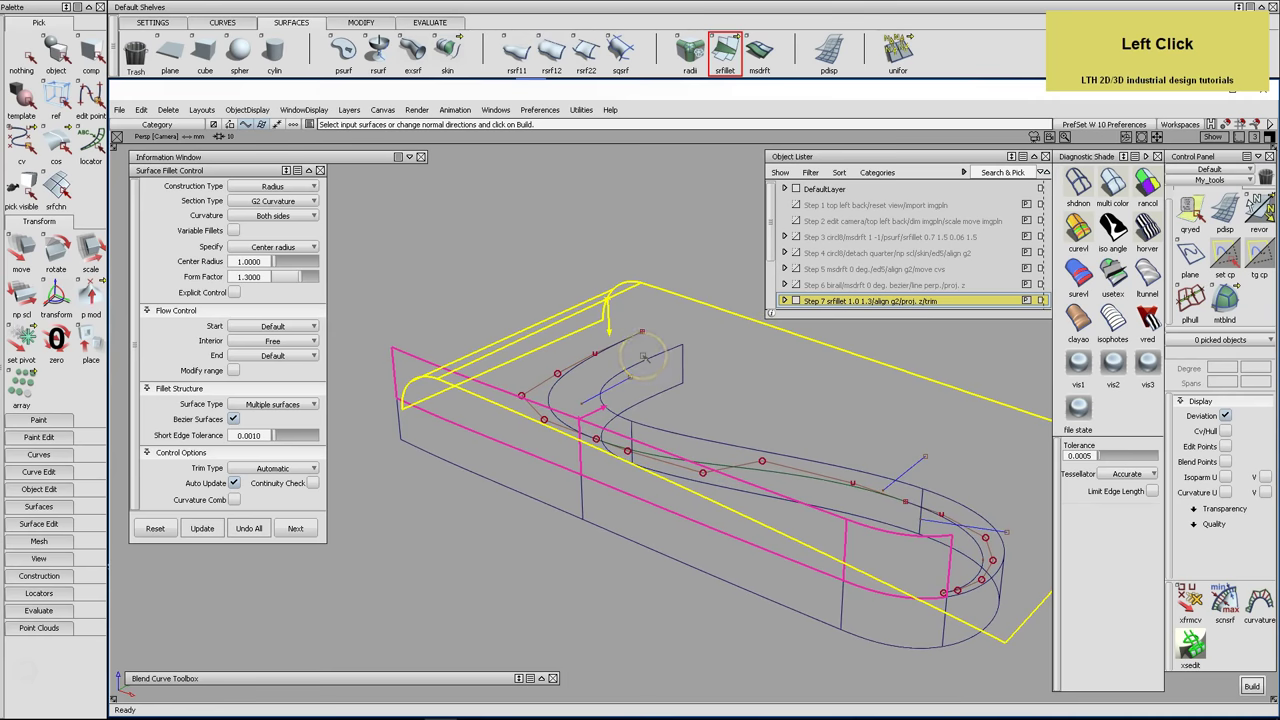
pyautogui.press('Return')
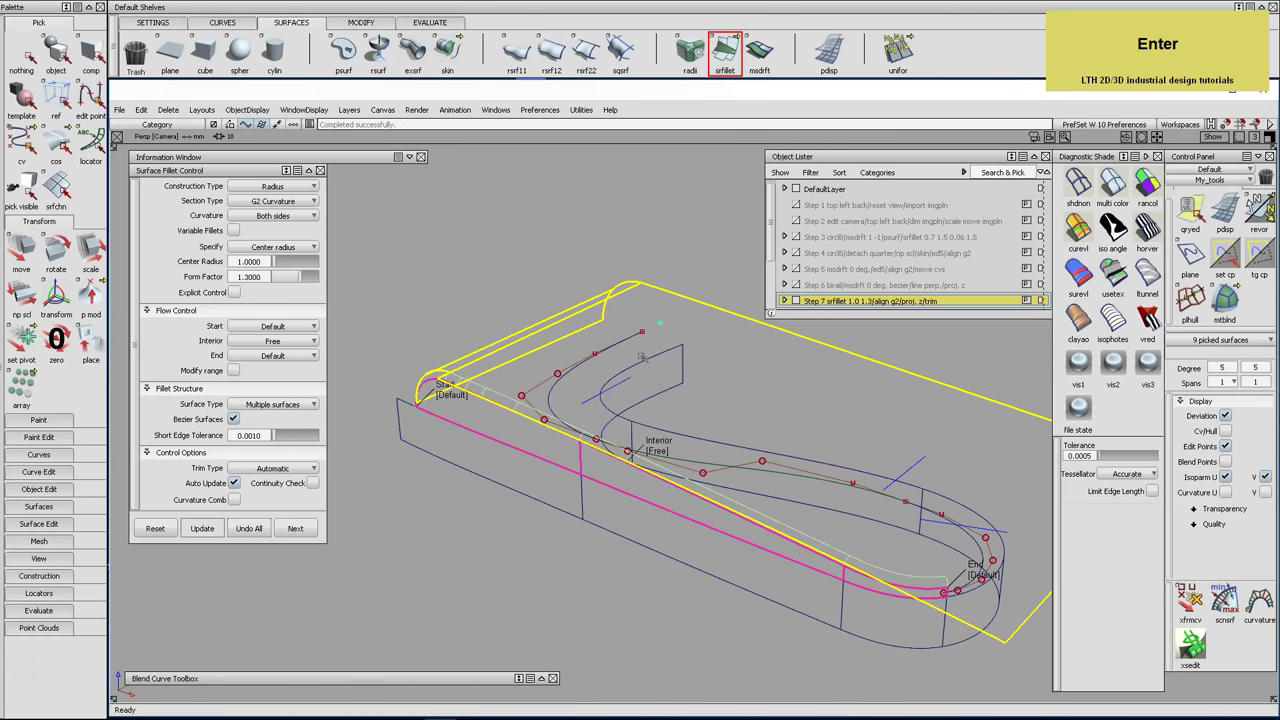
# Set the fillet's start flow control to Edge align, then clear the selection and finish the fillet
pyautogui.keyDown('alt'); pyautogui.keyDown('shift'); pyautogui.click(440, 380); pyautogui.keyUp('shift'); pyautogui.keyUp('alt')
pyautogui.keyDown('alt'); pyautogui.keyDown('shift'); pyautogui.moveTo(438, 376); pyautogui.dragTo(455, 378, button='right'); pyautogui.keyUp('shift'); pyautogui.keyUp('alt')
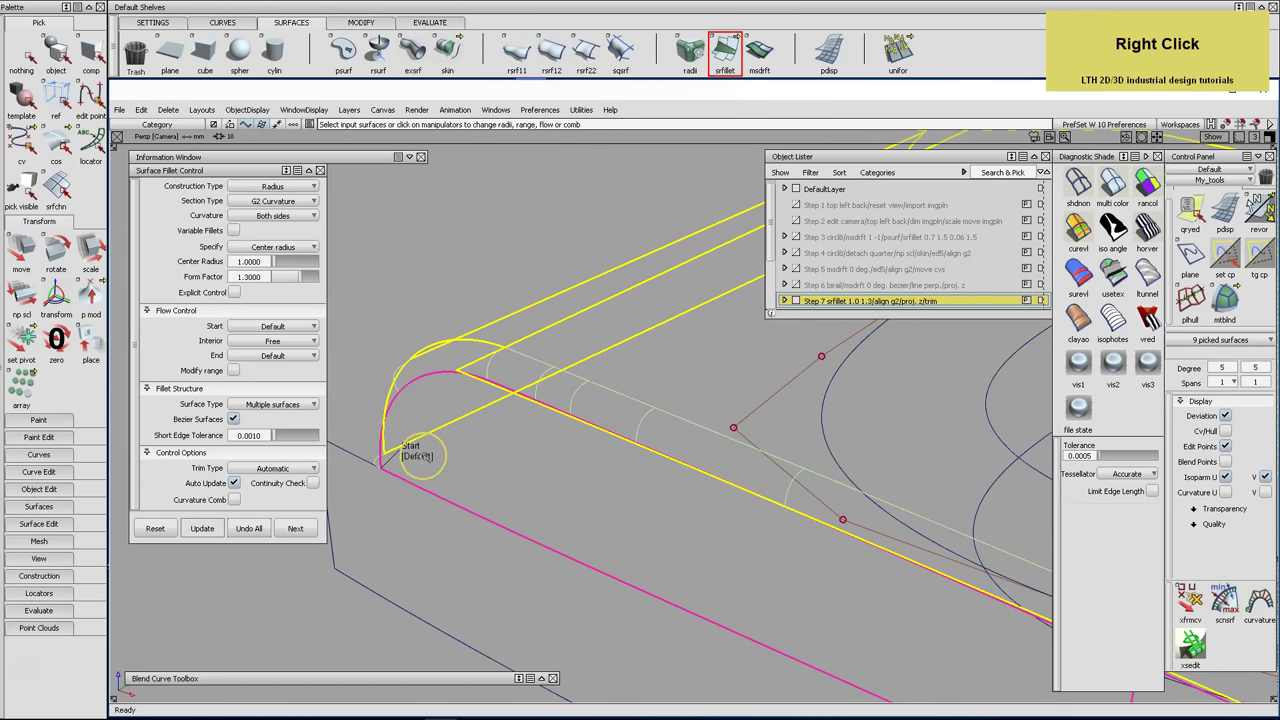
pyautogui.click(418, 456)
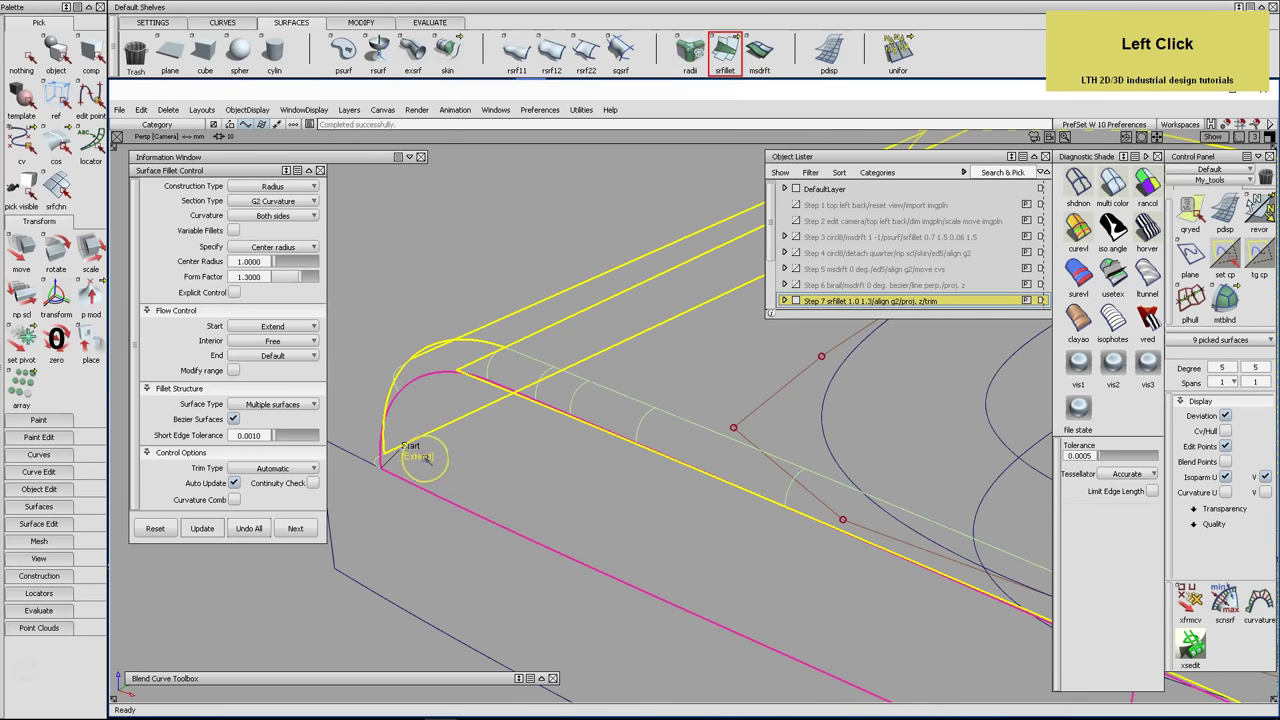
pyautogui.click(423, 455)
pyautogui.keyDown('alt'); pyautogui.keyDown('shift'); pyautogui.moveTo(526, 457); pyautogui.dragTo(511, 466, button='right'); pyautogui.keyUp('shift'); pyautogui.keyUp('alt')
pyautogui.keyDown('alt'); pyautogui.keyDown('shift'); pyautogui.moveTo(511, 466); pyautogui.dragTo(556, 476); pyautogui.keyUp('shift'); pyautogui.keyUp('alt')
pyautogui.keyDown('alt'); pyautogui.keyDown('shift'); pyautogui.moveTo(556, 476); pyautogui.dragTo(606, 477, button='right'); pyautogui.keyUp('shift'); pyautogui.keyUp('alt')
pyautogui.keyDown('alt'); pyautogui.keyDown('shift'); pyautogui.moveTo(606, 477); pyautogui.dragTo(569, 543, button='middle'); pyautogui.keyUp('shift'); pyautogui.keyUp('alt')
pyautogui.keyDown('alt'); pyautogui.keyDown('shift'); pyautogui.moveTo(569, 543); pyautogui.dragTo(557, 480); pyautogui.keyUp('shift'); pyautogui.keyUp('alt')
pyautogui.keyDown('alt'); pyautogui.keyDown('shift'); pyautogui.moveTo(557, 480); pyautogui.dragTo(608, 486, button='right'); pyautogui.keyUp('shift'); pyautogui.keyUp('alt')
pyautogui.keyDown('alt'); pyautogui.keyDown('shift'); pyautogui.moveTo(608, 486); pyautogui.dragTo(600, 461, button='middle'); pyautogui.keyUp('shift'); pyautogui.keyUp('alt')
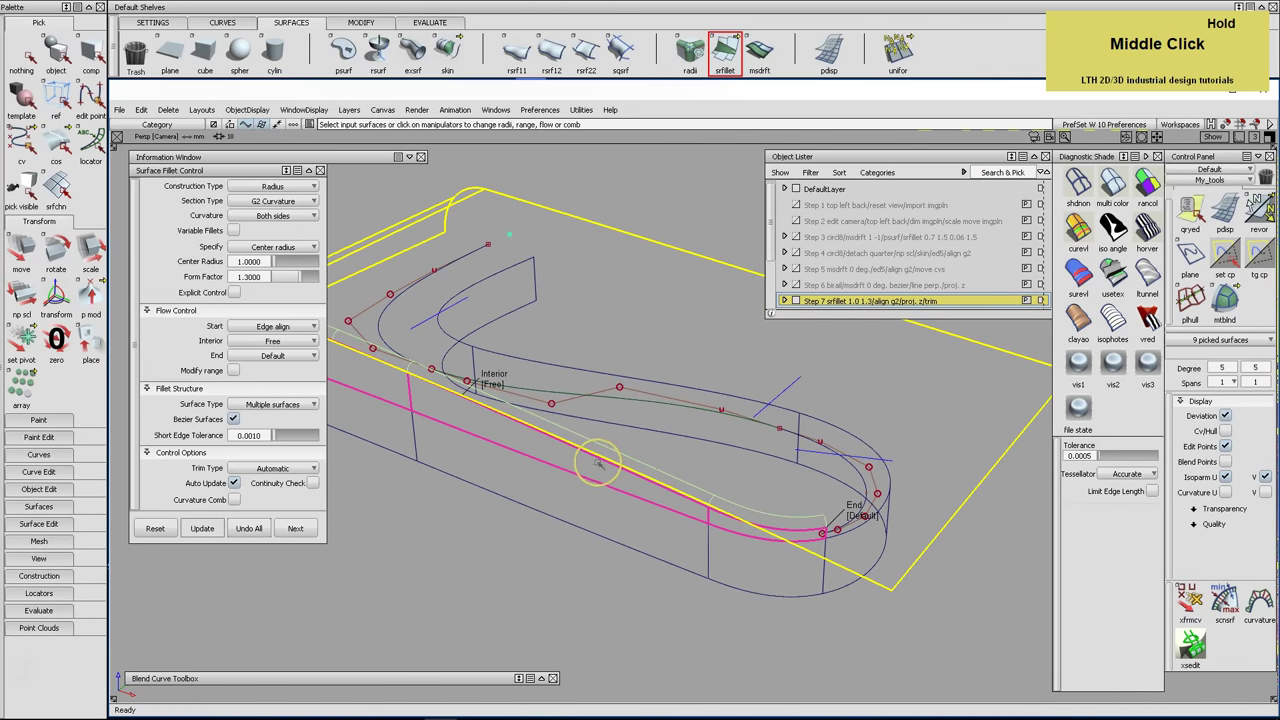
pyautogui.click(22, 52)
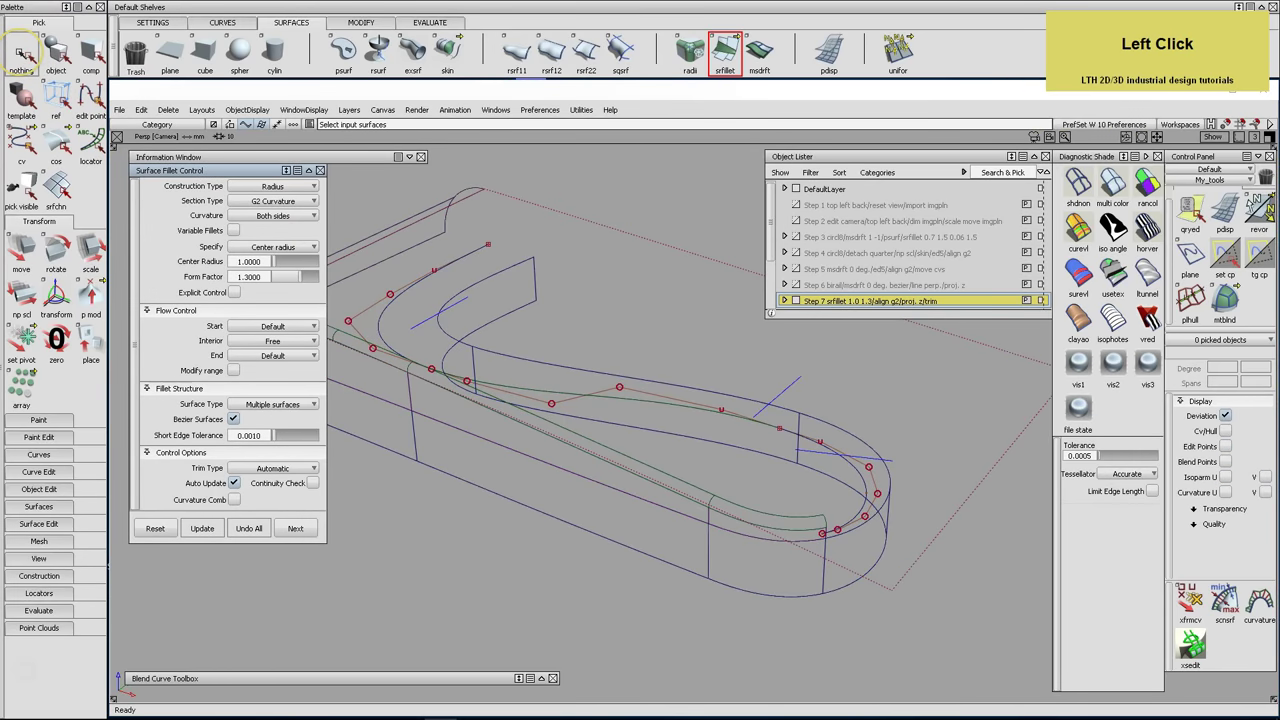
pyautogui.click(320, 170)
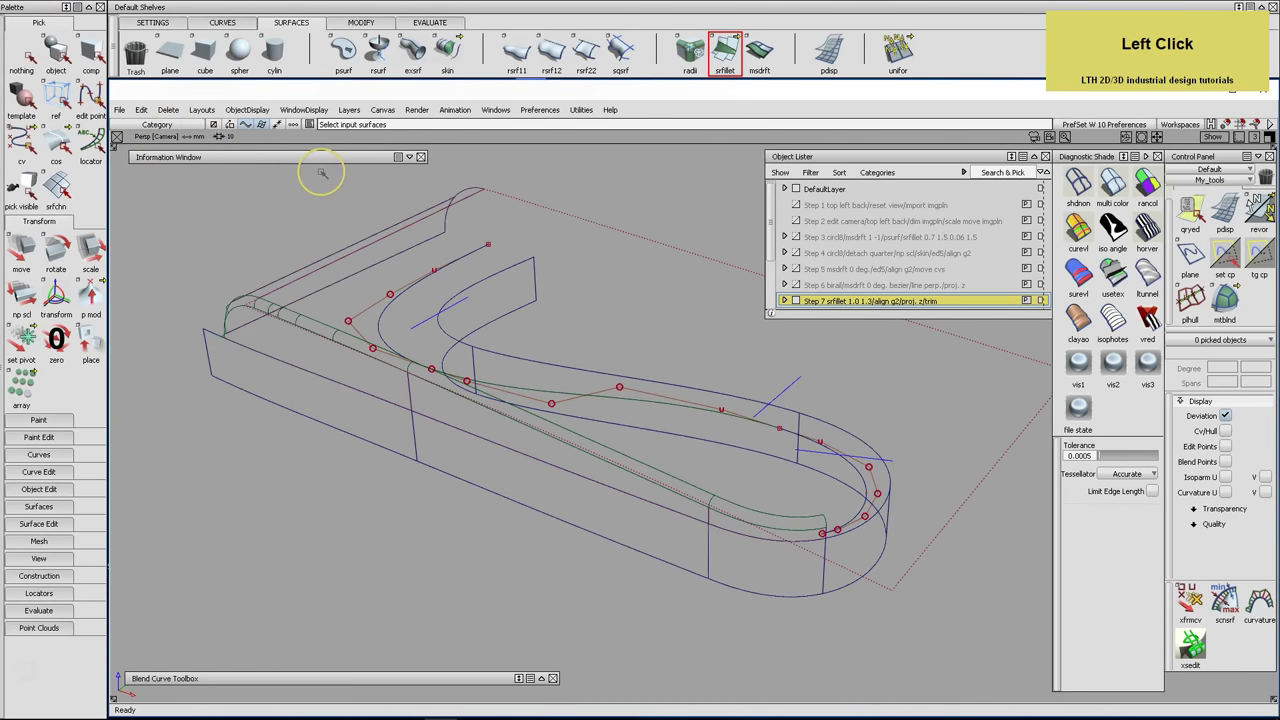
# Align the end of the curve around the grip's rounded tip to the fillet's inner edge with G2 continuity and clear the selection
pyautogui.keyDown('alt'); pyautogui.keyDown('shift'); pyautogui.moveTo(838, 530); pyautogui.dragTo(851, 526, button='right'); pyautogui.keyUp('shift'); pyautogui.keyUp('alt')
pyautogui.keyDown('alt'); pyautogui.keyDown('shift'); pyautogui.moveTo(851, 526); pyautogui.dragTo(528, 433, button='middle'); pyautogui.keyUp('shift'); pyautogui.keyUp('alt')
pyautogui.keyDown('alt'); pyautogui.keyDown('shift'); pyautogui.click(651, 417); pyautogui.keyUp('shift'); pyautogui.keyUp('alt')
pyautogui.moveTo(651, 417)
pyautogui.keyDown('alt'); pyautogui.keyDown('shift'); pyautogui.mouseDown()
pyautogui.moveTo(623, 437)
pyautogui.moveTo(638, 428)
pyautogui.mouseUp(); pyautogui.keyUp('shift'); pyautogui.keyUp('alt')
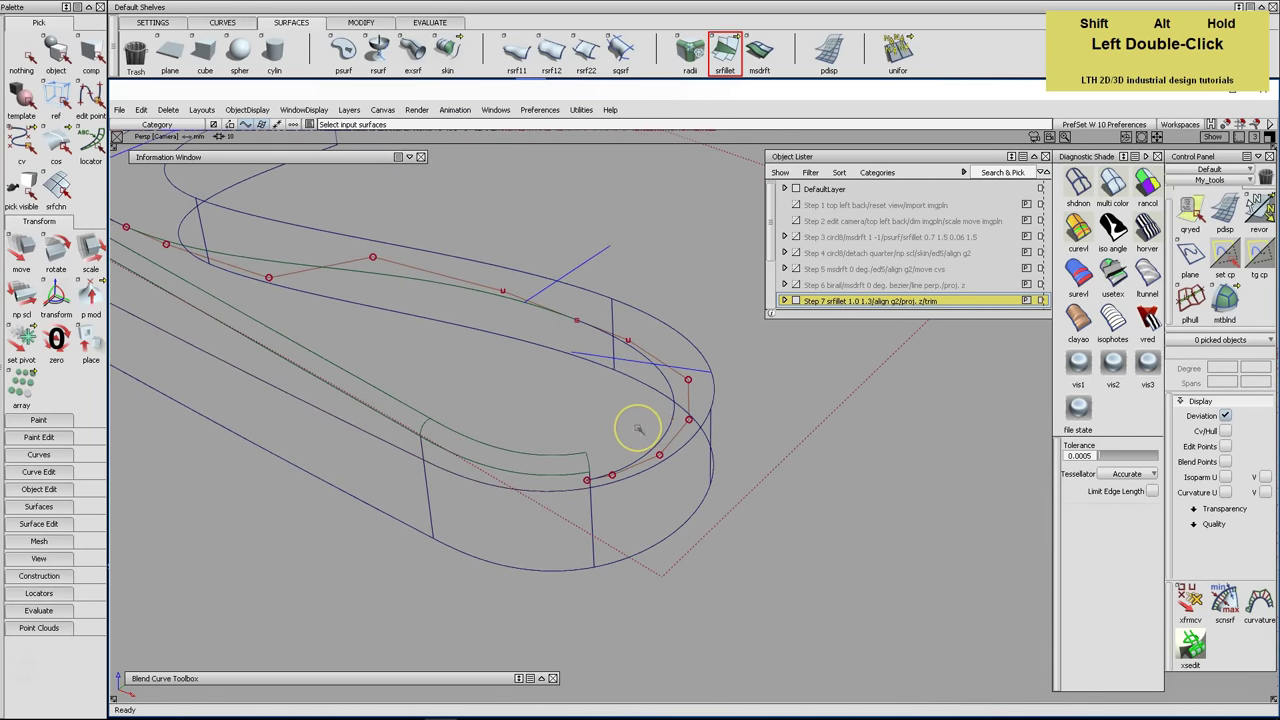
pyautogui.click(358, 22)
pyautogui.click(586, 55)
pyautogui.doubleClick(586, 55)
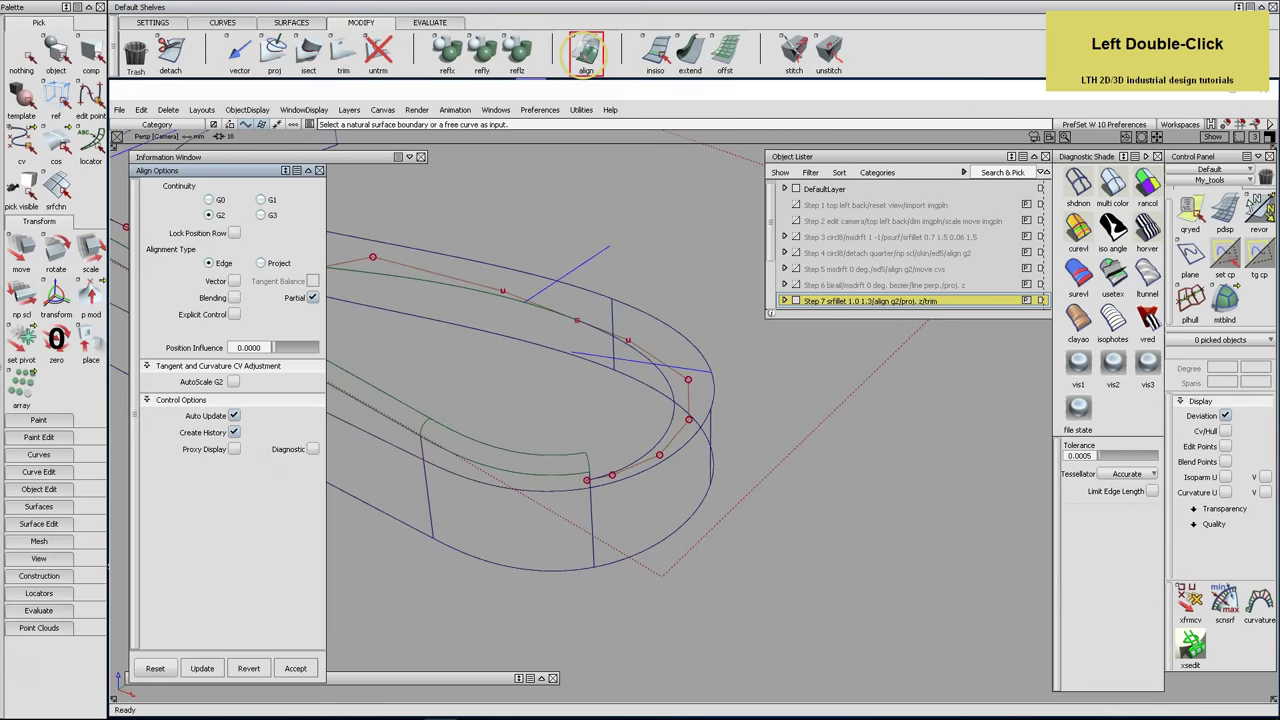
pyautogui.click(607, 472)
pyautogui.moveTo(578, 458); pyautogui.dragTo(650, 463)
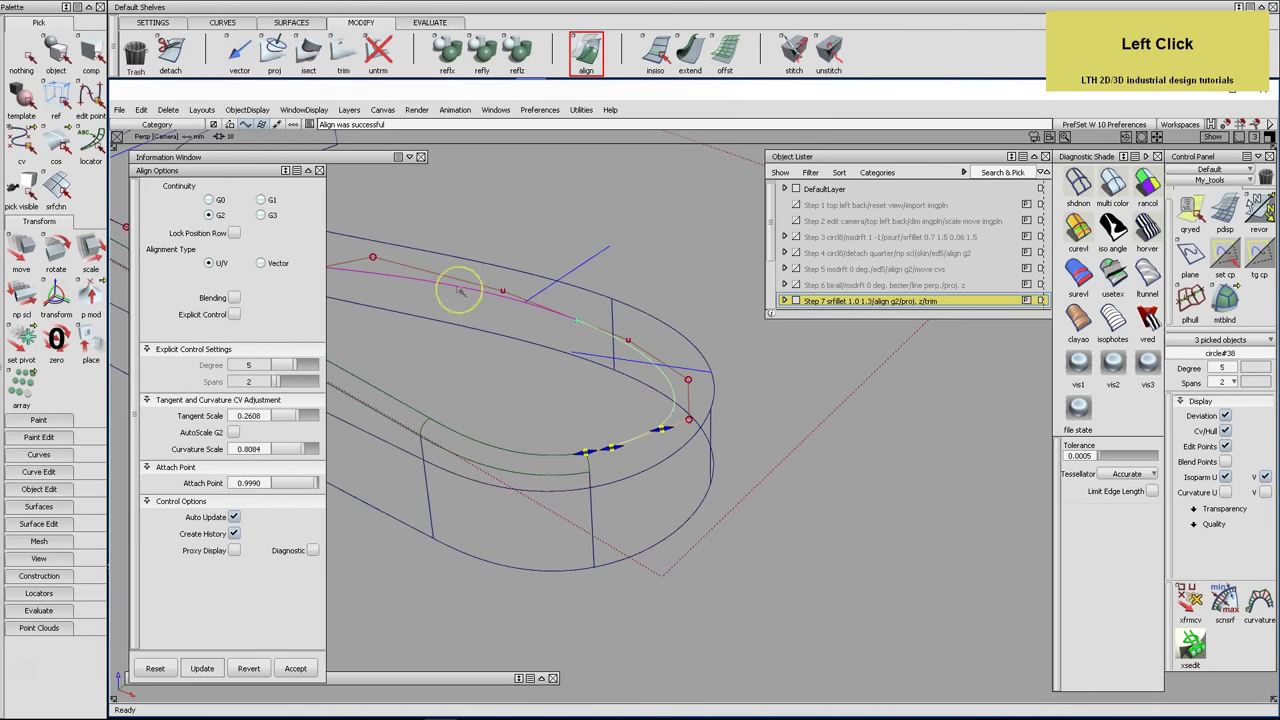
pyautogui.click(320, 171)
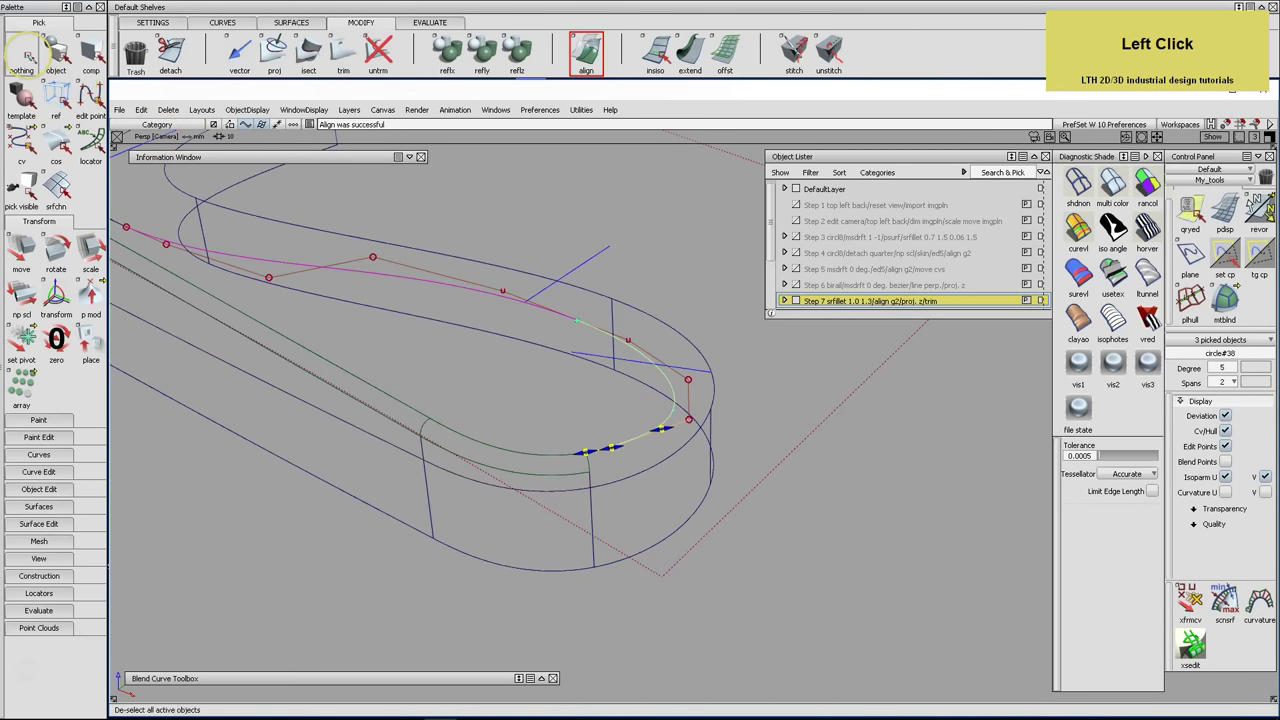
pyautogui.click(24, 56)
# Project the three connected inner outline curves along Z onto the birail top surface as curves on surface
pyautogui.click(52, 54)
pyautogui.keyDown('alt'); pyautogui.keyDown('shift'); pyautogui.moveTo(455, 259); pyautogui.dragTo(444, 259, button='right'); pyautogui.keyUp('shift'); pyautogui.keyUp('alt')
pyautogui.keyDown('alt'); pyautogui.keyDown('shift'); pyautogui.moveTo(423, 277); pyautogui.dragTo(560, 329, button='middle'); pyautogui.keyUp('shift'); pyautogui.keyUp('alt')
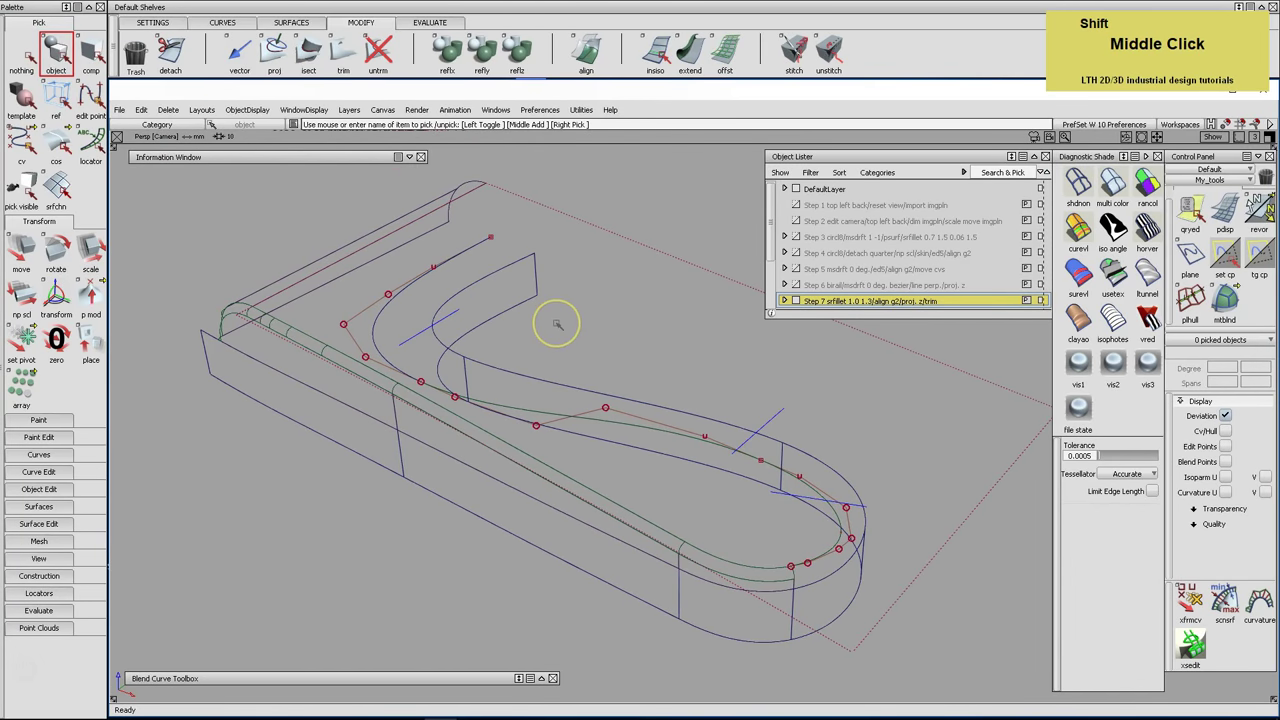
pyautogui.click(631, 286)
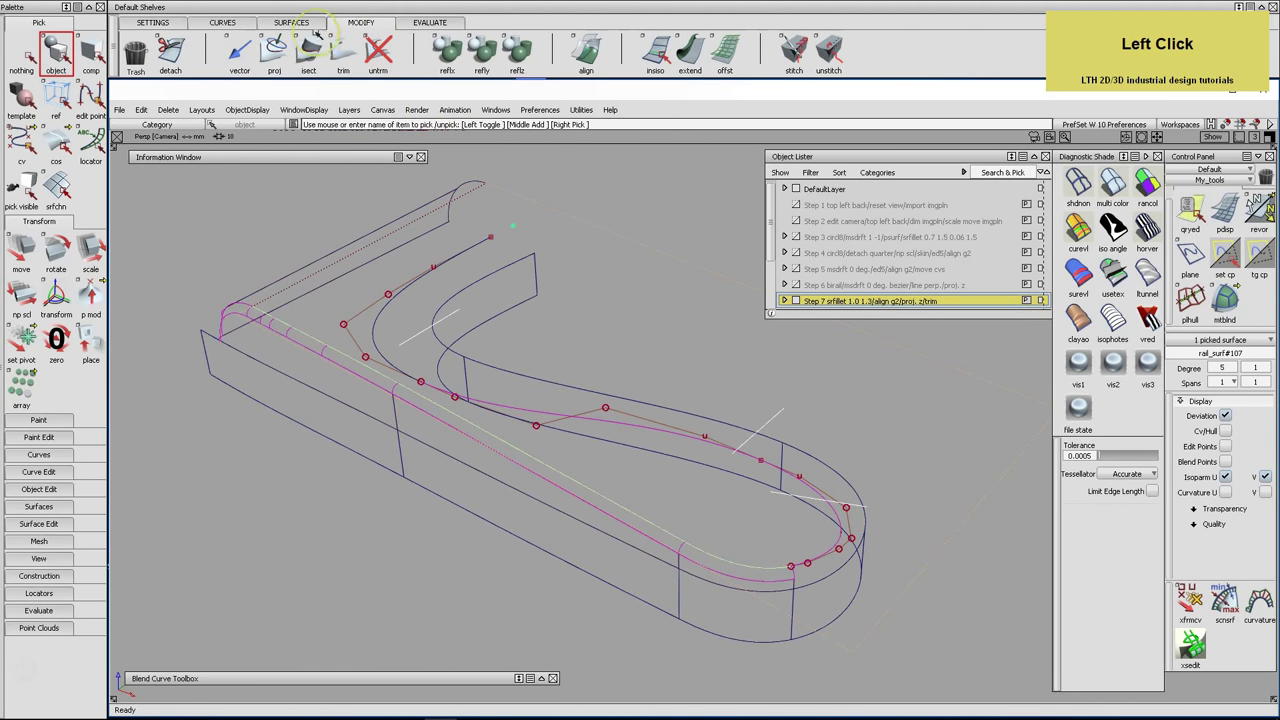
pyautogui.doubleClick(275, 50)
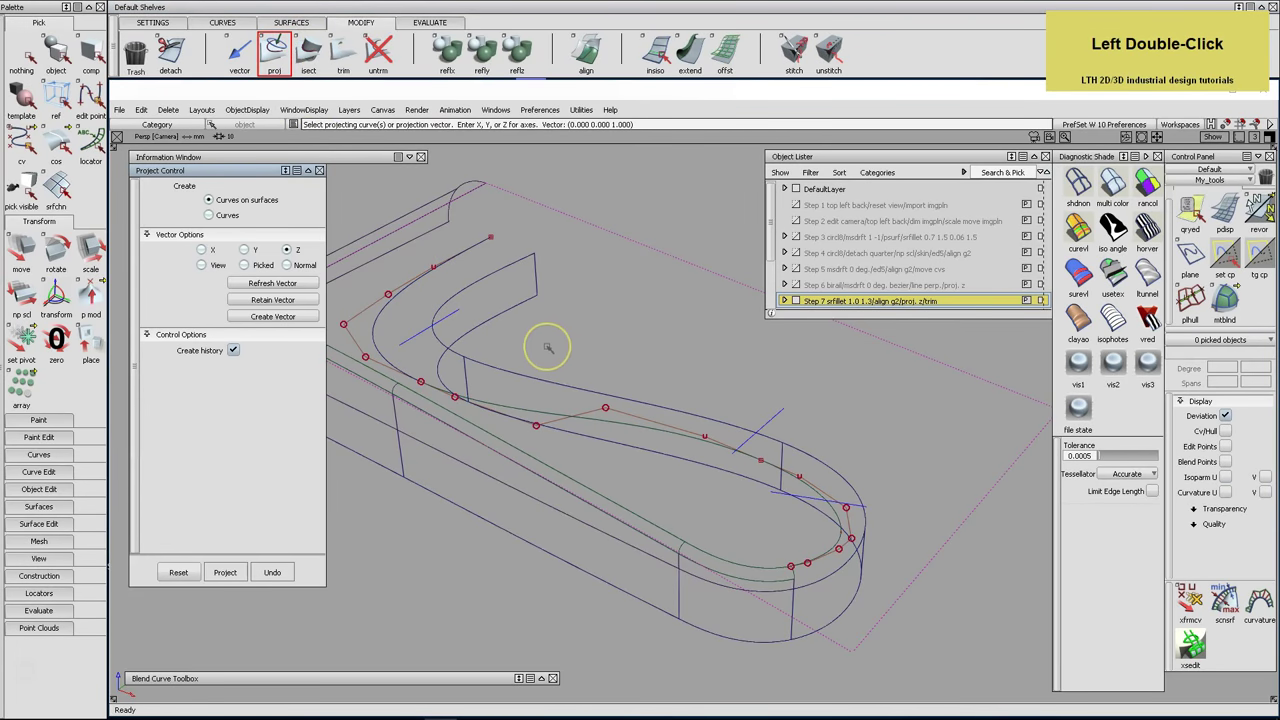
pyautogui.click(428, 276)
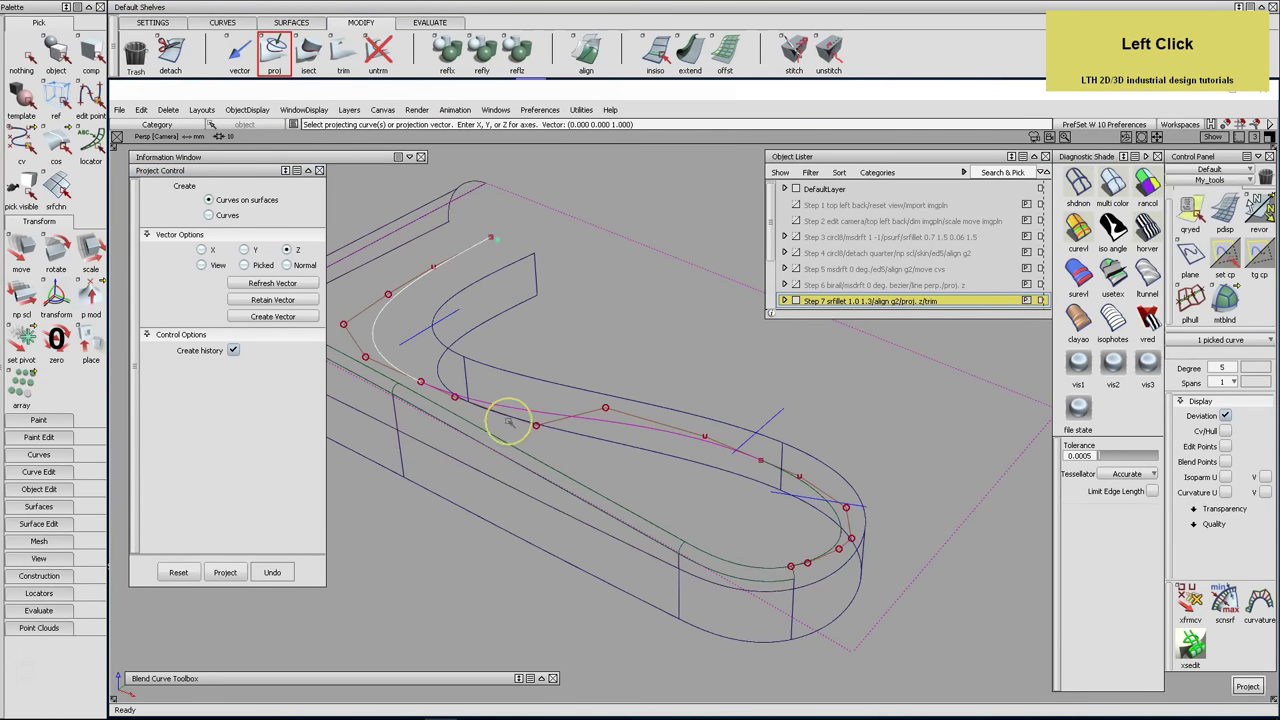
pyautogui.click(591, 435)
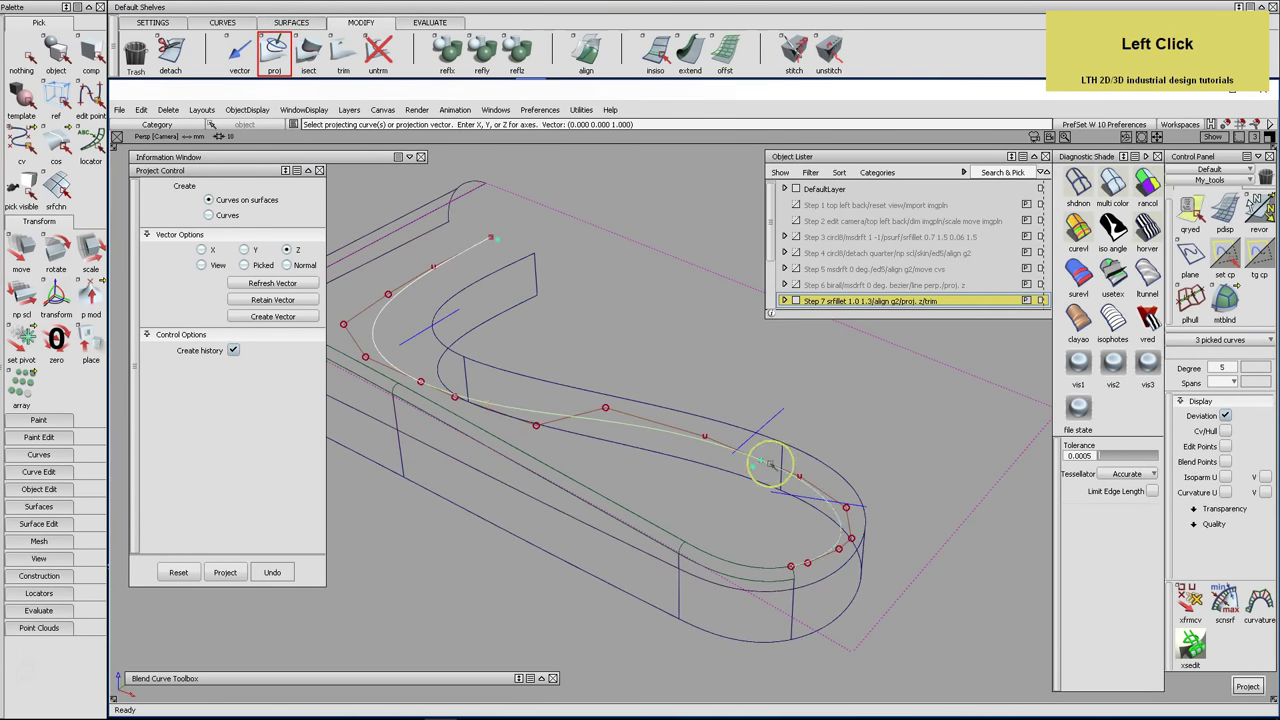
pyautogui.press('space')
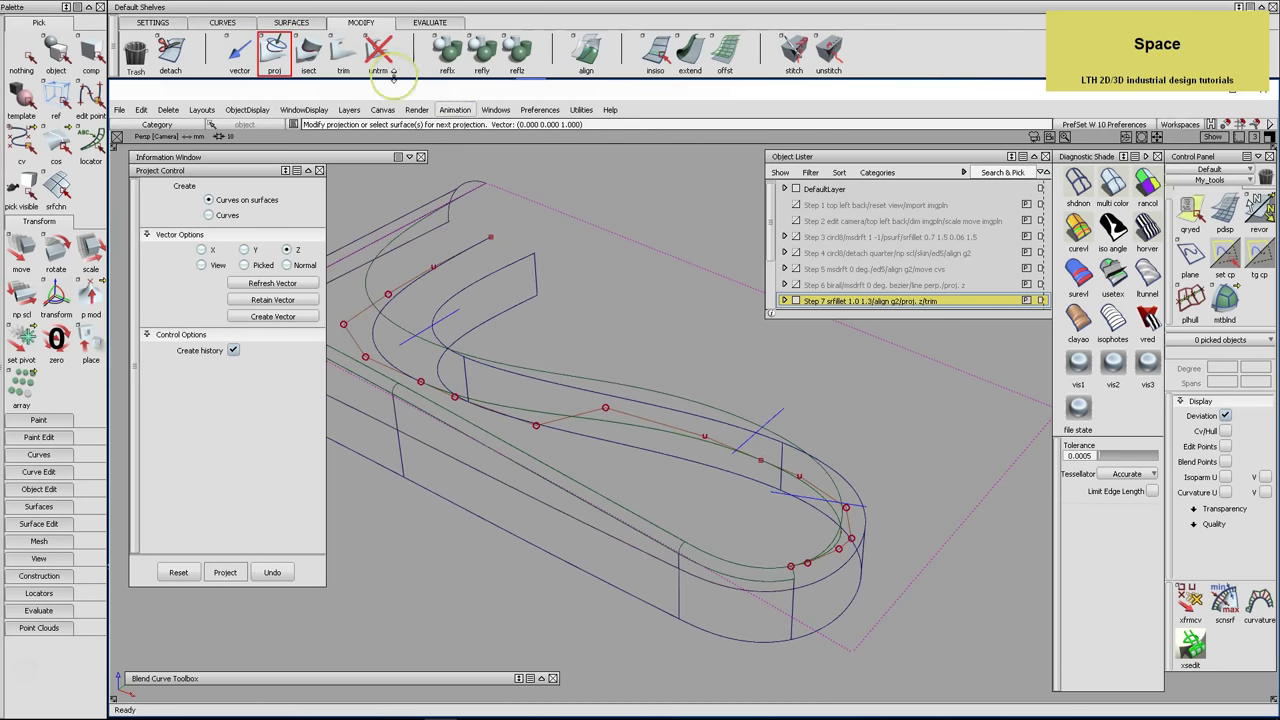
# Trim the birail top surface, keeping the region between the fillet and the projected outline, and check the result shaded
pyautogui.click(343, 55)
pyautogui.click(584, 377)
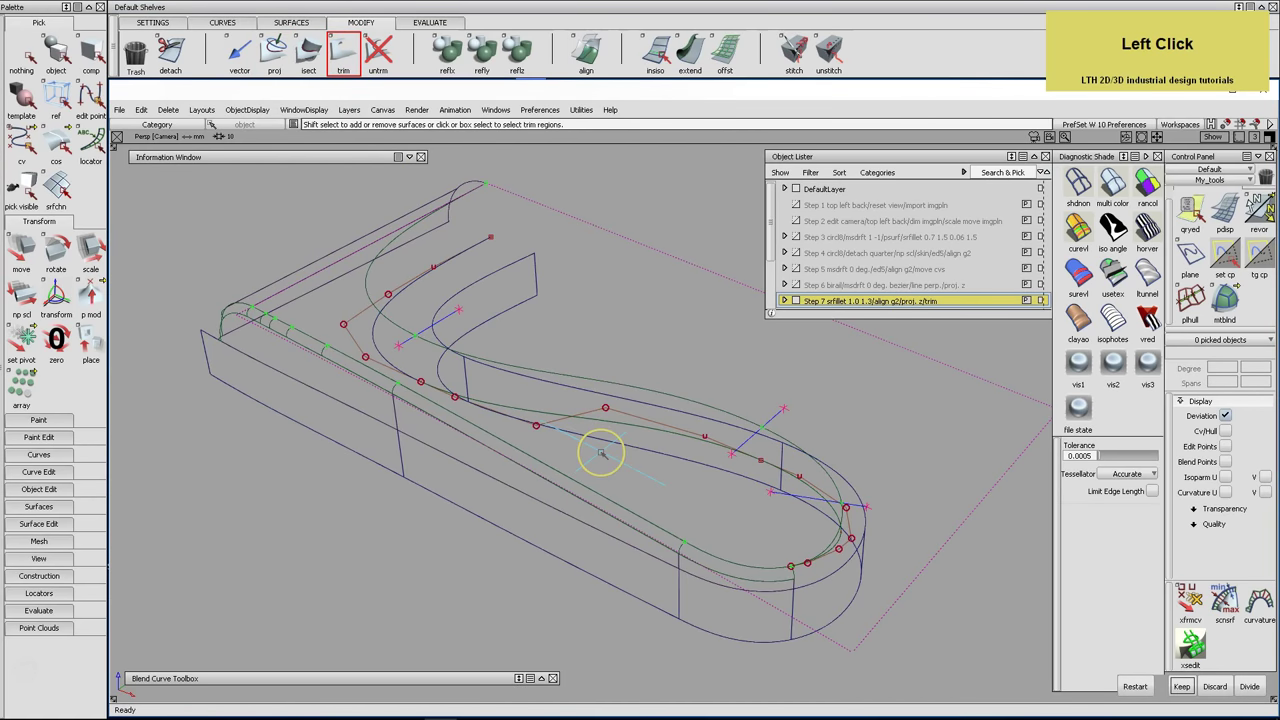
pyautogui.press('space')
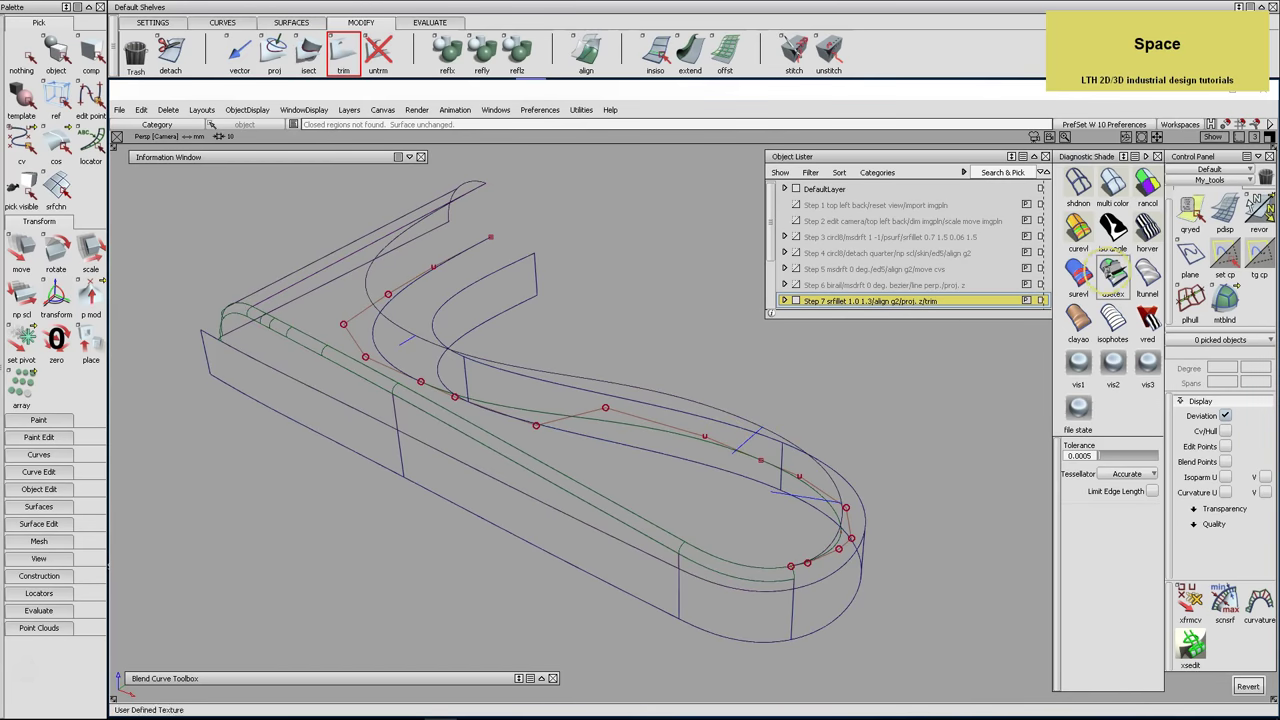
pyautogui.click(1112, 274)
pyautogui.keyDown('alt'); pyautogui.keyDown('shift'); pyautogui.moveTo(838, 481); pyautogui.dragTo(800, 491); pyautogui.keyUp('shift'); pyautogui.keyUp('alt')
pyautogui.keyDown('alt'); pyautogui.keyDown('shift'); pyautogui.moveTo(800, 491); pyautogui.dragTo(810, 488, button='middle'); pyautogui.keyUp('shift'); pyautogui.keyUp('alt')
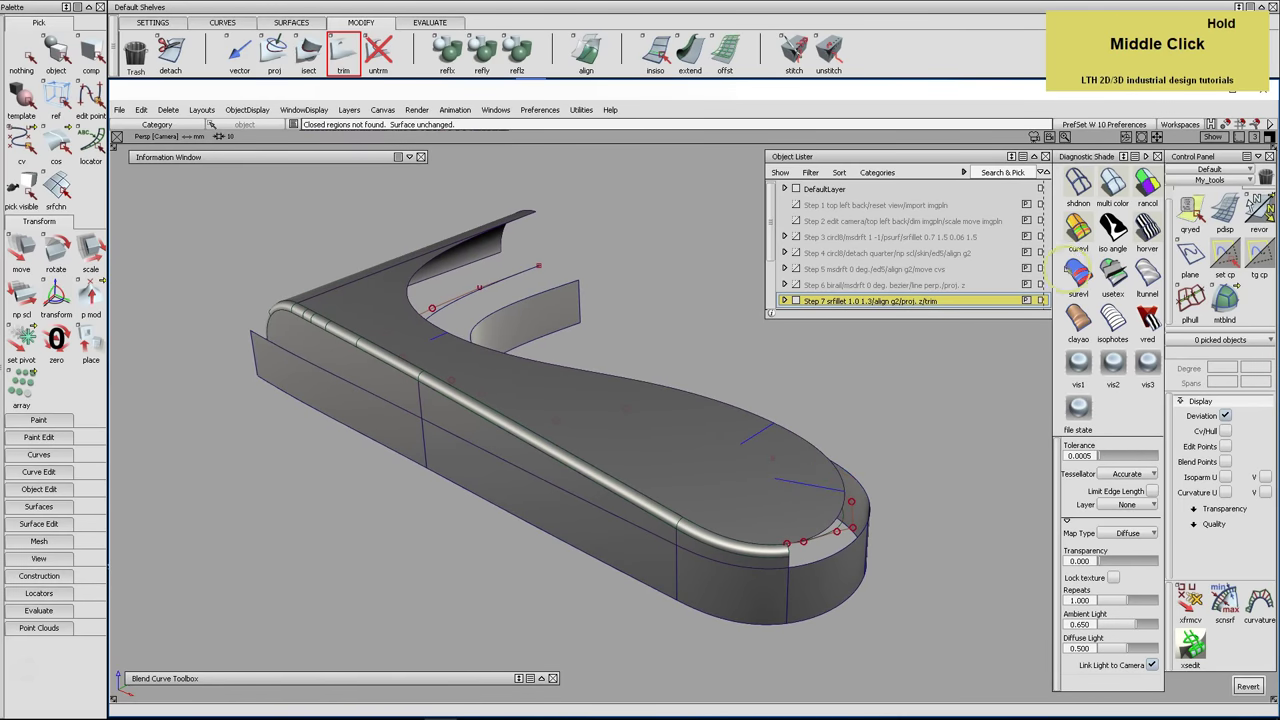
pyautogui.click(1077, 188)
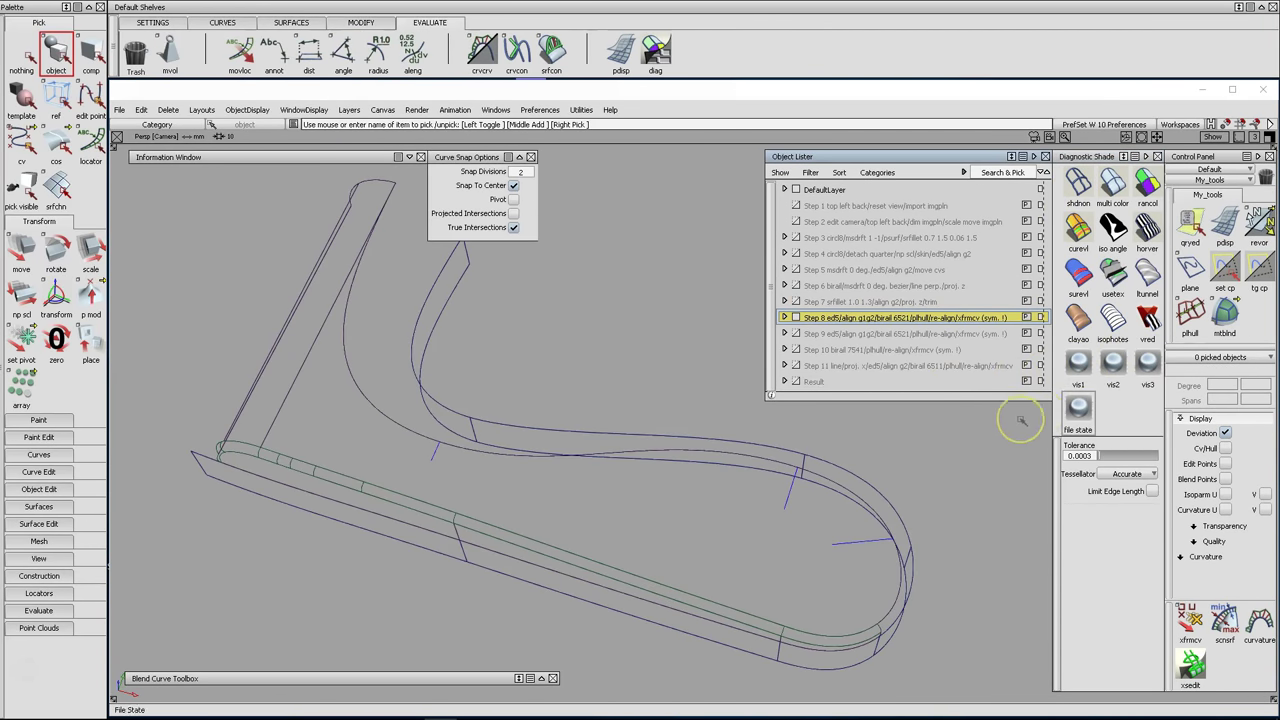
# Start an edit point curve near the inner grip wall and enable Projected Intersections for curve snapping
pyautogui.keyDown('alt'); pyautogui.keyDown('shift'); pyautogui.moveTo(917, 455); pyautogui.dragTo(903, 421); pyautogui.keyUp('shift'); pyautogui.keyUp('alt')
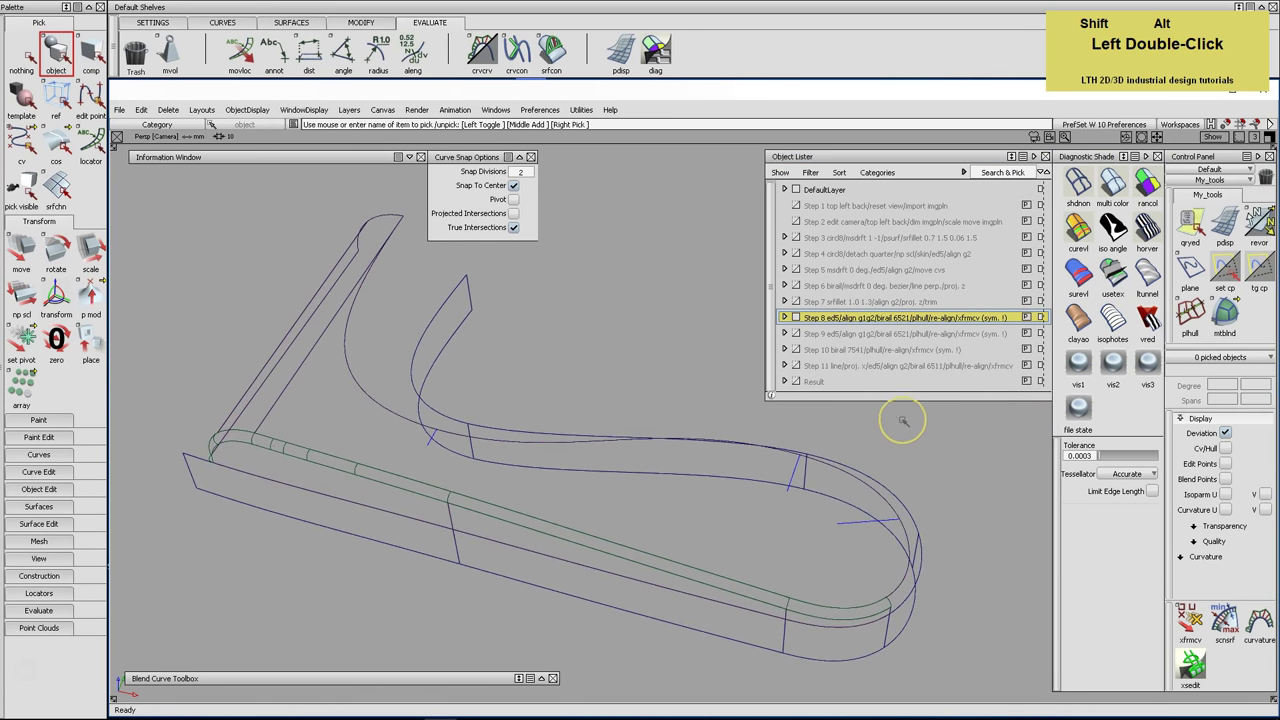
pyautogui.keyDown('alt'); pyautogui.keyDown('shift'); pyautogui.click(785, 456); pyautogui.keyUp('shift'); pyautogui.keyUp('alt')
pyautogui.keyDown('alt'); pyautogui.keyDown('shift'); pyautogui.moveTo(814, 480); pyautogui.dragTo(840, 462, button='right'); pyautogui.keyUp('shift'); pyautogui.keyUp('alt')
pyautogui.click(222, 22)
pyautogui.click(205, 52)
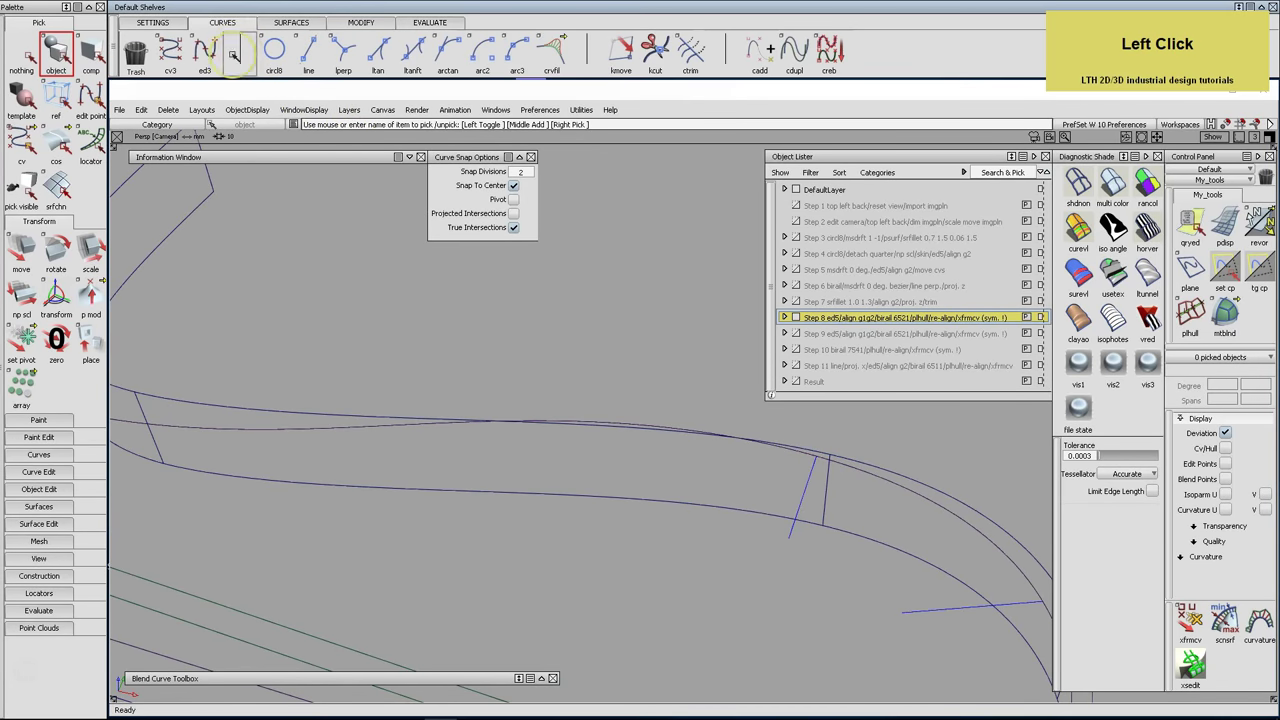
pyautogui.keyDown('alt'); pyautogui.keyDown('shift'); pyautogui.moveTo(806, 487); pyautogui.dragTo(723, 529); pyautogui.keyUp('shift'); pyautogui.keyUp('alt')
pyautogui.keyDown('alt'); pyautogui.keyDown('shift'); pyautogui.moveTo(723, 529); pyautogui.dragTo(455, 483, button='middle'); pyautogui.keyUp('shift'); pyautogui.keyUp('alt')
pyautogui.keyDown('alt'); pyautogui.keyDown('shift'); pyautogui.moveTo(455, 483); pyautogui.dragTo(511, 279); pyautogui.keyUp('shift'); pyautogui.keyUp('alt')
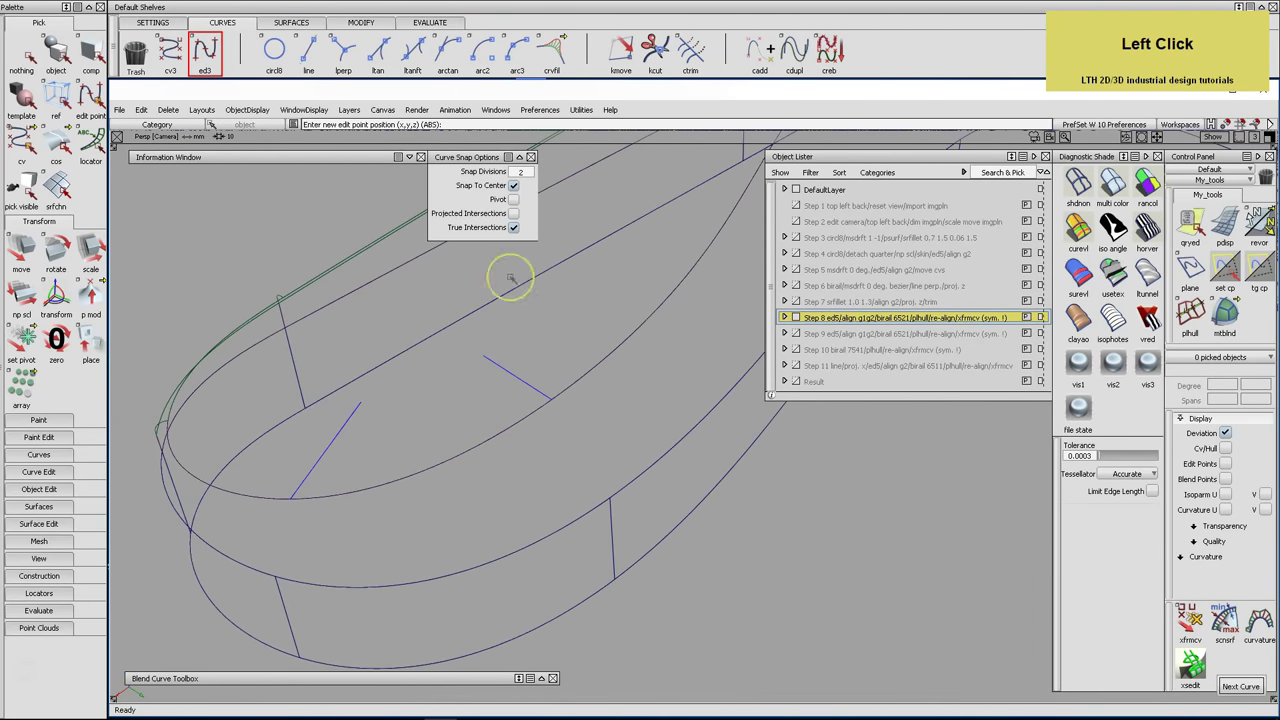
pyautogui.click(513, 213)
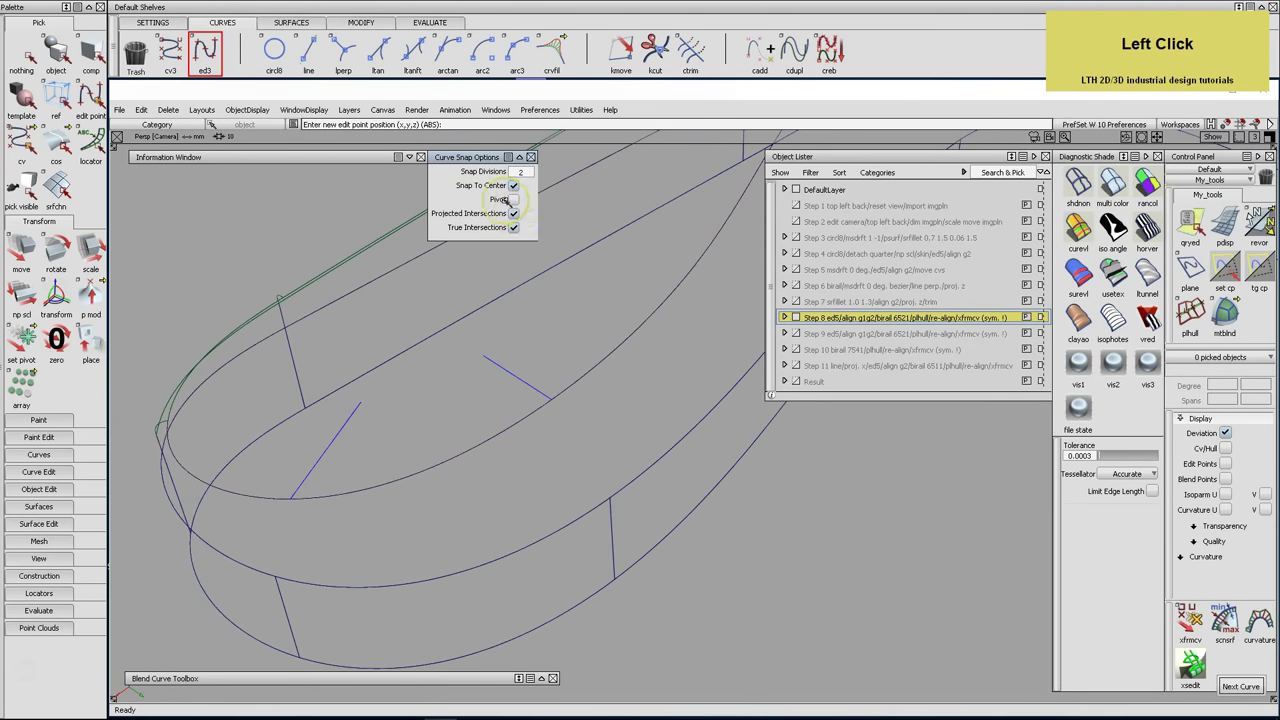
pyautogui.click(531, 157)
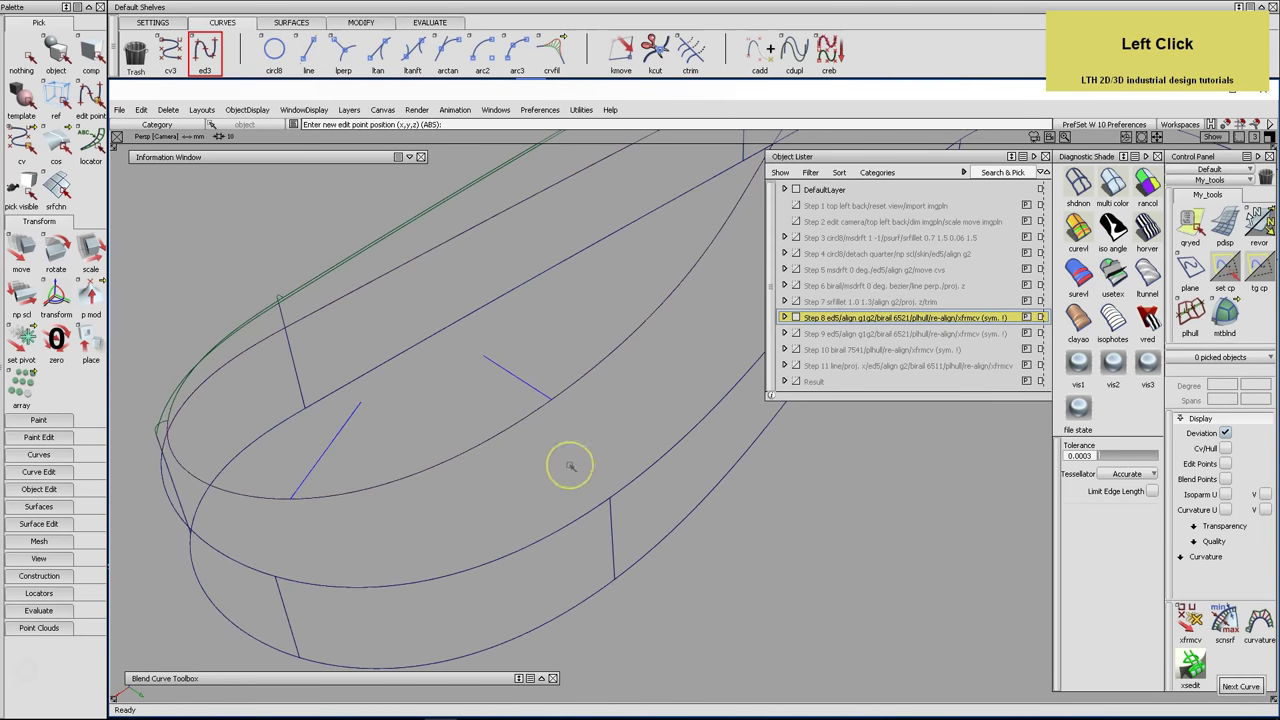
# Draw two degree-5 edit point curves from the ends of the short inner lines down to the upper seam ends of the draft wall
pyautogui.keyDown('ctrl'); pyautogui.keyDown('alt'); pyautogui.click(537, 393); pyautogui.keyUp('alt'); pyautogui.keyUp('ctrl')
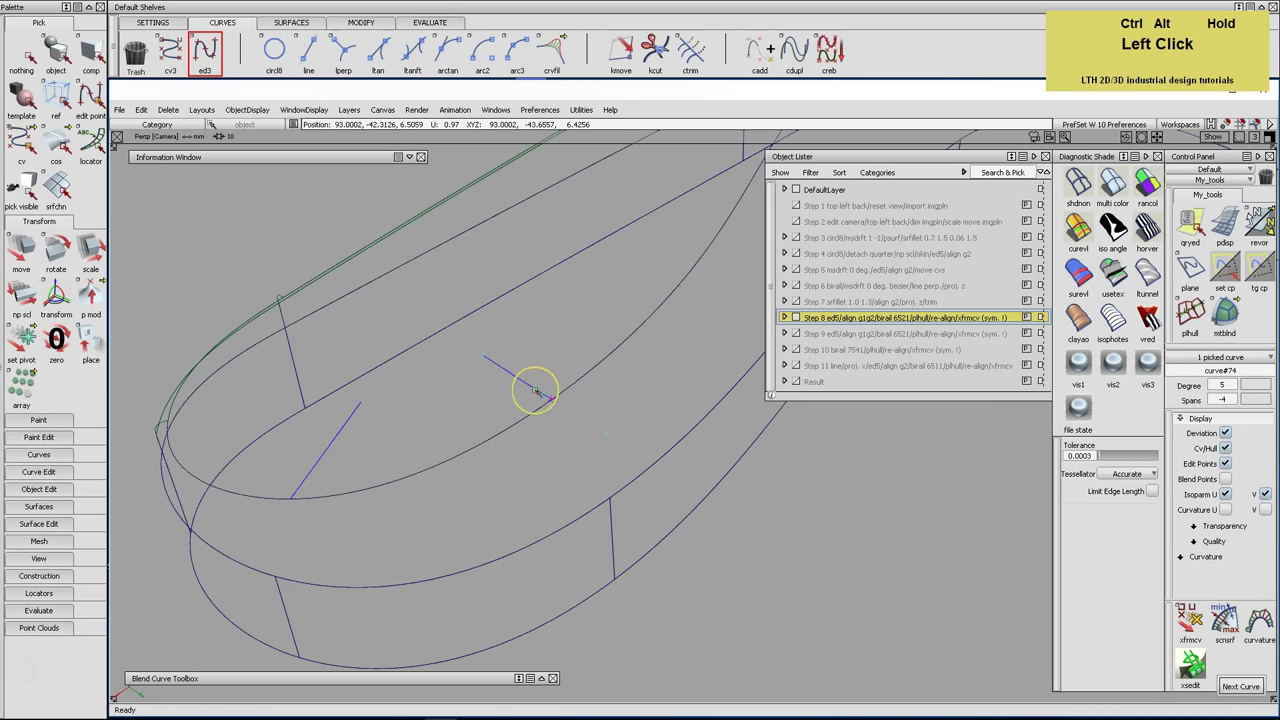
pyautogui.keyDown('ctrl'); pyautogui.keyDown('alt'); pyautogui.click(609, 497); pyautogui.keyUp('alt'); pyautogui.keyUp('ctrl')
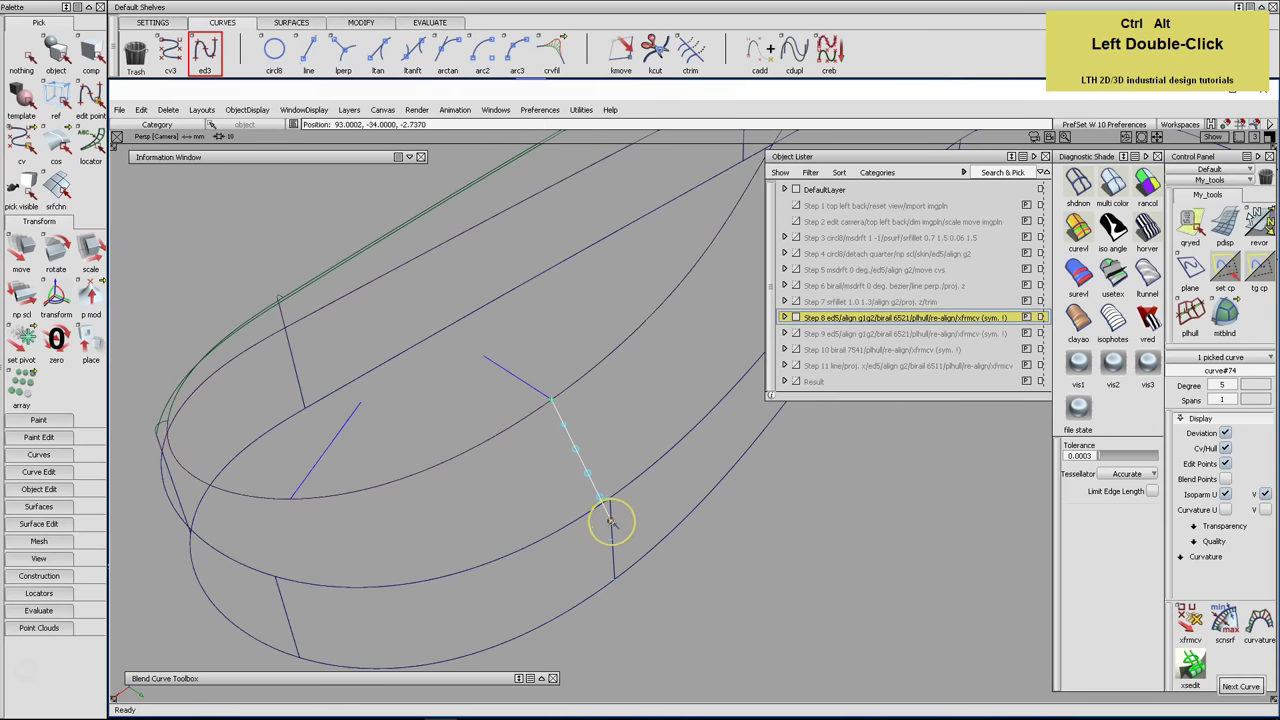
pyautogui.keyDown('alt'); pyautogui.keyDown('shift'); pyautogui.moveTo(766, 477); pyautogui.dragTo(246, 690, button='middle'); pyautogui.keyUp('shift'); pyautogui.keyUp('alt')
pyautogui.keyDown('ctrl'); pyautogui.keyDown('alt'); pyautogui.click(440, 374); pyautogui.keyUp('alt'); pyautogui.keyUp('ctrl')
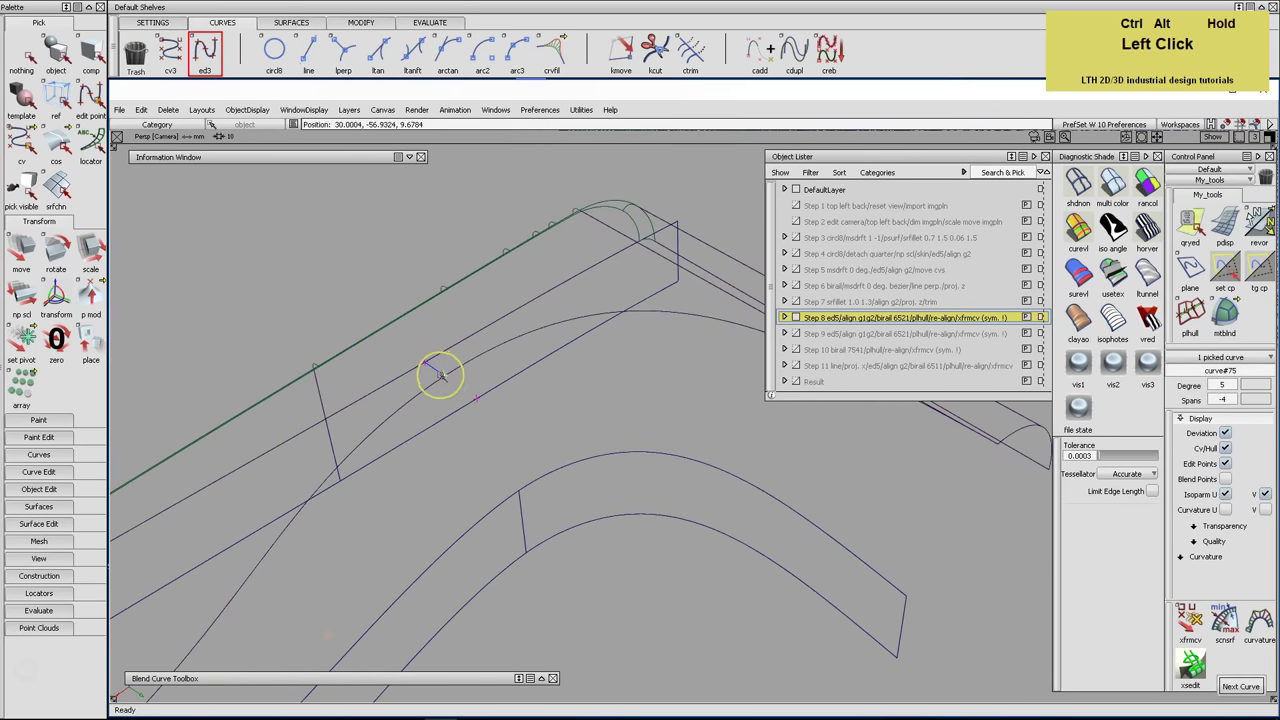
pyautogui.keyDown('ctrl'); pyautogui.keyDown('alt'); pyautogui.moveTo(520, 514); pyautogui.dragTo(519, 490); pyautogui.keyUp('alt'); pyautogui.keyUp('ctrl')
pyautogui.press('space')
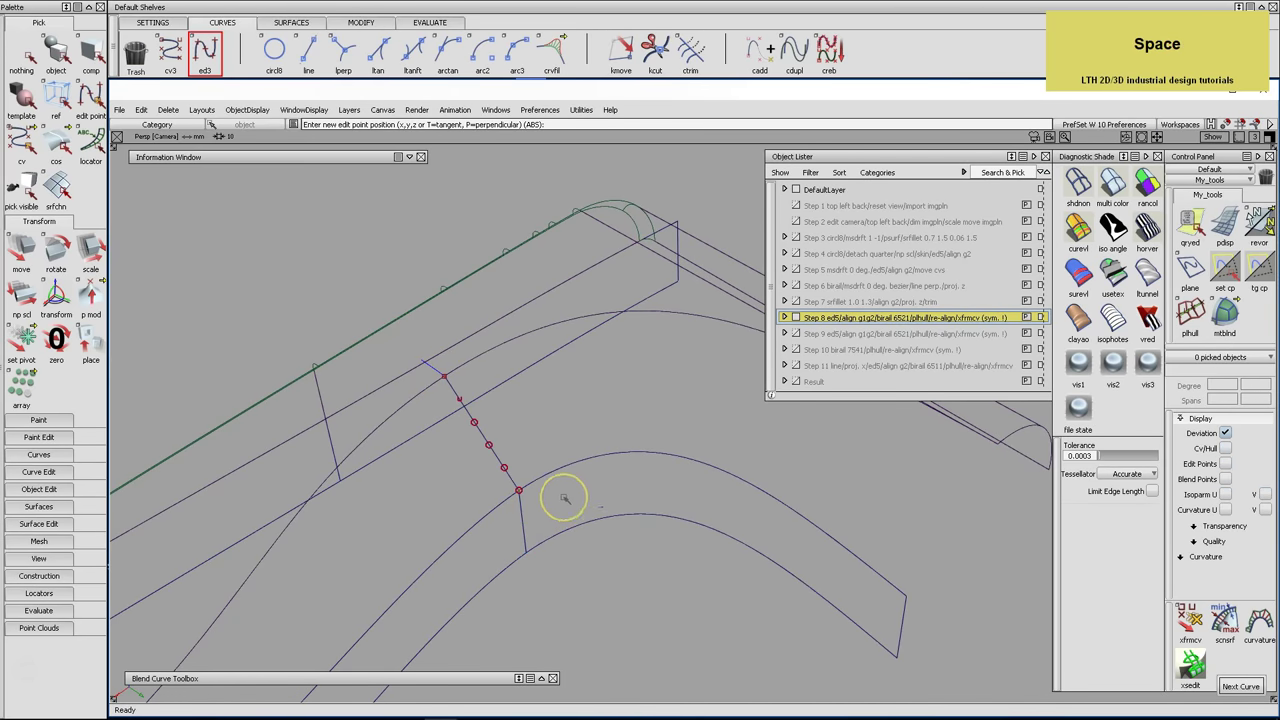
# Align the lower ends of both transition curves to the draft wall seam edges with G1 continuity
pyautogui.click(362, 24)
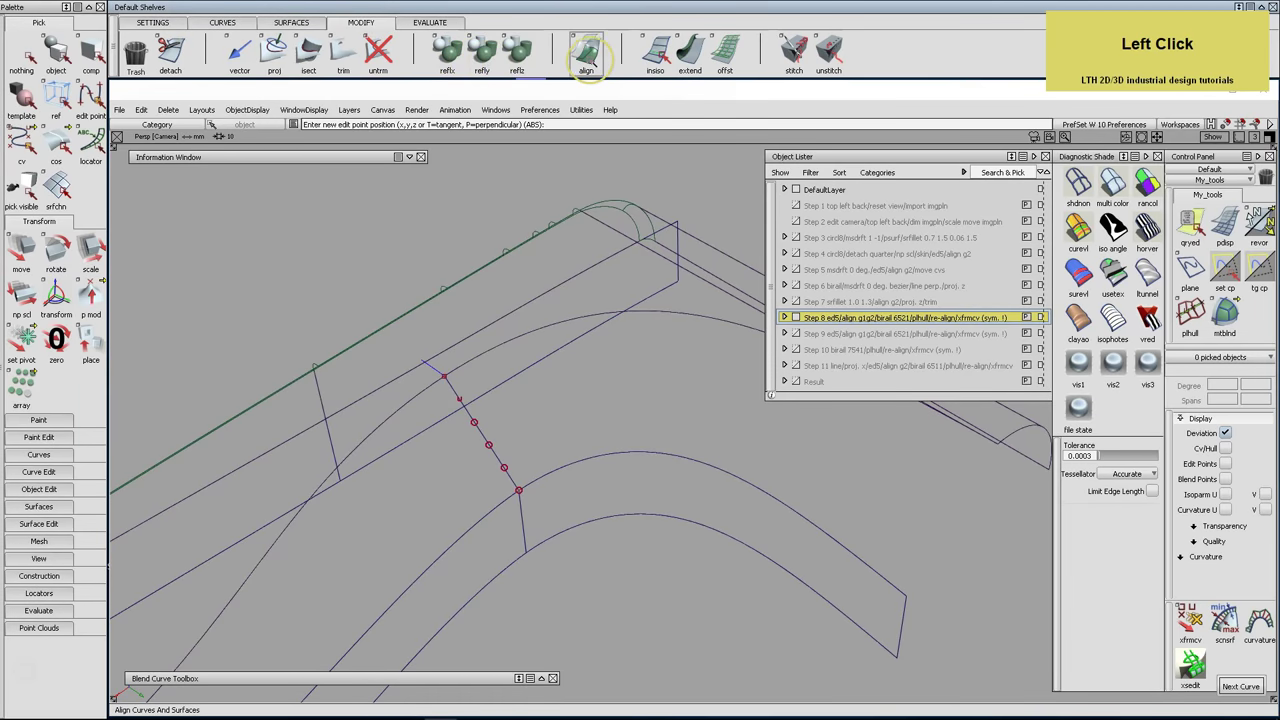
pyautogui.click(586, 52)
pyautogui.keyDown('alt'); pyautogui.keyDown('shift'); pyautogui.moveTo(522, 272); pyautogui.dragTo(623, 260, button='middle'); pyautogui.keyUp('shift'); pyautogui.keyUp('alt')
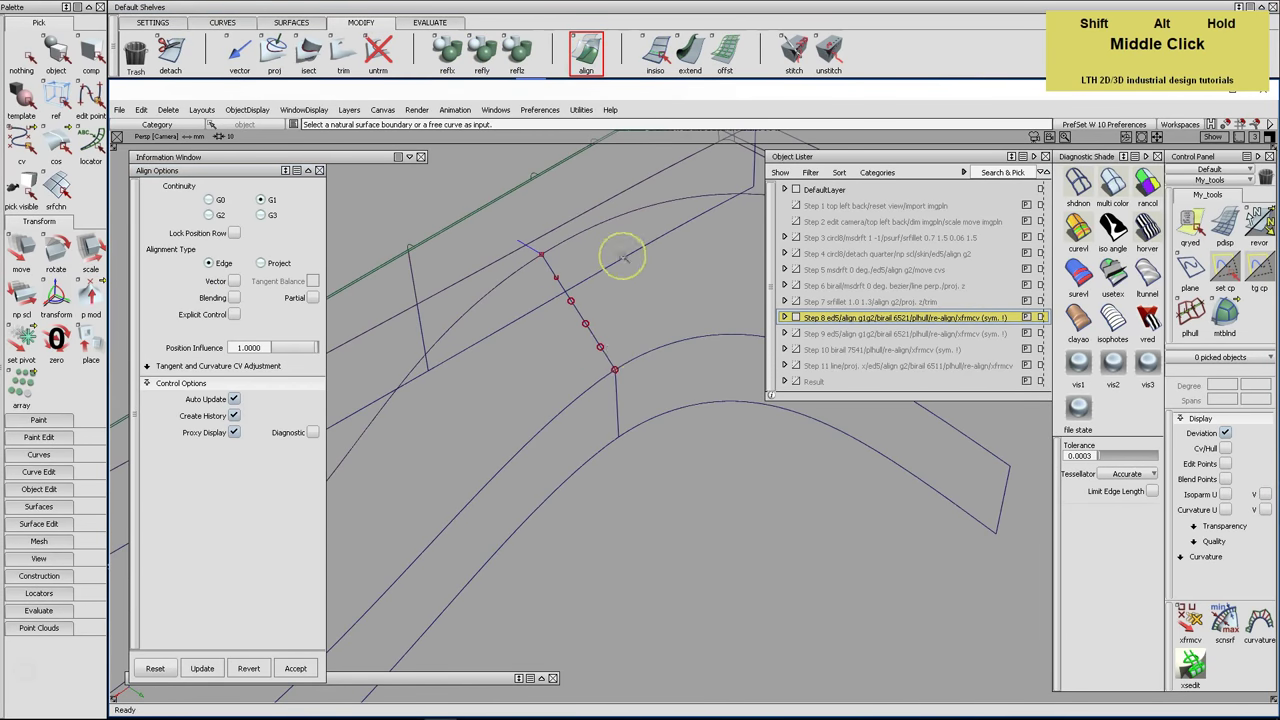
pyautogui.click(609, 355)
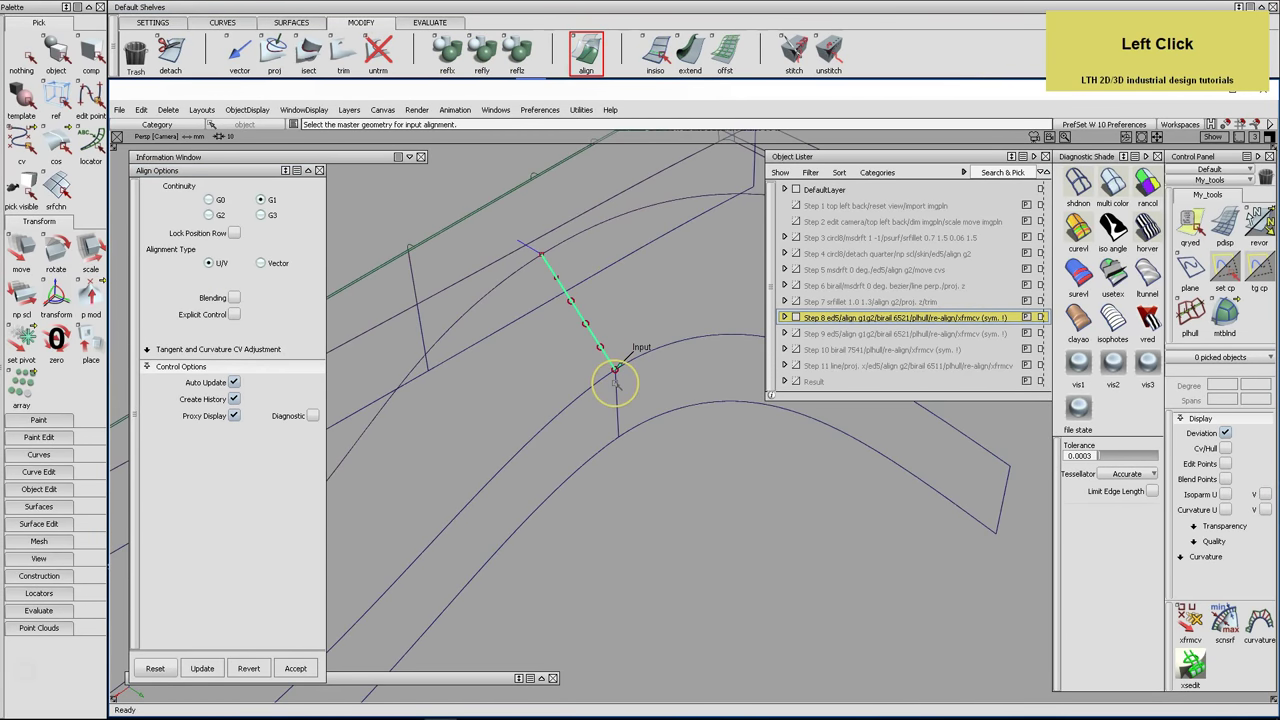
pyautogui.click(613, 381)
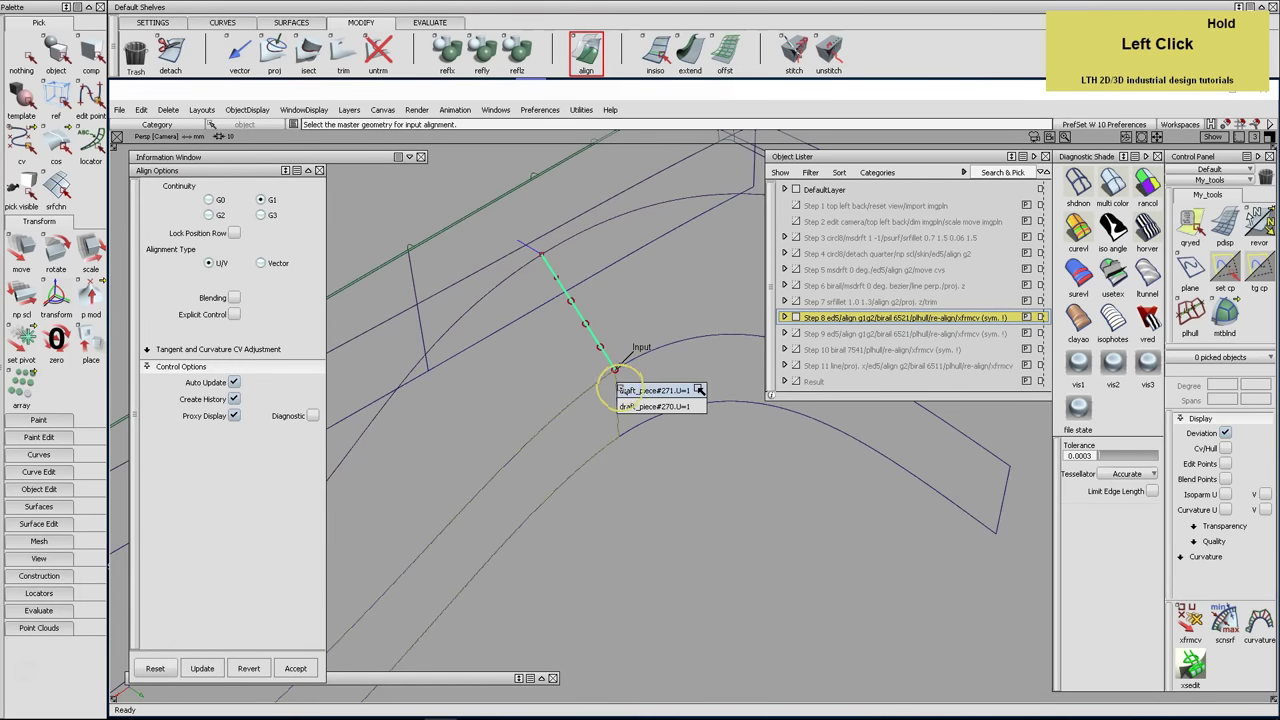
pyautogui.keyDown('alt'); pyautogui.keyDown('shift'); pyautogui.moveTo(580, 363); pyautogui.dragTo(700, 429, button='middle'); pyautogui.keyUp('shift'); pyautogui.keyUp('alt')
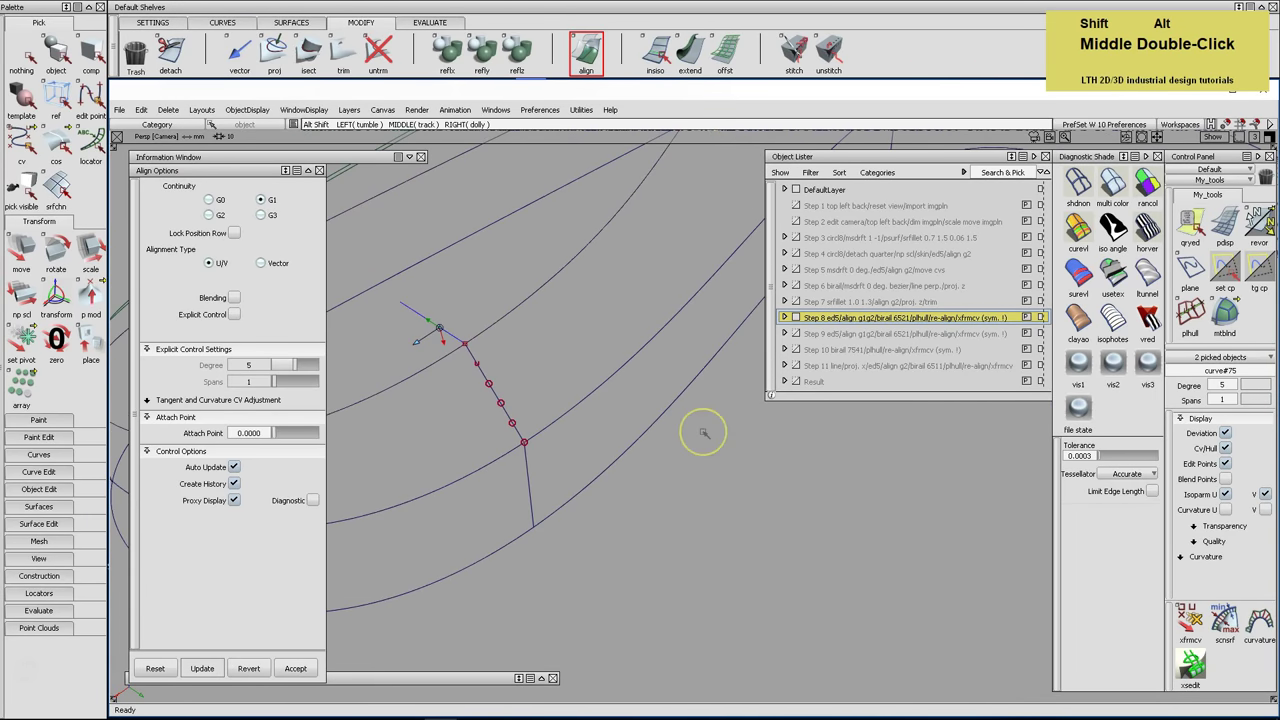
pyautogui.click(516, 432)
pyautogui.click(530, 452)
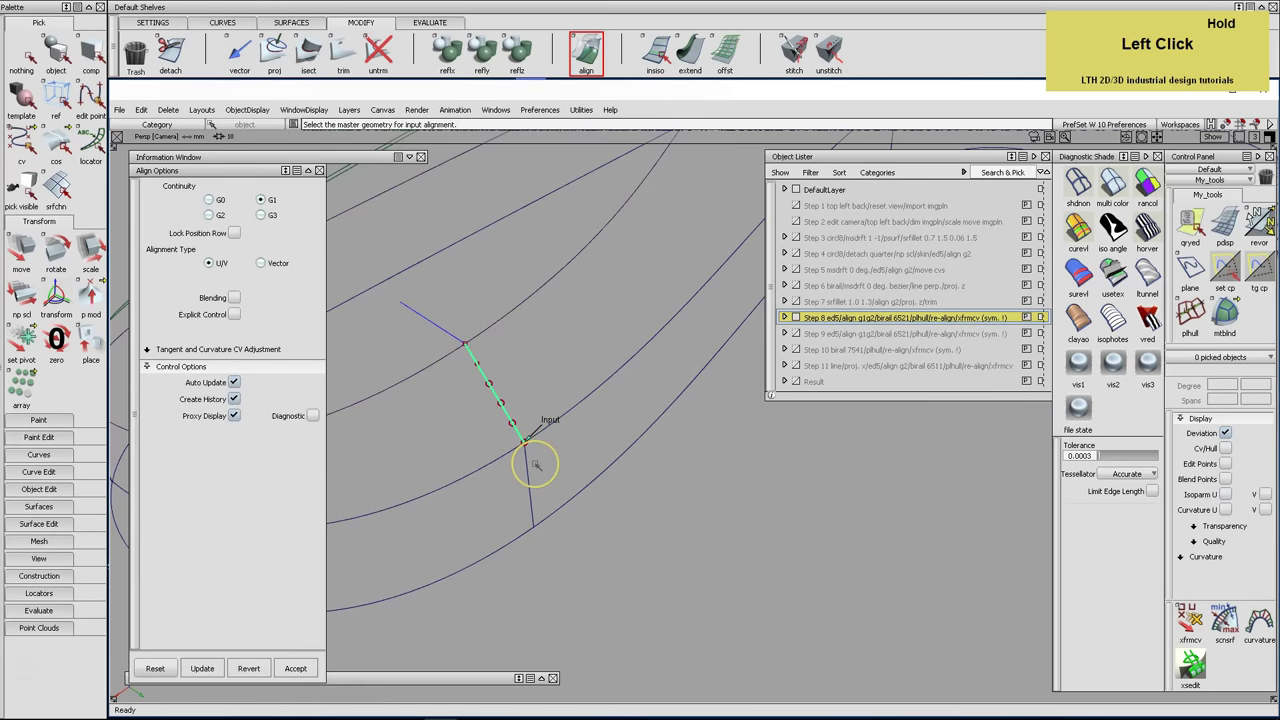
# Align the upper ends of both transition curves to the short inner lines with G2 continuity
pyautogui.click(468, 350)
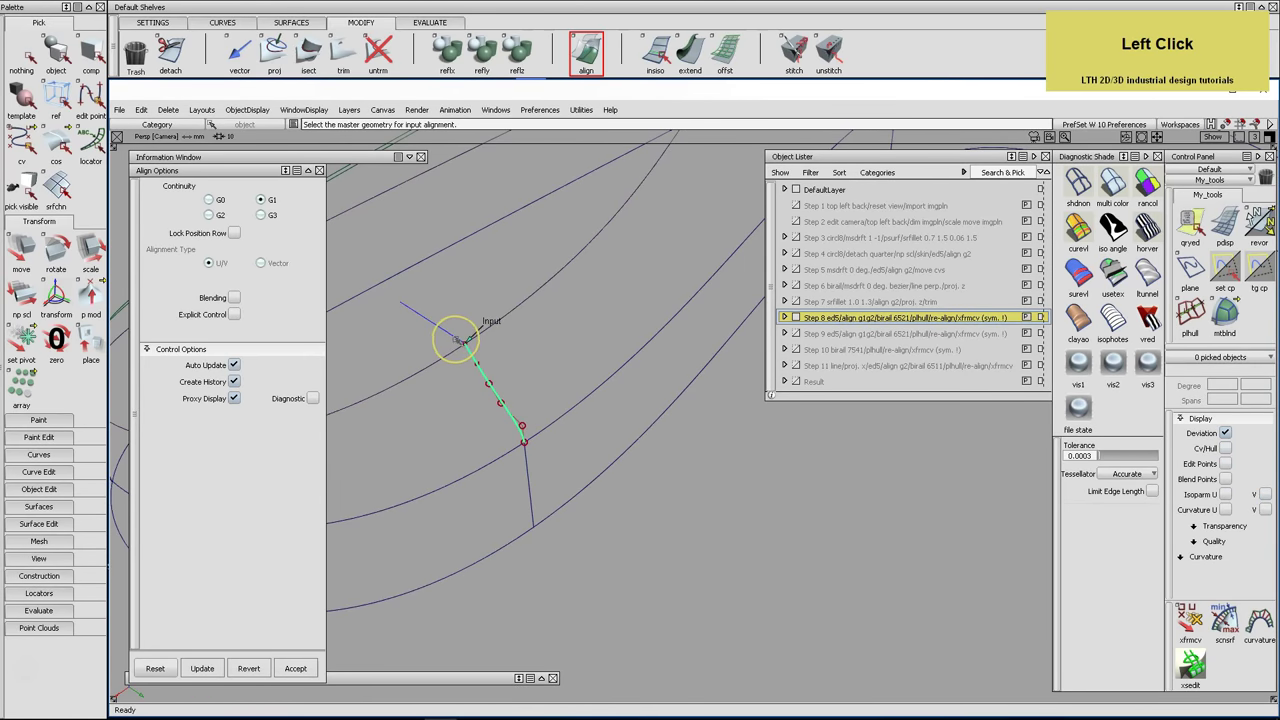
pyautogui.click(221, 214)
pyautogui.keyDown('alt'); pyautogui.keyDown('shift'); pyautogui.moveTo(460, 229); pyautogui.dragTo(553, 312, button='middle'); pyautogui.keyUp('shift'); pyautogui.keyUp('alt')
pyautogui.click(615, 282)
# Pick both transition curves, frame them in the Back view and collapse the Object Lister
pyautogui.click(57, 48)
pyautogui.click(654, 326)
pyautogui.keyDown('alt'); pyautogui.keyDown('shift'); pyautogui.moveTo(654, 335); pyautogui.dragTo(546, 423, button='right'); pyautogui.keyUp('shift'); pyautogui.keyUp('alt')
pyautogui.keyDown('alt'); pyautogui.keyDown('shift'); pyautogui.moveTo(390, 610); pyautogui.dragTo(468, 463, button='middle'); pyautogui.keyUp('shift'); pyautogui.keyUp('alt')
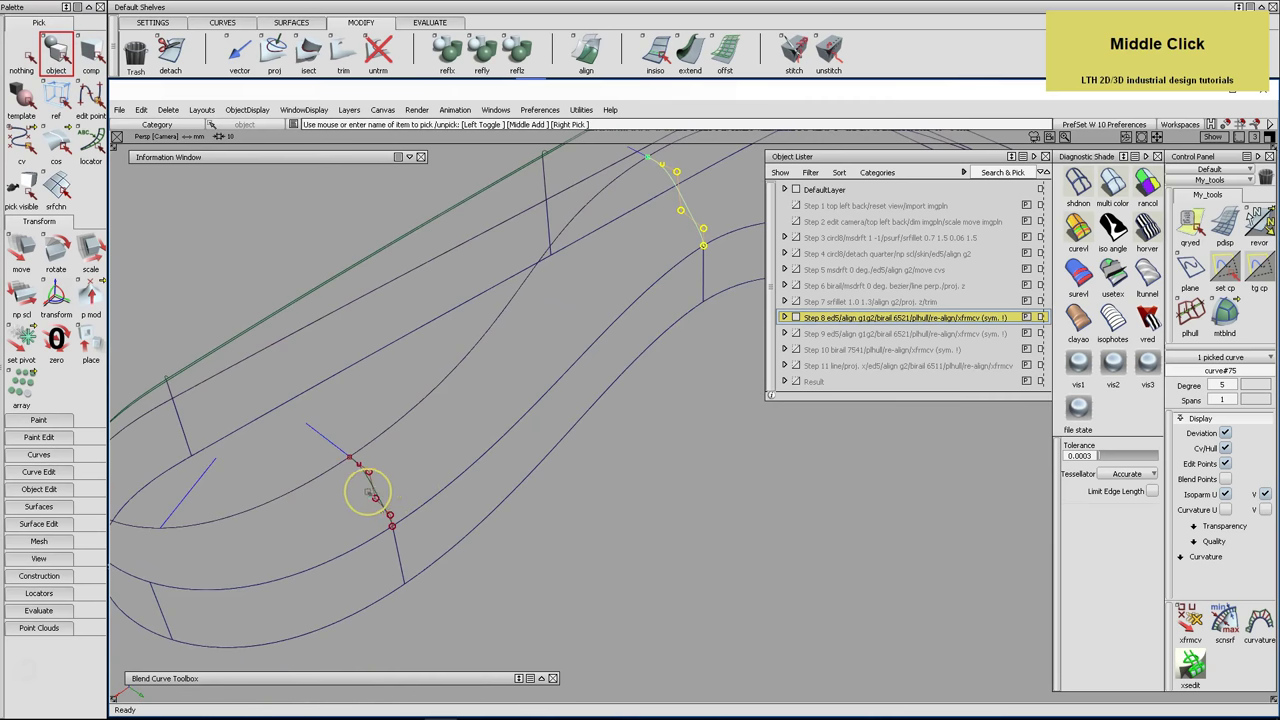
pyautogui.click(373, 492)
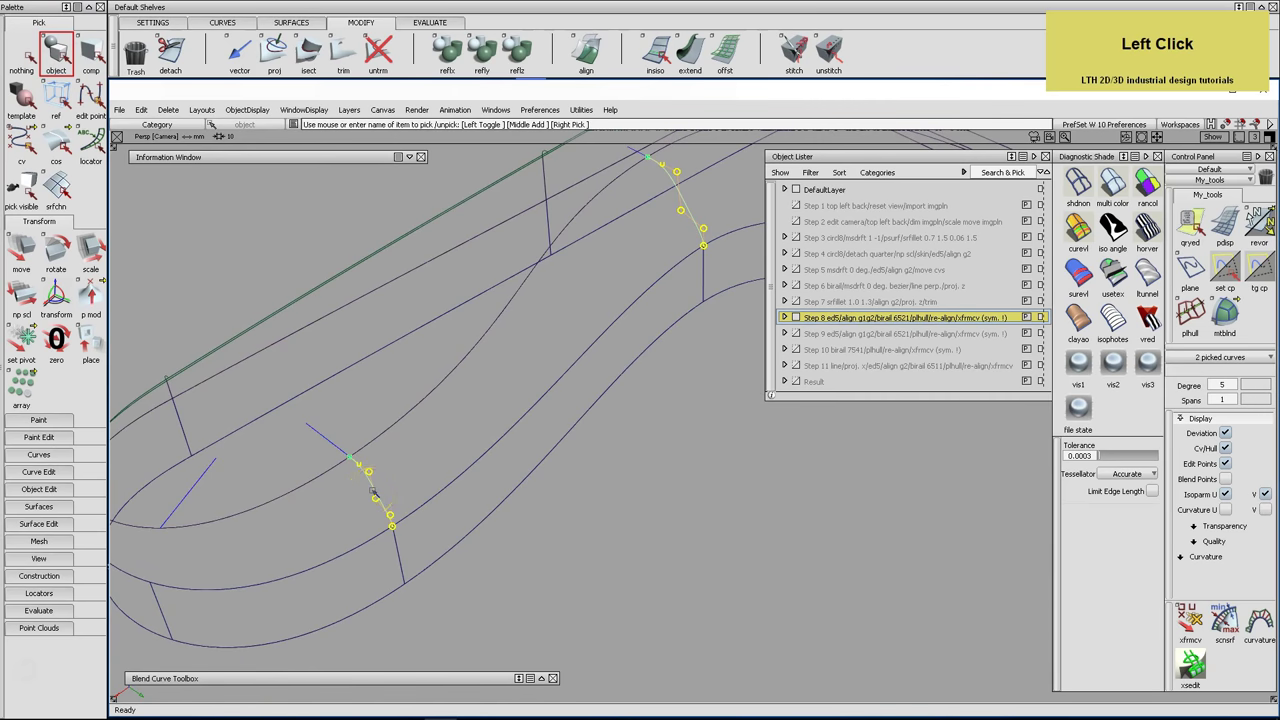
pyautogui.press('F7')
pyautogui.hotkey('alt', 'l')
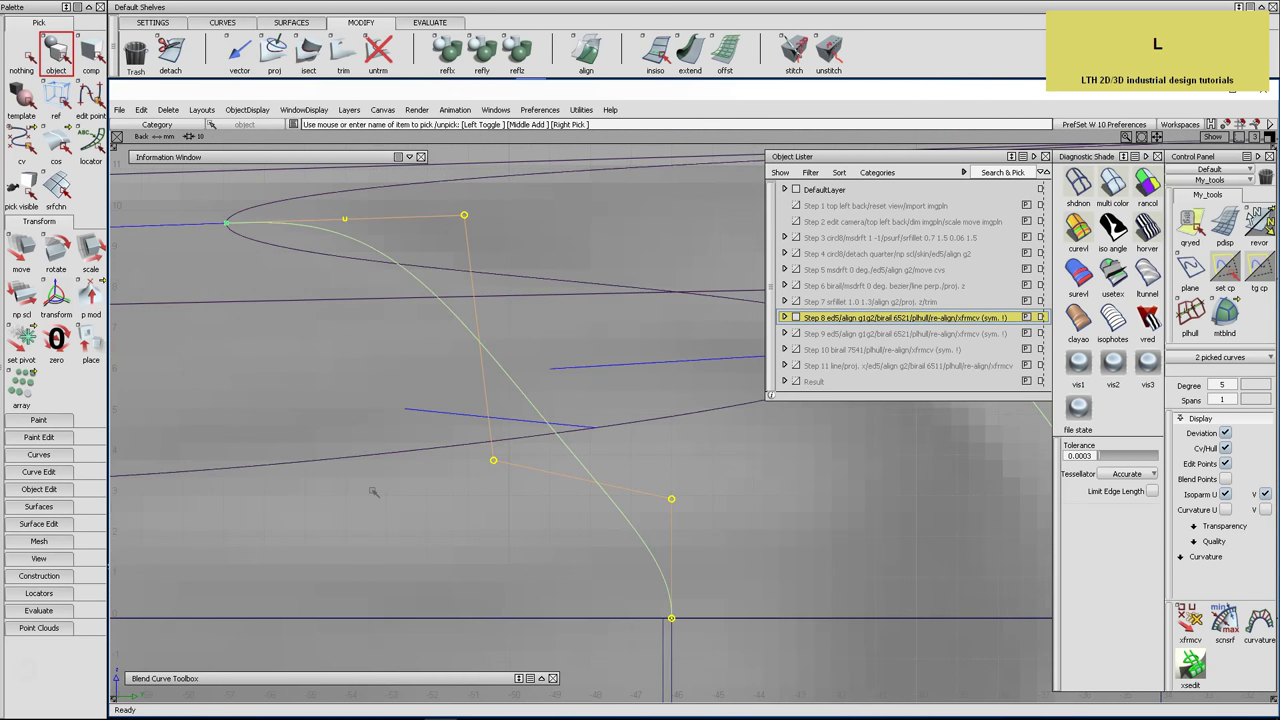
pyautogui.click(874, 157)
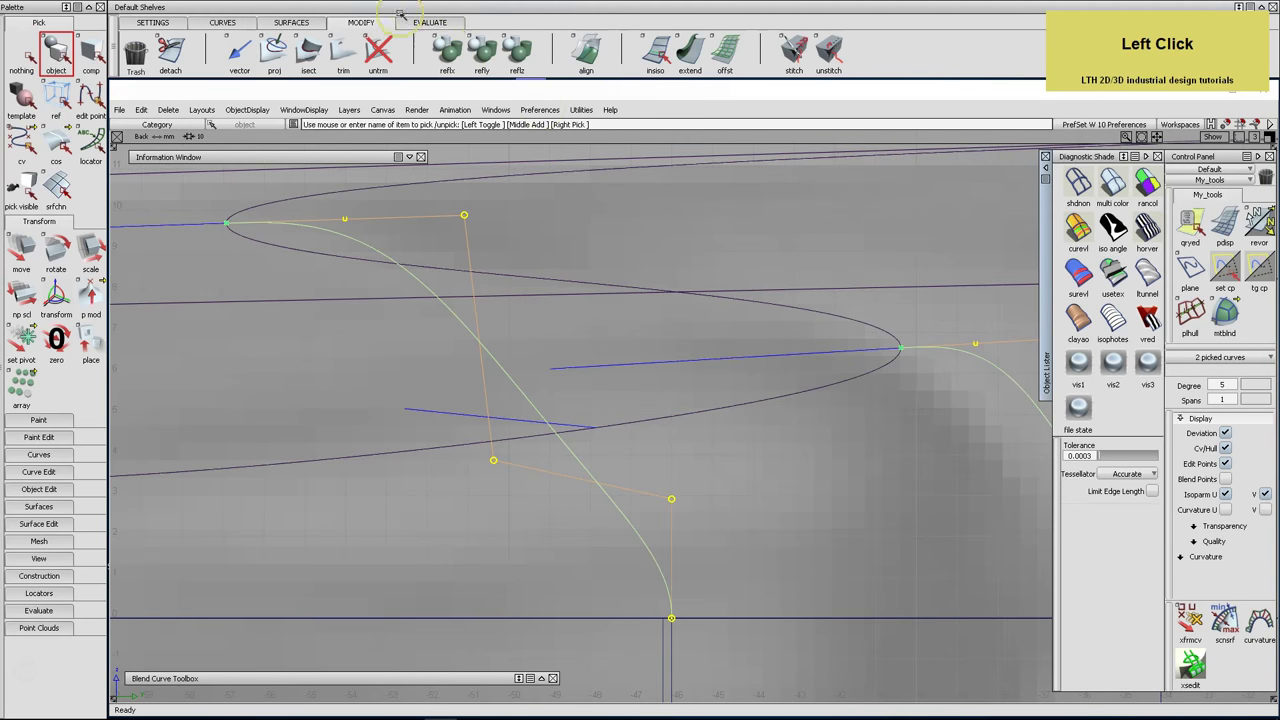
# Add curvature combs to both transition curves and increase the combs' scale and sample density
pyautogui.click(430, 22)
pyautogui.click(482, 52)
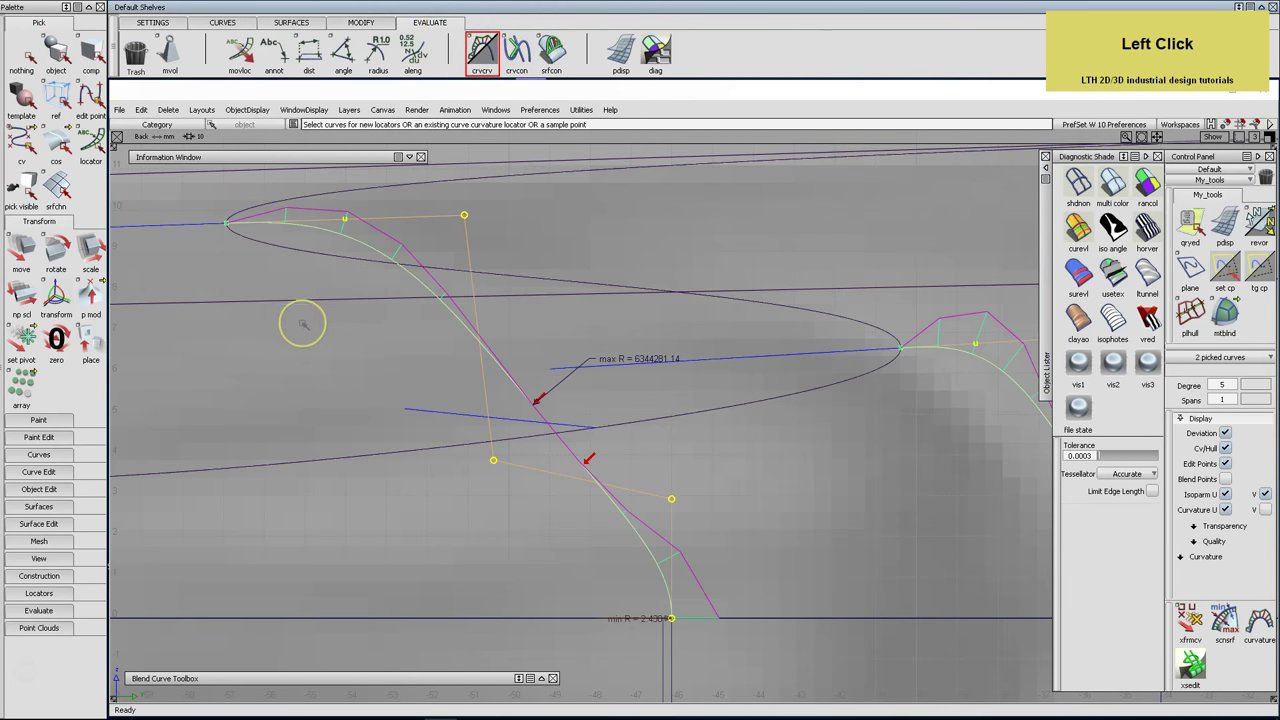
pyautogui.moveTo(243, 360); pyautogui.dragTo(605, 317, button='middle')
pyautogui.moveTo(241, 415); pyautogui.dragTo(545, 360, button='middle')
pyautogui.moveTo(274, 417); pyautogui.dragTo(509, 343)
pyautogui.keyDown('alt'); pyautogui.keyDown('shift'); pyautogui.moveTo(594, 323); pyautogui.dragTo(623, 331, button='right'); pyautogui.keyUp('shift'); pyautogui.keyUp('alt')
pyautogui.keyDown('alt'); pyautogui.keyDown('shift'); pyautogui.moveTo(623, 331); pyautogui.dragTo(409, 343, button='middle'); pyautogui.keyUp('shift'); pyautogui.keyUp('alt')
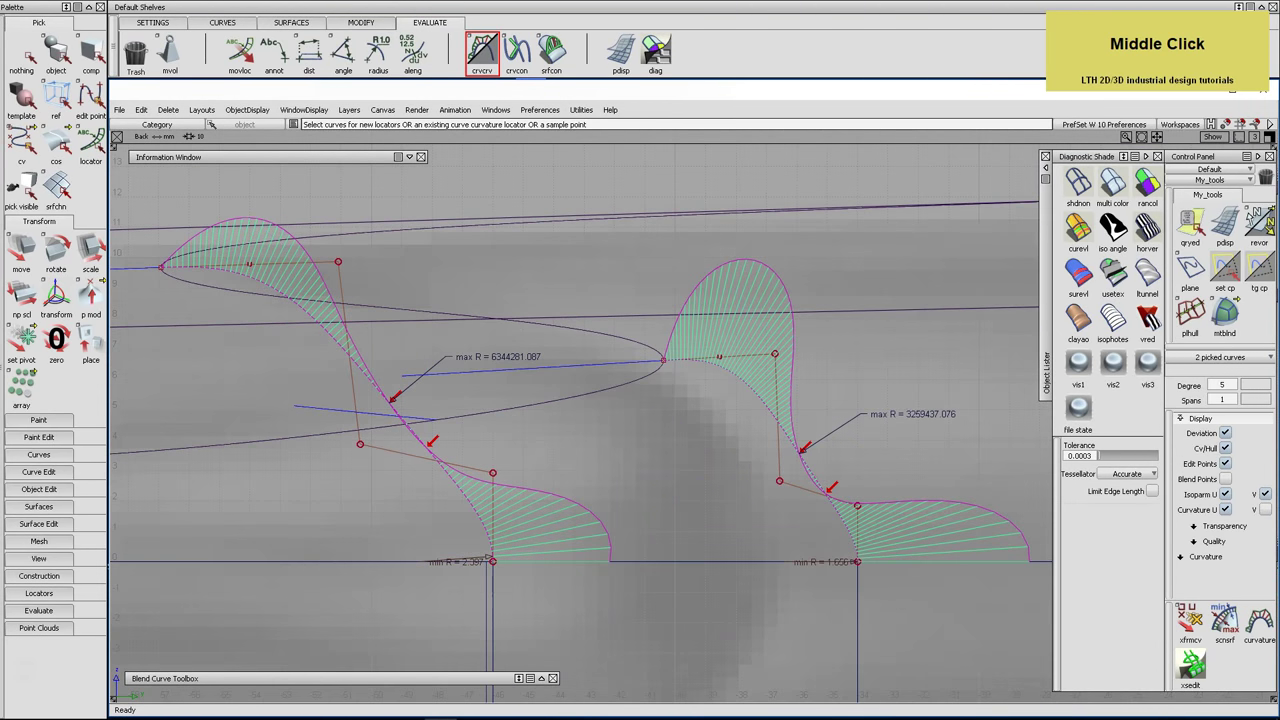
# Raise the CV directly above the wall end of each transition curve to about the same height on both
pyautogui.click(22, 55)
pyautogui.click(22, 145)
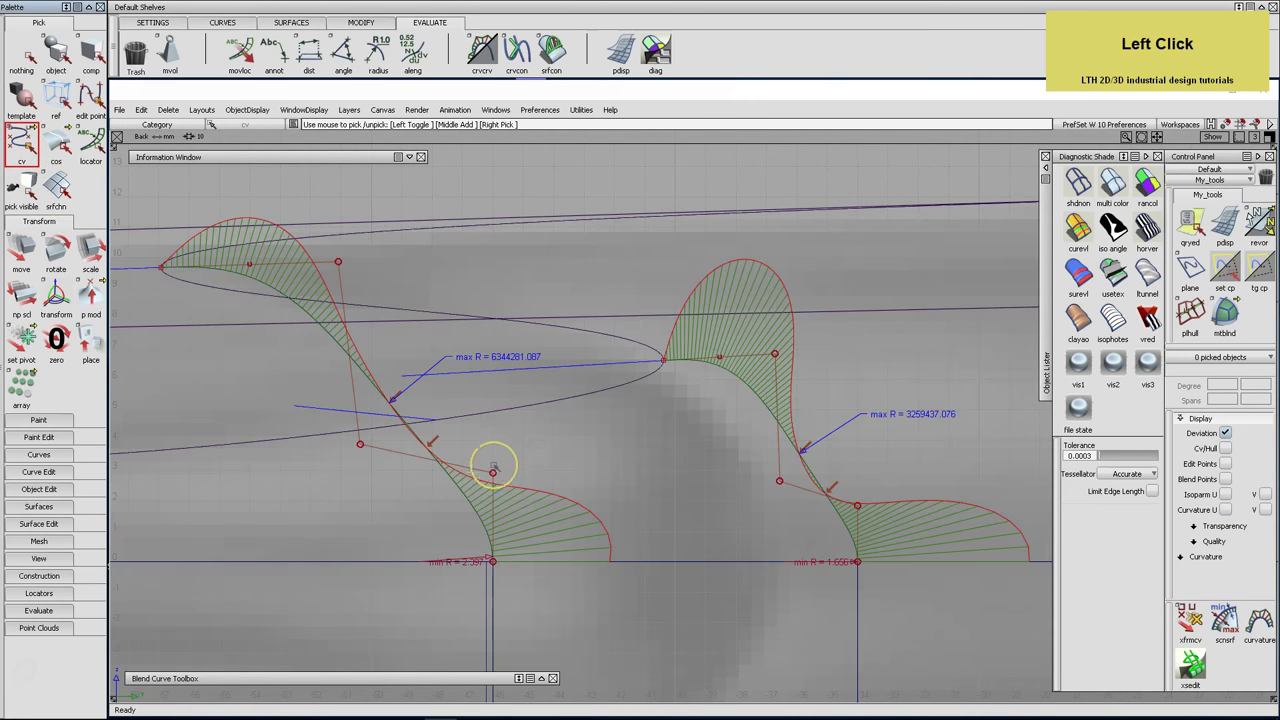
pyautogui.click(492, 473)
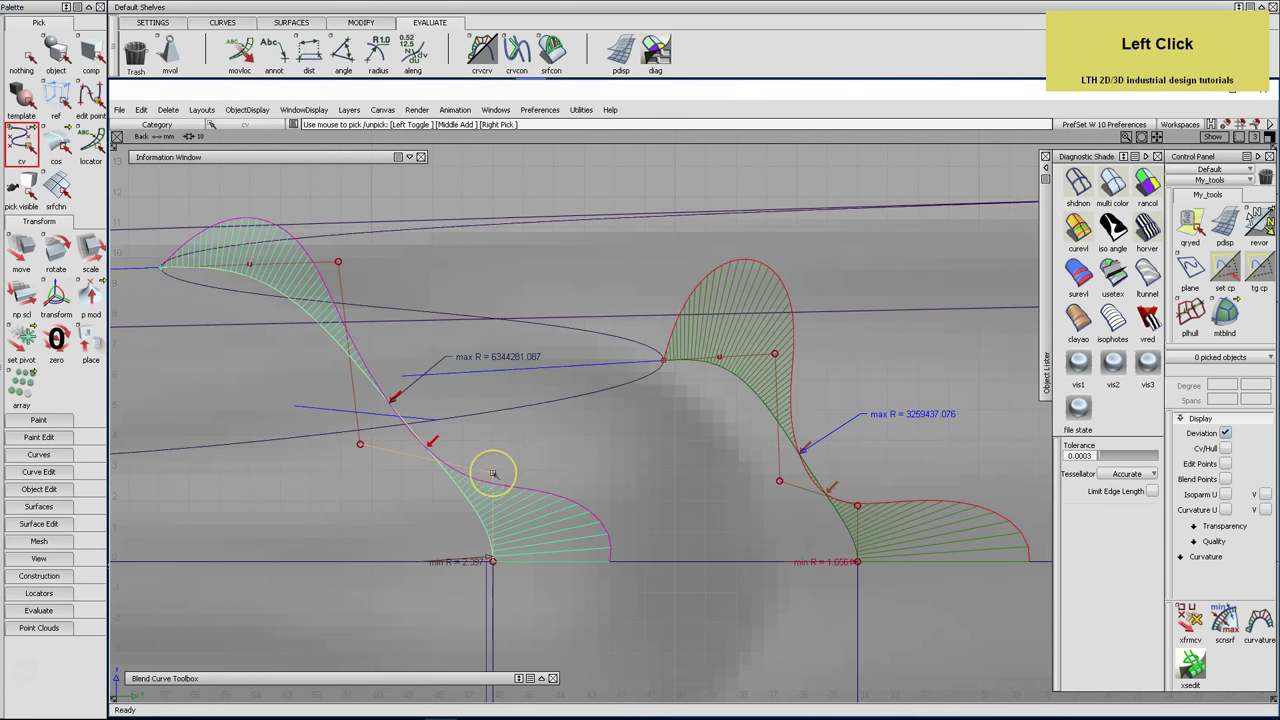
pyautogui.click(21, 253)
pyautogui.keyDown('alt'); pyautogui.click(493, 462); pyautogui.keyUp('alt')
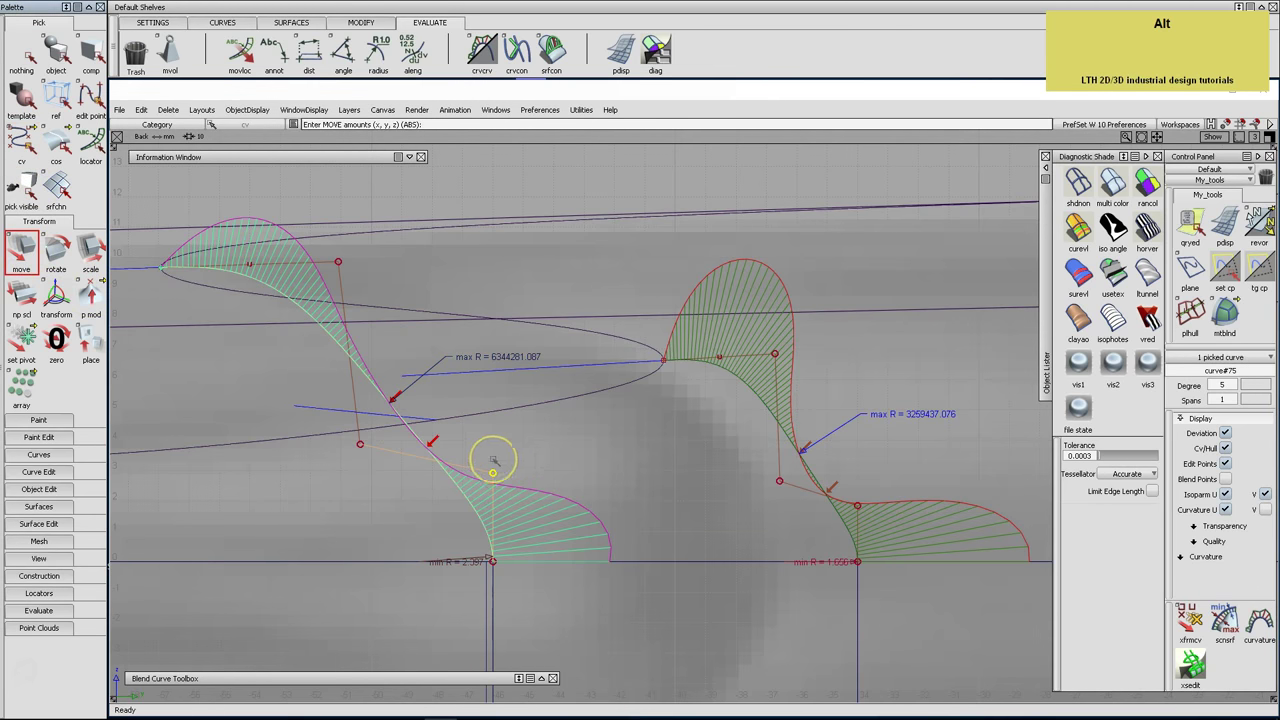
pyautogui.keyDown('alt'); pyautogui.moveTo(507, 470); pyautogui.dragTo(508, 470, button='right'); pyautogui.keyUp('alt')
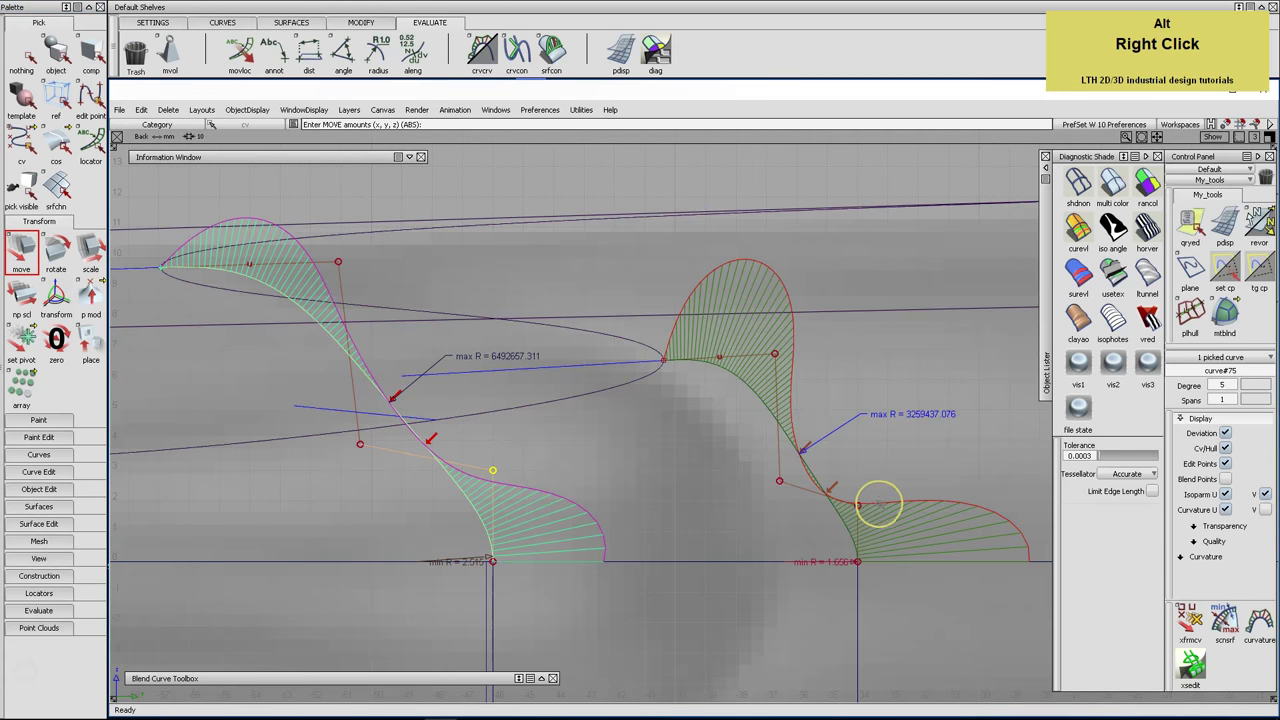
pyautogui.keyDown('alt'); pyautogui.moveTo(857, 506); pyautogui.dragTo(867, 477, button='right'); pyautogui.keyUp('alt')
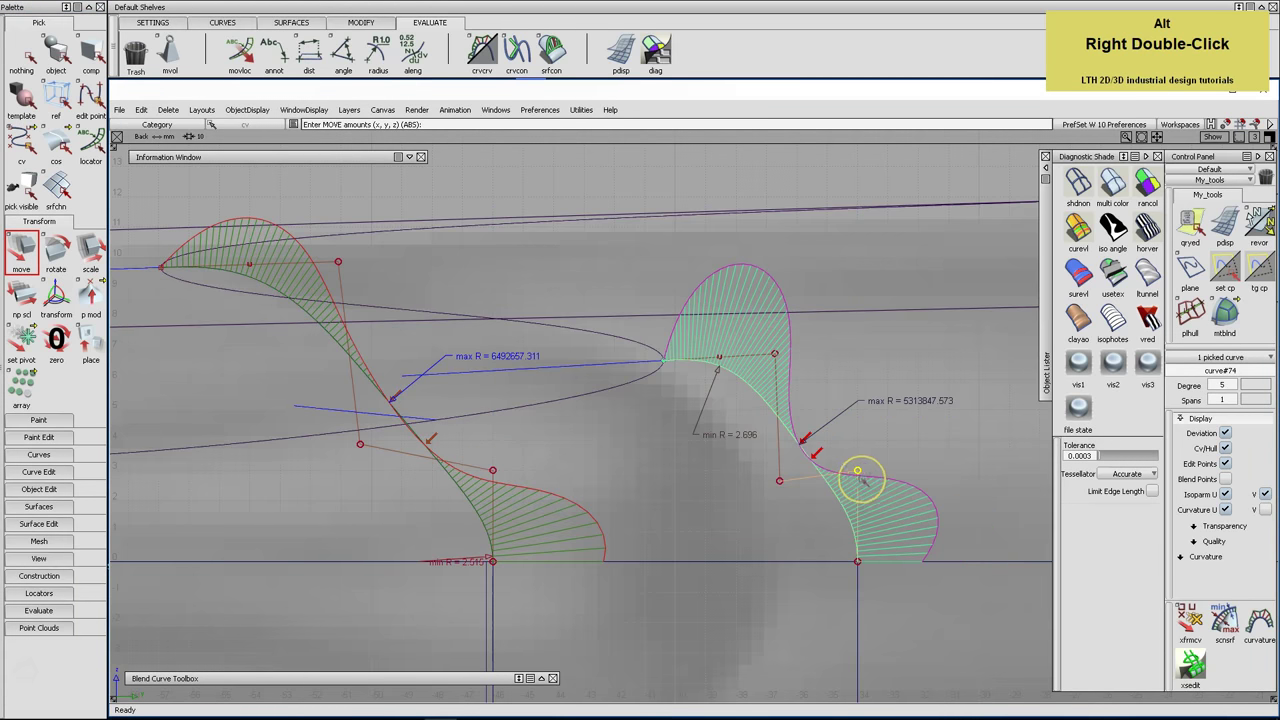
# Move the fourth CV from the inner end of each transition curve outward and up to remove the inflection and smooth the curvature comb
pyautogui.moveTo(779, 481); pyautogui.dragTo(833, 395)
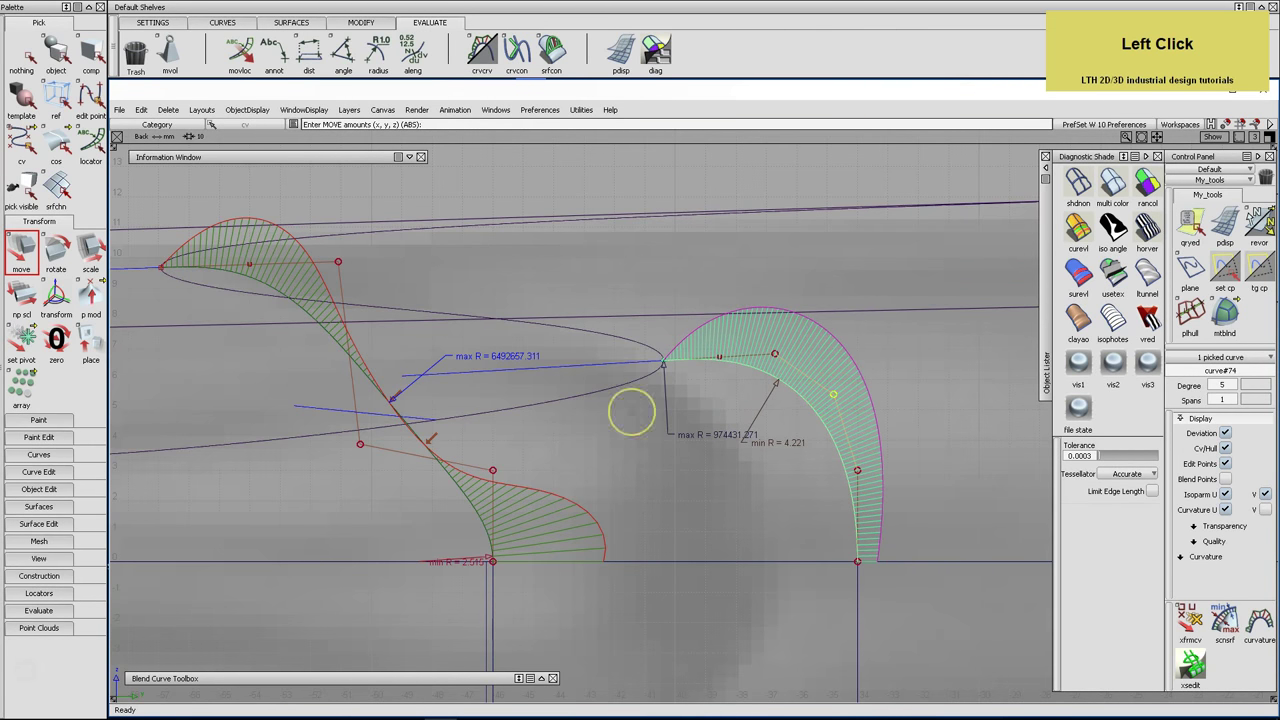
pyautogui.click(361, 447)
pyautogui.moveTo(343, 480); pyautogui.dragTo(451, 372)
pyautogui.keyDown('alt'); pyautogui.keyDown('shift'); pyautogui.moveTo(590, 425); pyautogui.dragTo(524, 439, button='right'); pyautogui.keyUp('shift'); pyautogui.keyUp('alt')
pyautogui.keyDown('alt'); pyautogui.keyDown('shift'); pyautogui.moveTo(540, 439); pyautogui.dragTo(612, 463, button='middle'); pyautogui.keyUp('shift'); pyautogui.keyUp('alt')
pyautogui.keyDown('alt'); pyautogui.keyDown('shift'); pyautogui.moveTo(612, 463); pyautogui.dragTo(644, 441, button='right'); pyautogui.keyUp('shift'); pyautogui.keyUp('alt')
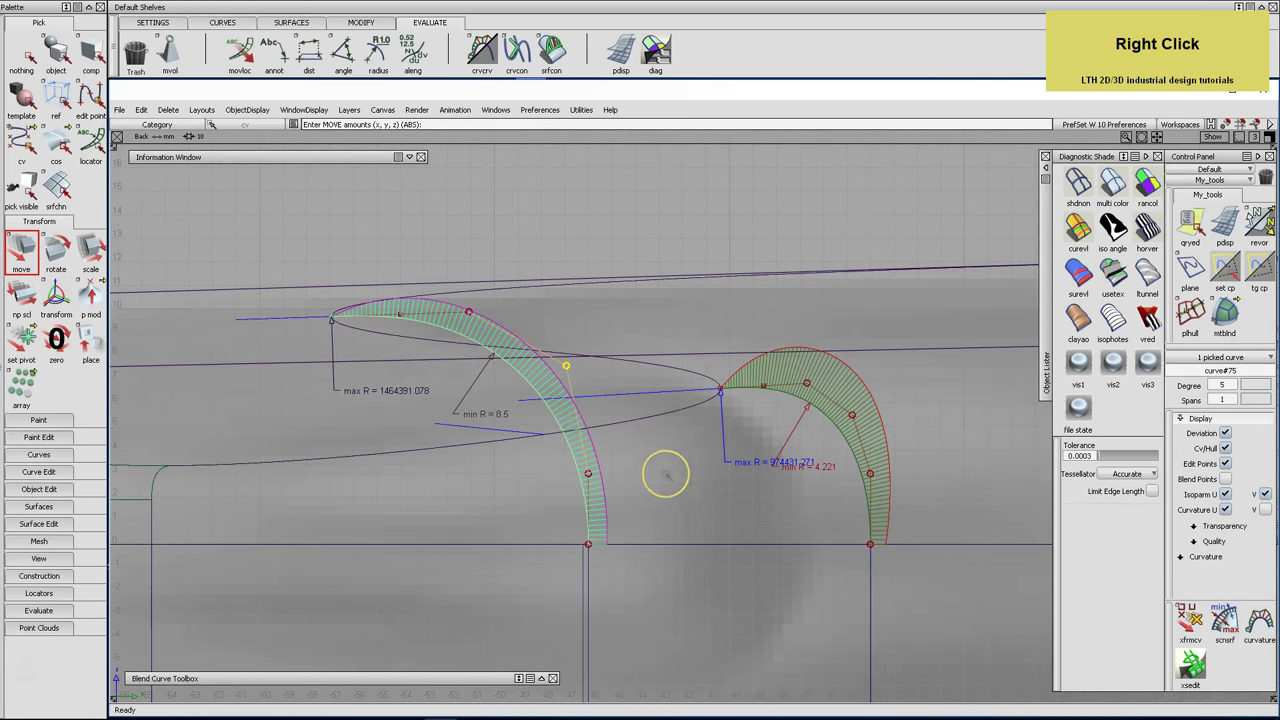
# Fine-tune the third and fourth CVs of the longer transition curve to even out its curvature comb
pyautogui.moveTo(657, 472); pyautogui.dragTo(653, 474)
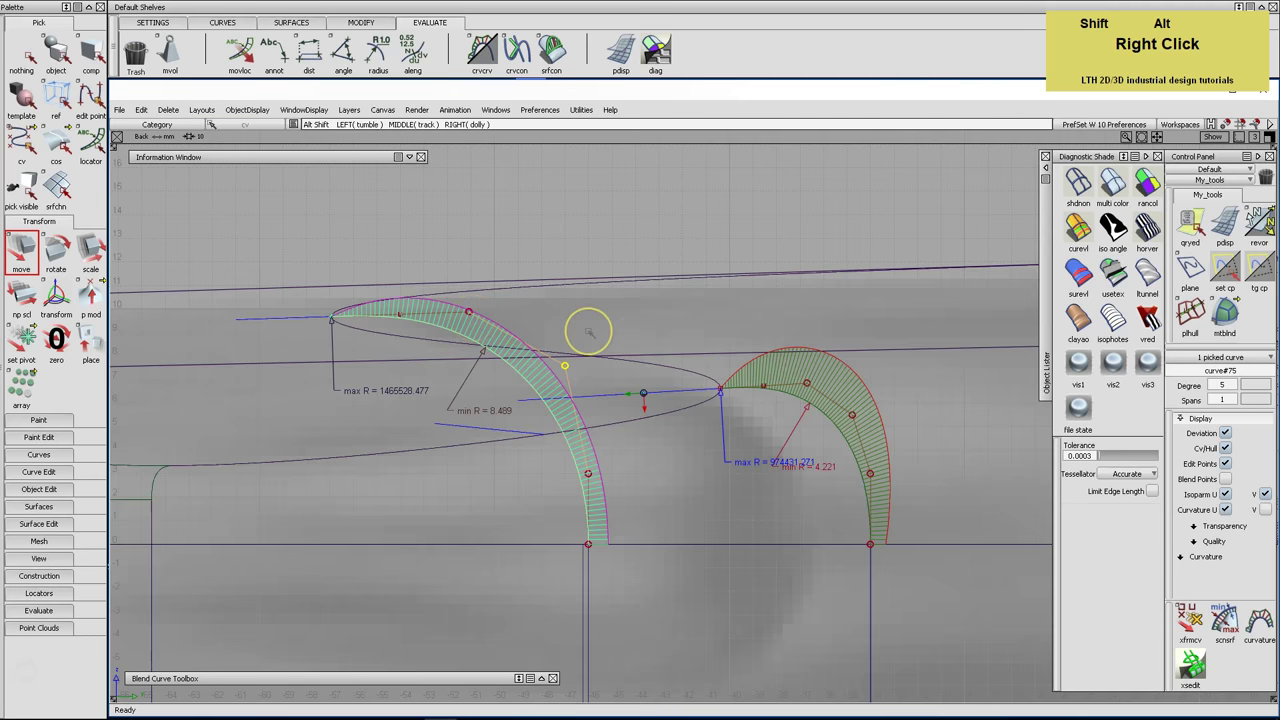
pyautogui.keyDown('alt'); pyautogui.keyDown('shift'); pyautogui.moveTo(586, 329); pyautogui.dragTo(580, 335, button='right'); pyautogui.keyUp('shift'); pyautogui.keyUp('alt')
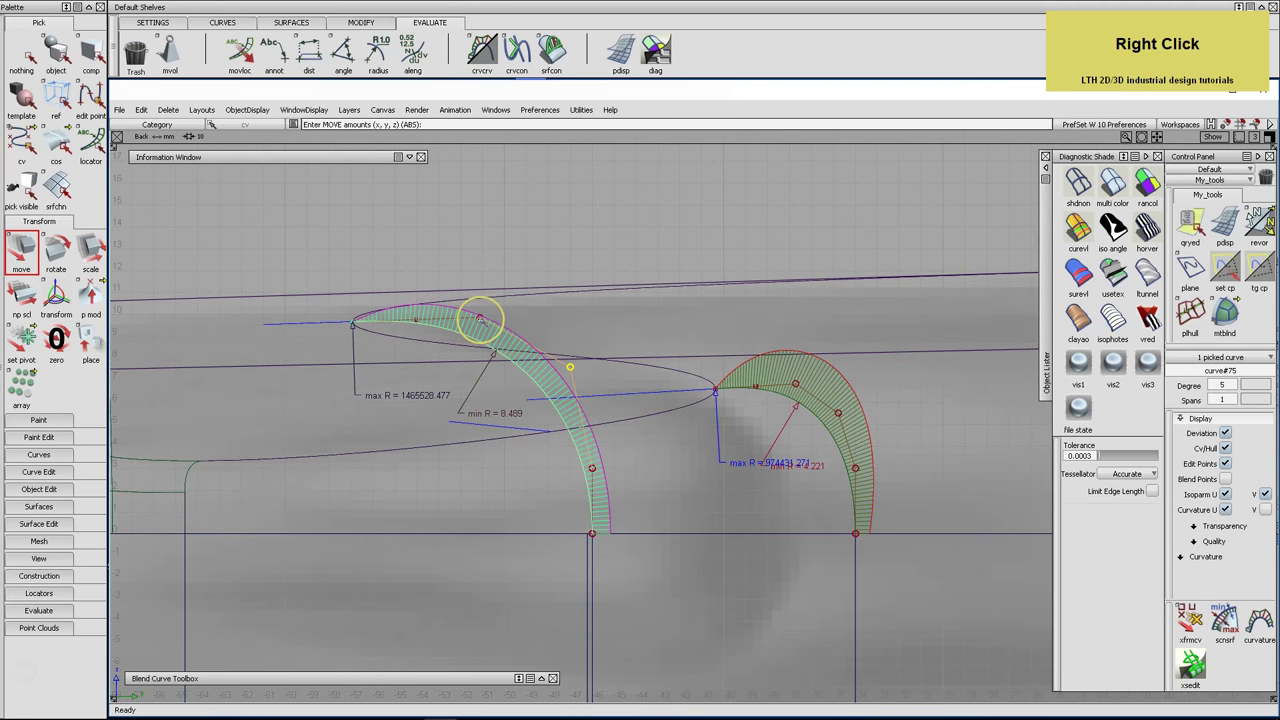
pyautogui.click(480, 317)
pyautogui.moveTo(443, 432); pyautogui.dragTo(458, 431, button='middle')
pyautogui.click(570, 368)
pyautogui.moveTo(614, 400); pyautogui.dragTo(616, 398, button='right')
pyautogui.moveTo(616, 398); pyautogui.dragTo(621, 399, button='middle')
pyautogui.moveTo(620, 399); pyautogui.dragTo(622, 403, button='right')
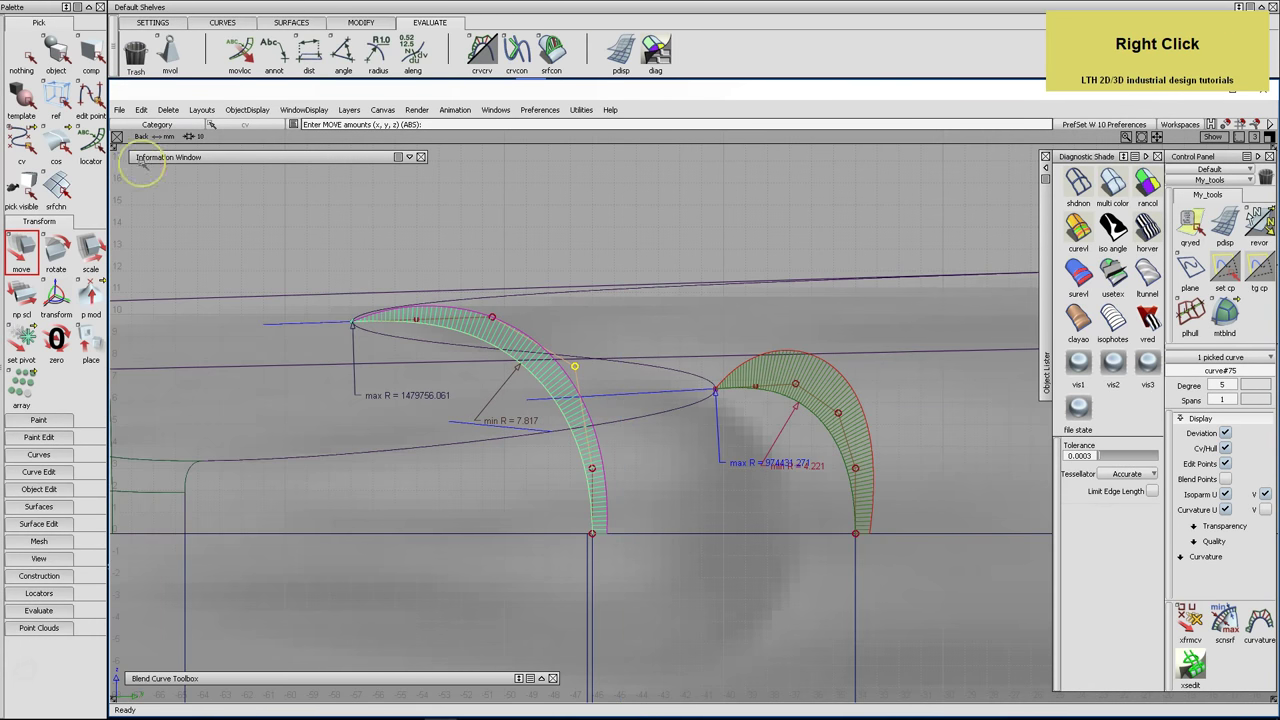
# Clear the selection, return to the perspective view and delete the curvature comb locators
pyautogui.click(21, 55)
pyautogui.press('F8')
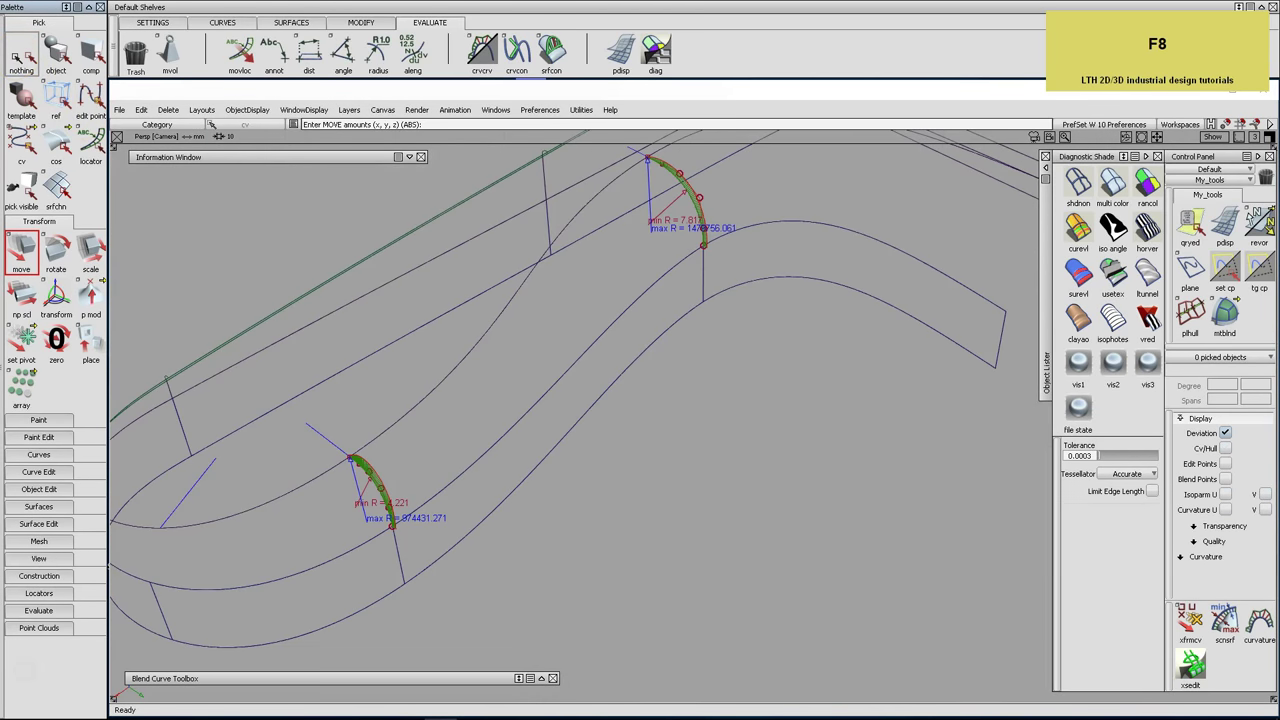
pyautogui.hotkey('ctrl', 'l')
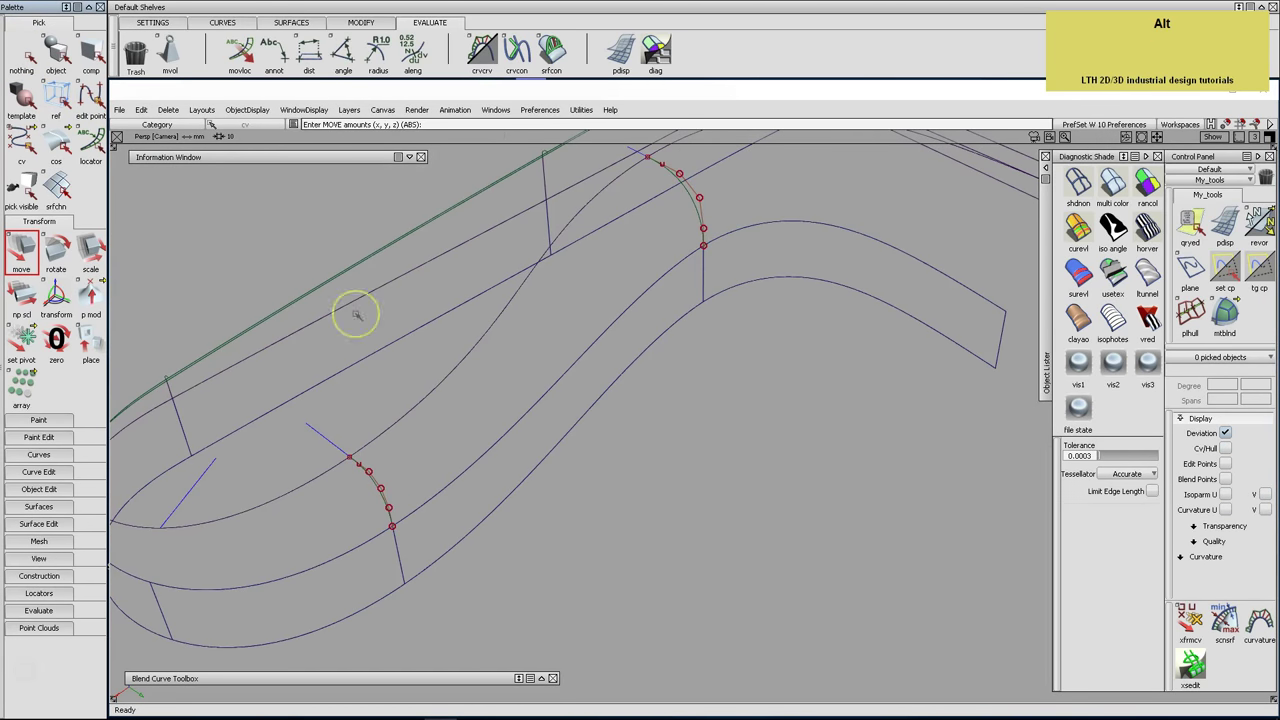
# Start the two-rail birail tool with two generation curves and reset its options to the defaults
pyautogui.keyDown('alt'); pyautogui.keyDown('shift'); pyautogui.click(476, 343); pyautogui.keyUp('shift'); pyautogui.keyUp('alt')
pyautogui.keyDown('alt'); pyautogui.keyDown('shift'); pyautogui.moveTo(478, 367); pyautogui.dragTo(418, 355); pyautogui.keyUp('shift'); pyautogui.keyUp('alt')
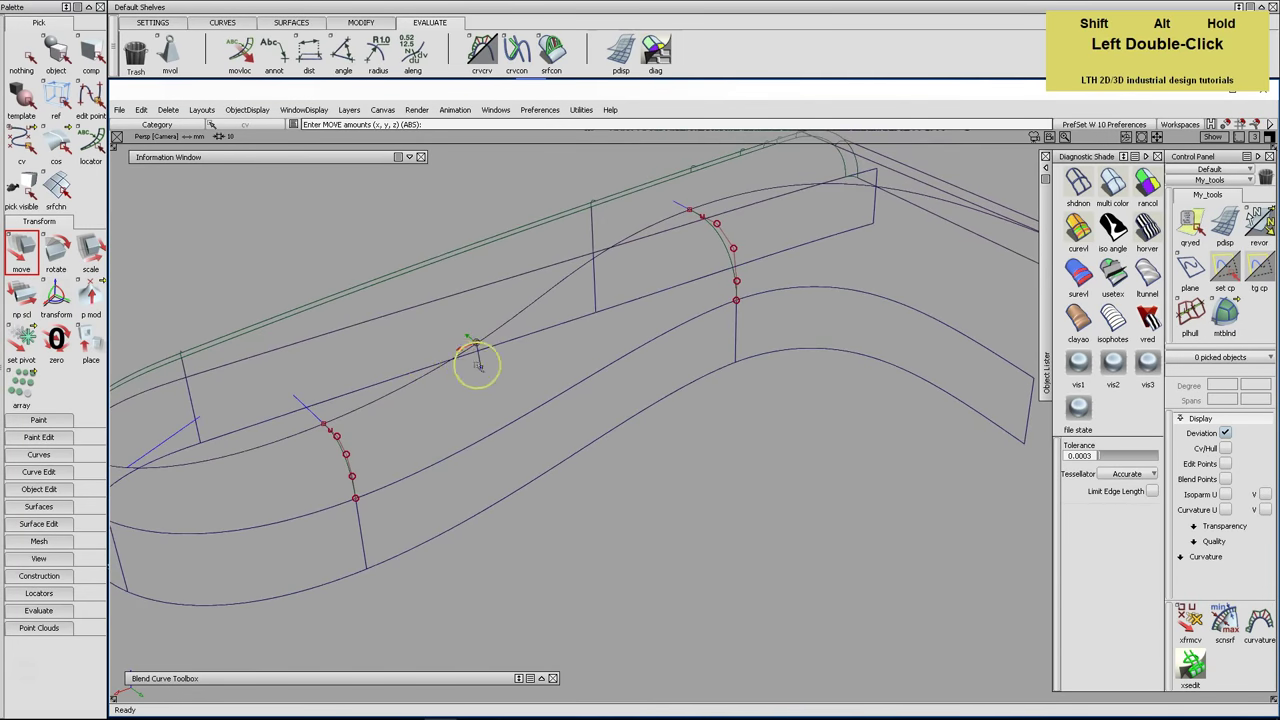
pyautogui.keyDown('alt'); pyautogui.keyDown('shift'); pyautogui.moveTo(477, 365); pyautogui.dragTo(551, 368, button='middle'); pyautogui.keyUp('shift'); pyautogui.keyUp('alt')
pyautogui.click(293, 22)
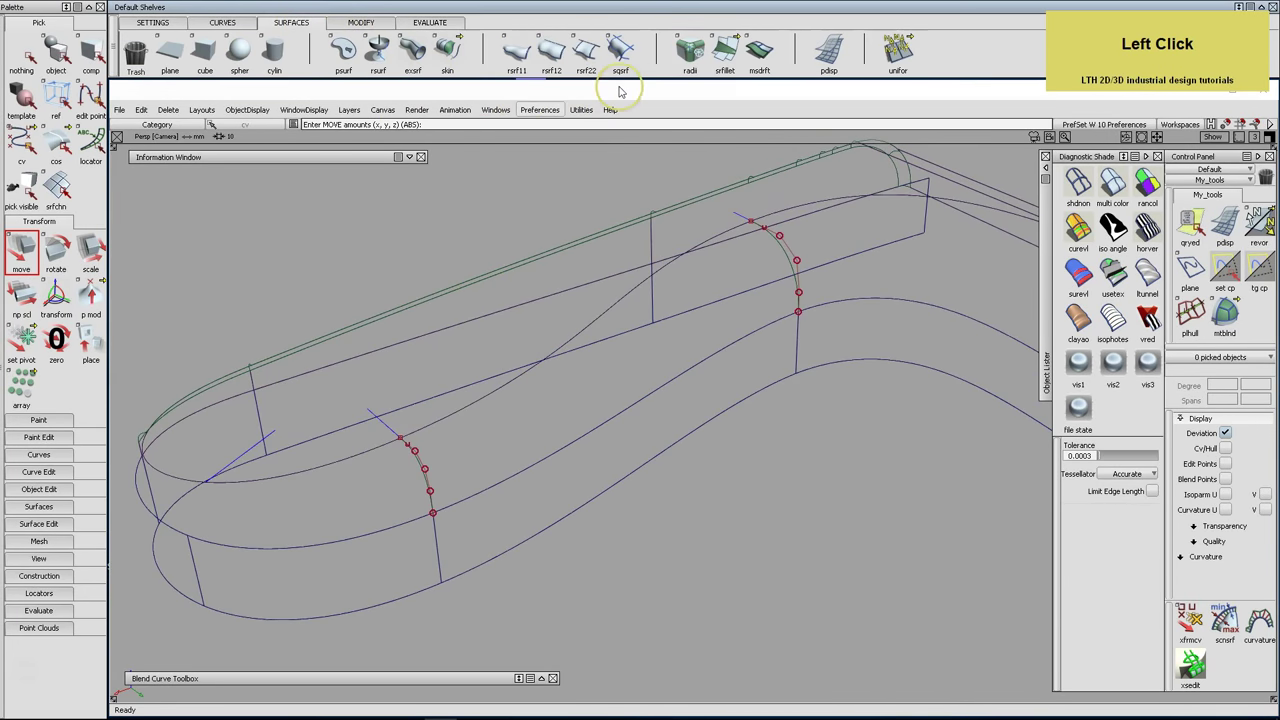
pyautogui.doubleClick(586, 50)
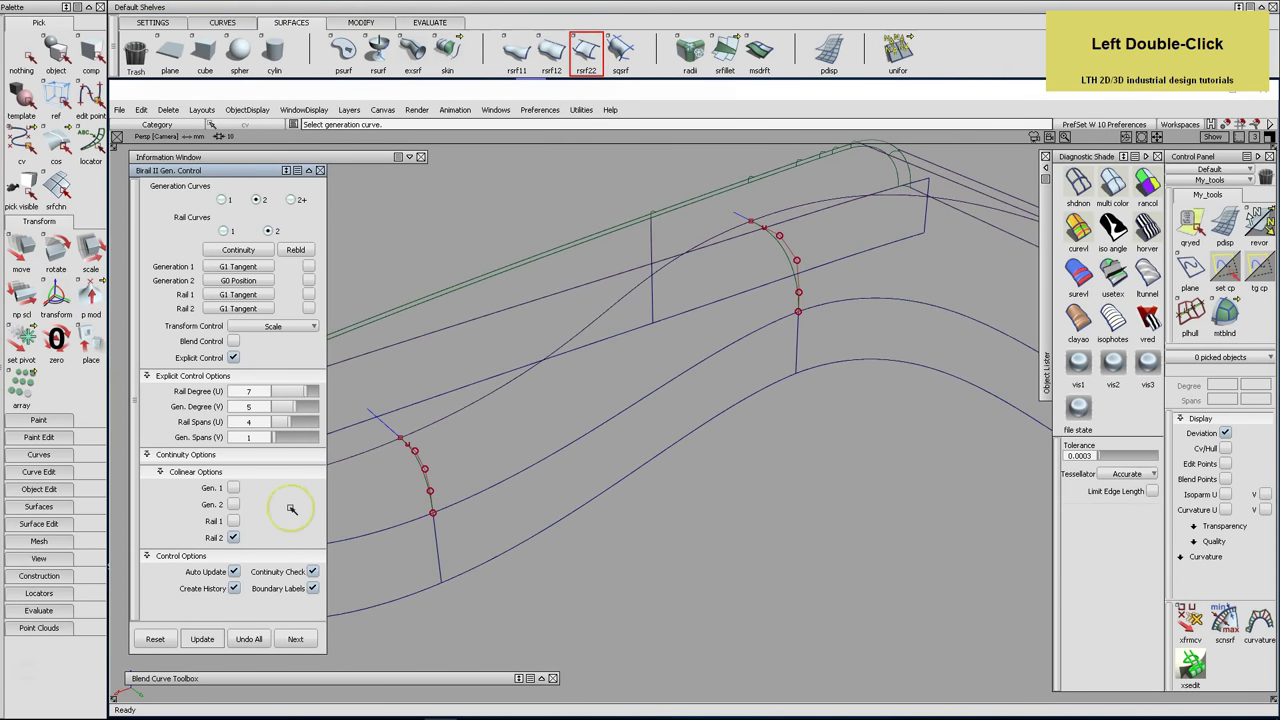
pyautogui.click(155, 639)
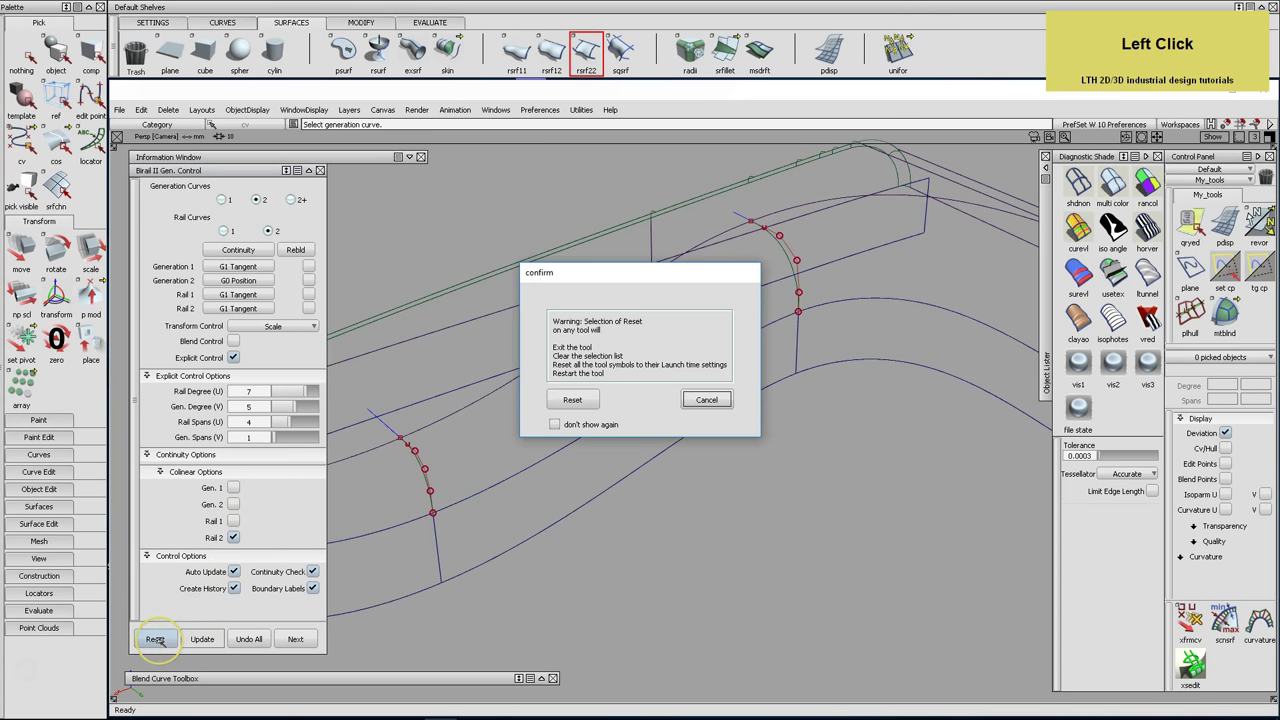
pyautogui.click(572, 400)
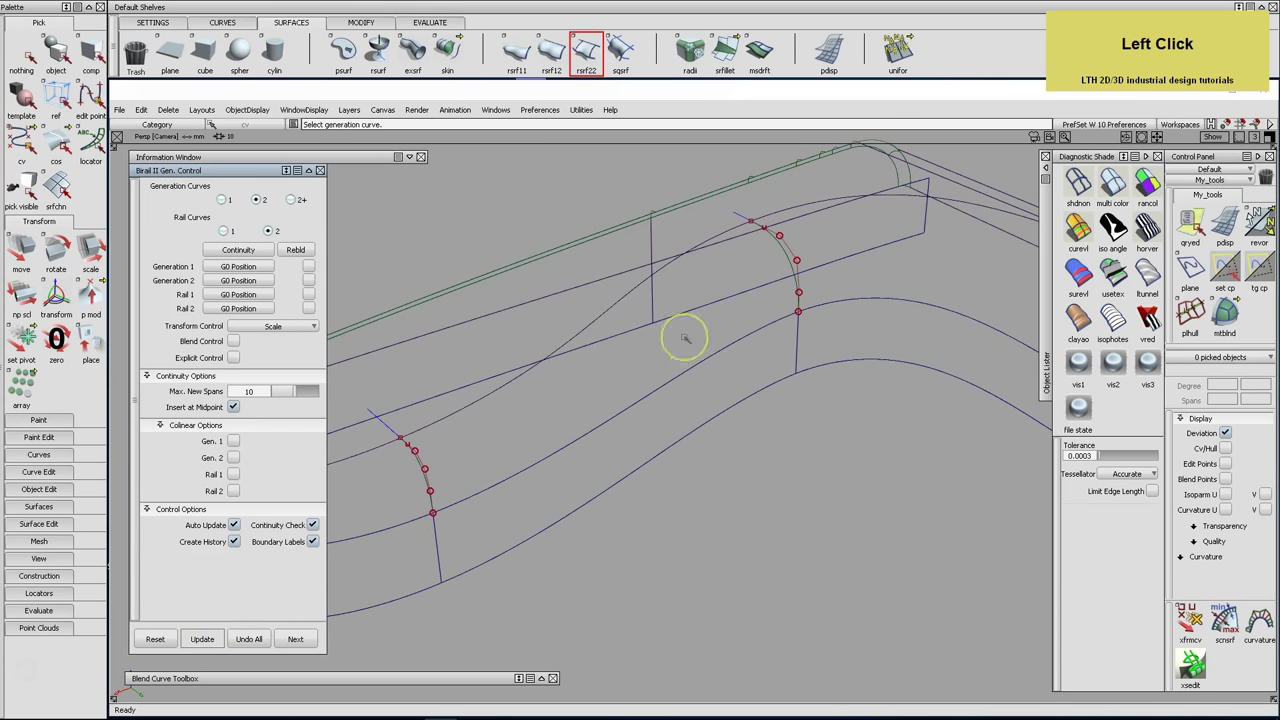
# Build a birail surface from the two transition curves as generations, with the trimmed top edge as Rail 1 and the draft wall edge as Rail 2
pyautogui.click(788, 254)
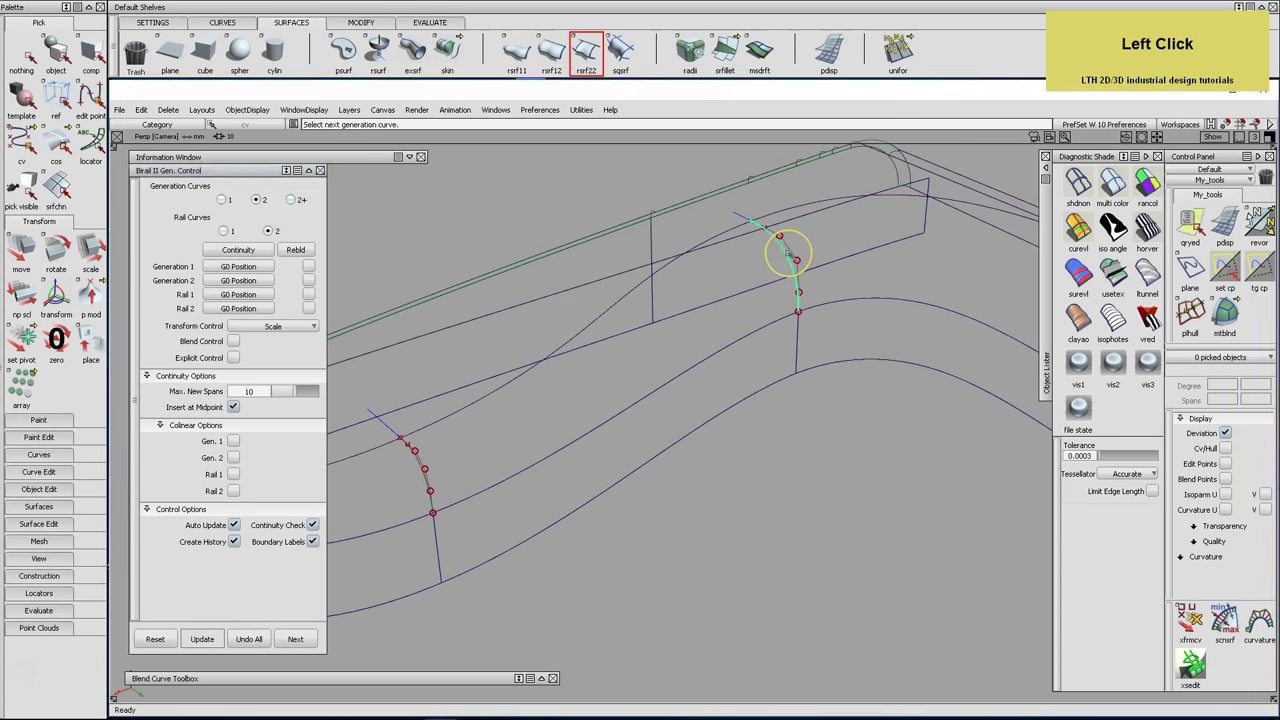
pyautogui.click(424, 470)
pyautogui.click(449, 418)
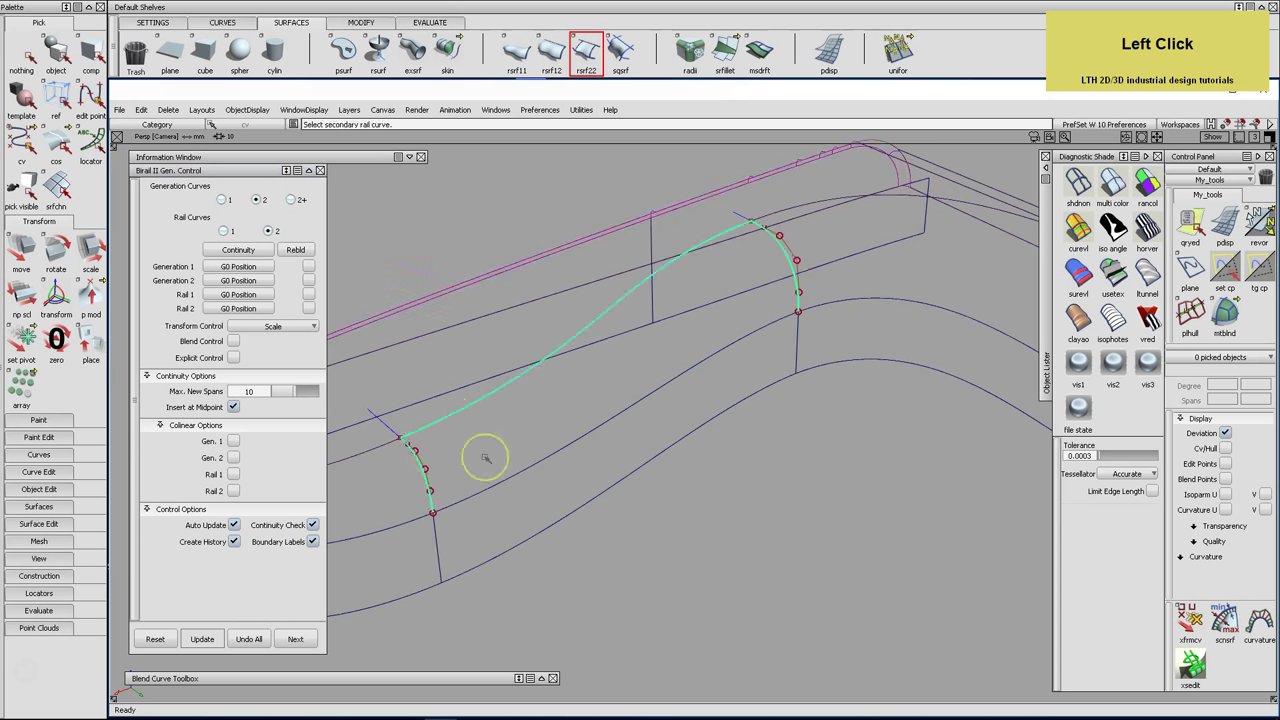
pyautogui.click(500, 485)
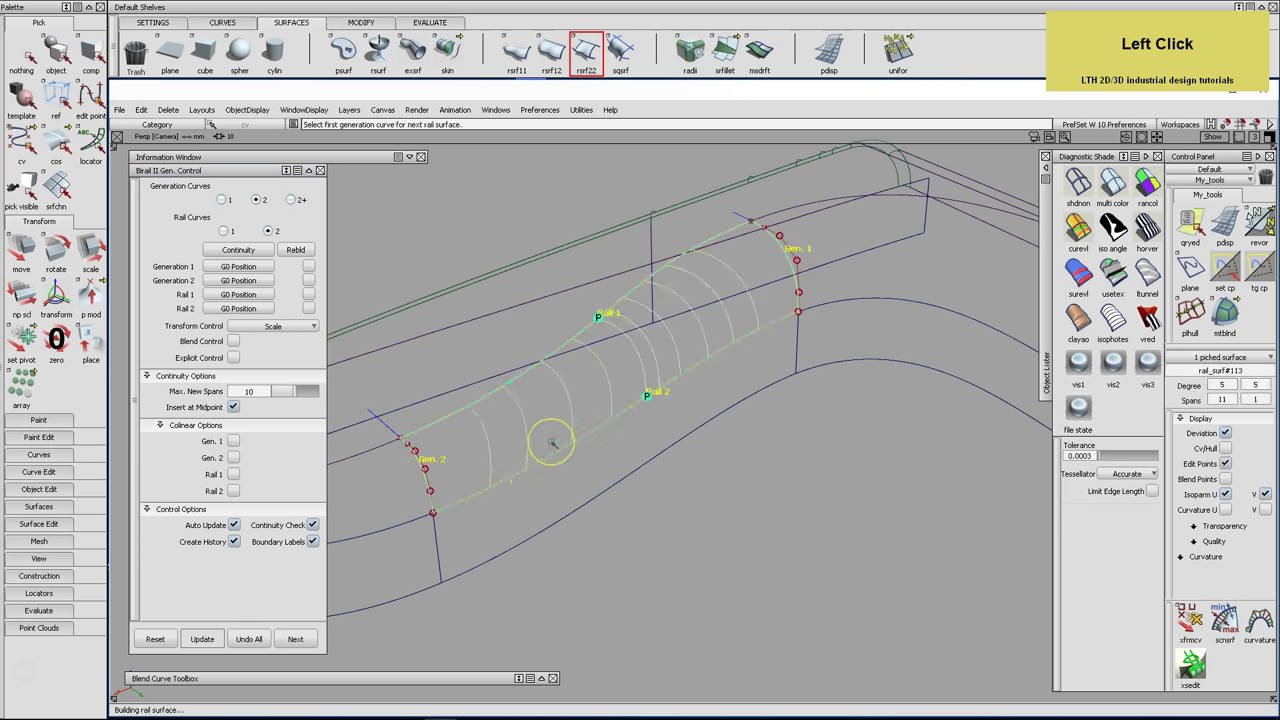
pyautogui.keyDown('alt'); pyautogui.keyDown('shift'); pyautogui.moveTo(552, 442); pyautogui.dragTo(602, 428, button='middle'); pyautogui.keyUp('shift'); pyautogui.keyUp('alt')
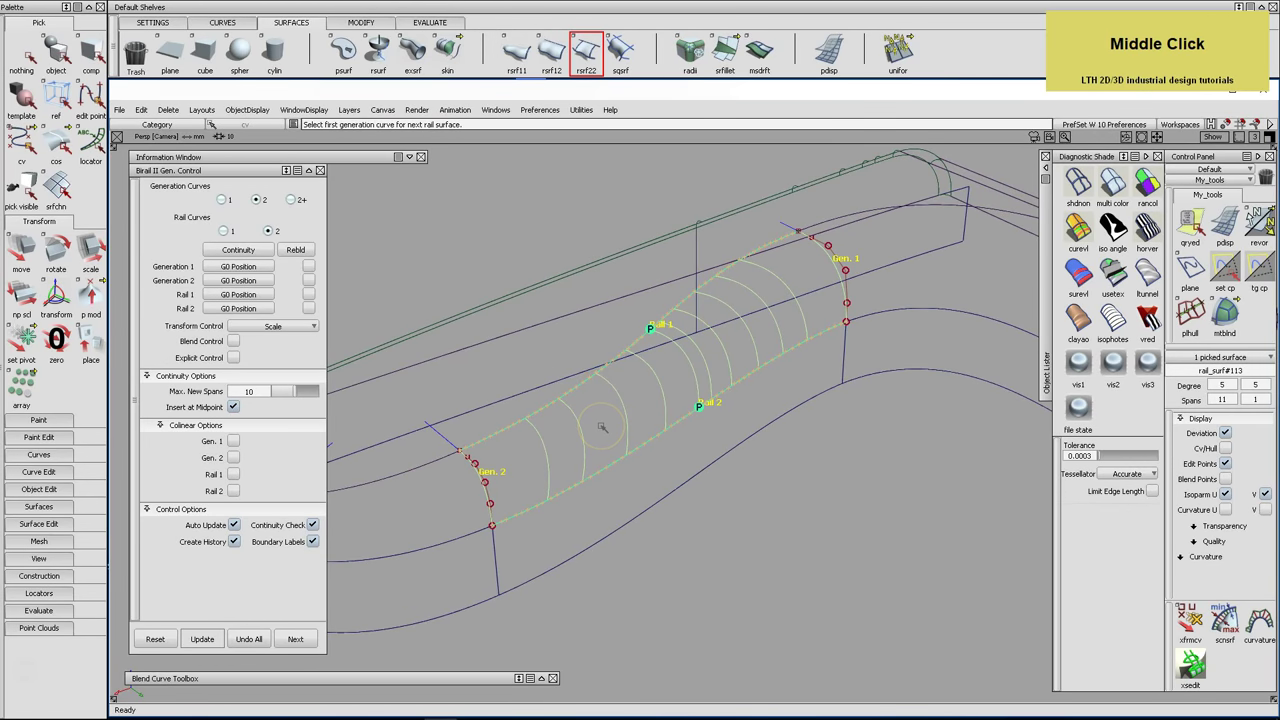
# Enable explicit control for the birail surface with rail degree 6 and 2 rail spans
pyautogui.click(232, 358)
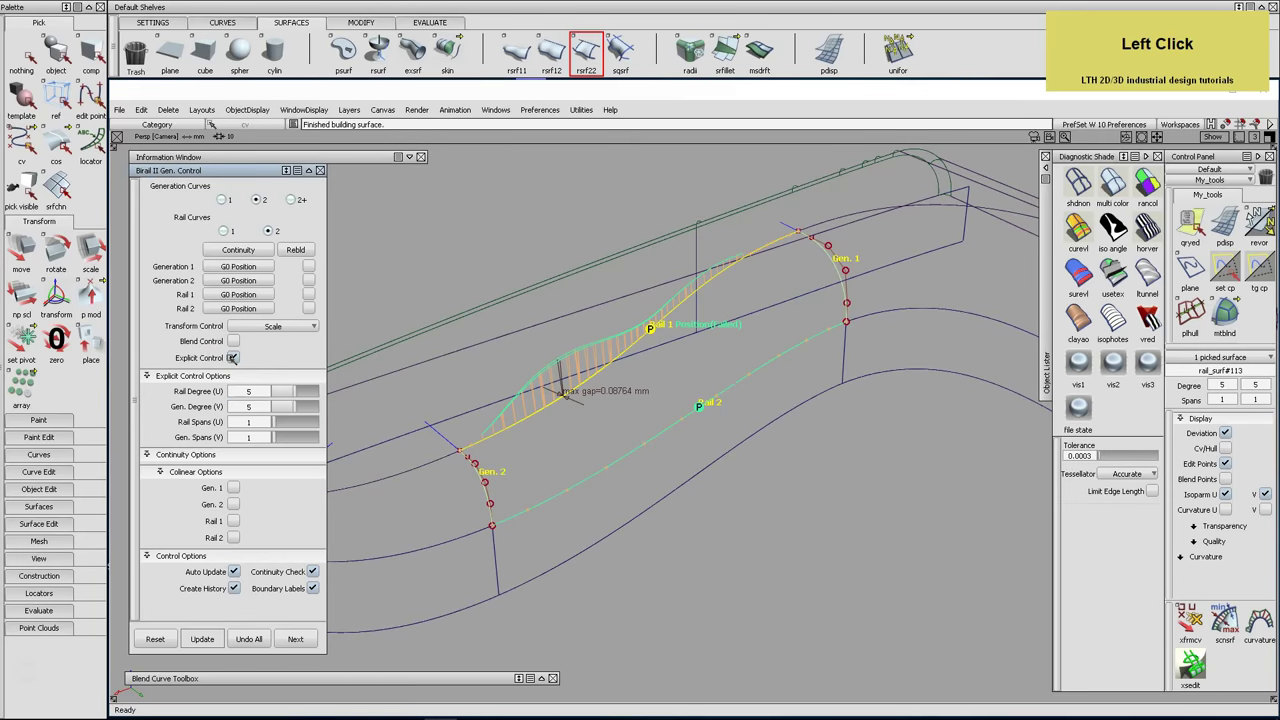
pyautogui.moveTo(296, 392); pyautogui.dragTo(338, 428)
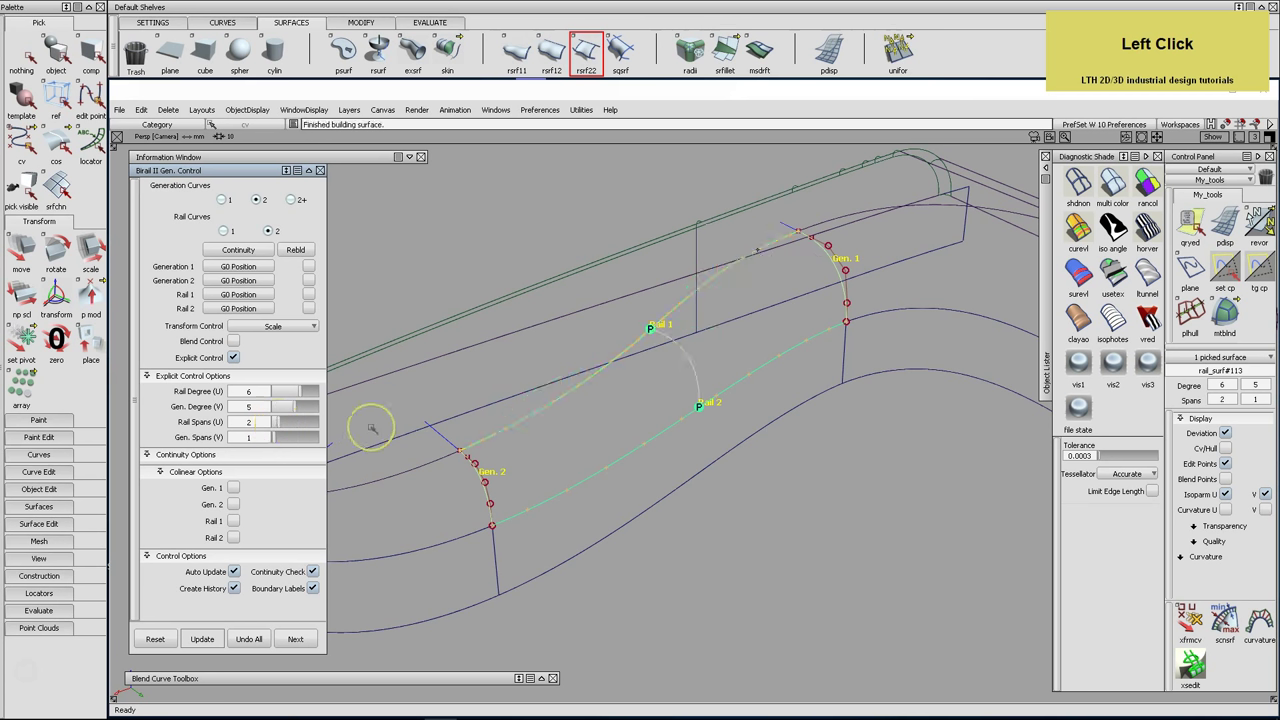
pyautogui.keyDown('alt'); pyautogui.keyDown('shift'); pyautogui.moveTo(523, 423); pyautogui.dragTo(485, 431); pyautogui.keyUp('shift'); pyautogui.keyUp('alt')
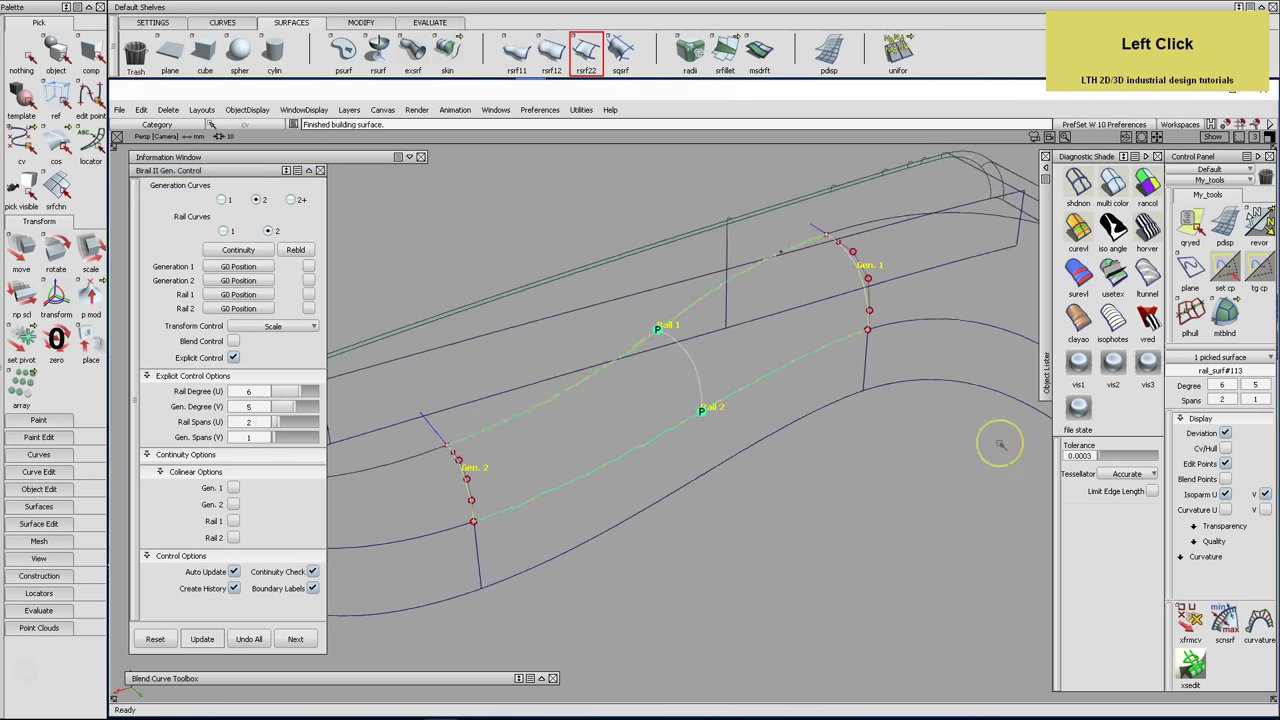
# Show the birail surface's CVs and hulls, and set Rail 1 to G2 Curvature and Rail 2 to G1 Tangent
pyautogui.click(1225, 448)
pyautogui.keyDown('alt'); pyautogui.keyDown('shift'); pyautogui.moveTo(794, 433); pyautogui.dragTo(720, 433); pyautogui.keyUp('shift'); pyautogui.keyUp('alt')
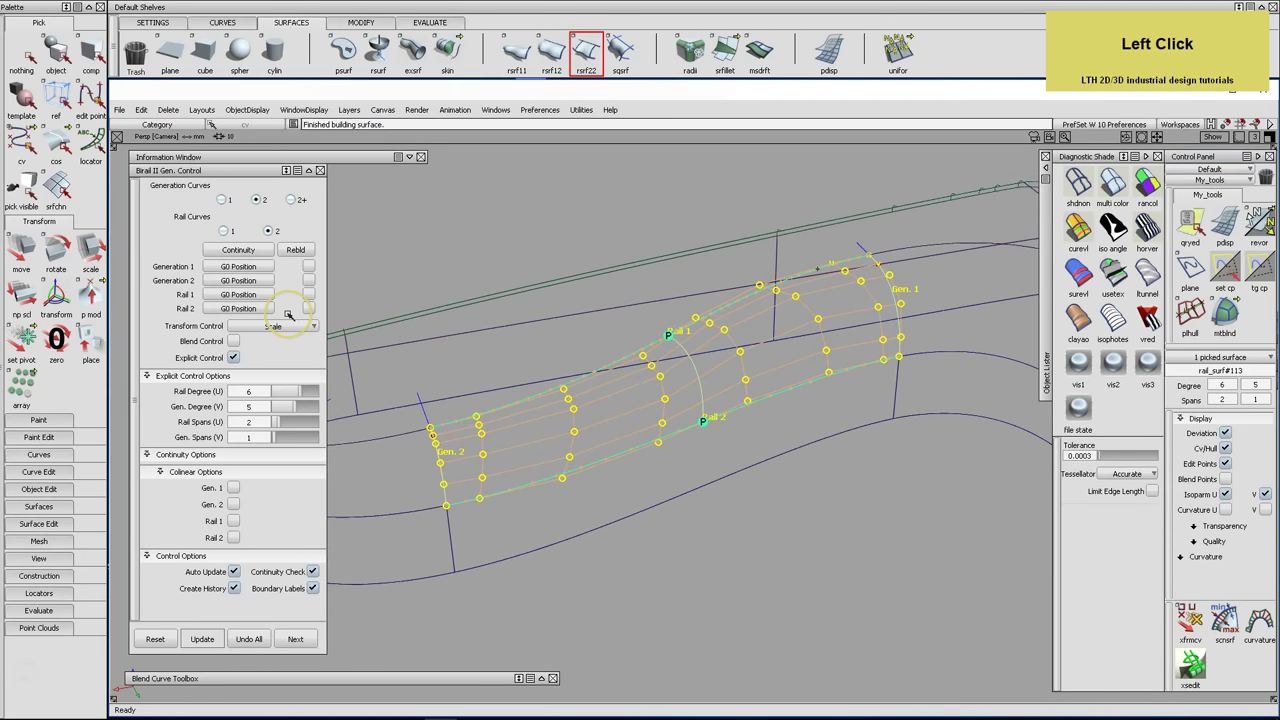
pyautogui.moveTo(265, 303); pyautogui.dragTo(234, 334)
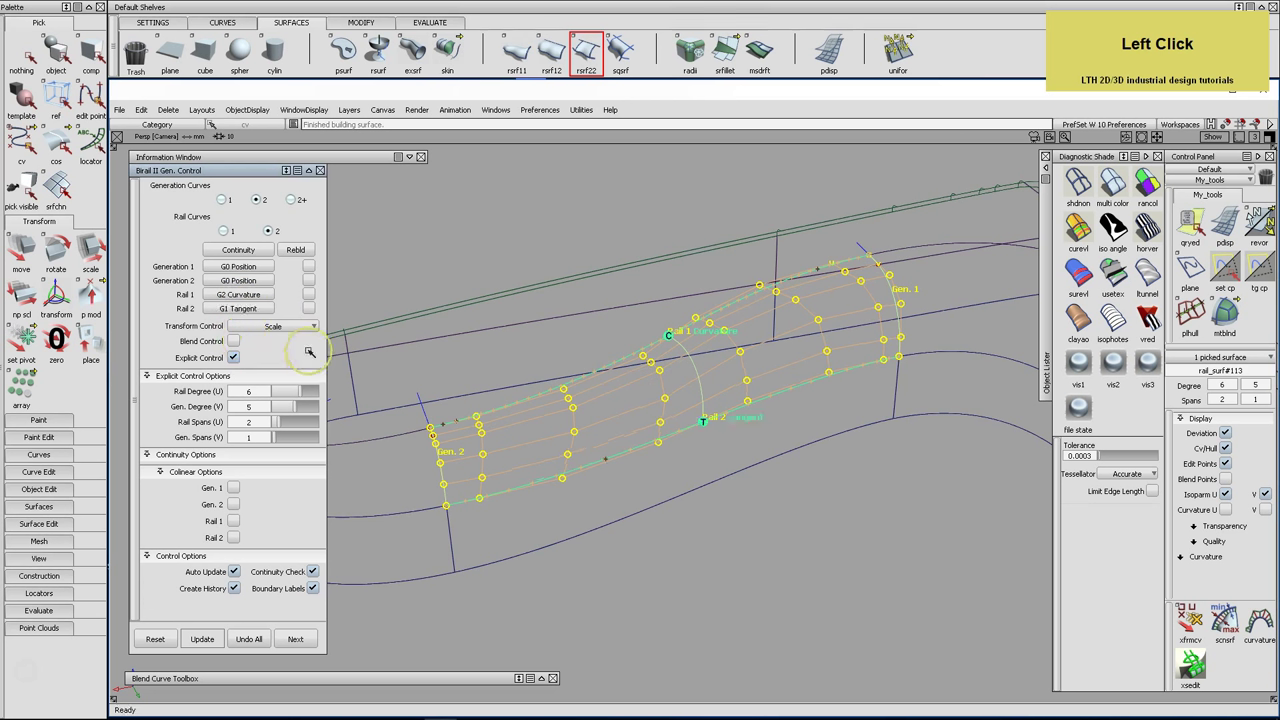
# Try the birail's rebuild option on Rail 2 and on Rail 1
pyautogui.click(309, 309)
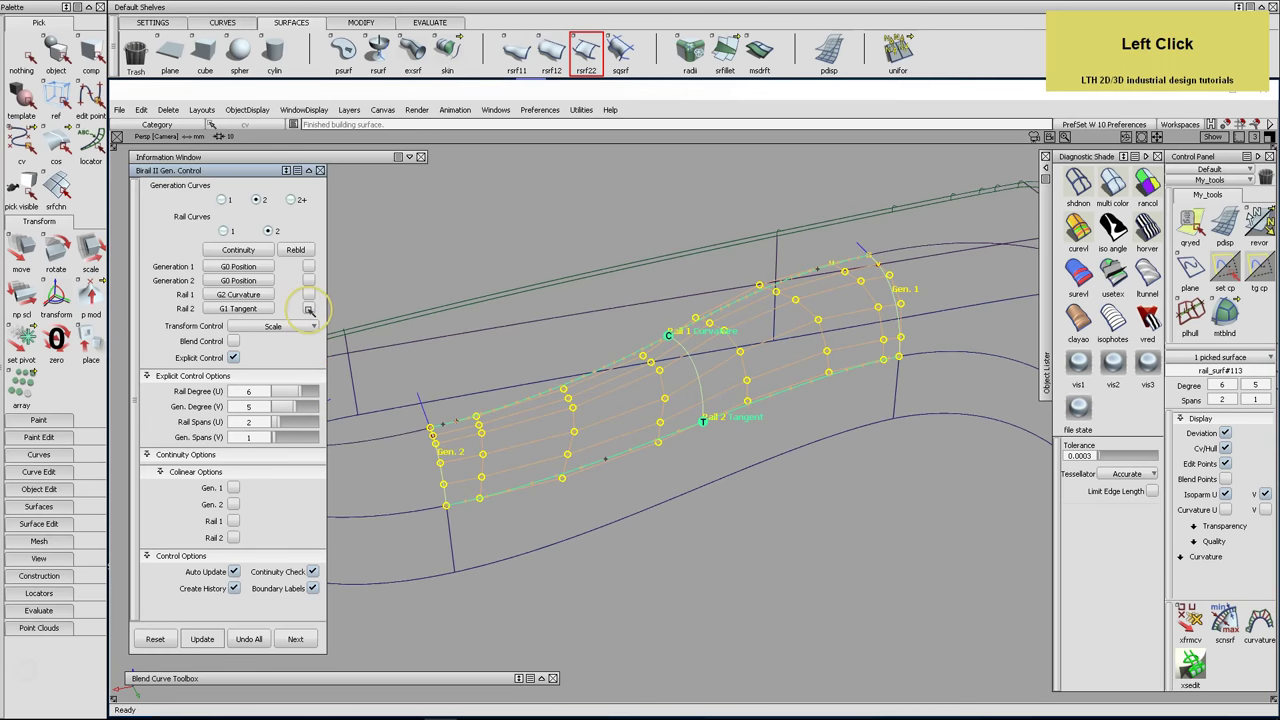
pyautogui.click(309, 309)
pyautogui.keyDown('alt'); pyautogui.keyDown('shift'); pyautogui.moveTo(536, 406); pyautogui.dragTo(435, 395); pyautogui.keyUp('shift'); pyautogui.keyUp('alt')
pyautogui.click(309, 296)
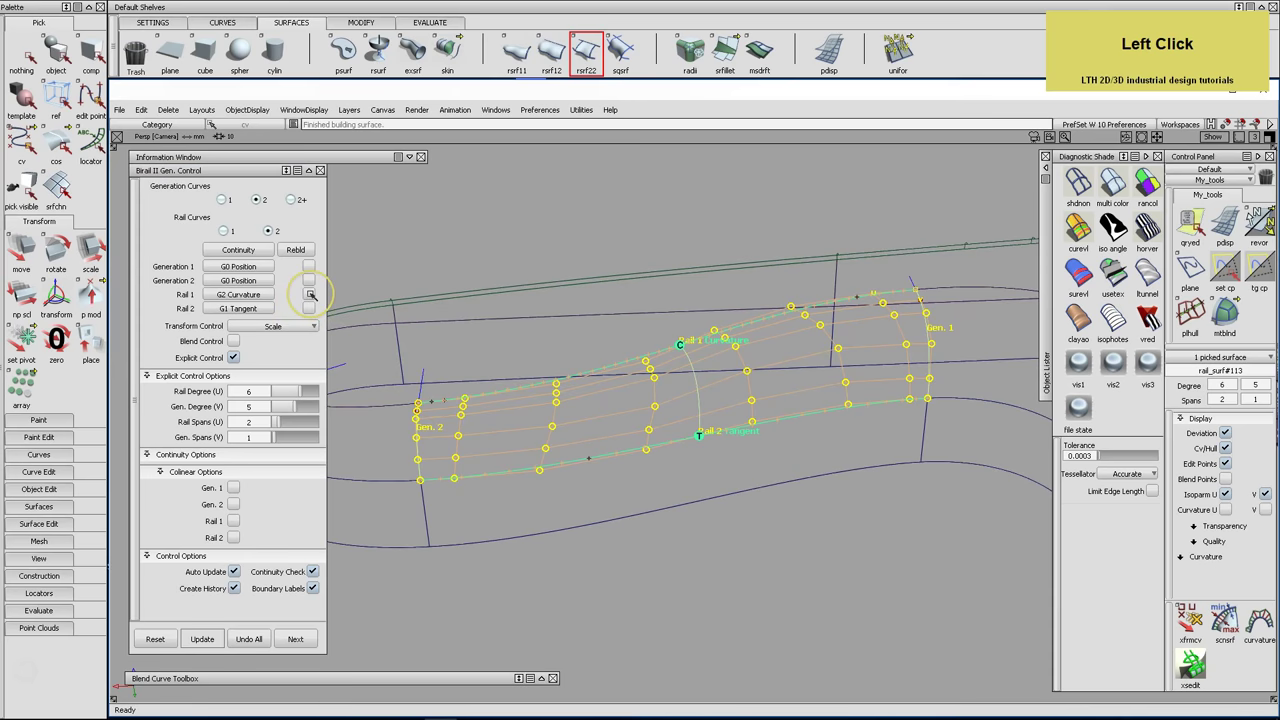
pyautogui.click(310, 295)
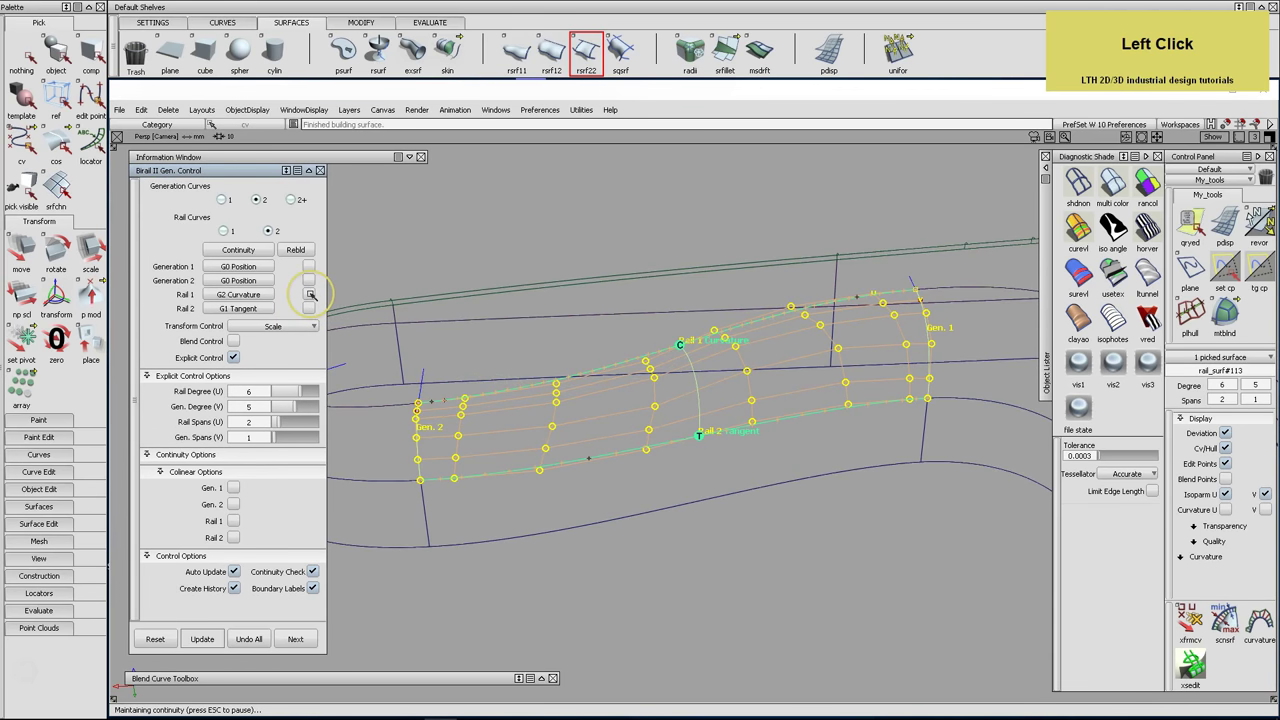
# Raise the birail surface's rail degree to 7
pyautogui.keyDown('alt'); pyautogui.keyDown('shift'); pyautogui.moveTo(480, 358); pyautogui.dragTo(537, 371); pyautogui.keyUp('shift'); pyautogui.keyUp('alt')
pyautogui.moveTo(310, 392); pyautogui.dragTo(303, 393)
pyautogui.keyDown('alt'); pyautogui.keyDown('shift'); pyautogui.moveTo(663, 449); pyautogui.dragTo(648, 470); pyautogui.keyUp('shift'); pyautogui.keyUp('alt')
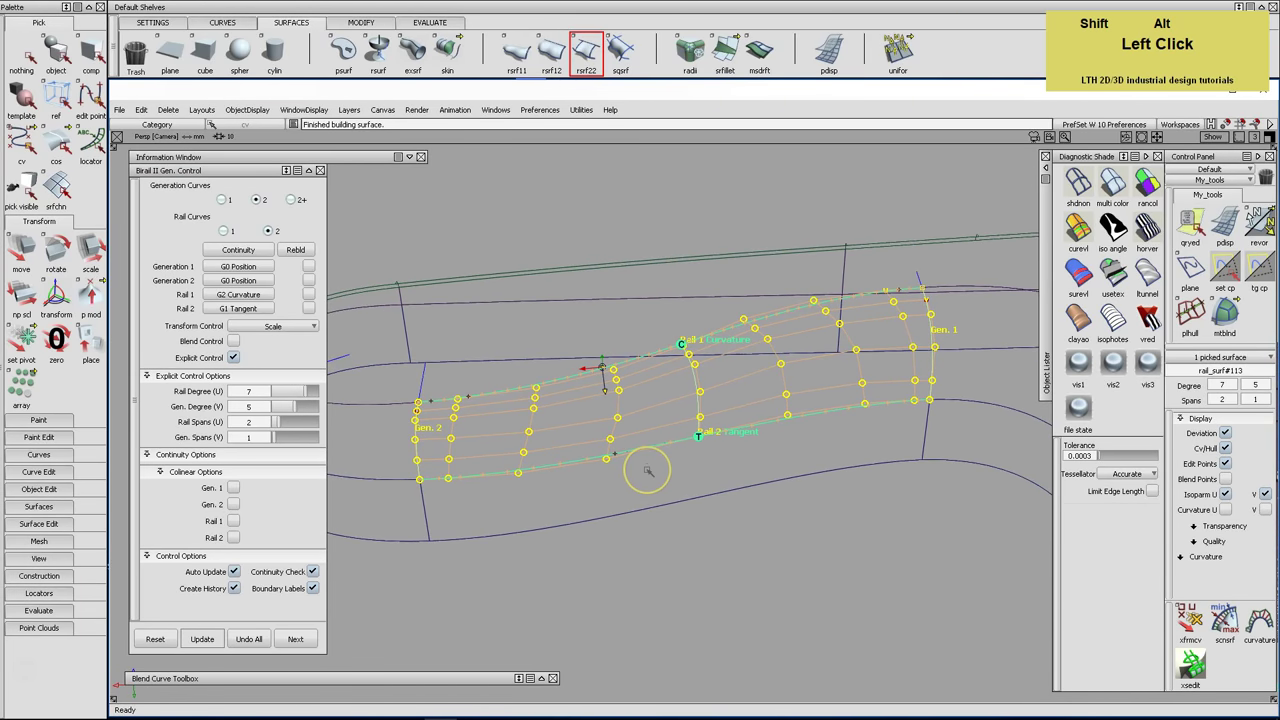
# Update the birail figure in the Step 8 layer's name to 7521
pyautogui.click(932, 453)
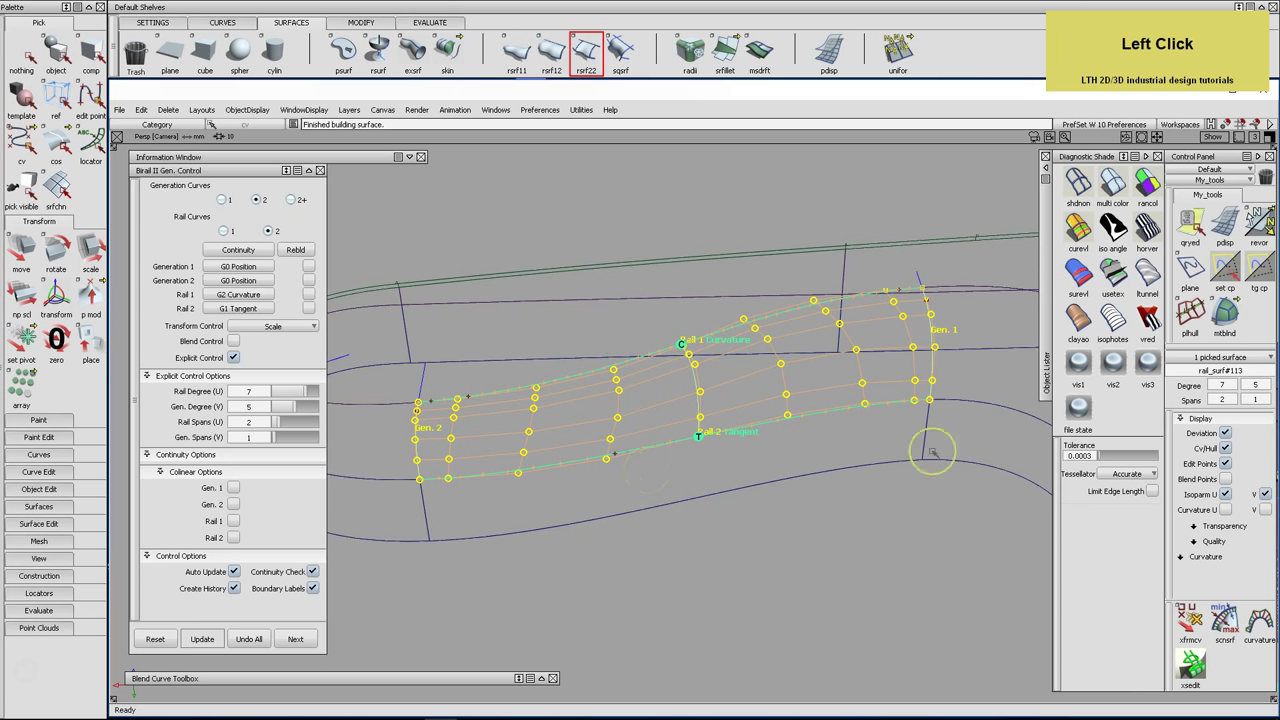
pyautogui.click(1040, 340)
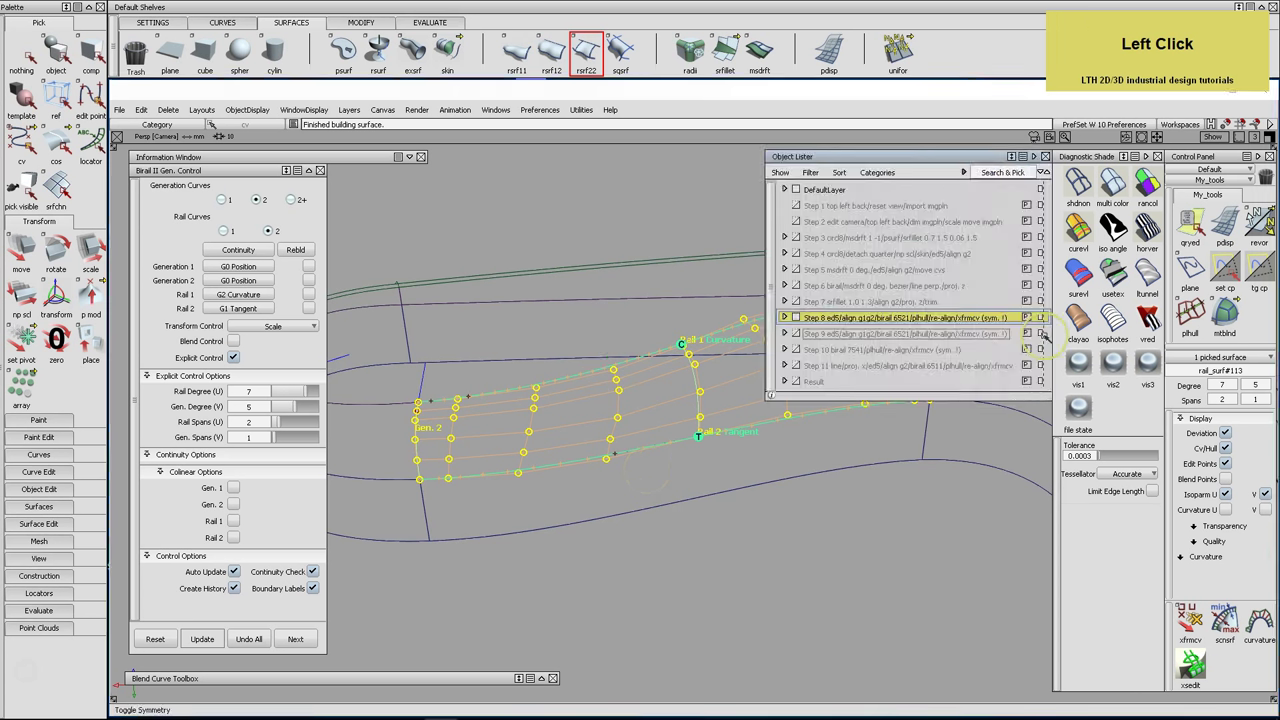
pyautogui.doubleClick(900, 318)
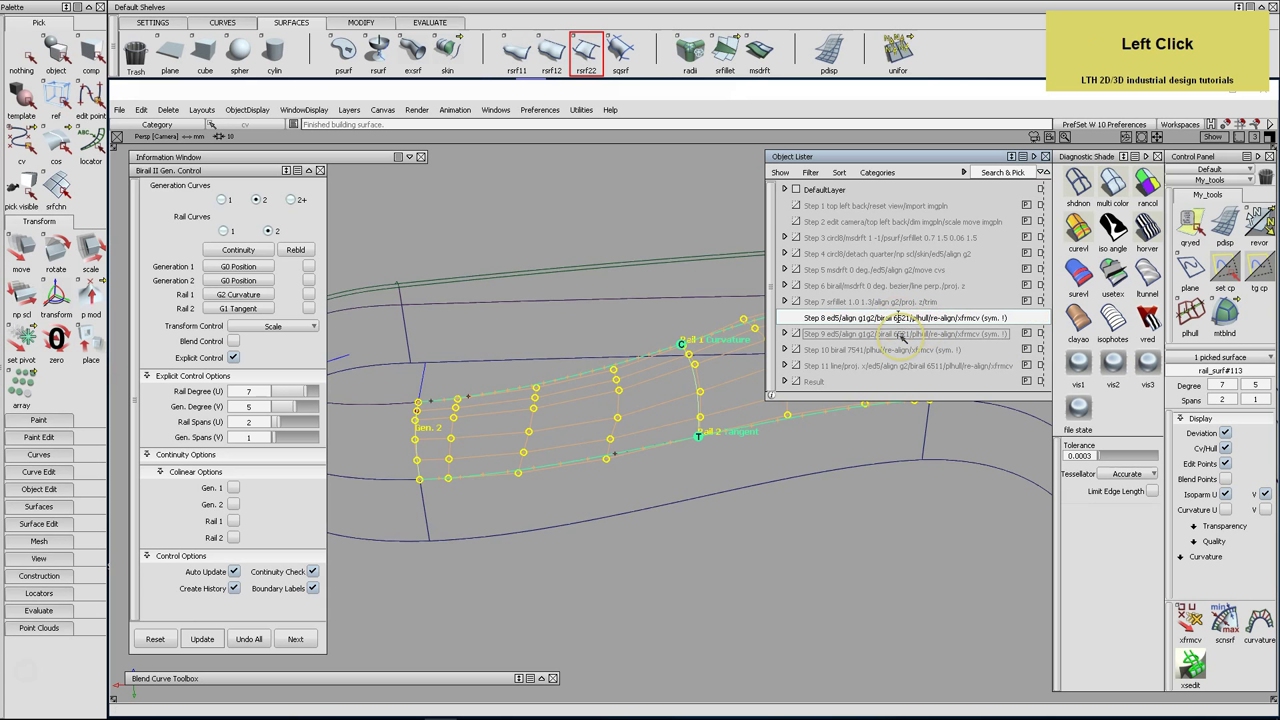
pyautogui.press('BackSpace')
pyautogui.write('7')
pyautogui.press('Return')
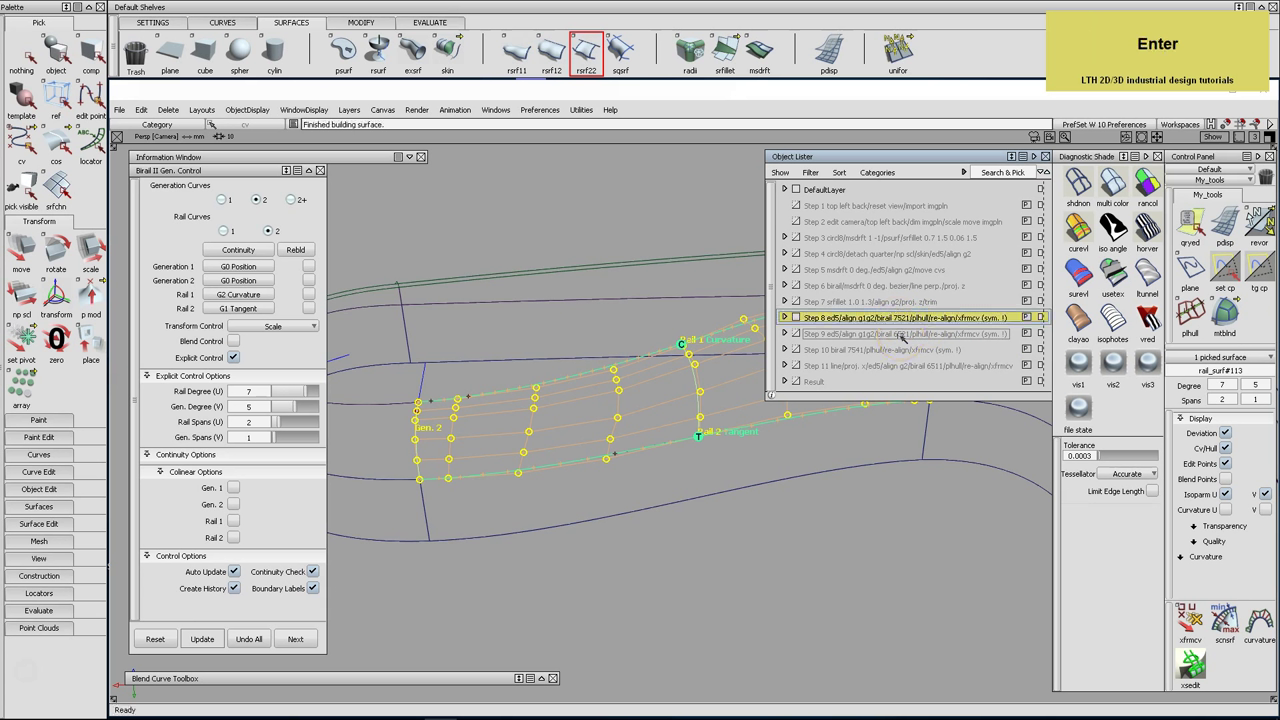
pyautogui.click(979, 156)
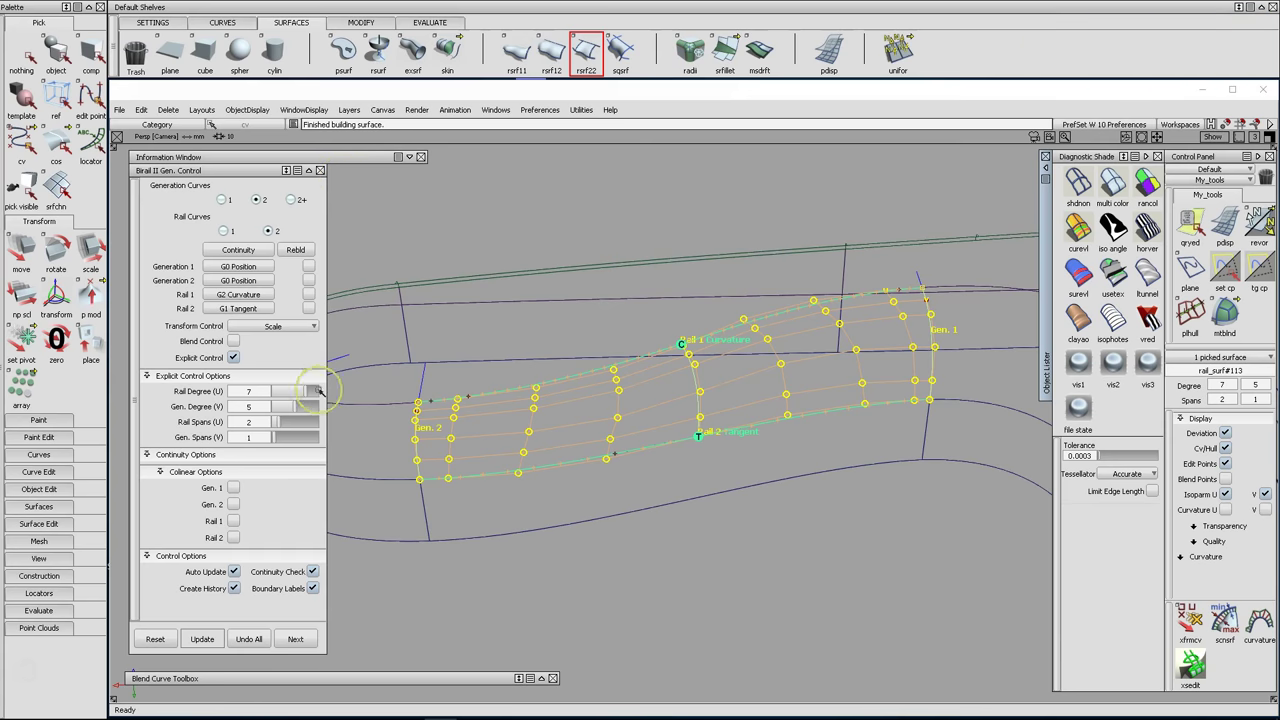
# Enable the colinear option for Rail 2 of the birail surface
pyautogui.click(232, 538)
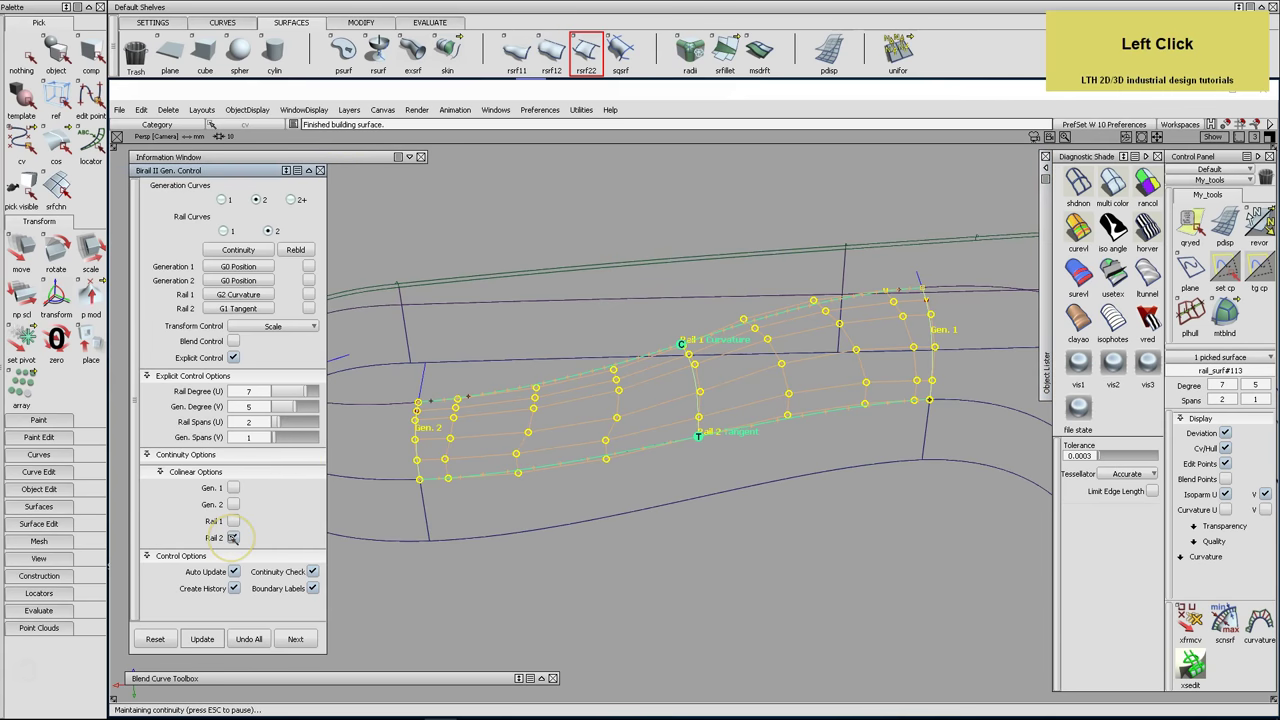
pyautogui.click(528, 493)
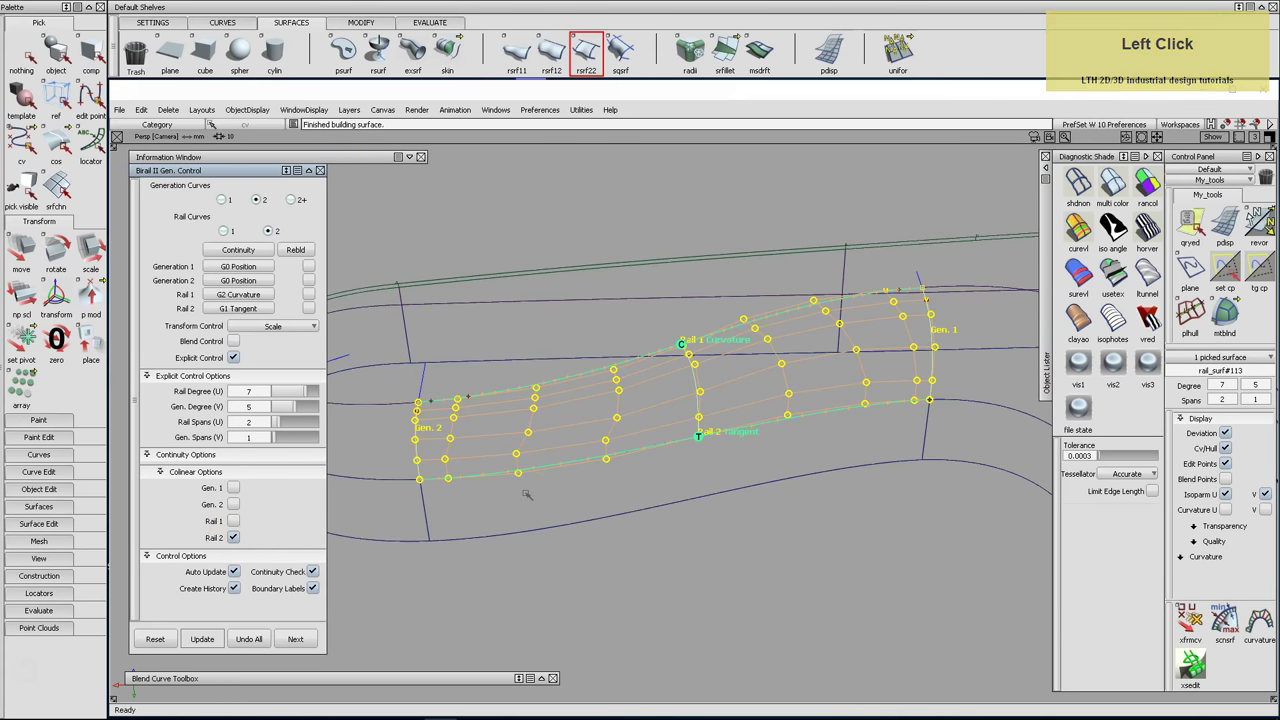
pyautogui.click(285, 400)
pyautogui.click(311, 309)
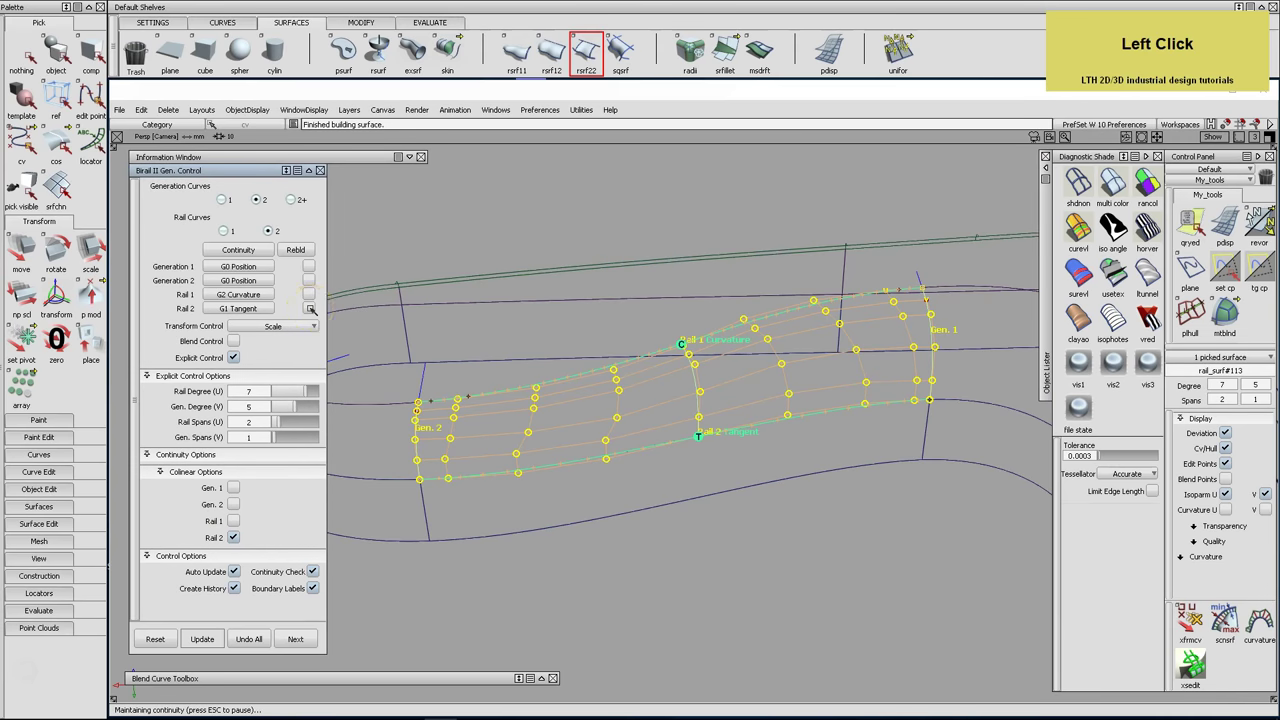
# Close the birail options, pick the new surface and check it with zebra stripes, using the BW Vert map type
pyautogui.click(320, 170)
pyautogui.click(22, 55)
pyautogui.click(56, 55)
pyautogui.keyDown('alt'); pyautogui.keyDown('shift'); pyautogui.moveTo(634, 400); pyautogui.dragTo(600, 443, button='right'); pyautogui.keyUp('shift'); pyautogui.keyUp('alt')
pyautogui.keyDown('alt'); pyautogui.keyDown('shift'); pyautogui.moveTo(600, 443); pyautogui.dragTo(765, 440); pyautogui.keyUp('shift'); pyautogui.keyUp('alt')
pyautogui.click(748, 393)
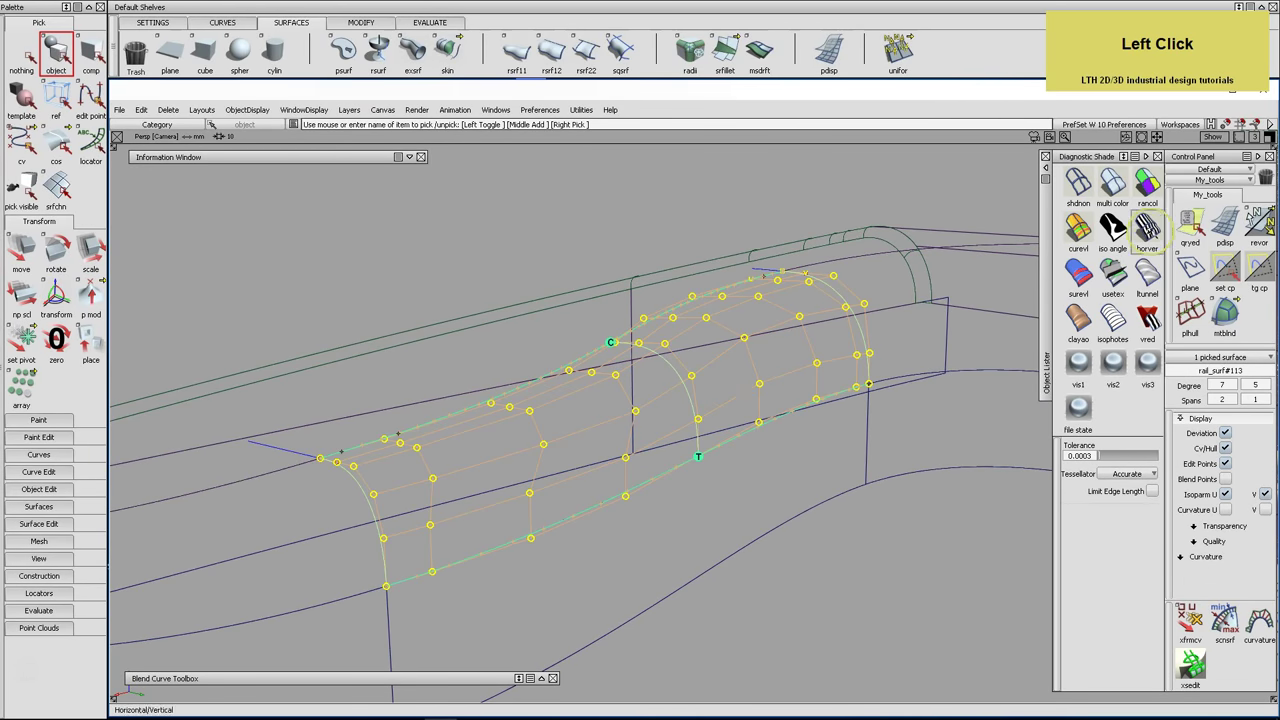
pyautogui.click(1147, 228)
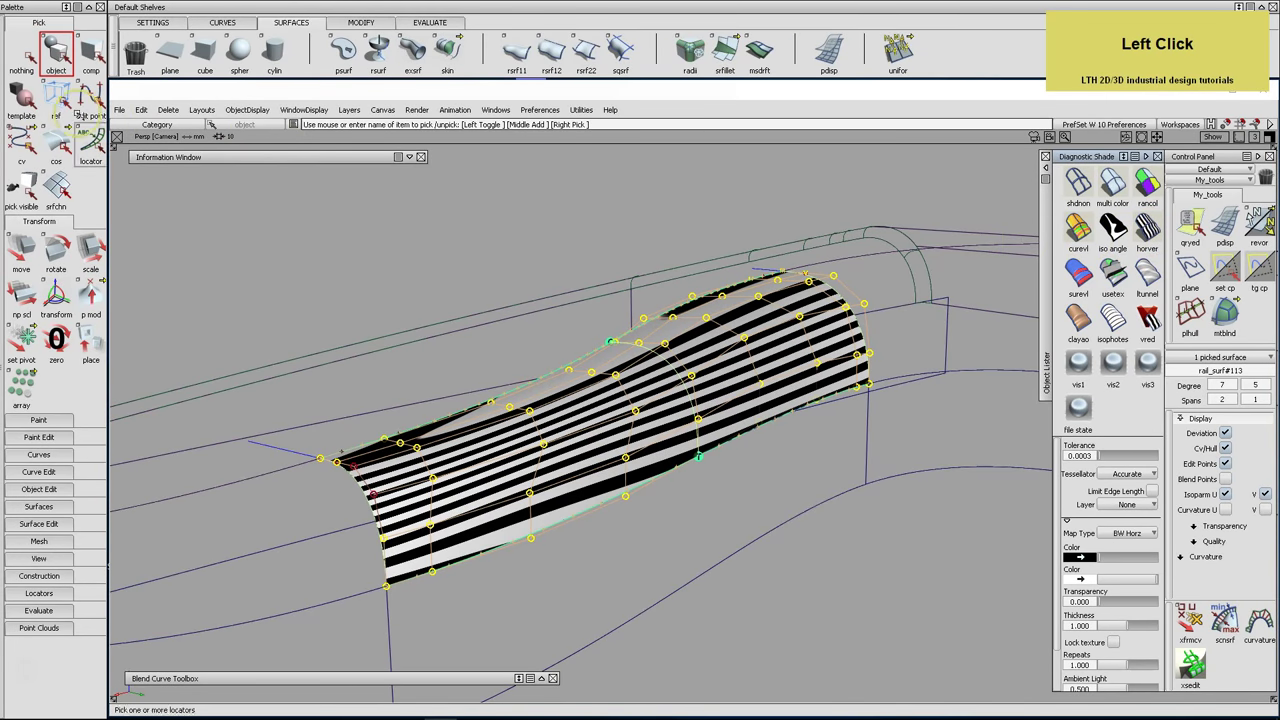
pyautogui.moveTo(1130, 533); pyautogui.dragTo(1127, 578)
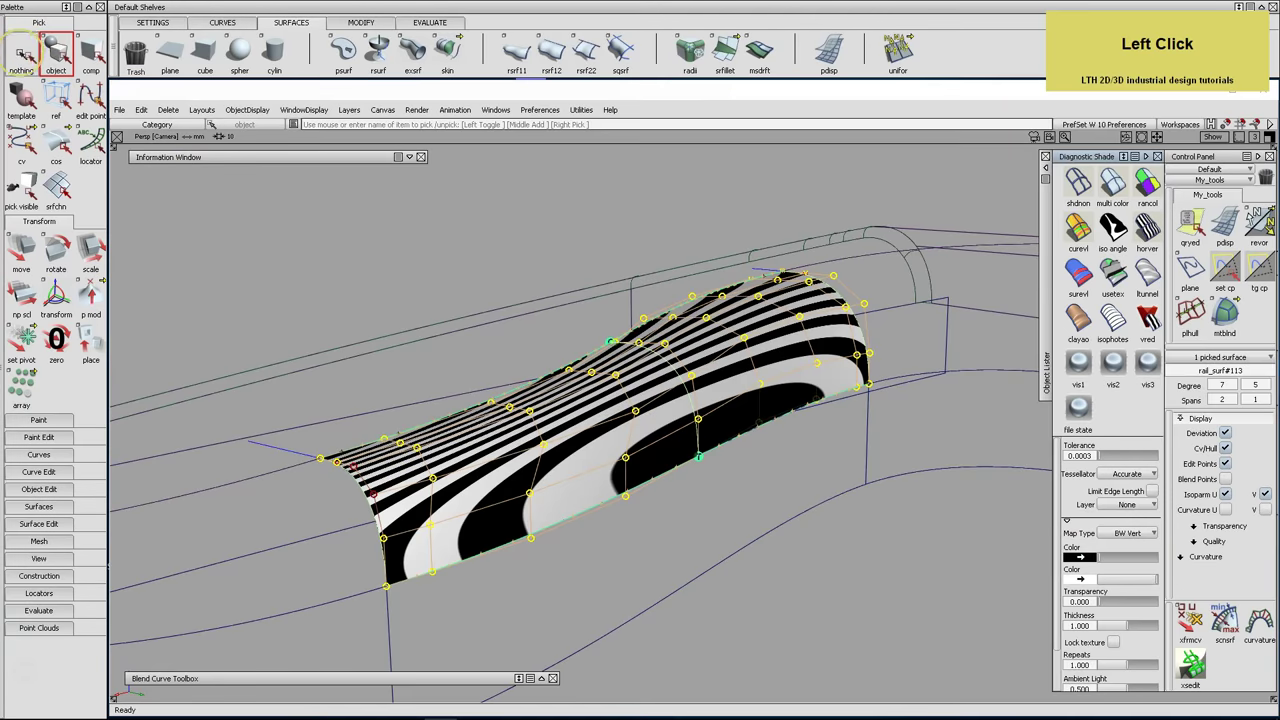
# Template the draft wall below the new surface and briefly preview the Step 8 layer with symmetry switched on
pyautogui.click(686, 513)
pyautogui.hotkey('alt', 't')
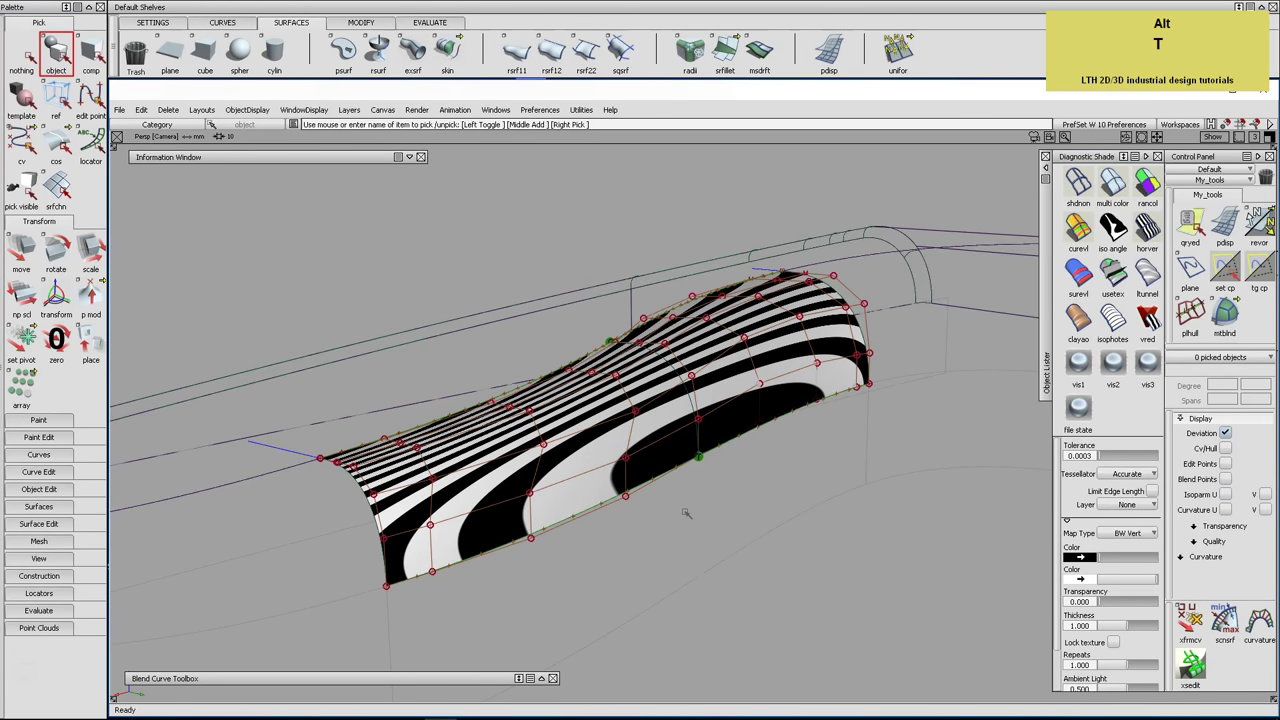
pyautogui.click(1044, 282)
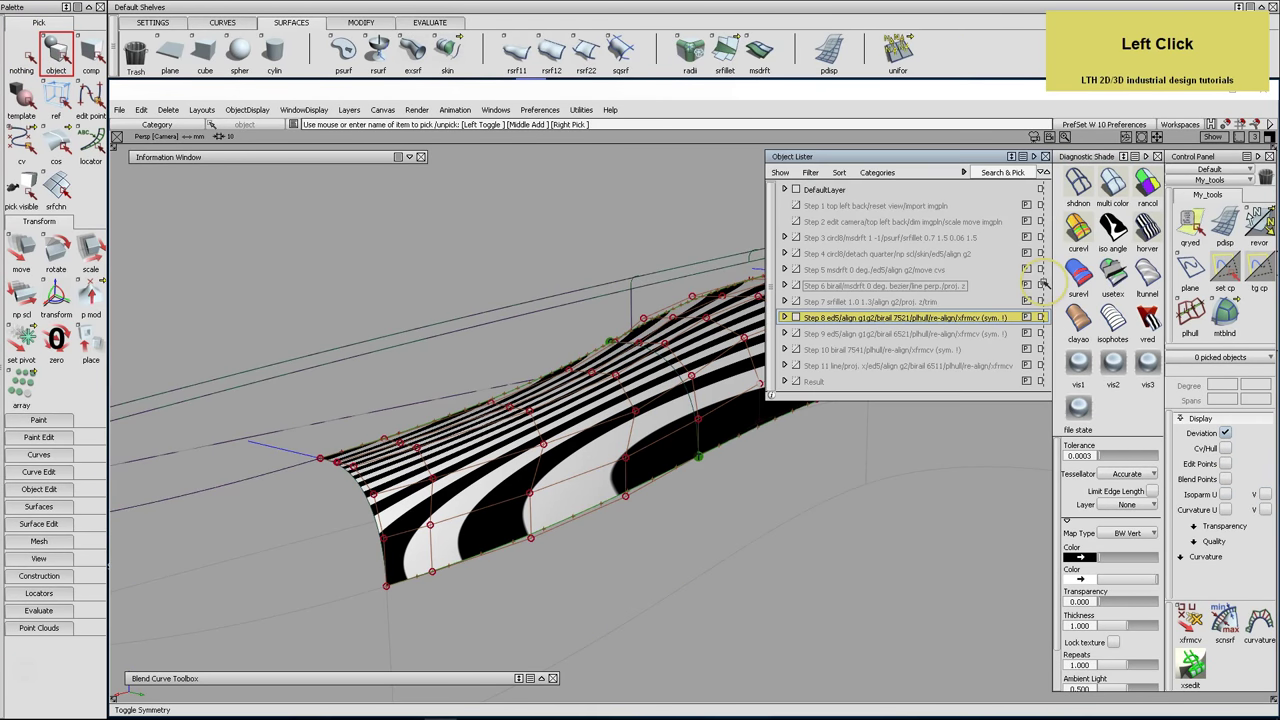
pyautogui.keyDown('alt'); pyautogui.keyDown('shift'); pyautogui.moveTo(790, 418); pyautogui.dragTo(663, 434); pyautogui.keyUp('shift'); pyautogui.keyUp('alt')
pyautogui.click(993, 320)
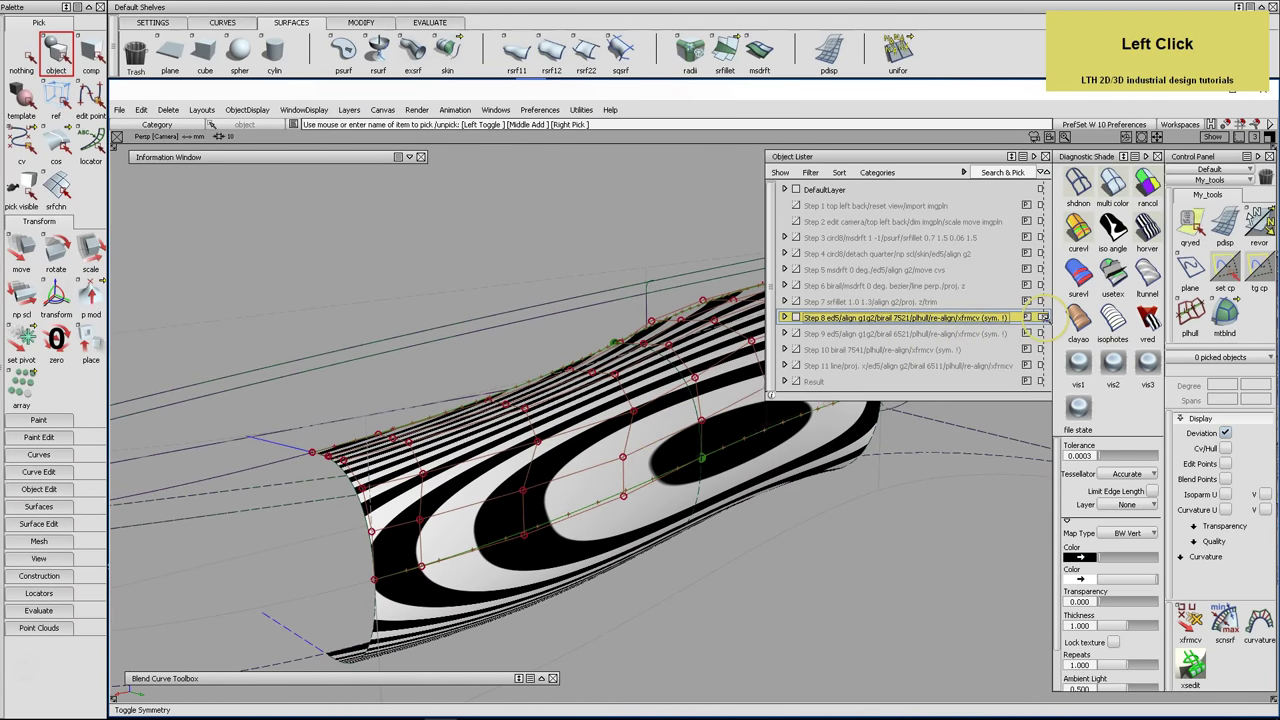
pyautogui.click(1042, 317)
pyautogui.doubleClick(984, 157)
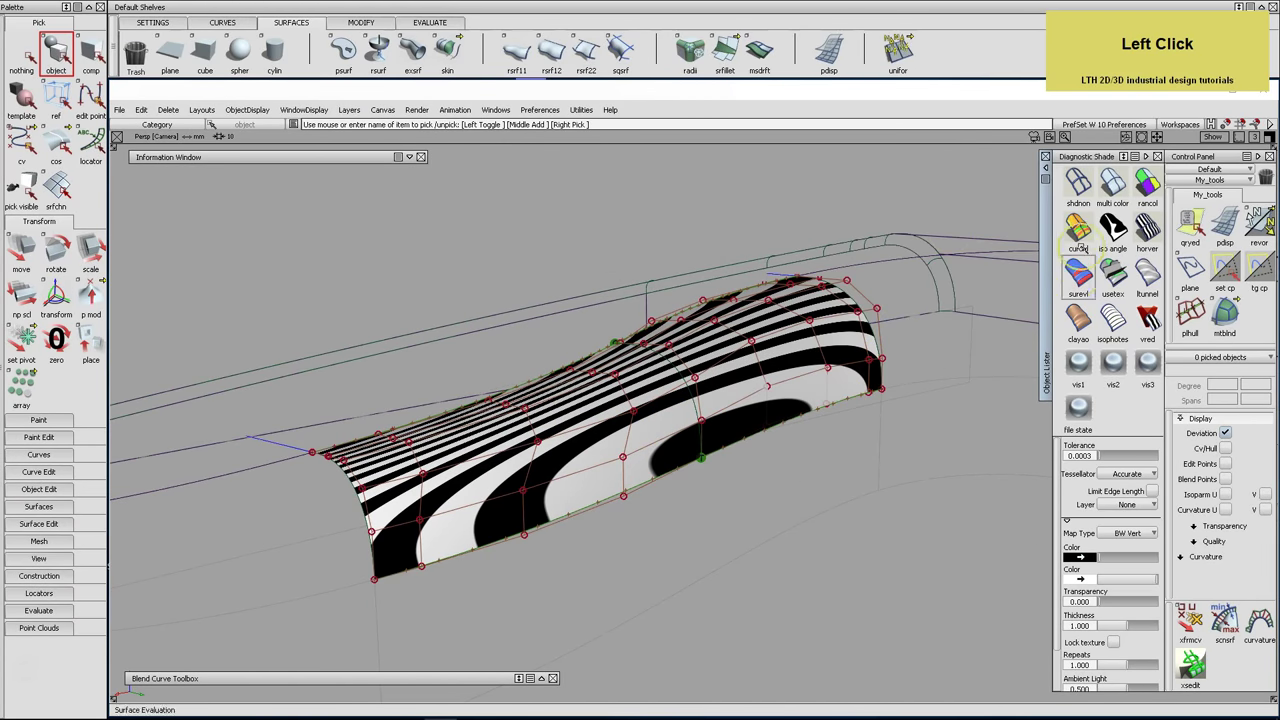
# Turn off the zebra shading and planarize the crosswise hull nearest the birail surface's wider end in the top view
pyautogui.click(1077, 185)
pyautogui.press('F5')
pyautogui.keyDown('alt'); pyautogui.keyDown('shift'); pyautogui.moveTo(751, 325); pyautogui.dragTo(817, 360, button='right'); pyautogui.keyUp('shift'); pyautogui.keyUp('alt')
pyautogui.keyDown('alt'); pyautogui.keyDown('shift'); pyautogui.moveTo(817, 360); pyautogui.dragTo(371, 336, button='middle'); pyautogui.keyUp('shift'); pyautogui.keyUp('alt')
pyautogui.keyDown('alt'); pyautogui.keyDown('shift'); pyautogui.moveTo(371, 336); pyautogui.dragTo(457, 300, button='right'); pyautogui.keyUp('shift'); pyautogui.keyUp('alt')
pyautogui.keyDown('alt'); pyautogui.keyDown('shift'); pyautogui.moveTo(457, 300); pyautogui.dragTo(539, 286, button='middle'); pyautogui.keyUp('shift'); pyautogui.keyUp('alt')
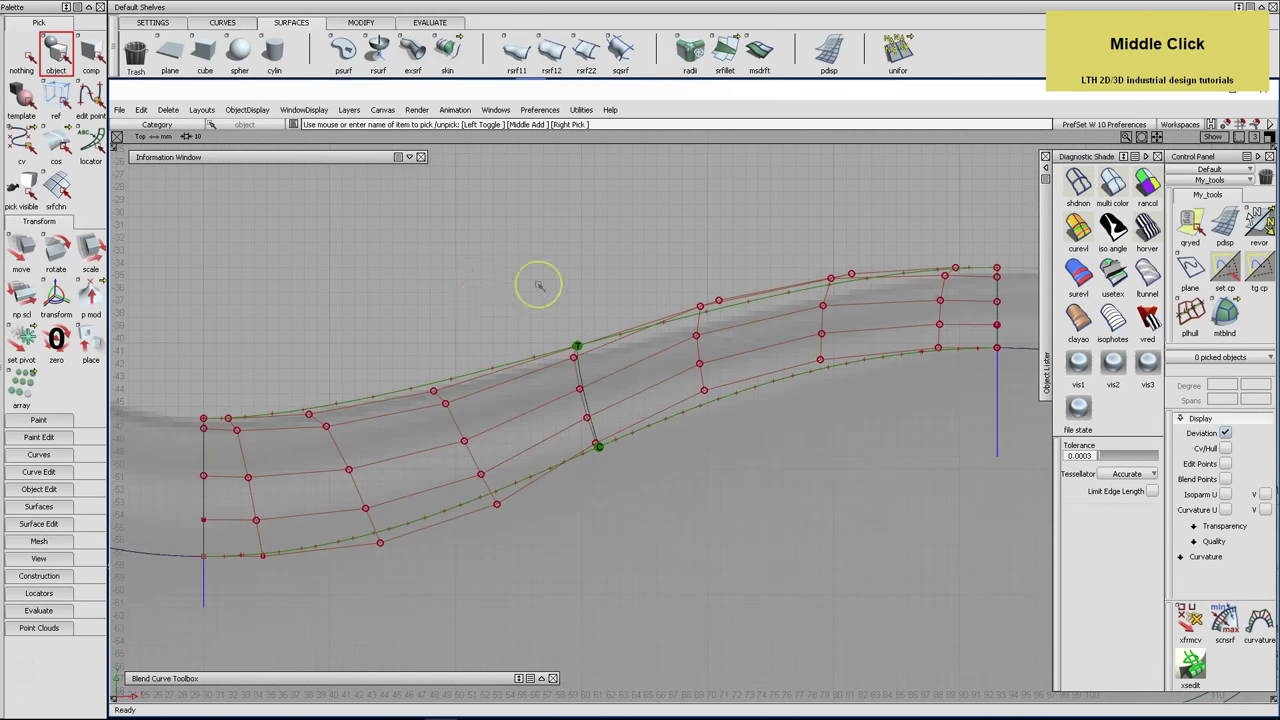
pyautogui.click(1190, 318)
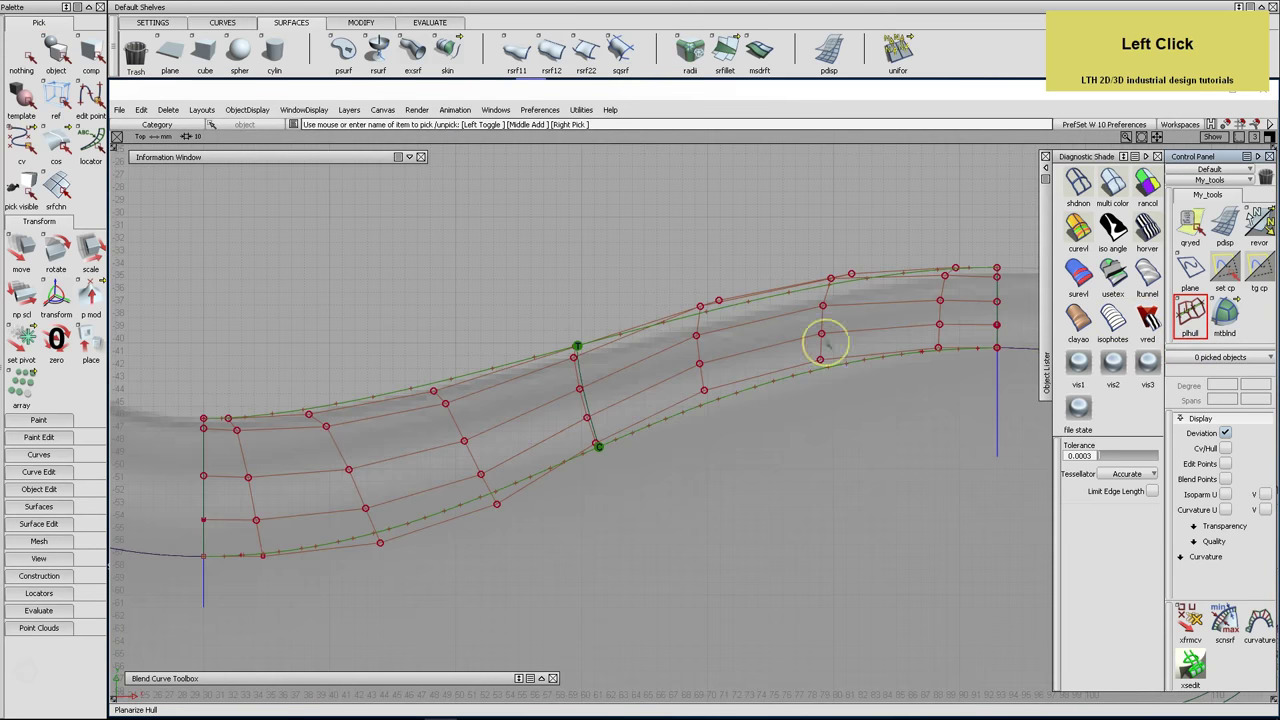
pyautogui.click(242, 448)
pyautogui.click(576, 402)
pyautogui.click(385, 470)
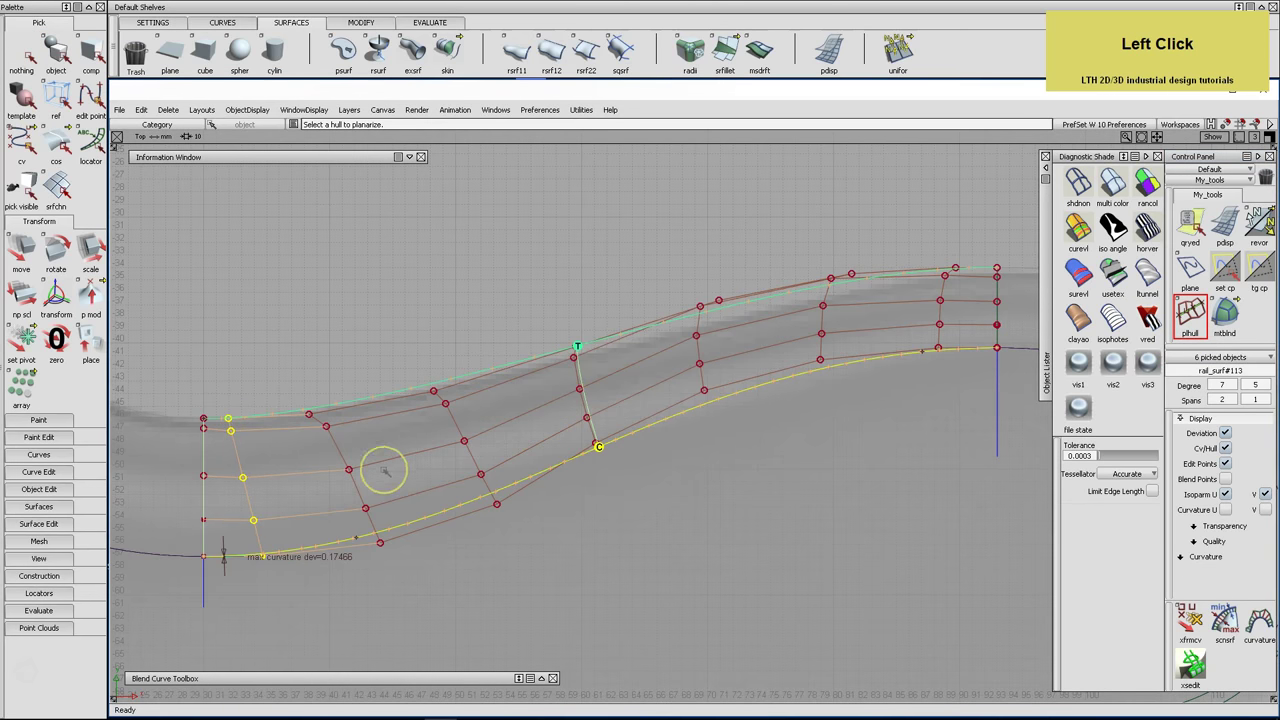
# Planarize the remaining six inner crosswise hulls of the birail surface one after another toward its narrower end
pyautogui.click(341, 458)
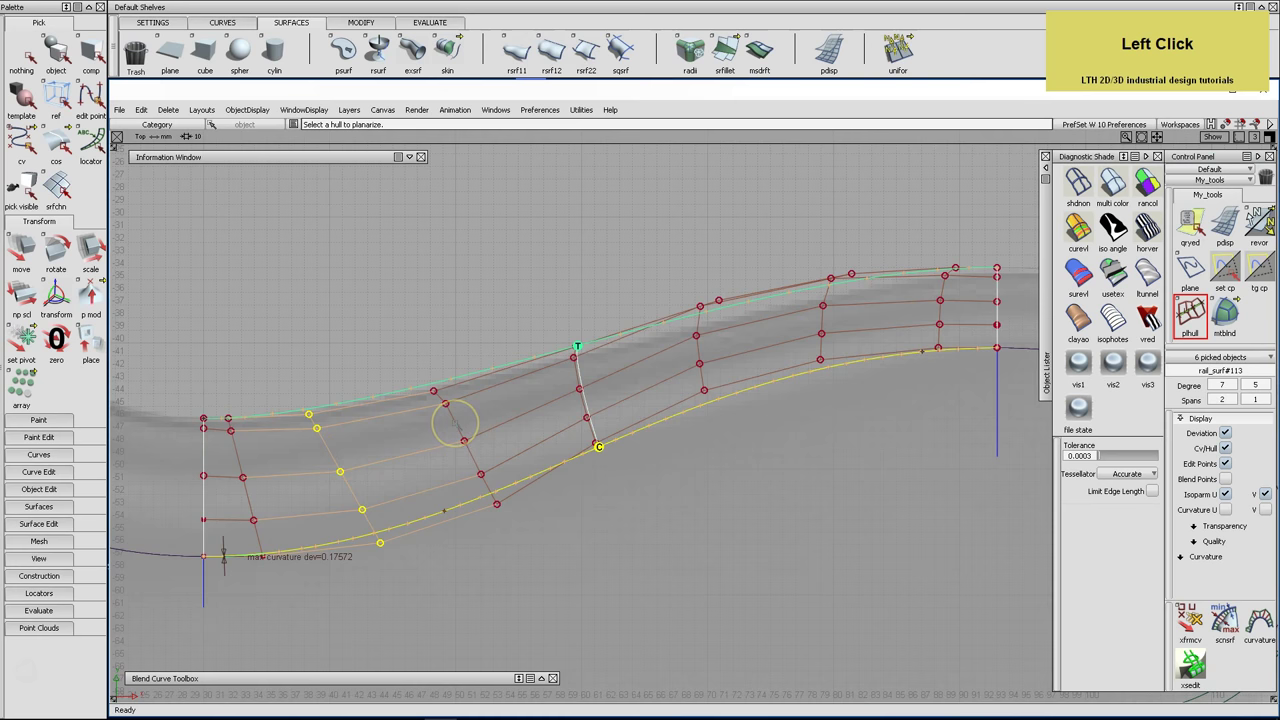
pyautogui.click(468, 452)
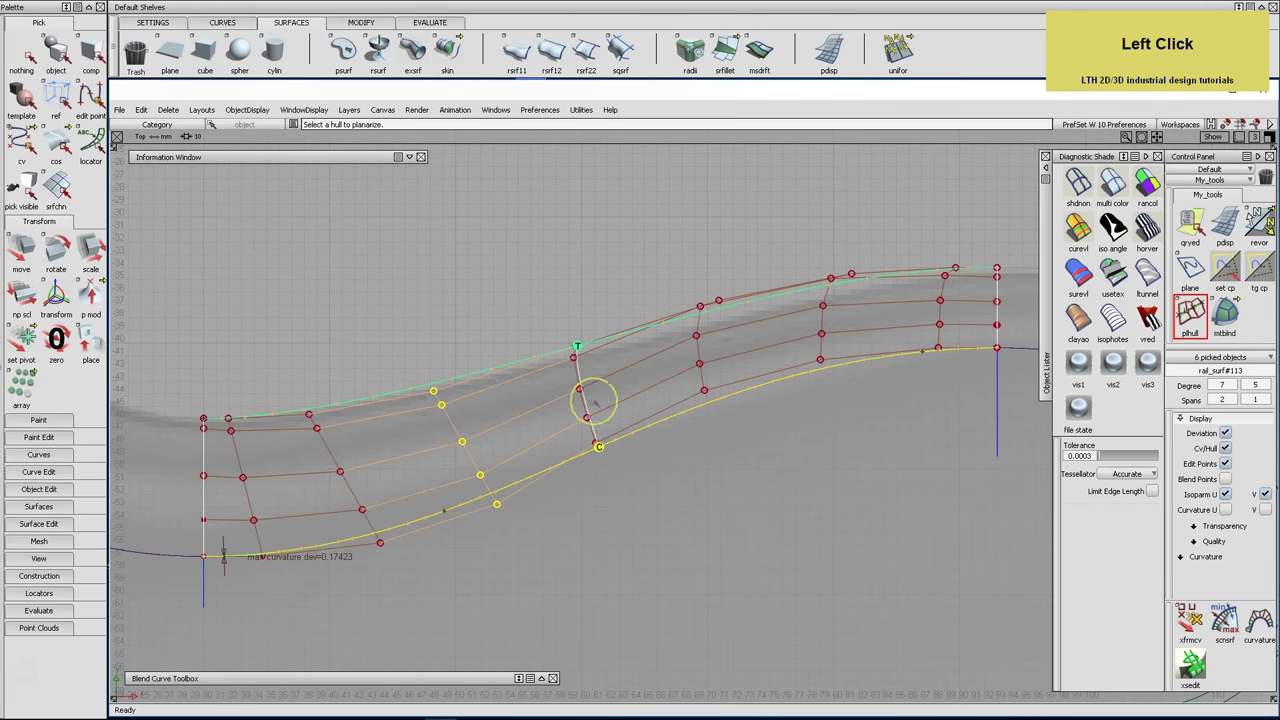
pyautogui.click(575, 375)
pyautogui.click(703, 351)
pyautogui.click(834, 338)
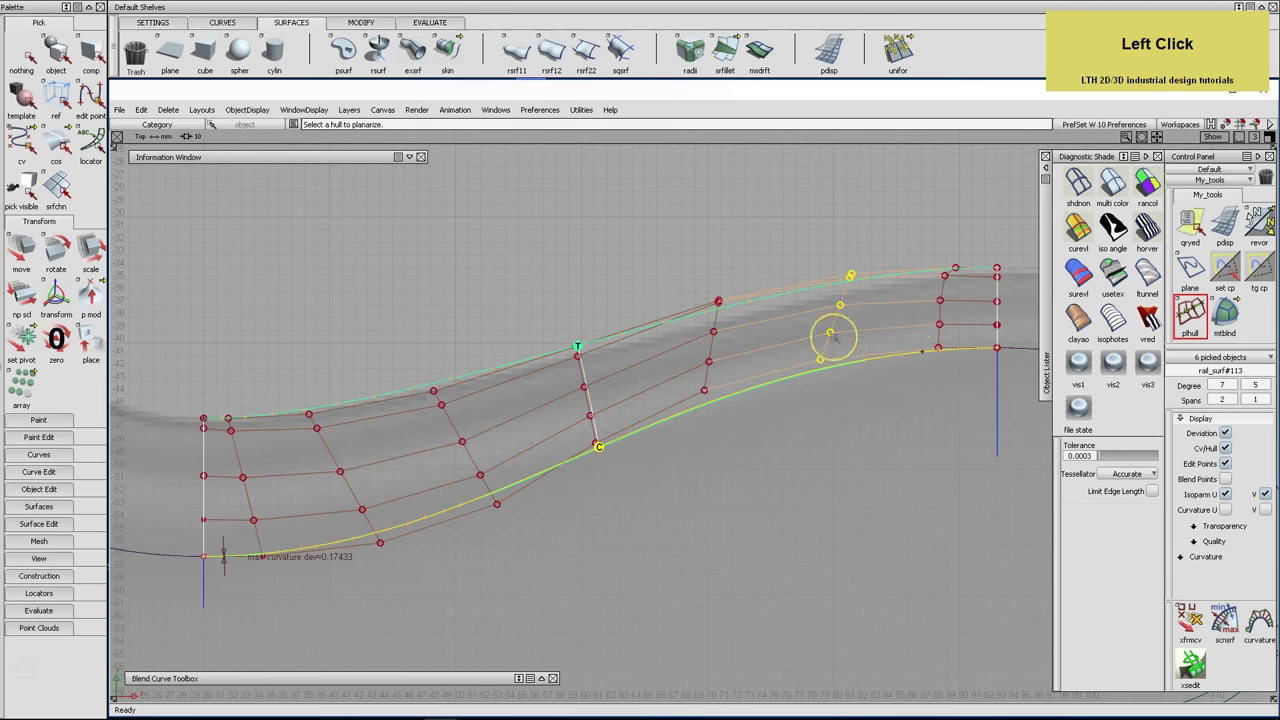
pyautogui.click(940, 314)
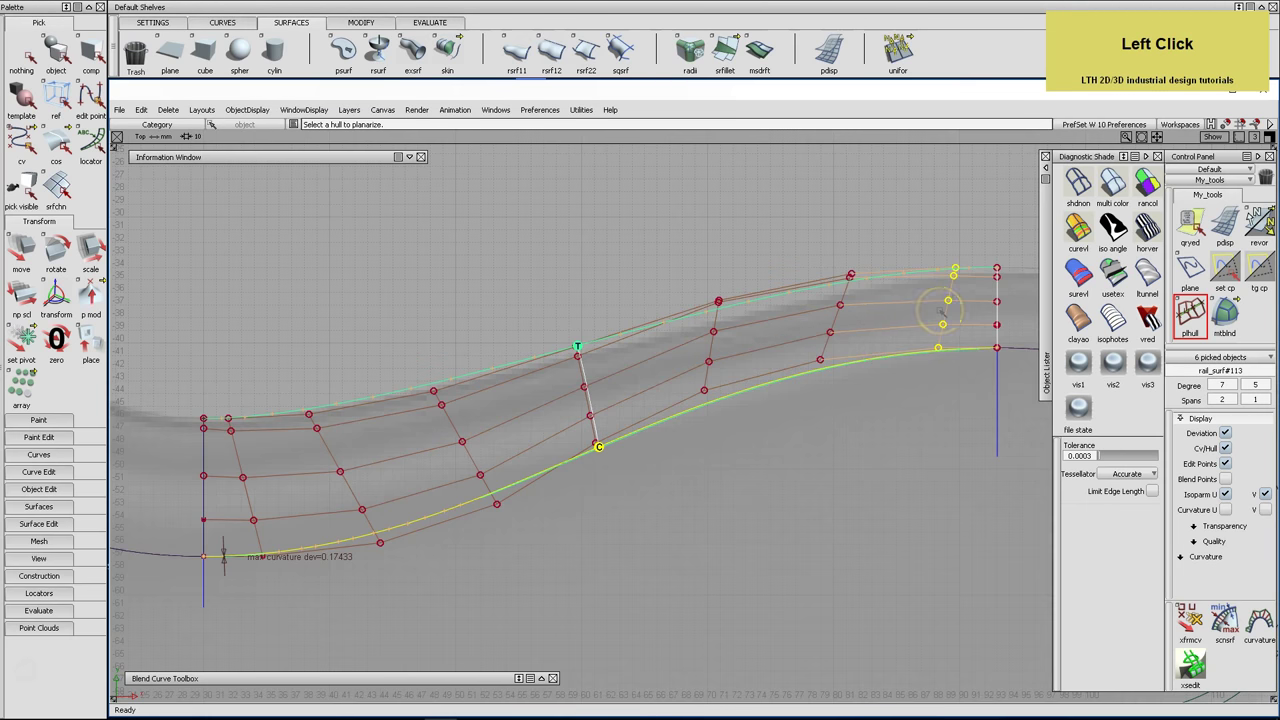
# Align the birail surface's upper edge to the adjoining trimmed top surface with G2 continuity and the Edge alignment type
pyautogui.press('F8')
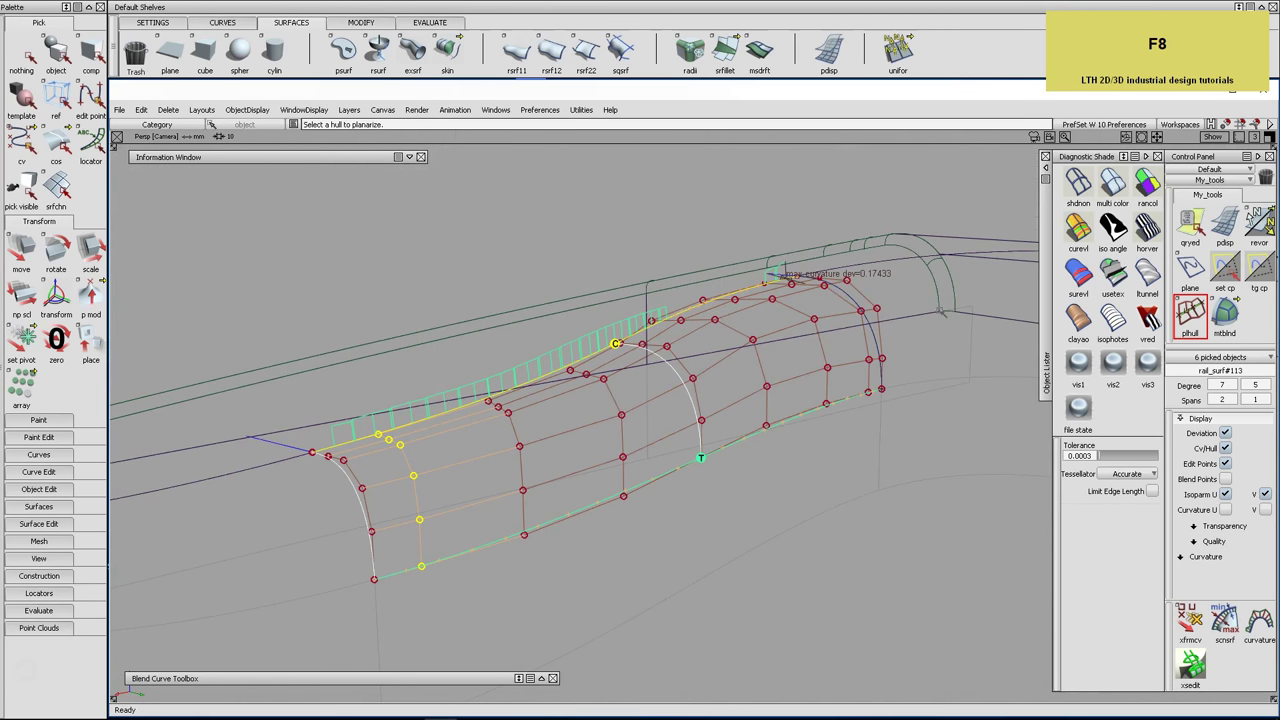
pyautogui.click(361, 22)
pyautogui.doubleClick(586, 50)
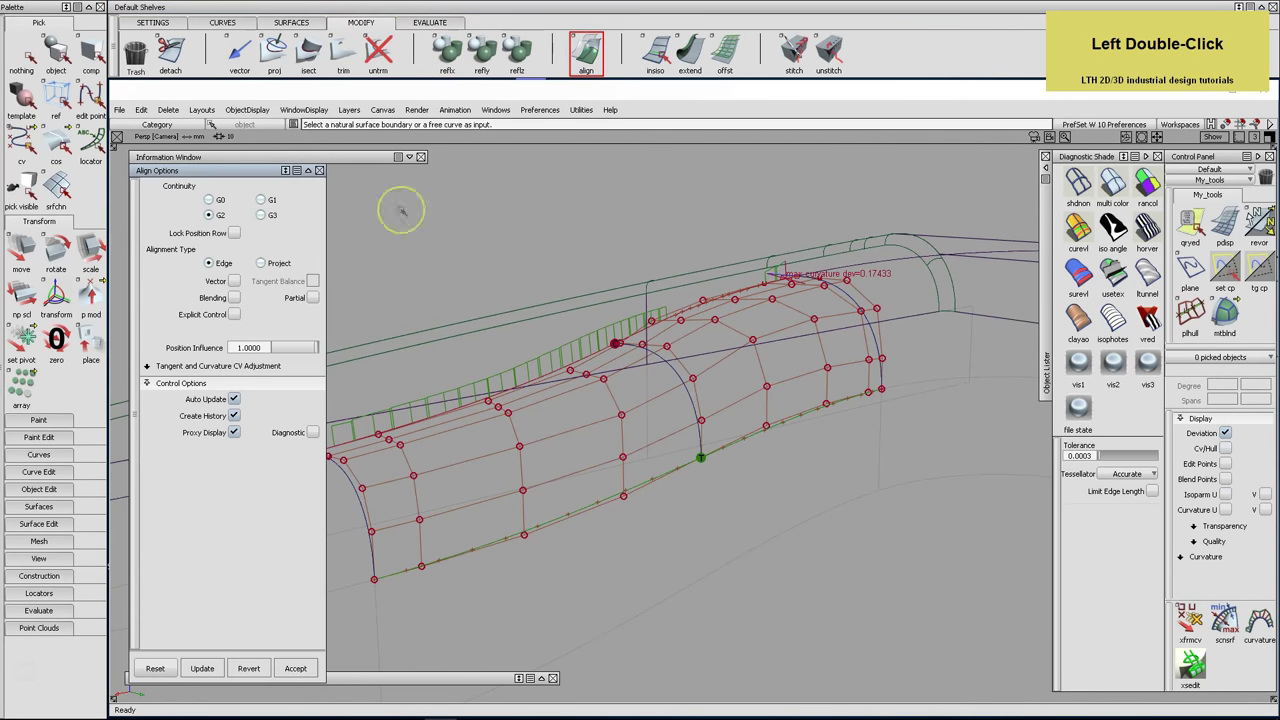
pyautogui.click(548, 372)
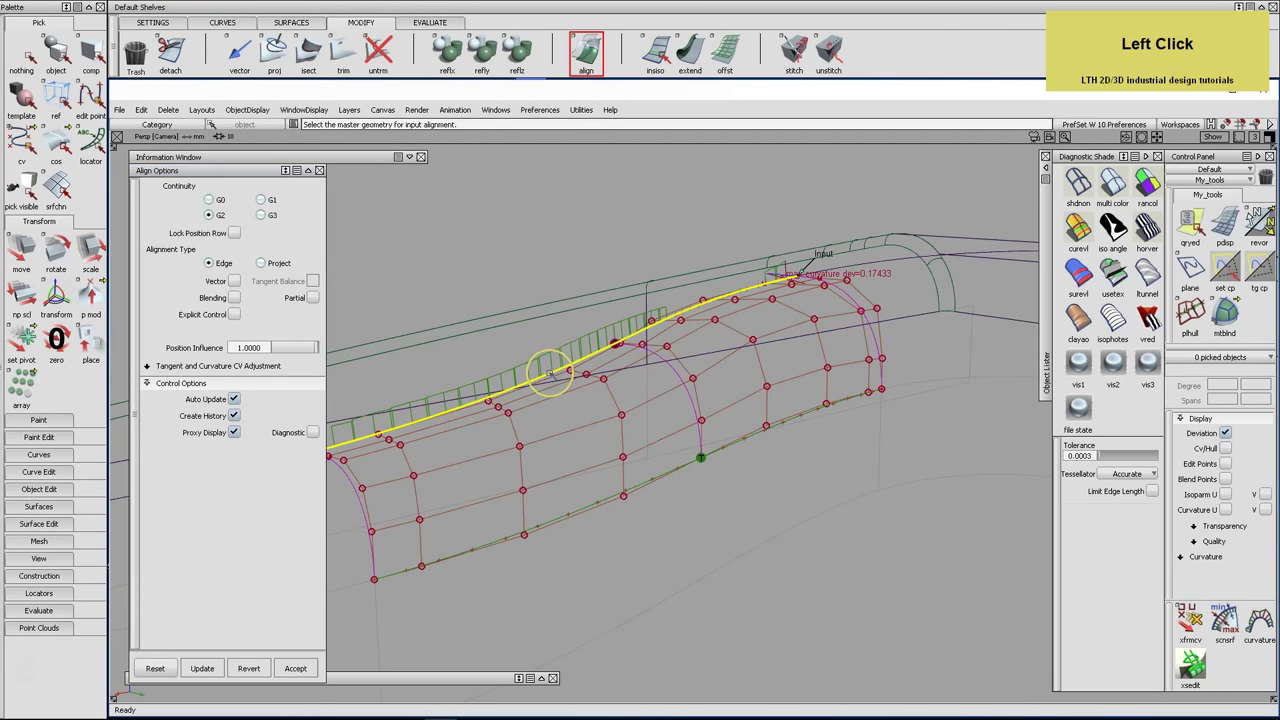
pyautogui.keyDown('alt'); pyautogui.keyDown('shift'); pyautogui.moveTo(553, 365); pyautogui.dragTo(534, 366); pyautogui.keyUp('shift'); pyautogui.keyUp('alt')
pyautogui.keyDown('alt'); pyautogui.keyDown('shift'); pyautogui.moveTo(534, 366); pyautogui.dragTo(587, 353, button='middle'); pyautogui.keyUp('shift'); pyautogui.keyUp('alt')
pyautogui.click(320, 171)
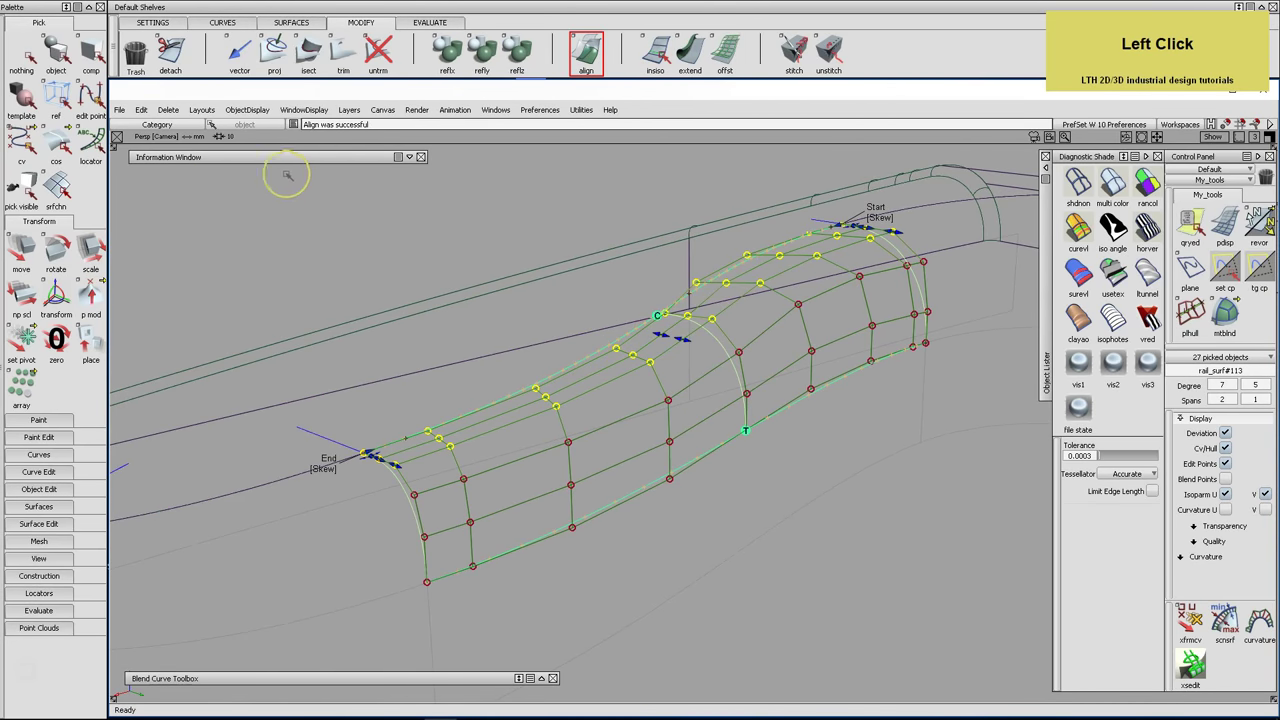
# Clear the selection and check the transition between the aligned surface and its neighbours with zebra stripes
pyautogui.click(22, 56)
pyautogui.keyDown('alt'); pyautogui.keyDown('shift'); pyautogui.moveTo(489, 314); pyautogui.dragTo(489, 307, button='right'); pyautogui.keyUp('shift'); pyautogui.keyUp('alt')
pyautogui.keyDown('alt'); pyautogui.keyDown('shift'); pyautogui.moveTo(489, 307); pyautogui.dragTo(855, 322); pyautogui.keyUp('shift'); pyautogui.keyUp('alt')
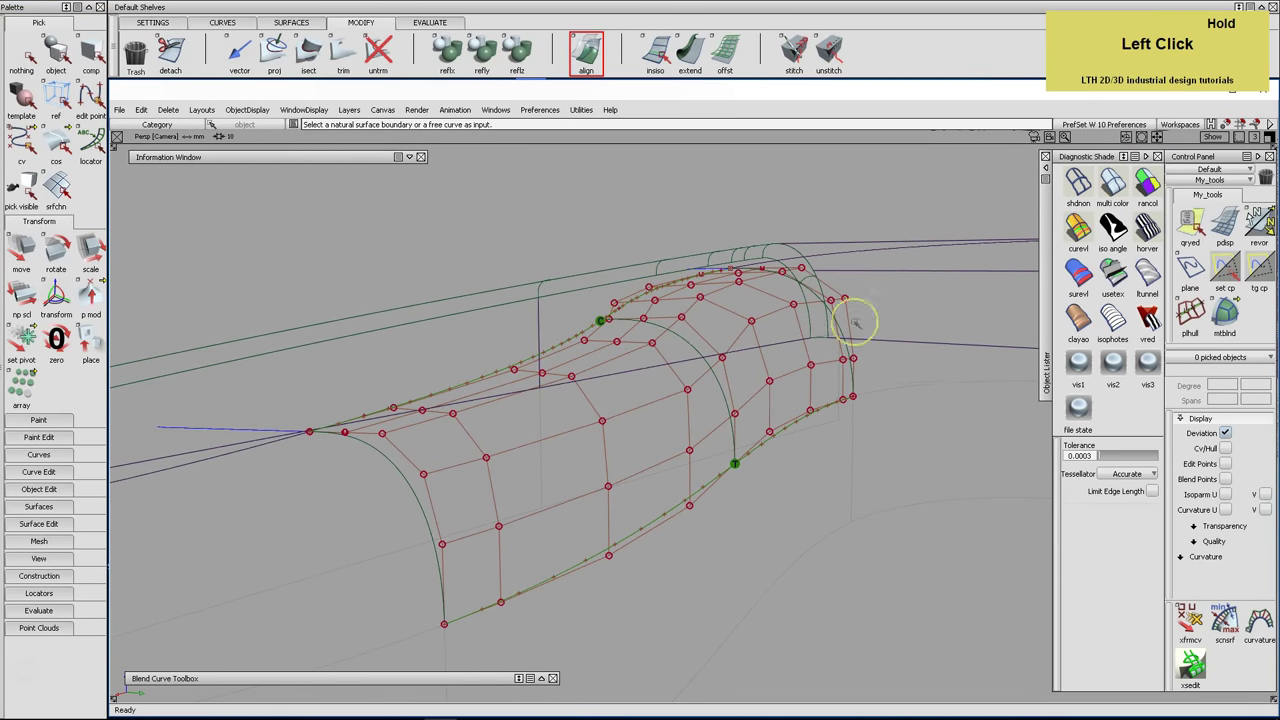
pyautogui.click(1146, 226)
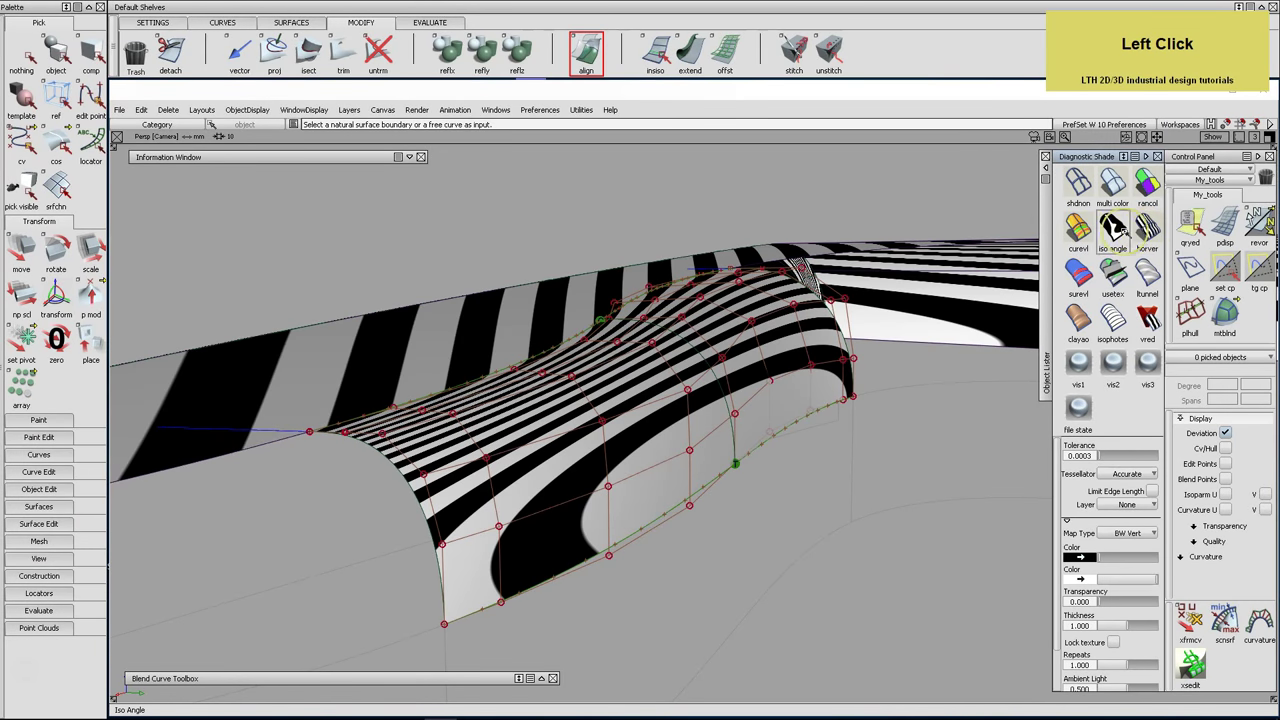
# Examine the surfaces with curvature evaluation shading, setting the curvature color scale to 0.2
pyautogui.click(1113, 366)
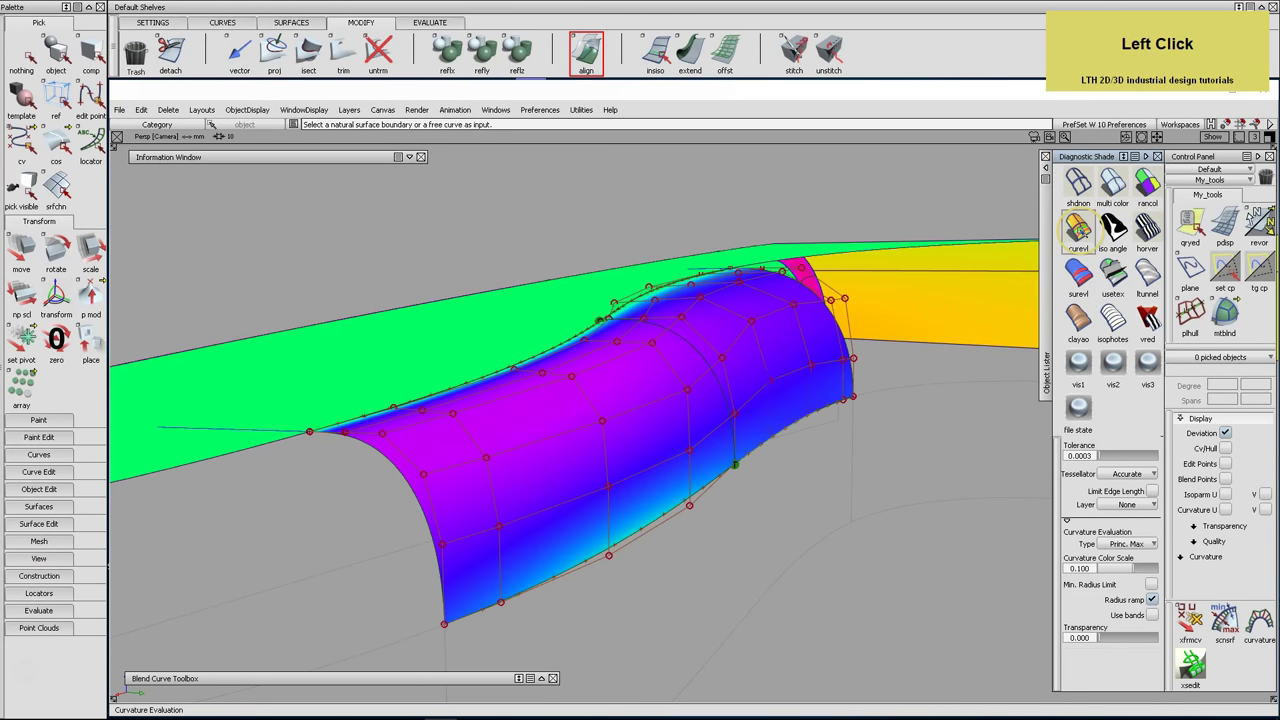
pyautogui.click(1018, 497)
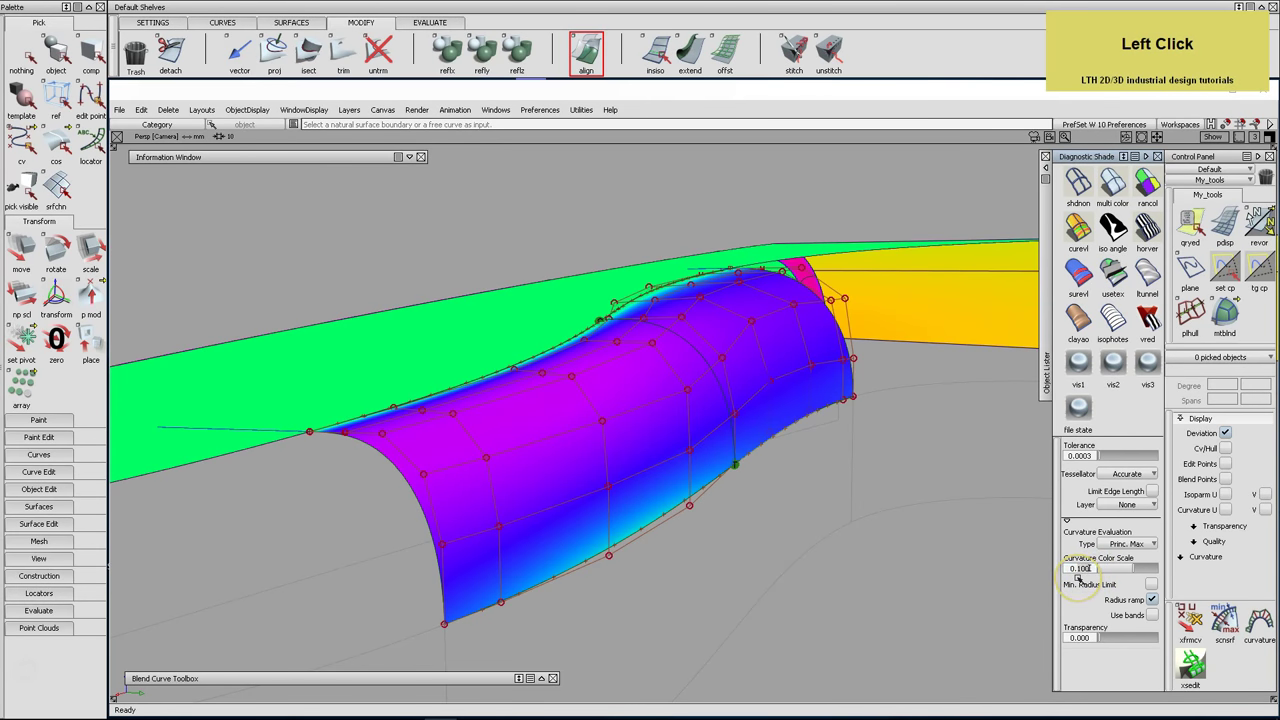
pyautogui.write('0.2')
pyautogui.press('Return')
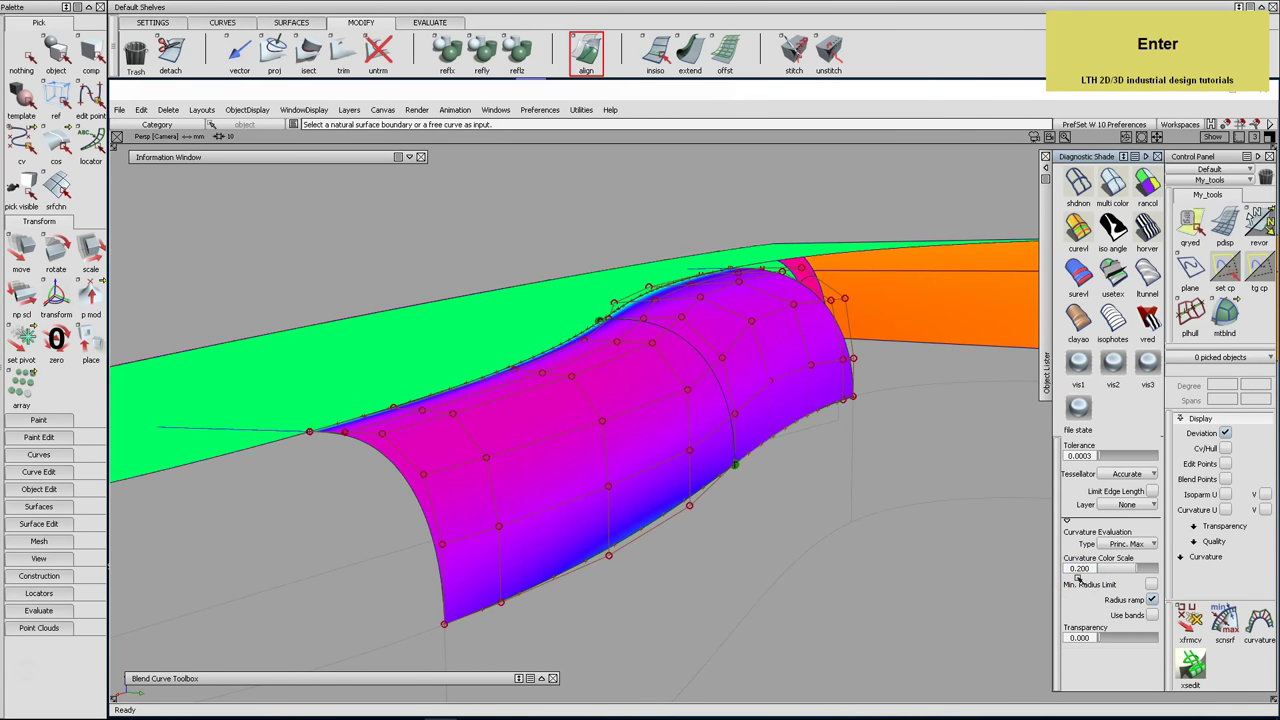
pyautogui.moveTo(1093, 572); pyautogui.dragTo(1081, 576)
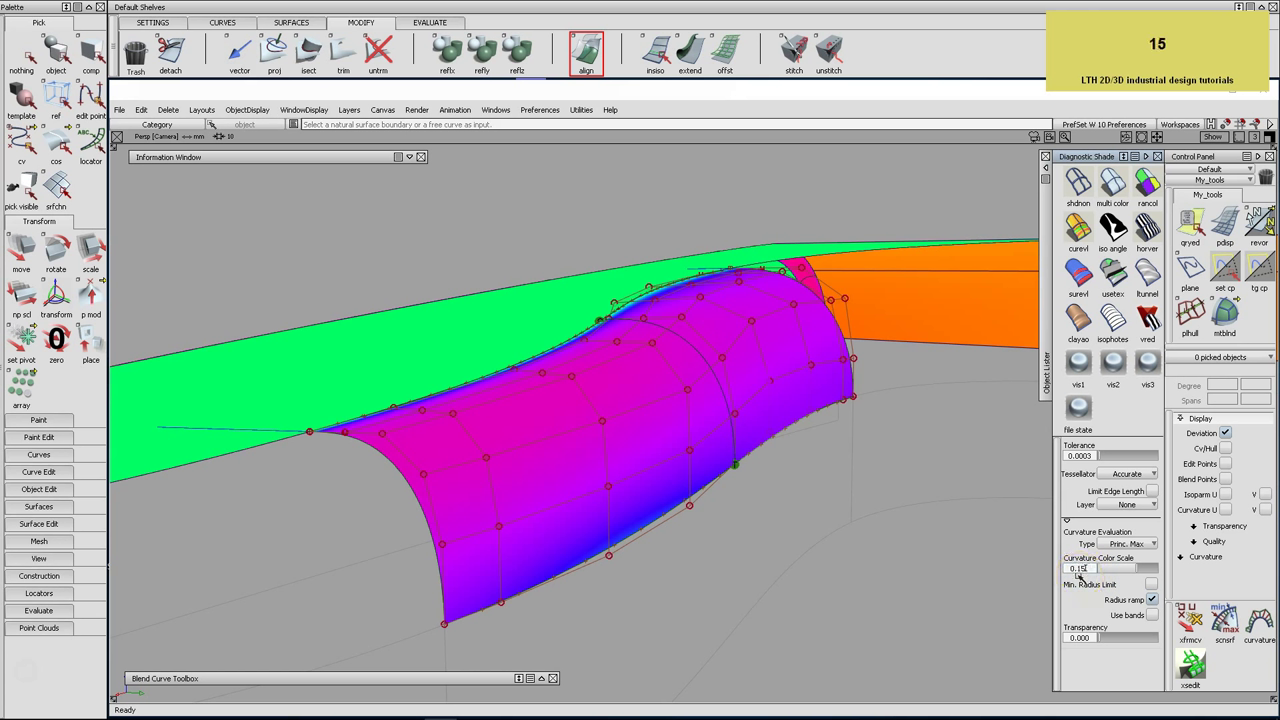
# Set the curvature color scale to 0.15 to check the surface, and turn the diagnostic shading off
pyautogui.press('Return')
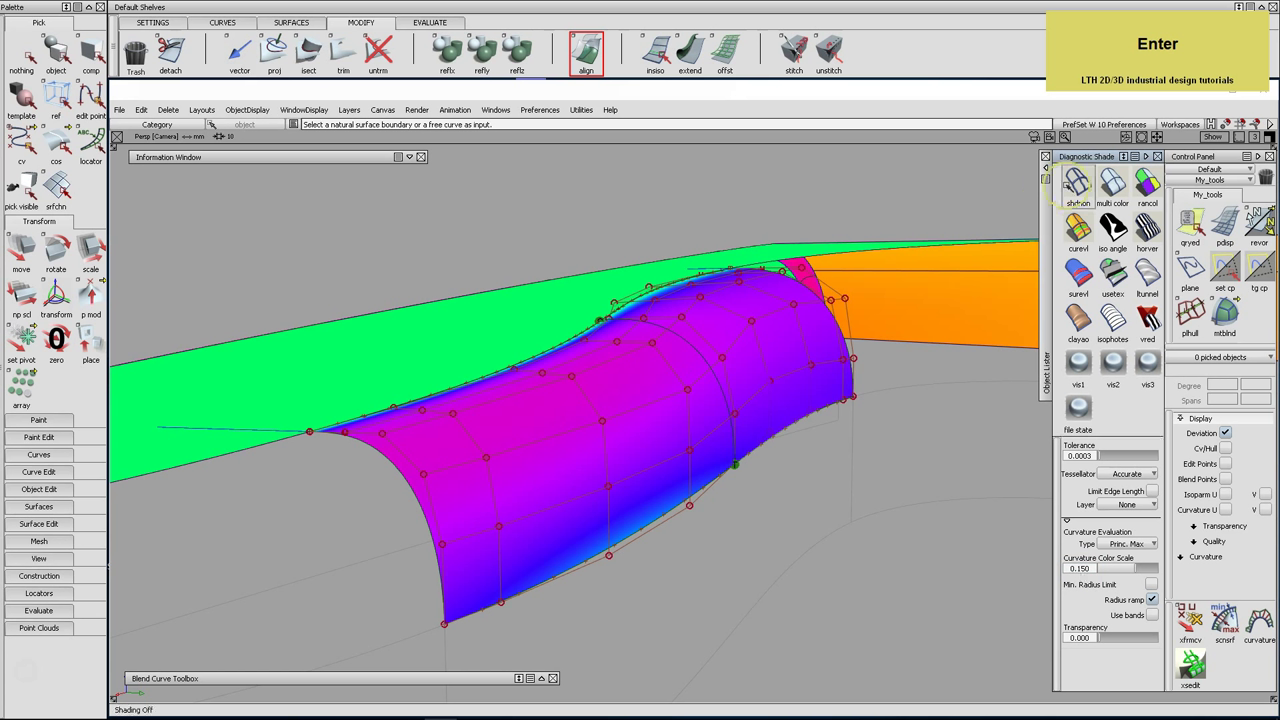
pyautogui.click(1078, 185)
pyautogui.keyDown('alt'); pyautogui.keyDown('shift'); pyautogui.moveTo(830, 413); pyautogui.dragTo(762, 412); pyautogui.keyUp('shift'); pyautogui.keyUp('alt')
# In the left side view, draw a straight reference line snapped between the end CVs of the hull row directly above the lower edge
pyautogui.click(21, 145)
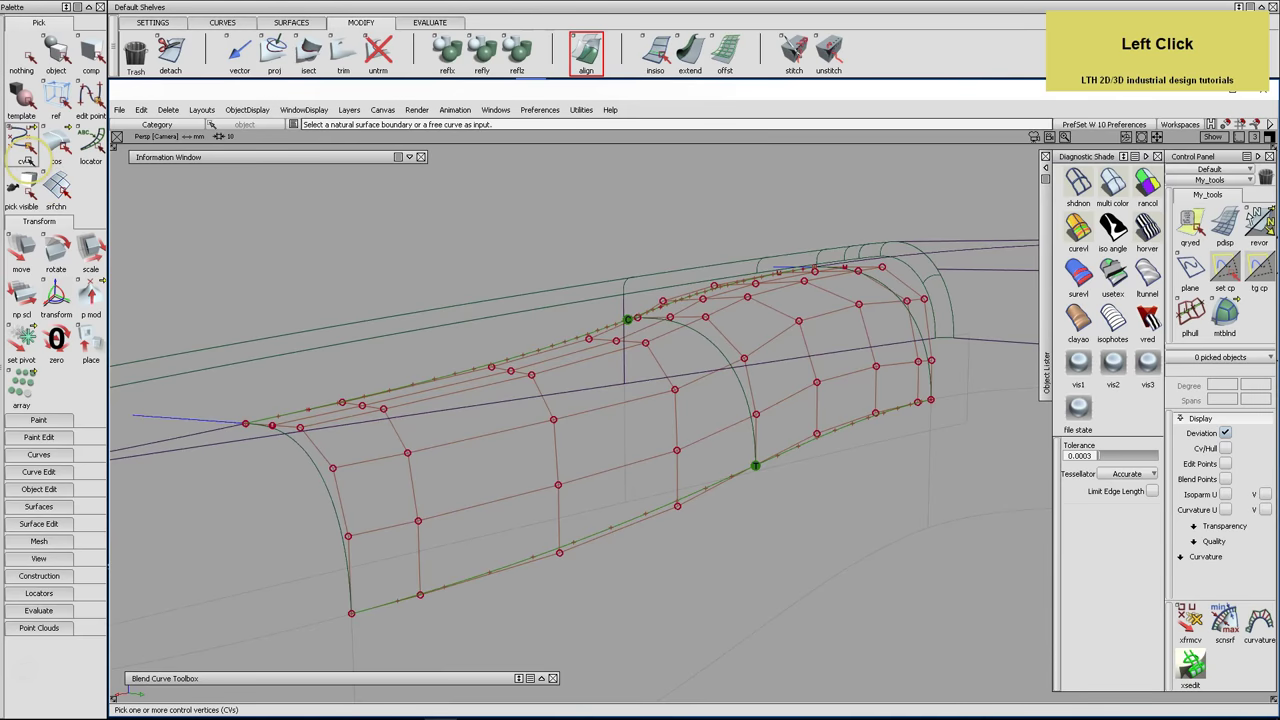
pyautogui.click(558, 485)
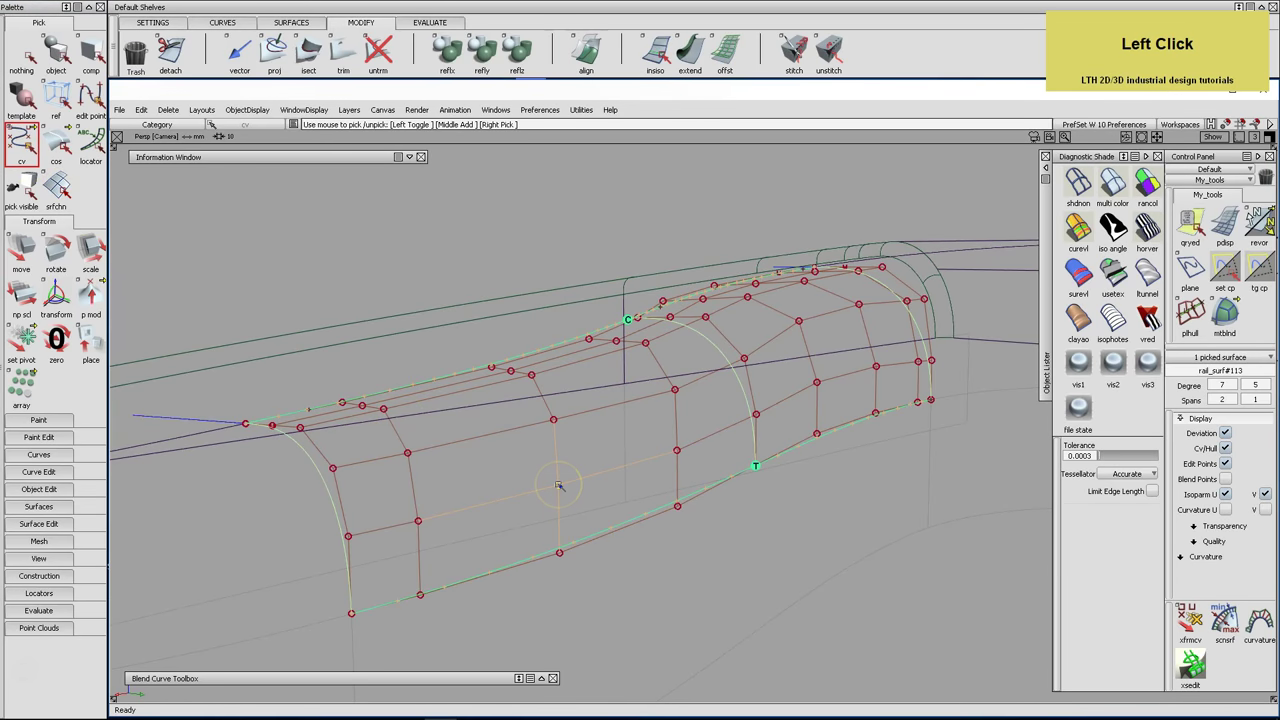
pyautogui.press('F7')
pyautogui.press('F6')
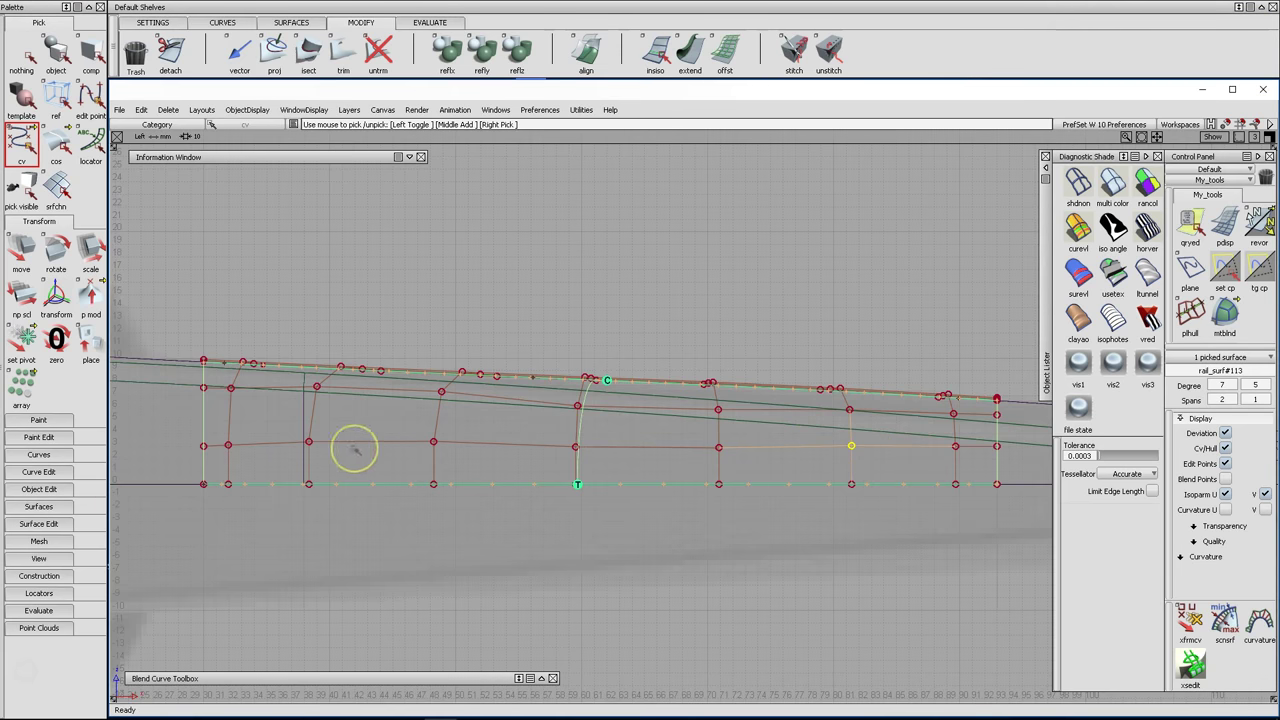
pyautogui.click(222, 23)
pyautogui.click(308, 48)
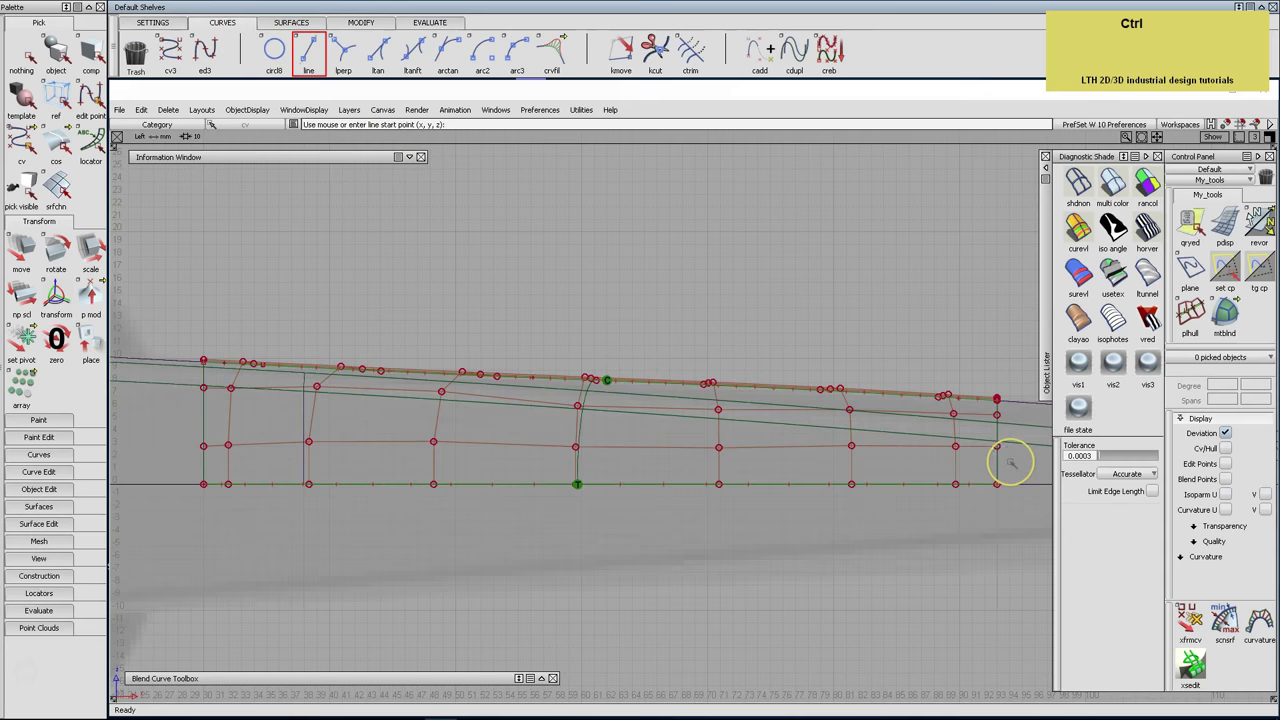
pyautogui.keyDown('ctrl'); pyautogui.click(997, 446); pyautogui.keyUp('ctrl')
pyautogui.keyDown('ctrl'); pyautogui.doubleClick(186, 454); pyautogui.keyUp('ctrl')
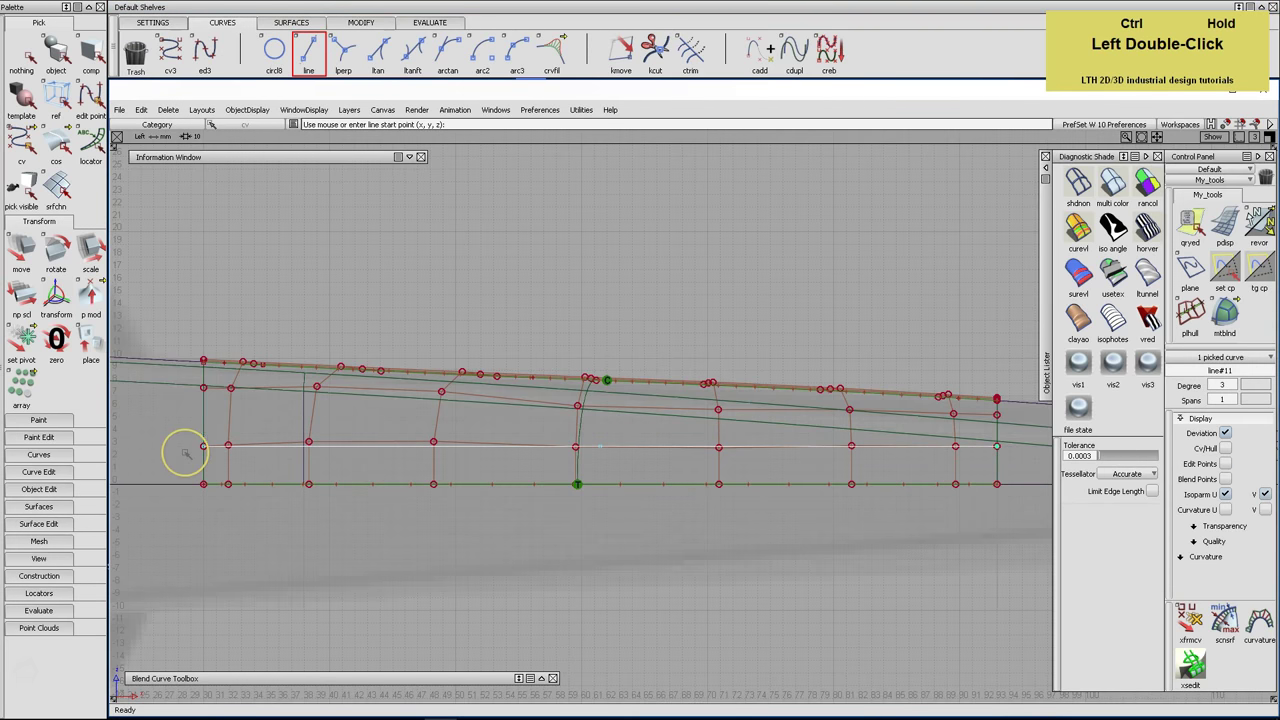
# Move the third CV of the hull row above the lower edge vertically down onto the reference line
pyautogui.click(21, 145)
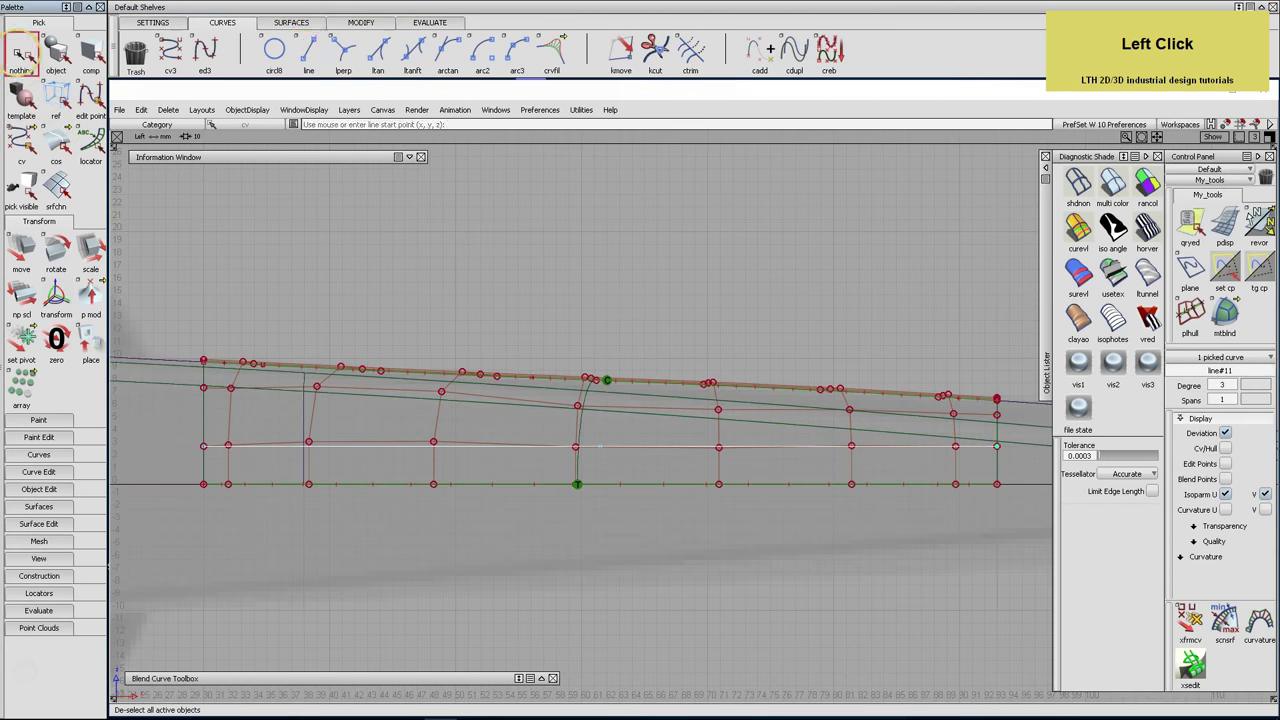
pyautogui.click(309, 442)
pyautogui.keyDown('alt'); pyautogui.keyDown('shift'); pyautogui.click(306, 460); pyautogui.keyUp('shift'); pyautogui.keyUp('alt')
pyautogui.keyDown('alt'); pyautogui.keyDown('shift'); pyautogui.moveTo(303, 471); pyautogui.dragTo(452, 344, button='right'); pyautogui.keyUp('shift'); pyautogui.keyUp('alt')
pyautogui.click(21, 248)
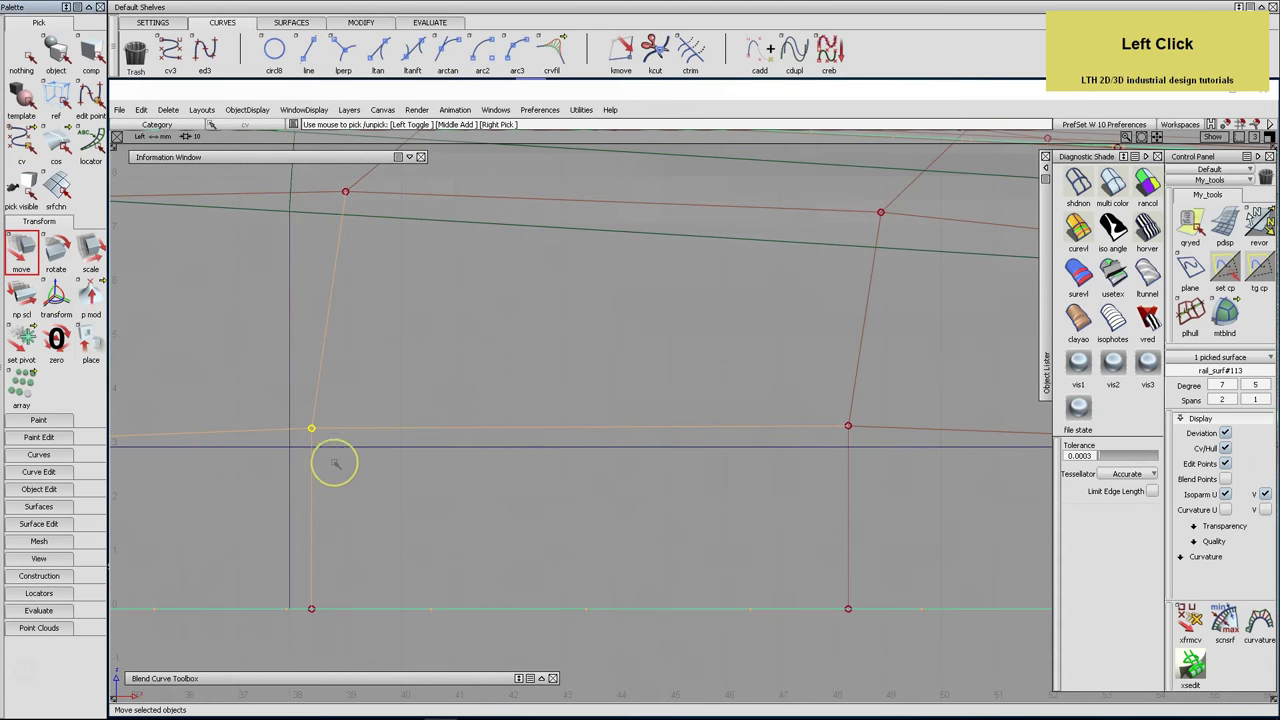
pyautogui.keyDown('alt'); pyautogui.keyDown('shift'); pyautogui.moveTo(309, 450); pyautogui.dragTo(149, 512, button='right'); pyautogui.keyUp('shift'); pyautogui.keyUp('alt')
# Move the second CV of the same hull row vertically onto the reference line and fine-tune its height
pyautogui.keyDown('alt'); pyautogui.keyDown('shift'); pyautogui.moveTo(368, 491); pyautogui.dragTo(642, 486, button='middle'); pyautogui.keyUp('shift'); pyautogui.keyUp('alt')
pyautogui.keyDown('alt'); pyautogui.keyDown('shift'); pyautogui.moveTo(413, 446); pyautogui.dragTo(530, 439, button='middle'); pyautogui.keyUp('shift'); pyautogui.keyUp('alt')
pyautogui.keyDown('alt'); pyautogui.keyDown('shift'); pyautogui.moveTo(551, 436); pyautogui.dragTo(771, 377, button='right'); pyautogui.keyUp('shift'); pyautogui.keyUp('alt')
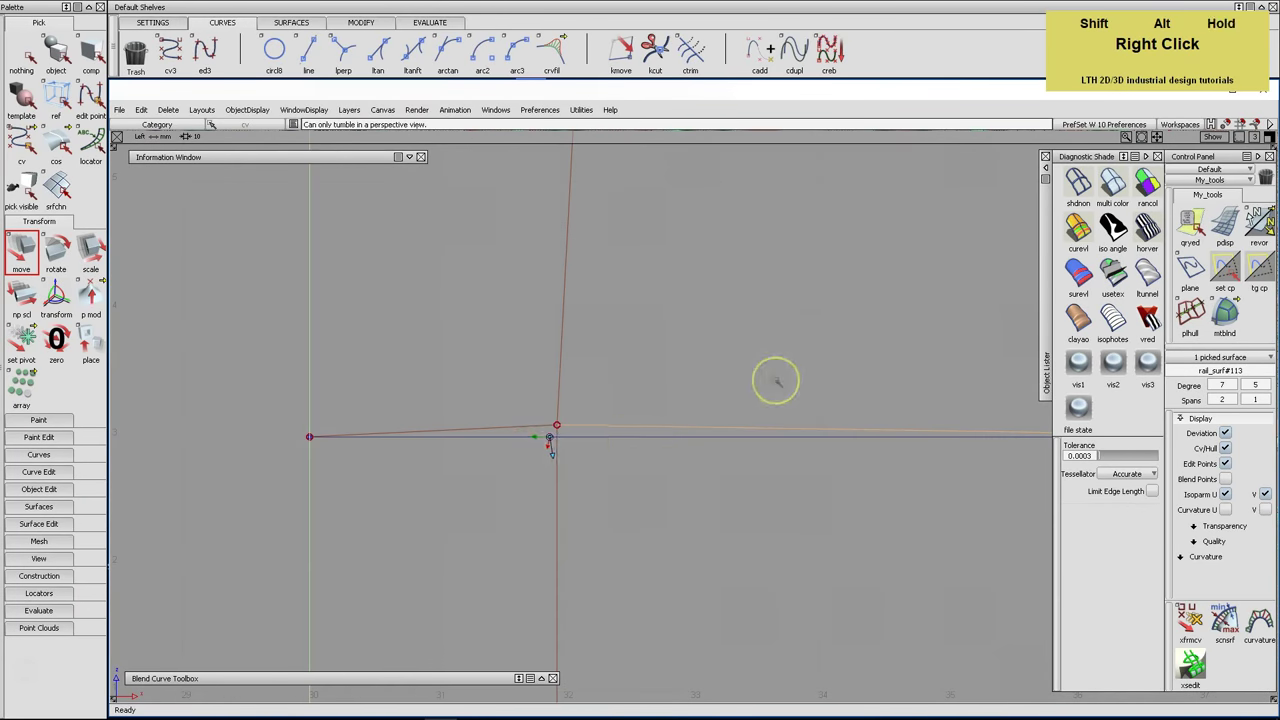
pyautogui.moveTo(557, 425); pyautogui.dragTo(563, 434, button='right')
pyautogui.keyDown('alt'); pyautogui.keyDown('shift'); pyautogui.moveTo(595, 488); pyautogui.dragTo(737, 403, button='right'); pyautogui.keyUp('shift'); pyautogui.keyUp('alt')
pyautogui.moveTo(657, 486); pyautogui.dragTo(657, 484, button='right')
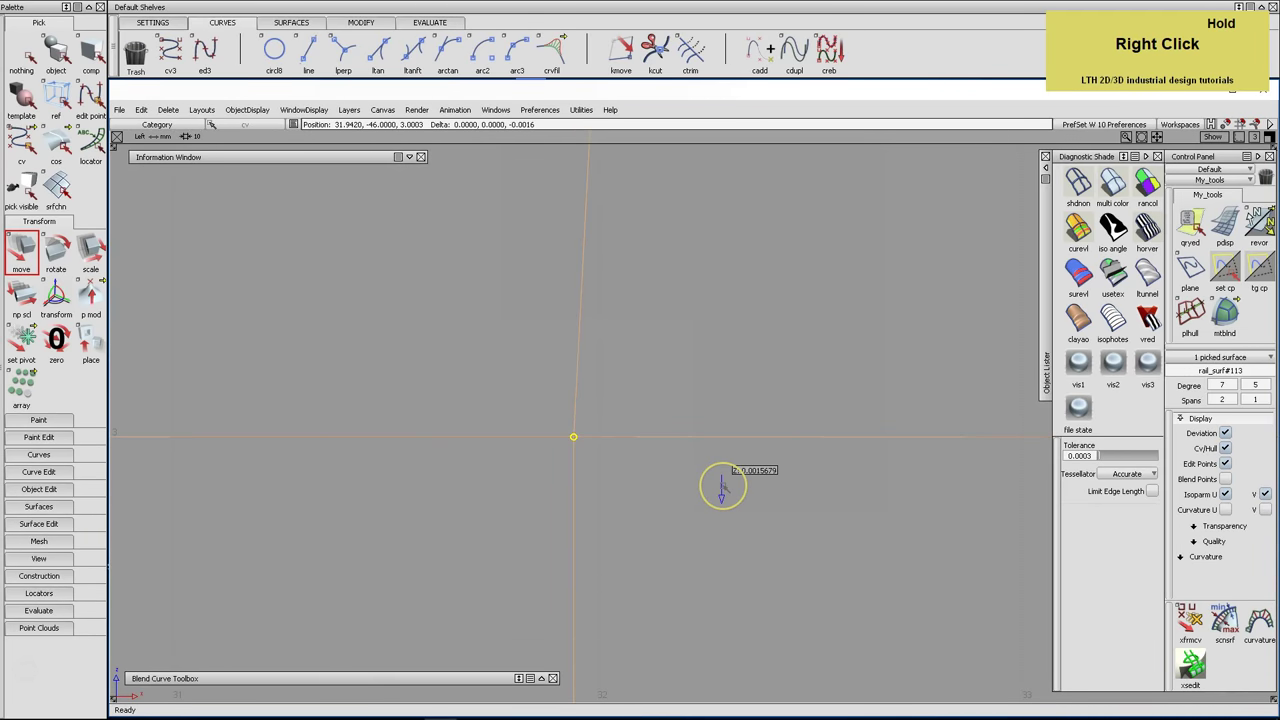
pyautogui.keyDown('alt'); pyautogui.keyDown('shift'); pyautogui.moveTo(829, 486); pyautogui.dragTo(491, 523, button='right'); pyautogui.keyUp('shift'); pyautogui.keyUp('alt')
pyautogui.keyDown('alt'); pyautogui.keyDown('shift'); pyautogui.moveTo(491, 523); pyautogui.dragTo(572, 448, button='middle'); pyautogui.keyUp('shift'); pyautogui.keyUp('alt')
# Move the fourth and fifth CVs of the hull row vertically onto the reference line
pyautogui.keyDown('alt'); pyautogui.keyDown('shift'); pyautogui.click(629, 416); pyautogui.keyUp('shift'); pyautogui.keyUp('alt')
pyautogui.keyDown('alt'); pyautogui.keyDown('shift'); pyautogui.moveTo(617, 483); pyautogui.dragTo(757, 429, button='right'); pyautogui.keyUp('shift'); pyautogui.keyUp('alt')
pyautogui.moveTo(574, 421); pyautogui.dragTo(600, 441, button='right')
pyautogui.keyDown('alt'); pyautogui.keyDown('shift'); pyautogui.moveTo(700, 456); pyautogui.dragTo(434, 515, button='right'); pyautogui.keyUp('shift'); pyautogui.keyUp('alt')
pyautogui.keyDown('alt'); pyautogui.keyDown('shift'); pyautogui.moveTo(714, 508); pyautogui.dragTo(501, 517, button='right'); pyautogui.keyUp('shift'); pyautogui.keyUp('alt')
pyautogui.keyDown('alt'); pyautogui.keyDown('shift'); pyautogui.moveTo(740, 500); pyautogui.dragTo(486, 503, button='middle'); pyautogui.keyUp('shift'); pyautogui.keyUp('alt')
pyautogui.keyDown('alt'); pyautogui.keyDown('shift'); pyautogui.click(450, 417); pyautogui.keyUp('shift'); pyautogui.keyUp('alt')
pyautogui.keyDown('alt'); pyautogui.keyDown('shift'); pyautogui.moveTo(447, 470); pyautogui.dragTo(700, 420, button='right'); pyautogui.keyUp('shift'); pyautogui.keyUp('alt')
pyautogui.keyDown('alt'); pyautogui.keyDown('shift'); pyautogui.moveTo(500, 492); pyautogui.dragTo(645, 482, button='right'); pyautogui.keyUp('shift'); pyautogui.keyUp('alt')
pyautogui.moveTo(440, 471); pyautogui.dragTo(630, 480, button='right')
pyautogui.keyDown('alt'); pyautogui.keyDown('shift'); pyautogui.moveTo(585, 438); pyautogui.dragTo(753, 481, button='right'); pyautogui.keyUp('shift'); pyautogui.keyUp('alt')
pyautogui.moveTo(521, 458); pyautogui.dragTo(817, 512, button='right')
# Move the sixth and seventh CVs of the hull row vertically onto the reference line
pyautogui.keyDown('alt'); pyautogui.keyDown('shift'); pyautogui.click(843, 443); pyautogui.keyUp('shift'); pyautogui.keyUp('alt')
pyautogui.keyDown('alt'); pyautogui.keyDown('shift'); pyautogui.moveTo(843, 443); pyautogui.dragTo(960, 415, button='right'); pyautogui.keyUp('shift'); pyautogui.keyUp('alt')
pyautogui.keyDown('alt'); pyautogui.keyDown('shift'); pyautogui.moveTo(832, 506); pyautogui.dragTo(817, 474, button='right'); pyautogui.keyUp('shift'); pyautogui.keyUp('alt')
pyautogui.rightClick(790, 533)
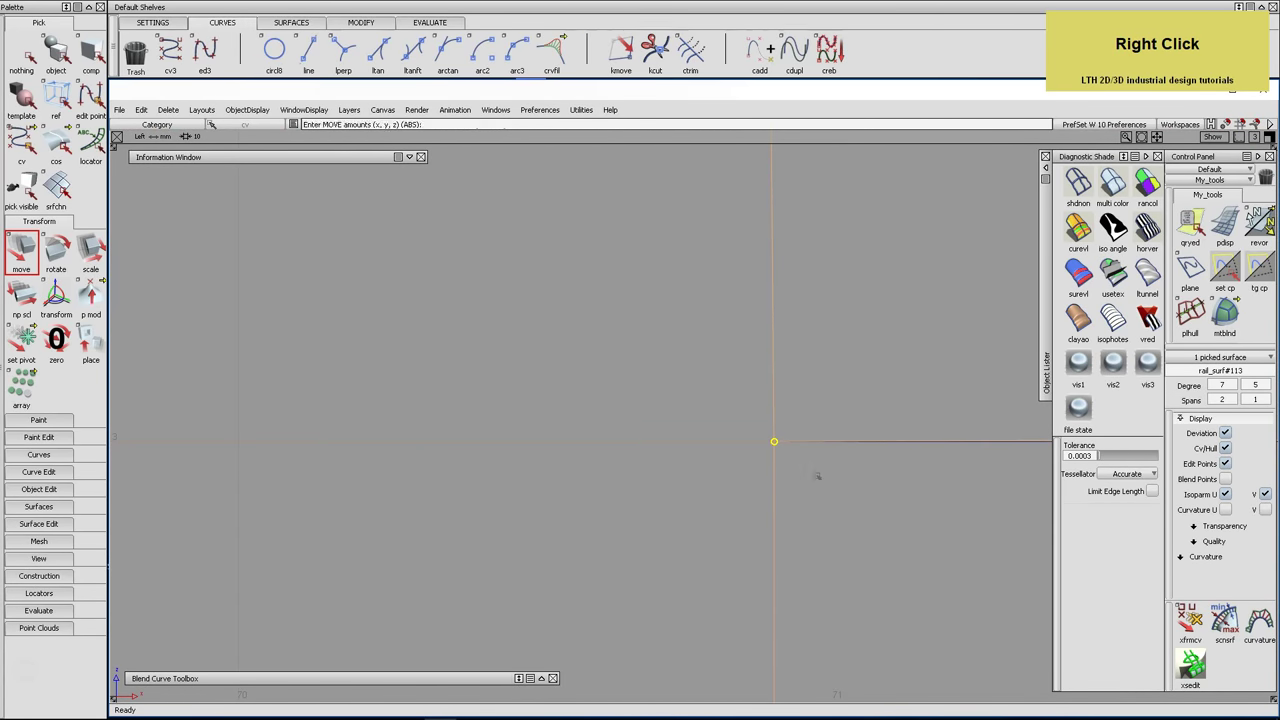
pyautogui.keyDown('alt'); pyautogui.keyDown('shift'); pyautogui.moveTo(934, 474); pyautogui.dragTo(560, 553, button='right'); pyautogui.keyUp('shift'); pyautogui.keyUp('alt')
pyautogui.keyDown('alt'); pyautogui.keyDown('shift'); pyautogui.moveTo(560, 553); pyautogui.dragTo(808, 491, button='middle'); pyautogui.keyUp('shift'); pyautogui.keyUp('alt')
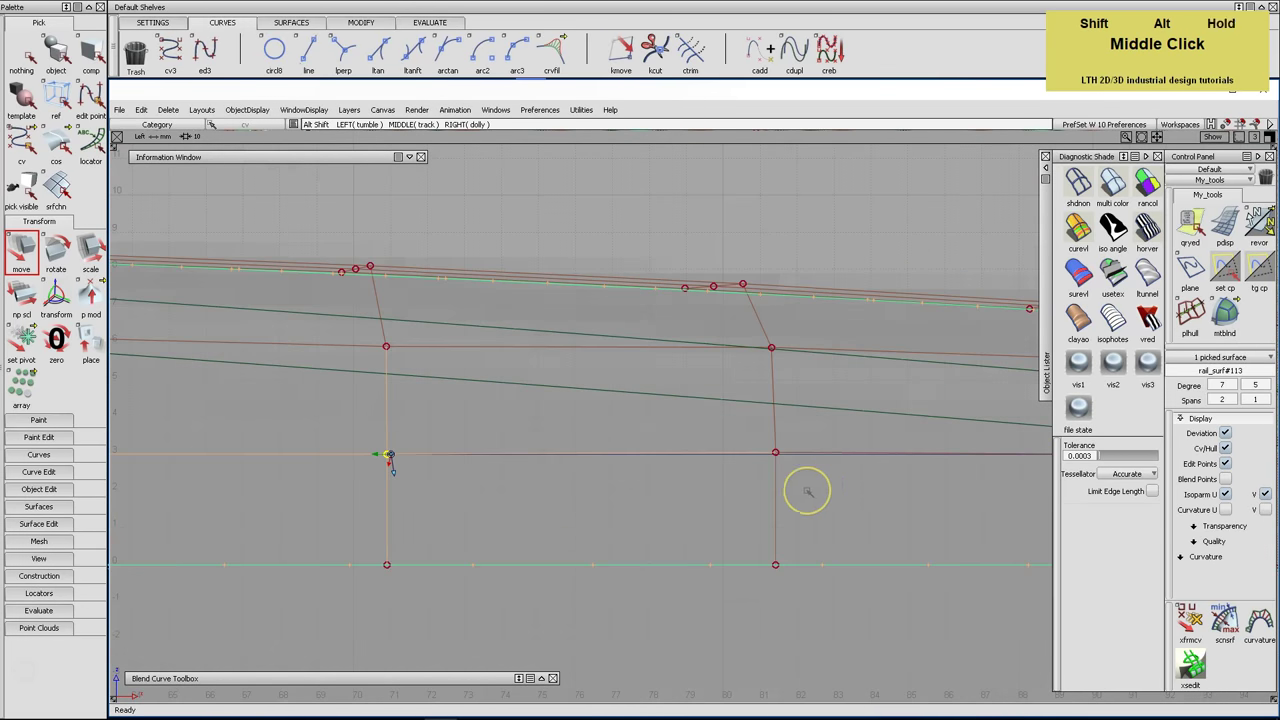
pyautogui.keyDown('alt'); pyautogui.keyDown('shift'); pyautogui.moveTo(788, 456); pyautogui.dragTo(971, 414, button='right'); pyautogui.keyUp('shift'); pyautogui.keyUp('alt')
pyautogui.rightClick(734, 449)
pyautogui.moveTo(768, 478); pyautogui.dragTo(770, 486, button='right')
pyautogui.keyDown('alt'); pyautogui.keyDown('shift'); pyautogui.moveTo(900, 494); pyautogui.dragTo(636, 524, button='right'); pyautogui.keyUp('shift'); pyautogui.keyUp('alt')
# Move the eighth CV of the hull row vertically onto the reference line
pyautogui.keyDown('alt'); pyautogui.keyDown('shift'); pyautogui.moveTo(858, 499); pyautogui.dragTo(545, 481, button='middle'); pyautogui.keyUp('shift'); pyautogui.keyUp('alt')
pyautogui.keyDown('alt'); pyautogui.keyDown('shift'); pyautogui.click(656, 438); pyautogui.keyUp('shift'); pyautogui.keyUp('alt')
pyautogui.keyDown('alt'); pyautogui.keyDown('shift'); pyautogui.moveTo(500, 550); pyautogui.dragTo(862, 467, button='right'); pyautogui.keyUp('shift'); pyautogui.keyUp('alt')
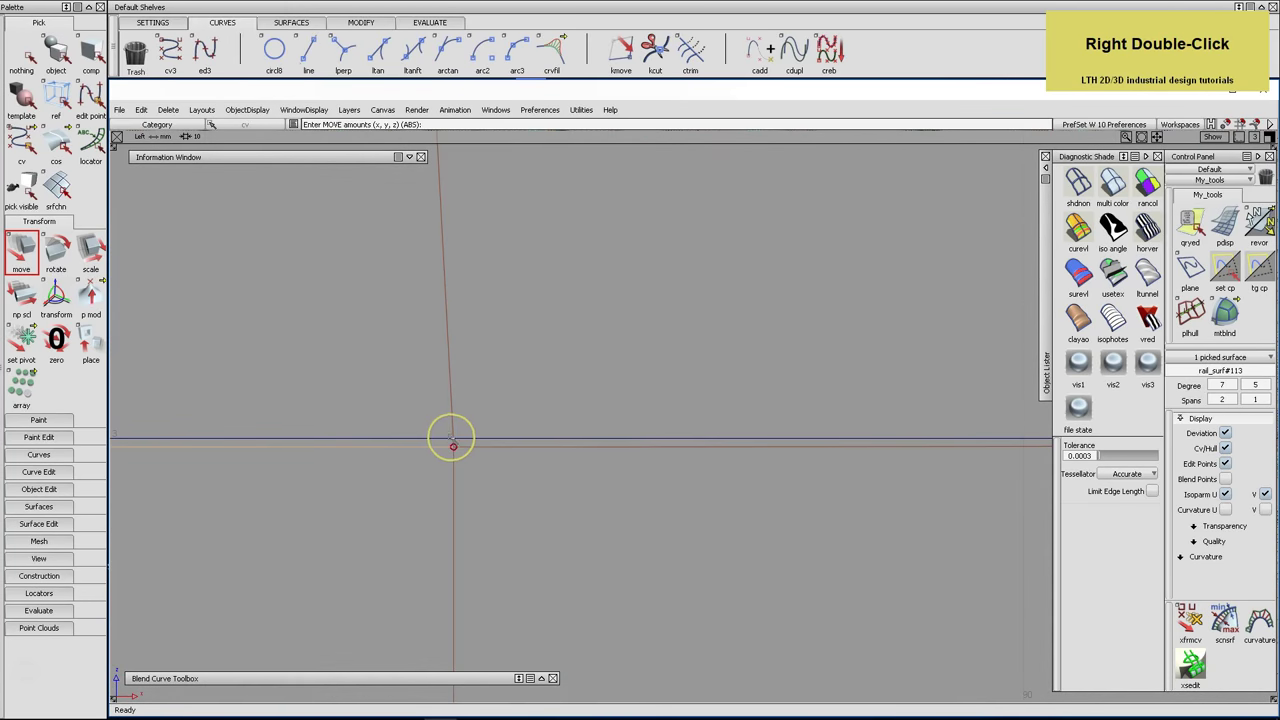
pyautogui.moveTo(453, 447); pyautogui.dragTo(497, 467, button='right')
pyautogui.keyDown('alt'); pyautogui.keyDown('shift'); pyautogui.moveTo(734, 486); pyautogui.dragTo(448, 529, button='right'); pyautogui.keyUp('shift'); pyautogui.keyUp('alt')
pyautogui.keyDown('alt'); pyautogui.keyDown('shift'); pyautogui.moveTo(448, 529); pyautogui.dragTo(751, 531, button='middle'); pyautogui.keyUp('shift'); pyautogui.keyUp('alt')
pyautogui.keyDown('alt'); pyautogui.keyDown('shift'); pyautogui.moveTo(751, 531); pyautogui.dragTo(728, 543, button='right'); pyautogui.keyUp('shift'); pyautogui.keyUp('alt')
pyautogui.keyDown('alt'); pyautogui.keyDown('shift'); pyautogui.moveTo(728, 543); pyautogui.dragTo(680, 526, button='middle'); pyautogui.keyUp('shift'); pyautogui.keyUp('alt')
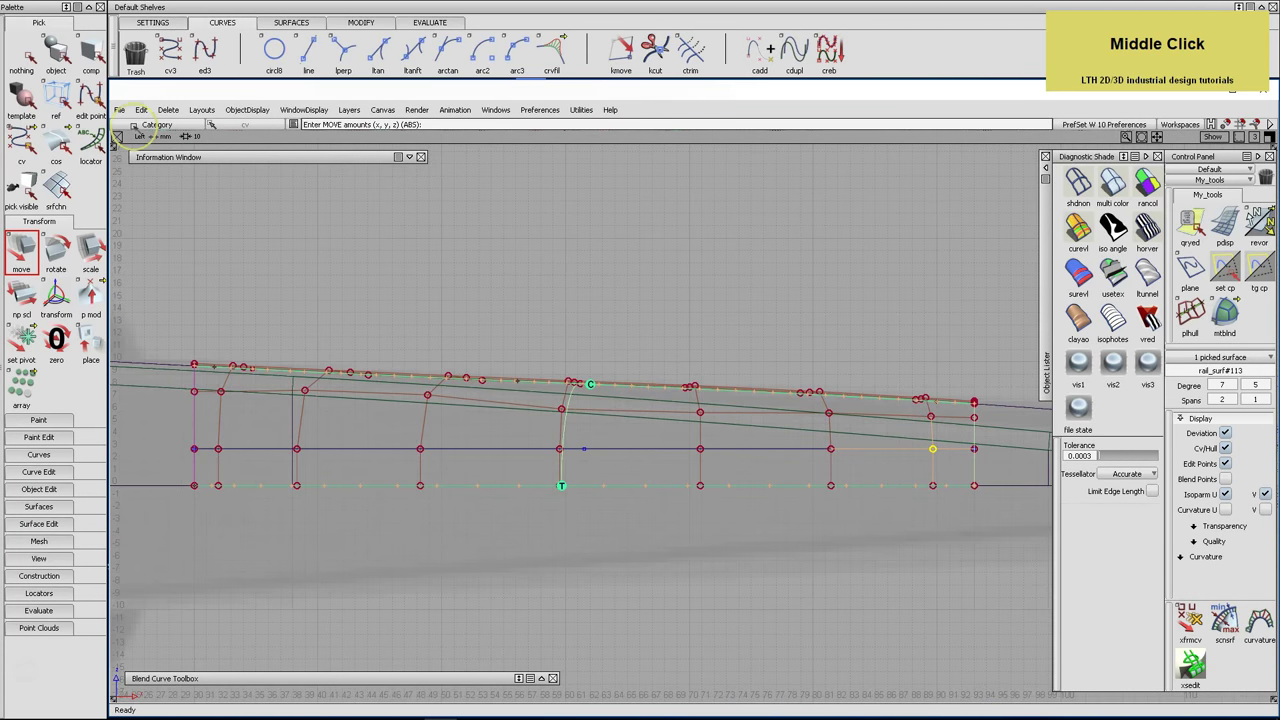
# Delete the straight reference line
pyautogui.click(56, 55)
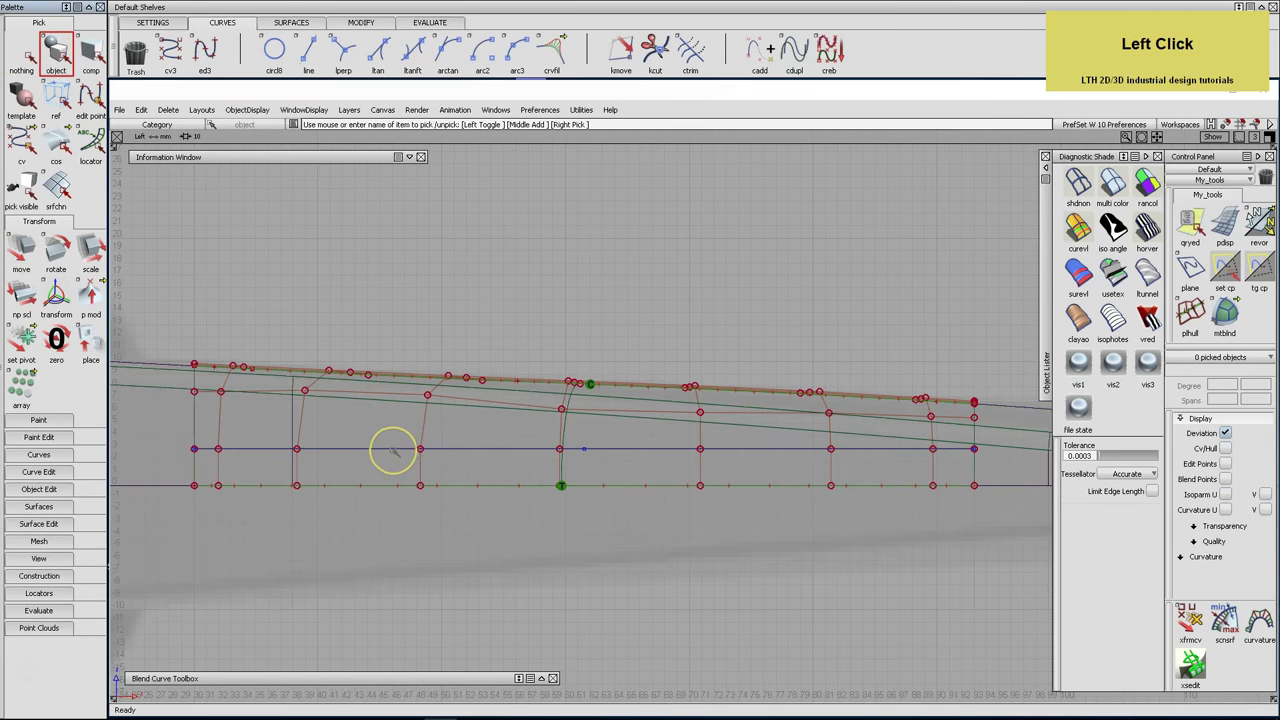
pyautogui.click(393, 452)
pyautogui.click(413, 459)
pyautogui.hotkey('ctrl', 'BackSpace')
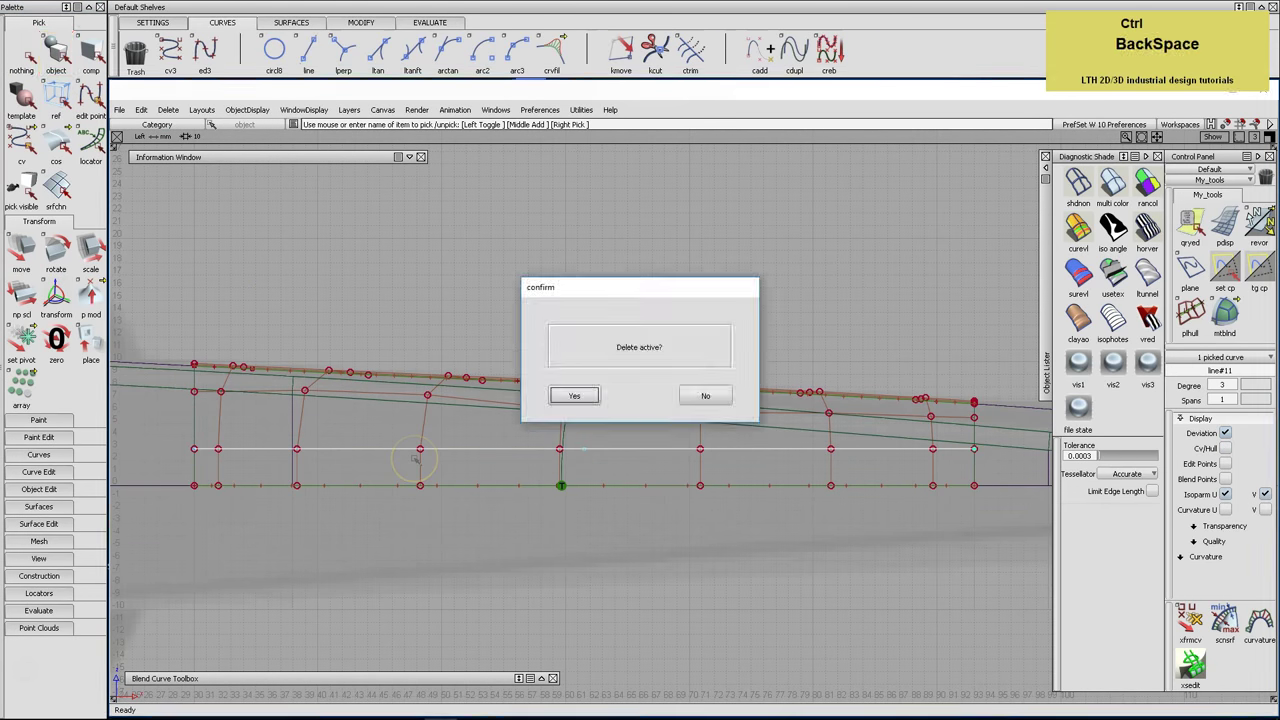
pyautogui.press('Return')
# Raise the fifth and sixth CVs of the third hull row from the lower edge slightly to smooth the row
pyautogui.click(21, 142)
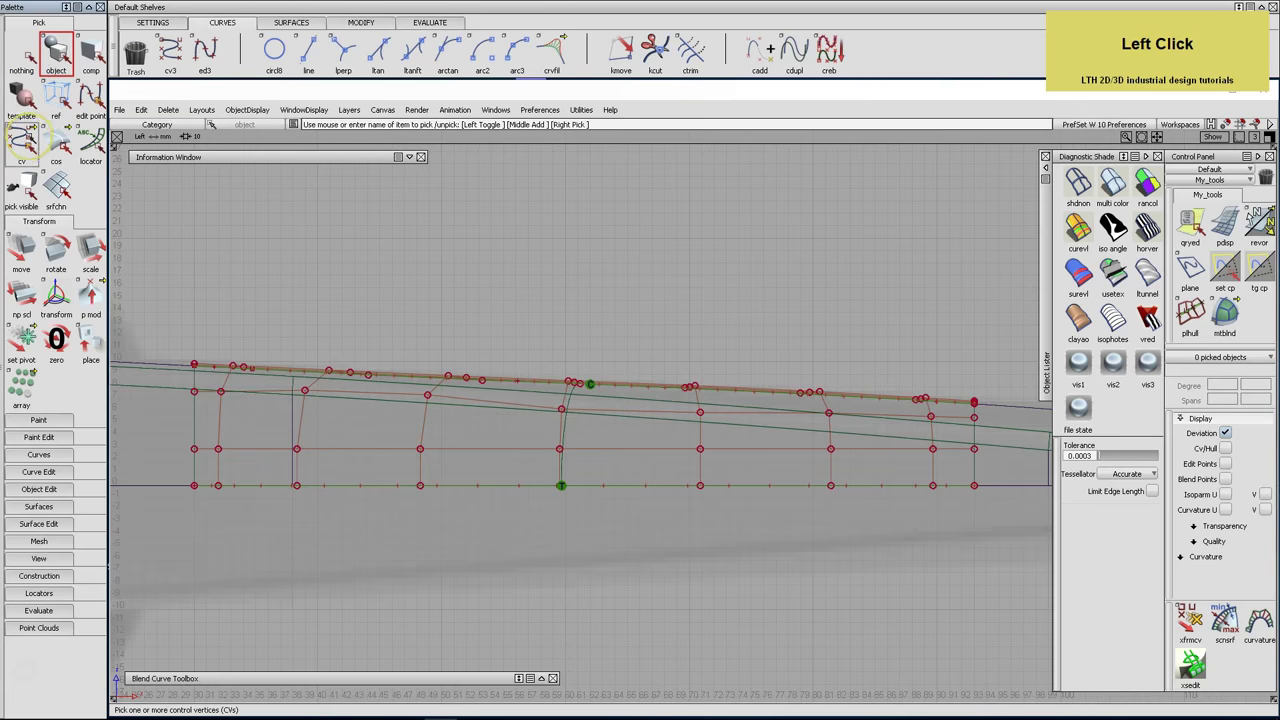
pyautogui.click(565, 411)
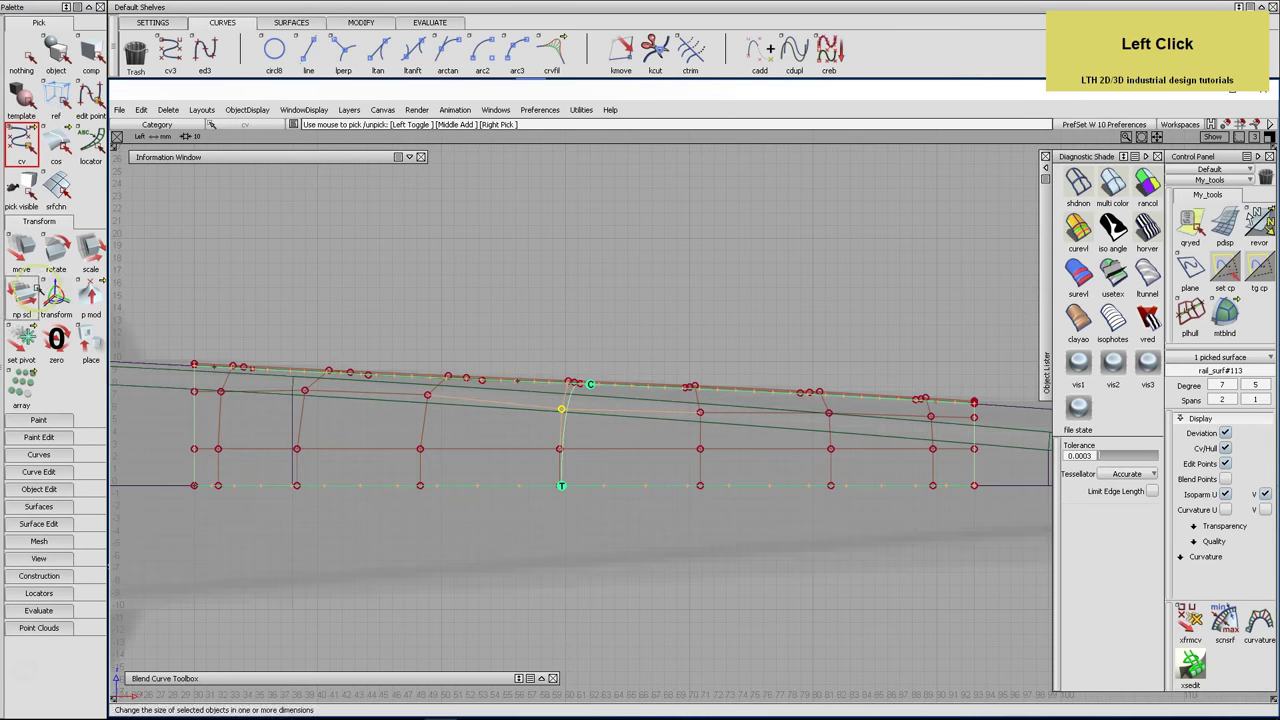
pyautogui.click(21, 250)
pyautogui.moveTo(437, 541); pyautogui.dragTo(436, 530, button='right')
pyautogui.click(701, 413)
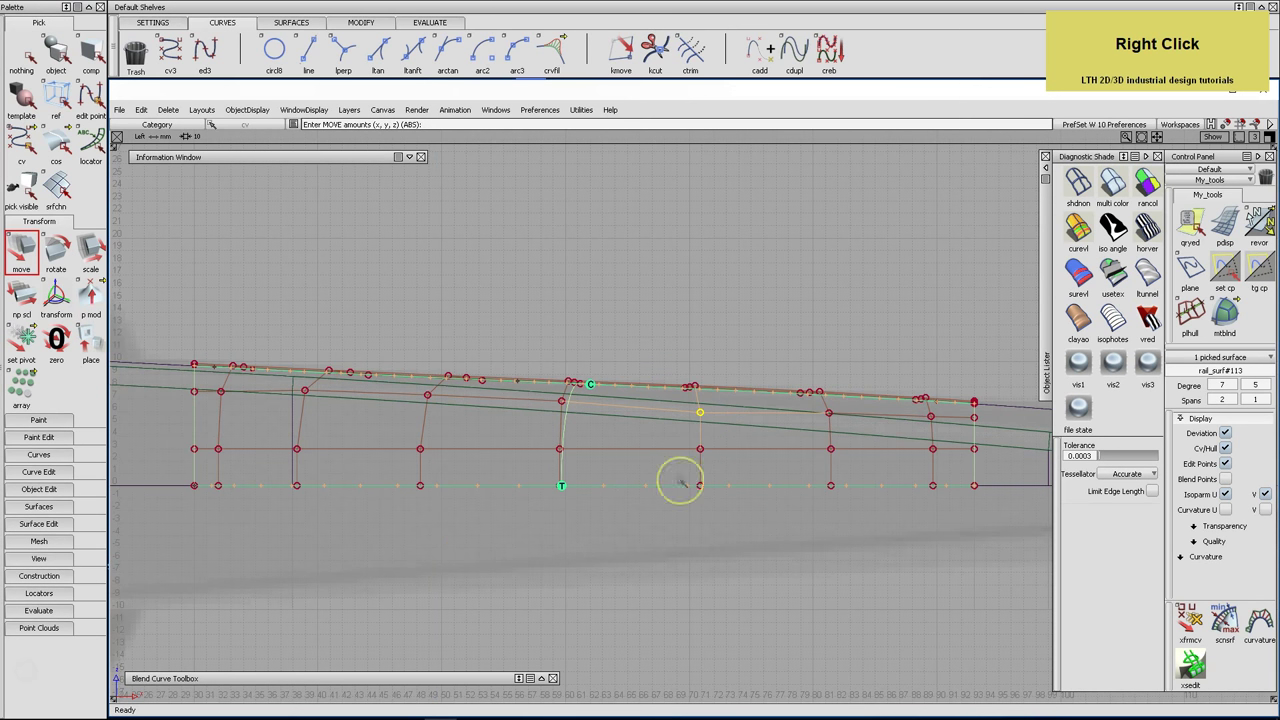
pyautogui.moveTo(651, 563); pyautogui.dragTo(640, 544, button='right')
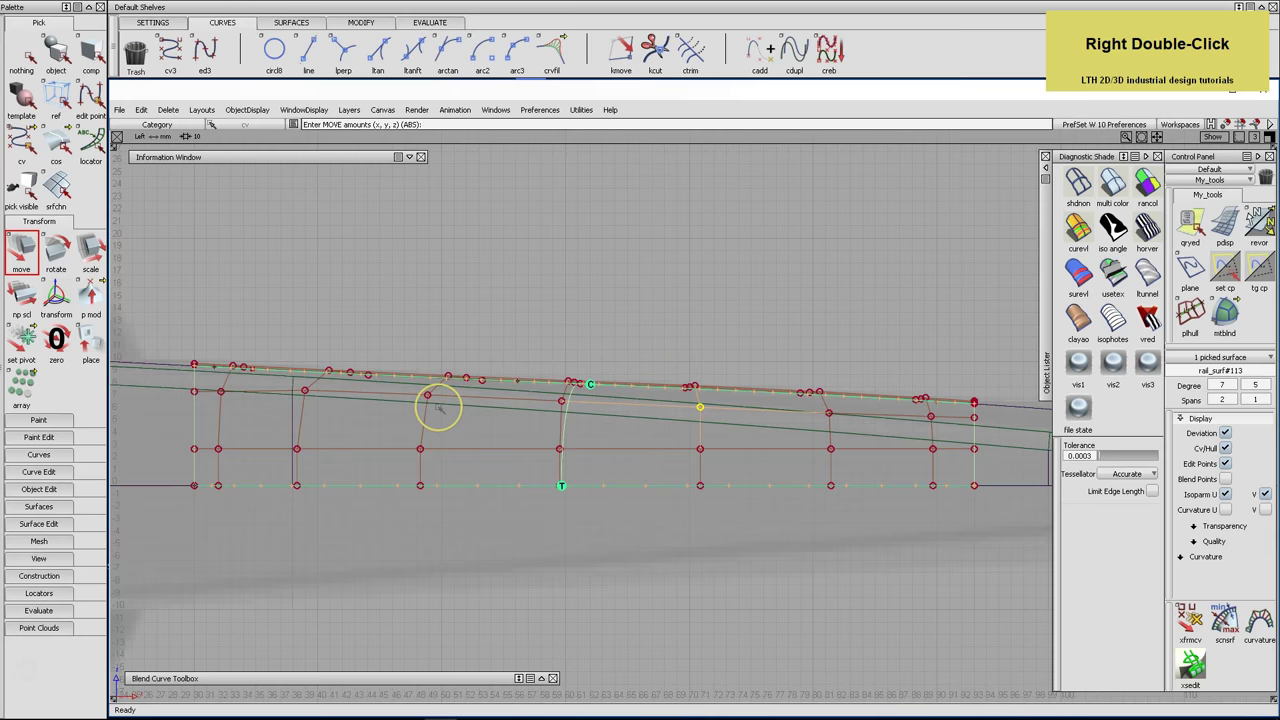
# Lower the third and fourth CVs of the third hull row slightly to even out its flow
pyautogui.hotkey('shift', 'alt')
pyautogui.keyDown('alt'); pyautogui.keyDown('shift'); pyautogui.moveTo(304, 468); pyautogui.dragTo(383, 426, button='right'); pyautogui.keyUp('shift'); pyautogui.keyUp('alt')
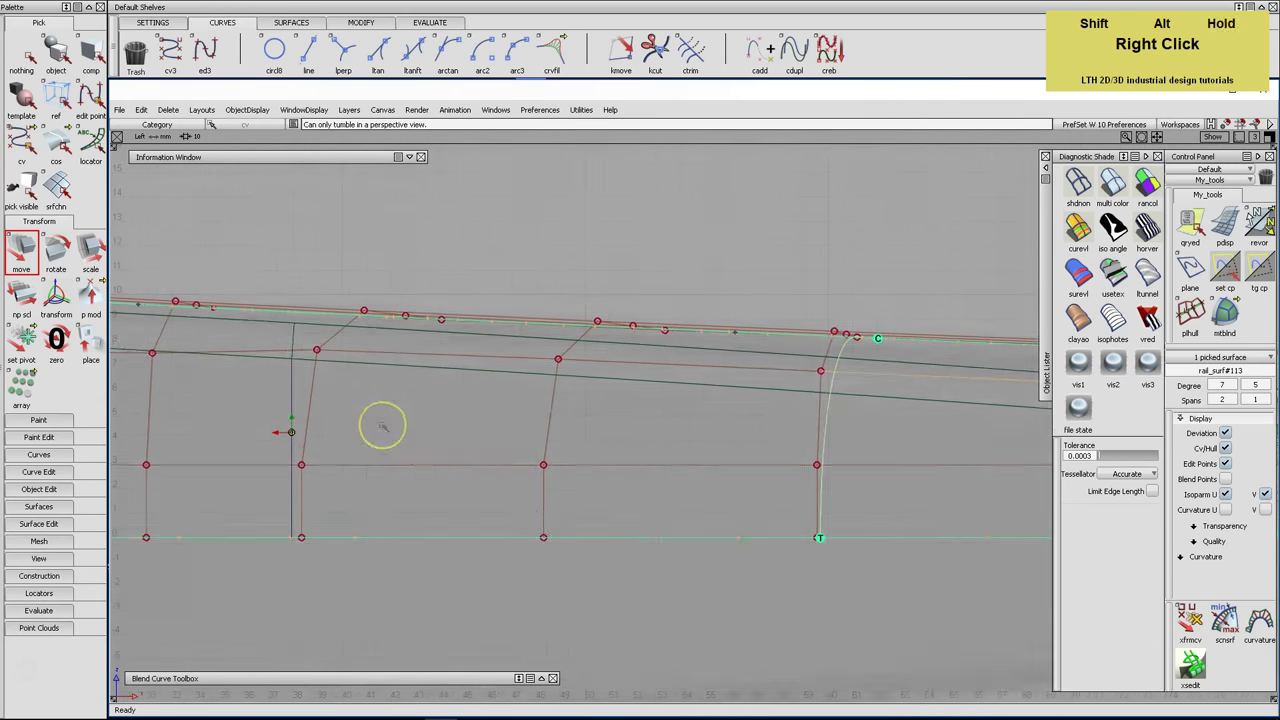
pyautogui.keyDown('alt'); pyautogui.keyDown('shift'); pyautogui.moveTo(383, 426); pyautogui.dragTo(506, 429, button='middle'); pyautogui.keyUp('shift'); pyautogui.keyUp('alt')
pyautogui.rightClick(438, 355)
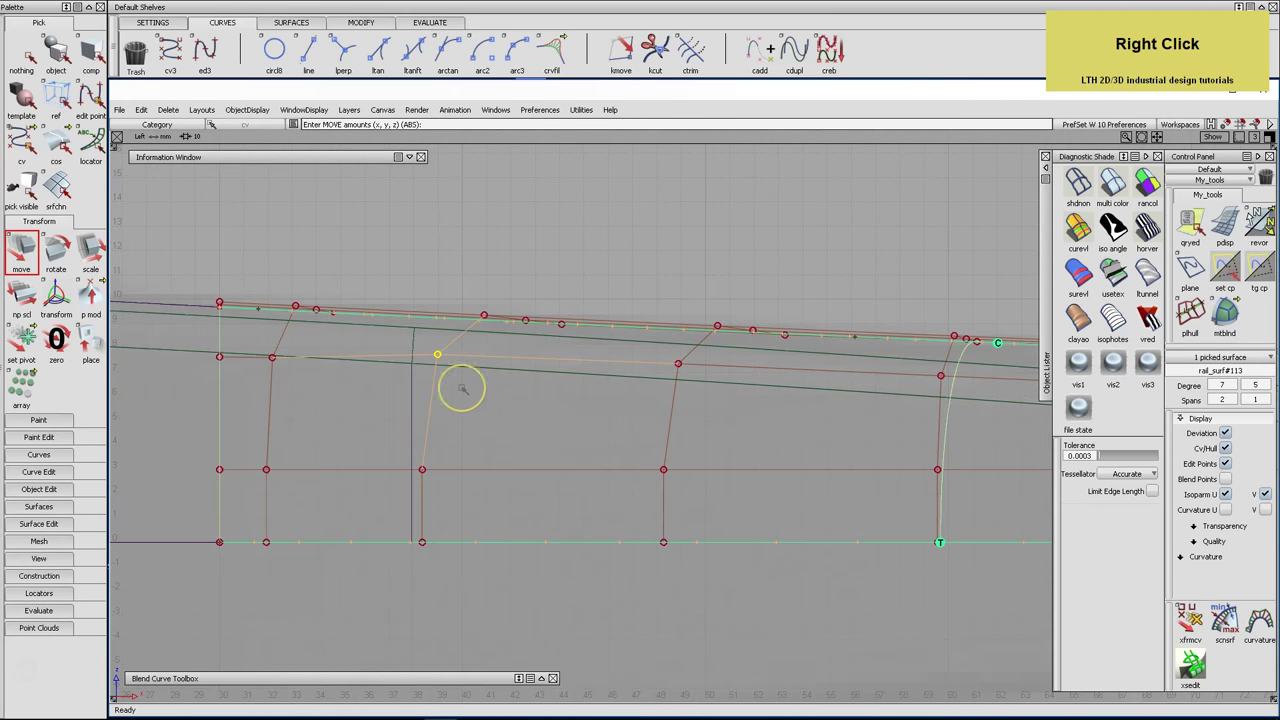
pyautogui.moveTo(477, 397); pyautogui.dragTo(701, 404, button='right')
pyautogui.rightClick(678, 364)
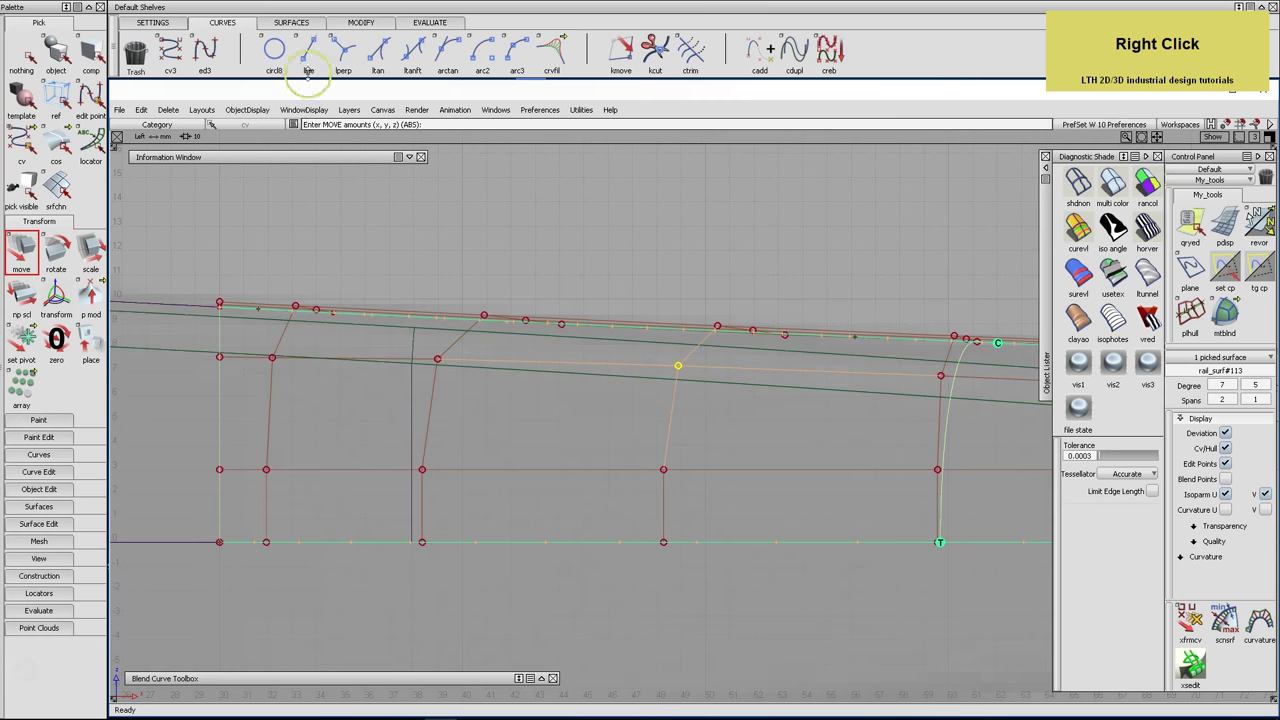
pyautogui.click(309, 60)
pyautogui.keyDown('ctrl'); pyautogui.click(222, 358); pyautogui.keyUp('ctrl')
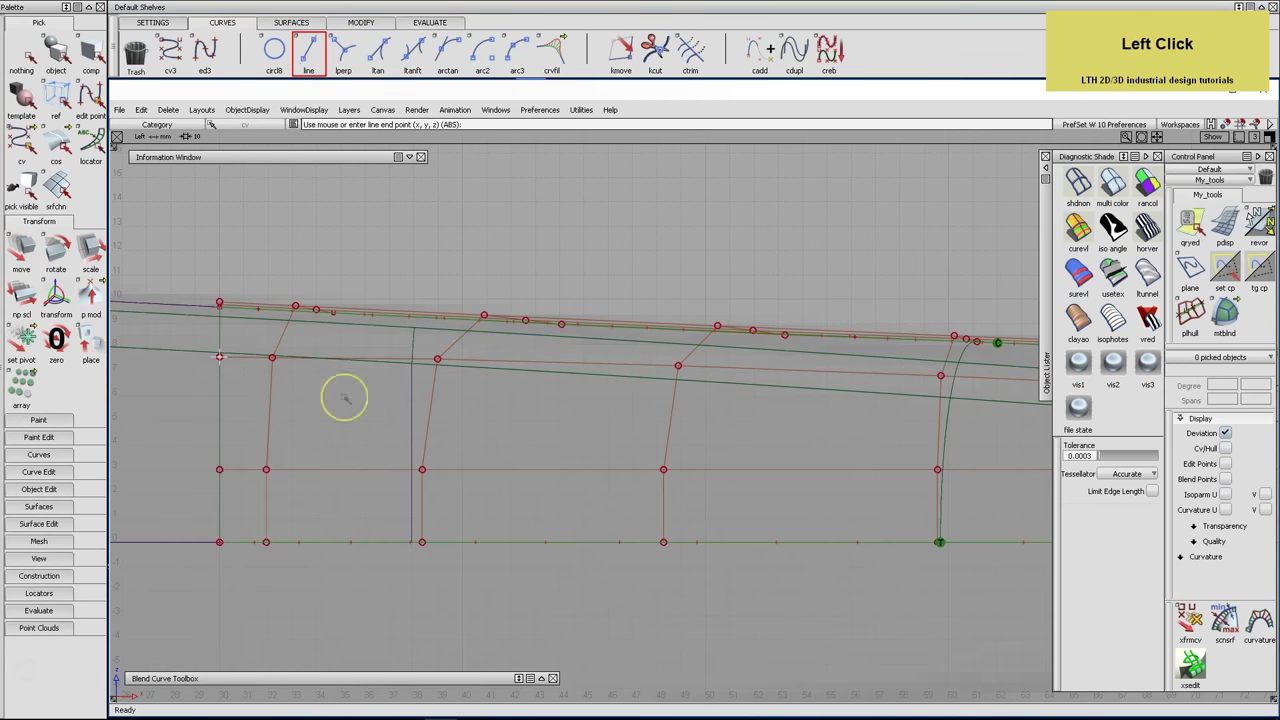
pyautogui.middleClick(458, 402)
pyautogui.hotkey('ctrl', 'BackSpace')
pyautogui.press('Return')
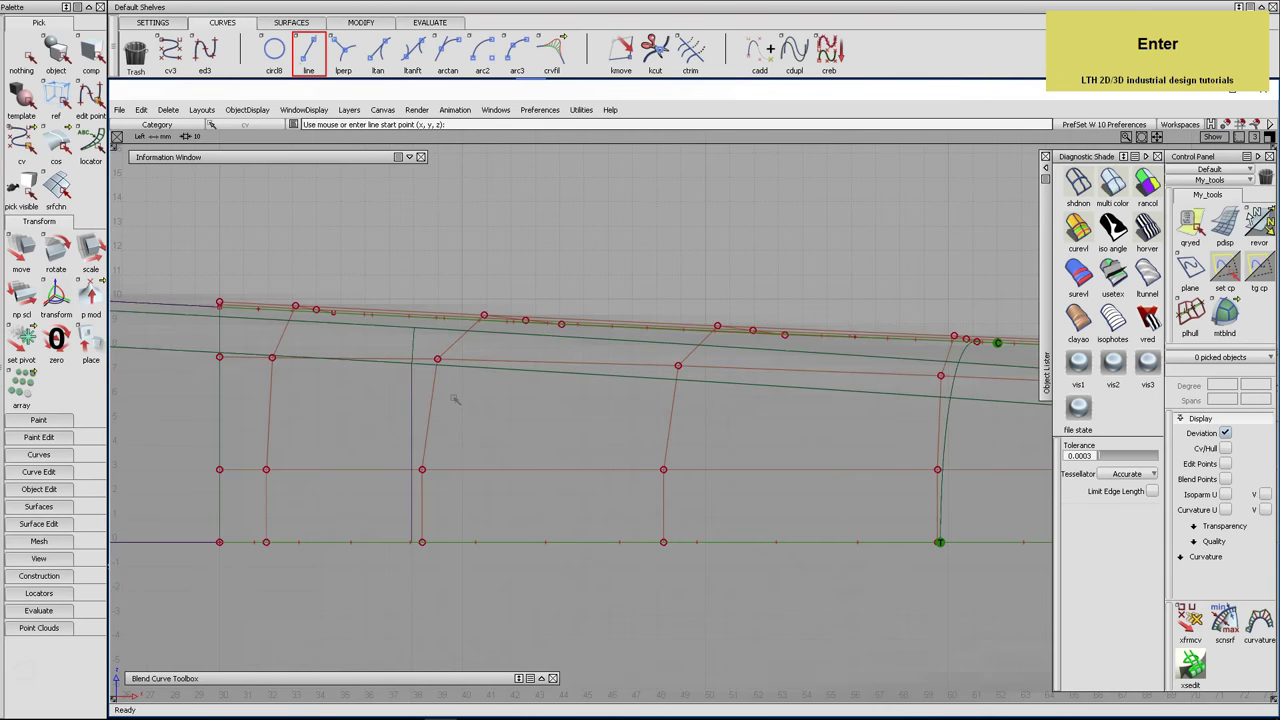
# Examine the flow of the surface's hull rows in the side, top and perspective views
pyautogui.keyDown('alt'); pyautogui.keyDown('shift'); pyautogui.moveTo(839, 397); pyautogui.dragTo(413, 383, button='middle'); pyautogui.keyUp('shift'); pyautogui.keyUp('alt')
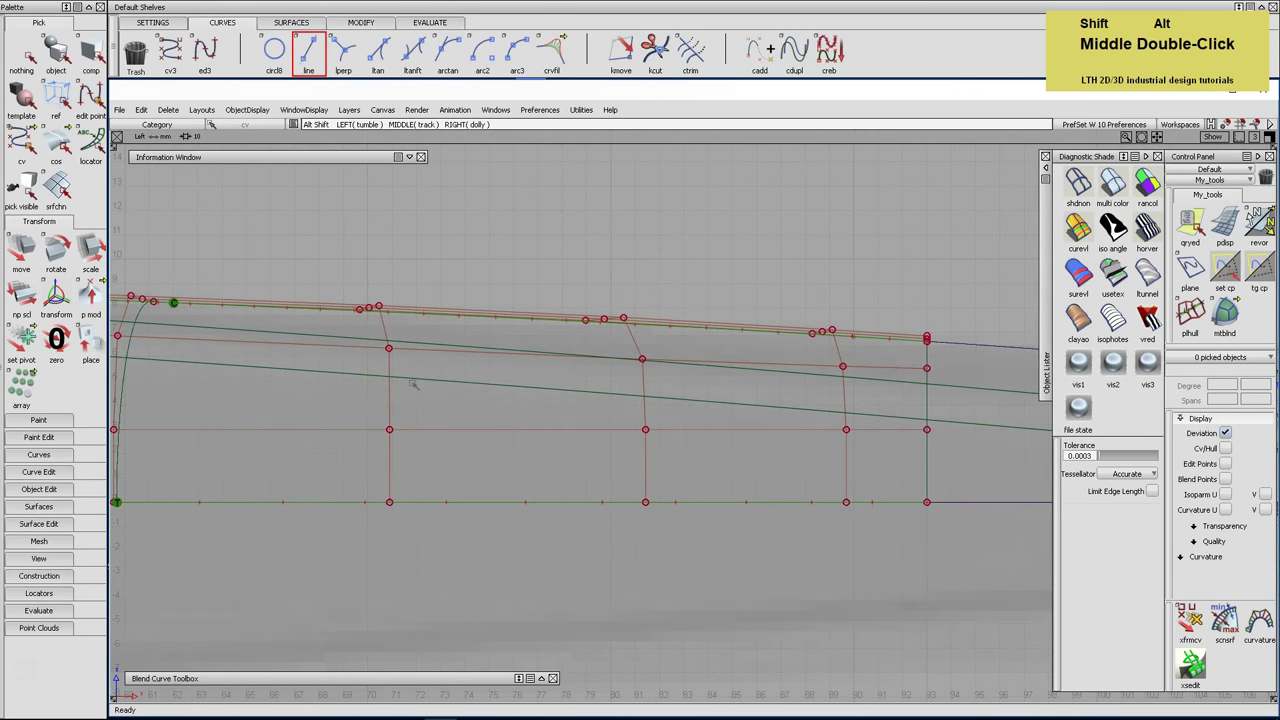
pyautogui.keyDown('alt'); pyautogui.keyDown('shift'); pyautogui.middleClick(400, 396); pyautogui.keyUp('shift'); pyautogui.keyUp('alt')
pyautogui.keyDown('alt'); pyautogui.keyDown('shift'); pyautogui.moveTo(463, 417); pyautogui.dragTo(723, 435, button='middle'); pyautogui.keyUp('shift'); pyautogui.keyUp('alt')
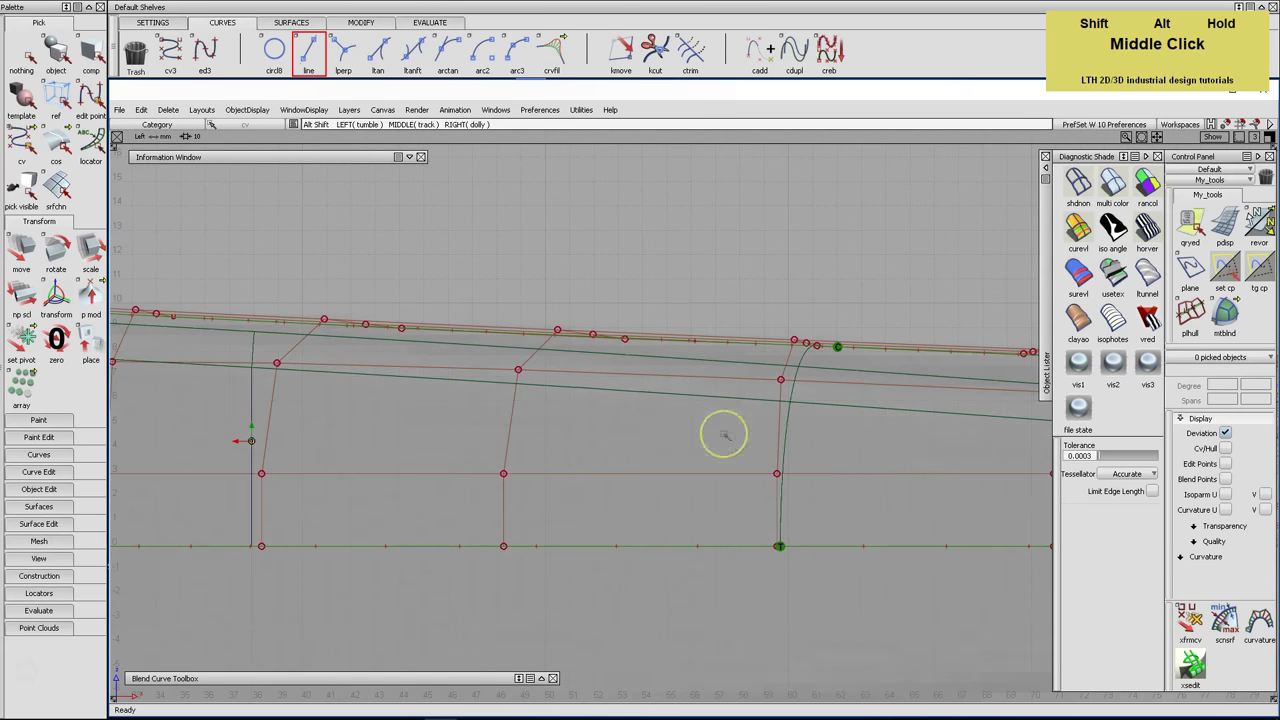
pyautogui.keyDown('alt'); pyautogui.keyDown('shift'); pyautogui.moveTo(524, 427); pyautogui.dragTo(711, 434, button='middle'); pyautogui.keyUp('shift'); pyautogui.keyUp('alt')
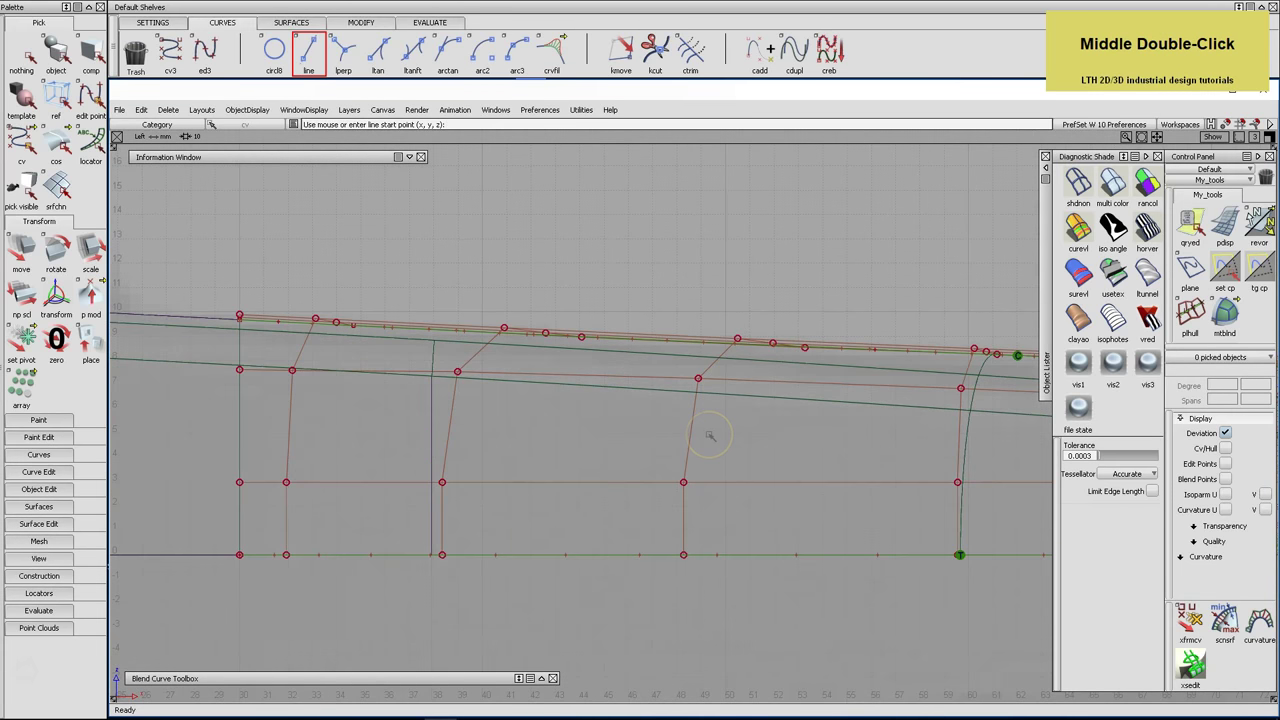
pyautogui.press('F5')
pyautogui.keyDown('alt'); pyautogui.keyDown('shift'); pyautogui.moveTo(524, 425); pyautogui.dragTo(489, 314, button='middle'); pyautogui.keyUp('shift'); pyautogui.keyUp('alt')
pyautogui.keyDown('alt'); pyautogui.keyDown('shift'); pyautogui.moveTo(742, 332); pyautogui.dragTo(510, 420, button='middle'); pyautogui.keyUp('shift'); pyautogui.keyUp('alt')
pyautogui.keyDown('alt'); pyautogui.keyDown('shift'); pyautogui.moveTo(808, 313); pyautogui.dragTo(543, 413, button='middle'); pyautogui.keyUp('shift'); pyautogui.keyUp('alt')
pyautogui.keyDown('alt'); pyautogui.keyDown('shift'); pyautogui.moveTo(756, 327); pyautogui.dragTo(404, 419, button='middle'); pyautogui.keyUp('shift'); pyautogui.keyUp('alt')
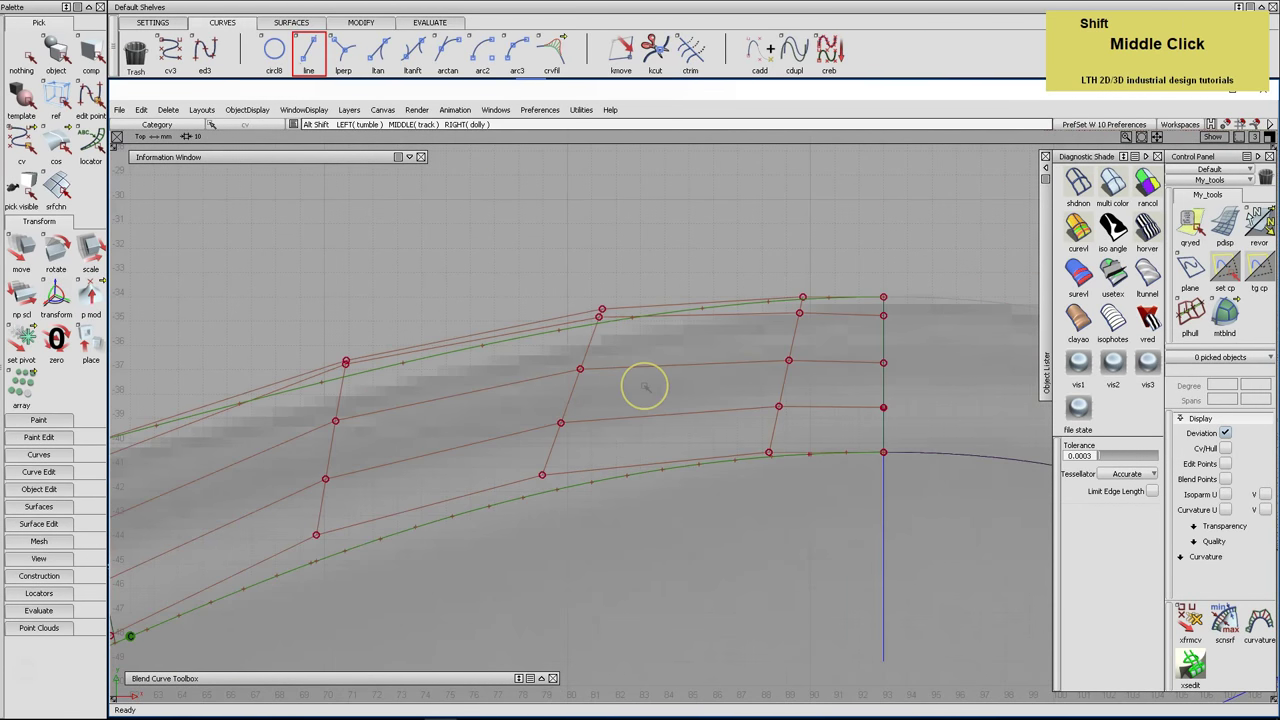
pyautogui.press('F8')
pyautogui.keyDown('alt'); pyautogui.keyDown('shift'); pyautogui.moveTo(649, 391); pyautogui.dragTo(724, 424); pyautogui.keyUp('shift'); pyautogui.keyUp('alt')
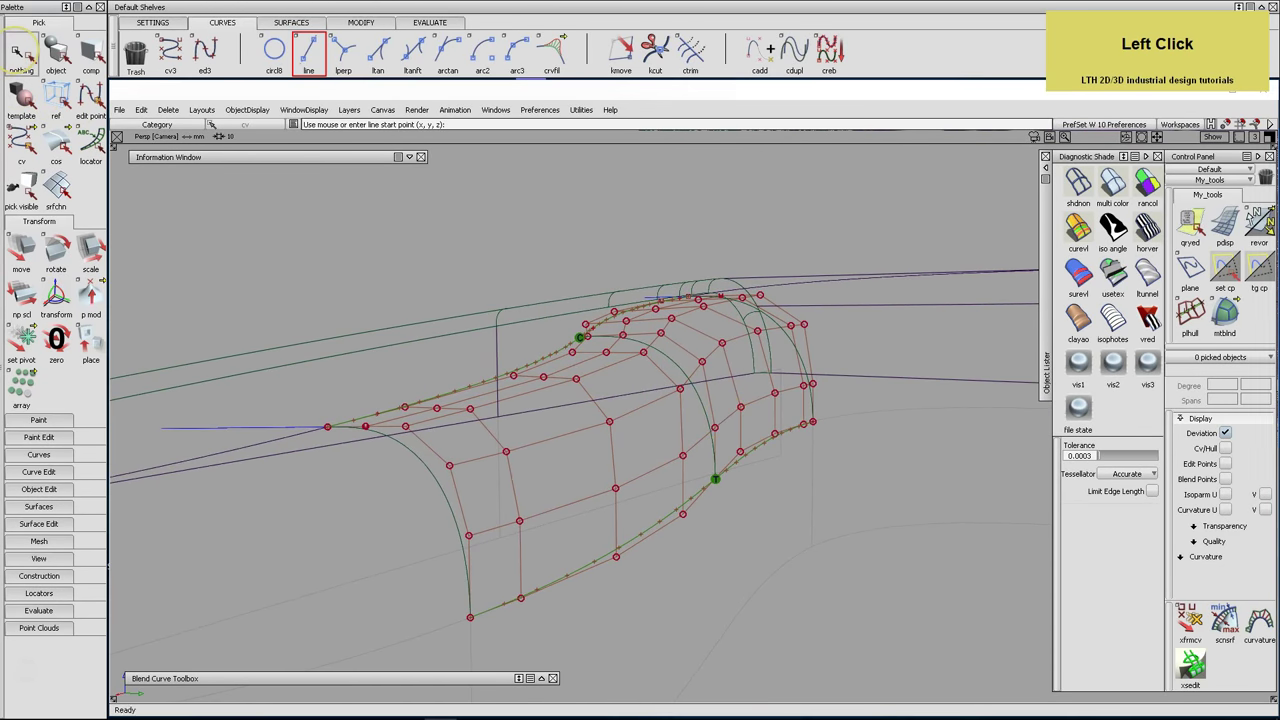
# In the perspective view, shift the sixth and fifth CVs of the third hull row sideways along Y to smooth the row
pyautogui.click(21, 140)
pyautogui.click(663, 413)
pyautogui.click(21, 252)
pyautogui.middleClick(788, 505)
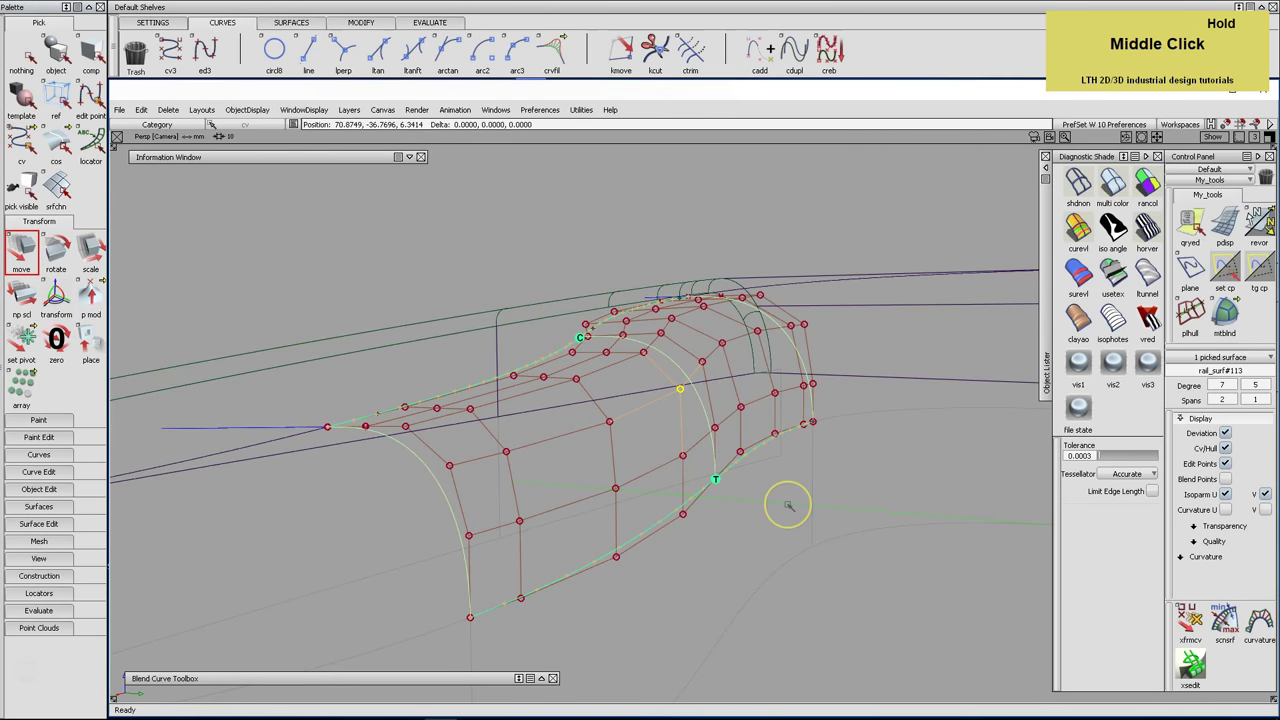
pyautogui.moveTo(778, 505); pyautogui.dragTo(723, 518, button='middle')
pyautogui.keyDown('alt'); pyautogui.keyDown('shift'); pyautogui.moveTo(723, 518); pyautogui.dragTo(749, 515); pyautogui.keyUp('shift'); pyautogui.keyUp('alt')
pyautogui.moveTo(780, 509); pyautogui.dragTo(776, 510, button='middle')
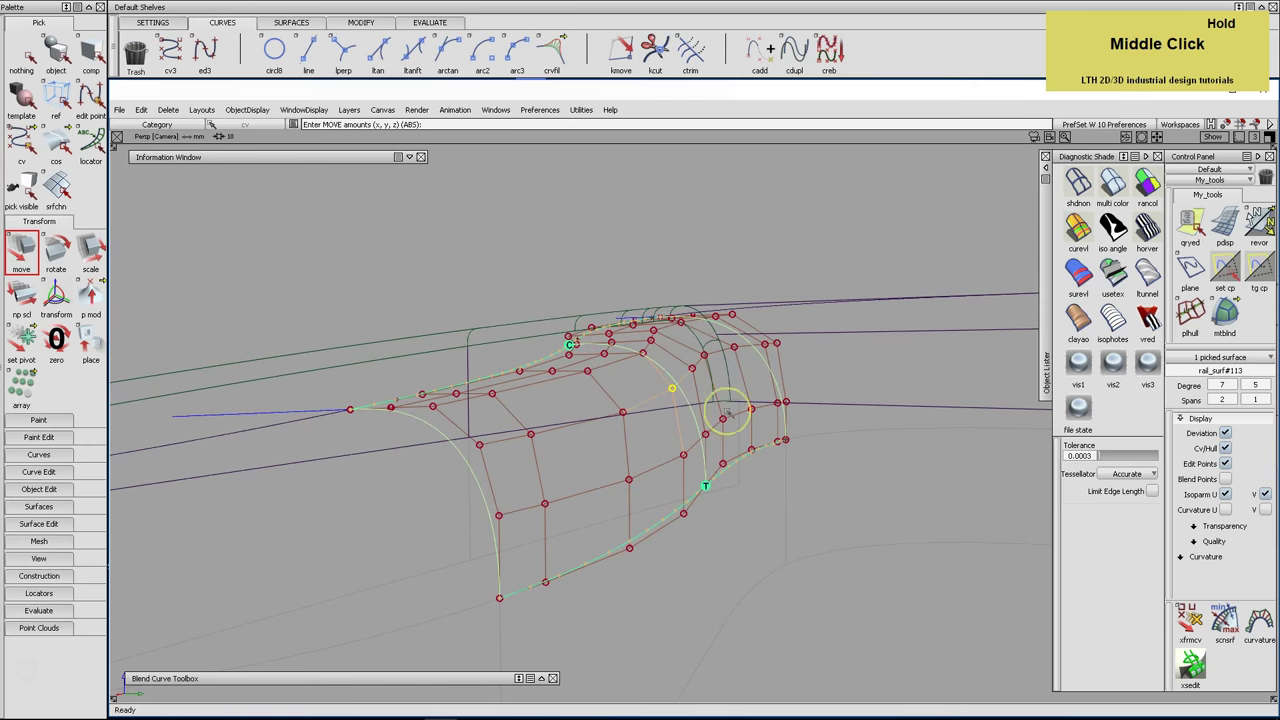
pyautogui.click(803, 458)
pyautogui.moveTo(803, 458); pyautogui.dragTo(805, 459, button='middle')
pyautogui.keyDown('alt'); pyautogui.keyDown('shift'); pyautogui.moveTo(829, 457); pyautogui.dragTo(791, 477); pyautogui.keyUp('shift'); pyautogui.keyUp('alt')
# In the top view, nudge the selected CV of the third hull row slightly along X to smooth the row
pyautogui.press('F5')
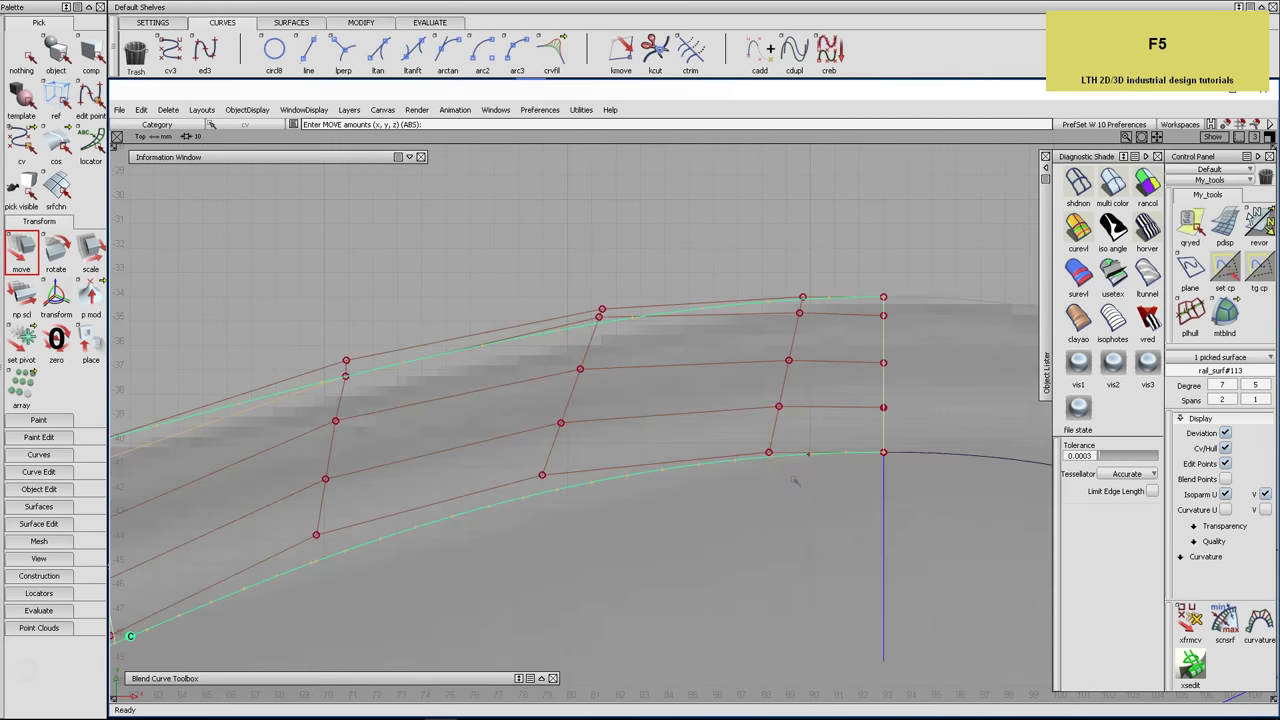
pyautogui.keyDown('alt'); pyautogui.keyDown('shift'); pyautogui.moveTo(763, 486); pyautogui.dragTo(454, 517, button='right'); pyautogui.keyUp('shift'); pyautogui.keyUp('alt')
pyautogui.keyDown('alt'); pyautogui.keyDown('shift'); pyautogui.moveTo(454, 517); pyautogui.dragTo(792, 427, button='middle'); pyautogui.keyUp('shift'); pyautogui.keyUp('alt')
pyautogui.keyDown('alt'); pyautogui.keyDown('shift'); pyautogui.moveTo(792, 427); pyautogui.dragTo(757, 386, button='right'); pyautogui.keyUp('shift'); pyautogui.keyUp('alt')
pyautogui.keyDown('alt'); pyautogui.keyDown('shift'); pyautogui.moveTo(757, 386); pyautogui.dragTo(861, 440, button='middle'); pyautogui.keyUp('shift'); pyautogui.keyUp('alt')
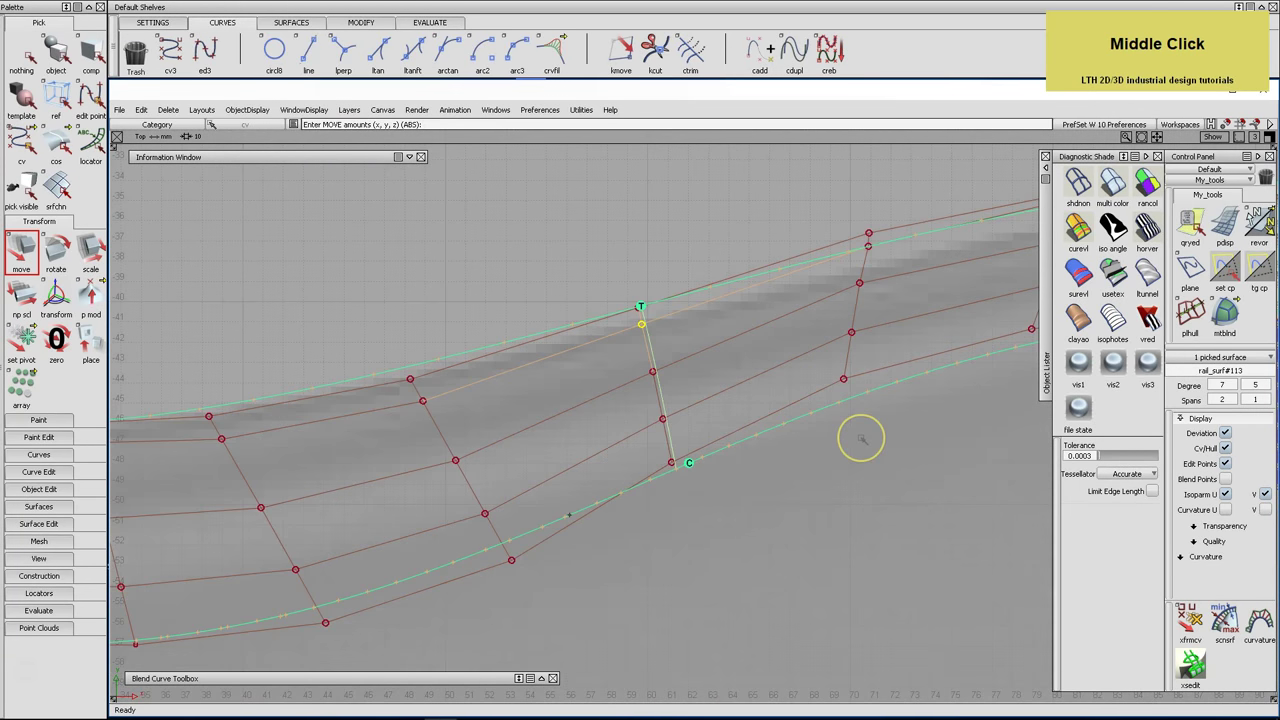
pyautogui.keyDown('alt'); pyautogui.keyDown('shift'); pyautogui.moveTo(643, 334); pyautogui.dragTo(897, 263, button='right'); pyautogui.keyUp('shift'); pyautogui.keyUp('alt')
pyautogui.middleClick(756, 284)
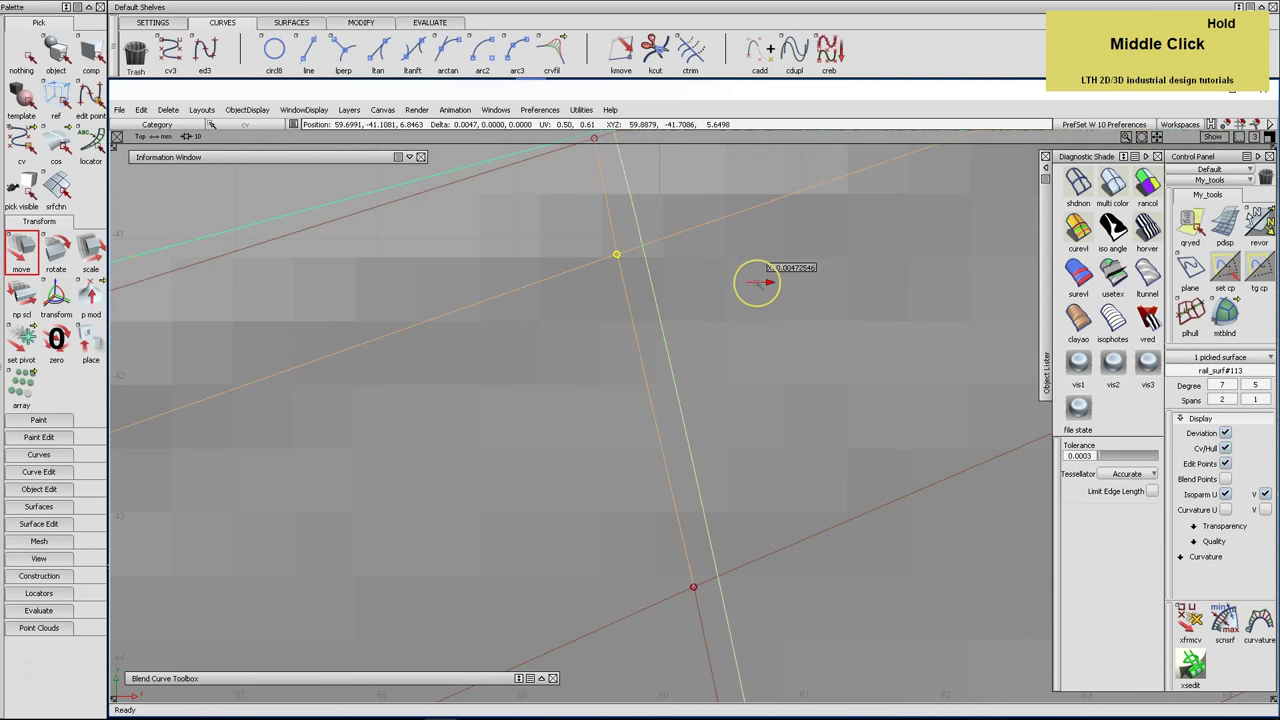
pyautogui.keyDown('alt'); pyautogui.keyDown('shift'); pyautogui.moveTo(757, 277); pyautogui.dragTo(543, 391, button='right'); pyautogui.keyUp('shift'); pyautogui.keyUp('alt')
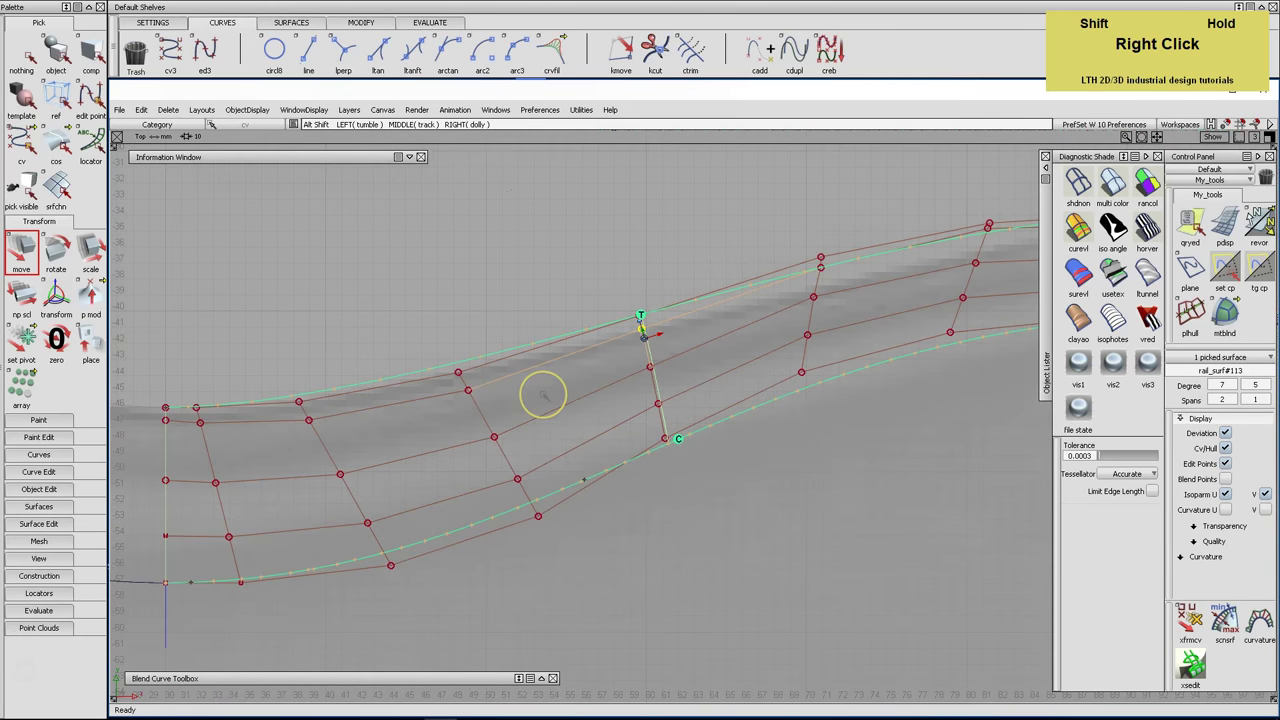
# In the perspective view, deselect the surface and inspect it with curvature evaluation and horizontal/vertical zebra shading
pyautogui.press('F8')
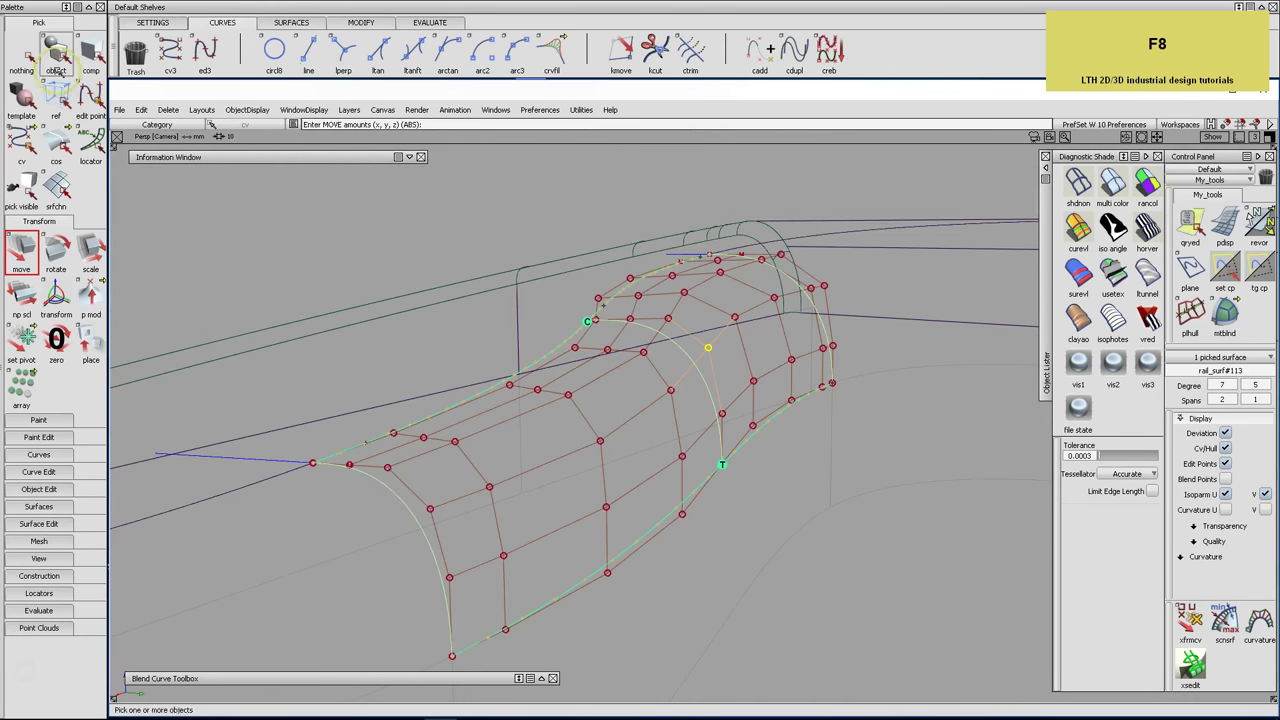
pyautogui.click(24, 58)
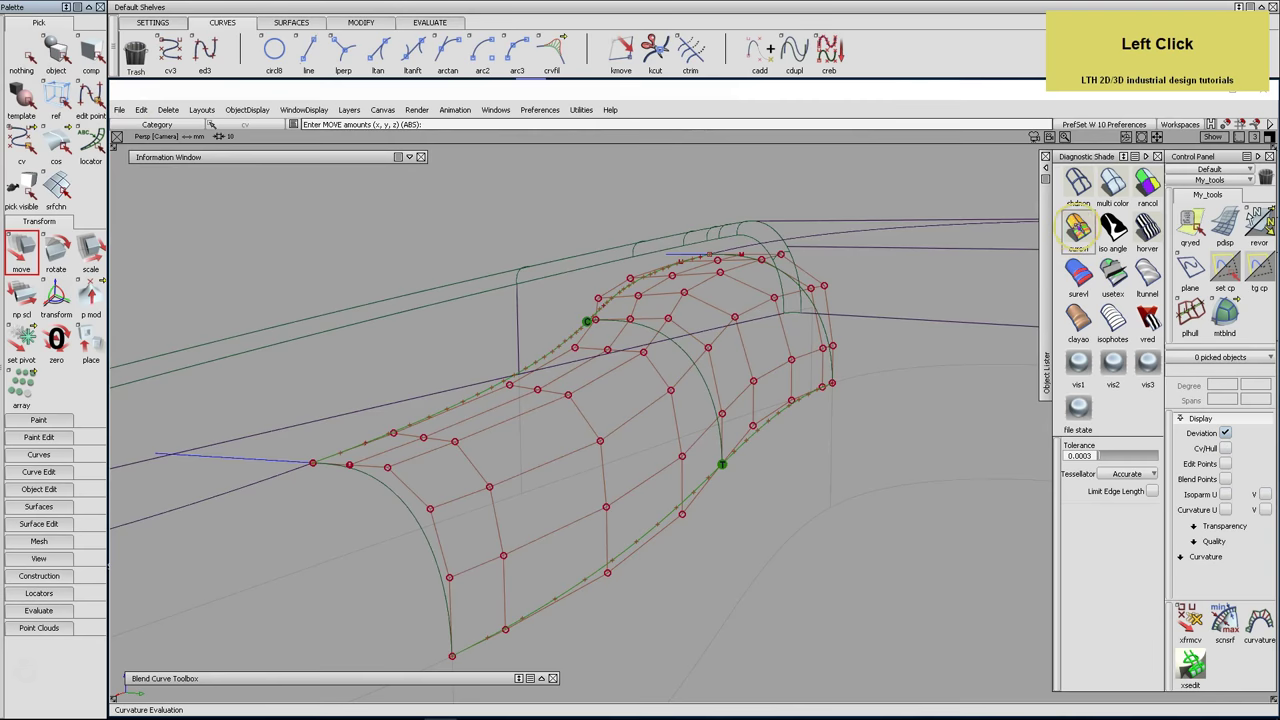
pyautogui.moveTo(871, 351)
pyautogui.keyDown('alt'); pyautogui.keyDown('shift'); pyautogui.mouseDown()
pyautogui.moveTo(751, 434)
pyautogui.moveTo(658, 474)
pyautogui.moveTo(674, 437)
pyautogui.moveTo(894, 383)
pyautogui.moveTo(826, 405)
pyautogui.mouseUp(); pyautogui.keyUp('shift'); pyautogui.keyUp('alt')
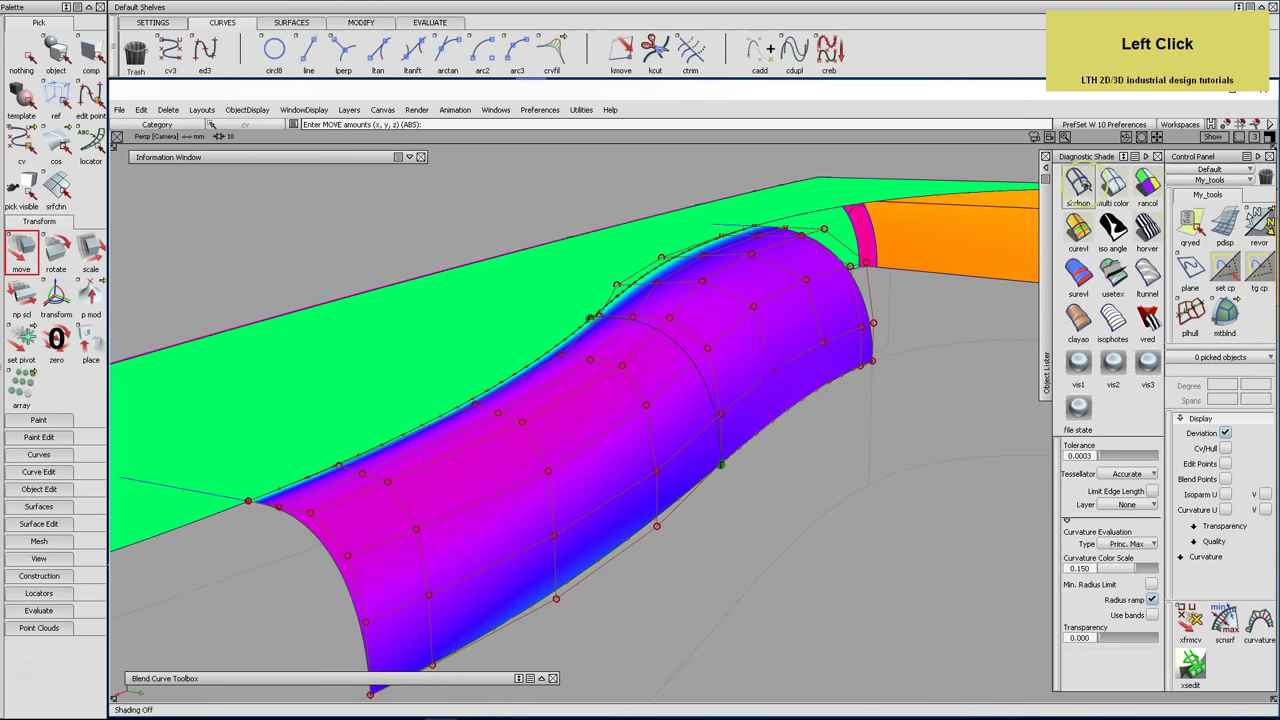
pyautogui.click(1078, 182)
pyautogui.click(1147, 228)
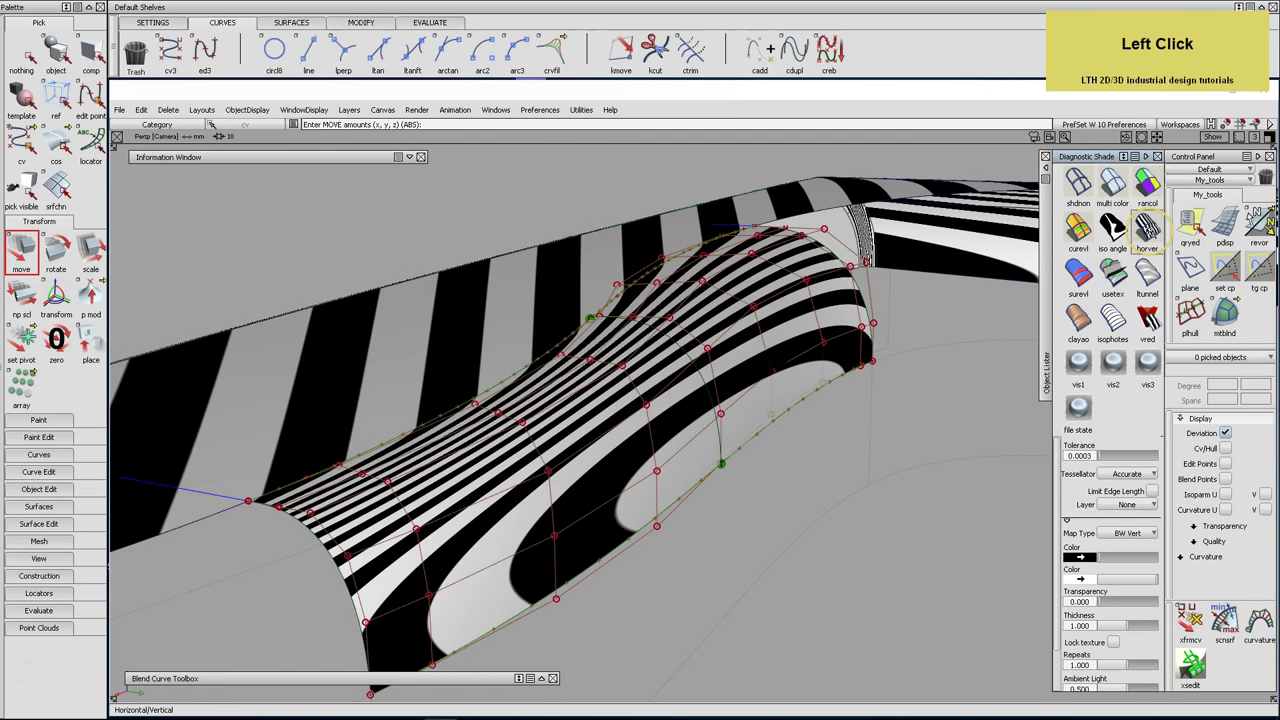
# Turn on symmetry for the Step 8 layer and inspect the zebra stripes across the mirrored handle
pyautogui.click(1045, 360)
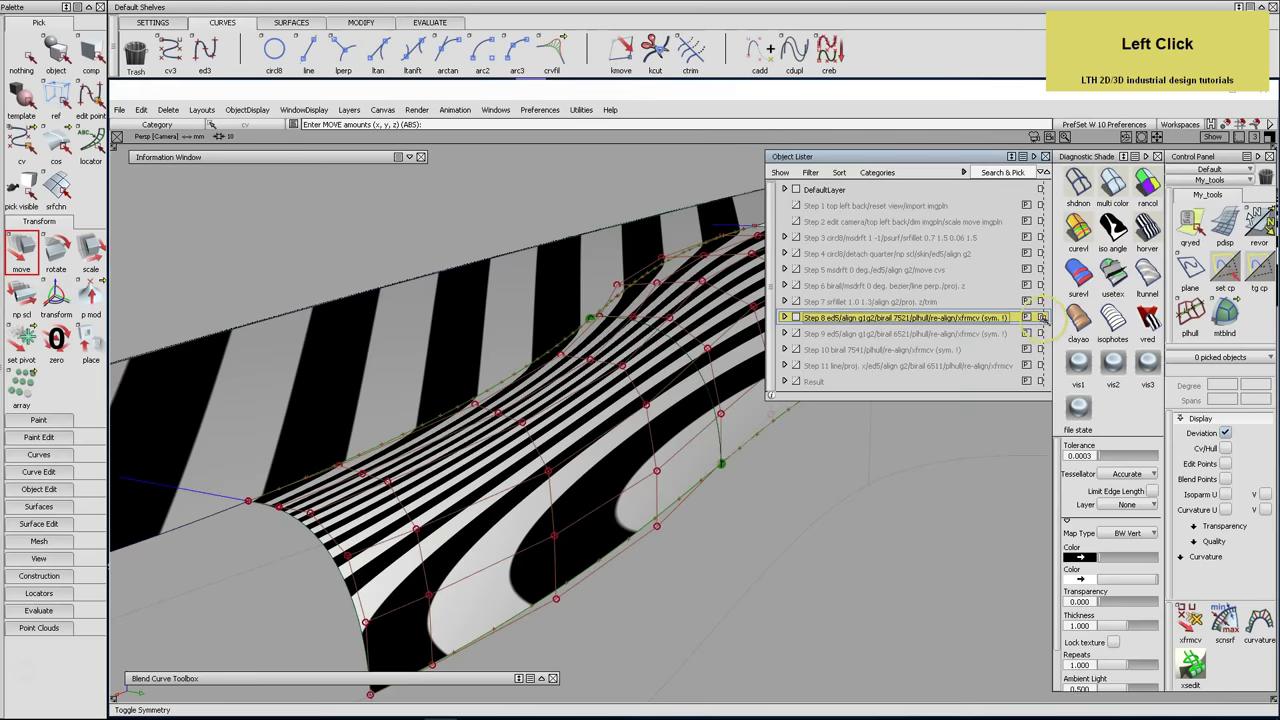
pyautogui.keyDown('alt'); pyautogui.keyDown('shift'); pyautogui.moveTo(757, 464); pyautogui.dragTo(743, 418, button='middle'); pyautogui.keyUp('shift'); pyautogui.keyUp('alt')
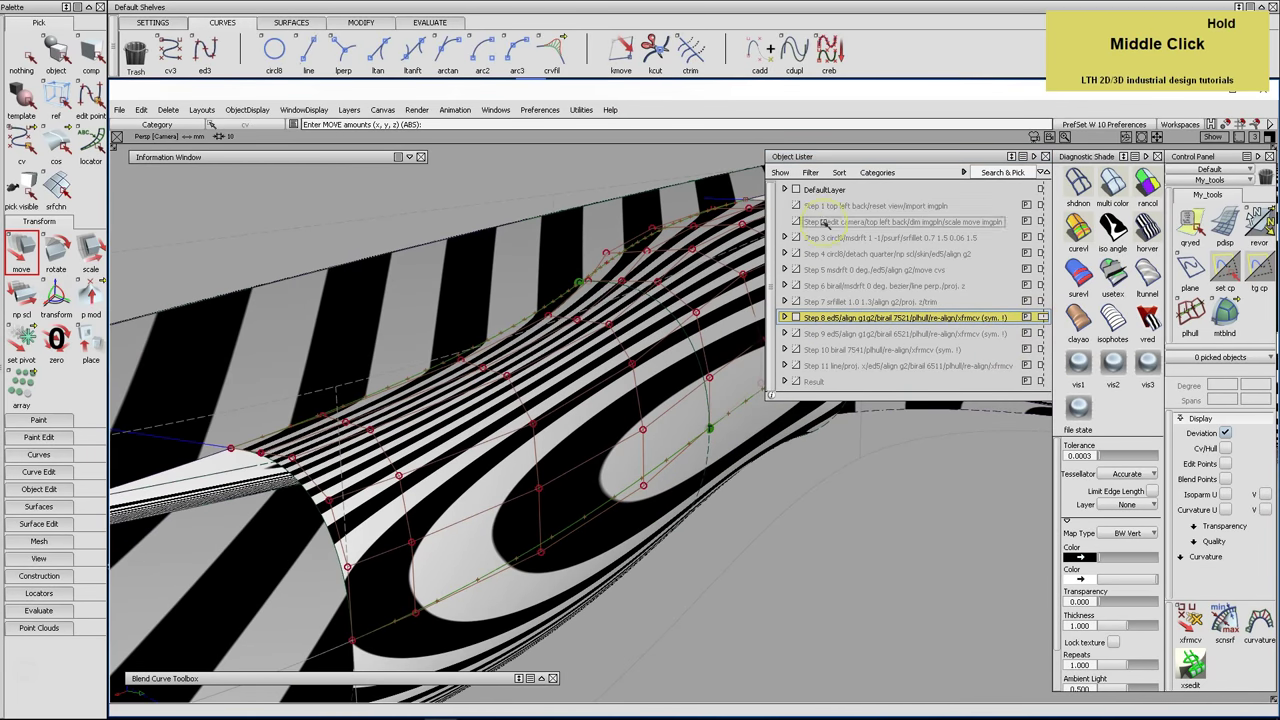
pyautogui.click(1033, 157)
pyautogui.moveTo(751, 429)
pyautogui.keyDown('alt'); pyautogui.keyDown('shift'); pyautogui.mouseDown()
pyautogui.moveTo(734, 400)
pyautogui.moveTo(674, 366)
pyautogui.moveTo(609, 397)
pyautogui.moveTo(771, 449)
pyautogui.moveTo(797, 472)
pyautogui.moveTo(834, 457)
pyautogui.moveTo(789, 429)
pyautogui.moveTo(766, 363)
pyautogui.moveTo(700, 429)
pyautogui.mouseUp(); pyautogui.keyUp('shift'); pyautogui.keyUp('alt')
pyautogui.keyDown('alt'); pyautogui.keyDown('shift'); pyautogui.moveTo(700, 429); pyautogui.dragTo(1005, 279, button='right'); pyautogui.keyUp('shift'); pyautogui.keyUp('alt')
# Check the mirrored handle with curvature evaluation, and turn off the shading and the Step 8 layer's symmetry
pyautogui.click(1043, 275)
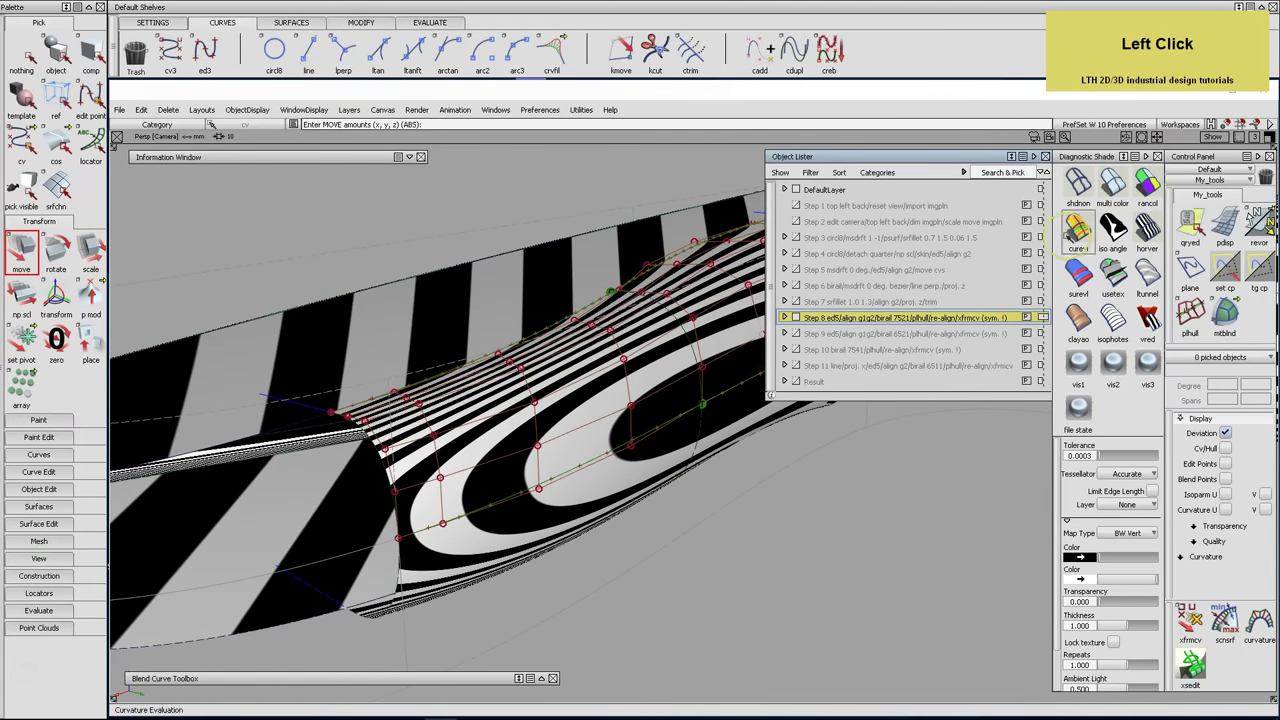
pyautogui.click(958, 287)
pyautogui.keyDown('alt'); pyautogui.keyDown('shift'); pyautogui.moveTo(700, 300); pyautogui.dragTo(687, 314, button='right'); pyautogui.keyUp('shift'); pyautogui.keyUp('alt')
pyautogui.click(966, 190)
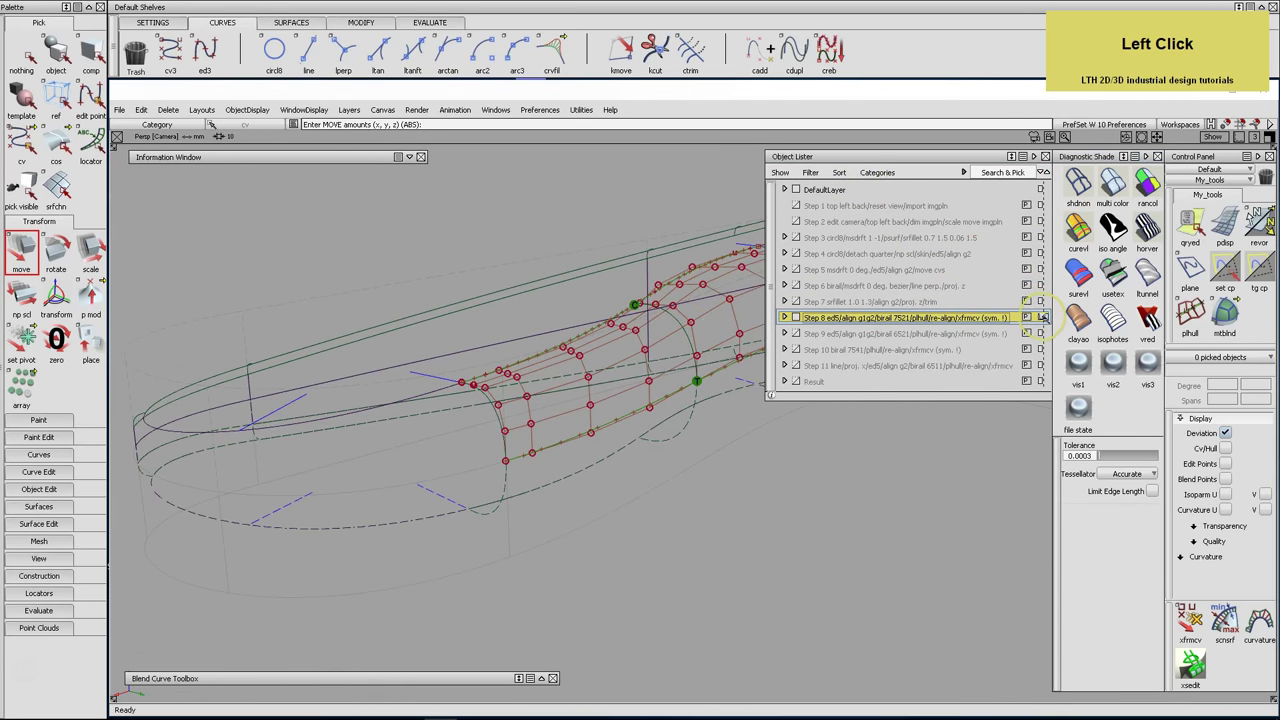
pyautogui.click(958, 157)
# Inspect the handle from several angles with diffuse user-texture shading and the wireframe hidden, and restore the wireframe display without shading
pyautogui.keyDown('alt'); pyautogui.keyDown('shift'); pyautogui.moveTo(849, 294); pyautogui.dragTo(863, 311, button='middle'); pyautogui.keyUp('shift'); pyautogui.keyUp('alt')
pyautogui.keyDown('alt'); pyautogui.keyDown('shift'); pyautogui.moveTo(863, 311); pyautogui.dragTo(767, 345); pyautogui.keyUp('shift'); pyautogui.keyUp('alt')
pyautogui.keyDown('alt'); pyautogui.keyDown('shift'); pyautogui.moveTo(767, 345); pyautogui.dragTo(834, 346, button='right'); pyautogui.keyUp('shift'); pyautogui.keyUp('alt')
pyautogui.keyDown('alt'); pyautogui.keyDown('shift'); pyautogui.moveTo(834, 346); pyautogui.dragTo(742, 337, button='middle'); pyautogui.keyUp('shift'); pyautogui.keyUp('alt')
pyautogui.keyDown('alt'); pyautogui.keyDown('shift'); pyautogui.moveTo(742, 337); pyautogui.dragTo(723, 366); pyautogui.keyUp('shift'); pyautogui.keyUp('alt')
pyautogui.keyDown('alt'); pyautogui.keyDown('shift'); pyautogui.moveTo(723, 366); pyautogui.dragTo(734, 360, button='right'); pyautogui.keyUp('shift'); pyautogui.keyUp('alt')
pyautogui.keyDown('alt'); pyautogui.keyDown('shift'); pyautogui.moveTo(734, 360); pyautogui.dragTo(731, 354, button='middle'); pyautogui.keyUp('shift'); pyautogui.keyUp('alt')
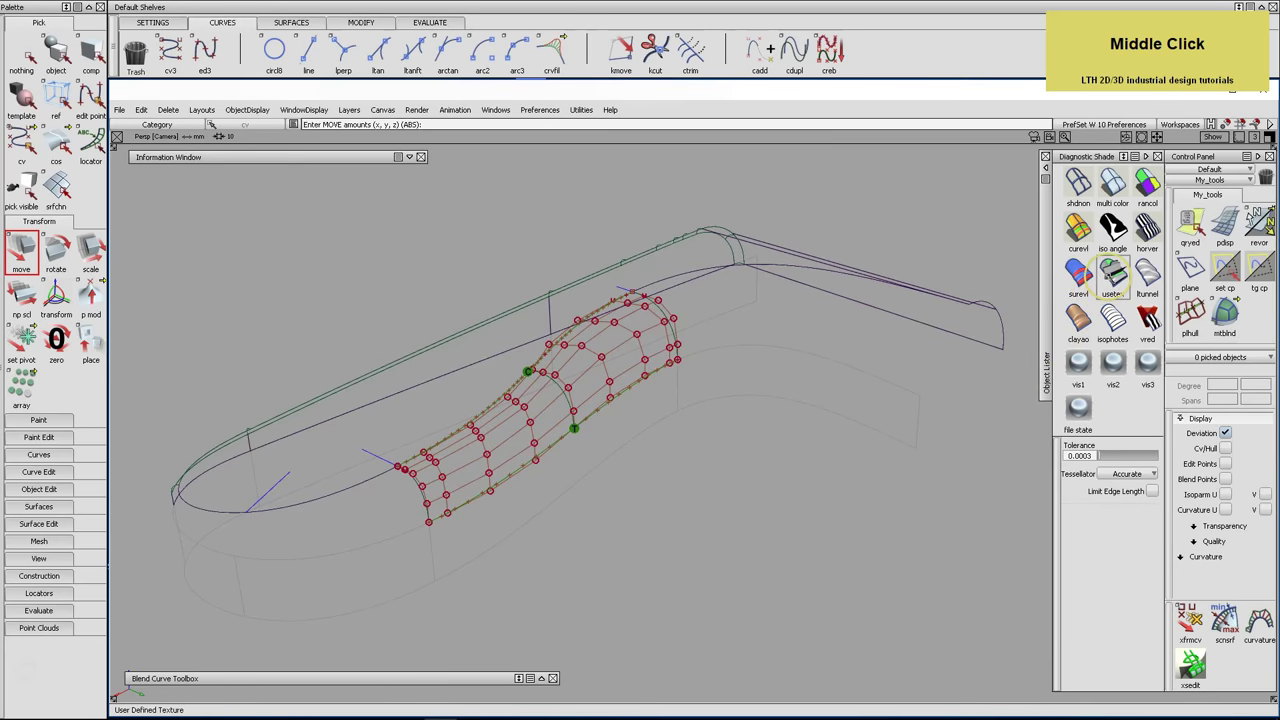
pyautogui.click(1113, 273)
pyautogui.hotkey('alt', ',')
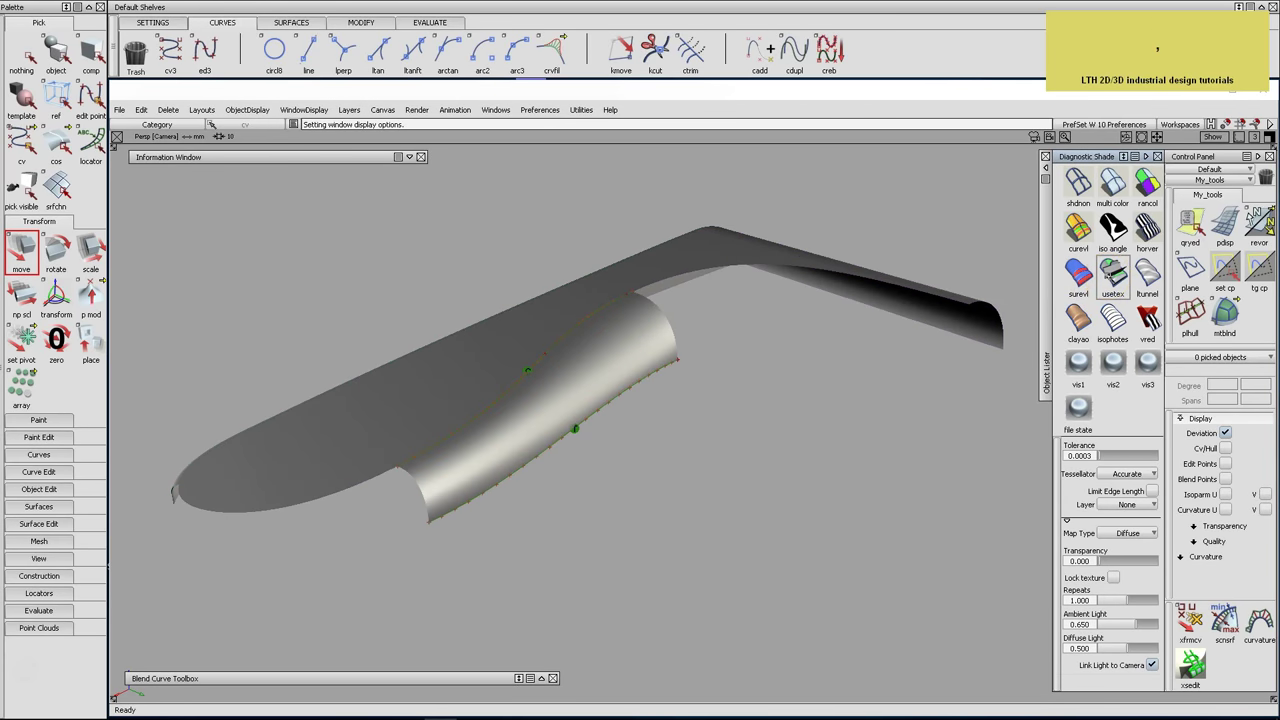
pyautogui.moveTo(851, 386)
pyautogui.keyDown('alt'); pyautogui.keyDown('shift'); pyautogui.mouseDown()
pyautogui.moveTo(838, 480)
pyautogui.moveTo(833, 372)
pyautogui.mouseUp(); pyautogui.keyUp('shift'); pyautogui.keyUp('alt')
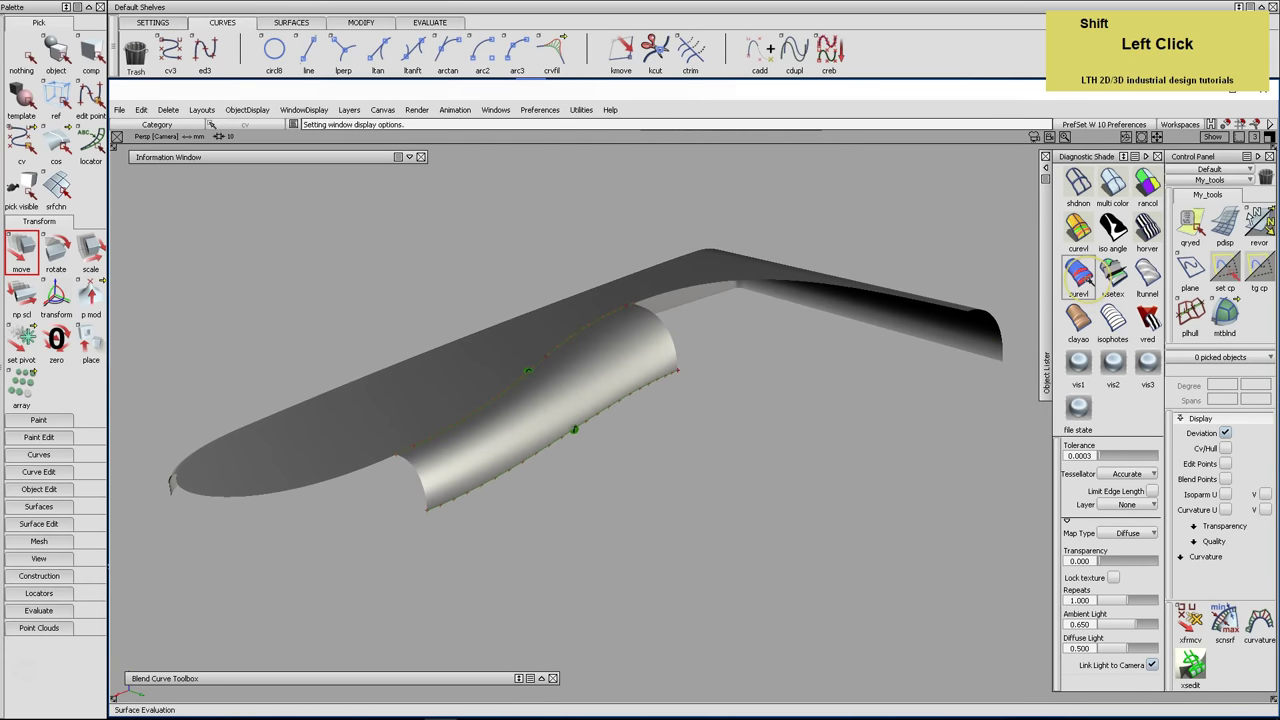
pyautogui.hotkey('shift', ',')
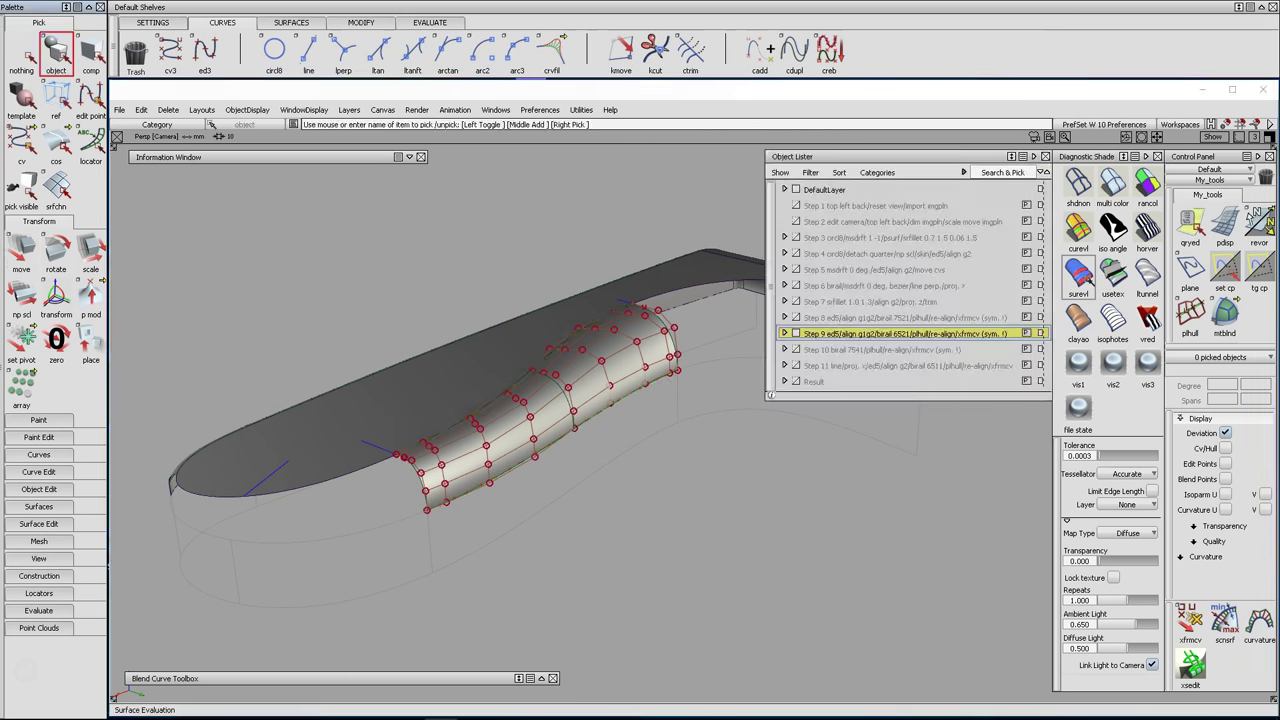
pyautogui.keyDown('shift'); pyautogui.click(1080, 190); pyautogui.keyUp('shift')
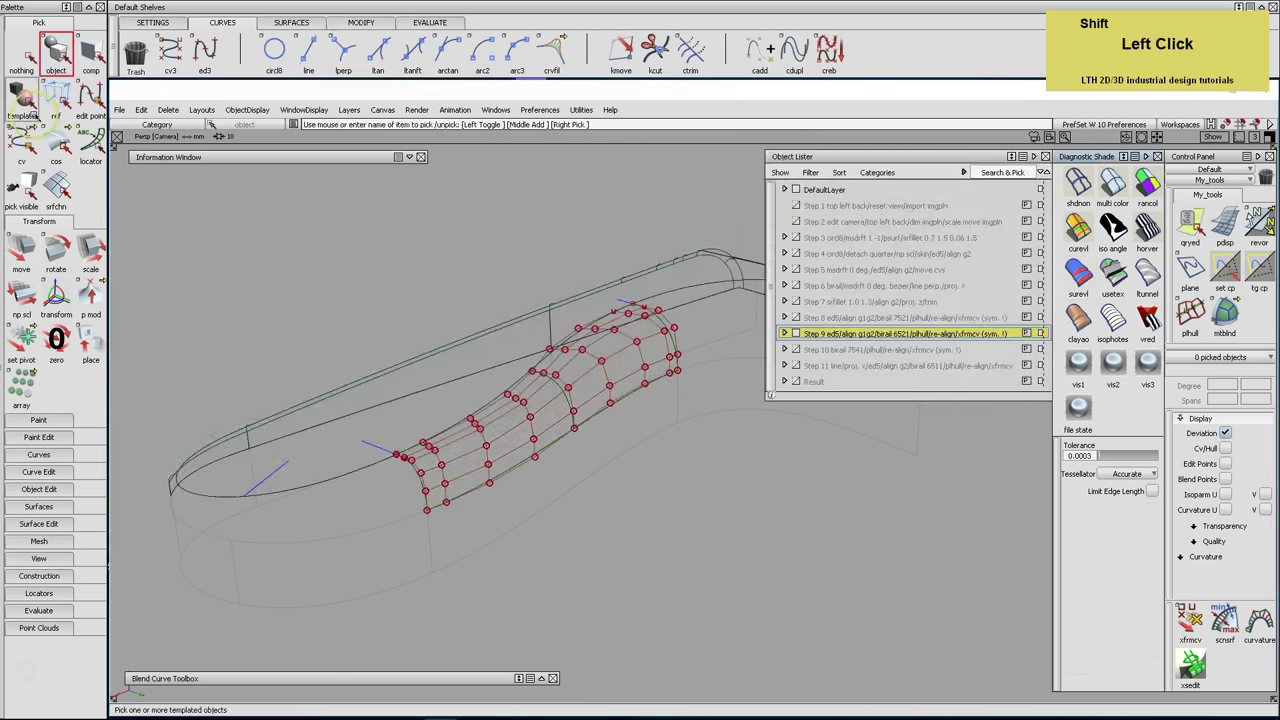
# Pick the four templated surfaces of the handle's lower wall and switch them back to regular objects
pyautogui.click(21, 95)
pyautogui.click(453, 576)
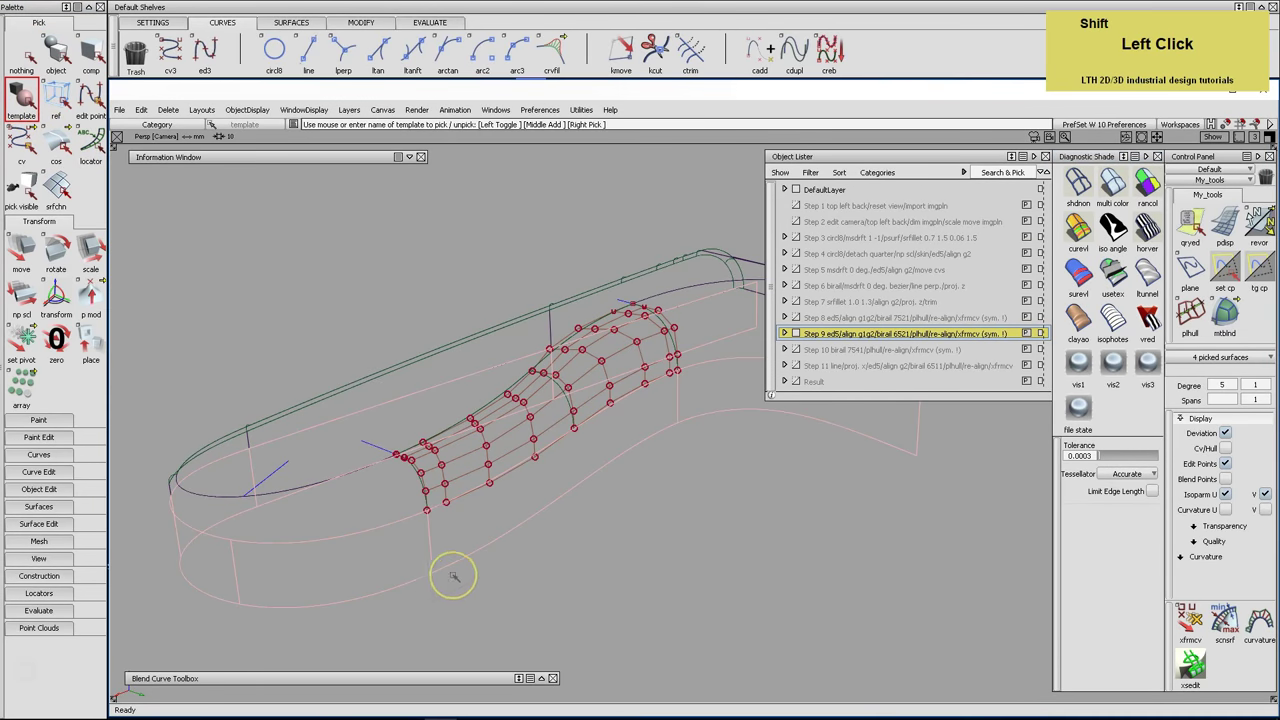
pyautogui.hotkey('shift', 't')
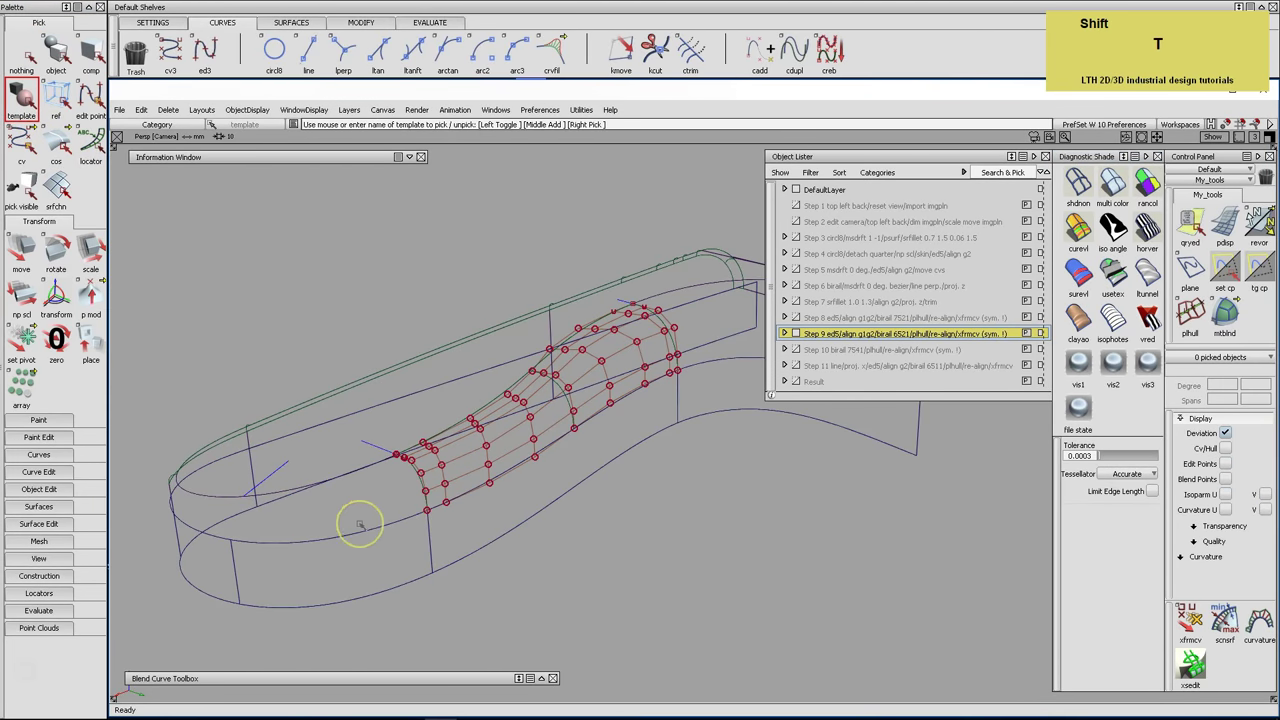
# Duplicate the section curve at the birail surface's front edge, pivot it at its lower end and snap it to the wall edge near the rounded tip
pyautogui.keyDown('shift'); pyautogui.click(424, 488); pyautogui.keyUp('shift')
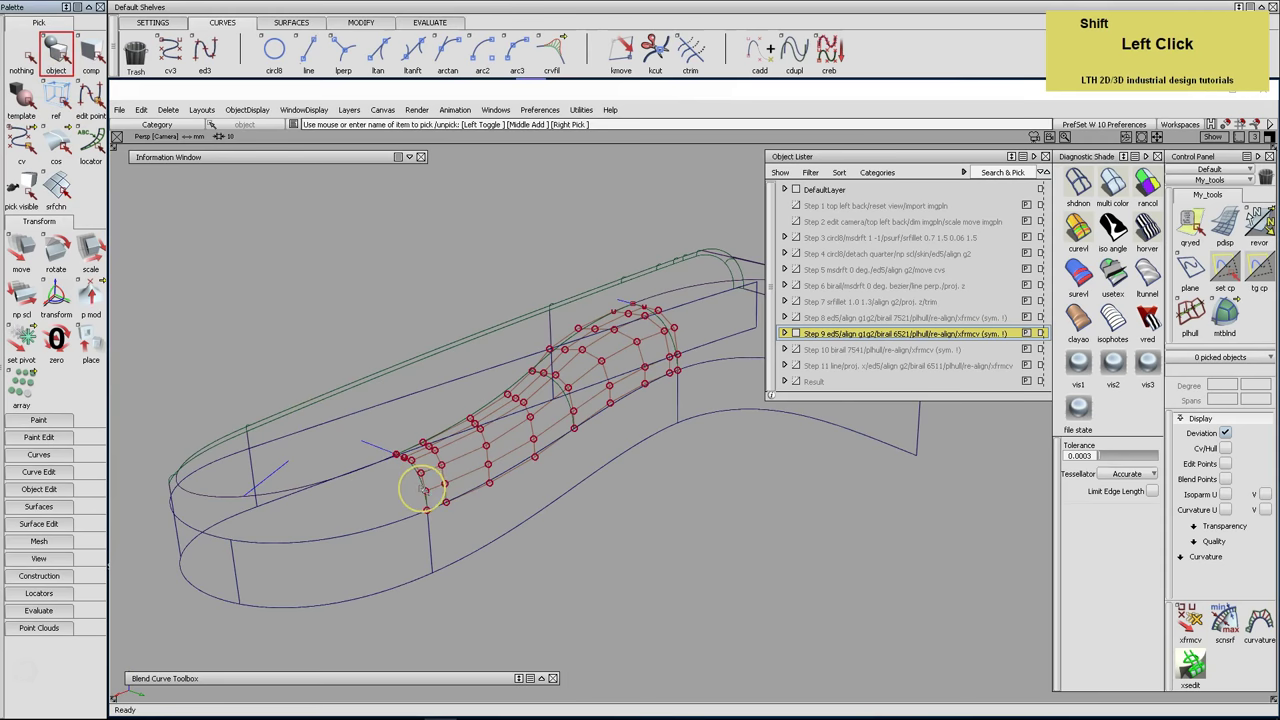
pyautogui.keyDown('shift'); pyautogui.click(443, 491); pyautogui.keyUp('shift')
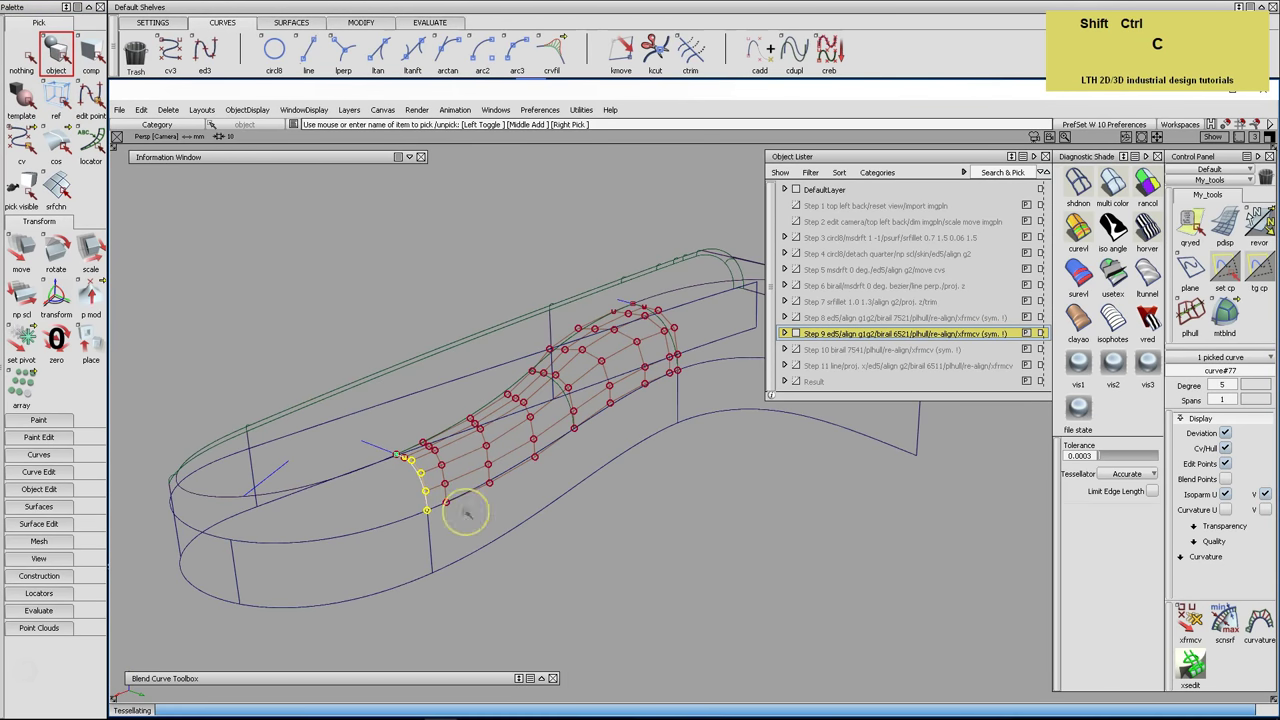
pyautogui.hotkey('ctrl', 'v')
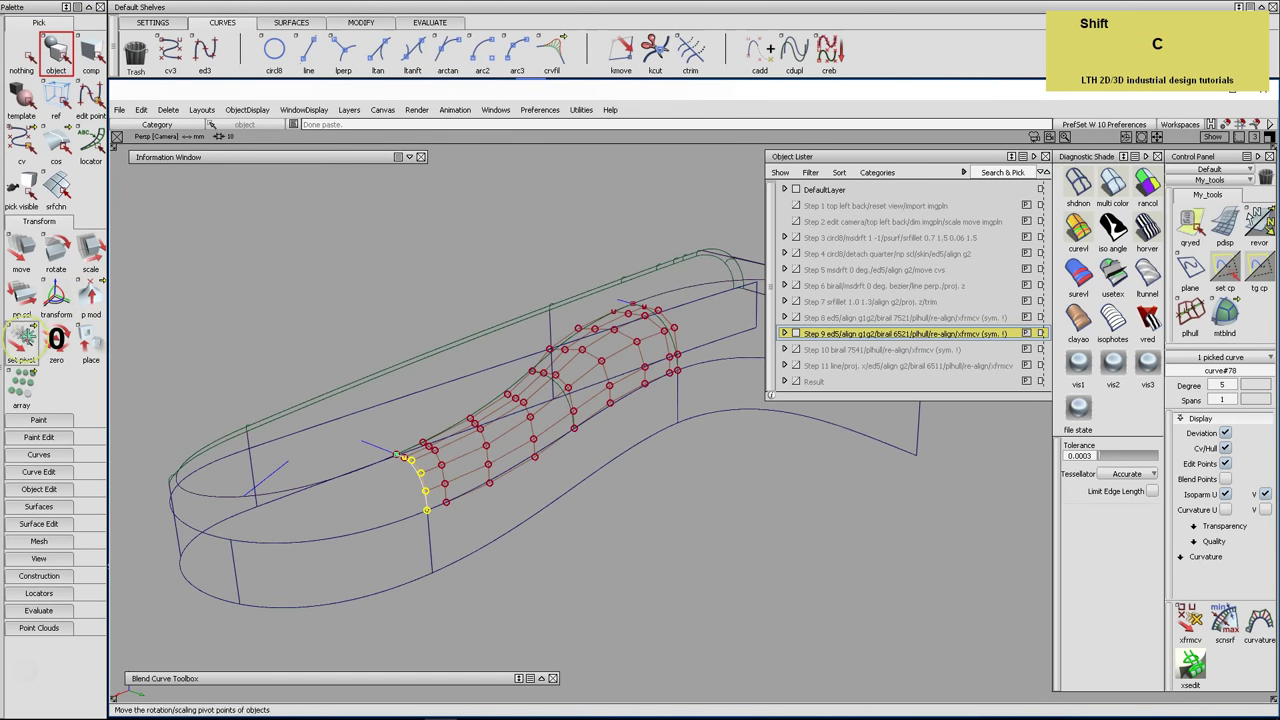
pyautogui.keyDown('ctrl'); pyautogui.keyDown('alt'); pyautogui.click(429, 520); pyautogui.keyUp('alt'); pyautogui.keyUp('ctrl')
pyautogui.keyDown('shift'); pyautogui.click(21, 255); pyautogui.keyUp('shift')
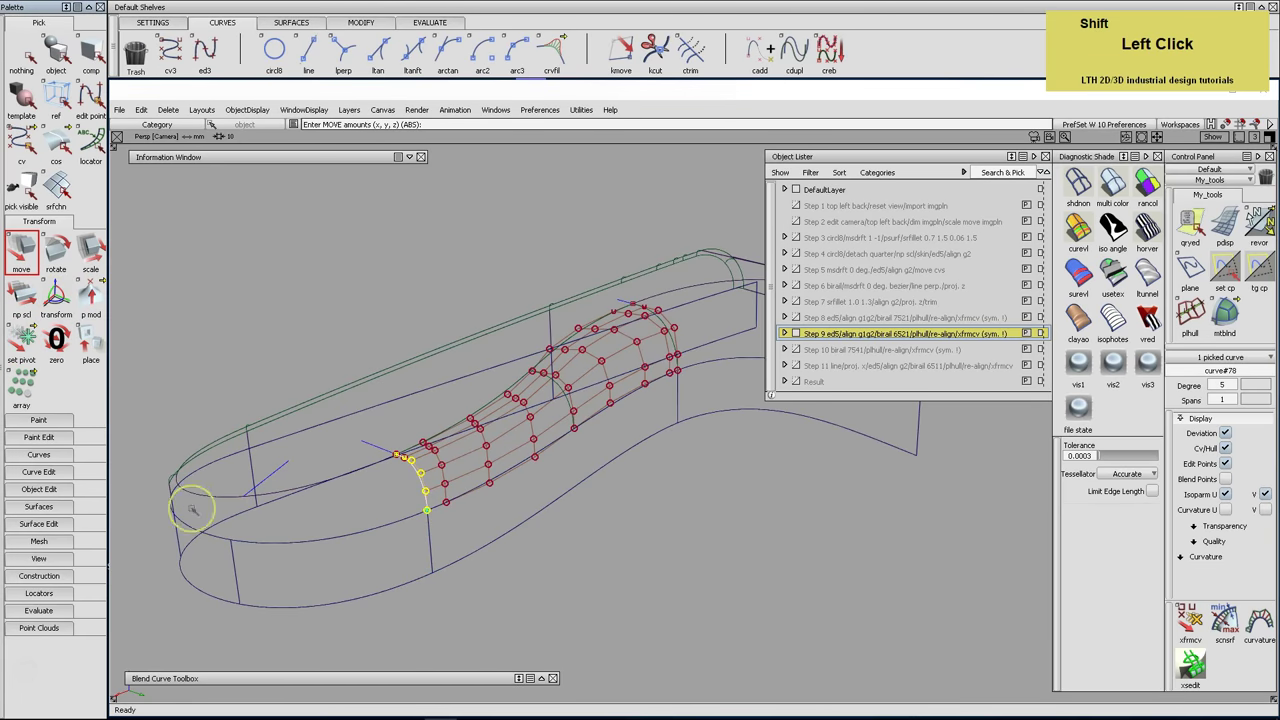
pyautogui.keyDown('ctrl'); pyautogui.keyDown('alt'); pyautogui.keyDown('shift'); pyautogui.moveTo(232, 557); pyautogui.dragTo(236, 523); pyautogui.keyUp('shift'); pyautogui.keyUp('alt'); pyautogui.keyUp('ctrl')
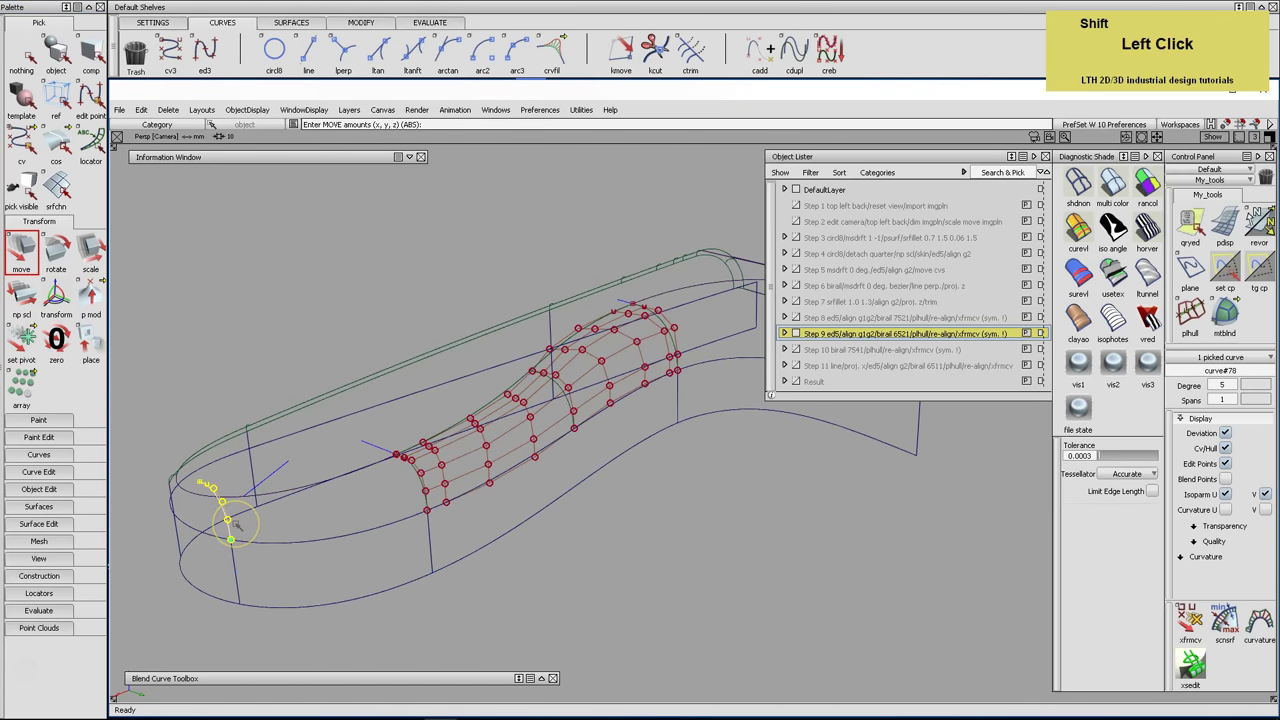
# In the top view, rotate the copied section curve about its pivot until it lines up with the blue line at the rounded tip
pyautogui.hotkey('shift', 'l')
pyautogui.hotkey('shift', 'F5')
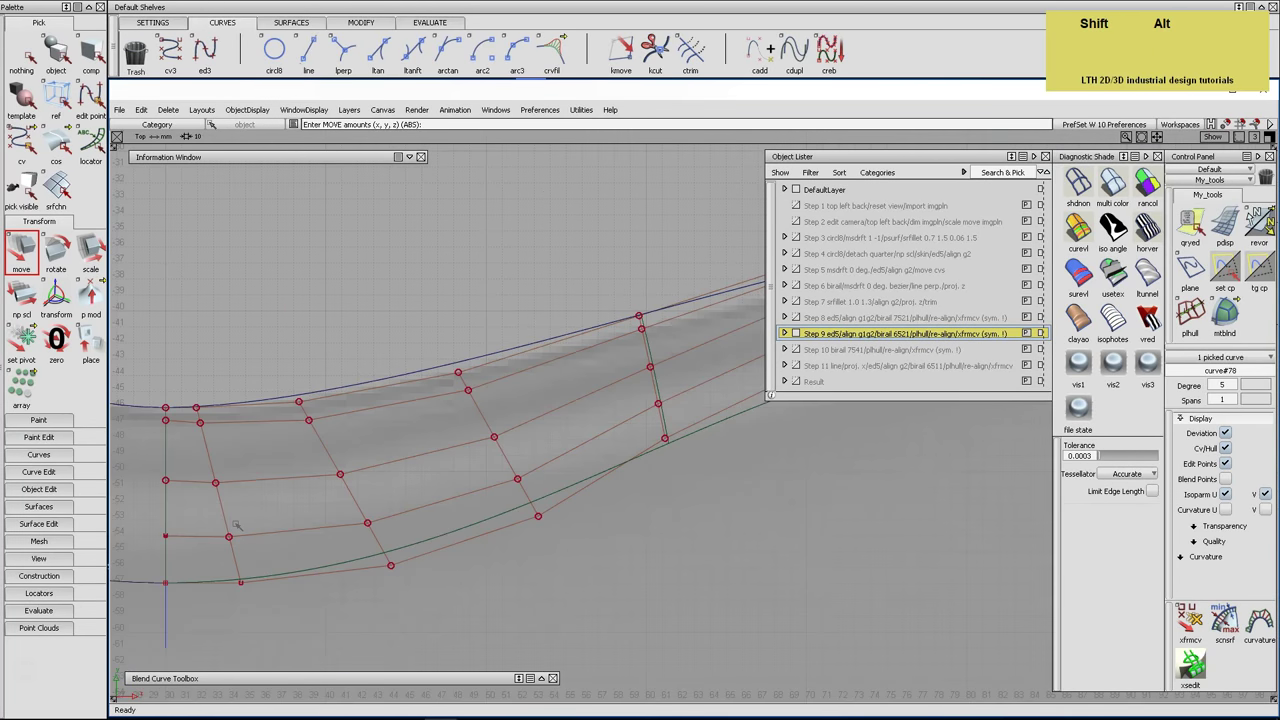
pyautogui.hotkey('shift', 'l')
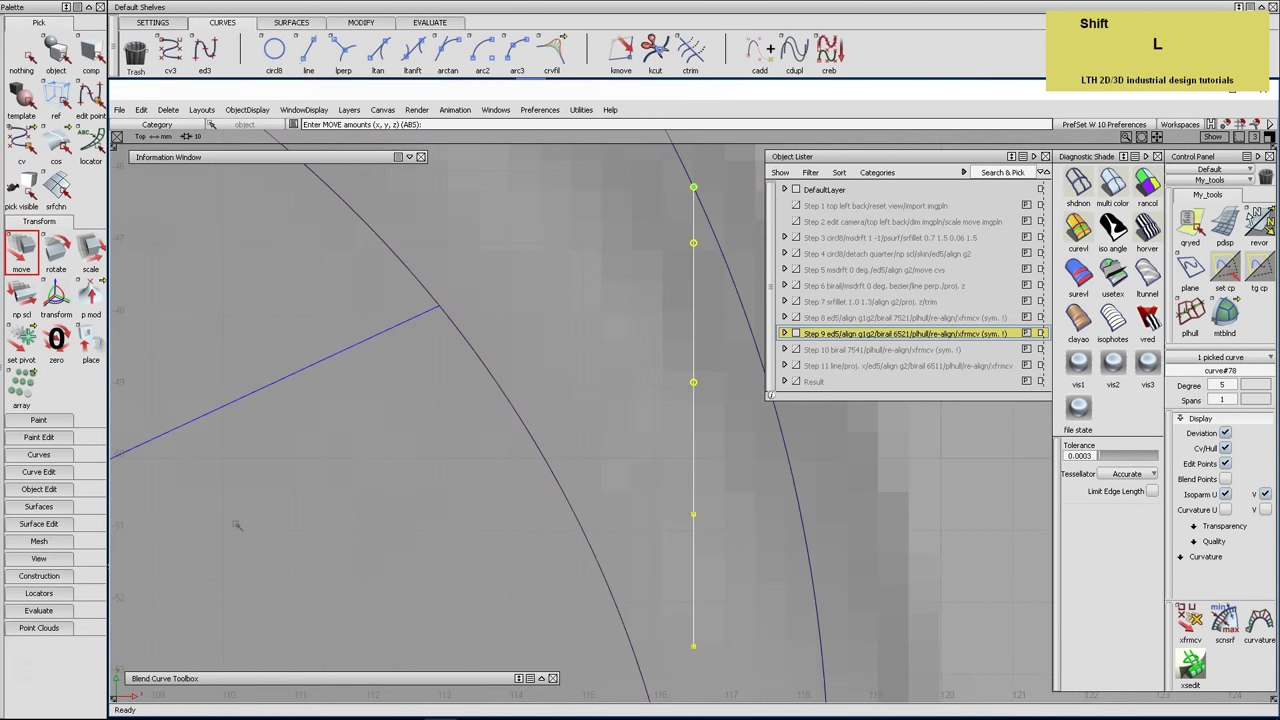
pyautogui.keyDown('shift'); pyautogui.click(865, 161); pyautogui.keyUp('shift')
pyautogui.click(56, 248)
pyautogui.keyDown('shift'); pyautogui.moveTo(846, 421); pyautogui.dragTo(440, 377, button='right'); pyautogui.keyUp('shift')
pyautogui.keyDown('alt'); pyautogui.keyDown('shift'); pyautogui.click(438, 309); pyautogui.keyUp('shift'); pyautogui.keyUp('alt')
pyautogui.keyDown('alt'); pyautogui.keyDown('shift'); pyautogui.moveTo(438, 309); pyautogui.dragTo(634, 329, button='right'); pyautogui.keyUp('shift'); pyautogui.keyUp('alt')
pyautogui.keyDown('alt'); pyautogui.keyDown('shift'); pyautogui.moveTo(709, 323); pyautogui.dragTo(534, 406, button='middle'); pyautogui.keyUp('shift'); pyautogui.keyUp('alt')
pyautogui.keyDown('alt'); pyautogui.keyDown('shift'); pyautogui.moveTo(534, 406); pyautogui.dragTo(520, 437, button='right'); pyautogui.keyUp('shift'); pyautogui.keyUp('alt')
pyautogui.keyDown('alt'); pyautogui.keyDown('shift'); pyautogui.click(629, 271); pyautogui.keyUp('shift'); pyautogui.keyUp('alt')
pyautogui.keyDown('alt'); pyautogui.keyDown('shift'); pyautogui.moveTo(629, 271); pyautogui.dragTo(390, 401, button='right'); pyautogui.keyUp('shift'); pyautogui.keyUp('alt')
pyautogui.keyDown('alt'); pyautogui.keyDown('shift'); pyautogui.moveTo(700, 397); pyautogui.dragTo(537, 408, button='right'); pyautogui.keyUp('shift'); pyautogui.keyUp('alt')
pyautogui.keyDown('alt'); pyautogui.keyDown('shift'); pyautogui.moveTo(537, 408); pyautogui.dragTo(741, 484, button='middle'); pyautogui.keyUp('shift'); pyautogui.keyUp('alt')
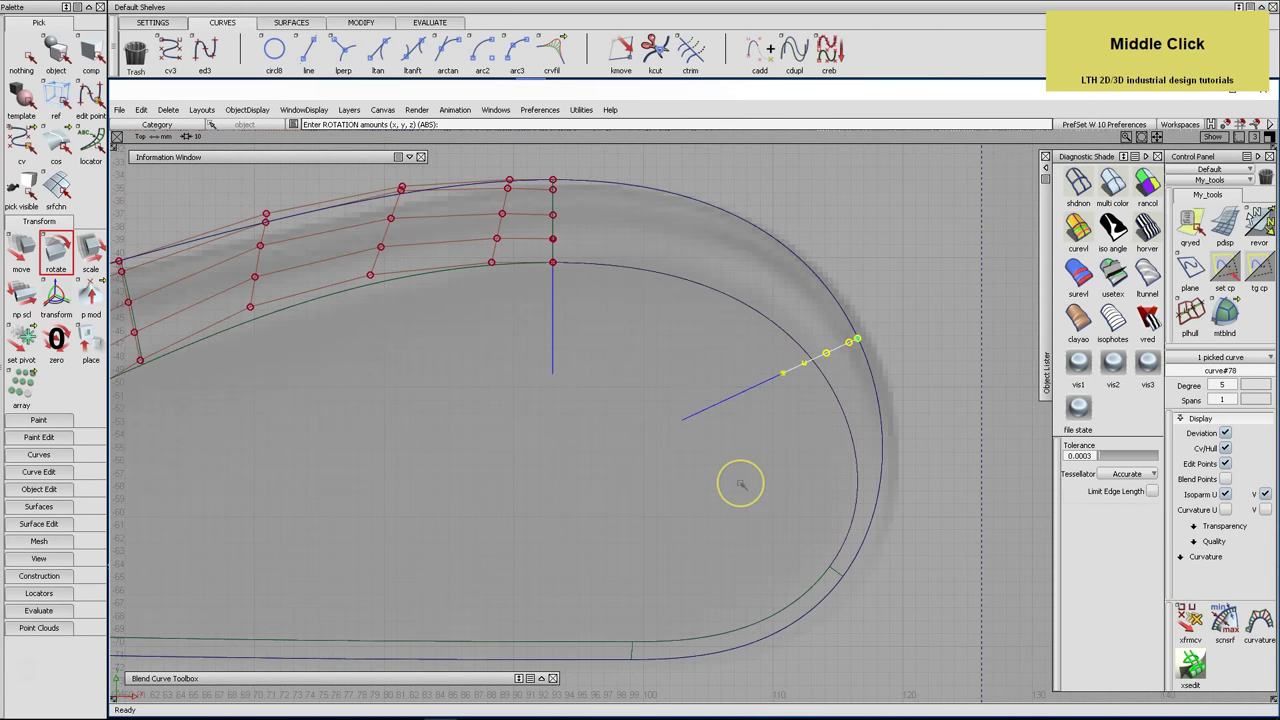
# In the perspective view, scale the copied curve non-proportionally to about 0.70 in Z to match its height to the blue line
pyautogui.press('F8')
pyautogui.hotkey('shift', 'alt')
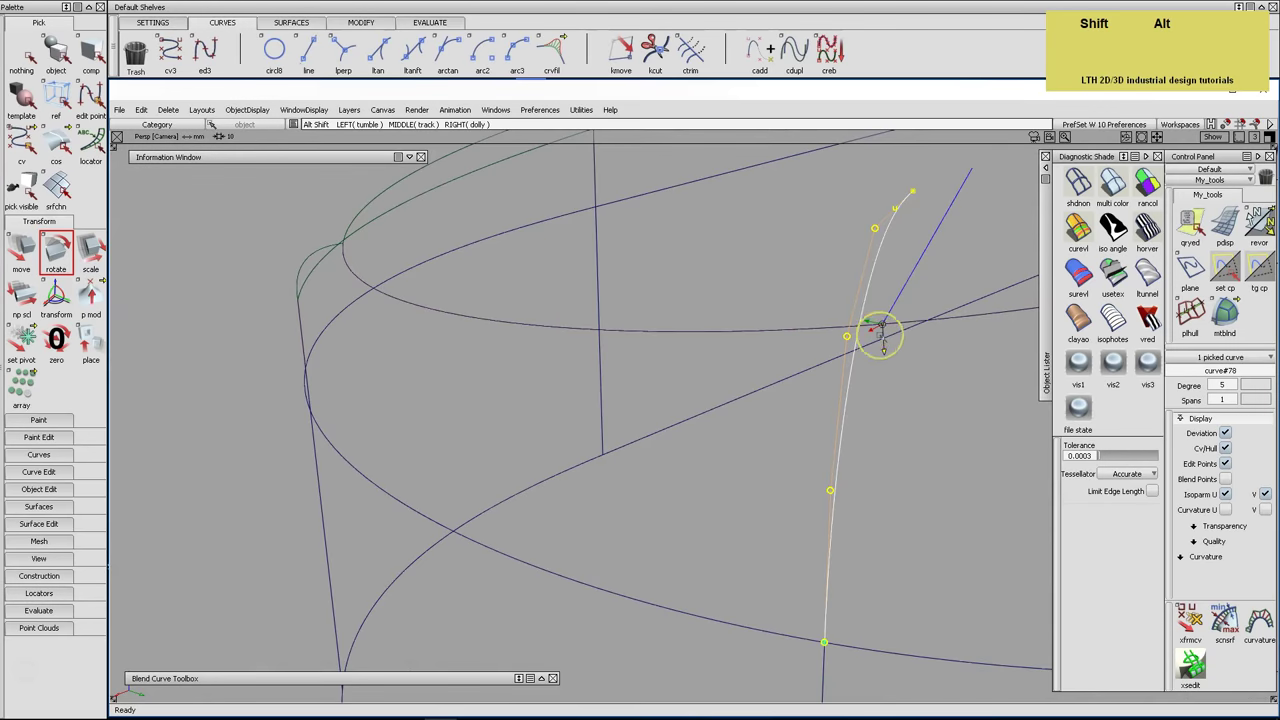
pyautogui.keyDown('alt'); pyautogui.keyDown('shift'); pyautogui.click(891, 324); pyautogui.keyUp('shift'); pyautogui.keyUp('alt')
pyautogui.keyDown('alt'); pyautogui.keyDown('shift'); pyautogui.moveTo(914, 337); pyautogui.dragTo(709, 354); pyautogui.keyUp('shift'); pyautogui.keyUp('alt')
pyautogui.keyDown('alt'); pyautogui.keyDown('shift'); pyautogui.moveTo(805, 387); pyautogui.dragTo(794, 394, button='right'); pyautogui.keyUp('shift'); pyautogui.keyUp('alt')
pyautogui.keyDown('alt'); pyautogui.keyDown('shift'); pyautogui.moveTo(840, 392); pyautogui.dragTo(531, 391, button='middle'); pyautogui.keyUp('shift'); pyautogui.keyUp('alt')
pyautogui.click(21, 293)
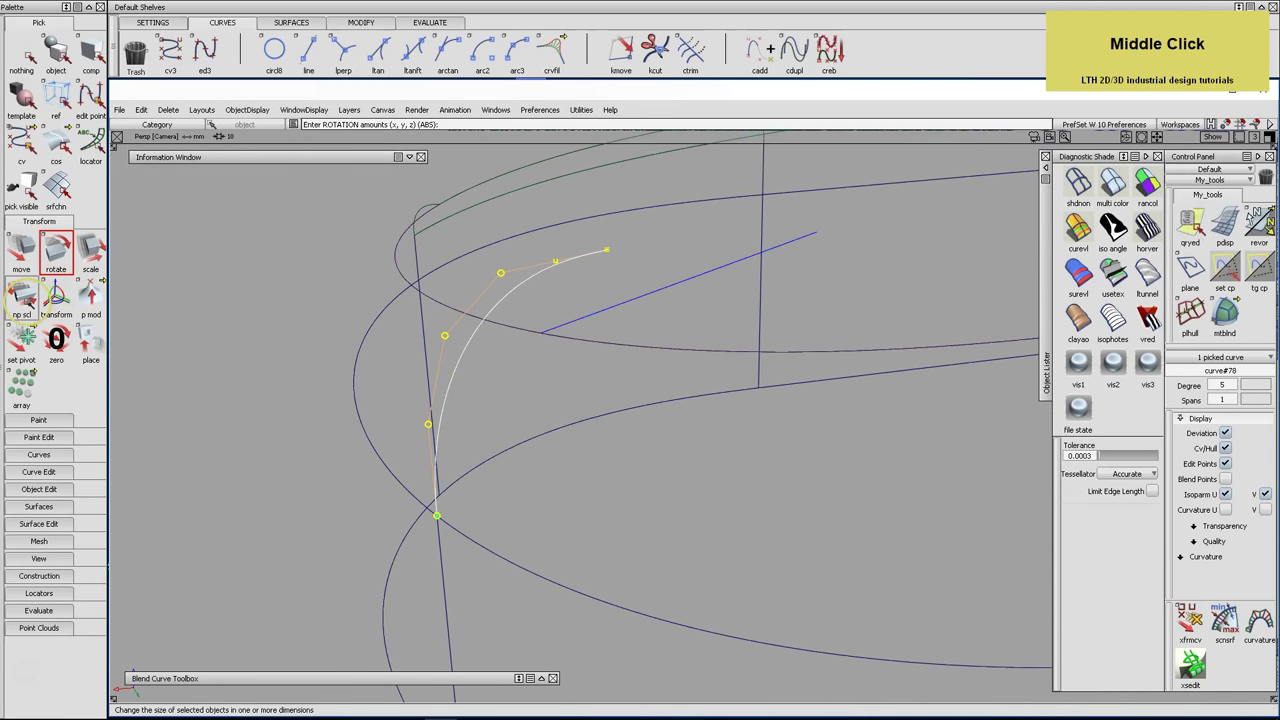
pyautogui.moveTo(257, 297); pyautogui.dragTo(253, 371, button='right')
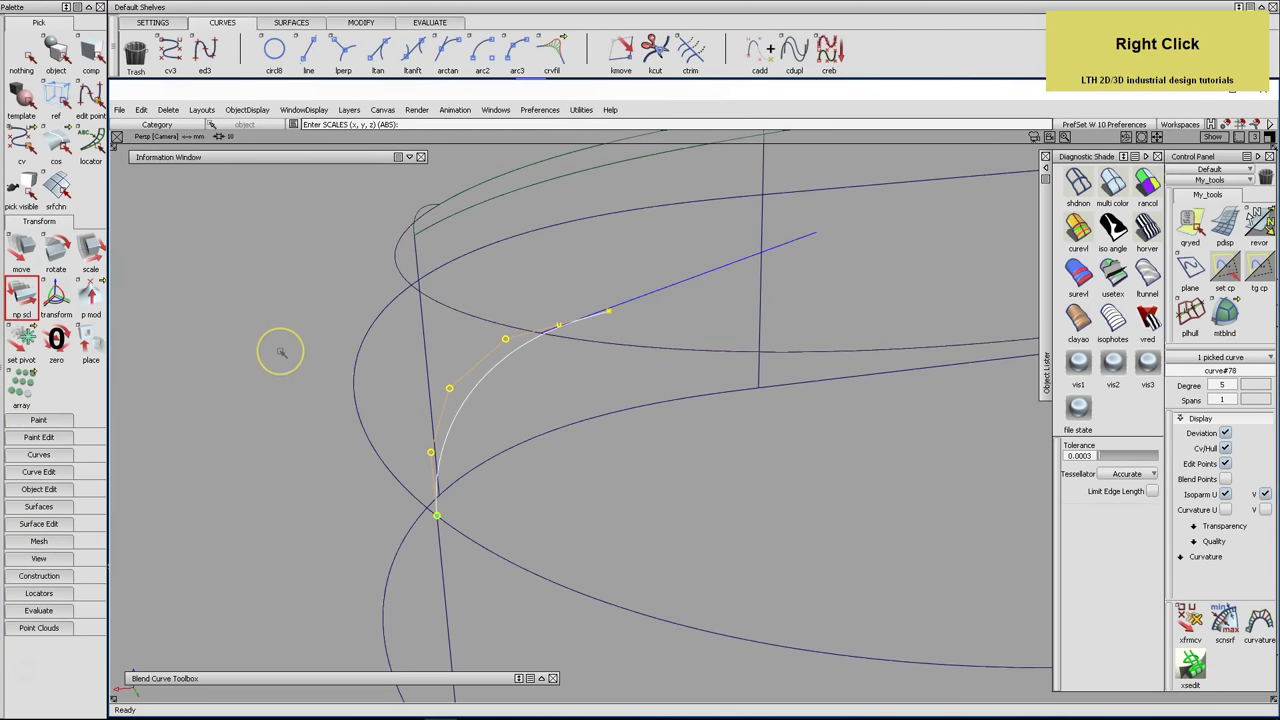
pyautogui.moveTo(291, 339); pyautogui.dragTo(232, 318)
pyautogui.click(141, 109)
pyautogui.click(152, 128)
# Scale the curve to about 0.61 in Y so its upper end meets the start of the blue line
pyautogui.moveTo(283, 277); pyautogui.dragTo(160, 307, button='middle')
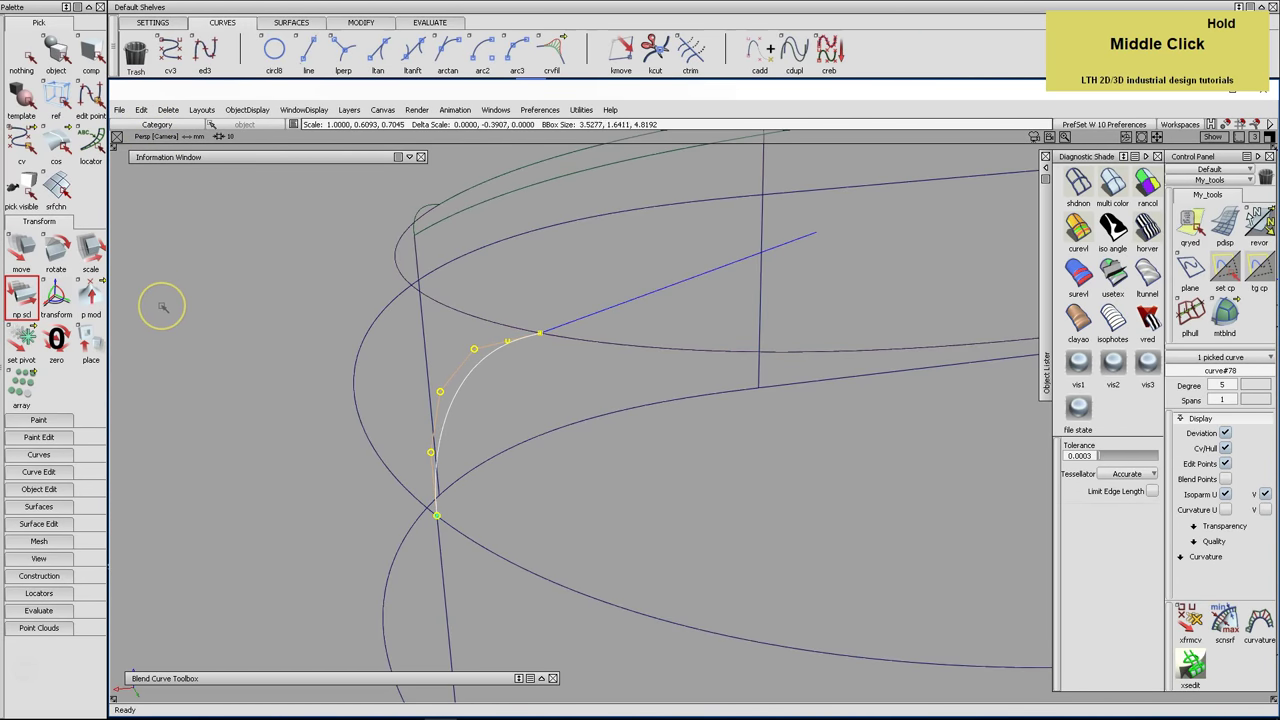
pyautogui.hotkey('alt', 'shift')
pyautogui.keyDown('alt'); pyautogui.keyDown('shift'); pyautogui.moveTo(540, 333); pyautogui.dragTo(515, 394, button='right'); pyautogui.keyUp('shift'); pyautogui.keyUp('alt')
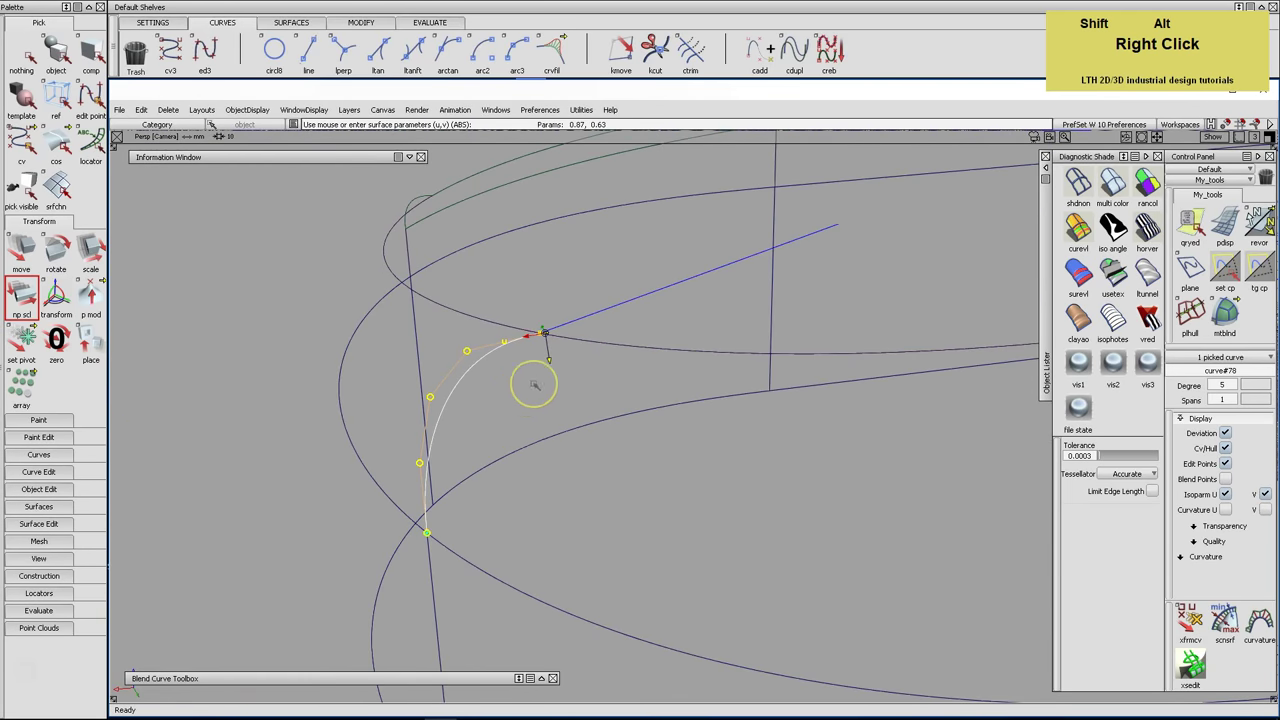
# Align the upper end of the copied section curve to the blue line with G2 continuity
pyautogui.click(361, 22)
pyautogui.keyDown('alt'); pyautogui.keyDown('shift'); pyautogui.moveTo(603, 180); pyautogui.dragTo(698, 172, button='middle'); pyautogui.keyUp('shift'); pyautogui.keyUp('alt')
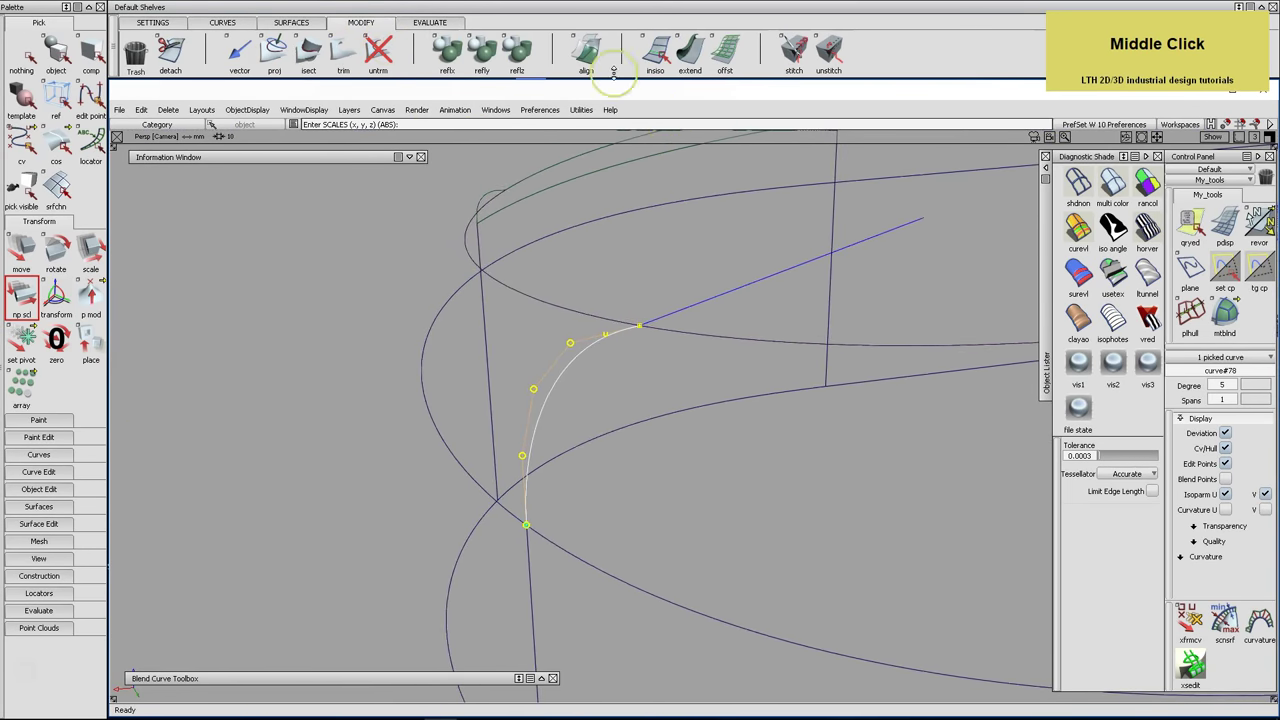
pyautogui.doubleClick(586, 50)
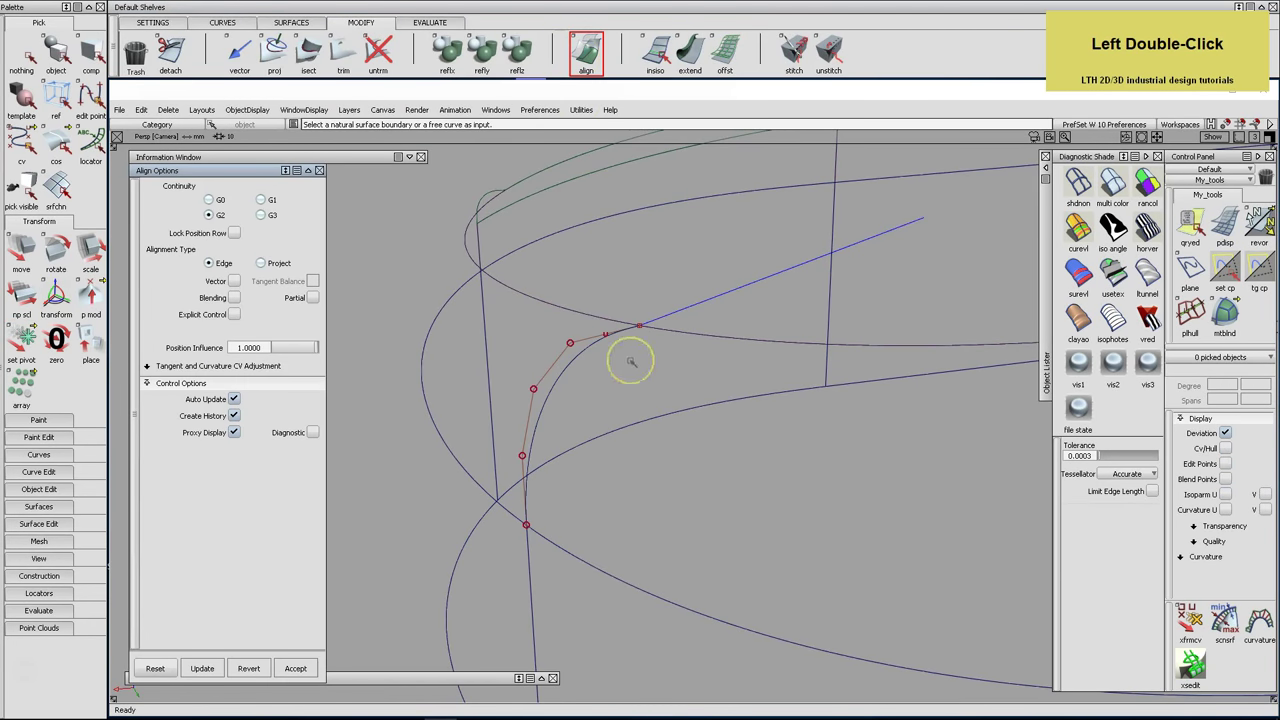
pyautogui.click(617, 330)
pyautogui.click(669, 315)
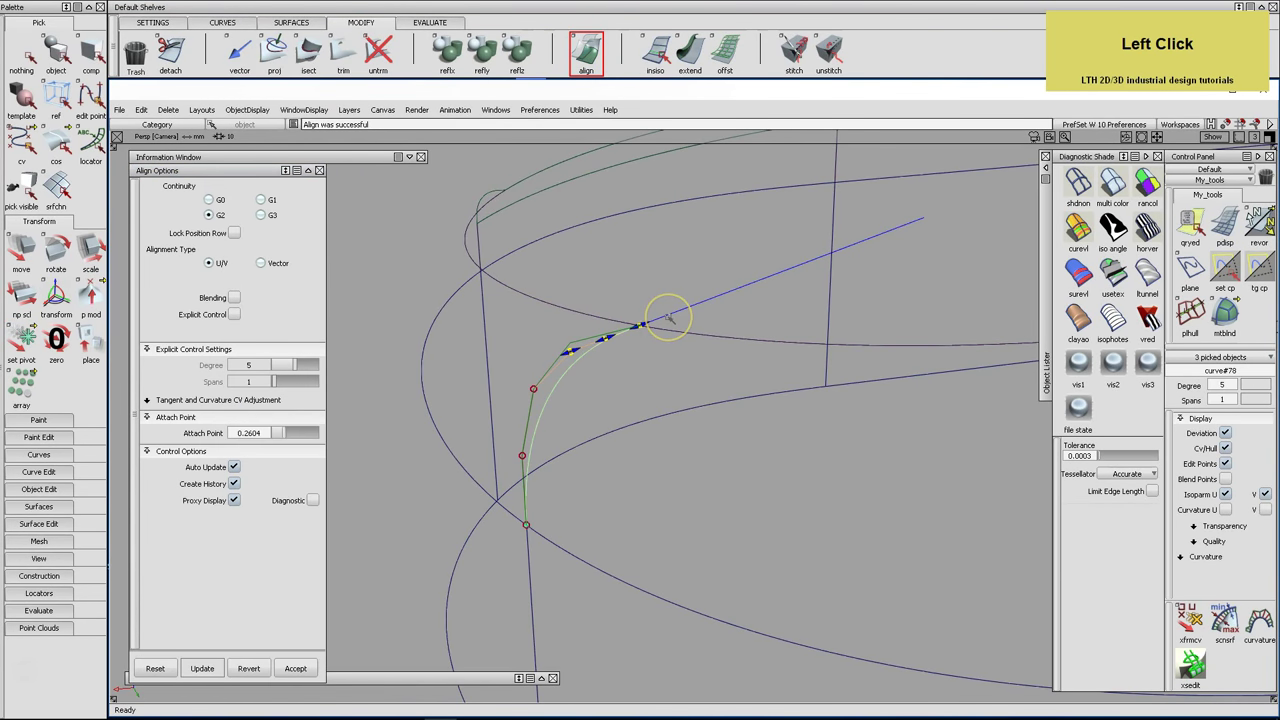
# Align the lower end of the copied section curve to the vertical line below it with G1 continuity
pyautogui.click(526, 507)
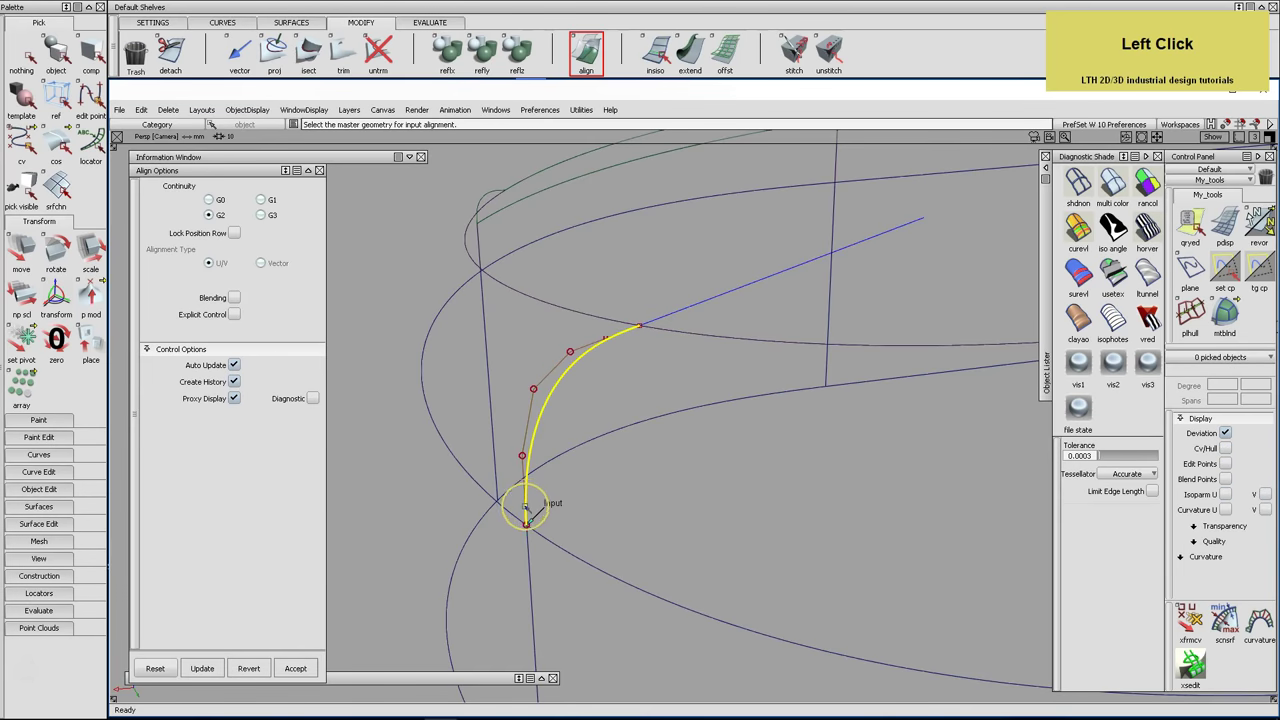
pyautogui.click(527, 527)
pyautogui.click(261, 200)
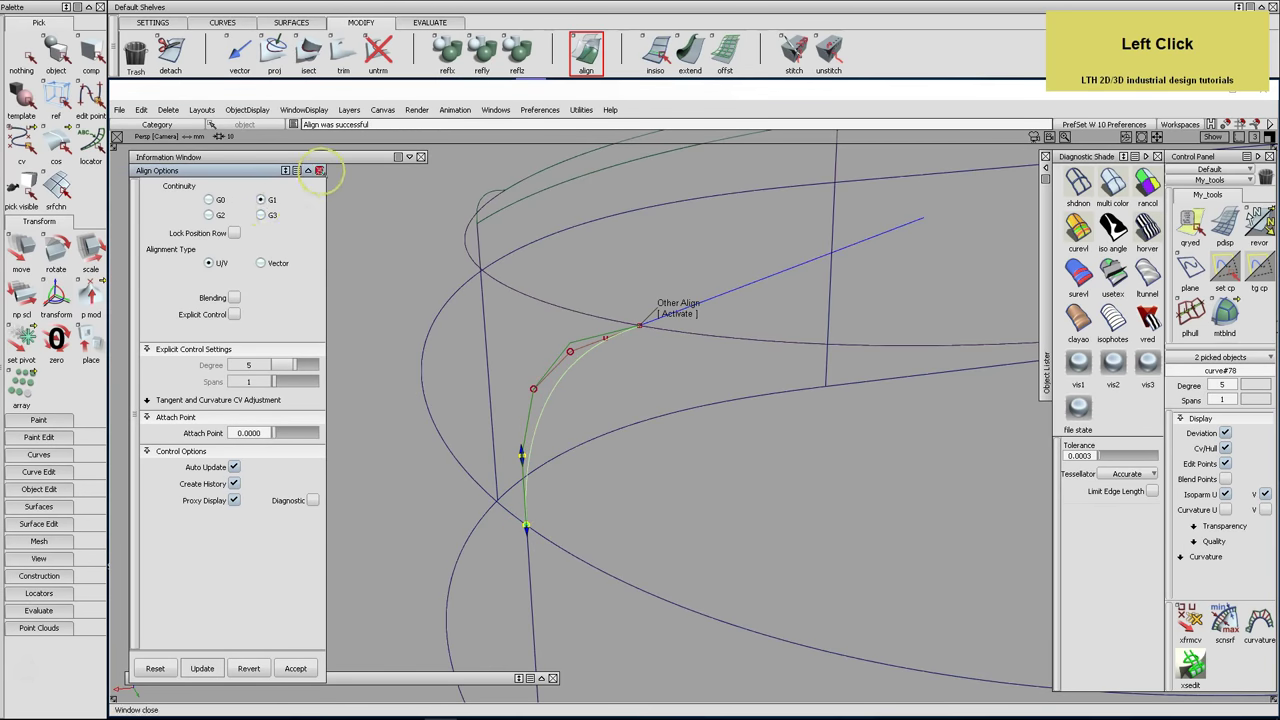
pyautogui.click(319, 170)
# Evaluate the curvature of the section curve at the rounded tip, and delete all locators after checking it
pyautogui.doubleClick(375, 317)
pyautogui.click(550, 378)
pyautogui.click(437, 27)
pyautogui.click(481, 50)
pyautogui.moveTo(558, 348); pyautogui.dragTo(729, 363, button='middle')
pyautogui.moveTo(352, 445); pyautogui.dragTo(538, 430)
pyautogui.hotkey('ctrl', 'l')
# Examine the aligned section curve in the left and top views
pyautogui.press('F6')
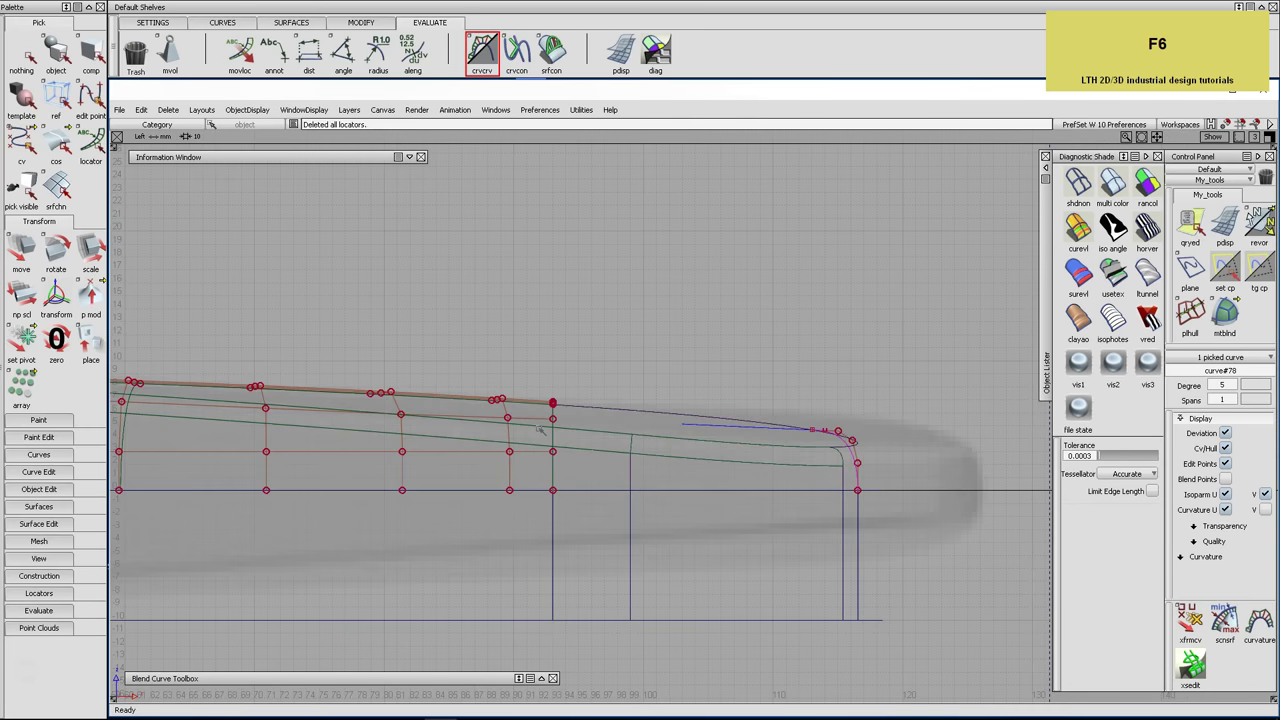
pyautogui.keyDown('alt'); pyautogui.keyDown('shift'); pyautogui.click(846, 343); pyautogui.keyUp('shift'); pyautogui.keyUp('alt')
pyautogui.keyDown('alt'); pyautogui.keyDown('shift'); pyautogui.moveTo(846, 343); pyautogui.dragTo(874, 350, button='right'); pyautogui.keyUp('shift'); pyautogui.keyUp('alt')
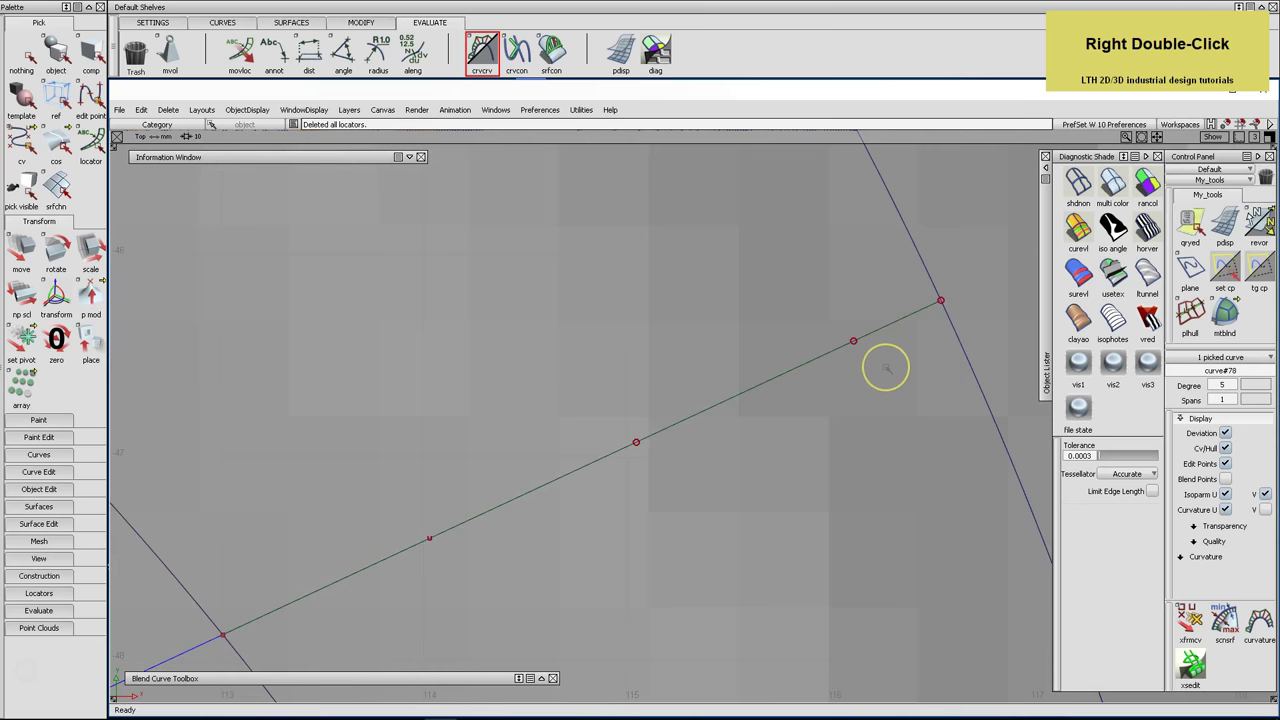
pyautogui.keyDown('alt'); pyautogui.keyDown('shift'); pyautogui.moveTo(857, 391); pyautogui.dragTo(792, 302, button='middle'); pyautogui.keyUp('shift'); pyautogui.keyUp('alt')
pyautogui.keyDown('alt'); pyautogui.keyDown('shift'); pyautogui.click(787, 295); pyautogui.keyUp('shift'); pyautogui.keyUp('alt')
pyautogui.keyDown('alt'); pyautogui.keyDown('shift'); pyautogui.moveTo(787, 295); pyautogui.dragTo(698, 436, button='right'); pyautogui.keyUp('shift'); pyautogui.keyUp('alt')
# Return to the perspective view and save the wire file
pyautogui.press('F8')
pyautogui.keyDown('alt'); pyautogui.keyDown('shift'); pyautogui.moveTo(737, 389); pyautogui.dragTo(714, 397, button='right'); pyautogui.keyUp('shift'); pyautogui.keyUp('alt')
pyautogui.keyDown('alt'); pyautogui.keyDown('shift'); pyautogui.moveTo(714, 397); pyautogui.dragTo(740, 401); pyautogui.keyUp('shift'); pyautogui.keyUp('alt')
pyautogui.keyDown('alt'); pyautogui.keyDown('shift'); pyautogui.moveTo(740, 401); pyautogui.dragTo(763, 431, button='middle'); pyautogui.keyUp('shift'); pyautogui.keyUp('alt')
pyautogui.moveTo(763, 431)
pyautogui.keyDown('alt'); pyautogui.keyDown('shift'); pyautogui.mouseDown()
pyautogui.moveTo(749, 463)
pyautogui.moveTo(783, 446)
pyautogui.mouseUp(); pyautogui.keyUp('shift'); pyautogui.keyUp('alt')
pyautogui.keyDown('alt'); pyautogui.keyDown('shift'); pyautogui.moveTo(783, 446); pyautogui.dragTo(797, 433, button='middle'); pyautogui.keyUp('shift'); pyautogui.keyUp('alt')
pyautogui.press('Delete')
pyautogui.hotkey('ctrl', 's')
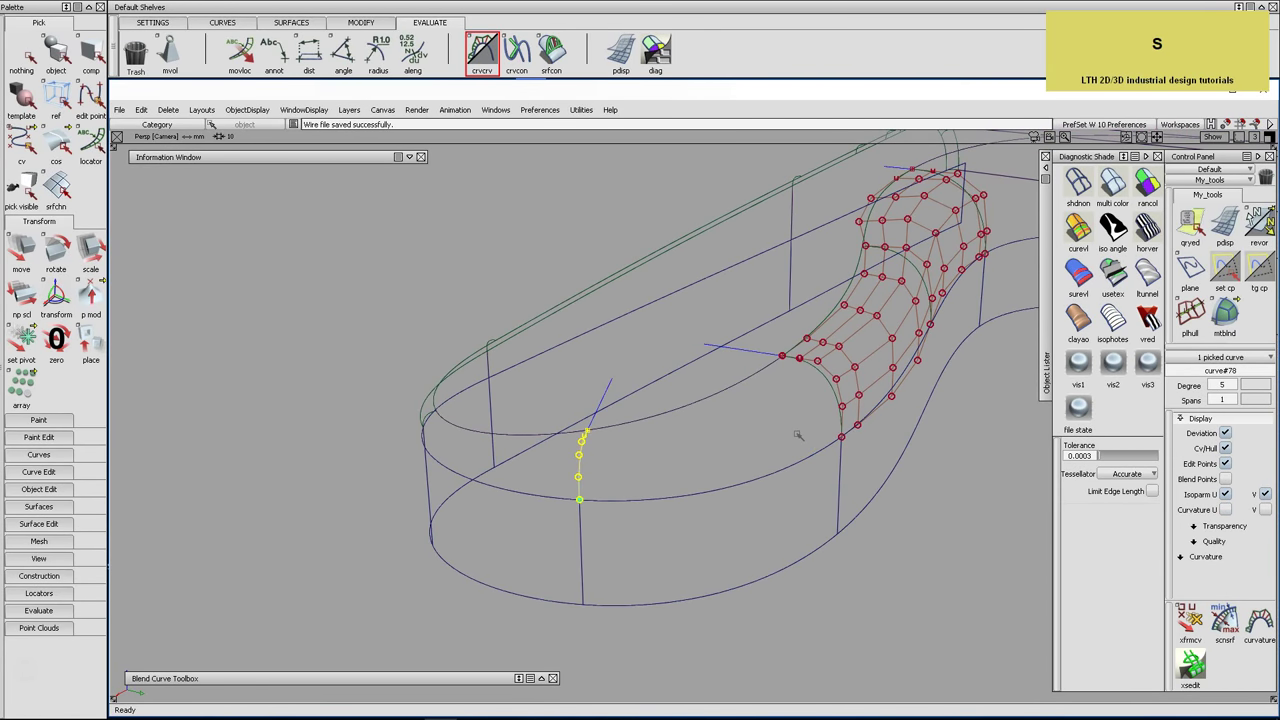
# With default birail settings, build a surface from the existing surface's end edge and the tip section curve along the upper and lower rail curves
pyautogui.click(291, 22)
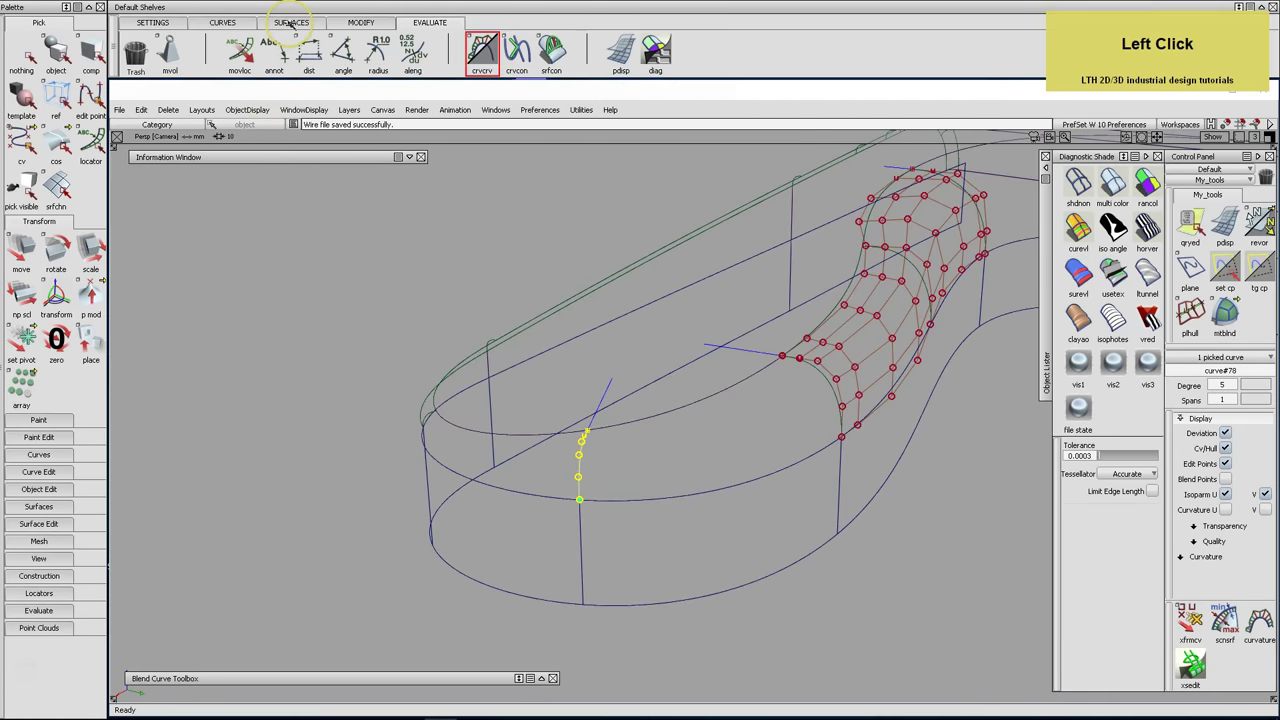
pyautogui.doubleClick(586, 55)
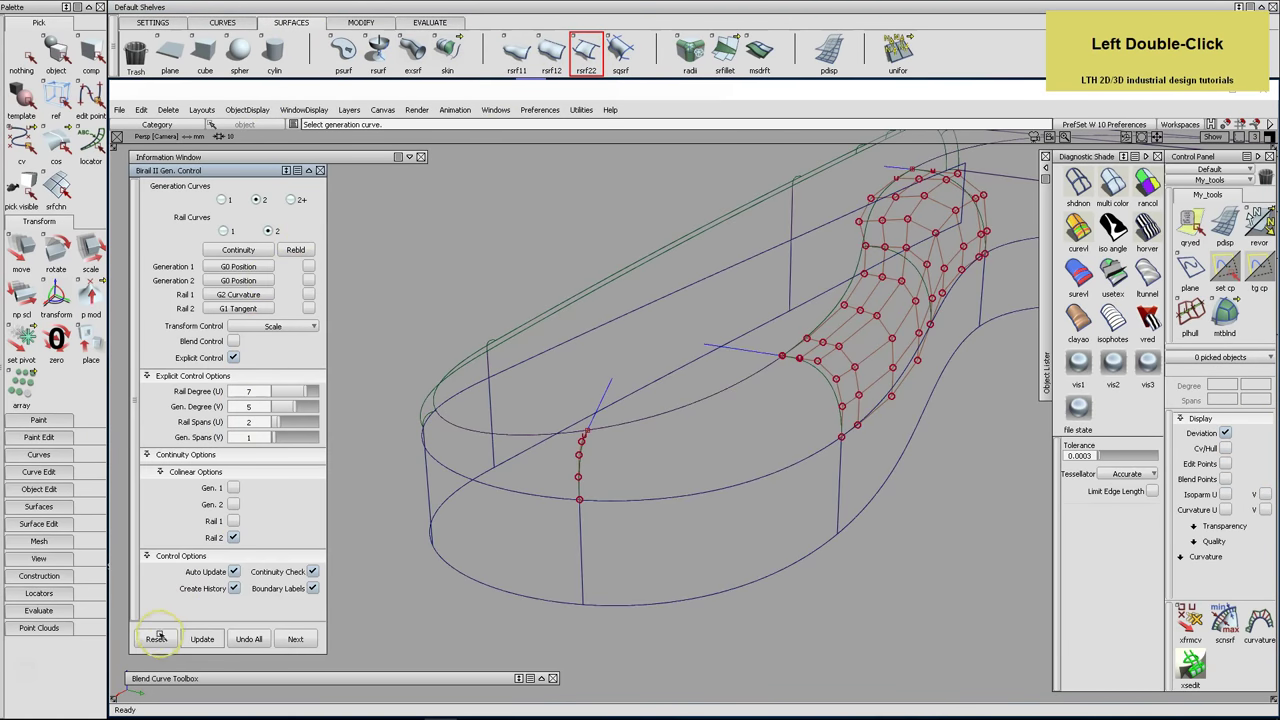
pyautogui.click(155, 639)
pyautogui.click(575, 400)
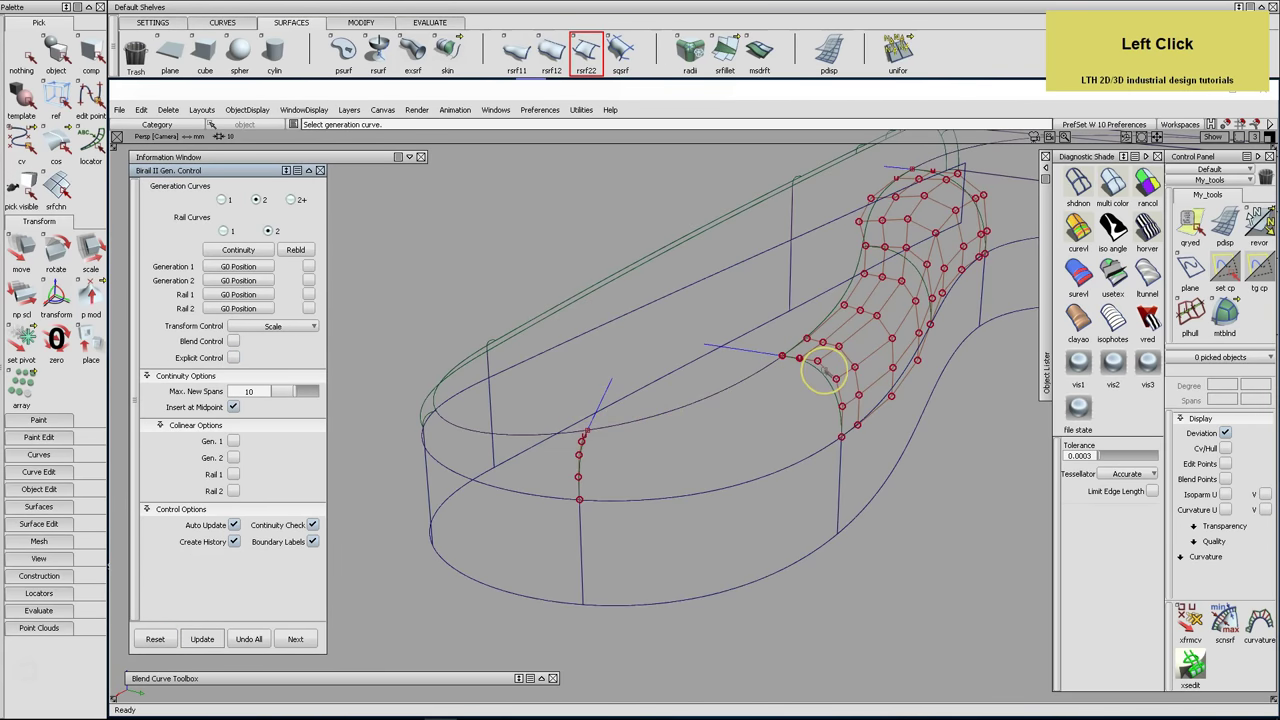
pyautogui.click(825, 376)
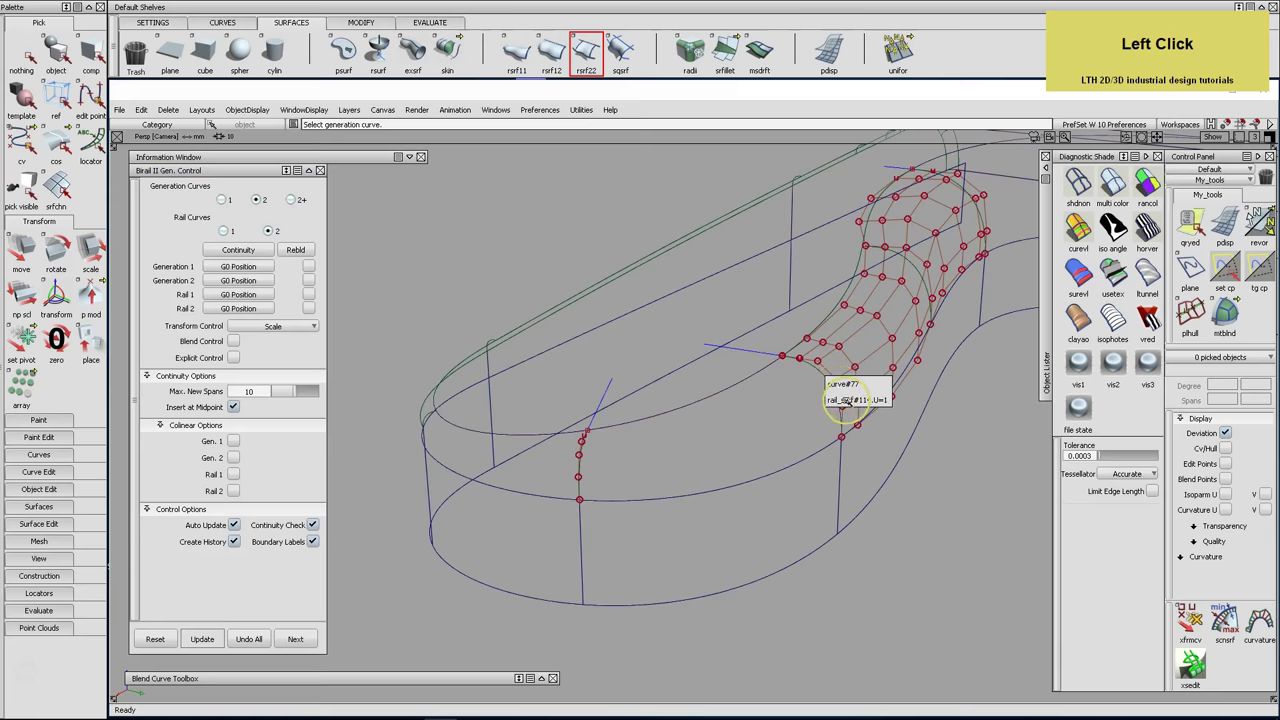
pyautogui.click(842, 400)
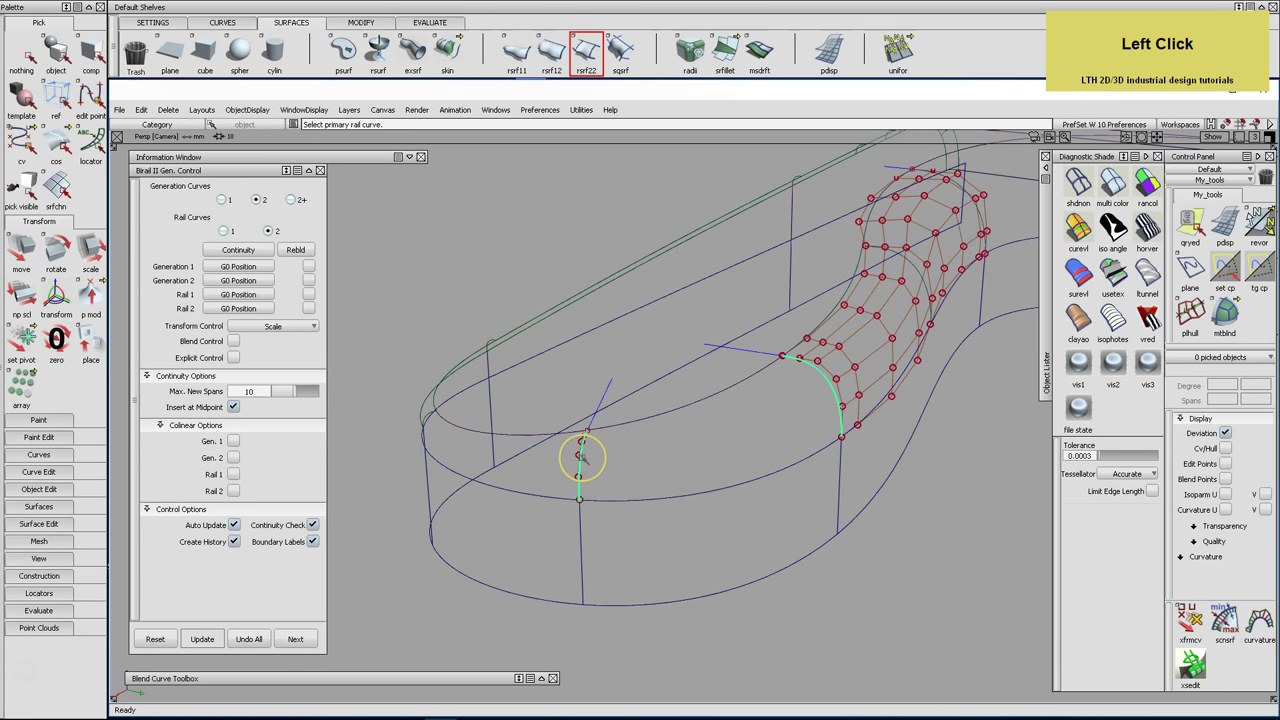
pyautogui.click(640, 423)
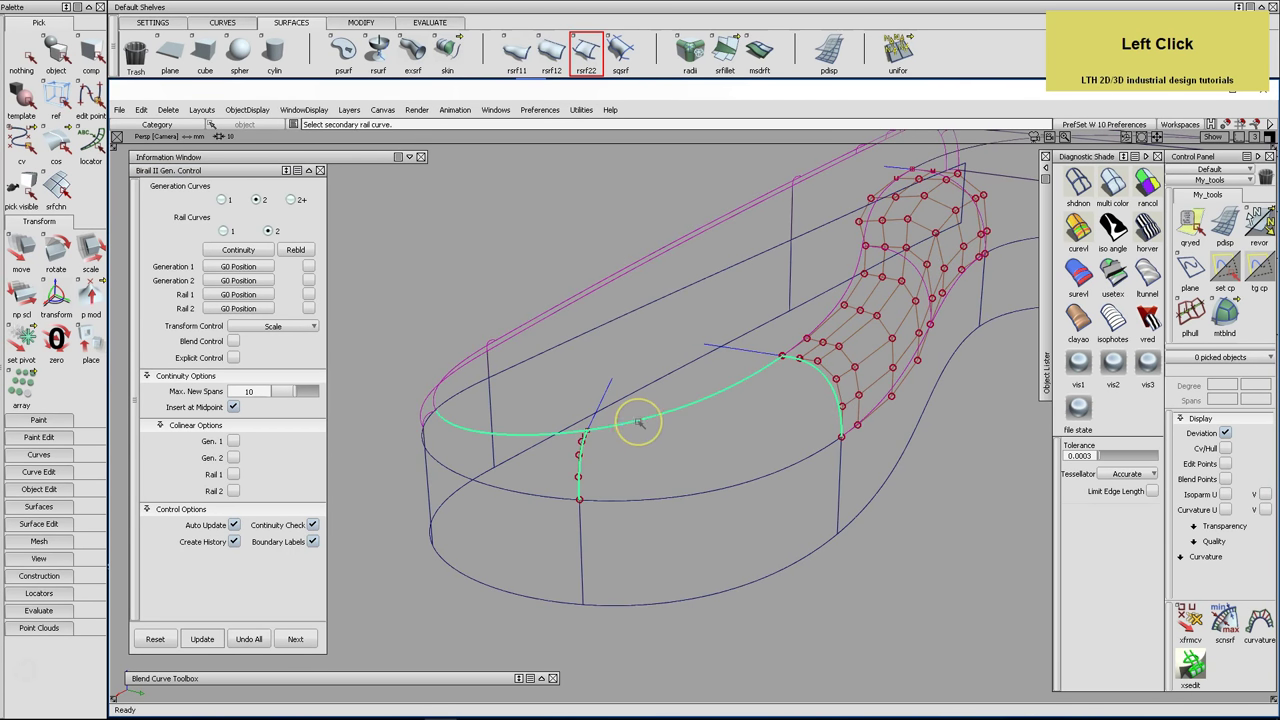
pyautogui.click(648, 502)
# Display the CVs and hulls of the new birail surface
pyautogui.keyDown('alt'); pyautogui.keyDown('shift'); pyautogui.moveTo(567, 455); pyautogui.dragTo(606, 443, button='right'); pyautogui.keyUp('shift'); pyautogui.keyUp('alt')
pyautogui.keyDown('alt'); pyautogui.keyDown('shift'); pyautogui.moveTo(606, 443); pyautogui.dragTo(605, 397, button='middle'); pyautogui.keyUp('shift'); pyautogui.keyUp('alt')
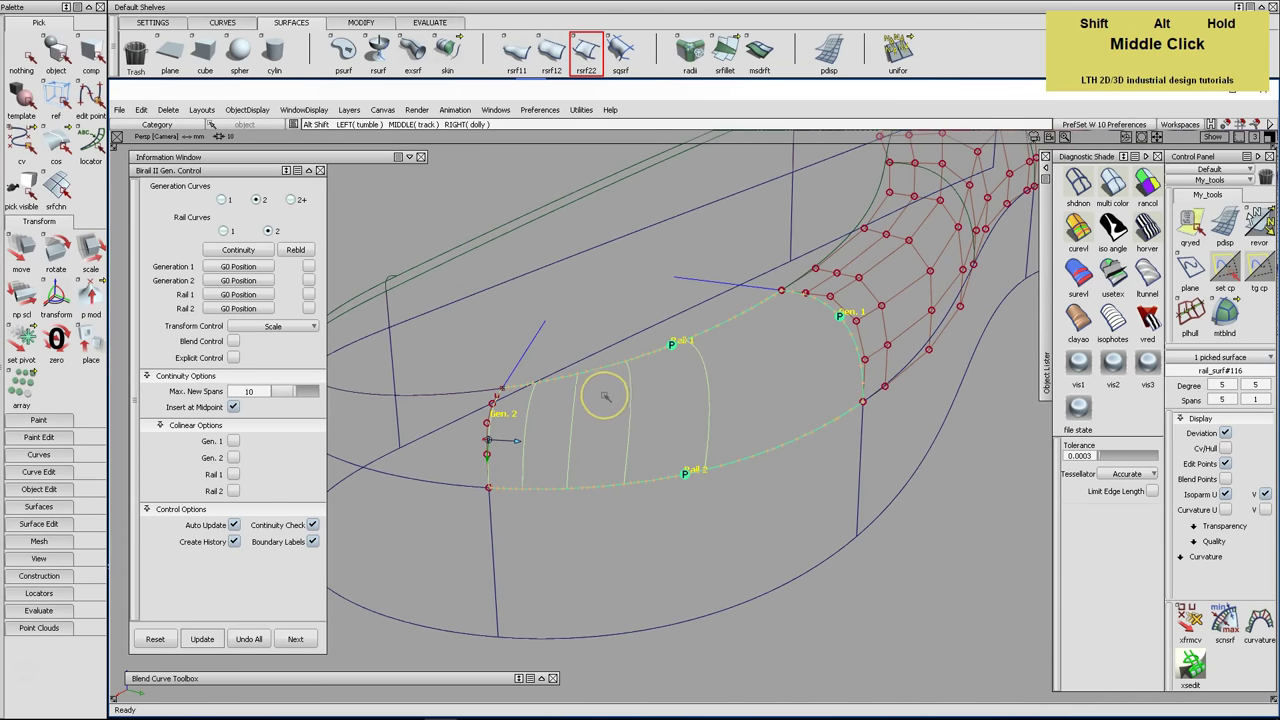
pyautogui.keyDown('alt'); pyautogui.keyDown('shift'); pyautogui.moveTo(629, 406); pyautogui.dragTo(641, 418); pyautogui.keyUp('shift'); pyautogui.keyUp('alt')
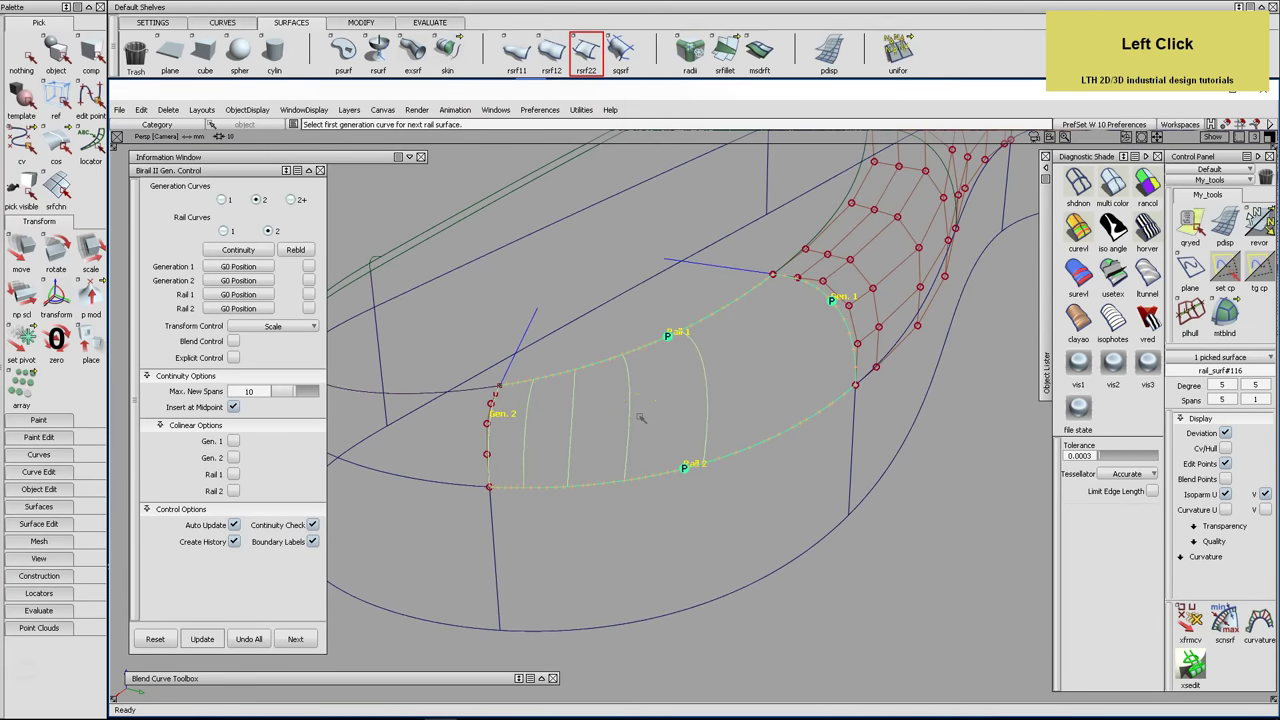
pyautogui.click(1183, 554)
pyautogui.click(1225, 449)
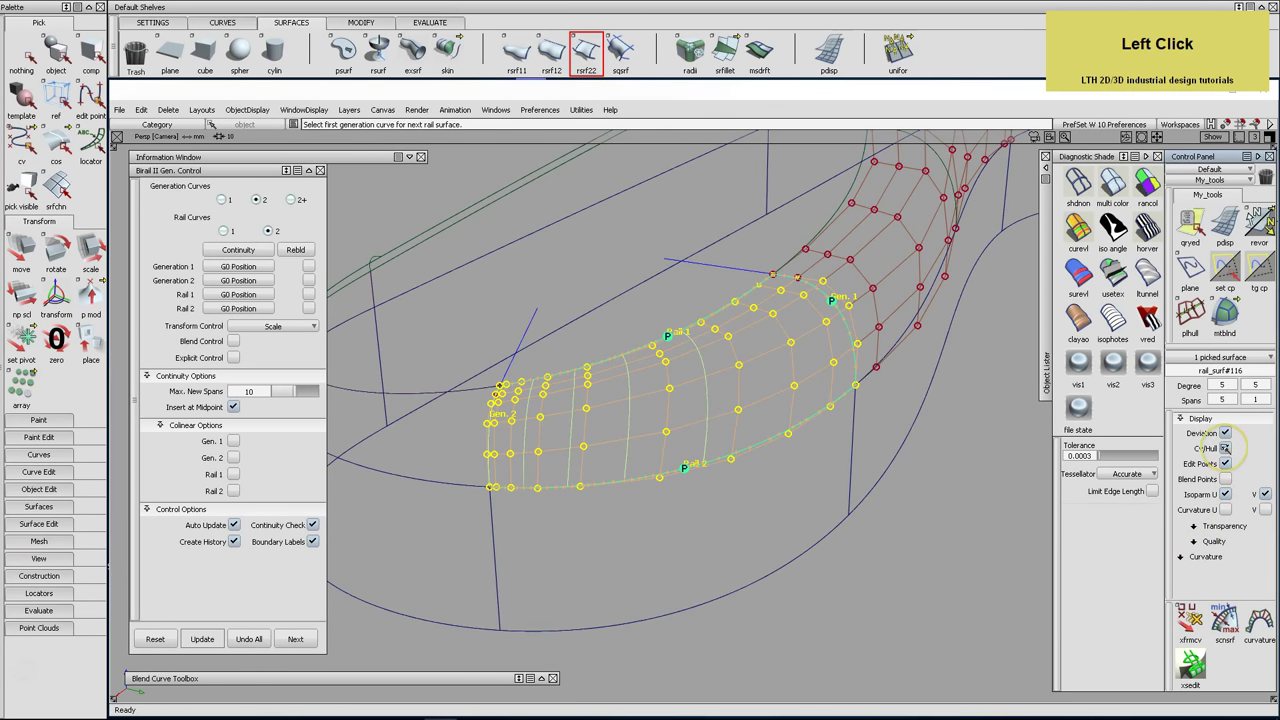
# Enable explicit control for the birail surface with rail degree 6 and 2 rail spans
pyautogui.click(234, 358)
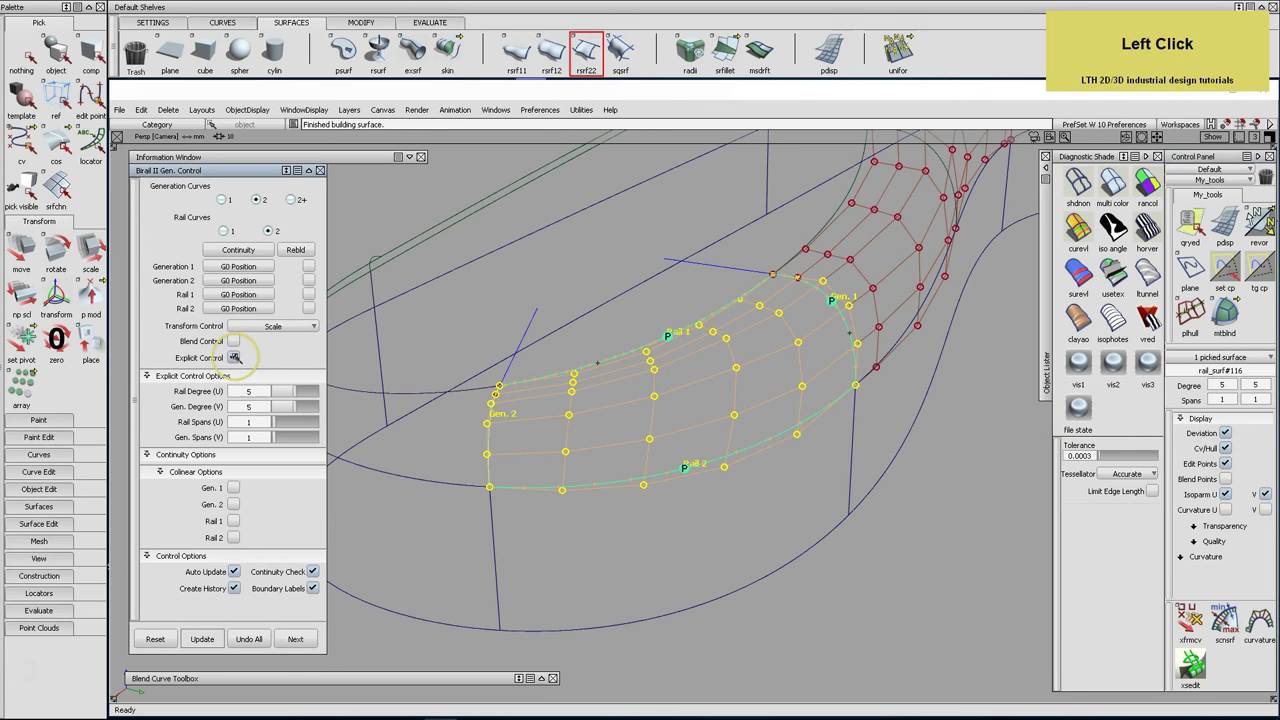
pyautogui.moveTo(257, 395); pyautogui.dragTo(245, 397)
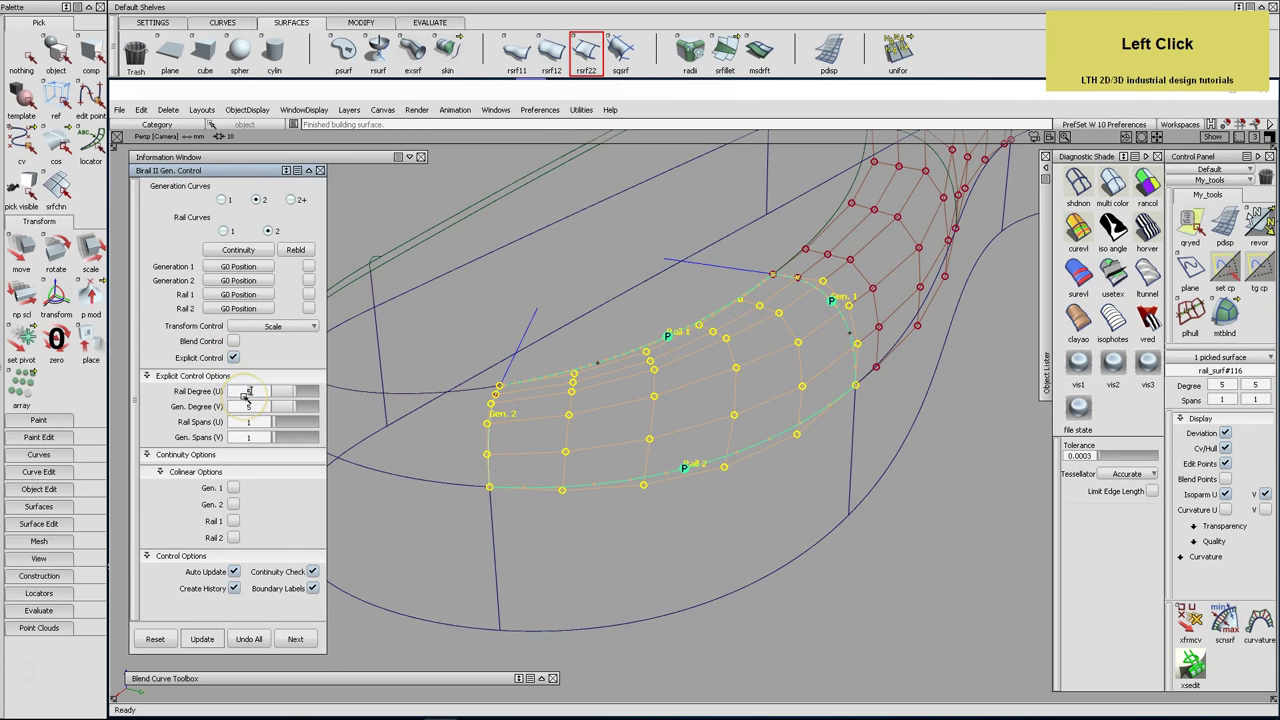
pyautogui.write('6')
pyautogui.press('Return')
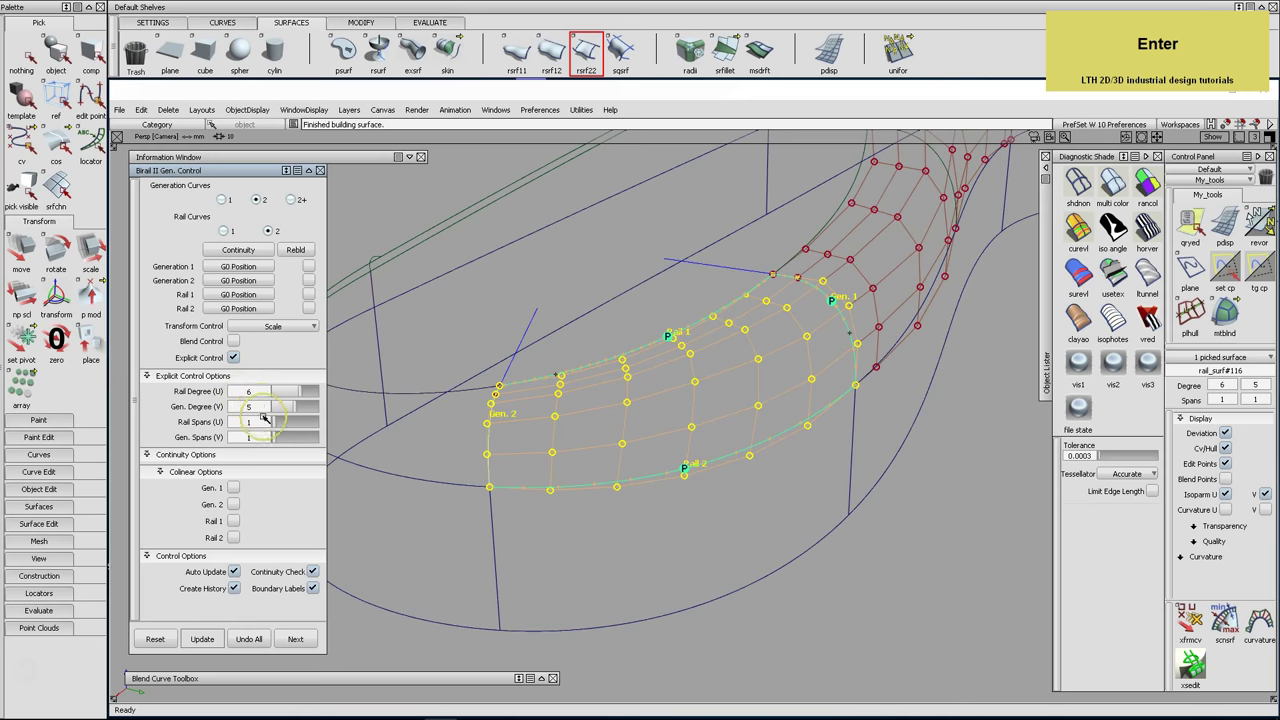
pyautogui.moveTo(262, 423); pyautogui.dragTo(240, 425)
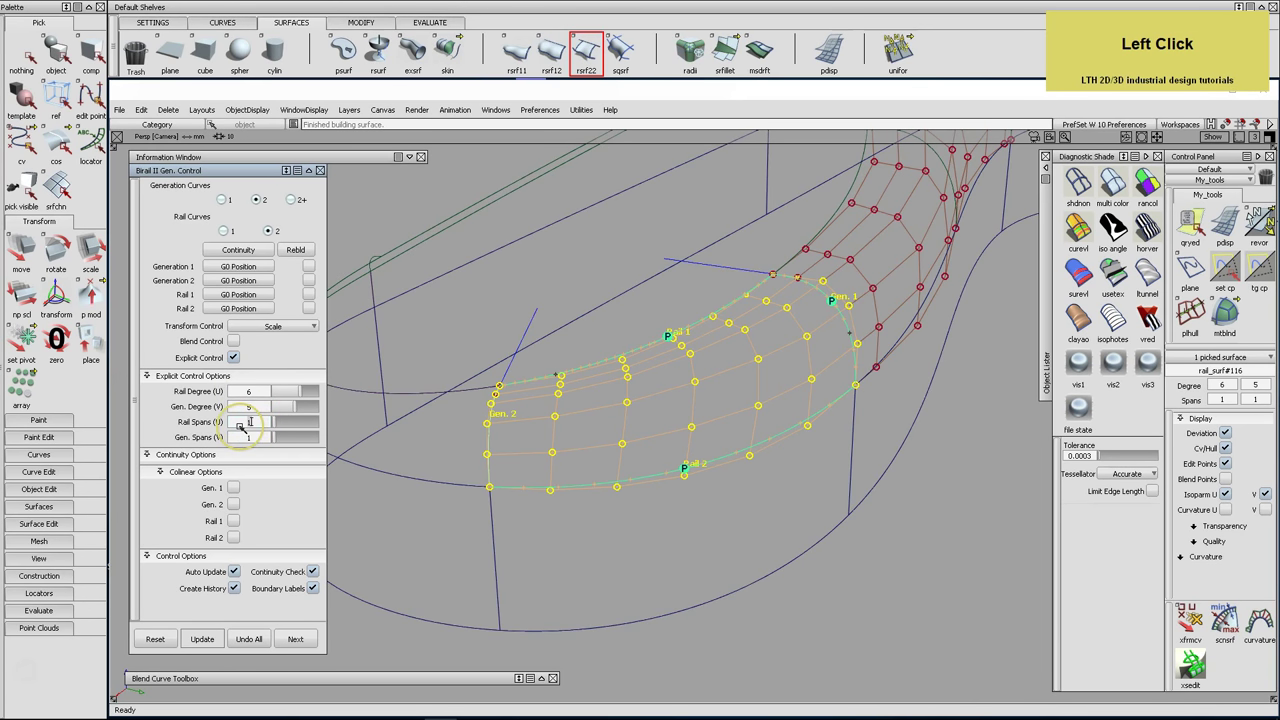
pyautogui.write('2')
pyautogui.press('Return')
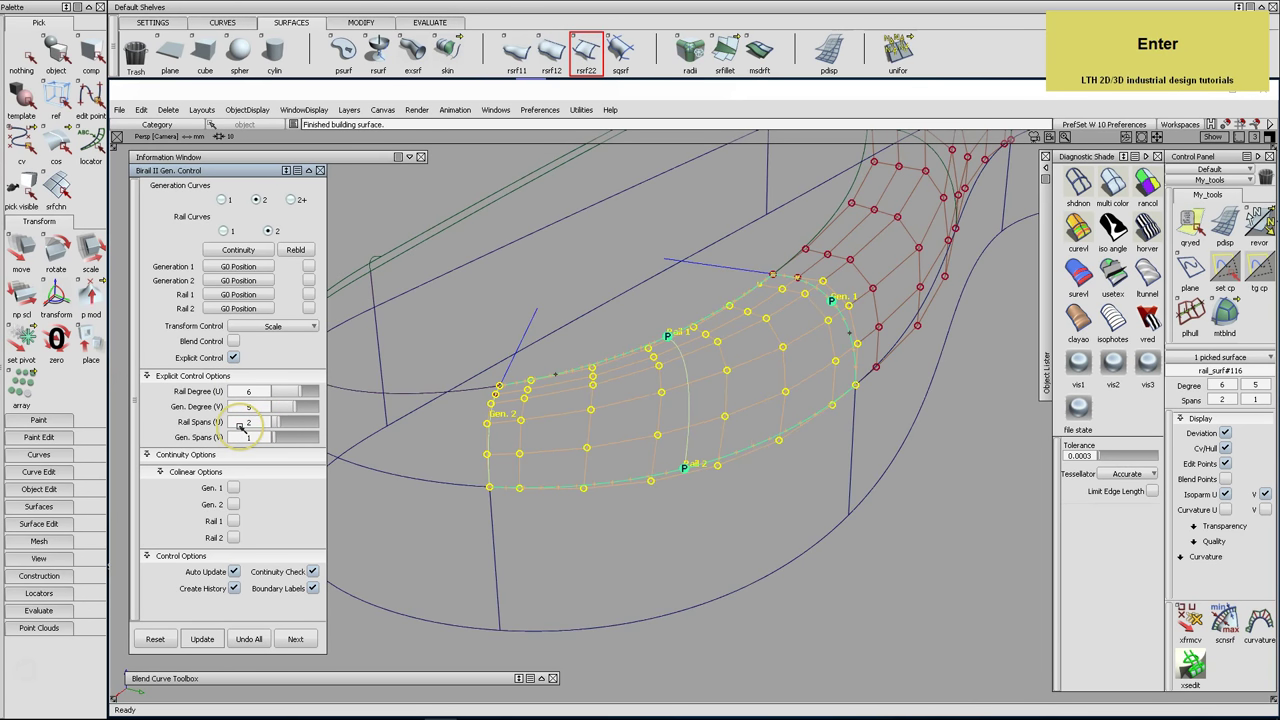
# Rebuild rail 1, make rail 2 colinear, and set continuity to G2 Curvature on rail 1 and G1 Tangent on rail 2
pyautogui.click(308, 294)
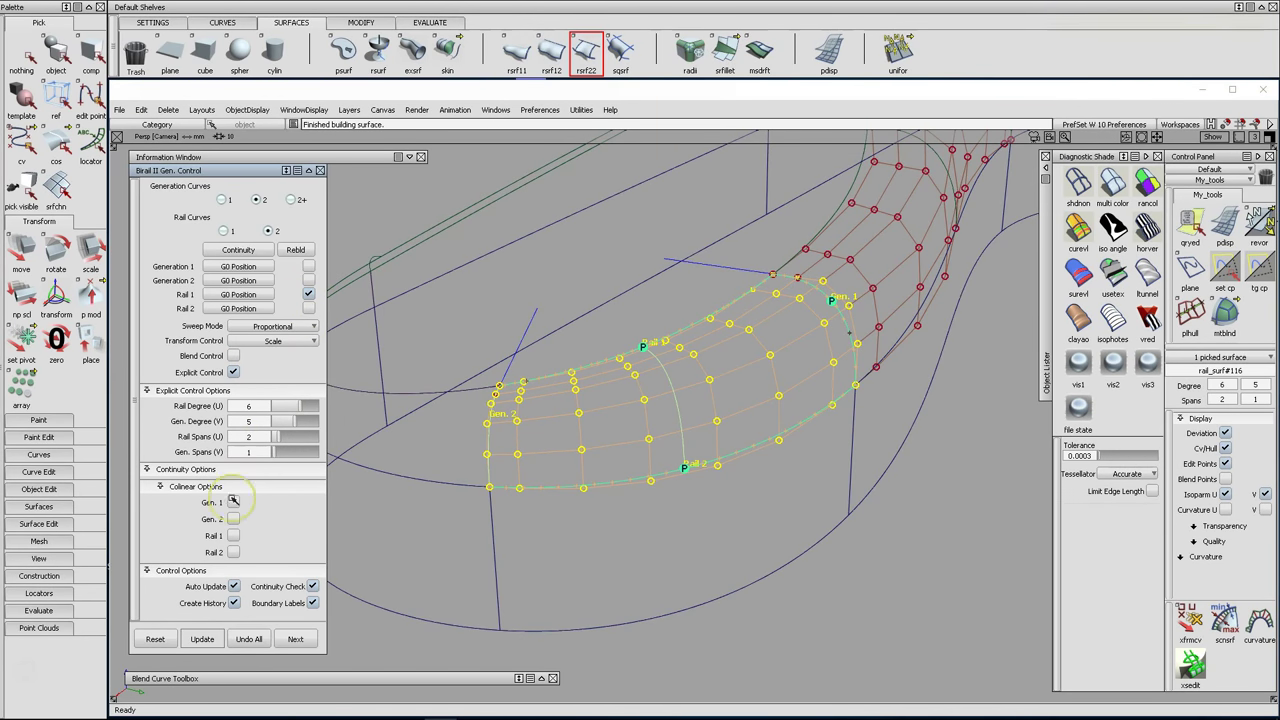
pyautogui.click(232, 552)
pyautogui.moveTo(244, 308); pyautogui.dragTo(242, 340)
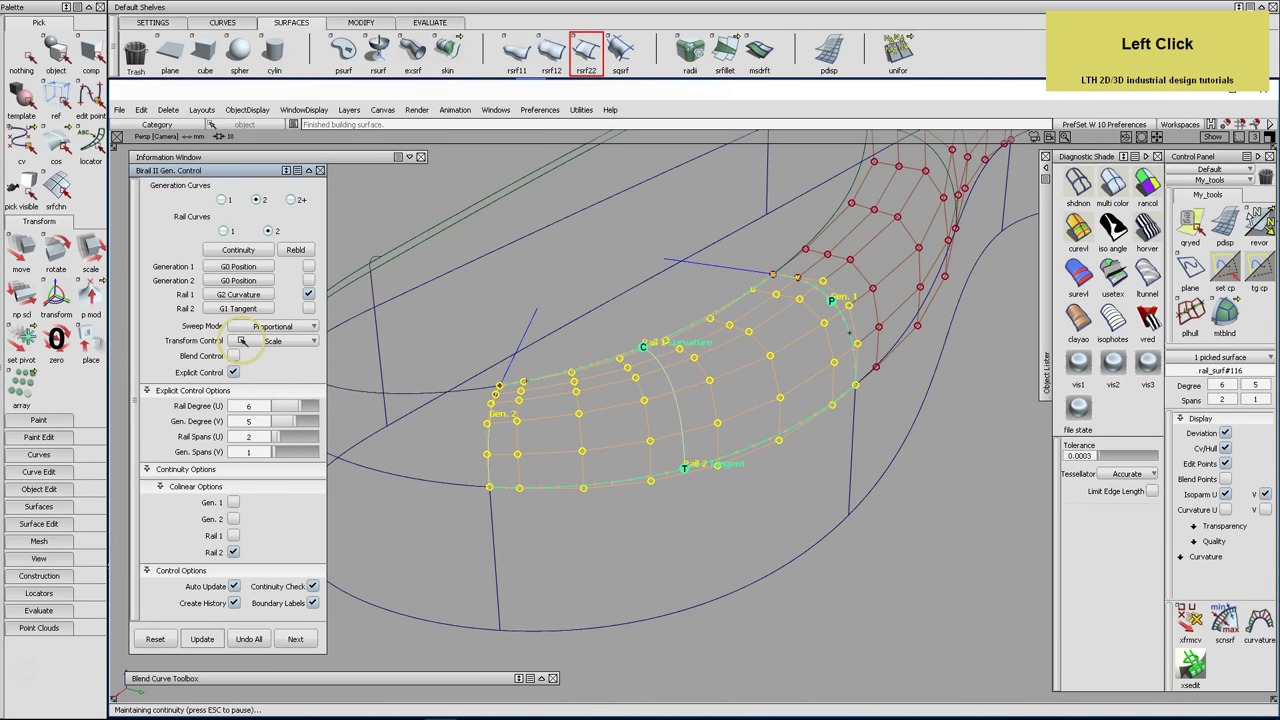
# Try G2 Curvature continuity on the birail surface's first generation edge
pyautogui.moveTo(237, 308); pyautogui.dragTo(239, 312)
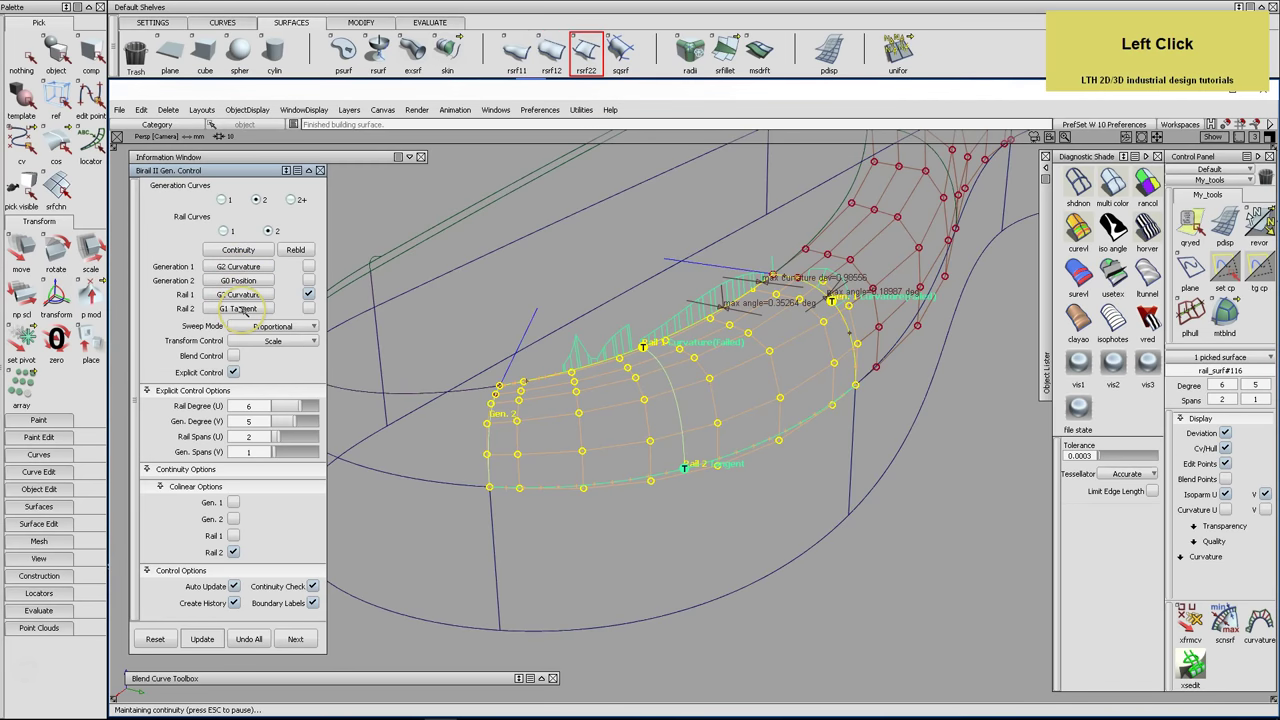
pyautogui.moveTo(237, 266); pyautogui.dragTo(240, 297)
pyautogui.click(233, 502)
pyautogui.click(237, 283)
pyautogui.moveTo(240, 268); pyautogui.dragTo(238, 270)
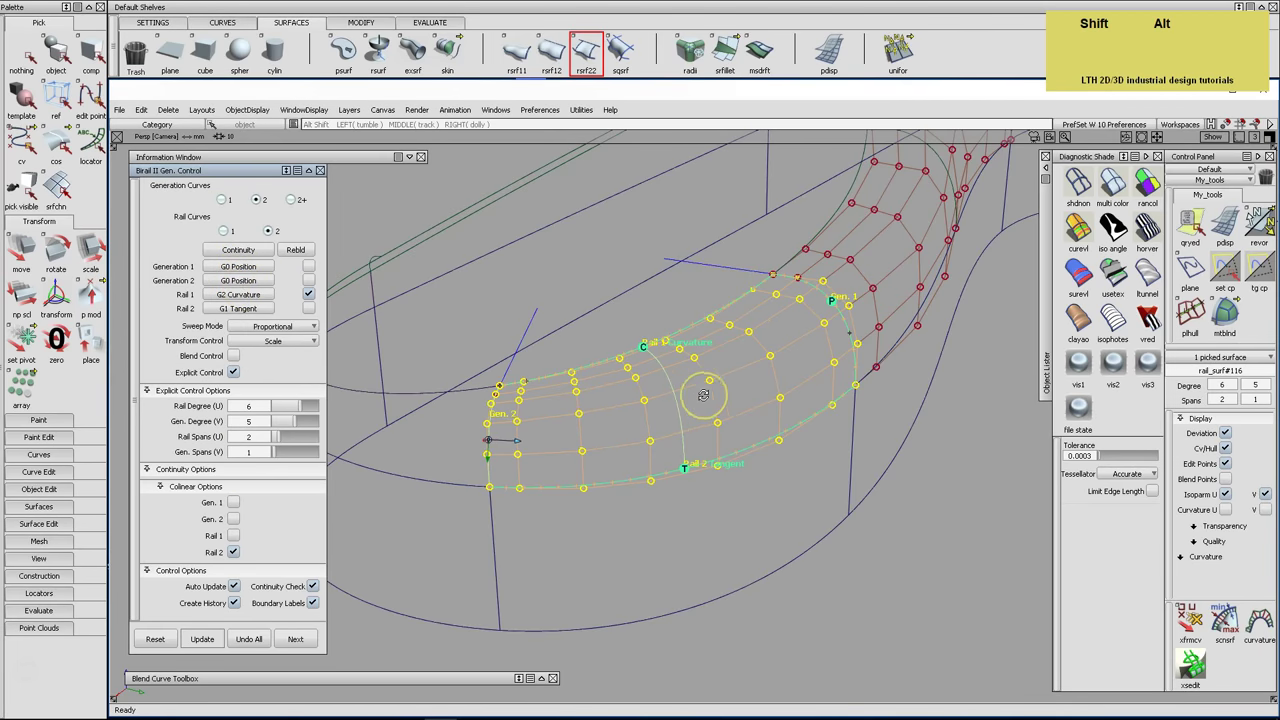
# Set the birail surface's rail degree to 7 and close its options
pyautogui.keyDown('alt'); pyautogui.keyDown('shift'); pyautogui.moveTo(703, 397); pyautogui.dragTo(623, 323); pyautogui.keyUp('shift'); pyautogui.keyUp('alt')
pyautogui.click(322, 171)
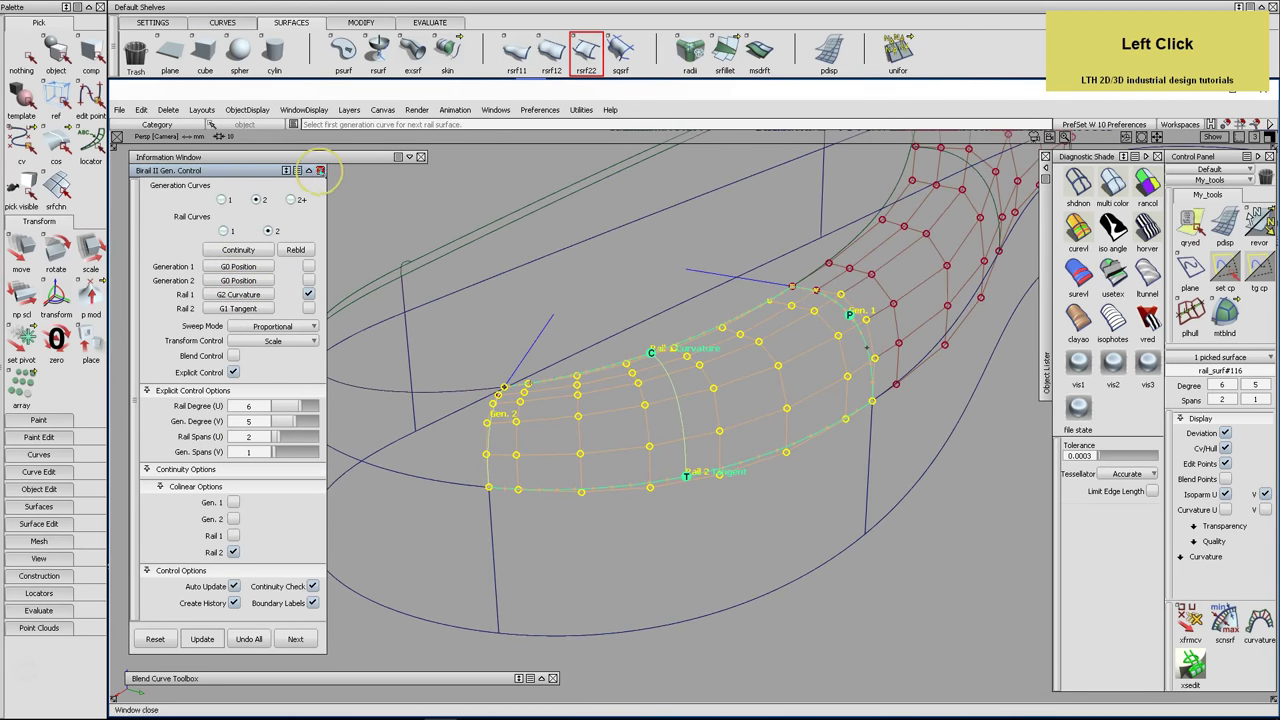
pyautogui.moveTo(302, 409); pyautogui.dragTo(302, 409)
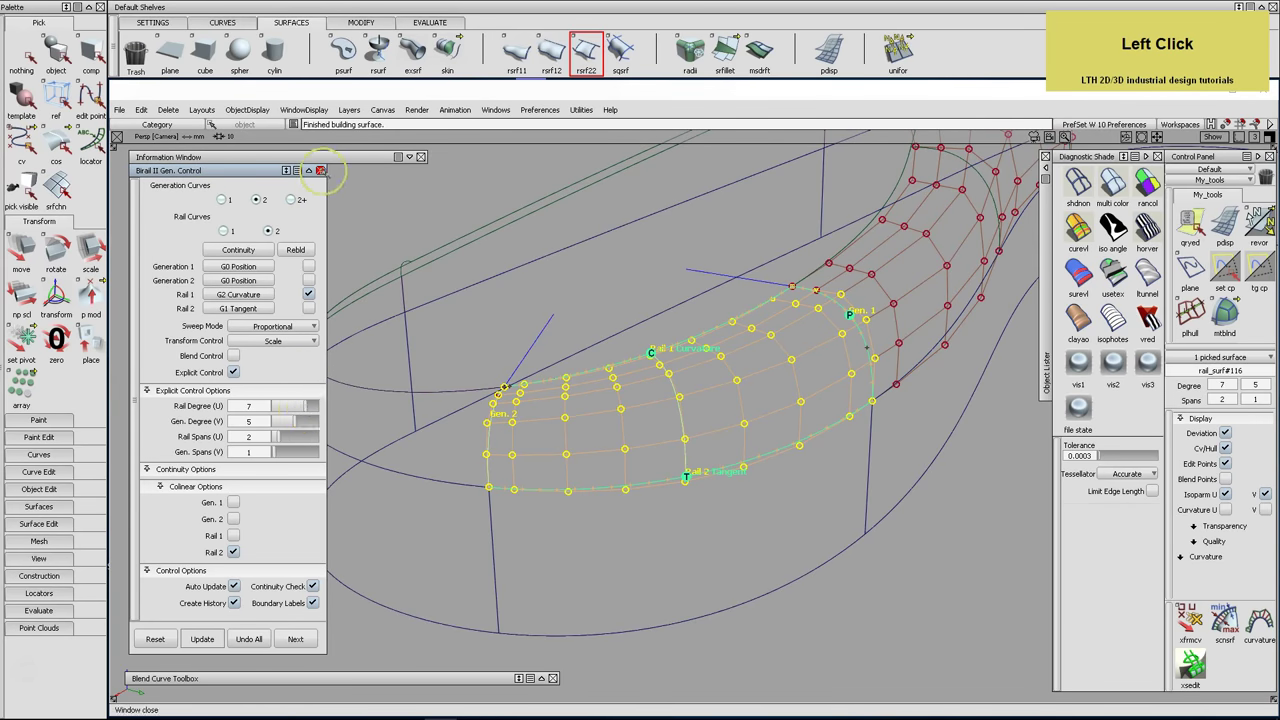
pyautogui.click(320, 170)
pyautogui.click(840, 330)
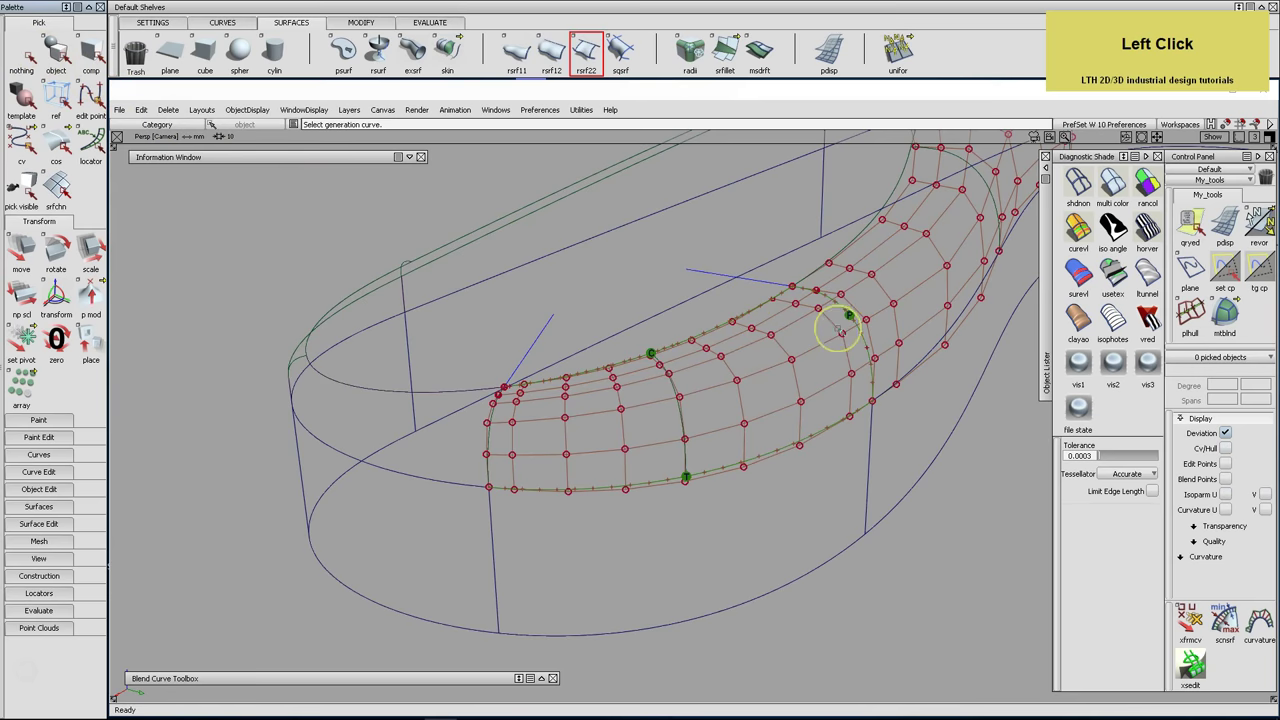
# Template the lower side-wall geometry beneath the new birail surface
pyautogui.keyDown('alt'); pyautogui.keyDown('shift'); pyautogui.moveTo(823, 466); pyautogui.dragTo(805, 445); pyautogui.keyUp('shift'); pyautogui.keyUp('alt')
pyautogui.click(56, 55)
pyautogui.click(633, 546)
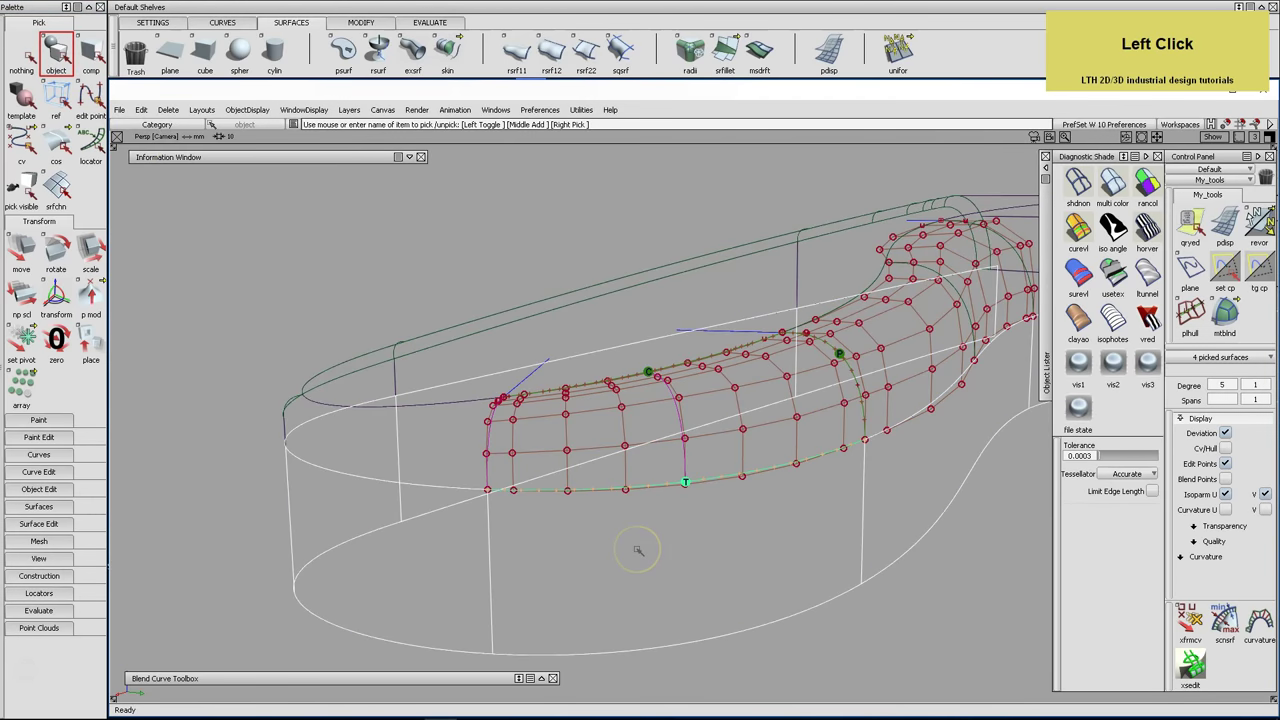
pyautogui.click(637, 549)
# Pick the new birail surface and examine its CV layout in the perspective, back, left and top views
pyautogui.keyDown('alt'); pyautogui.keyDown('shift'); pyautogui.moveTo(776, 432); pyautogui.dragTo(833, 405); pyautogui.keyUp('shift'); pyautogui.keyUp('alt')
pyautogui.keyDown('alt'); pyautogui.keyDown('shift'); pyautogui.moveTo(820, 400); pyautogui.dragTo(774, 383, button='right'); pyautogui.keyUp('shift'); pyautogui.keyUp('alt')
pyautogui.keyDown('alt'); pyautogui.keyDown('shift'); pyautogui.moveTo(774, 383); pyautogui.dragTo(634, 371, button='middle'); pyautogui.keyUp('shift'); pyautogui.keyUp('alt')
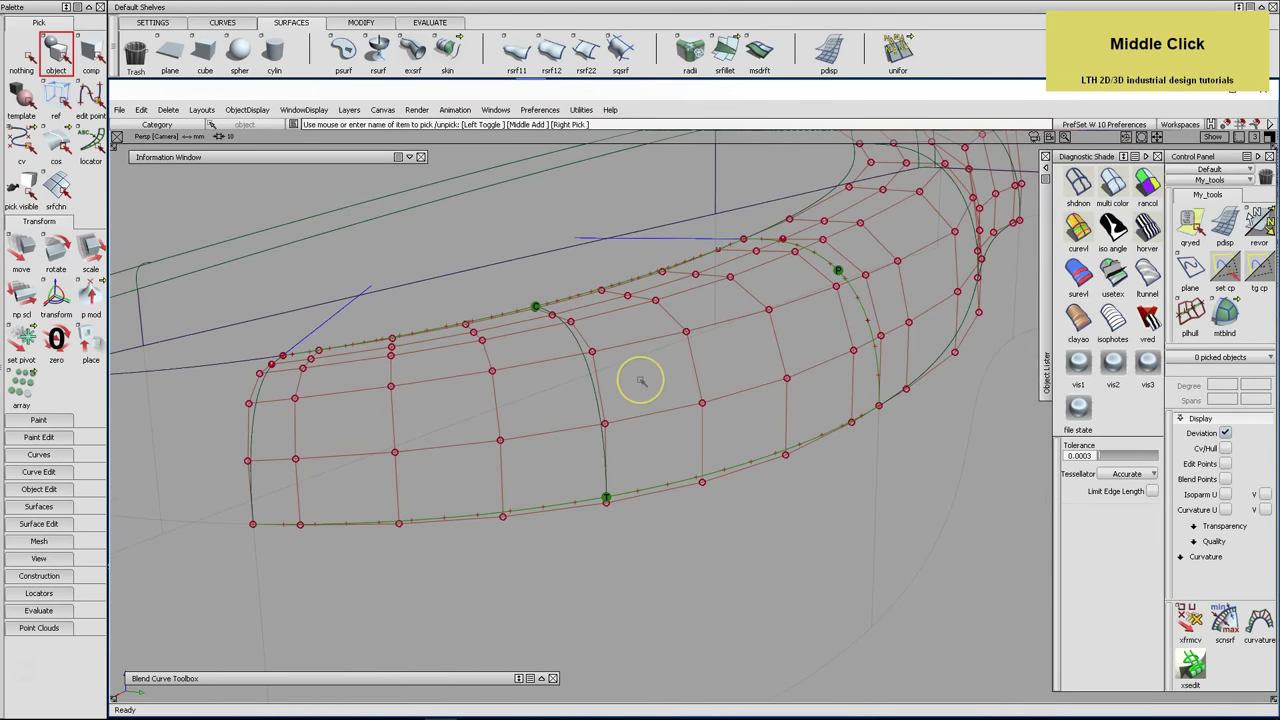
pyautogui.click(535, 440)
pyautogui.press('F7')
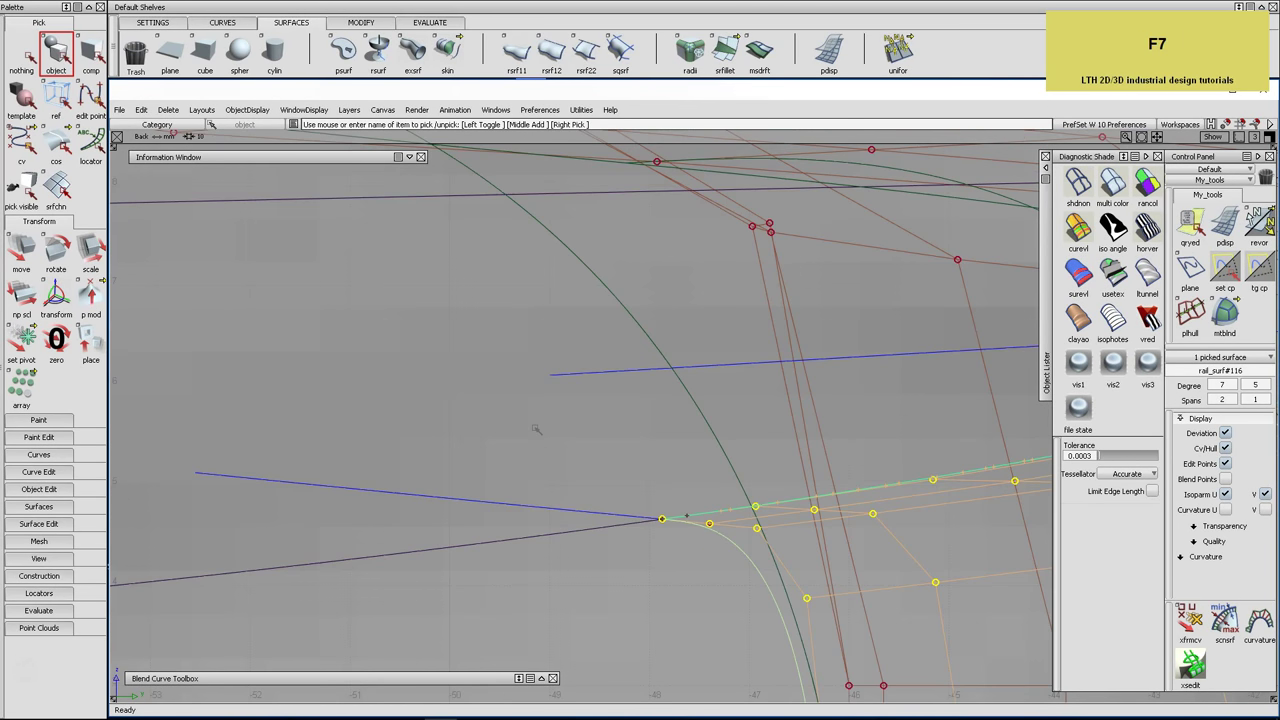
pyautogui.hotkey('alt', 'l')
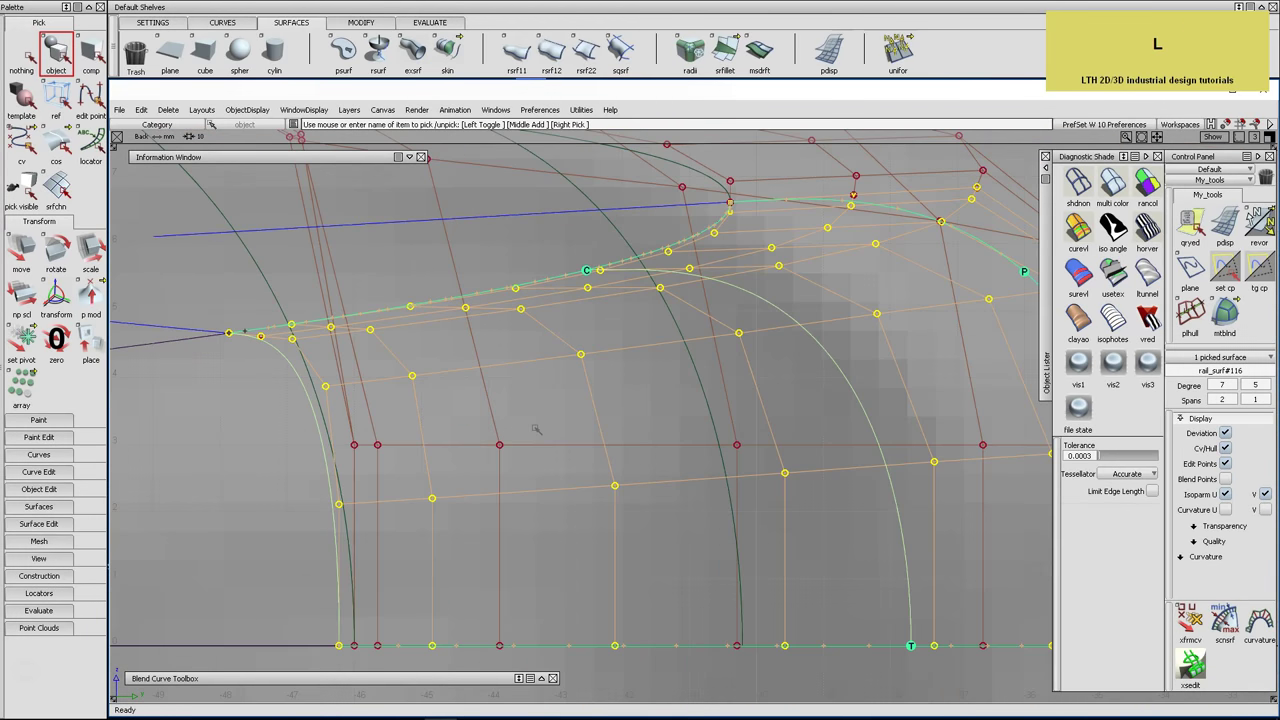
pyautogui.keyDown('alt'); pyautogui.keyDown('shift'); pyautogui.moveTo(592, 430); pyautogui.dragTo(711, 397, button='right'); pyautogui.keyUp('shift'); pyautogui.keyUp('alt')
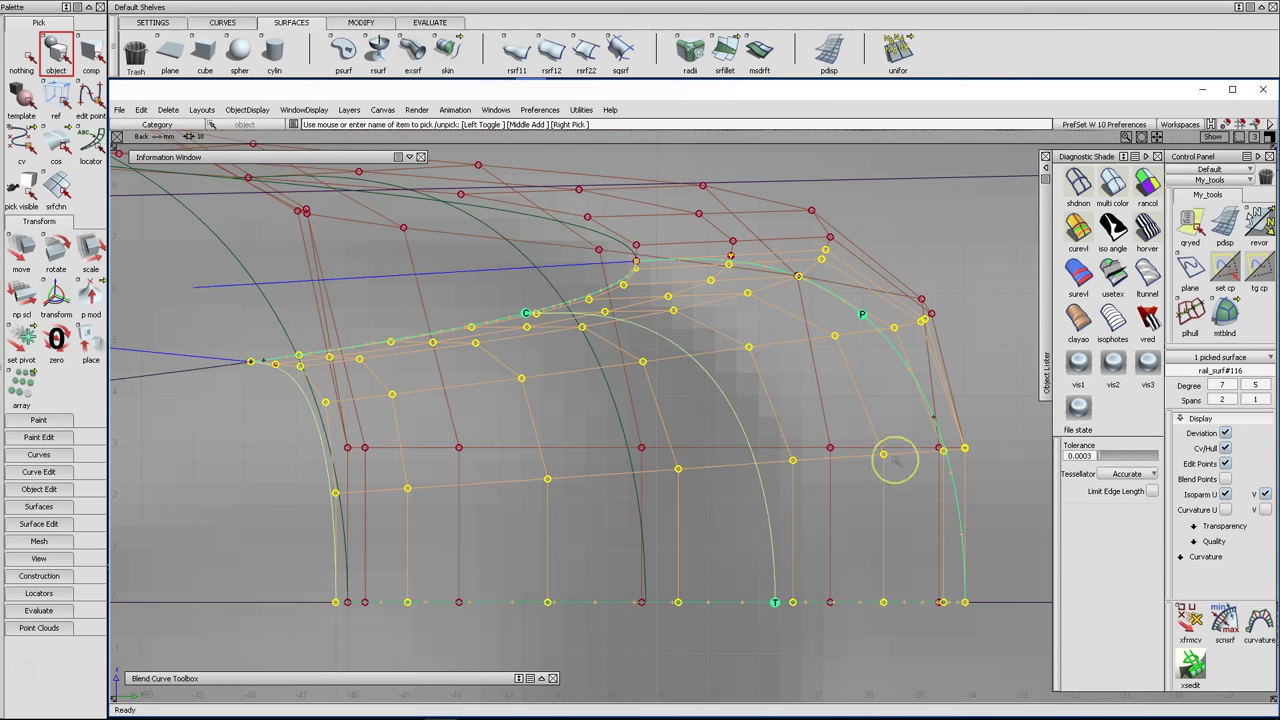
pyautogui.press('F6')
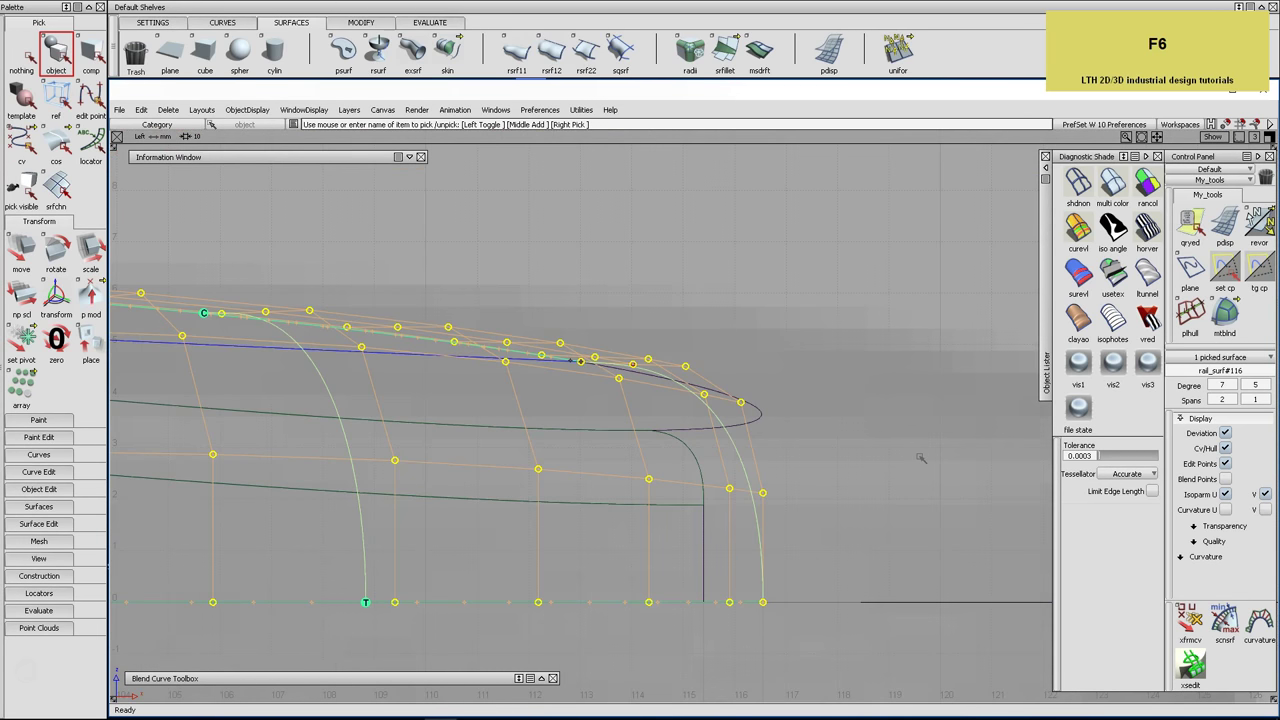
pyautogui.keyDown('alt'); pyautogui.keyDown('shift'); pyautogui.moveTo(495, 494); pyautogui.dragTo(737, 477, button='middle'); pyautogui.keyUp('shift'); pyautogui.keyUp('alt')
pyautogui.keyDown('alt'); pyautogui.keyDown('shift'); pyautogui.moveTo(737, 477); pyautogui.dragTo(663, 480, button='right'); pyautogui.keyUp('shift'); pyautogui.keyUp('alt')
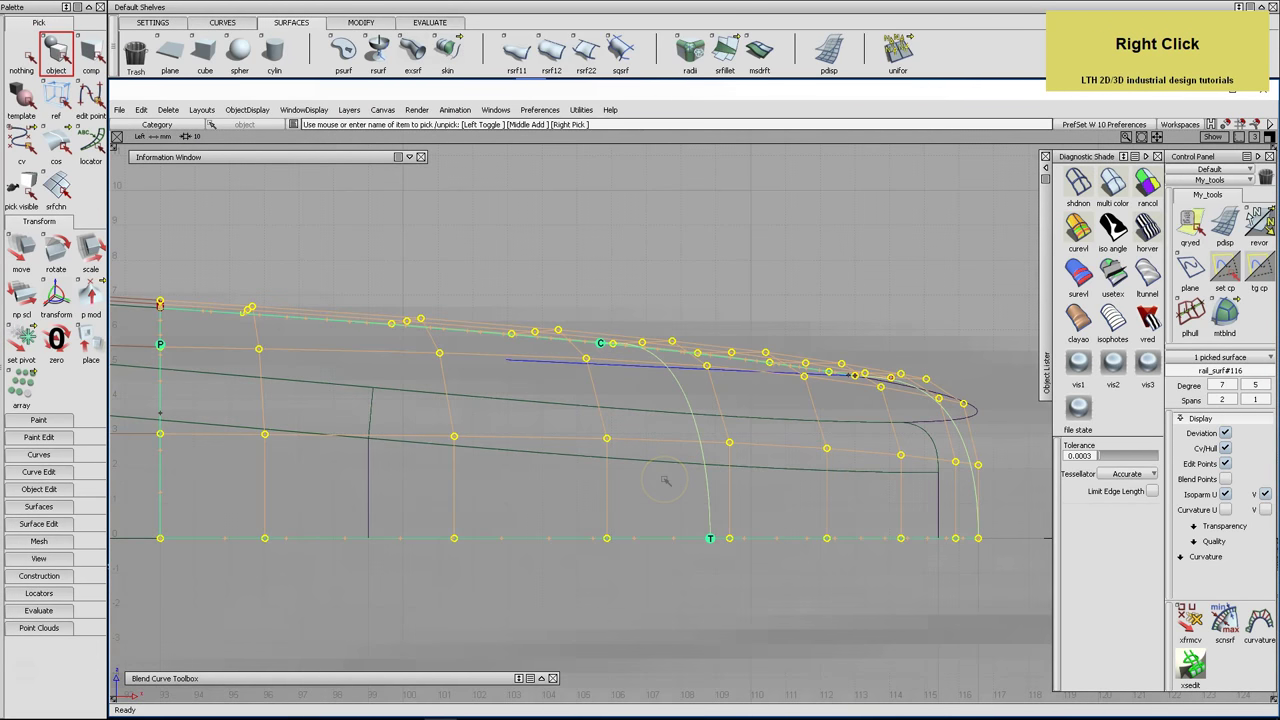
pyautogui.press('F5')
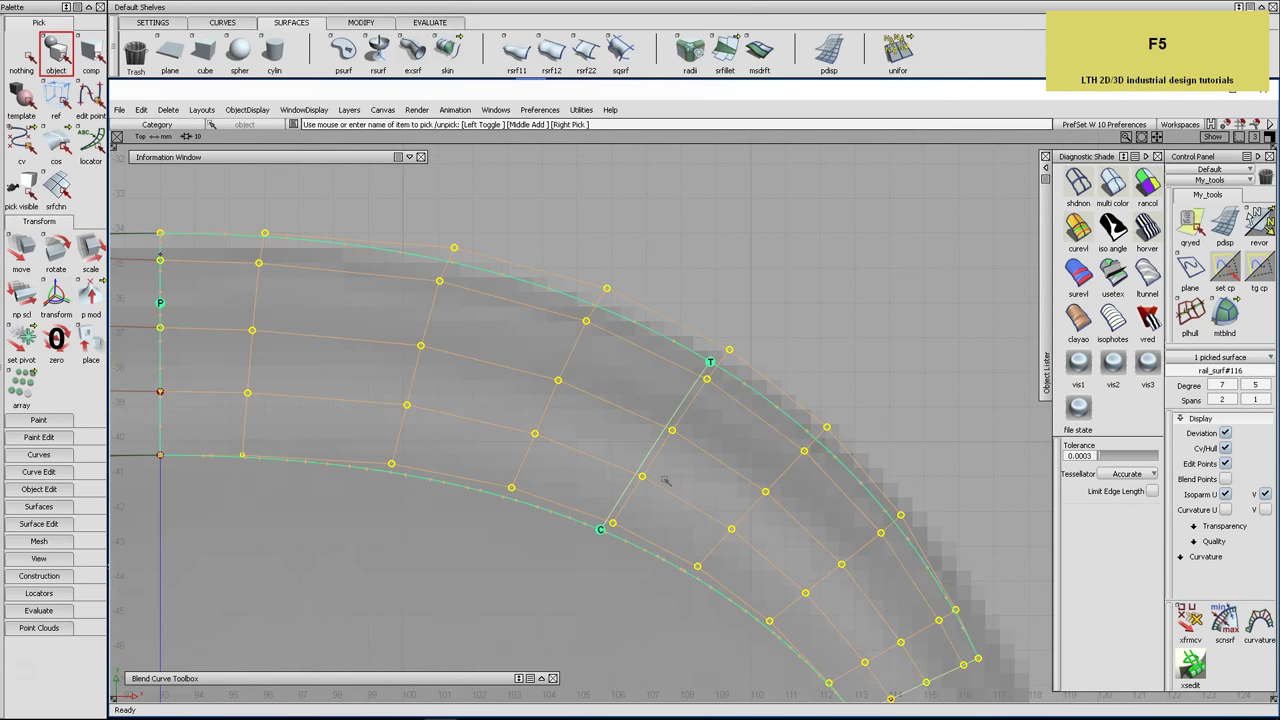
# Planarize the birail surface's crosswise hulls one after another from the start edge toward the rounded tip, accepting removal of construction history
pyautogui.click(1190, 318)
pyautogui.click(878, 350)
pyautogui.click(258, 288)
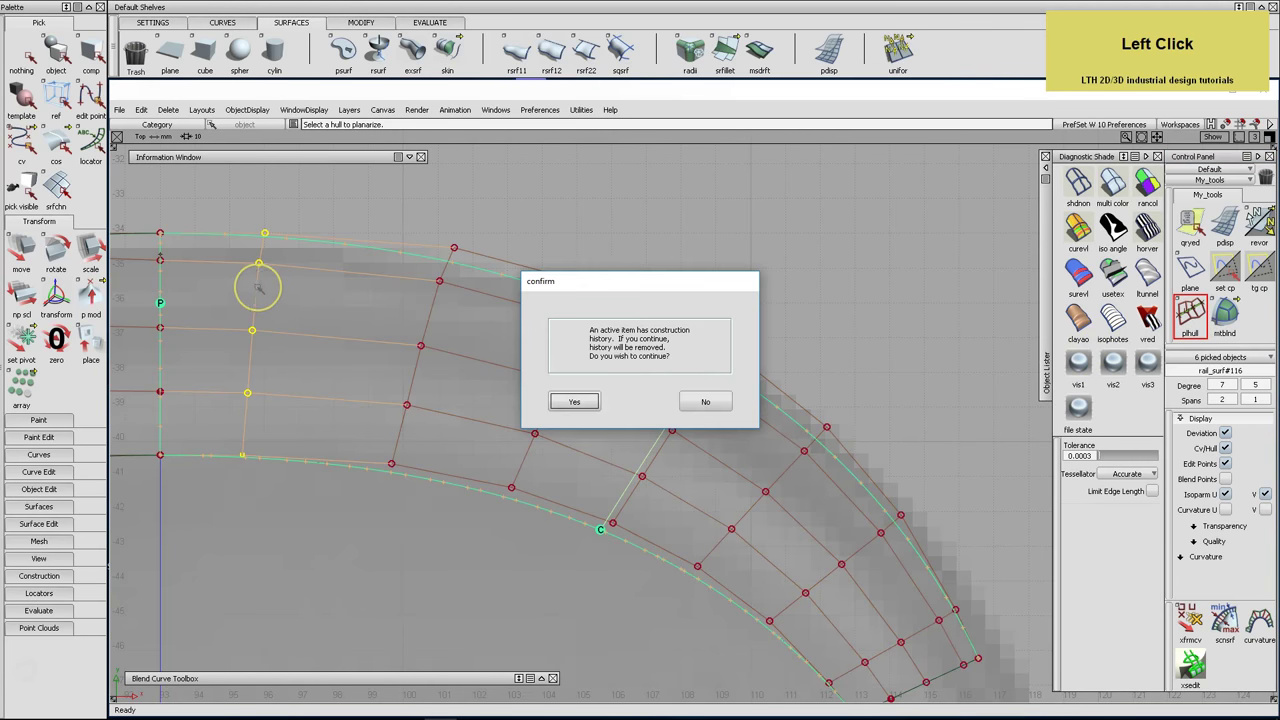
pyautogui.click(580, 401)
pyautogui.click(428, 330)
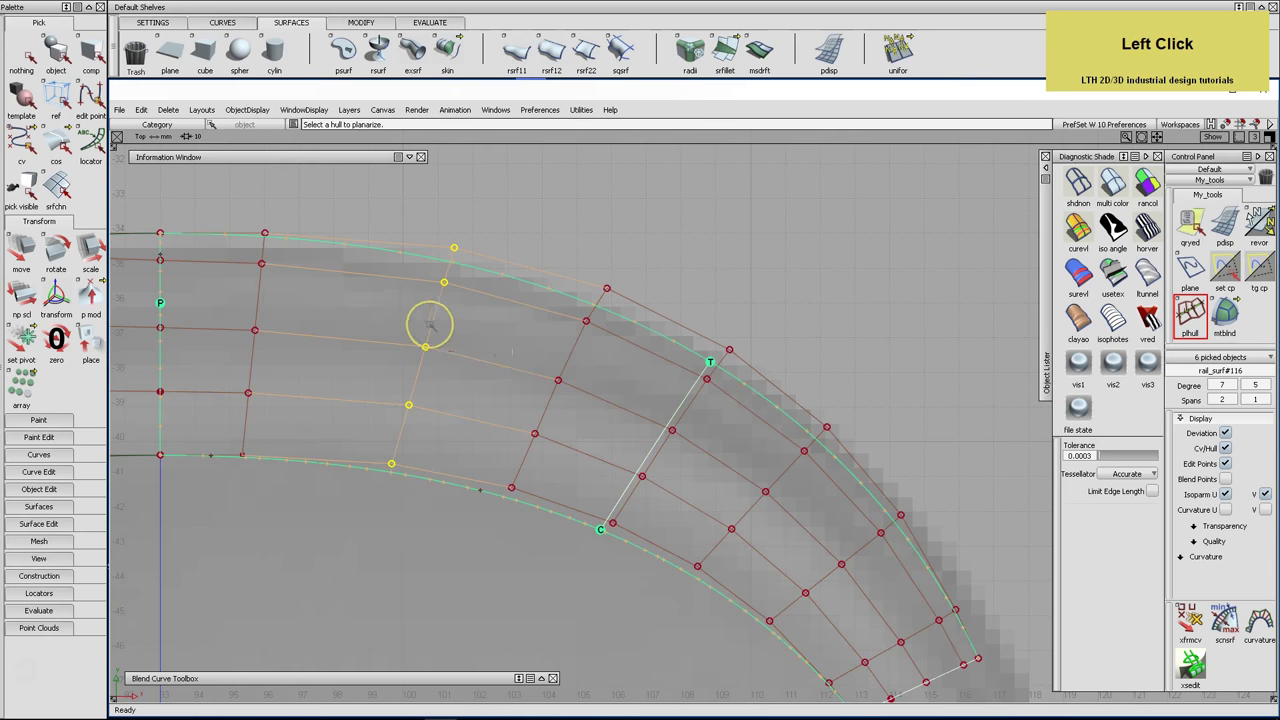
pyautogui.click(563, 368)
pyautogui.click(700, 432)
pyautogui.click(794, 491)
pyautogui.click(870, 578)
pyautogui.click(908, 625)
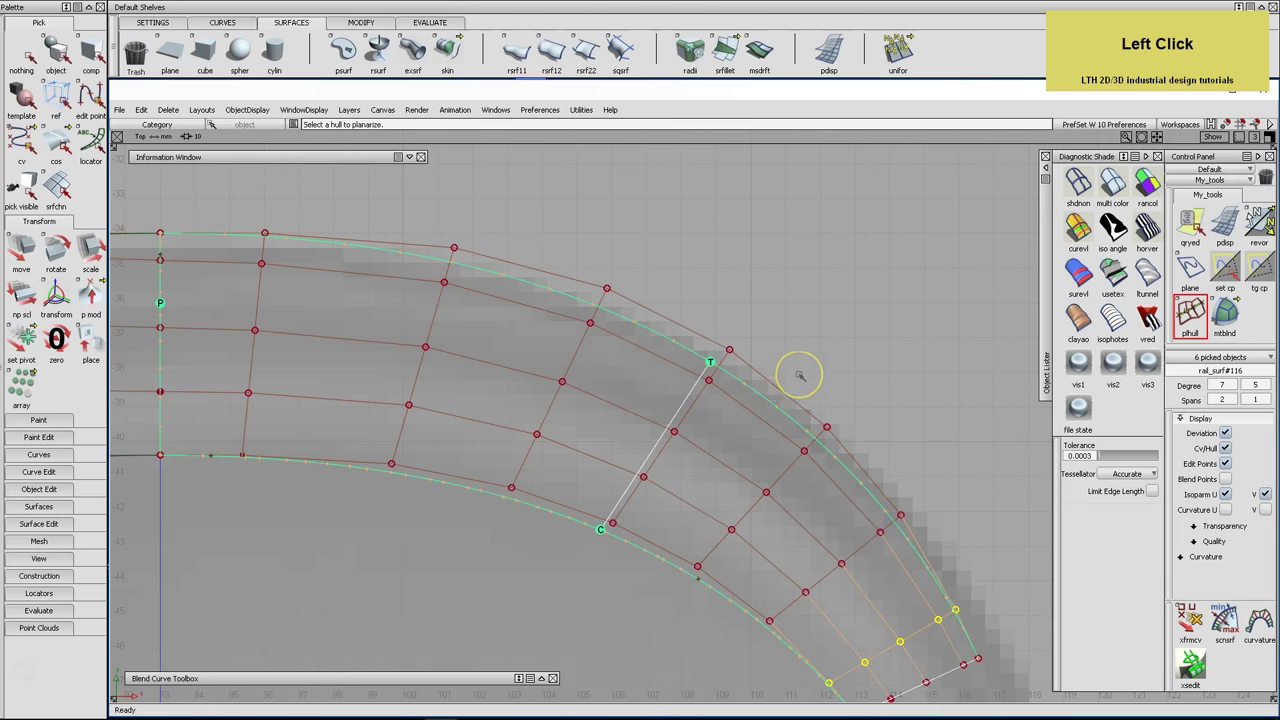
pyautogui.keyDown('alt'); pyautogui.keyDown('shift'); pyautogui.moveTo(794, 366); pyautogui.dragTo(791, 371, button='right'); pyautogui.keyUp('shift'); pyautogui.keyUp('alt')
pyautogui.keyDown('alt'); pyautogui.keyDown('shift'); pyautogui.moveTo(791, 371); pyautogui.dragTo(771, 315, button='middle'); pyautogui.keyUp('shift'); pyautogui.keyUp('alt')
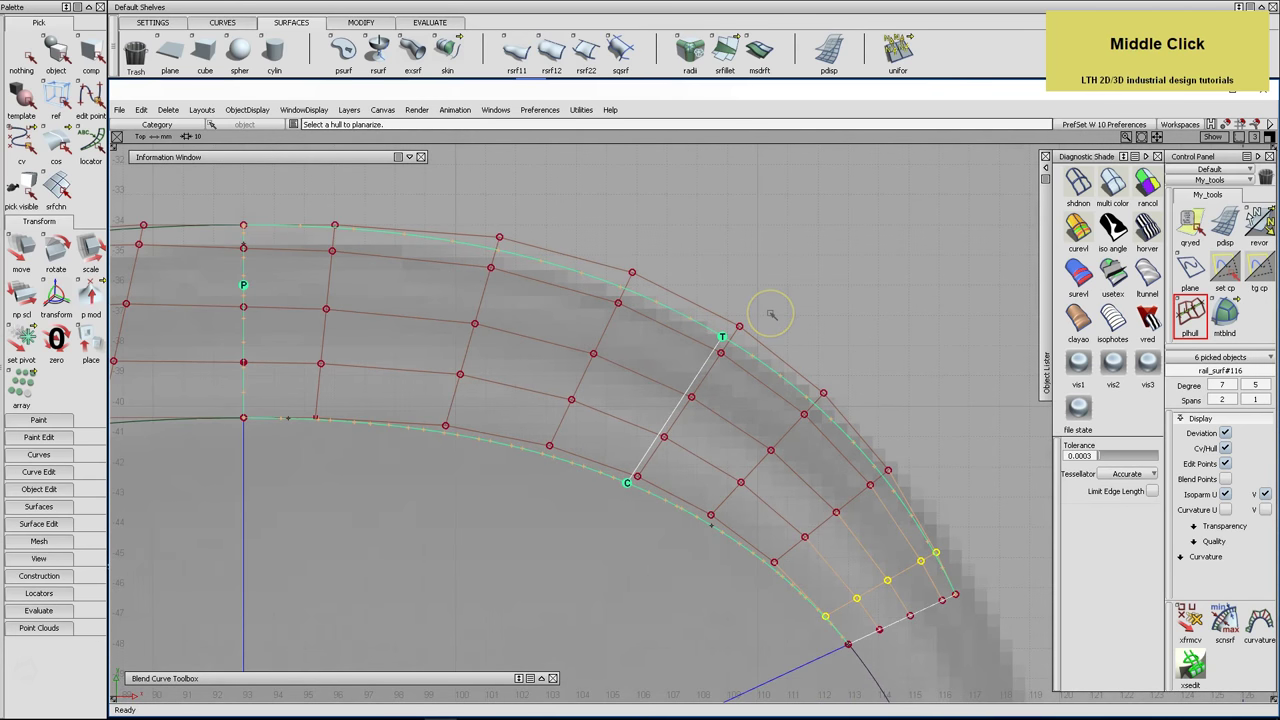
# Deselect the surface and examine the planarized CV rows in the back, left and perspective views
pyautogui.press('F7')
pyautogui.click(22, 57)
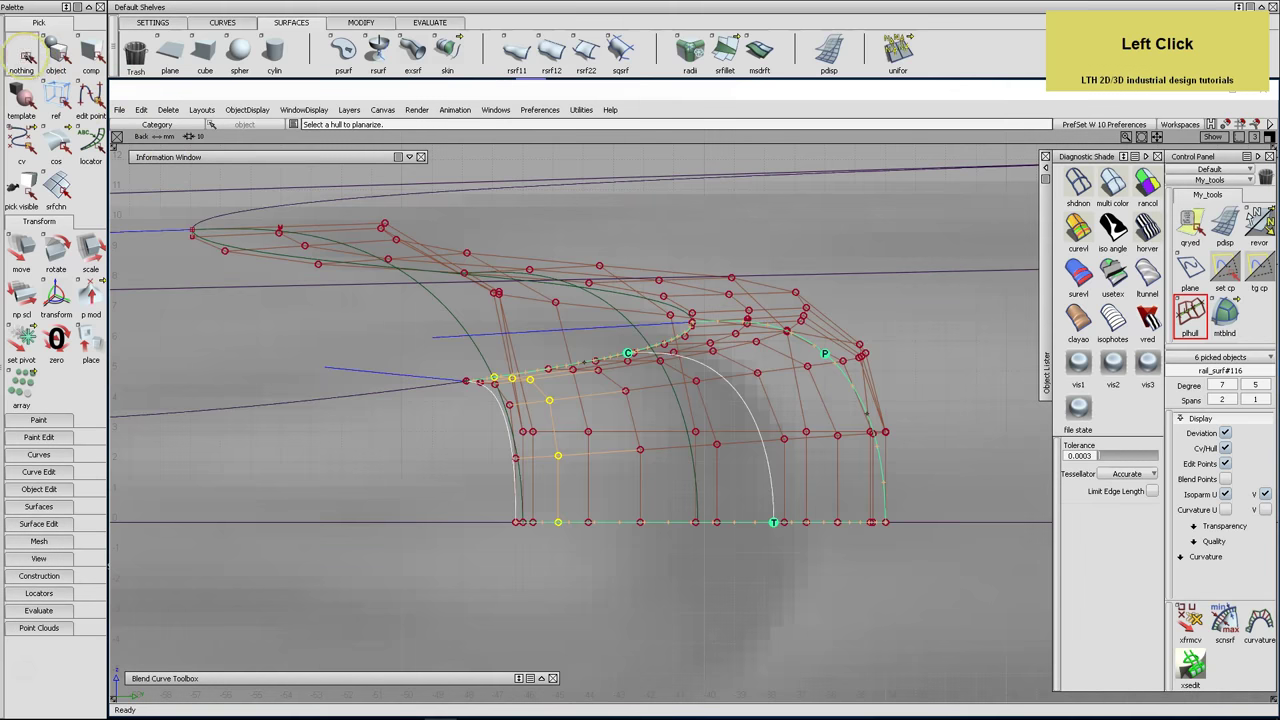
pyautogui.scroll(1, 696, 396)
pyautogui.press('F6')
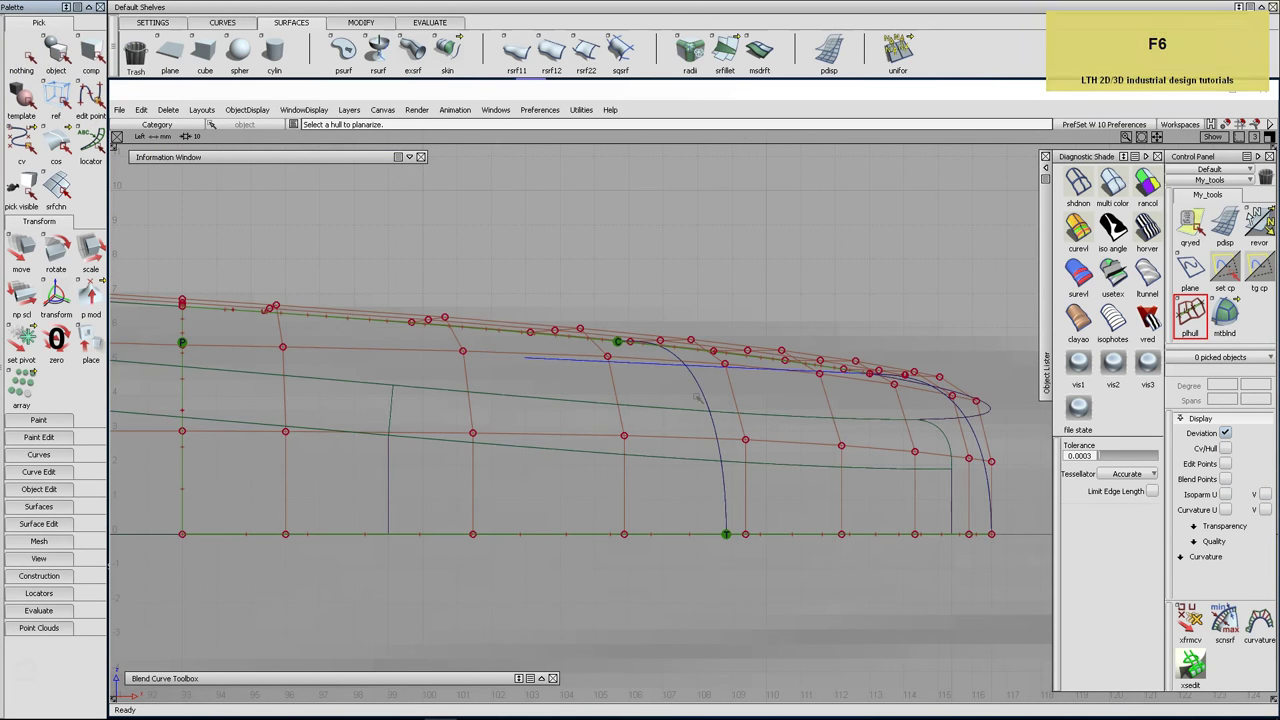
pyautogui.press('F8')
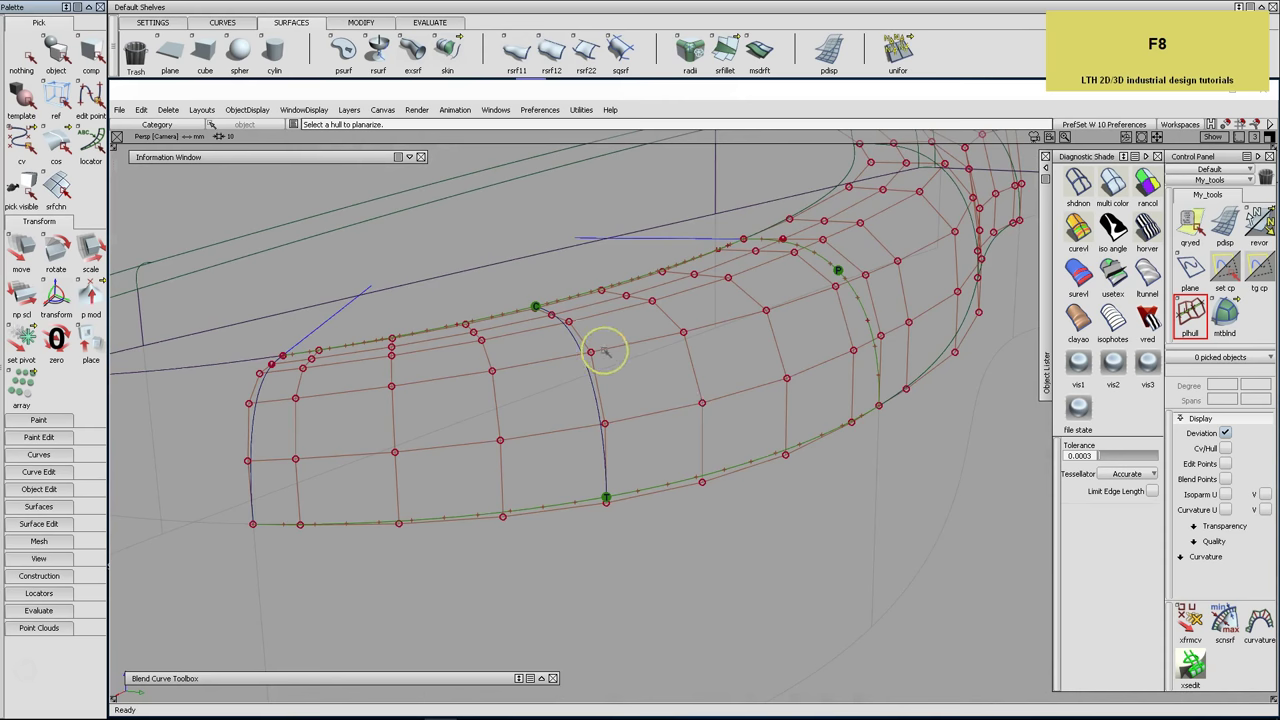
pyautogui.keyDown('alt'); pyautogui.keyDown('shift'); pyautogui.moveTo(605, 352); pyautogui.dragTo(634, 366); pyautogui.keyUp('shift'); pyautogui.keyUp('alt')
pyautogui.keyDown('alt'); pyautogui.keyDown('shift'); pyautogui.moveTo(634, 366); pyautogui.dragTo(680, 371, button='right'); pyautogui.keyUp('shift'); pyautogui.keyUp('alt')
pyautogui.keyDown('alt'); pyautogui.keyDown('shift'); pyautogui.moveTo(680, 371); pyautogui.dragTo(860, 386, button='middle'); pyautogui.keyUp('shift'); pyautogui.keyUp('alt')
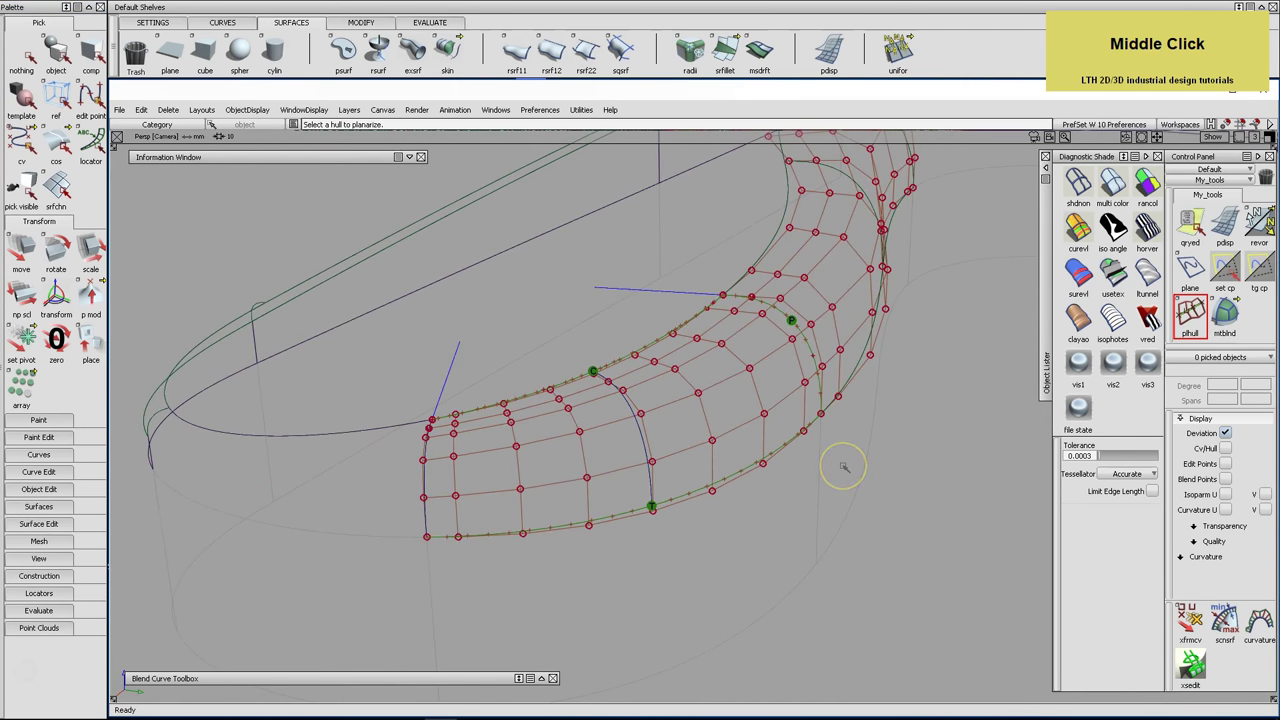
# Turn on symmetry for the Step 9 layer and examine the horizontal/vertical zebra stripes across the surfaces
pyautogui.click(56, 55)
pyautogui.click(713, 442)
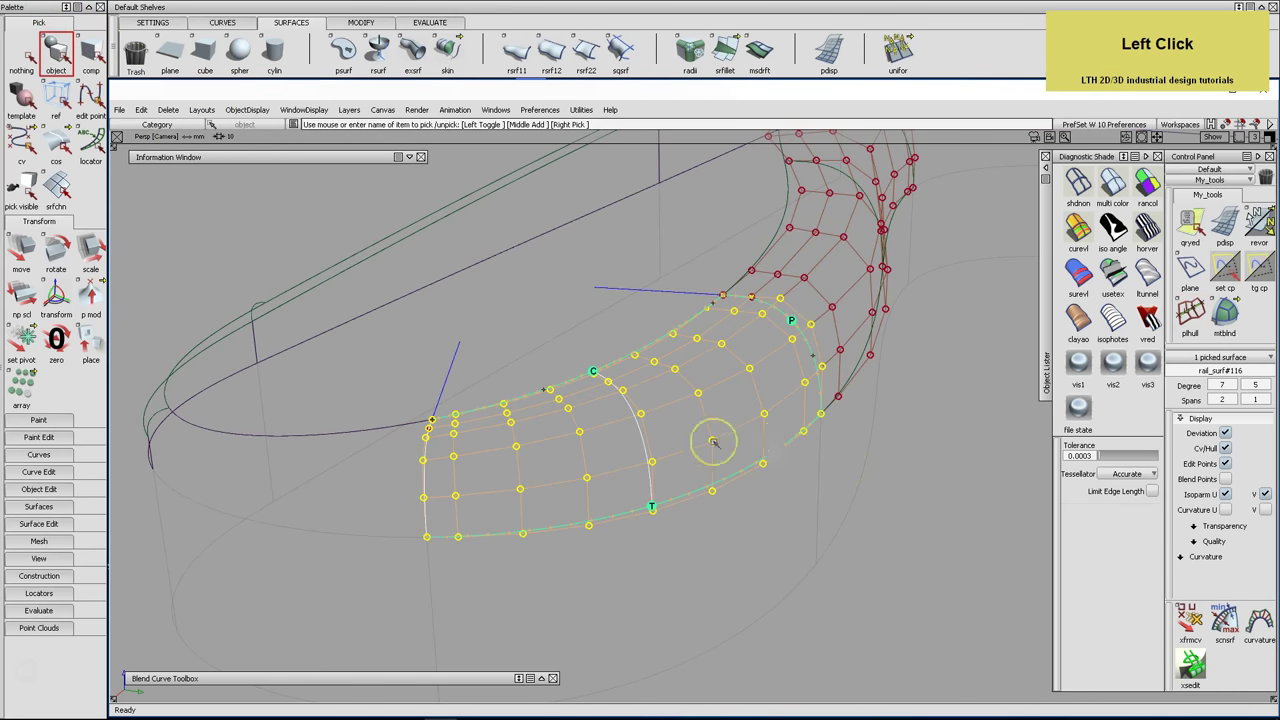
pyautogui.click(1046, 343)
pyautogui.click(1044, 339)
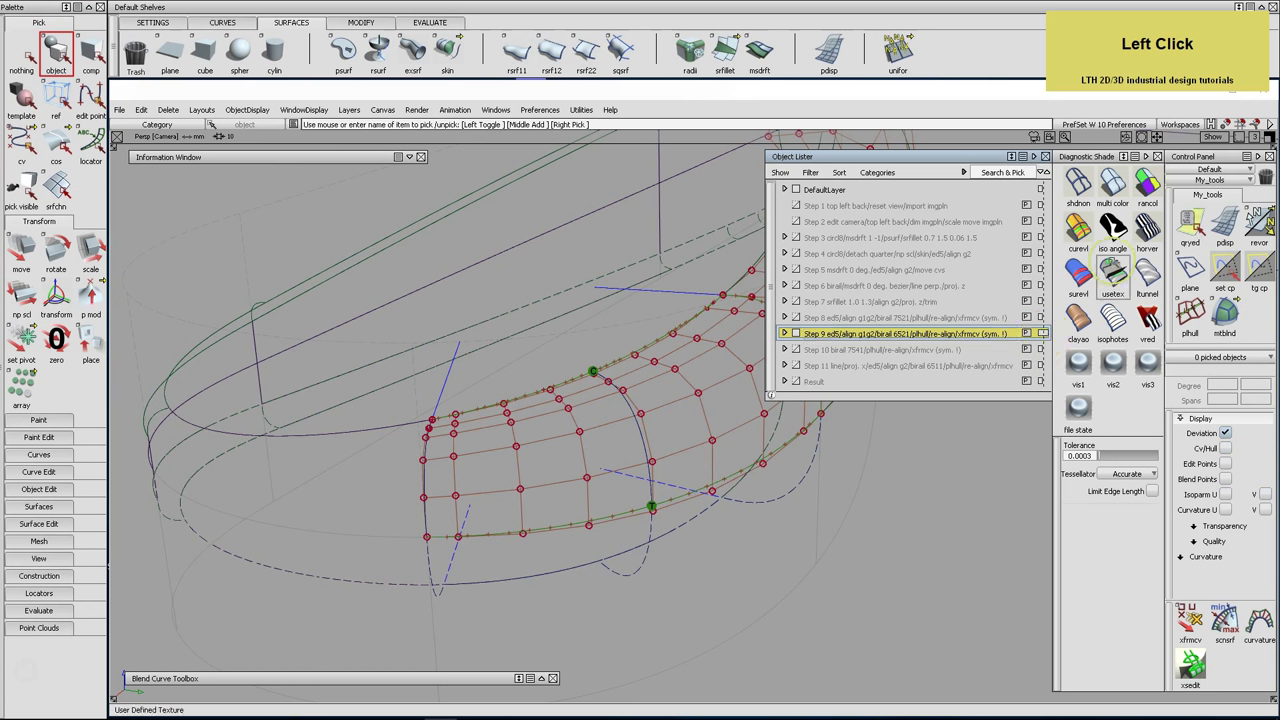
pyautogui.click(1147, 232)
pyautogui.keyDown('alt'); pyautogui.keyDown('shift'); pyautogui.moveTo(756, 523); pyautogui.dragTo(786, 492, button='right'); pyautogui.keyUp('shift'); pyautogui.keyUp('alt')
pyautogui.click(900, 157)
pyautogui.moveTo(877, 383)
pyautogui.keyDown('alt'); pyautogui.keyDown('shift'); pyautogui.mouseDown()
pyautogui.moveTo(791, 343)
pyautogui.moveTo(777, 309)
pyautogui.moveTo(812, 362)
pyautogui.moveTo(852, 346)
pyautogui.mouseUp(); pyautogui.keyUp('shift'); pyautogui.keyUp('alt')
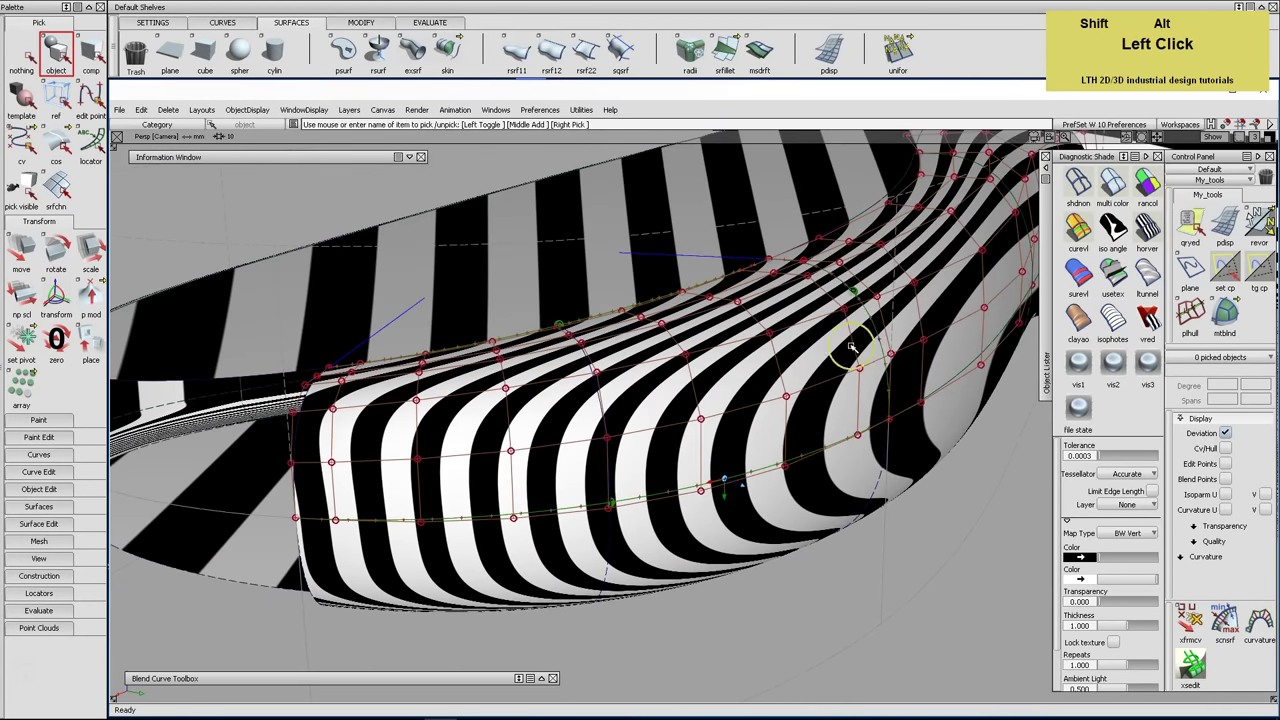
pyautogui.moveTo(872, 327)
pyautogui.keyDown('alt'); pyautogui.keyDown('shift'); pyautogui.mouseDown(button='right')
pyautogui.moveTo(889, 366)
pyautogui.moveTo(911, 314)
pyautogui.mouseUp(button='right'); pyautogui.keyUp('shift'); pyautogui.keyUp('alt')
pyautogui.moveTo(911, 314)
pyautogui.keyDown('alt'); pyautogui.keyDown('shift'); pyautogui.mouseDown()
pyautogui.moveTo(809, 294)
pyautogui.moveTo(883, 323)
pyautogui.mouseUp(); pyautogui.keyUp('shift'); pyautogui.keyUp('alt')
pyautogui.moveTo(883, 323)
pyautogui.keyDown('alt'); pyautogui.keyDown('shift'); pyautogui.mouseDown(button='right')
pyautogui.moveTo(851, 337)
pyautogui.moveTo(795, 332)
pyautogui.mouseUp(button='right'); pyautogui.keyUp('shift'); pyautogui.keyUp('alt')
pyautogui.moveTo(795, 332)
pyautogui.keyDown('alt'); pyautogui.keyDown('shift'); pyautogui.mouseDown()
pyautogui.moveTo(715, 326)
pyautogui.moveTo(829, 337)
pyautogui.mouseUp(); pyautogui.keyUp('shift'); pyautogui.keyUp('alt')
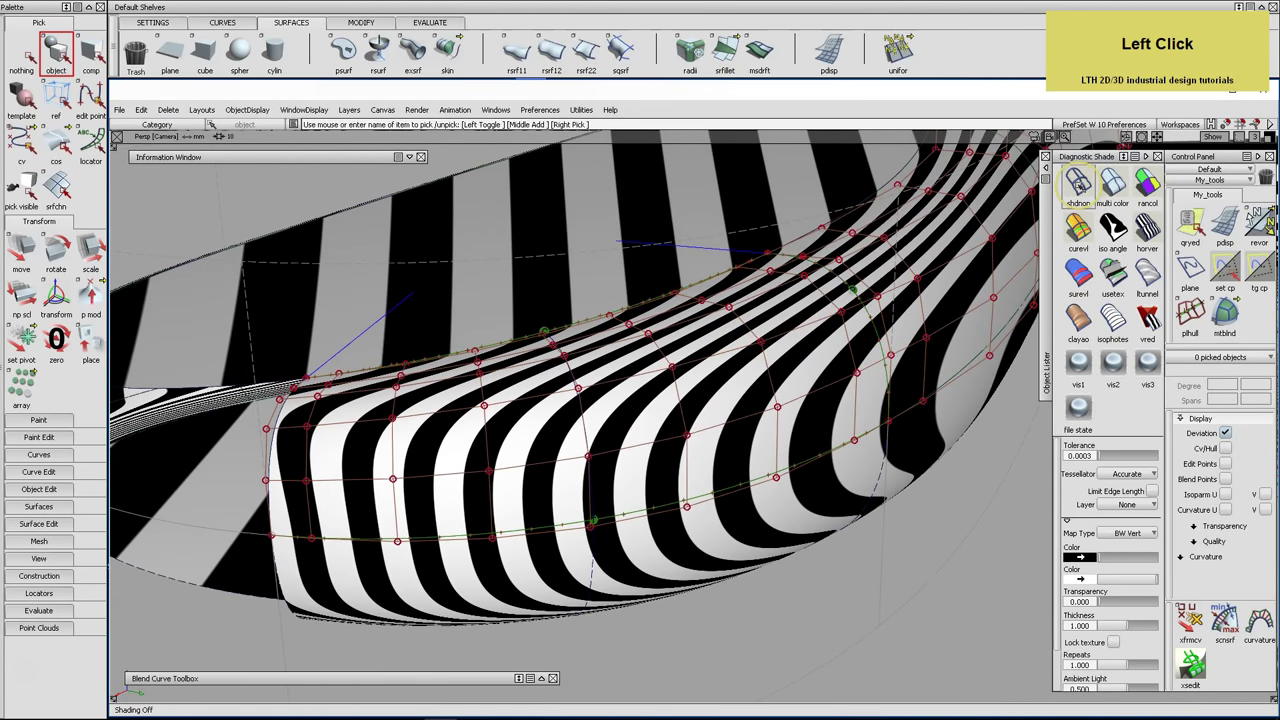
# Turn off the diagnostic shading and the Step 9 layer's symmetry, and return to the wireframe of the birail surface
pyautogui.click(1045, 207)
pyautogui.click(1045, 207)
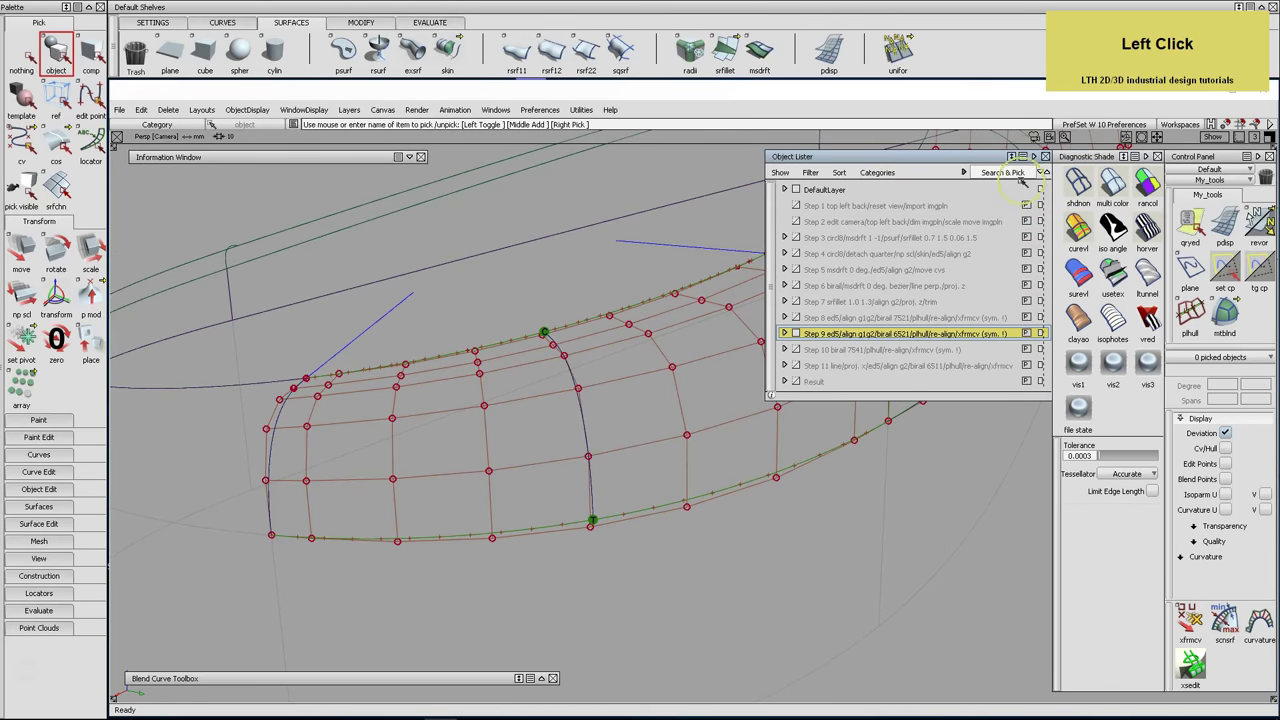
pyautogui.click(989, 157)
pyautogui.keyDown('alt'); pyautogui.keyDown('shift'); pyautogui.moveTo(886, 280); pyautogui.dragTo(797, 294, button='right'); pyautogui.keyUp('shift'); pyautogui.keyUp('alt')
pyautogui.keyDown('alt'); pyautogui.keyDown('shift'); pyautogui.moveTo(797, 294); pyautogui.dragTo(794, 302); pyautogui.keyUp('shift'); pyautogui.keyUp('alt')
pyautogui.keyDown('alt'); pyautogui.keyDown('shift'); pyautogui.moveTo(794, 302); pyautogui.dragTo(757, 292, button='middle'); pyautogui.keyUp('shift'); pyautogui.keyUp('alt')
pyautogui.press('s')
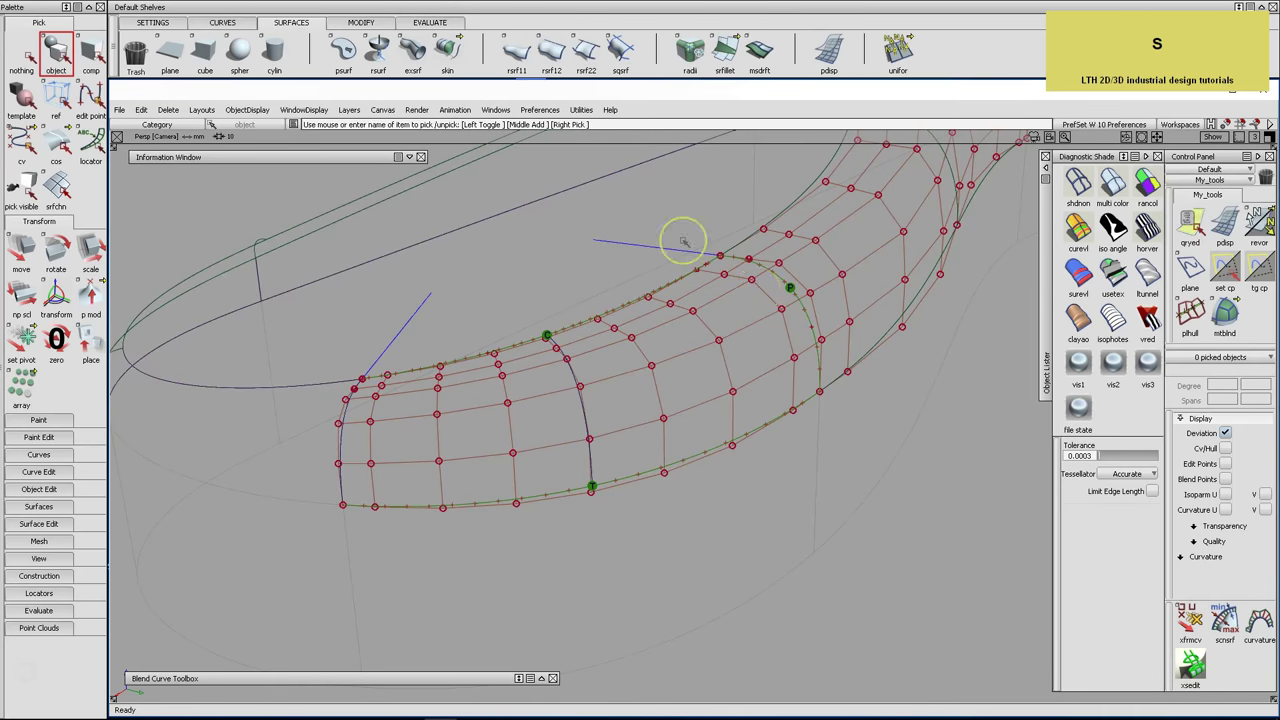
# Re-align the birail surface's start edge to the neighbouring side surface with G2 continuity and a position influence of 0
pyautogui.click(361, 22)
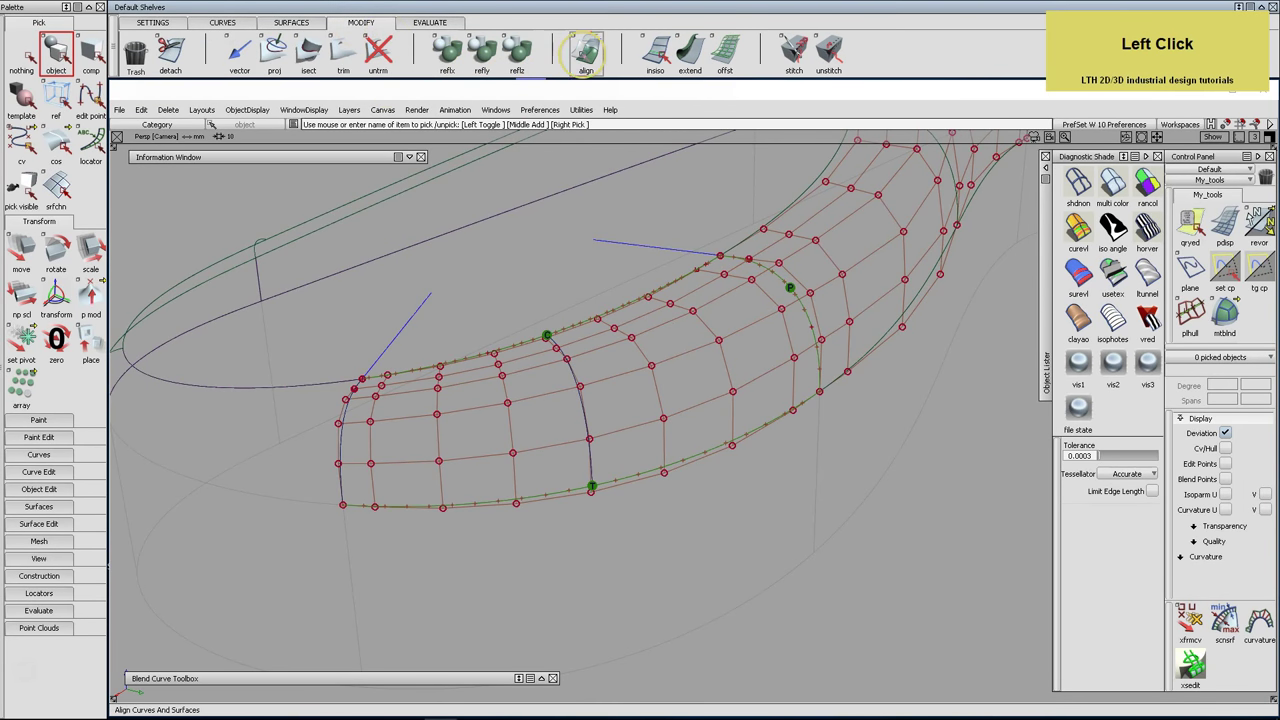
pyautogui.doubleClick(586, 52)
pyautogui.click(212, 215)
pyautogui.click(790, 322)
pyautogui.moveTo(790, 290); pyautogui.dragTo(853, 322)
pyautogui.moveTo(790, 288); pyautogui.dragTo(849, 302)
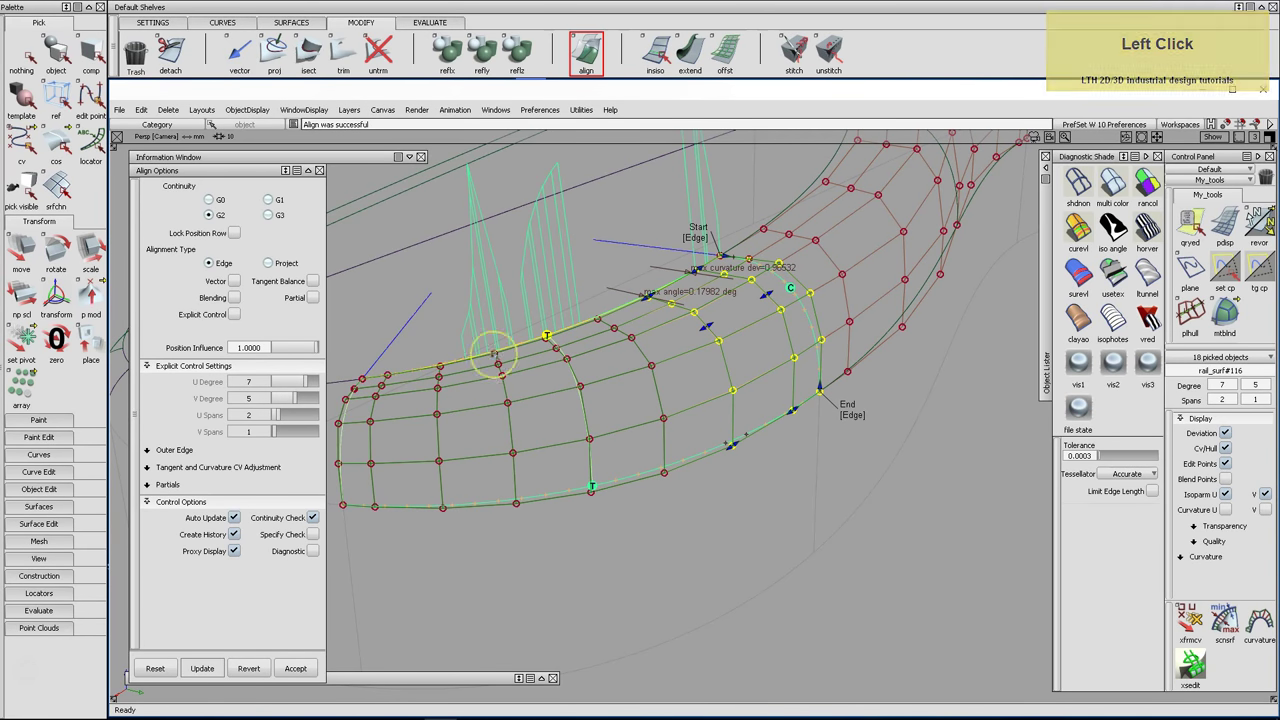
pyautogui.moveTo(316, 349); pyautogui.dragTo(271, 350)
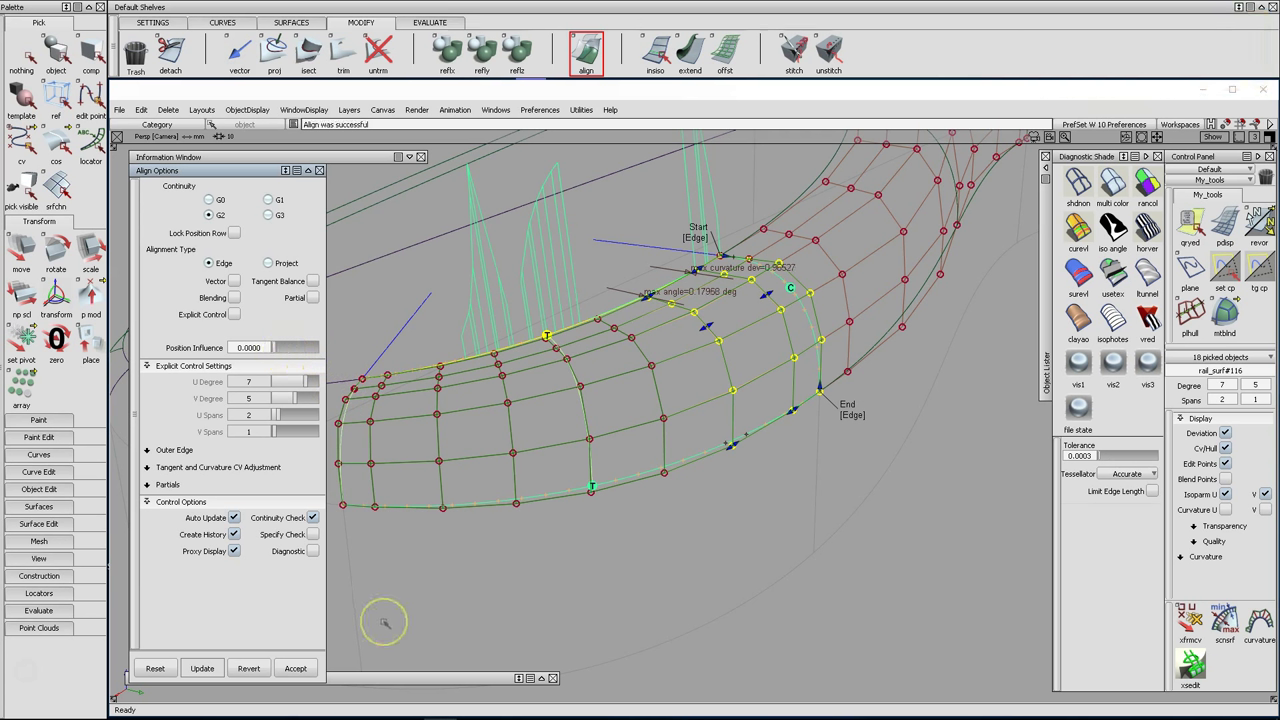
pyautogui.click(319, 170)
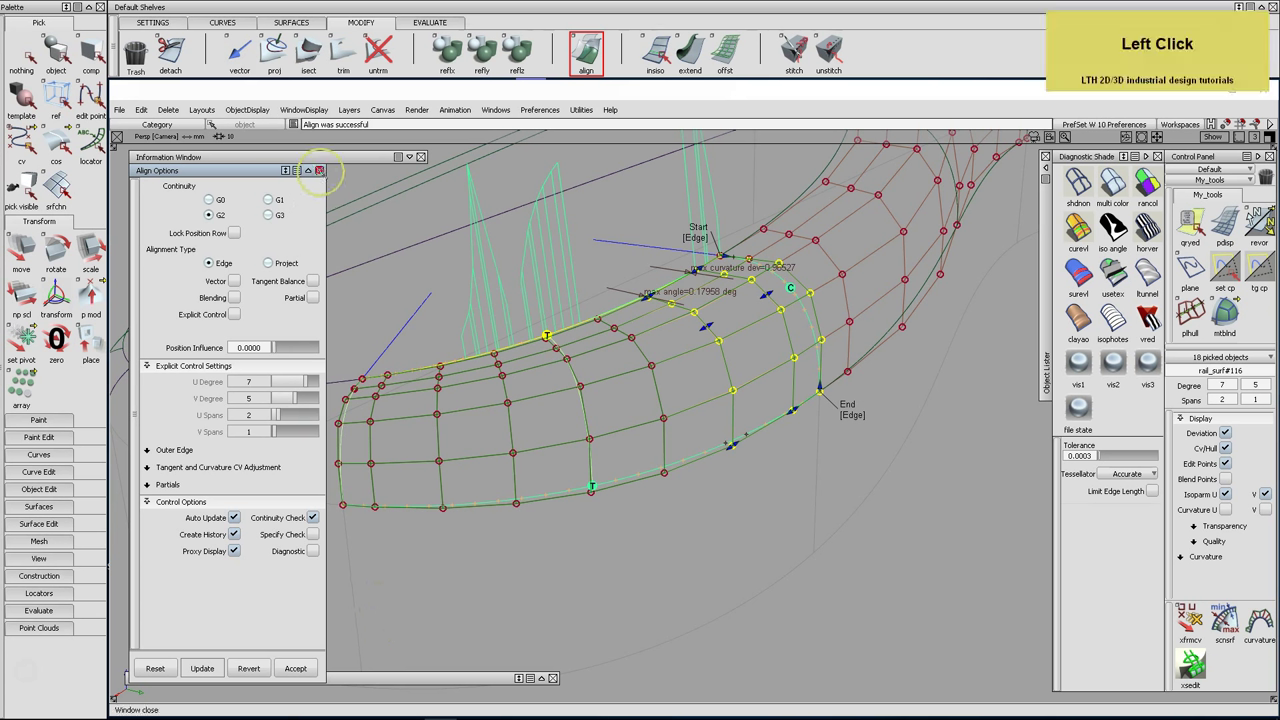
# Examine the continuity deviation combs along the birail surface's upper edge from several angles
pyautogui.keyDown('alt'); pyautogui.keyDown('shift'); pyautogui.moveTo(790, 412); pyautogui.dragTo(786, 346); pyautogui.keyUp('shift'); pyautogui.keyUp('alt')
pyautogui.moveTo(785, 340)
pyautogui.keyDown('alt'); pyautogui.keyDown('shift'); pyautogui.mouseDown(button='right')
pyautogui.moveTo(777, 366)
pyautogui.moveTo(777, 349)
pyautogui.mouseUp(button='right'); pyautogui.keyUp('shift'); pyautogui.keyUp('alt')
pyautogui.keyDown('alt'); pyautogui.keyDown('shift'); pyautogui.moveTo(777, 349); pyautogui.dragTo(891, 523); pyautogui.keyUp('shift'); pyautogui.keyUp('alt')
pyautogui.keyDown('alt'); pyautogui.keyDown('shift'); pyautogui.moveTo(891, 523); pyautogui.dragTo(700, 406, button='right'); pyautogui.keyUp('shift'); pyautogui.keyUp('alt')
pyautogui.keyDown('alt'); pyautogui.keyDown('shift'); pyautogui.moveTo(700, 406); pyautogui.dragTo(625, 452); pyautogui.keyUp('shift'); pyautogui.keyUp('alt')
pyautogui.keyDown('alt'); pyautogui.keyDown('shift'); pyautogui.moveTo(625, 452); pyautogui.dragTo(677, 443, button='right'); pyautogui.keyUp('shift'); pyautogui.keyUp('alt')
pyautogui.keyDown('alt'); pyautogui.keyDown('shift'); pyautogui.moveTo(677, 443); pyautogui.dragTo(565, 440); pyautogui.keyUp('shift'); pyautogui.keyUp('alt')
pyautogui.click(629, 186)
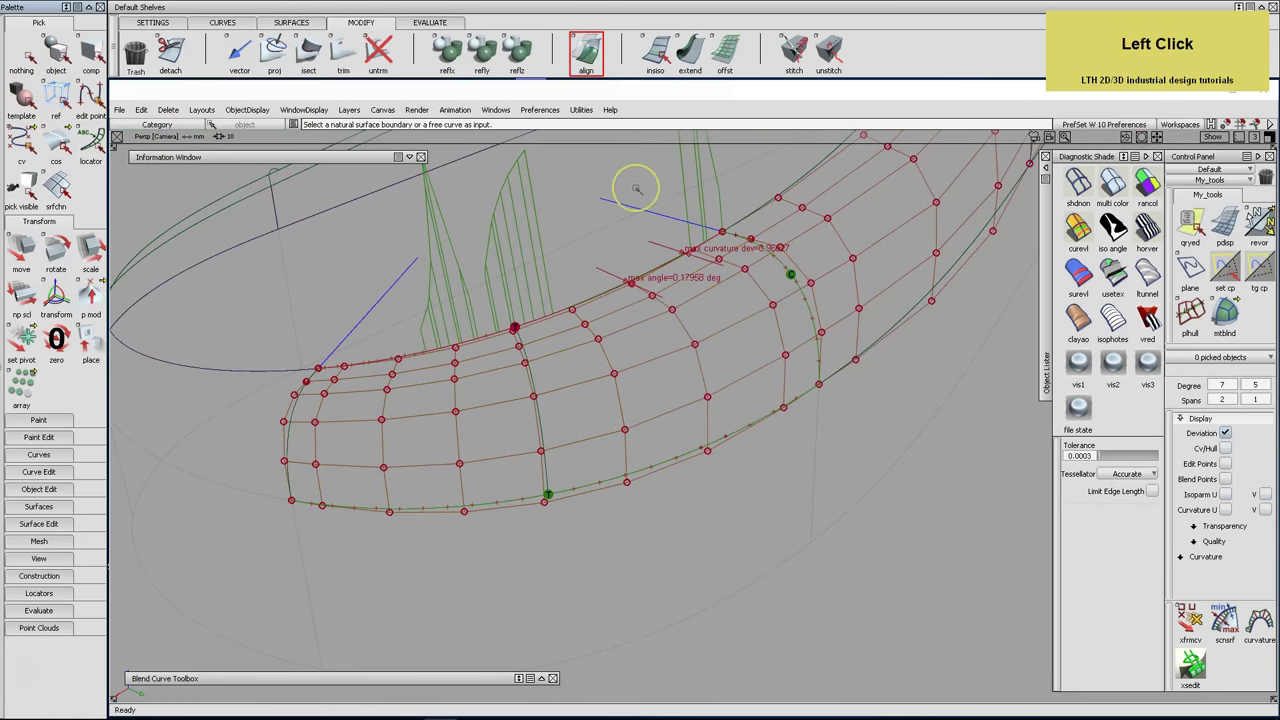
# Align the birail surface's upper edge to the adjoining top surface with G2 continuity and Partial enabled, accepting history removal
pyautogui.doubleClick(587, 52)
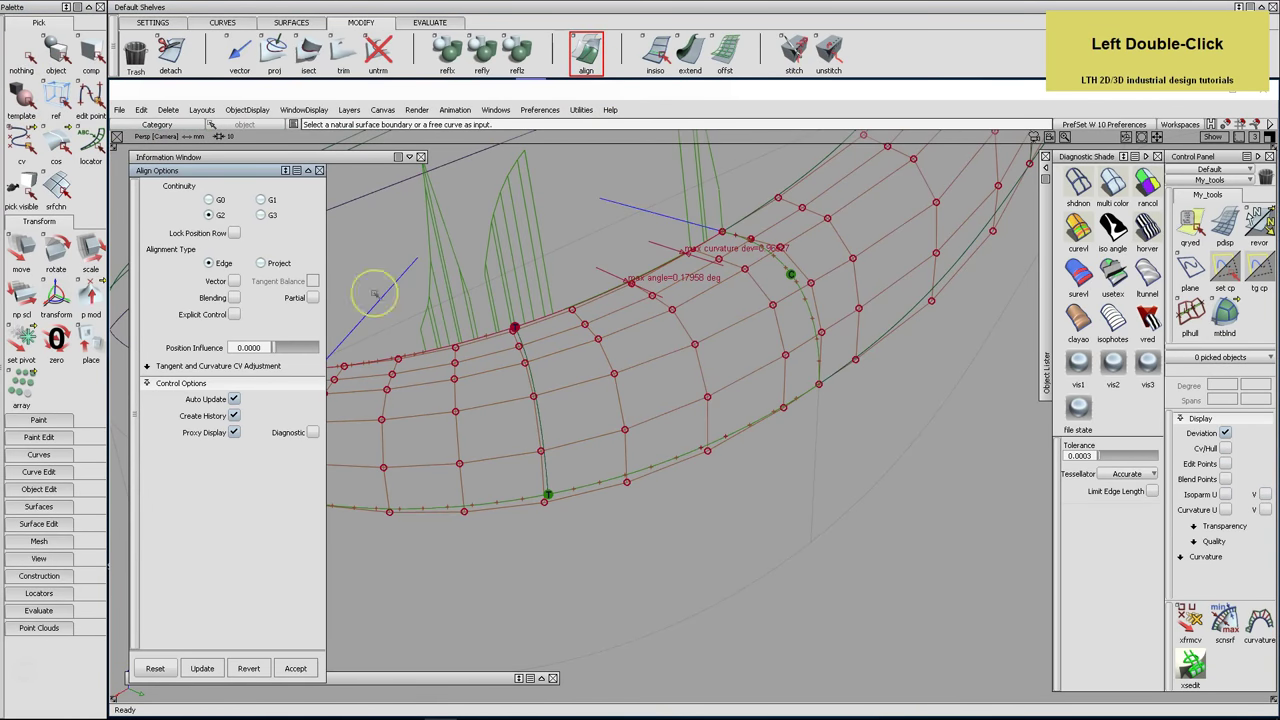
pyautogui.click(588, 301)
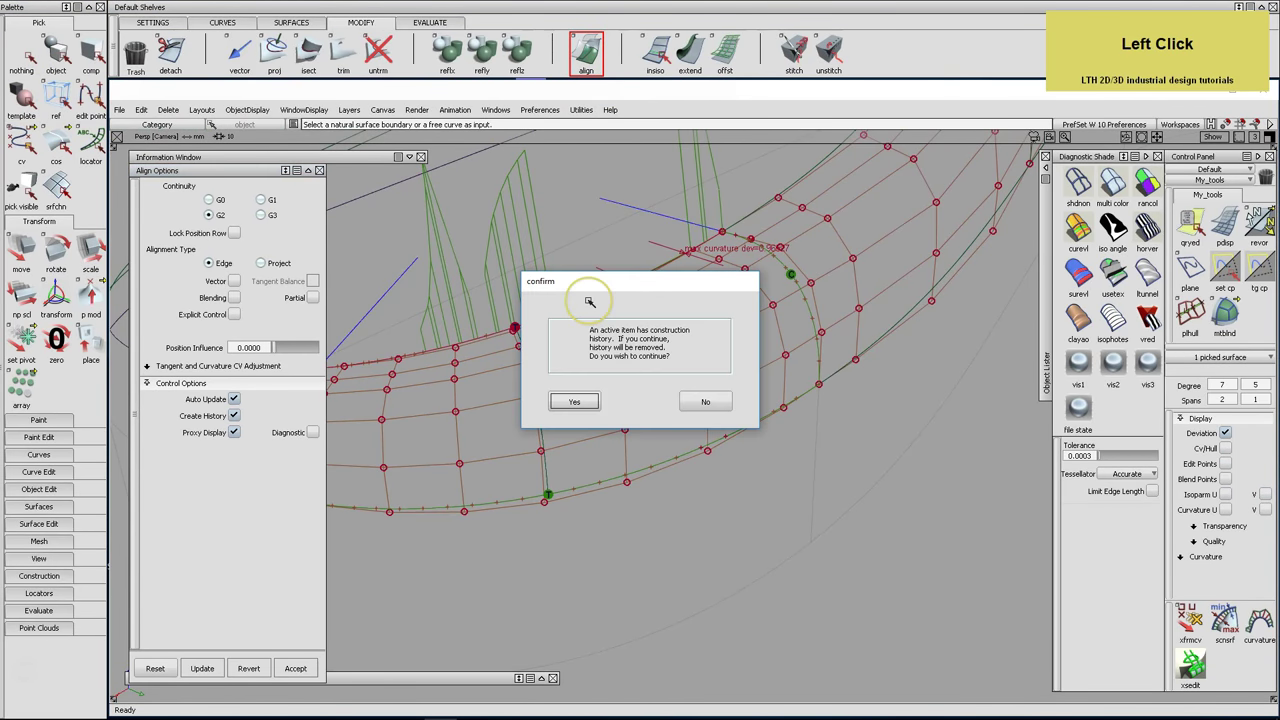
pyautogui.click(574, 401)
pyautogui.click(600, 294)
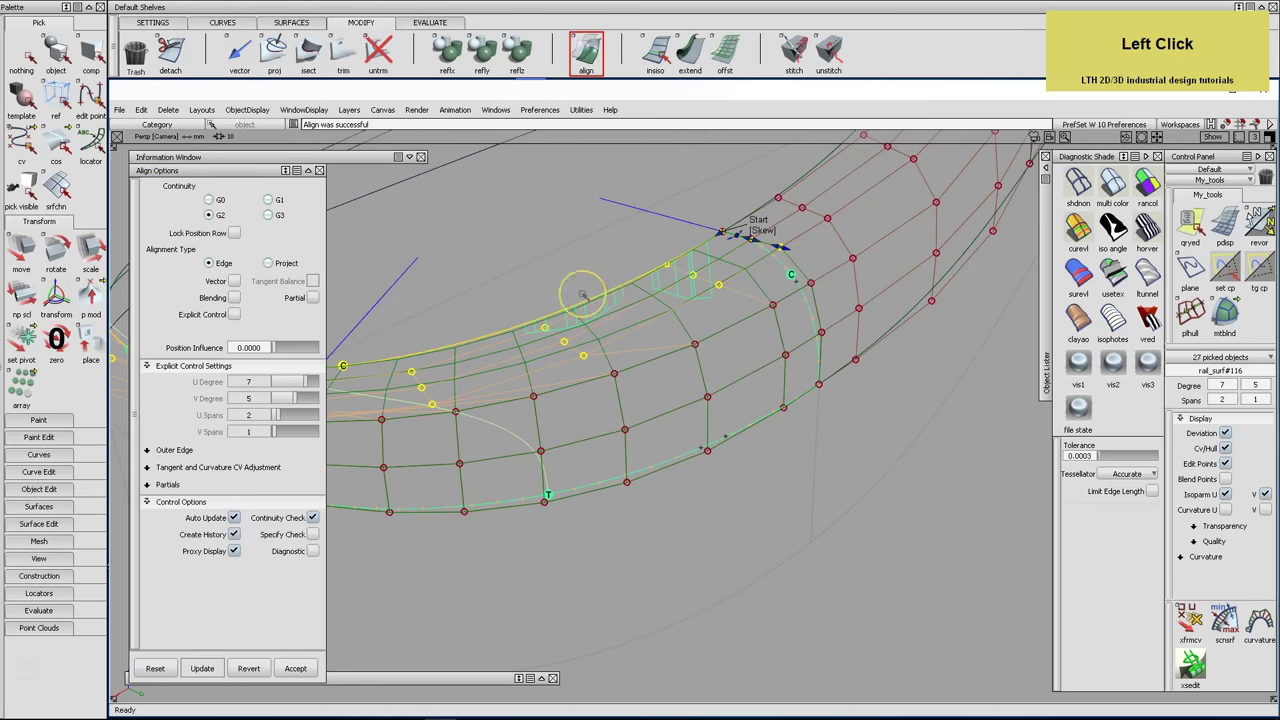
pyautogui.click(312, 297)
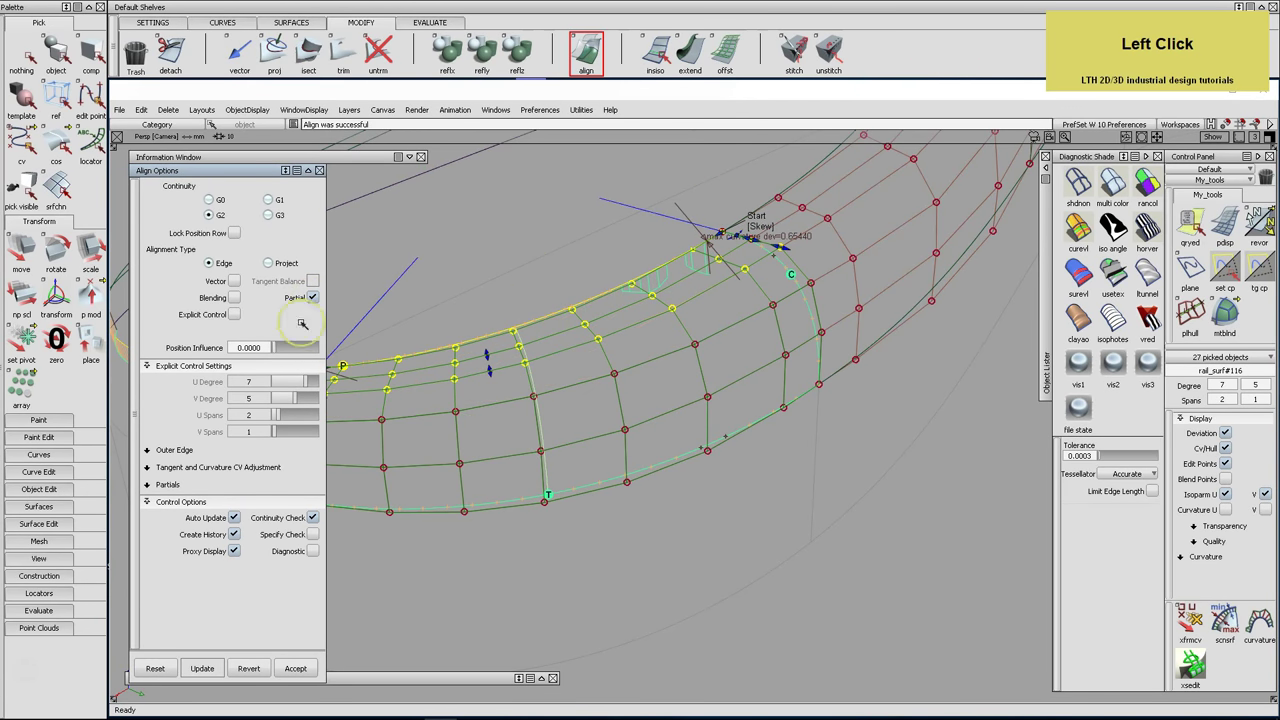
# Set the upper edge alignment's position influence to 0.9 and clear the evaluation locators
pyautogui.moveTo(282, 349); pyautogui.dragTo(306, 348)
pyautogui.keyDown('alt'); pyautogui.keyDown('shift'); pyautogui.moveTo(607, 333); pyautogui.dragTo(749, 329, button='middle'); pyautogui.keyUp('shift'); pyautogui.keyUp('alt')
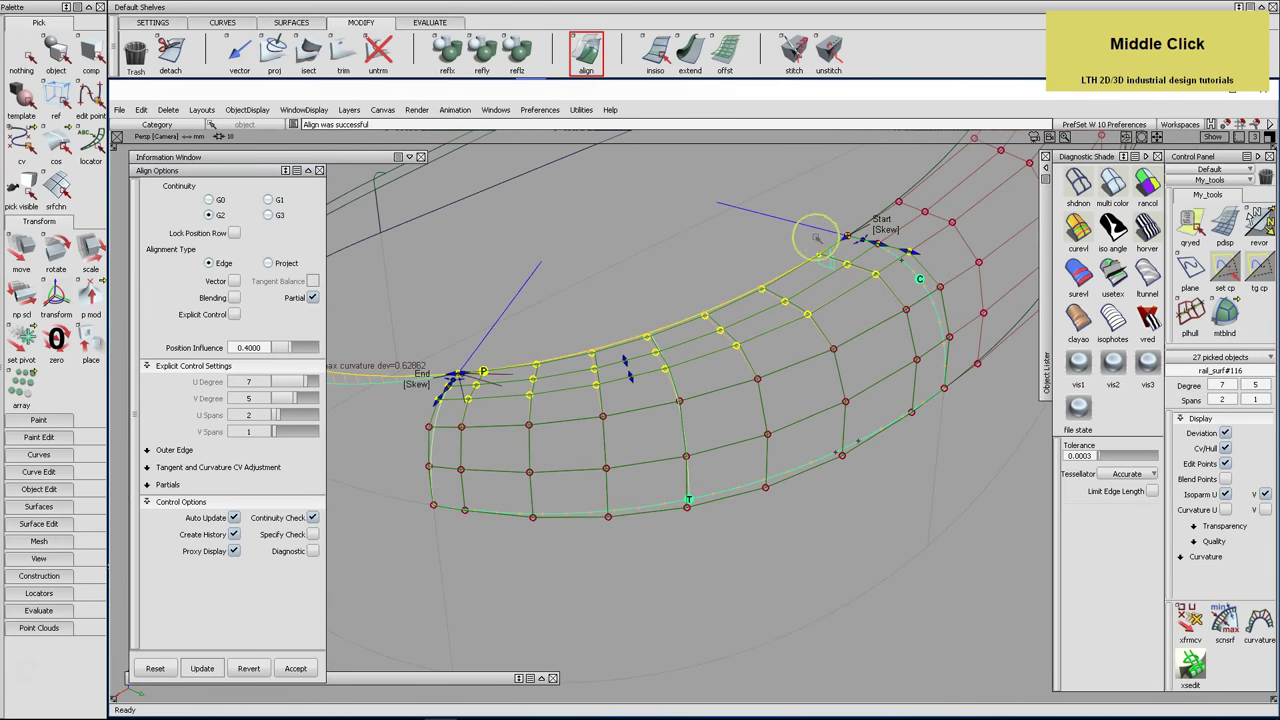
pyautogui.moveTo(294, 348); pyautogui.dragTo(312, 347)
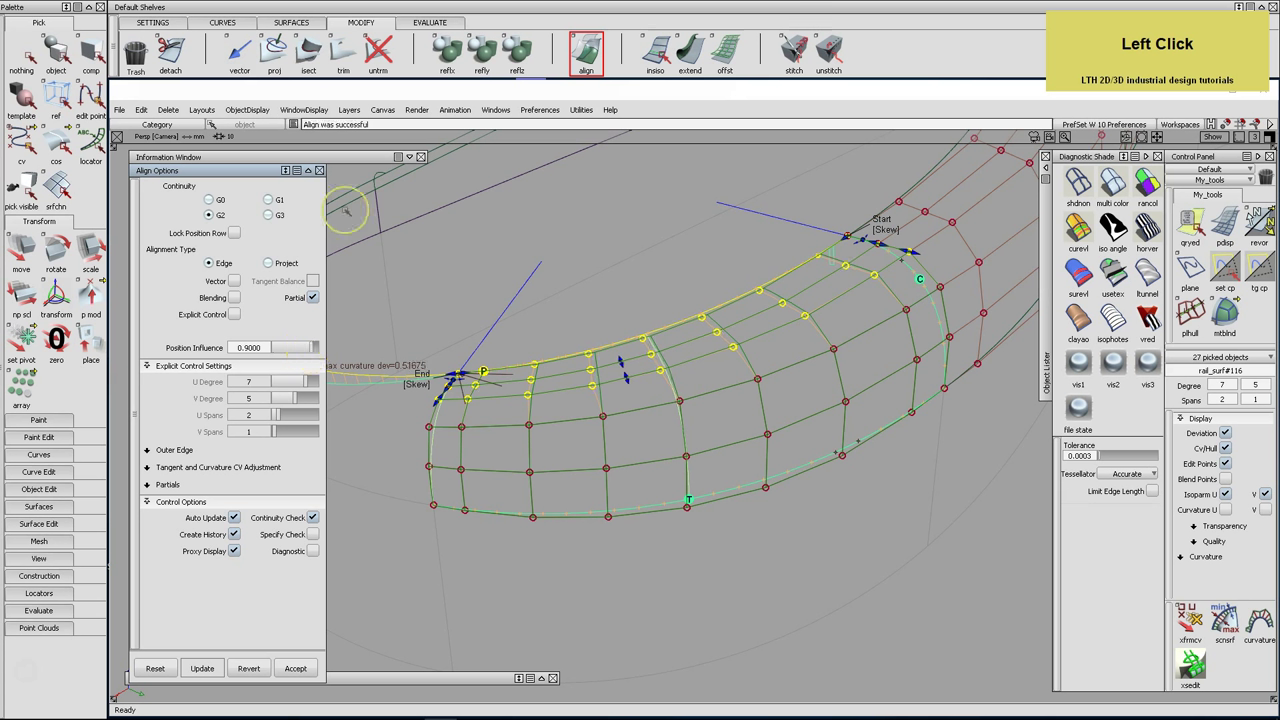
pyautogui.click(319, 170)
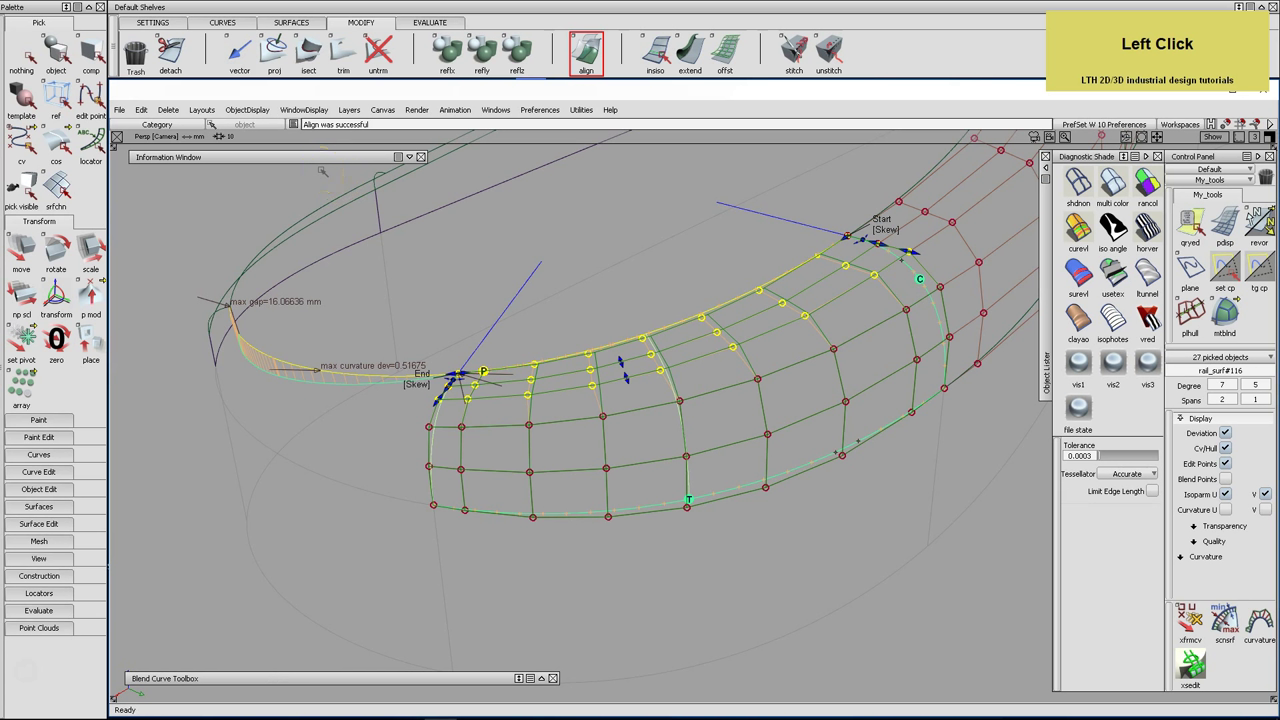
pyautogui.press('l')
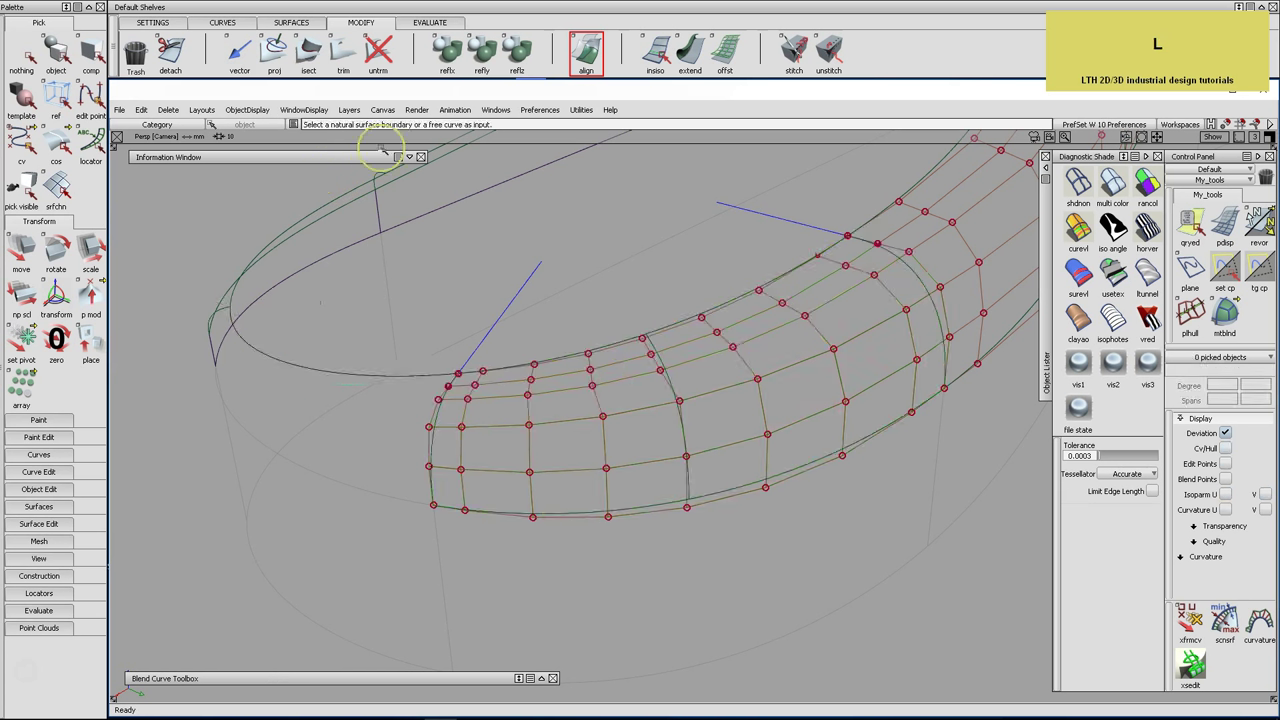
# Check G2 curvature continuity along the birail surface's upper edge and its shared edge with the side surface
pyautogui.click(430, 22)
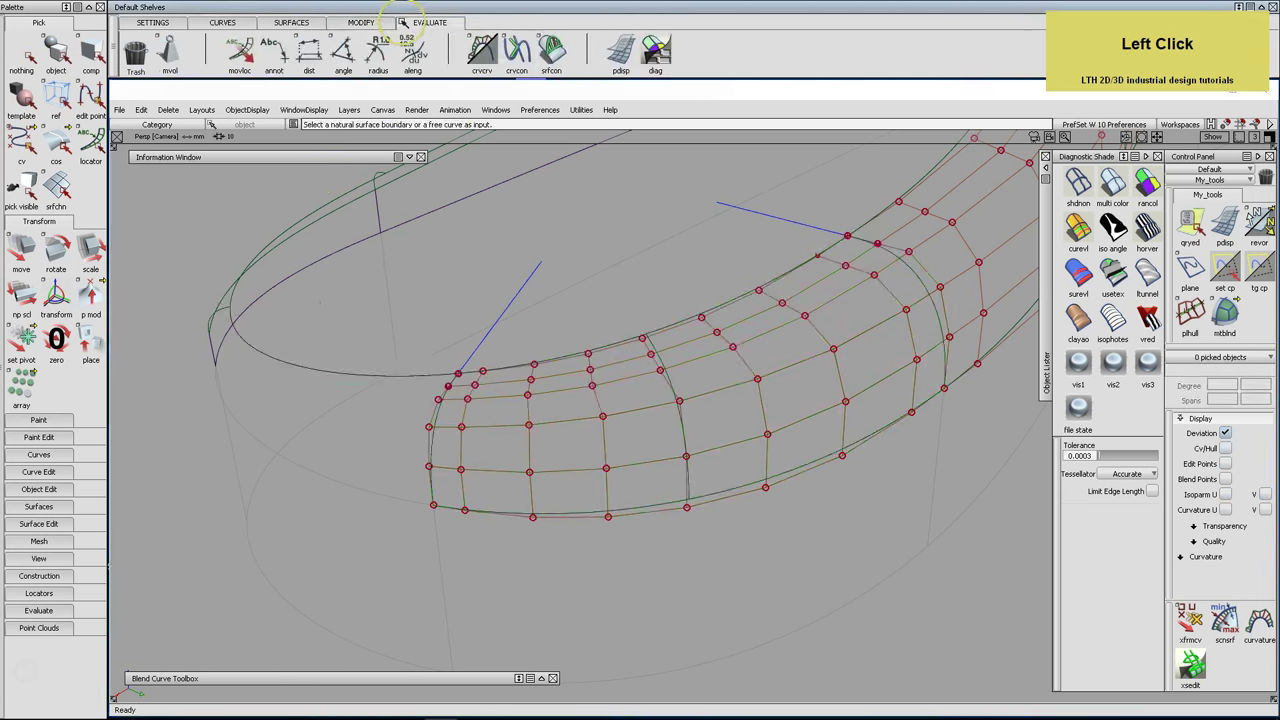
pyautogui.doubleClick(550, 50)
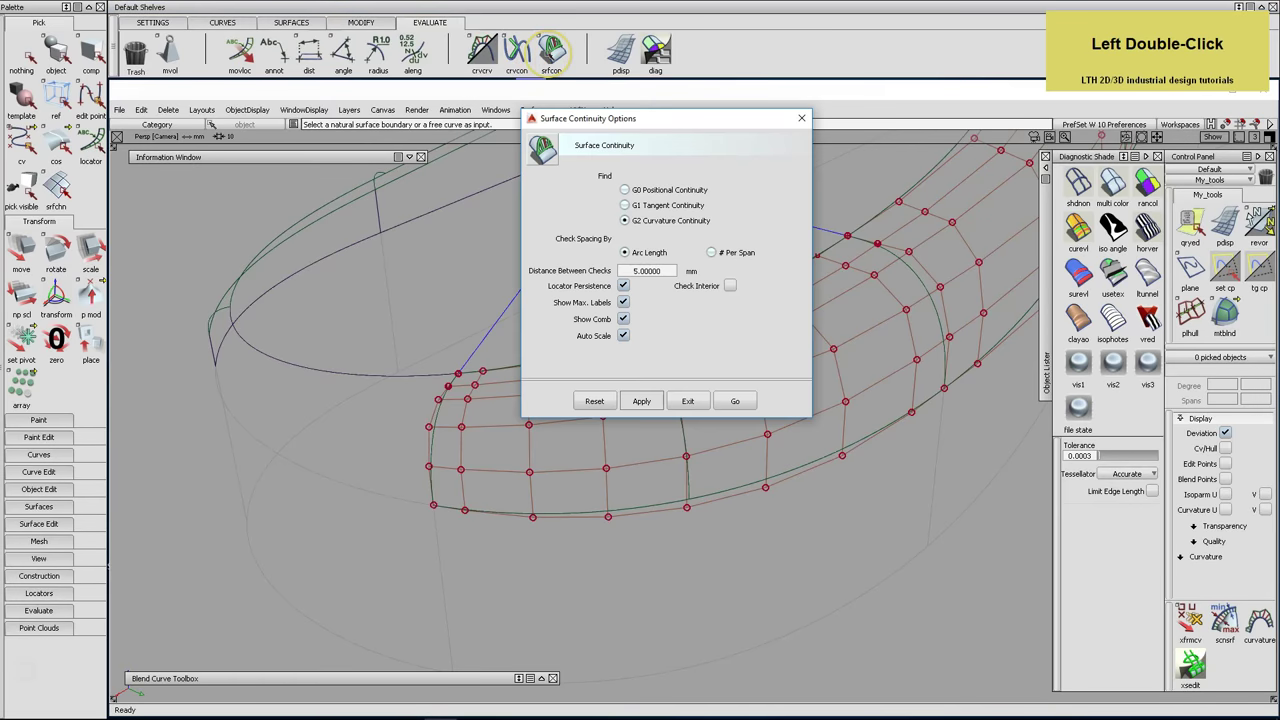
pyautogui.click(625, 190)
pyautogui.click(740, 400)
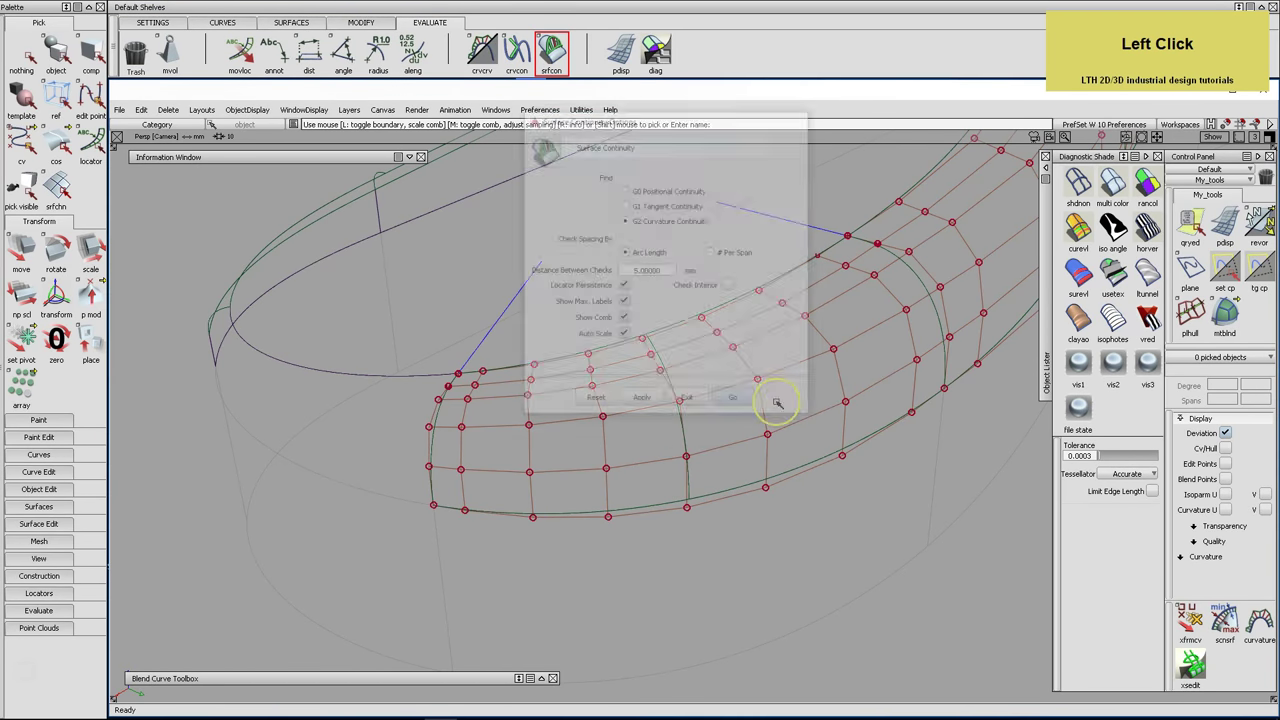
pyautogui.click(790, 273)
pyautogui.click(918, 280)
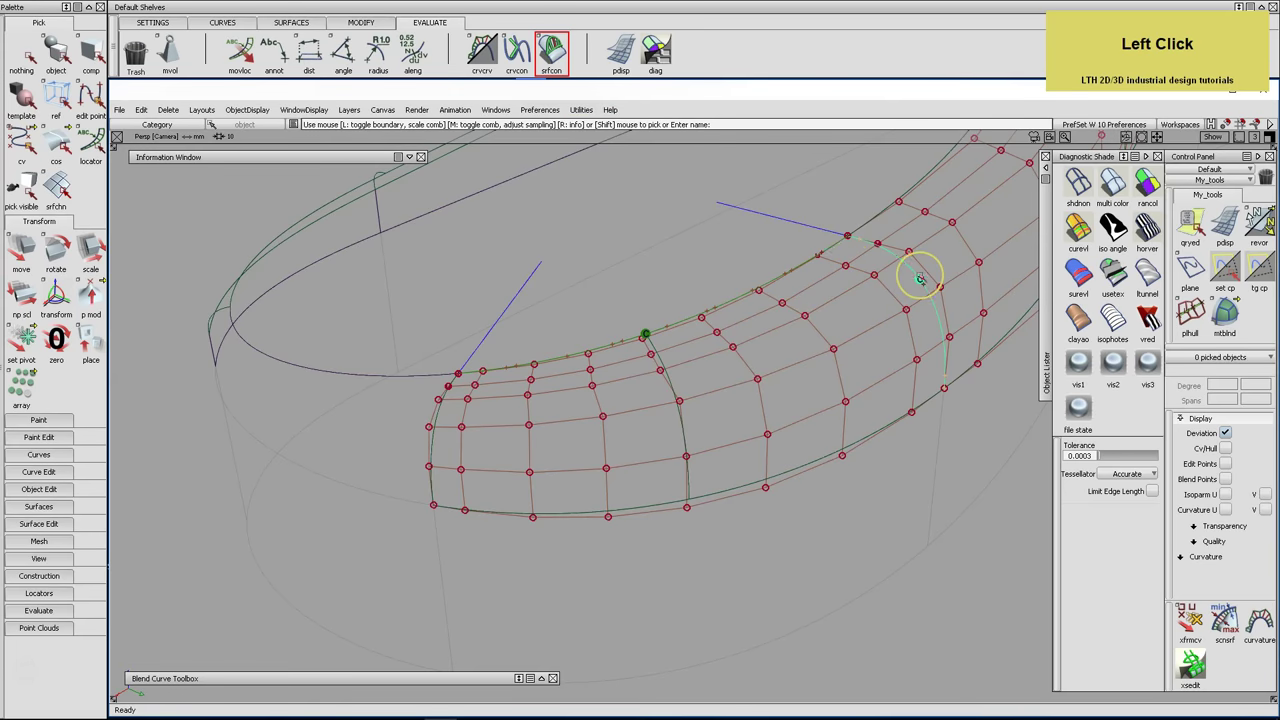
# Untemplate the lower side-wall geometry beneath the birail surface
pyautogui.click(25, 65)
pyautogui.click(21, 100)
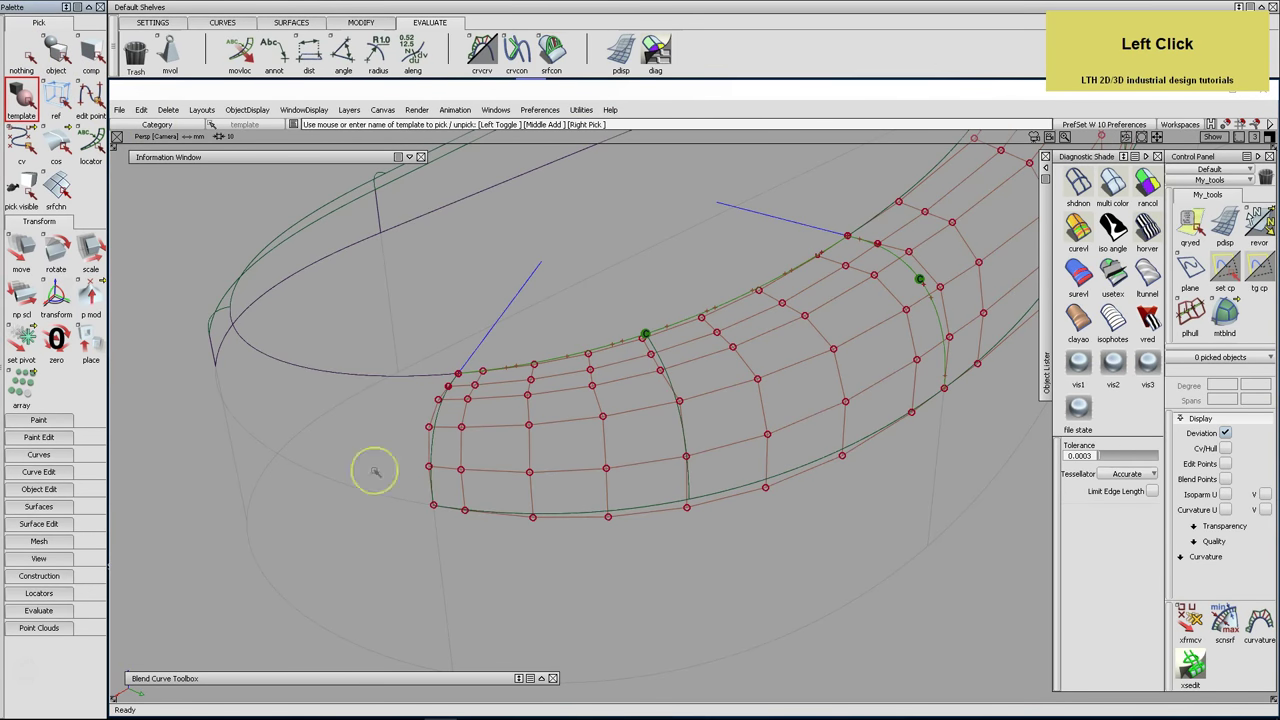
pyautogui.click(404, 598)
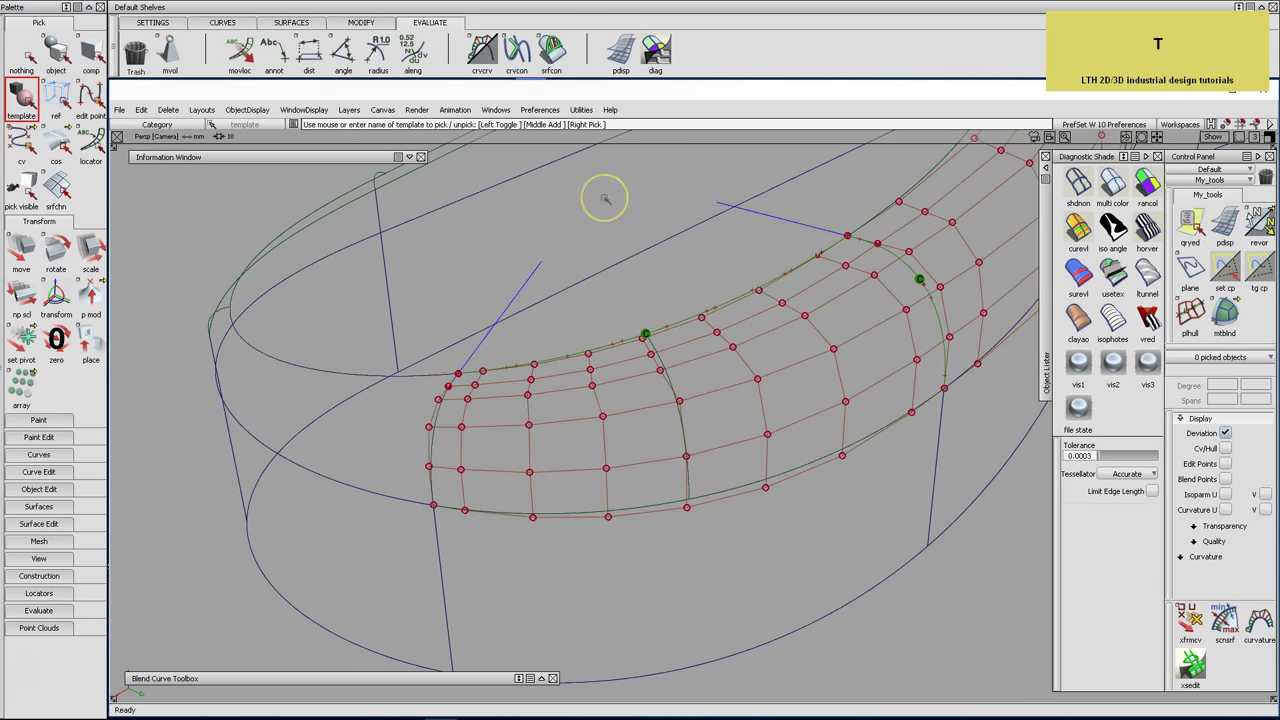
# Check G1 tangent continuity along the birail surface's lower edge against the side wall
pyautogui.doubleClick(551, 50)
pyautogui.click(745, 395)
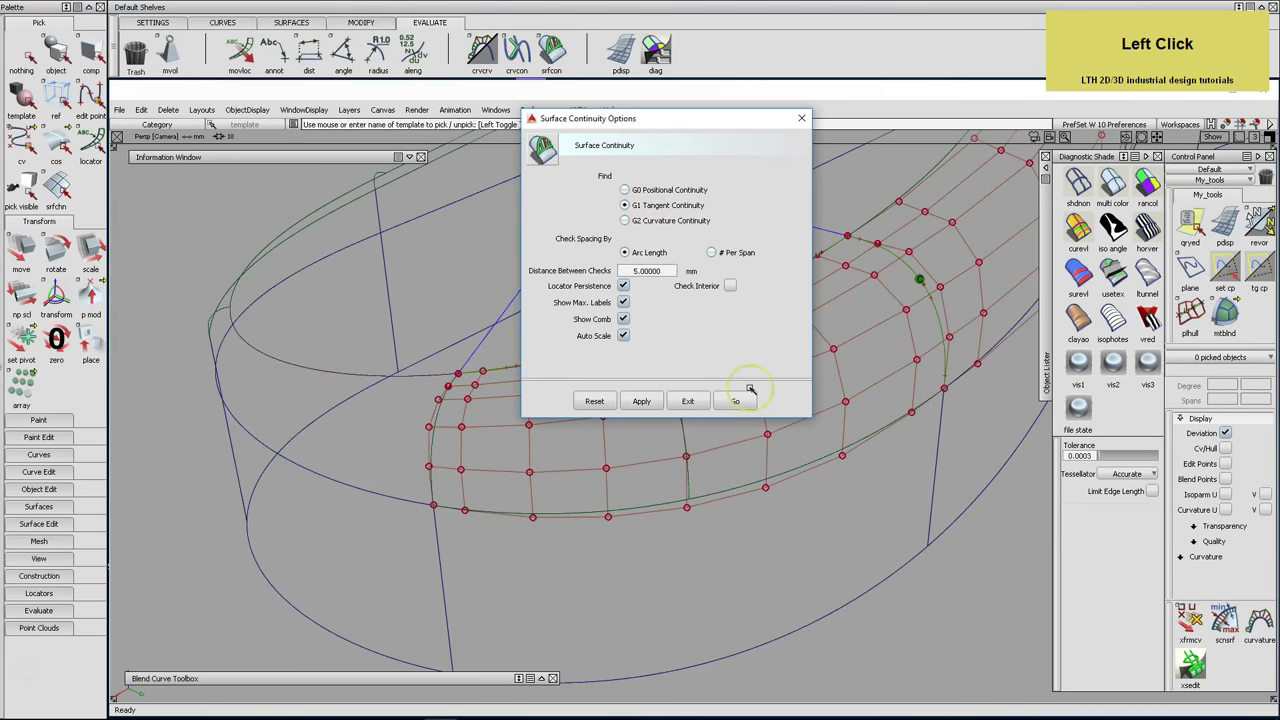
pyautogui.click(765, 456)
pyautogui.click(792, 470)
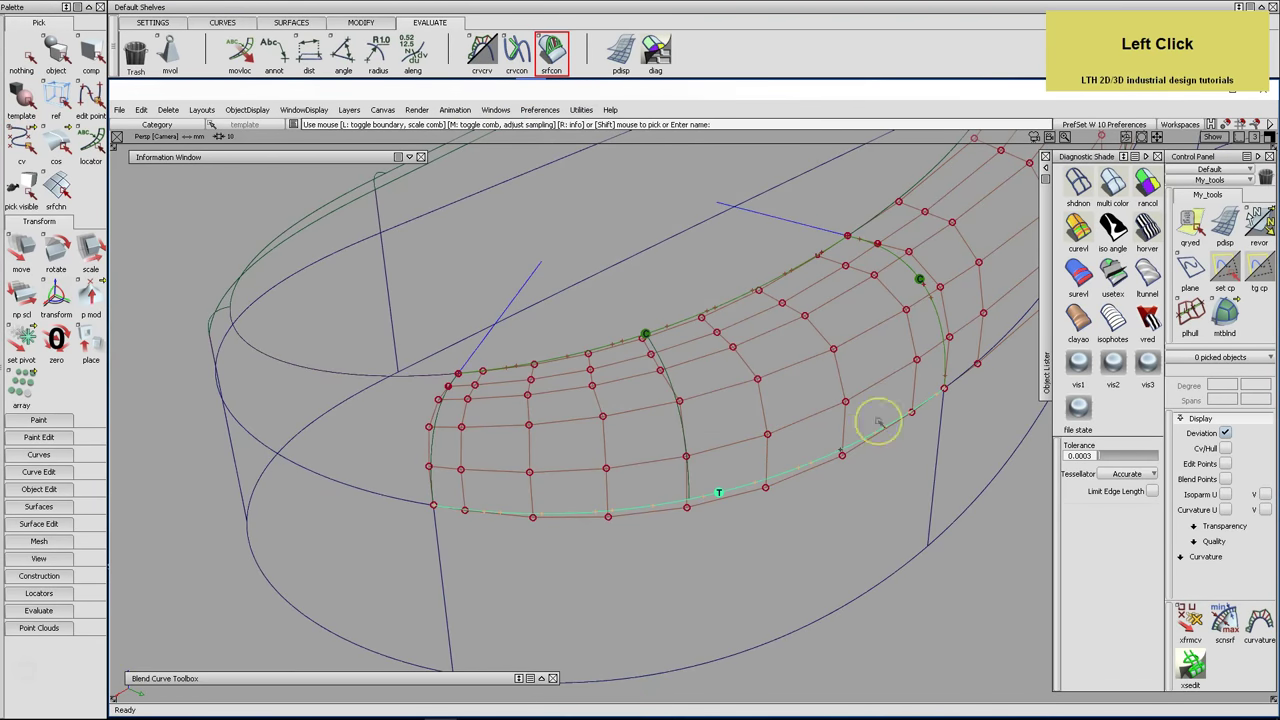
# Check G1 tangent continuity along the second birail surface's lower edge against the side wall
pyautogui.click(983, 365)
pyautogui.moveTo(971, 371)
pyautogui.keyDown('alt'); pyautogui.keyDown('shift'); pyautogui.mouseDown(button='middle')
pyautogui.moveTo(931, 320)
pyautogui.moveTo(726, 366)
pyautogui.mouseUp(button='middle'); pyautogui.keyUp('shift'); pyautogui.keyUp('alt')
pyautogui.keyDown('alt'); pyautogui.keyDown('shift'); pyautogui.moveTo(726, 366); pyautogui.dragTo(755, 326); pyautogui.keyUp('shift'); pyautogui.keyUp('alt')
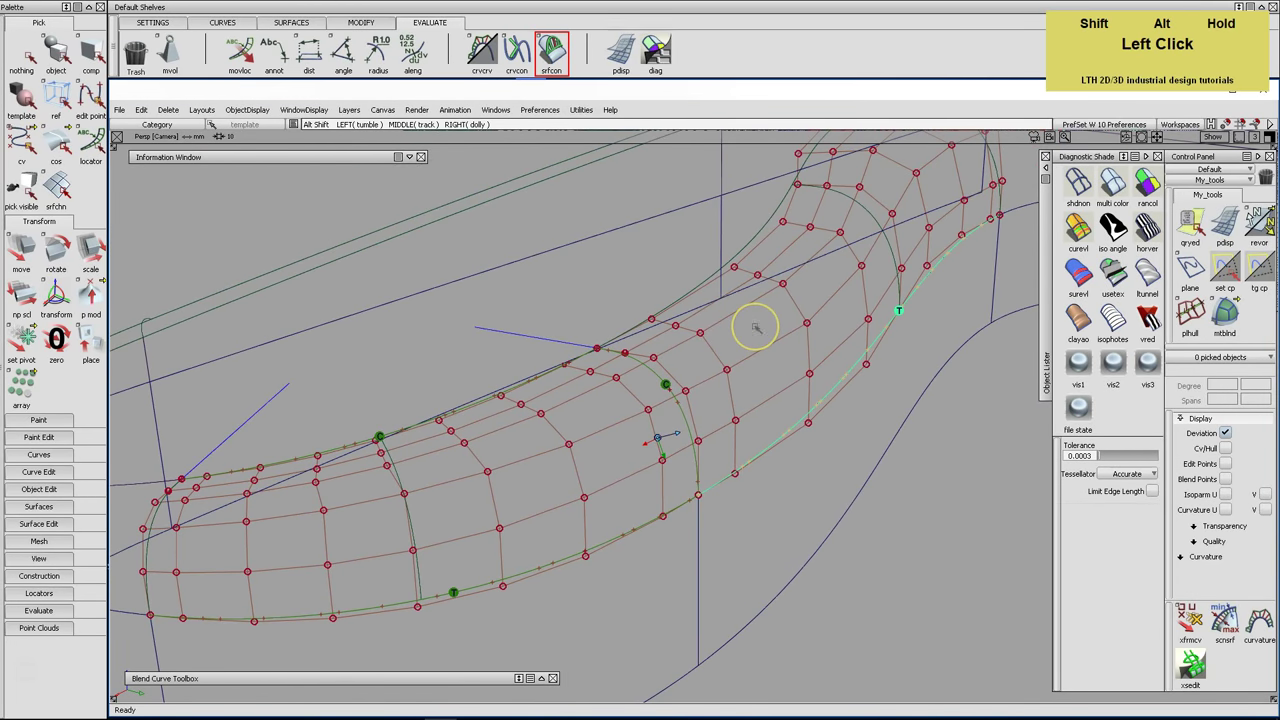
# Check G2 curvature continuity along the second birail surface's upper edge
pyautogui.doubleClick(552, 52)
pyautogui.click(746, 400)
pyautogui.click(708, 282)
pyautogui.keyDown('alt'); pyautogui.keyDown('shift'); pyautogui.moveTo(659, 277); pyautogui.dragTo(720, 245); pyautogui.keyUp('shift'); pyautogui.keyUp('alt')
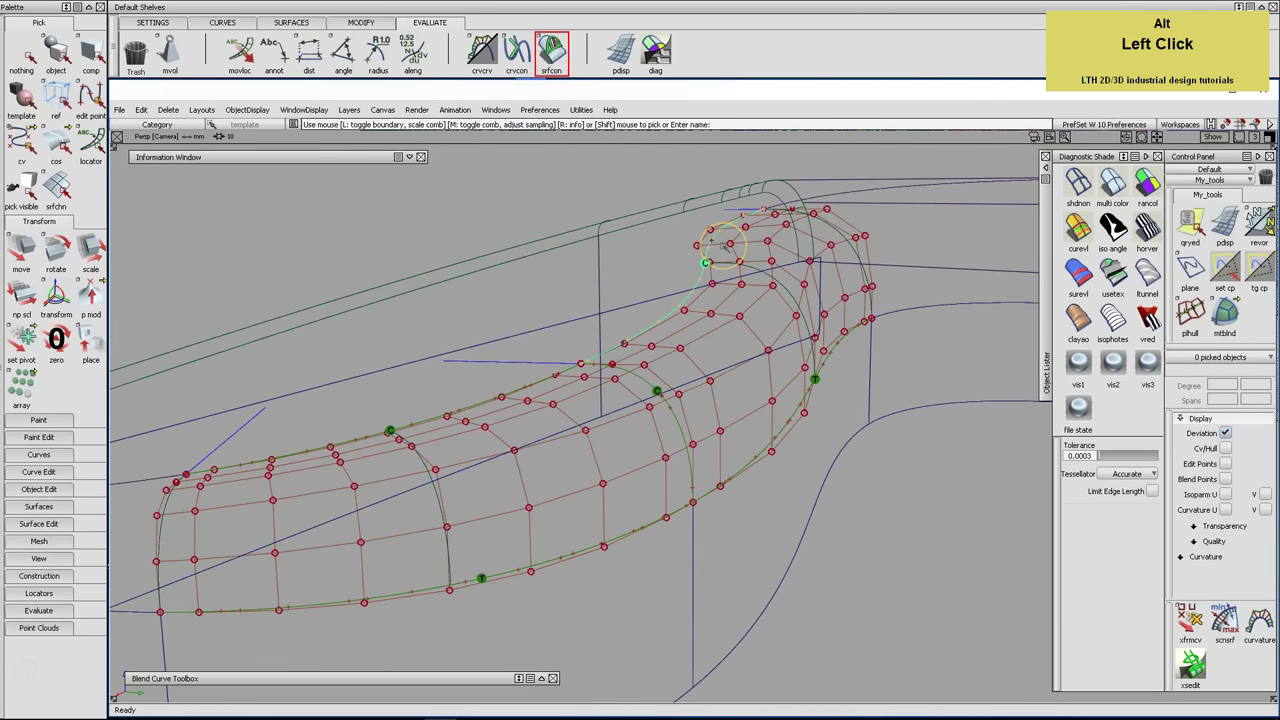
# Clear the evaluation locators and template the lower side-wall surfaces
pyautogui.hotkey('alt', 'l')
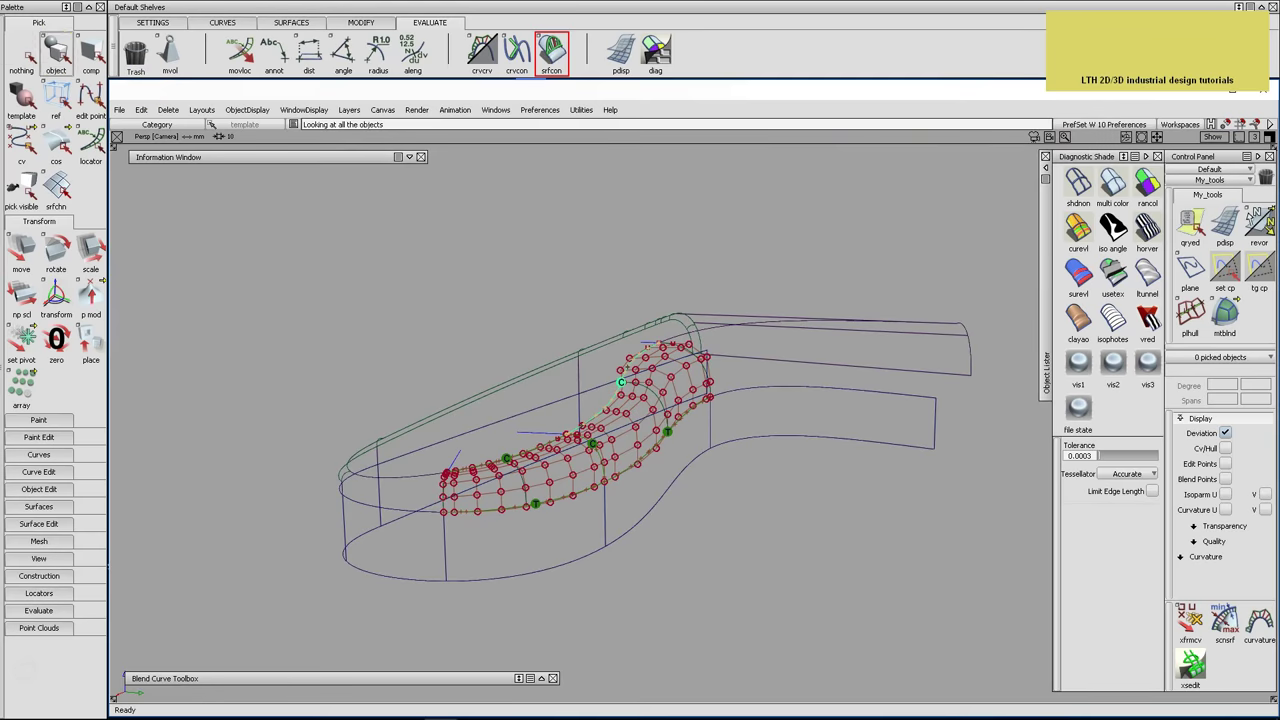
pyautogui.click(21, 55)
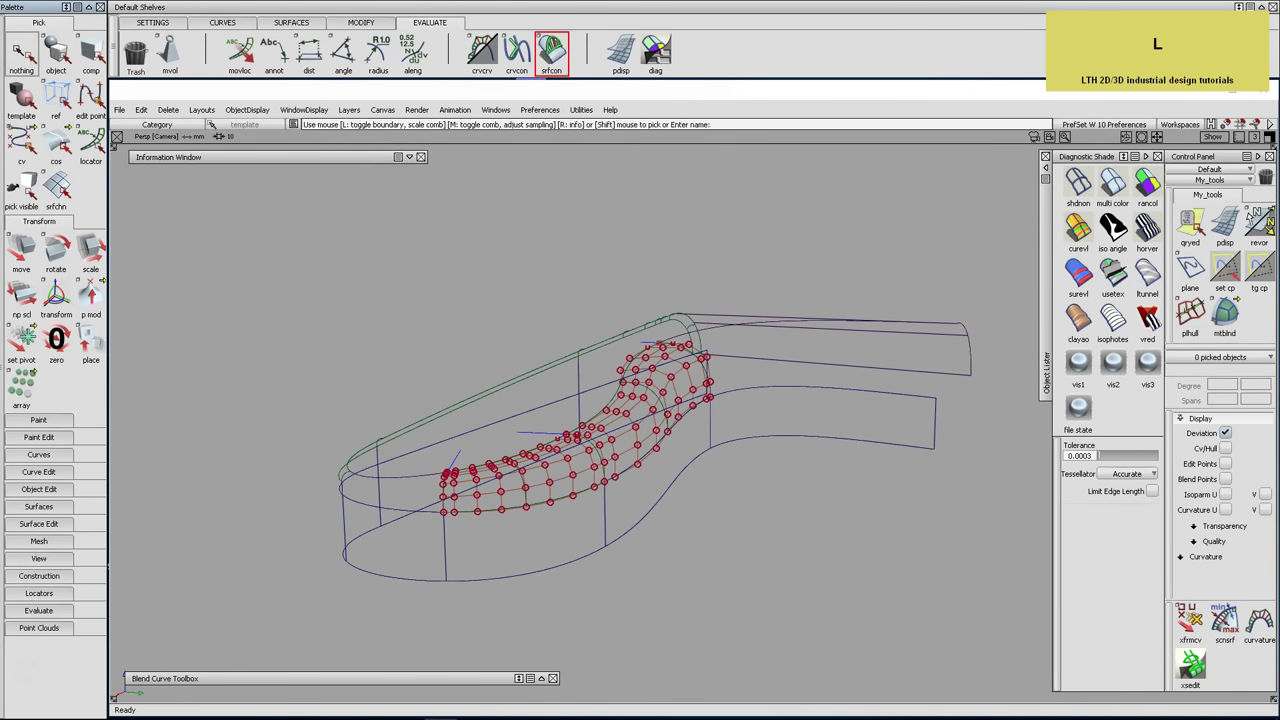
pyautogui.click(56, 55)
pyautogui.moveTo(400, 514); pyautogui.dragTo(500, 582)
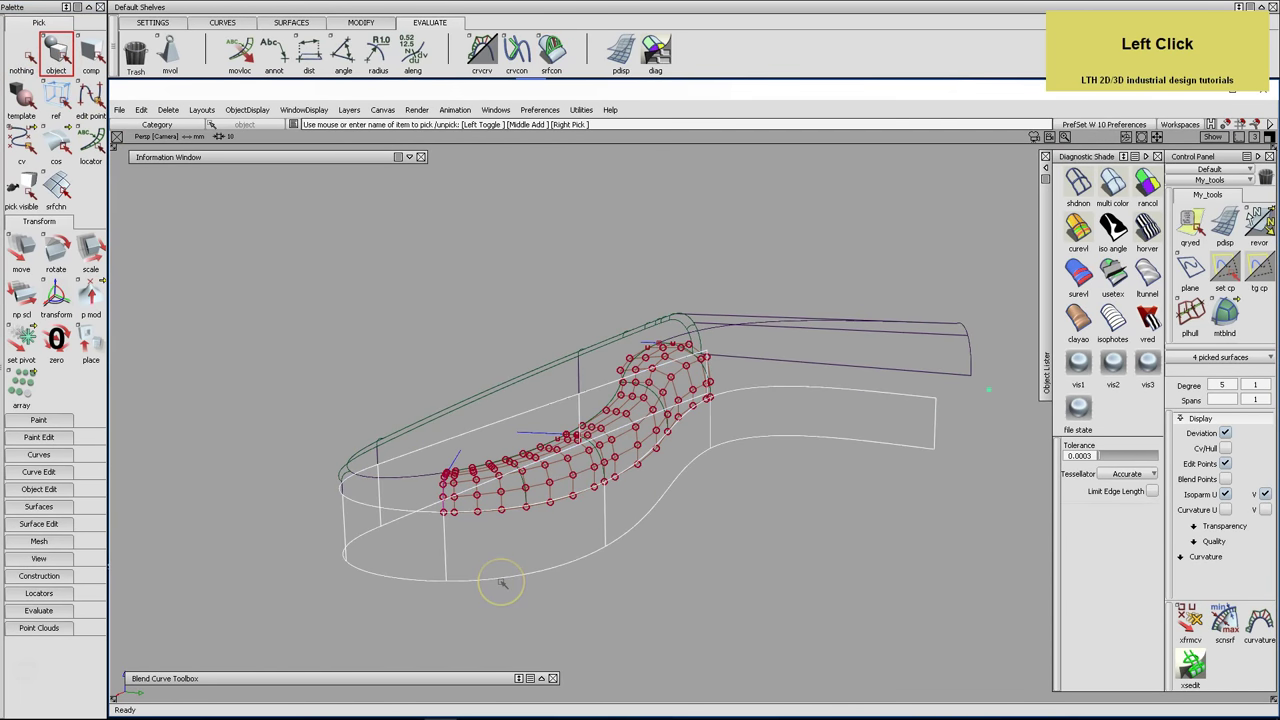
pyautogui.hotkey('alt', 't')
# Shade the birail surfaces with Princ. Max curvature evaluation at a color scale of 0.1
pyautogui.keyDown('alt'); pyautogui.keyDown('shift'); pyautogui.moveTo(509, 511); pyautogui.dragTo(534, 520, button='right'); pyautogui.keyUp('shift'); pyautogui.keyUp('alt')
pyautogui.keyDown('alt'); pyautogui.keyDown('shift'); pyautogui.moveTo(534, 520); pyautogui.dragTo(550, 531); pyautogui.keyUp('shift'); pyautogui.keyUp('alt')
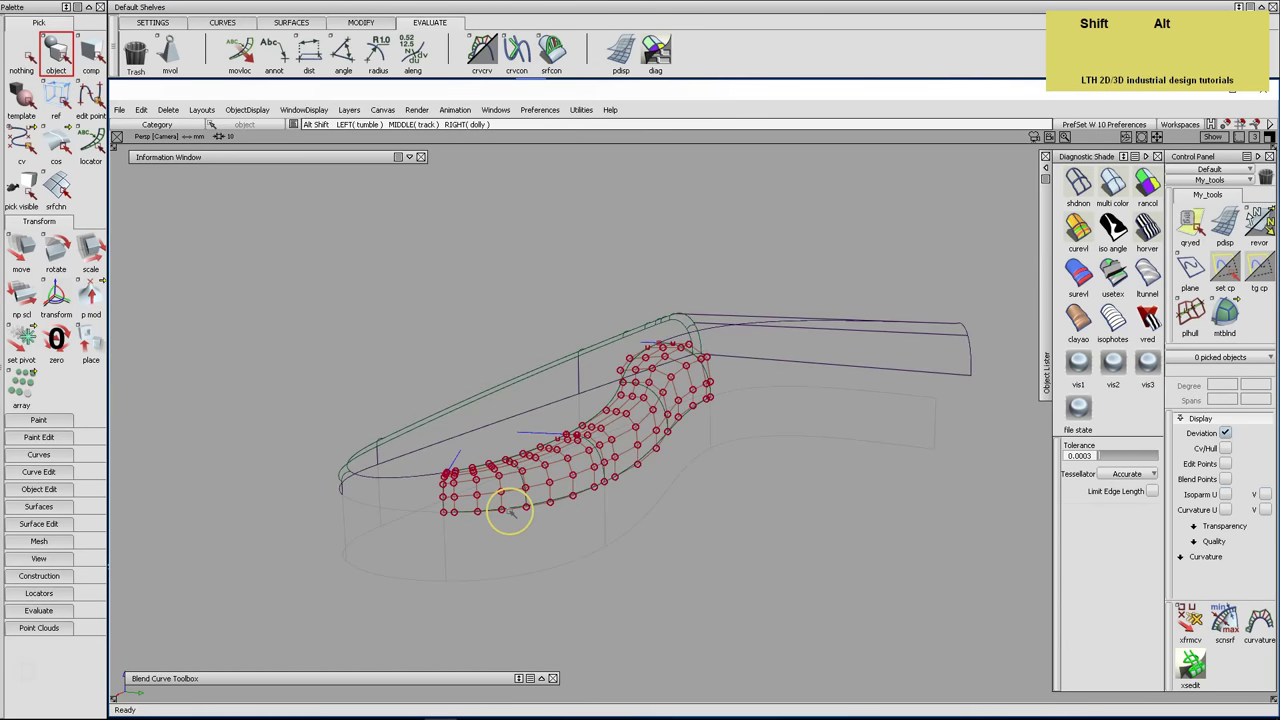
pyautogui.click(652, 501)
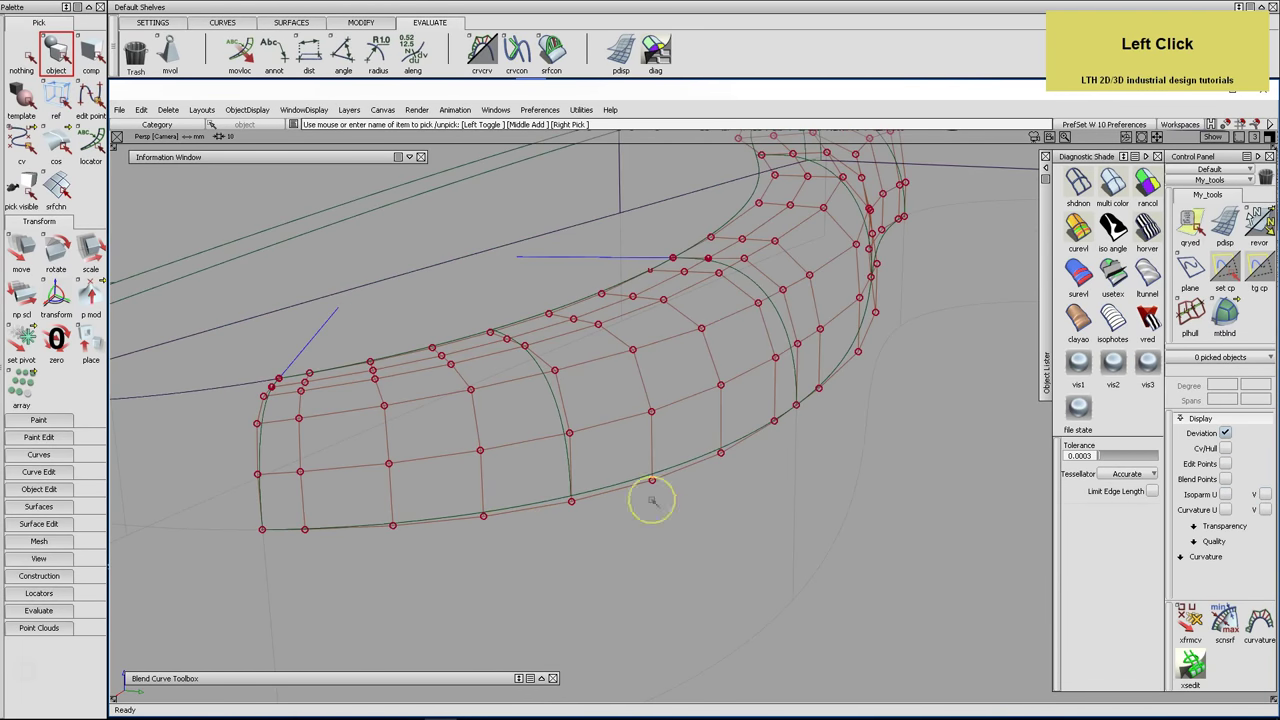
pyautogui.click(834, 324)
pyautogui.click(1076, 268)
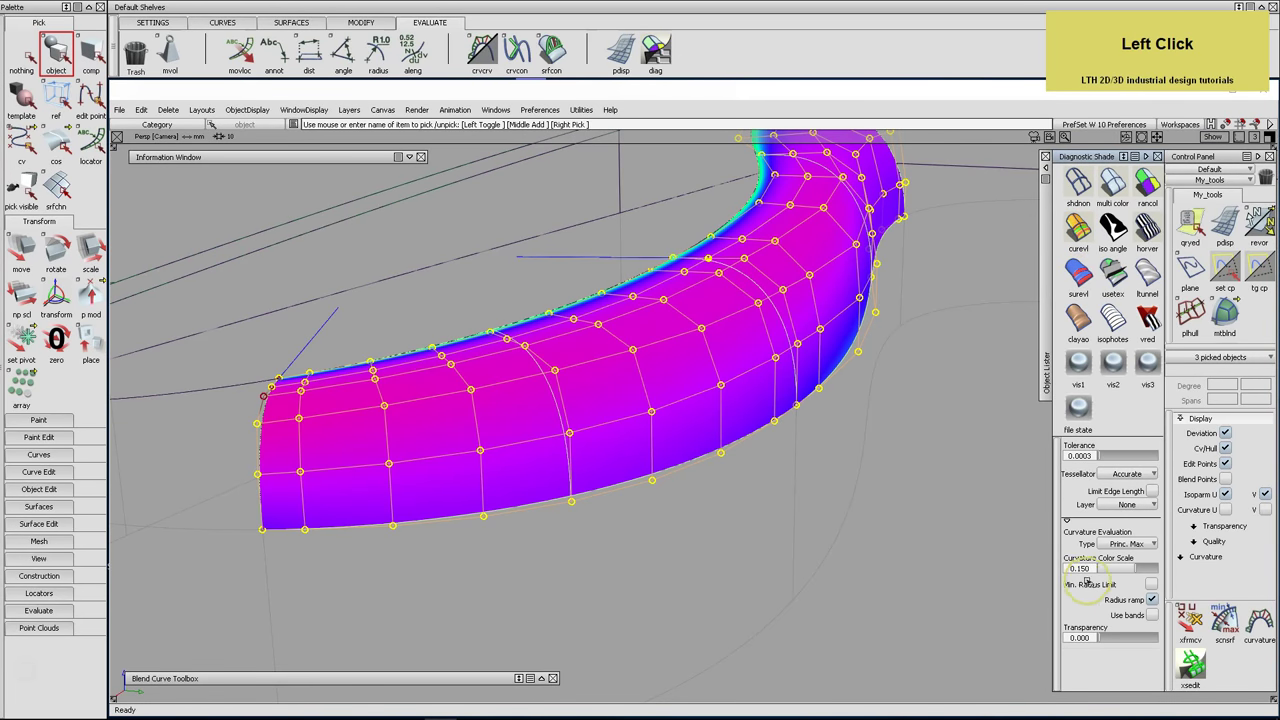
pyautogui.moveTo(1090, 571); pyautogui.dragTo(1083, 574)
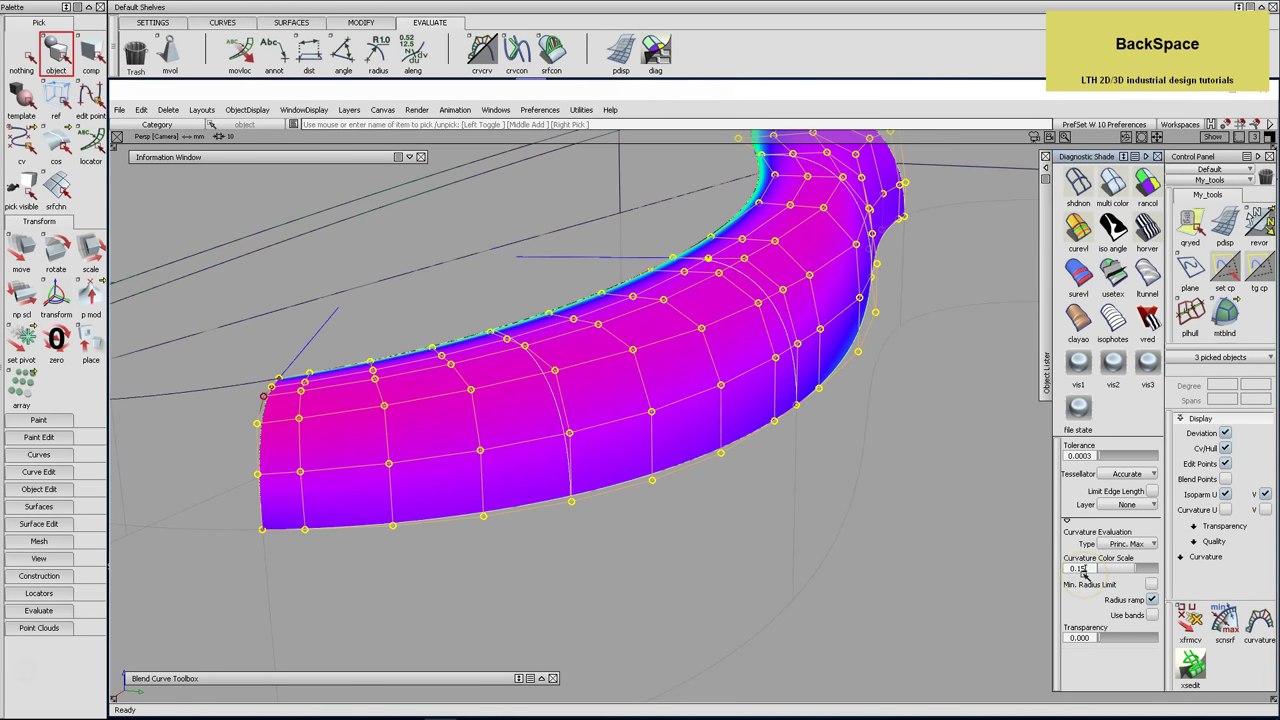
# Examine the curvature color flow along the birail surfaces and across their shared edge
pyautogui.moveTo(712, 483)
pyautogui.keyDown('alt'); pyautogui.keyDown('shift'); pyautogui.mouseDown()
pyautogui.moveTo(741, 466)
pyautogui.moveTo(737, 451)
pyautogui.moveTo(608, 425)
pyautogui.moveTo(623, 406)
pyautogui.moveTo(640, 417)
pyautogui.moveTo(640, 449)
pyautogui.mouseUp(); pyautogui.keyUp('shift'); pyautogui.keyUp('alt')
pyautogui.keyDown('alt'); pyautogui.keyDown('shift'); pyautogui.moveTo(640, 449); pyautogui.dragTo(710, 445, button='middle'); pyautogui.keyUp('shift'); pyautogui.keyUp('alt')
pyautogui.keyDown('alt'); pyautogui.keyDown('shift'); pyautogui.moveTo(597, 423); pyautogui.dragTo(634, 431); pyautogui.keyUp('shift'); pyautogui.keyUp('alt')
pyautogui.keyDown('alt'); pyautogui.keyDown('shift'); pyautogui.moveTo(634, 431); pyautogui.dragTo(711, 449, button='right'); pyautogui.keyUp('shift'); pyautogui.keyUp('alt')
pyautogui.moveTo(711, 449)
pyautogui.keyDown('alt'); pyautogui.keyDown('shift'); pyautogui.mouseDown()
pyautogui.moveTo(573, 467)
pyautogui.moveTo(734, 380)
pyautogui.moveTo(723, 449)
pyautogui.mouseUp(); pyautogui.keyUp('shift'); pyautogui.keyUp('alt')
pyautogui.keyDown('alt'); pyautogui.keyDown('shift'); pyautogui.moveTo(723, 449); pyautogui.dragTo(729, 431, button='right'); pyautogui.keyUp('shift'); pyautogui.keyUp('alt')
pyautogui.keyDown('alt'); pyautogui.keyDown('shift'); pyautogui.moveTo(938, 271); pyautogui.dragTo(951, 286); pyautogui.keyUp('shift'); pyautogui.keyUp('alt')
pyautogui.keyDown('alt'); pyautogui.keyDown('shift'); pyautogui.moveTo(951, 286); pyautogui.dragTo(960, 297, button='right'); pyautogui.keyUp('shift'); pyautogui.keyUp('alt')
pyautogui.keyDown('alt'); pyautogui.keyDown('shift'); pyautogui.moveTo(960, 297); pyautogui.dragTo(743, 352, button='middle'); pyautogui.keyUp('shift'); pyautogui.keyUp('alt')
pyautogui.keyDown('alt'); pyautogui.keyDown('shift'); pyautogui.moveTo(743, 352); pyautogui.dragTo(589, 411); pyautogui.keyUp('shift'); pyautogui.keyUp('alt')
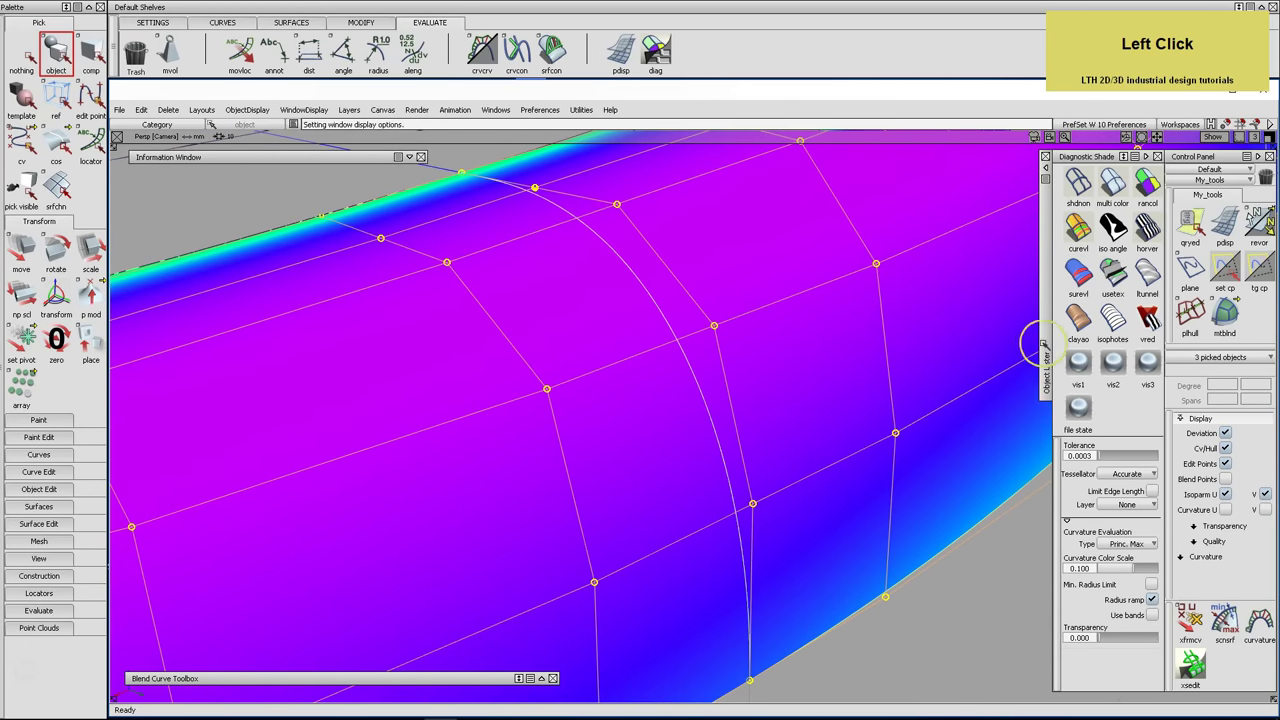
# Shade the birail surfaces with BW Vert stripes and examine the stripe flow across the shared edge
pyautogui.click(1113, 320)
pyautogui.keyDown('alt'); pyautogui.keyDown('shift'); pyautogui.moveTo(812, 368); pyautogui.dragTo(700, 420, button='right'); pyautogui.keyUp('shift'); pyautogui.keyUp('alt')
pyautogui.keyDown('alt'); pyautogui.keyDown('shift'); pyautogui.moveTo(700, 420); pyautogui.dragTo(620, 450, button='middle'); pyautogui.keyUp('shift'); pyautogui.keyUp('alt')
pyautogui.moveTo(620, 450)
pyautogui.keyDown('alt'); pyautogui.keyDown('shift'); pyautogui.mouseDown()
pyautogui.moveTo(567, 470)
pyautogui.moveTo(724, 432)
pyautogui.moveTo(709, 427)
pyautogui.mouseUp(); pyautogui.keyUp('shift'); pyautogui.keyUp('alt')
pyautogui.keyDown('alt'); pyautogui.keyDown('shift'); pyautogui.moveTo(792, 416); pyautogui.dragTo(754, 430, button='middle'); pyautogui.keyUp('shift'); pyautogui.keyUp('alt')
pyautogui.keyDown('alt'); pyautogui.keyDown('shift'); pyautogui.moveTo(754, 430); pyautogui.dragTo(714, 423, button='right'); pyautogui.keyUp('shift'); pyautogui.keyUp('alt')
pyautogui.keyDown('alt'); pyautogui.keyDown('shift'); pyautogui.moveTo(714, 423); pyautogui.dragTo(752, 425); pyautogui.keyUp('shift'); pyautogui.keyUp('alt')
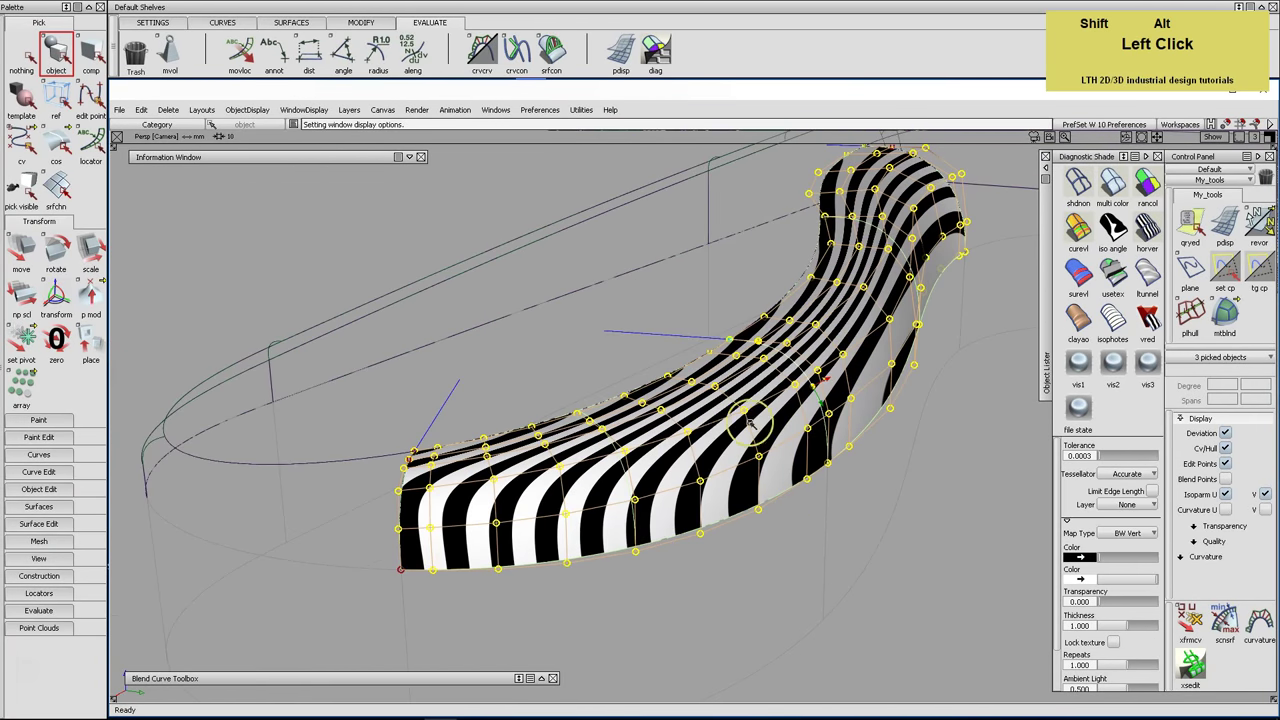
pyautogui.keyDown('alt'); pyautogui.keyDown('shift'); pyautogui.moveTo(858, 373); pyautogui.dragTo(919, 385, button='middle'); pyautogui.keyUp('shift'); pyautogui.keyUp('alt')
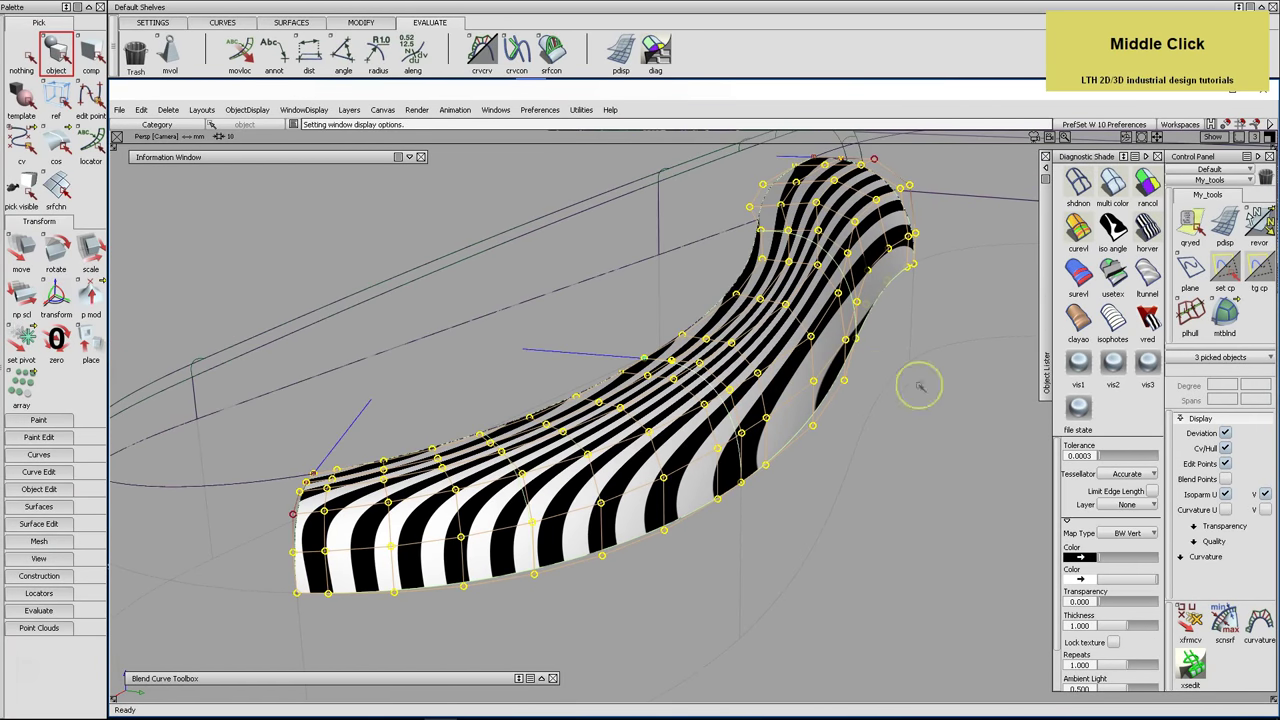
# Turn on symmetry for the Step 9 layer and inspect the stripes across the mirrored halves
pyautogui.click(1043, 331)
pyautogui.click(1042, 333)
pyautogui.moveTo(640, 455)
pyautogui.keyDown('alt'); pyautogui.keyDown('shift'); pyautogui.mouseDown()
pyautogui.moveTo(631, 431)
pyautogui.moveTo(737, 372)
pyautogui.moveTo(674, 386)
pyautogui.moveTo(720, 400)
pyautogui.moveTo(700, 452)
pyautogui.moveTo(470, 500)
pyautogui.mouseUp(); pyautogui.keyUp('shift'); pyautogui.keyUp('alt')
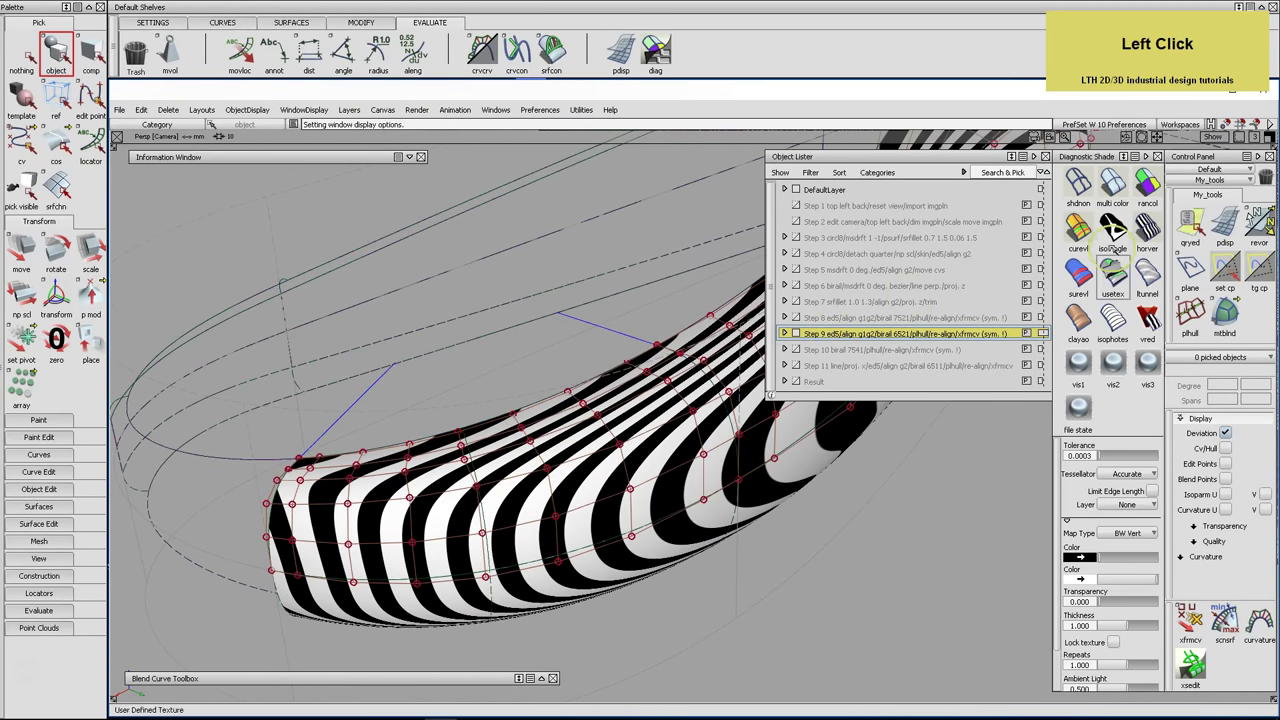
# Switch the shading to a Diffuse texture and inspect the mirrored handle with the wireframe display toggled off and back on
pyautogui.click(1113, 276)
pyautogui.click(1007, 157)
pyautogui.keyDown('alt'); pyautogui.keyDown('shift'); pyautogui.moveTo(670, 333); pyautogui.dragTo(640, 340, button='right'); pyautogui.keyUp('shift'); pyautogui.keyUp('alt')
pyautogui.keyDown('alt'); pyautogui.keyDown('shift'); pyautogui.moveTo(640, 340); pyautogui.dragTo(469, 314, button='middle'); pyautogui.keyUp('shift'); pyautogui.keyUp('alt')
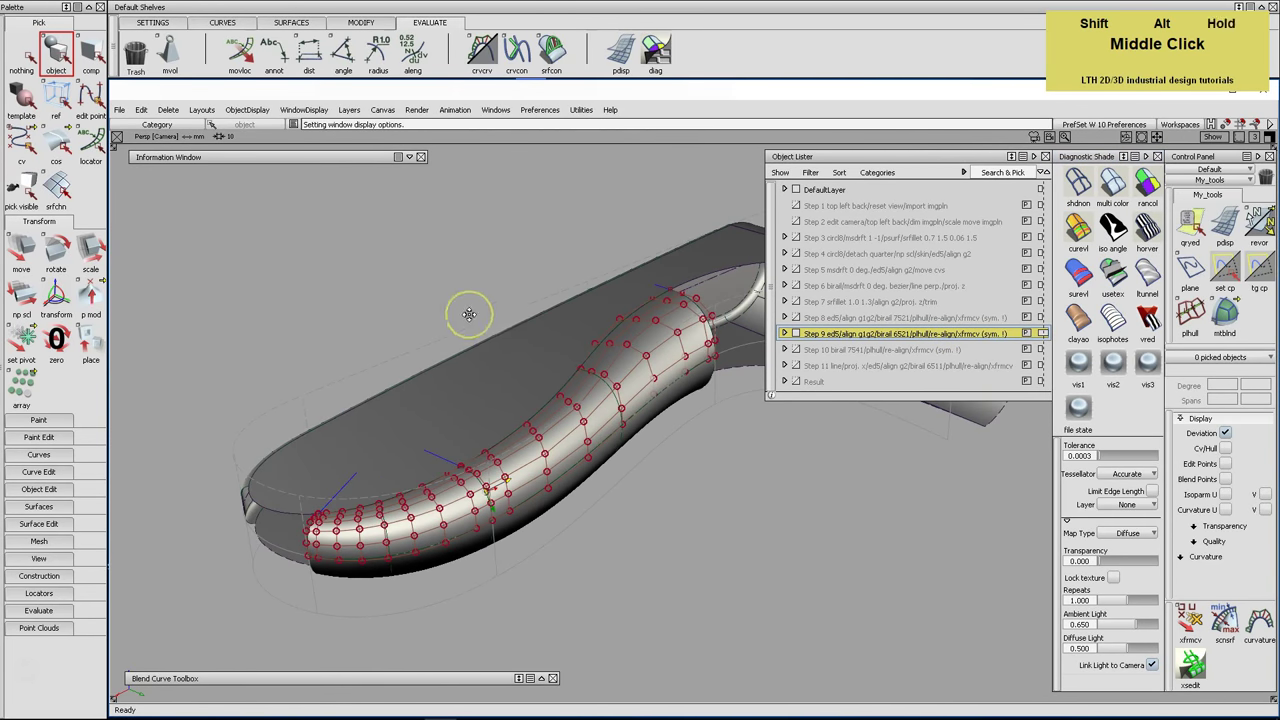
pyautogui.keyDown('alt'); pyautogui.keyDown('shift'); pyautogui.moveTo(598, 352); pyautogui.dragTo(565, 360); pyautogui.keyUp('shift'); pyautogui.keyUp('alt')
pyautogui.keyDown('alt'); pyautogui.keyDown('shift'); pyautogui.moveTo(615, 350); pyautogui.dragTo(586, 343, button='middle'); pyautogui.keyUp('shift'); pyautogui.keyUp('alt')
pyautogui.keyDown('shift'); pyautogui.click(518, 366); pyautogui.keyUp('shift')
pyautogui.keyDown('alt'); pyautogui.keyDown('shift'); pyautogui.moveTo(518, 366); pyautogui.dragTo(528, 346); pyautogui.keyUp('shift'); pyautogui.keyUp('alt')
pyautogui.hotkey('alt', ',')
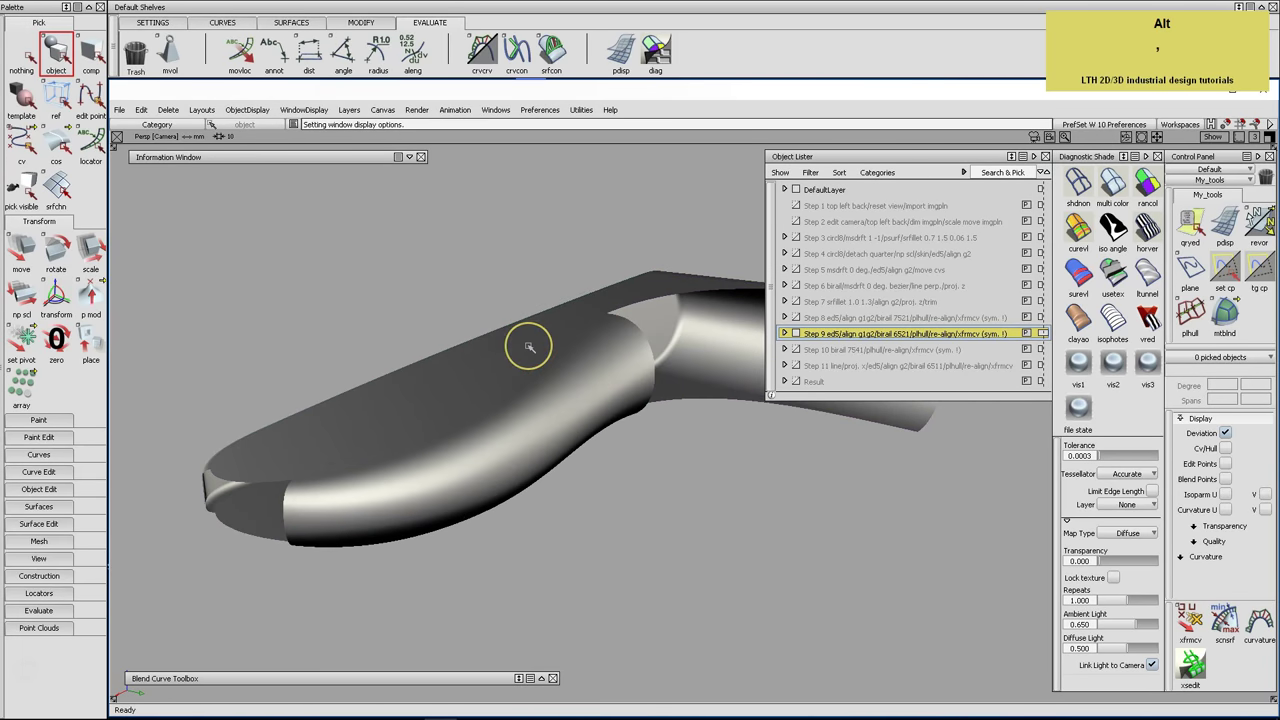
pyautogui.moveTo(529, 349)
pyautogui.keyDown('alt'); pyautogui.keyDown('shift'); pyautogui.mouseDown()
pyautogui.moveTo(542, 267)
pyautogui.moveTo(543, 365)
pyautogui.mouseUp(); pyautogui.keyUp('shift'); pyautogui.keyUp('alt')
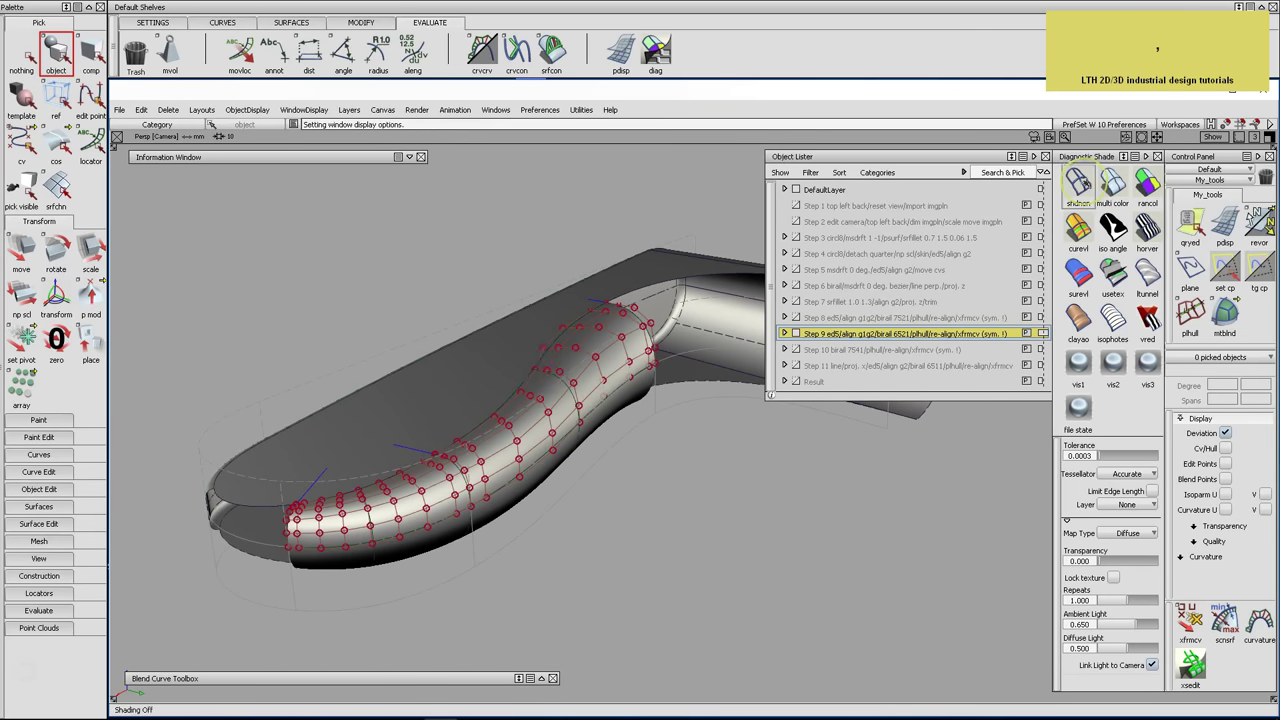
# Turn off the shading and the Step 9 layer's symmetry, then make the Step 10 layer active
pyautogui.click(1042, 334)
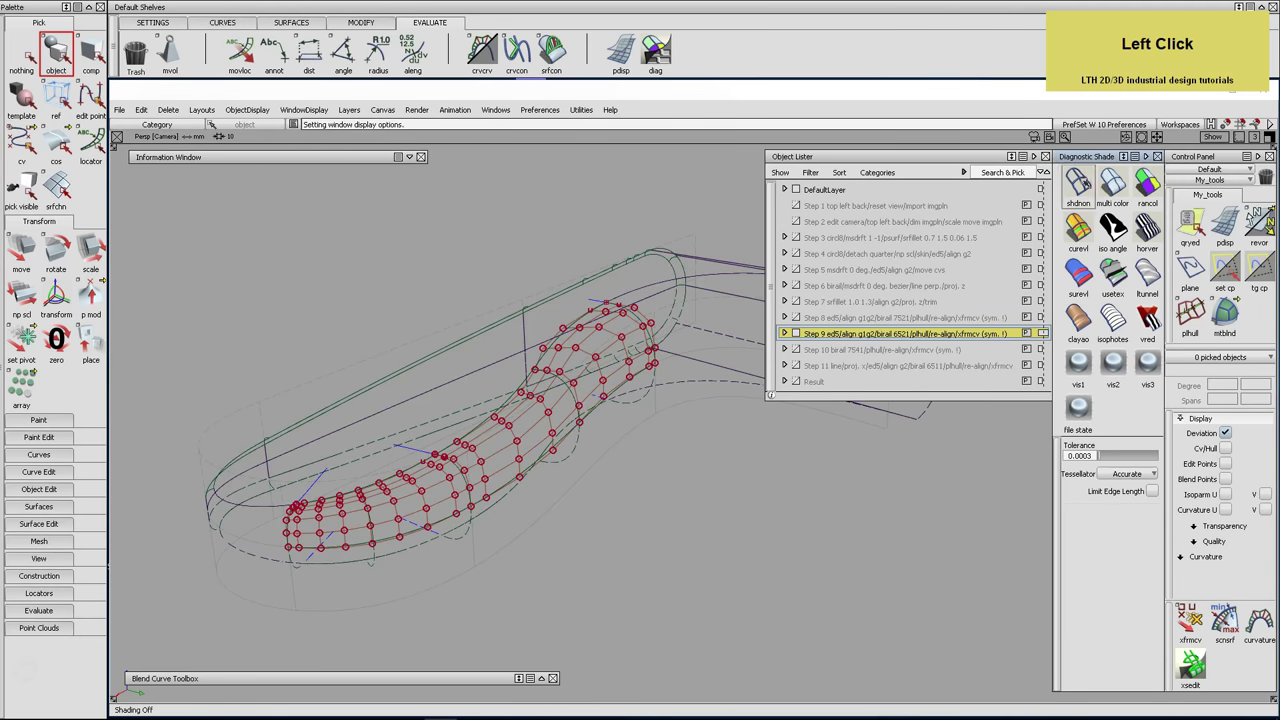
pyautogui.click(884, 340)
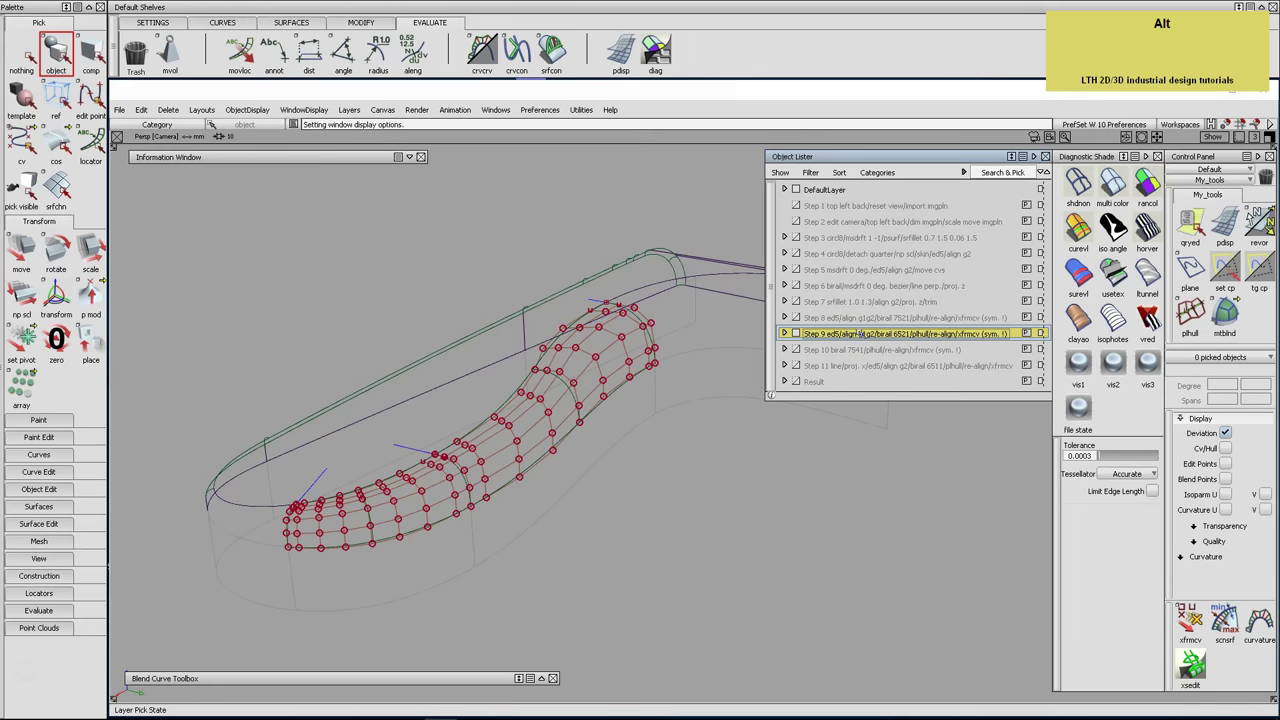
pyautogui.keyDown('alt'); pyautogui.click(860, 347); pyautogui.keyUp('alt')
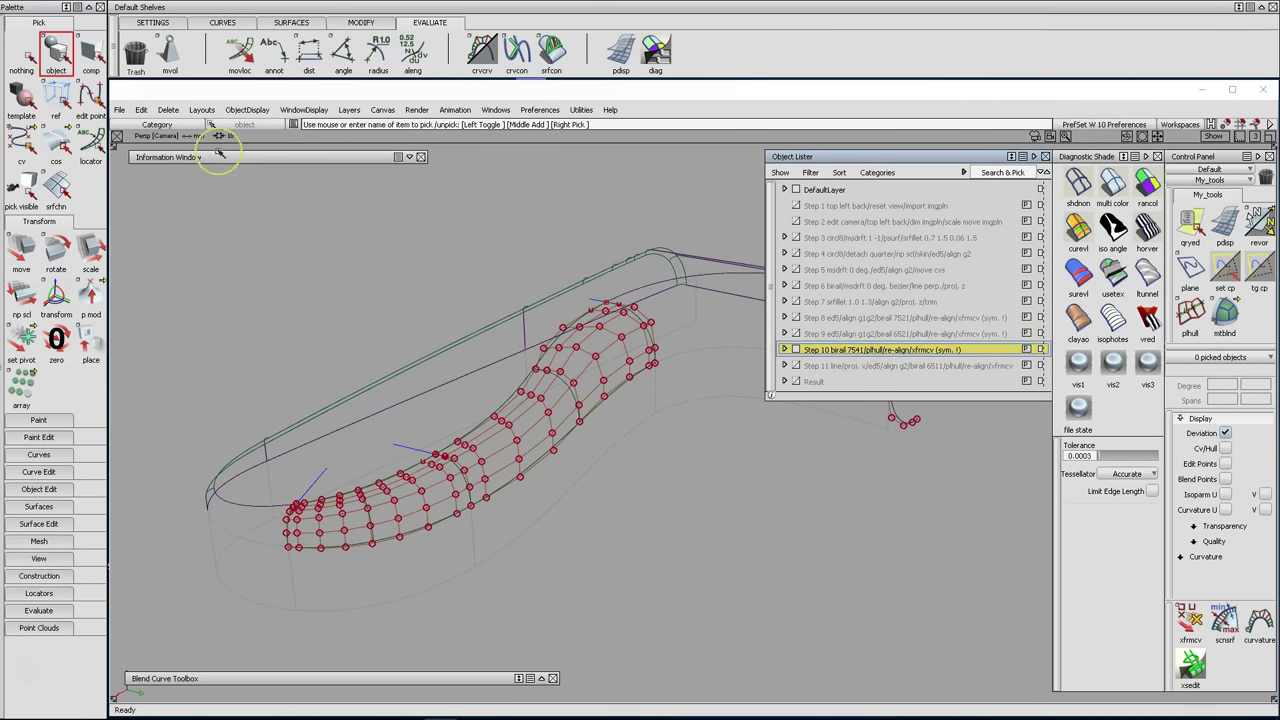
# Untemplate the lower side-wall surfaces beneath the birail surfaces
pyautogui.click(21, 95)
pyautogui.click(683, 404)
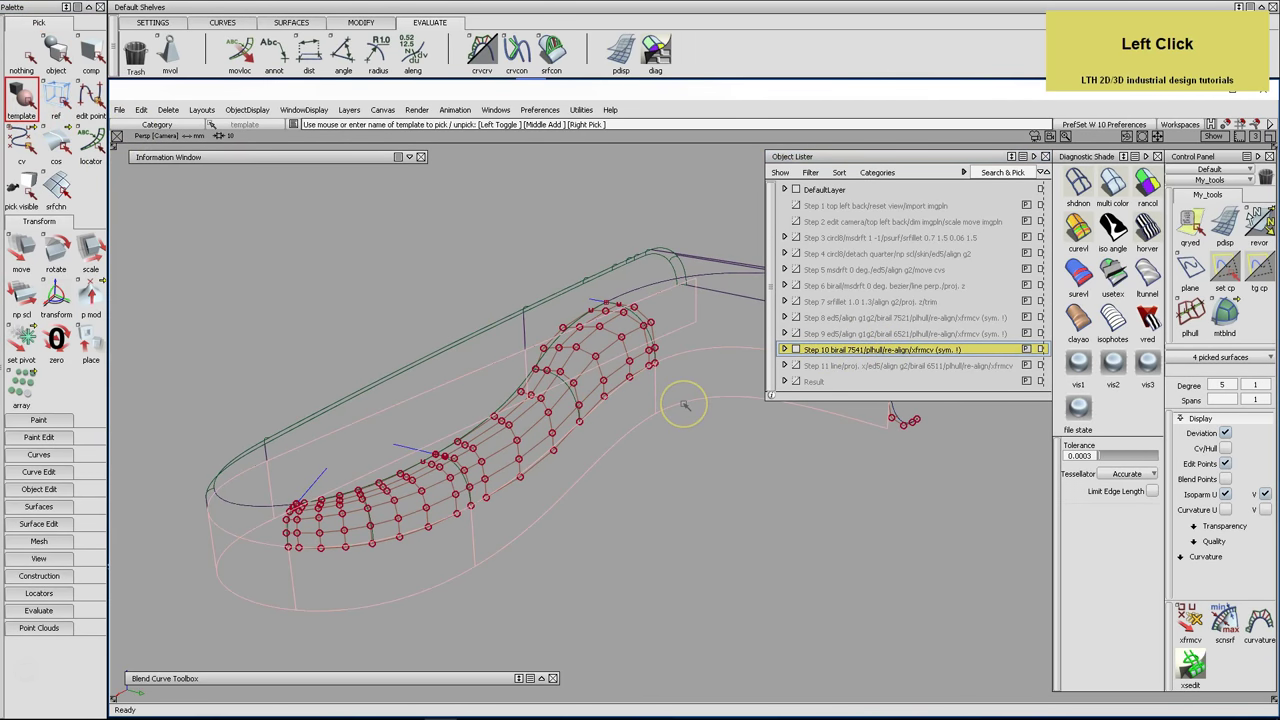
pyautogui.hotkey('alt', 't')
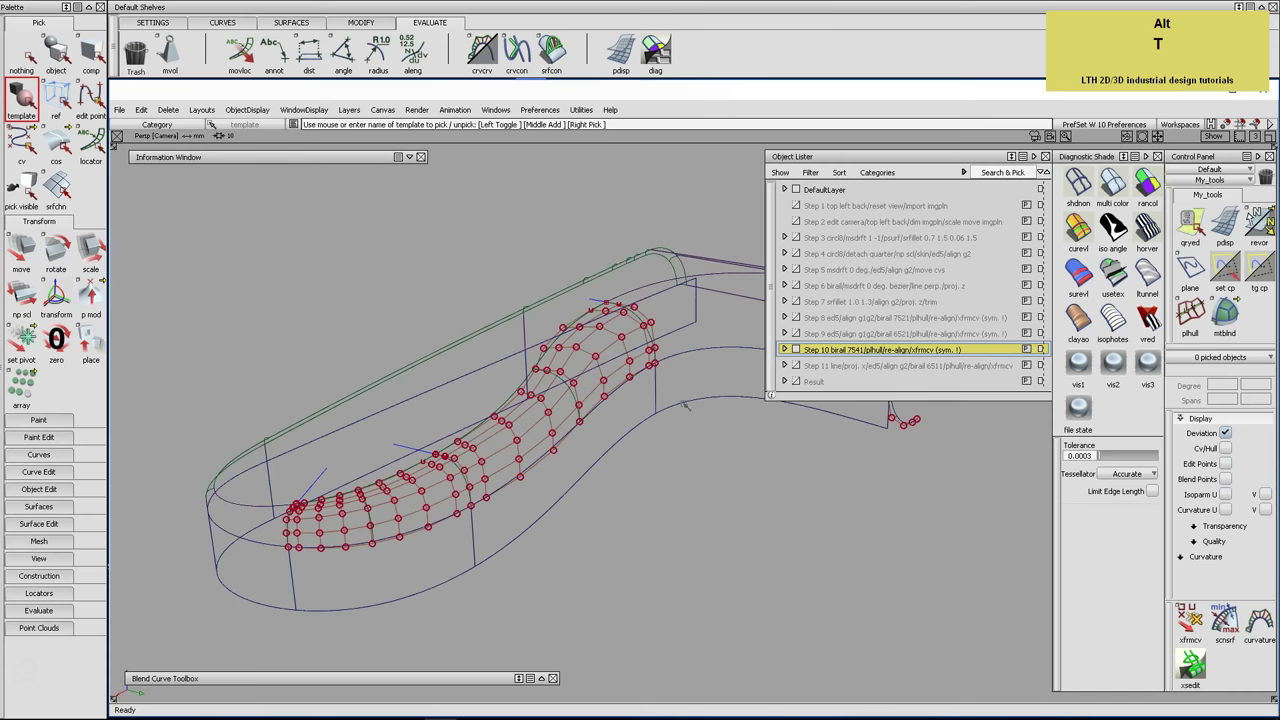
# Delete the construction history of the second, longer birail surface
pyautogui.click(56, 55)
pyautogui.click(620, 340)
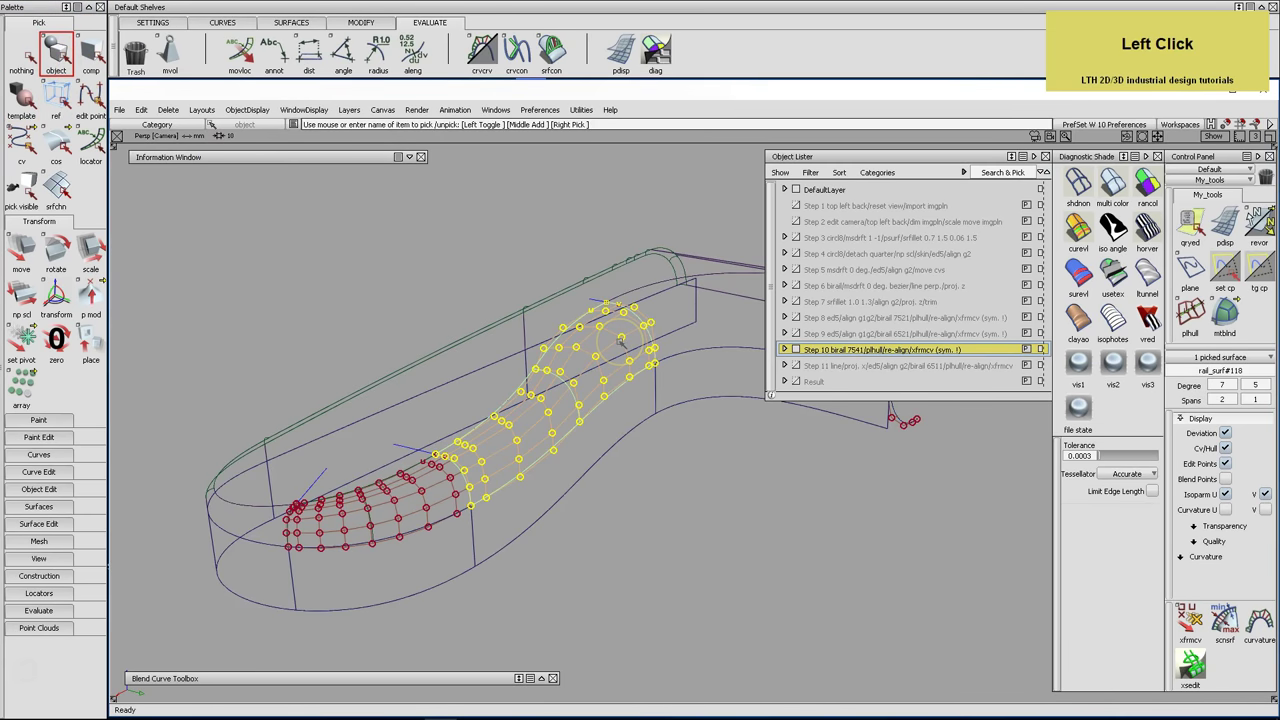
pyautogui.hotkey('ctrl', 'h')
pyautogui.press('Return')
# Check G1 tangent continuity along the second birail surface's lower edge and G2 curvature continuity along its upper edge
pyautogui.click(551, 50)
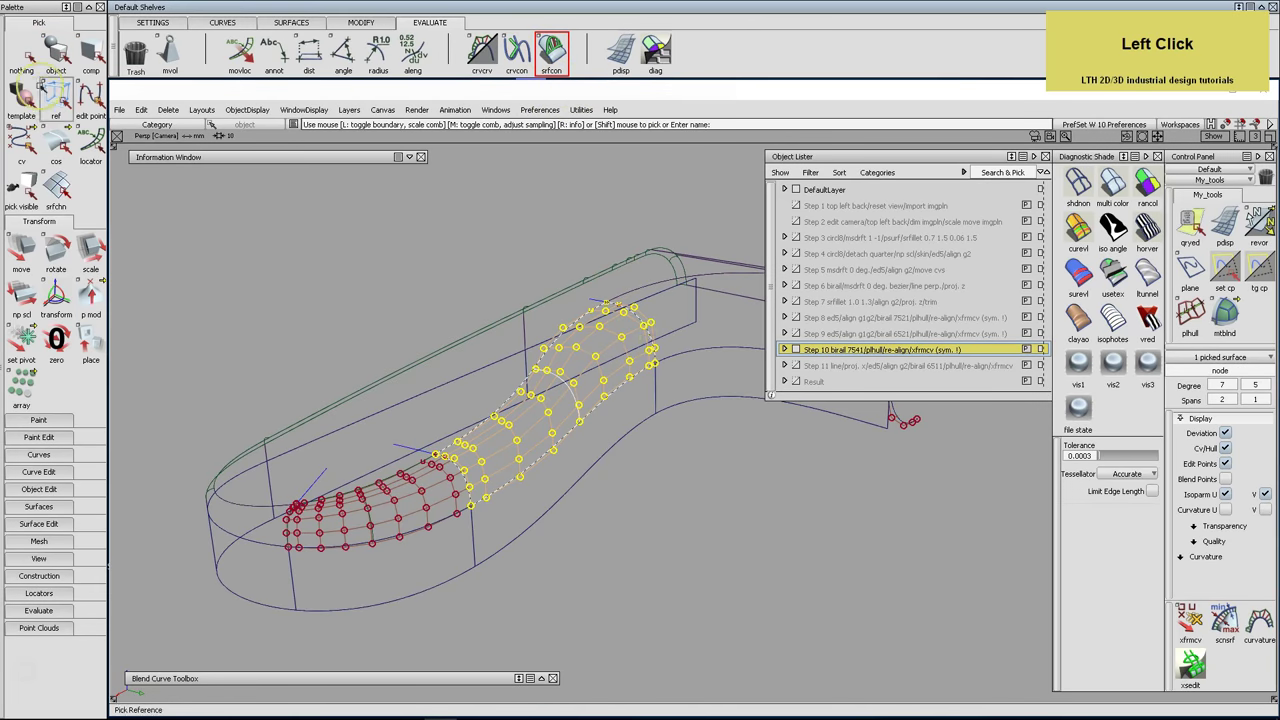
pyautogui.doubleClick(551, 50)
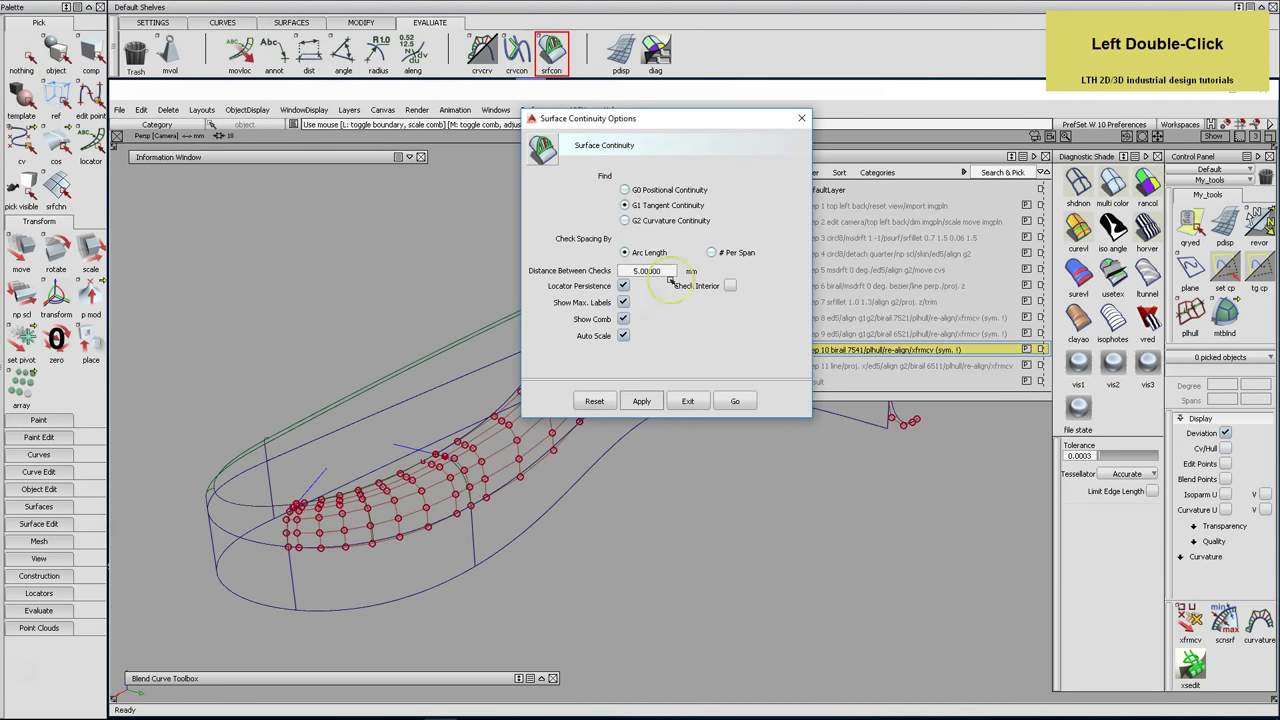
pyautogui.click(735, 401)
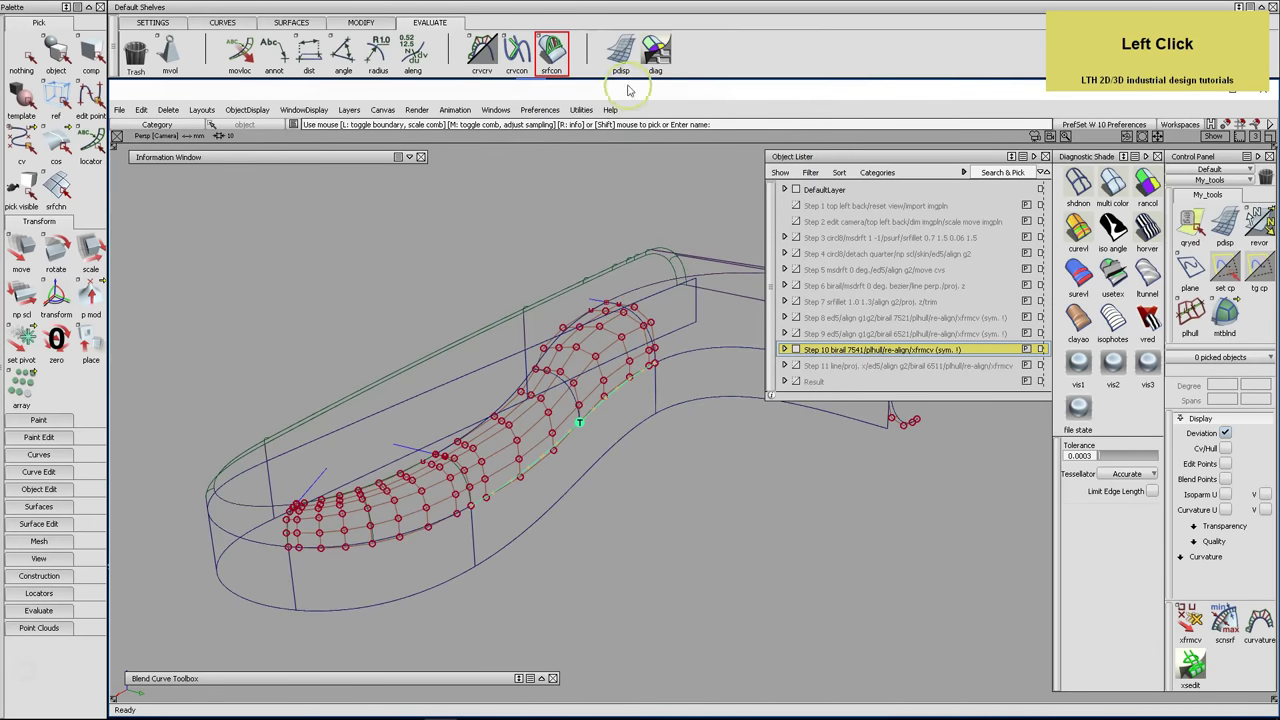
pyautogui.doubleClick(551, 55)
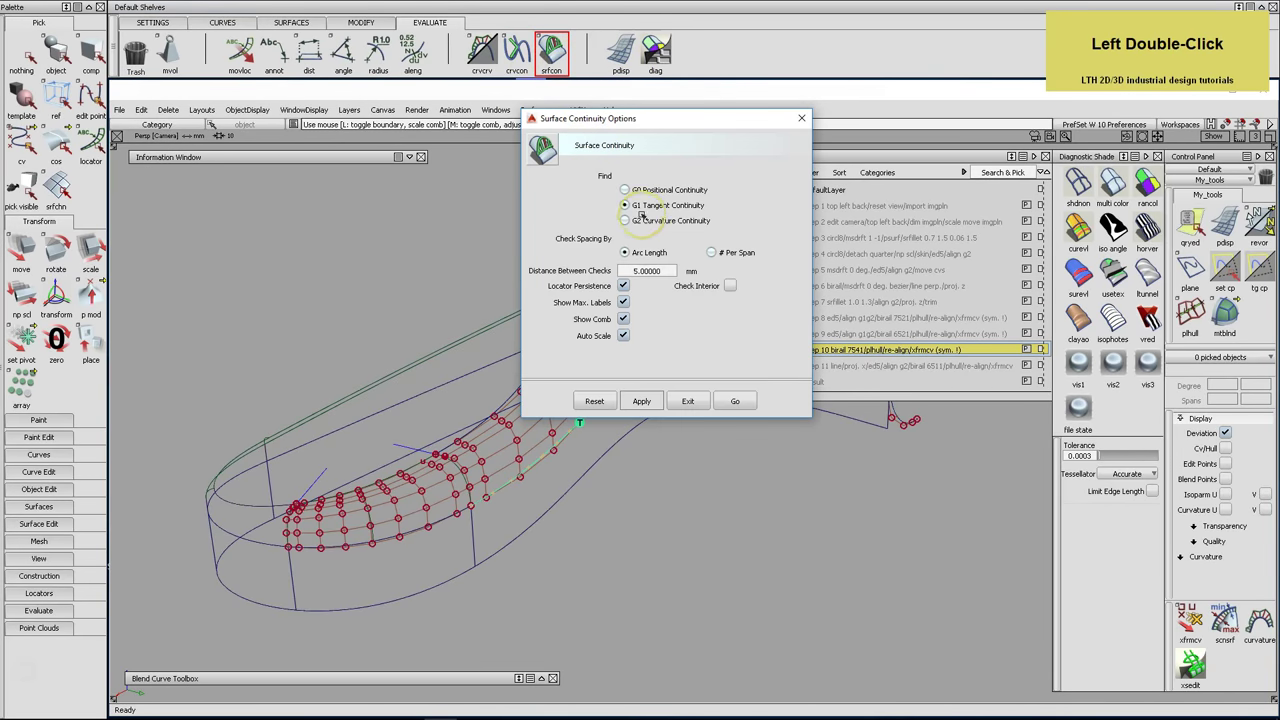
pyautogui.click(735, 401)
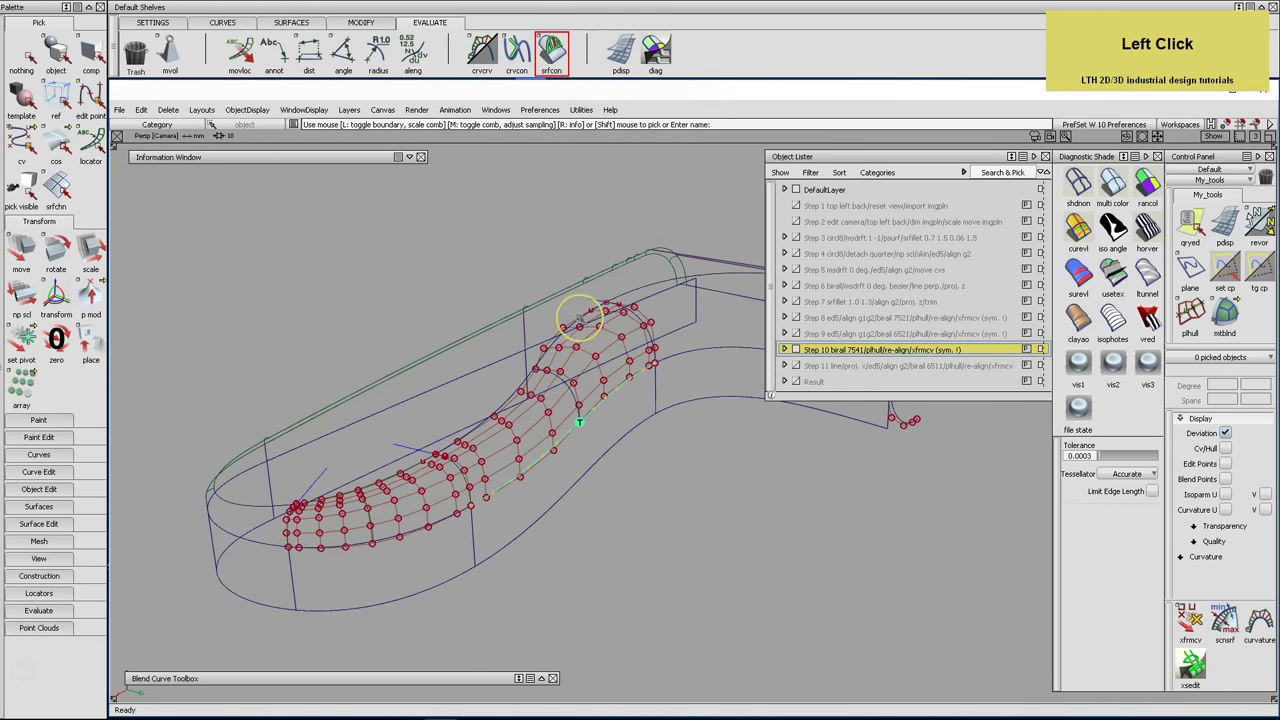
pyautogui.keyDown('alt'); pyautogui.keyDown('shift'); pyautogui.moveTo(611, 294); pyautogui.dragTo(645, 312, button='right'); pyautogui.keyUp('shift'); pyautogui.keyUp('alt')
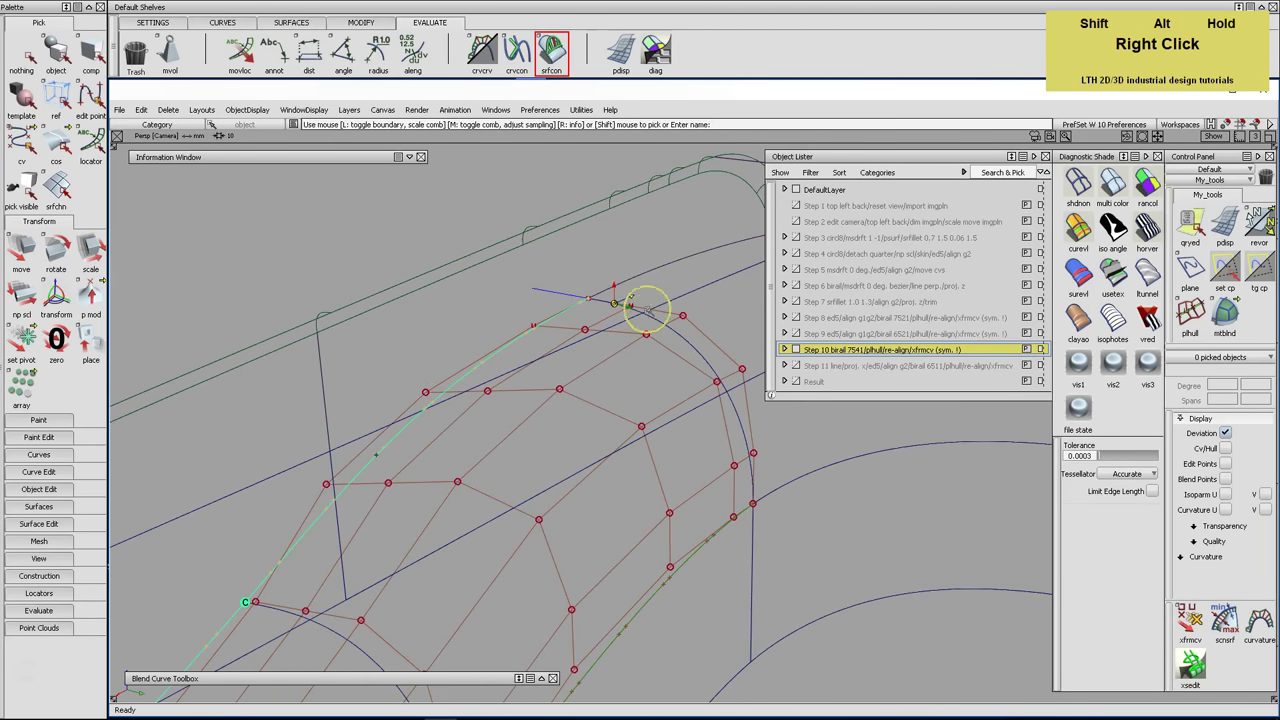
# In the top view, draw a short horizontal guide line from the lower interior control point of the birail surface's end row
pyautogui.click(21, 145)
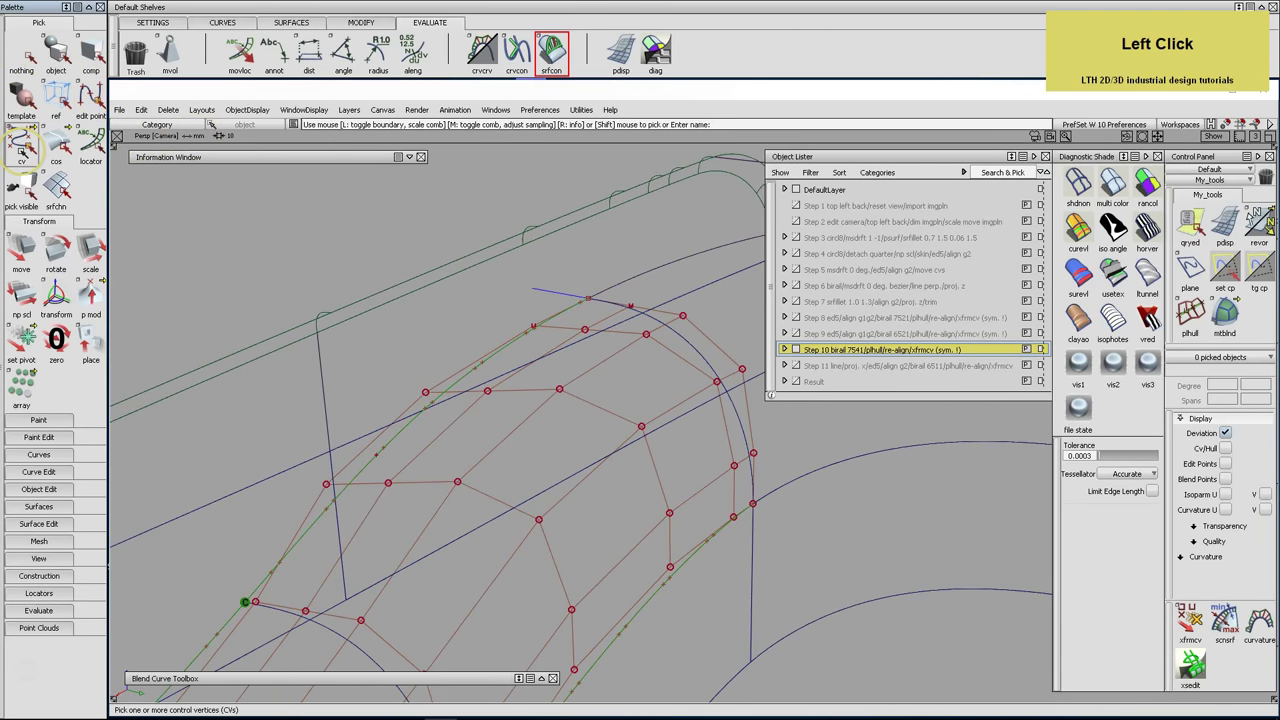
pyautogui.press('F8')
pyautogui.keyDown('alt'); pyautogui.keyDown('shift'); pyautogui.moveTo(423, 383); pyautogui.dragTo(323, 403, button='right'); pyautogui.keyUp('shift'); pyautogui.keyUp('alt')
pyautogui.keyDown('alt'); pyautogui.keyDown('shift'); pyautogui.moveTo(323, 403); pyautogui.dragTo(652, 432, button='middle'); pyautogui.keyUp('shift'); pyautogui.keyUp('alt')
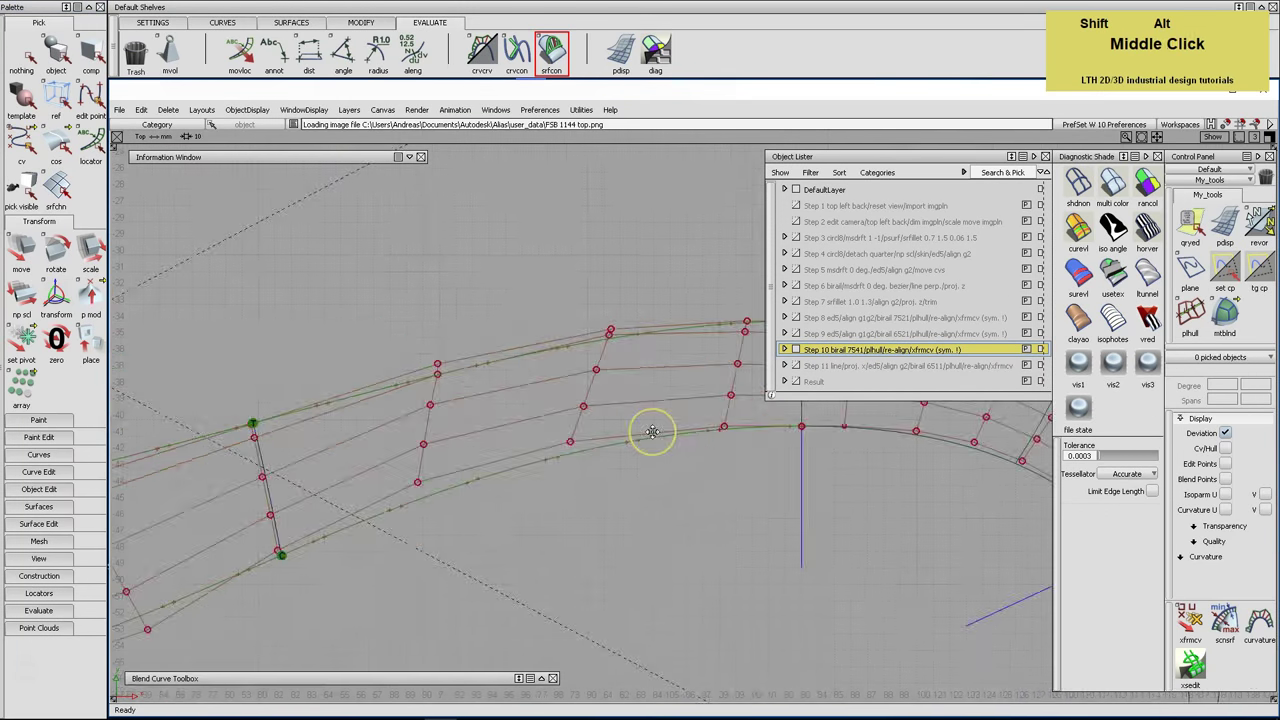
pyautogui.keyDown('alt'); pyautogui.keyDown('shift'); pyautogui.middleClick(652, 432); pyautogui.keyUp('shift'); pyautogui.keyUp('alt')
pyautogui.keyDown('alt'); pyautogui.keyDown('shift'); pyautogui.middleClick(652, 432); pyautogui.keyUp('shift'); pyautogui.keyUp('alt')
pyautogui.keyDown('alt'); pyautogui.keyDown('shift'); pyautogui.moveTo(487, 479); pyautogui.dragTo(529, 394, button='right'); pyautogui.keyUp('shift'); pyautogui.keyUp('alt')
pyautogui.keyDown('alt'); pyautogui.keyDown('shift'); pyautogui.moveTo(529, 394); pyautogui.dragTo(676, 367, button='middle'); pyautogui.keyUp('shift'); pyautogui.keyUp('alt')
pyautogui.click(872, 145)
pyautogui.click(222, 22)
pyautogui.click(308, 50)
pyautogui.keyDown('ctrl'); pyautogui.click(642, 295); pyautogui.keyUp('ctrl')
pyautogui.middleClick(642, 295)
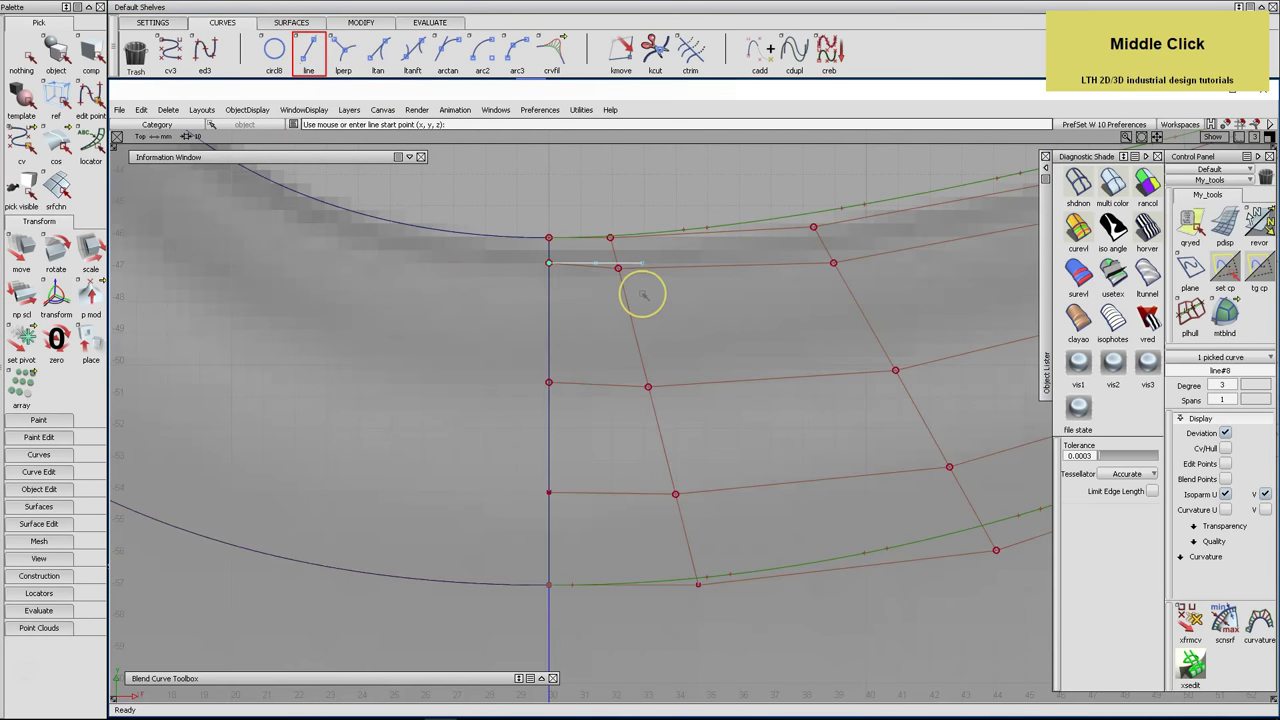
# Draw two more horizontal guide lines from the remaining interior control points of the birail surface's end row
pyautogui.keyDown('ctrl'); pyautogui.click(531, 396); pyautogui.keyUp('ctrl')
pyautogui.middleClick(686, 420)
pyautogui.keyDown('ctrl'); pyautogui.click(518, 509); pyautogui.keyUp('ctrl')
pyautogui.middleClick(732, 515)
# Move the second-row control point nearest the upper edge along V onto its guide line, using a mouse sensitivity of 100
pyautogui.click(21, 142)
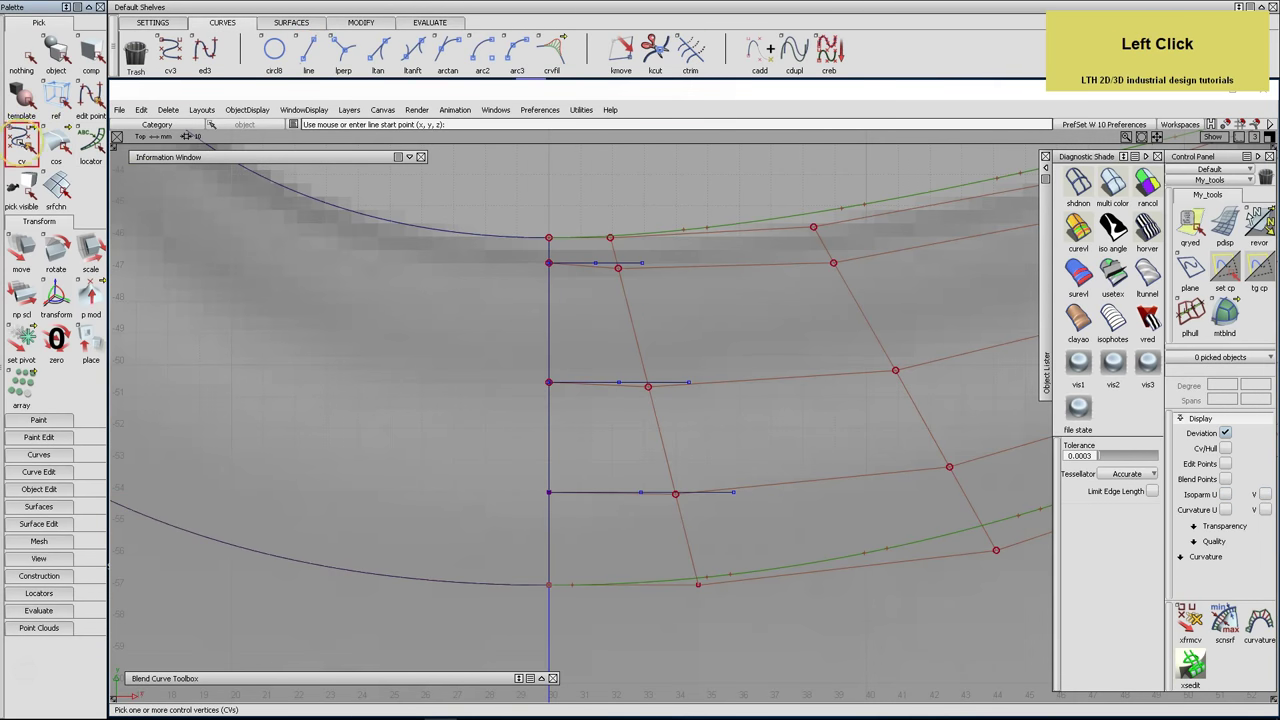
pyautogui.click(1189, 622)
pyautogui.click(675, 494)
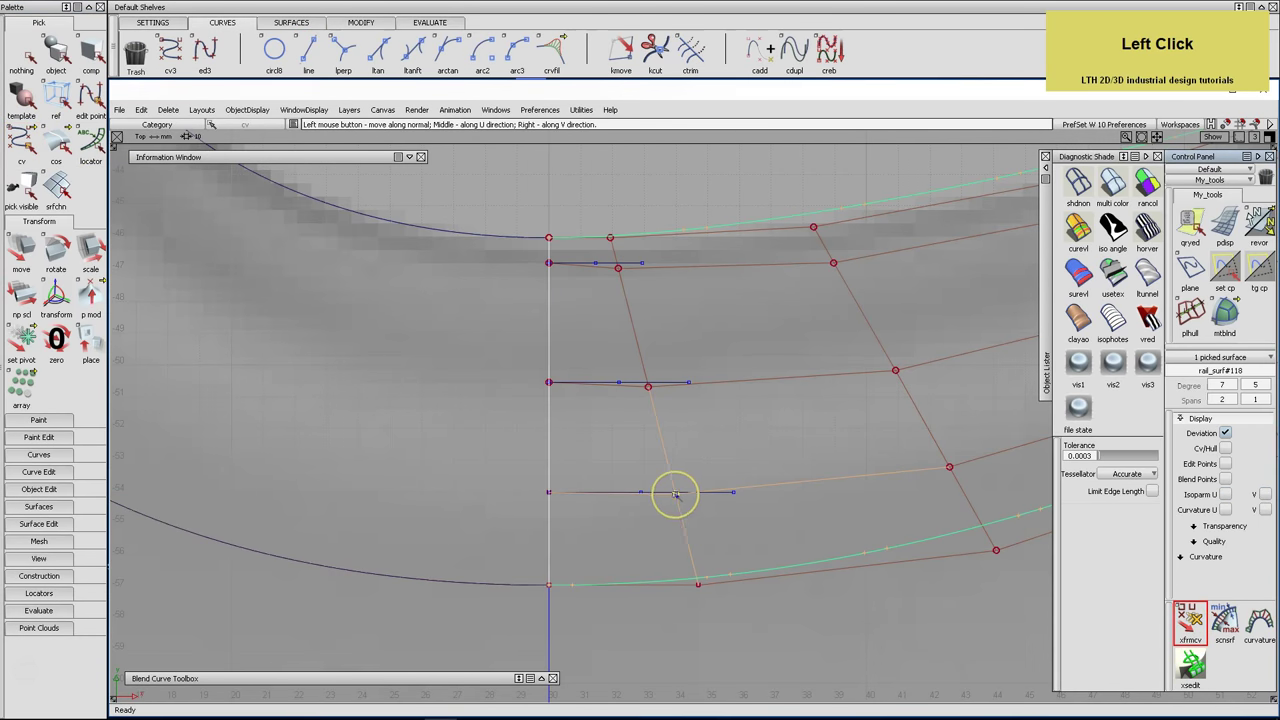
pyautogui.moveTo(701, 449); pyautogui.dragTo(583, 586, button='right')
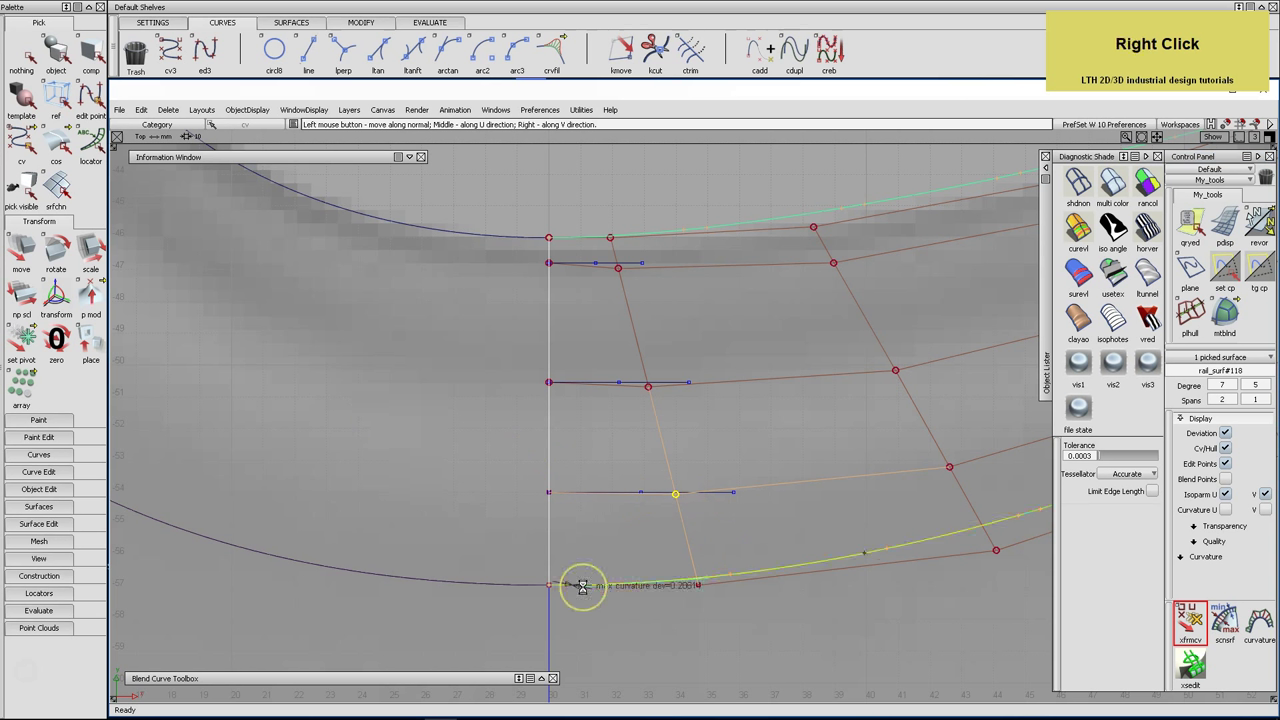
pyautogui.press('space')
pyautogui.press('space')
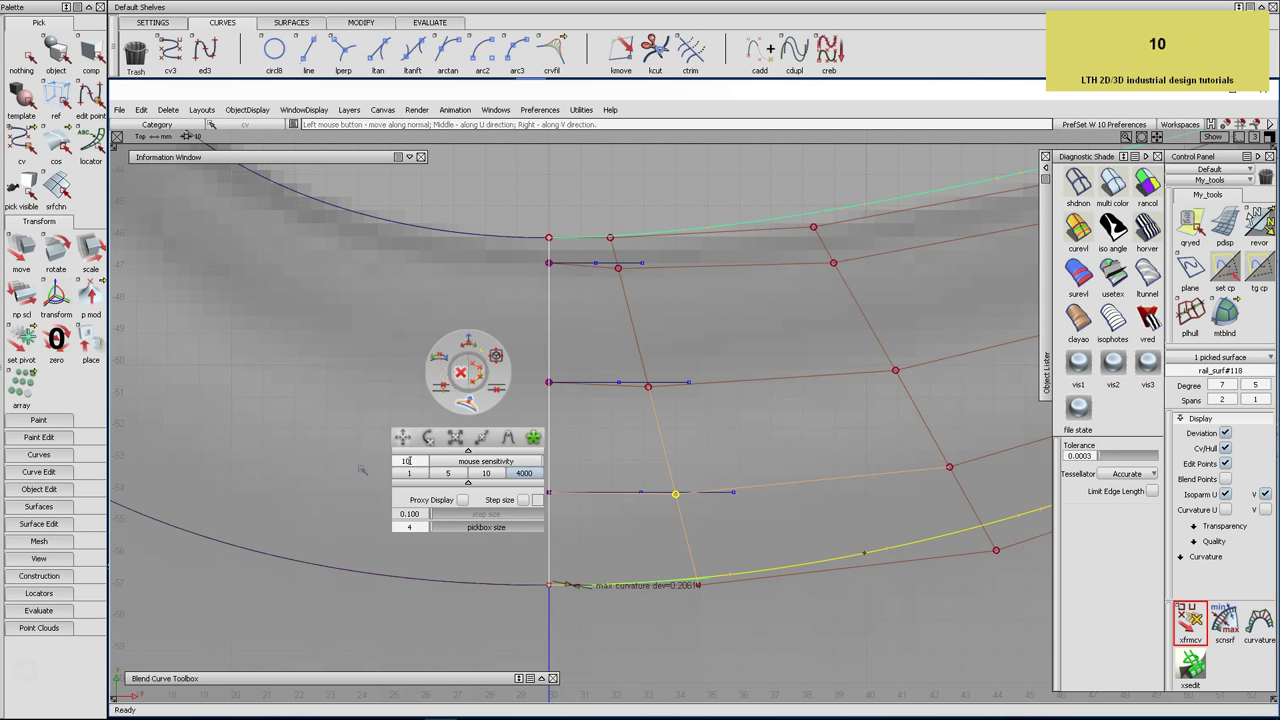
pyautogui.write('100')
pyautogui.press('Return')
pyautogui.moveTo(466, 449); pyautogui.dragTo(807, 370, button='right')
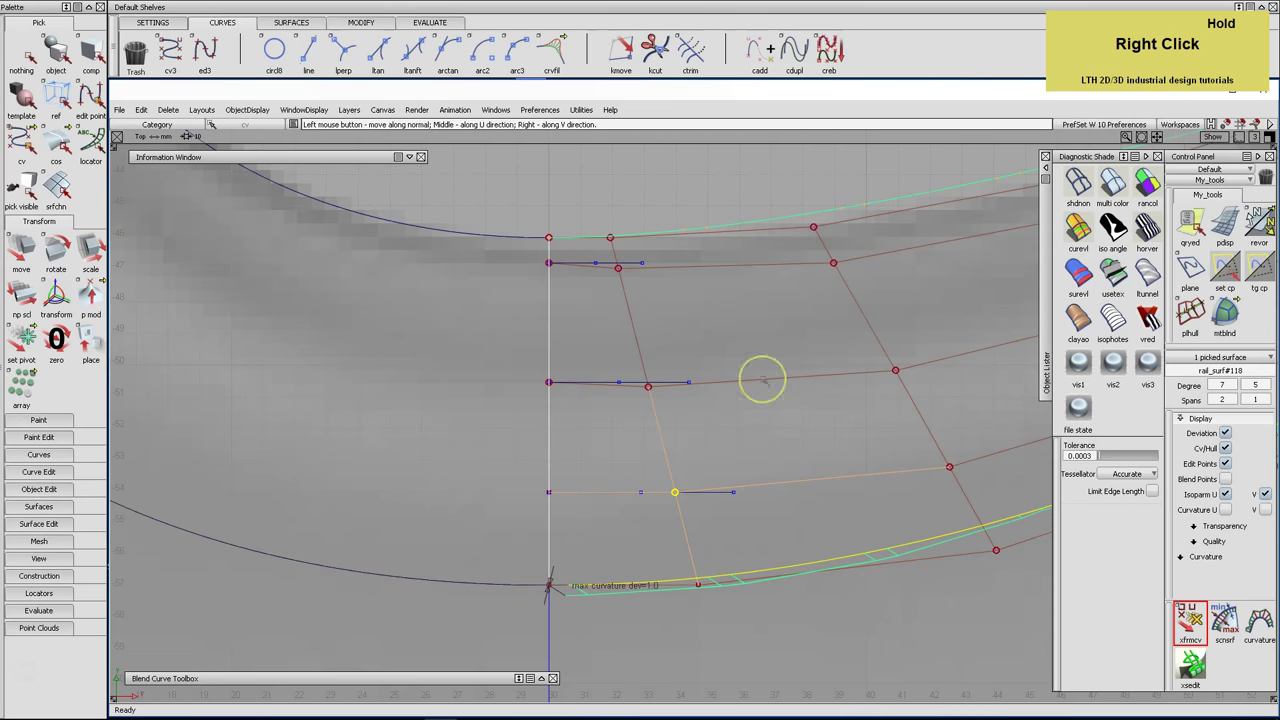
# Move the second-row control point in the middle of the birail surface's end along V onto its horizontal guide line
pyautogui.click(648, 386)
pyautogui.moveTo(634, 418); pyautogui.dragTo(744, 372, button='right')
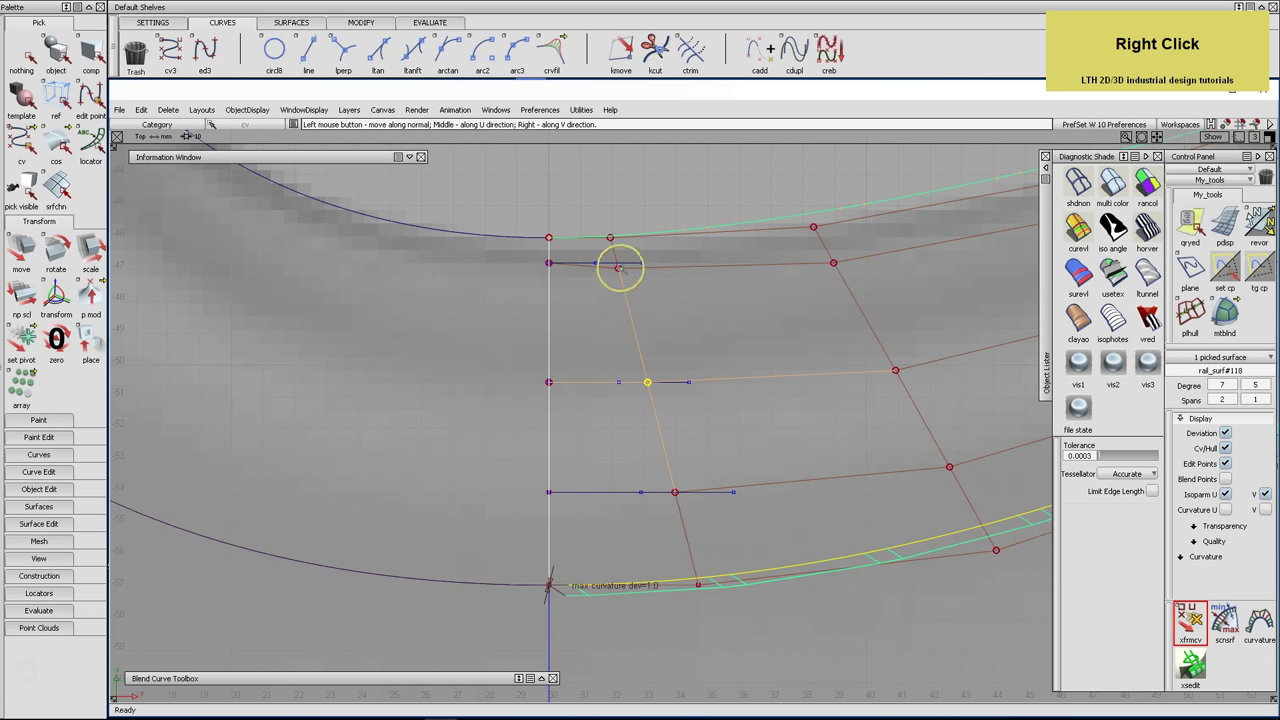
pyautogui.click(56, 55)
pyautogui.doubleClick(491, 306)
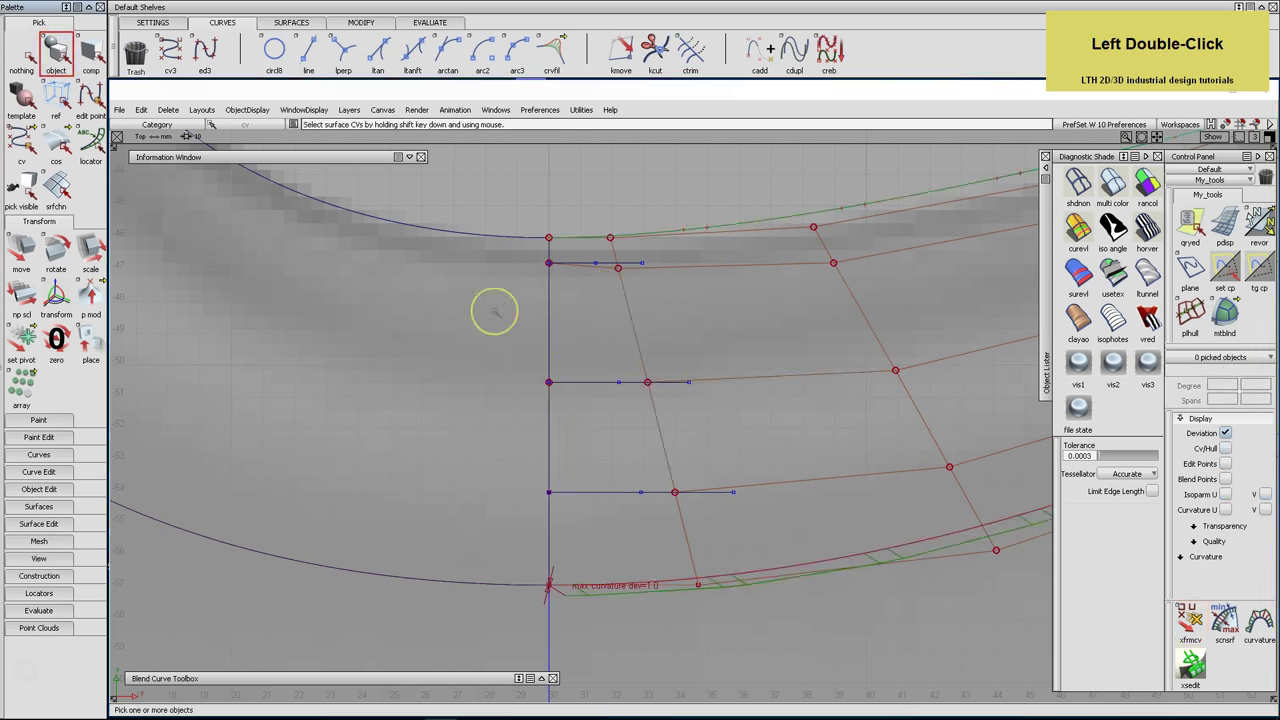
# Move the remaining second-row control point, nearest the upper edge in the top view, vertically onto its guide line
pyautogui.click(22, 148)
pyautogui.click(616, 267)
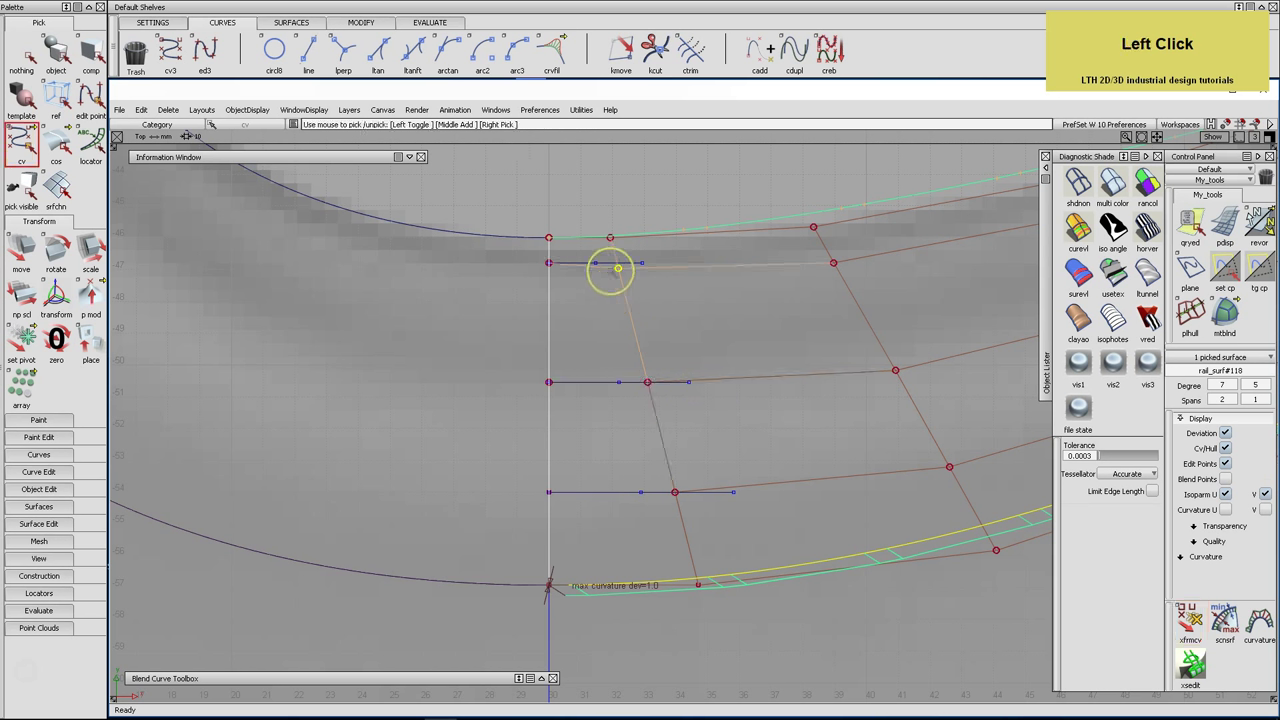
pyautogui.click(21, 248)
pyautogui.keyDown('alt'); pyautogui.keyDown('shift'); pyautogui.moveTo(617, 267); pyautogui.dragTo(808, 297, button='right'); pyautogui.keyUp('shift'); pyautogui.keyUp('alt')
pyautogui.moveTo(759, 335); pyautogui.dragTo(751, 311)
pyautogui.moveTo(751, 311); pyautogui.dragTo(751, 314, button='right')
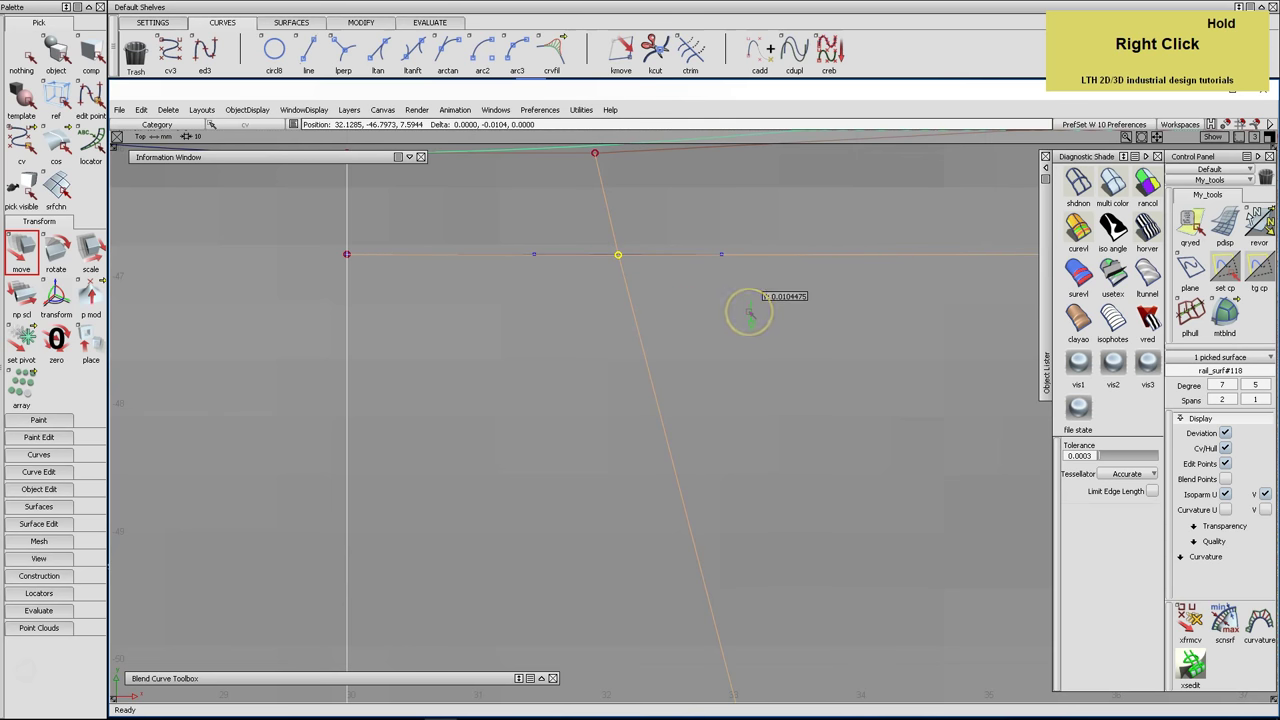
pyautogui.moveTo(749, 314); pyautogui.dragTo(540, 372, button='right')
pyautogui.click(22, 52)
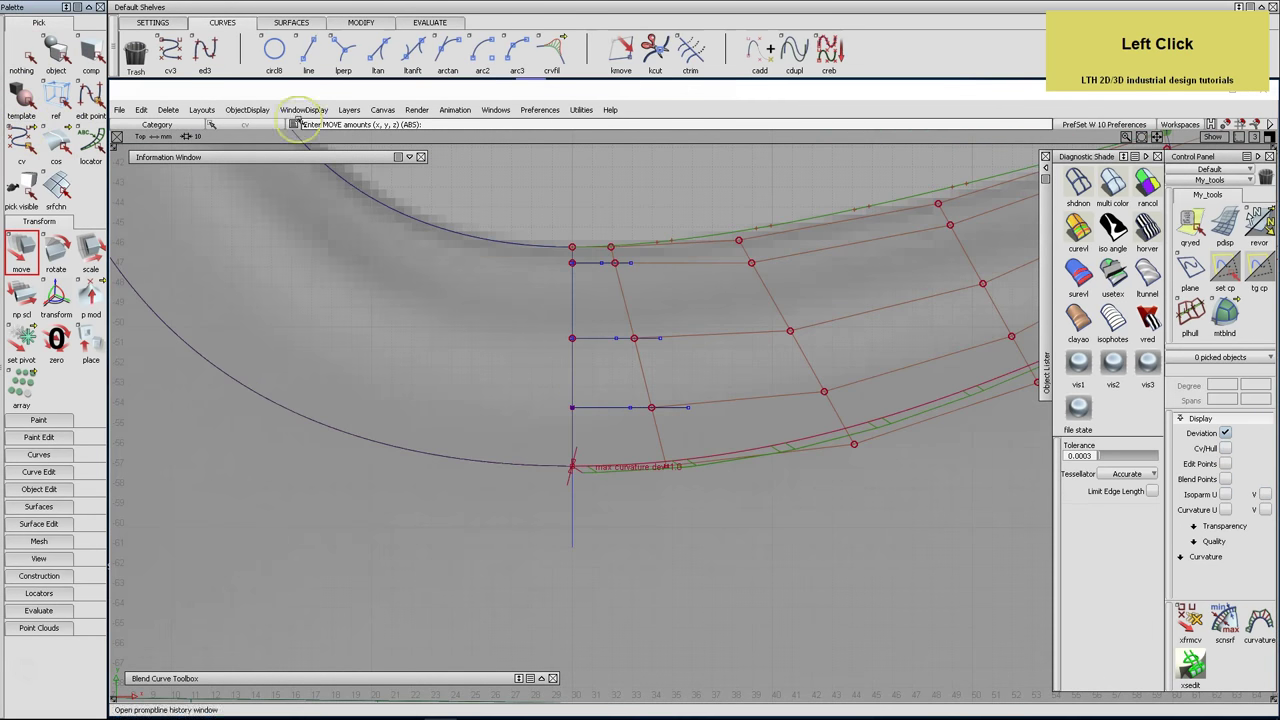
# Planarize the birail surface's second hull from the end
pyautogui.click(1190, 318)
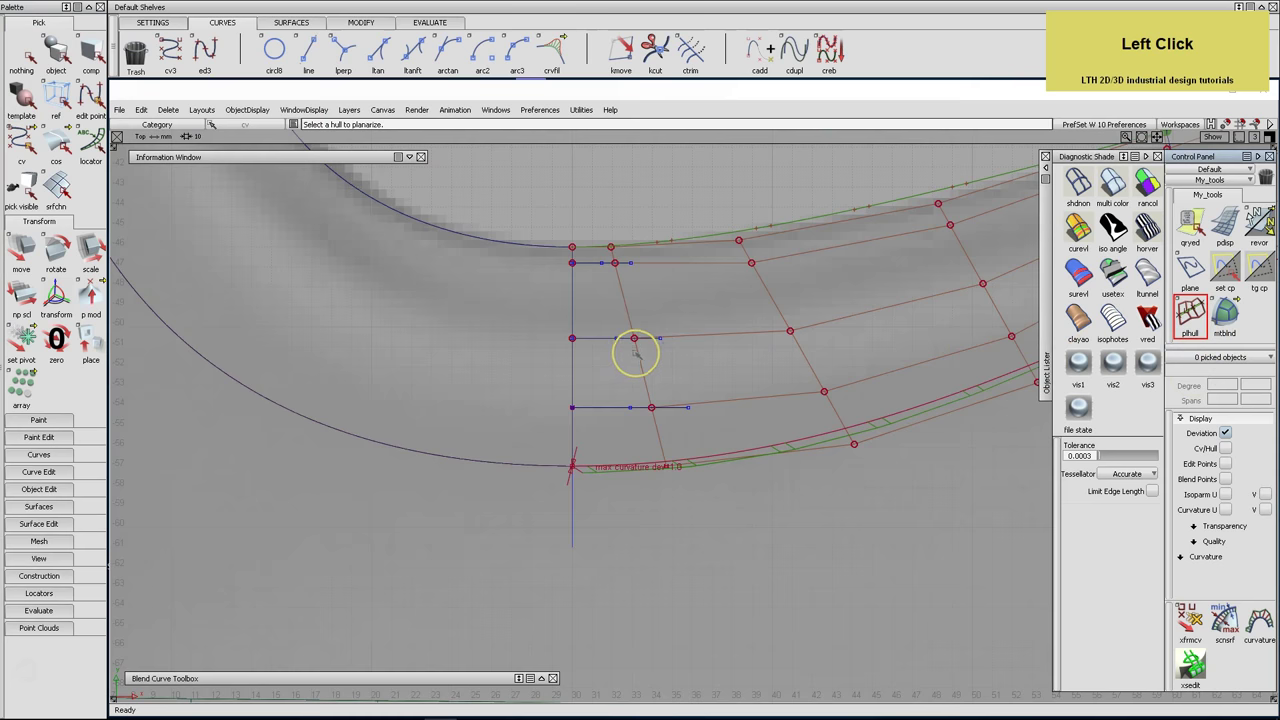
pyautogui.click(637, 350)
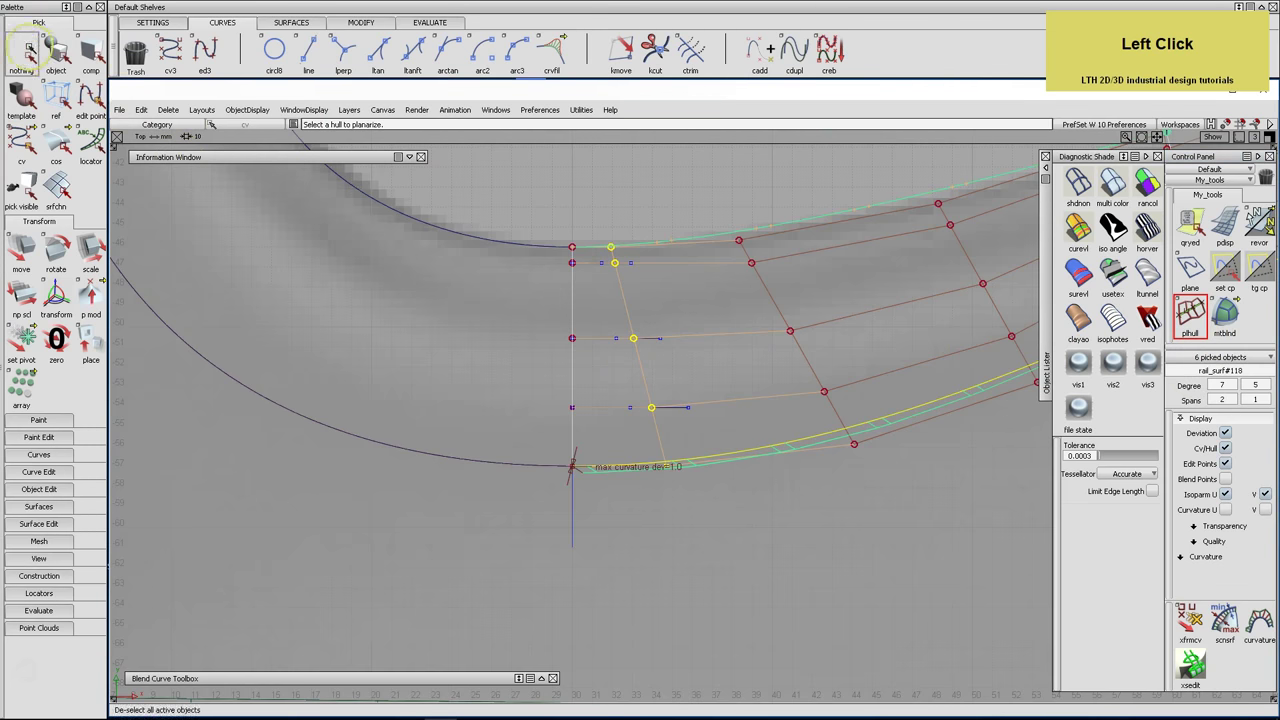
pyautogui.click(22, 52)
# Delete the three horizontal guide lines at the birail surface's end
pyautogui.click(90, 52)
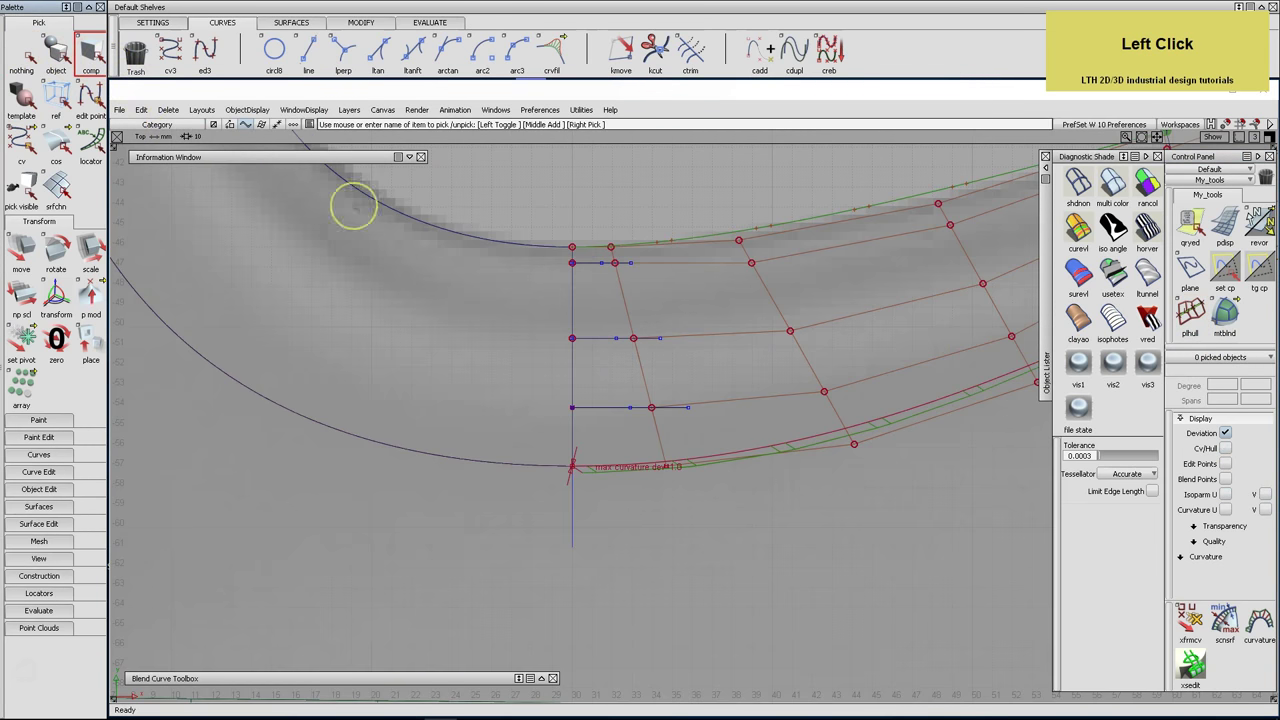
pyautogui.moveTo(607, 219); pyautogui.dragTo(704, 489)
pyautogui.press('Return')
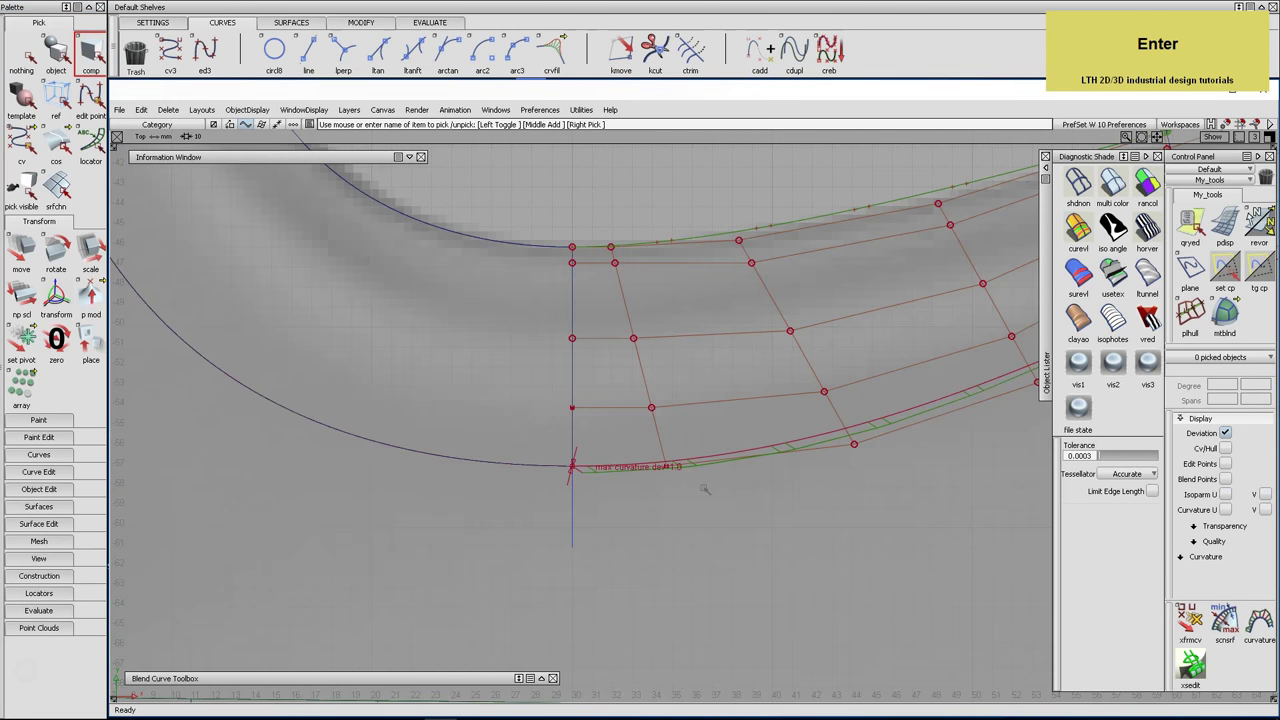
# In the perspective view, adjust the second-row control point beside the crown edge near the surface's end along the normal
pyautogui.press('F8')
pyautogui.keyDown('alt'); pyautogui.keyDown('shift'); pyautogui.moveTo(623, 423); pyautogui.dragTo(600, 430, button='right'); pyautogui.keyUp('shift'); pyautogui.keyUp('alt')
pyautogui.keyDown('alt'); pyautogui.keyDown('shift'); pyautogui.click(610, 413); pyautogui.keyUp('shift'); pyautogui.keyUp('alt')
pyautogui.keyDown('alt'); pyautogui.keyDown('shift'); pyautogui.moveTo(610, 413); pyautogui.dragTo(514, 443); pyautogui.keyUp('shift'); pyautogui.keyUp('alt')
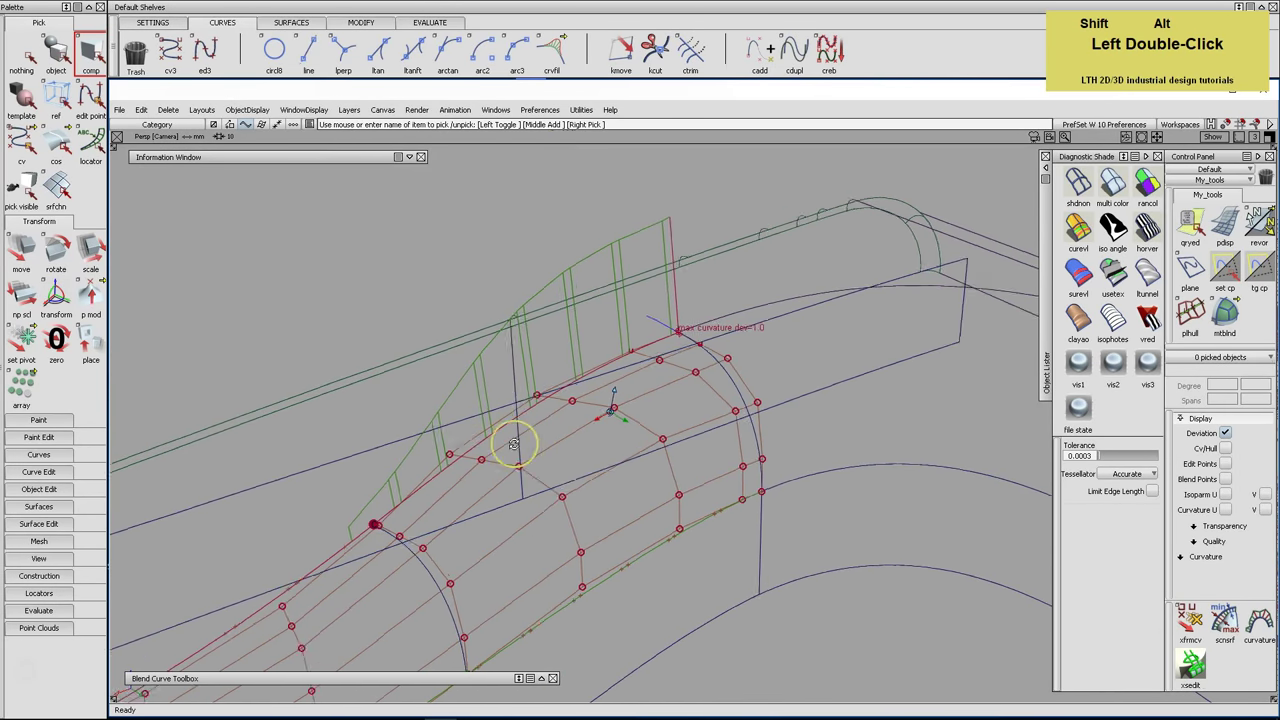
pyautogui.click(1186, 620)
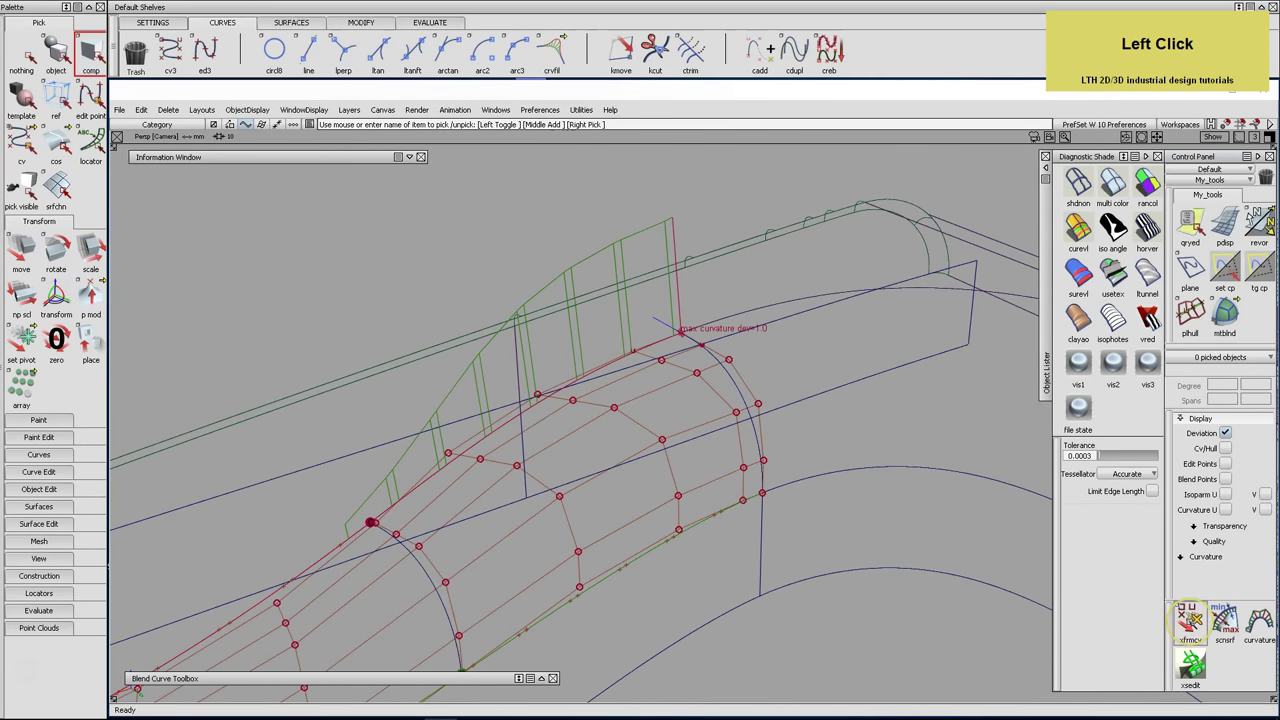
pyautogui.click(661, 361)
pyautogui.moveTo(650, 381); pyautogui.dragTo(646, 385)
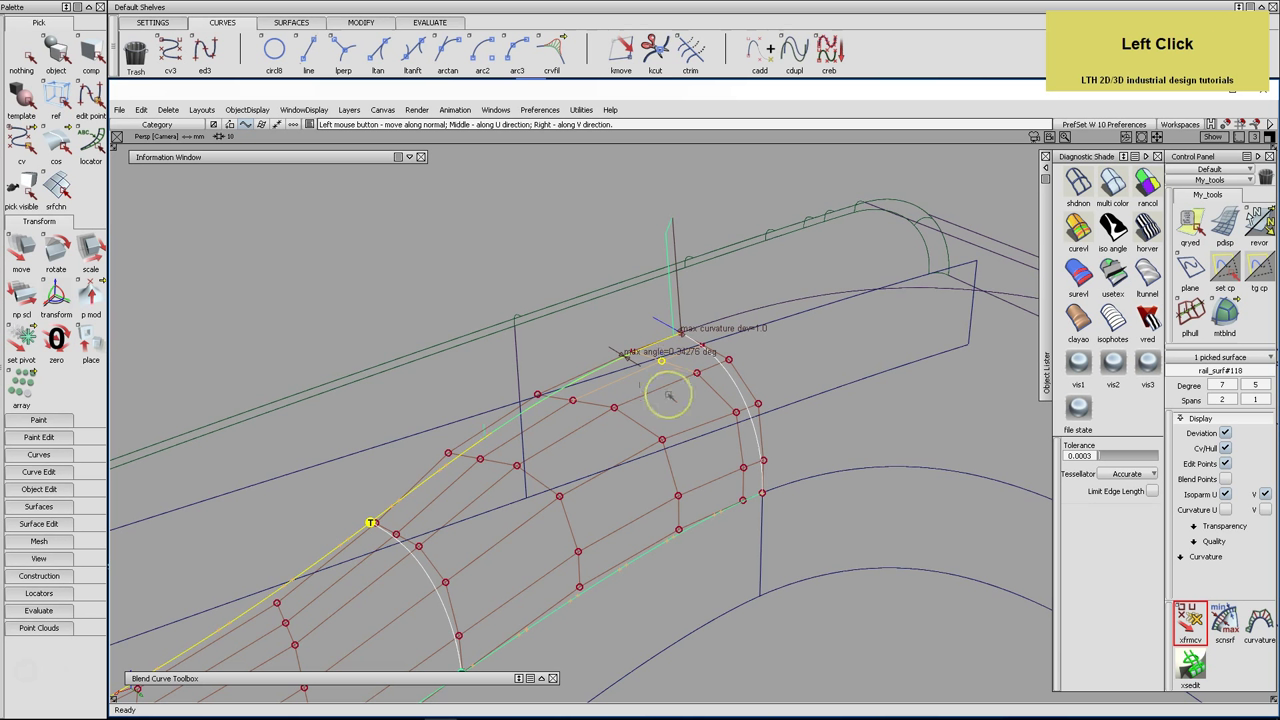
# Fine-tune the second- and third-row control points in the next column along the surface normal near the crown edge
pyautogui.keyDown('alt'); pyautogui.keyDown('shift'); pyautogui.moveTo(666, 394); pyautogui.dragTo(606, 406); pyautogui.keyUp('shift'); pyautogui.keyUp('alt')
pyautogui.keyDown('alt'); pyautogui.keyDown('shift'); pyautogui.moveTo(606, 406); pyautogui.dragTo(594, 406, button='right'); pyautogui.keyUp('shift'); pyautogui.keyUp('alt')
pyautogui.keyDown('alt'); pyautogui.keyDown('shift'); pyautogui.moveTo(594, 406); pyautogui.dragTo(603, 349, button='middle'); pyautogui.keyUp('shift'); pyautogui.keyUp('alt')
pyautogui.click(592, 339)
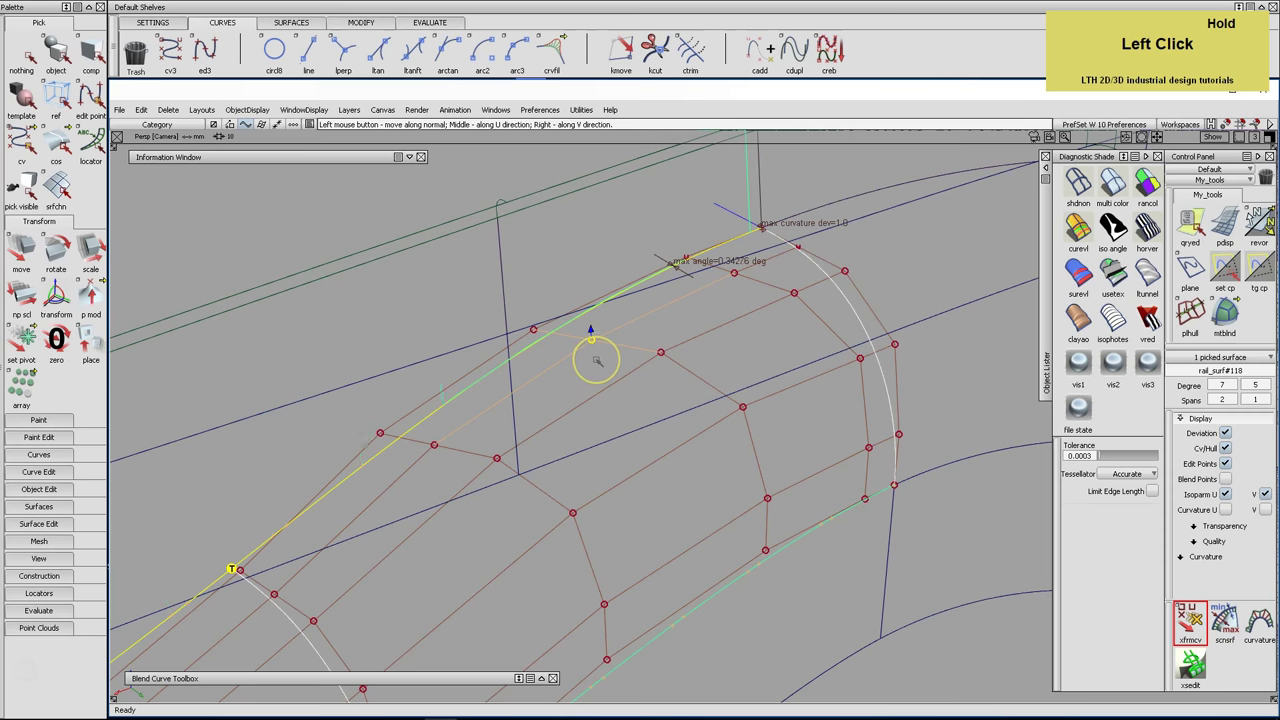
pyautogui.moveTo(596, 361); pyautogui.dragTo(662, 356)
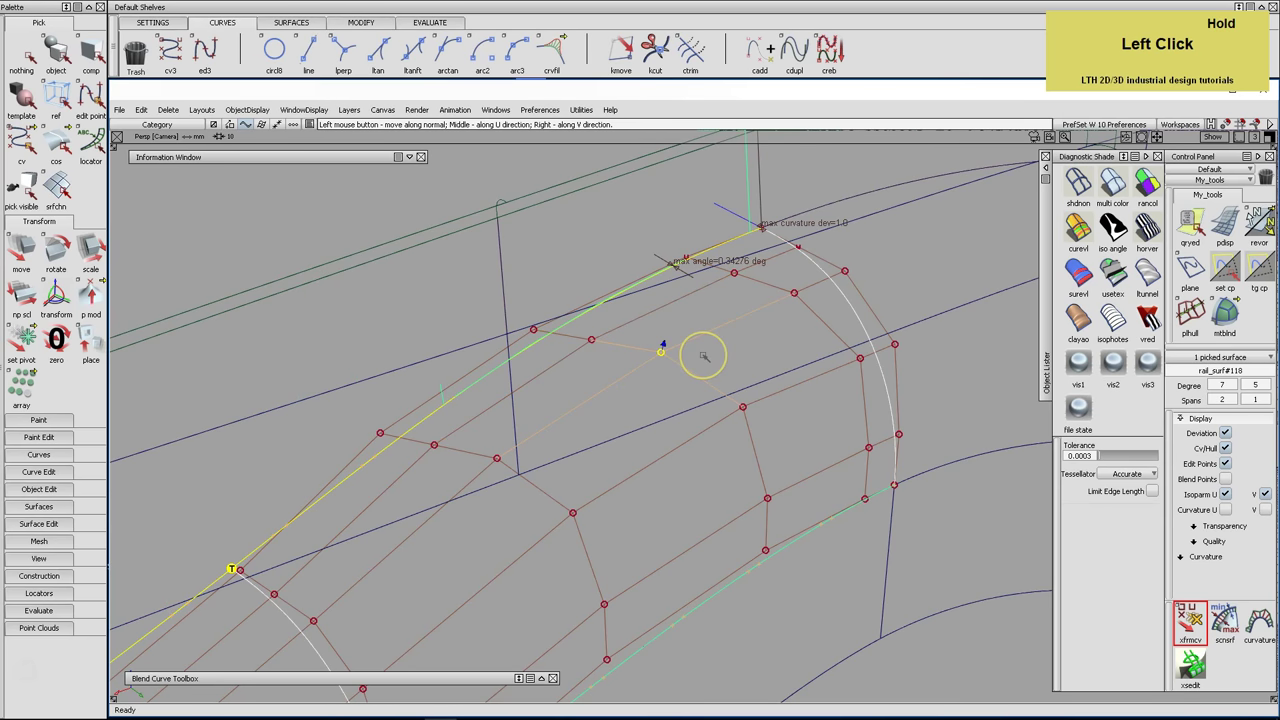
pyautogui.keyDown('alt'); pyautogui.keyDown('shift'); pyautogui.moveTo(704, 357); pyautogui.dragTo(751, 343, button='right'); pyautogui.keyUp('shift'); pyautogui.keyUp('alt')
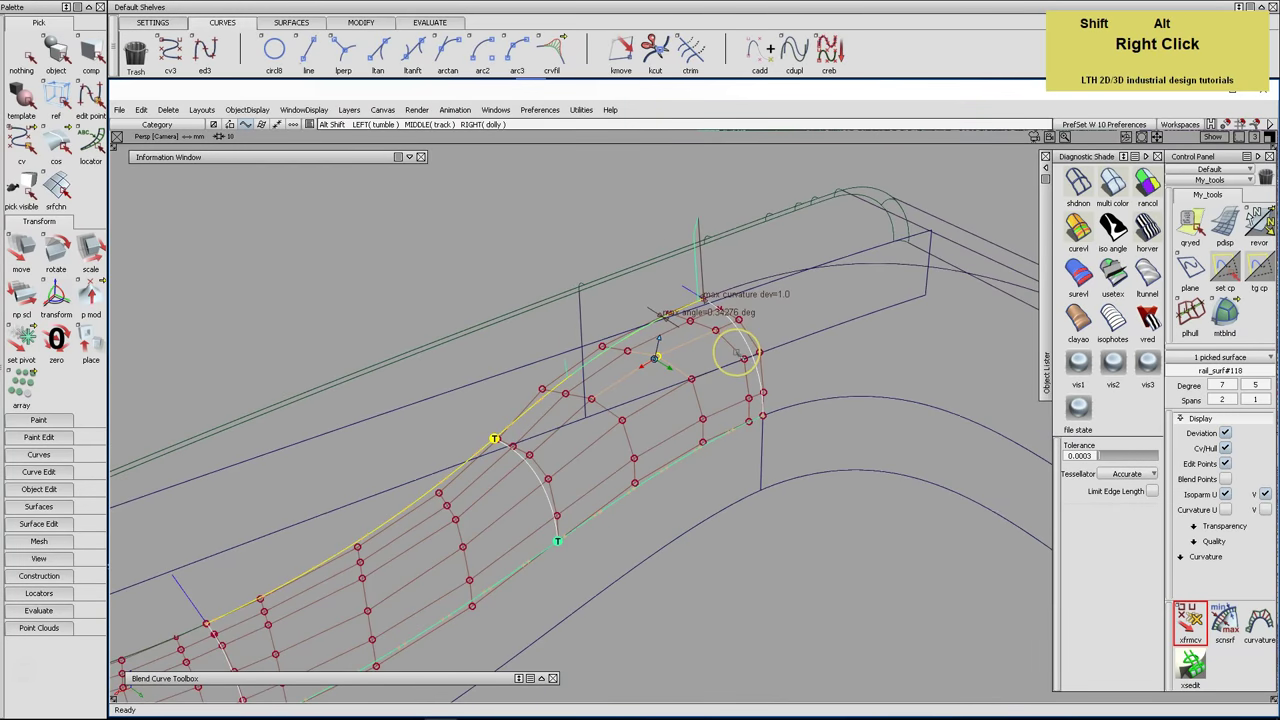
pyautogui.keyDown('alt'); pyautogui.keyDown('shift'); pyautogui.moveTo(751, 343); pyautogui.dragTo(831, 322, button='middle'); pyautogui.keyUp('shift'); pyautogui.keyUp('alt')
pyautogui.click(21, 55)
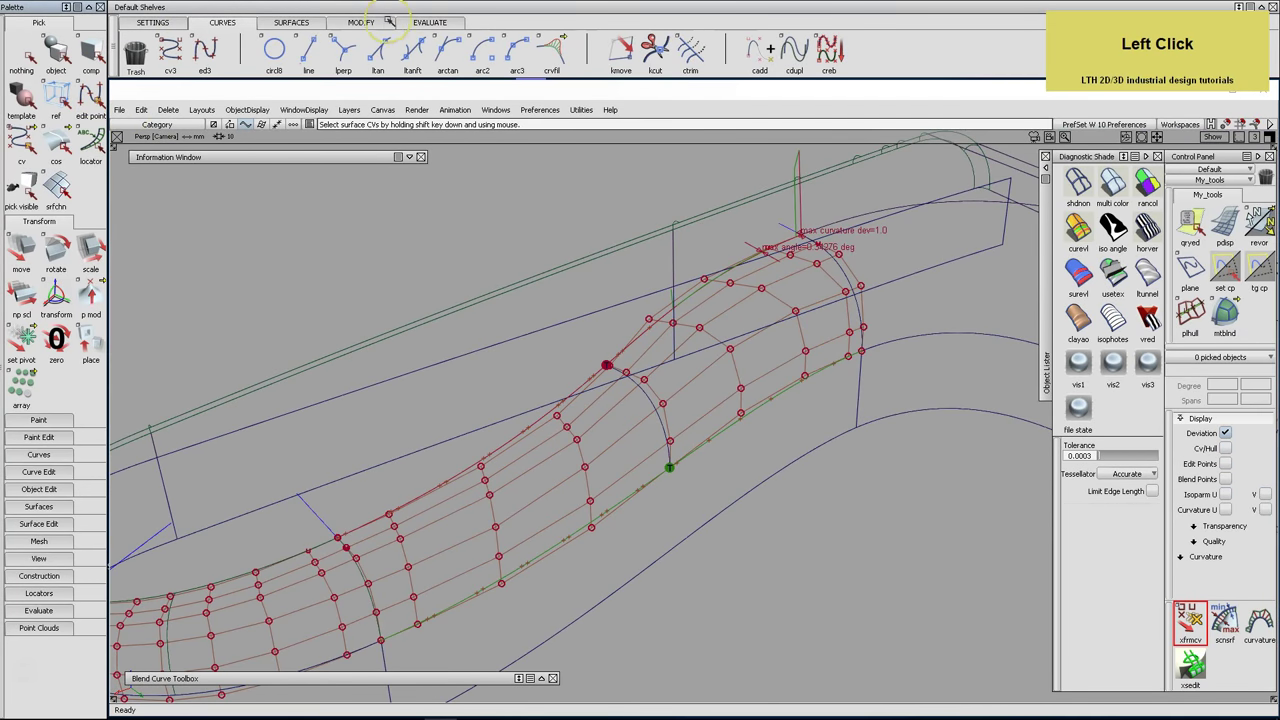
# Align the birail surface's crown edge with G2 continuity, using the Edge alignment type
pyautogui.click(361, 22)
pyautogui.click(516, 50)
pyautogui.doubleClick(590, 52)
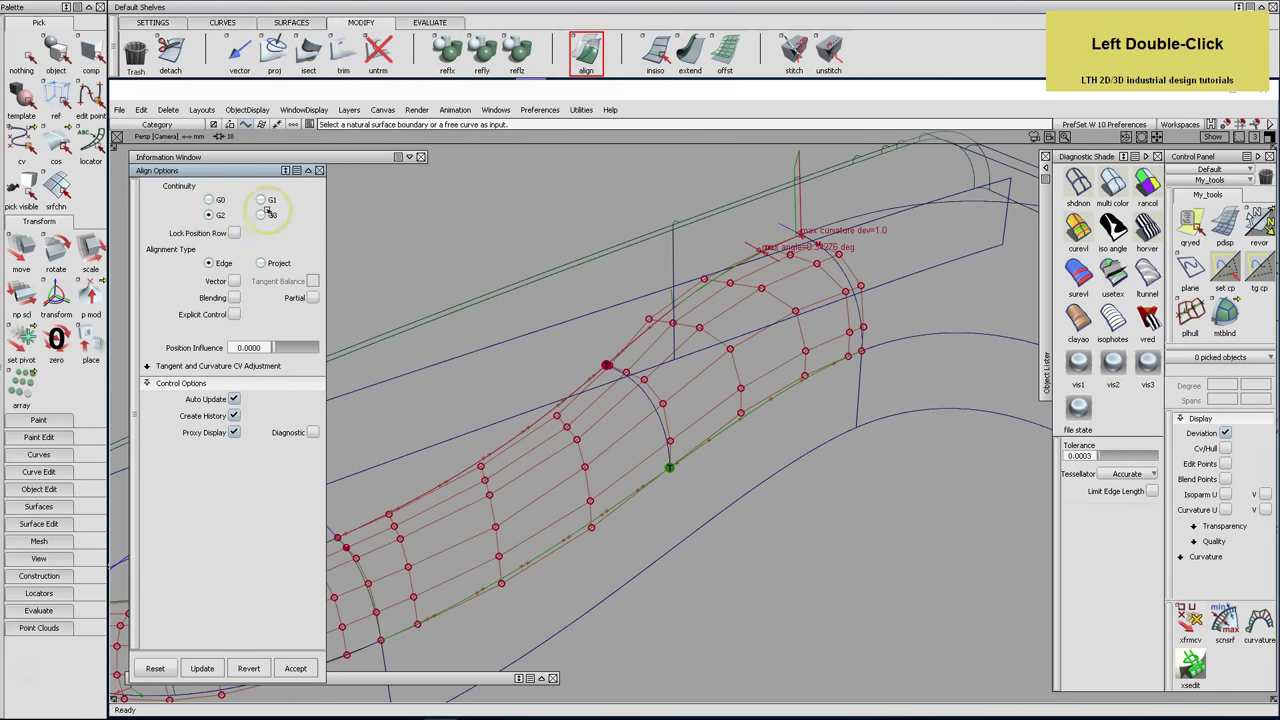
pyautogui.click(696, 290)
pyautogui.click(697, 290)
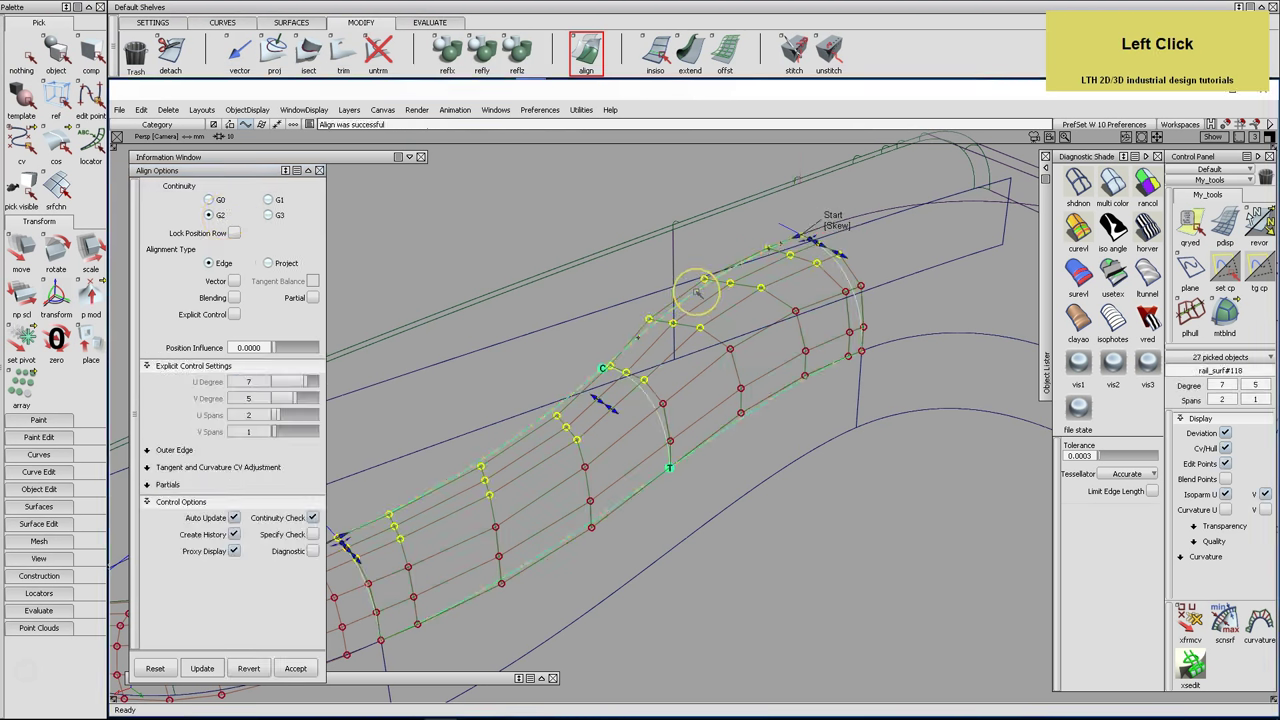
# Examine the aligned surface's end control points in the top view for horizontal hull alignment, and close the Align options
pyautogui.keyDown('alt'); pyautogui.keyDown('shift'); pyautogui.click(826, 251); pyautogui.keyUp('shift'); pyautogui.keyUp('alt')
pyautogui.keyDown('alt'); pyautogui.keyDown('shift'); pyautogui.moveTo(826, 251); pyautogui.dragTo(785, 322, button='right'); pyautogui.keyUp('shift'); pyautogui.keyUp('alt')
pyautogui.press('F8')
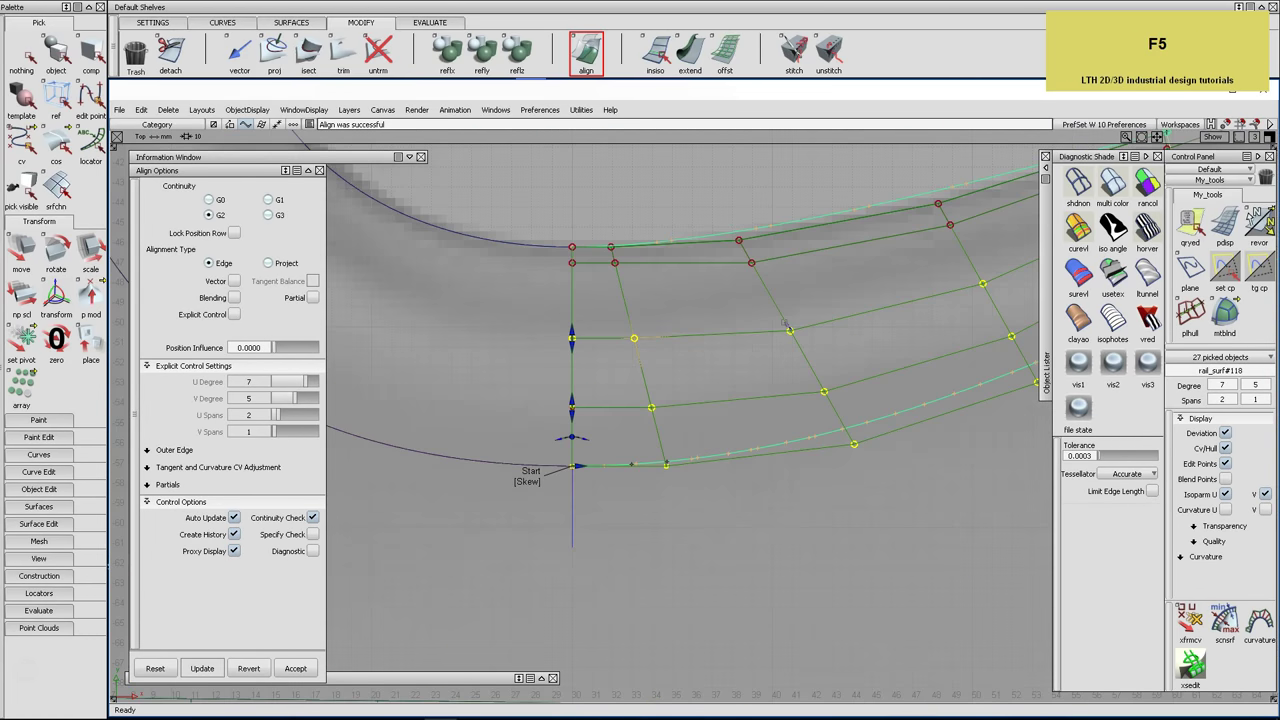
pyautogui.keyDown('alt'); pyautogui.keyDown('shift'); pyautogui.moveTo(636, 338); pyautogui.dragTo(640, 390); pyautogui.keyUp('shift'); pyautogui.keyUp('alt')
pyautogui.keyDown('alt'); pyautogui.keyDown('shift'); pyautogui.moveTo(638, 389); pyautogui.dragTo(480, 529, button='right'); pyautogui.keyUp('shift'); pyautogui.keyUp('alt')
pyautogui.keyDown('alt'); pyautogui.keyDown('shift'); pyautogui.moveTo(646, 490); pyautogui.dragTo(794, 371, button='right'); pyautogui.keyUp('shift'); pyautogui.keyUp('alt')
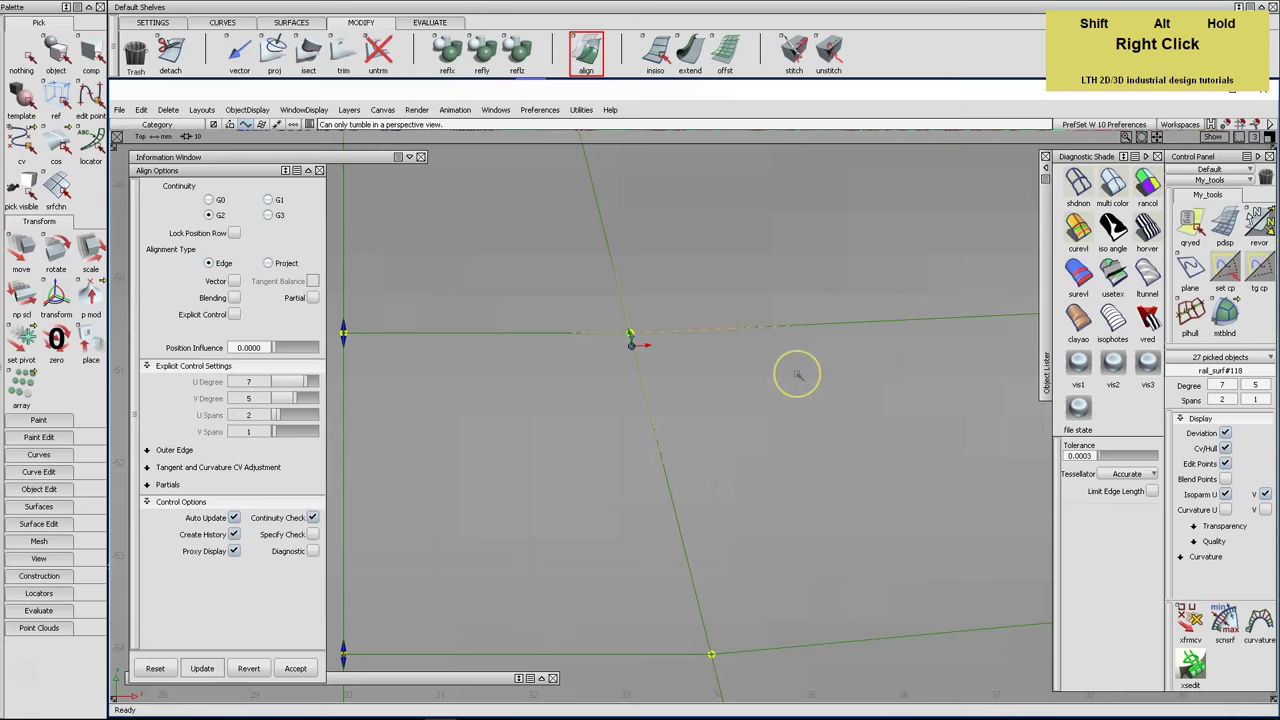
pyautogui.keyDown('alt'); pyautogui.keyDown('shift'); pyautogui.moveTo(794, 371); pyautogui.dragTo(751, 229, button='middle'); pyautogui.keyUp('shift'); pyautogui.keyUp('alt')
pyautogui.keyDown('alt'); pyautogui.keyDown('shift'); pyautogui.moveTo(751, 229); pyautogui.dragTo(516, 428, button='right'); pyautogui.keyUp('shift'); pyautogui.keyUp('alt')
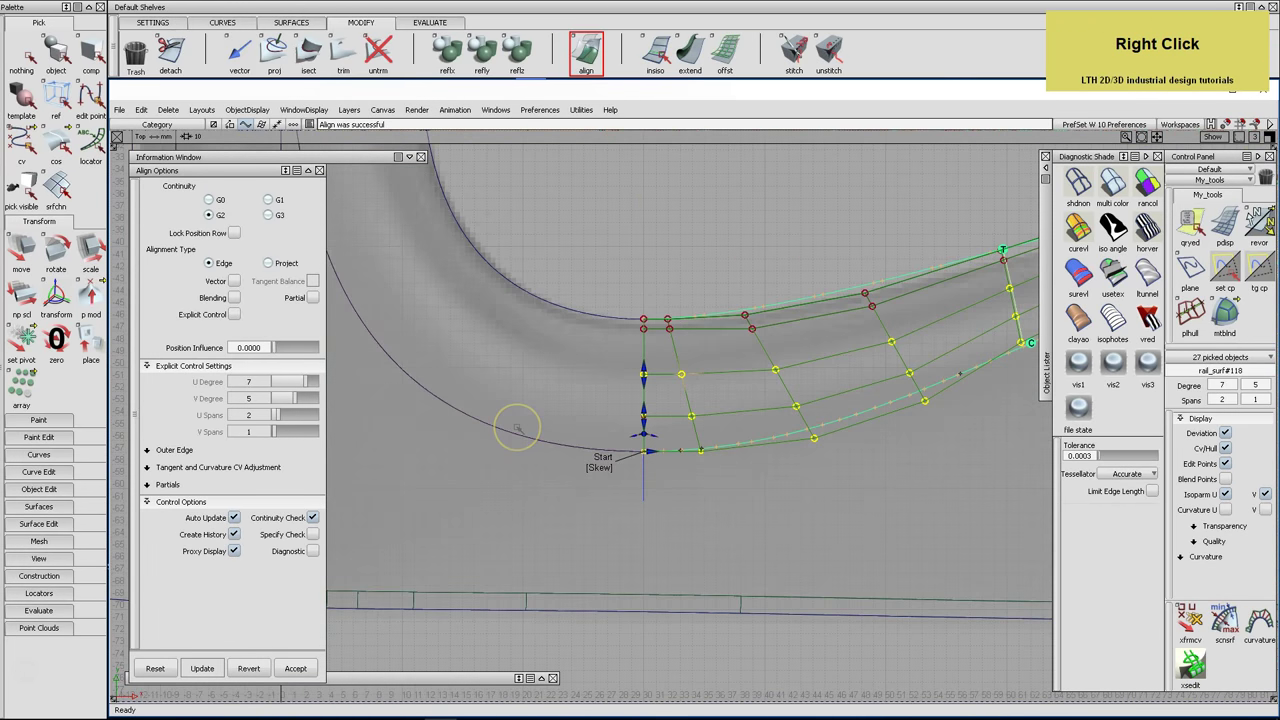
pyautogui.press('F8')
pyautogui.click(319, 170)
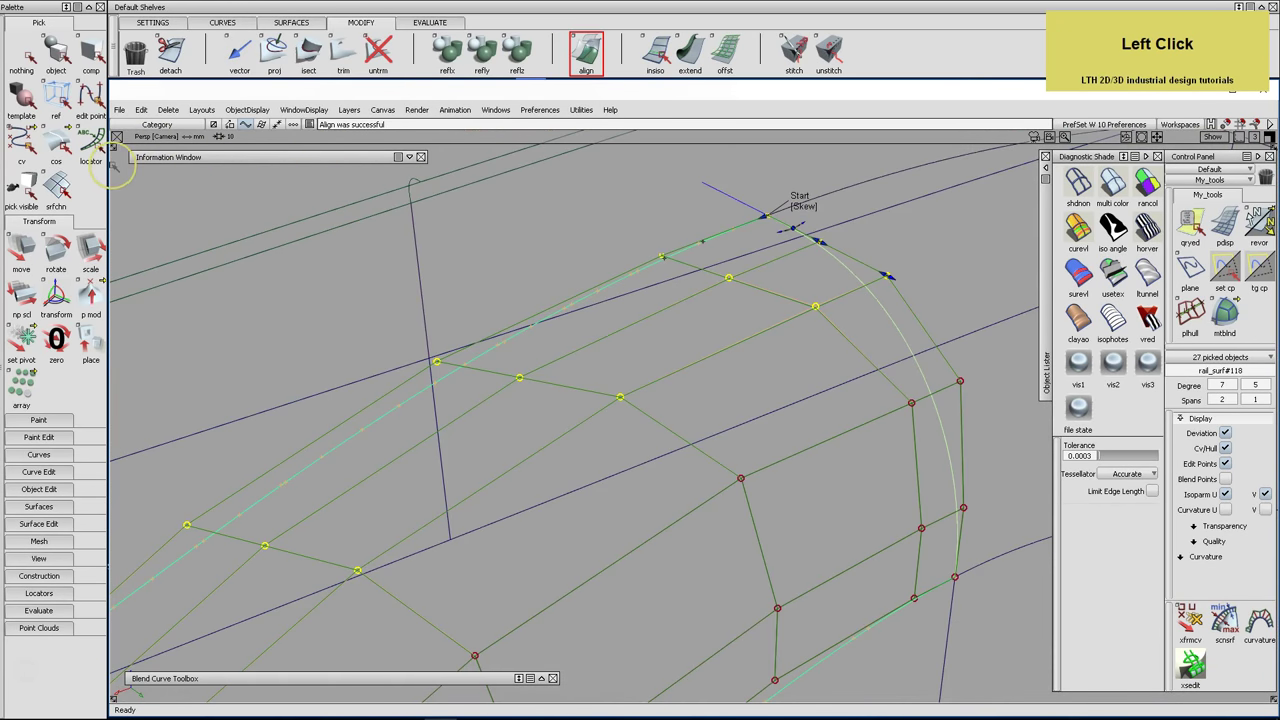
pyautogui.click(20, 60)
# Check surface continuity across the seam between the two birail surfaces
pyautogui.click(430, 22)
pyautogui.doubleClick(552, 50)
pyautogui.click(735, 401)
pyautogui.keyDown('alt'); pyautogui.keyDown('shift'); pyautogui.moveTo(782, 394); pyautogui.dragTo(731, 400, button='right'); pyautogui.keyUp('shift'); pyautogui.keyUp('alt')
pyautogui.keyDown('alt'); pyautogui.keyDown('shift'); pyautogui.moveTo(736, 402); pyautogui.dragTo(849, 352, button='middle'); pyautogui.keyUp('shift'); pyautogui.keyUp('alt')
pyautogui.click(668, 431)
pyautogui.click(623, 421)
pyautogui.click(669, 430)
pyautogui.click(669, 428)
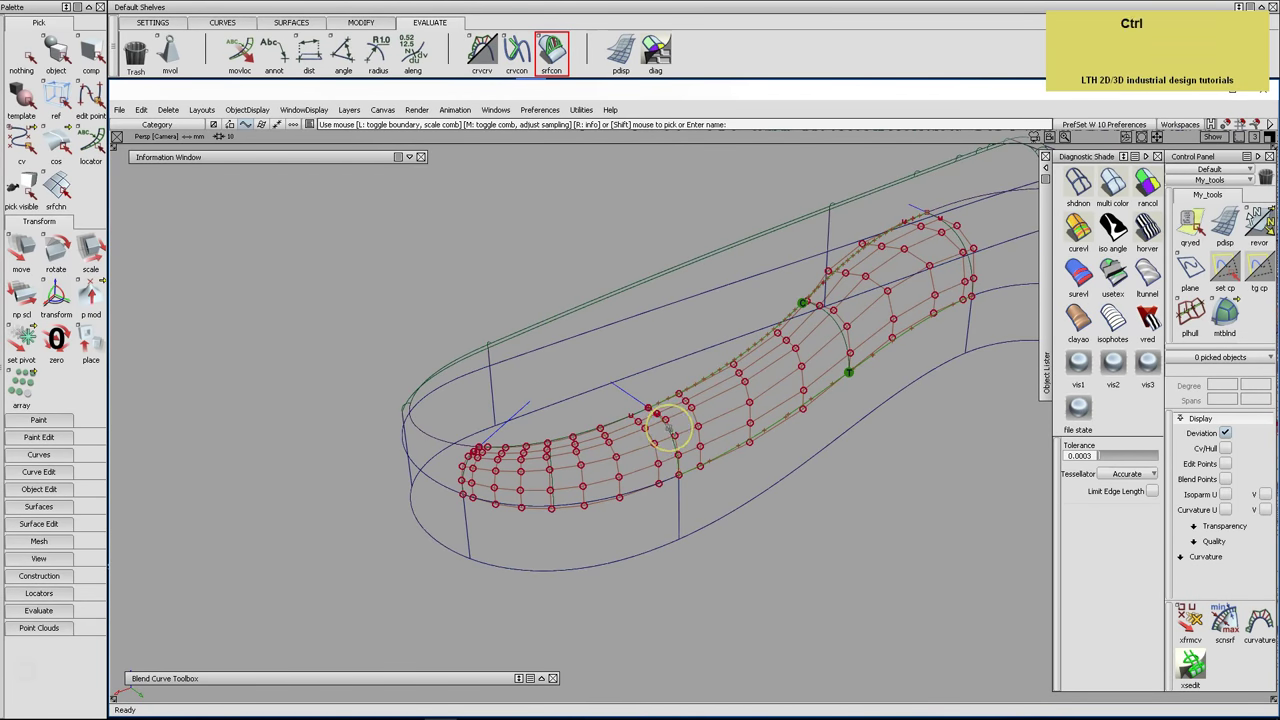
# Clear the selection and save the model file
pyautogui.keyDown('alt'); pyautogui.keyDown('shift'); pyautogui.moveTo(829, 357); pyautogui.dragTo(558, 402, button='middle'); pyautogui.keyUp('shift'); pyautogui.keyUp('alt')
pyautogui.keyDown('alt'); pyautogui.keyDown('shift'); pyautogui.click(639, 375); pyautogui.keyUp('shift'); pyautogui.keyUp('alt')
pyautogui.keyDown('alt'); pyautogui.keyDown('shift'); pyautogui.moveTo(645, 408); pyautogui.dragTo(666, 423, button='right'); pyautogui.keyUp('shift'); pyautogui.keyUp('alt')
pyautogui.keyDown('alt'); pyautogui.keyDown('shift'); pyautogui.moveTo(666, 423); pyautogui.dragTo(752, 404); pyautogui.keyUp('shift'); pyautogui.keyUp('alt')
pyautogui.keyDown('alt'); pyautogui.keyDown('shift'); pyautogui.moveTo(766, 388); pyautogui.dragTo(631, 386, button='middle'); pyautogui.keyUp('shift'); pyautogui.keyUp('alt')
pyautogui.keyDown('alt'); pyautogui.keyDown('shift'); pyautogui.moveTo(631, 386); pyautogui.dragTo(606, 403); pyautogui.keyUp('shift'); pyautogui.keyUp('alt')
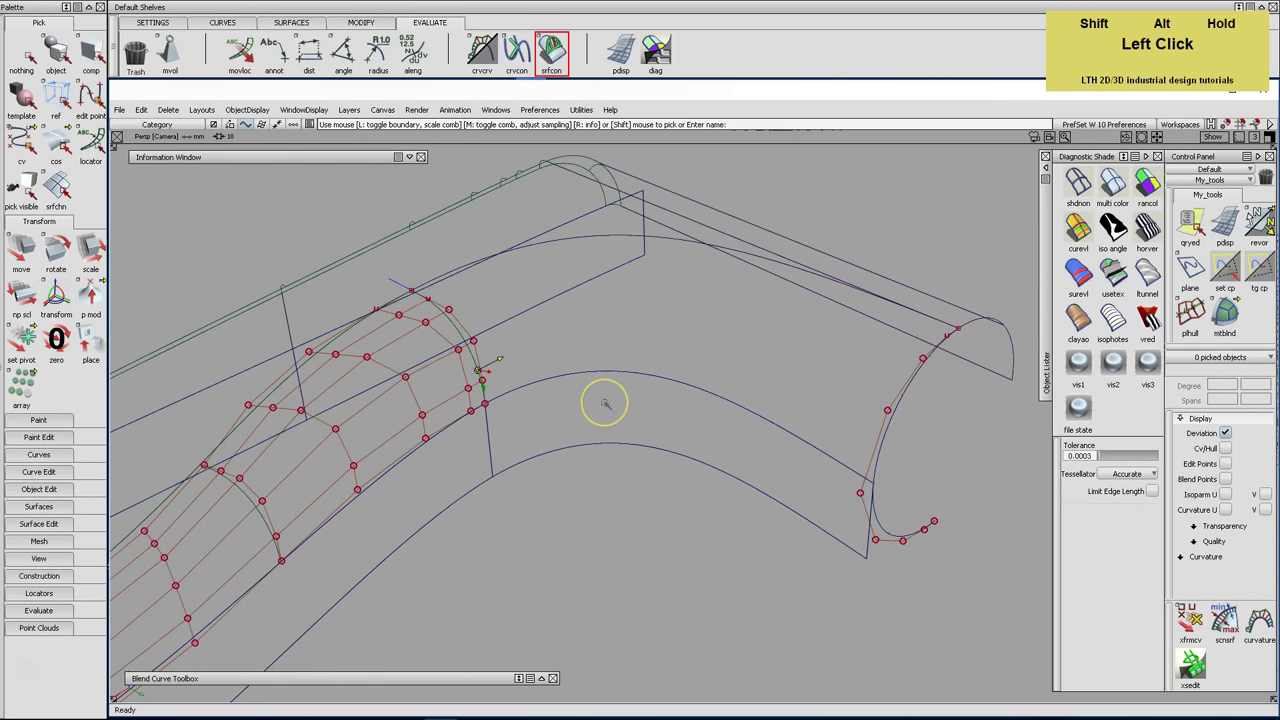
pyautogui.keyDown('alt'); pyautogui.keyDown('shift'); pyautogui.moveTo(645, 379); pyautogui.dragTo(628, 404, button='middle'); pyautogui.keyUp('shift'); pyautogui.keyUp('alt')
pyautogui.keyDown('alt'); pyautogui.keyDown('shift'); pyautogui.moveTo(627, 404); pyautogui.dragTo(591, 417); pyautogui.keyUp('shift'); pyautogui.keyUp('alt')
pyautogui.click(22, 57)
pyautogui.click(57, 48)
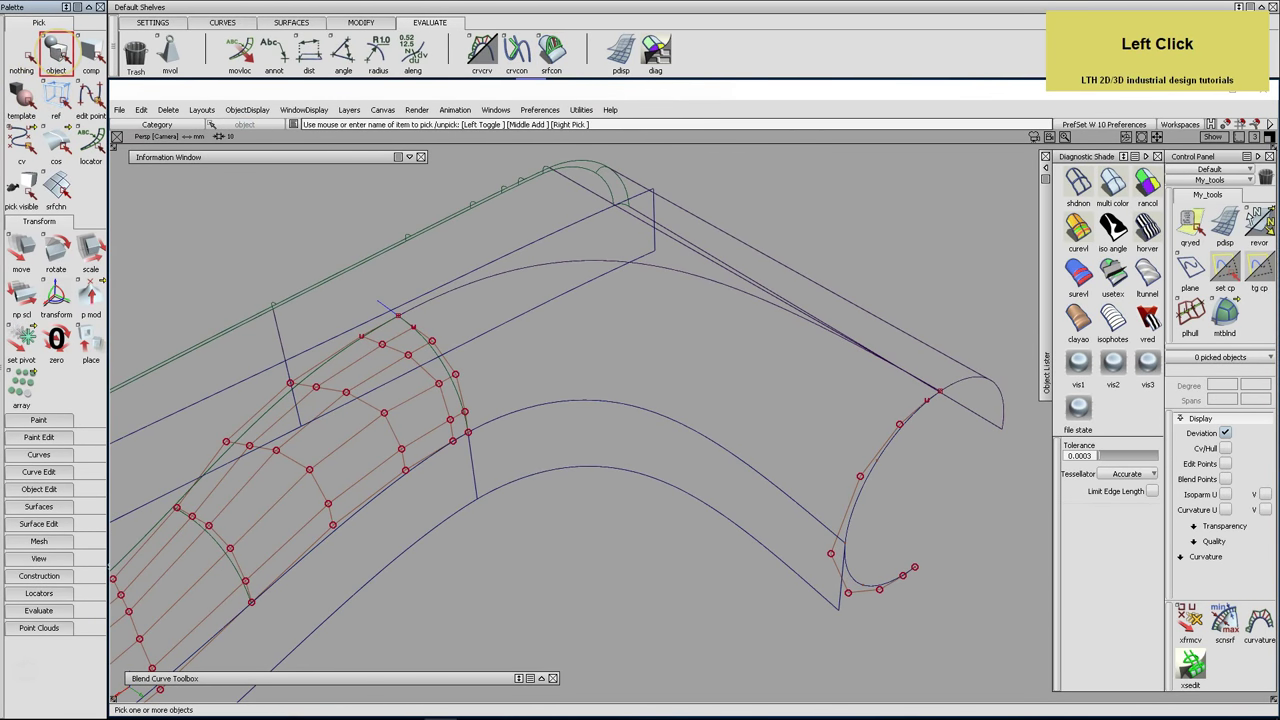
pyautogui.hotkey('ctrl', 's')
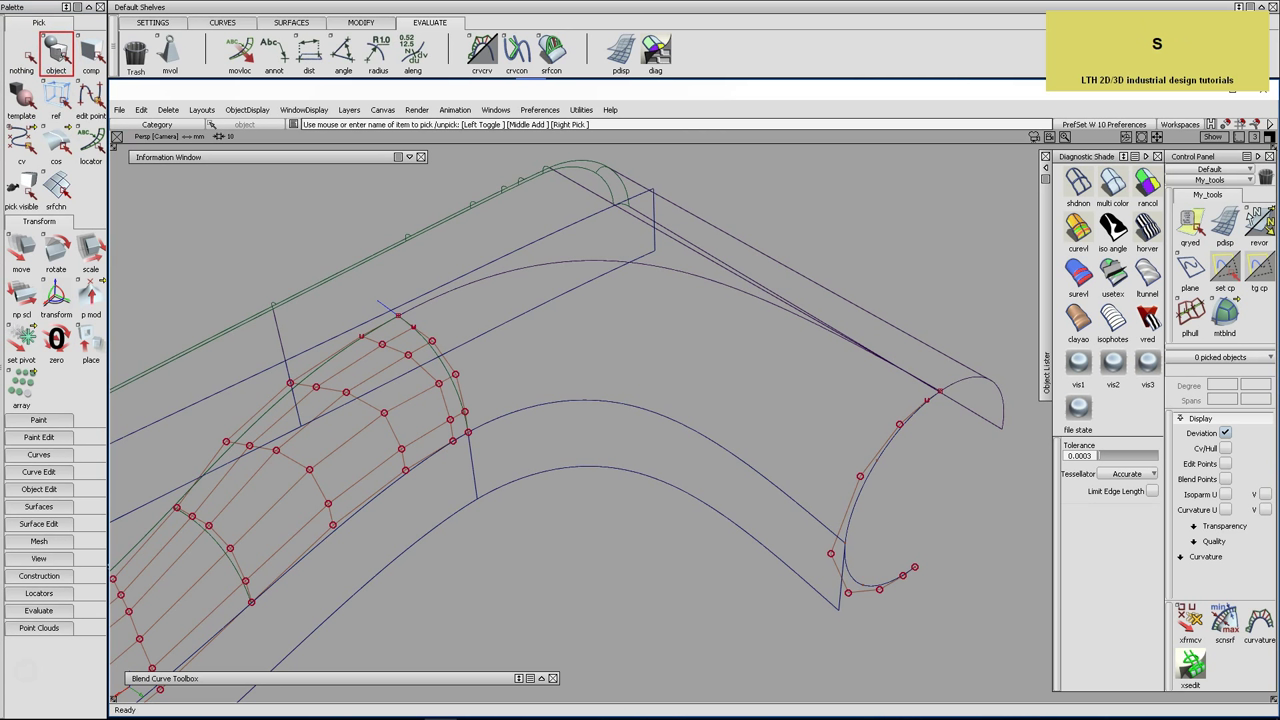
# Build a two-generation, two-rail Birail surface with reset options, from the finished surface's end edge to the far profile curve along both curved rails
pyautogui.click(280, 24)
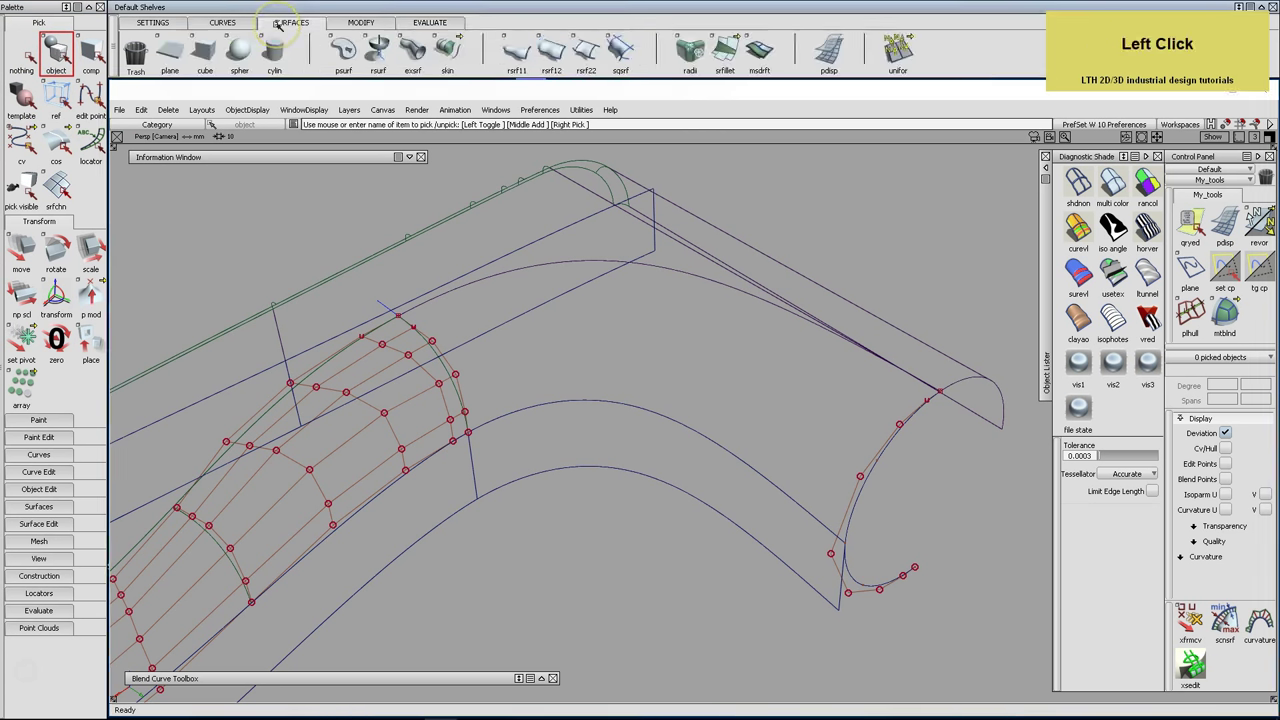
pyautogui.doubleClick(587, 52)
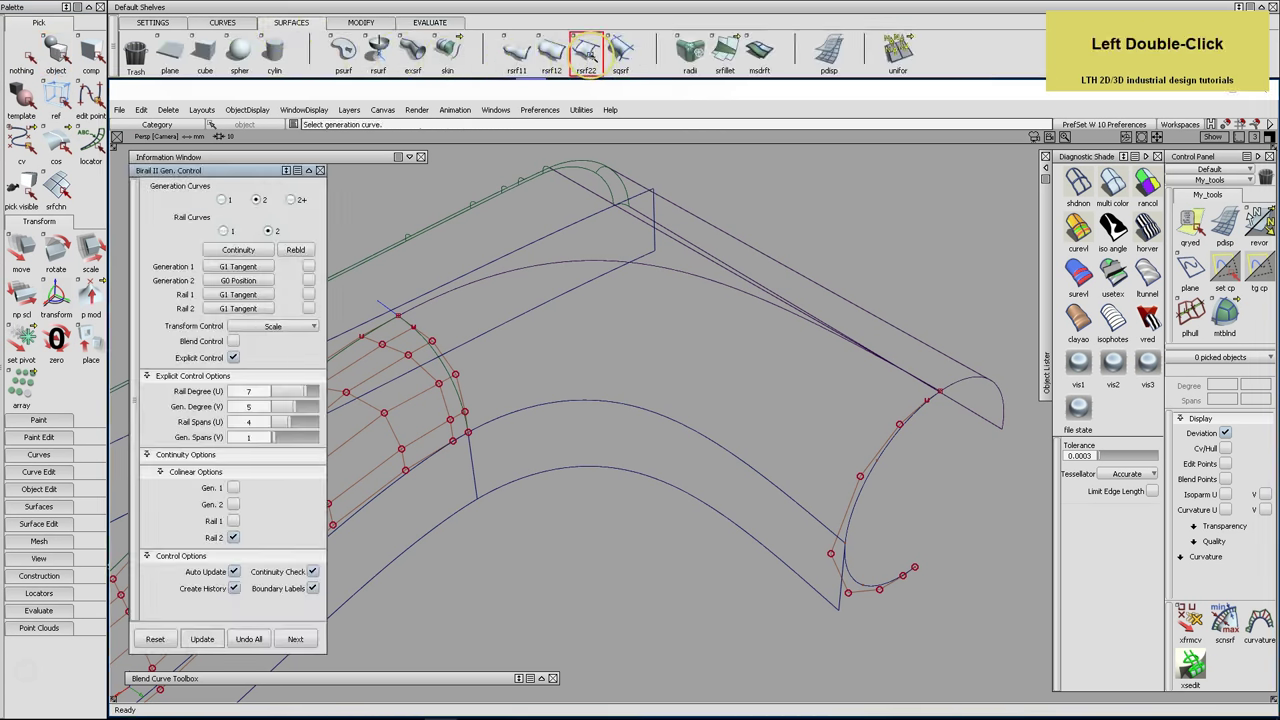
pyautogui.click(156, 638)
pyautogui.click(572, 400)
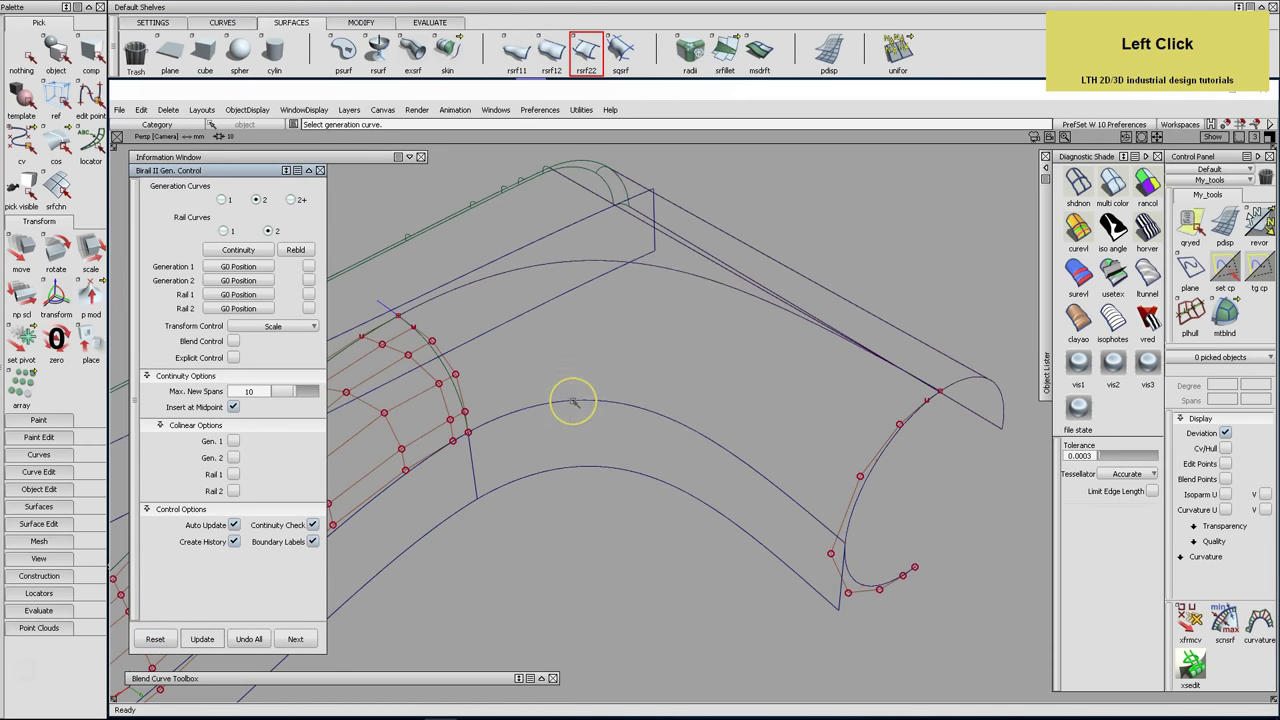
pyautogui.click(446, 368)
pyautogui.click(478, 379)
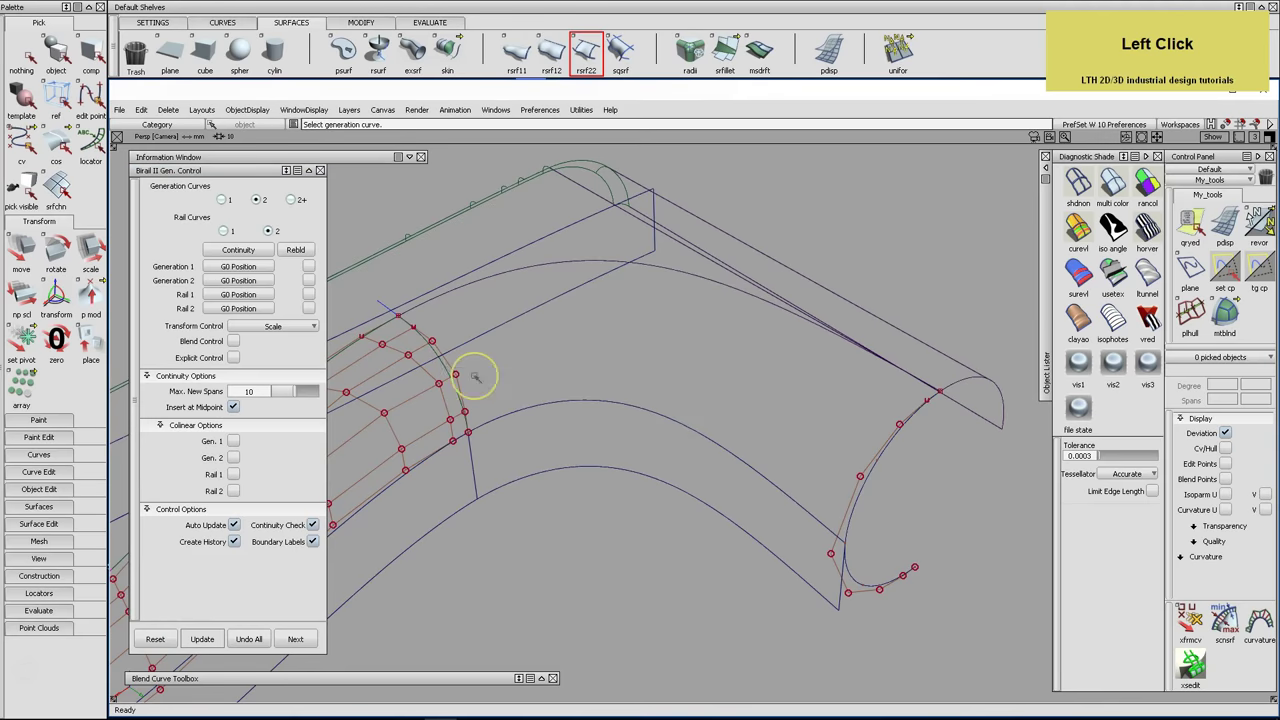
pyautogui.click(866, 476)
pyautogui.click(608, 261)
pyautogui.click(585, 400)
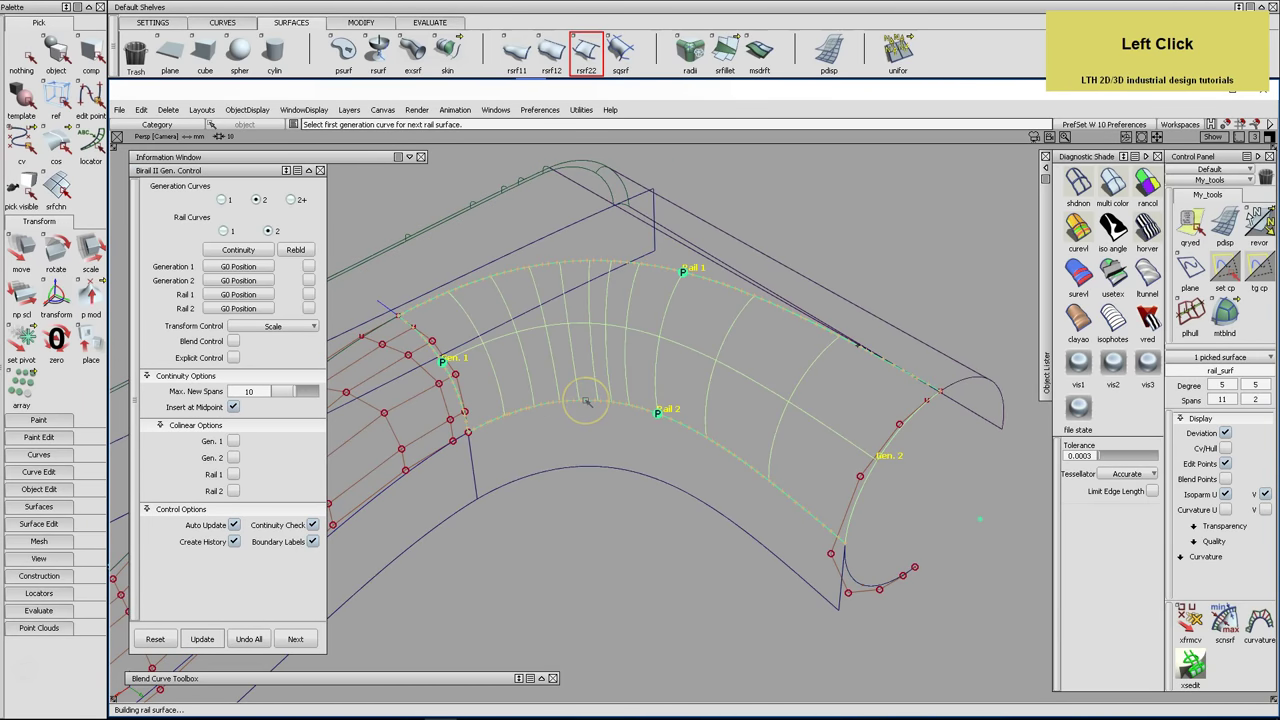
# Show the new birail's hull and set explicit control with rail degree 6, 3 rail spans, colinear Rail 2 and G1 Tangent on all boundaries
pyautogui.click(1226, 449)
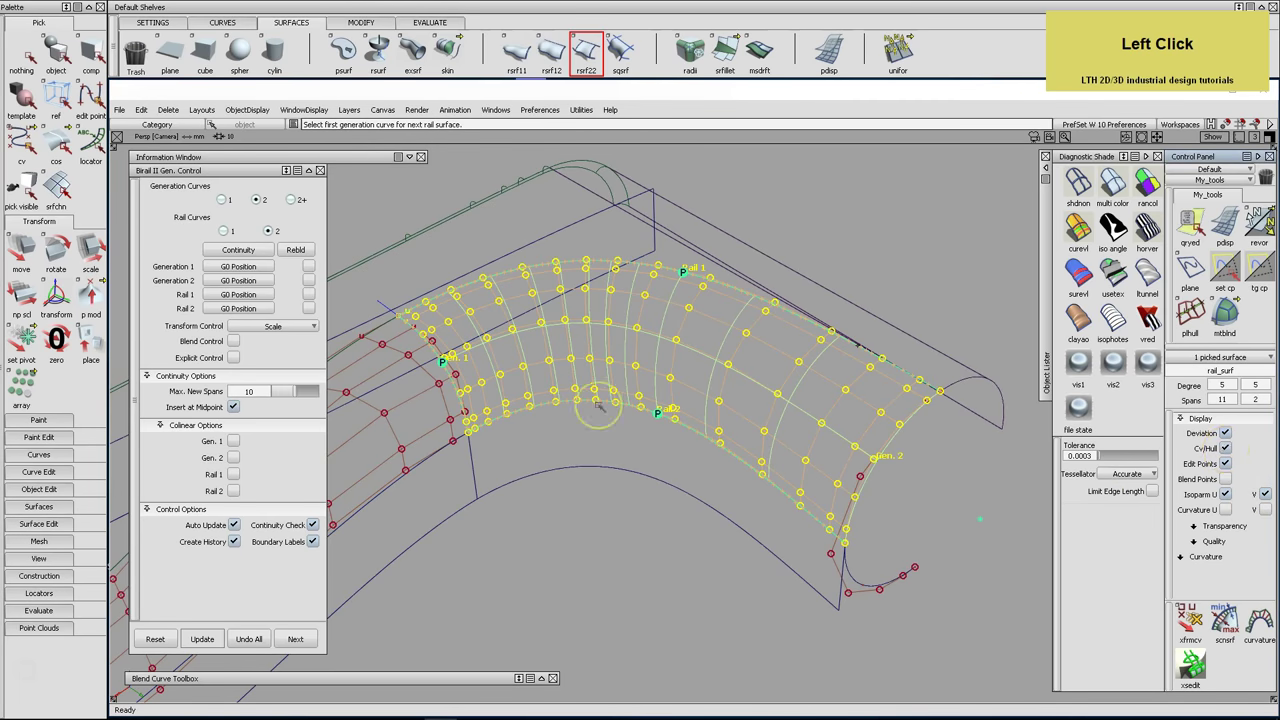
pyautogui.click(233, 357)
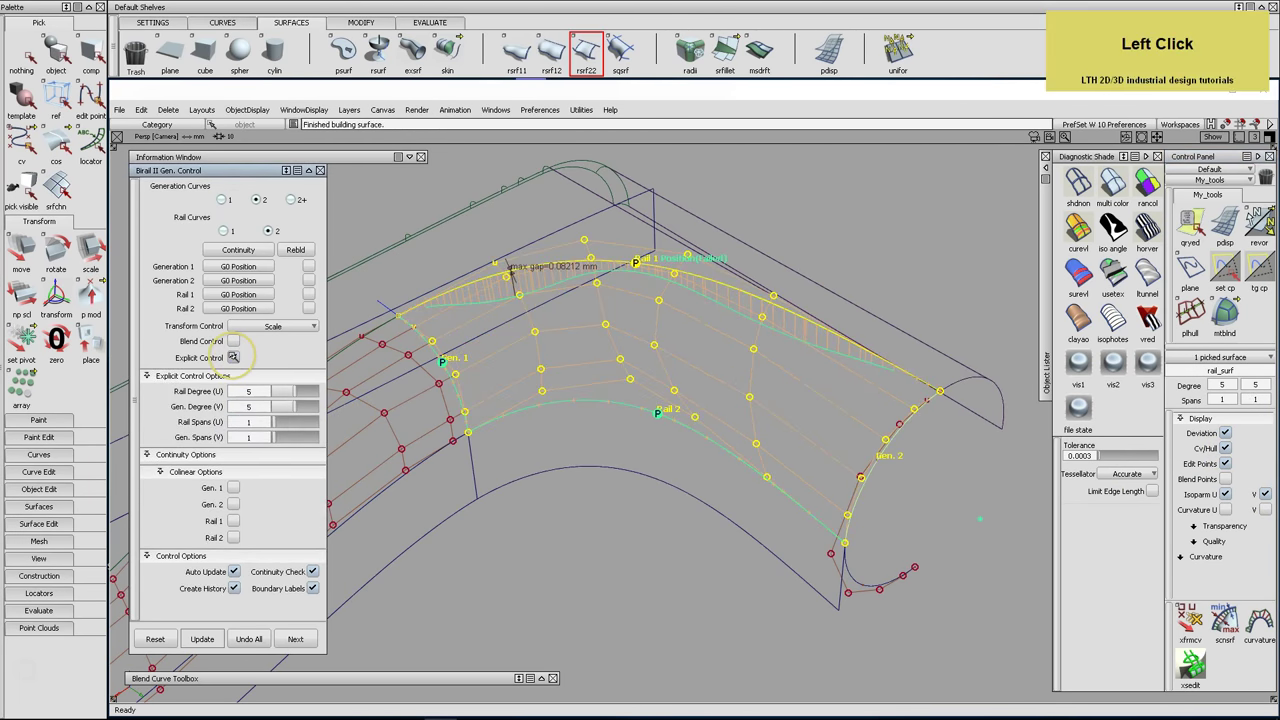
pyautogui.moveTo(298, 392); pyautogui.dragTo(295, 393)
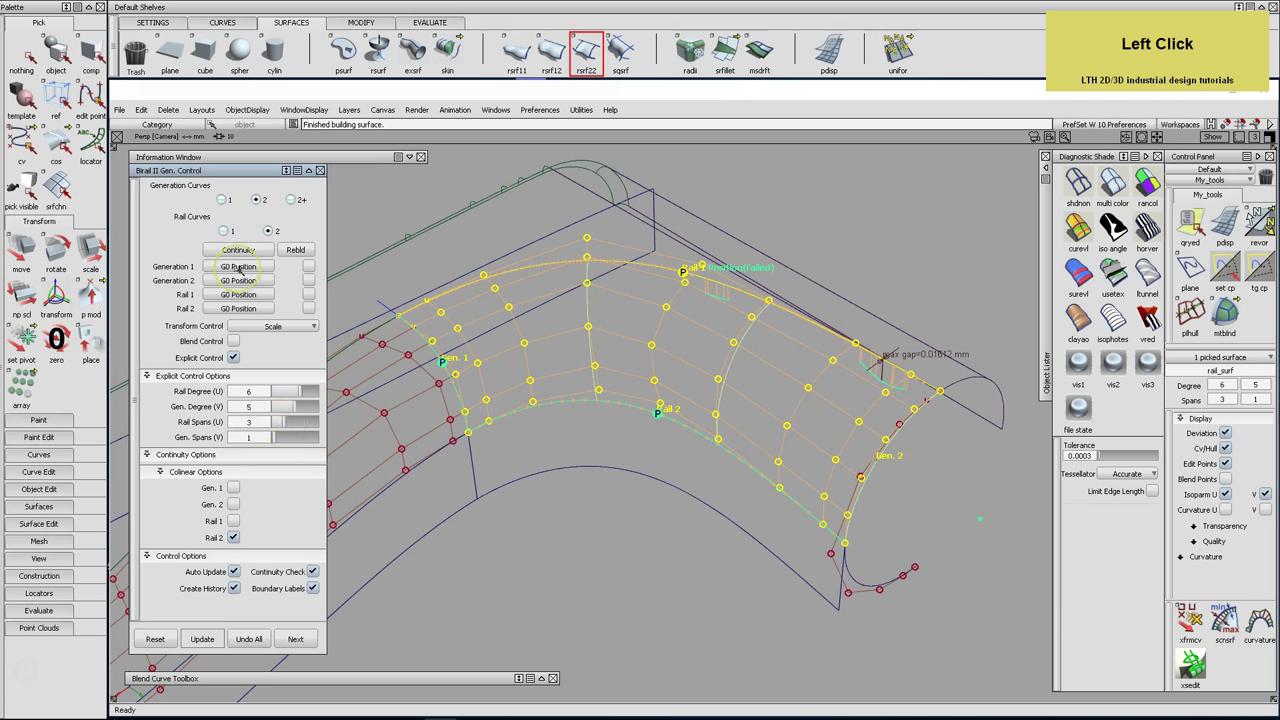
pyautogui.moveTo(238, 268); pyautogui.dragTo(241, 282)
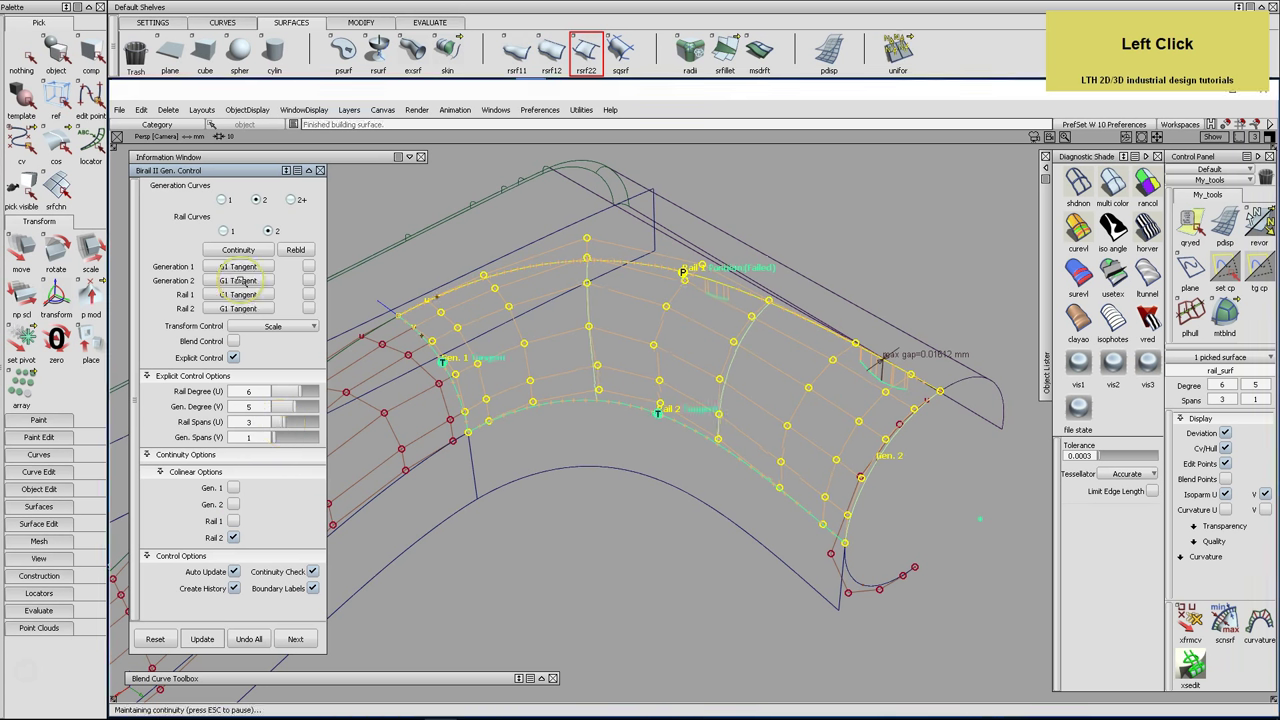
# Set the new birail's rail degree to 7 and rail spans to 4, and close its control options
pyautogui.click(285, 422)
pyautogui.moveTo(287, 424); pyautogui.dragTo(302, 393)
pyautogui.click(240, 541)
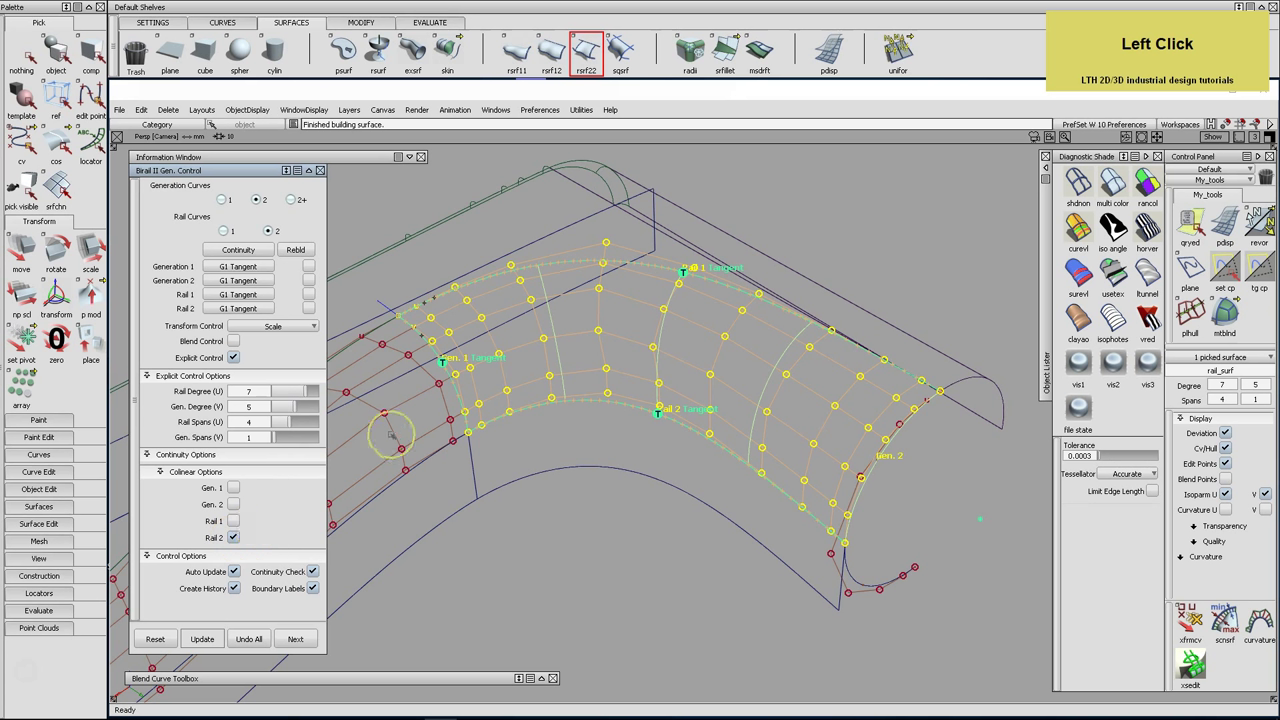
pyautogui.click(320, 170)
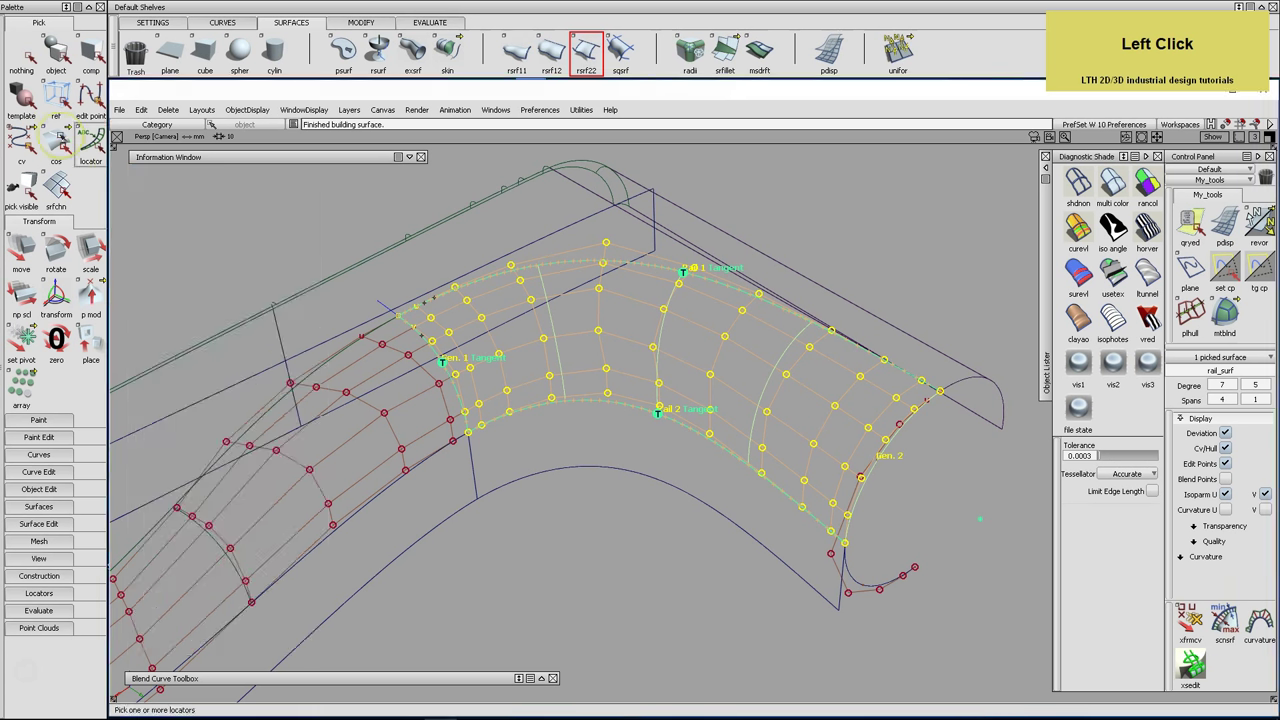
# Clear the selection and inspect the handle surfaces around the bend with Horizontal/Vertical zebra shading, and turn the shading off
pyautogui.click(22, 55)
pyautogui.keyDown('alt'); pyautogui.keyDown('shift'); pyautogui.moveTo(470, 440); pyautogui.dragTo(531, 409); pyautogui.keyUp('shift'); pyautogui.keyUp('alt')
pyautogui.keyDown('alt'); pyautogui.keyDown('shift'); pyautogui.moveTo(531, 409); pyautogui.dragTo(503, 437, button='right'); pyautogui.keyUp('shift'); pyautogui.keyUp('alt')
pyautogui.keyDown('alt'); pyautogui.keyDown('shift'); pyautogui.moveTo(503, 437); pyautogui.dragTo(509, 451); pyautogui.keyUp('shift'); pyautogui.keyUp('alt')
pyautogui.keyDown('alt'); pyautogui.keyDown('shift'); pyautogui.moveTo(577, 457); pyautogui.dragTo(521, 464, button='middle'); pyautogui.keyUp('shift'); pyautogui.keyUp('alt')
pyautogui.press('ctrl')
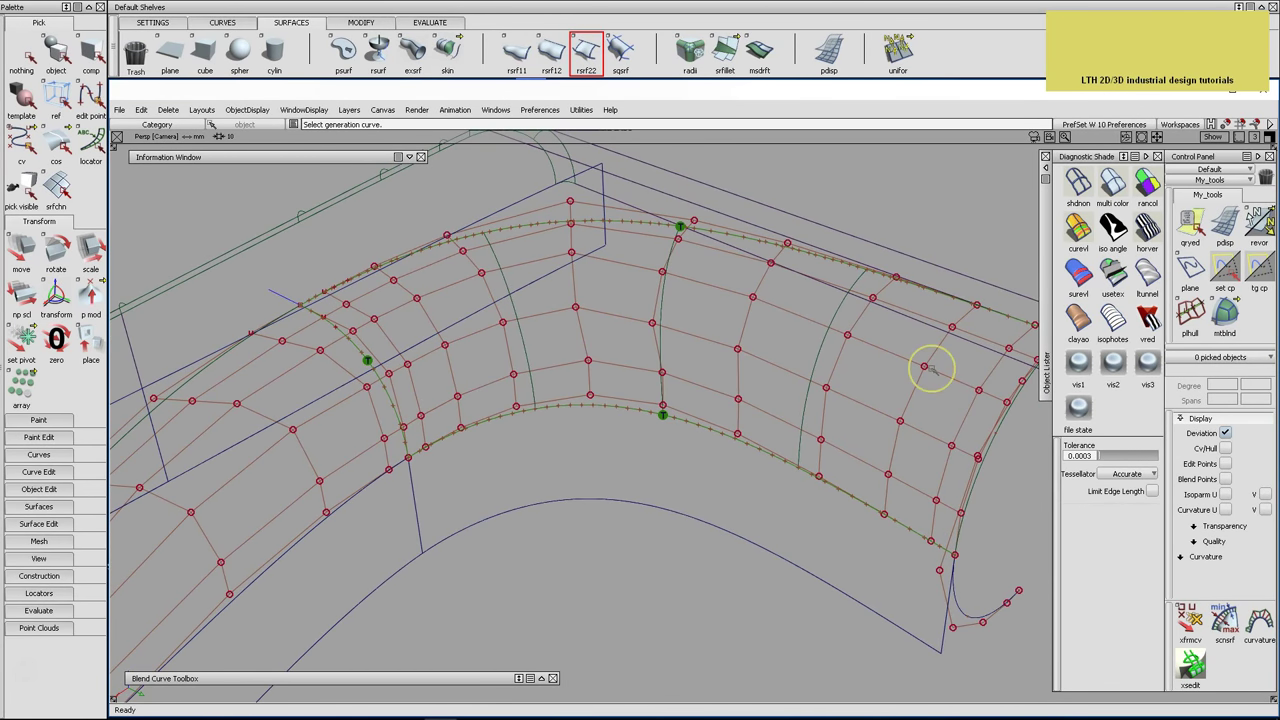
pyautogui.click(1222, 318)
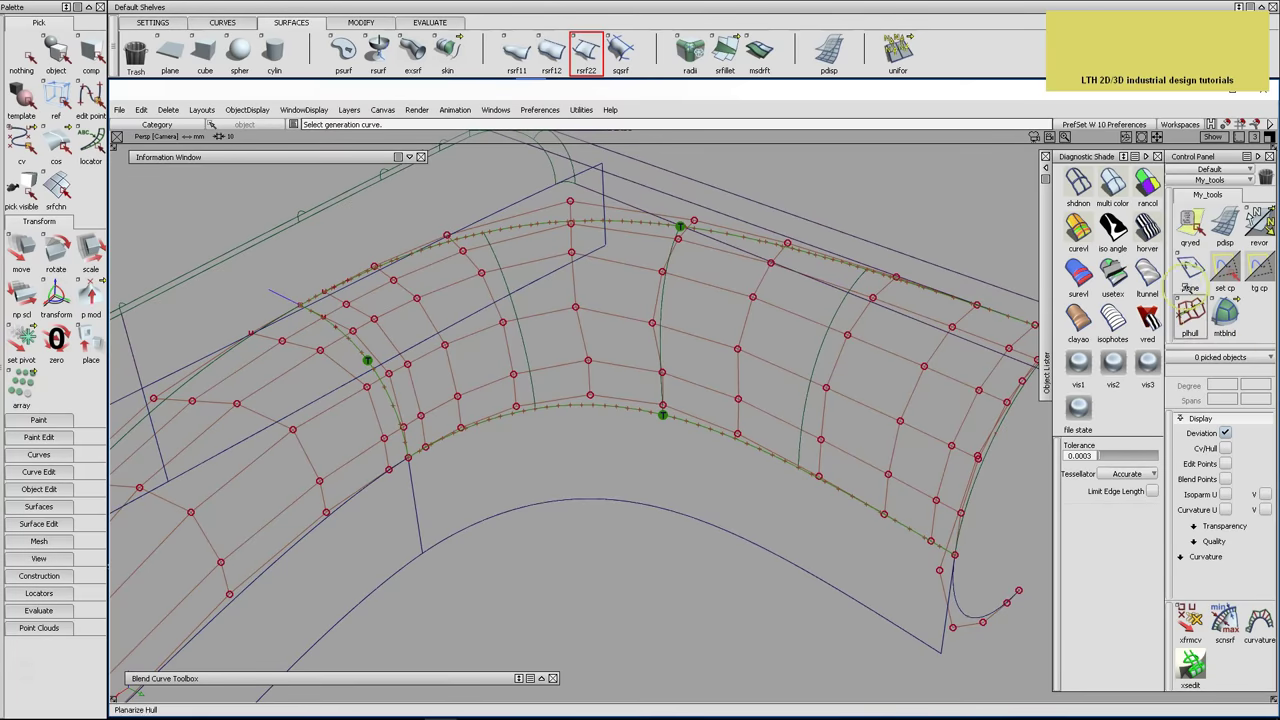
pyautogui.click(1147, 230)
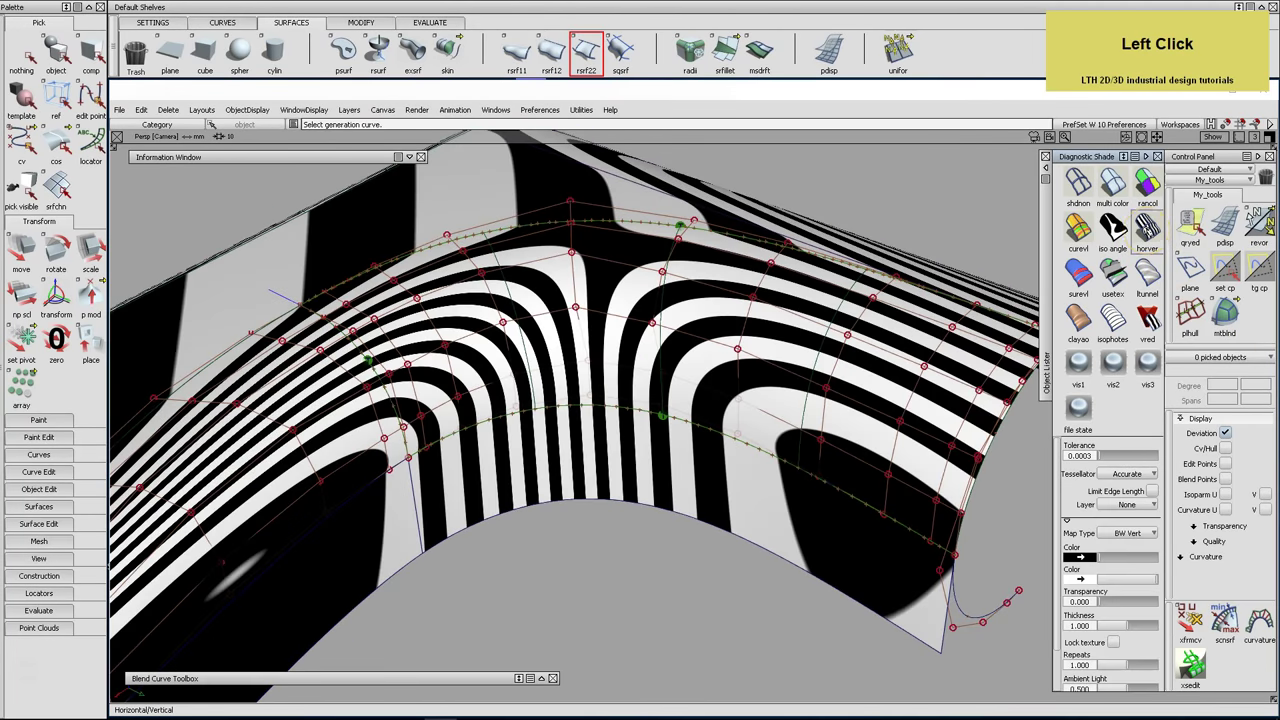
pyautogui.moveTo(929, 337)
pyautogui.keyDown('alt'); pyautogui.keyDown('shift'); pyautogui.mouseDown()
pyautogui.moveTo(829, 349)
pyautogui.moveTo(833, 371)
pyautogui.mouseUp(); pyautogui.keyUp('shift'); pyautogui.keyUp('alt')
pyautogui.click(1078, 180)
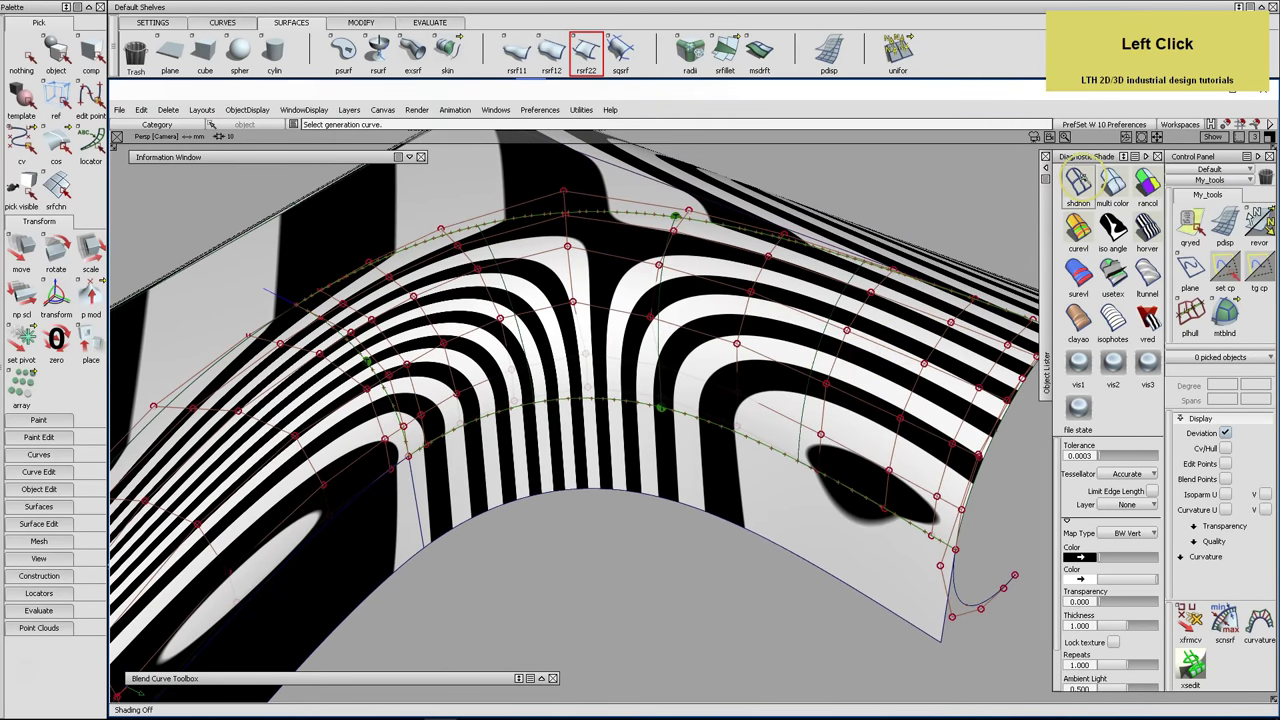
pyautogui.moveTo(537, 303)
pyautogui.keyDown('alt'); pyautogui.keyDown('shift'); pyautogui.mouseDown(button='middle')
pyautogui.moveTo(571, 309)
pyautogui.moveTo(565, 273)
pyautogui.mouseUp(button='middle'); pyautogui.keyUp('shift'); pyautogui.keyUp('alt')
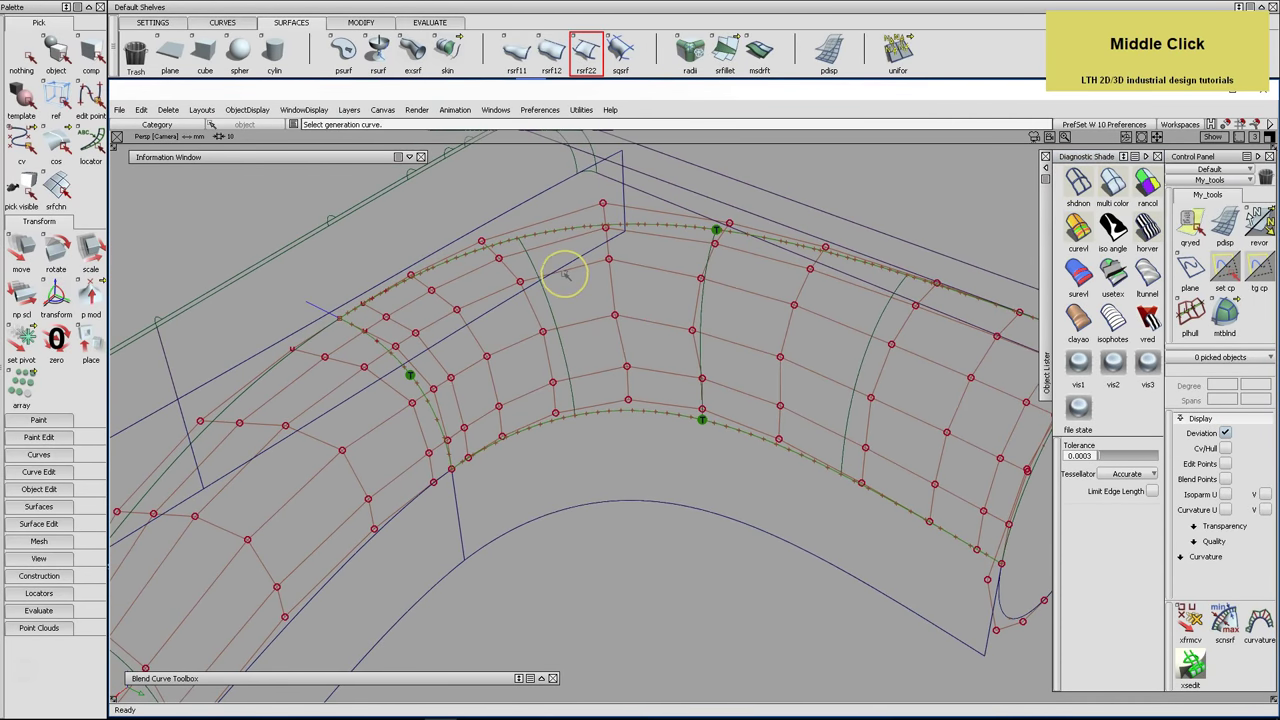
# Try to align the new birail's end edge to the adjacent finished surface with G2 continuity and Edge alignment type
pyautogui.click(361, 22)
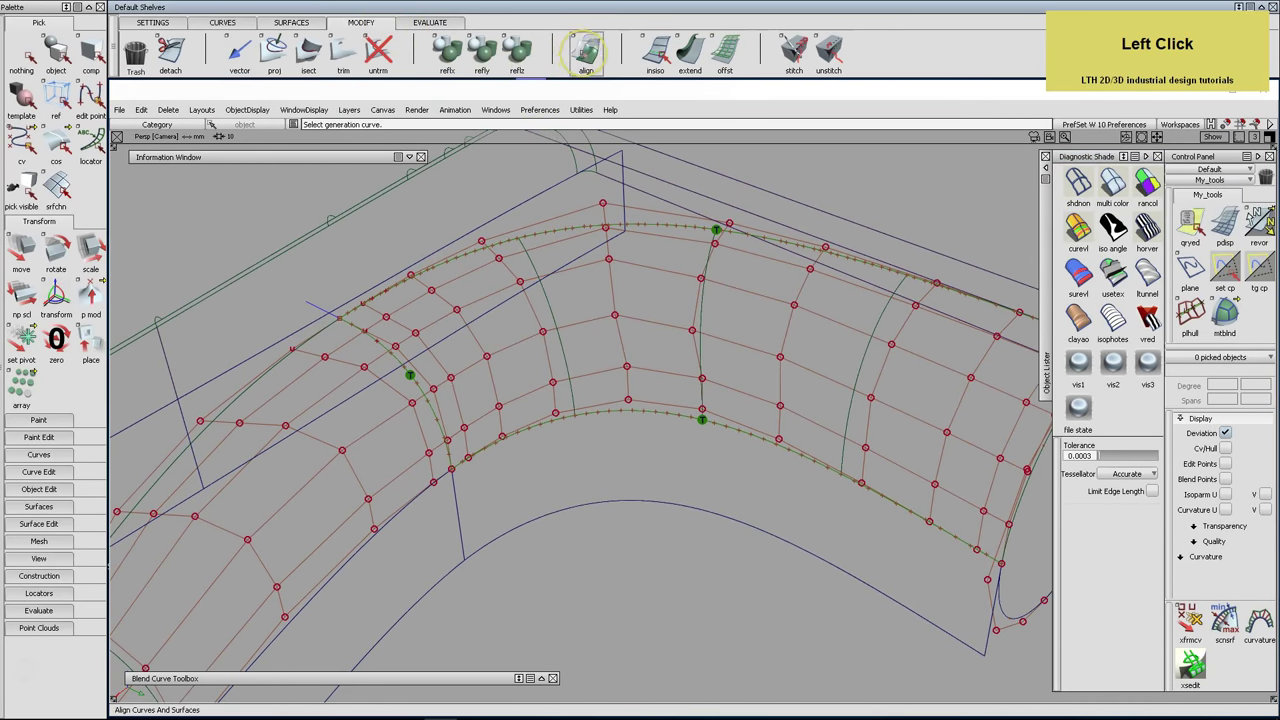
pyautogui.doubleClick(586, 52)
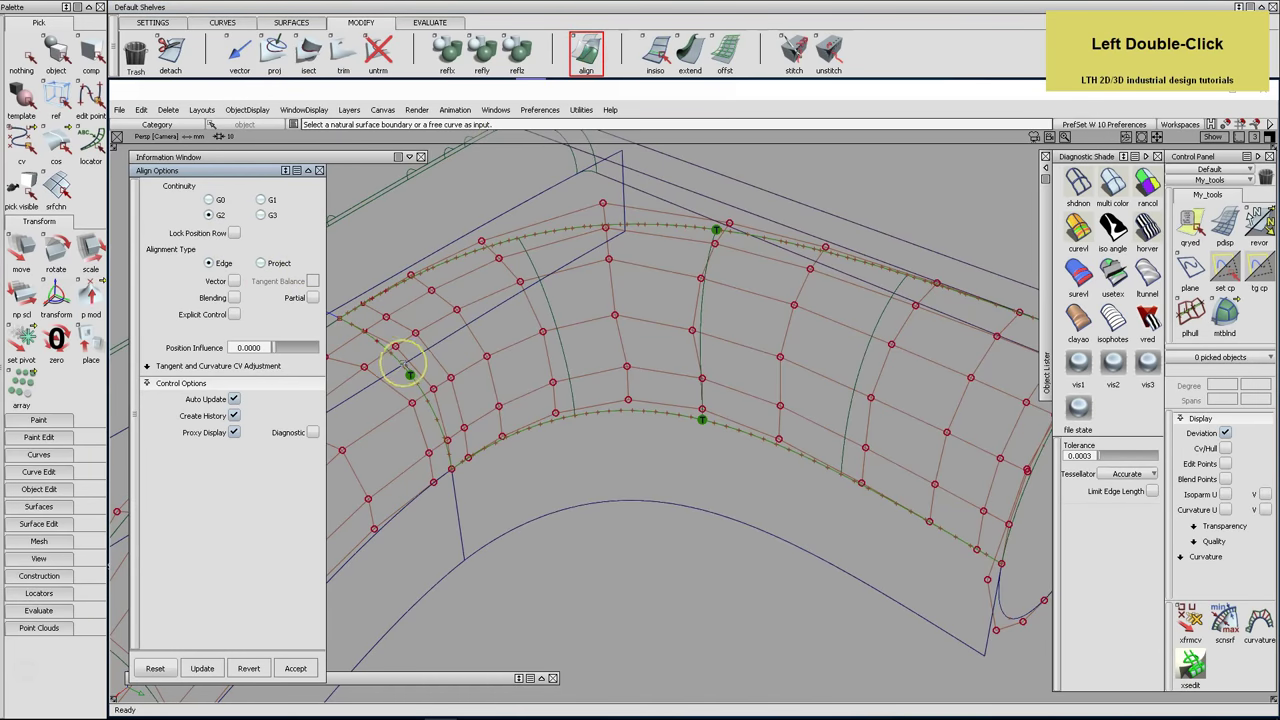
pyautogui.moveTo(423, 381)
pyautogui.mouseDown()
pyautogui.moveTo(432, 411)
pyautogui.moveTo(408, 372)
pyautogui.mouseUp()
pyautogui.click(573, 402)
pyautogui.click(408, 372)
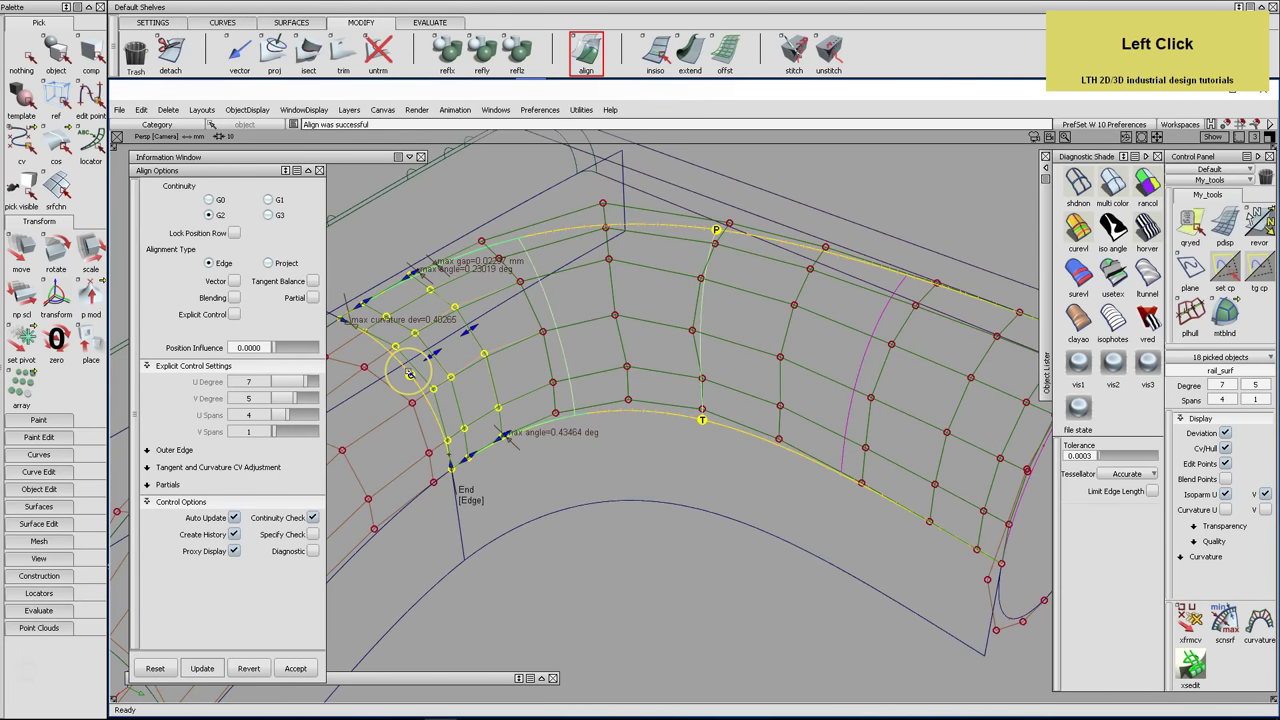
pyautogui.keyDown('alt'); pyautogui.keyDown('shift'); pyautogui.moveTo(423, 329); pyautogui.dragTo(556, 326, button='middle'); pyautogui.keyUp('shift'); pyautogui.keyUp('alt')
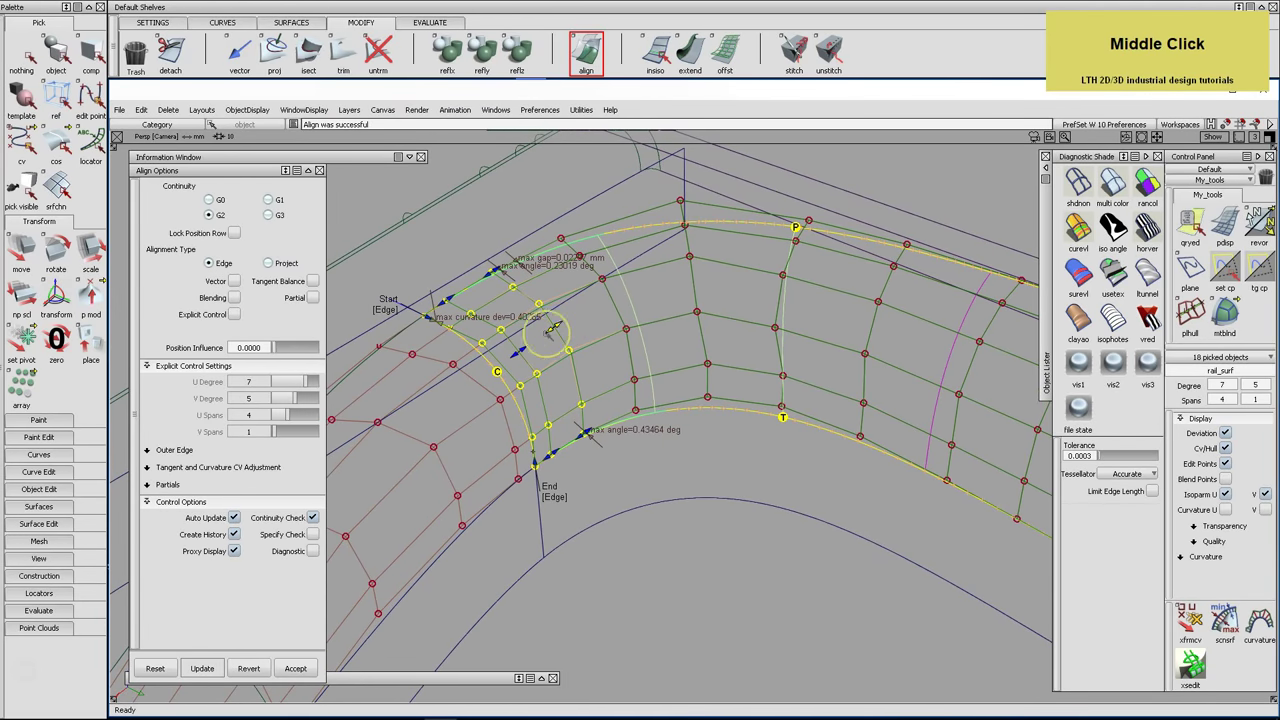
pyautogui.click(288, 348)
pyautogui.moveTo(288, 348); pyautogui.dragTo(252, 348)
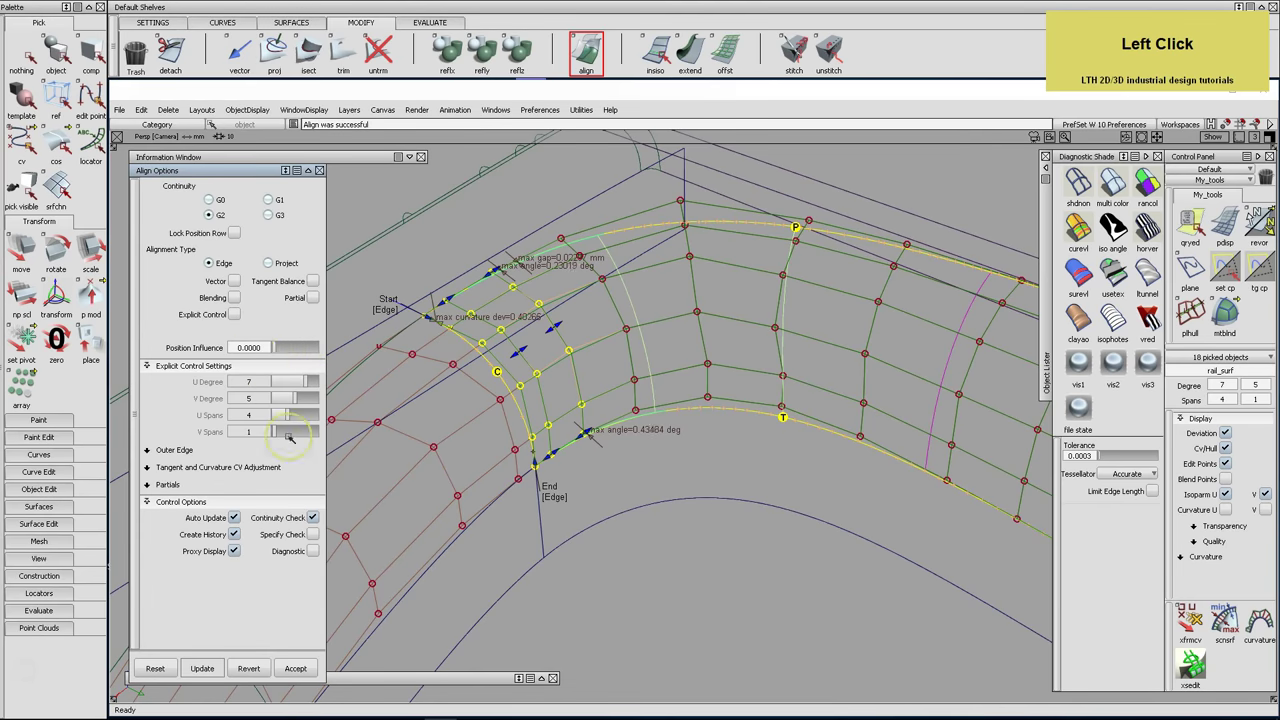
# Compare the reverted and restored states of the G2 alignment, and revert it
pyautogui.click(298, 668)
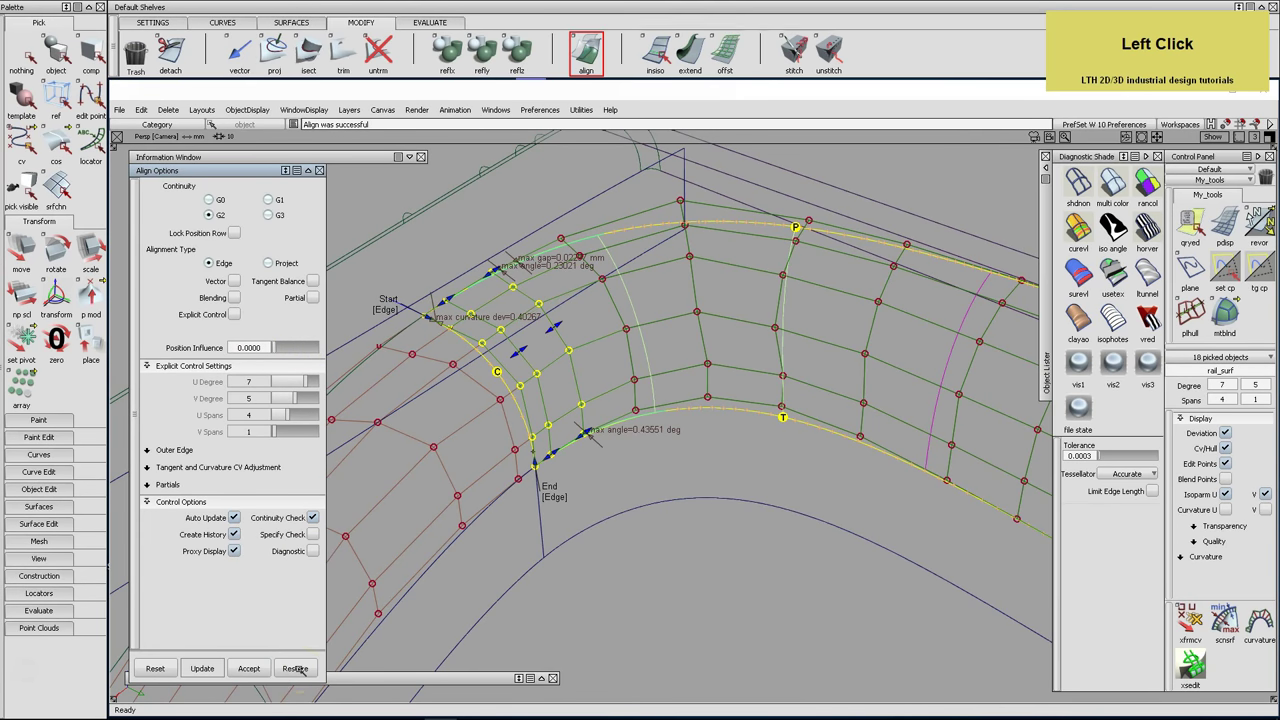
pyautogui.click(296, 668)
pyautogui.click(320, 170)
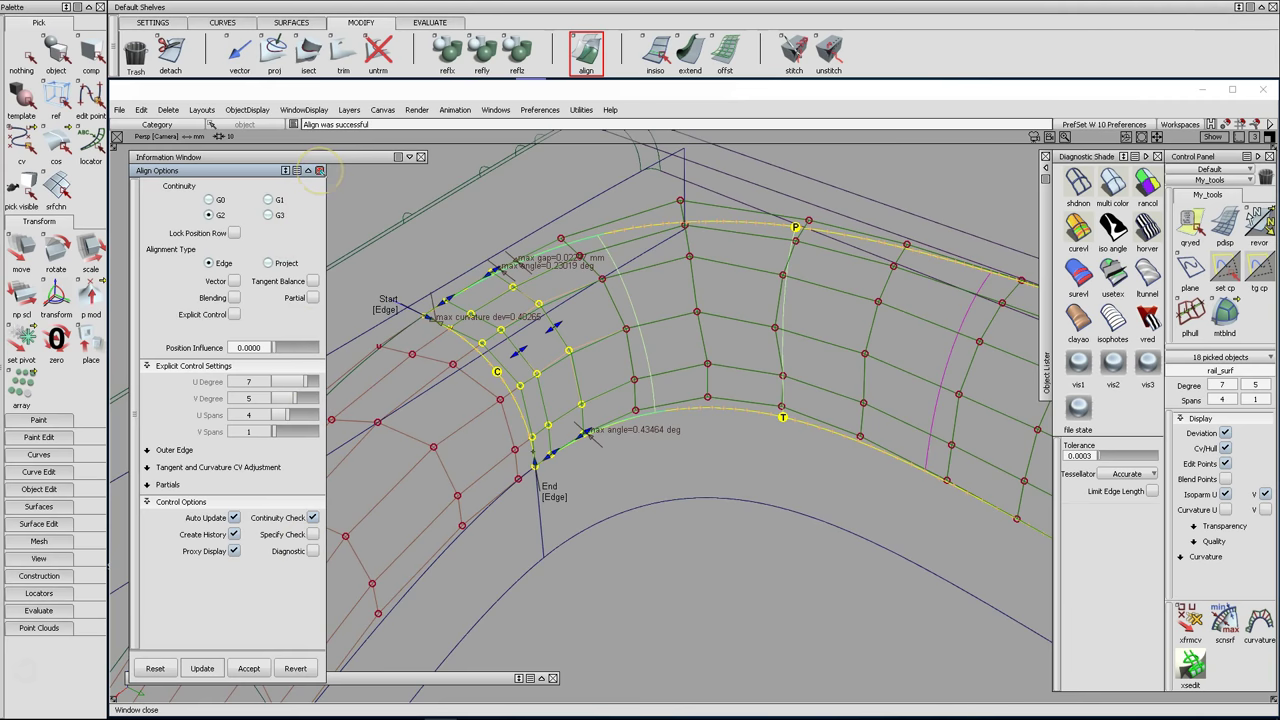
pyautogui.click(217, 662)
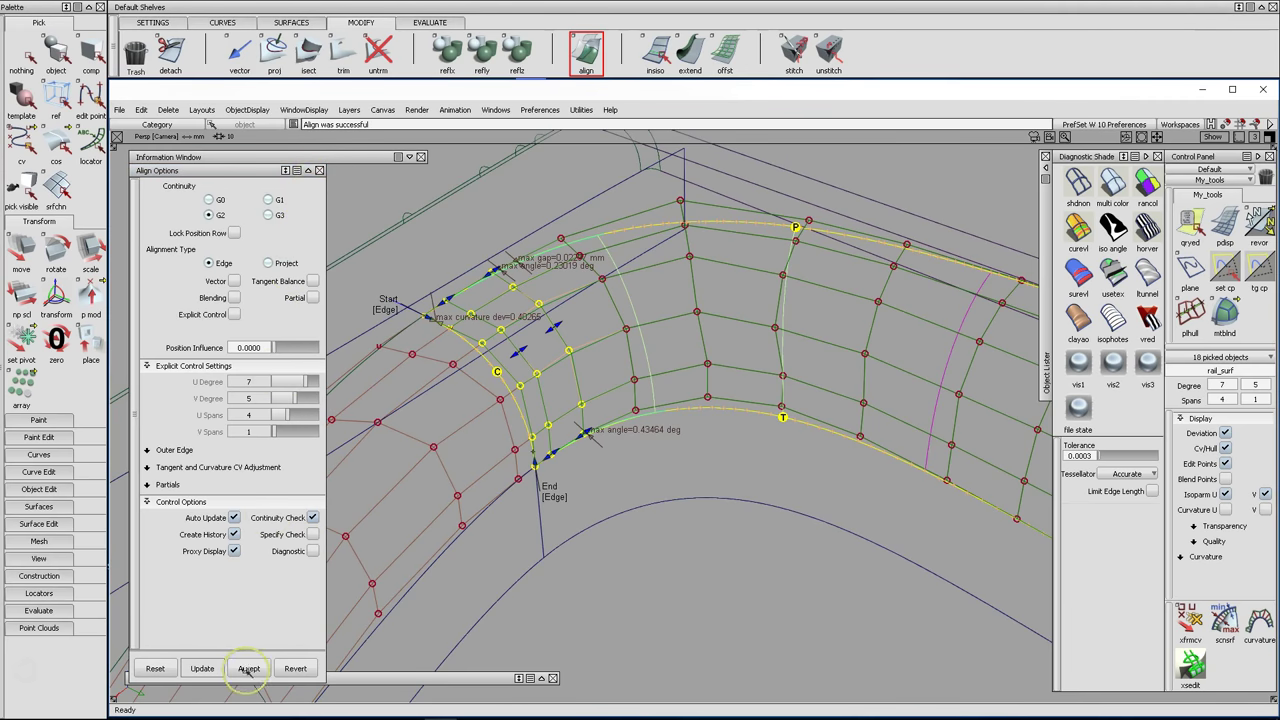
pyautogui.click(296, 668)
pyautogui.click(457, 194)
pyautogui.click(586, 52)
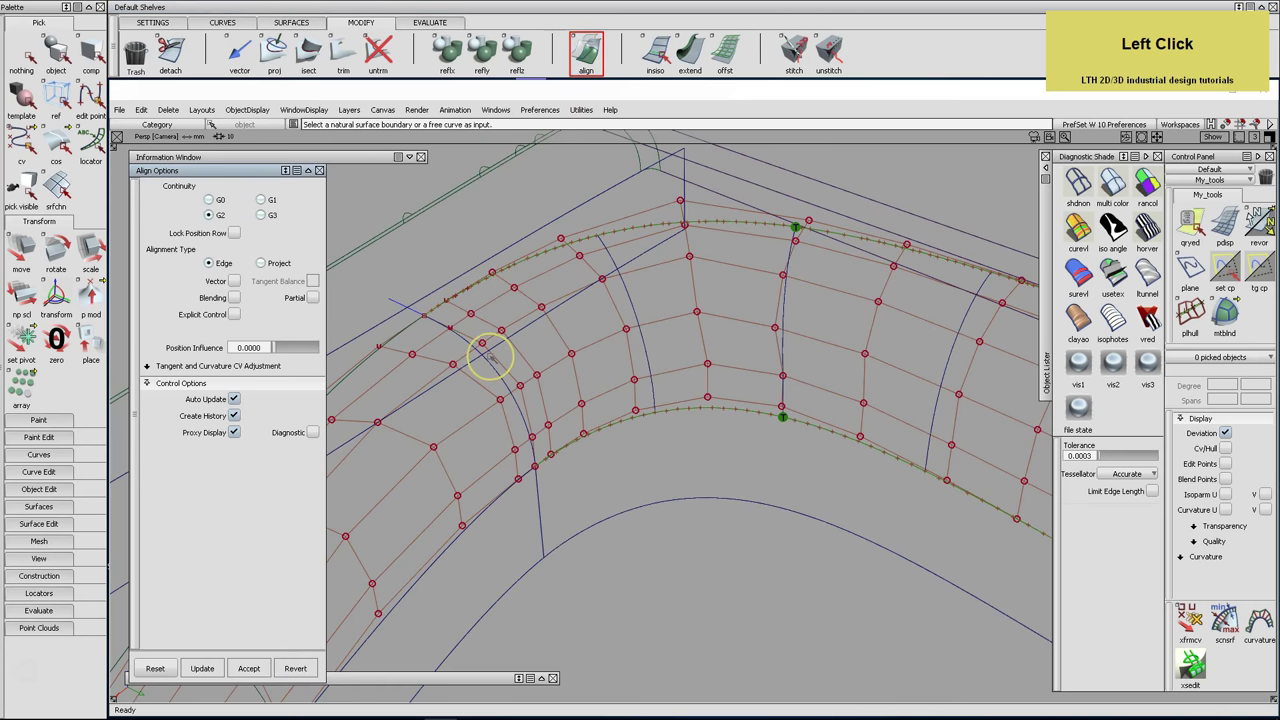
pyautogui.press('alt')
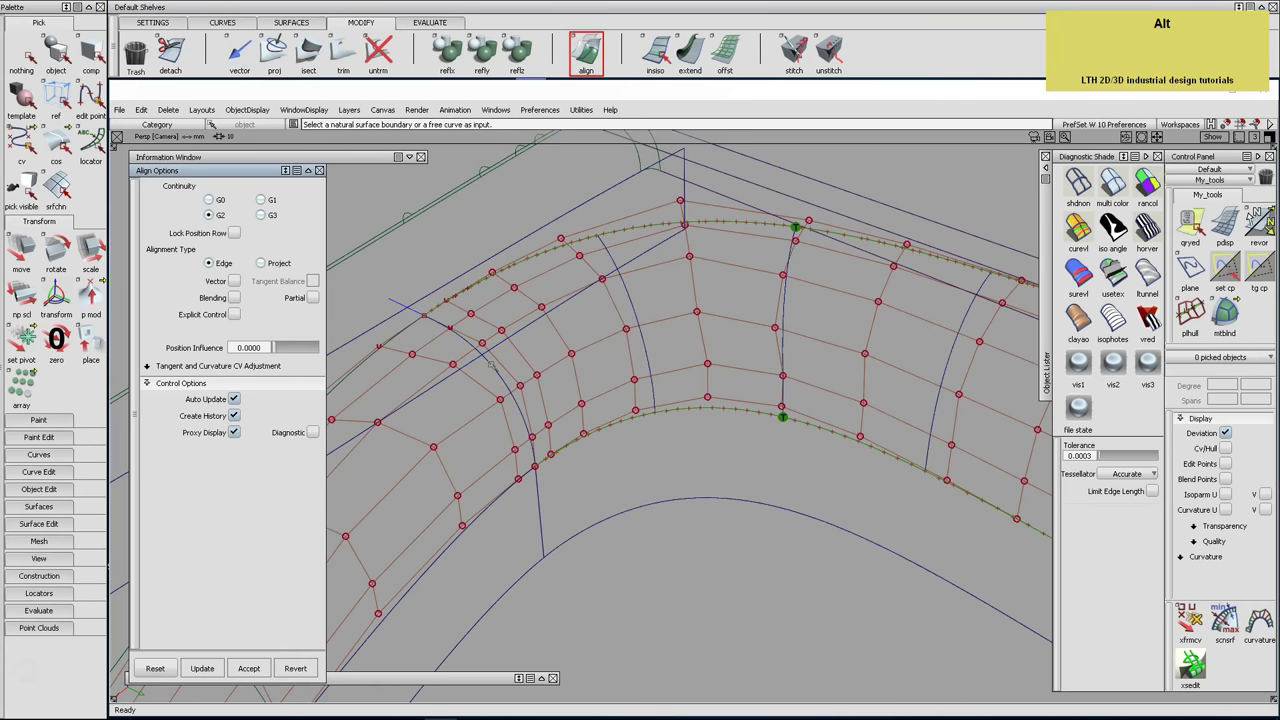
# Check G2 curvature continuity across the seam between the new birail and the adjacent surface, adjusting the comb's scale and sampling
pyautogui.click(430, 22)
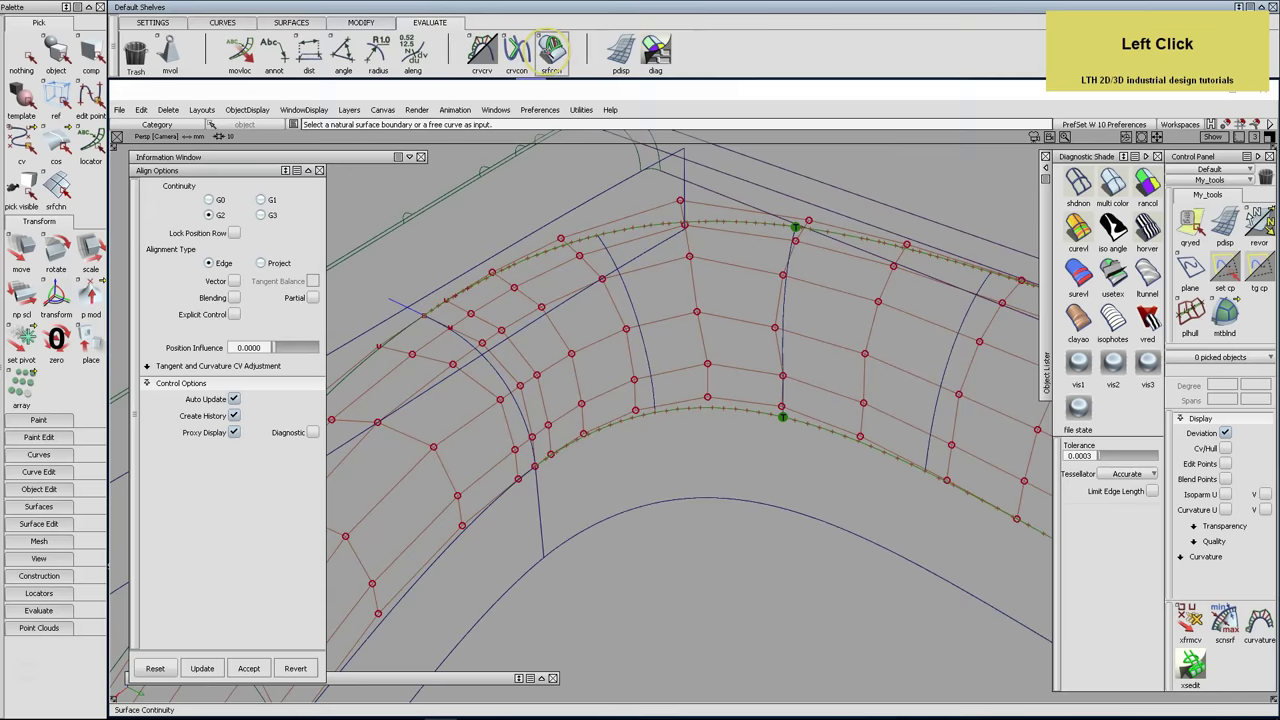
pyautogui.doubleClick(551, 50)
pyautogui.click(731, 399)
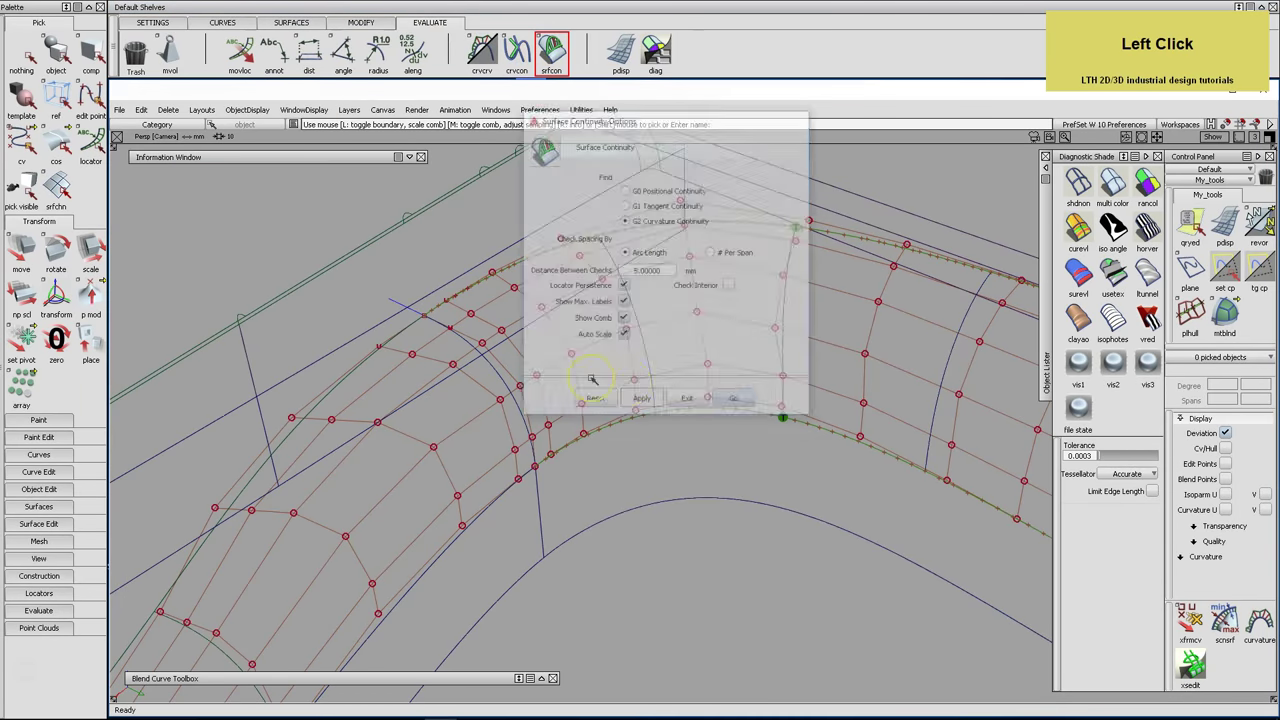
pyautogui.middleClick(365, 277)
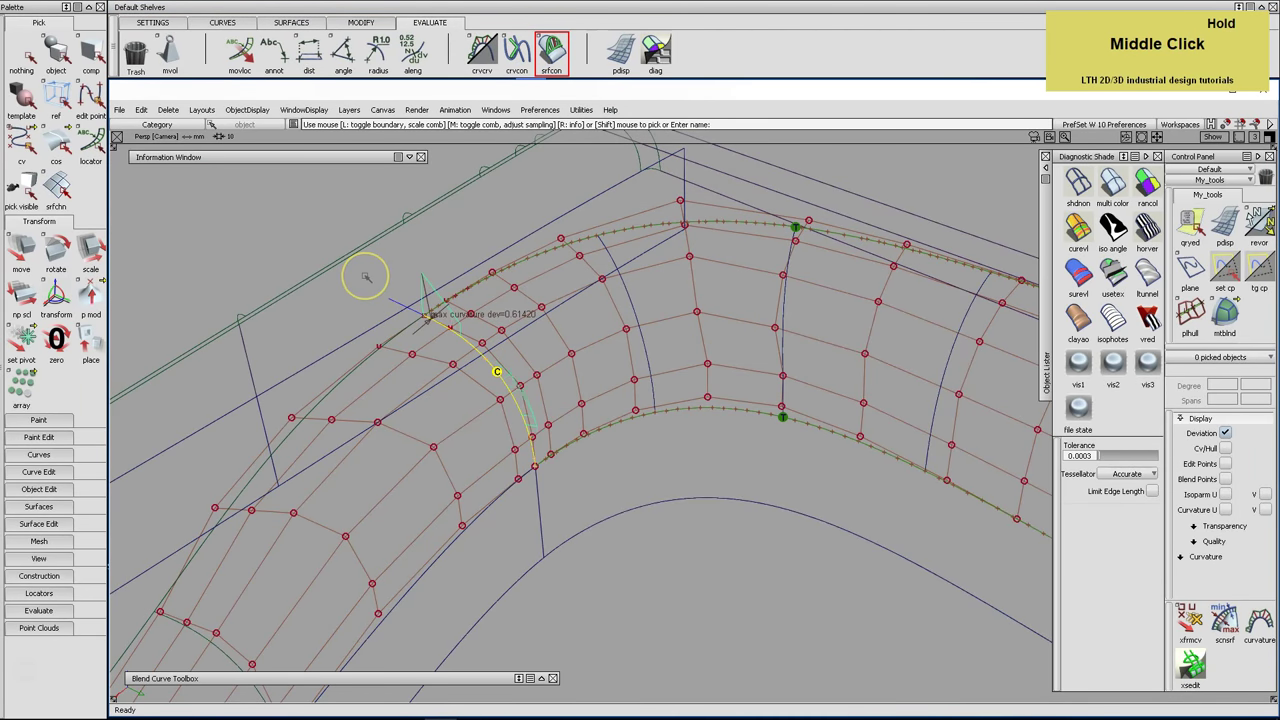
pyautogui.click(372, 275)
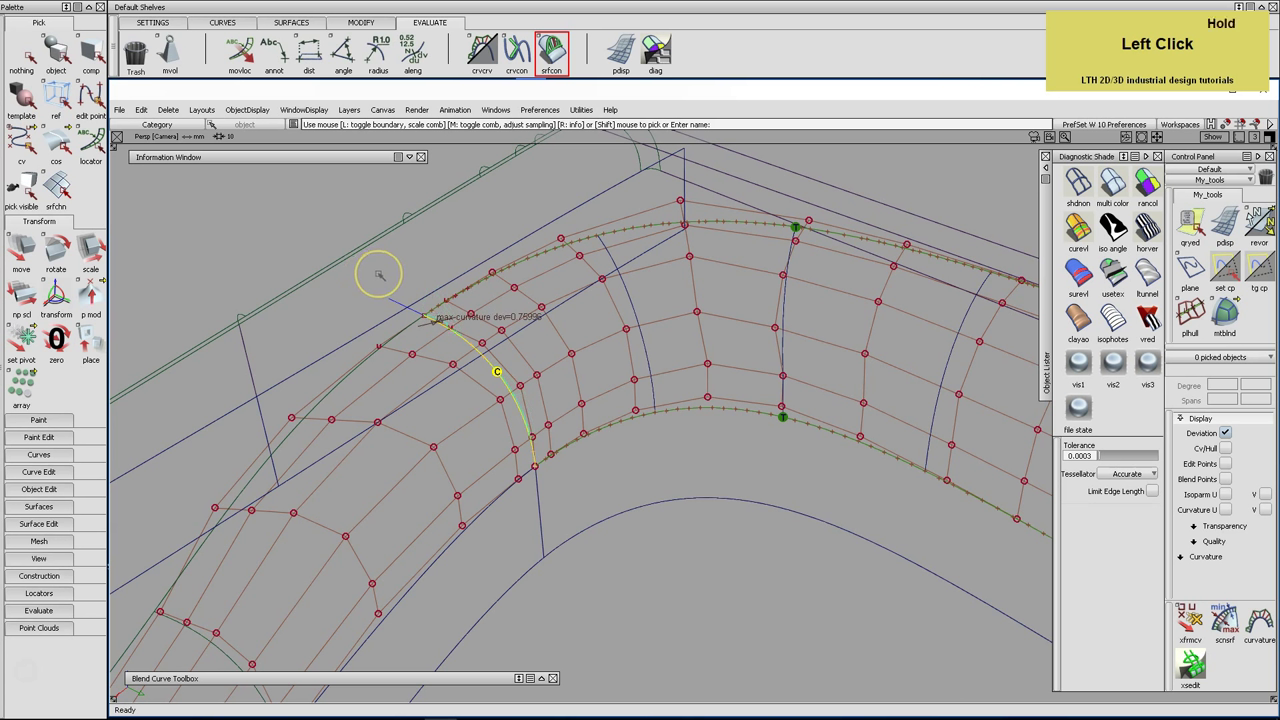
pyautogui.middleClick(381, 275)
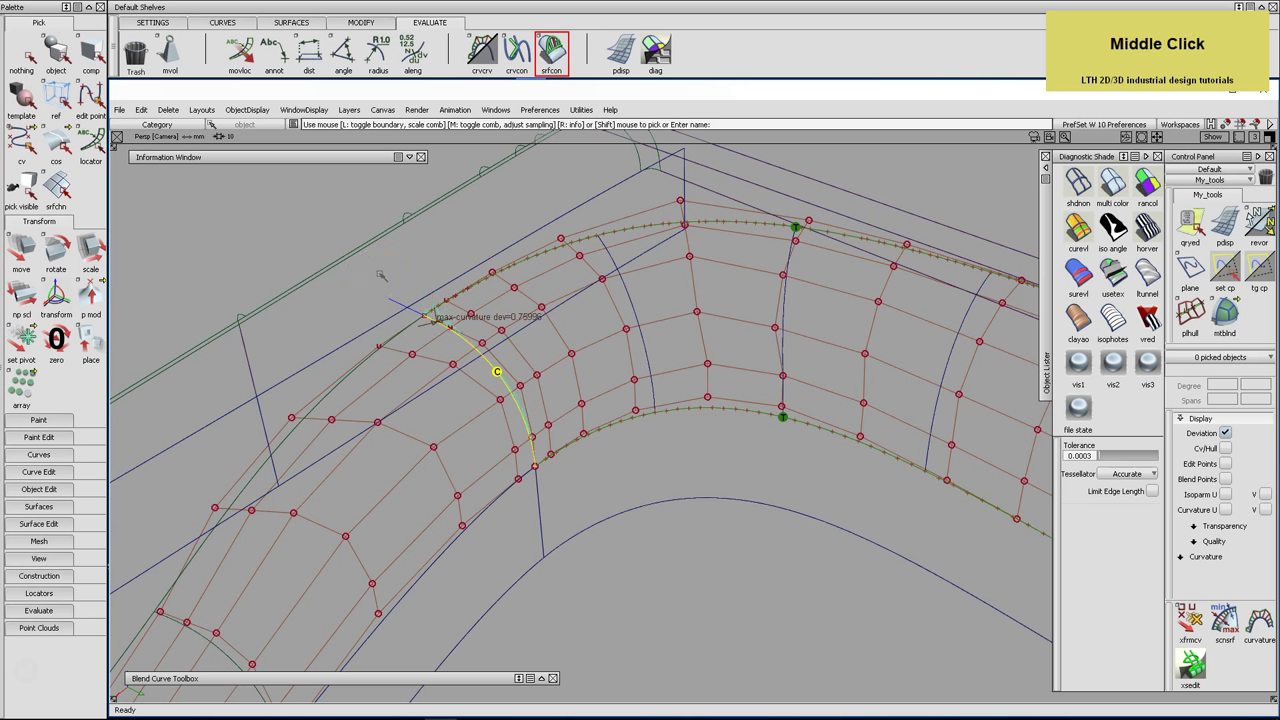
pyautogui.click(383, 277)
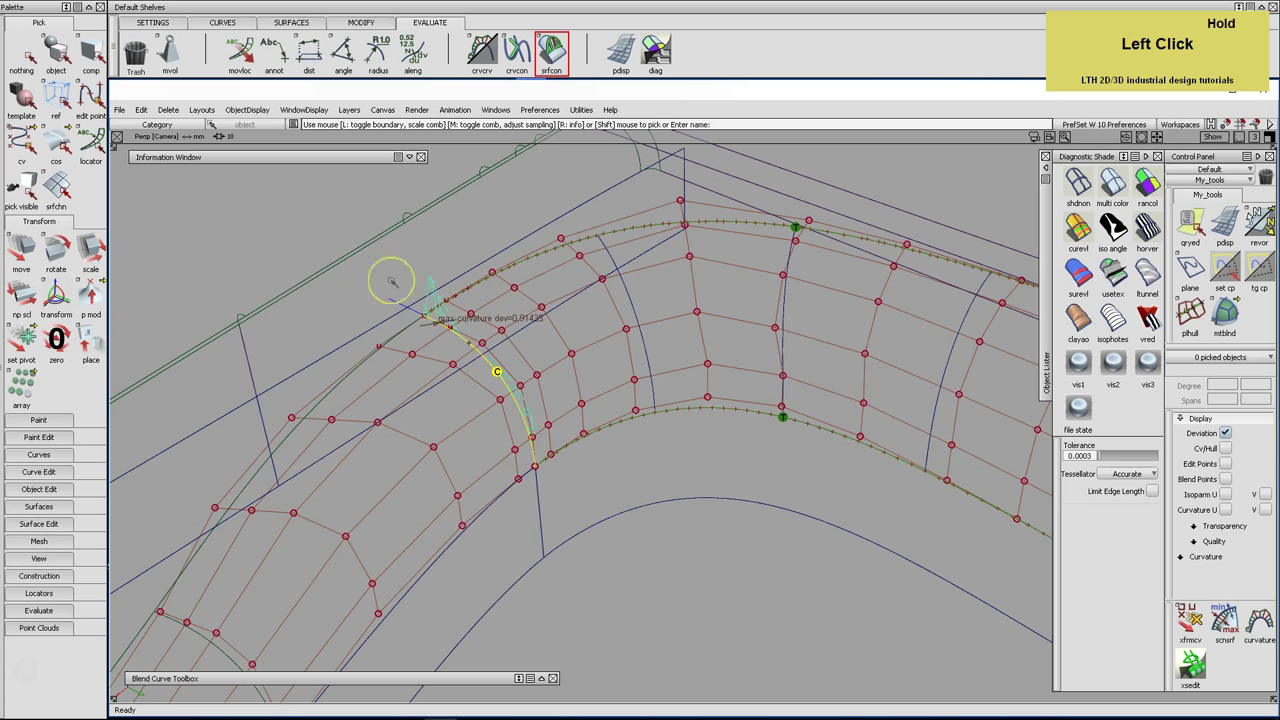
# Activate the Transform CV tool and lower its mouse sensitivity
pyautogui.click(1190, 620)
pyautogui.press('space')
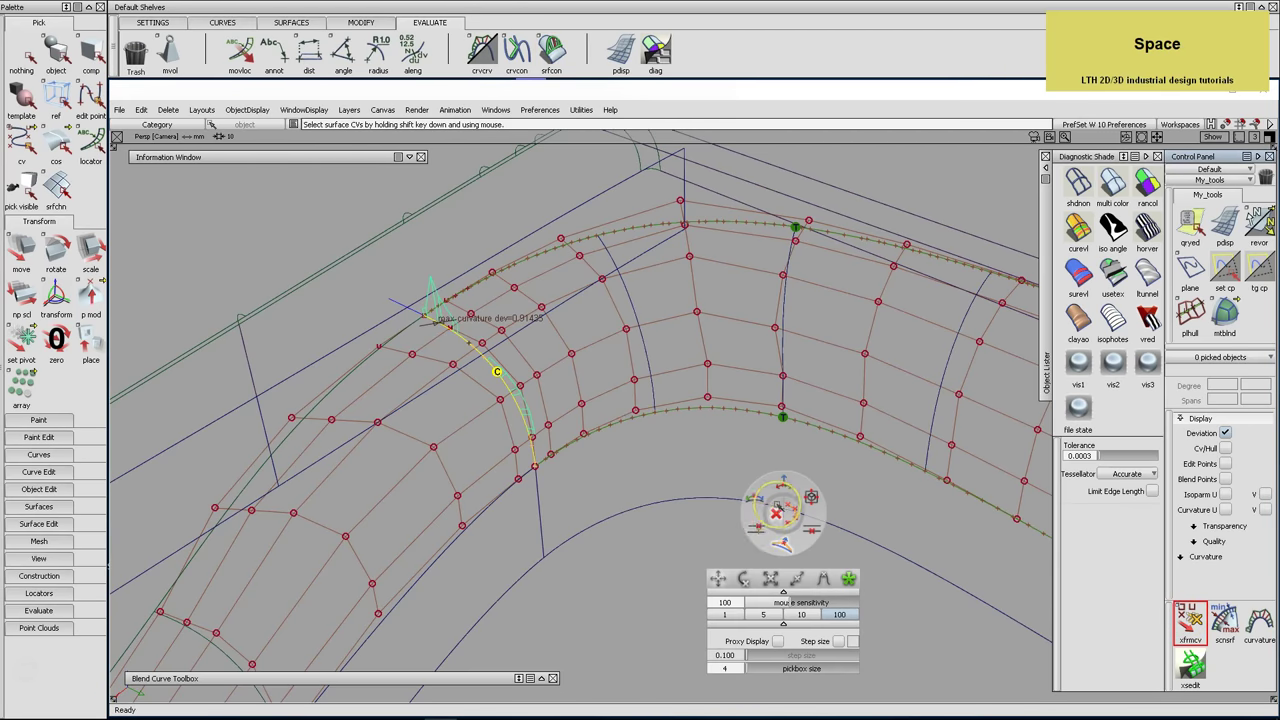
pyautogui.click(739, 605)
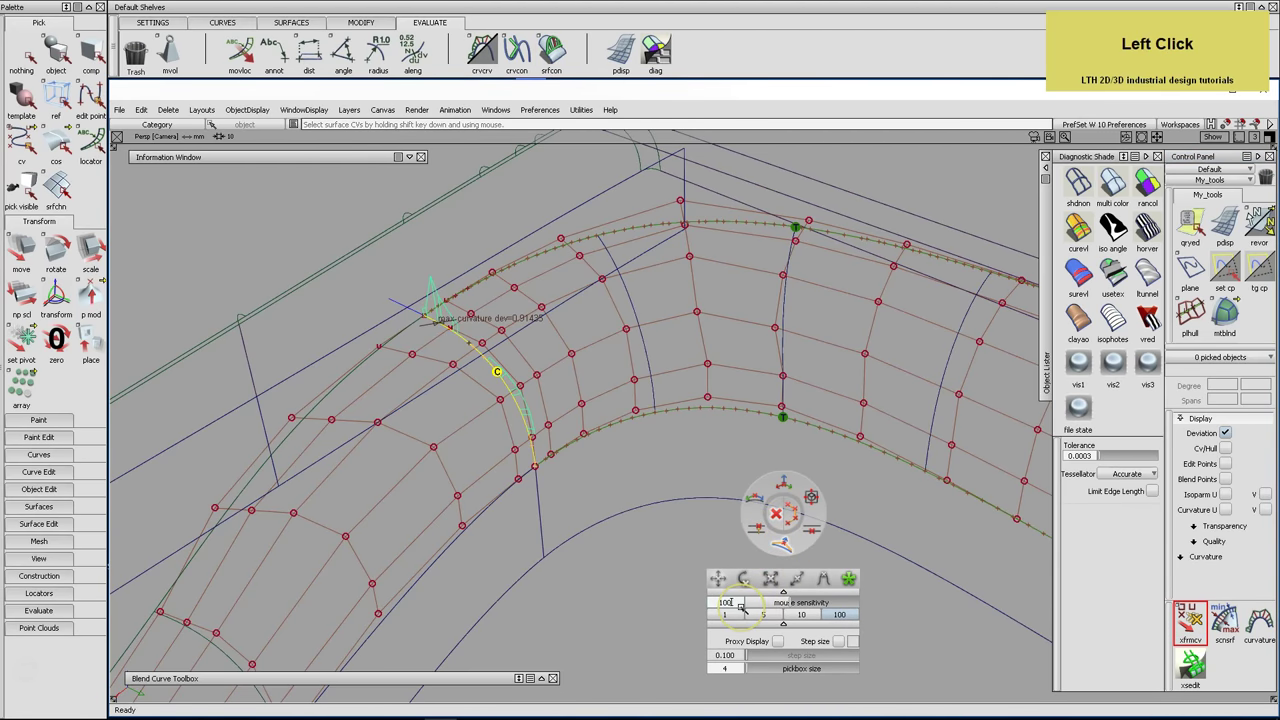
pyautogui.write('0')
pyautogui.press('Return')
# Move two middle CVs in the birail's third hull row from the seam along the surface normal to reduce the curvature deviation
pyautogui.keyDown('alt'); pyautogui.keyDown('shift'); pyautogui.moveTo(551, 508); pyautogui.dragTo(552, 470, button='right'); pyautogui.keyUp('shift'); pyautogui.keyUp('alt')
pyautogui.keyDown('alt'); pyautogui.keyDown('shift'); pyautogui.moveTo(526, 357); pyautogui.dragTo(594, 357); pyautogui.keyUp('shift'); pyautogui.keyUp('alt')
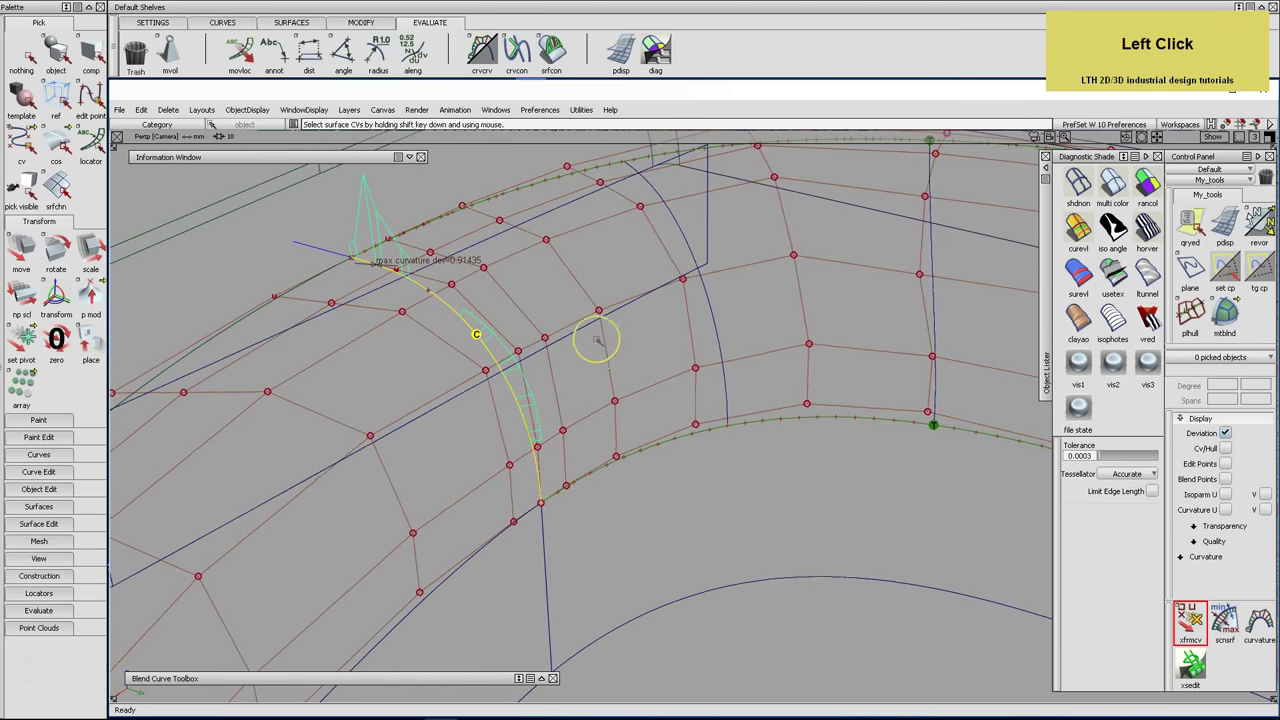
pyautogui.click(598, 312)
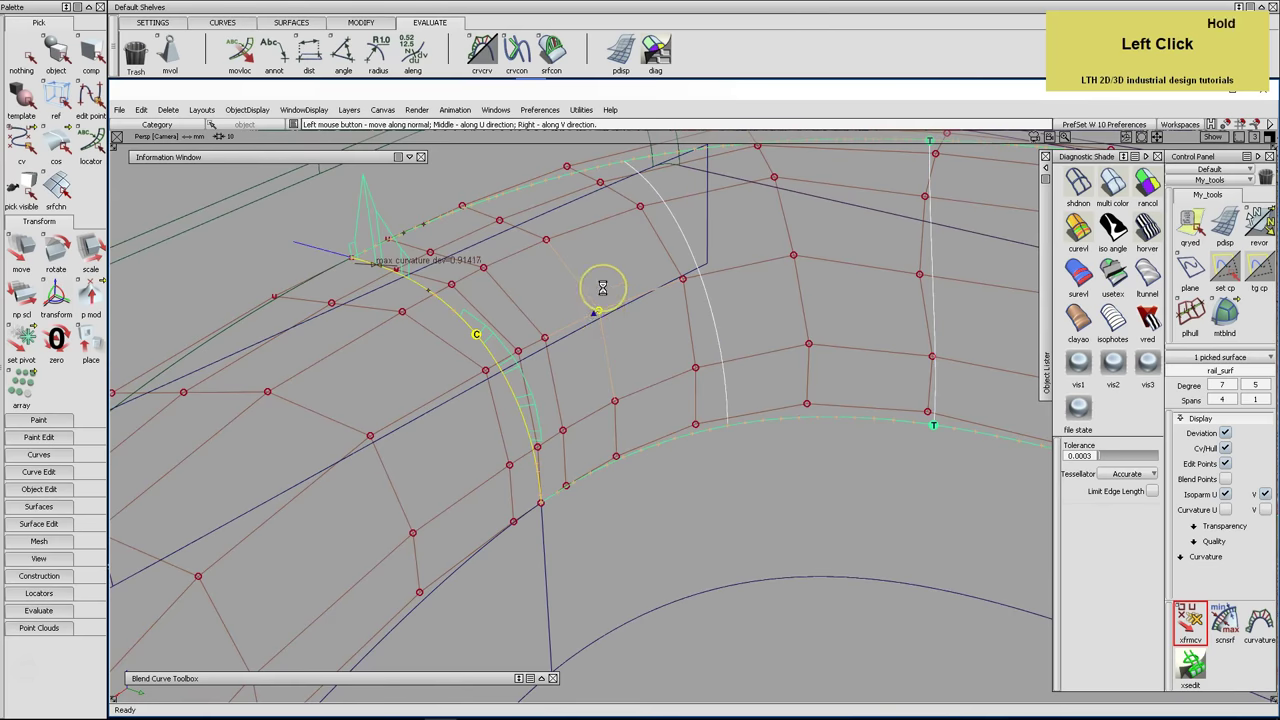
pyautogui.moveTo(601, 289); pyautogui.dragTo(620, 371)
pyautogui.click(597, 311)
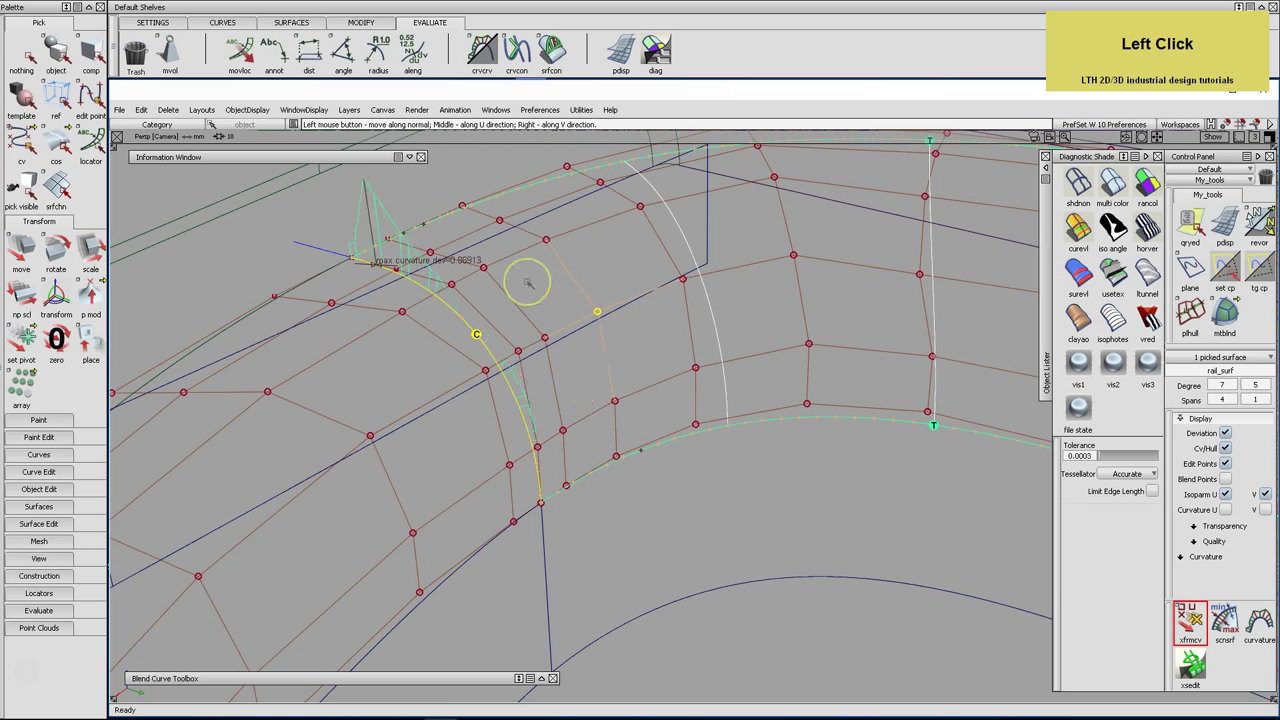
pyautogui.click(546, 240)
pyautogui.moveTo(485, 330); pyautogui.dragTo(562, 252)
# Fine-tune the same two third-row CVs alternately along their normals to flatten the curvature comb across the seam
pyautogui.click(598, 312)
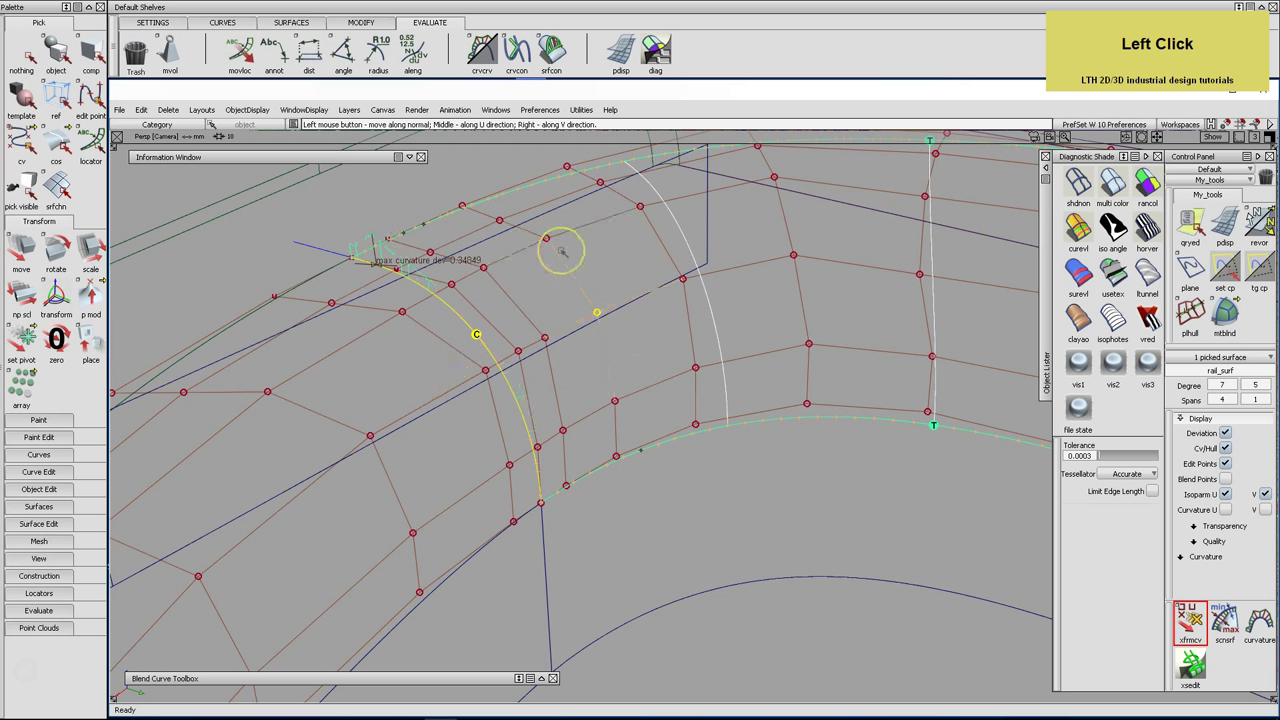
pyautogui.click(545, 238)
pyautogui.moveTo(514, 306); pyautogui.dragTo(447, 377)
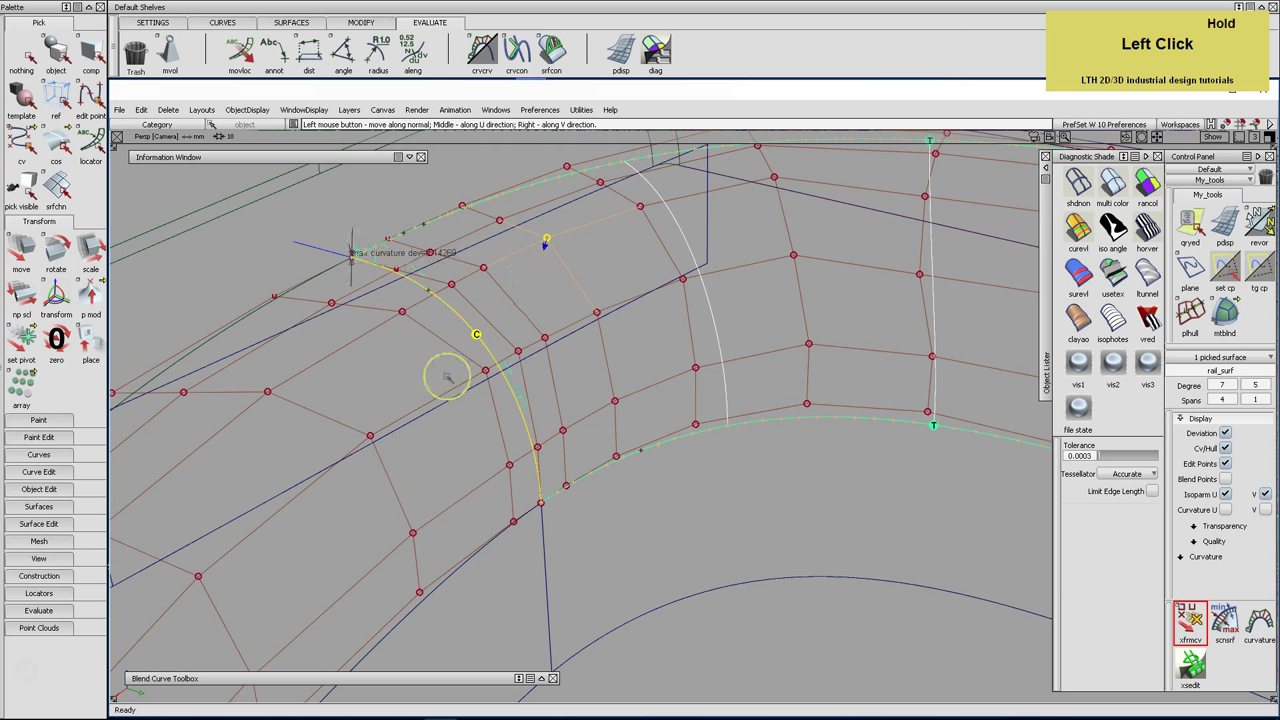
pyautogui.click(597, 313)
pyautogui.moveTo(586, 366); pyautogui.dragTo(615, 343)
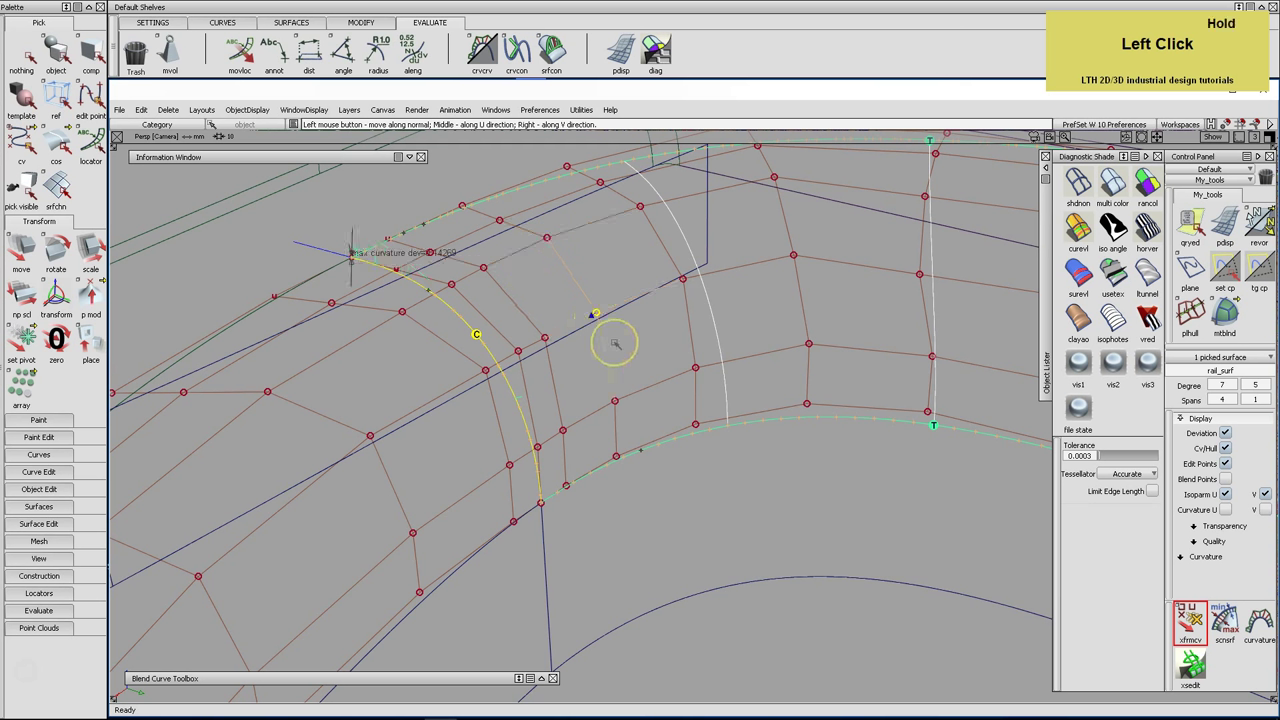
pyautogui.click(545, 240)
pyautogui.moveTo(538, 271); pyautogui.dragTo(482, 326)
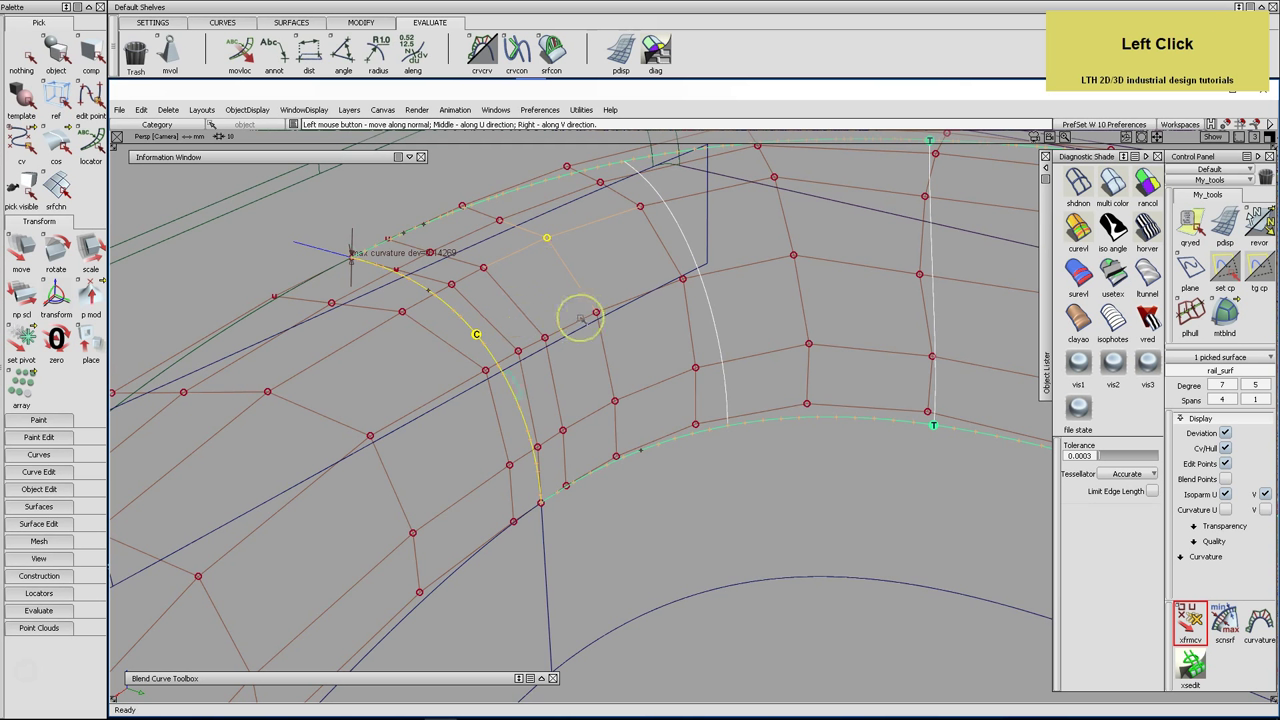
pyautogui.moveTo(596, 314)
pyautogui.mouseDown()
pyautogui.moveTo(557, 303)
pyautogui.moveTo(578, 297)
pyautogui.mouseUp()
# Inspect the adjusted birail surface with Horizontal/Vertical zebra shading, turn the shading off and clear the selection
pyautogui.click(1147, 229)
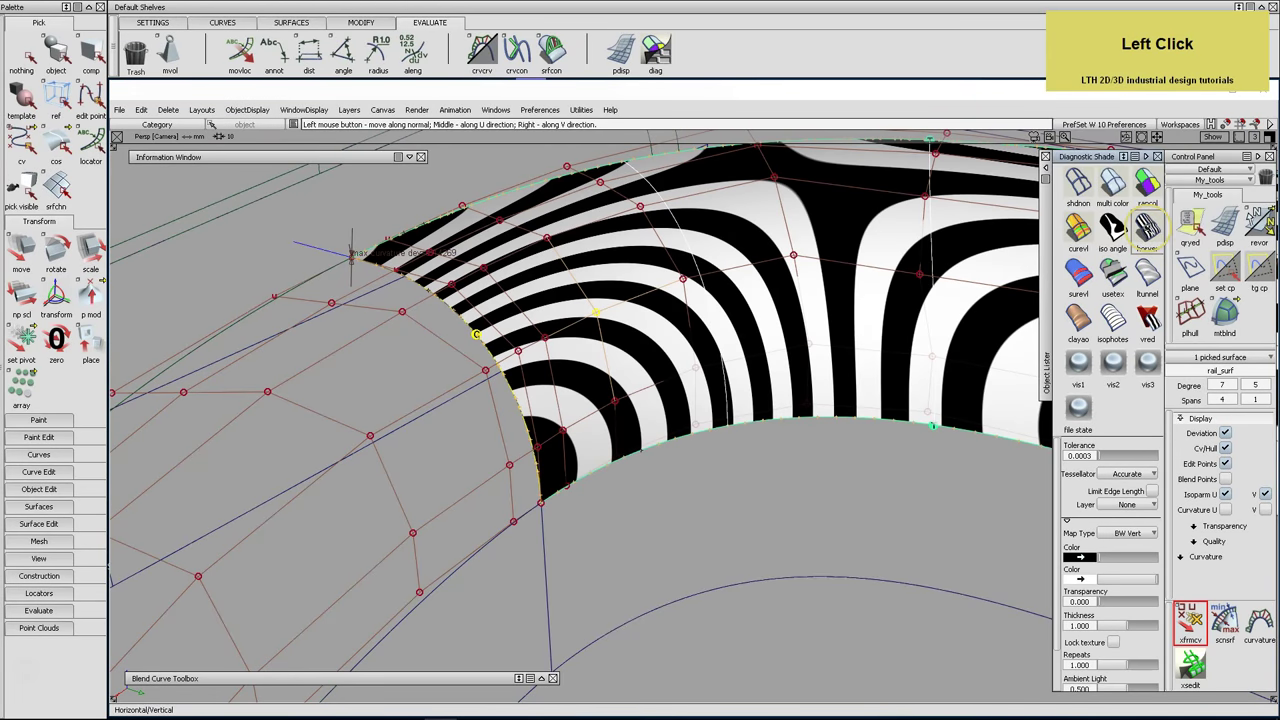
pyautogui.click(1078, 181)
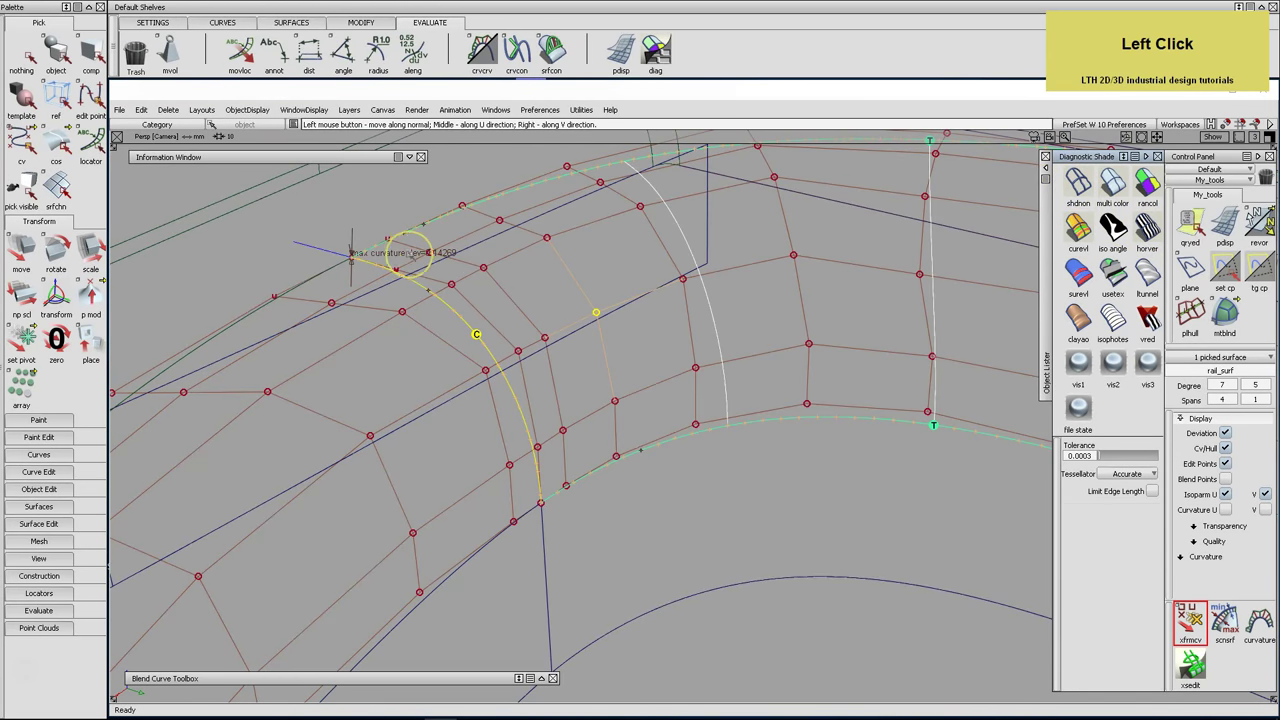
pyautogui.keyDown('alt'); pyautogui.keyDown('shift'); pyautogui.moveTo(388, 268); pyautogui.dragTo(414, 294, button='right'); pyautogui.keyUp('shift'); pyautogui.keyUp('alt')
pyautogui.keyDown('alt'); pyautogui.keyDown('shift'); pyautogui.moveTo(414, 294); pyautogui.dragTo(397, 303); pyautogui.keyUp('shift'); pyautogui.keyUp('alt')
pyautogui.keyDown('alt'); pyautogui.keyDown('shift'); pyautogui.moveTo(500, 345); pyautogui.dragTo(594, 343, button='middle'); pyautogui.keyUp('shift'); pyautogui.keyUp('alt')
pyautogui.keyDown('alt'); pyautogui.keyDown('shift'); pyautogui.moveTo(594, 343); pyautogui.dragTo(591, 340); pyautogui.keyUp('shift'); pyautogui.keyUp('alt')
pyautogui.click(534, 281)
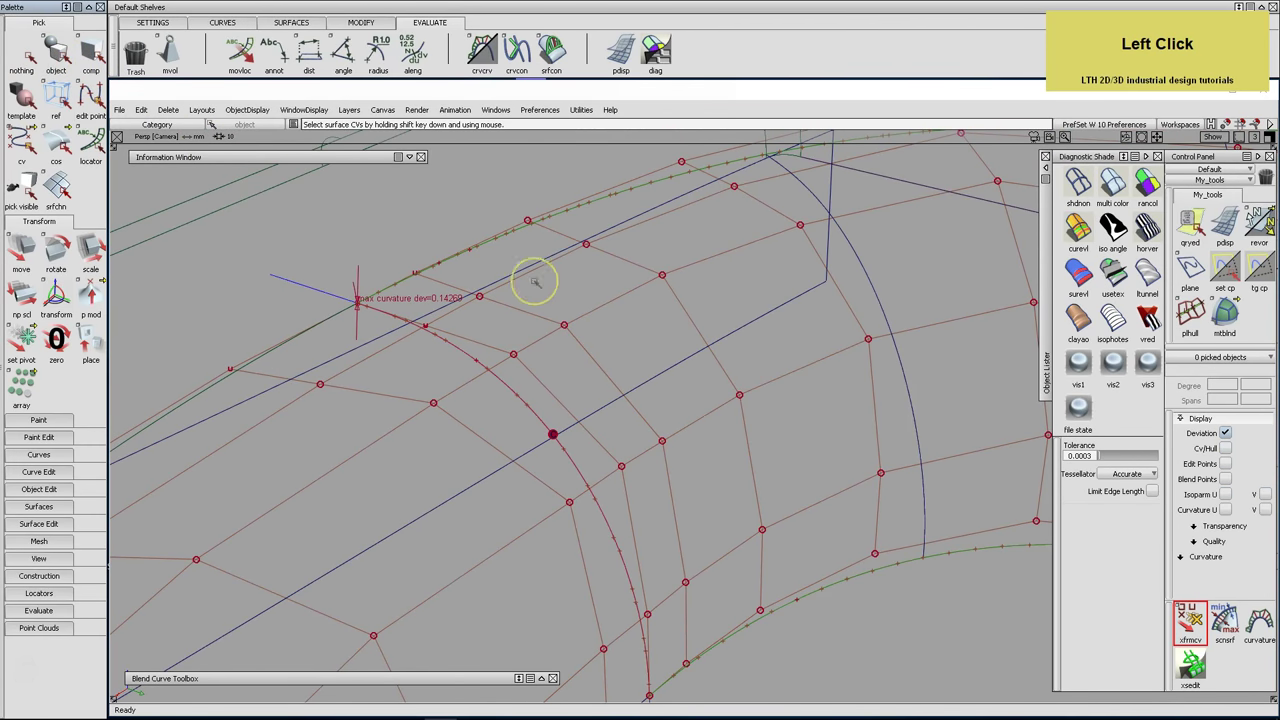
pyautogui.click(586, 245)
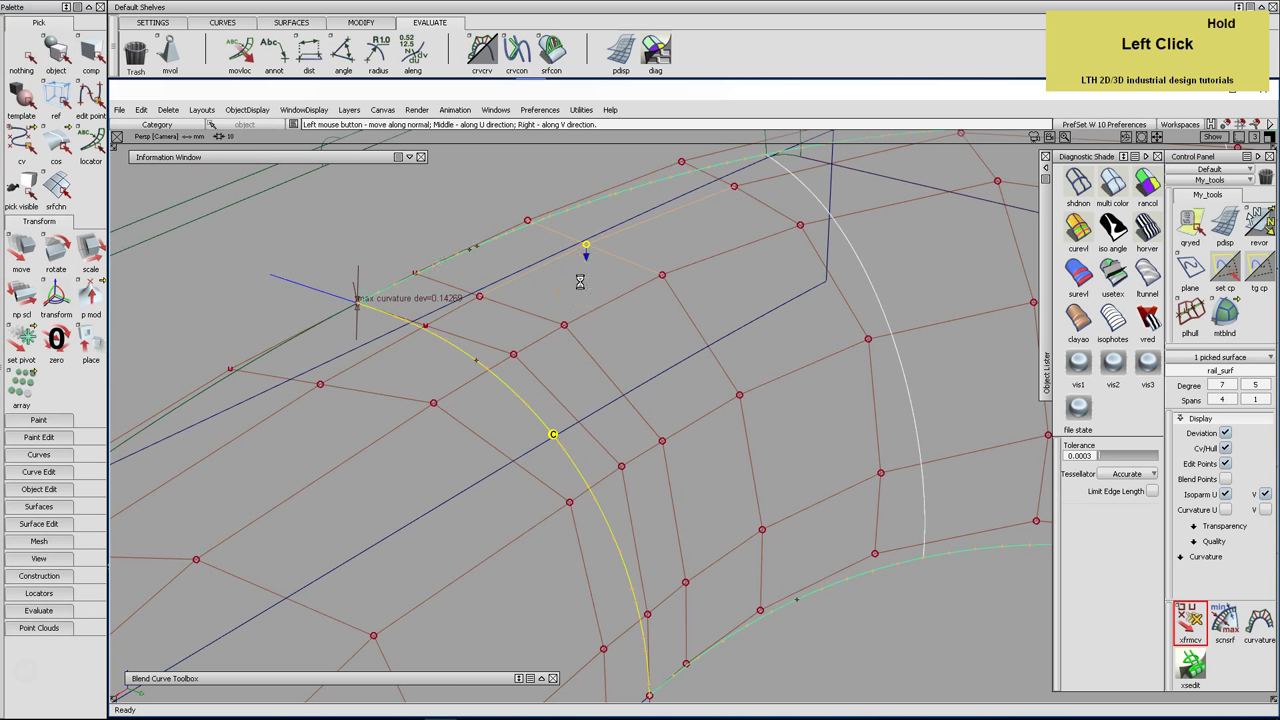
pyautogui.click(142, 109)
pyautogui.click(152, 127)
# Nudge the two uppermost CVs of the third hull row from the seam along their normals to lower the maximum curvature deviation
pyautogui.click(479, 297)
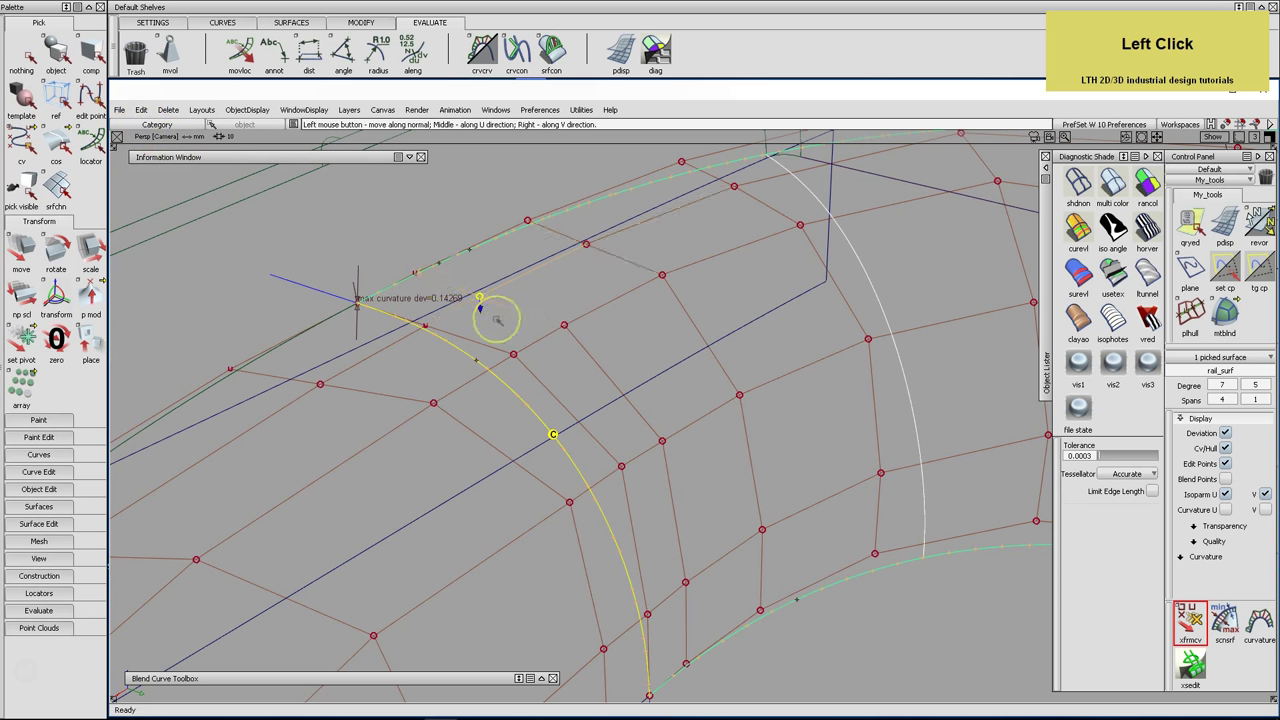
pyautogui.moveTo(500, 316); pyautogui.dragTo(499, 314)
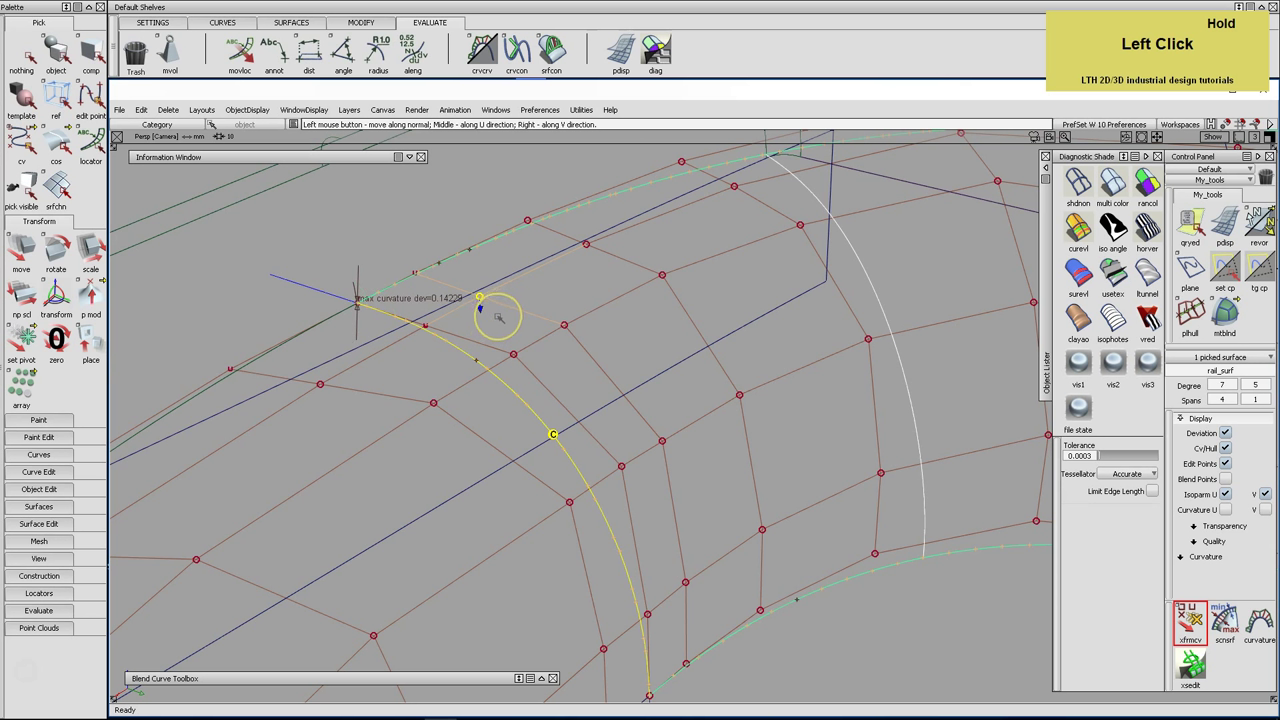
pyautogui.moveTo(499, 316); pyautogui.dragTo(497, 315)
pyautogui.click(417, 271)
pyautogui.moveTo(417, 251); pyautogui.dragTo(418, 251)
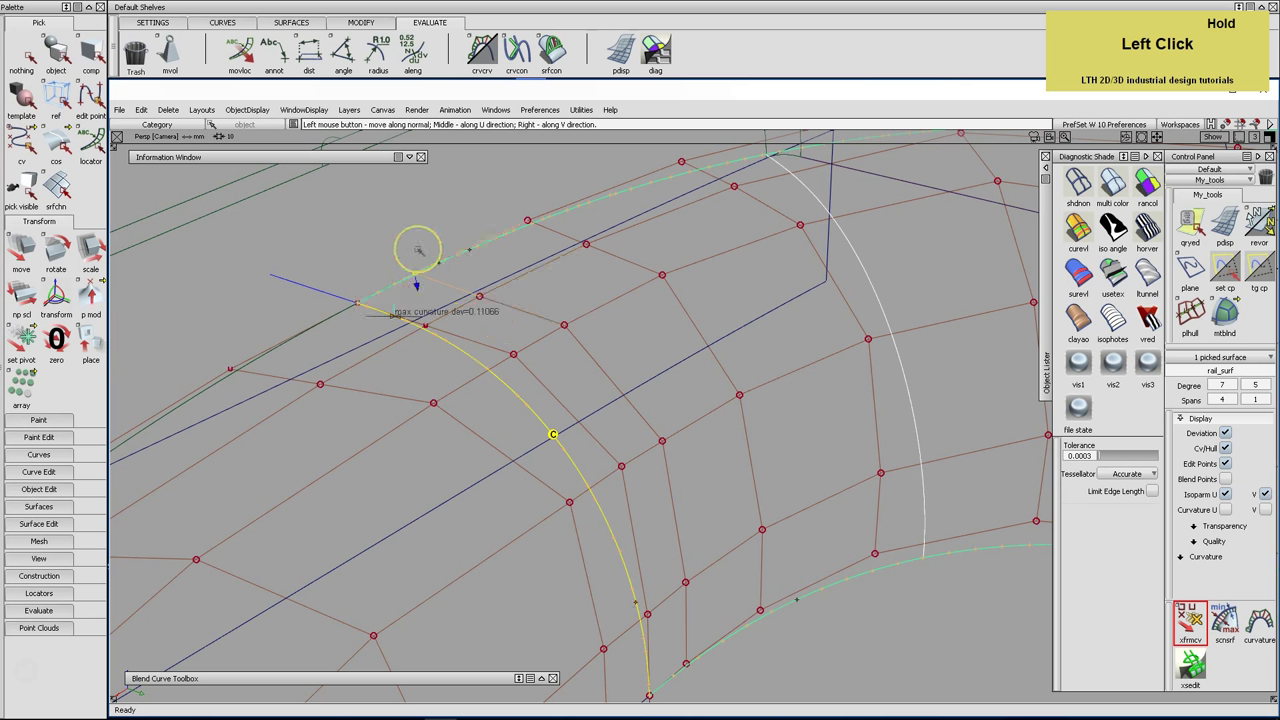
pyautogui.click(478, 295)
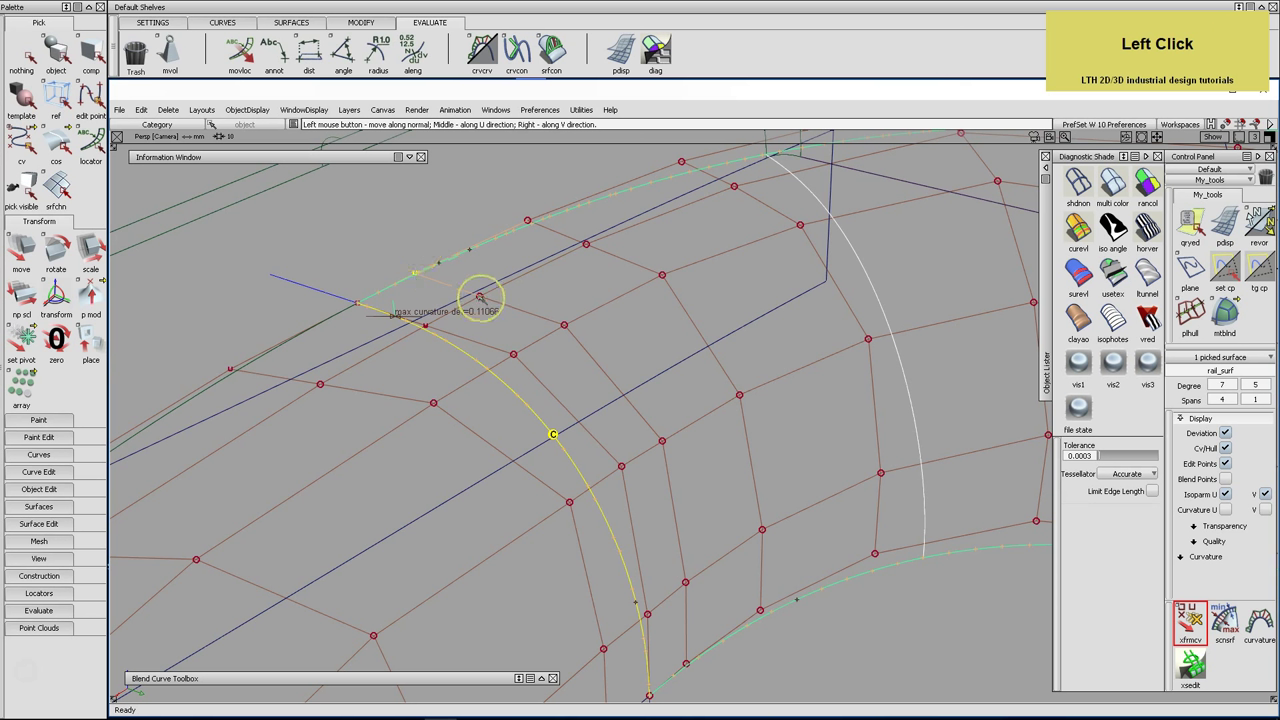
pyautogui.click(549, 290)
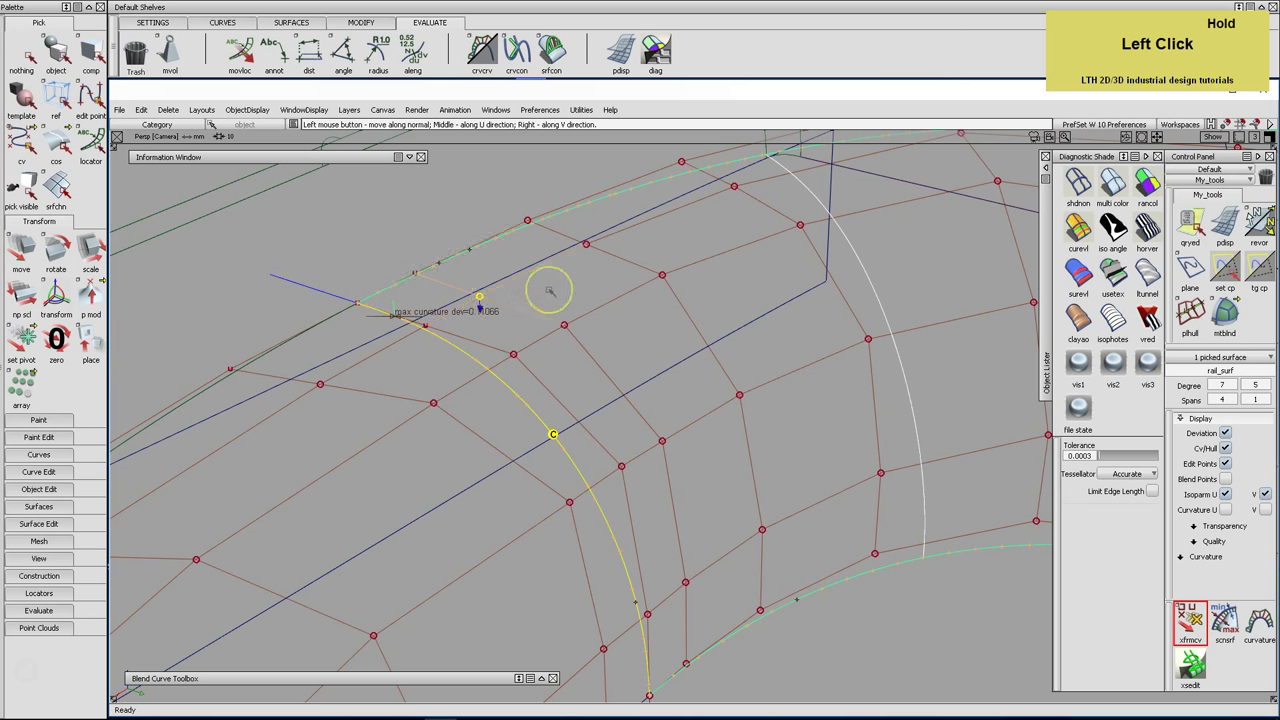
pyautogui.moveTo(548, 291); pyautogui.dragTo(548, 291)
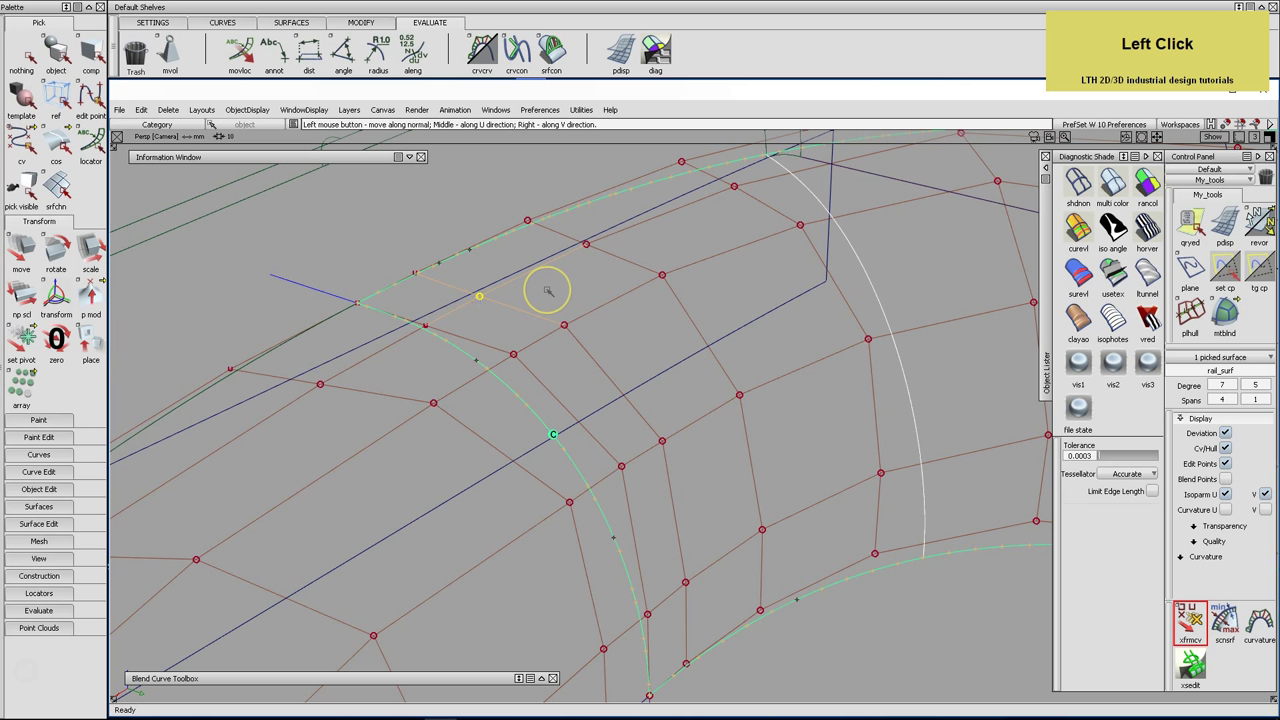
# Clear the selection, inspect the whole bend with Horizontal/Vertical zebra shading, and turn the shading off again
pyautogui.click(22, 52)
pyautogui.keyDown('alt'); pyautogui.keyDown('shift'); pyautogui.moveTo(697, 357); pyautogui.dragTo(606, 380, button='right'); pyautogui.keyUp('shift'); pyautogui.keyUp('alt')
pyautogui.keyDown('alt'); pyautogui.keyDown('shift'); pyautogui.moveTo(606, 380); pyautogui.dragTo(614, 355, button='middle'); pyautogui.keyUp('shift'); pyautogui.keyUp('alt')
pyautogui.keyDown('alt'); pyautogui.keyDown('shift'); pyautogui.moveTo(614, 355); pyautogui.dragTo(640, 390); pyautogui.keyUp('shift'); pyautogui.keyUp('alt')
pyautogui.click(1128, 230)
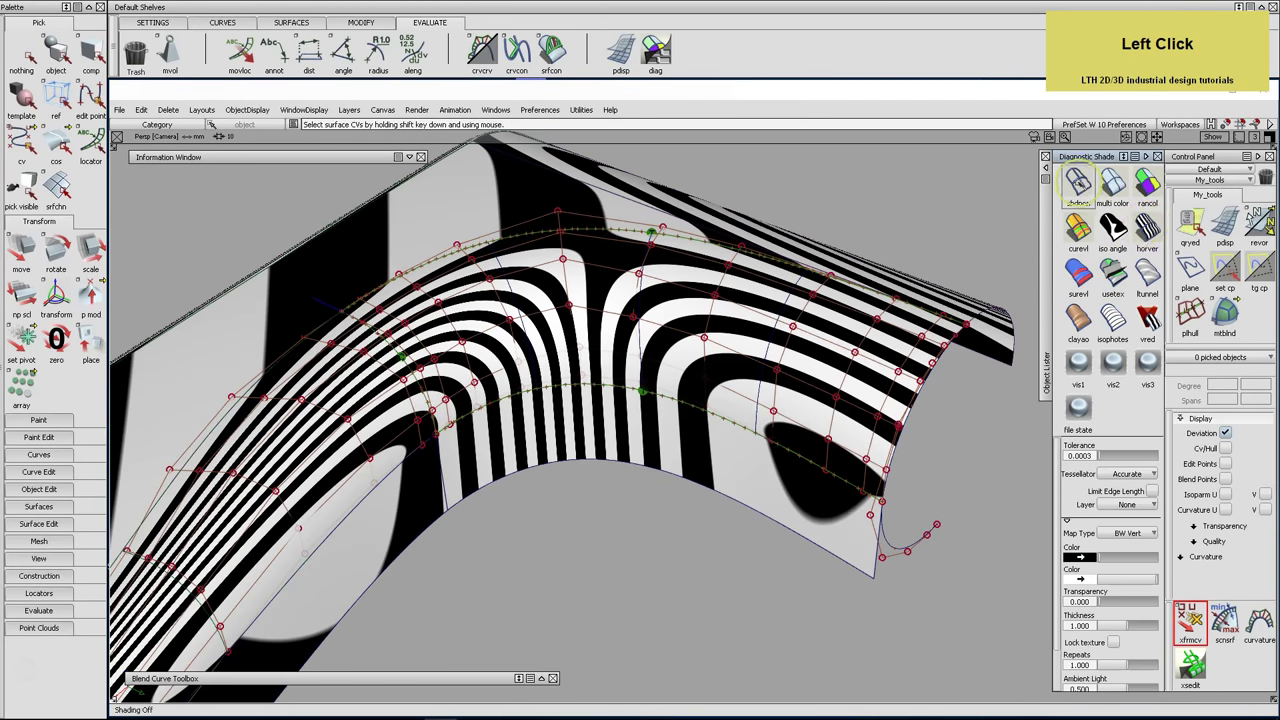
pyautogui.click(1078, 182)
# Pick the six handle surfaces around the bend, hide the unselected objects, switch to the Back view and clear the selection
pyautogui.keyDown('alt'); pyautogui.keyDown('shift'); pyautogui.moveTo(686, 391); pyautogui.dragTo(710, 308); pyautogui.keyUp('shift'); pyautogui.keyUp('alt')
pyautogui.click(56, 50)
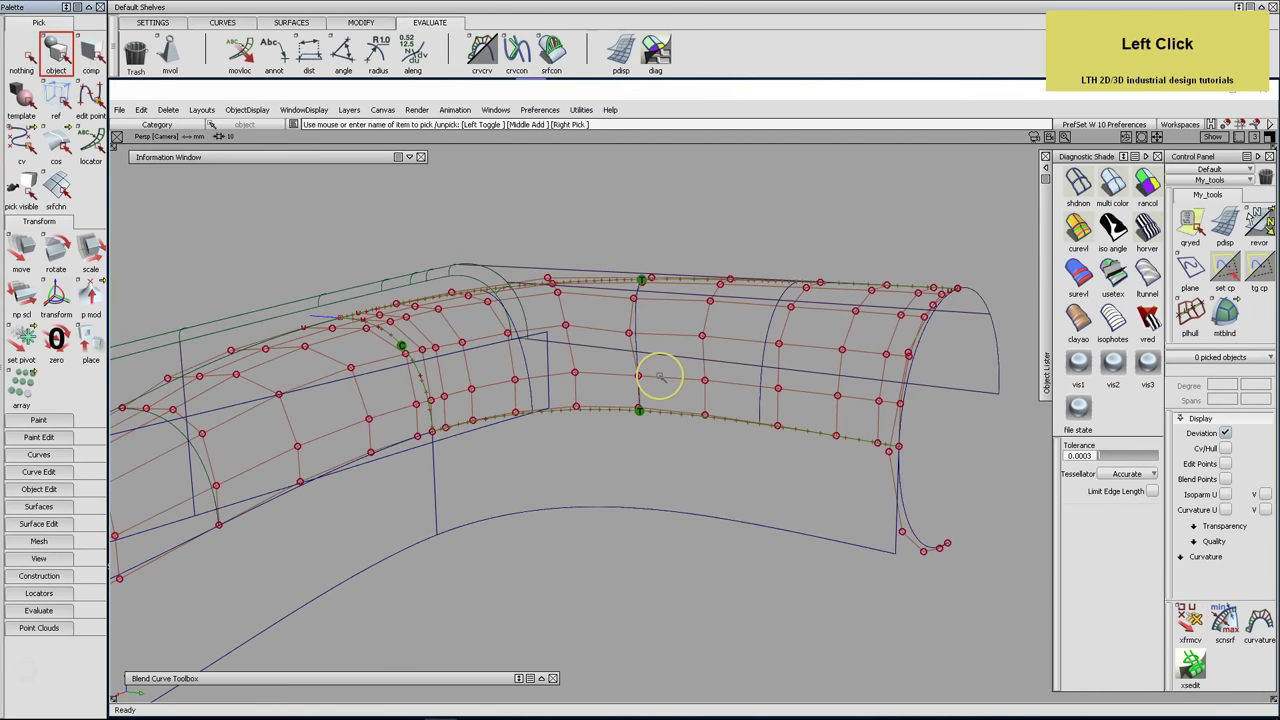
pyautogui.click(583, 395)
pyautogui.click(593, 376)
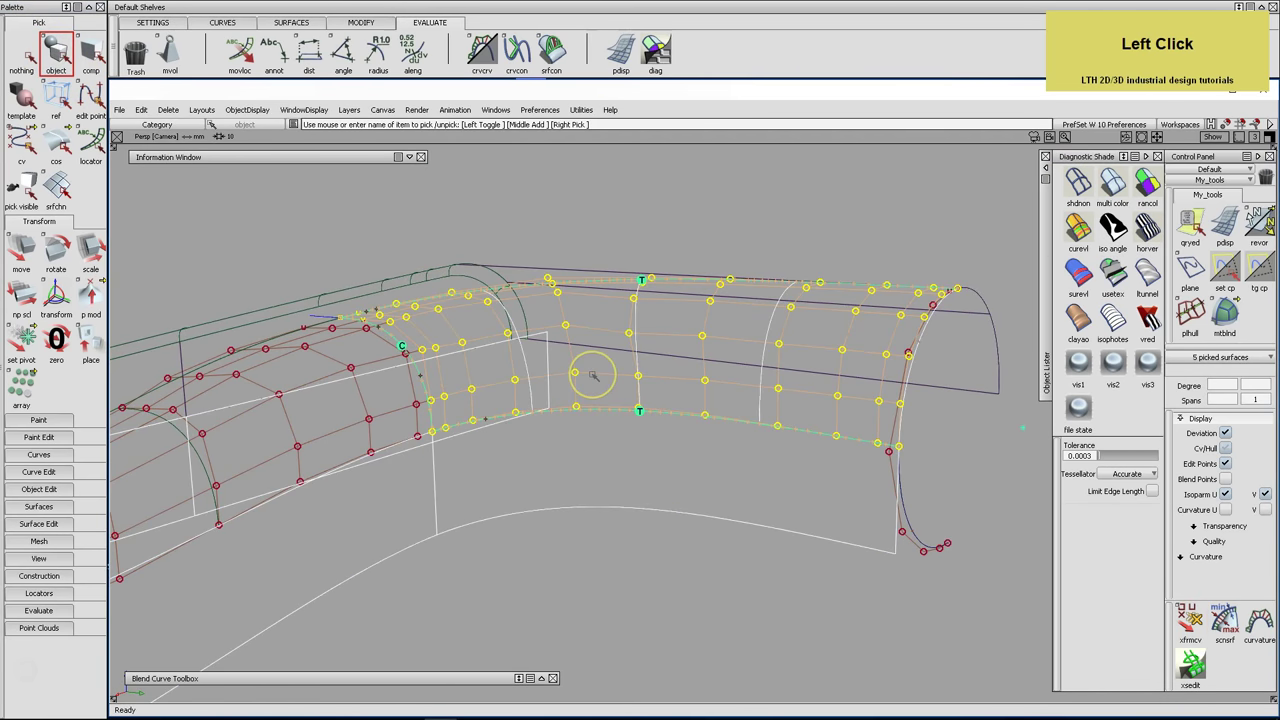
pyautogui.click(390, 364)
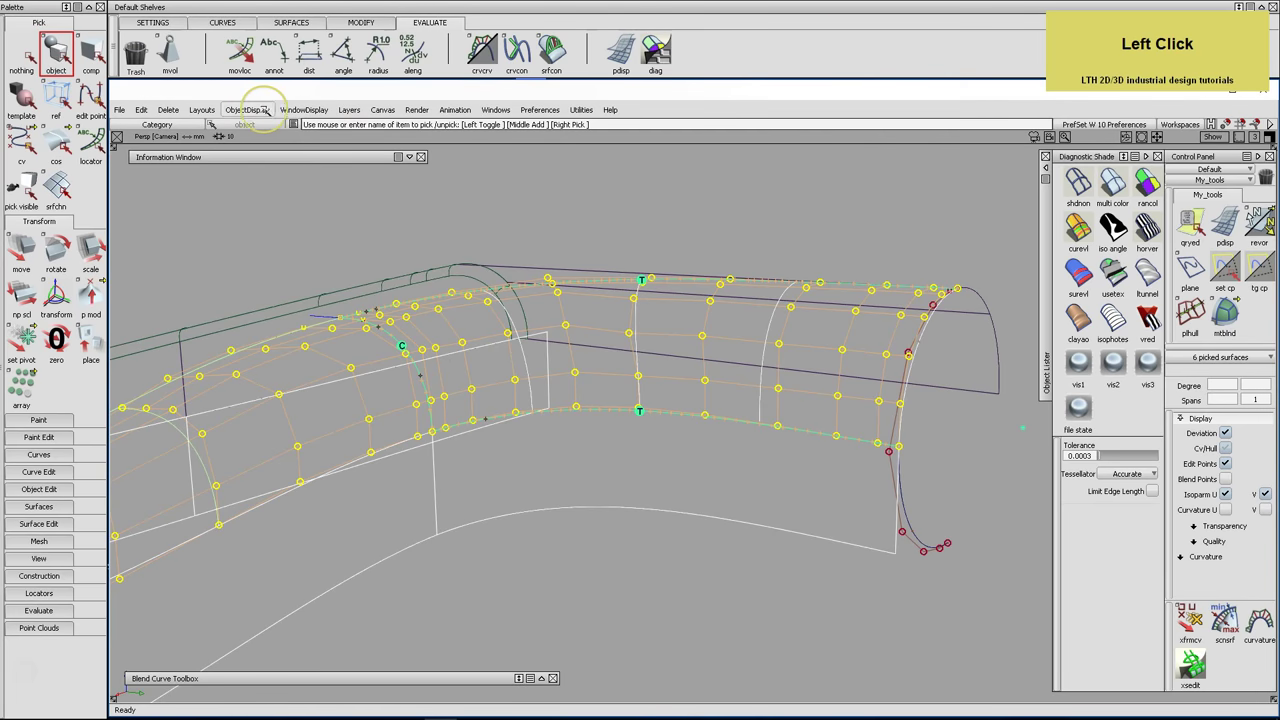
pyautogui.moveTo(248, 110); pyautogui.dragTo(250, 190)
pyautogui.press('F7')
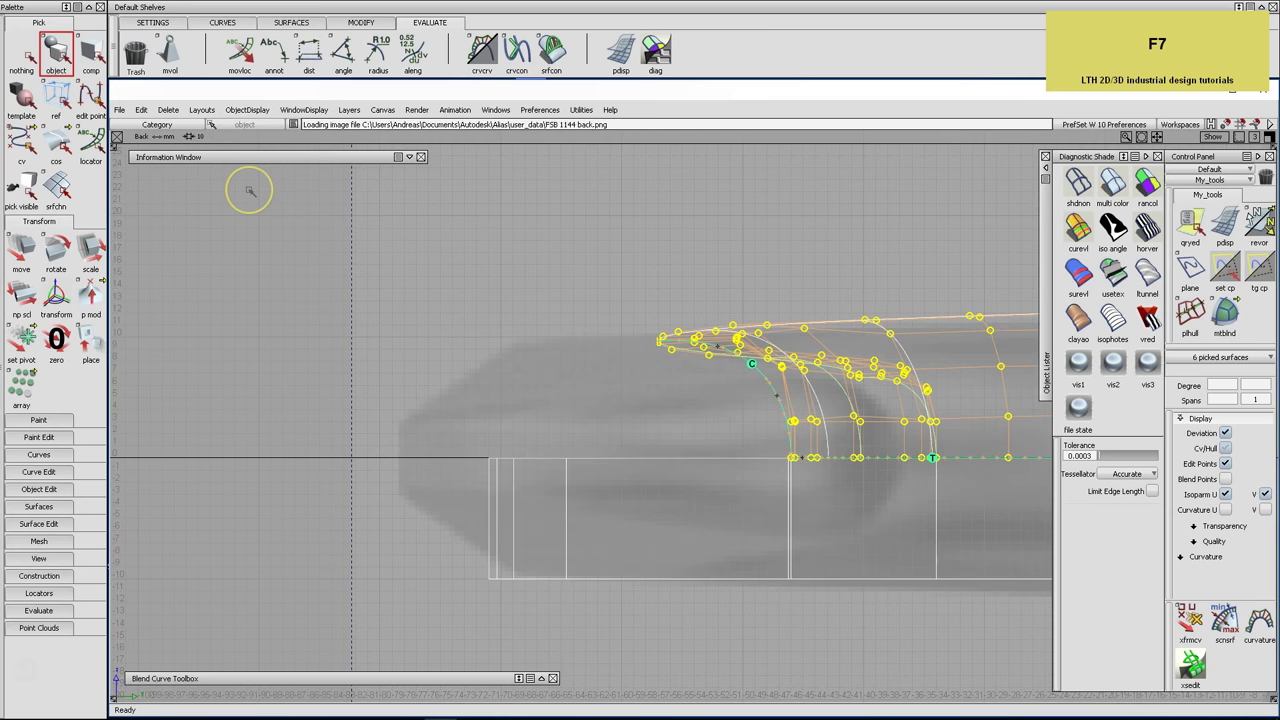
pyautogui.keyDown('alt'); pyautogui.keyDown('shift'); pyautogui.moveTo(858, 335); pyautogui.dragTo(503, 297, button='middle'); pyautogui.keyUp('shift'); pyautogui.keyUp('alt')
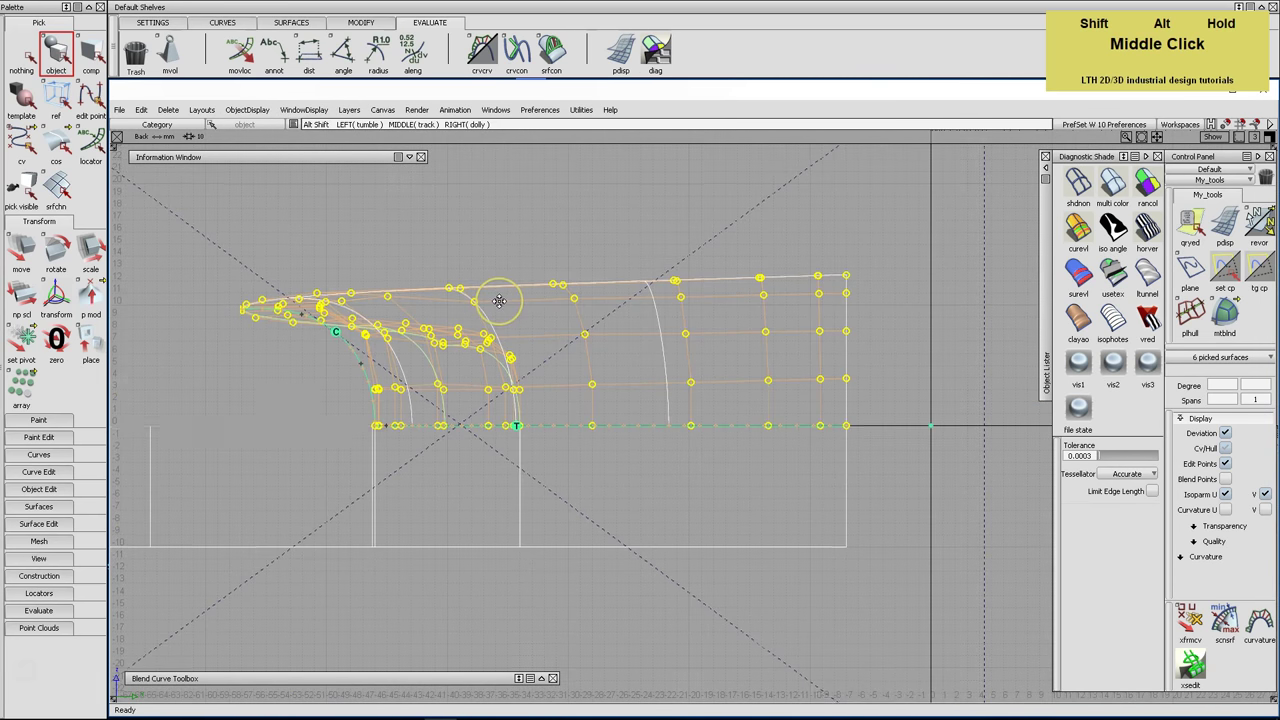
pyautogui.click(24, 56)
pyautogui.keyDown('alt'); pyautogui.keyDown('shift'); pyautogui.click(608, 380); pyautogui.keyUp('shift'); pyautogui.keyUp('alt')
pyautogui.keyDown('alt'); pyautogui.keyDown('shift'); pyautogui.moveTo(608, 380); pyautogui.dragTo(910, 327, button='right'); pyautogui.keyUp('shift'); pyautogui.keyUp('alt')
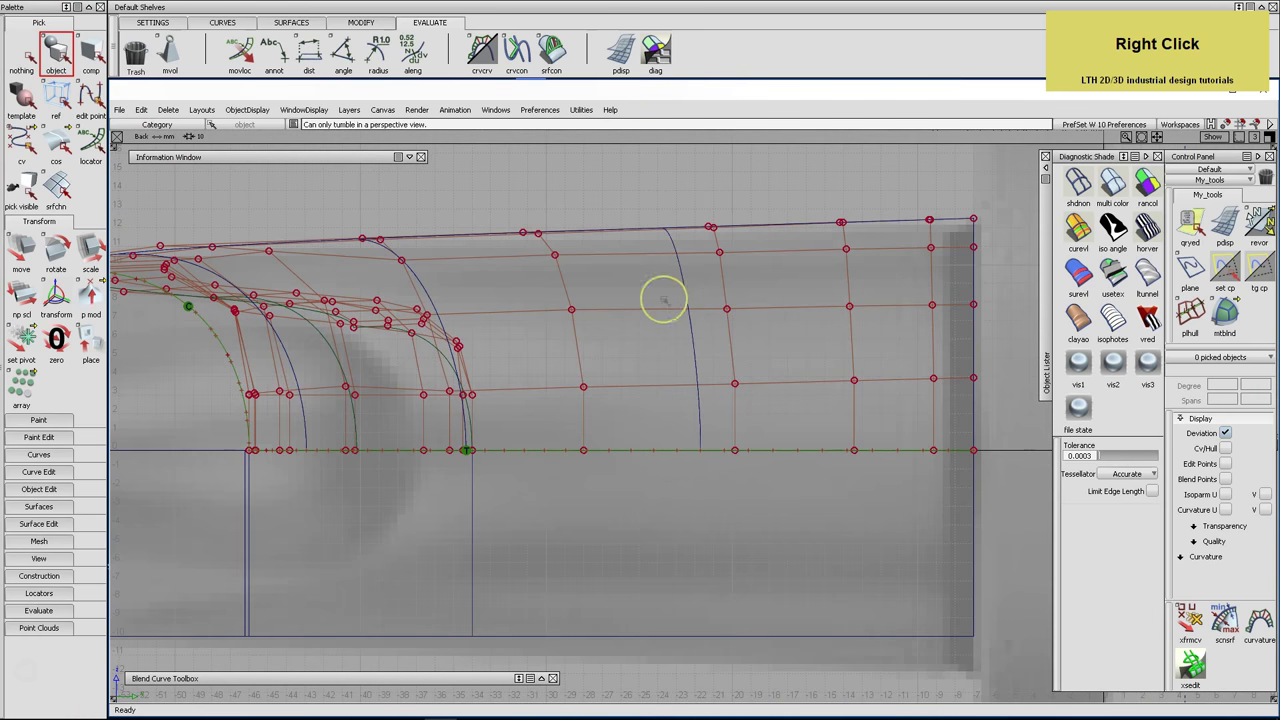
# Move the middle-row CV on the straight part nearest the bend slightly downward along Z to even out the lengthwise hull
pyautogui.click(50, 148)
pyautogui.click(21, 146)
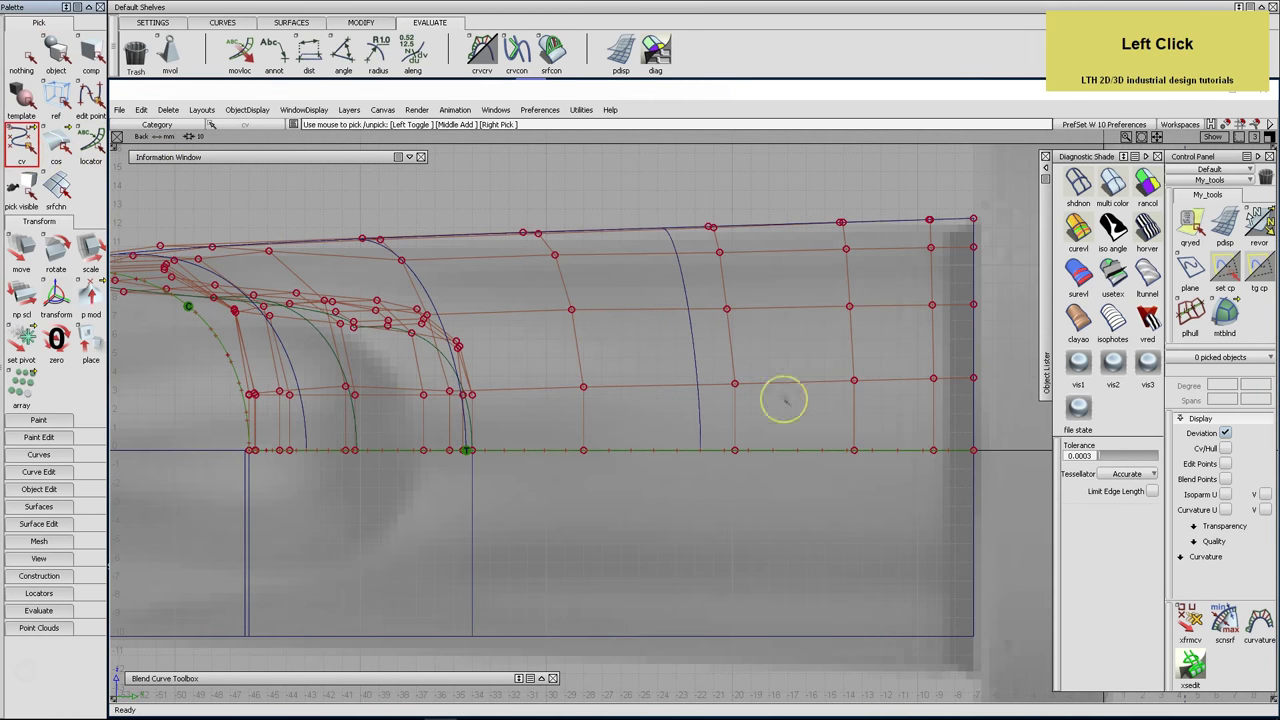
pyautogui.click(728, 307)
pyautogui.click(24, 250)
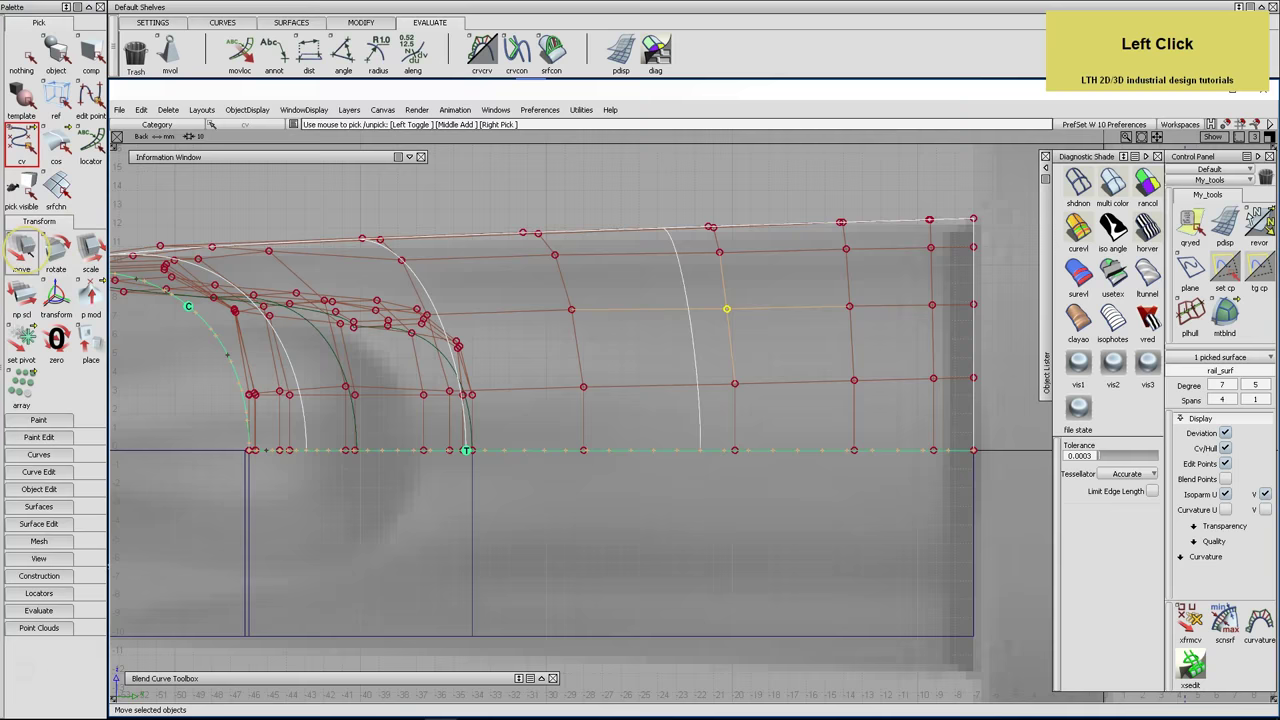
pyautogui.keyDown('alt'); pyautogui.keyDown('shift'); pyautogui.moveTo(709, 421); pyautogui.dragTo(720, 378, button='right'); pyautogui.keyUp('shift'); pyautogui.keyUp('alt')
pyautogui.keyDown('alt'); pyautogui.keyDown('shift'); pyautogui.moveTo(720, 378); pyautogui.dragTo(623, 377, button='middle'); pyautogui.keyUp('shift'); pyautogui.keyUp('alt')
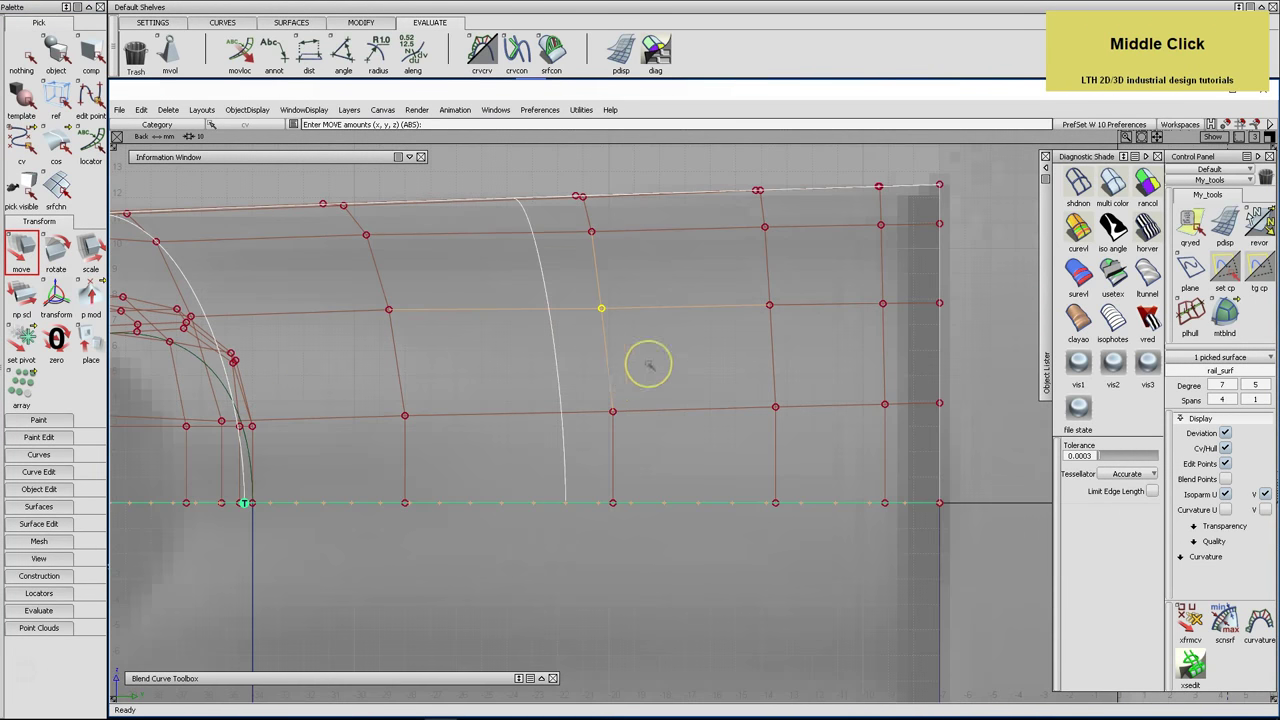
pyautogui.click(391, 306)
pyautogui.moveTo(409, 332); pyautogui.dragTo(412, 335, button='right')
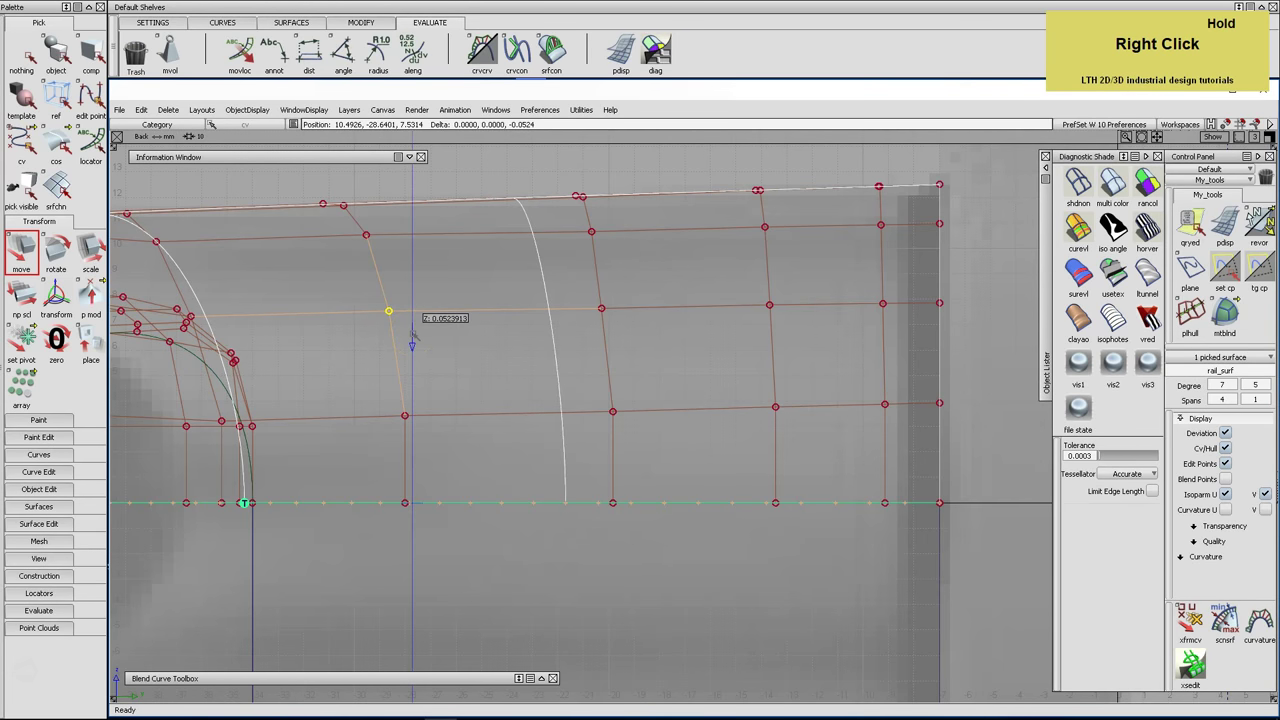
pyautogui.moveTo(412, 346); pyautogui.dragTo(414, 335, button='right')
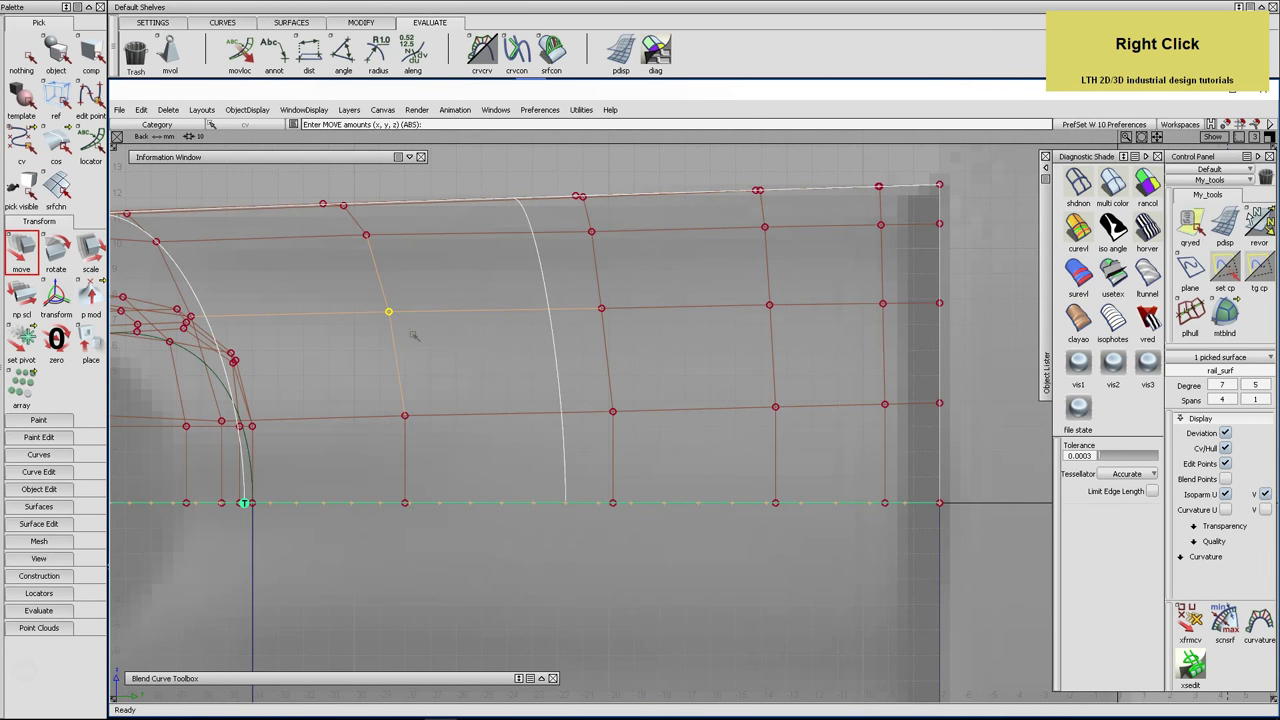
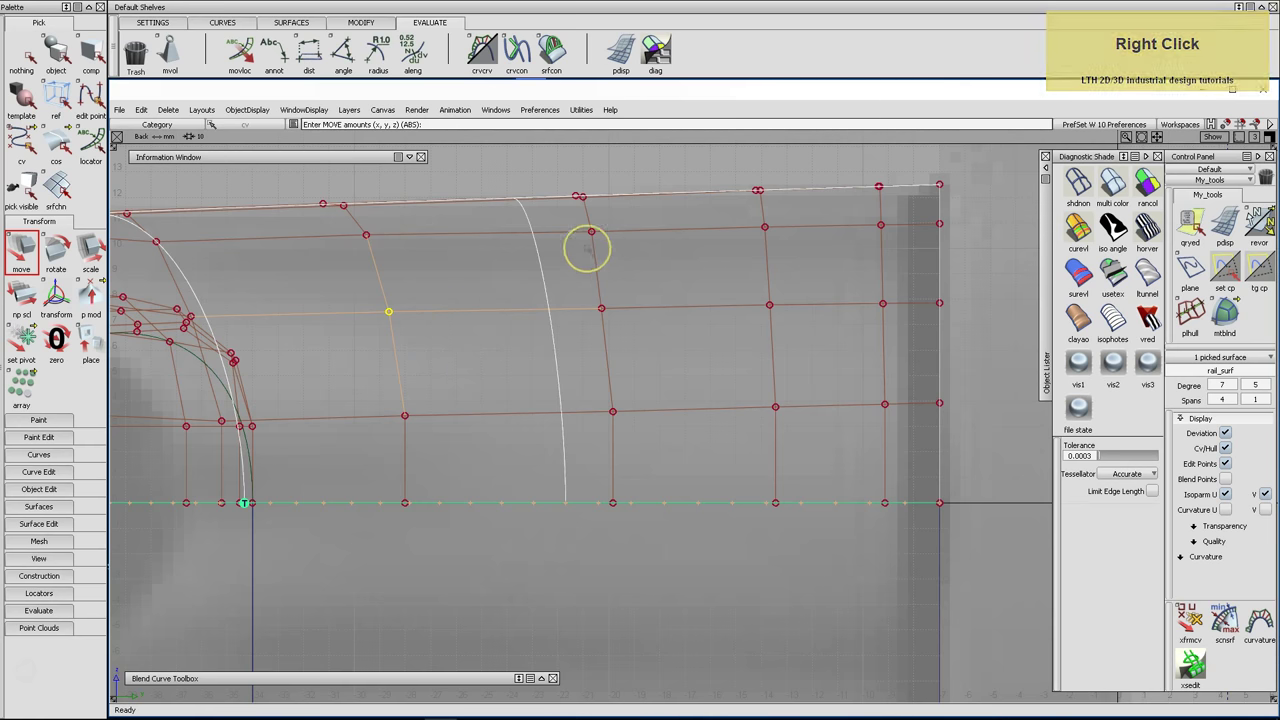
# Nudge the fourth-row CV above the last moved one slightly along Z and switch to the Left view
pyautogui.rightClick(366, 235)
pyautogui.moveTo(408, 260); pyautogui.dragTo(458, 277, button='right')
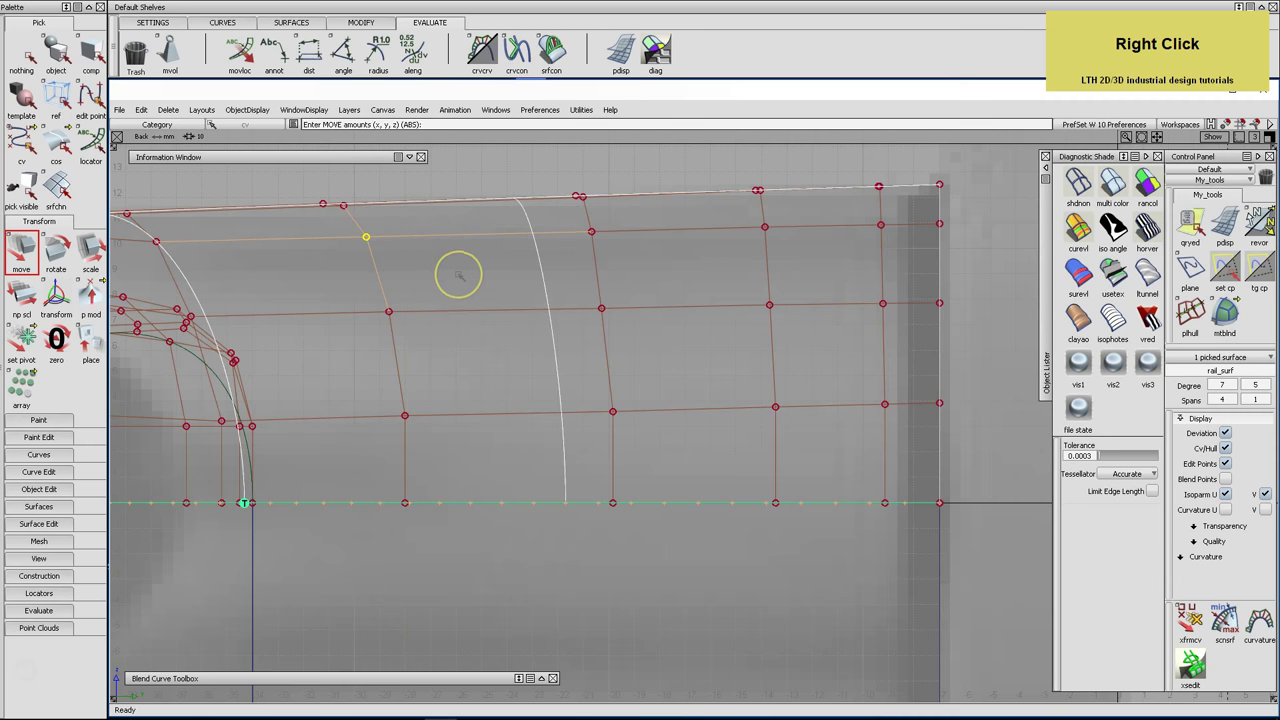
pyautogui.press('F6')
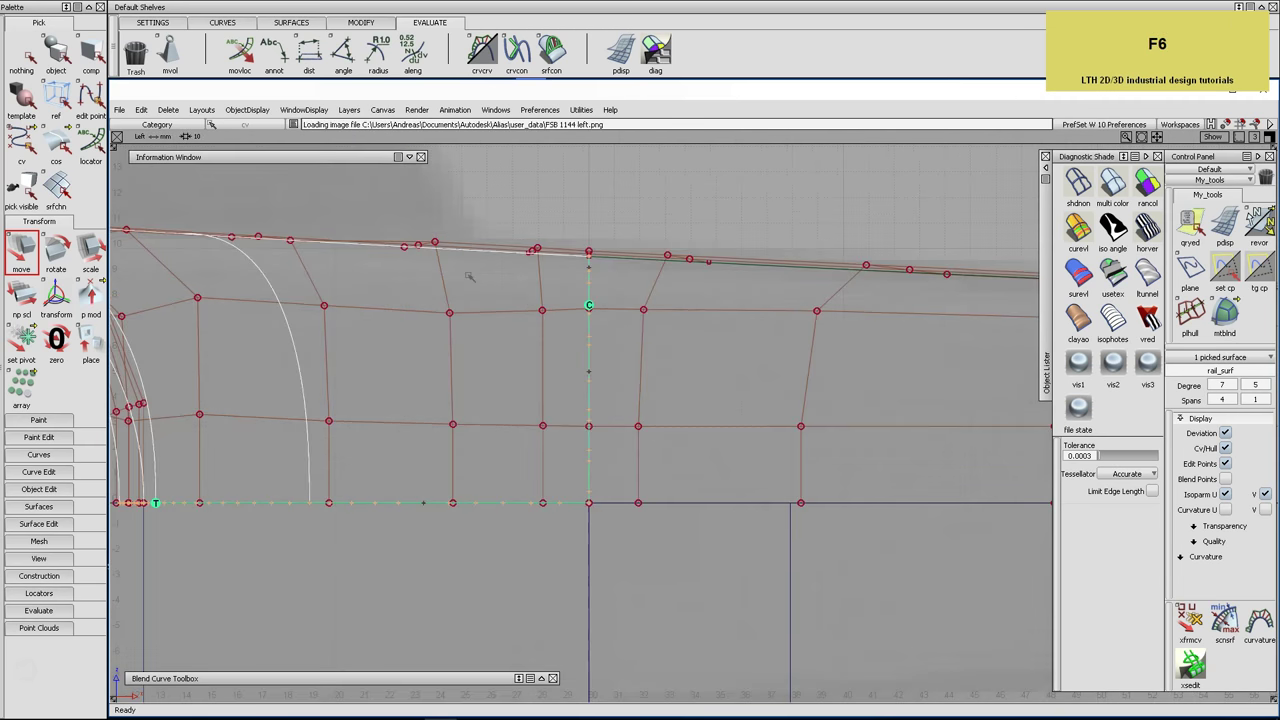
# Lower the two third-row CVs in the bend along Z to straighten the lengthwise hull in the Left view
pyautogui.hotkey('shift', 'alt')
pyautogui.keyDown('alt'); pyautogui.keyDown('shift'); pyautogui.moveTo(446, 348); pyautogui.dragTo(549, 343, button='middle'); pyautogui.keyUp('shift'); pyautogui.keyUp('alt')
pyautogui.click(554, 313)
pyautogui.press('F8')
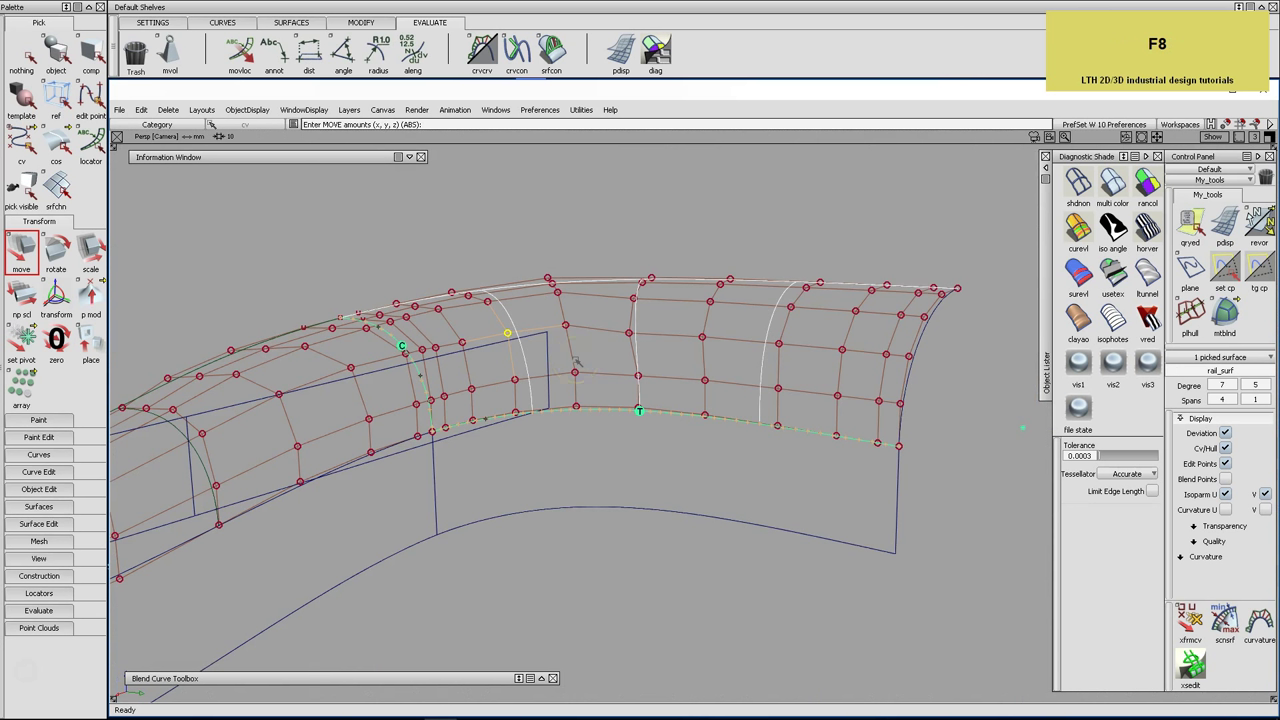
pyautogui.press('F7')
pyautogui.press('F6')
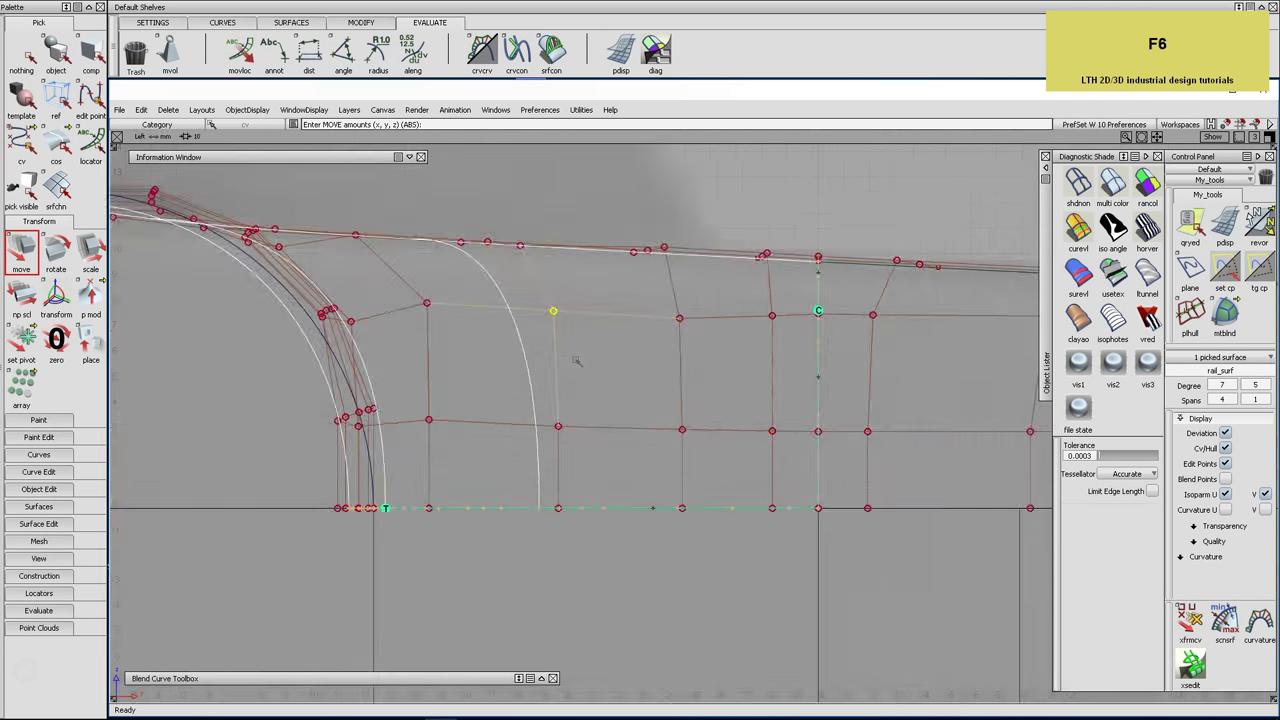
pyautogui.click(425, 302)
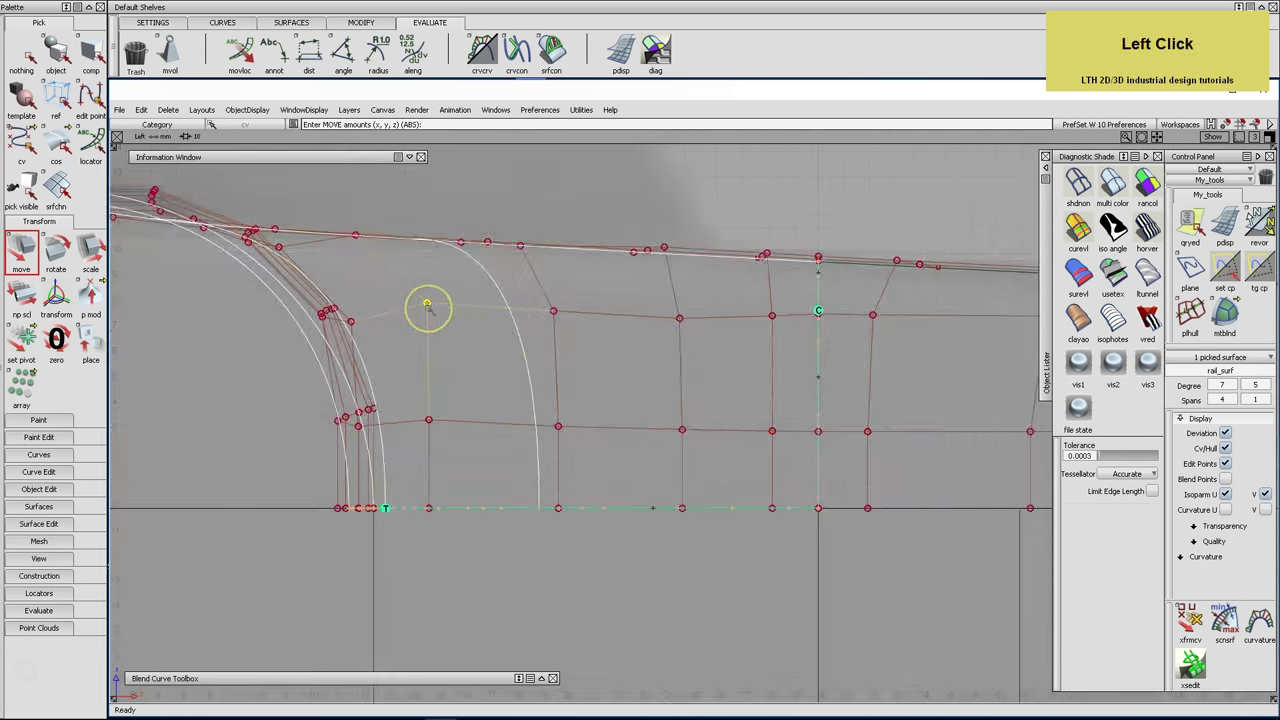
pyautogui.press('F7')
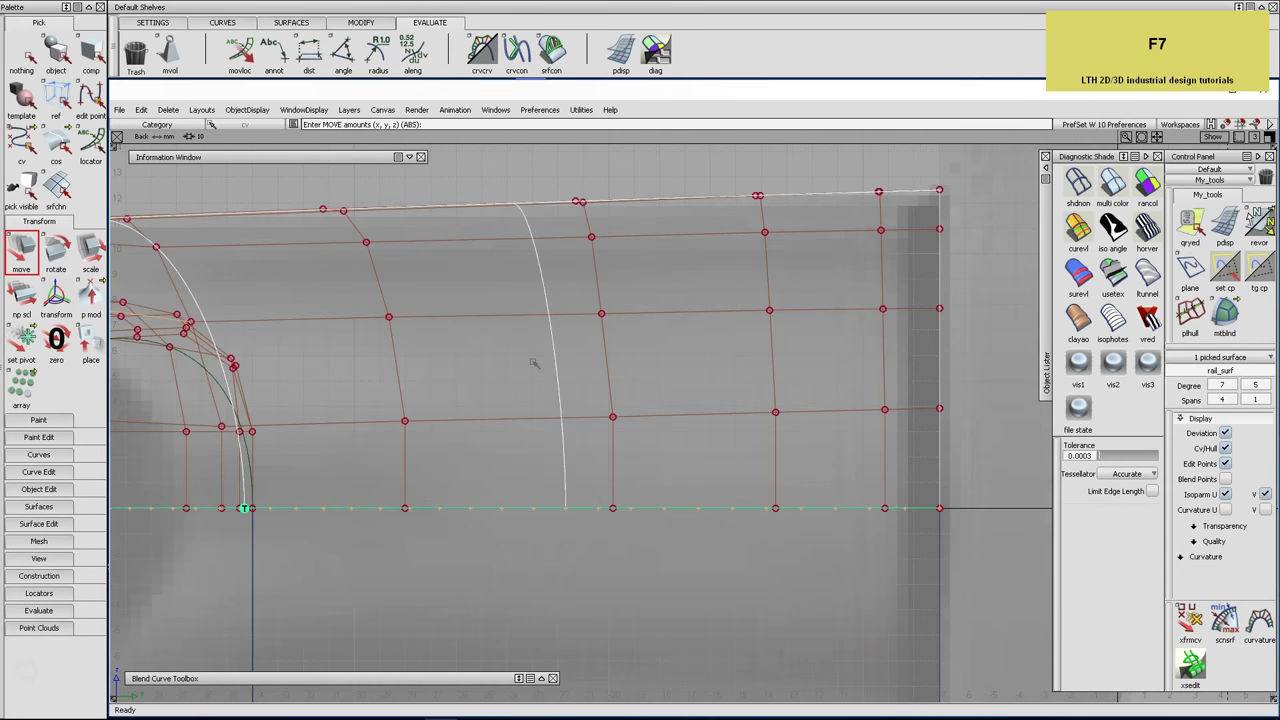
pyautogui.press('F8')
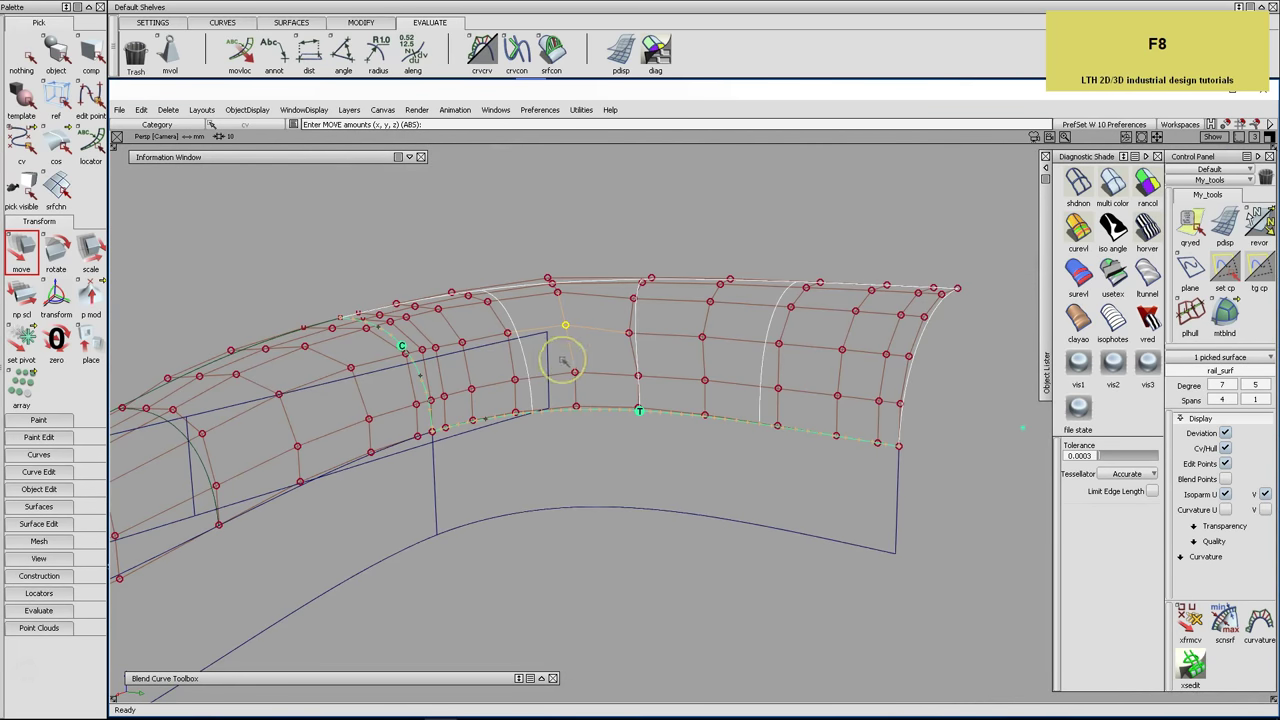
pyautogui.press('F7')
pyautogui.press('F6')
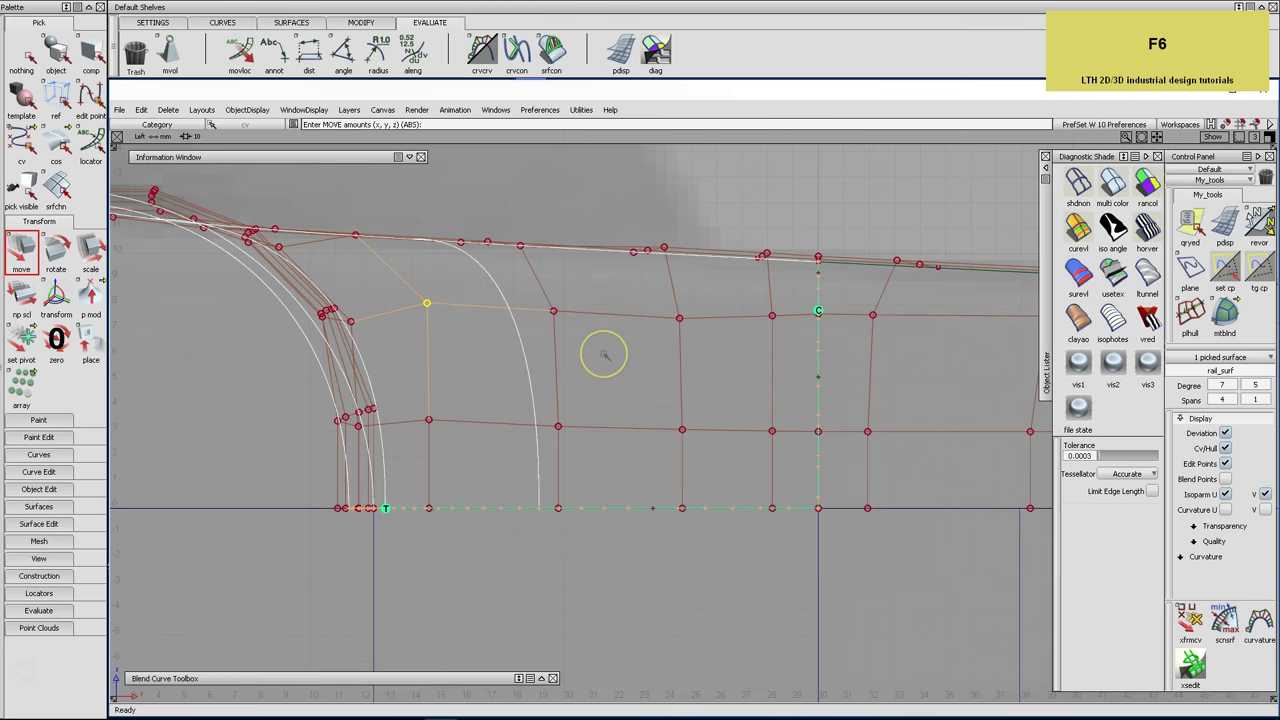
pyautogui.moveTo(604, 355); pyautogui.dragTo(603, 374, button='right')
pyautogui.moveTo(555, 311); pyautogui.dragTo(556, 320, button='right')
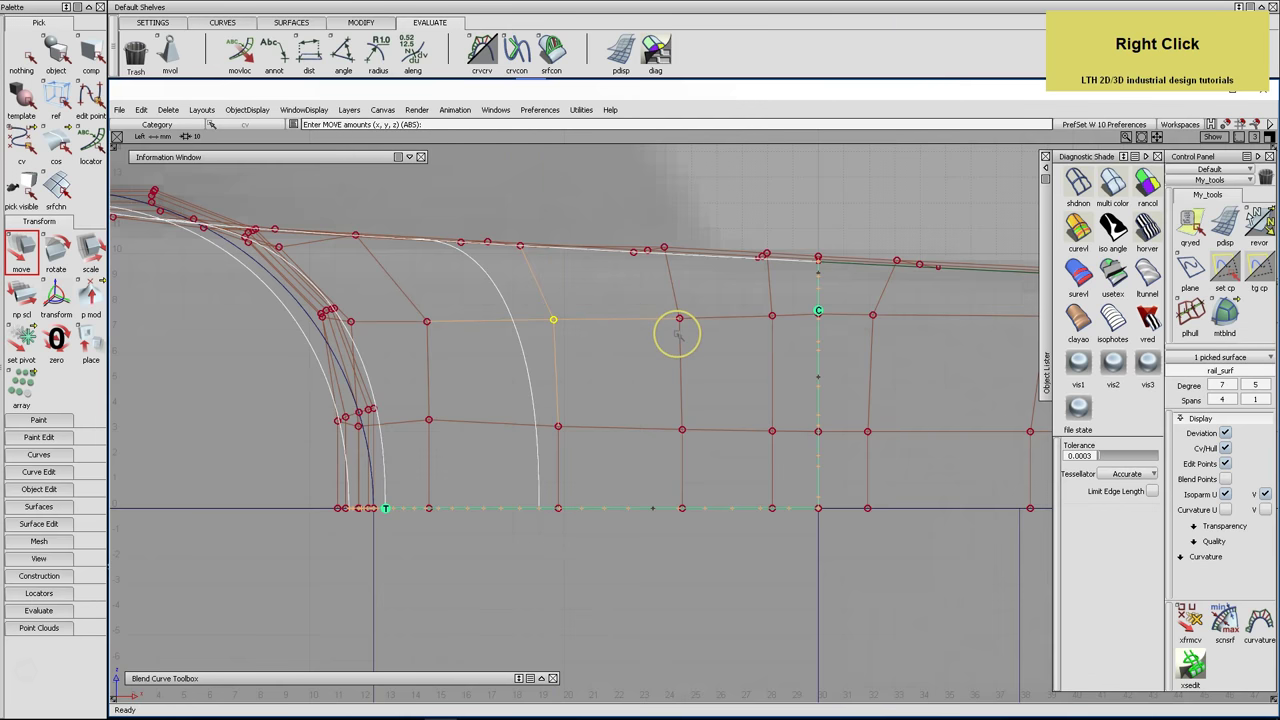
# Nudge the two second-row CVs below them slightly down along Z to even out that hull row
pyautogui.click(429, 420)
pyautogui.moveTo(453, 400); pyautogui.dragTo(452, 403, button='right')
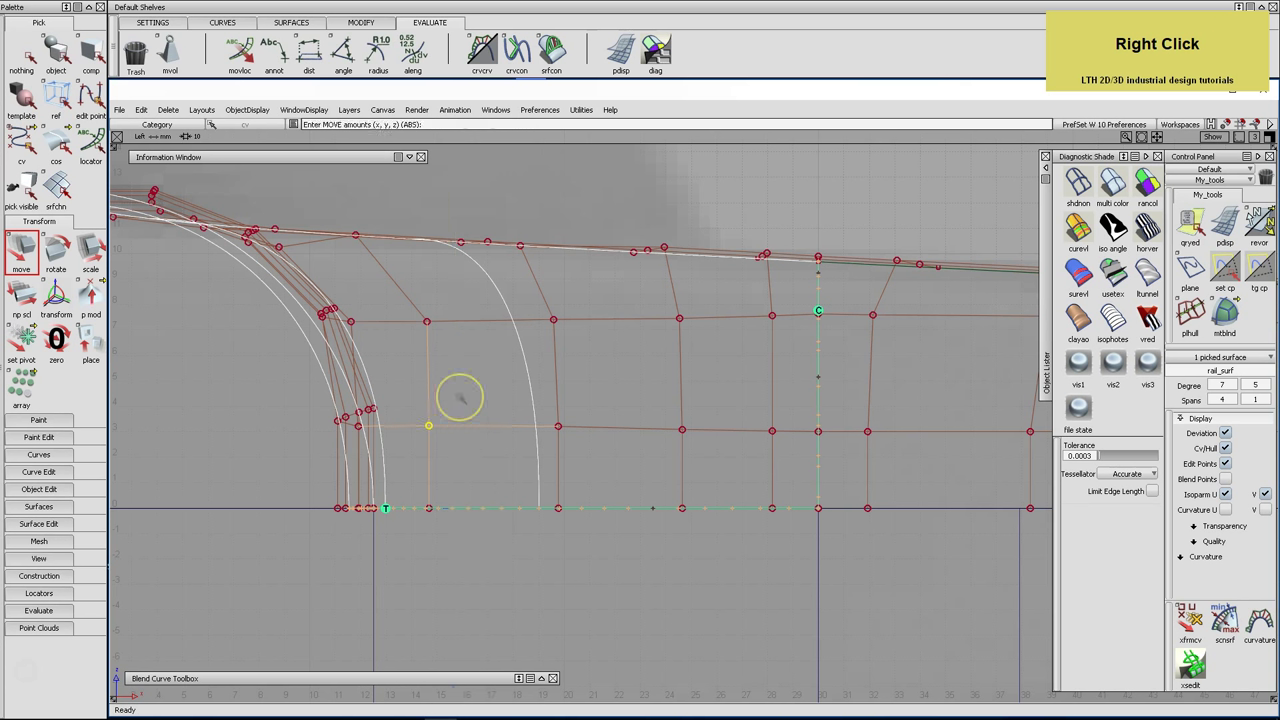
pyautogui.click(558, 426)
pyautogui.moveTo(580, 405); pyautogui.dragTo(578, 408, button='right')
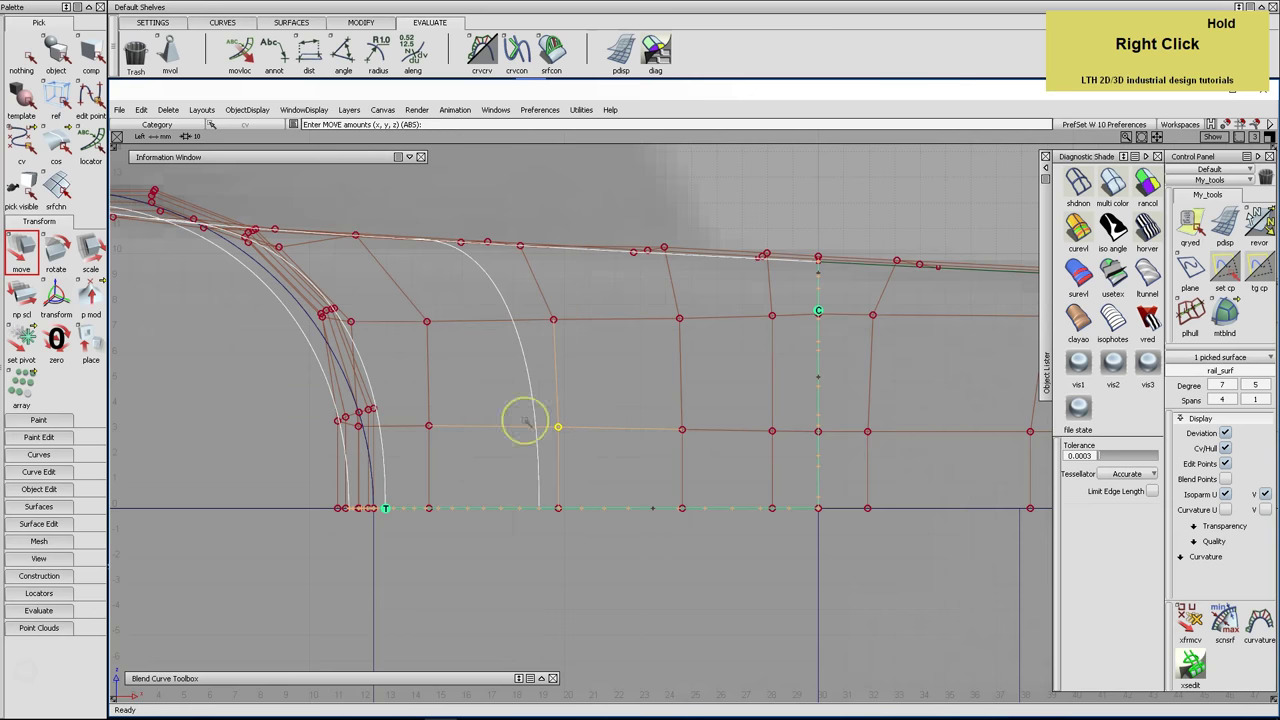
pyautogui.click(430, 425)
pyautogui.moveTo(469, 414); pyautogui.dragTo(469, 414, button='right')
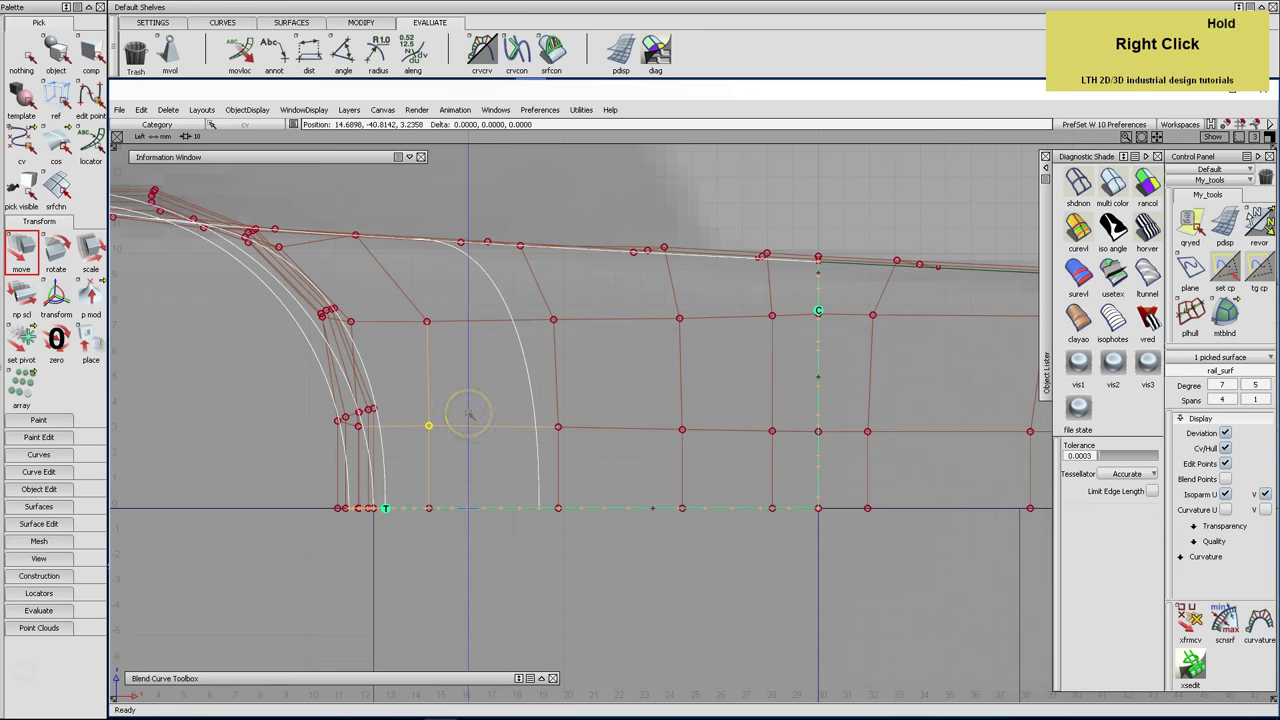
pyautogui.moveTo(468, 414); pyautogui.dragTo(469, 415, button='right')
# Check the hull from the Top and perspective views and nudge two fourth-row CVs near the T label along Z
pyautogui.press('F8')
pyautogui.keyDown('alt'); pyautogui.keyDown('shift'); pyautogui.moveTo(466, 334); pyautogui.dragTo(503, 463, button='right'); pyautogui.keyUp('shift'); pyautogui.keyUp('alt')
pyautogui.keyDown('alt'); pyautogui.keyDown('shift'); pyautogui.moveTo(503, 463); pyautogui.dragTo(648, 208, button='middle'); pyautogui.keyUp('shift'); pyautogui.keyUp('alt')
pyautogui.keyDown('alt'); pyautogui.keyDown('shift'); pyautogui.moveTo(590, 436); pyautogui.dragTo(614, 387, button='right'); pyautogui.keyUp('shift'); pyautogui.keyUp('alt')
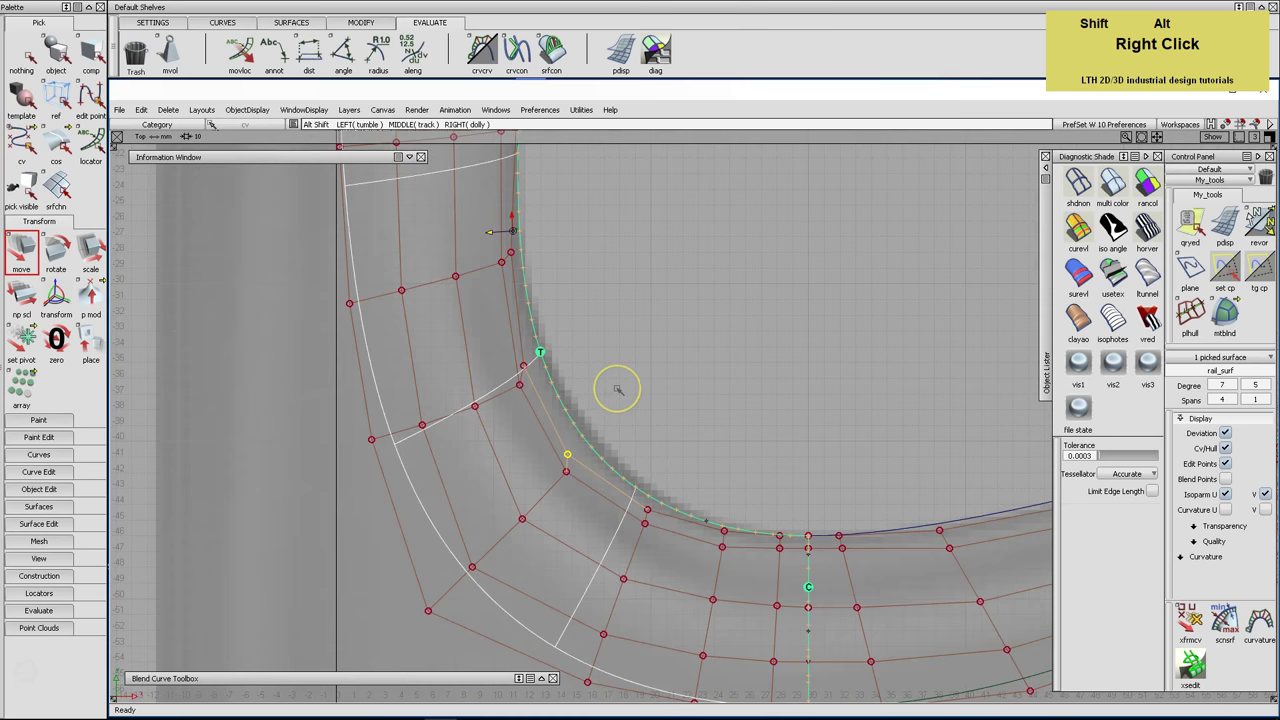
pyautogui.keyDown('alt'); pyautogui.keyDown('shift'); pyautogui.moveTo(636, 418); pyautogui.dragTo(645, 319, button='middle'); pyautogui.keyUp('shift'); pyautogui.keyUp('alt')
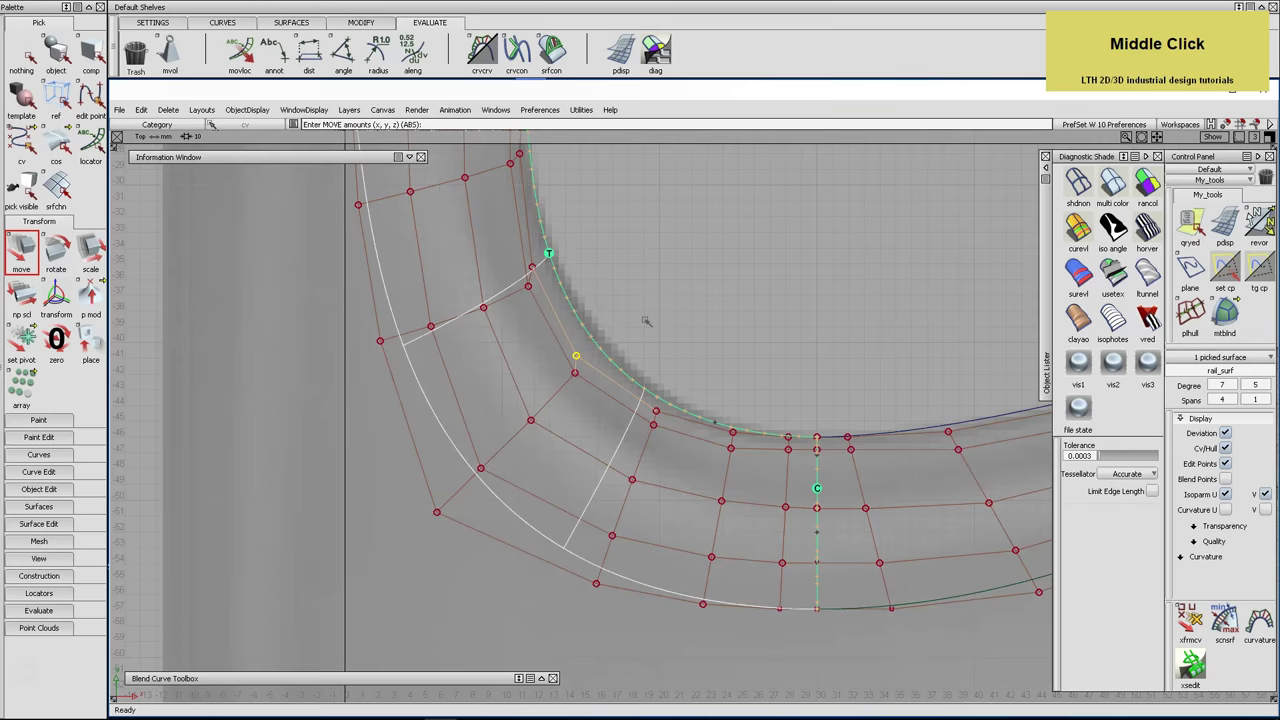
pyautogui.press('F11')
pyautogui.keyDown('alt'); pyautogui.keyDown('shift'); pyautogui.moveTo(563, 323); pyautogui.dragTo(548, 290); pyautogui.keyUp('shift'); pyautogui.keyUp('alt')
pyautogui.keyDown('alt'); pyautogui.keyDown('shift'); pyautogui.moveTo(422, 357); pyautogui.dragTo(625, 368); pyautogui.keyUp('shift'); pyautogui.keyUp('alt')
pyautogui.keyDown('alt'); pyautogui.keyDown('shift'); pyautogui.moveTo(625, 368); pyautogui.dragTo(510, 368, button='right'); pyautogui.keyUp('shift'); pyautogui.keyUp('alt')
pyautogui.keyDown('alt'); pyautogui.keyDown('shift'); pyautogui.moveTo(510, 368); pyautogui.dragTo(591, 351); pyautogui.keyUp('shift'); pyautogui.keyUp('alt')
pyautogui.moveTo(678, 318); pyautogui.dragTo(681, 313, button='right')
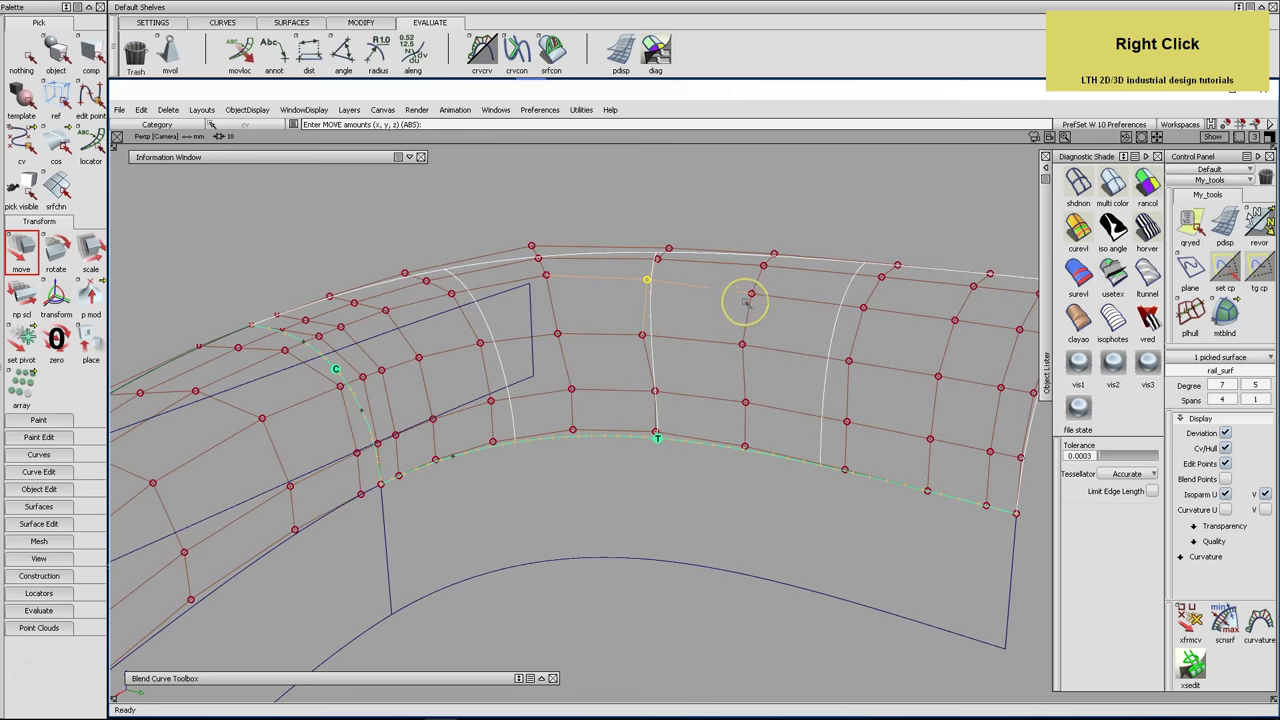
pyautogui.rightClick(752, 295)
pyautogui.moveTo(764, 315); pyautogui.dragTo(763, 310, button='right')
# Use Transform CV with mouse sensitivity 100 to slide the third-row CV above the T label along the U direction
pyautogui.keyDown('alt'); pyautogui.keyDown('shift'); pyautogui.moveTo(758, 340); pyautogui.dragTo(840, 304); pyautogui.keyUp('shift'); pyautogui.keyUp('alt')
pyautogui.click(1193, 622)
pyautogui.click(644, 331)
pyautogui.moveTo(680, 352); pyautogui.dragTo(680, 352, button='middle')
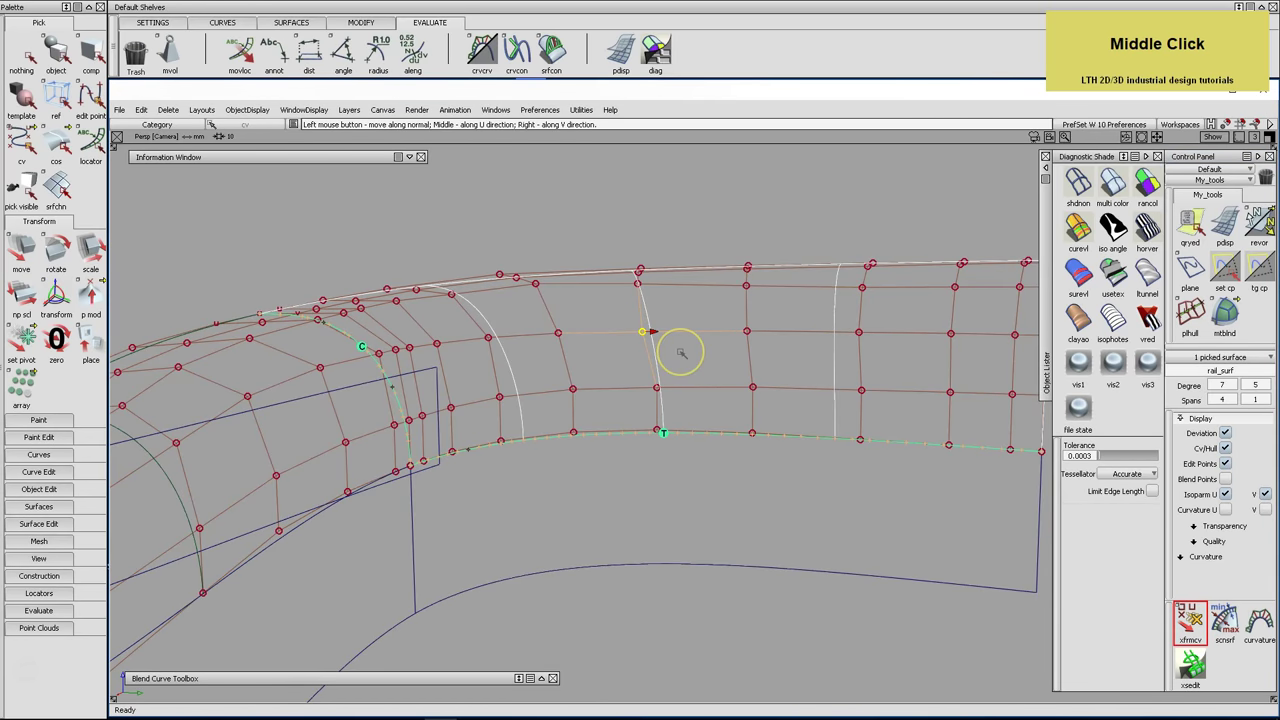
pyautogui.moveTo(836, 330); pyautogui.dragTo(720, 349, button='middle')
pyautogui.press('space')
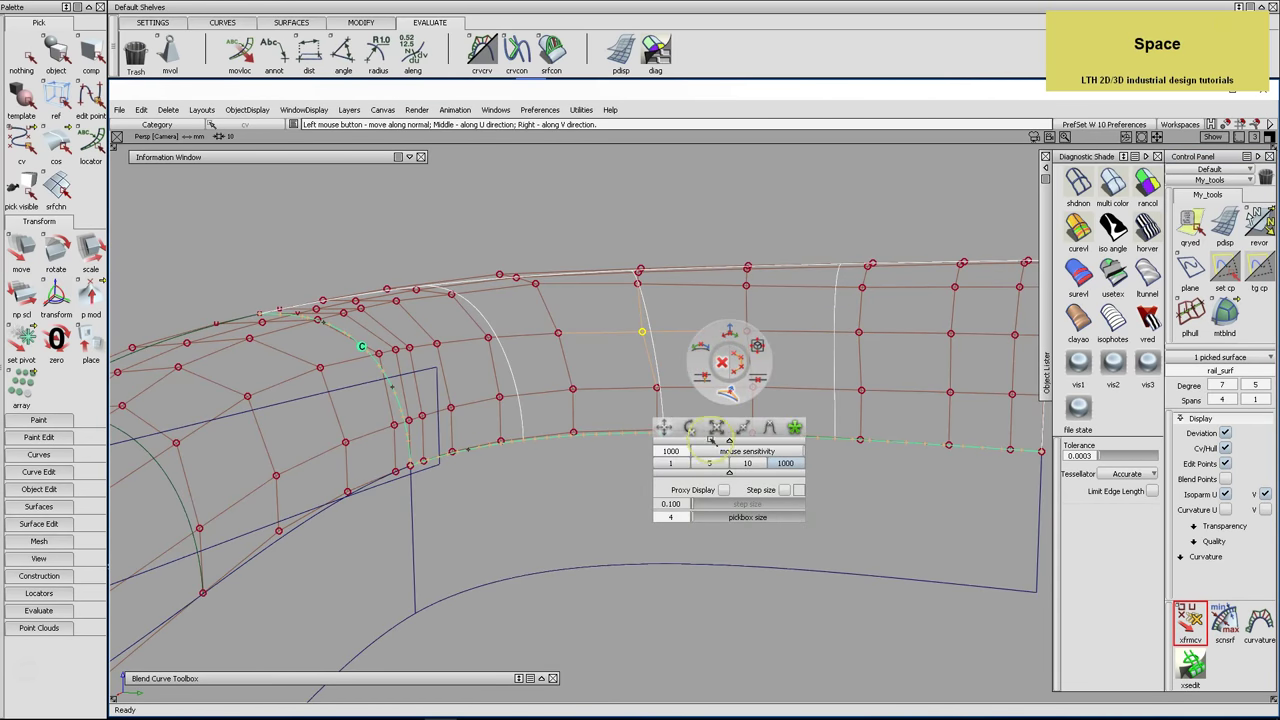
pyautogui.press('Return')
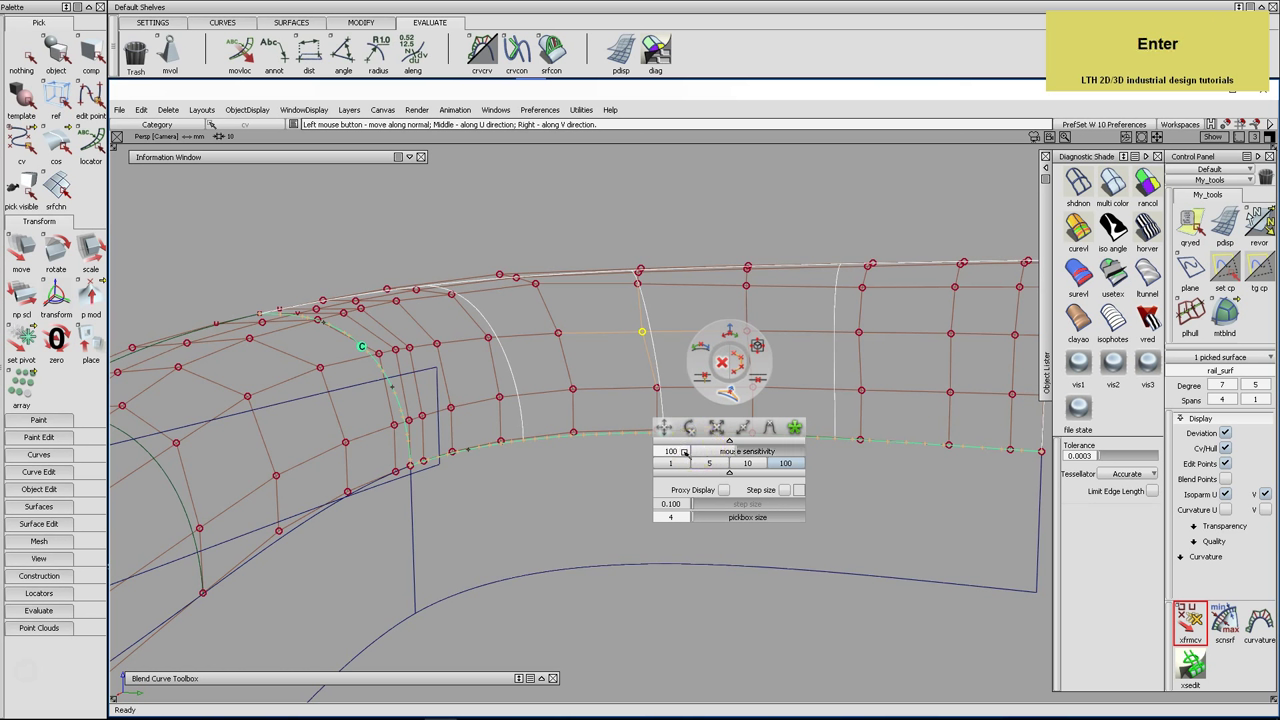
pyautogui.click(641, 421)
pyautogui.moveTo(616, 361); pyautogui.dragTo(826, 352, button='middle')
pyautogui.moveTo(601, 367); pyautogui.dragTo(944, 366, button='middle')
# Slide the next two third-row CVs towards the straight end along U to even out their spacing
pyautogui.click(746, 333)
pyautogui.keyDown('alt'); pyautogui.keyDown('shift'); pyautogui.moveTo(944, 366); pyautogui.dragTo(777, 380); pyautogui.keyUp('shift'); pyautogui.keyUp('alt')
pyautogui.click(857, 327)
pyautogui.middleClick(945, 352)
pyautogui.moveTo(945, 352); pyautogui.dragTo(985, 360, button='middle')
# Slide the third-row CV one column from the T label towards the C seam along the U direction
pyautogui.keyDown('alt'); pyautogui.keyDown('shift'); pyautogui.moveTo(640, 366); pyautogui.dragTo(557, 342); pyautogui.keyUp('shift'); pyautogui.keyUp('alt')
pyautogui.middleClick(692, 362)
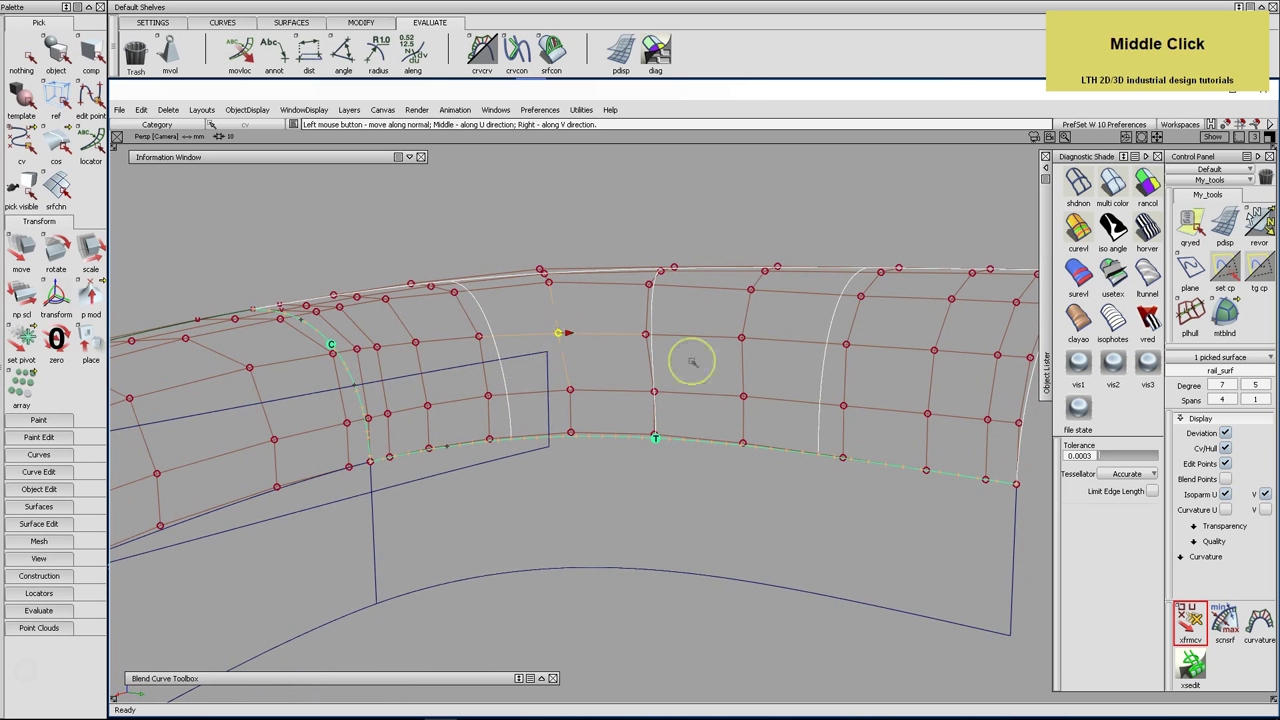
pyautogui.keyDown('alt'); pyautogui.keyDown('shift'); pyautogui.moveTo(717, 364); pyautogui.dragTo(569, 369); pyautogui.keyUp('shift'); pyautogui.keyUp('alt')
pyautogui.keyDown('alt'); pyautogui.keyDown('shift'); pyautogui.moveTo(569, 369); pyautogui.dragTo(574, 383, button='right'); pyautogui.keyUp('shift'); pyautogui.keyUp('alt')
pyautogui.keyDown('alt'); pyautogui.keyDown('shift'); pyautogui.moveTo(574, 383); pyautogui.dragTo(603, 400); pyautogui.keyUp('shift'); pyautogui.keyUp('alt')
pyautogui.keyDown('alt'); pyautogui.keyDown('shift'); pyautogui.moveTo(603, 400); pyautogui.dragTo(569, 403, button='middle'); pyautogui.keyUp('shift'); pyautogui.keyUp('alt')
pyautogui.keyDown('alt'); pyautogui.keyDown('shift'); pyautogui.moveTo(569, 403); pyautogui.dragTo(580, 398); pyautogui.keyUp('shift'); pyautogui.keyUp('alt')
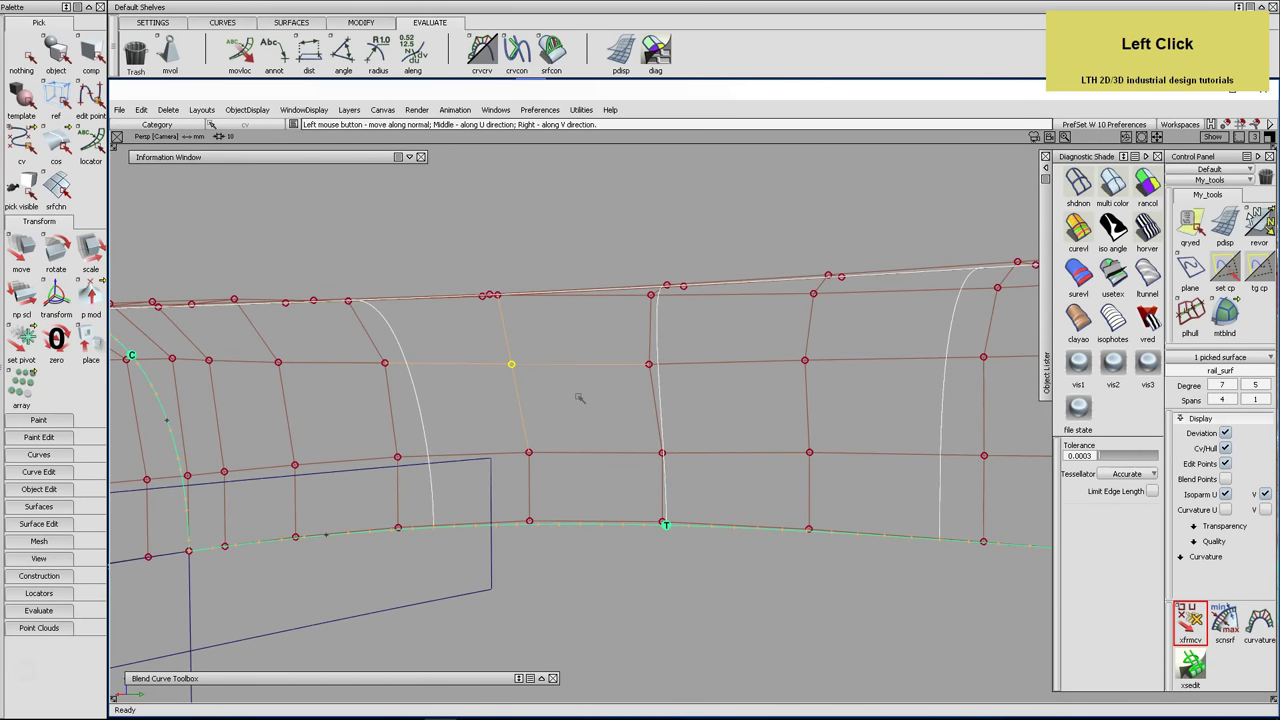
# Adjust the neighbouring third-row CV closer to the C seam along the V direction and review the hull around the bend
pyautogui.click(386, 363)
pyautogui.moveTo(443, 391); pyautogui.dragTo(406, 513, button='right')
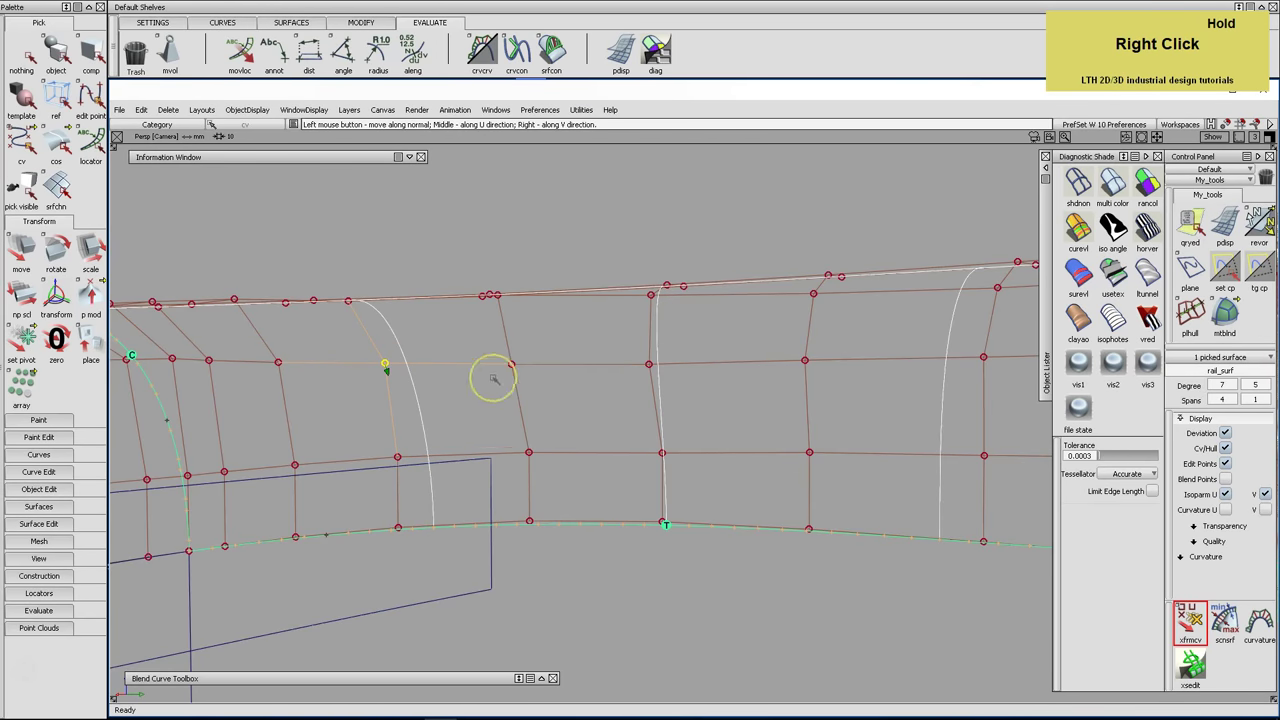
pyautogui.keyDown('alt'); pyautogui.keyDown('shift'); pyautogui.moveTo(553, 412); pyautogui.dragTo(729, 470); pyautogui.keyUp('shift'); pyautogui.keyUp('alt')
pyautogui.keyDown('alt'); pyautogui.keyDown('shift'); pyautogui.moveTo(729, 470); pyautogui.dragTo(703, 466, button='right'); pyautogui.keyUp('shift'); pyautogui.keyUp('alt')
pyautogui.keyDown('alt'); pyautogui.keyDown('shift'); pyautogui.moveTo(703, 470); pyautogui.dragTo(593, 503); pyautogui.keyUp('shift'); pyautogui.keyUp('alt')
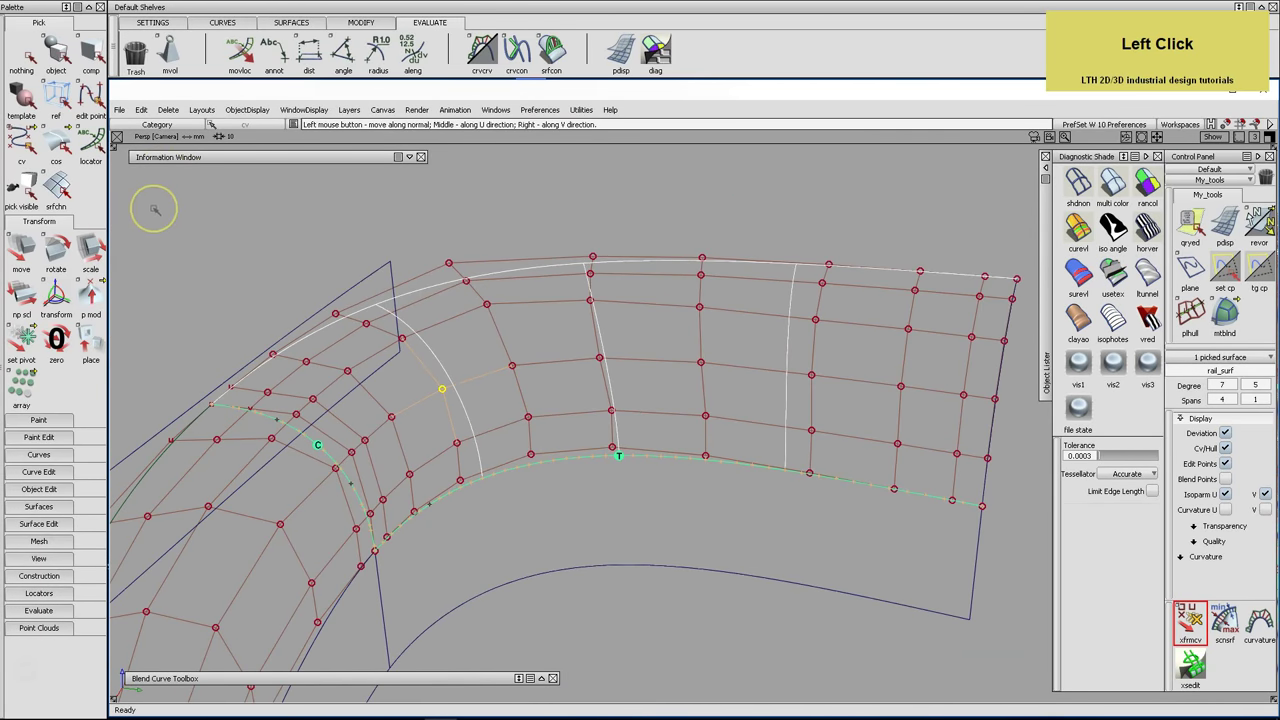
# Template the four construction surfaces beside the handle surfaces and turn on symmetry for the Step 10 layer
pyautogui.click(21, 52)
pyautogui.click(725, 517)
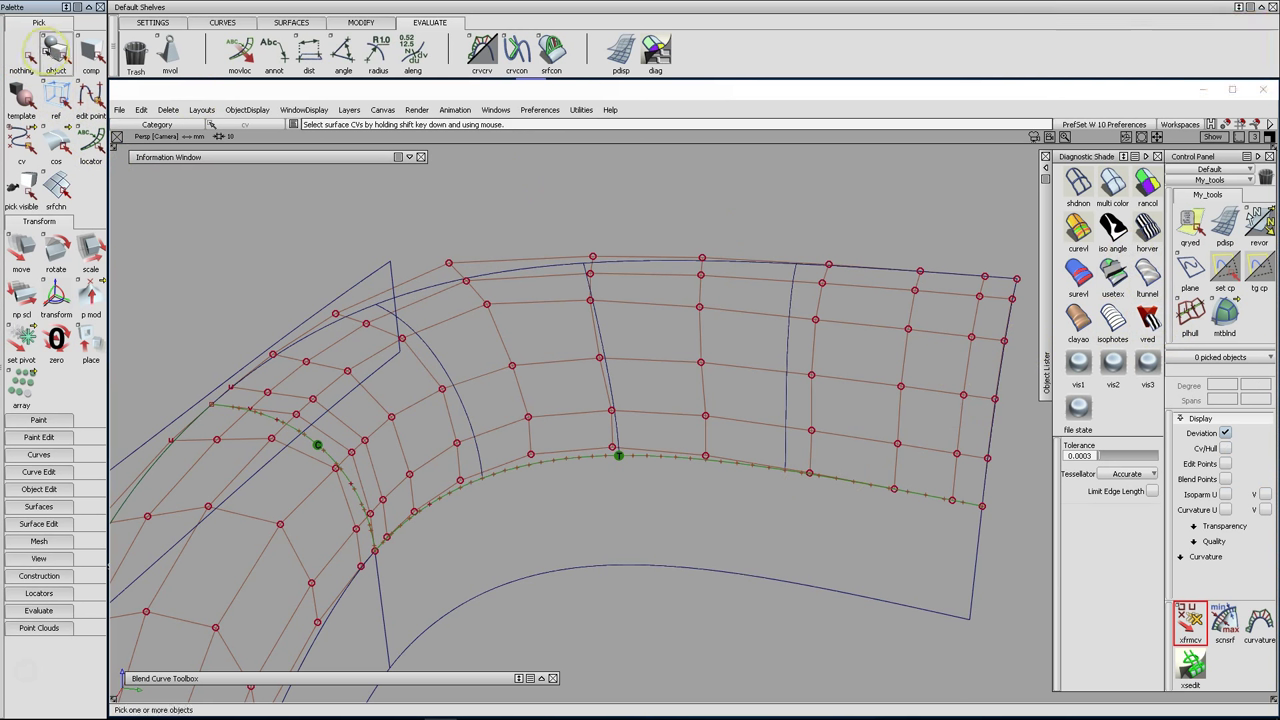
pyautogui.click(56, 52)
pyautogui.click(610, 550)
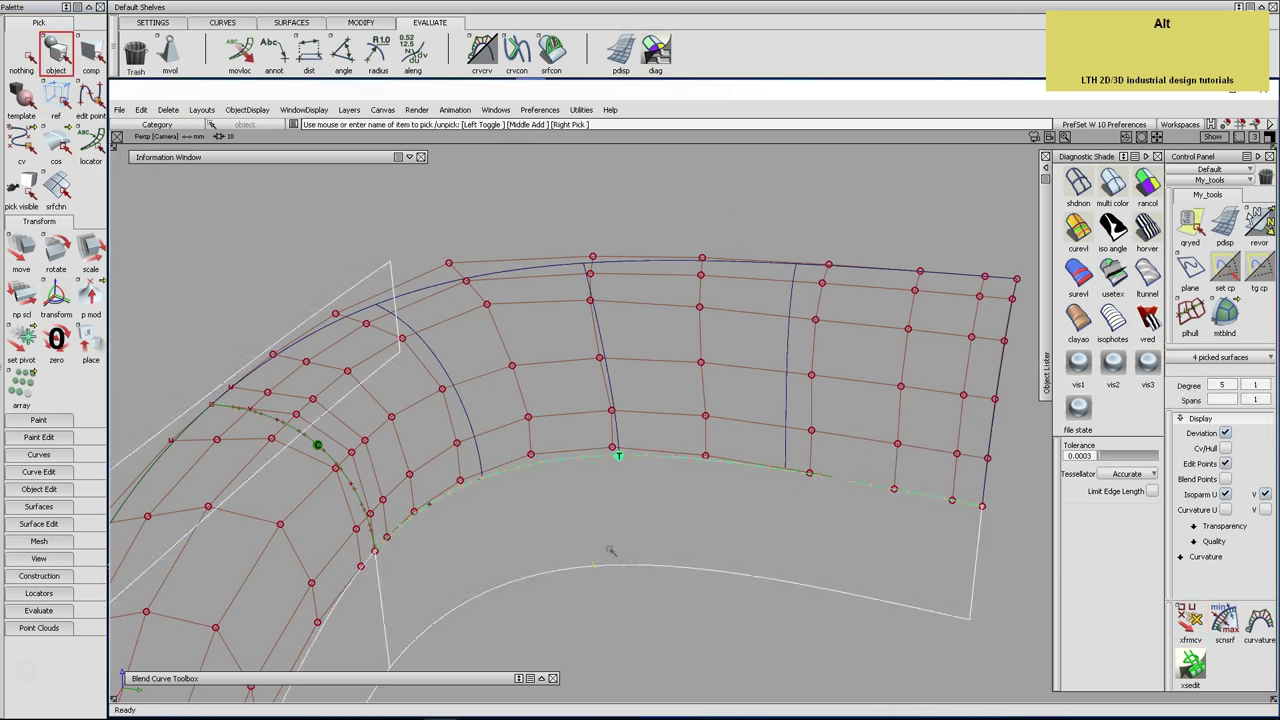
pyautogui.click(831, 467)
pyautogui.click(1044, 334)
pyautogui.click(1040, 349)
# Inspect the mirrored bend with Horizontal/Vertical zebra shading and switch to Curvature Evaluation shading
pyautogui.click(1147, 228)
pyautogui.keyDown('alt'); pyautogui.keyDown('shift'); pyautogui.moveTo(636, 393); pyautogui.dragTo(634, 343); pyautogui.keyUp('shift'); pyautogui.keyUp('alt')
pyautogui.click(1077, 228)
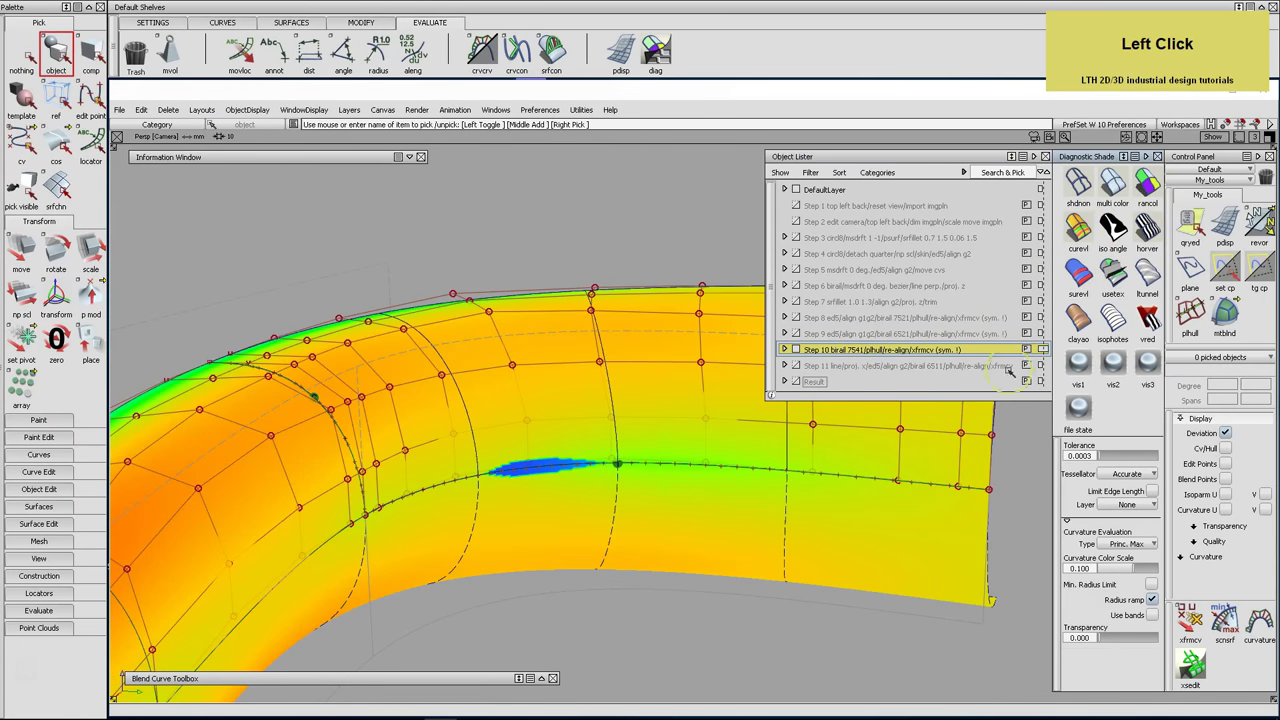
# Examine the bend's curvature with color scales of 0.05 and 0.2
pyautogui.click(1090, 569)
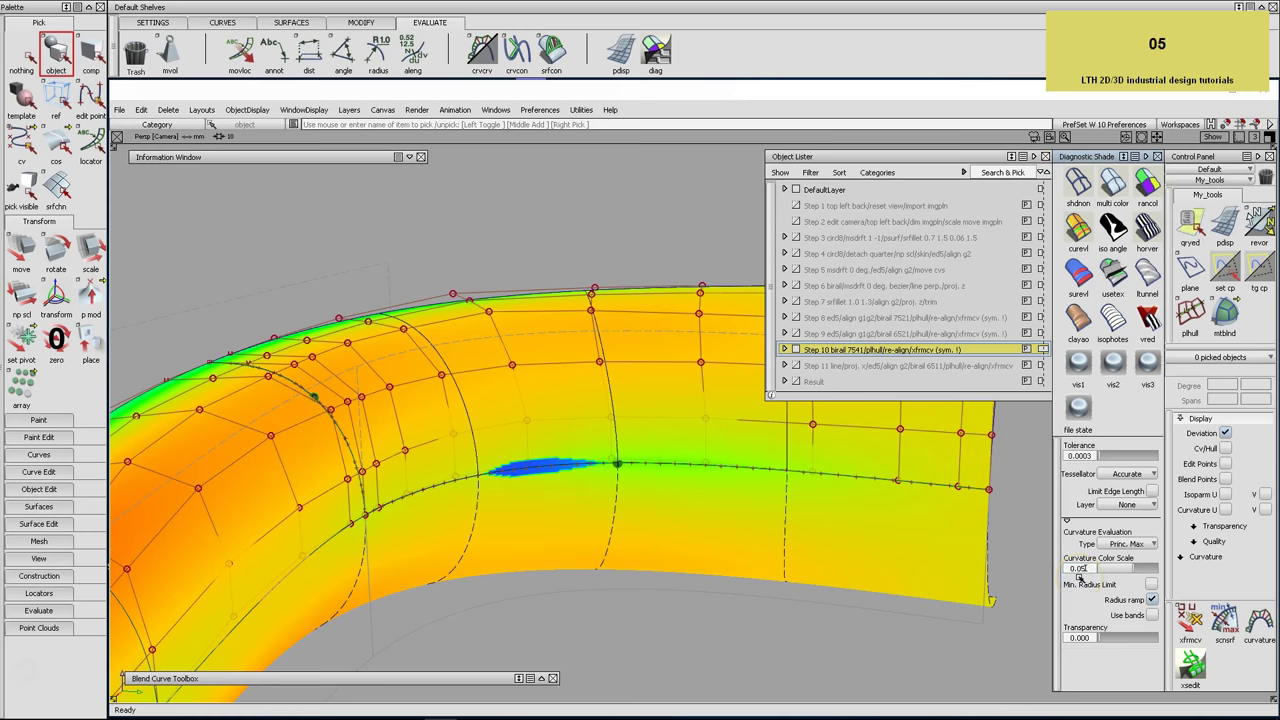
pyautogui.write('0.05')
pyautogui.press('Return')
pyautogui.keyDown('alt'); pyautogui.keyDown('shift'); pyautogui.moveTo(651, 637); pyautogui.dragTo(666, 569, button='right'); pyautogui.keyUp('shift'); pyautogui.keyUp('alt')
pyautogui.keyDown('alt'); pyautogui.keyDown('shift'); pyautogui.moveTo(666, 569); pyautogui.dragTo(600, 574); pyautogui.keyUp('shift'); pyautogui.keyUp('alt')
pyautogui.click(1082, 569)
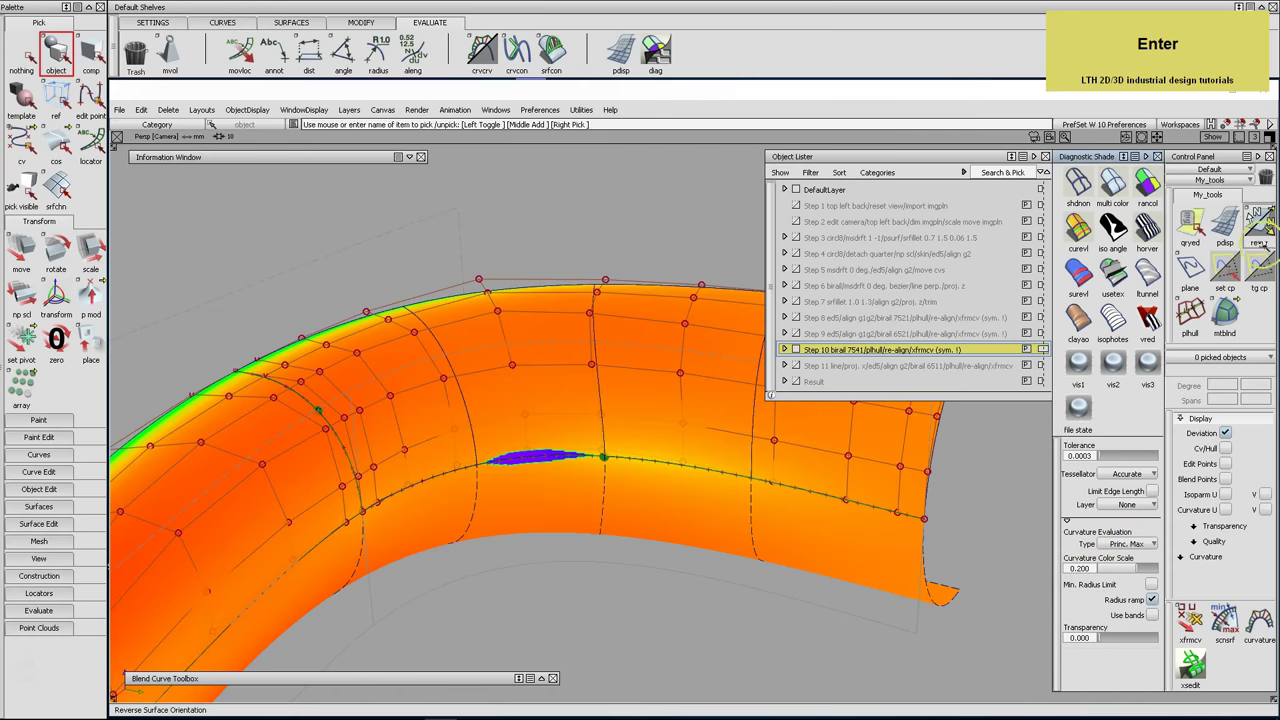
# Reverse the surface orientation of both handle surfaces around the seam and clear the selection
pyautogui.click(1258, 226)
pyautogui.click(583, 357)
pyautogui.press('space')
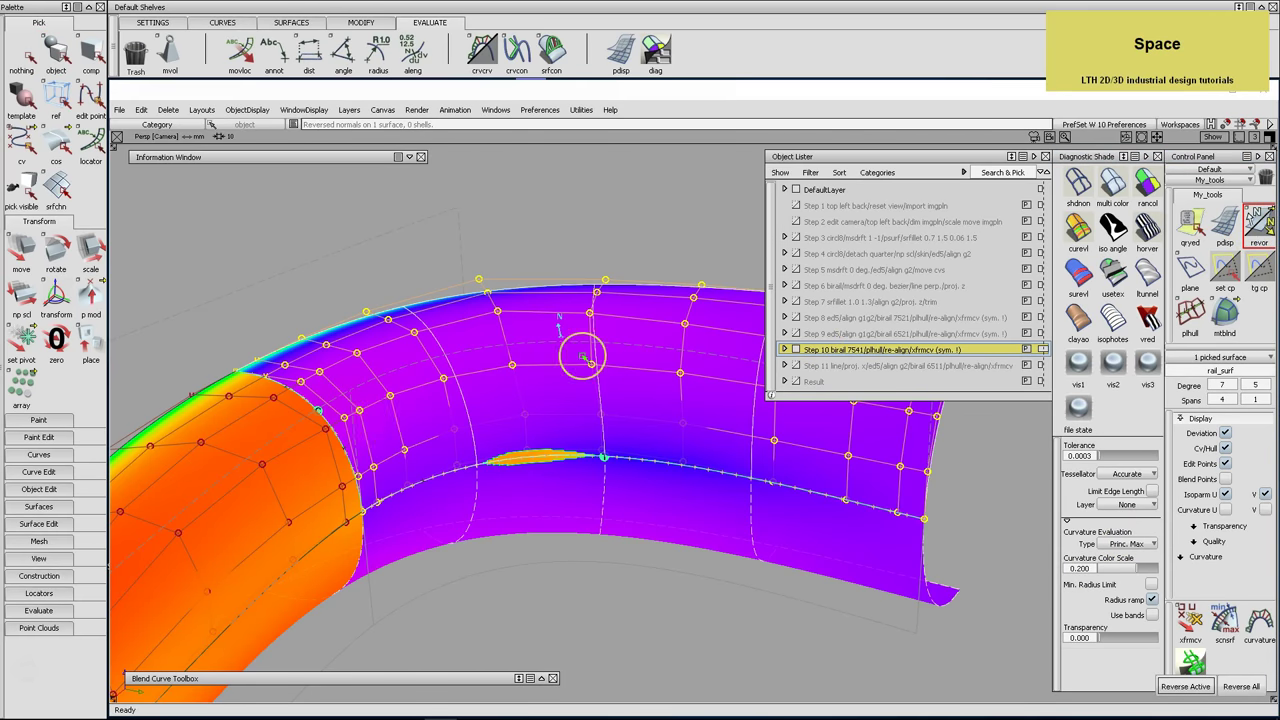
pyautogui.click(287, 424)
pyautogui.press('space')
pyautogui.press('space')
pyautogui.press('space')
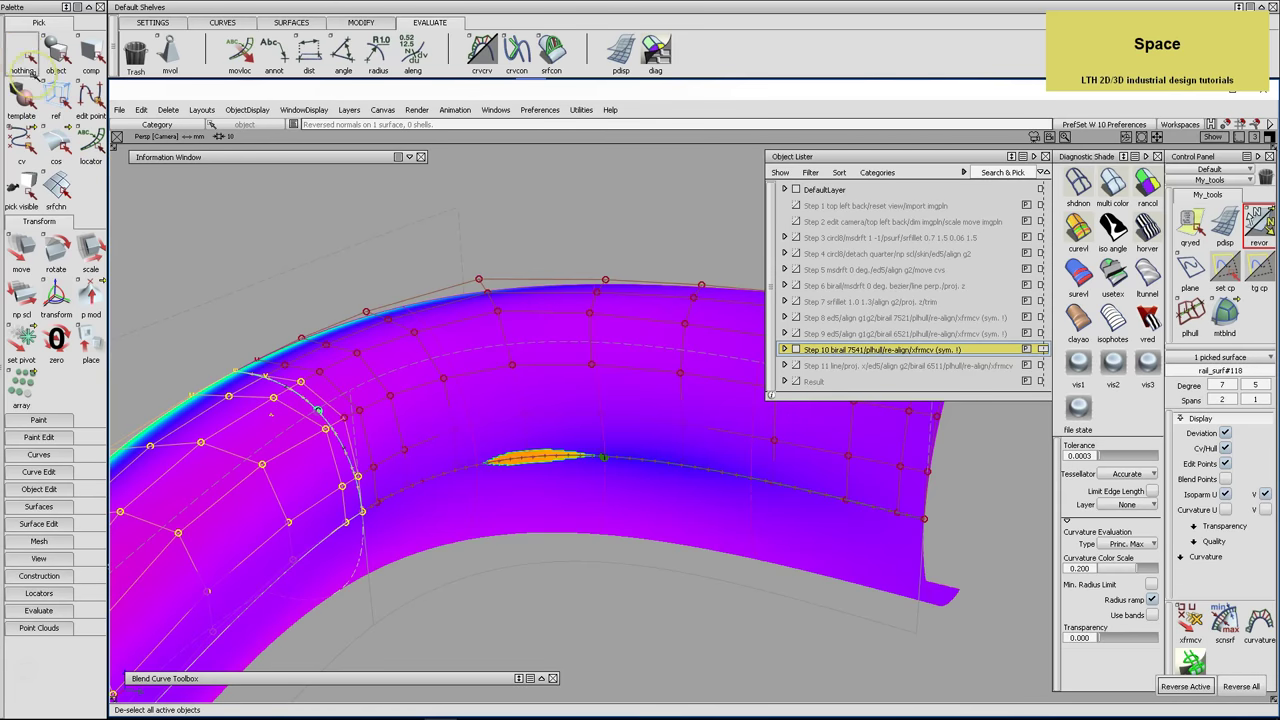
pyautogui.click(251, 246)
pyautogui.keyDown('alt'); pyautogui.keyDown('shift'); pyautogui.moveTo(423, 386); pyautogui.dragTo(466, 393); pyautogui.keyUp('shift'); pyautogui.keyUp('alt')
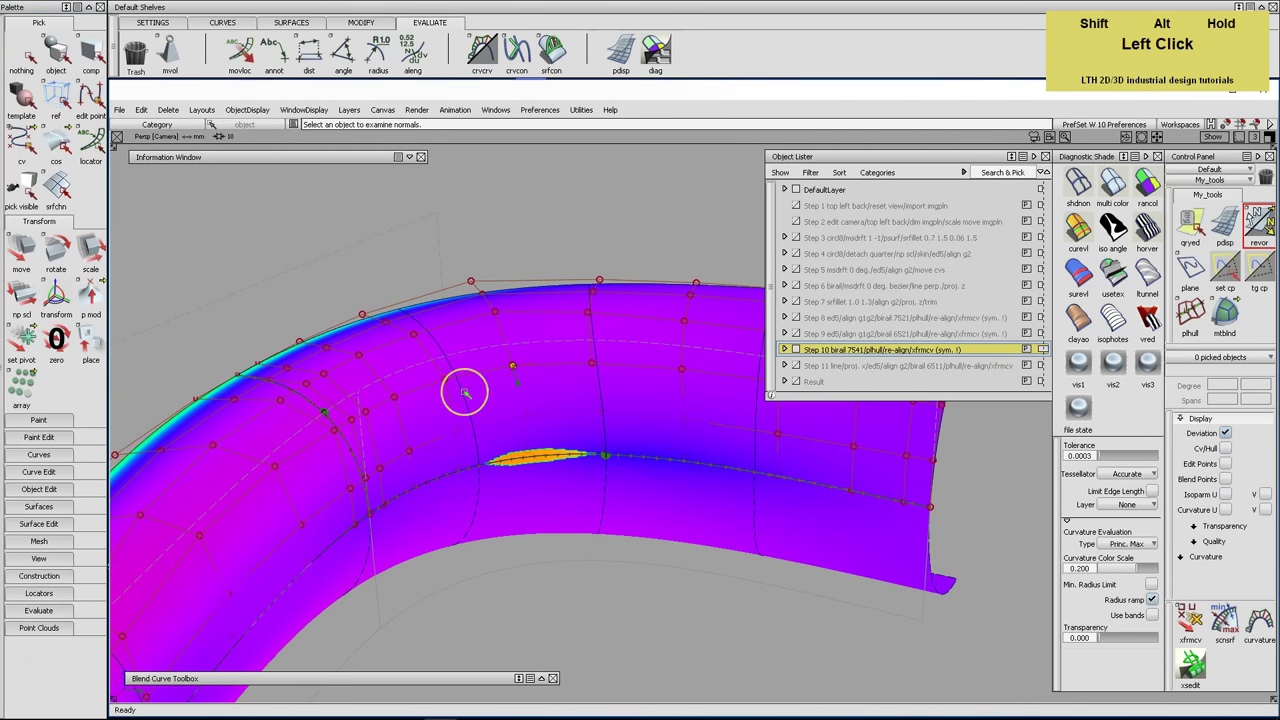
# Set the curvature color scale to 0.15, hide the wireframe and hulls, and examine the curvature across the seams
pyautogui.click(1080, 572)
pyautogui.write('0.1')
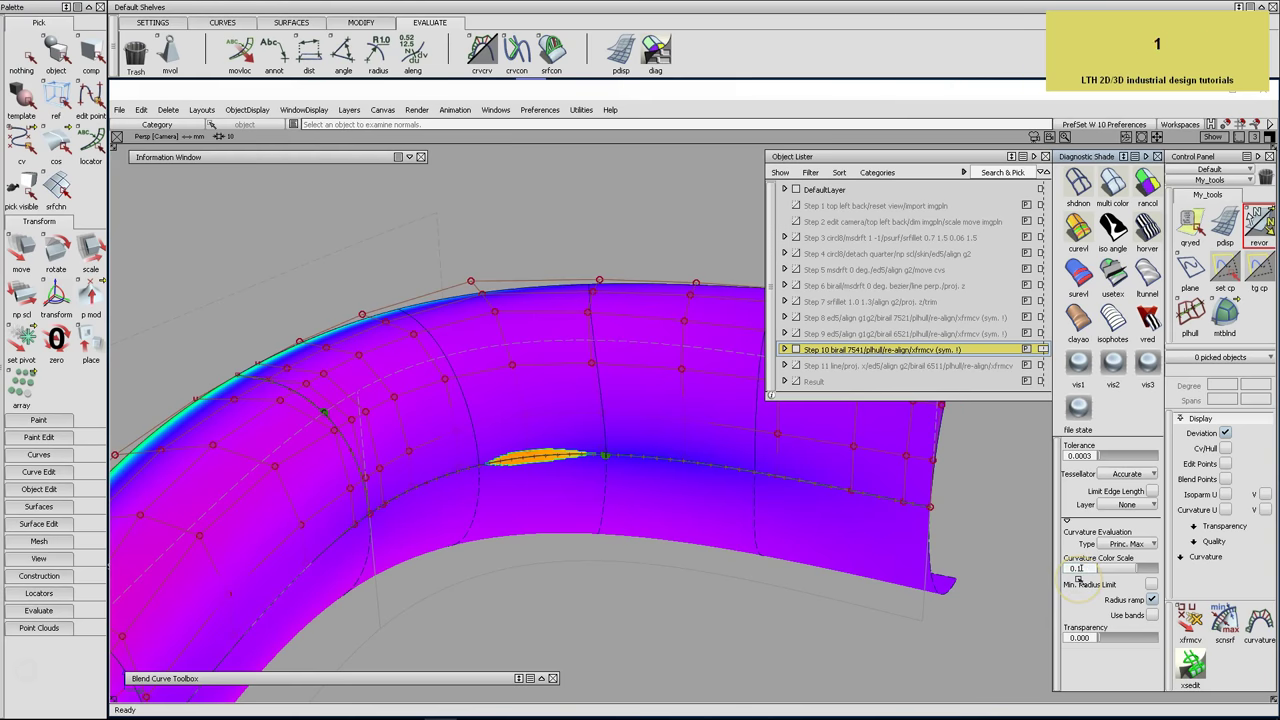
pyautogui.write('5')
pyautogui.press('Return')
pyautogui.hotkey('alt', ',')
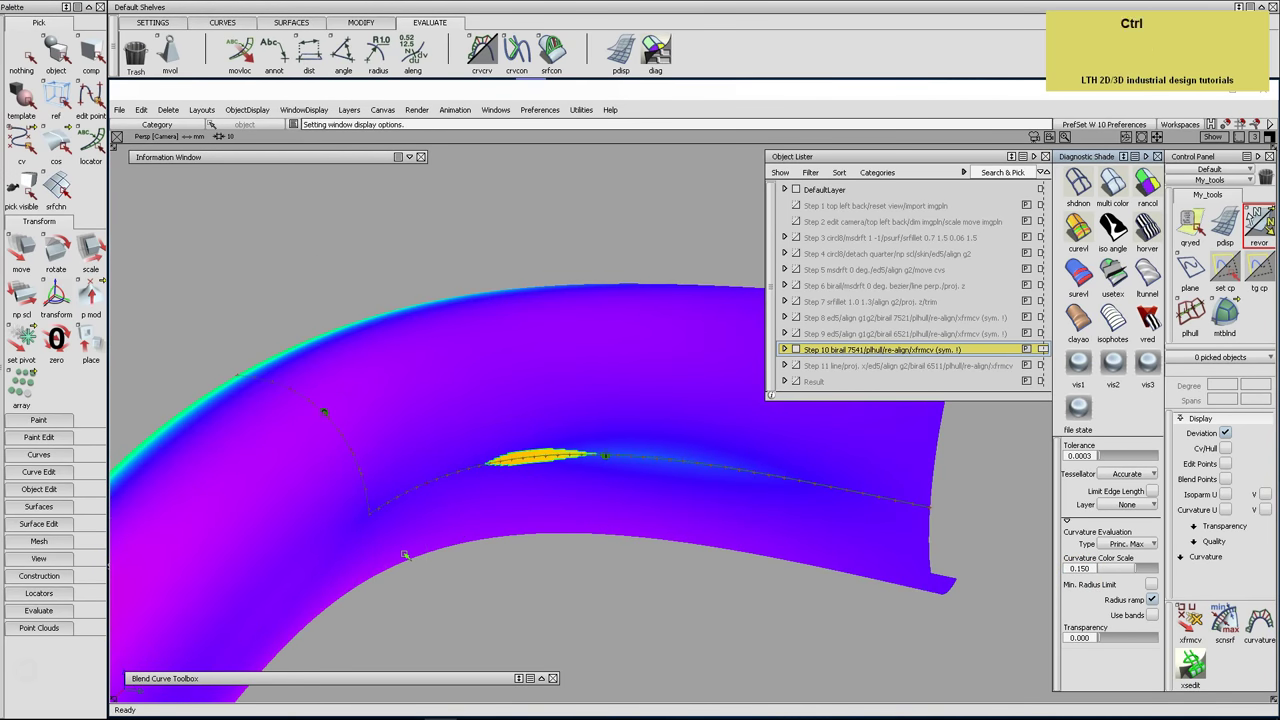
pyautogui.moveTo(405, 553)
pyautogui.keyDown('ctrl'); pyautogui.keyDown('alt'); pyautogui.keyDown('shift'); pyautogui.mouseDown()
pyautogui.moveTo(389, 531)
pyautogui.moveTo(354, 526)
pyautogui.moveTo(337, 446)
pyautogui.moveTo(486, 517)
pyautogui.moveTo(474, 494)
pyautogui.mouseUp(); pyautogui.keyUp('shift'); pyautogui.keyUp('alt'); pyautogui.keyUp('ctrl')
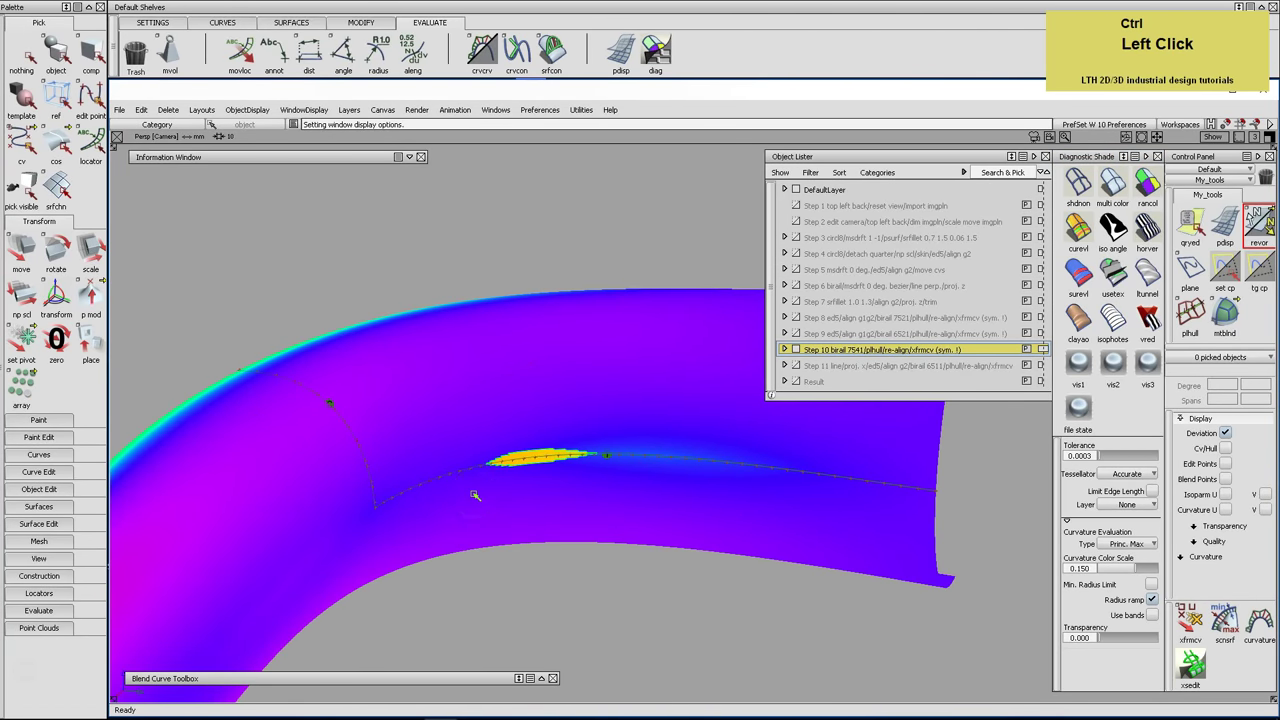
# Inspect the bend's reflections with vertical black-and-white zebra stripes and show the wireframe and hulls again
pyautogui.click(1147, 237)
pyautogui.moveTo(612, 453)
pyautogui.keyDown('ctrl'); pyautogui.keyDown('alt'); pyautogui.keyDown('shift'); pyautogui.mouseDown()
pyautogui.moveTo(605, 466)
pyautogui.moveTo(571, 466)
pyautogui.moveTo(580, 471)
pyautogui.moveTo(553, 462)
pyautogui.moveTo(582, 490)
pyautogui.mouseUp(); pyautogui.keyUp('shift'); pyautogui.keyUp('alt'); pyautogui.keyUp('ctrl')
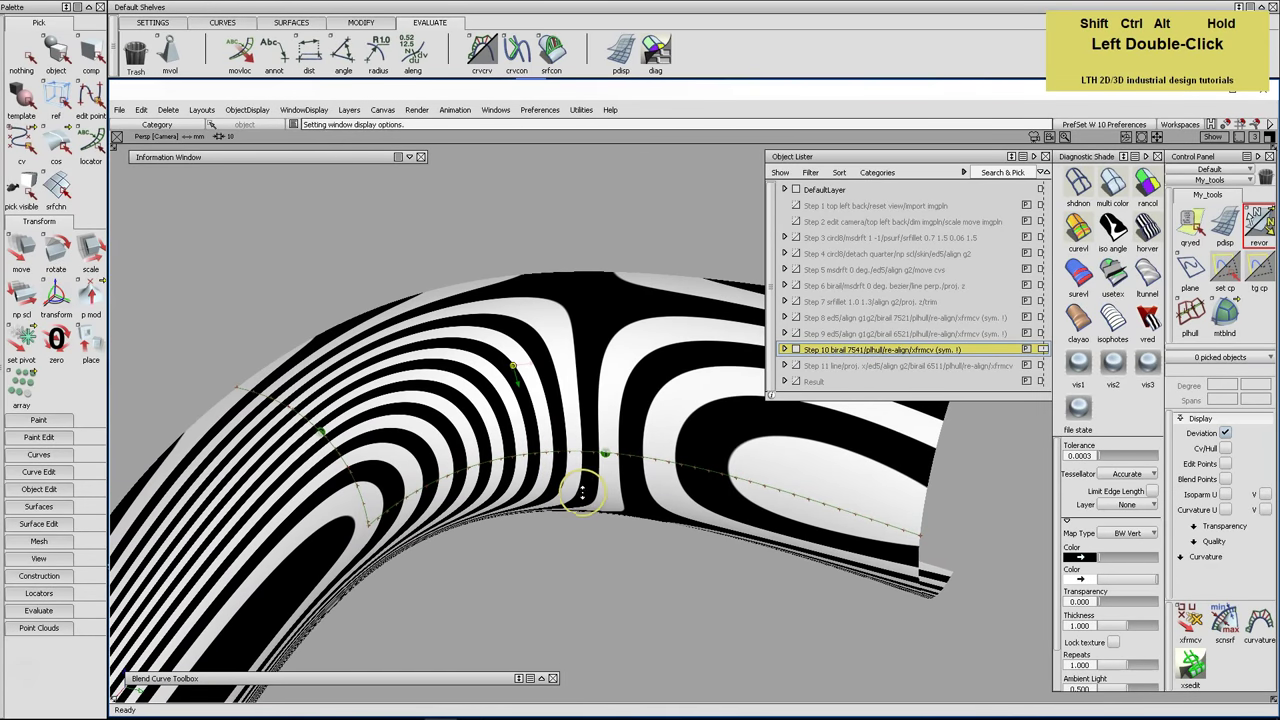
pyautogui.hotkey('ctrl', ',')
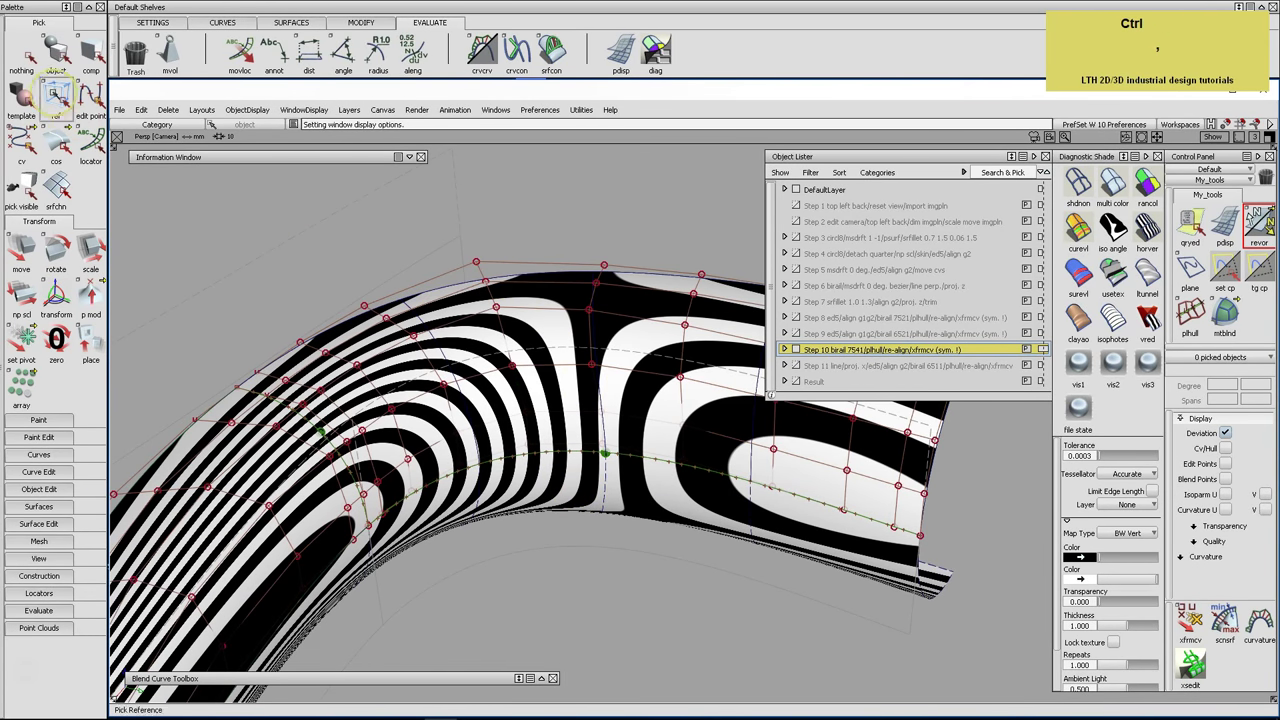
# Clear the selection, show the hidden objects in unshaded view, and turn off symmetry for the Step 10 layer
pyautogui.click(20, 55)
pyautogui.click(1075, 186)
pyautogui.moveTo(258, 109); pyautogui.dragTo(259, 144)
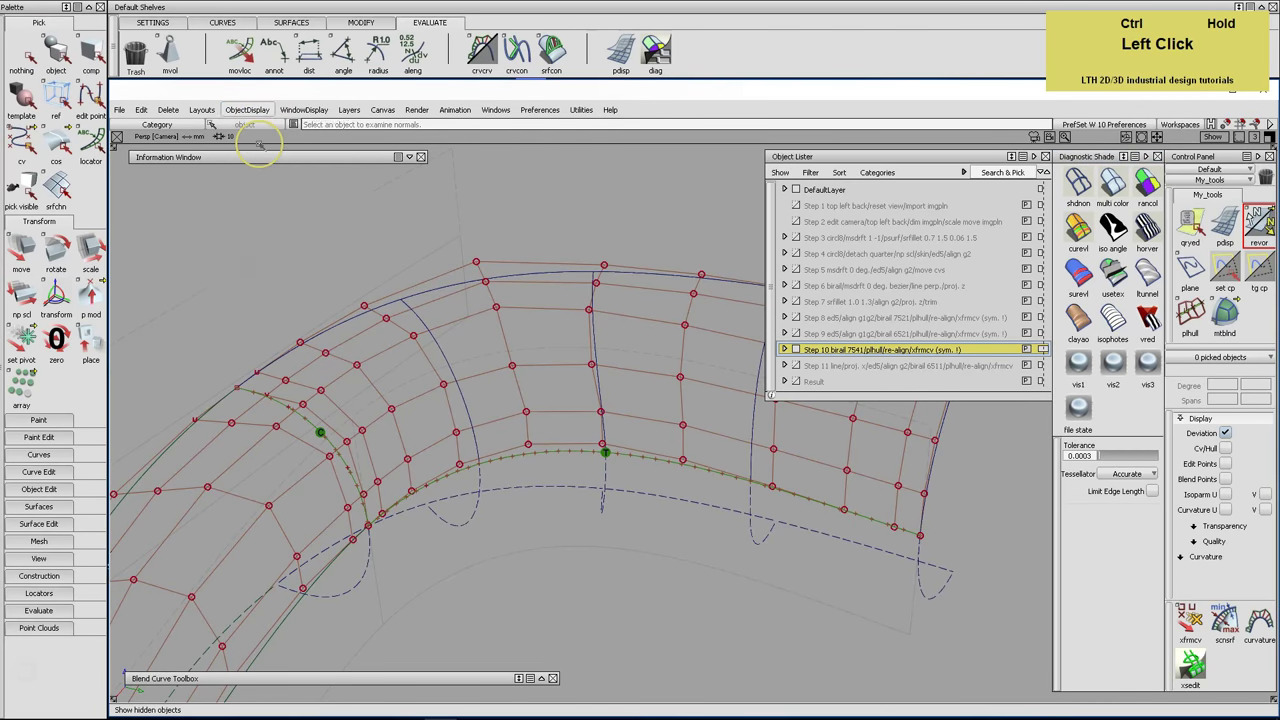
pyautogui.click(935, 437)
pyautogui.click(1042, 349)
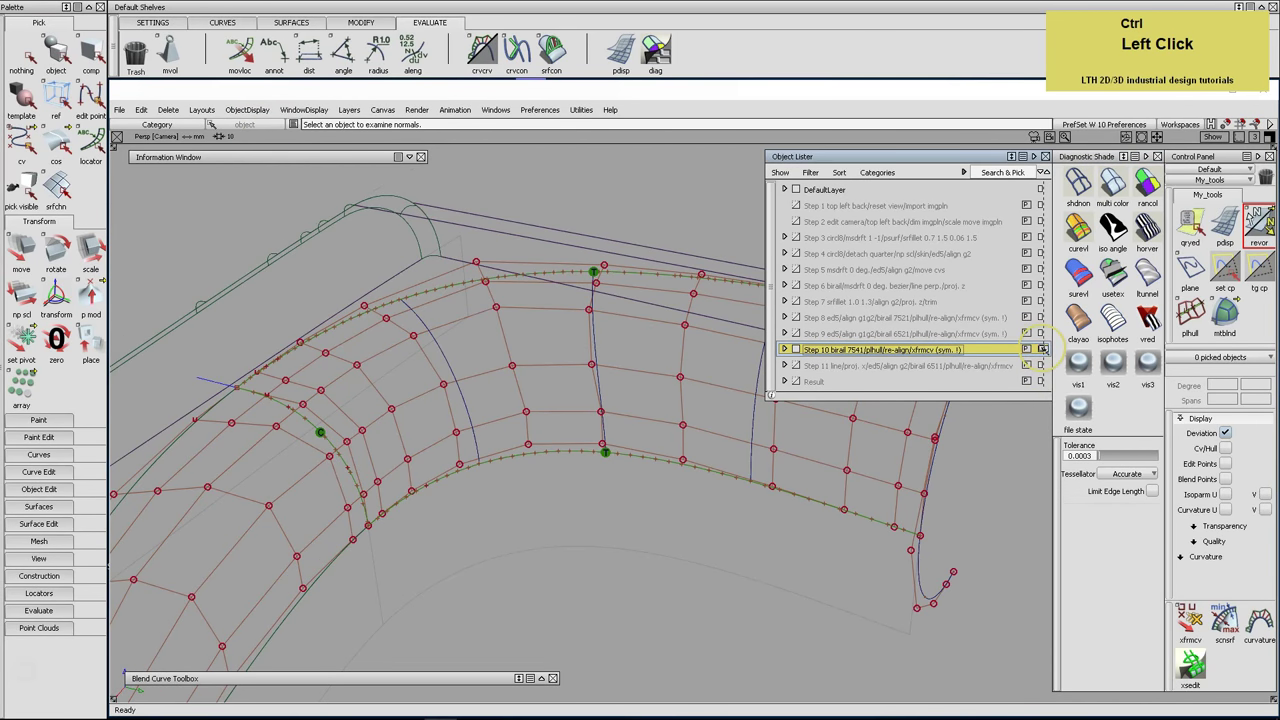
# Shade the handle with the Diffuse user-defined texture and hide the wireframe and hulls
pyautogui.click(1113, 272)
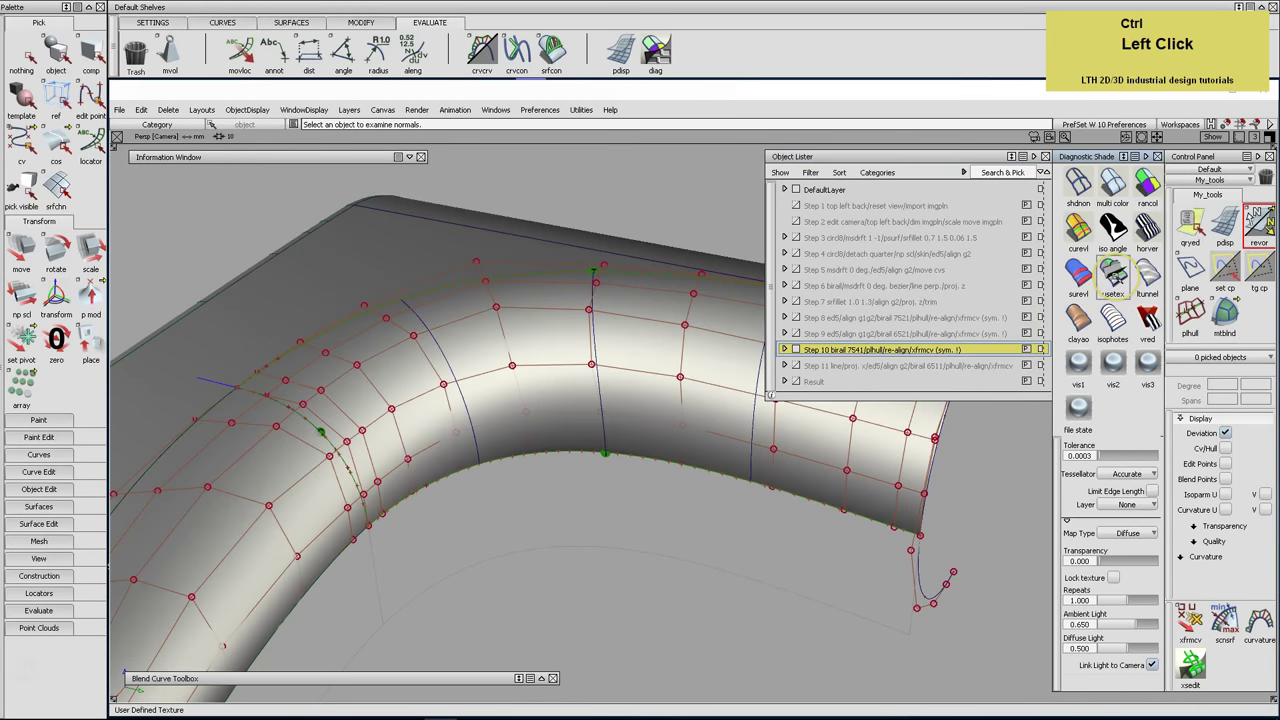
pyautogui.keyDown('ctrl'); pyautogui.click(926, 157); pyautogui.keyUp('ctrl')
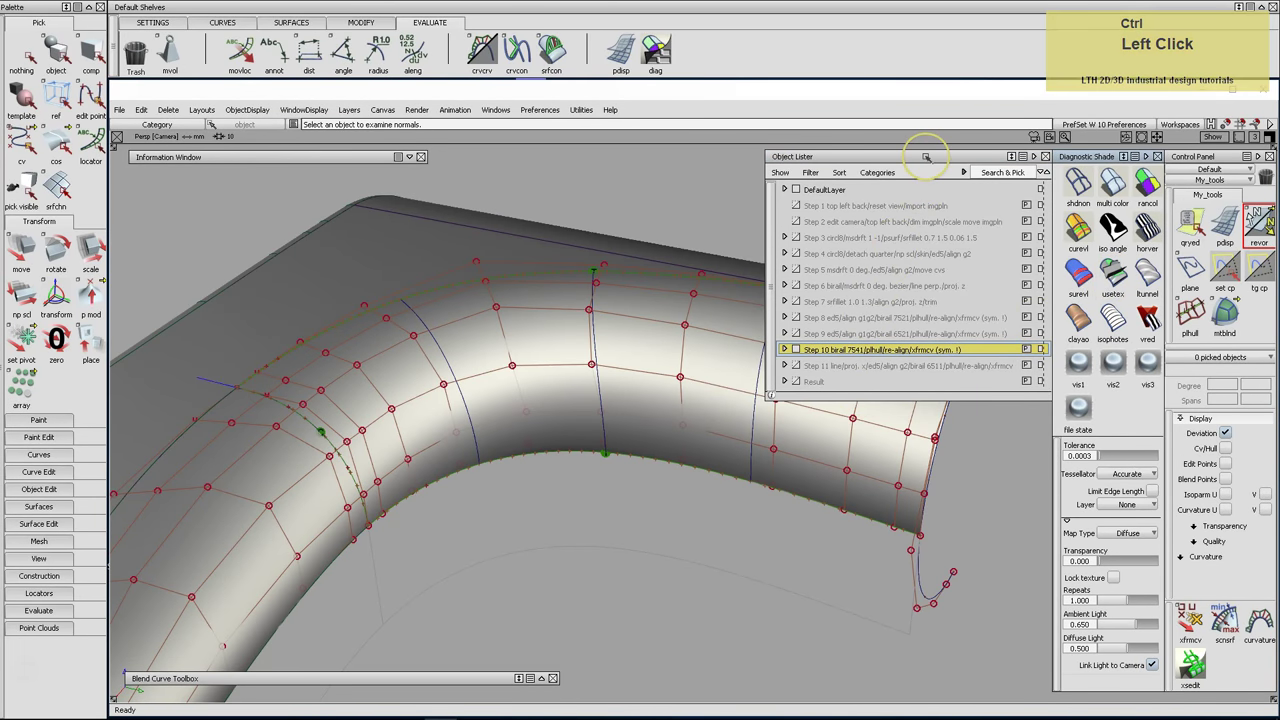
pyautogui.keyDown('ctrl'); pyautogui.keyDown('alt'); pyautogui.keyDown('shift'); pyautogui.moveTo(914, 291); pyautogui.dragTo(838, 307, button='right'); pyautogui.keyUp('shift'); pyautogui.keyUp('alt'); pyautogui.keyUp('ctrl')
pyautogui.keyDown('ctrl'); pyautogui.keyDown('alt'); pyautogui.keyDown('shift'); pyautogui.moveTo(788, 326); pyautogui.dragTo(937, 273, button='middle'); pyautogui.keyUp('shift'); pyautogui.keyUp('alt'); pyautogui.keyUp('ctrl')
pyautogui.keyDown('ctrl'); pyautogui.keyDown('alt'); pyautogui.keyDown('shift'); pyautogui.moveTo(740, 392); pyautogui.dragTo(712, 372); pyautogui.keyUp('shift'); pyautogui.keyUp('alt'); pyautogui.keyUp('ctrl')
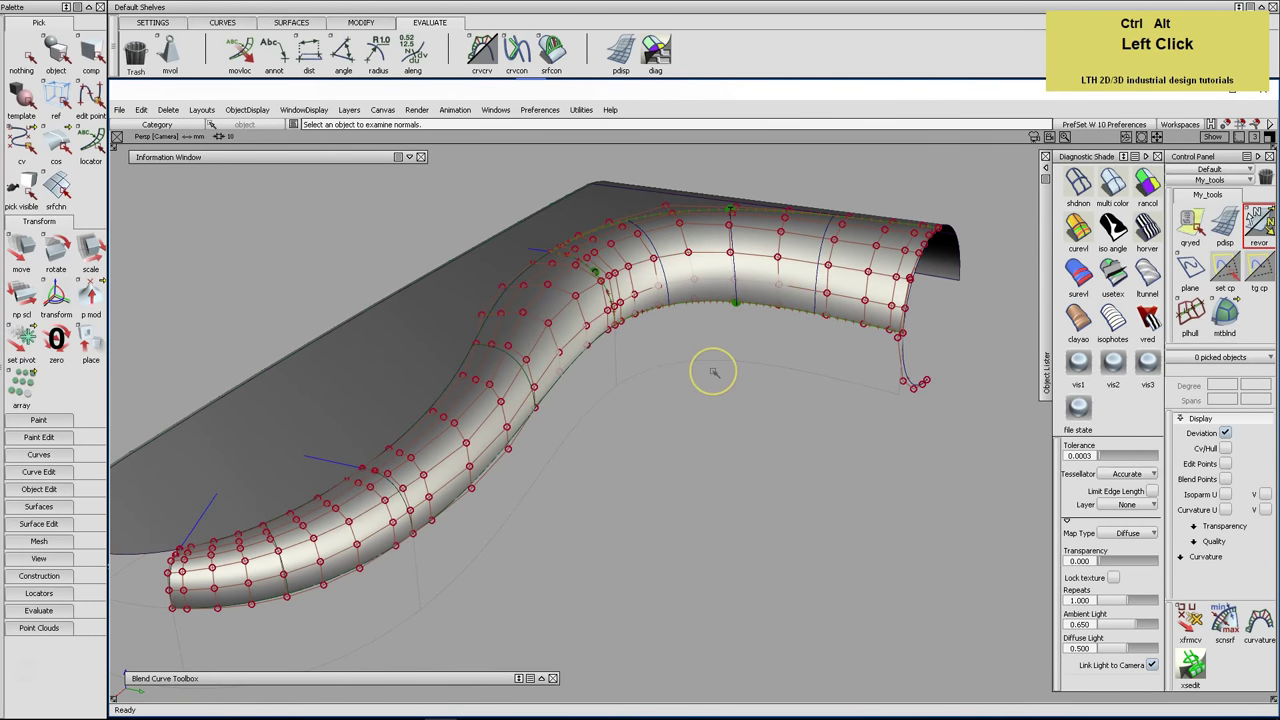
pyautogui.hotkey('ctrl', ',')
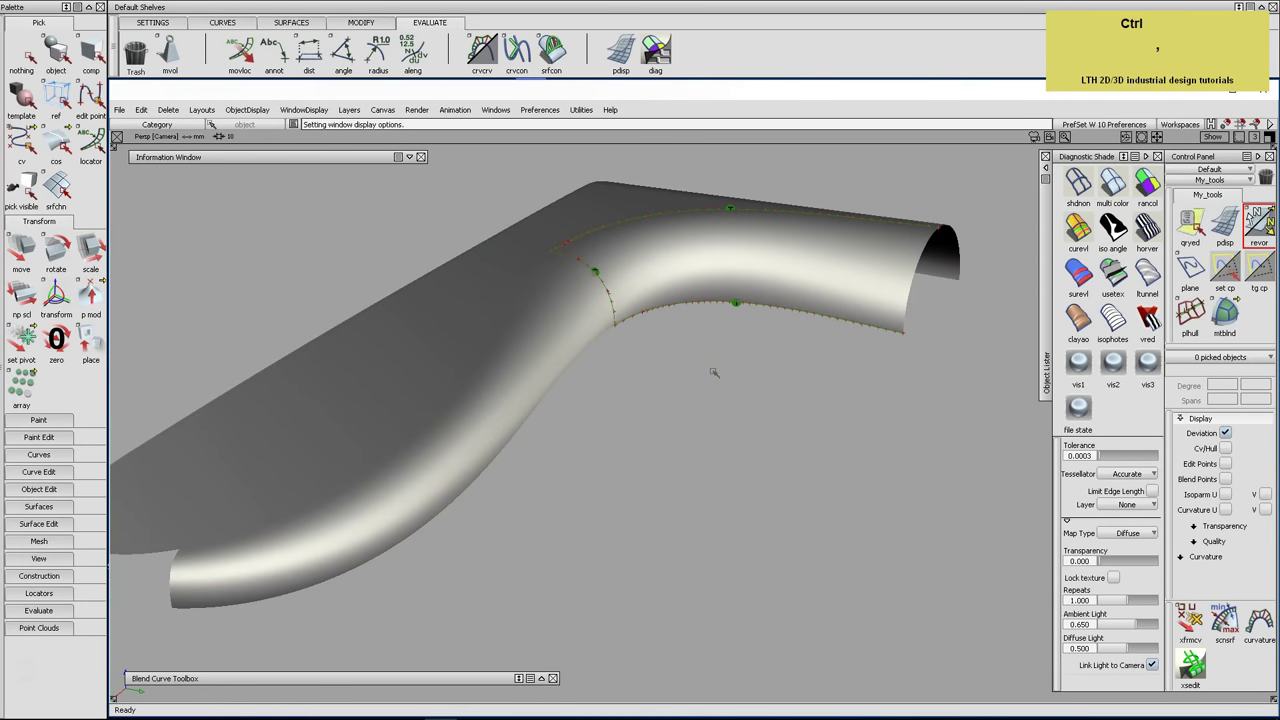
# Examine the bend's diffuse shading from several angles and set the shading tolerance to 0.0002
pyautogui.moveTo(714, 360)
pyautogui.keyDown('alt'); pyautogui.keyDown('shift'); pyautogui.mouseDown()
pyautogui.moveTo(608, 466)
pyautogui.moveTo(584, 517)
pyautogui.moveTo(574, 460)
pyautogui.moveTo(623, 319)
pyautogui.moveTo(631, 366)
pyautogui.moveTo(614, 440)
pyautogui.moveTo(646, 343)
pyautogui.moveTo(677, 354)
pyautogui.moveTo(597, 466)
pyautogui.moveTo(671, 444)
pyautogui.moveTo(728, 363)
pyautogui.mouseUp(); pyautogui.keyUp('shift'); pyautogui.keyUp('alt')
pyautogui.keyDown('alt'); pyautogui.keyDown('shift'); pyautogui.moveTo(728, 363); pyautogui.dragTo(703, 363, button='middle'); pyautogui.keyUp('shift'); pyautogui.keyUp('alt')
pyautogui.keyDown('alt'); pyautogui.keyDown('shift'); pyautogui.moveTo(703, 363); pyautogui.dragTo(664, 427, button='right'); pyautogui.keyUp('shift'); pyautogui.keyUp('alt')
pyautogui.keyDown('alt'); pyautogui.keyDown('shift'); pyautogui.moveTo(664, 427); pyautogui.dragTo(671, 391); pyautogui.keyUp('shift'); pyautogui.keyUp('alt')
pyautogui.keyDown('alt'); pyautogui.keyDown('shift'); pyautogui.moveTo(671, 391); pyautogui.dragTo(651, 428, button='right'); pyautogui.keyUp('shift'); pyautogui.keyUp('alt')
pyautogui.moveTo(651, 428)
pyautogui.keyDown('alt'); pyautogui.keyDown('shift'); pyautogui.mouseDown()
pyautogui.moveTo(674, 420)
pyautogui.moveTo(671, 443)
pyautogui.mouseUp(); pyautogui.keyUp('shift'); pyautogui.keyUp('alt')
pyautogui.keyDown('alt'); pyautogui.keyDown('shift'); pyautogui.moveTo(671, 443); pyautogui.dragTo(671, 443, button='right'); pyautogui.keyUp('shift'); pyautogui.keyUp('alt')
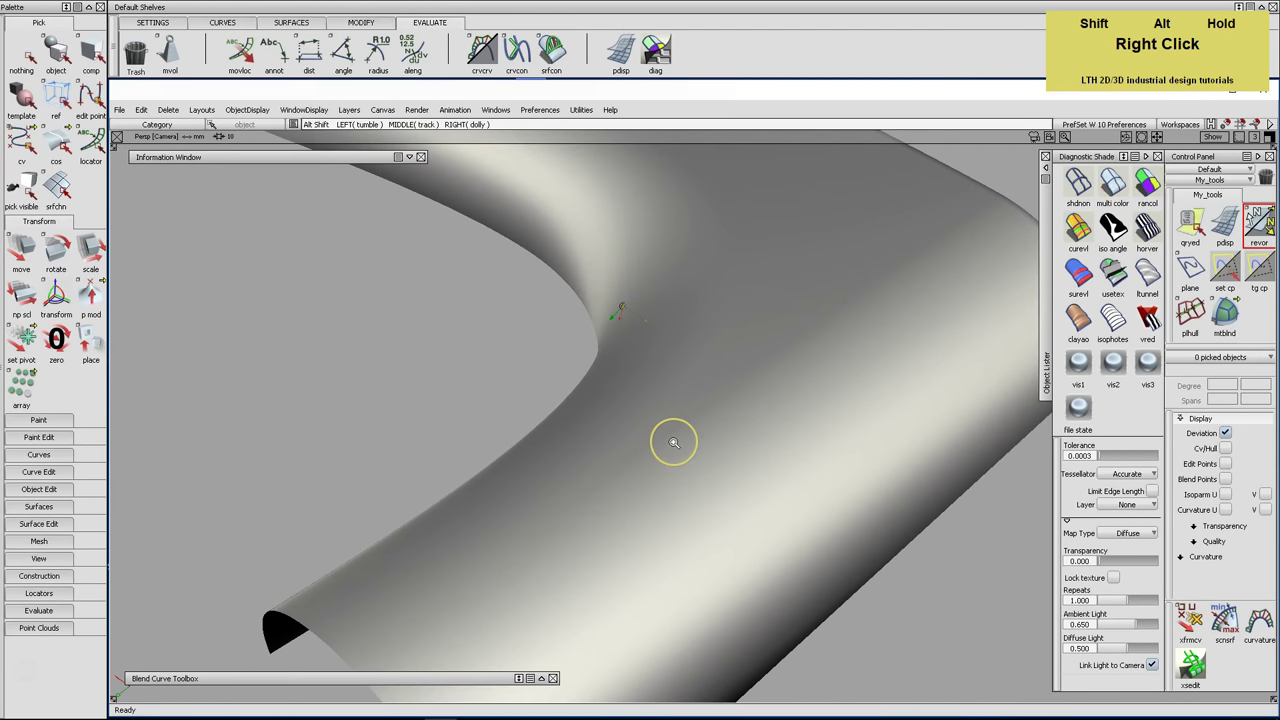
pyautogui.click(1088, 456)
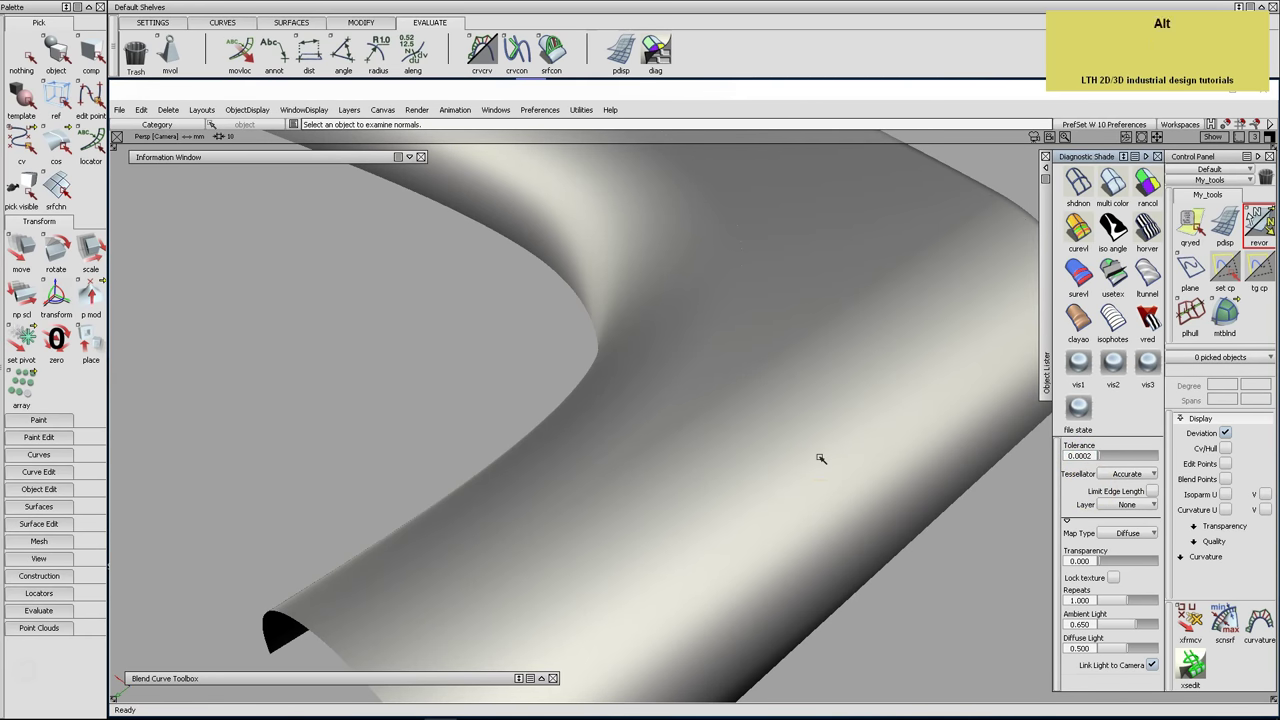
# Show the wireframe and hulls and set Transform CV to move along the surface normal with a mouse sensitivity of 500
pyautogui.hotkey('alt', ',')
pyautogui.click(1186, 630)
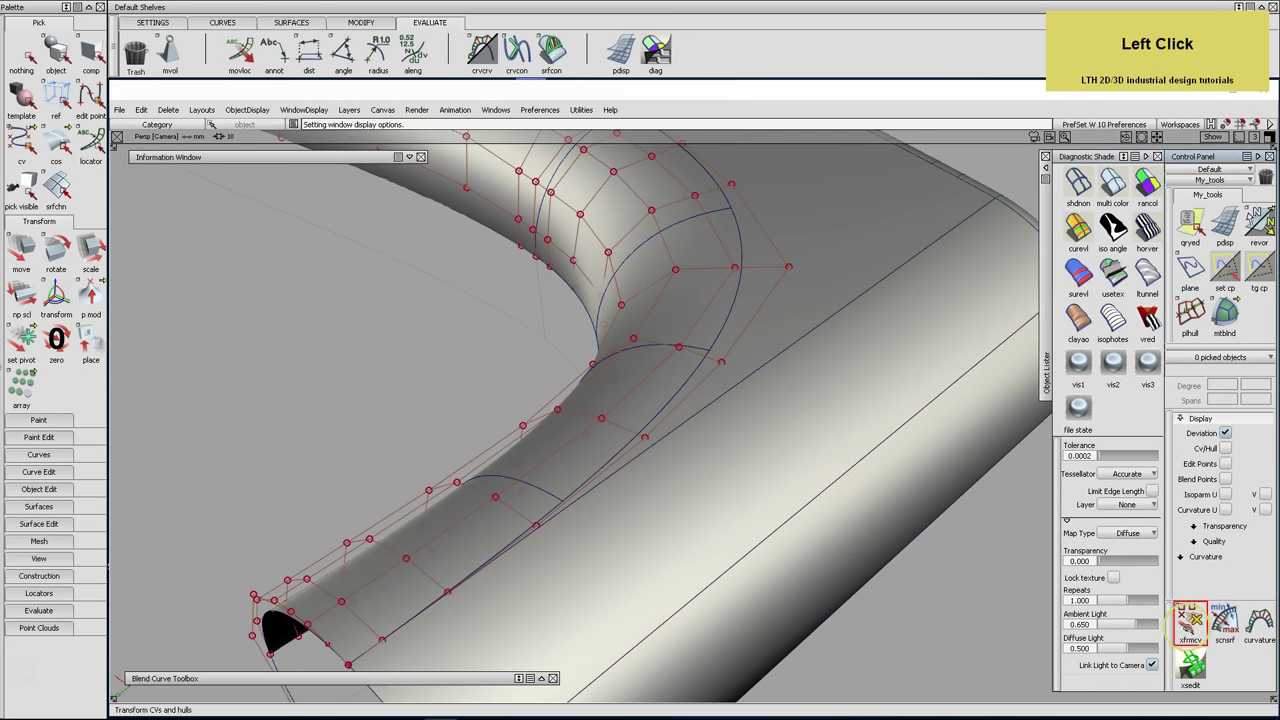
pyautogui.press('space')
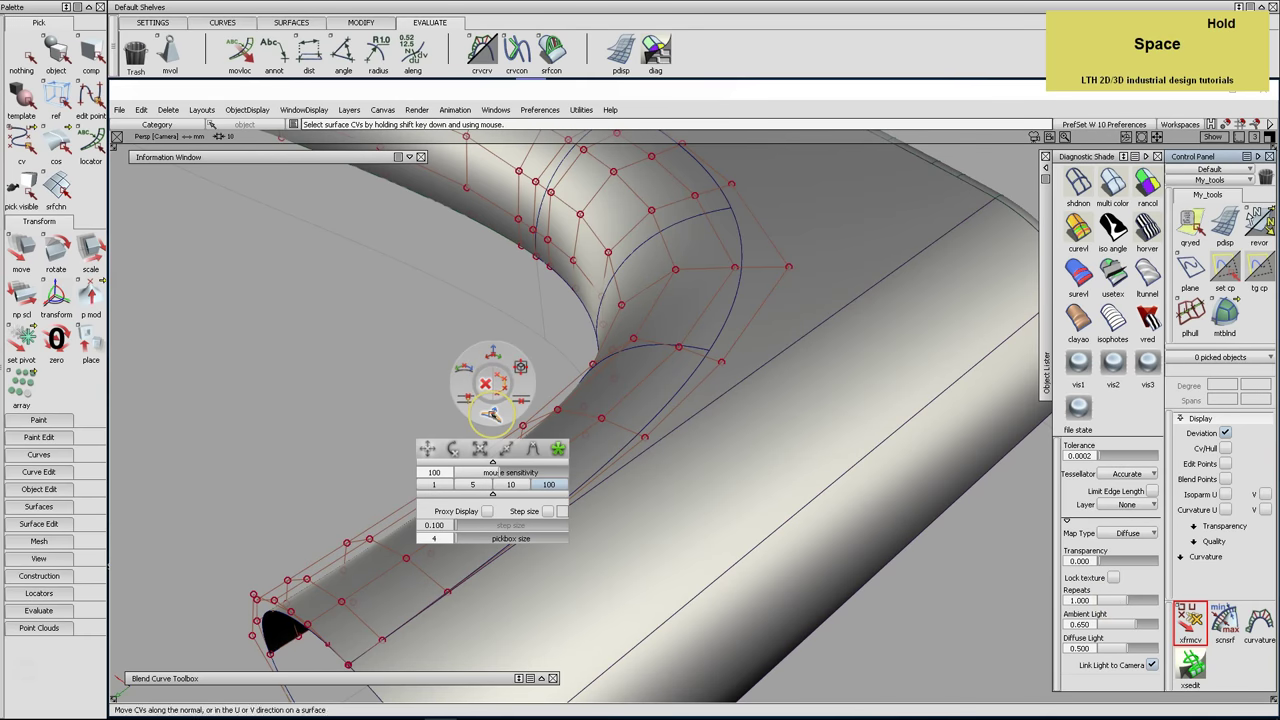
pyautogui.press('space')
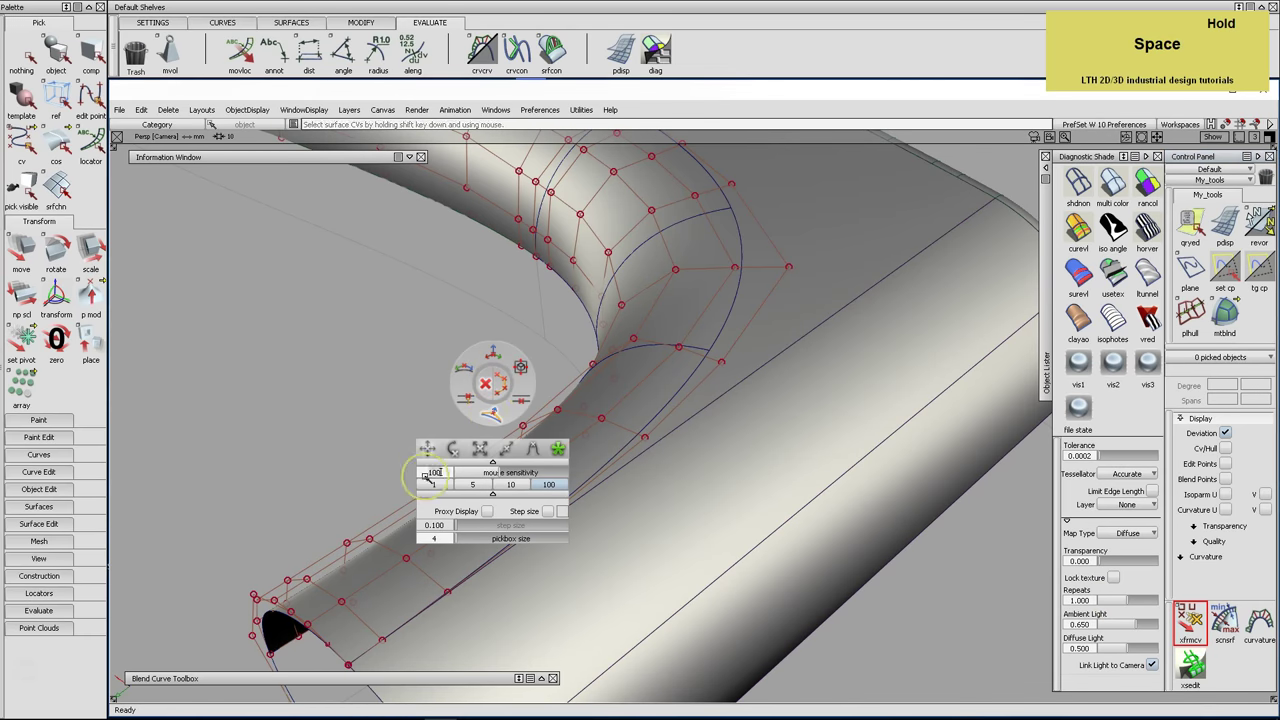
pyautogui.write('500')
pyautogui.press('Return')
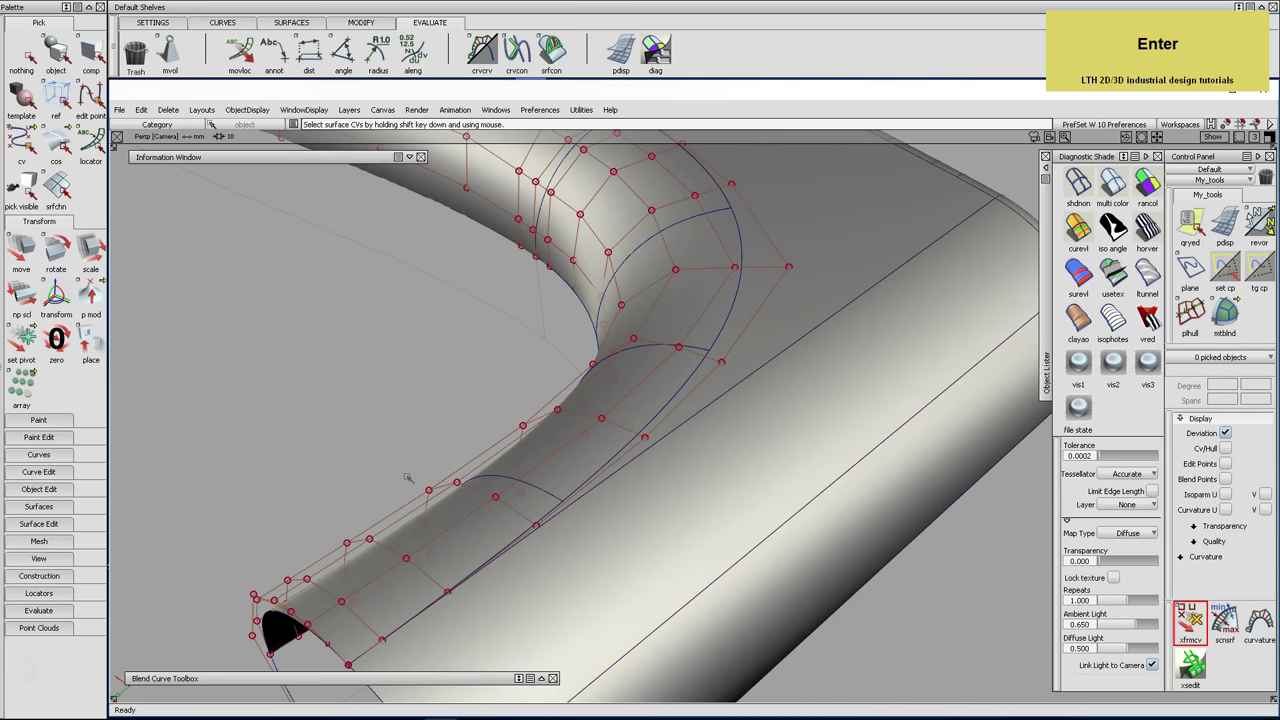
# Pick the CV just below the inner bend and, with the wireframe and hulls hidden, try moving it along its normal
pyautogui.click(559, 411)
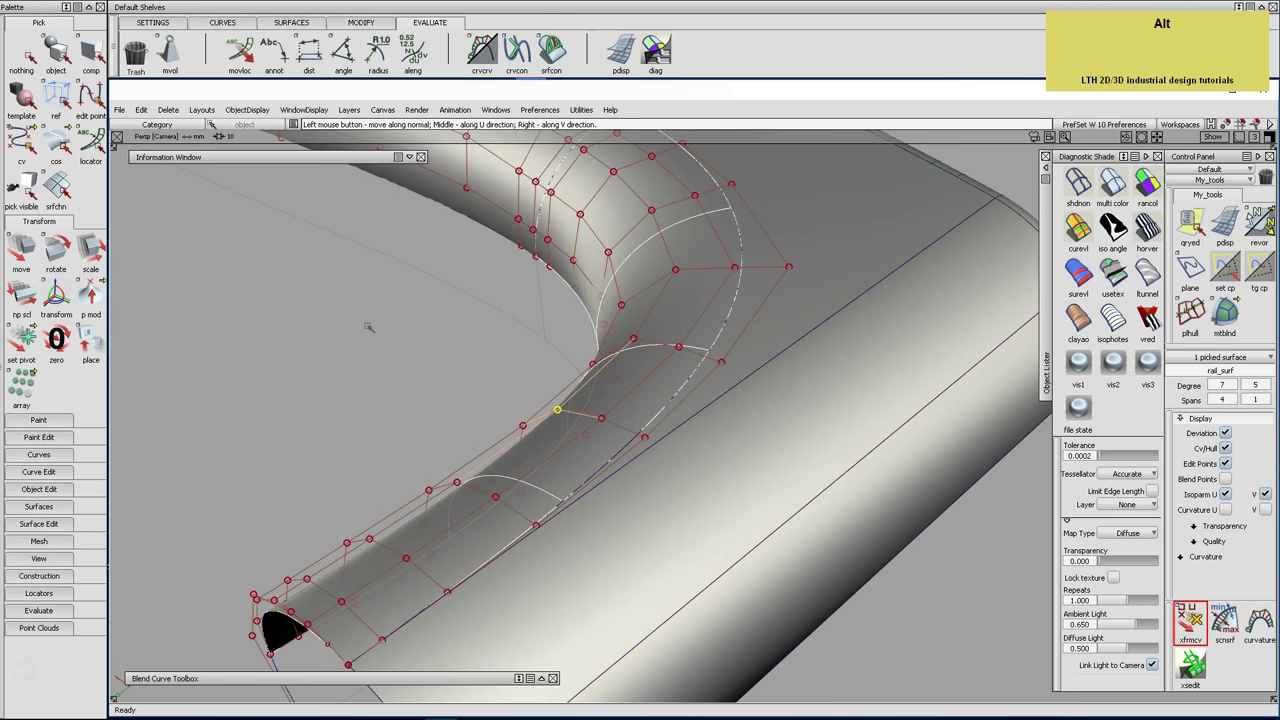
pyautogui.hotkey('alt', ',')
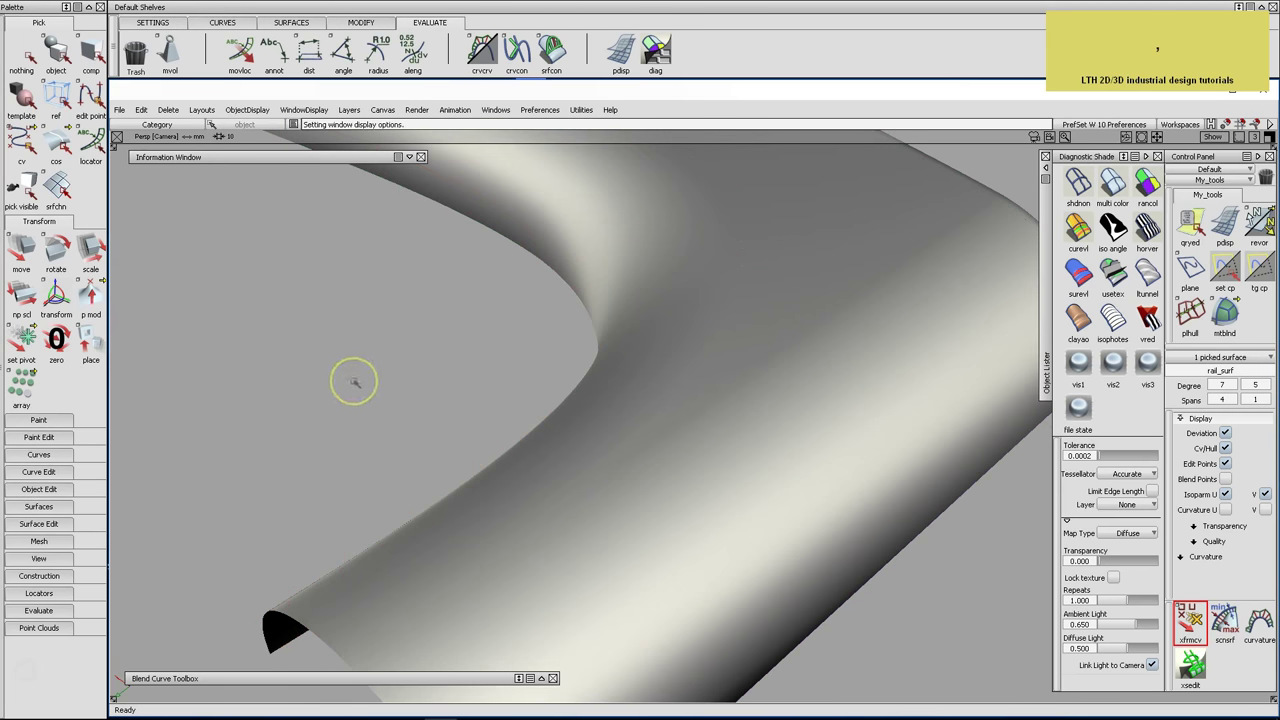
pyautogui.click(371, 322)
pyautogui.moveTo(379, 271); pyautogui.dragTo(410, 310)
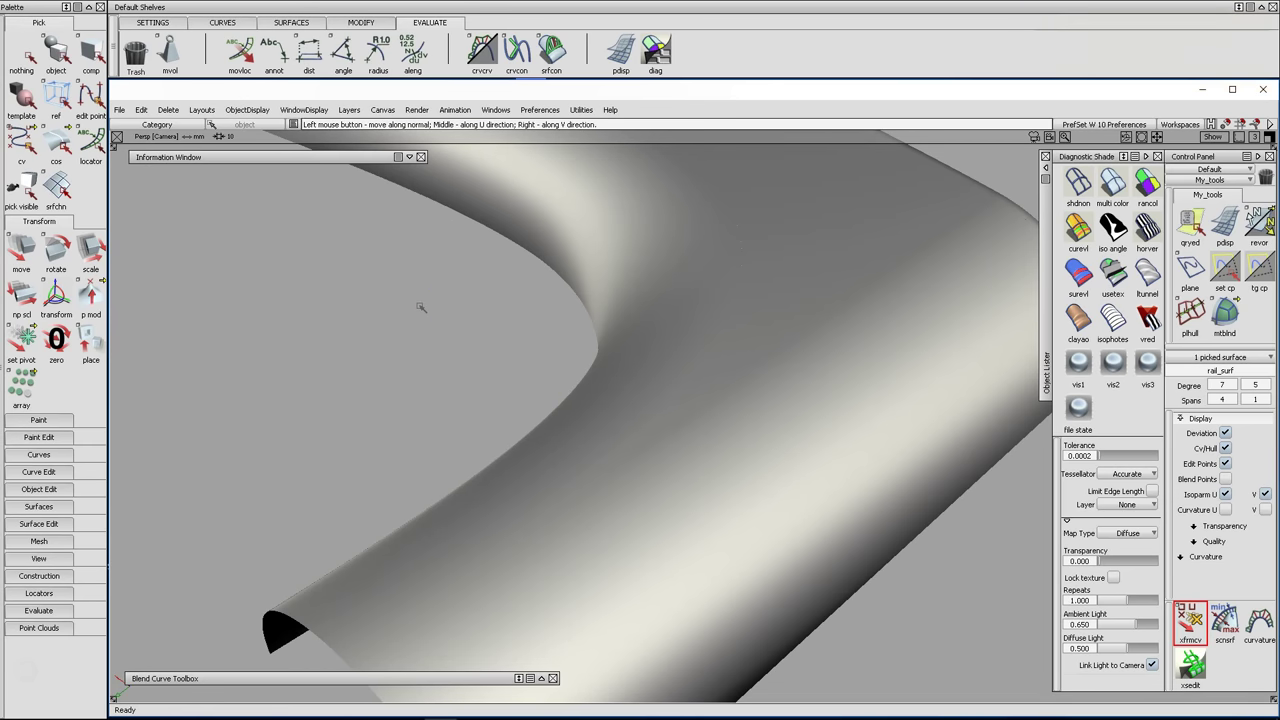
pyautogui.press('ctrl')
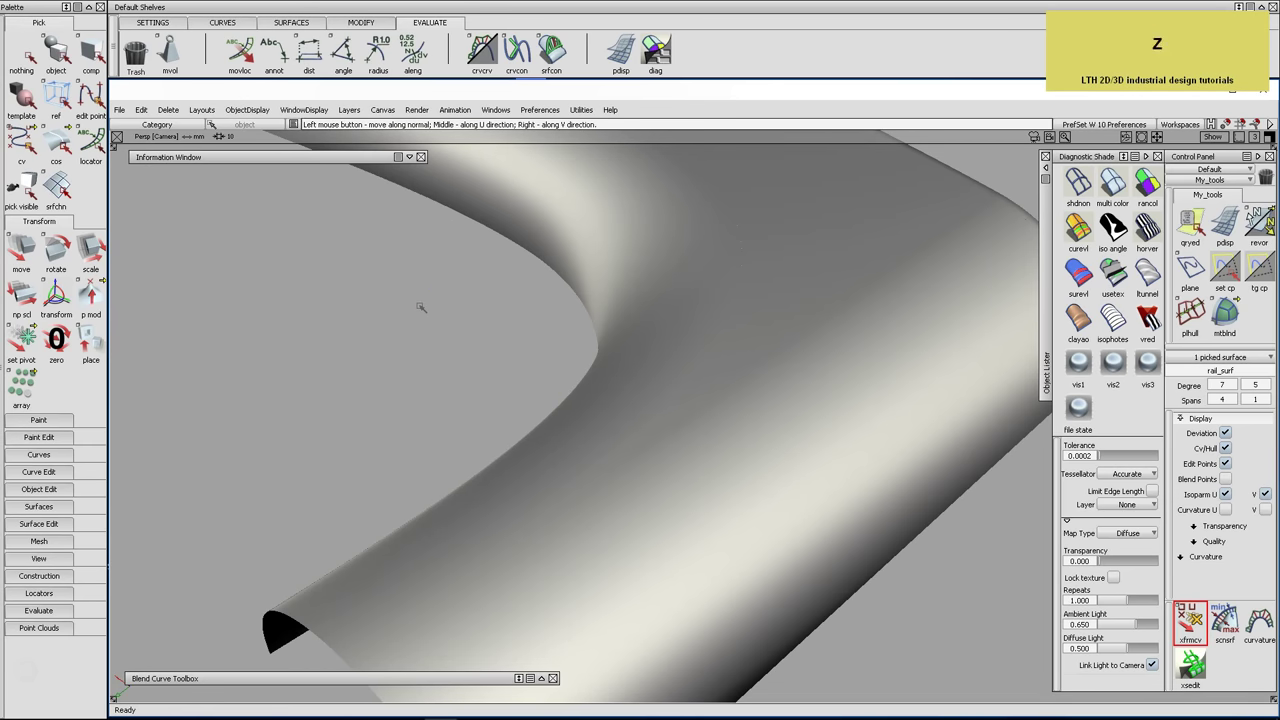
pyautogui.click(466, 318)
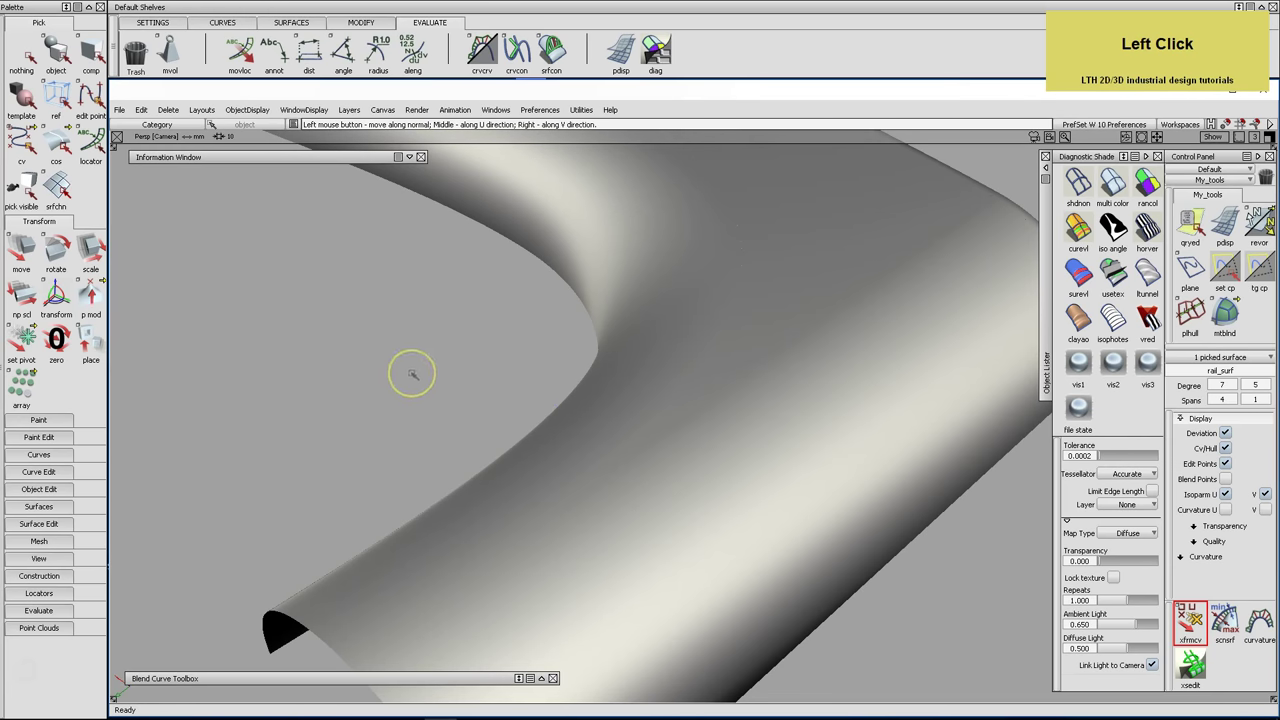
# Set the mouse sensitivity to 100 and move the same CV slightly outward along the surface normal
pyautogui.press('space')
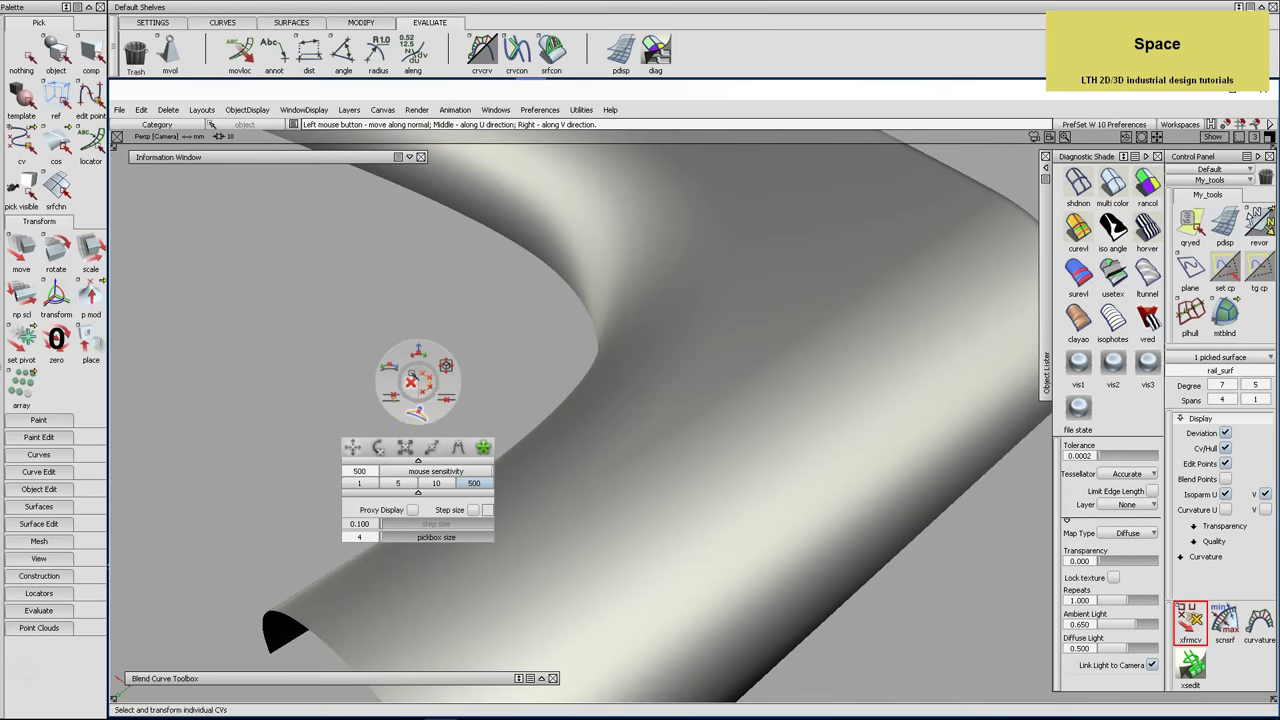
pyautogui.click(365, 471)
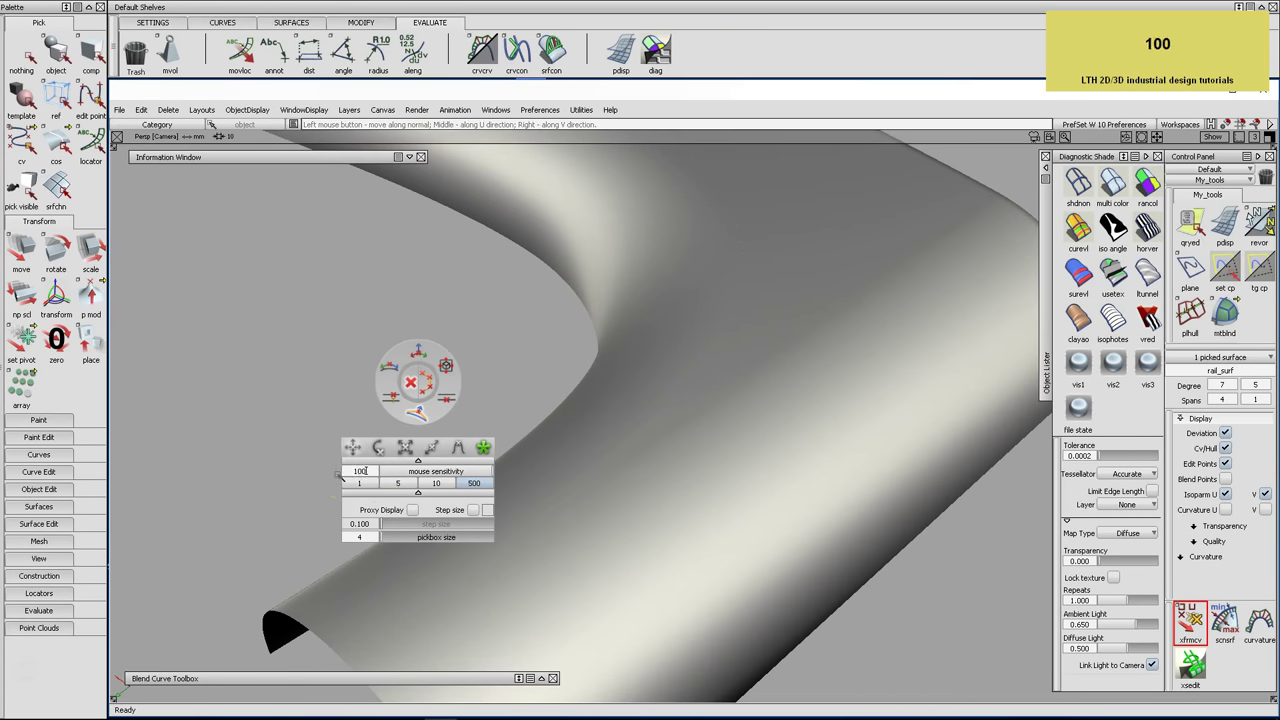
pyautogui.write('100')
pyautogui.press('Return')
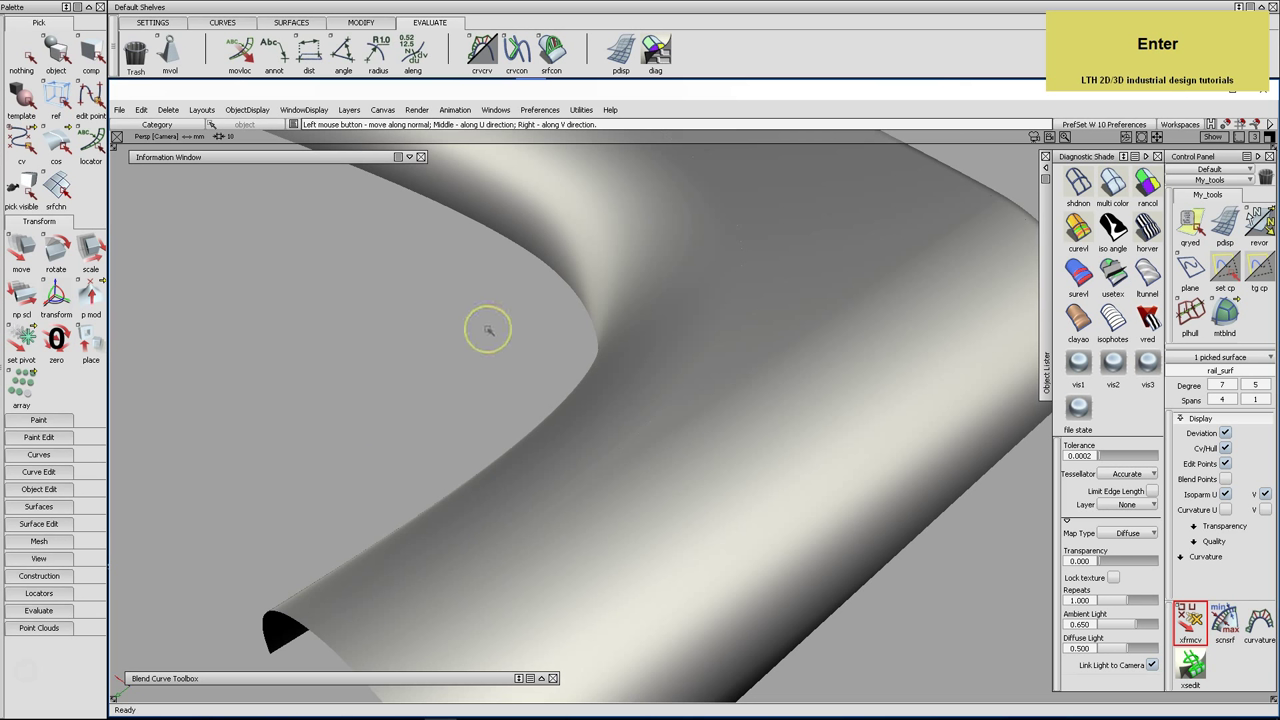
pyautogui.click(342, 543)
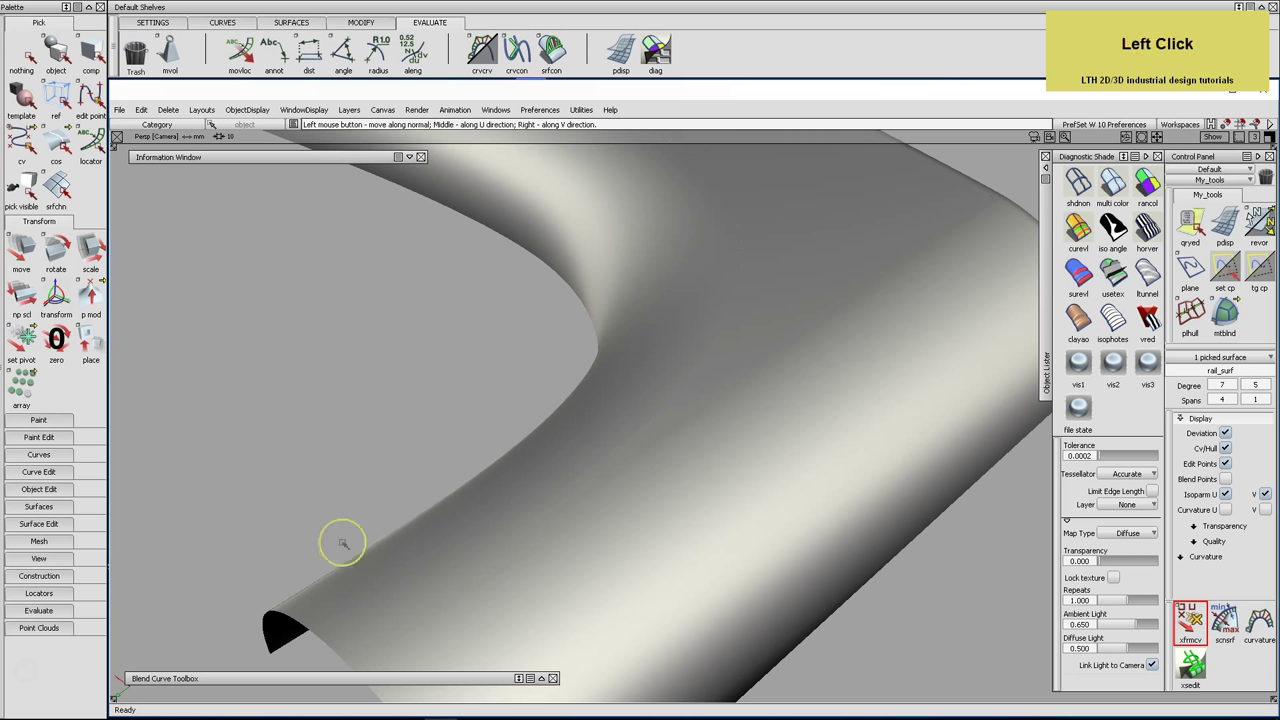
pyautogui.press('ctrl')
pyautogui.click(317, 472)
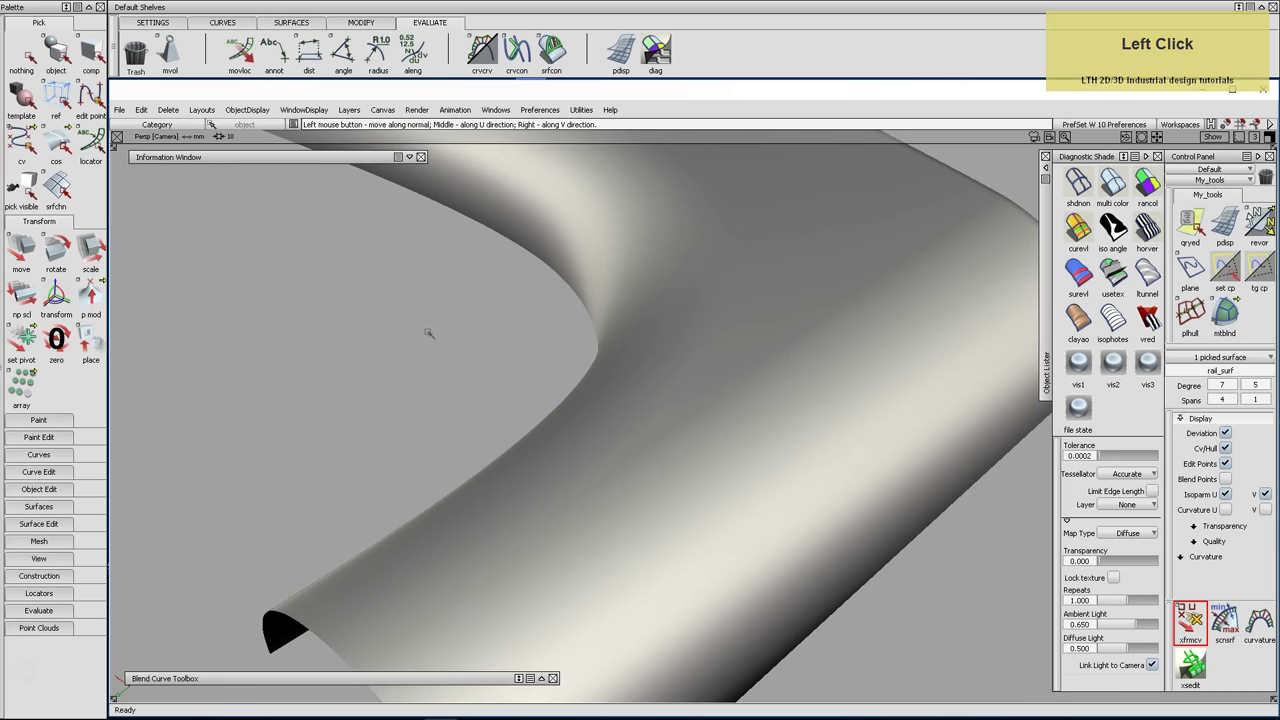
# Show the hulls and move the CVs on either side of the adjusted one slightly outward along the normal
pyautogui.press(',')
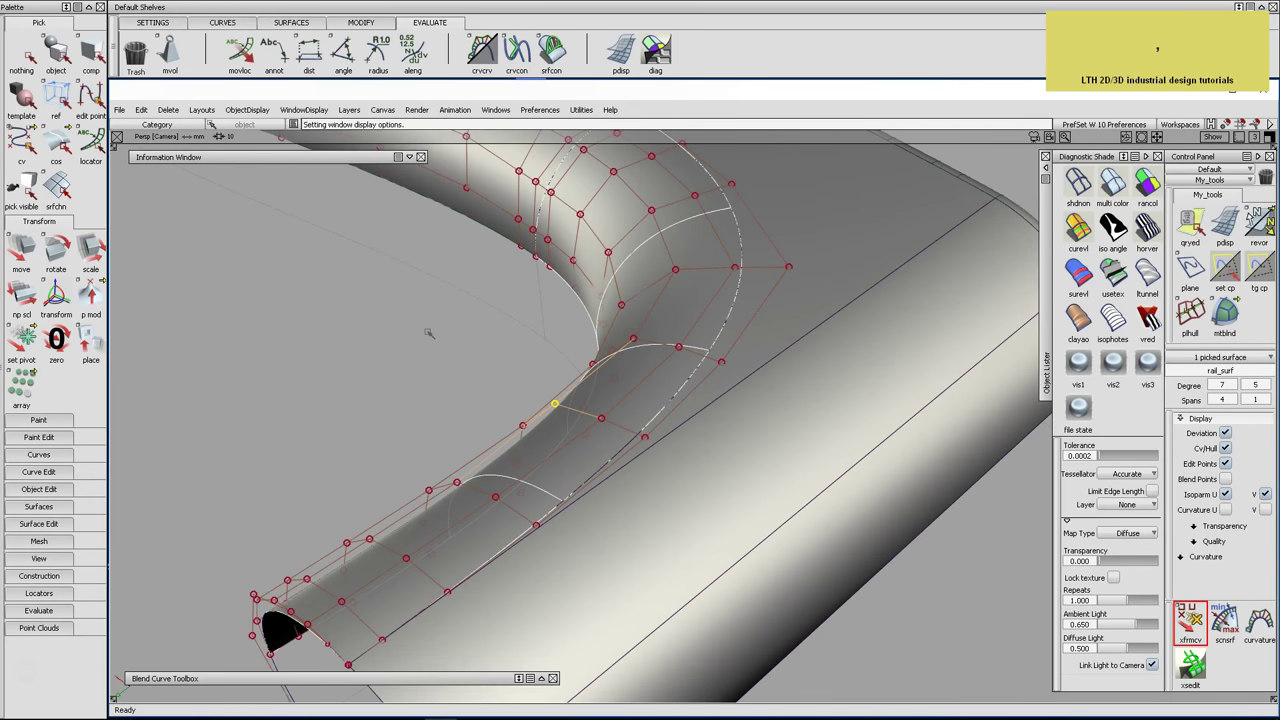
pyautogui.click(633, 341)
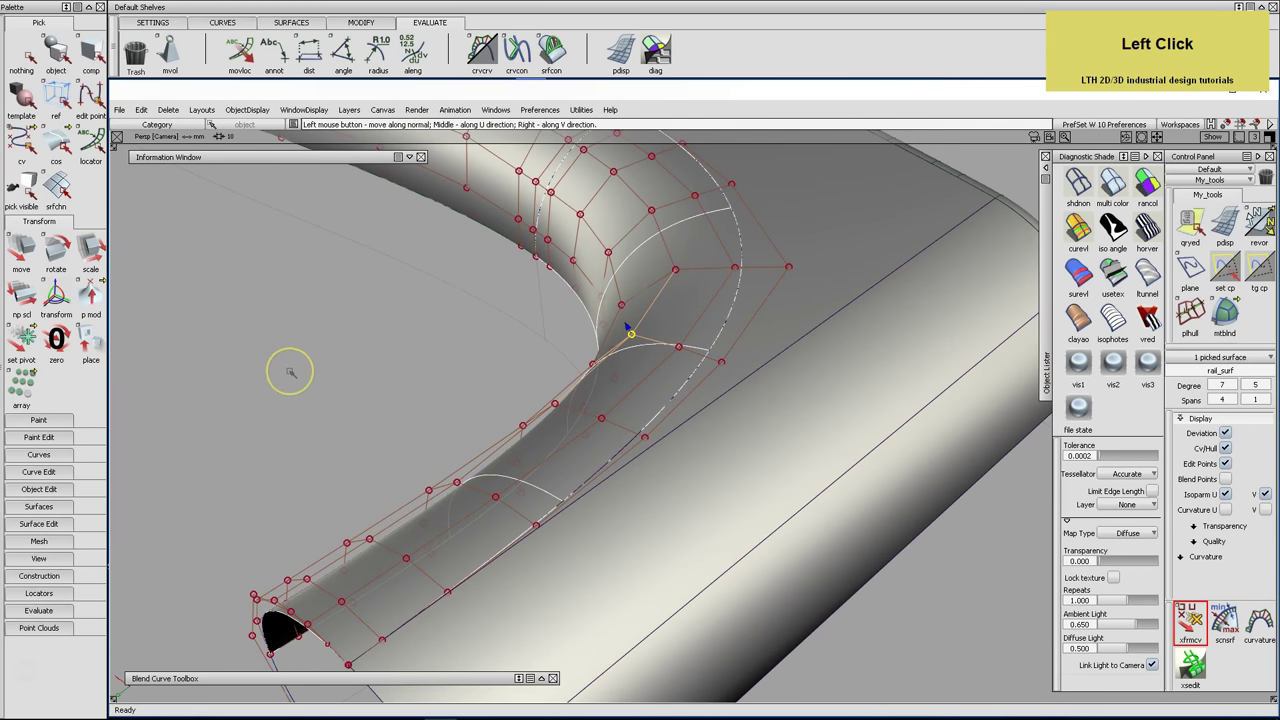
pyautogui.click(457, 485)
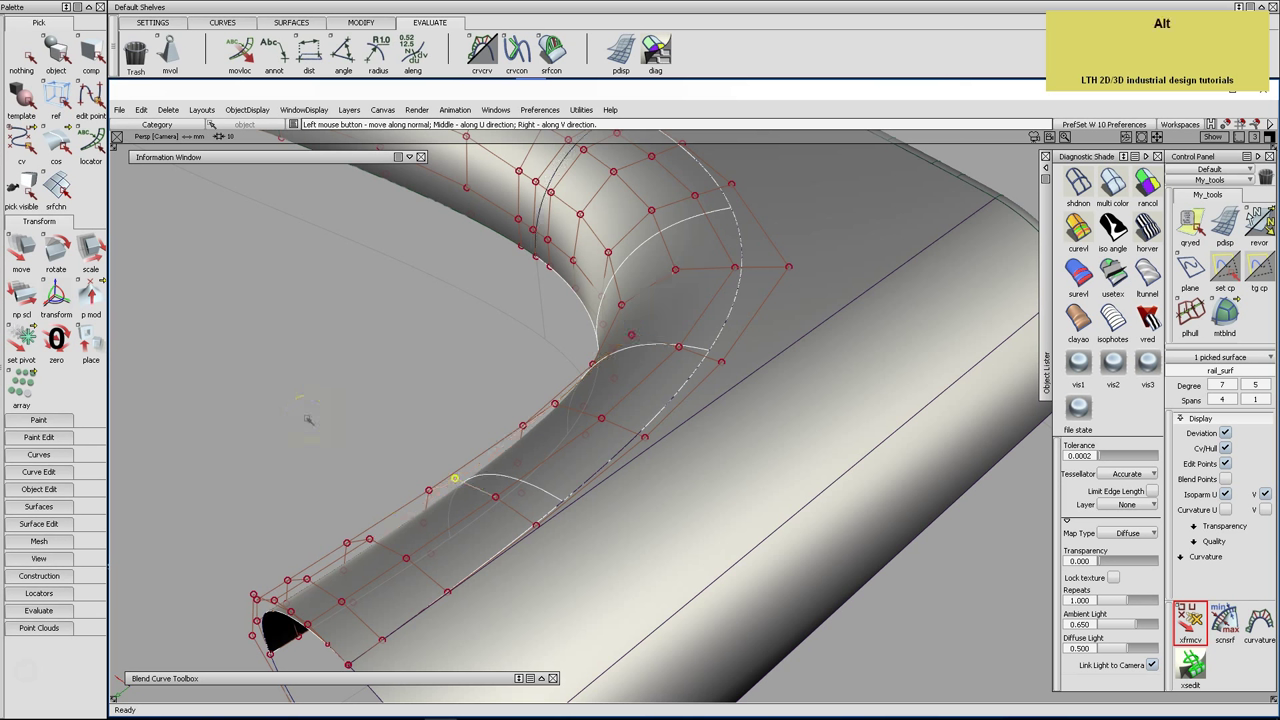
# Inspect the bend's highlights with the Showroom map and show the wireframe and hulls again
pyautogui.keyDown('alt'); pyautogui.keyDown('shift'); pyautogui.moveTo(331, 403); pyautogui.dragTo(443, 466); pyautogui.keyUp('shift'); pyautogui.keyUp('alt')
pyautogui.keyDown('alt'); pyautogui.keyDown('shift'); pyautogui.moveTo(443, 466); pyautogui.dragTo(406, 461, button='right'); pyautogui.keyUp('shift'); pyautogui.keyUp('alt')
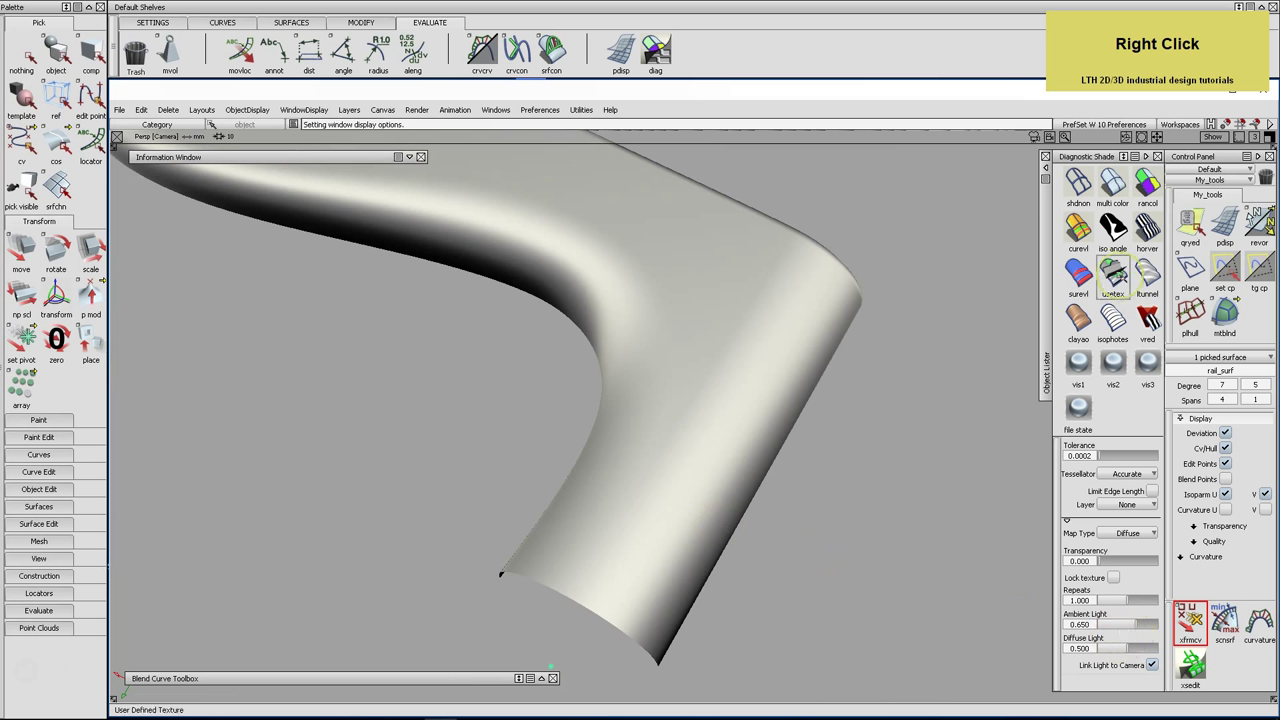
pyautogui.click(1113, 272)
pyautogui.moveTo(1130, 533)
pyautogui.mouseDown()
pyautogui.moveTo(1134, 558)
pyautogui.moveTo(1129, 547)
pyautogui.mouseUp()
pyautogui.moveTo(951, 486)
pyautogui.keyDown('alt'); pyautogui.keyDown('shift'); pyautogui.mouseDown()
pyautogui.moveTo(634, 377)
pyautogui.moveTo(809, 354)
pyautogui.moveTo(474, 389)
pyautogui.moveTo(546, 351)
pyautogui.moveTo(503, 506)
pyautogui.moveTo(542, 570)
pyautogui.moveTo(584, 528)
pyautogui.moveTo(597, 557)
pyautogui.moveTo(571, 526)
pyautogui.moveTo(537, 432)
pyautogui.moveTo(540, 400)
pyautogui.mouseUp(); pyautogui.keyUp('shift'); pyautogui.keyUp('alt')
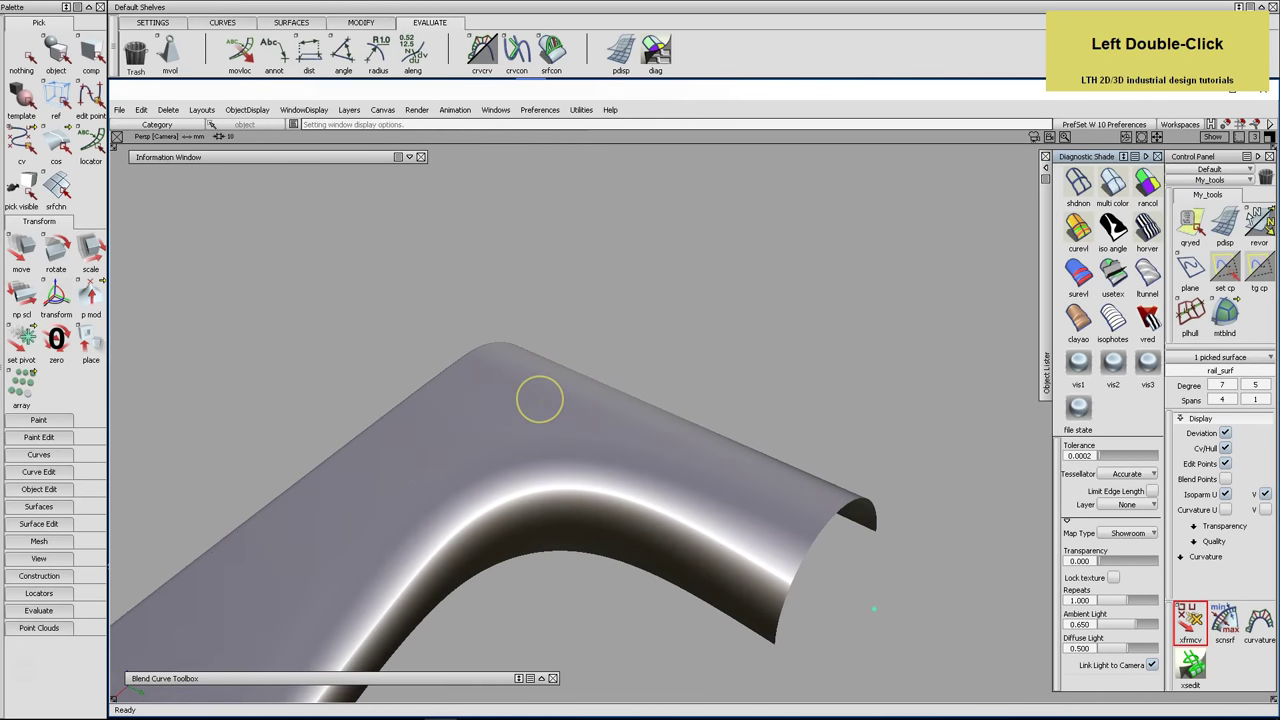
pyautogui.hotkey('alt', ',')
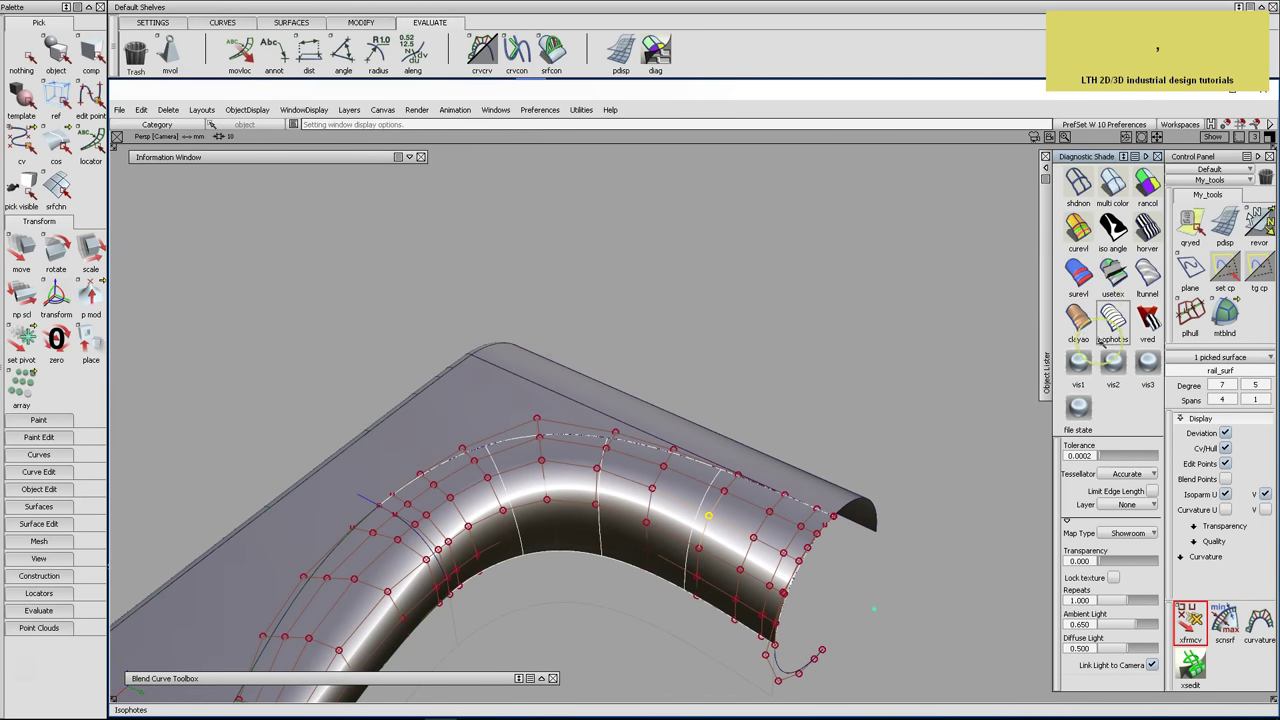
# Switch the texture map back to Diffuse, clear the selection, and examine the whole handle with its hulls
pyautogui.moveTo(1128, 533); pyautogui.dragTo(1121, 579)
pyautogui.click(21, 56)
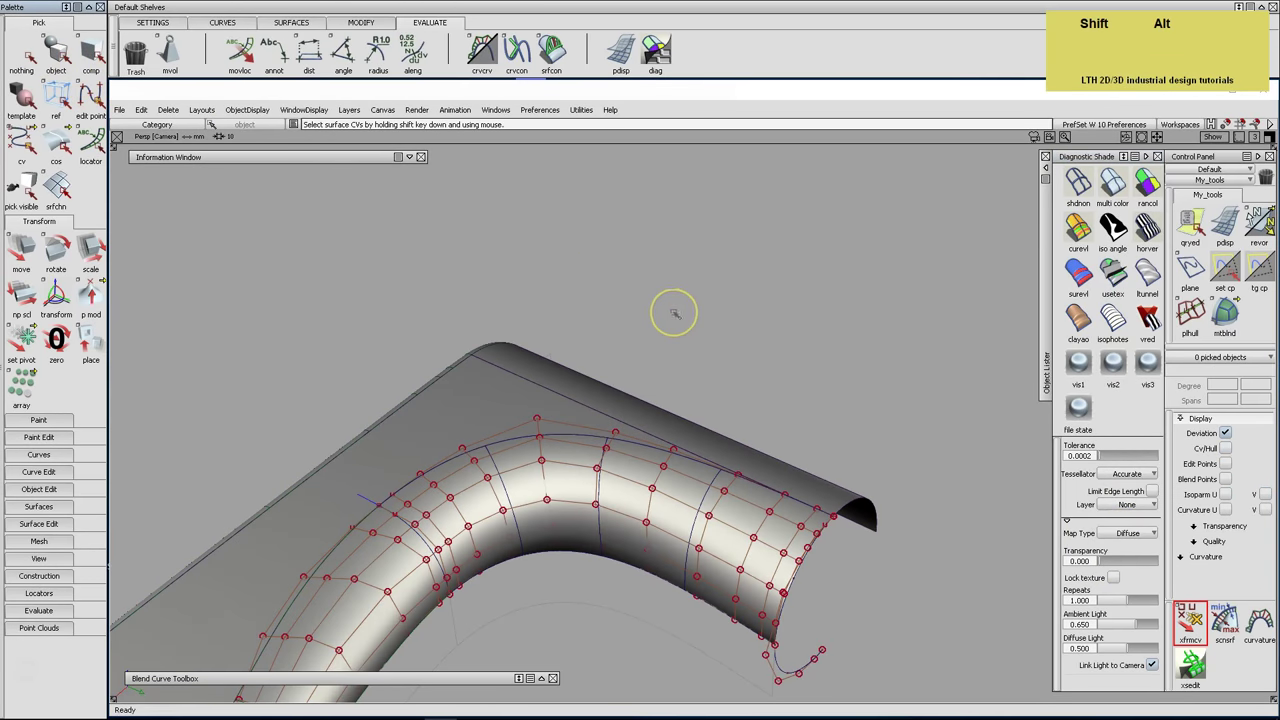
pyautogui.keyDown('alt'); pyautogui.keyDown('shift'); pyautogui.moveTo(674, 313); pyautogui.dragTo(657, 322, button='right'); pyautogui.keyUp('shift'); pyautogui.keyUp('alt')
pyautogui.keyDown('alt'); pyautogui.keyDown('shift'); pyautogui.moveTo(657, 322); pyautogui.dragTo(686, 258, button='middle'); pyautogui.keyUp('shift'); pyautogui.keyUp('alt')
pyautogui.keyDown('alt'); pyautogui.keyDown('shift'); pyautogui.moveTo(686, 258); pyautogui.dragTo(677, 274, button='right'); pyautogui.keyUp('shift'); pyautogui.keyUp('alt')
pyautogui.keyDown('alt'); pyautogui.keyDown('shift'); pyautogui.moveTo(677, 274); pyautogui.dragTo(703, 286, button='middle'); pyautogui.keyUp('shift'); pyautogui.keyUp('alt')
pyautogui.keyDown('alt'); pyautogui.keyDown('shift'); pyautogui.moveTo(703, 286); pyautogui.dragTo(660, 275); pyautogui.keyUp('shift'); pyautogui.keyUp('alt')
pyautogui.keyDown('alt'); pyautogui.keyDown('shift'); pyautogui.moveTo(660, 275); pyautogui.dragTo(686, 277, button='middle'); pyautogui.keyUp('shift'); pyautogui.keyUp('alt')
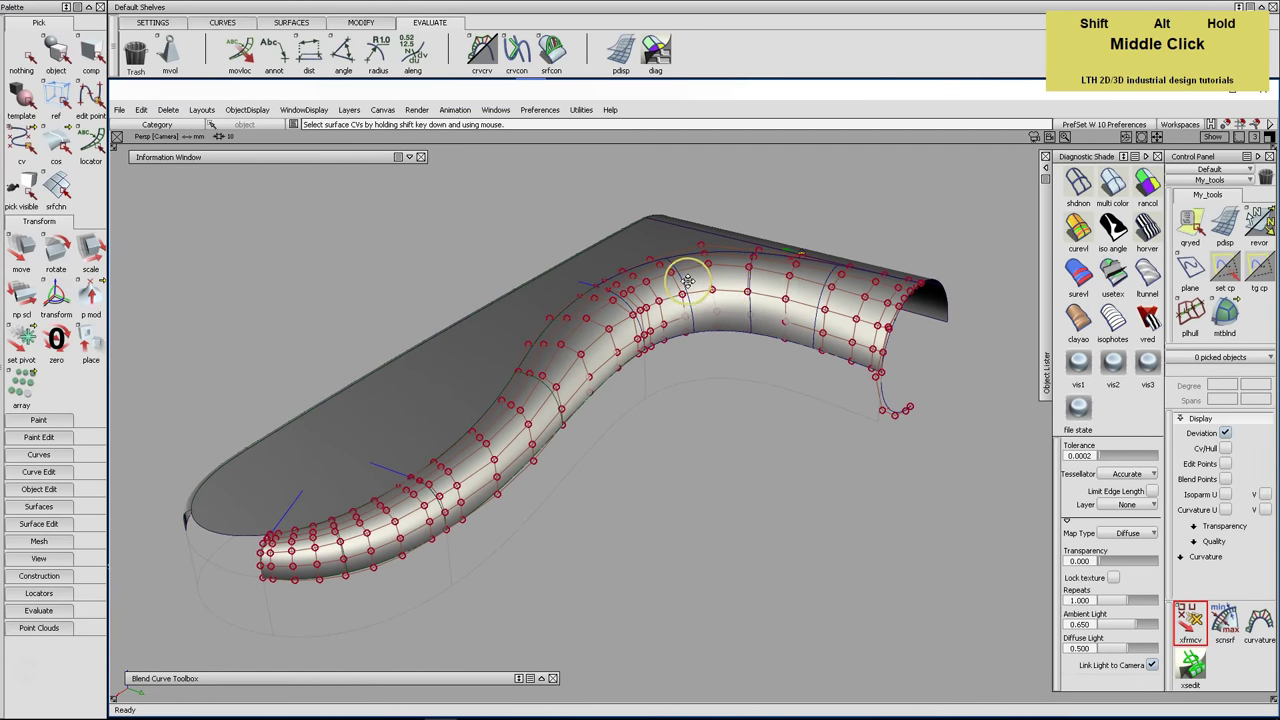
# Make the Step 11 layer active and turn off the shading
pyautogui.click(1047, 295)
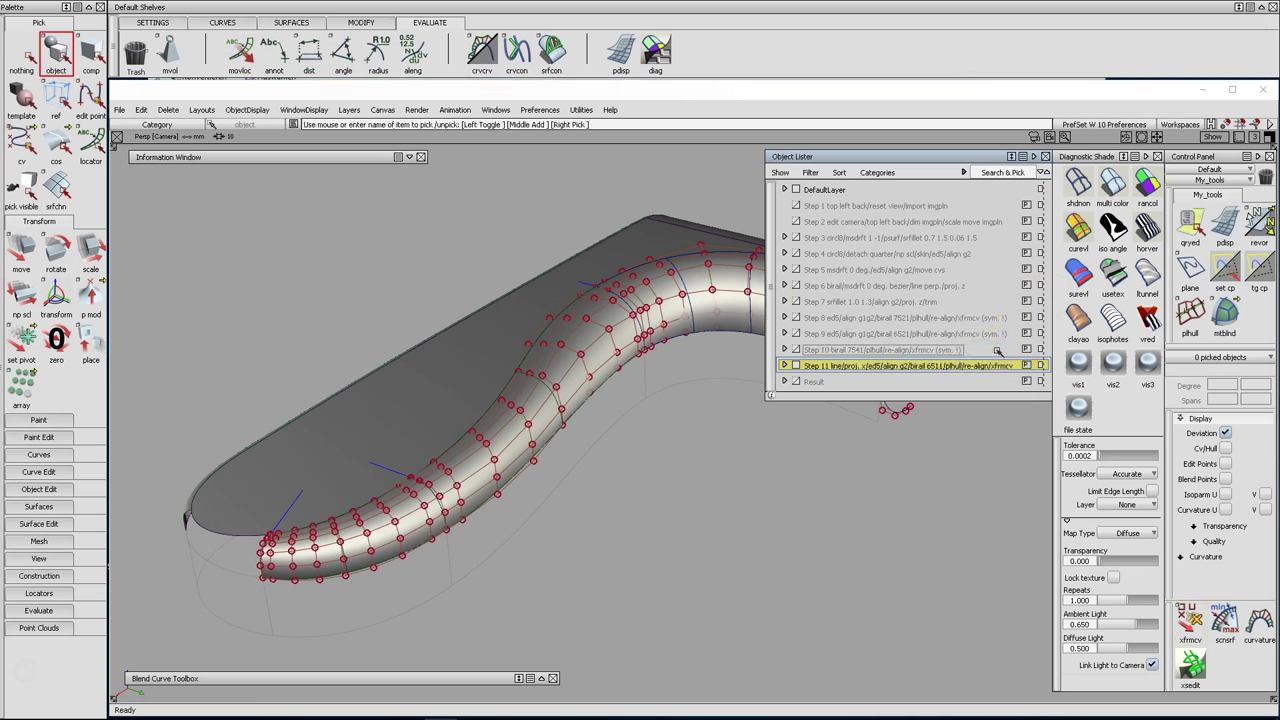
pyautogui.click(1078, 183)
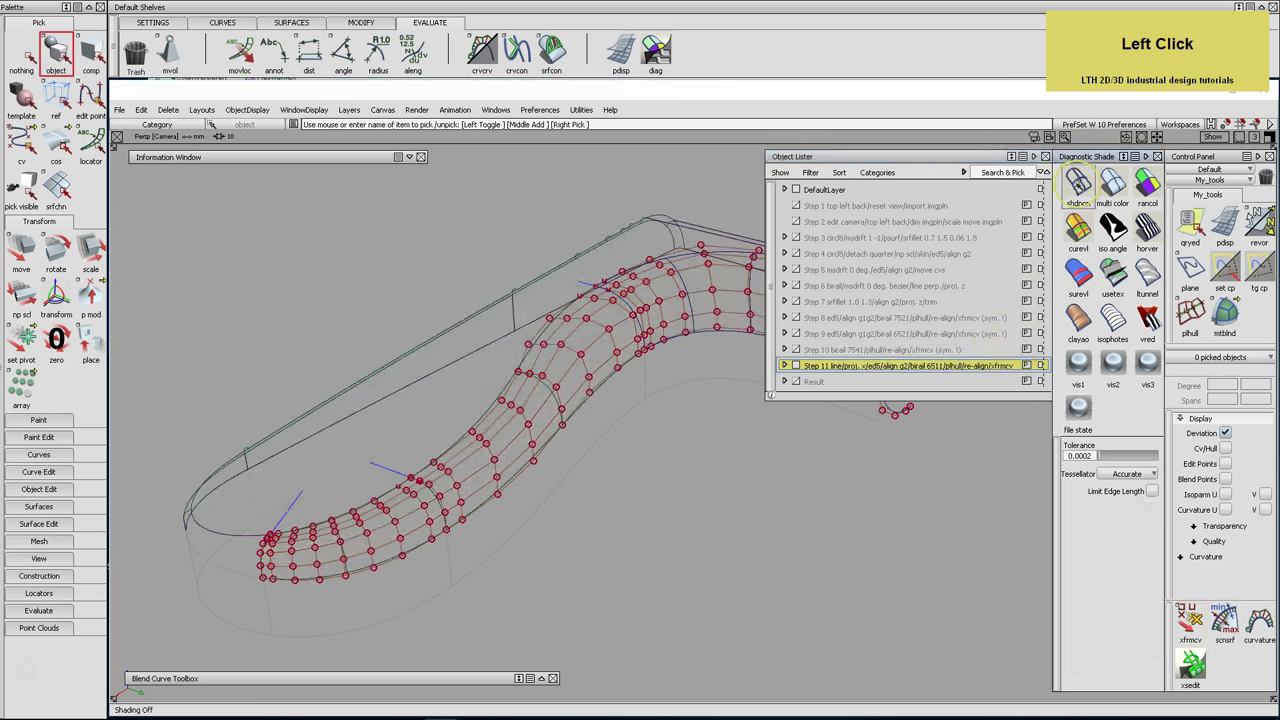
pyautogui.keyDown('alt'); pyautogui.keyDown('shift'); pyautogui.moveTo(623, 423); pyautogui.dragTo(686, 417, button='middle'); pyautogui.keyUp('shift'); pyautogui.keyUp('alt')
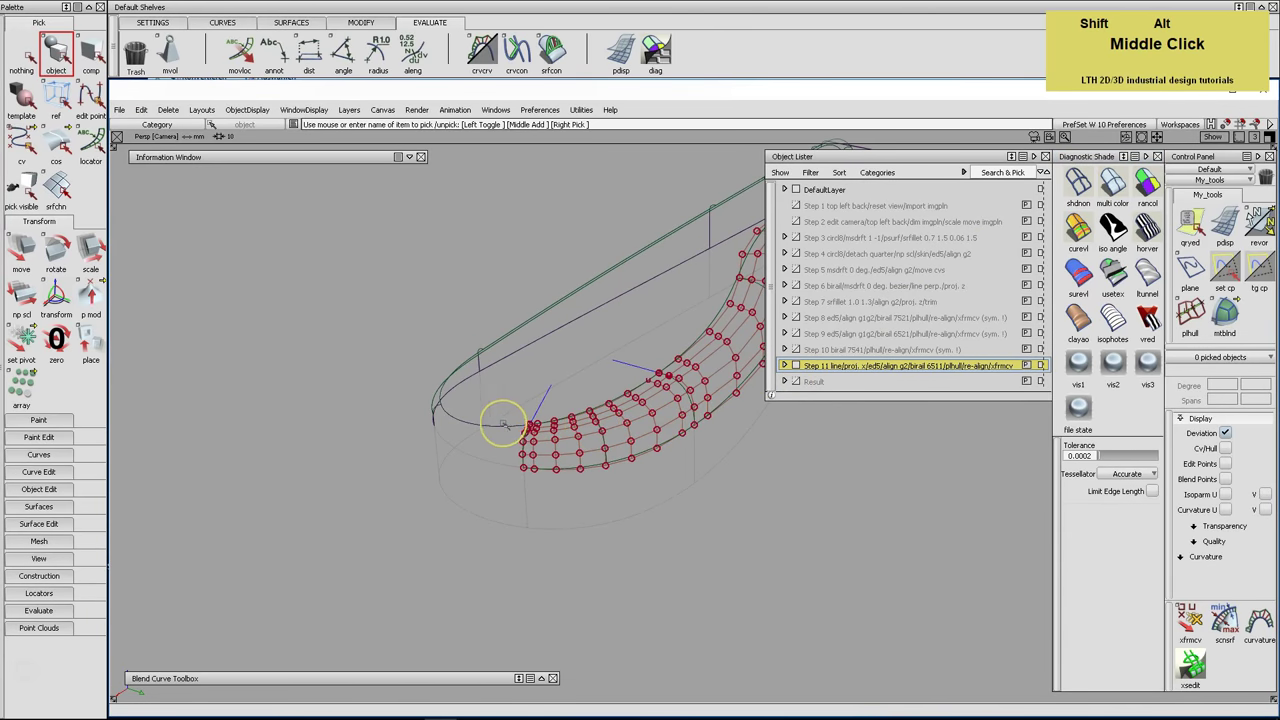
# Turn off the CVs and hulls of the three birail surfaces and clear the selection
pyautogui.keyDown('alt'); pyautogui.keyDown('shift'); pyautogui.moveTo(496, 428); pyautogui.dragTo(620, 449, button='right'); pyautogui.keyUp('shift'); pyautogui.keyUp('alt')
pyautogui.keyDown('alt'); pyautogui.keyDown('shift'); pyautogui.moveTo(620, 449); pyautogui.dragTo(749, 457); pyautogui.keyUp('shift'); pyautogui.keyUp('alt')
pyautogui.keyDown('alt'); pyautogui.keyDown('shift'); pyautogui.moveTo(749, 457); pyautogui.dragTo(792, 467, button='middle'); pyautogui.keyUp('shift'); pyautogui.keyUp('alt')
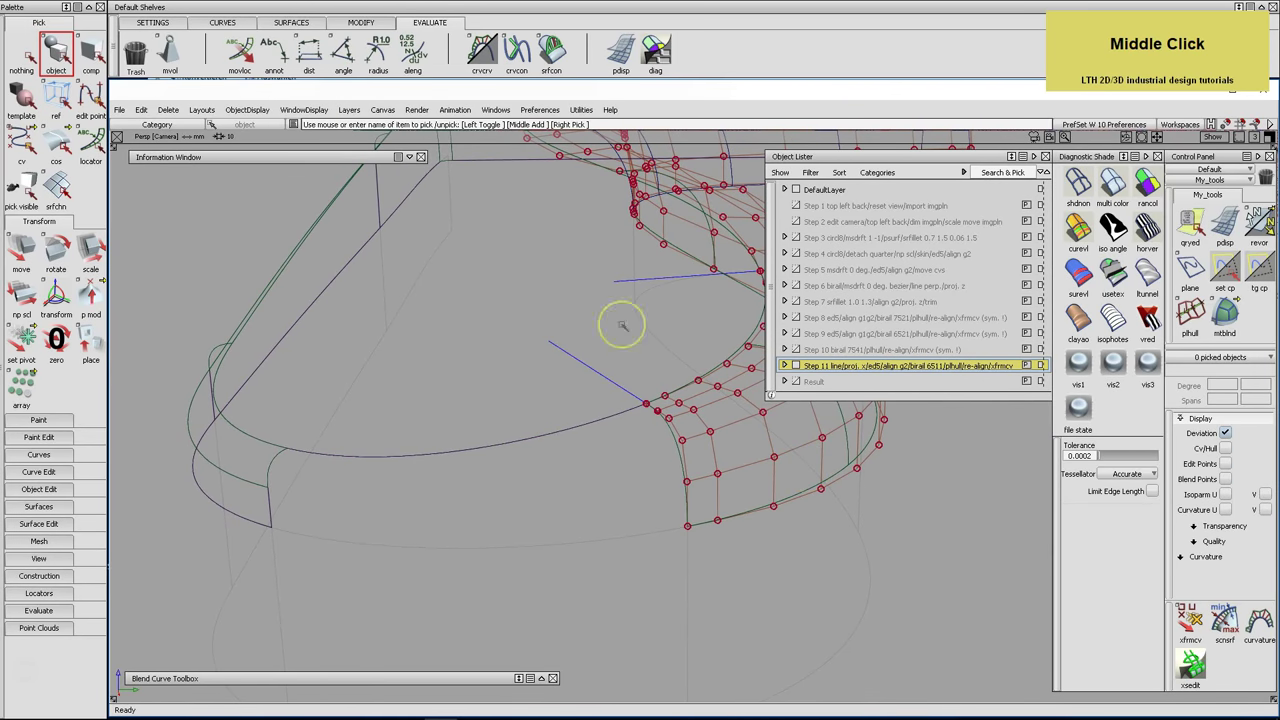
pyautogui.click(738, 172)
pyautogui.click(689, 218)
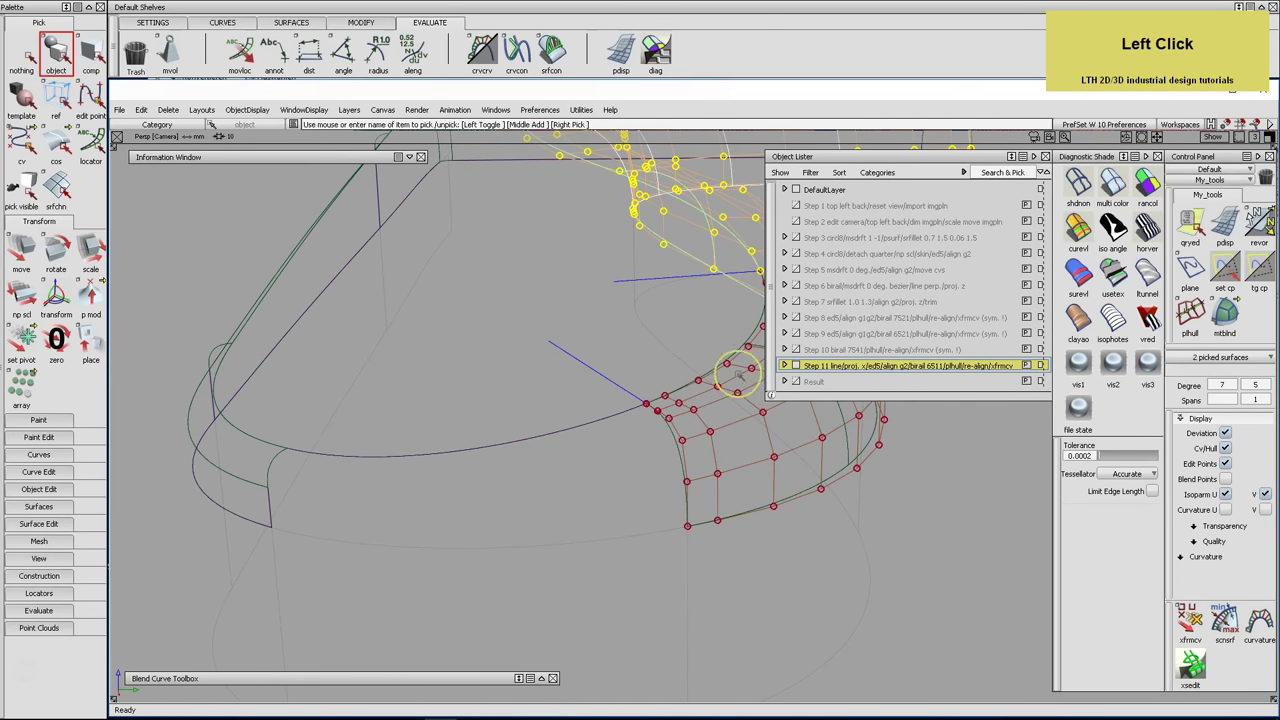
pyautogui.click(739, 372)
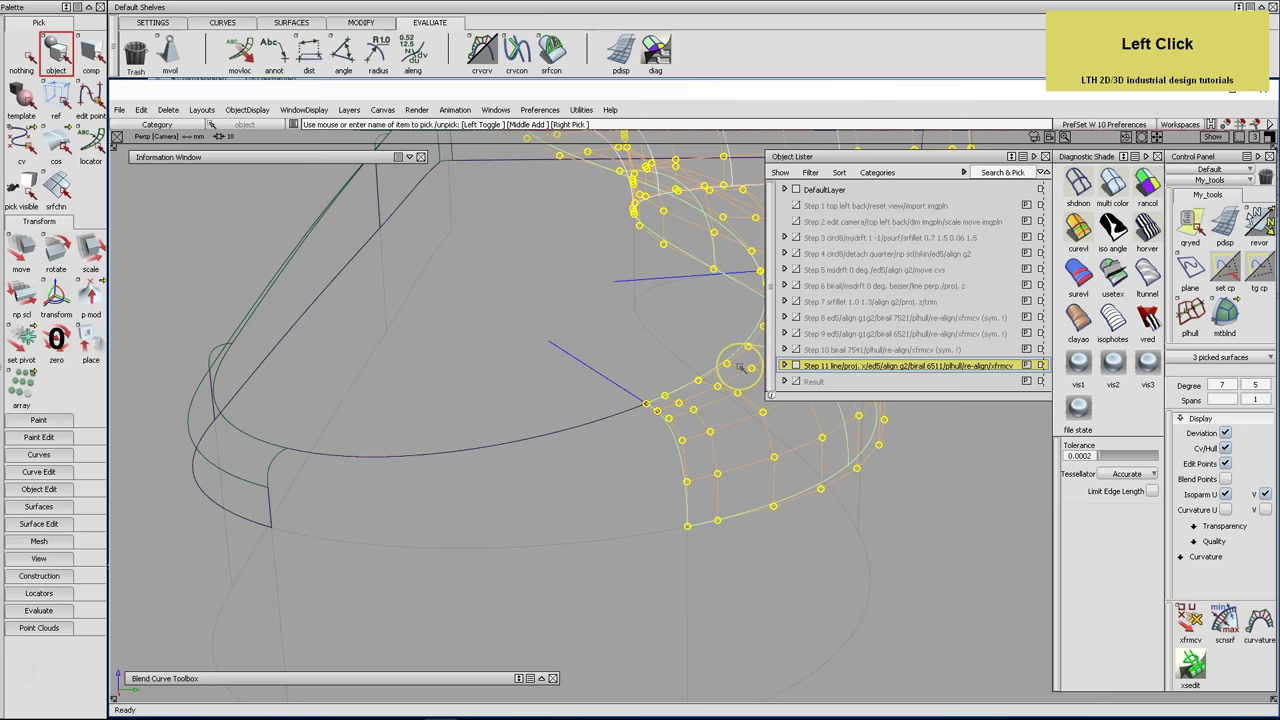
pyautogui.click(1226, 448)
pyautogui.click(272, 218)
pyautogui.keyDown('alt'); pyautogui.keyDown('shift'); pyautogui.moveTo(229, 220); pyautogui.dragTo(446, 280, button='middle'); pyautogui.keyUp('shift'); pyautogui.keyUp('alt')
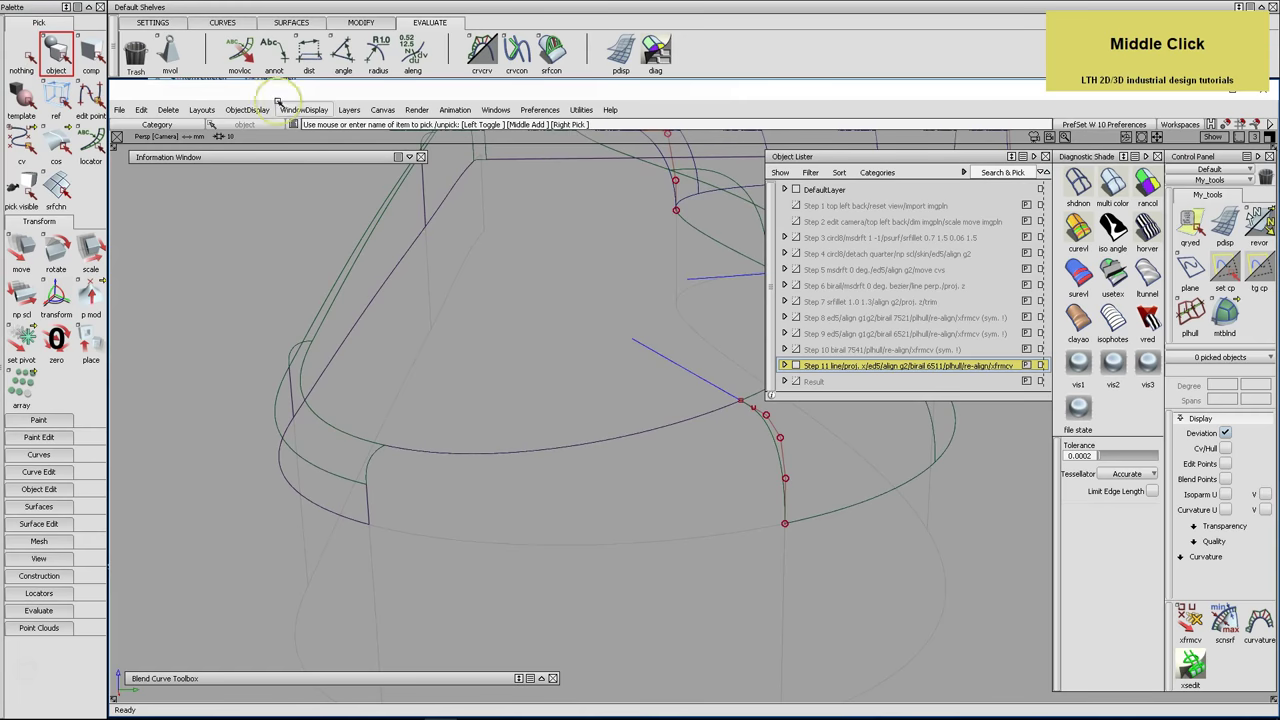
# Draw a straight line in the top view from the top of the fillet's vertical end edge past the last birail surface's end section
pyautogui.click(222, 22)
pyautogui.click(309, 52)
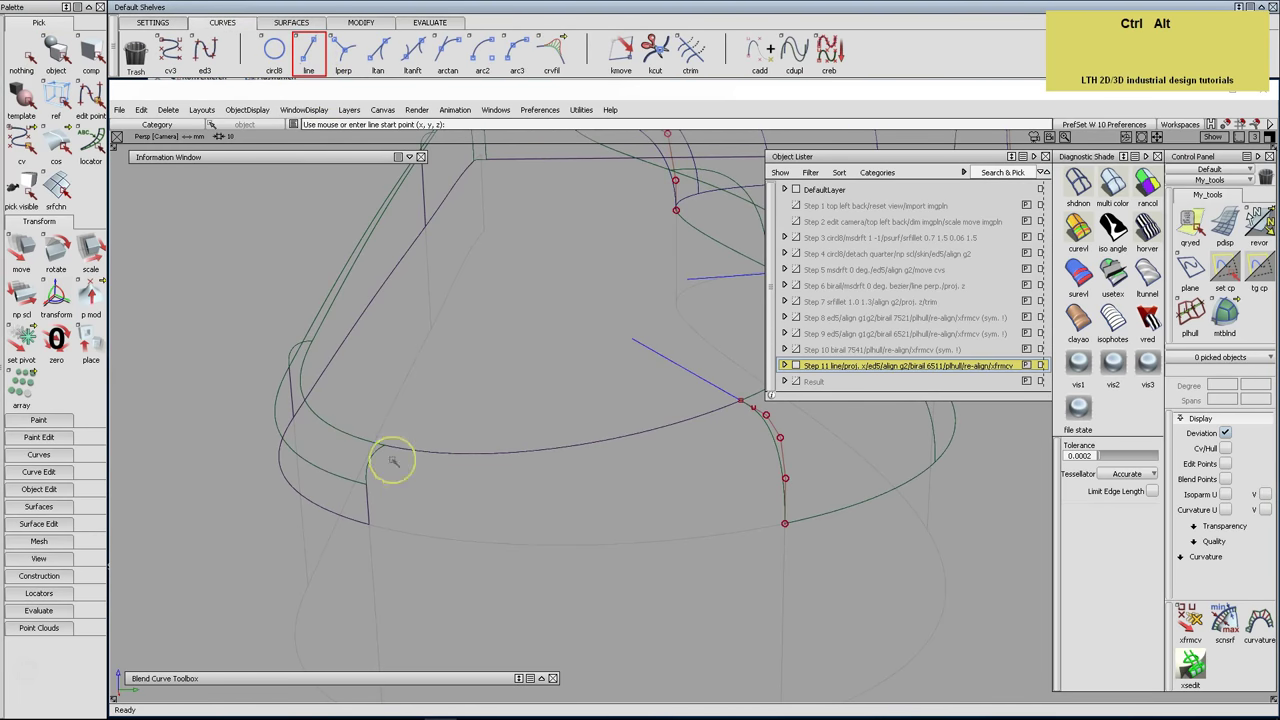
pyautogui.keyDown('ctrl'); pyautogui.keyDown('alt'); pyautogui.moveTo(355, 484); pyautogui.dragTo(389, 497); pyautogui.keyUp('alt'); pyautogui.keyUp('ctrl')
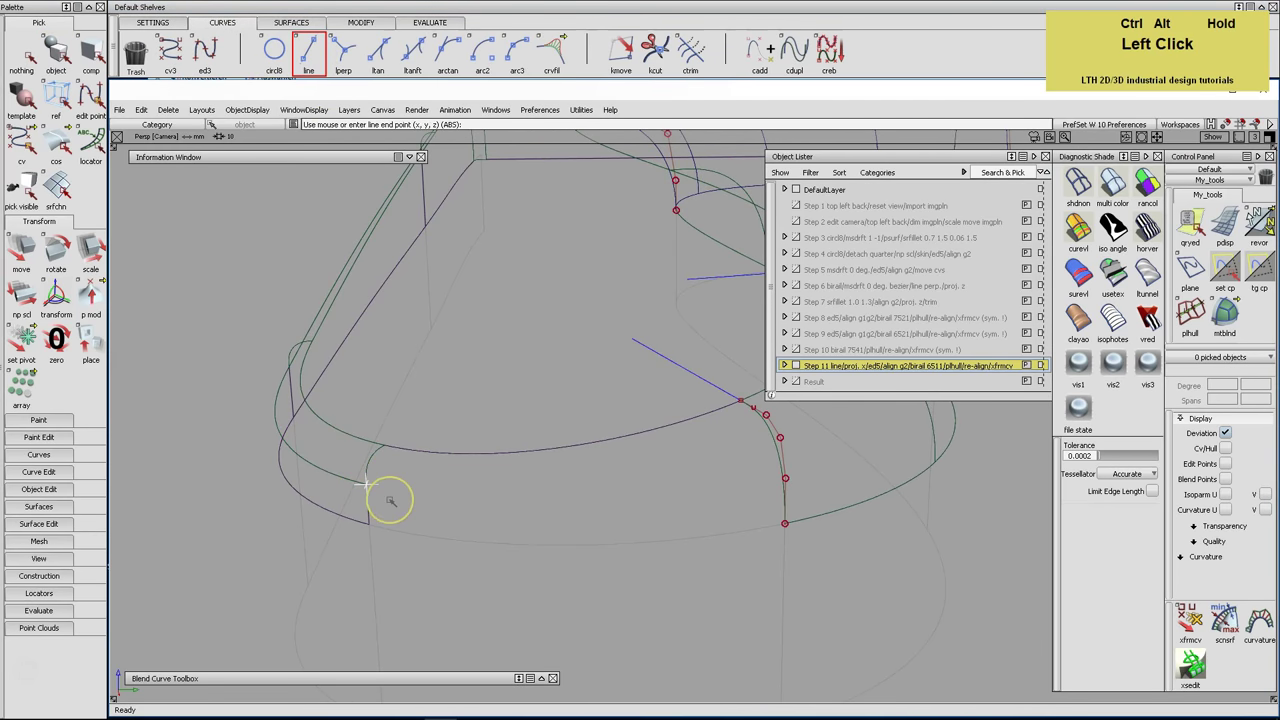
pyautogui.press('F5')
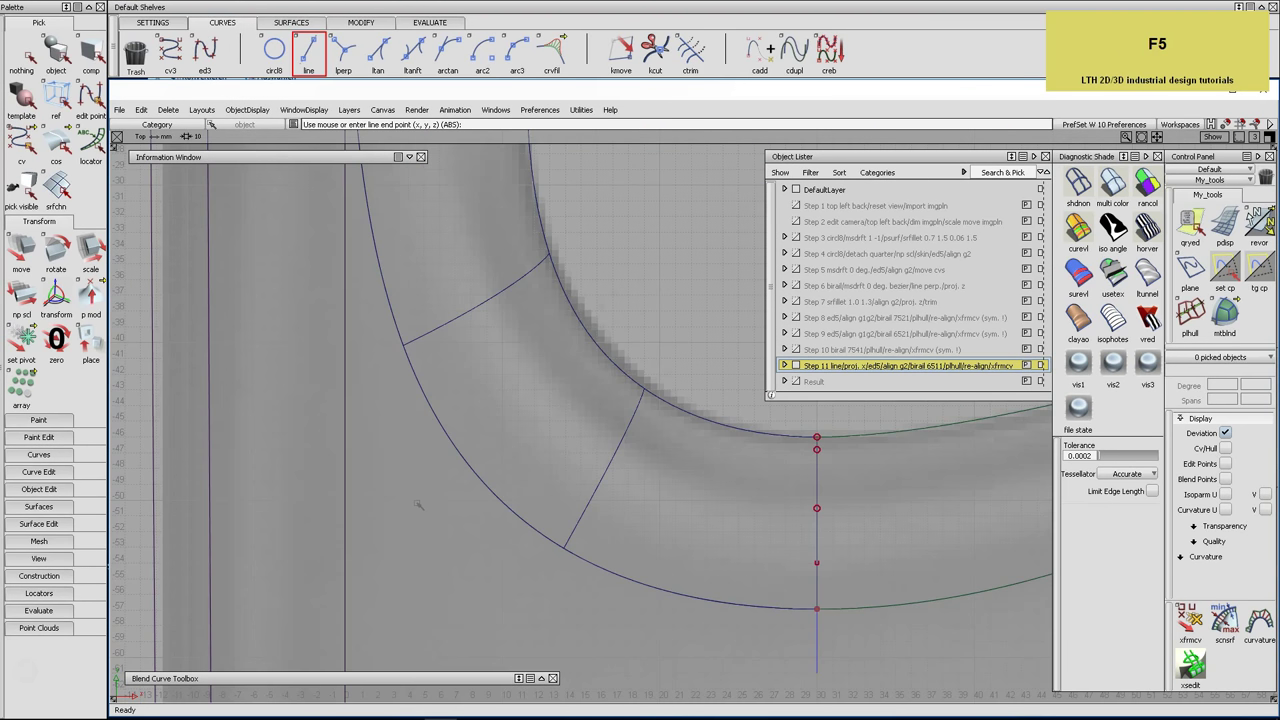
pyautogui.keyDown('alt'); pyautogui.keyDown('shift'); pyautogui.moveTo(900, 486); pyautogui.dragTo(757, 520, button='right'); pyautogui.keyUp('shift'); pyautogui.keyUp('alt')
pyautogui.keyDown('alt'); pyautogui.keyDown('shift'); pyautogui.moveTo(757, 520); pyautogui.dragTo(307, 480, button='middle'); pyautogui.keyUp('shift'); pyautogui.keyUp('alt')
pyautogui.keyDown('alt'); pyautogui.keyDown('shift'); pyautogui.moveTo(307, 480); pyautogui.dragTo(514, 380, button='right'); pyautogui.keyUp('shift'); pyautogui.keyUp('alt')
pyautogui.keyDown('alt'); pyautogui.keyDown('shift'); pyautogui.moveTo(514, 380); pyautogui.dragTo(597, 300, button='middle'); pyautogui.keyUp('shift'); pyautogui.keyUp('alt')
pyautogui.moveTo(597, 300); pyautogui.dragTo(699, 262, button='right')
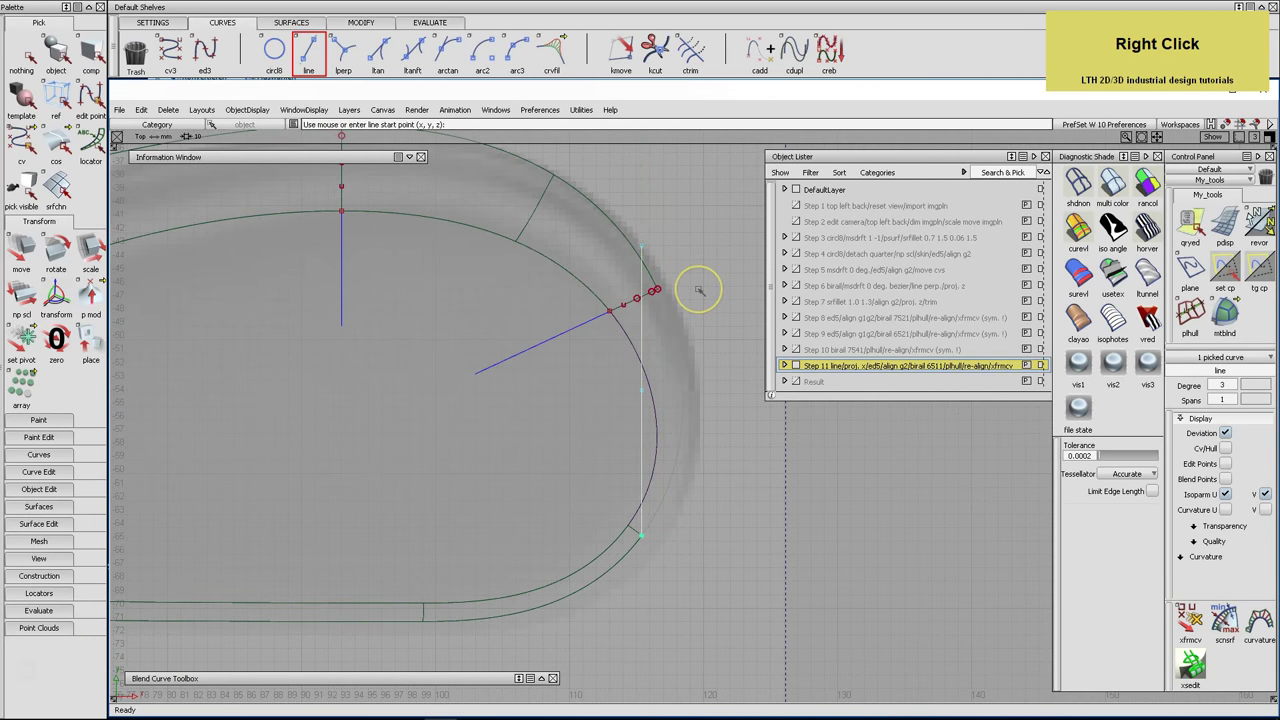
# Project the line along X onto the last birail surface as a curve on surface
pyautogui.click(56, 53)
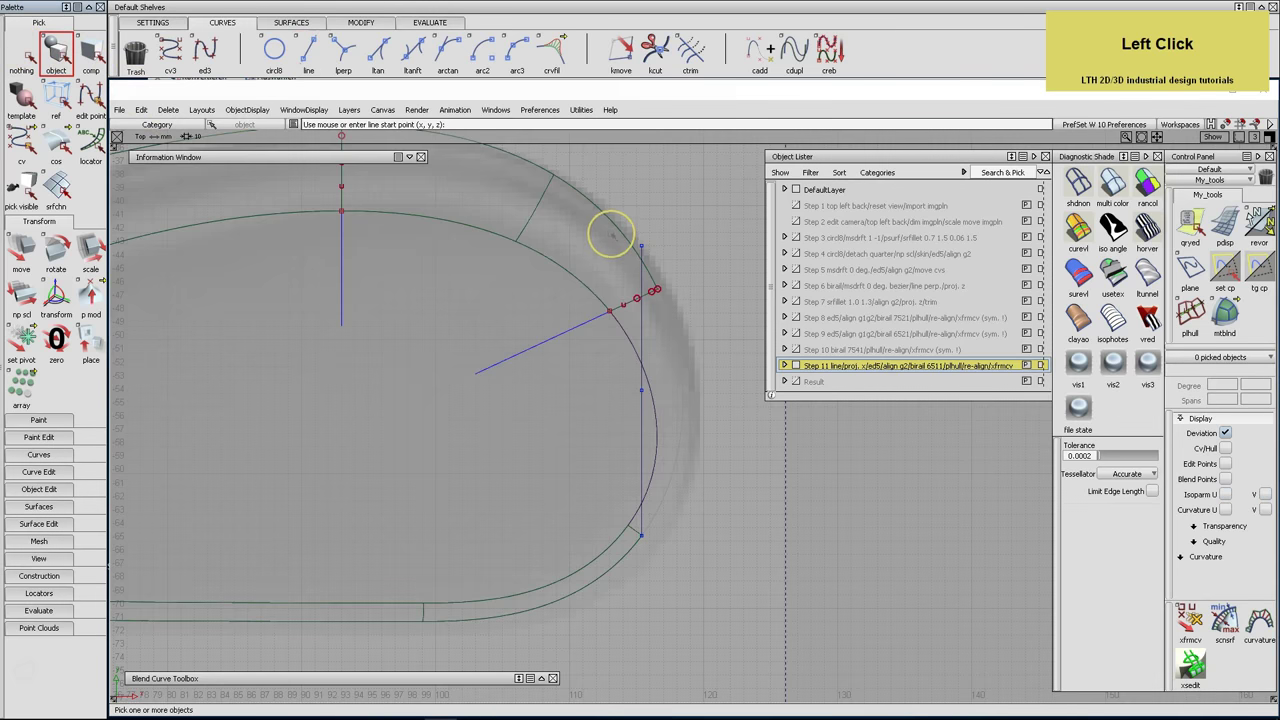
pyautogui.click(611, 234)
pyautogui.press('F8')
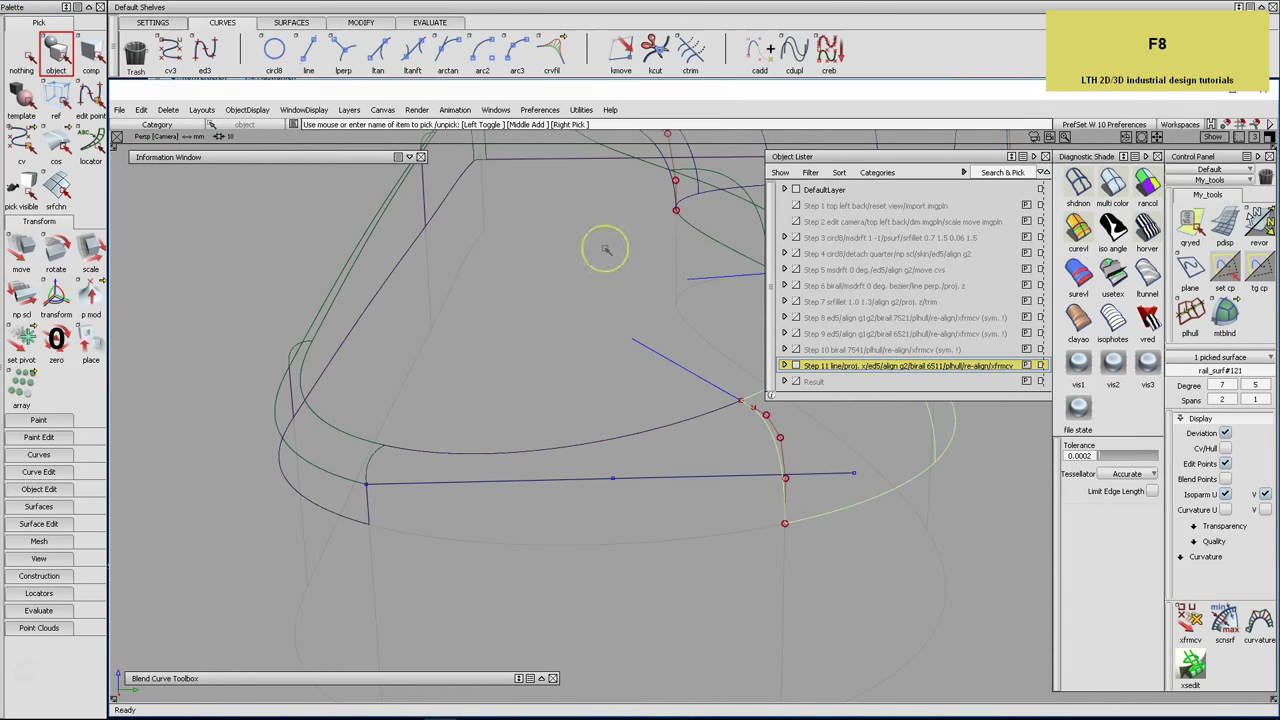
pyautogui.keyDown('alt'); pyautogui.keyDown('shift'); pyautogui.moveTo(490, 295); pyautogui.dragTo(349, 330); pyautogui.keyUp('shift'); pyautogui.keyUp('alt')
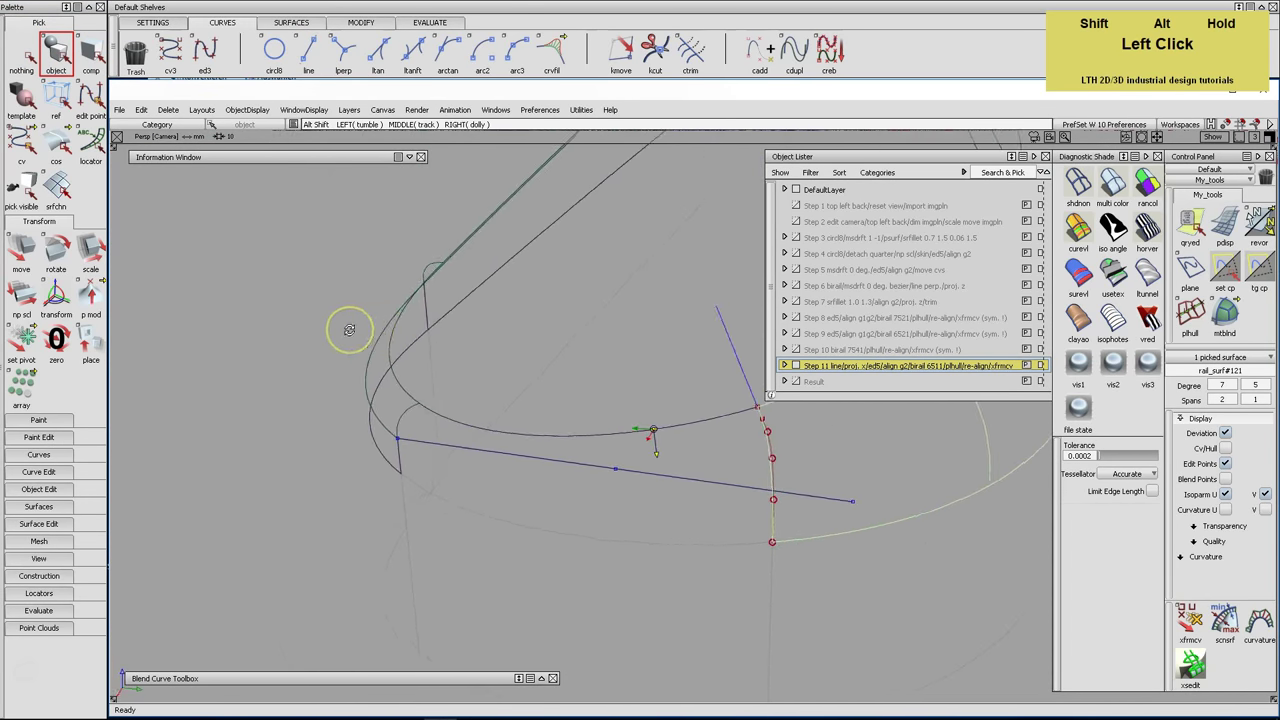
pyautogui.click(350, 68)
pyautogui.click(360, 22)
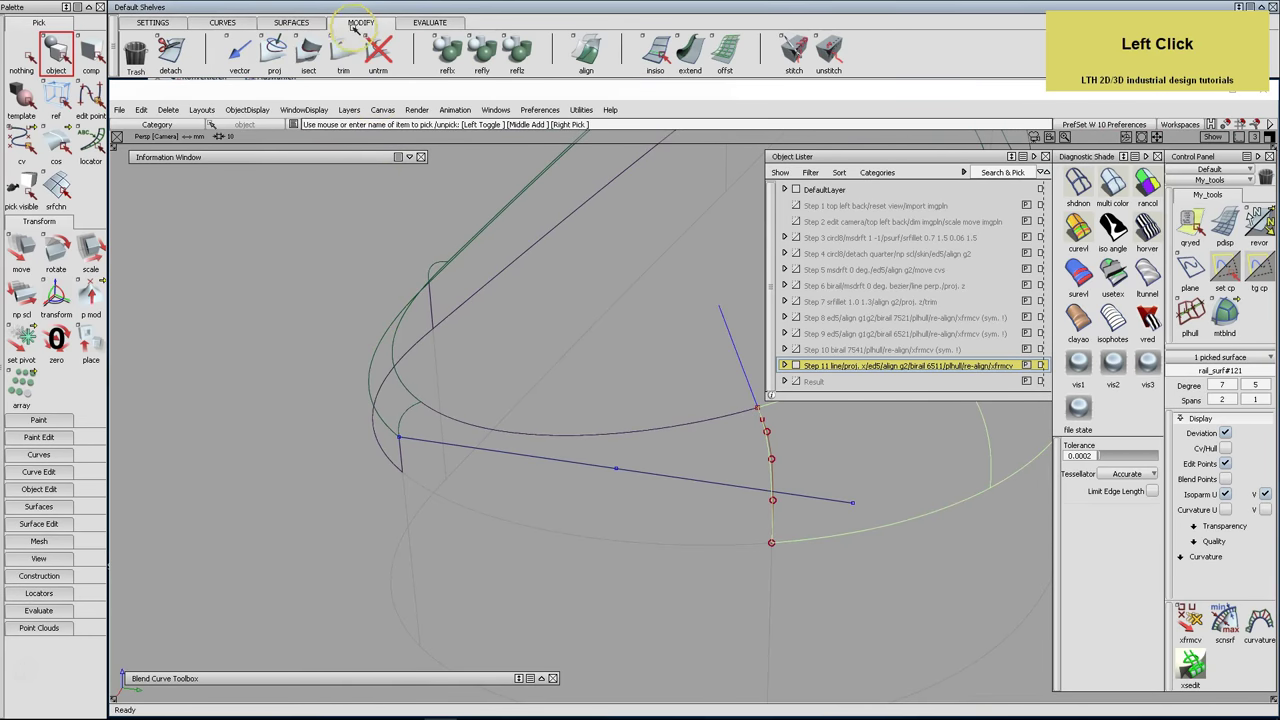
pyautogui.doubleClick(274, 55)
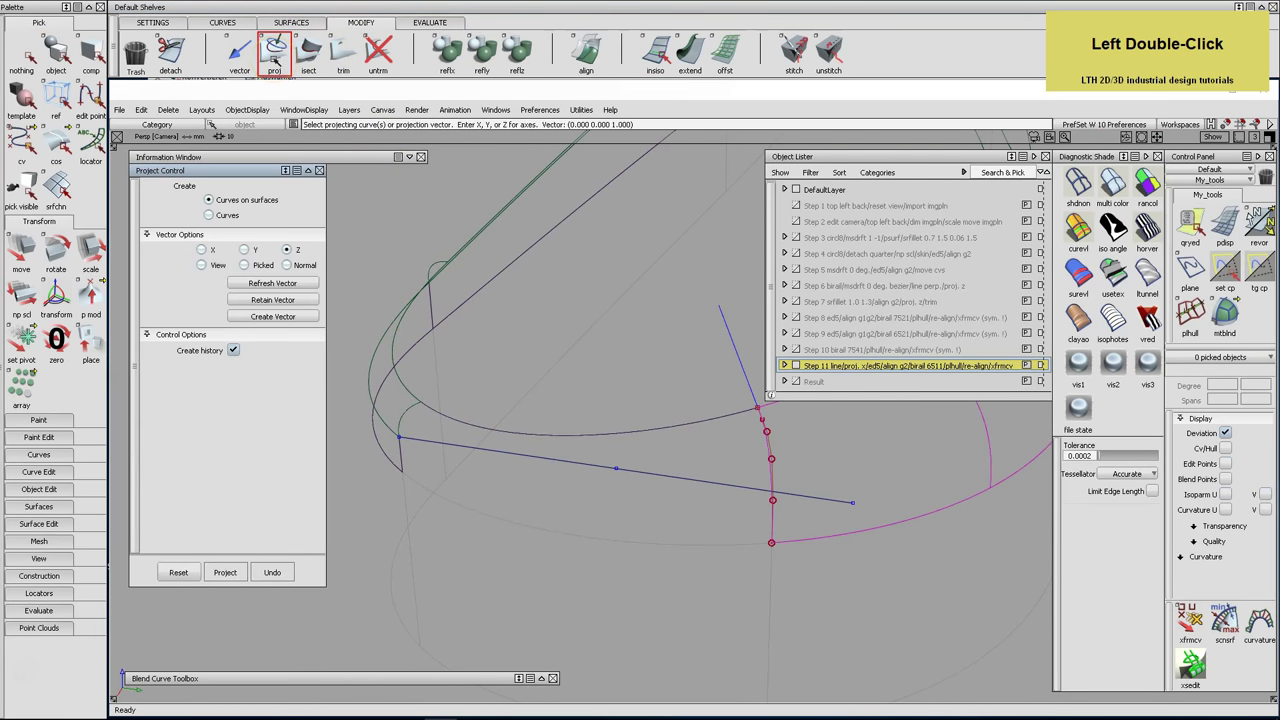
pyautogui.click(202, 250)
pyautogui.click(359, 373)
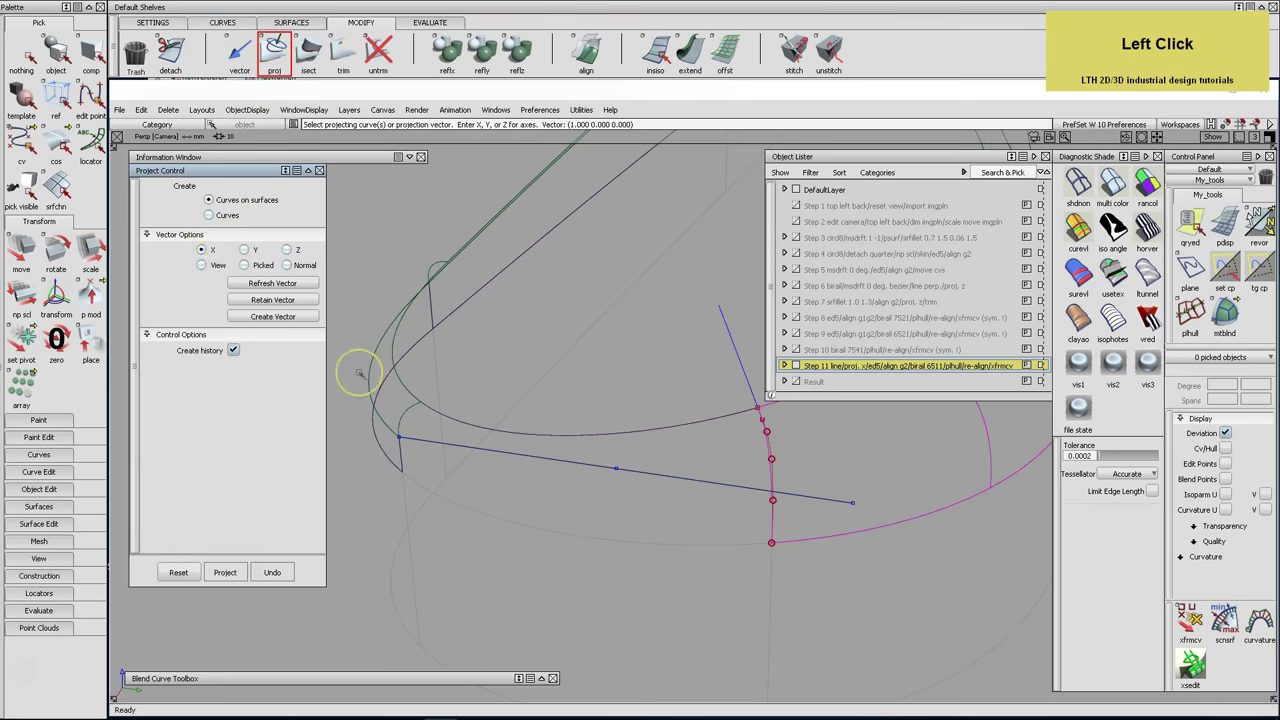
pyautogui.press('space')
# Template the projection line and untemplate the draft surfaces around the grip end
pyautogui.click(447, 449)
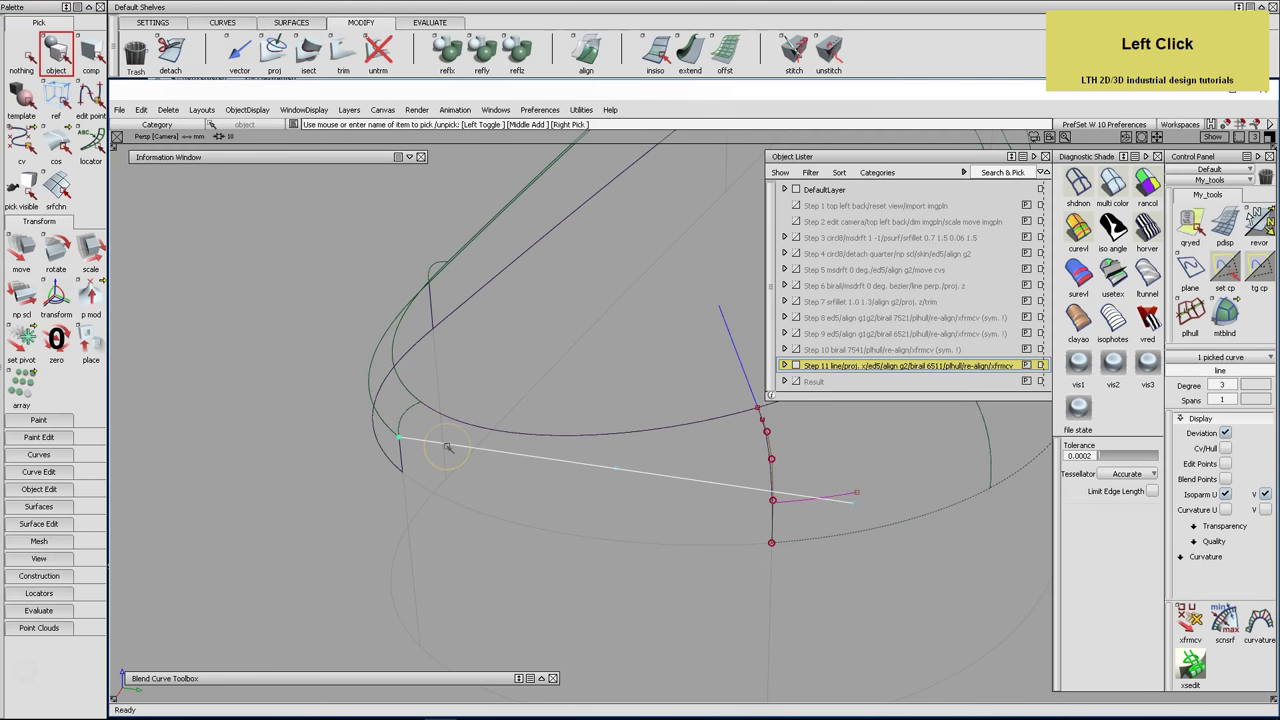
pyautogui.hotkey('alt', 't')
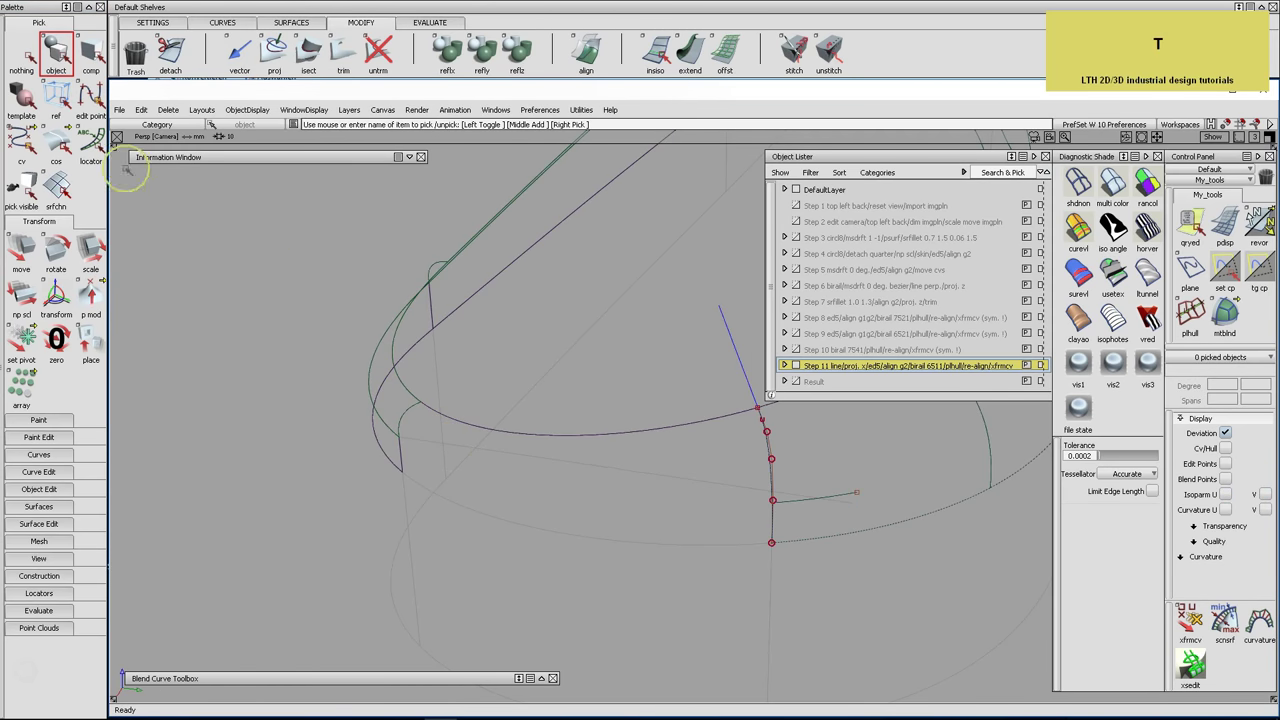
pyautogui.click(56, 146)
pyautogui.click(812, 500)
pyautogui.keyDown('alt'); pyautogui.keyDown('shift'); pyautogui.moveTo(812, 500); pyautogui.dragTo(709, 526); pyautogui.keyUp('shift'); pyautogui.keyUp('alt')
pyautogui.click(21, 95)
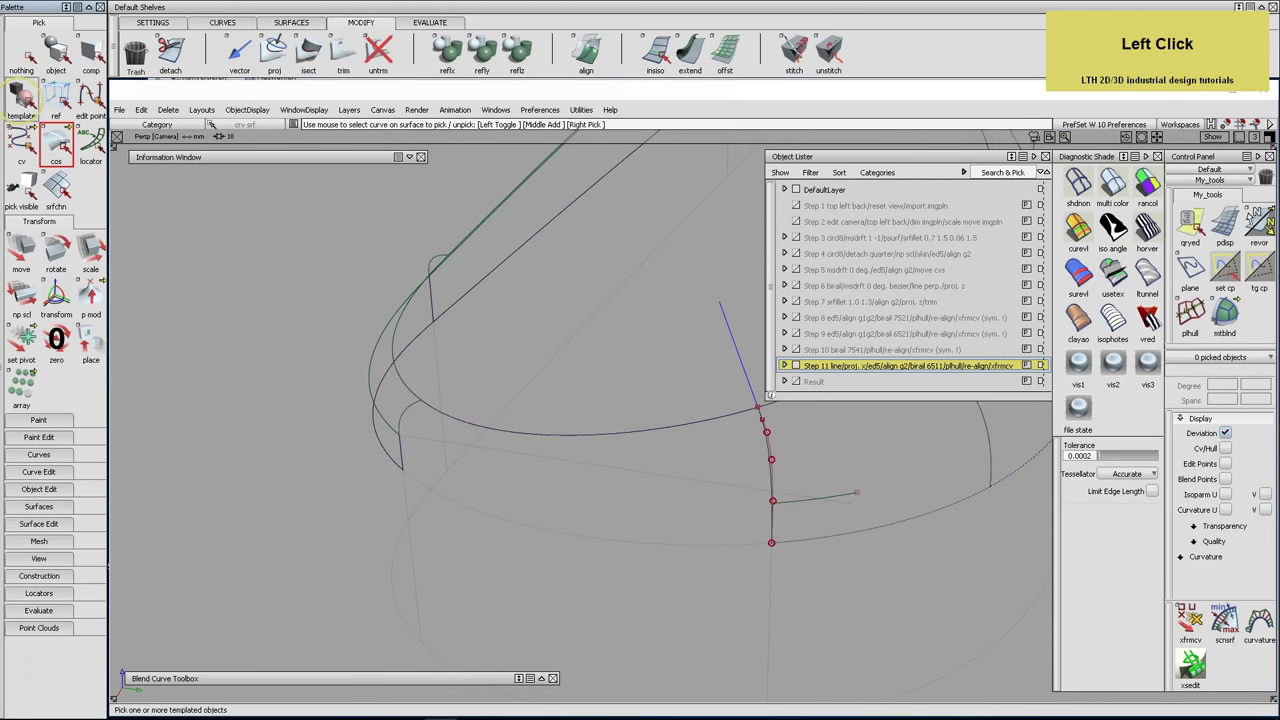
pyautogui.click(474, 513)
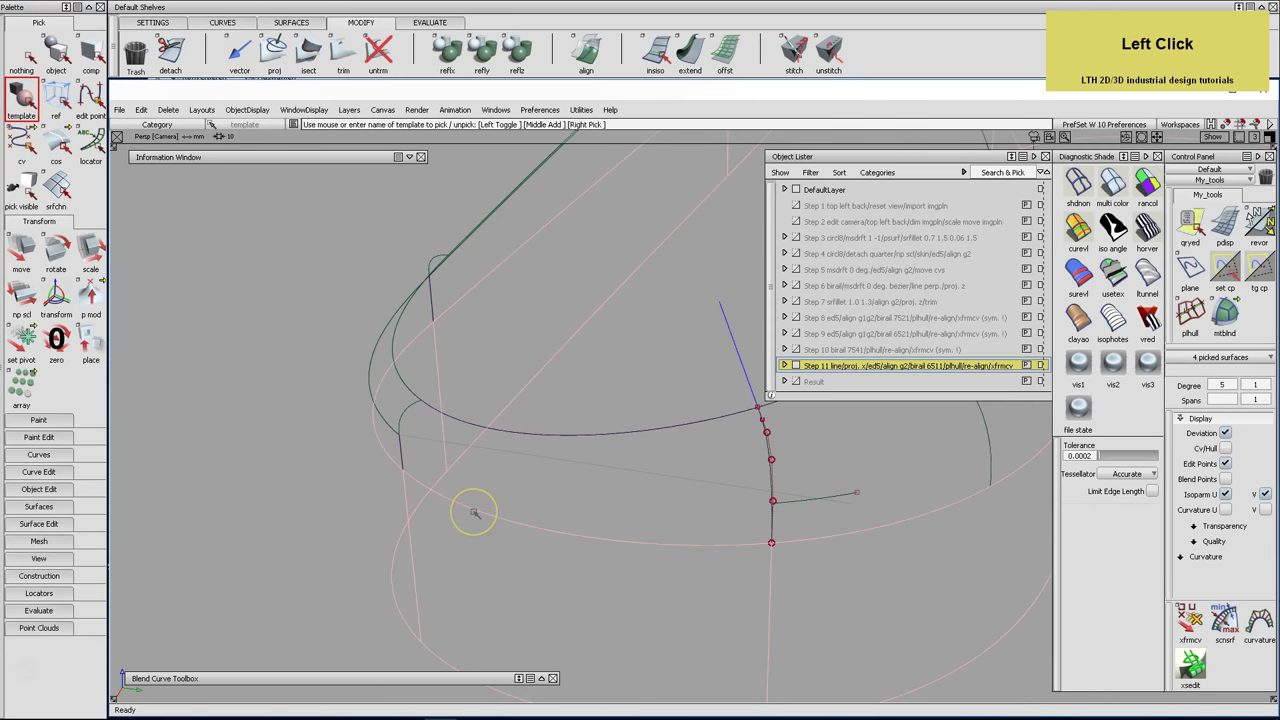
pyautogui.press('t')
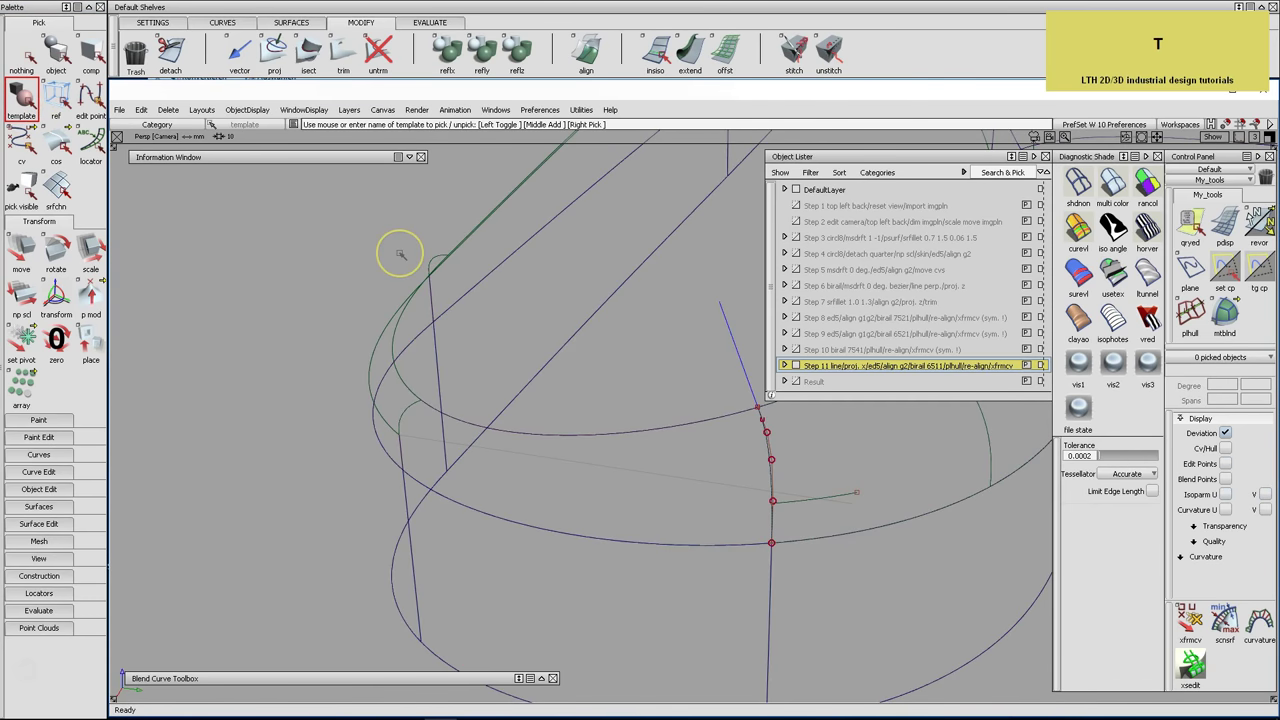
# Duplicate the outer edge curve around the grip end with the No rebuild type
pyautogui.click(223, 22)
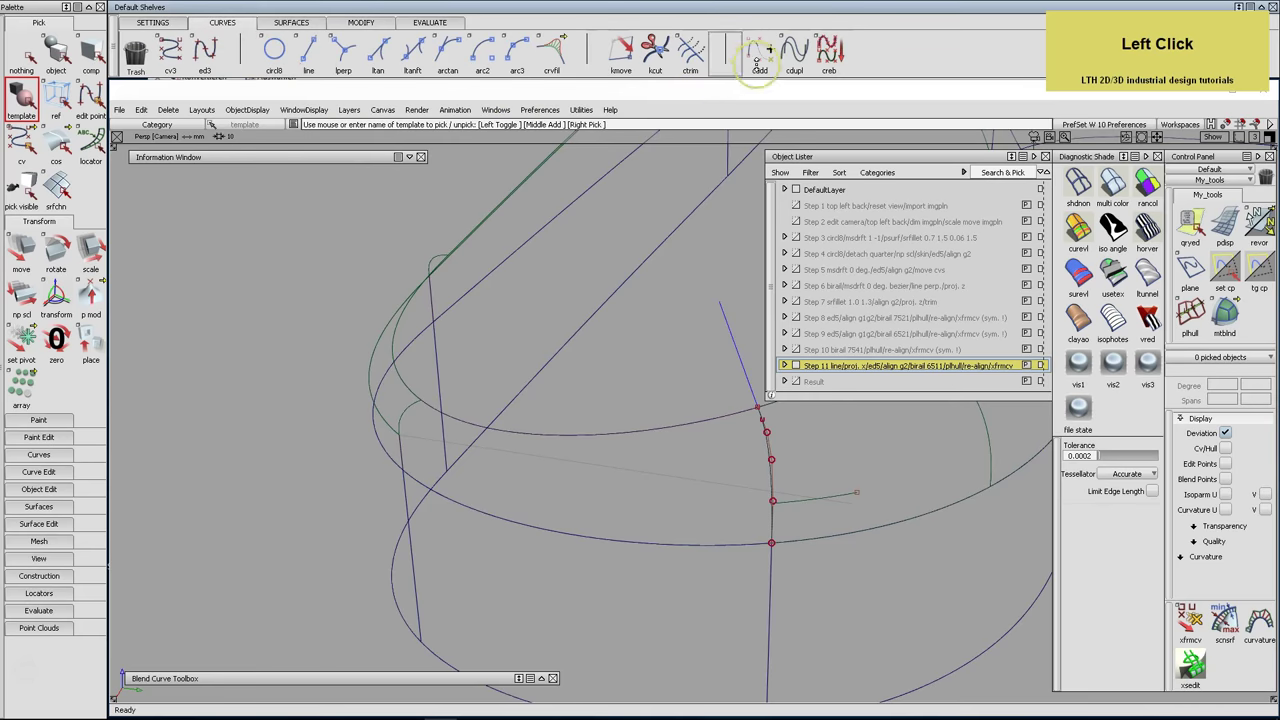
pyautogui.doubleClick(793, 50)
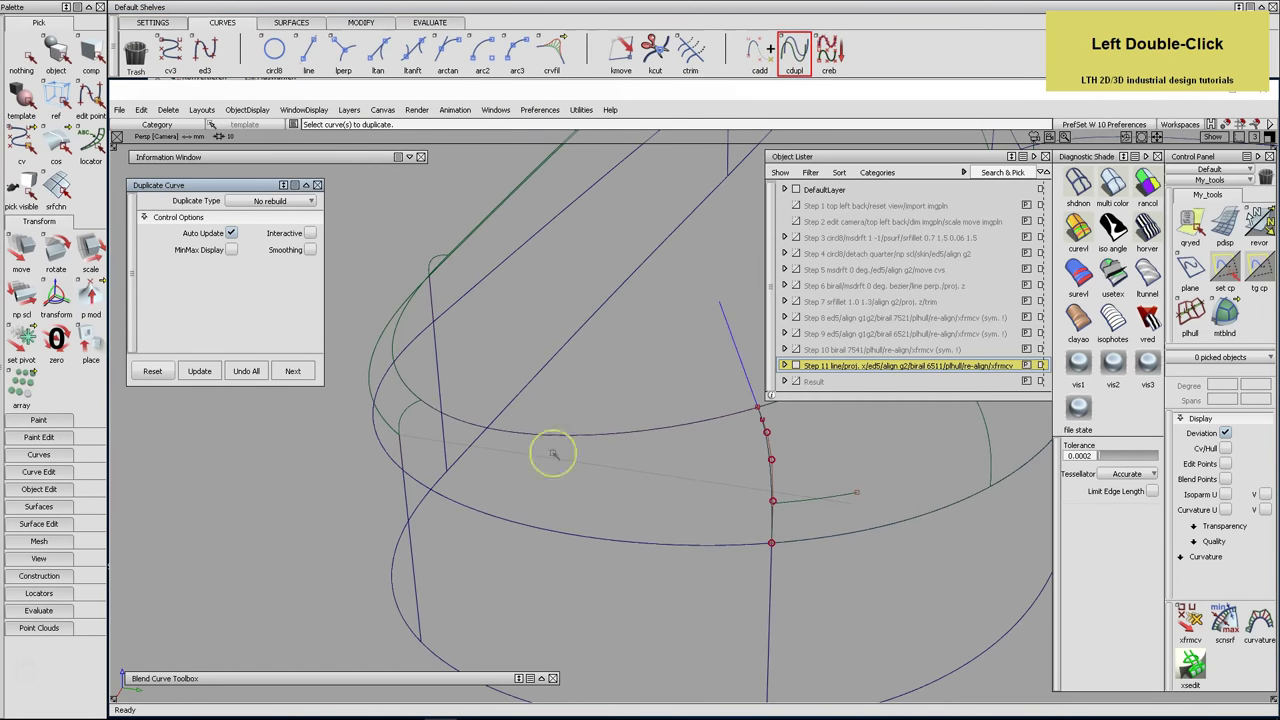
pyautogui.click(515, 522)
pyautogui.press('space')
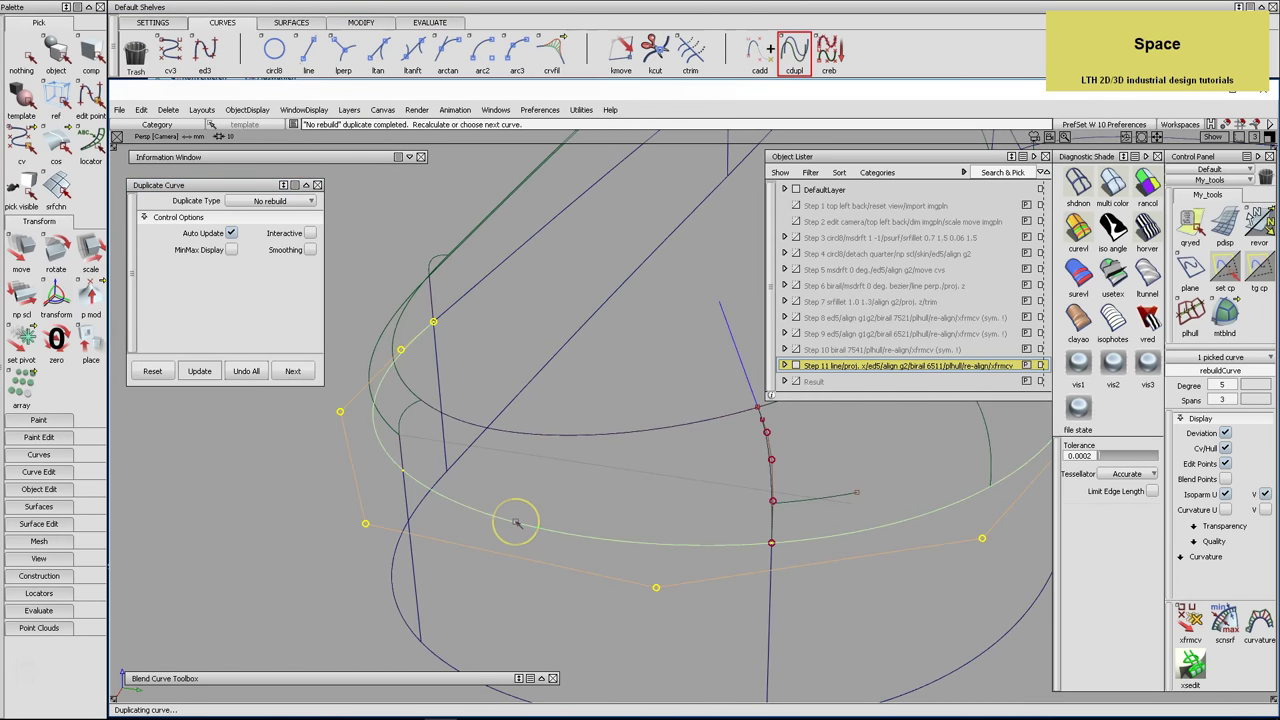
# Detach the duplicated curve at the fillet's vertical end edge and at the birail surface's end section
pyautogui.click(360, 22)
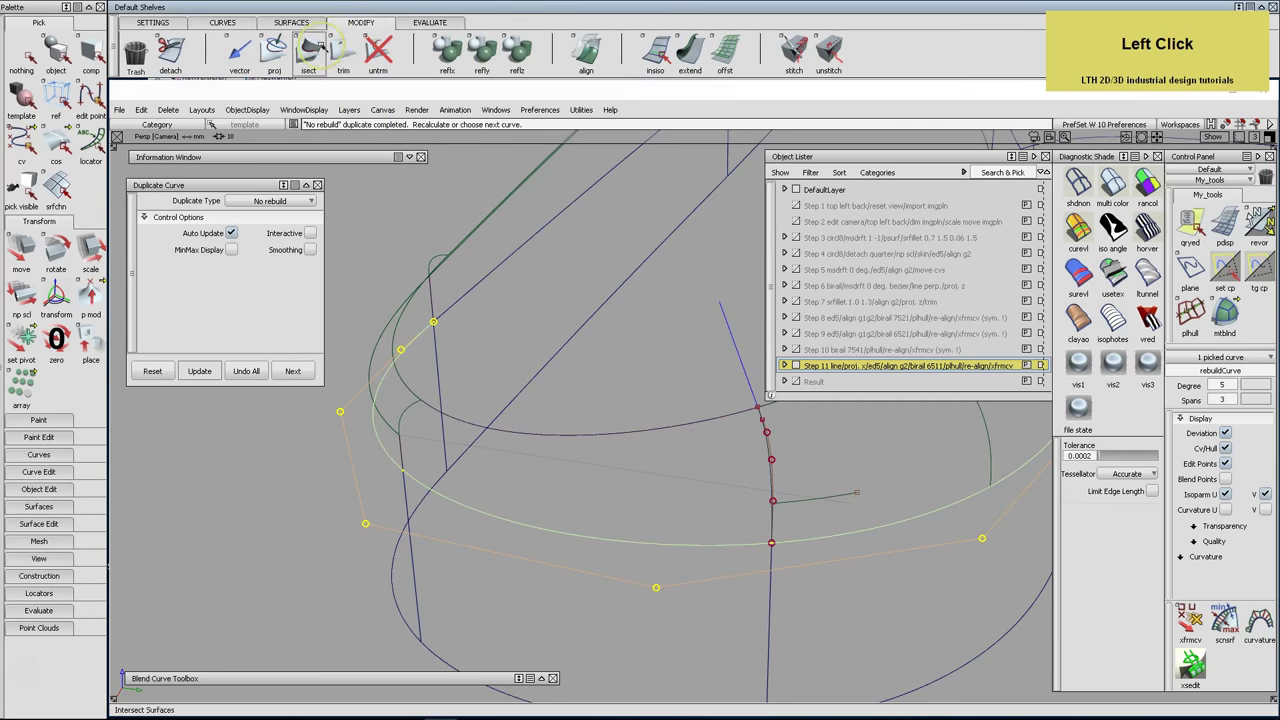
pyautogui.click(170, 50)
pyautogui.click(425, 482)
pyautogui.moveTo(420, 482)
pyautogui.mouseDown()
pyautogui.moveTo(429, 491)
pyautogui.moveTo(417, 470)
pyautogui.mouseUp()
pyautogui.keyDown('ctrl'); pyautogui.click(417, 470); pyautogui.keyUp('ctrl')
pyautogui.press('space')
pyautogui.moveTo(598, 538); pyautogui.dragTo(640, 550)
pyautogui.keyDown('ctrl'); pyautogui.click(691, 514); pyautogui.keyUp('ctrl')
pyautogui.press('space')
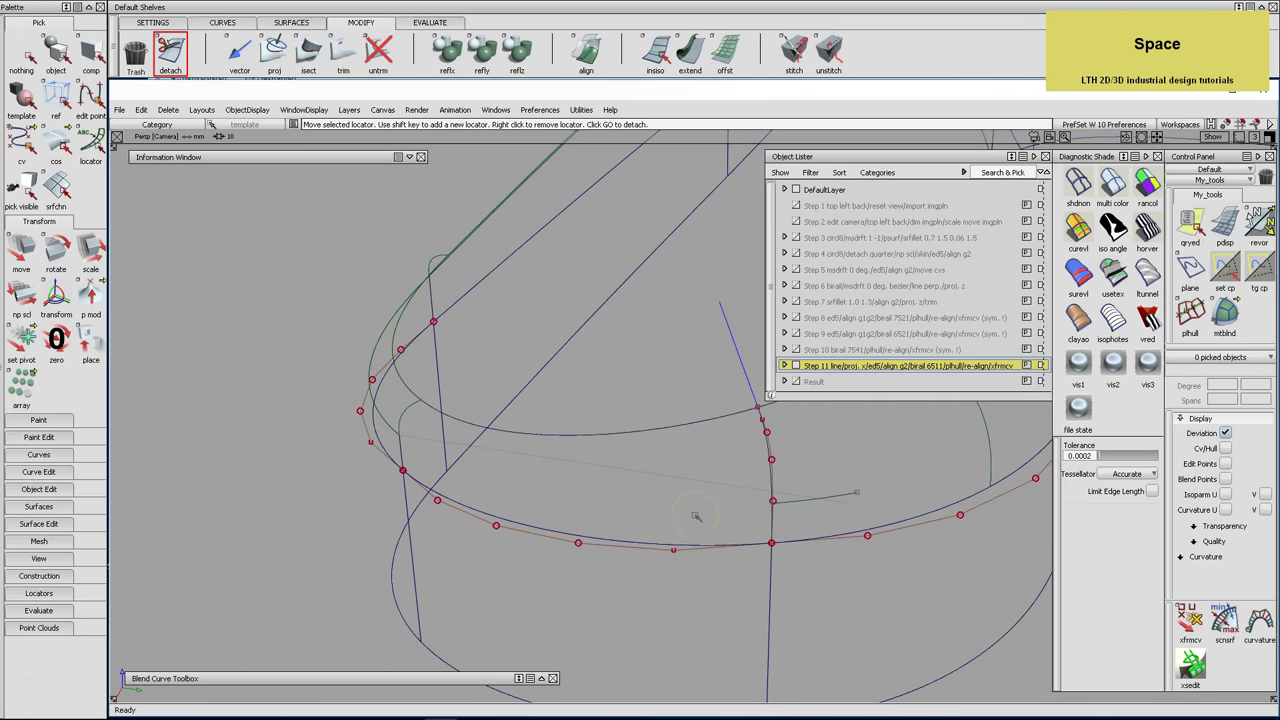
# Delete the two outer pieces of the detached curve, keeping the middle one
pyautogui.click(90, 55)
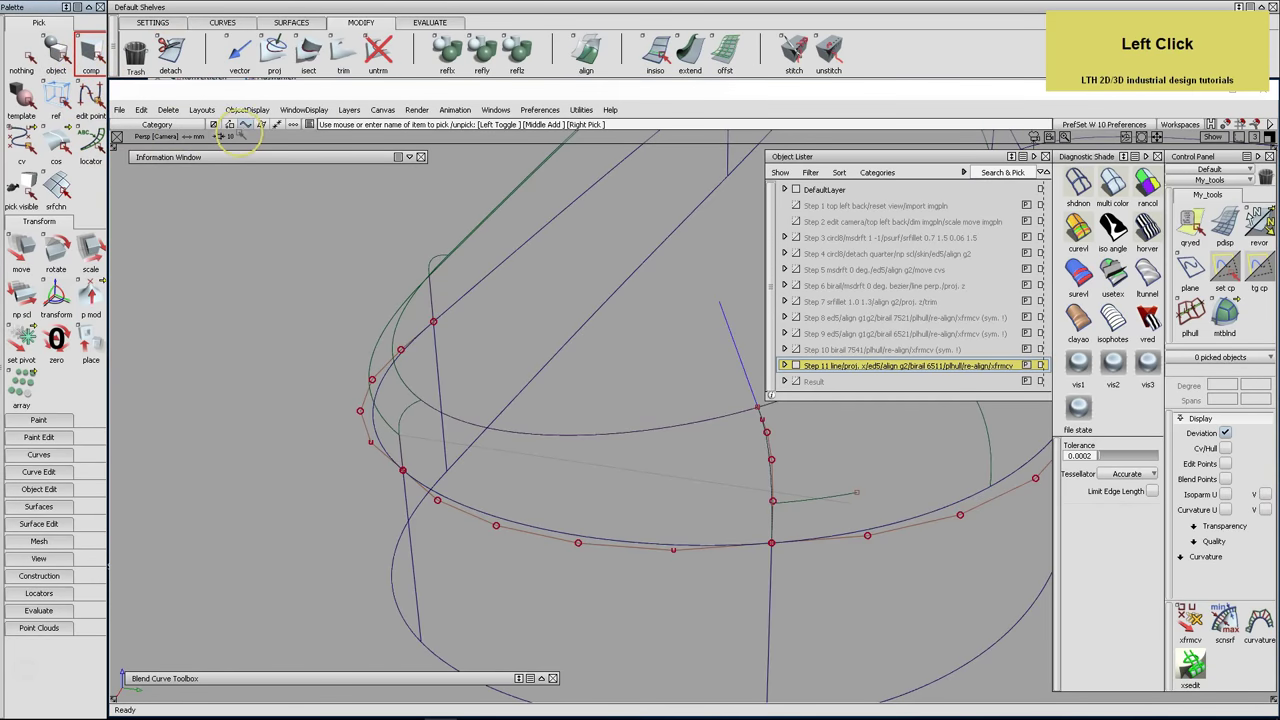
pyautogui.click(350, 366)
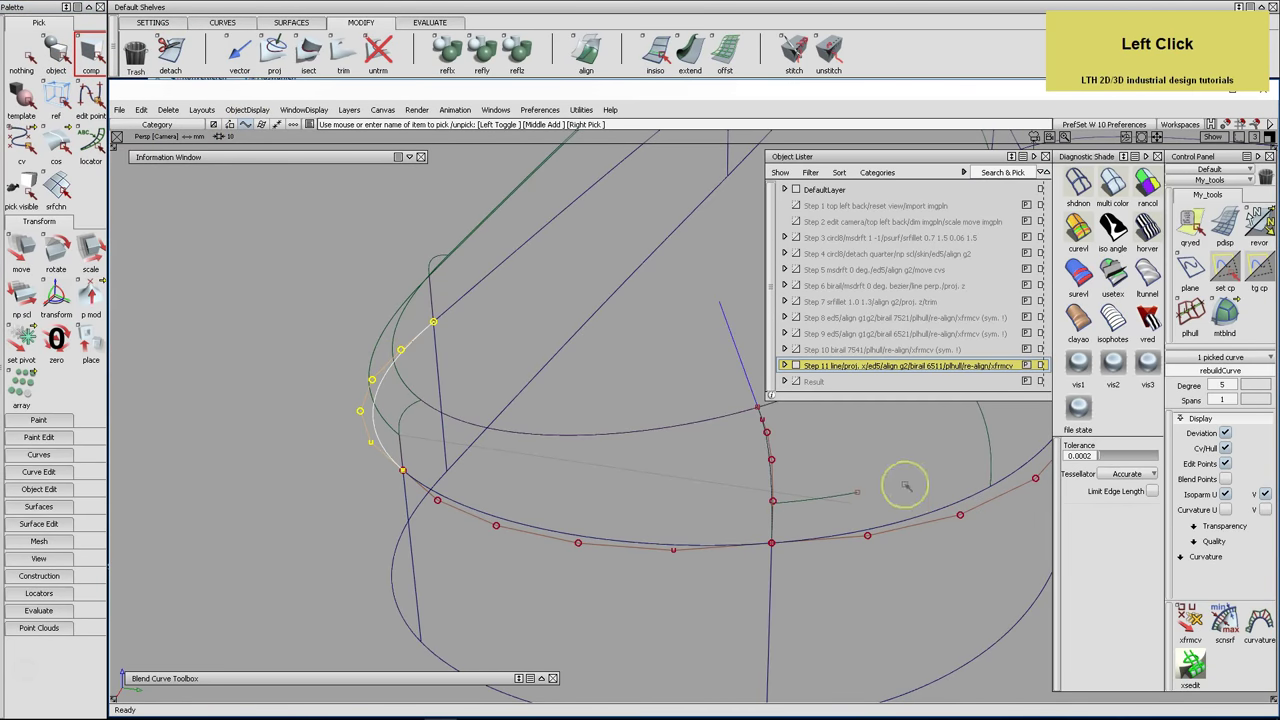
pyautogui.click(928, 553)
pyautogui.press('BackSpace')
pyautogui.press('Return')
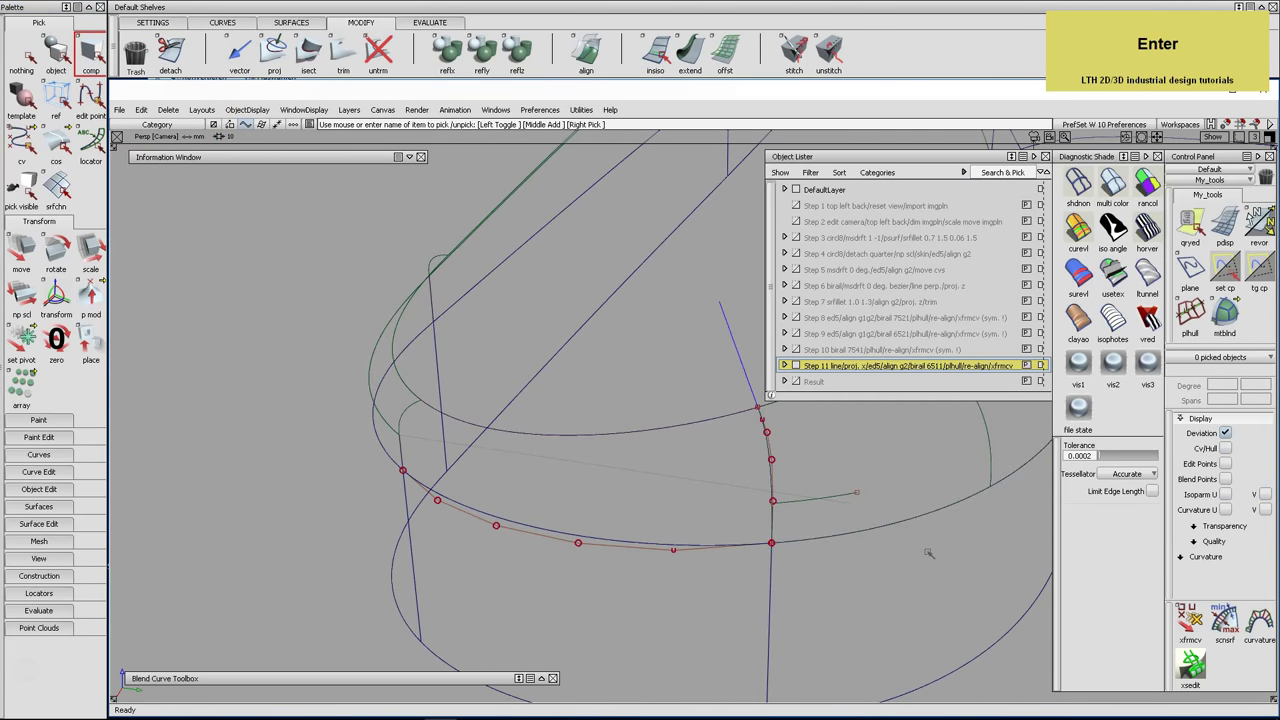
# Set the remaining curve's pivot at its end and move it onto the top end of the fillet's vertical edge
pyautogui.click(632, 543)
pyautogui.click(21, 340)
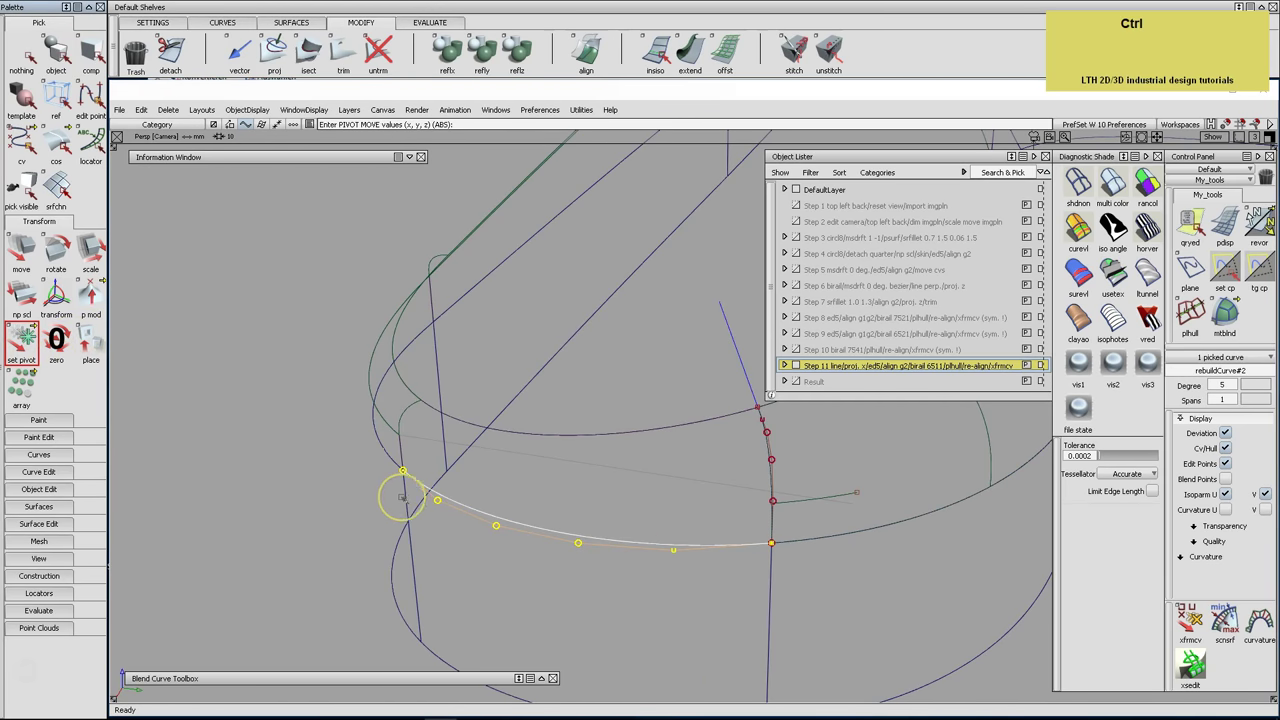
pyautogui.keyDown('ctrl'); pyautogui.click(395, 480); pyautogui.keyUp('ctrl')
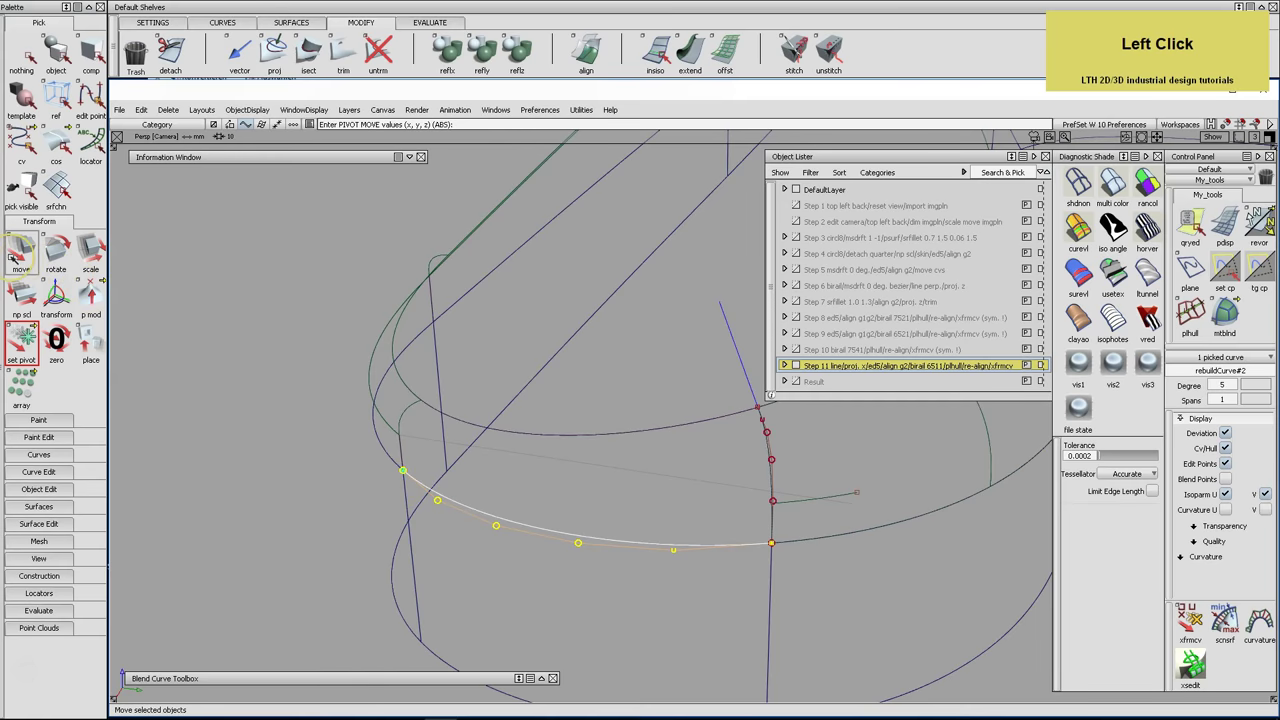
pyautogui.keyDown('ctrl'); pyautogui.keyDown('alt'); pyautogui.moveTo(384, 425); pyautogui.dragTo(414, 449); pyautogui.keyUp('alt'); pyautogui.keyUp('ctrl')
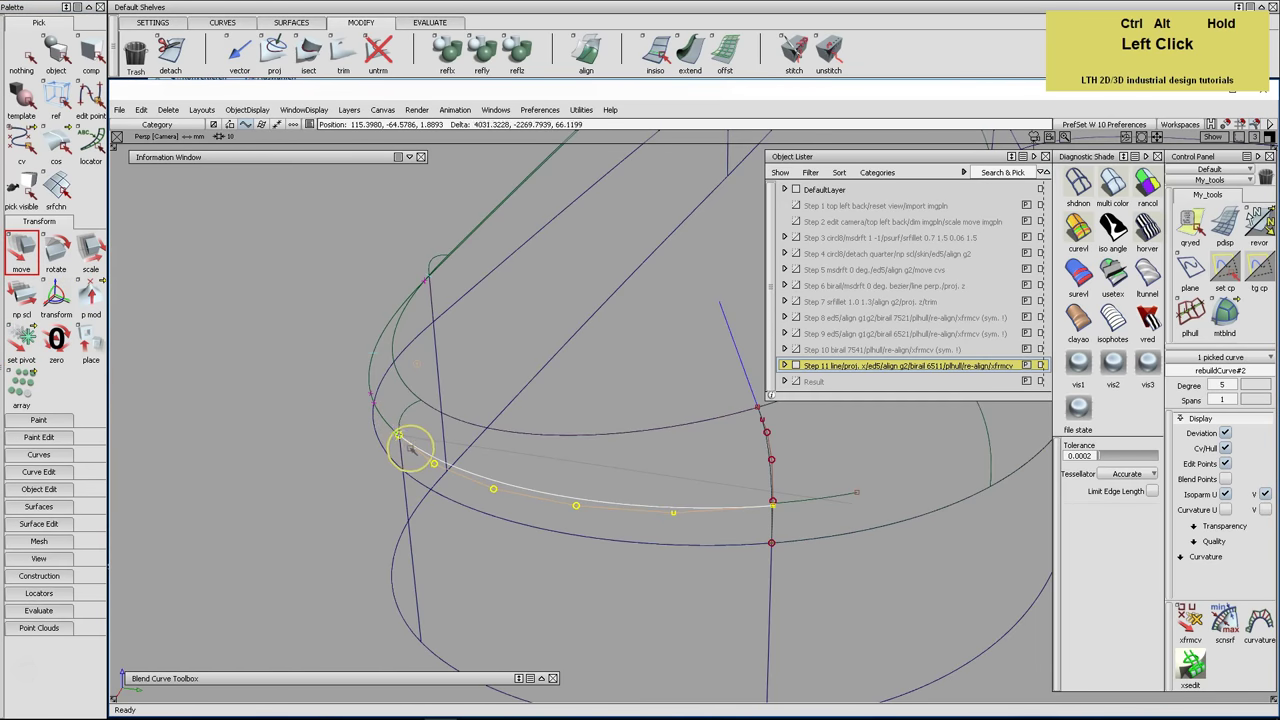
# Collapse the Object Lister and examine the moved curve's far end against the birail surface's end section from above
pyautogui.press('F5')
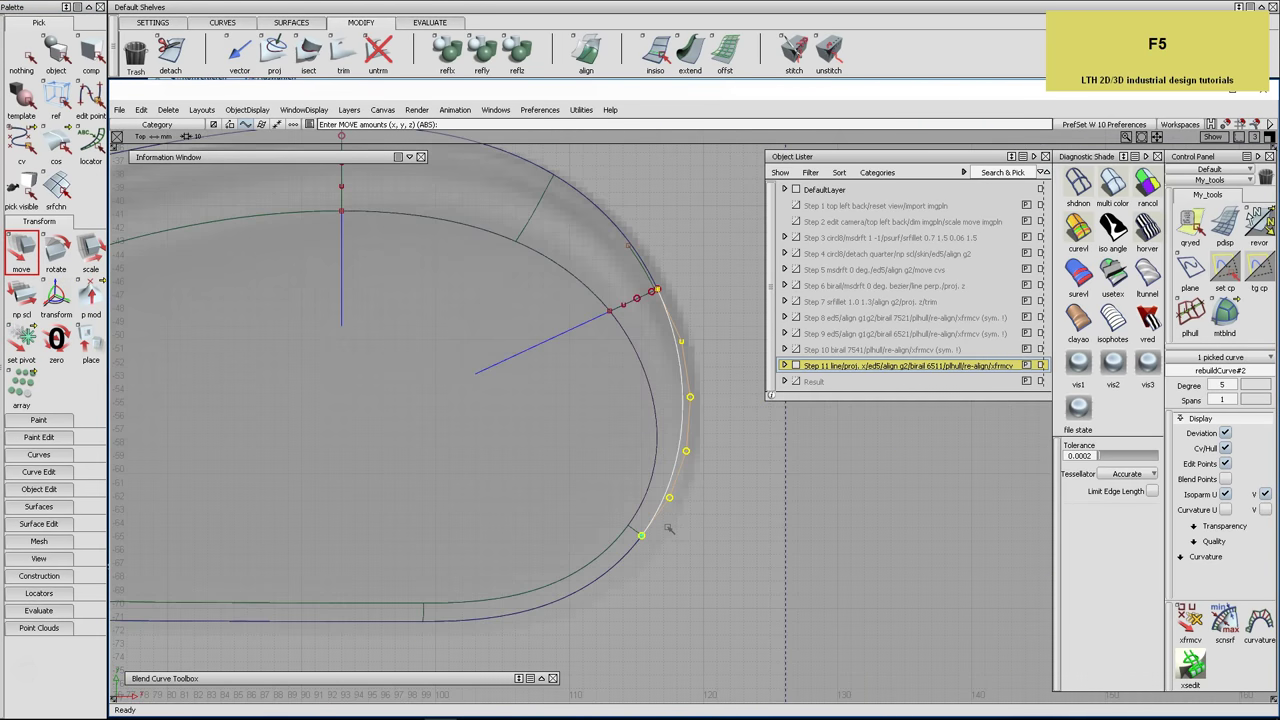
pyautogui.scroll(3, 668, 529)
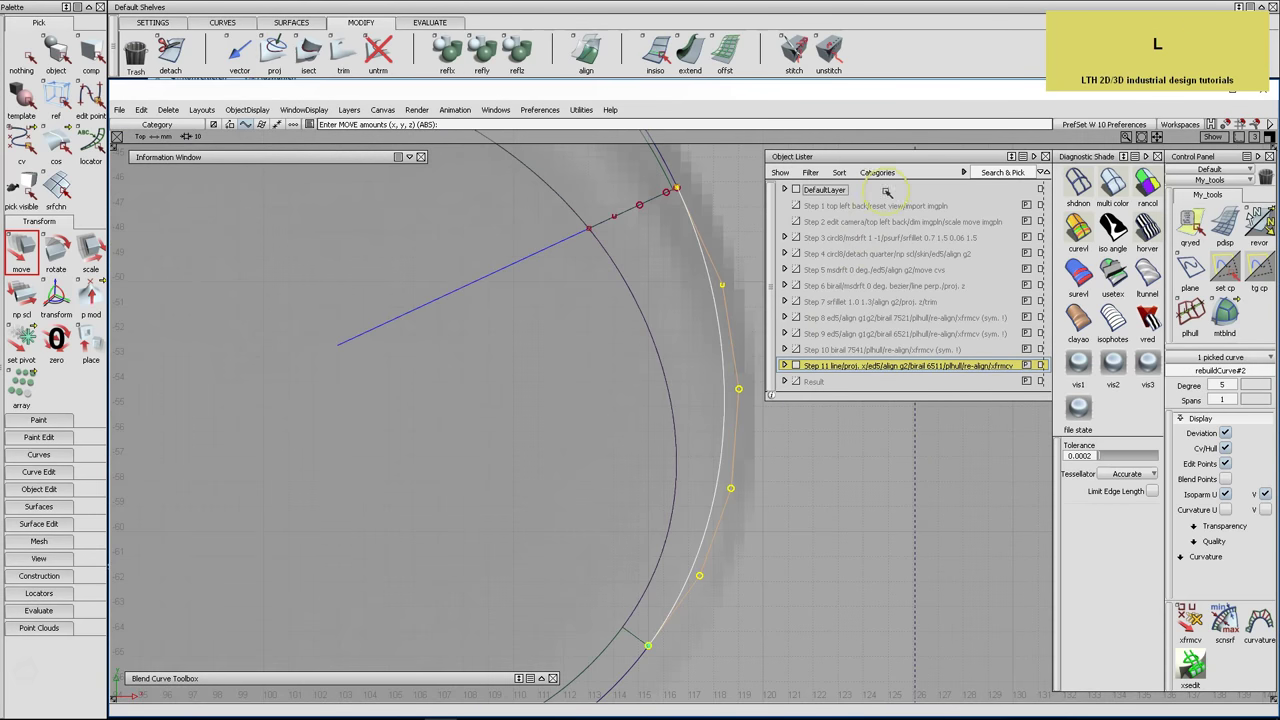
pyautogui.click(886, 157)
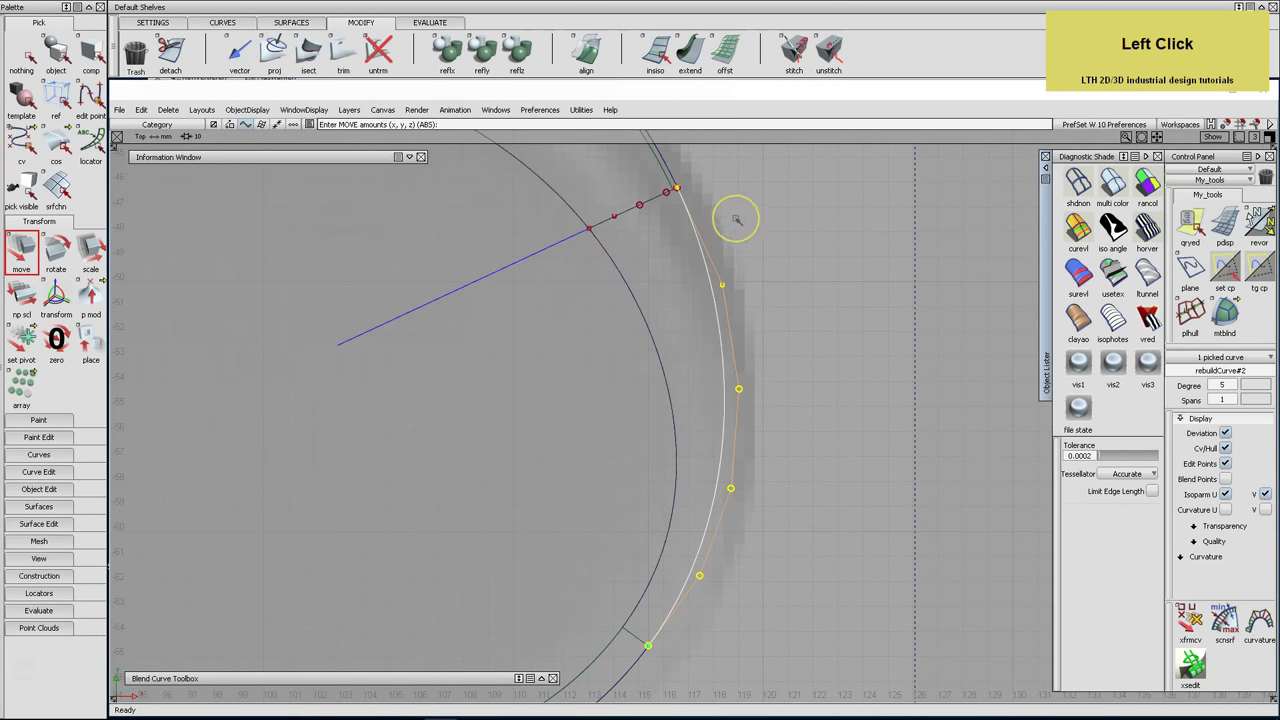
pyautogui.keyDown('alt'); pyautogui.keyDown('shift'); pyautogui.click(677, 229); pyautogui.keyUp('shift'); pyautogui.keyUp('alt')
pyautogui.keyDown('alt'); pyautogui.keyDown('shift'); pyautogui.moveTo(677, 229); pyautogui.dragTo(793, 203, button='right'); pyautogui.keyUp('shift'); pyautogui.keyUp('alt')
pyautogui.keyDown('alt'); pyautogui.keyDown('shift'); pyautogui.moveTo(793, 203); pyautogui.dragTo(797, 363, button='middle'); pyautogui.keyUp('shift'); pyautogui.keyUp('alt')
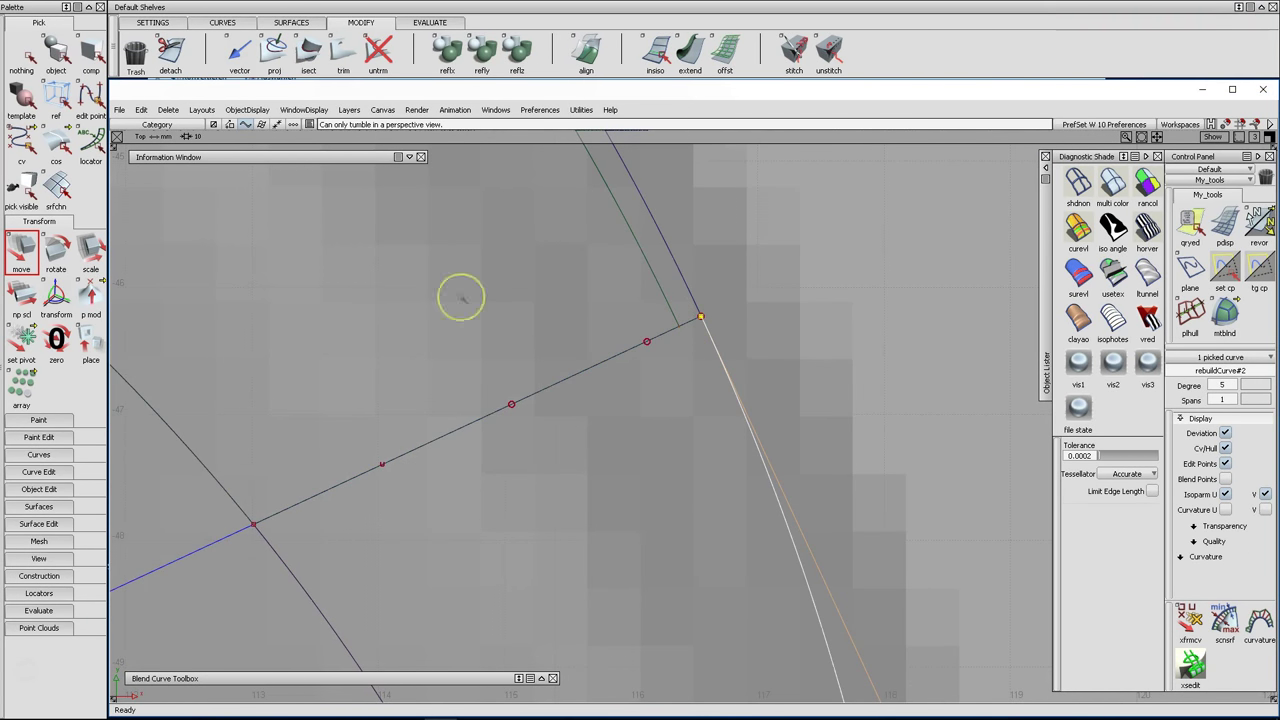
# Try to scale the moved curve non-proportionally along X so its far end meets the projected curve
pyautogui.click(21, 295)
pyautogui.moveTo(766, 297); pyautogui.dragTo(543, 303, button='middle')
pyautogui.click(141, 110)
pyautogui.click(148, 126)
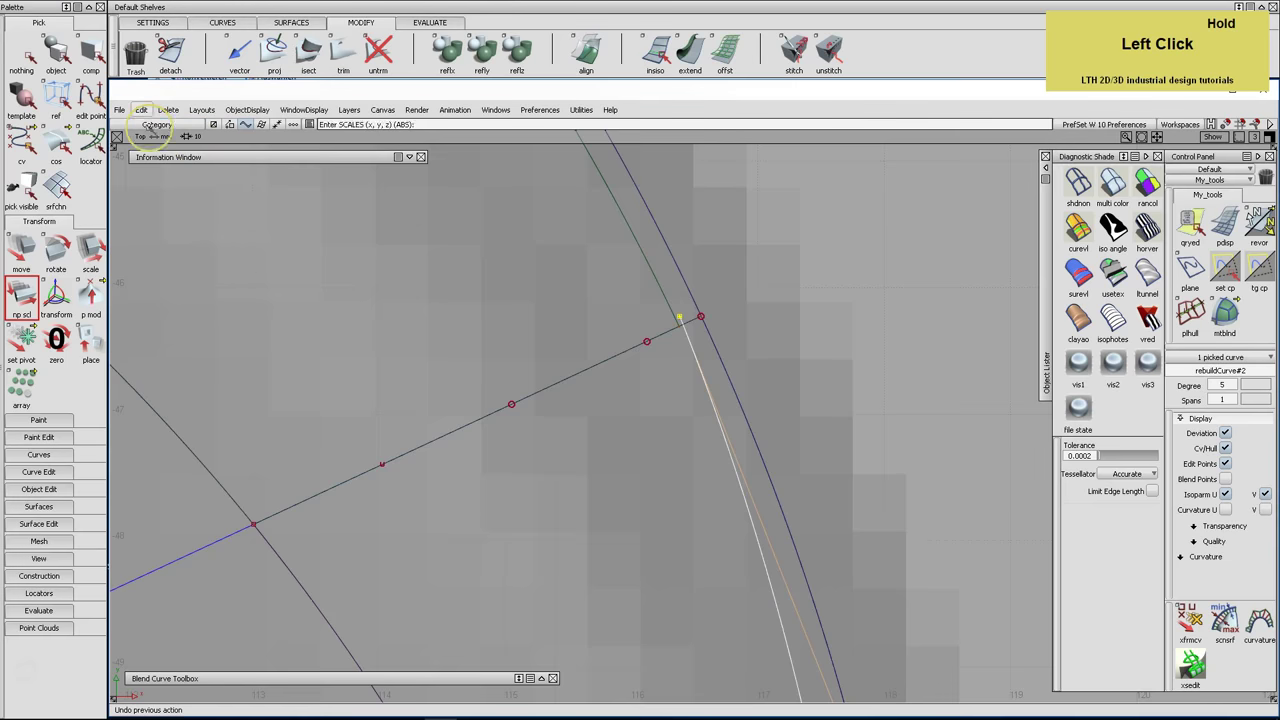
# Align the moved curve's ends with G2 continuity, one to the fillet surface edge and the other to the short adjoining curve
pyautogui.moveTo(720, 252); pyautogui.dragTo(729, 263, button='right')
pyautogui.moveTo(729, 263); pyautogui.dragTo(549, 257, button='middle')
pyautogui.click(669, 309)
pyautogui.press('F8')
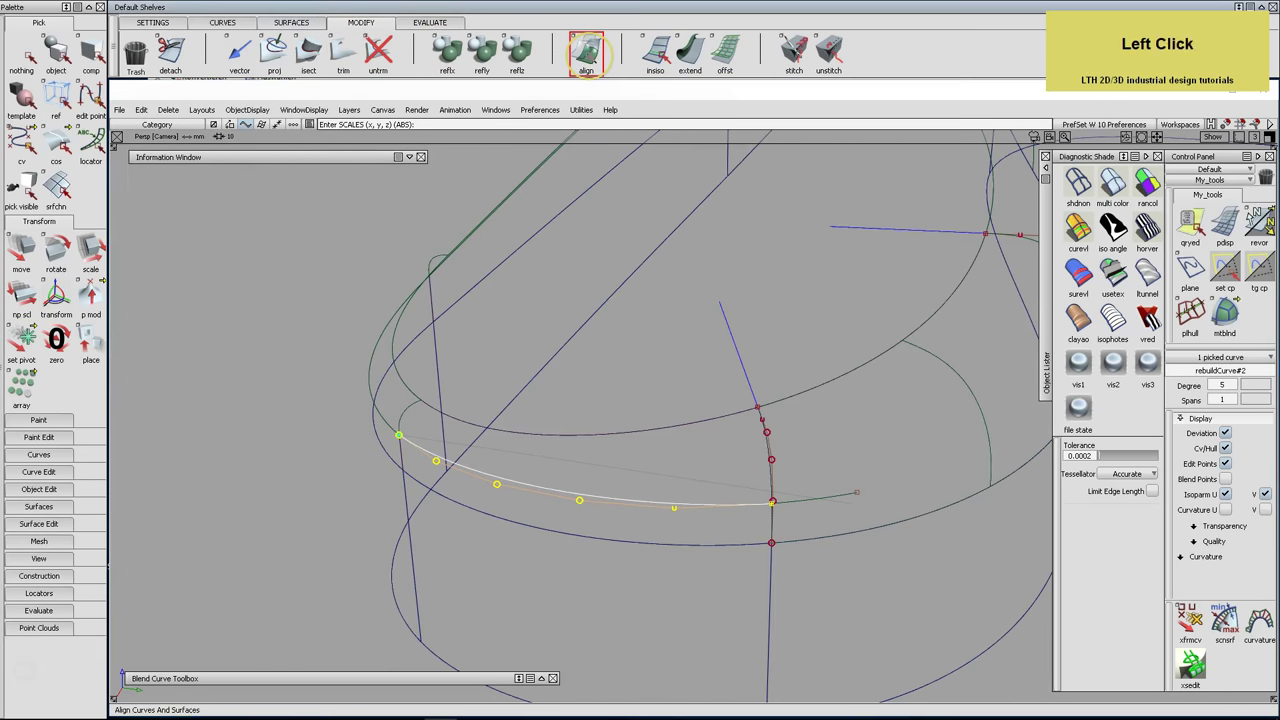
pyautogui.doubleClick(586, 52)
pyautogui.click(403, 440)
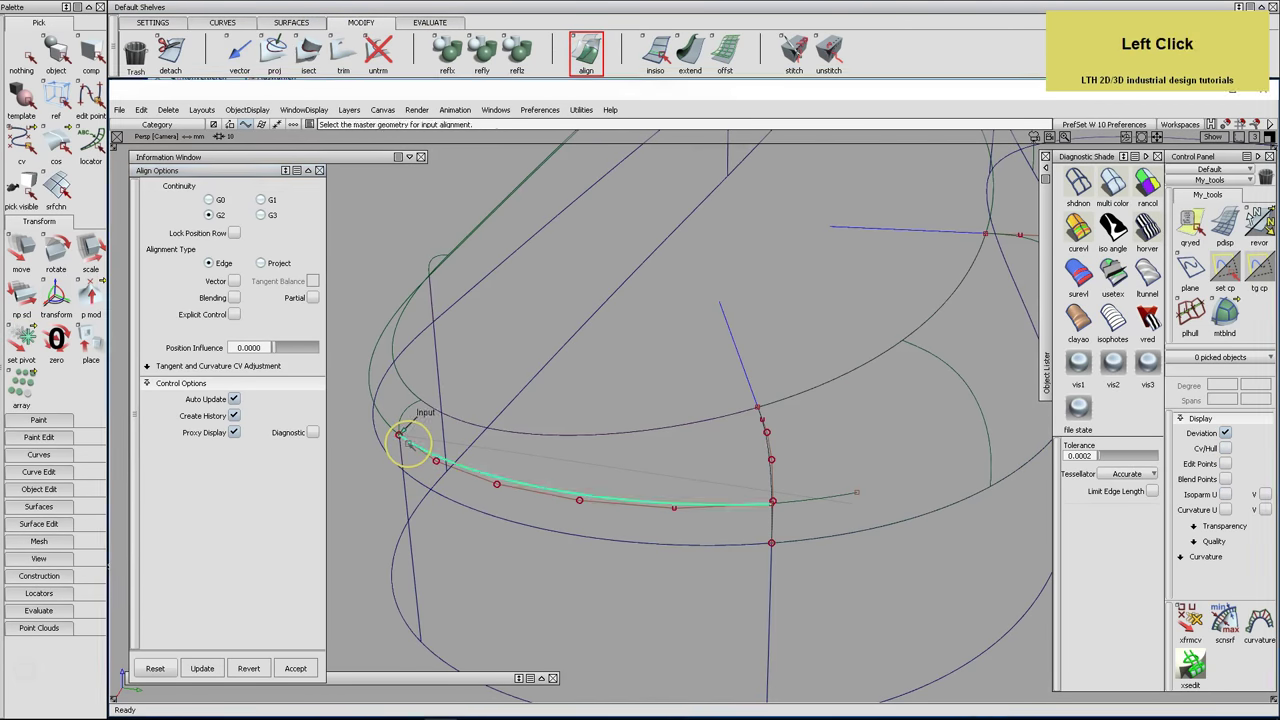
pyautogui.click(398, 432)
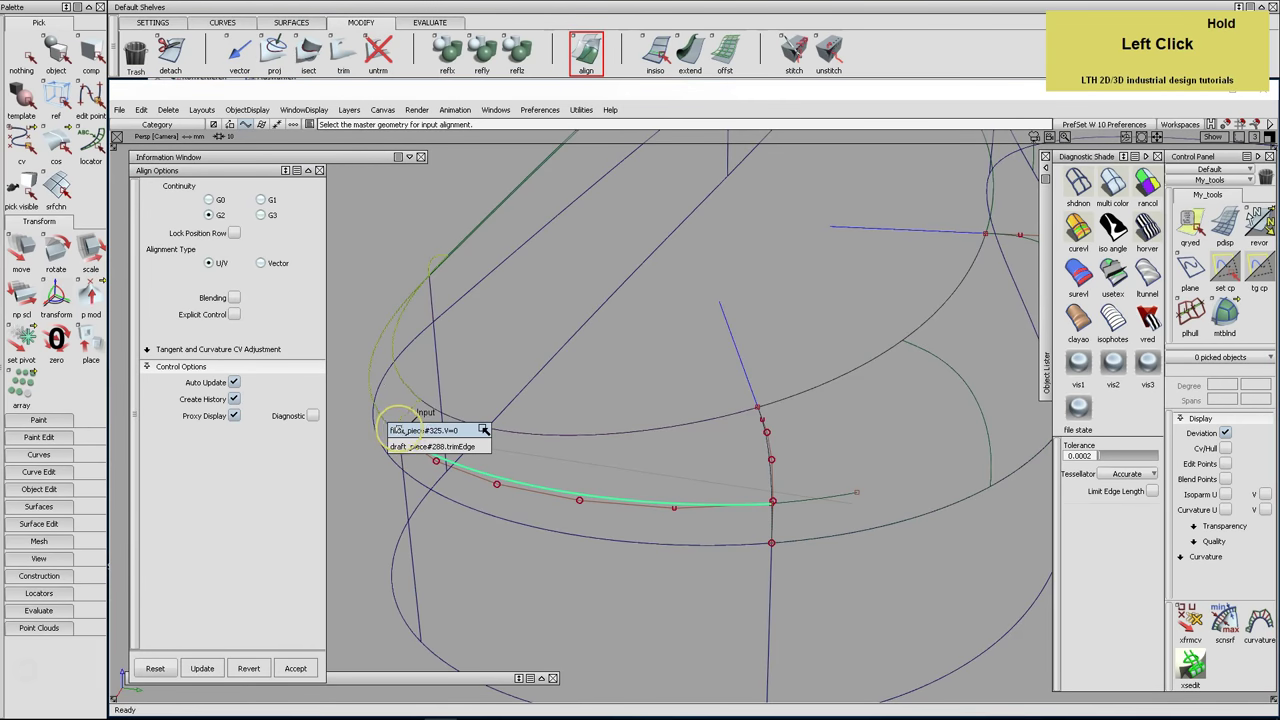
pyautogui.click(762, 504)
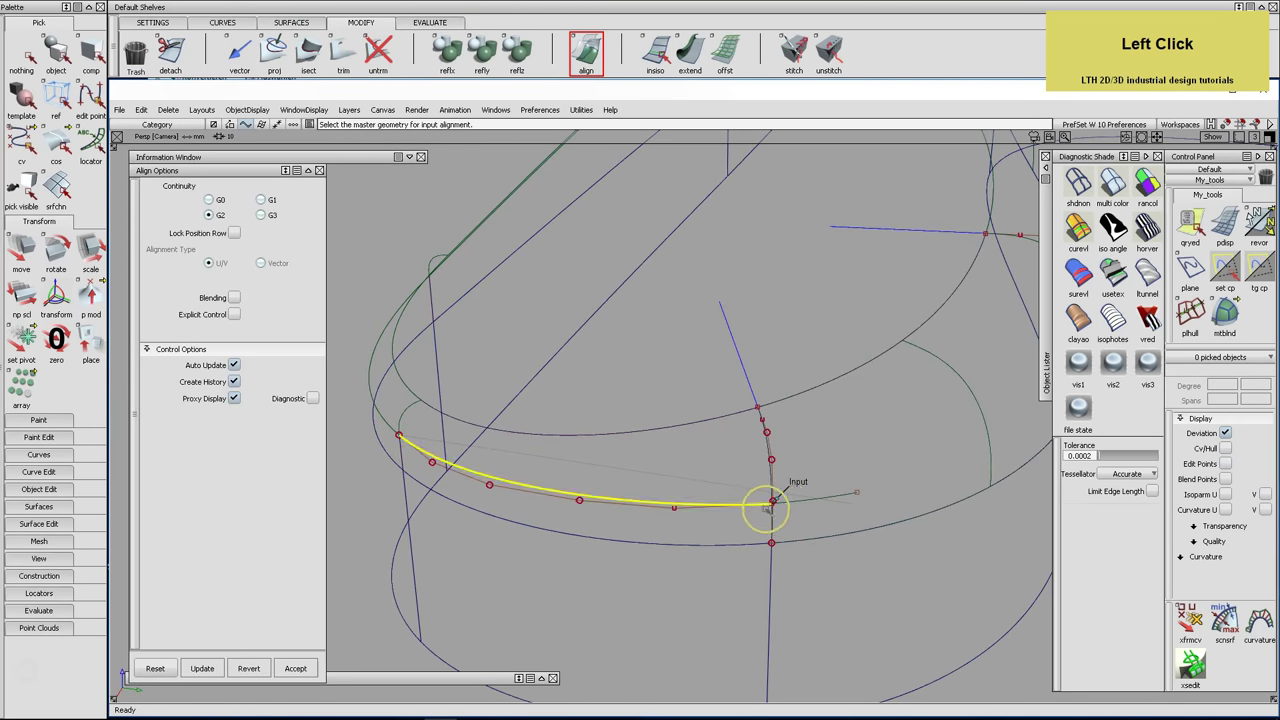
pyautogui.click(787, 504)
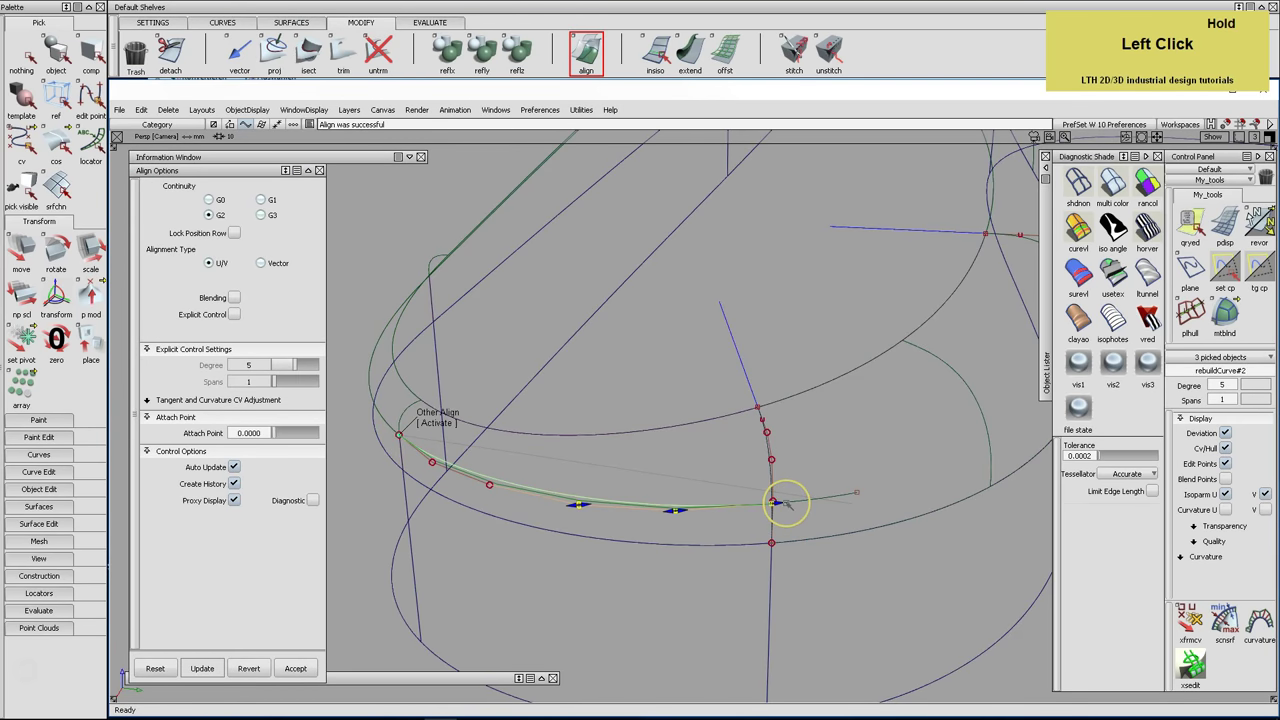
pyautogui.click(320, 170)
# Pick the aligned curve, add a curvature comb to it and lengthen the comb for inspection from above
pyautogui.click(56, 55)
pyautogui.doubleClick(514, 443)
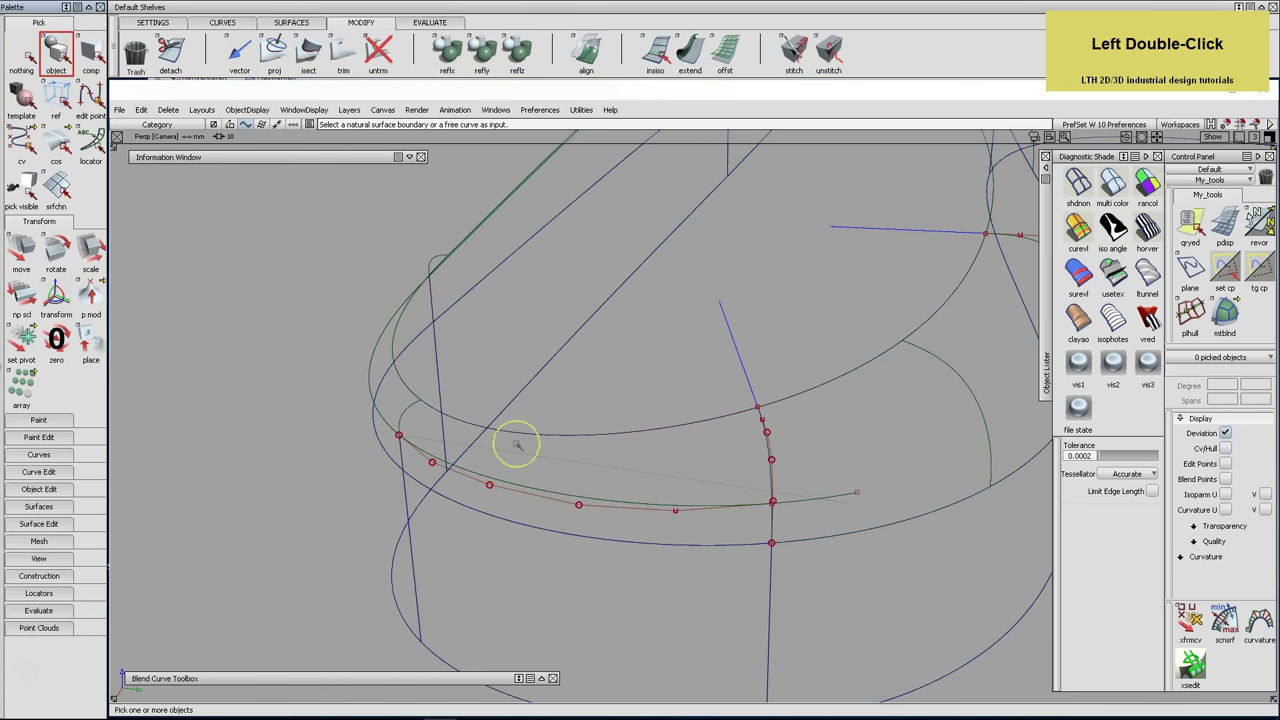
pyautogui.click(534, 490)
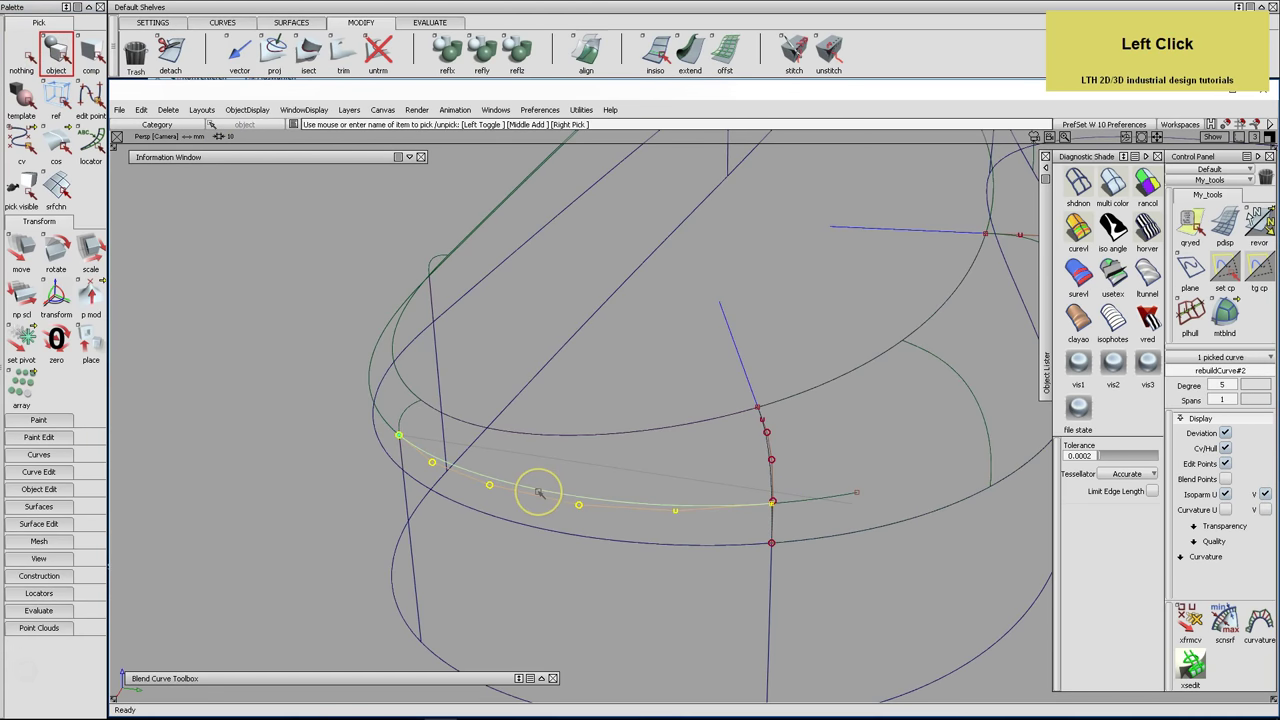
pyautogui.click(430, 22)
pyautogui.click(549, 70)
pyautogui.click(482, 52)
pyautogui.moveTo(259, 365); pyautogui.dragTo(644, 355, button='middle')
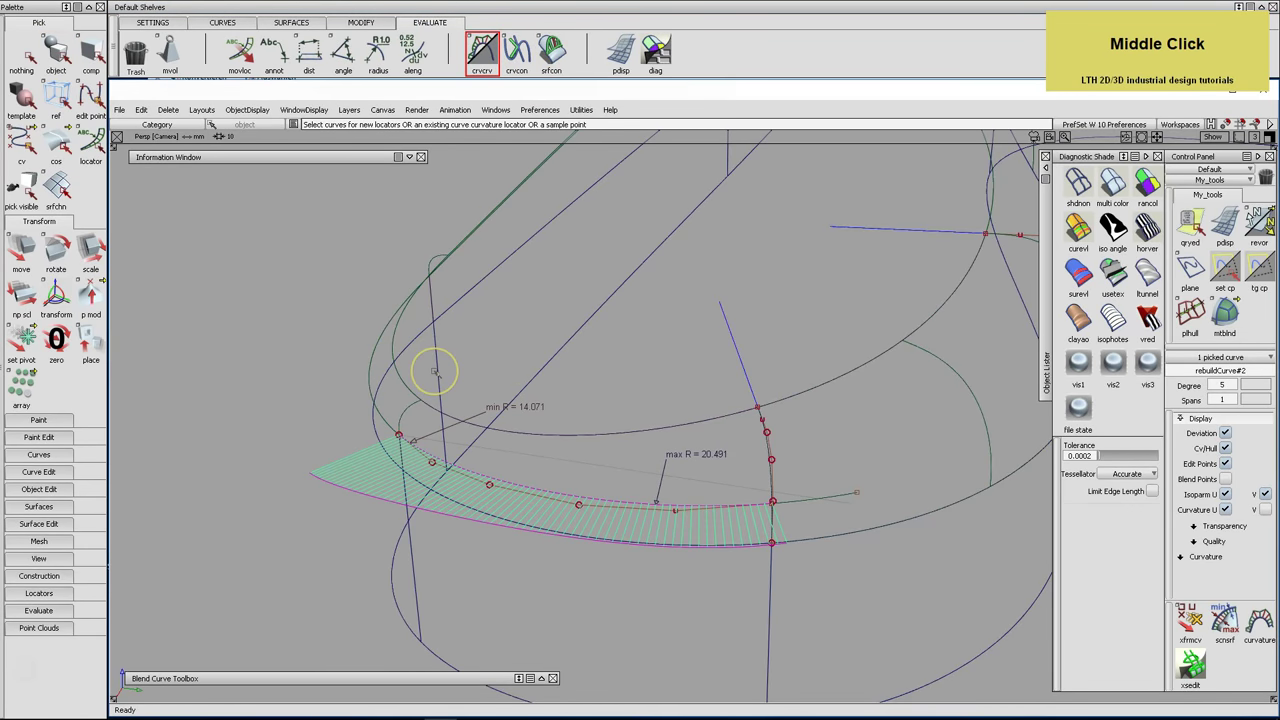
pyautogui.press('F8')
pyautogui.keyDown('alt'); pyautogui.keyDown('shift'); pyautogui.moveTo(808, 394); pyautogui.dragTo(550, 441, button='right'); pyautogui.keyUp('shift'); pyautogui.keyUp('alt')
pyautogui.keyDown('alt'); pyautogui.keyDown('shift'); pyautogui.moveTo(571, 420); pyautogui.dragTo(514, 300, button='middle'); pyautogui.keyUp('shift'); pyautogui.keyUp('alt')
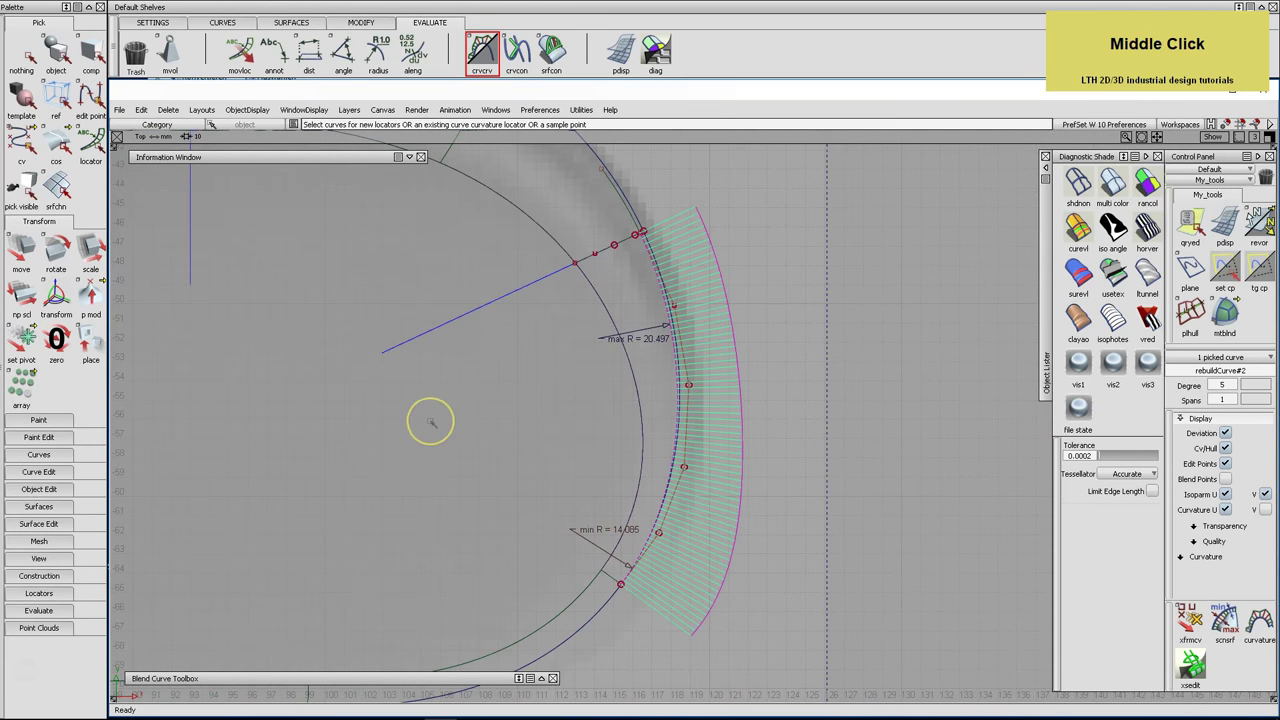
pyautogui.moveTo(394, 449)
pyautogui.mouseDown(button='middle')
pyautogui.moveTo(486, 420)
pyautogui.moveTo(789, 374)
pyautogui.moveTo(383, 464)
pyautogui.mouseUp(button='middle')
pyautogui.moveTo(383, 464); pyautogui.dragTo(467, 438)
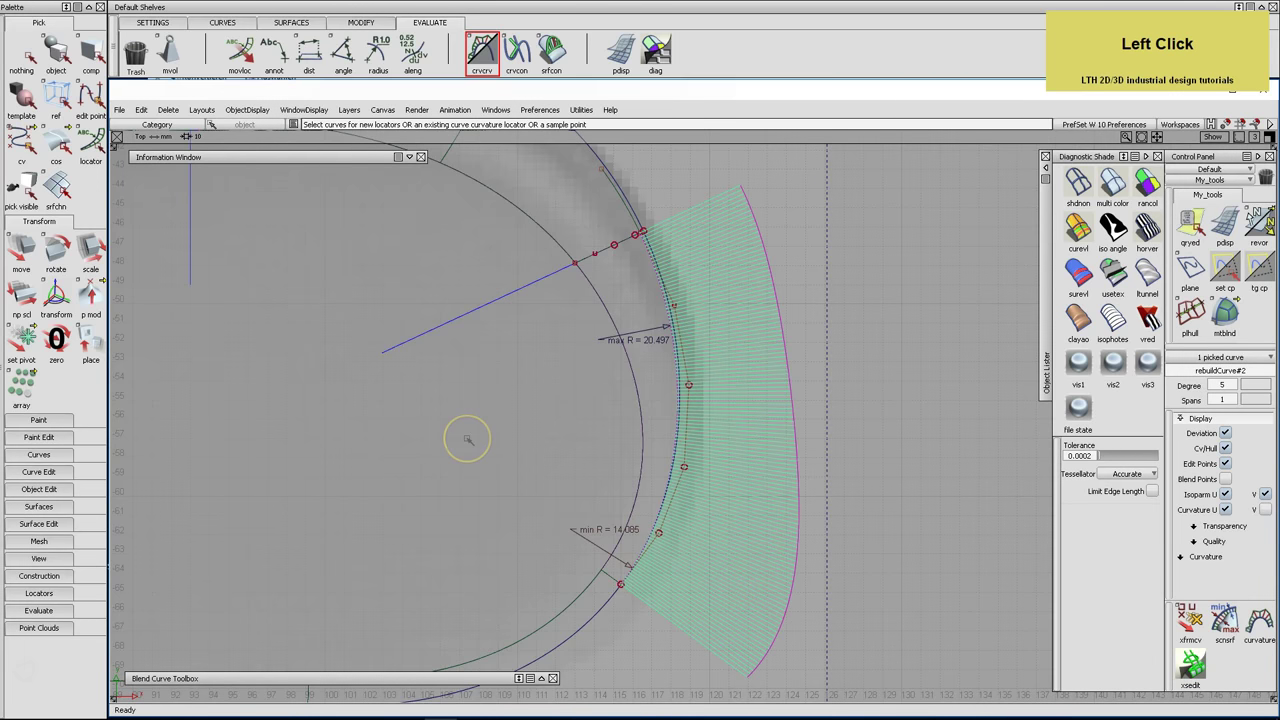
pyautogui.click(484, 52)
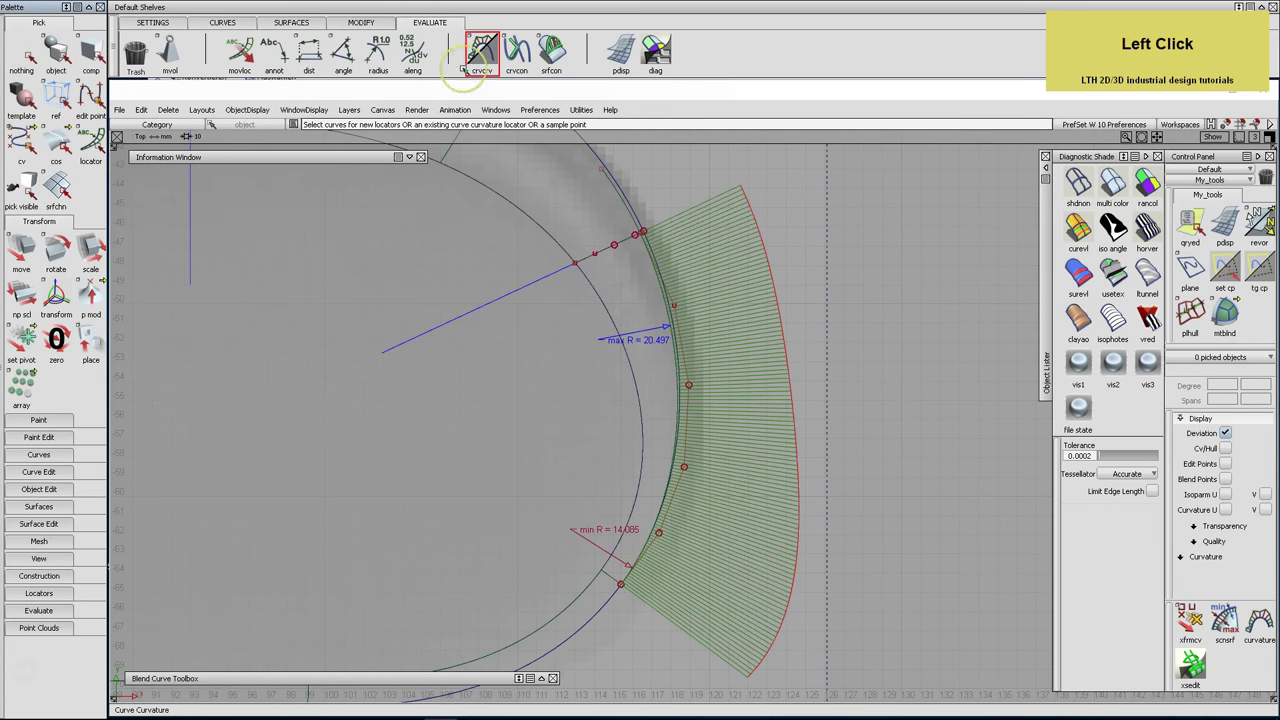
# Add a longer curvature comb to the grip's lower outer contour curve and compare both combs from above
pyautogui.press('F8')
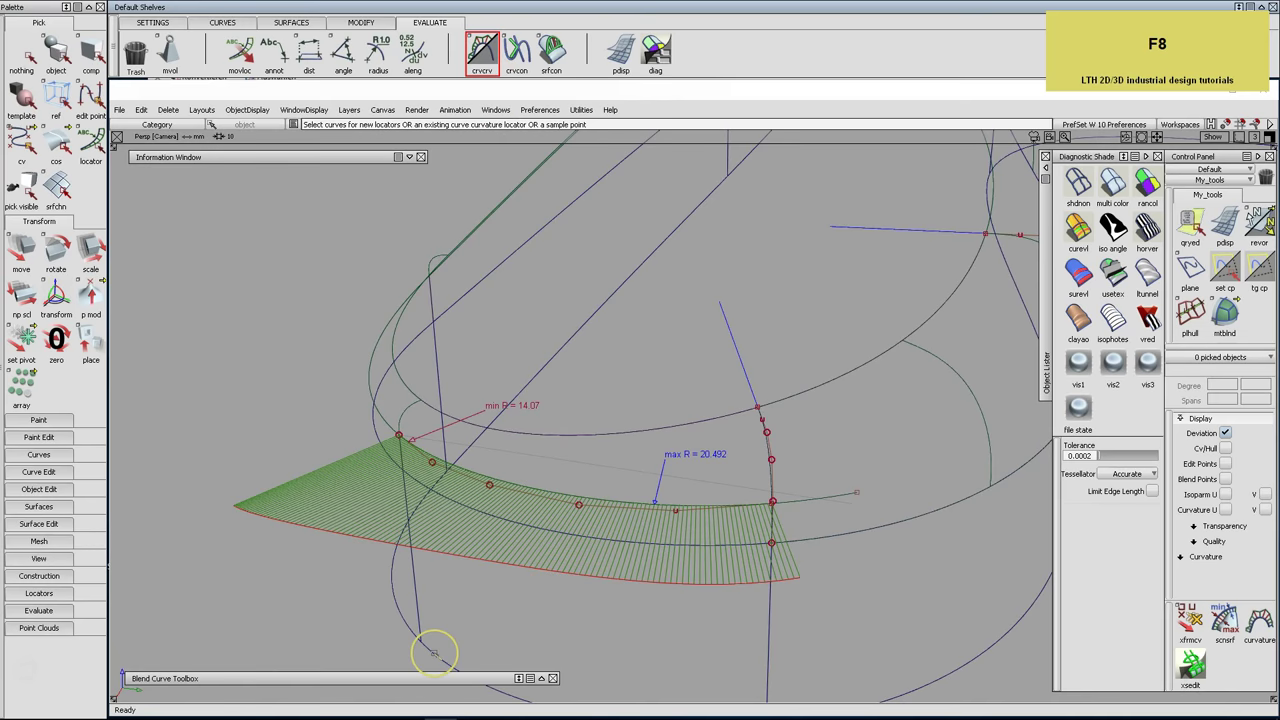
pyautogui.click(433, 653)
pyautogui.keyDown('alt'); pyautogui.keyDown('shift'); pyautogui.moveTo(589, 603); pyautogui.dragTo(450, 566, button='right'); pyautogui.keyUp('shift'); pyautogui.keyUp('alt')
pyautogui.moveTo(360, 532); pyautogui.dragTo(327, 443, button='middle')
pyautogui.moveTo(443, 443); pyautogui.dragTo(486, 423)
pyautogui.press('F5')
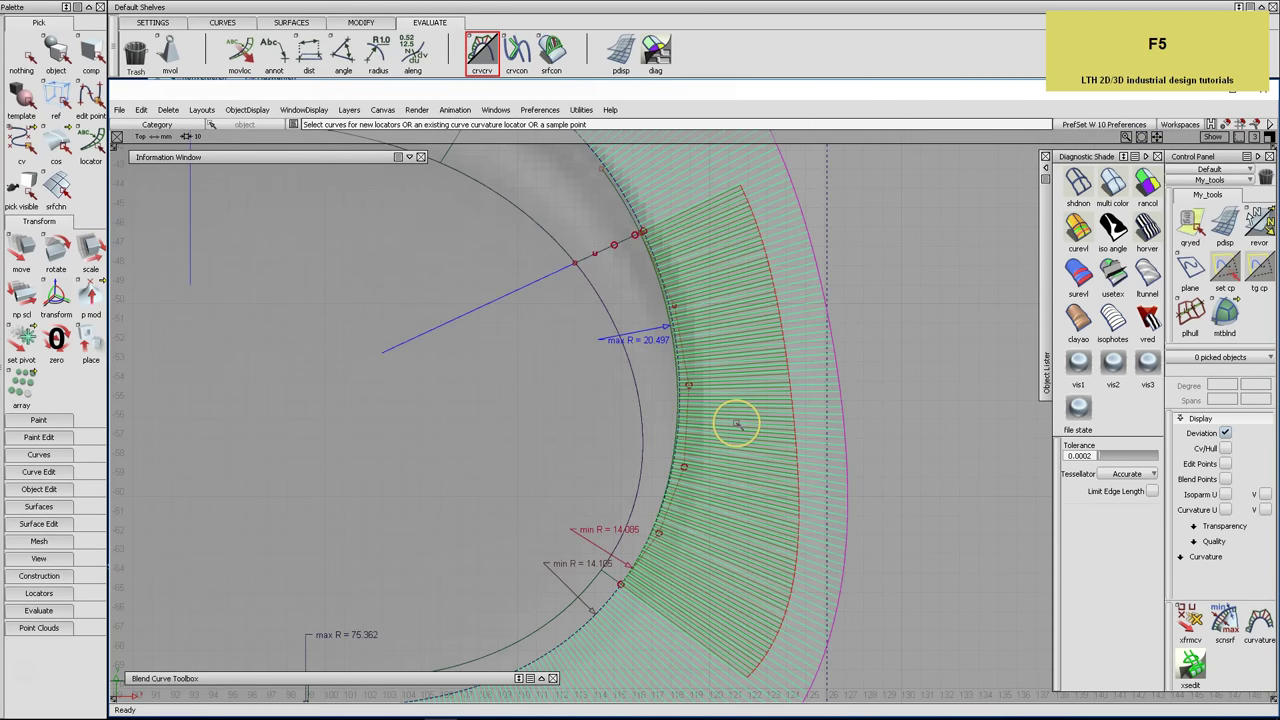
pyautogui.click(903, 280)
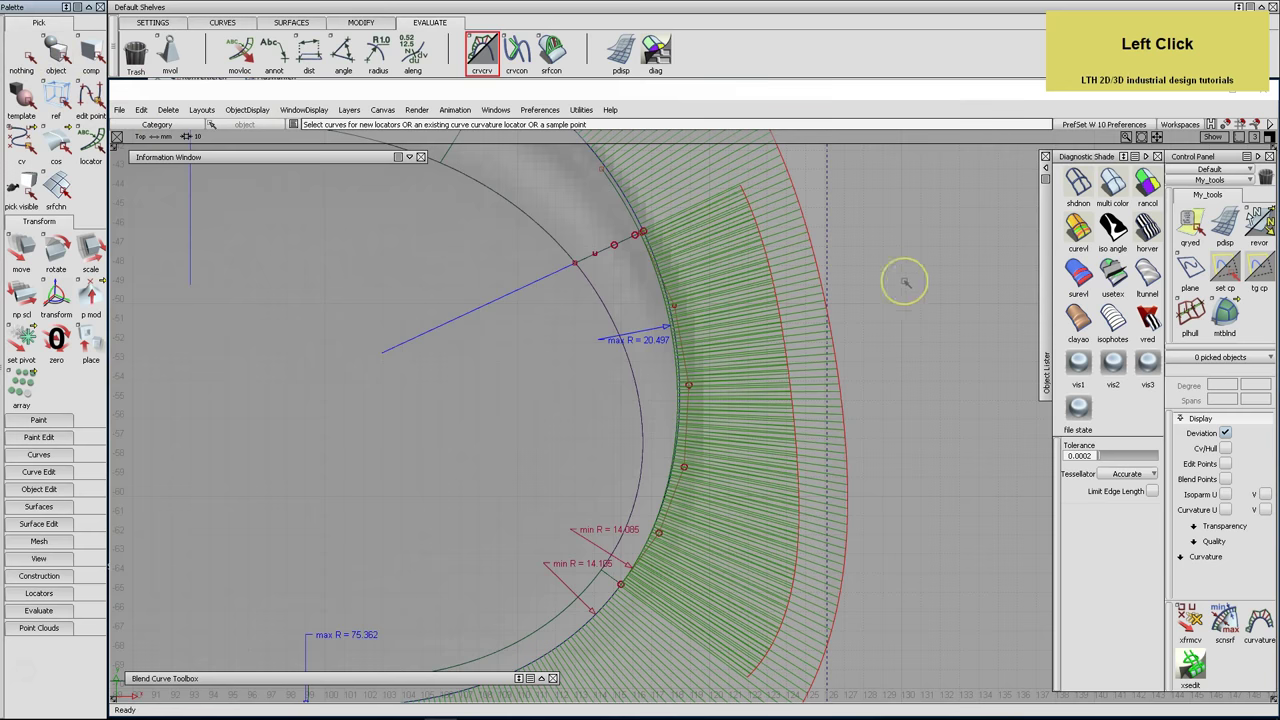
# Reopen the curve's alignment and tune its end-section side to tangent scale about 0.3954 and curvature scale about 0.8255
pyautogui.click(1189, 225)
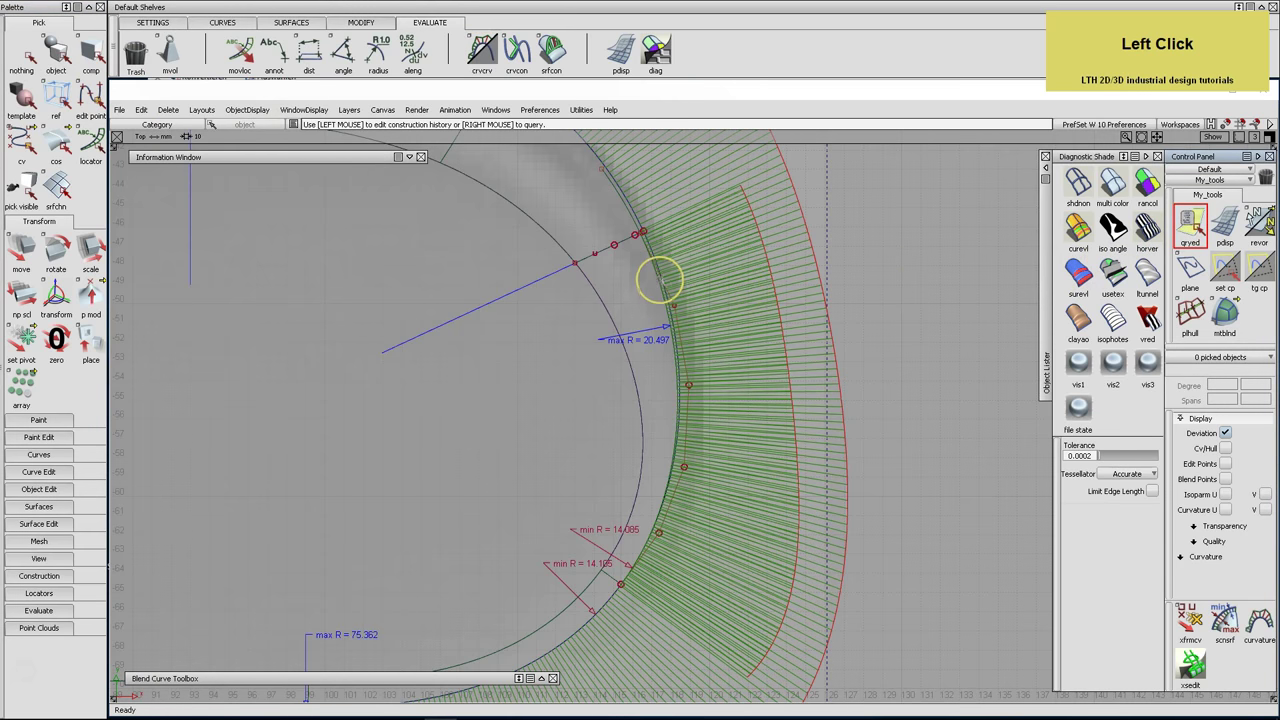
pyautogui.click(661, 283)
pyautogui.moveTo(673, 303); pyautogui.dragTo(672, 304)
pyautogui.moveTo(689, 383); pyautogui.dragTo(690, 386)
pyautogui.keyDown('alt'); pyautogui.keyDown('shift'); pyautogui.moveTo(737, 397); pyautogui.dragTo(741, 322, button='middle'); pyautogui.keyUp('shift'); pyautogui.keyUp('alt')
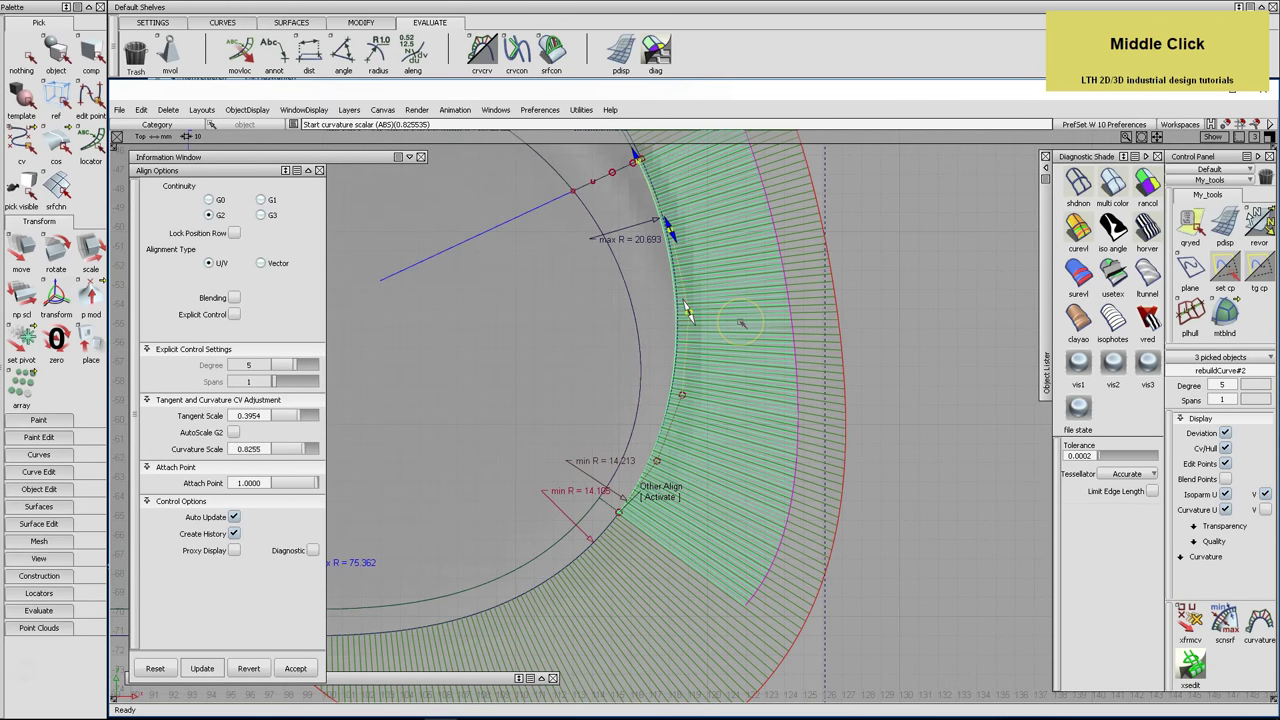
# Activate the alignment at the fillet end and adjust it to tangent scale about 0.3035 and curvature scale about 0.6724
pyautogui.click(662, 490)
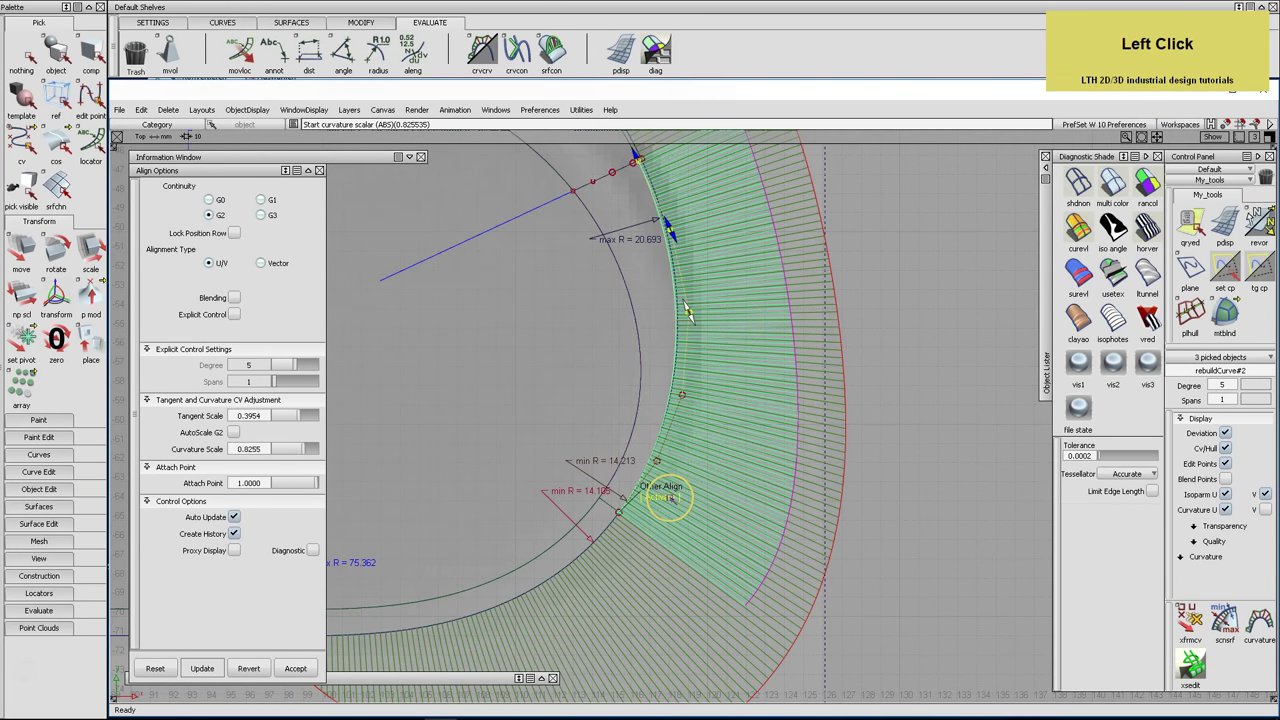
pyautogui.moveTo(682, 394); pyautogui.dragTo(682, 395)
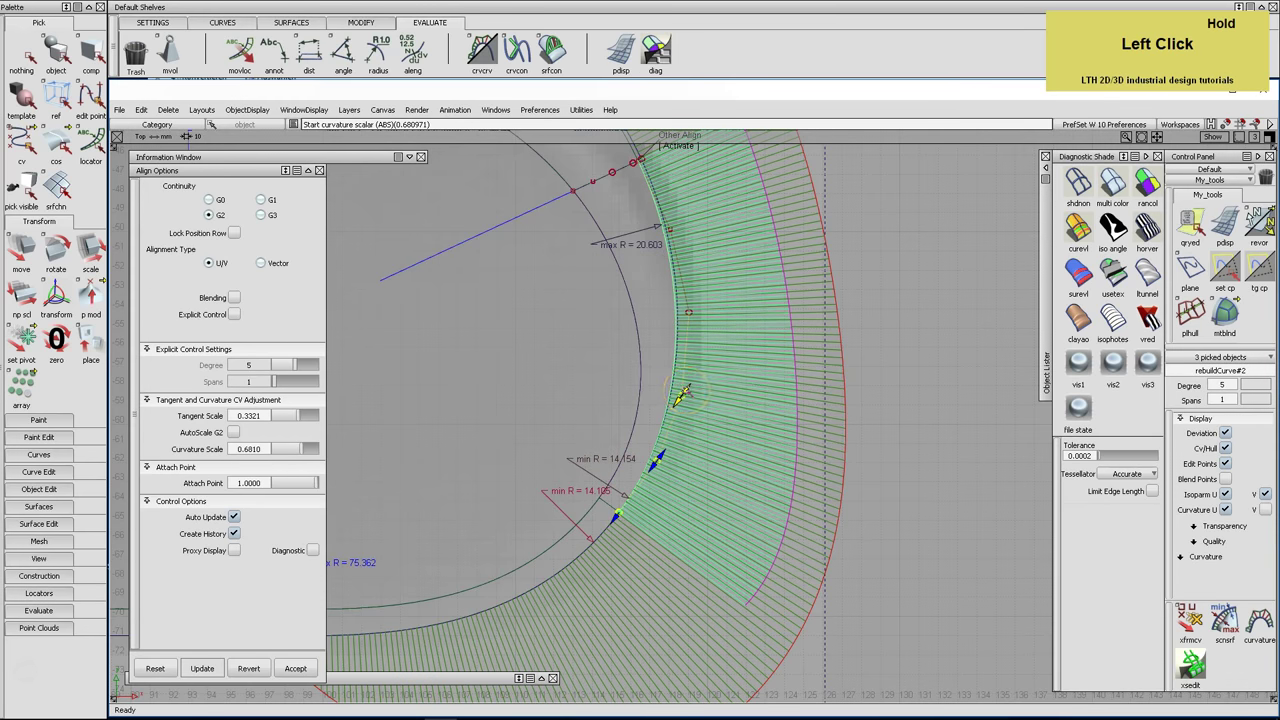
pyautogui.moveTo(668, 449); pyautogui.dragTo(653, 464)
pyautogui.click(683, 398)
pyautogui.moveTo(683, 398); pyautogui.dragTo(682, 400)
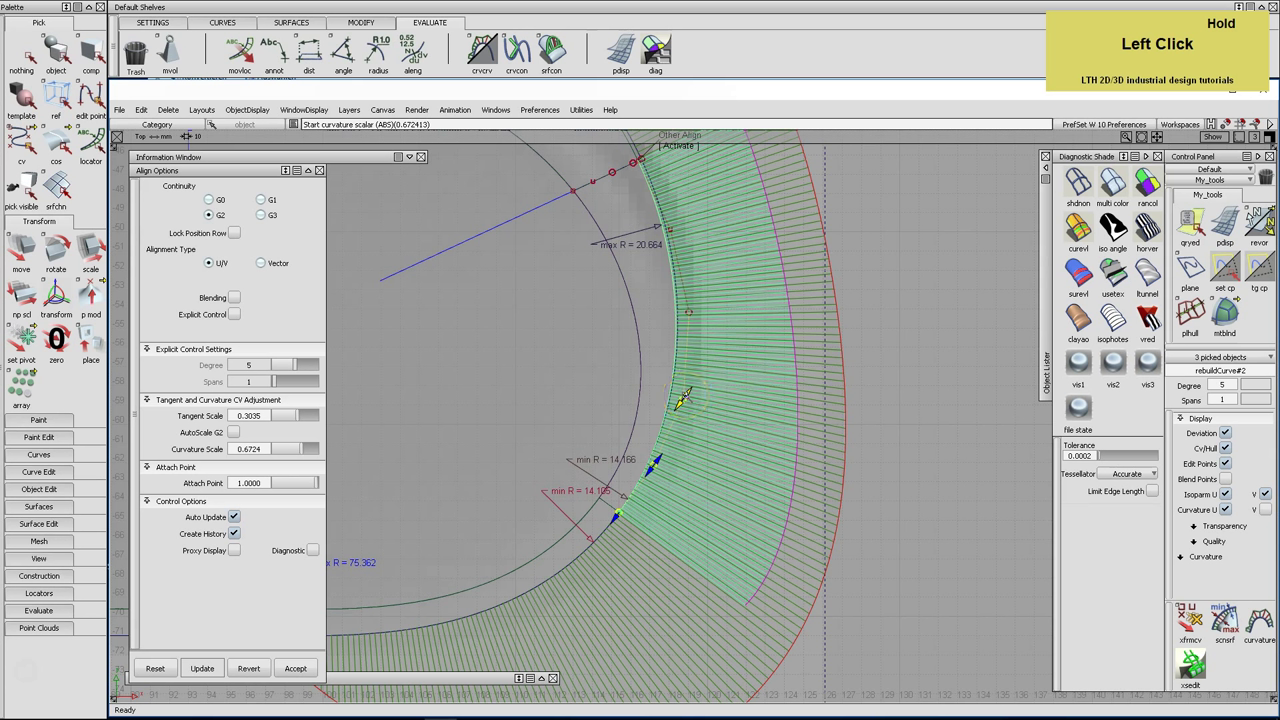
pyautogui.keyDown('alt'); pyautogui.keyDown('shift'); pyautogui.moveTo(683, 398); pyautogui.dragTo(737, 371, button='middle'); pyautogui.keyUp('shift'); pyautogui.keyUp('alt')
pyautogui.keyDown('alt'); pyautogui.keyDown('shift'); pyautogui.moveTo(737, 371); pyautogui.dragTo(734, 377, button='right'); pyautogui.keyUp('shift'); pyautogui.keyUp('alt')
pyautogui.rightClick(703, 323)
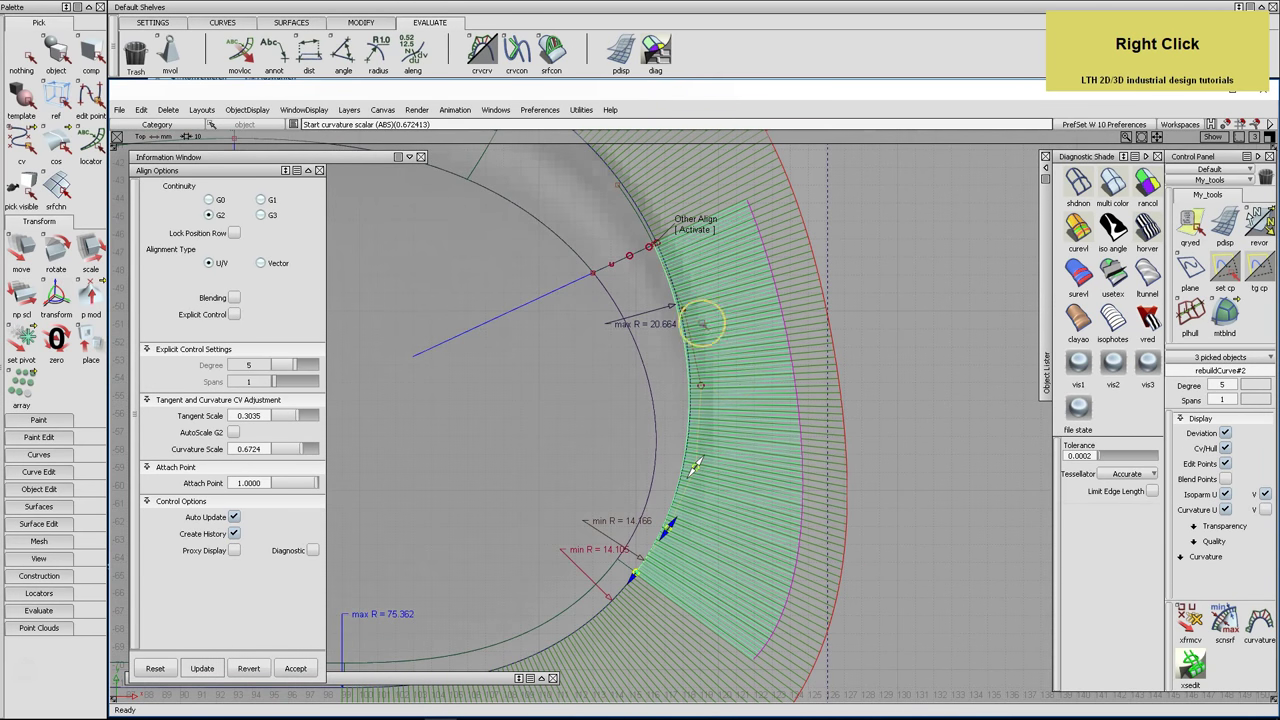
# Reactivate the end-section alignment and refine it to tangent scale about 0.3675 and curvature scale about 0.8101
pyautogui.click(695, 230)
pyautogui.moveTo(681, 307); pyautogui.dragTo(682, 308)
pyautogui.moveTo(680, 300); pyautogui.dragTo(676, 295)
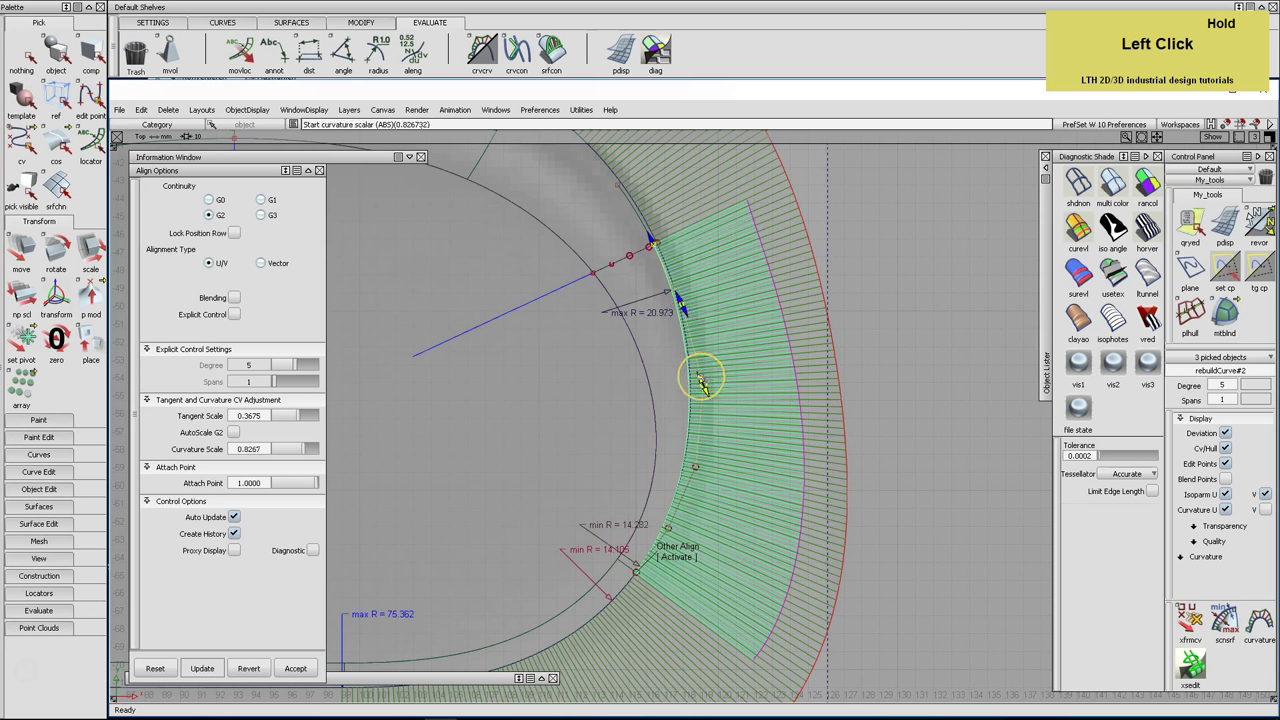
pyautogui.moveTo(700, 380); pyautogui.dragTo(702, 382)
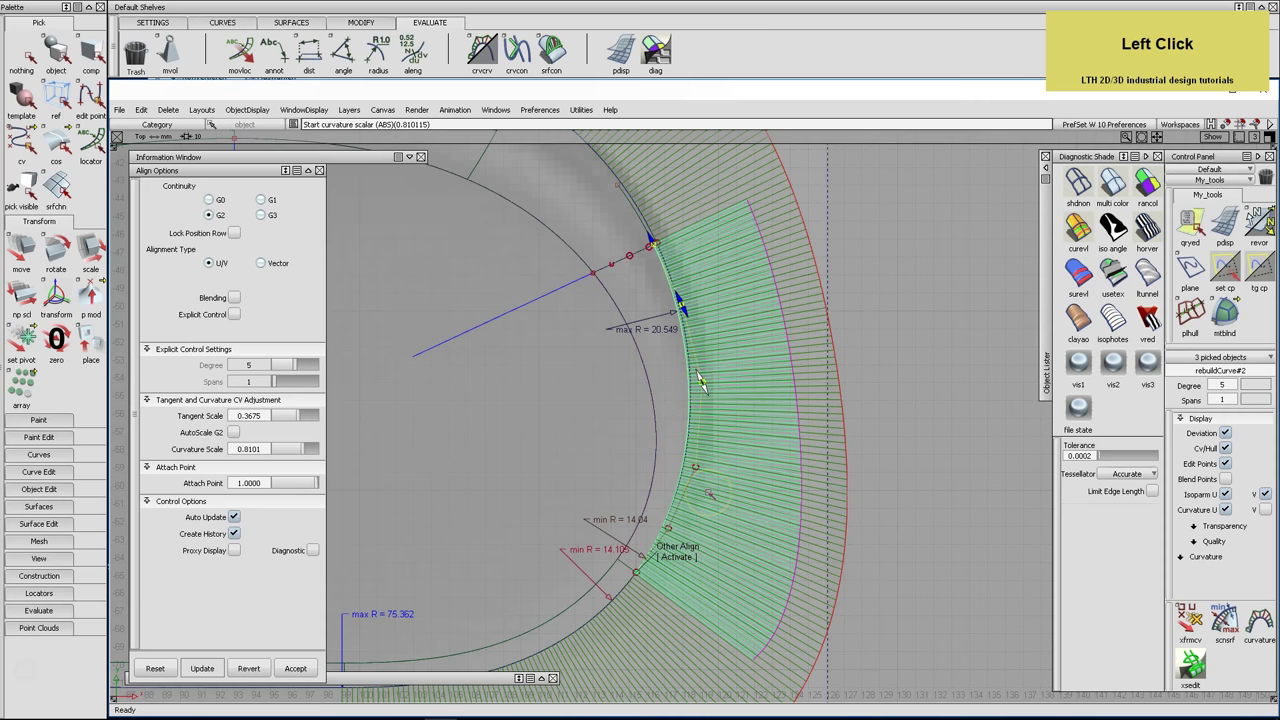
# Delete all curvature locators, leave the alignment and save the model
pyautogui.hotkey('ctrl', 'l')
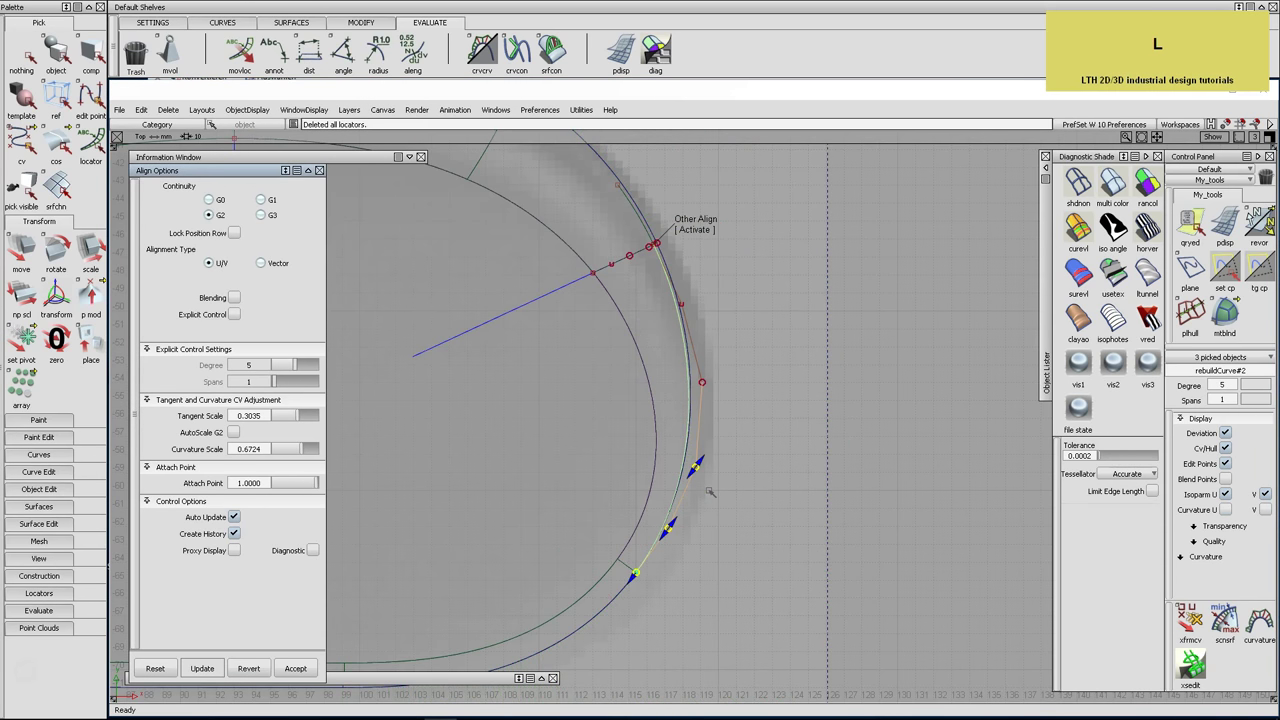
pyautogui.press('F8')
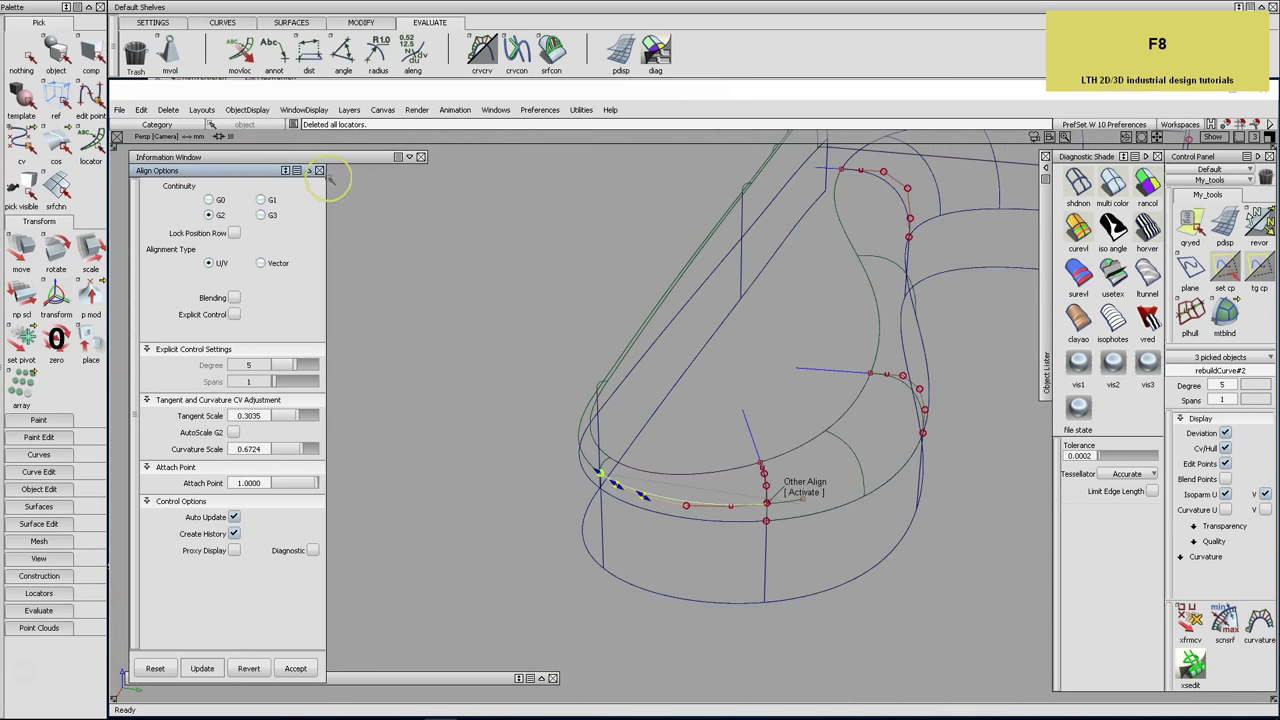
pyautogui.click(319, 170)
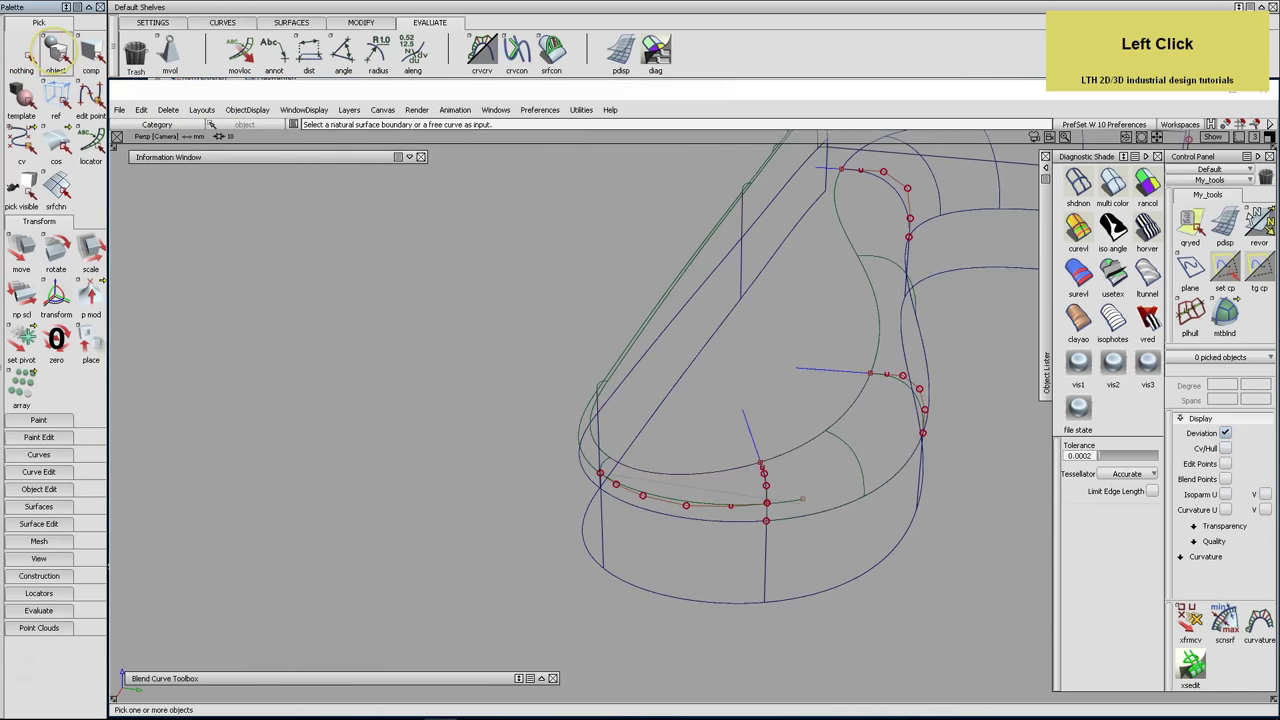
pyautogui.keyDown('alt'); pyautogui.keyDown('shift'); pyautogui.moveTo(797, 456); pyautogui.dragTo(600, 470, button='middle'); pyautogui.keyUp('shift'); pyautogui.keyUp('alt')
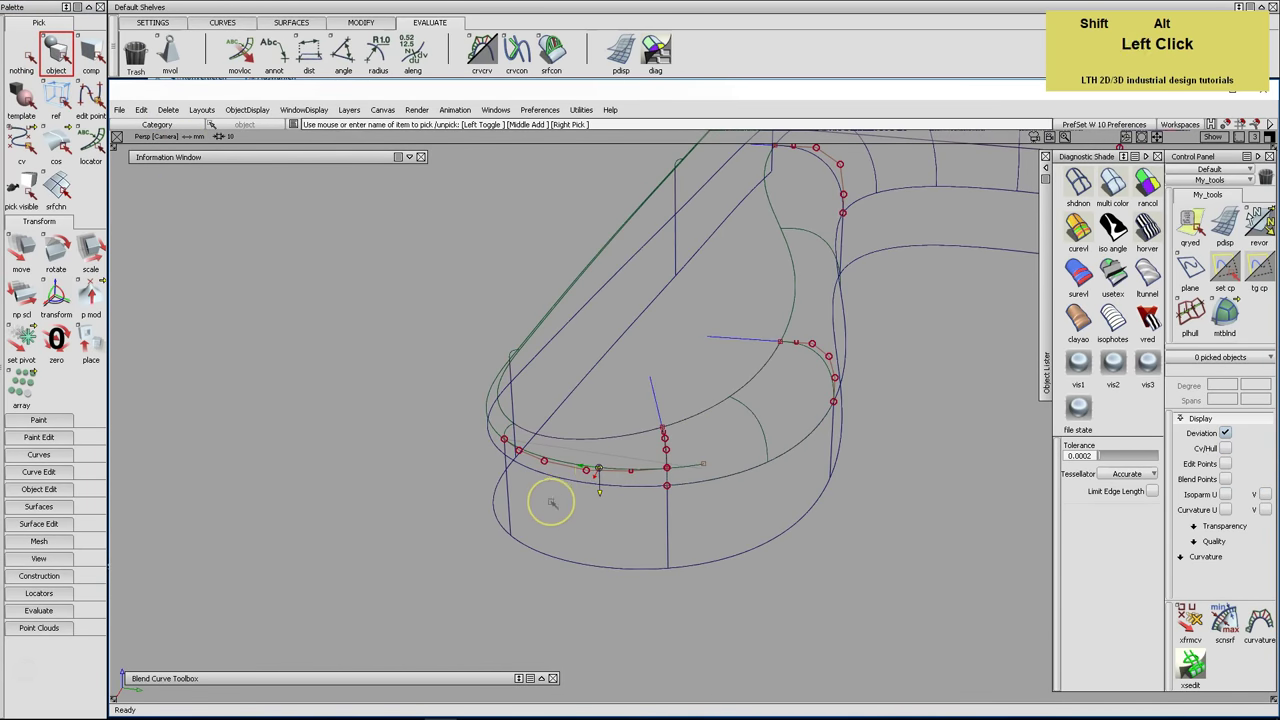
pyautogui.keyDown('alt'); pyautogui.keyDown('shift'); pyautogui.moveTo(552, 502); pyautogui.dragTo(560, 474, button='right'); pyautogui.keyUp('shift'); pyautogui.keyUp('alt')
pyautogui.keyDown('alt'); pyautogui.keyDown('shift'); pyautogui.moveTo(560, 474); pyautogui.dragTo(665, 462); pyautogui.keyUp('shift'); pyautogui.keyUp('alt')
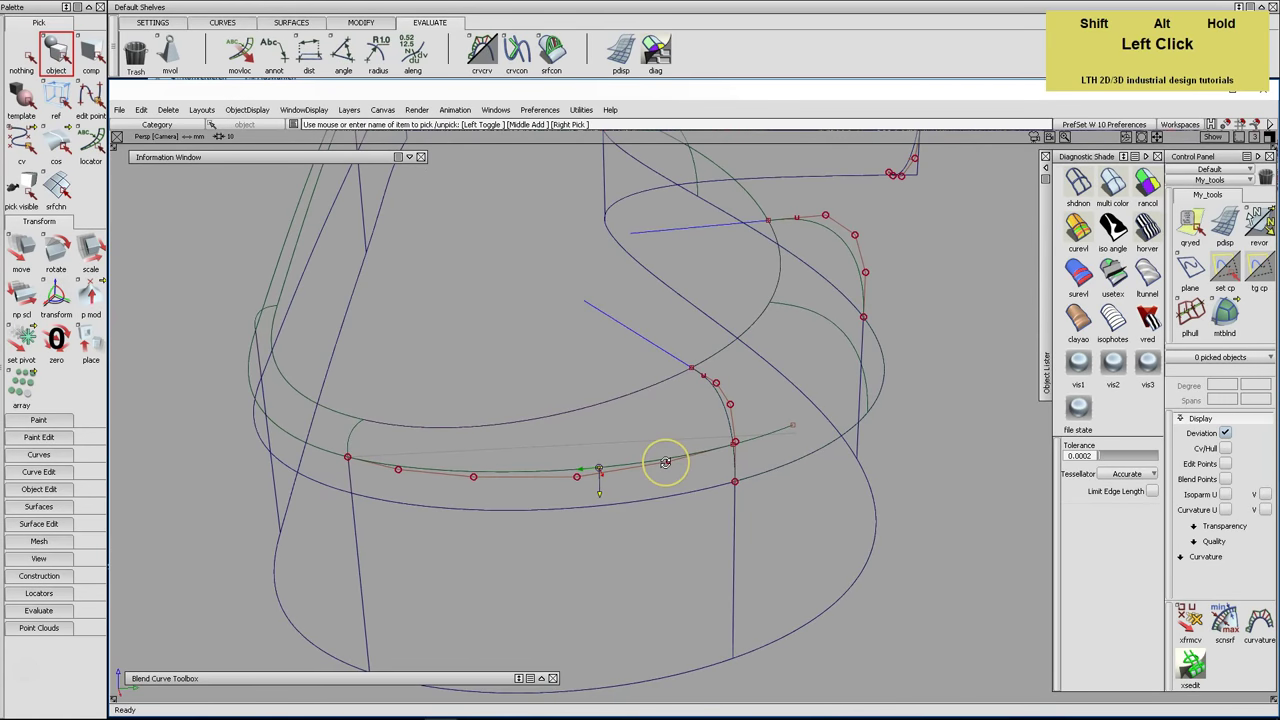
pyautogui.keyDown('alt'); pyautogui.moveTo(789, 480); pyautogui.dragTo(873, 473, button='middle'); pyautogui.keyUp('alt')
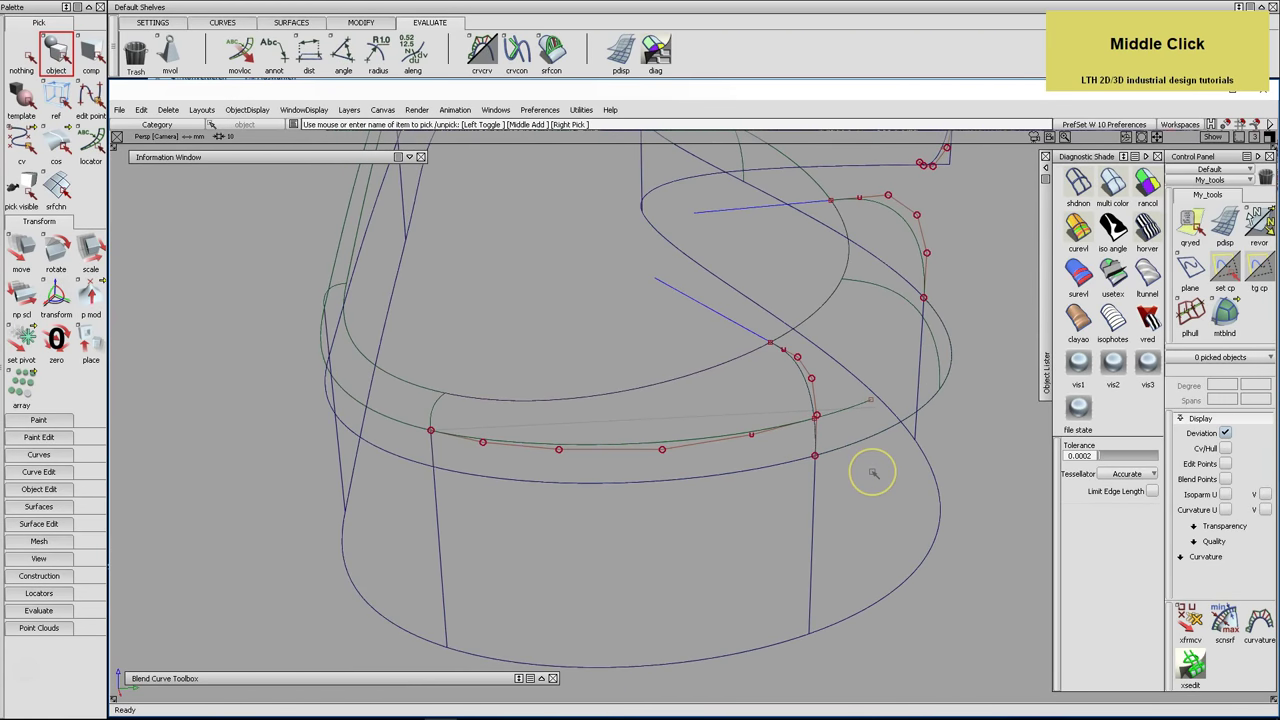
pyautogui.hotkey('ctrl', 's')
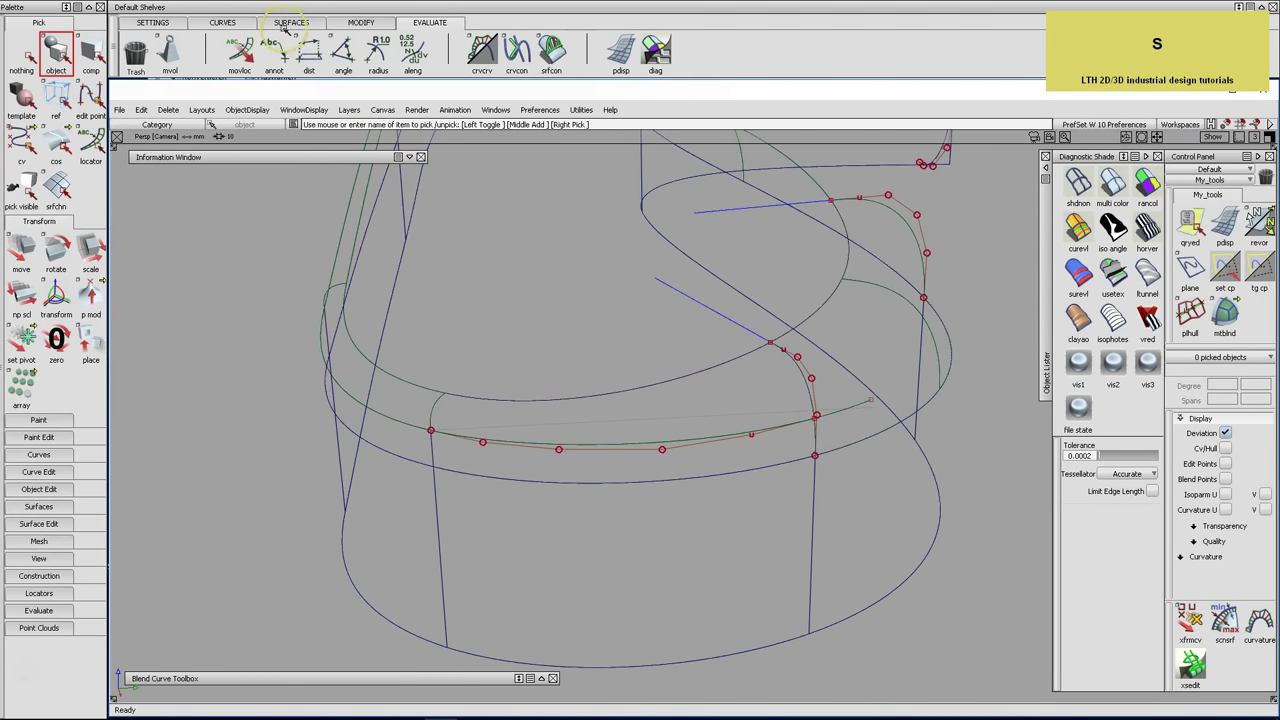
# Start a birail surface with two generation and two rail curves and reset its options to the defaults
pyautogui.click(312, 27)
pyautogui.click(582, 62)
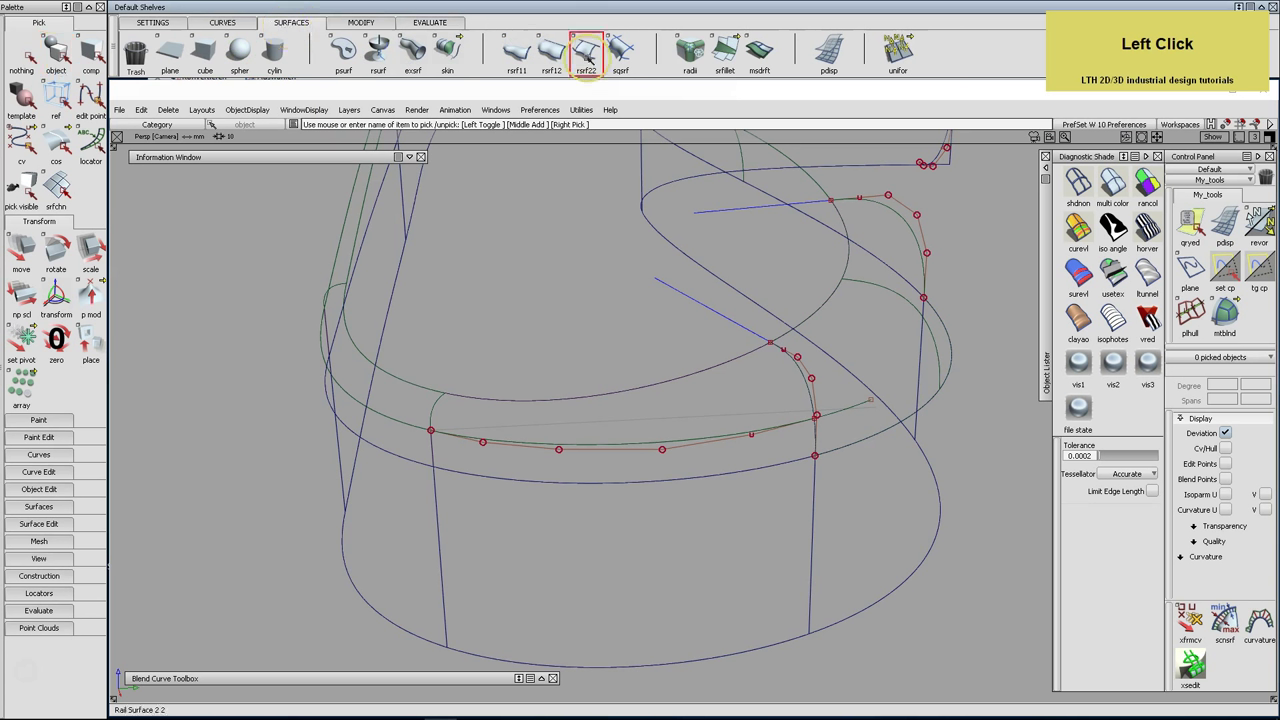
pyautogui.doubleClick(588, 60)
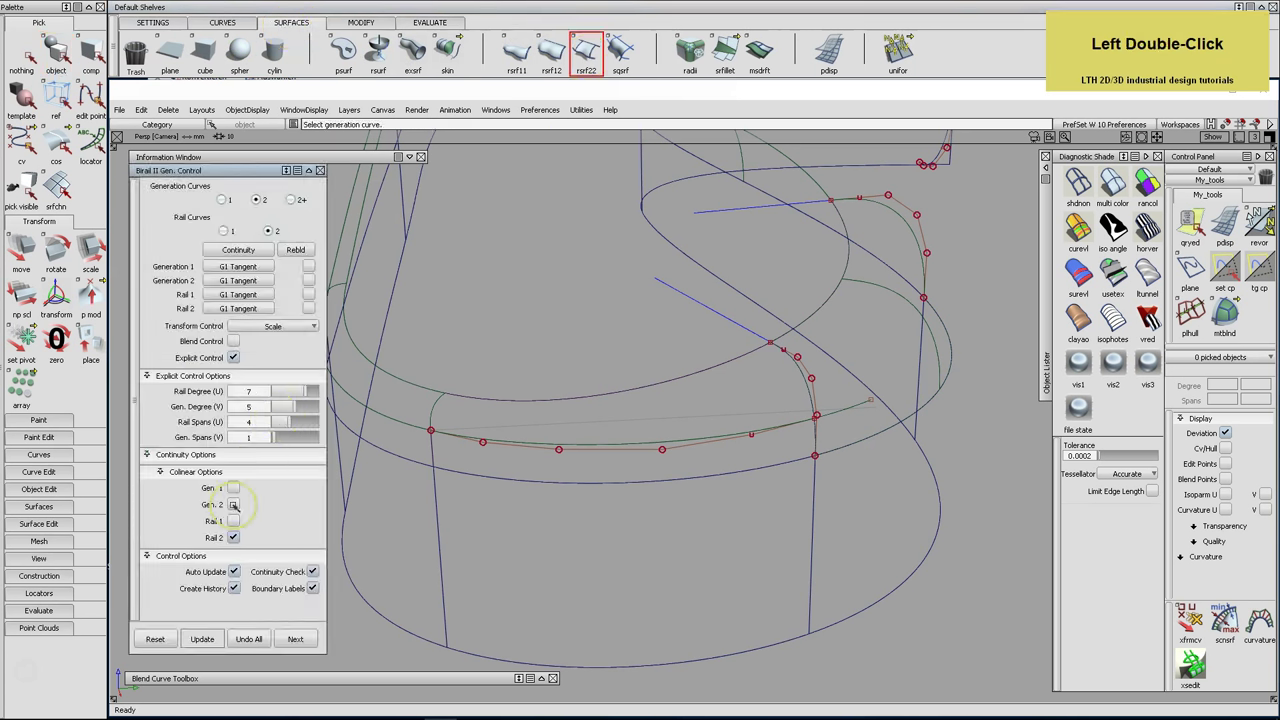
pyautogui.click(155, 640)
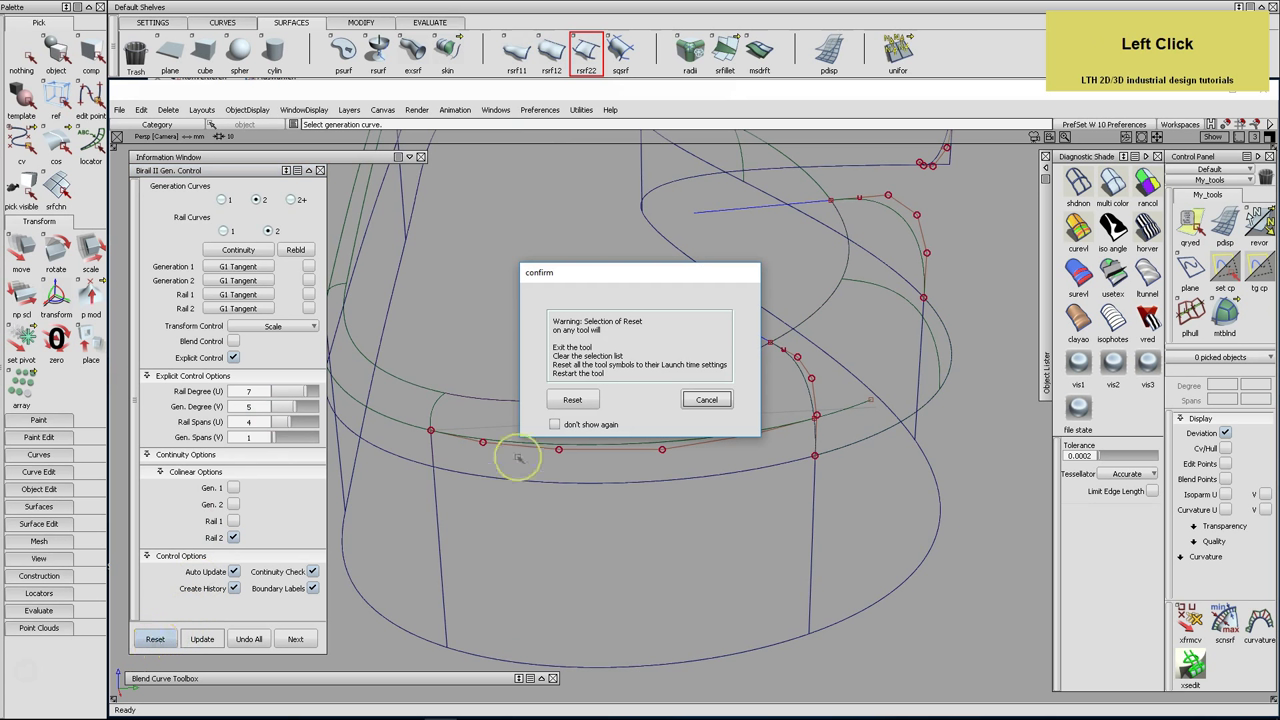
pyautogui.click(572, 400)
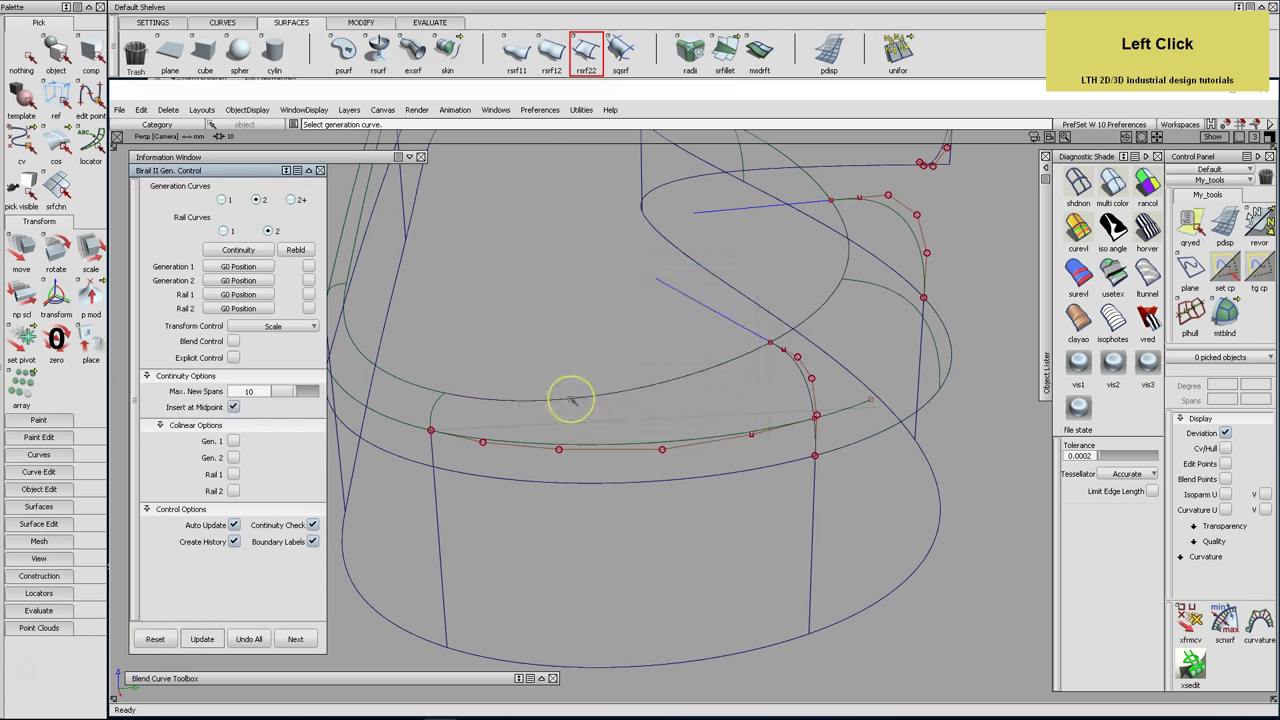
# Build the birail surface from the two short end edges, the upper boundary curve and the lower edge, and display its CVs and hulls
pyautogui.click(432, 447)
pyautogui.click(816, 428)
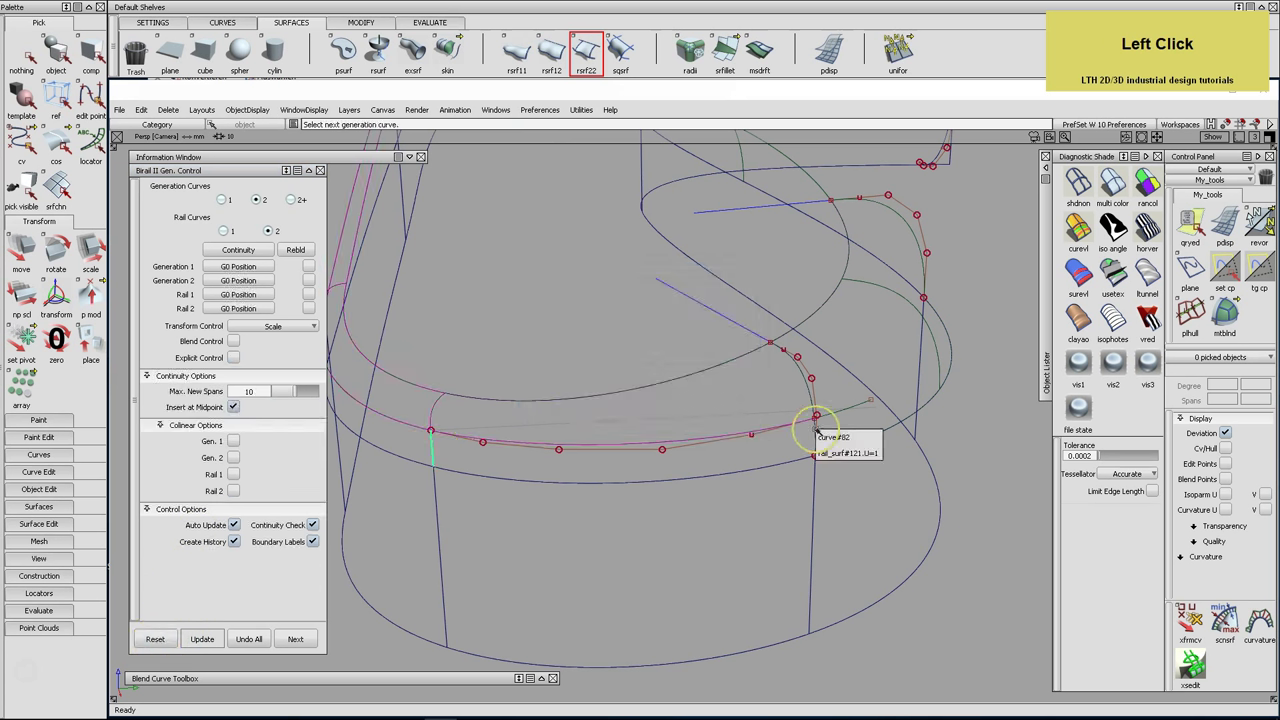
pyautogui.click(833, 439)
pyautogui.click(745, 450)
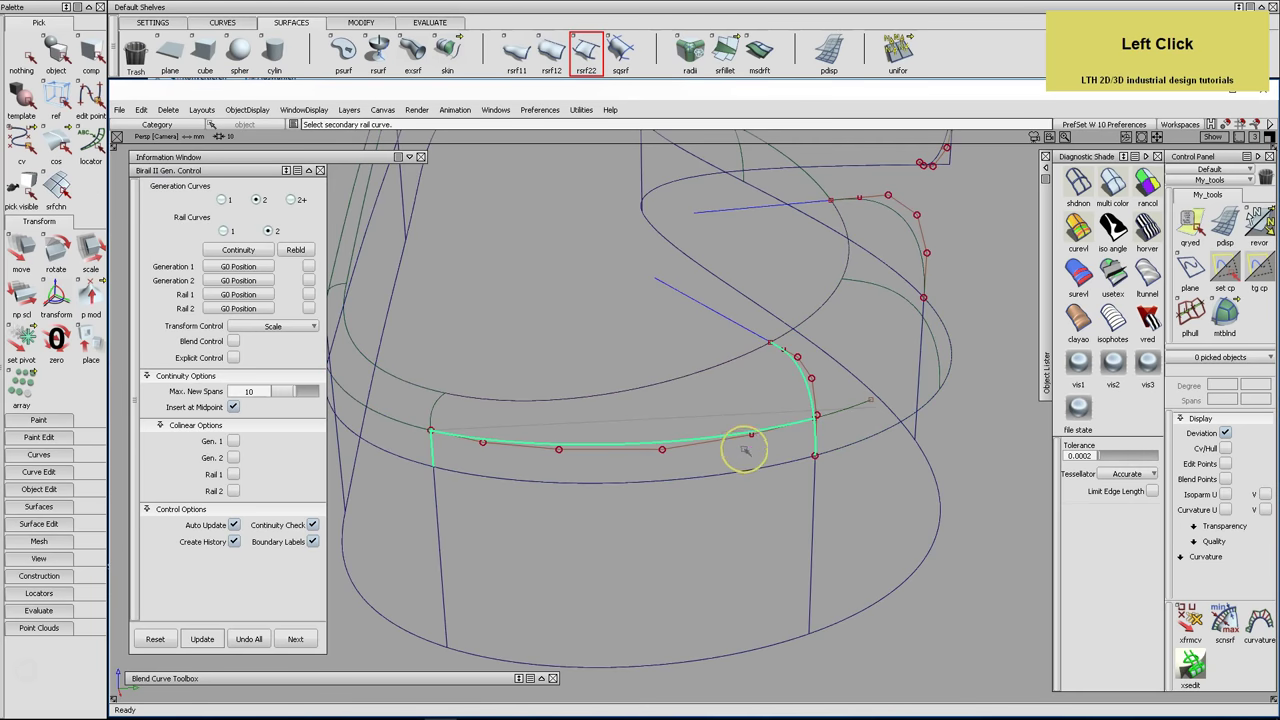
pyautogui.click(735, 472)
pyautogui.click(1193, 524)
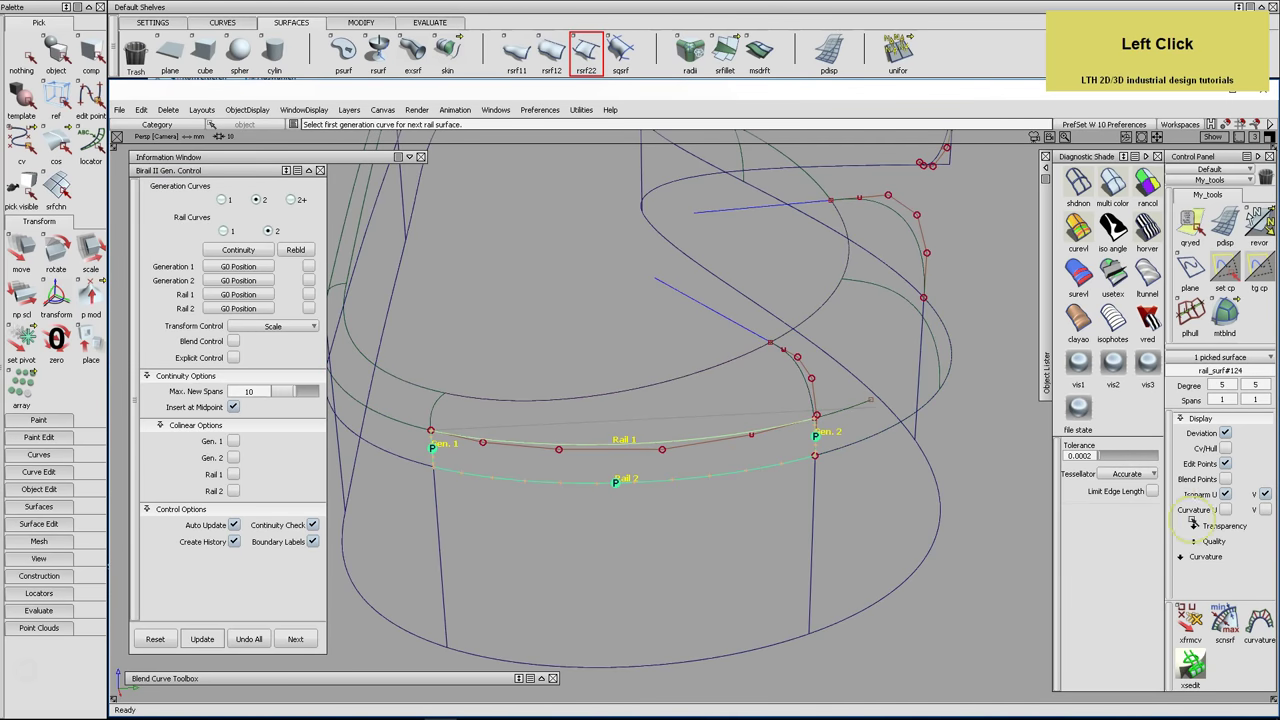
pyautogui.click(1228, 448)
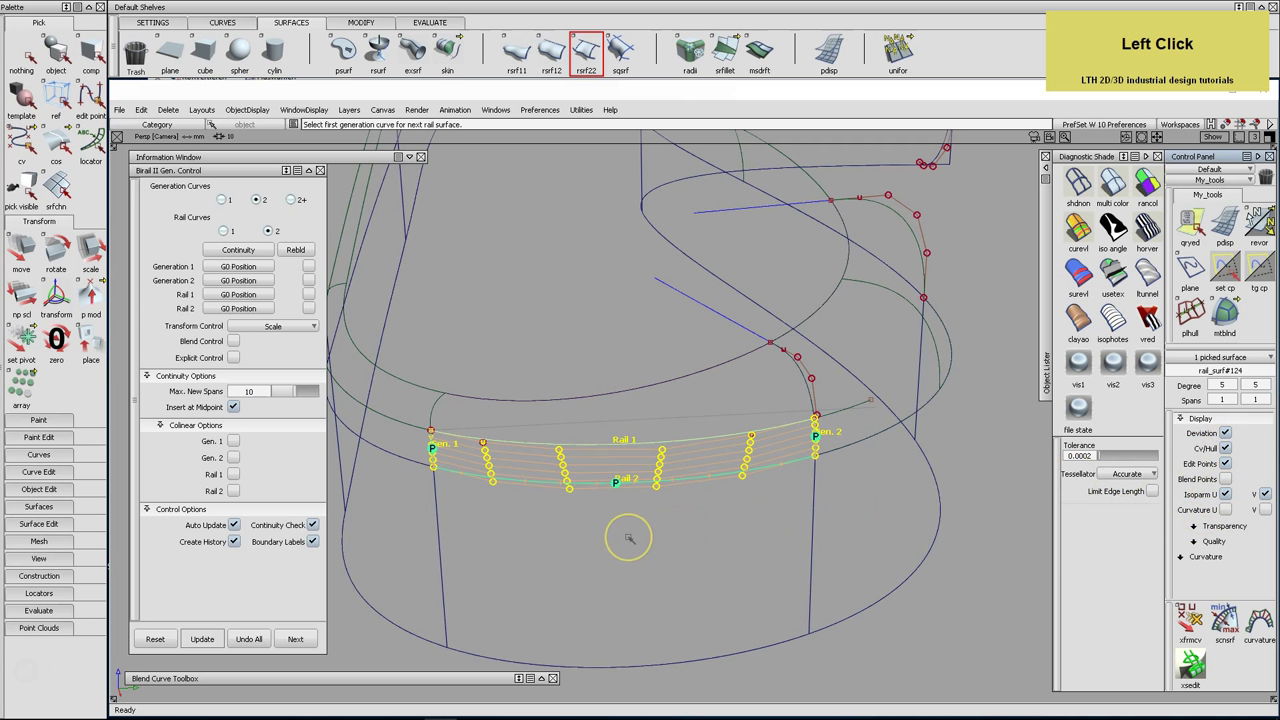
# Rebuild Rail 2 and set G2 curvature continuity at both generation curves and G1 tangent continuity at Rail 2
pyautogui.click(309, 308)
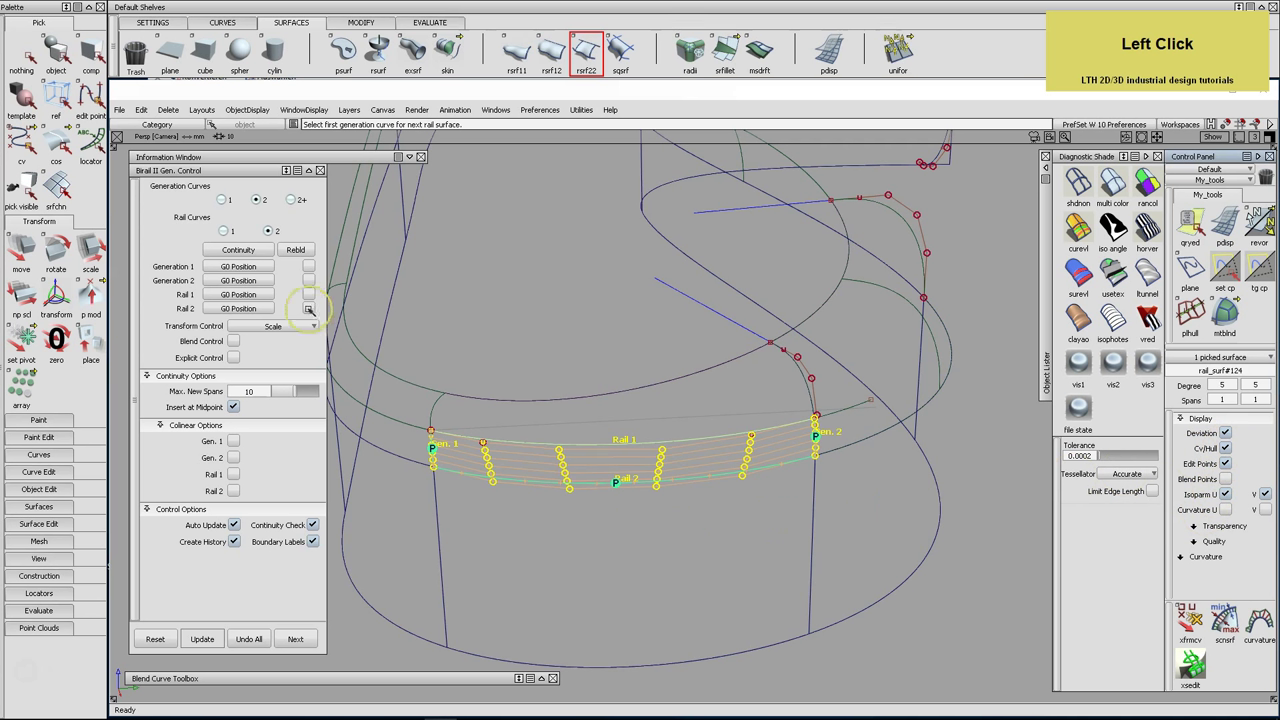
pyautogui.moveTo(232, 310); pyautogui.dragTo(235, 323)
pyautogui.moveTo(226, 273); pyautogui.dragTo(233, 320)
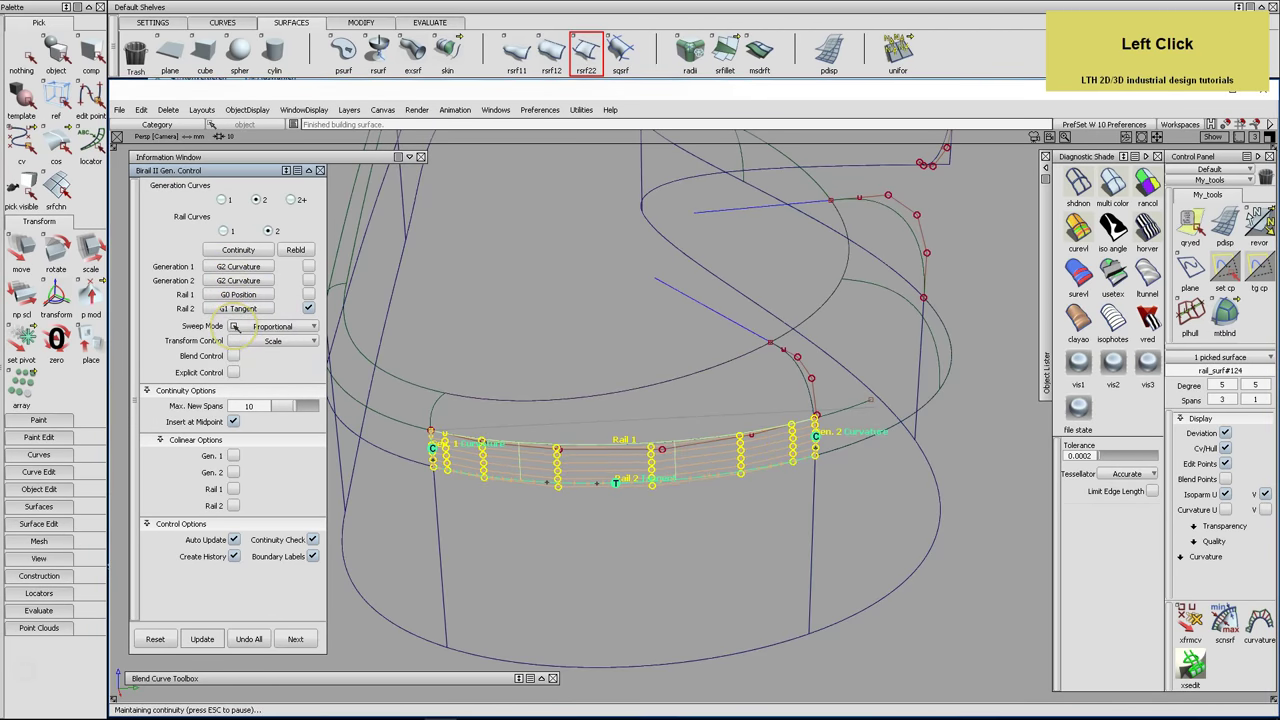
# Enable explicit control on the birail surface and set the rail degree to 6
pyautogui.click(255, 391)
pyautogui.click(233, 372)
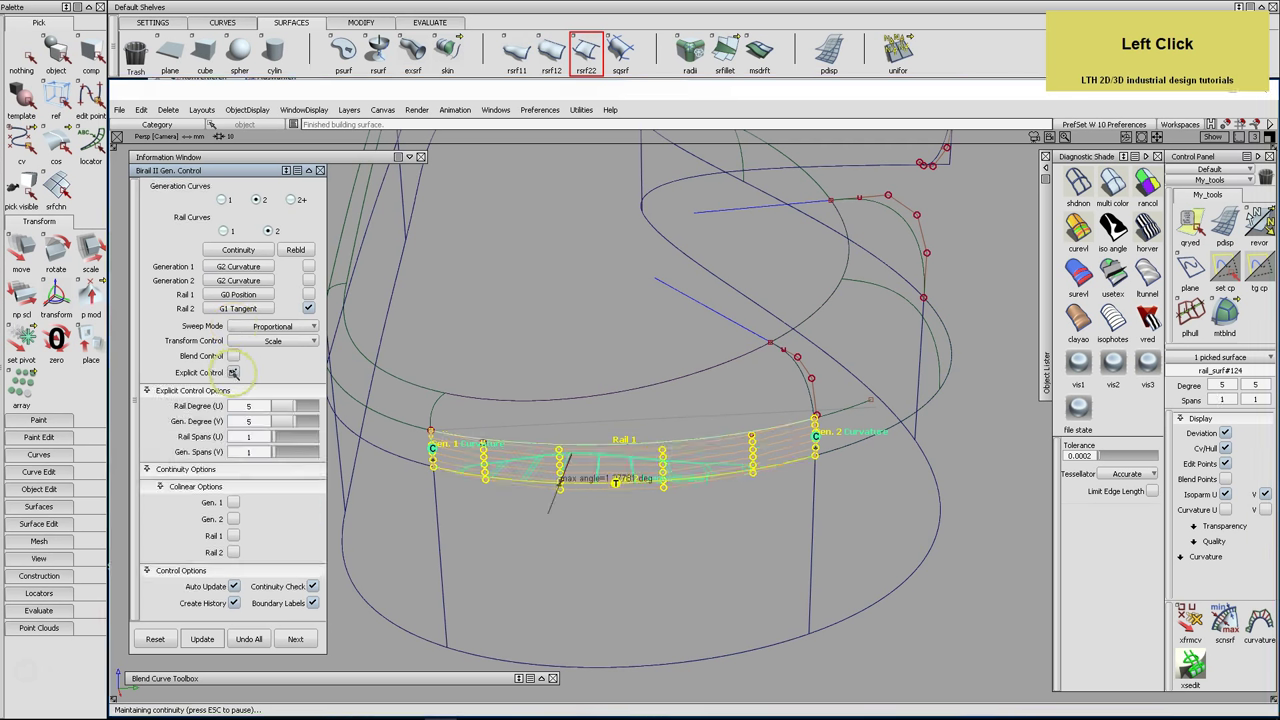
pyautogui.click(293, 406)
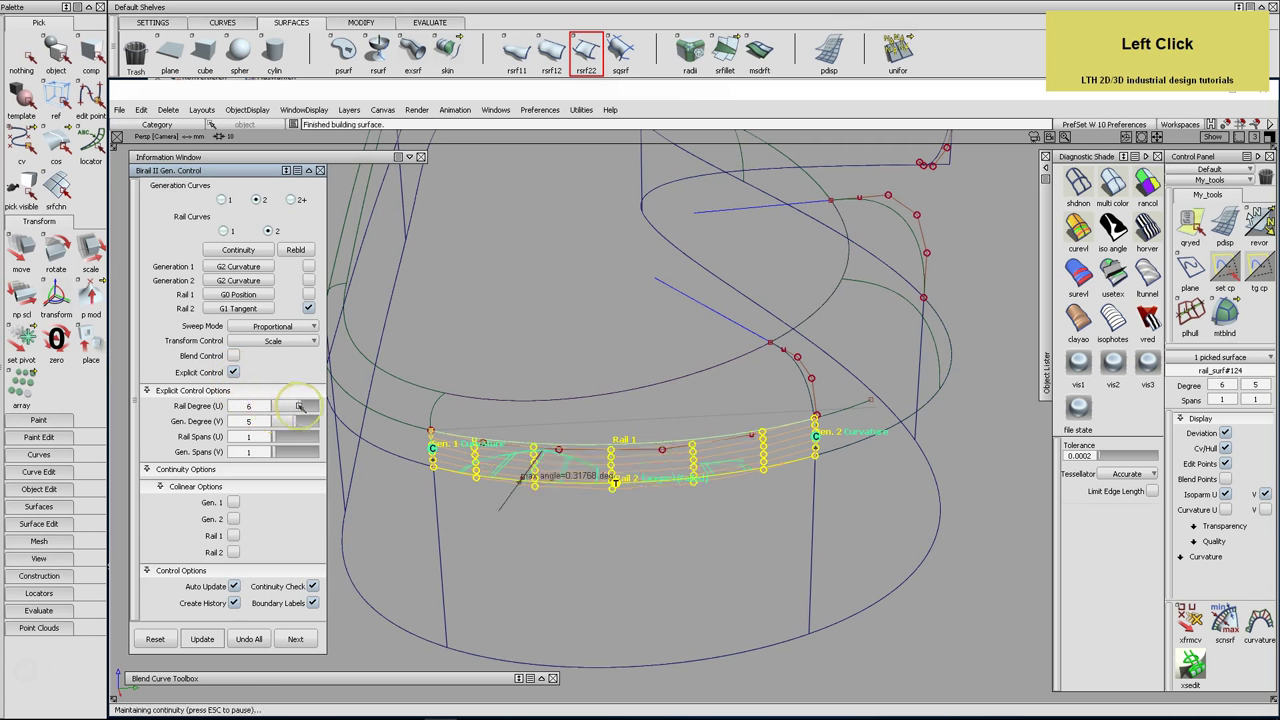
pyautogui.keyDown('alt'); pyautogui.keyDown('shift'); pyautogui.moveTo(521, 457); pyautogui.dragTo(543, 437); pyautogui.keyUp('shift'); pyautogui.keyUp('alt')
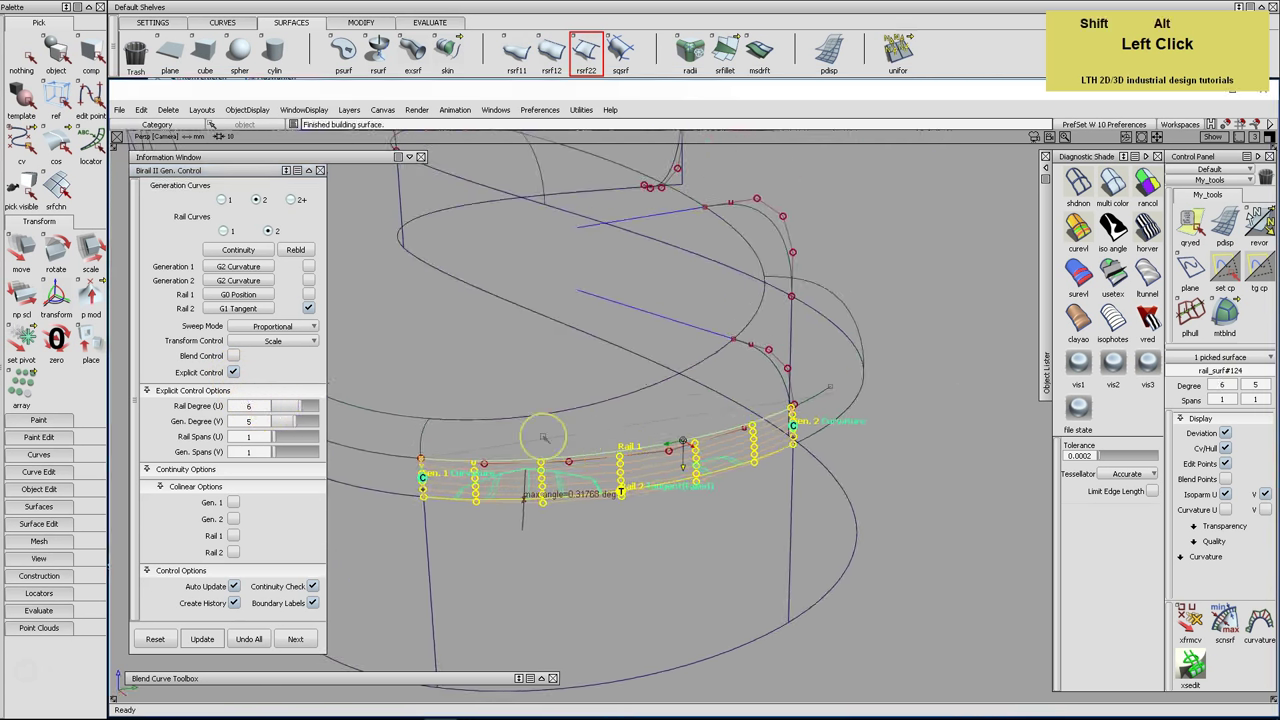
# Switch explicit control off and back on to compare the birail surface's CV layout and its tangency along Rail 2
pyautogui.click(233, 372)
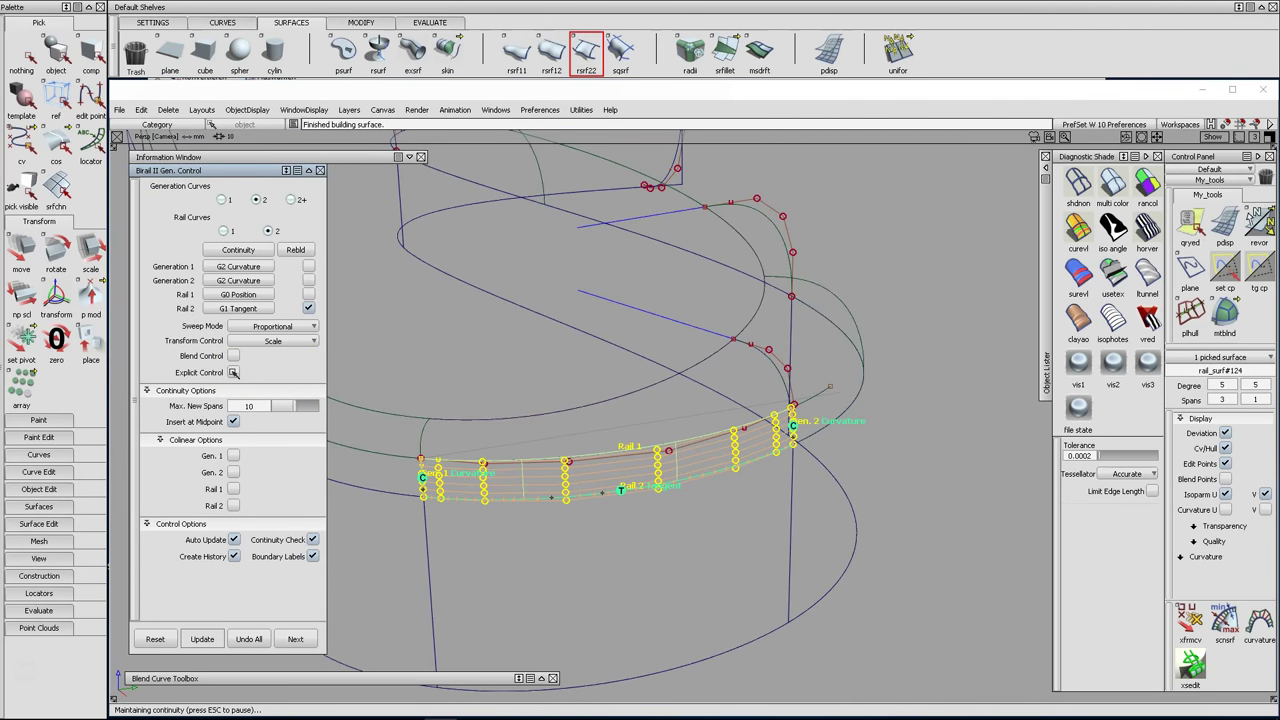
pyautogui.click(233, 372)
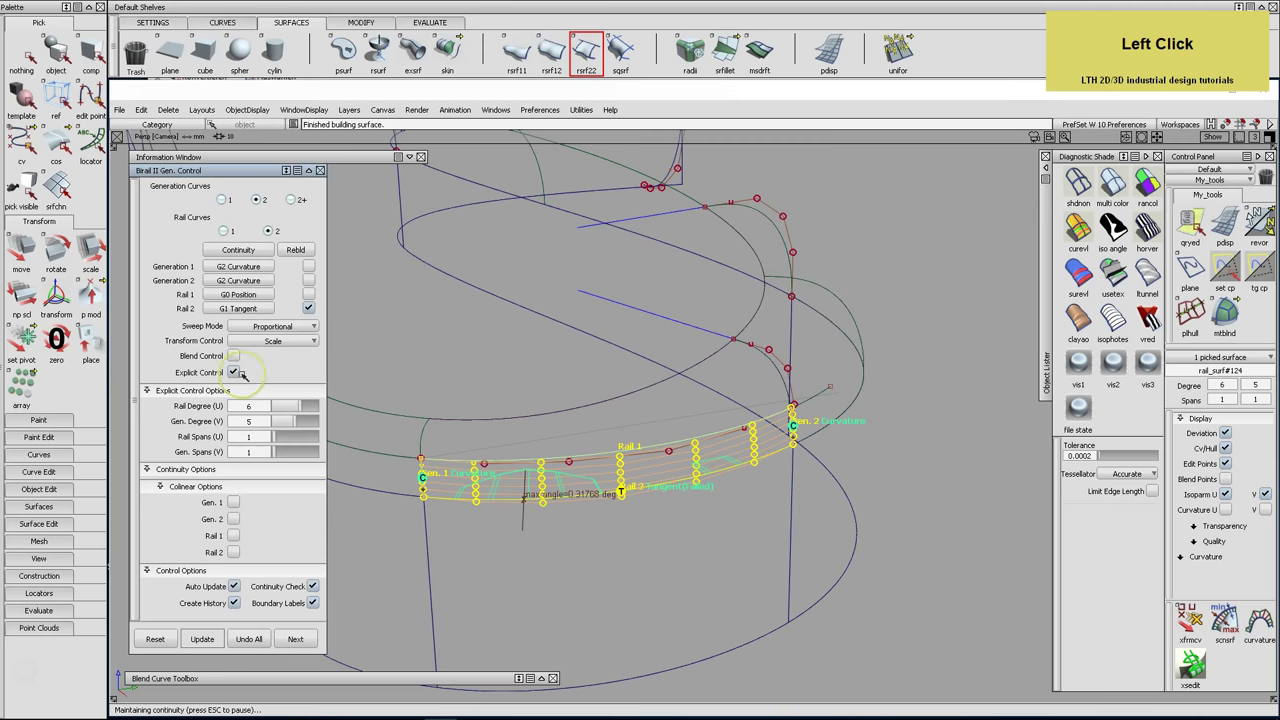
pyautogui.keyDown('alt'); pyautogui.keyDown('shift'); pyautogui.moveTo(508, 428); pyautogui.dragTo(563, 428); pyautogui.keyUp('shift'); pyautogui.keyUp('alt')
pyautogui.keyDown('alt'); pyautogui.keyDown('shift'); pyautogui.moveTo(563, 428); pyautogui.dragTo(583, 421, button='right'); pyautogui.keyUp('shift'); pyautogui.keyUp('alt')
pyautogui.keyDown('alt'); pyautogui.keyDown('shift'); pyautogui.moveTo(583, 421); pyautogui.dragTo(706, 391, button='middle'); pyautogui.keyUp('shift'); pyautogui.keyUp('alt')
pyautogui.keyDown('alt'); pyautogui.keyDown('shift'); pyautogui.moveTo(677, 411); pyautogui.dragTo(685, 370); pyautogui.keyUp('shift'); pyautogui.keyUp('alt')
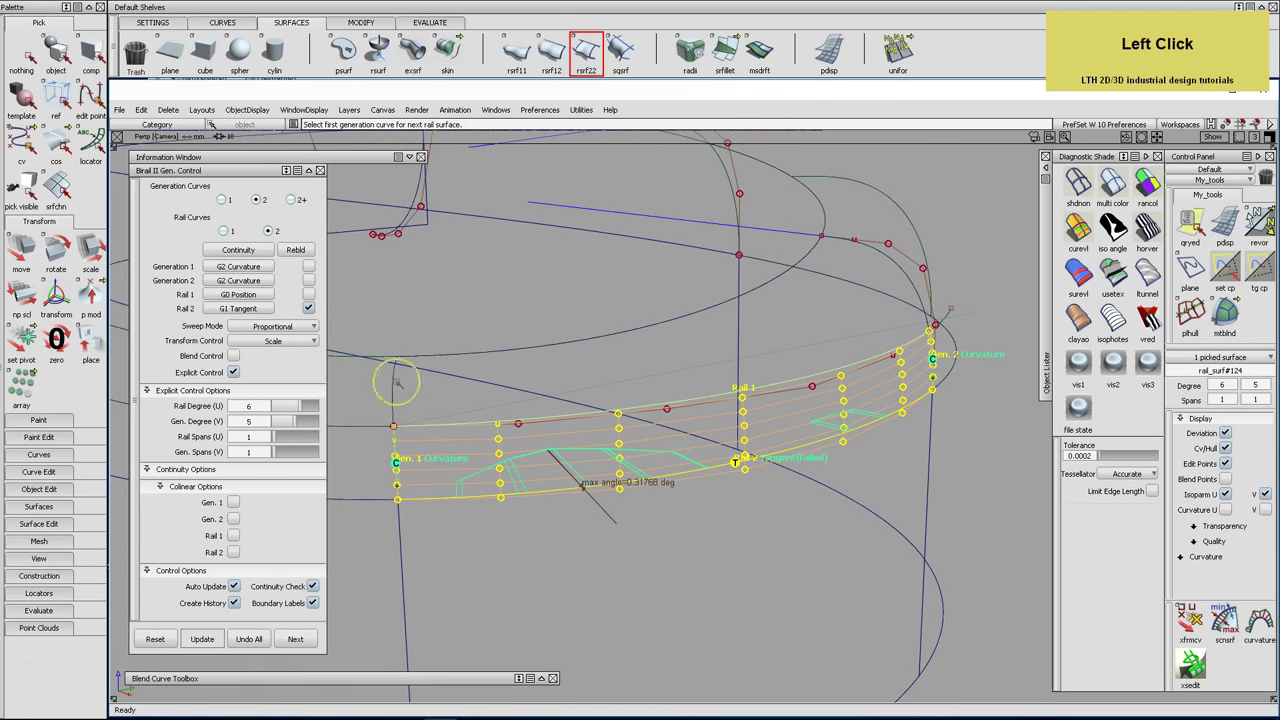
# Set the birail surface's rail degree to 7 and its rail spans to 2
pyautogui.click(303, 409)
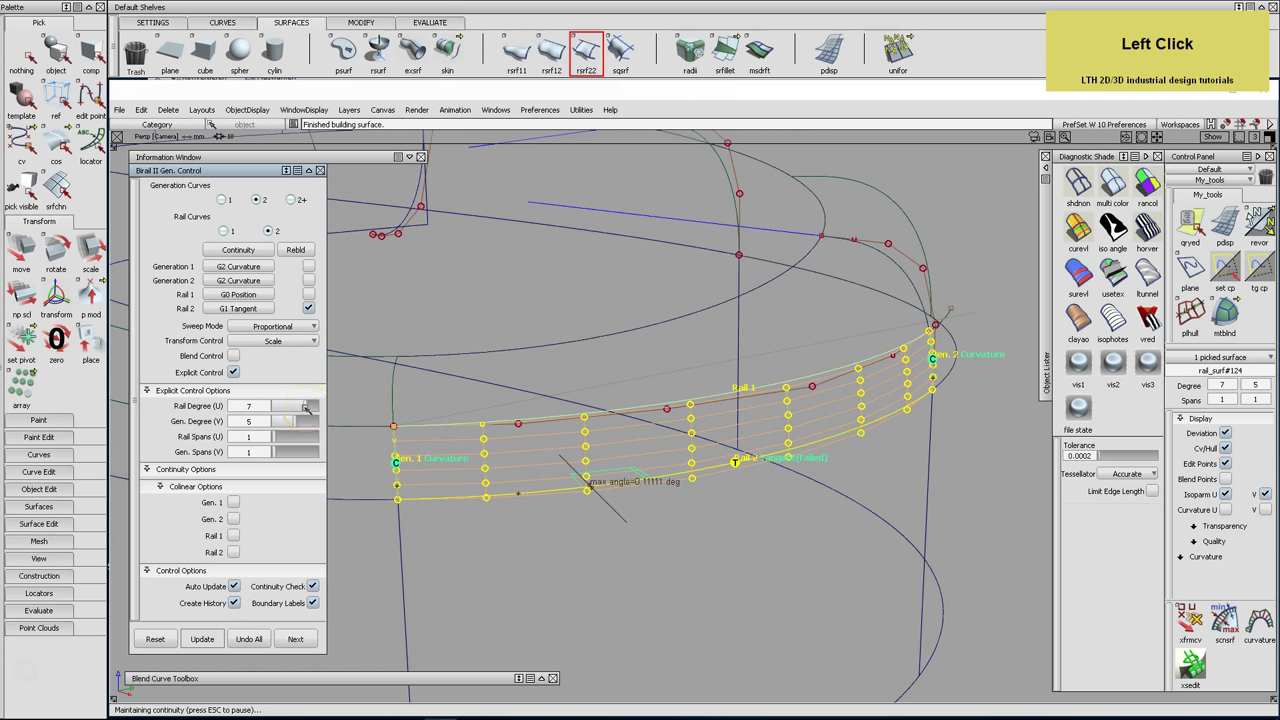
pyautogui.click(302, 421)
pyautogui.click(276, 438)
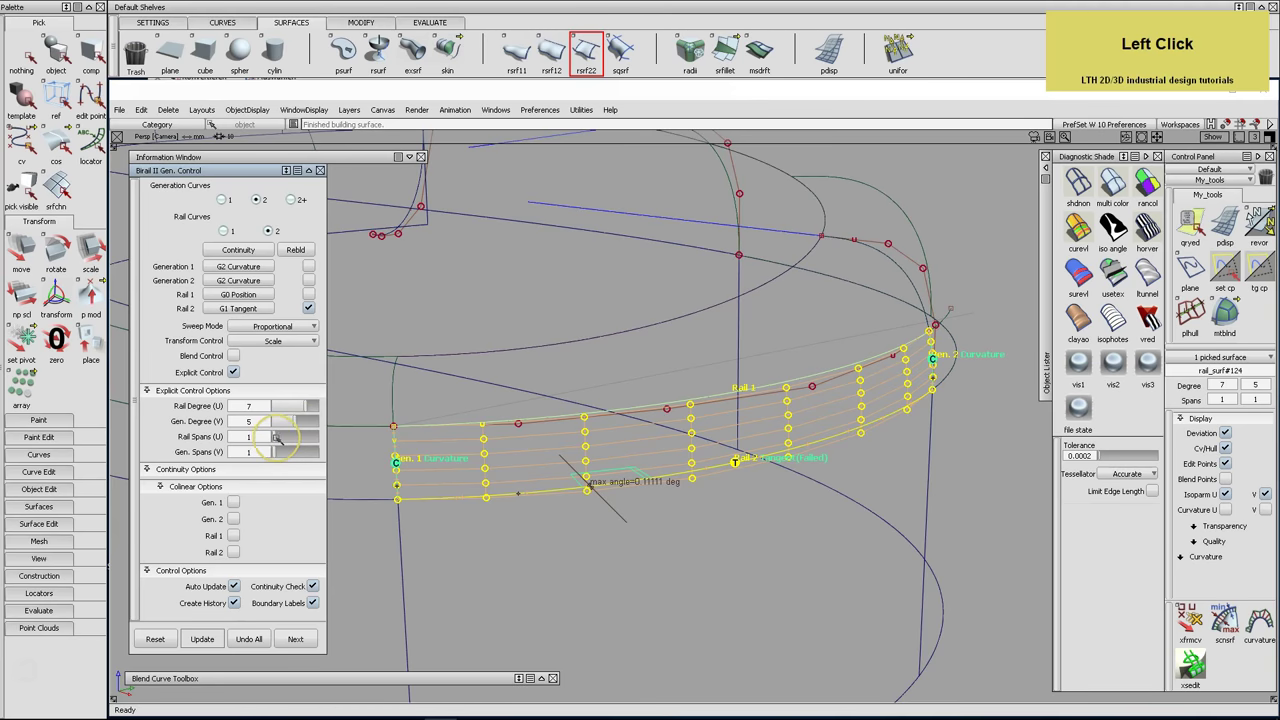
pyautogui.keyDown('alt'); pyautogui.keyDown('shift'); pyautogui.moveTo(564, 434); pyautogui.dragTo(785, 399); pyautogui.keyUp('shift'); pyautogui.keyUp('alt')
# Pick the four construction surfaces below the handle's lower edge and turn them into templates
pyautogui.click(28, 56)
pyautogui.click(56, 52)
pyautogui.keyDown('alt'); pyautogui.keyDown('shift'); pyautogui.moveTo(774, 457); pyautogui.dragTo(746, 521, button='right'); pyautogui.keyUp('shift'); pyautogui.keyUp('alt')
pyautogui.keyDown('alt'); pyautogui.keyDown('shift'); pyautogui.moveTo(746, 521); pyautogui.dragTo(654, 540); pyautogui.keyUp('shift'); pyautogui.keyUp('alt')
pyautogui.moveTo(654, 540)
pyautogui.keyDown('alt'); pyautogui.keyDown('shift'); pyautogui.mouseDown(button='right')
pyautogui.moveTo(700, 549)
pyautogui.moveTo(654, 560)
pyautogui.mouseUp(button='right'); pyautogui.keyUp('shift'); pyautogui.keyUp('alt')
pyautogui.click(742, 602)
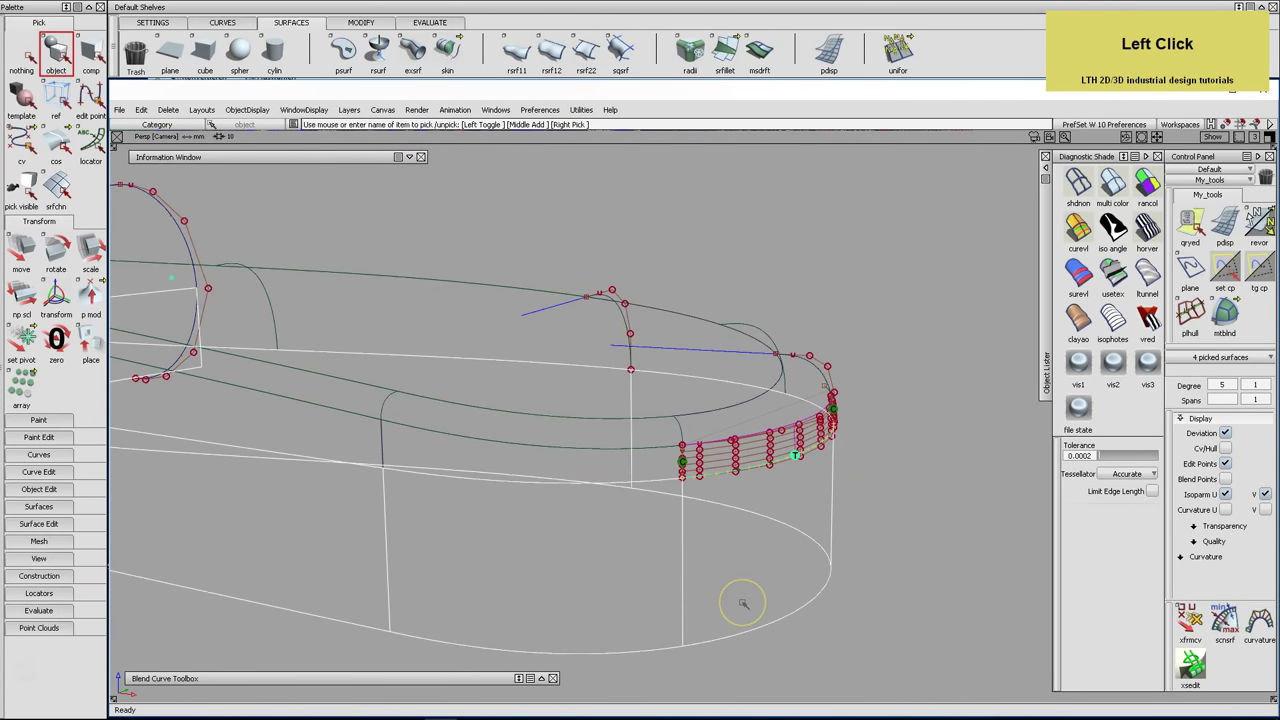
pyautogui.hotkey('alt', 't')
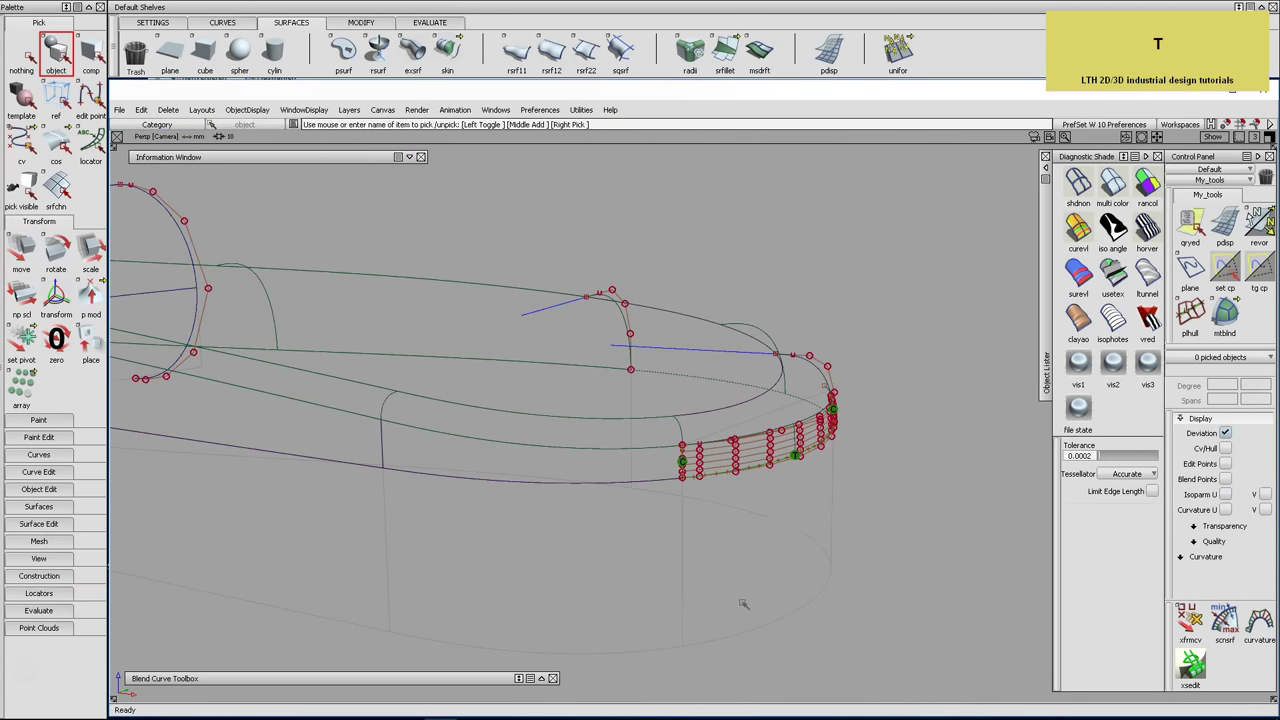
# Turn on symmetry for the Step 11 layer and apply Horizontal/Vertical stripe shading to the birail surface and its neighbouring surfaces
pyautogui.click(1042, 308)
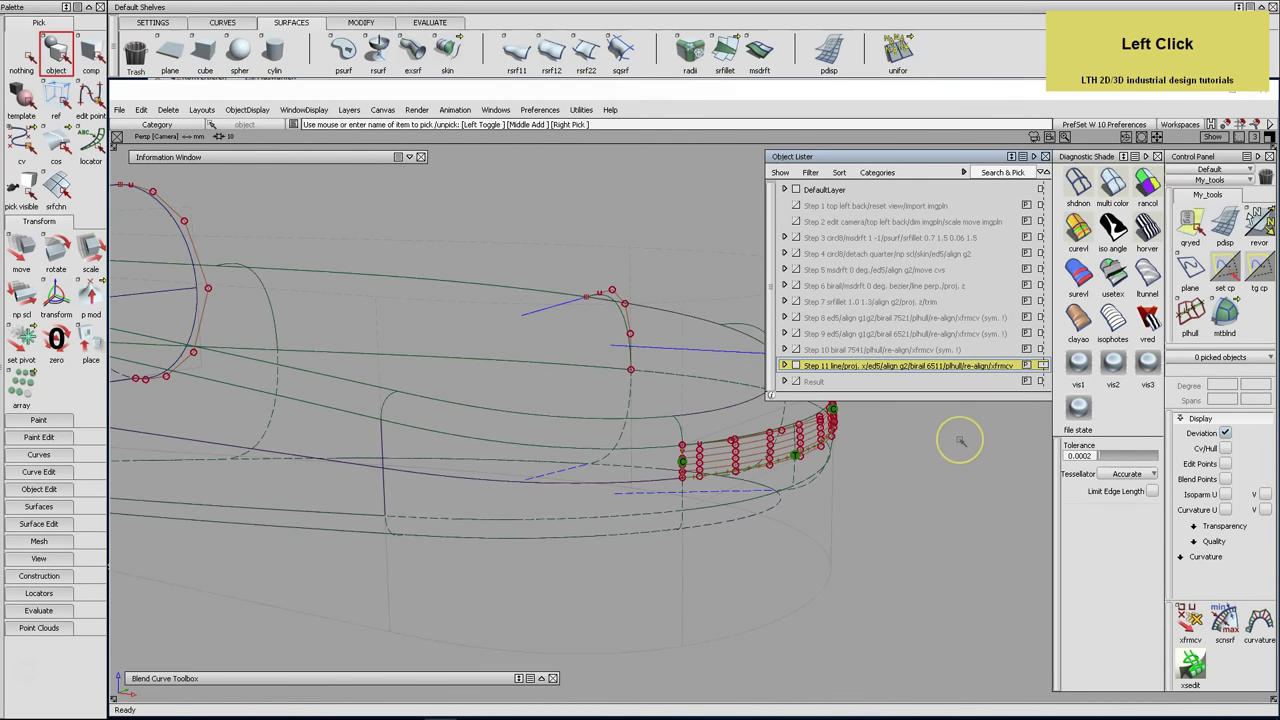
pyautogui.click(697, 472)
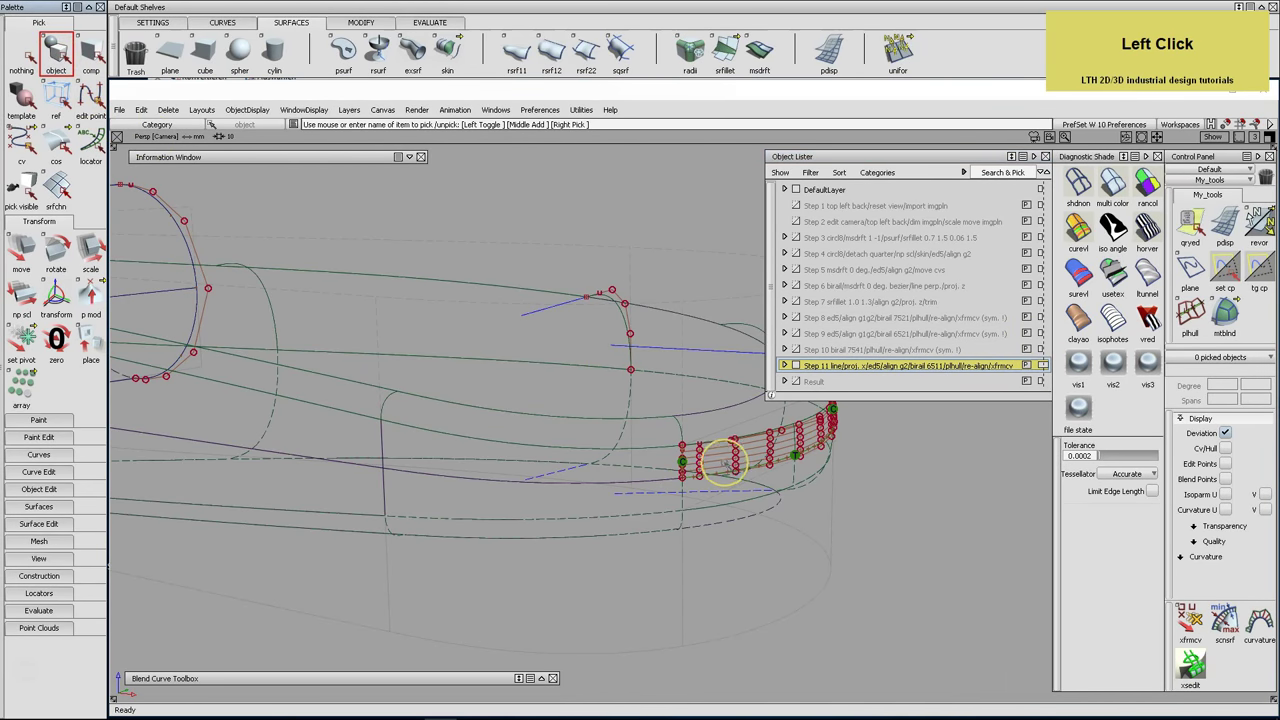
pyautogui.click(1146, 226)
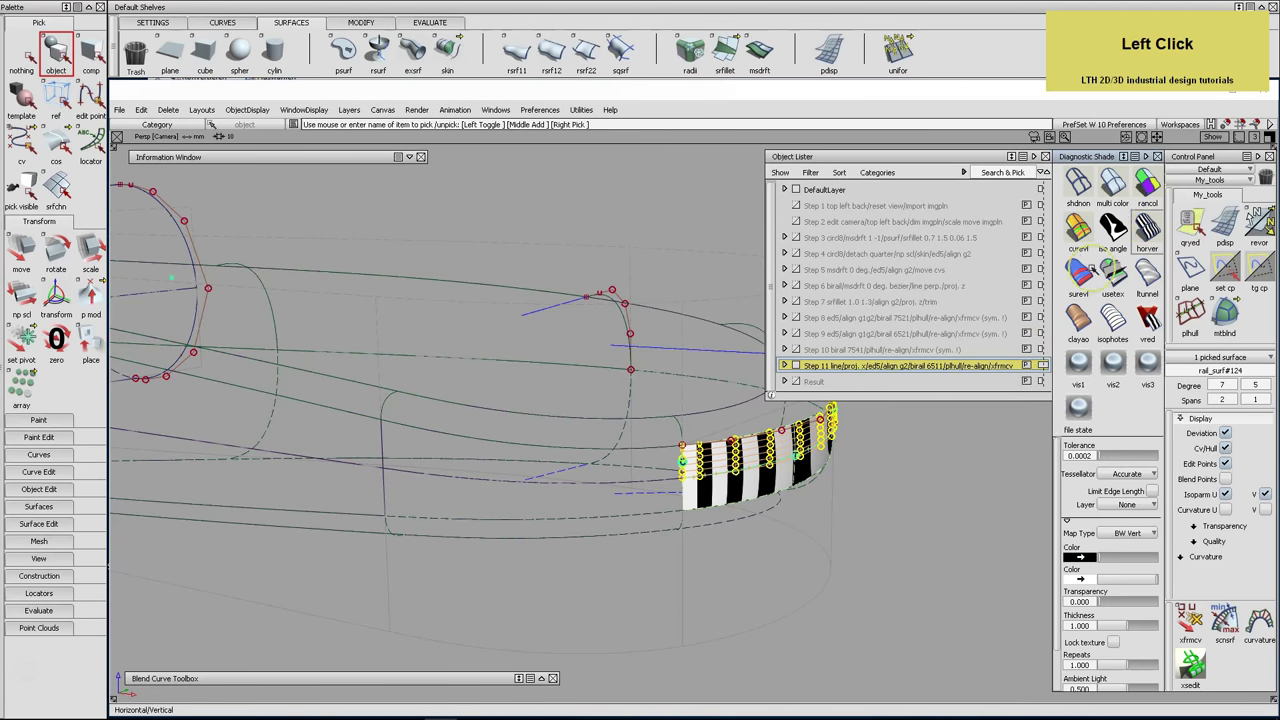
pyautogui.keyDown('alt'); pyautogui.keyDown('shift'); pyautogui.moveTo(861, 454); pyautogui.dragTo(912, 456); pyautogui.keyUp('shift'); pyautogui.keyUp('alt')
pyautogui.moveTo(912, 456)
pyautogui.keyDown('alt'); pyautogui.keyDown('shift'); pyautogui.mouseDown(button='middle')
pyautogui.moveTo(922, 459)
pyautogui.moveTo(660, 537)
pyautogui.mouseUp(button='middle'); pyautogui.keyUp('shift'); pyautogui.keyUp('alt')
pyautogui.keyDown('alt'); pyautogui.keyDown('shift'); pyautogui.moveTo(660, 537); pyautogui.dragTo(723, 429); pyautogui.keyUp('shift'); pyautogui.keyUp('alt')
pyautogui.click(727, 422)
pyautogui.click(1146, 228)
pyautogui.click(340, 461)
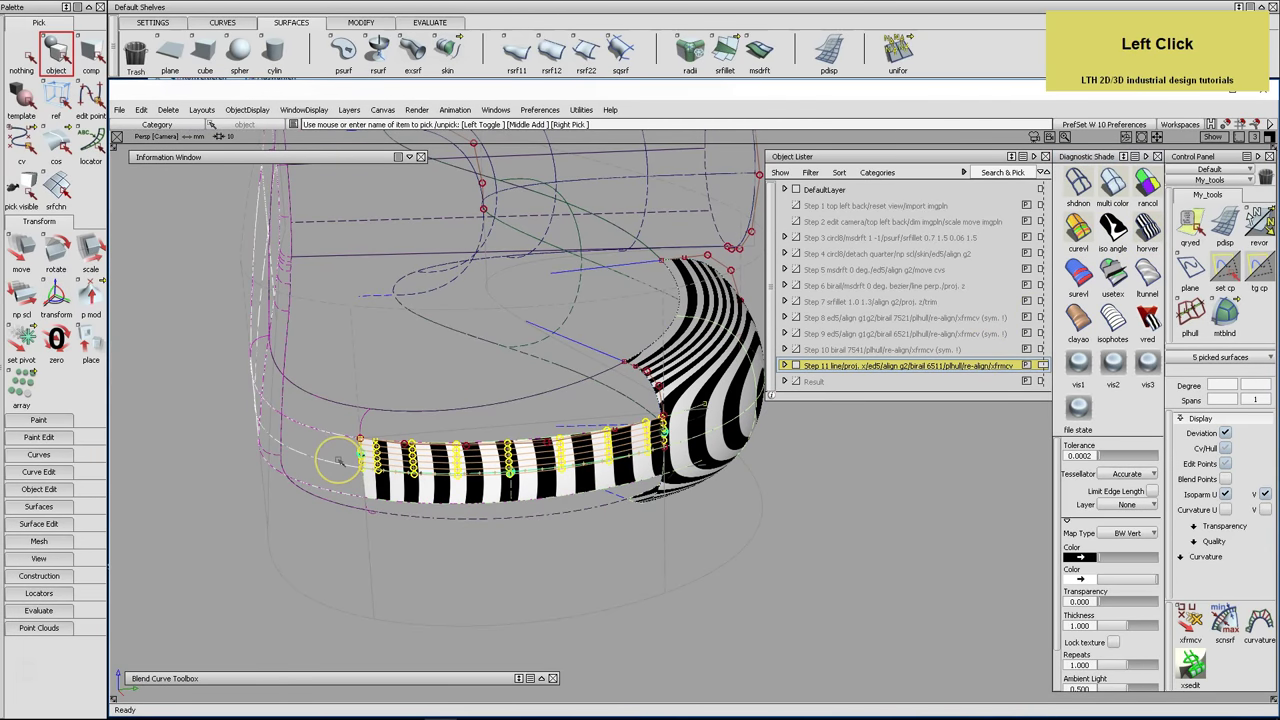
# Examine the vertical stripes across the surface joins, switch the map type to BW Horz and check the horizontal stripe flow
pyautogui.keyDown('alt'); pyautogui.keyDown('shift'); pyautogui.moveTo(586, 531); pyautogui.dragTo(551, 531); pyautogui.keyUp('shift'); pyautogui.keyUp('alt')
pyautogui.keyDown('alt'); pyautogui.keyDown('shift'); pyautogui.moveTo(551, 531); pyautogui.dragTo(586, 491, button='right'); pyautogui.keyUp('shift'); pyautogui.keyUp('alt')
pyautogui.keyDown('alt'); pyautogui.keyDown('shift'); pyautogui.moveTo(586, 491); pyautogui.dragTo(575, 455); pyautogui.keyUp('shift'); pyautogui.keyUp('alt')
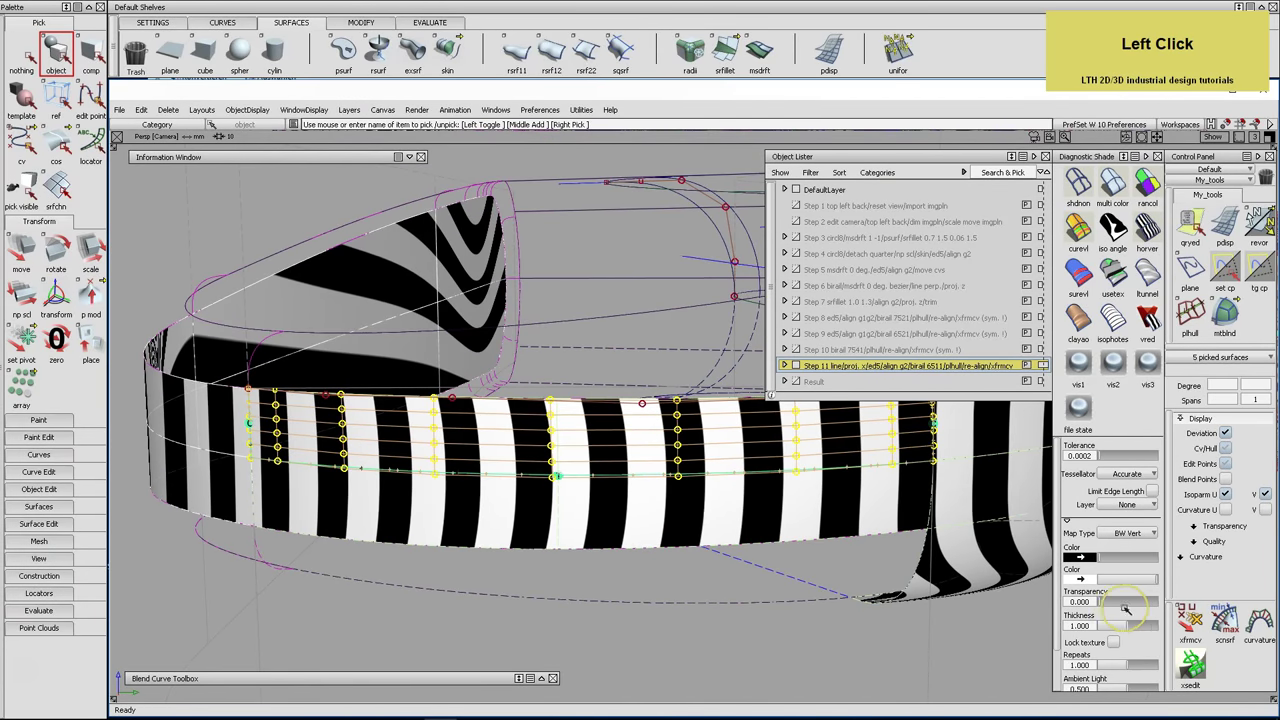
pyautogui.moveTo(1135, 535); pyautogui.dragTo(1072, 582)
pyautogui.keyDown('alt'); pyautogui.keyDown('shift'); pyautogui.moveTo(711, 562); pyautogui.dragTo(826, 583); pyautogui.keyUp('shift'); pyautogui.keyUp('alt')
pyautogui.keyDown('alt'); pyautogui.keyDown('shift'); pyautogui.moveTo(826, 583); pyautogui.dragTo(729, 537, button='middle'); pyautogui.keyUp('shift'); pyautogui.keyUp('alt')
pyautogui.keyDown('alt'); pyautogui.keyDown('shift'); pyautogui.moveTo(729, 537); pyautogui.dragTo(808, 545); pyautogui.keyUp('shift'); pyautogui.keyUp('alt')
pyautogui.keyDown('alt'); pyautogui.keyDown('shift'); pyautogui.moveTo(806, 543); pyautogui.dragTo(656, 517, button='middle'); pyautogui.keyUp('shift'); pyautogui.keyUp('alt')
pyautogui.keyDown('alt'); pyautogui.keyDown('shift'); pyautogui.moveTo(656, 517); pyautogui.dragTo(607, 496); pyautogui.keyUp('shift'); pyautogui.keyUp('alt')
pyautogui.keyDown('alt'); pyautogui.keyDown('shift'); pyautogui.moveTo(740, 540); pyautogui.dragTo(771, 583); pyautogui.keyUp('shift'); pyautogui.keyUp('alt')
pyautogui.keyDown('alt'); pyautogui.keyDown('shift'); pyautogui.moveTo(771, 583); pyautogui.dragTo(660, 569, button='middle'); pyautogui.keyUp('shift'); pyautogui.keyUp('alt')
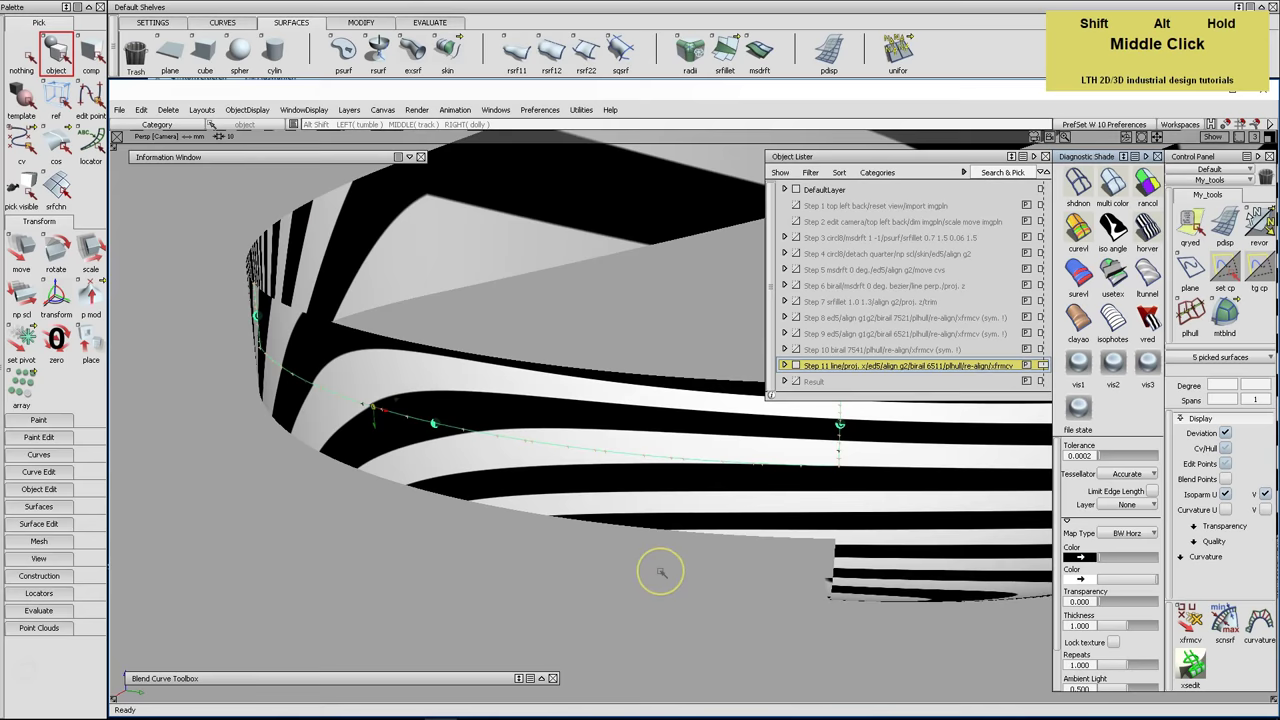
# Change the diagnostic shading to Clay with AO, hide the locators and examine the grip end from several directions
pyautogui.click(1113, 275)
pyautogui.click(1113, 275)
pyautogui.click(1078, 322)
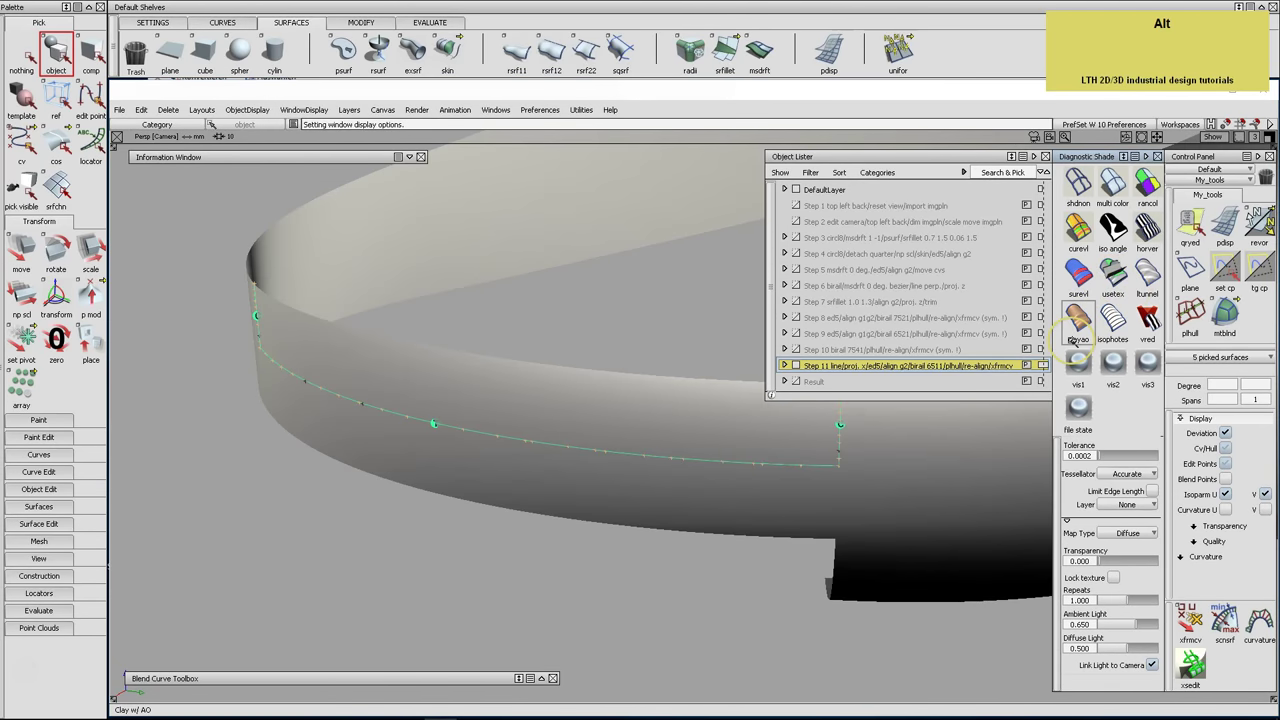
pyautogui.keyDown('alt'); pyautogui.keyDown('shift'); pyautogui.moveTo(700, 494); pyautogui.dragTo(760, 466); pyautogui.keyUp('shift'); pyautogui.keyUp('alt')
pyautogui.keyDown('alt'); pyautogui.keyDown('shift'); pyautogui.moveTo(760, 466); pyautogui.dragTo(680, 451, button='right'); pyautogui.keyUp('shift'); pyautogui.keyUp('alt')
pyautogui.keyDown('alt'); pyautogui.keyDown('shift'); pyautogui.moveTo(680, 451); pyautogui.dragTo(706, 477); pyautogui.keyUp('shift'); pyautogui.keyUp('alt')
pyautogui.keyDown('alt'); pyautogui.keyDown('shift'); pyautogui.moveTo(706, 477); pyautogui.dragTo(733, 550, button='middle'); pyautogui.keyUp('shift'); pyautogui.keyUp('alt')
pyautogui.keyDown('alt'); pyautogui.keyDown('shift'); pyautogui.moveTo(733, 550); pyautogui.dragTo(855, 502); pyautogui.keyUp('shift'); pyautogui.keyUp('alt')
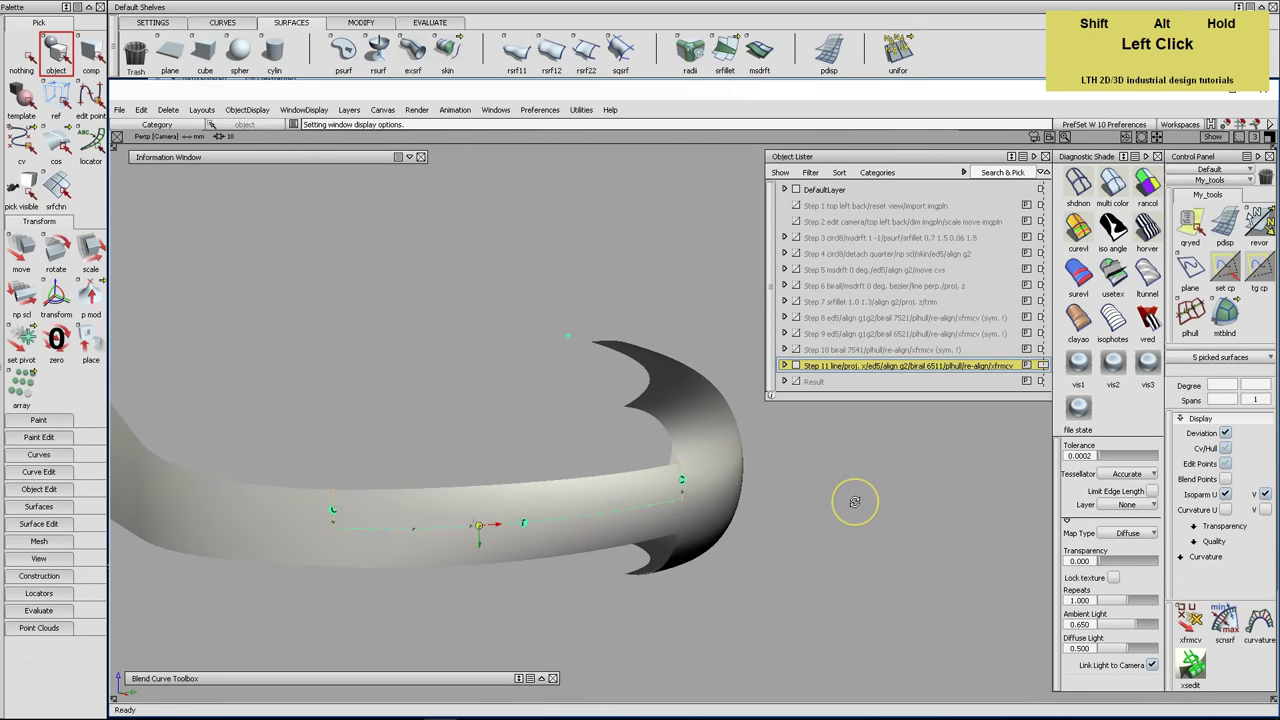
pyautogui.hotkey('ctrl', 'l')
pyautogui.moveTo(843, 509)
pyautogui.keyDown('alt'); pyautogui.keyDown('shift'); pyautogui.mouseDown()
pyautogui.moveTo(853, 467)
pyautogui.moveTo(857, 503)
pyautogui.moveTo(837, 523)
pyautogui.mouseUp(); pyautogui.keyUp('shift'); pyautogui.keyUp('alt')
pyautogui.keyDown('alt'); pyautogui.keyDown('shift'); pyautogui.doubleClick(800, 531); pyautogui.keyUp('shift'); pyautogui.keyUp('alt')
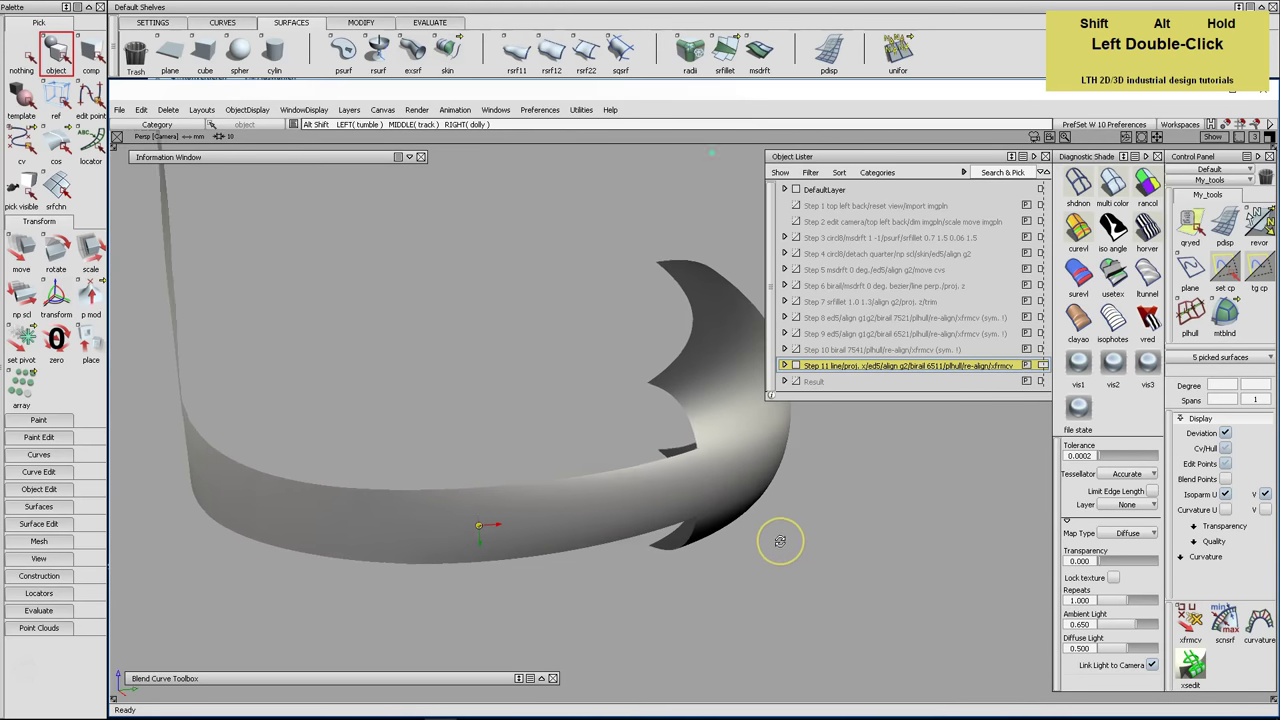
# Turn off the Step 11 layer's symmetry and the diagnostic shading, and reopen the birail surface for editing with Query Edit
pyautogui.click(1042, 365)
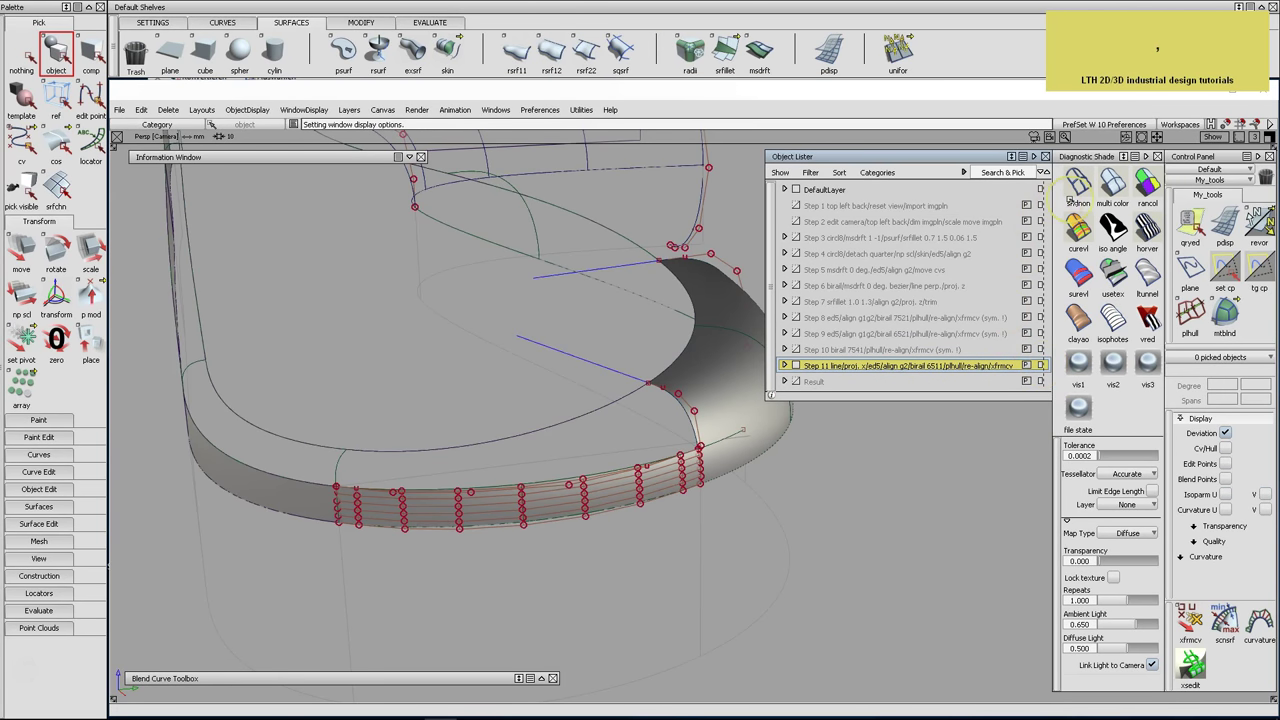
pyautogui.click(1078, 182)
pyautogui.click(1190, 222)
pyautogui.click(697, 470)
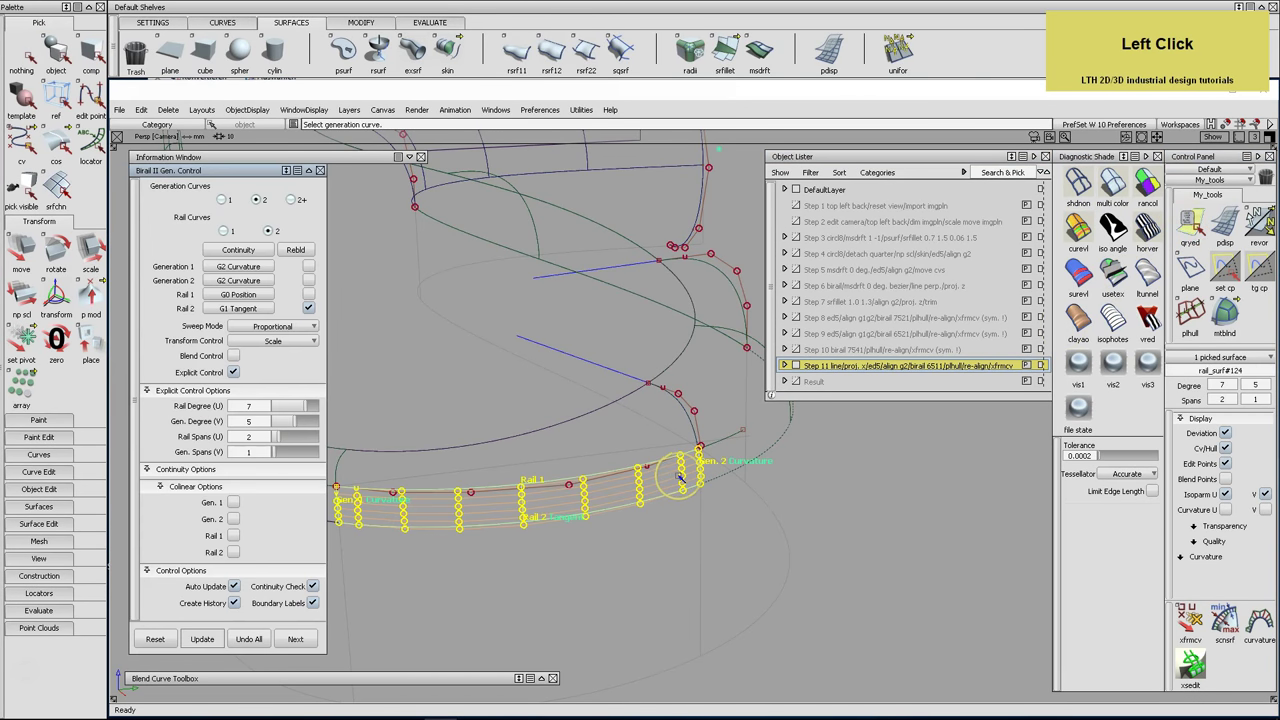
pyautogui.hotkey('alt', 'l')
pyautogui.doubleClick(880, 154)
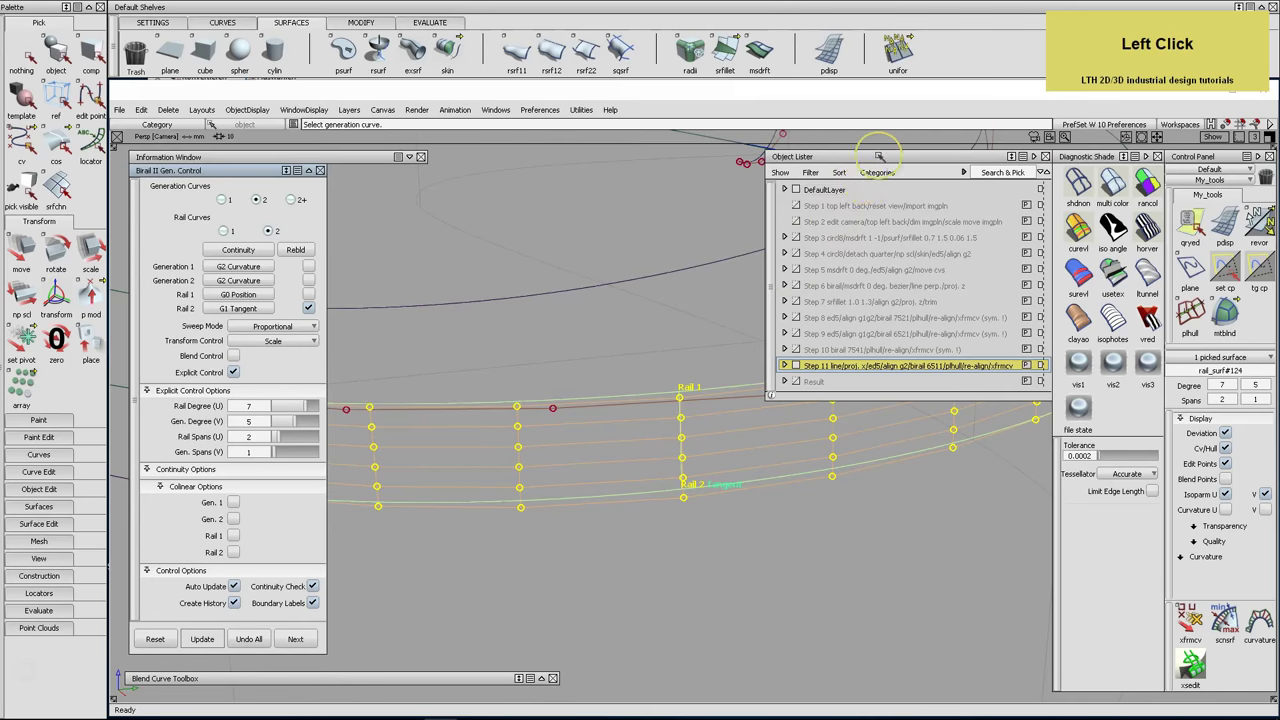
# Examine the birail surface's CV rows near Generation 2 and in the Back view, closing the birail options
pyautogui.keyDown('alt'); pyautogui.keyDown('shift'); pyautogui.moveTo(663, 330); pyautogui.dragTo(884, 291); pyautogui.keyUp('shift'); pyautogui.keyUp('alt')
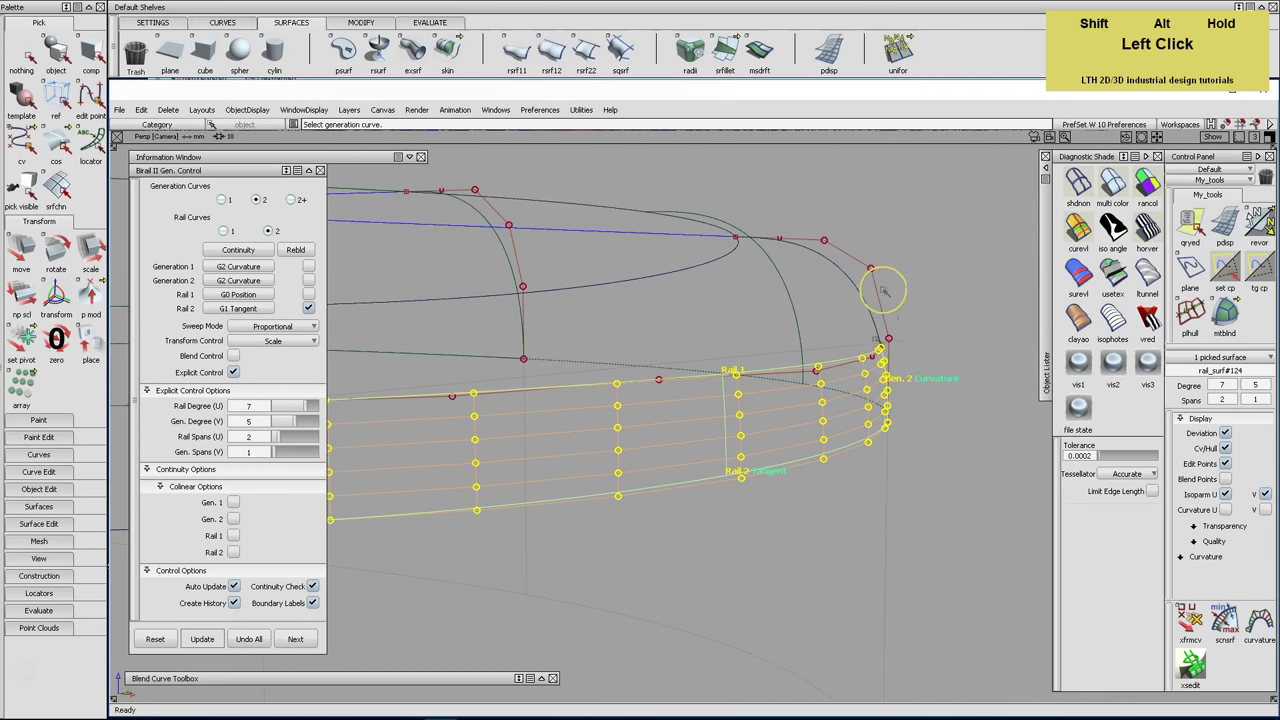
pyautogui.keyDown('alt'); pyautogui.keyDown('shift'); pyautogui.click(889, 451); pyautogui.keyUp('shift'); pyautogui.keyUp('alt')
pyautogui.keyDown('alt'); pyautogui.keyDown('shift'); pyautogui.moveTo(889, 451); pyautogui.dragTo(906, 420, button='right'); pyautogui.keyUp('shift'); pyautogui.keyUp('alt')
pyautogui.keyDown('alt'); pyautogui.keyDown('shift'); pyautogui.moveTo(866, 432); pyautogui.dragTo(902, 425); pyautogui.keyUp('shift'); pyautogui.keyUp('alt')
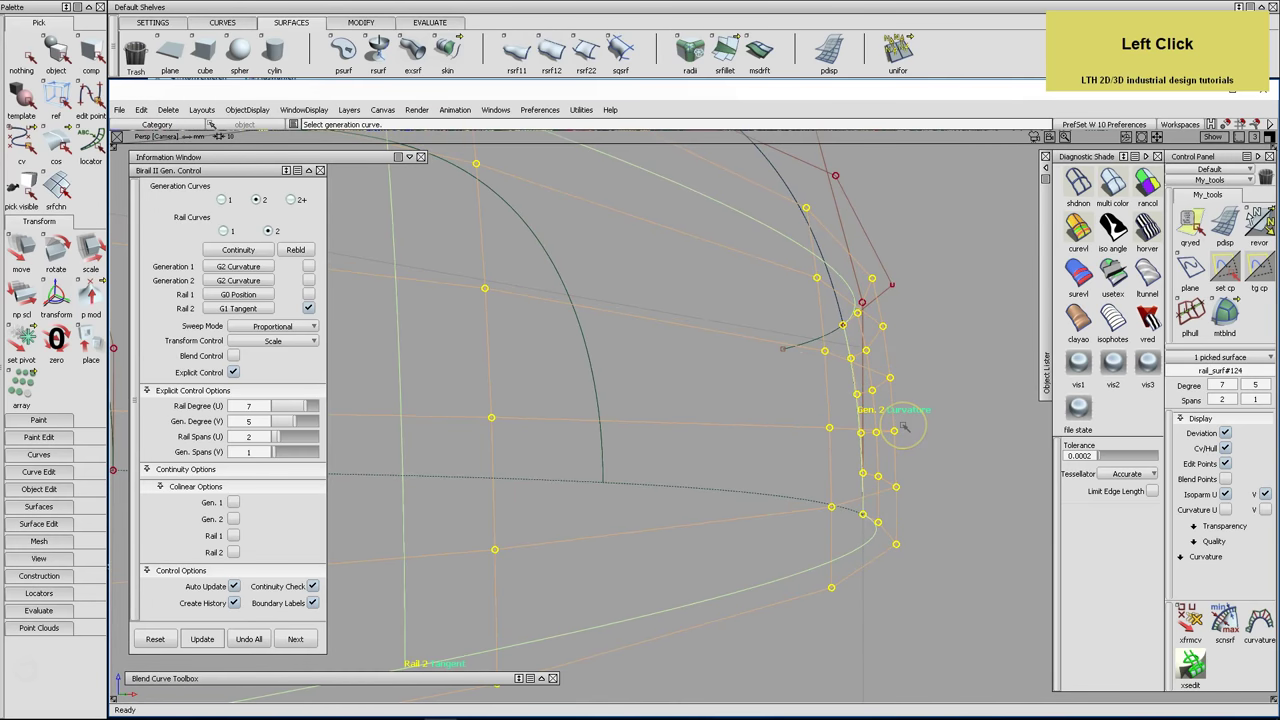
pyautogui.press('F7')
pyautogui.keyDown('alt'); pyautogui.keyDown('shift'); pyautogui.moveTo(757, 486); pyautogui.dragTo(481, 297, button='right'); pyautogui.keyUp('shift'); pyautogui.keyUp('alt')
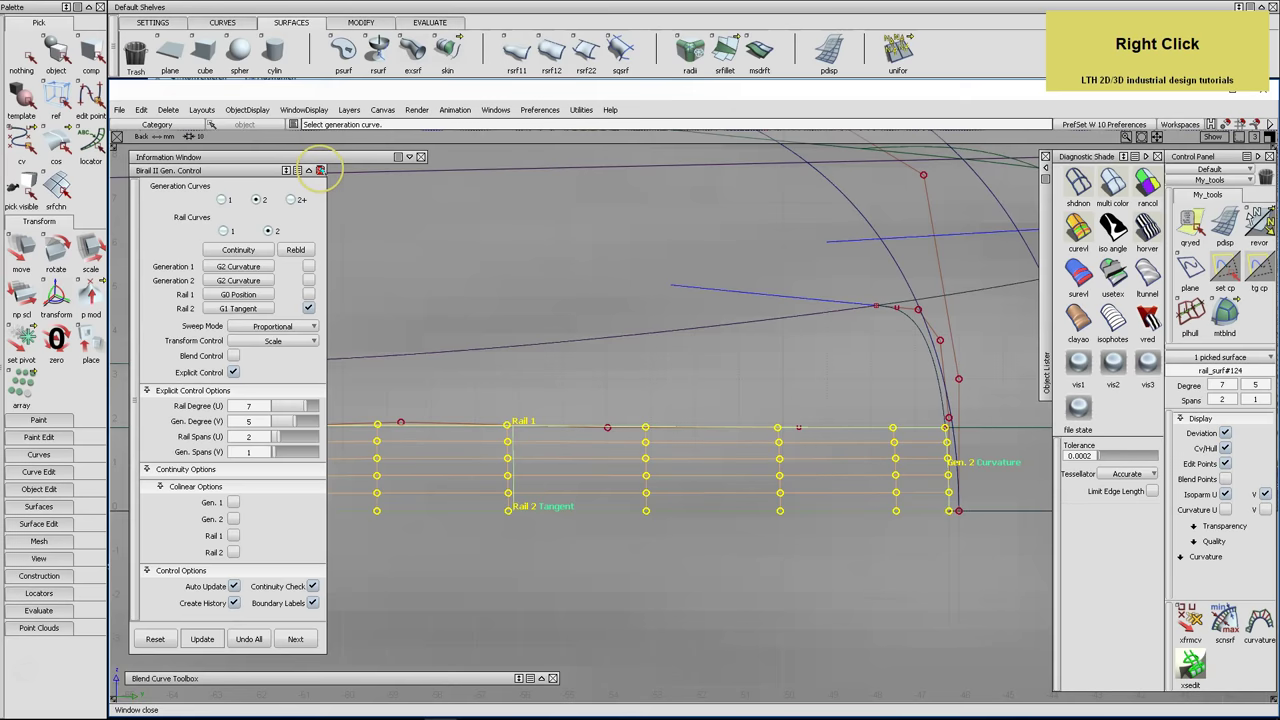
pyautogui.click(320, 170)
pyautogui.keyDown('alt'); pyautogui.keyDown('shift'); pyautogui.moveTo(551, 400); pyautogui.dragTo(597, 362, button='middle'); pyautogui.keyUp('shift'); pyautogui.keyUp('alt')
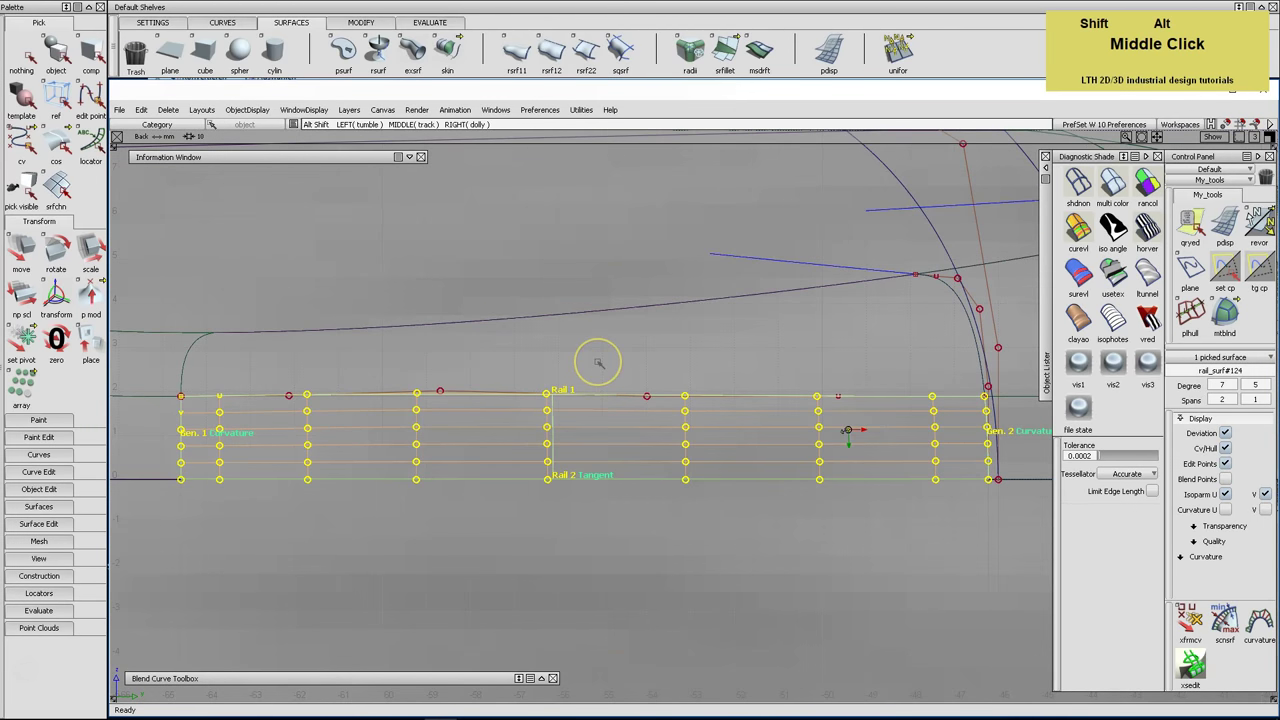
pyautogui.keyDown('alt'); pyautogui.keyDown('shift'); pyautogui.moveTo(500, 366); pyautogui.dragTo(571, 363, button='middle'); pyautogui.keyUp('shift'); pyautogui.keyUp('alt')
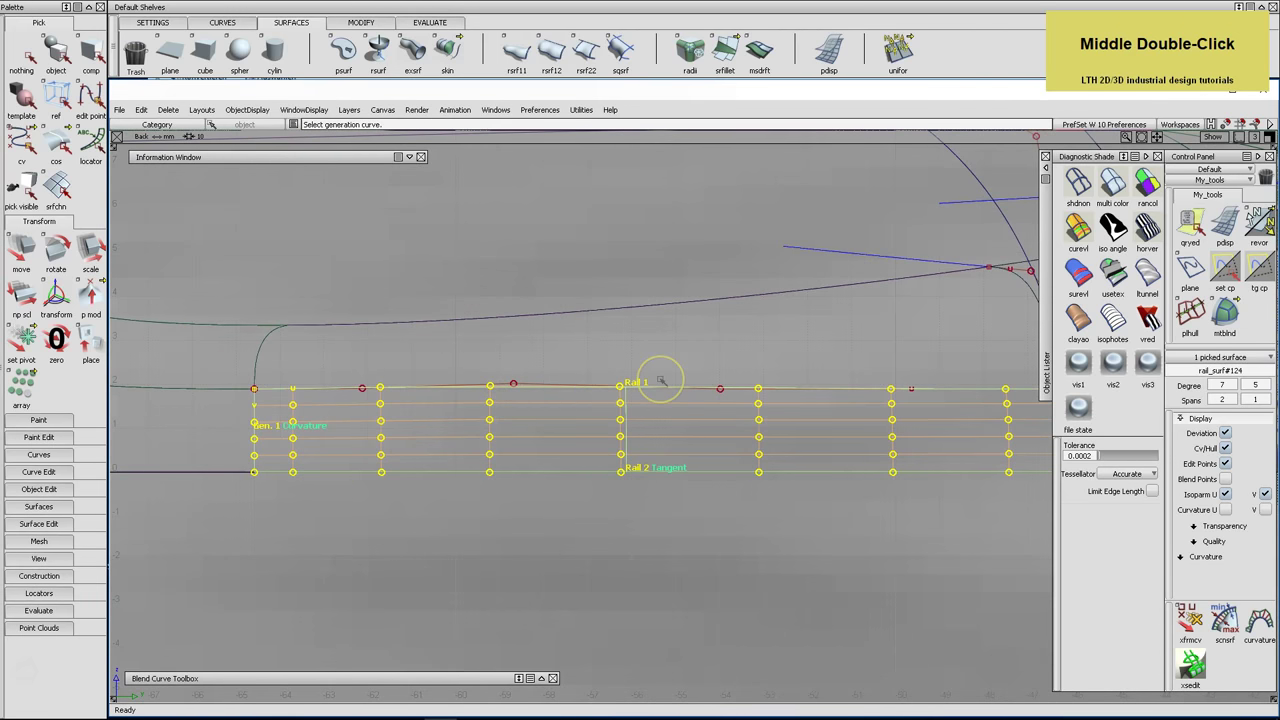
# Return to the perspective view, check the CV layout along the whole birail surface and deselect everything
pyautogui.press('F8')
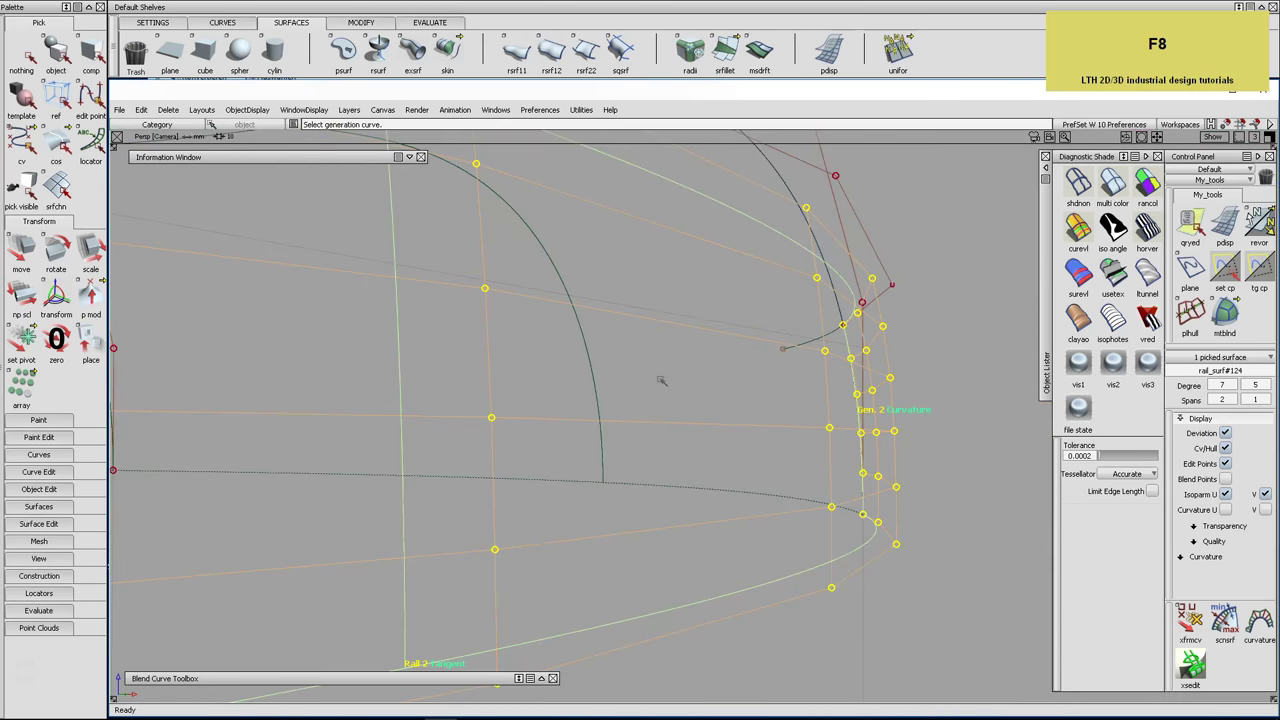
pyautogui.keyDown('alt'); pyautogui.keyDown('shift'); pyautogui.moveTo(741, 347); pyautogui.dragTo(729, 351, button='right'); pyautogui.keyUp('shift'); pyautogui.keyUp('alt')
pyautogui.moveTo(729, 351)
pyautogui.keyDown('alt'); pyautogui.keyDown('shift'); pyautogui.mouseDown()
pyautogui.moveTo(680, 329)
pyautogui.moveTo(737, 349)
pyautogui.mouseUp(); pyautogui.keyUp('shift'); pyautogui.keyUp('alt')
pyautogui.keyDown('alt'); pyautogui.keyDown('shift'); pyautogui.moveTo(737, 349); pyautogui.dragTo(717, 357, button='right'); pyautogui.keyUp('shift'); pyautogui.keyUp('alt')
pyautogui.keyDown('alt'); pyautogui.keyDown('shift'); pyautogui.moveTo(700, 369); pyautogui.dragTo(464, 433); pyautogui.keyUp('shift'); pyautogui.keyUp('alt')
pyautogui.click(22, 55)
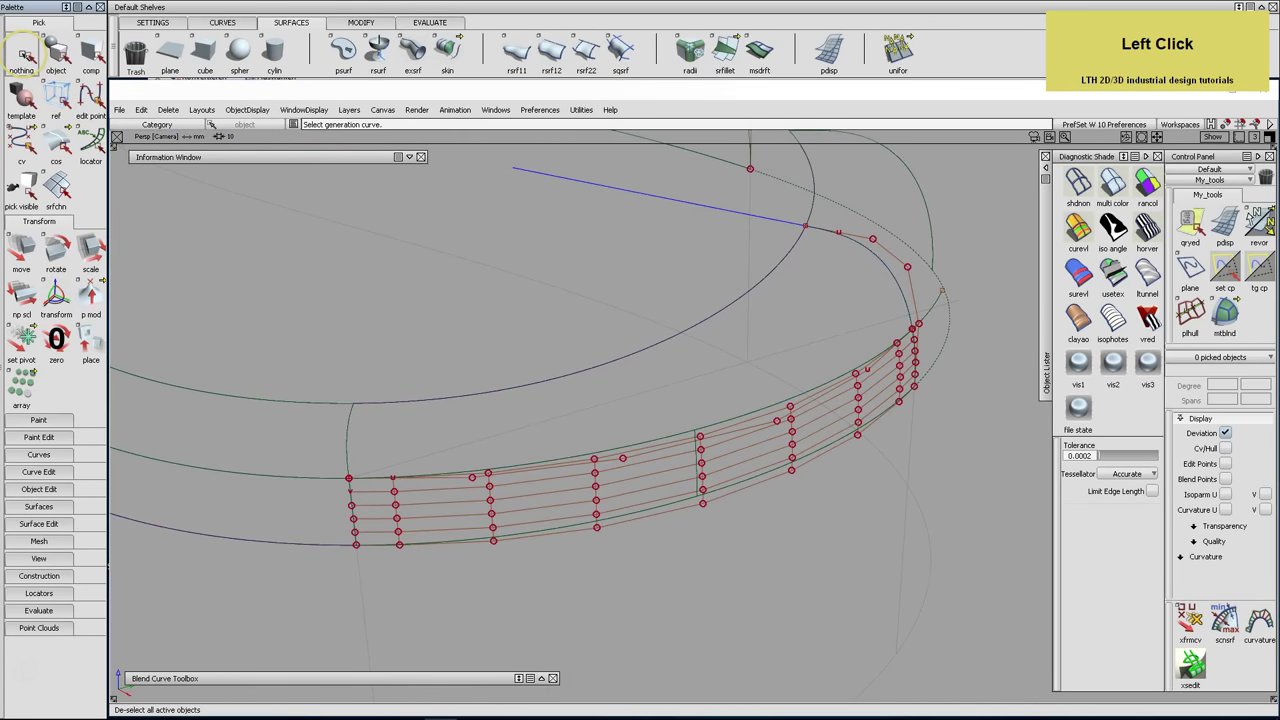
pyautogui.hotkey('ctrl', 'd')
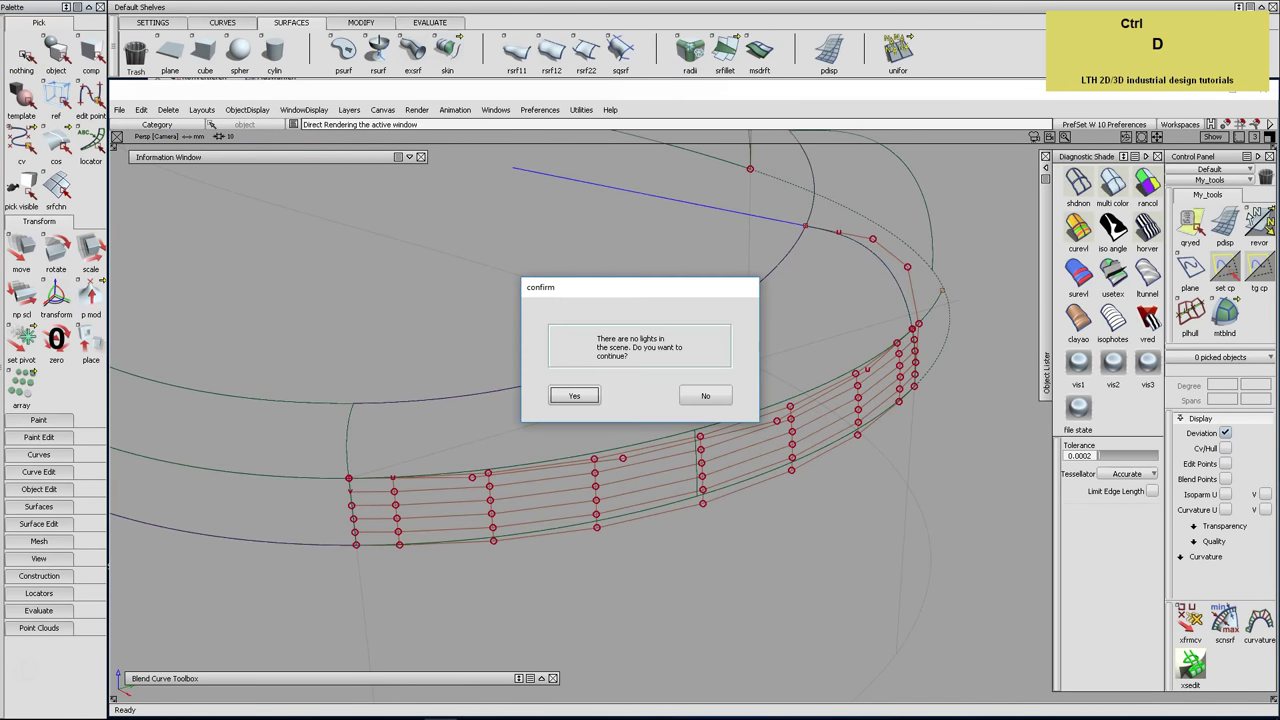
pyautogui.click(707, 396)
pyautogui.moveTo(120, 111); pyautogui.dragTo(127, 189)
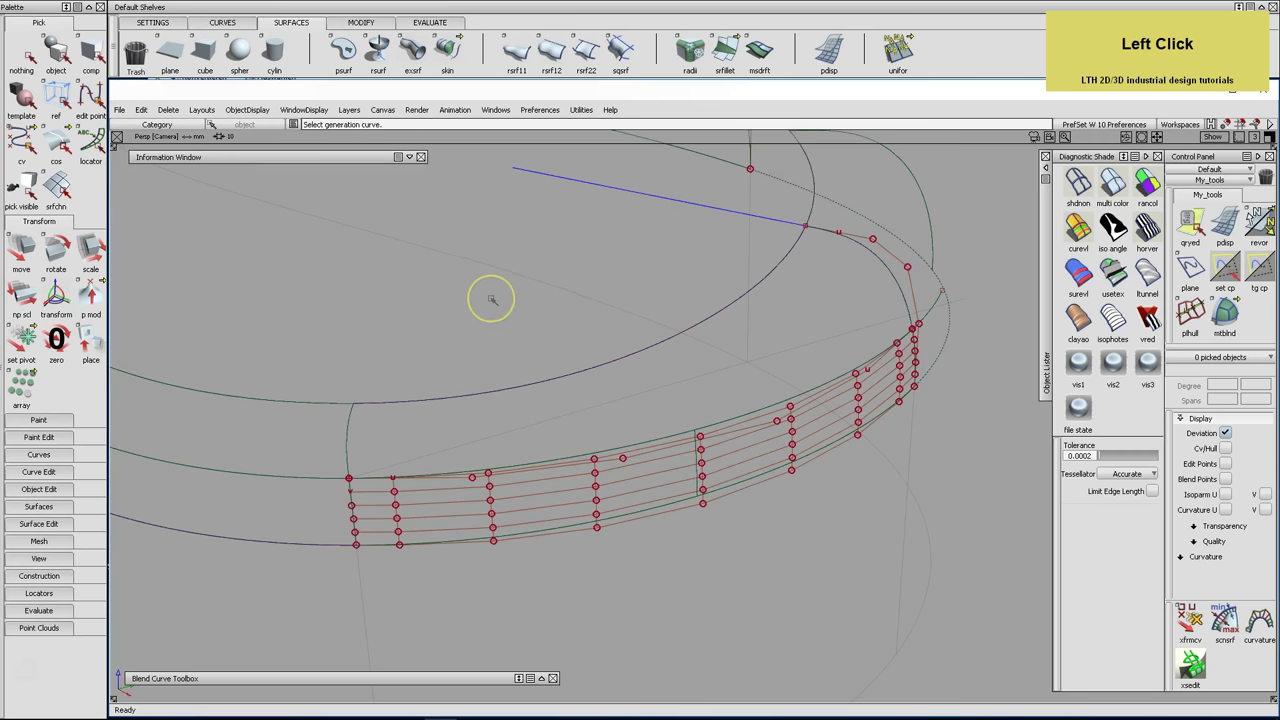
# Reset the Birail II tool and select the grip end's two generation curves, inner rail and lower surface-edge rail for a new surface
pyautogui.doubleClick(585, 55)
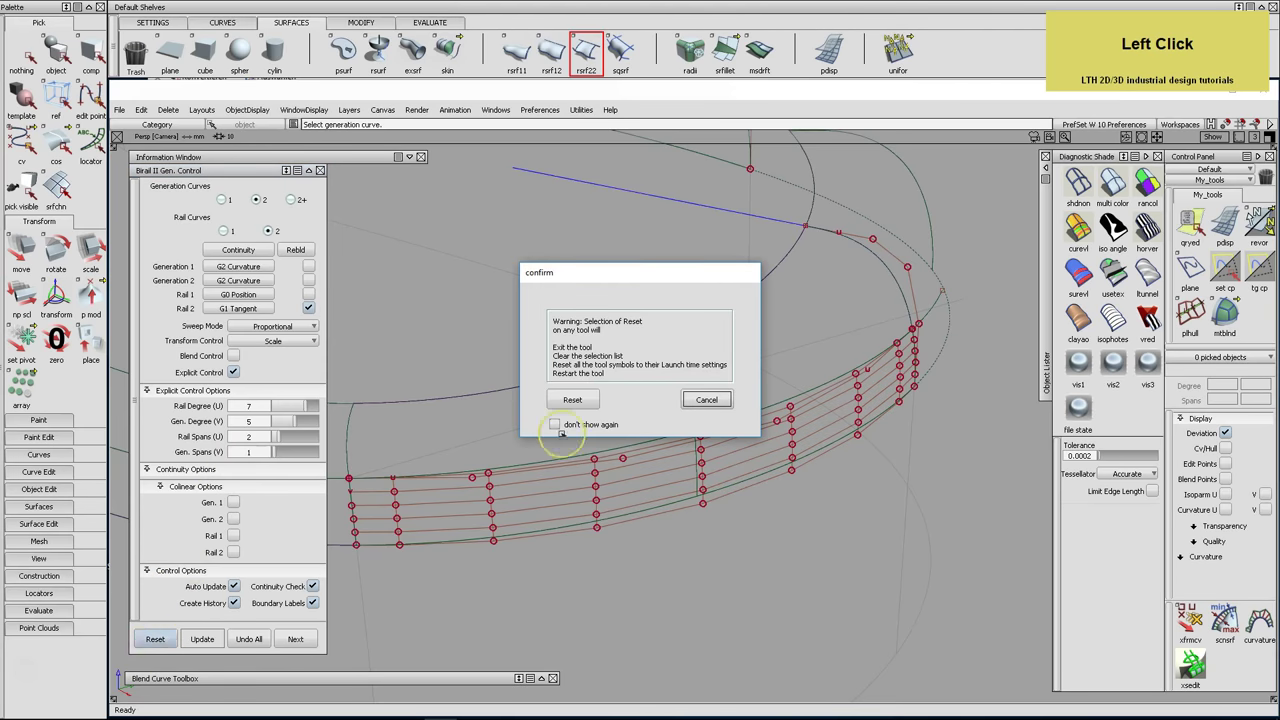
pyautogui.click(562, 401)
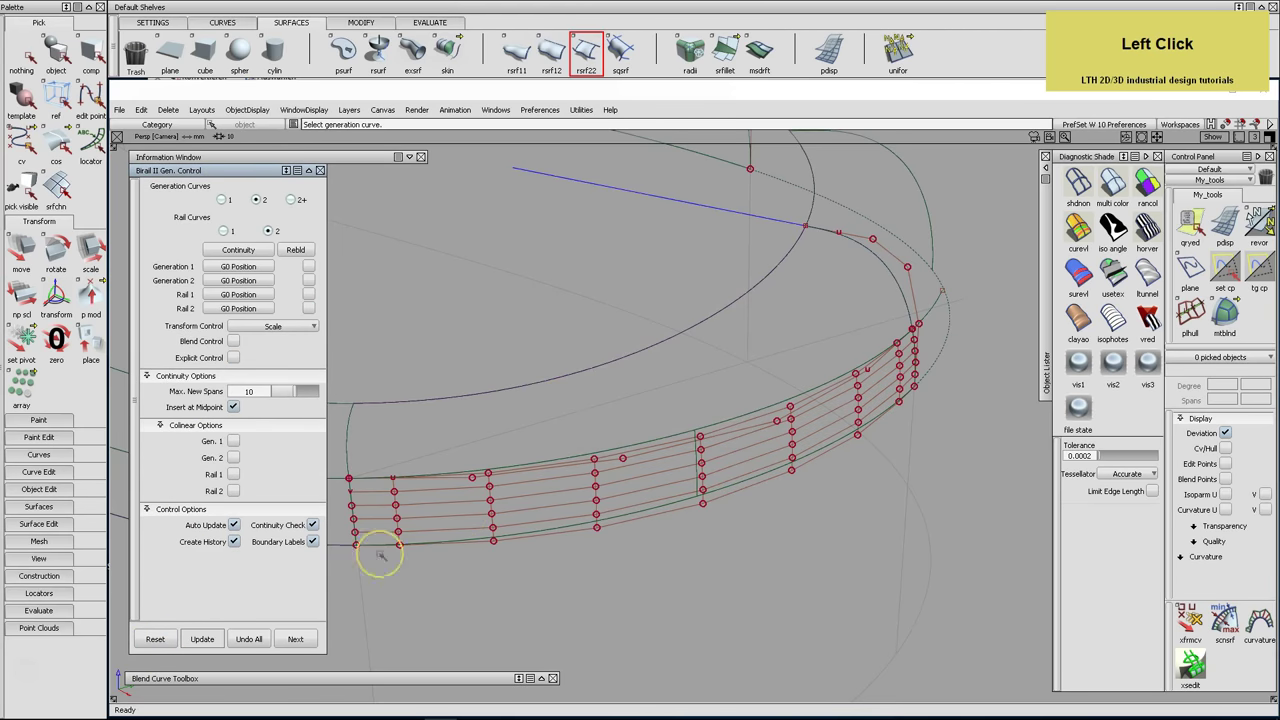
pyautogui.click(349, 458)
pyautogui.click(897, 275)
pyautogui.click(912, 297)
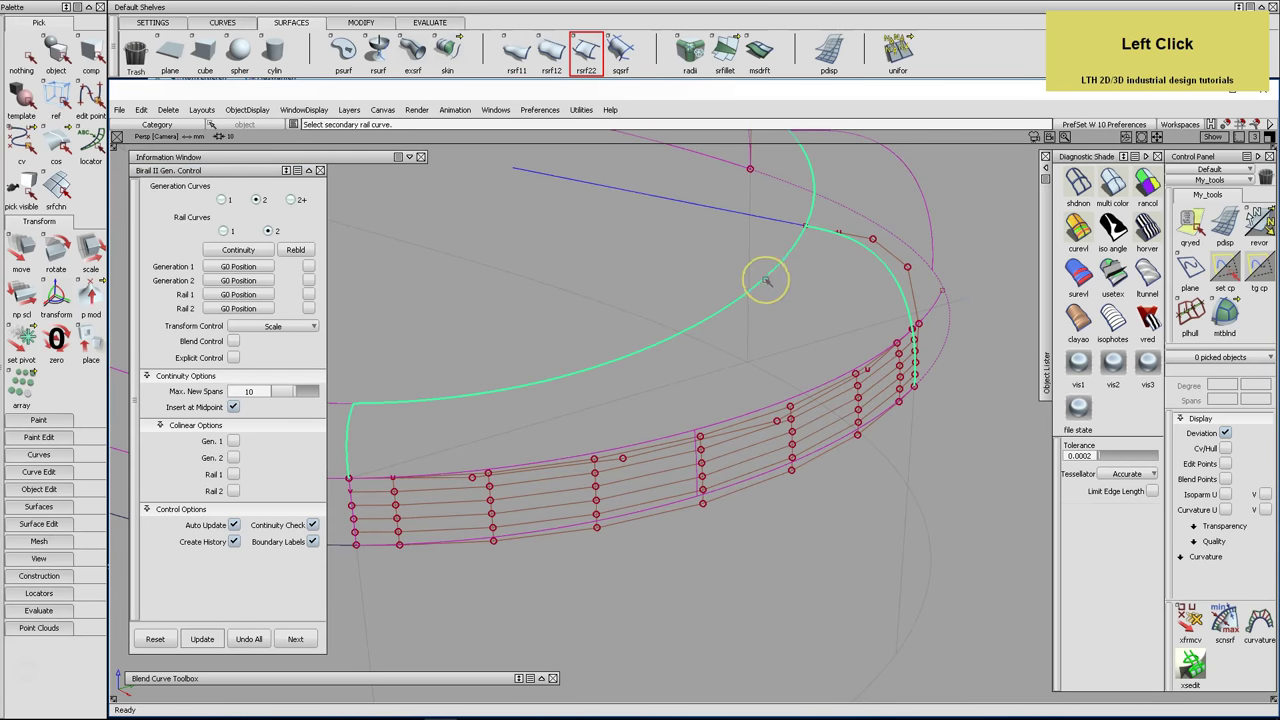
pyautogui.click(731, 420)
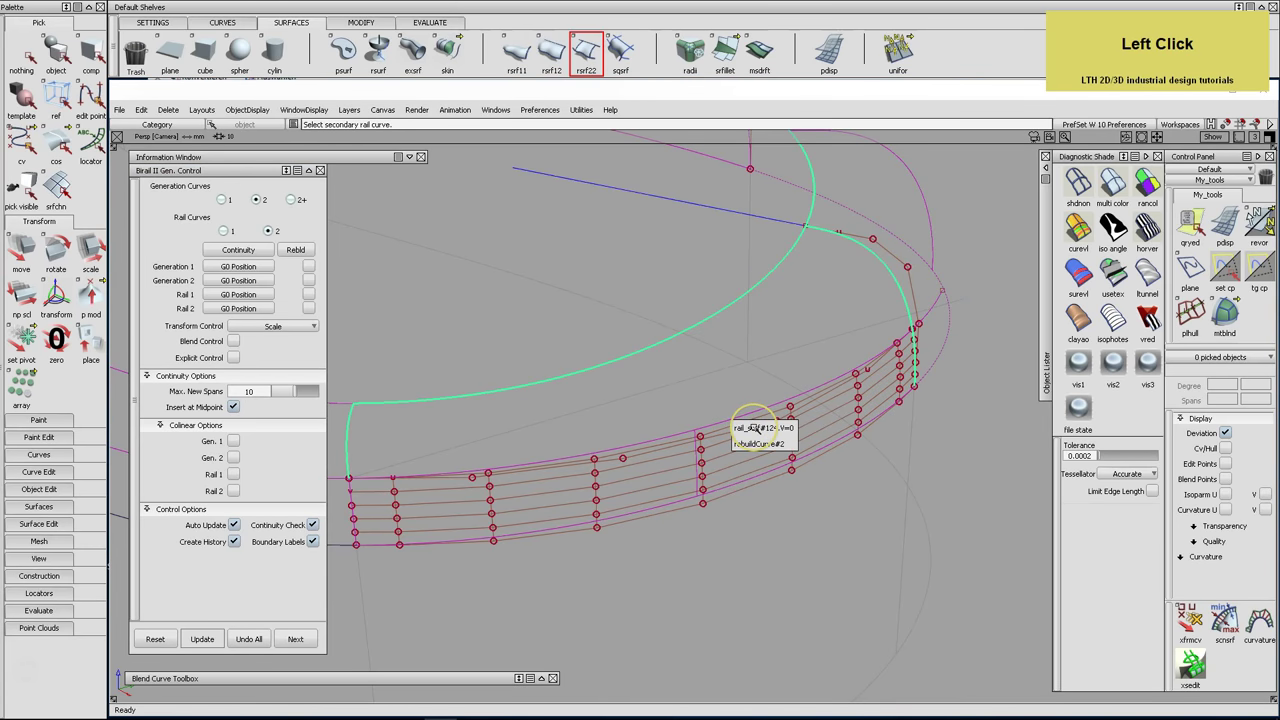
pyautogui.click(756, 429)
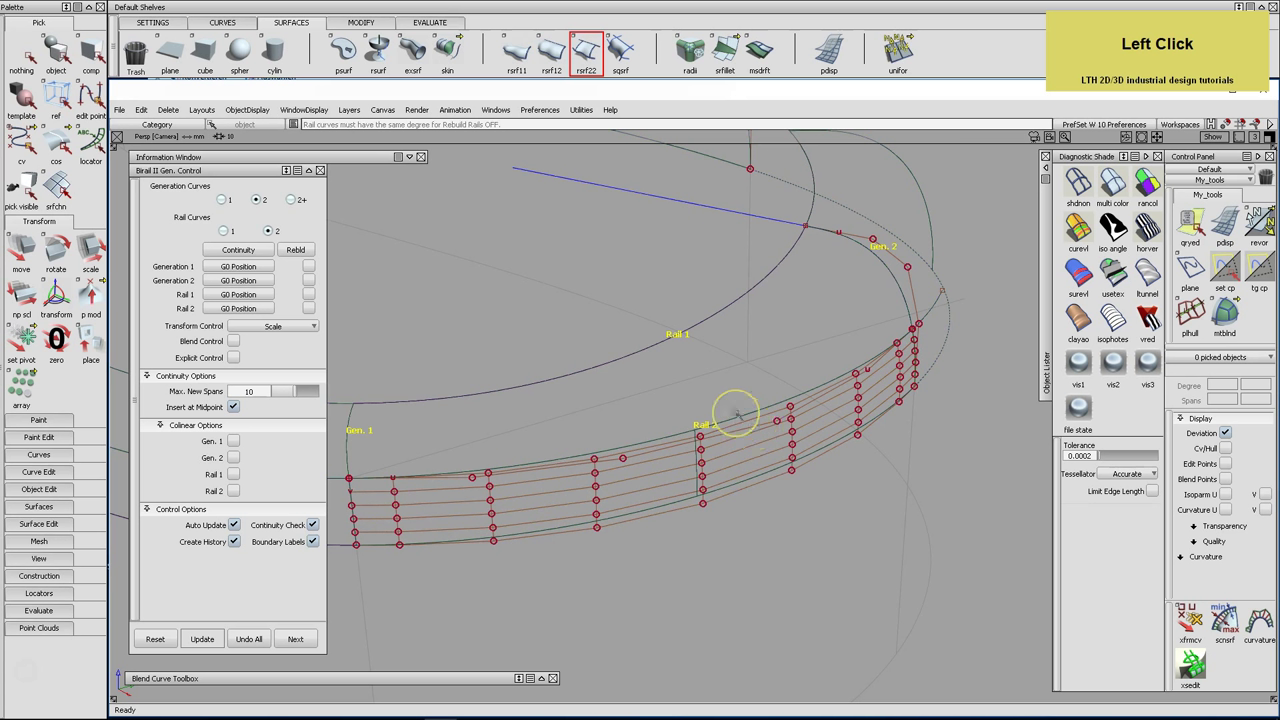
# Enable explicit control for the birail surface, with rail degree 7 and two rail spans
pyautogui.click(232, 358)
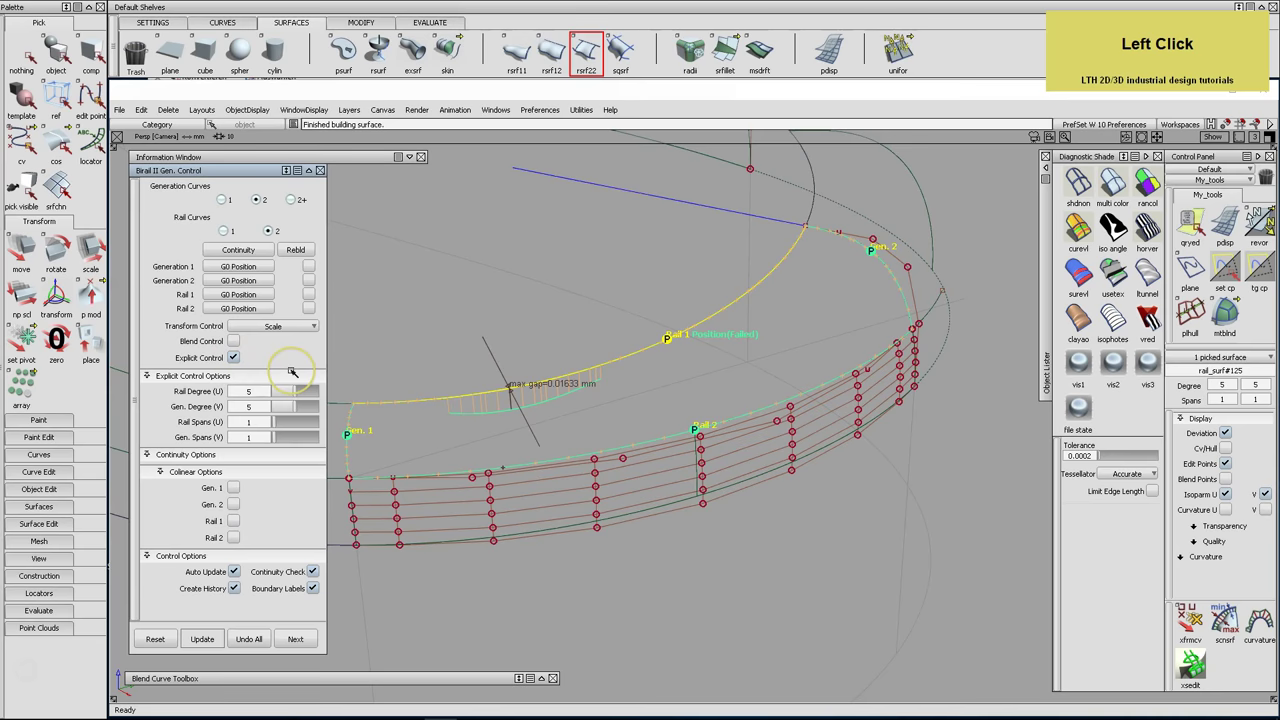
pyautogui.moveTo(297, 391); pyautogui.dragTo(299, 394)
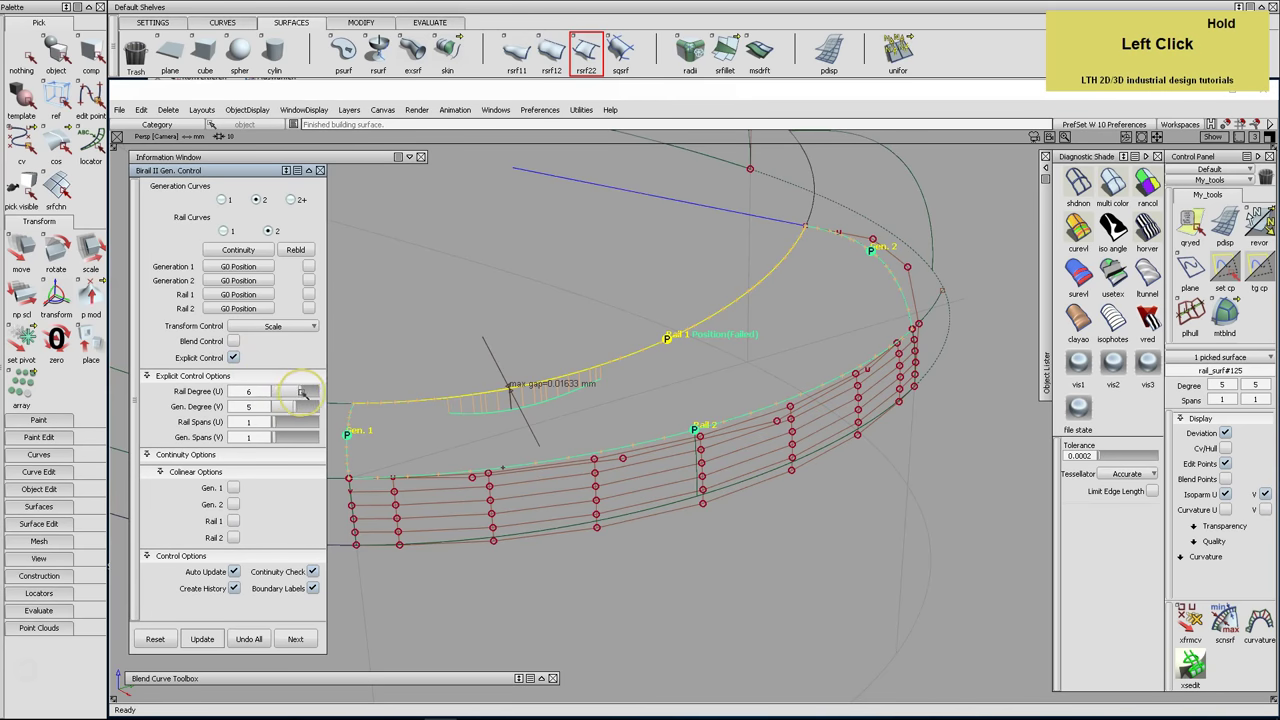
pyautogui.click(278, 424)
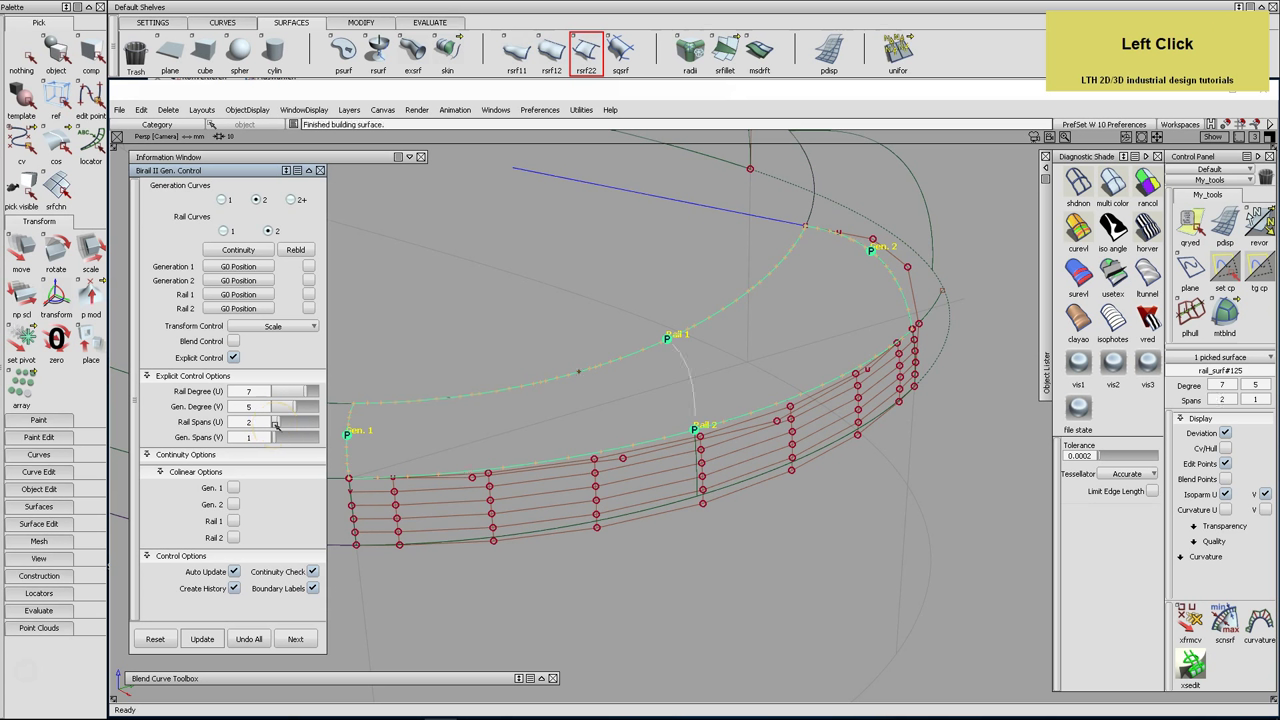
pyautogui.keyDown('alt'); pyautogui.keyDown('shift'); pyautogui.moveTo(523, 449); pyautogui.dragTo(451, 377); pyautogui.keyUp('shift'); pyautogui.keyUp('alt')
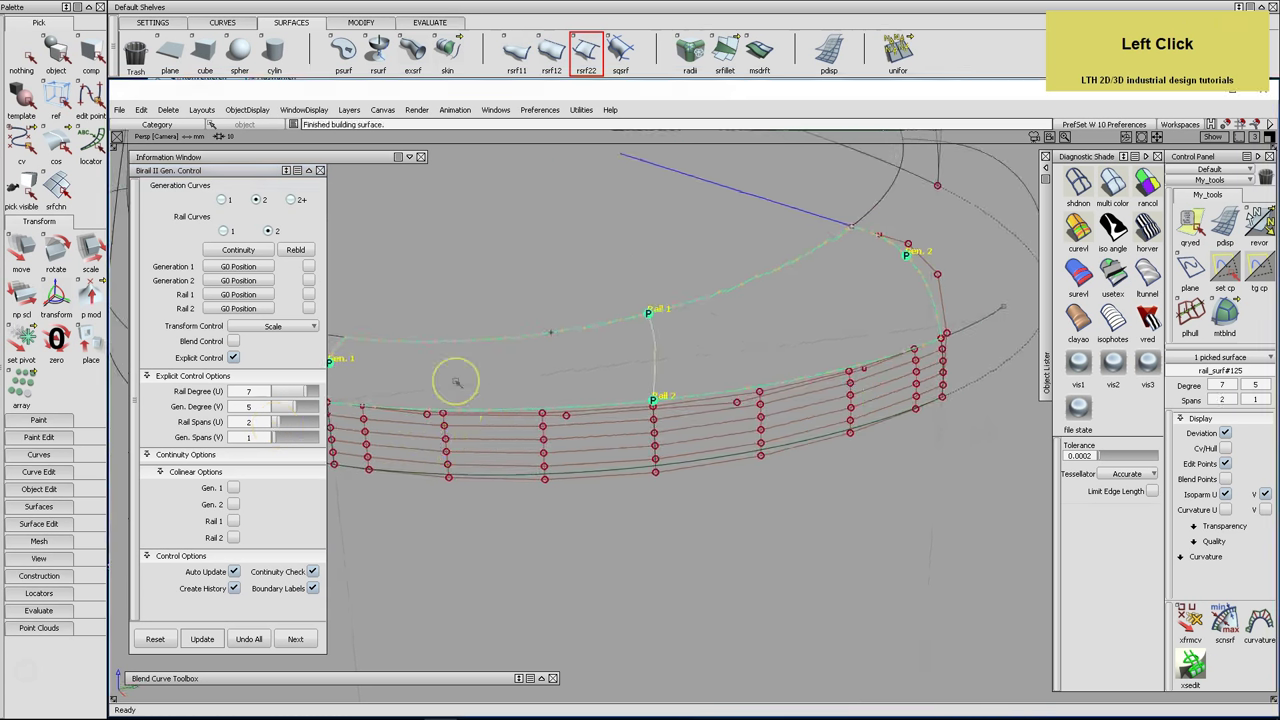
# Turn on rebuild for Rail 1 and set Generation 2 continuity to G2 Curvature
pyautogui.click(309, 295)
pyautogui.keyDown('alt'); pyautogui.keyDown('shift'); pyautogui.moveTo(528, 381); pyautogui.dragTo(580, 409, button='middle'); pyautogui.keyUp('shift'); pyautogui.keyUp('alt')
pyautogui.keyDown('alt'); pyautogui.keyDown('shift'); pyautogui.moveTo(580, 409); pyautogui.dragTo(613, 405); pyautogui.keyUp('shift'); pyautogui.keyUp('alt')
pyautogui.moveTo(240, 281); pyautogui.dragTo(241, 325)
pyautogui.keyDown('alt'); pyautogui.keyDown('shift'); pyautogui.moveTo(777, 343); pyautogui.dragTo(766, 343, button='middle'); pyautogui.keyUp('shift'); pyautogui.keyUp('alt')
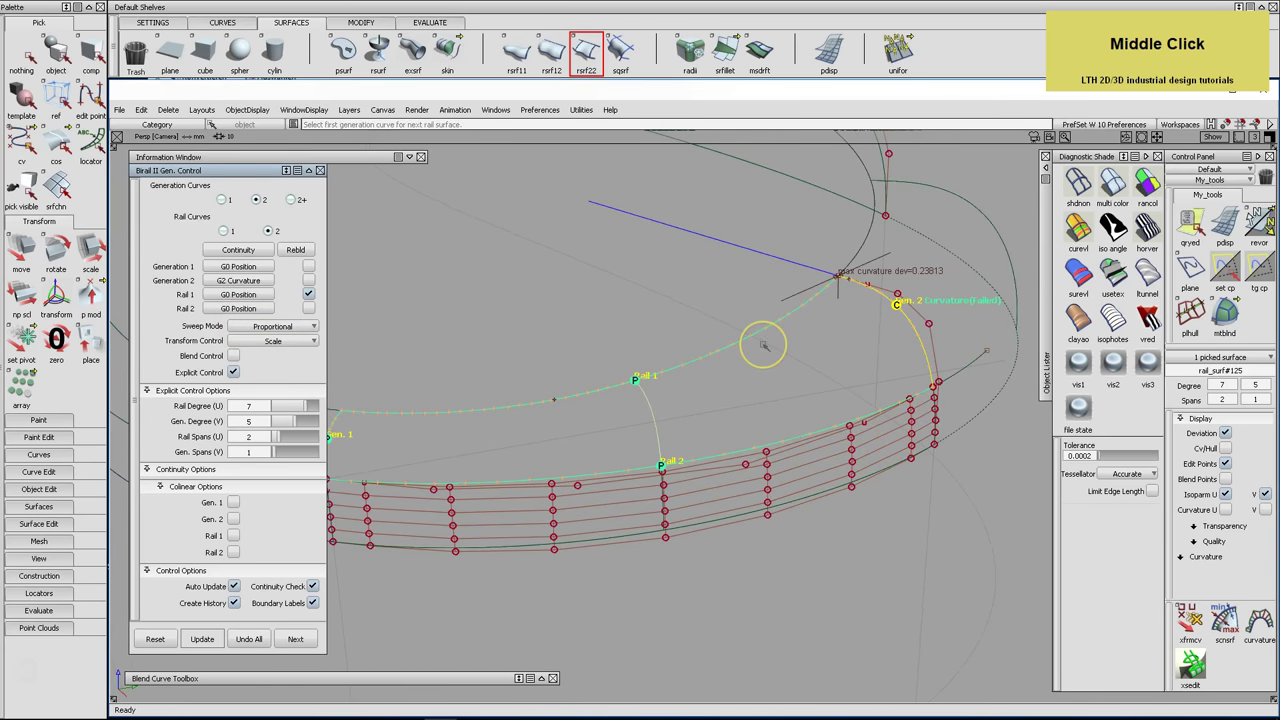
# Try the colinear options for Generation 2 and Rail 2
pyautogui.click(234, 519)
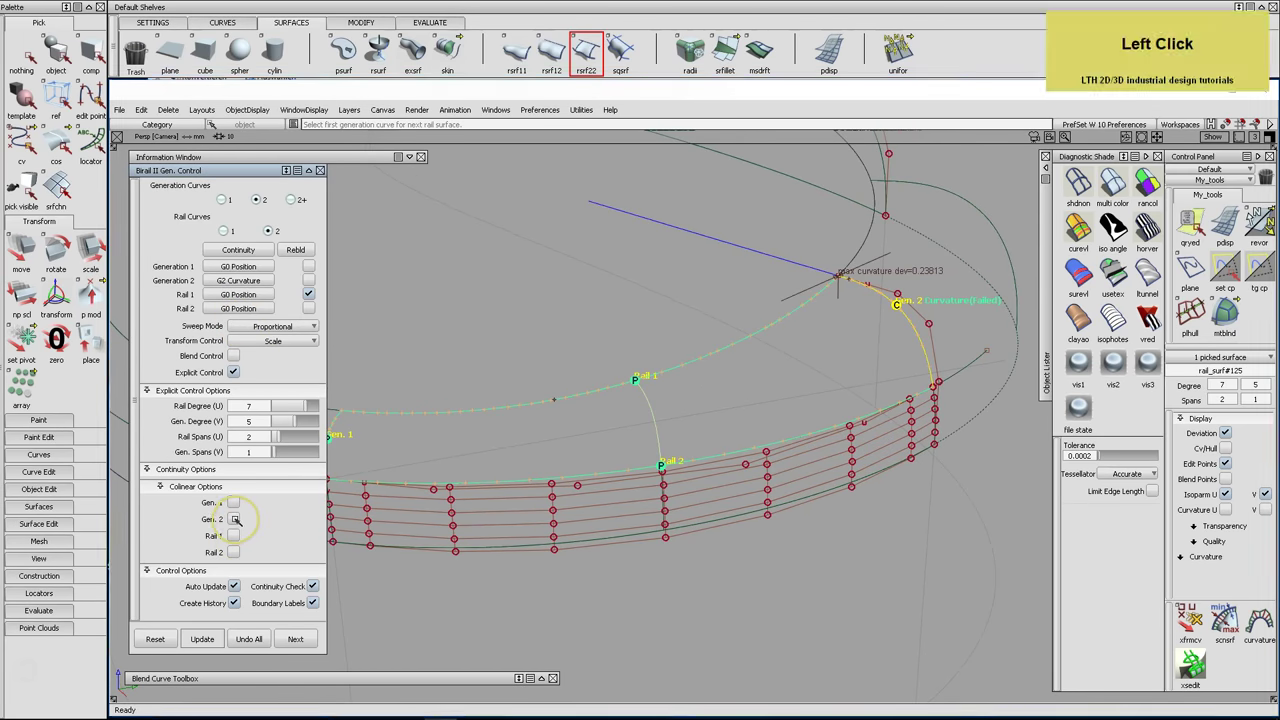
pyautogui.click(236, 551)
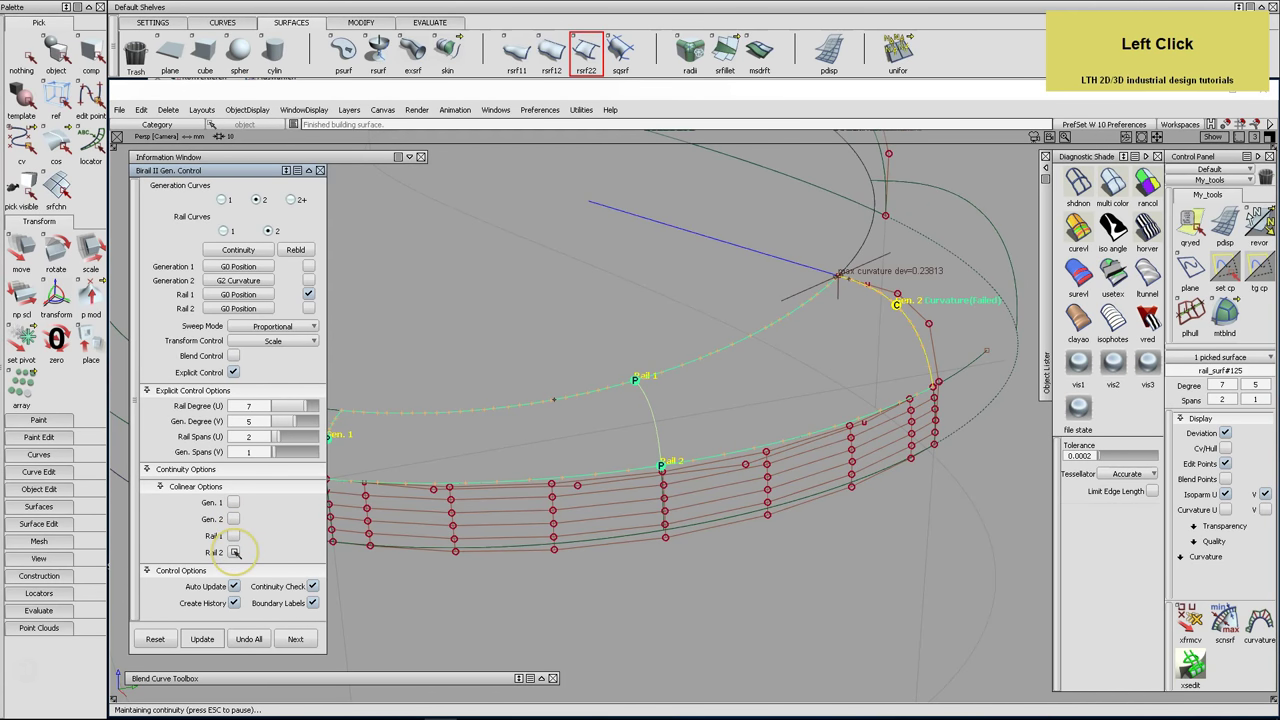
pyautogui.keyDown('alt'); pyautogui.keyDown('shift'); pyautogui.moveTo(537, 446); pyautogui.dragTo(560, 444, button='middle'); pyautogui.keyUp('shift'); pyautogui.keyUp('alt')
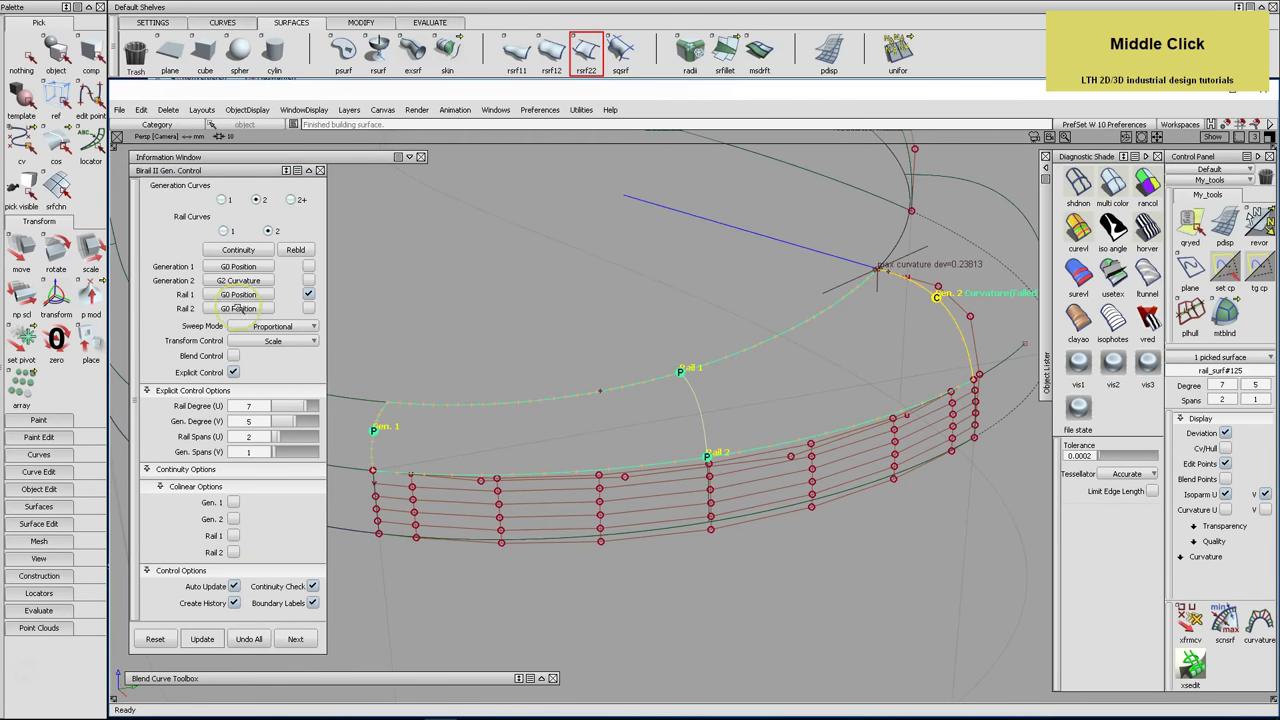
# Set Rail 2 continuity to G2 Curvature and display the birail surface's CVs and hulls
pyautogui.click(240, 308)
pyautogui.click(237, 353)
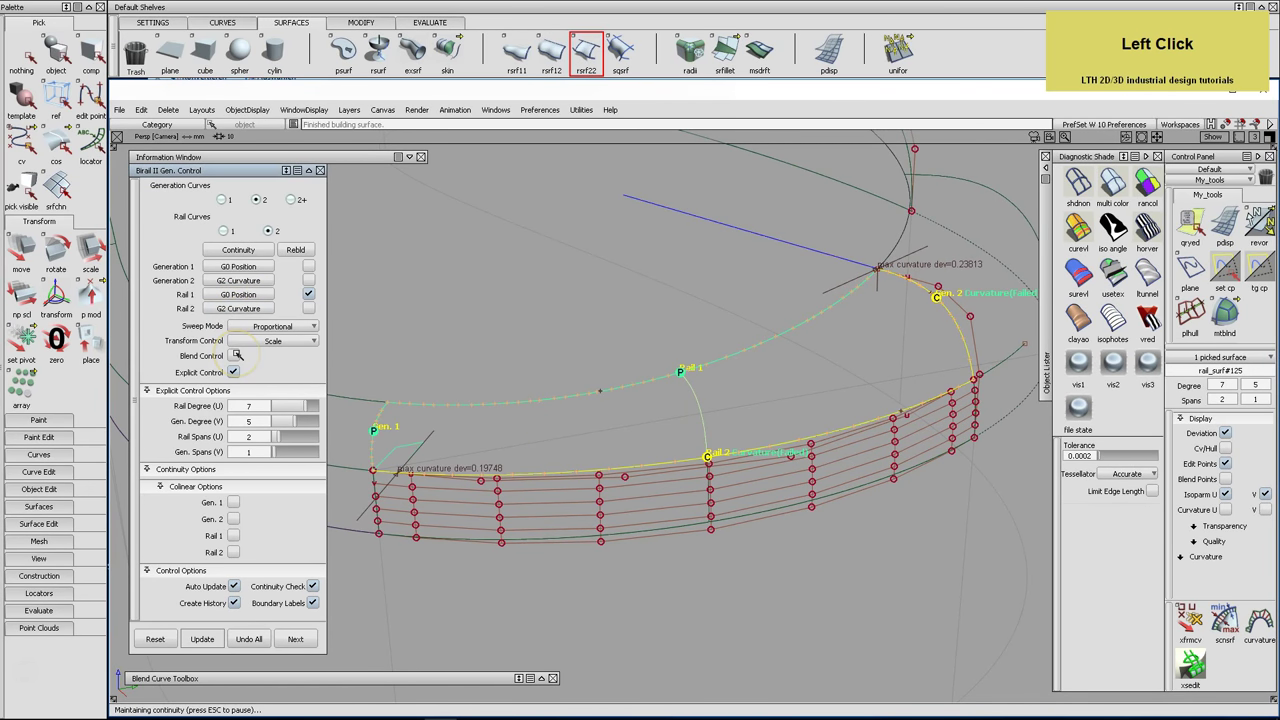
pyautogui.click(1224, 477)
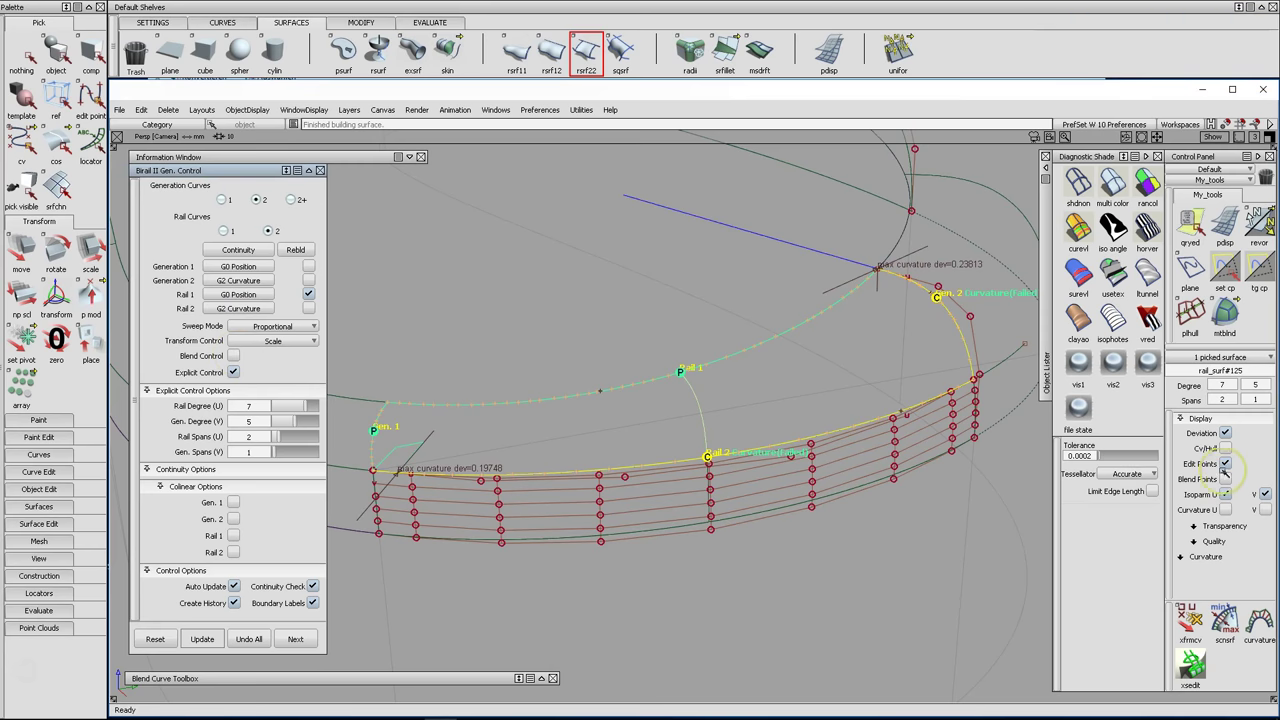
pyautogui.click(1226, 449)
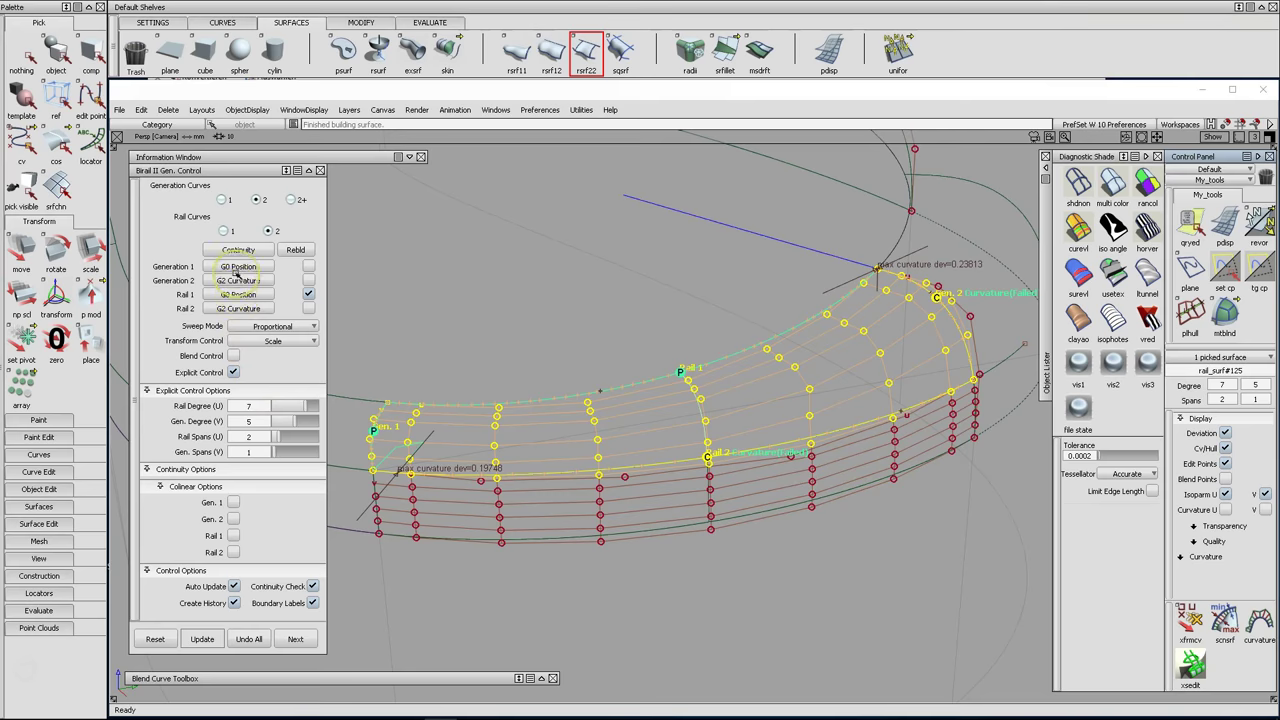
# Set Generation 1 continuity to G2 Curvature and both rails to G1 Tangent
pyautogui.moveTo(236, 267); pyautogui.dragTo(238, 310)
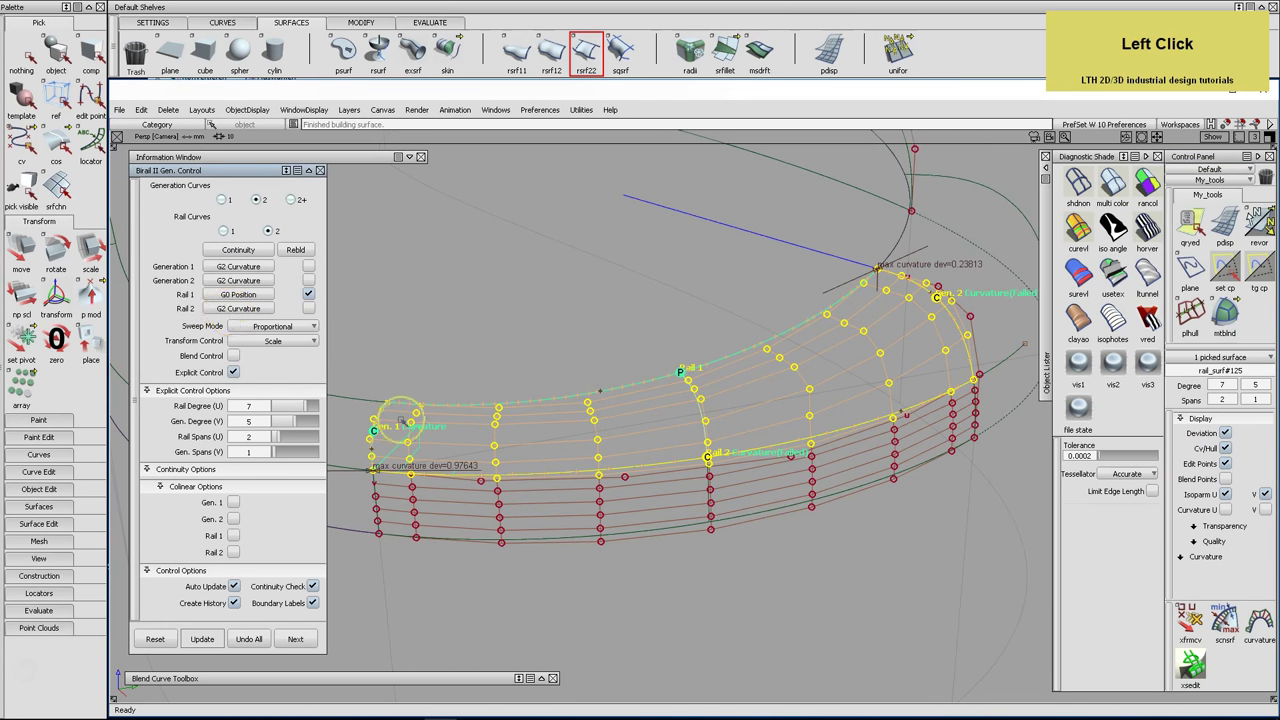
pyautogui.keyDown('alt'); pyautogui.keyDown('shift'); pyautogui.moveTo(386, 429); pyautogui.dragTo(371, 452); pyautogui.keyUp('shift'); pyautogui.keyUp('alt')
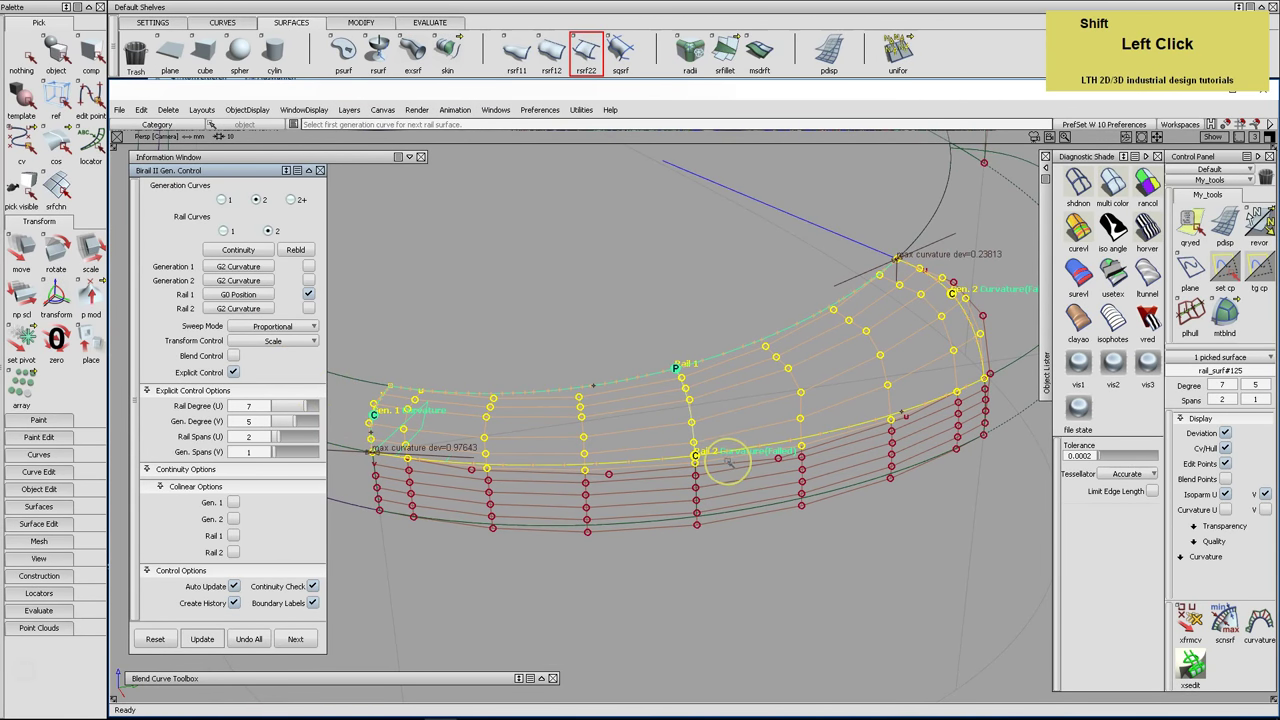
pyautogui.keyDown('shift'); pyautogui.moveTo(250, 309); pyautogui.dragTo(243, 340); pyautogui.keyUp('shift')
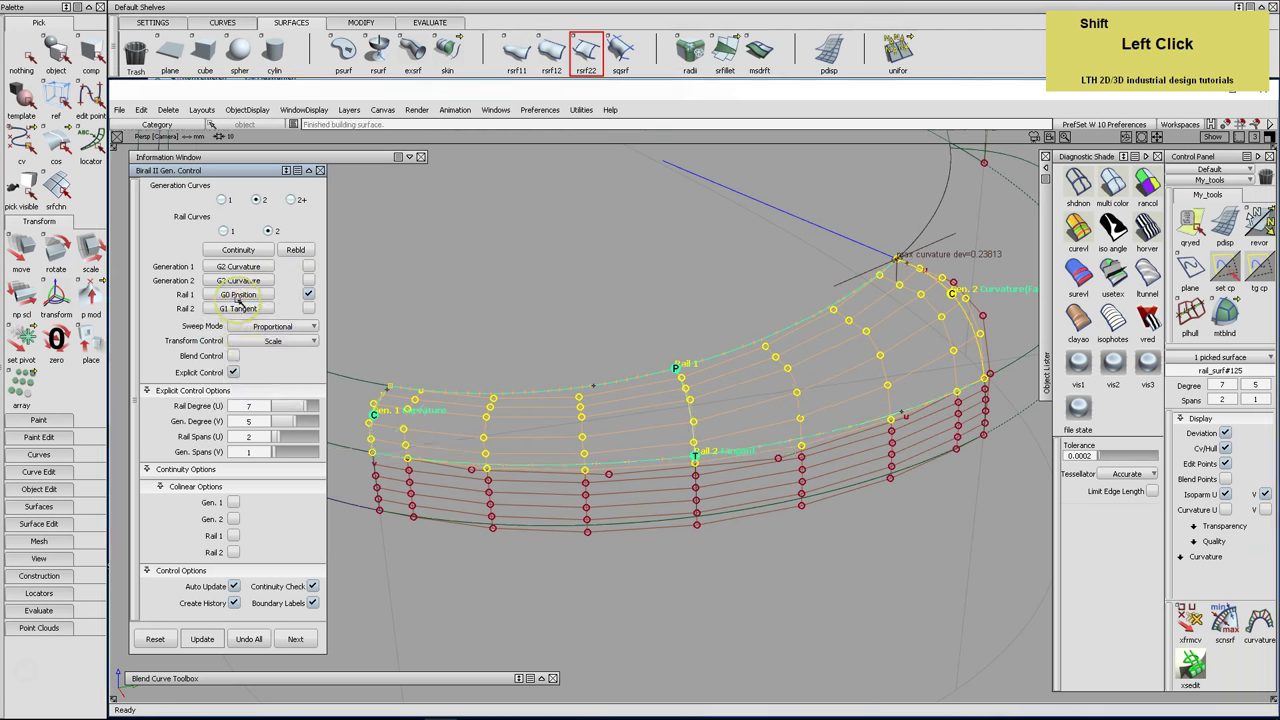
pyautogui.keyDown('shift'); pyautogui.moveTo(240, 309); pyautogui.dragTo(238, 326); pyautogui.keyUp('shift')
# Examine the birail surface's CV rows in the Top and perspective views, closing the birail options
pyautogui.keyDown('alt'); pyautogui.keyDown('shift'); pyautogui.moveTo(755, 335); pyautogui.dragTo(712, 322); pyautogui.keyUp('shift'); pyautogui.keyUp('alt')
pyautogui.press('F5')
pyautogui.keyDown('alt'); pyautogui.keyDown('shift'); pyautogui.moveTo(723, 257); pyautogui.dragTo(810, 430, button='middle'); pyautogui.keyUp('shift'); pyautogui.keyUp('alt')
pyautogui.keyDown('alt'); pyautogui.keyDown('shift'); pyautogui.moveTo(810, 430); pyautogui.dragTo(845, 358, button='right'); pyautogui.keyUp('shift'); pyautogui.keyUp('alt')
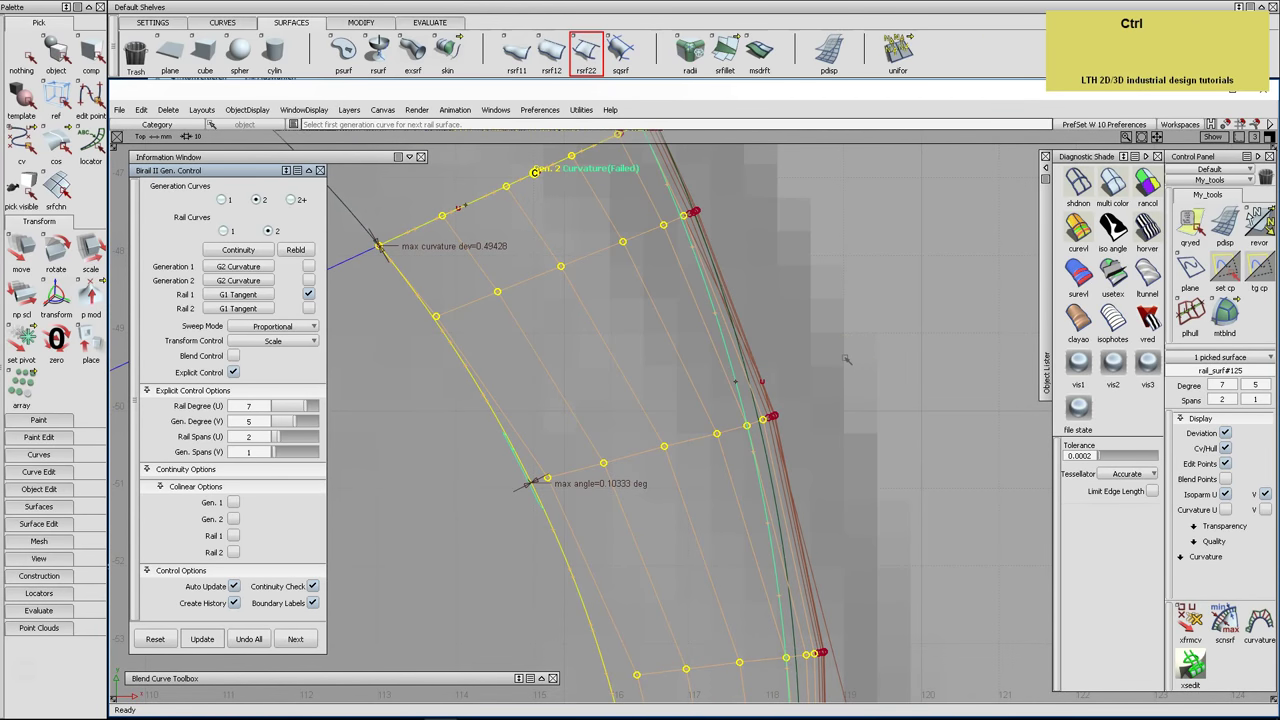
pyautogui.hotkey('ctrl', 's')
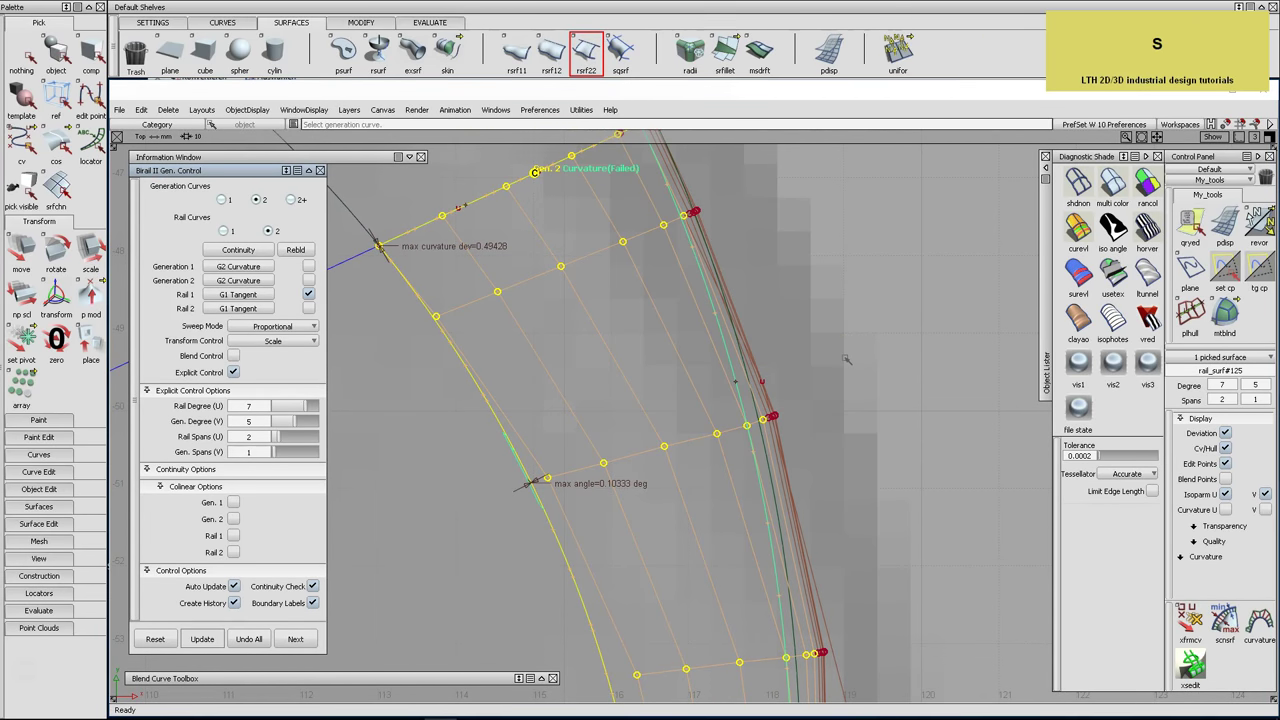
pyautogui.press('F8')
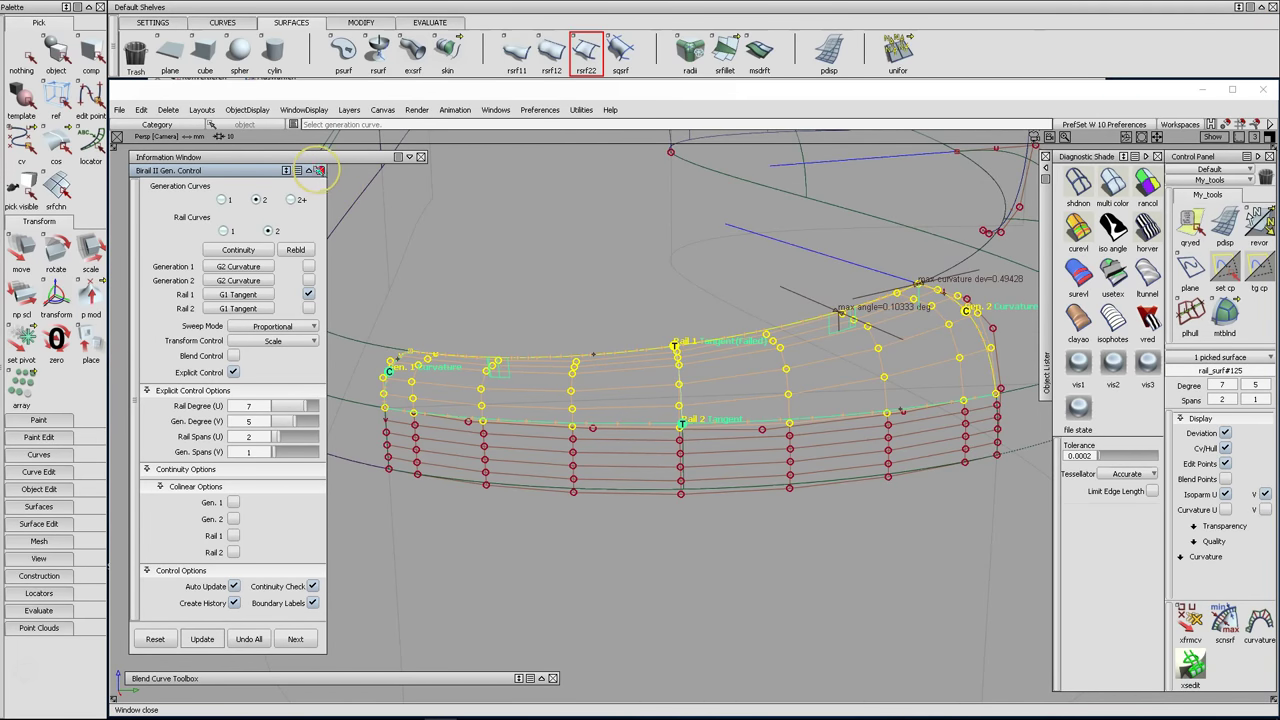
pyautogui.click(320, 170)
pyautogui.keyDown('alt'); pyautogui.keyDown('shift'); pyautogui.moveTo(450, 290); pyautogui.dragTo(400, 289, button='middle'); pyautogui.keyUp('shift'); pyautogui.keyUp('alt')
pyautogui.keyDown('alt'); pyautogui.keyDown('shift'); pyautogui.moveTo(400, 289); pyautogui.dragTo(506, 306); pyautogui.keyUp('shift'); pyautogui.keyUp('alt')
pyautogui.keyDown('alt'); pyautogui.keyDown('shift'); pyautogui.moveTo(506, 306); pyautogui.dragTo(549, 299, button='middle'); pyautogui.keyUp('shift'); pyautogui.keyUp('alt')
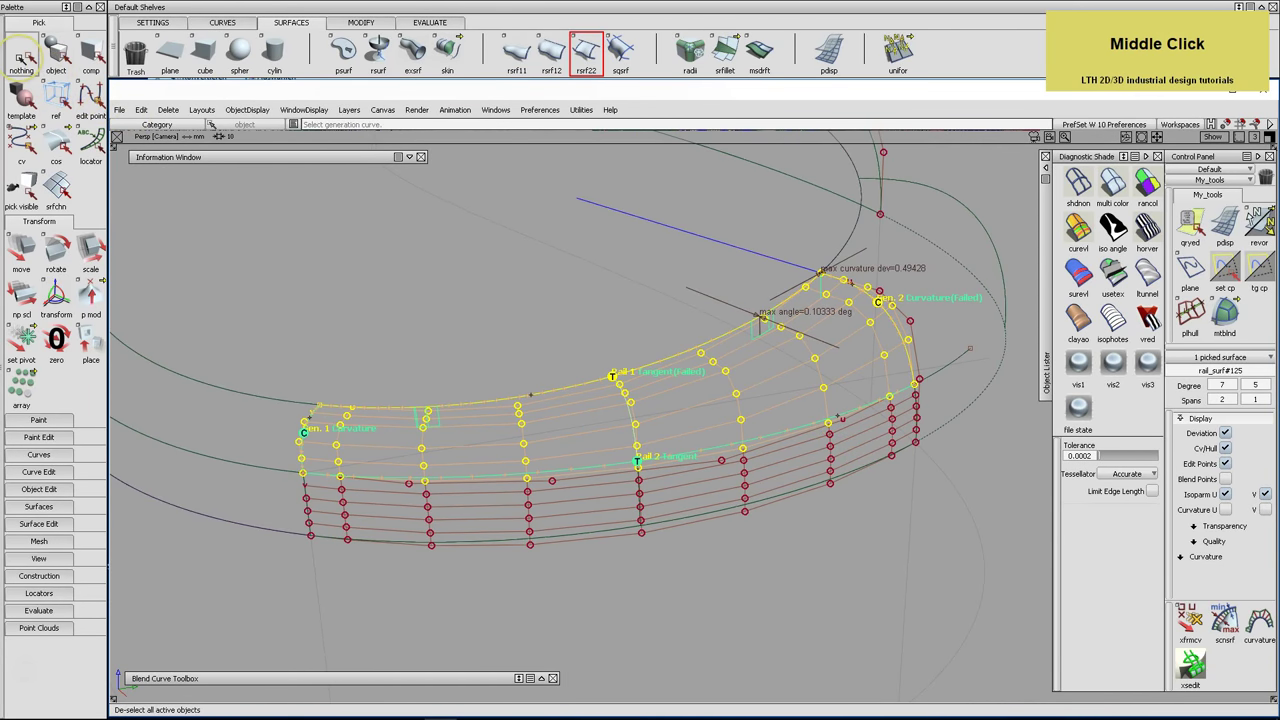
# Deselect everything and shade the model with BW Vert stripes, hiding the curves and CVs
pyautogui.click(943, 343)
pyautogui.click(1147, 230)
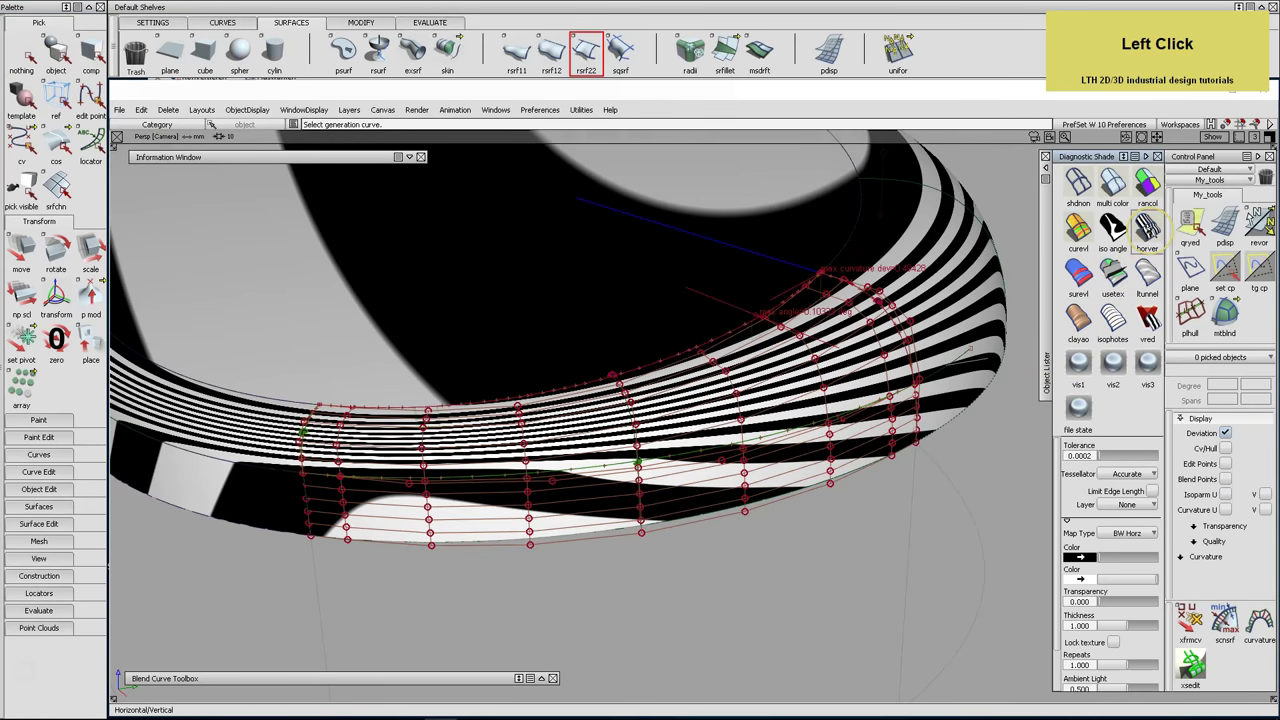
pyautogui.hotkey('alt', ',')
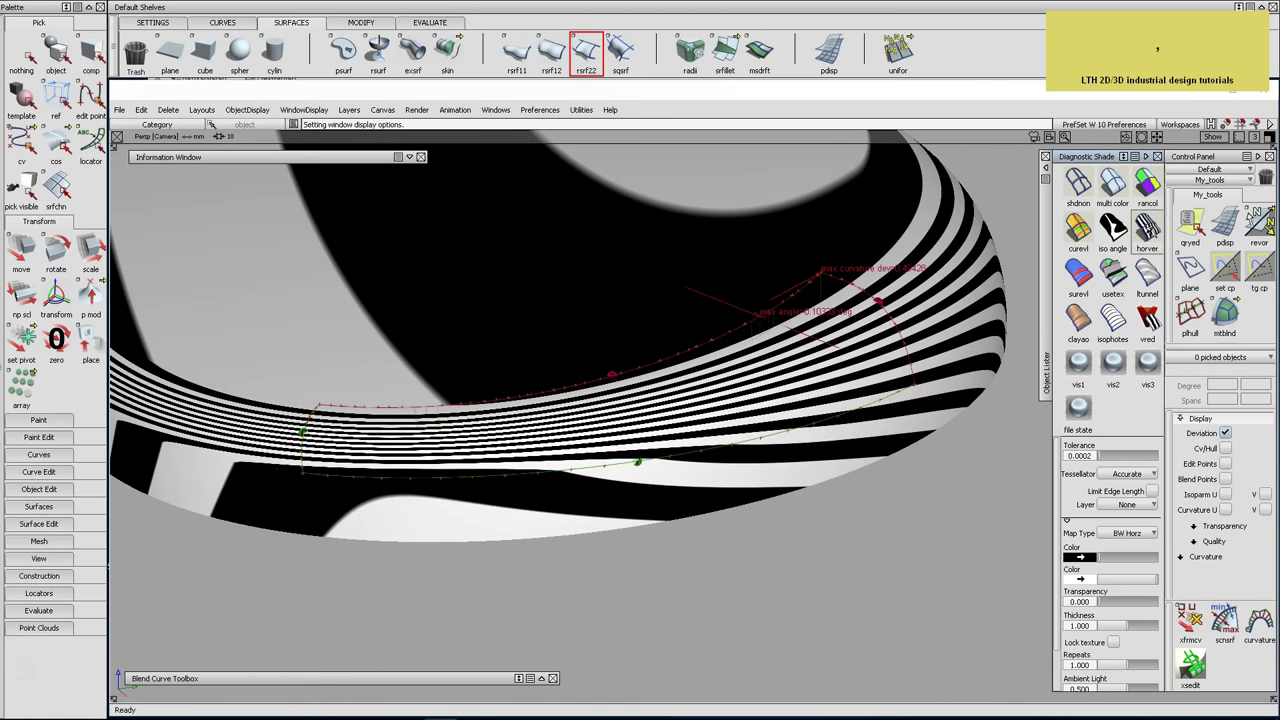
pyautogui.moveTo(1137, 532); pyautogui.dragTo(1128, 566)
pyautogui.keyDown('alt'); pyautogui.keyDown('shift'); pyautogui.moveTo(755, 447); pyautogui.dragTo(884, 411); pyautogui.keyUp('shift'); pyautogui.keyUp('alt')
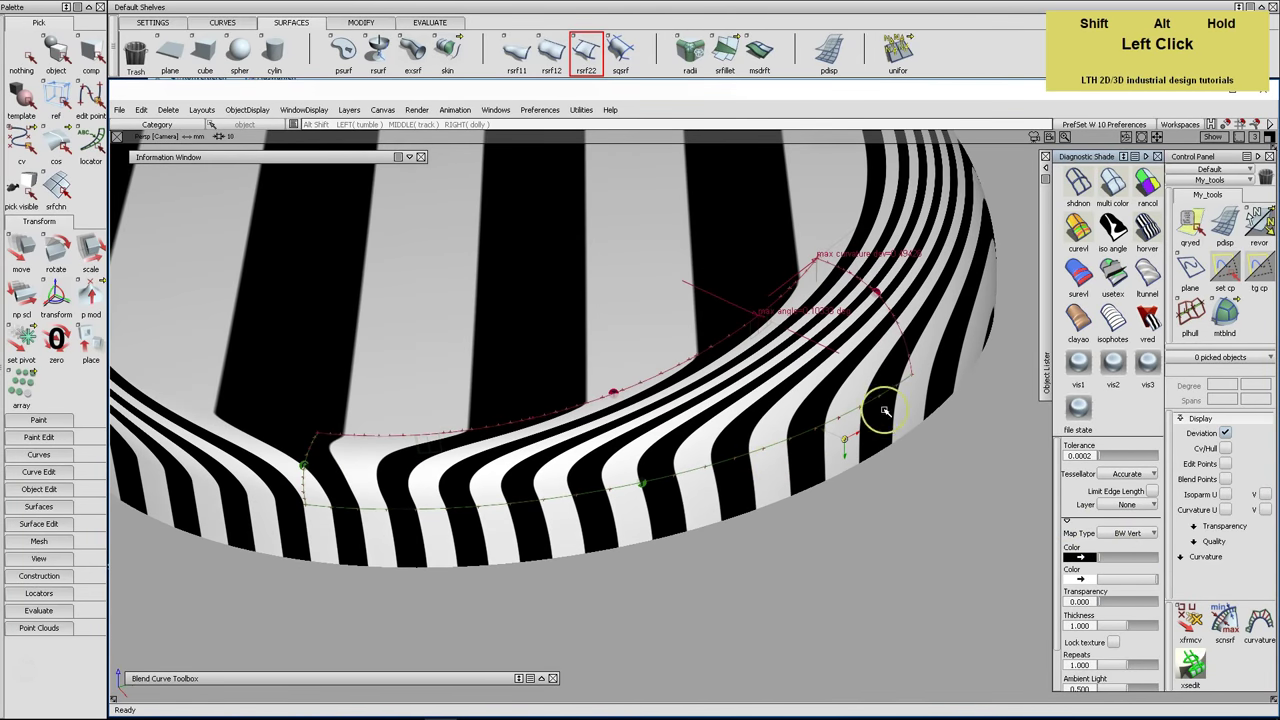
# Examine the stripe flow across the birail surface's rails and Generation 2 edge from several directions
pyautogui.keyDown('alt'); pyautogui.keyDown('shift'); pyautogui.click(894, 333); pyautogui.keyUp('shift'); pyautogui.keyUp('alt')
pyautogui.keyDown('alt'); pyautogui.keyDown('shift'); pyautogui.moveTo(894, 334); pyautogui.dragTo(911, 397, button='right'); pyautogui.keyUp('shift'); pyautogui.keyUp('alt')
pyautogui.keyDown('alt'); pyautogui.keyDown('shift'); pyautogui.moveTo(911, 397); pyautogui.dragTo(892, 320); pyautogui.keyUp('shift'); pyautogui.keyUp('alt')
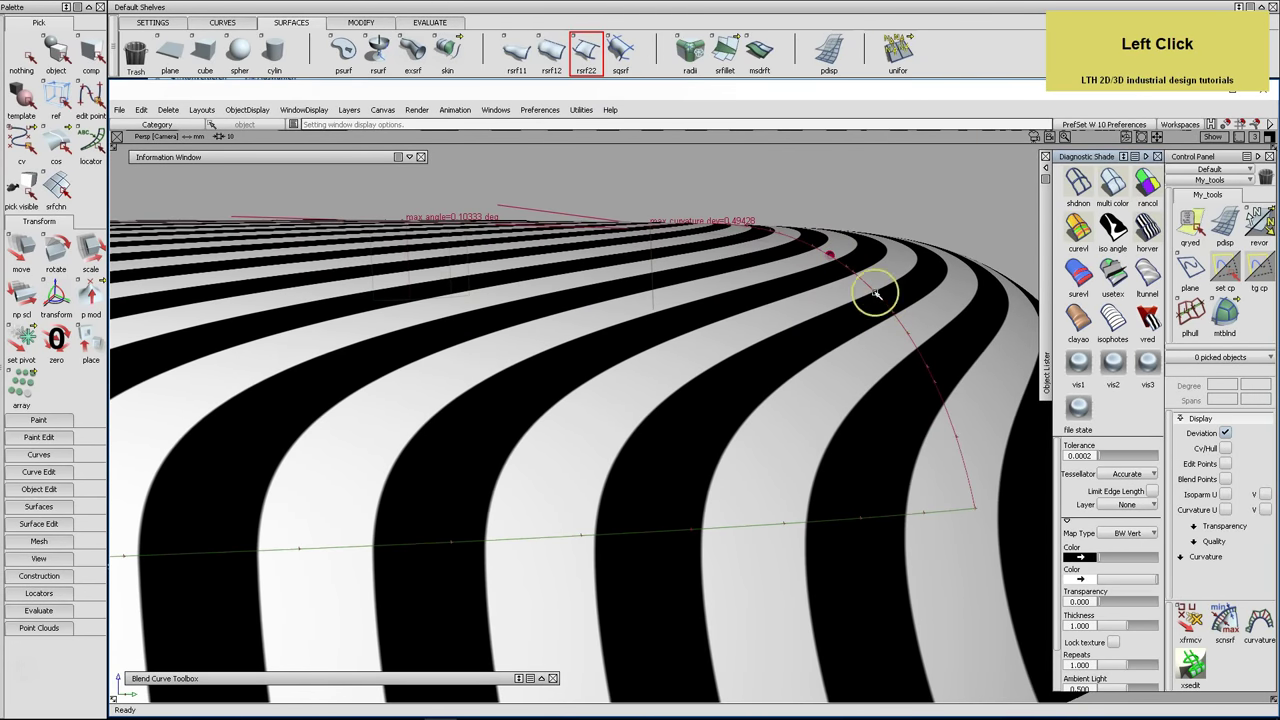
pyautogui.keyDown('alt'); pyautogui.keyDown('shift'); pyautogui.moveTo(888, 380); pyautogui.dragTo(814, 391, button='right'); pyautogui.keyUp('shift'); pyautogui.keyUp('alt')
pyautogui.keyDown('alt'); pyautogui.keyDown('shift'); pyautogui.moveTo(814, 391); pyautogui.dragTo(793, 413); pyautogui.keyUp('shift'); pyautogui.keyUp('alt')
pyautogui.keyDown('alt'); pyautogui.keyDown('shift'); pyautogui.moveTo(793, 413); pyautogui.dragTo(849, 400, button='middle'); pyautogui.keyUp('shift'); pyautogui.keyUp('alt')
pyautogui.keyDown('alt'); pyautogui.keyDown('shift'); pyautogui.moveTo(720, 374); pyautogui.dragTo(686, 371); pyautogui.keyUp('shift'); pyautogui.keyUp('alt')
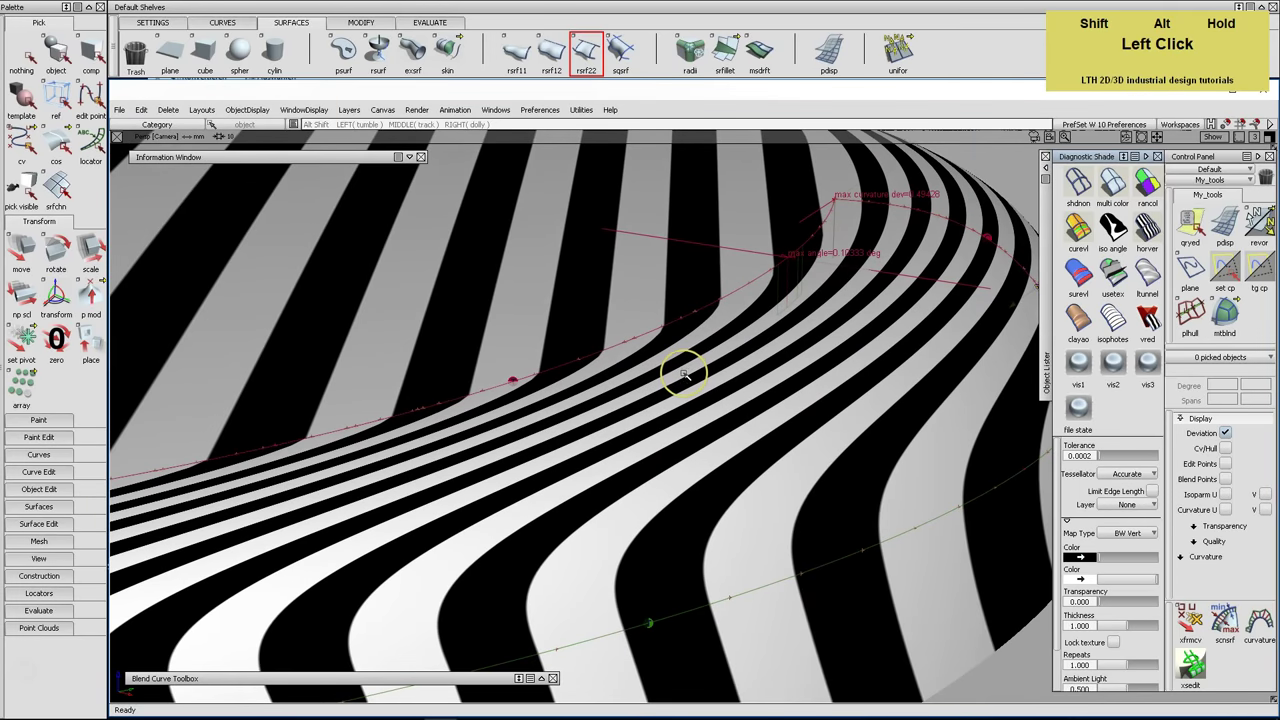
# Show the curves and CVs with diagnostic shading off, and delete the birail surface's construction history
pyautogui.hotkey('alt', ',')
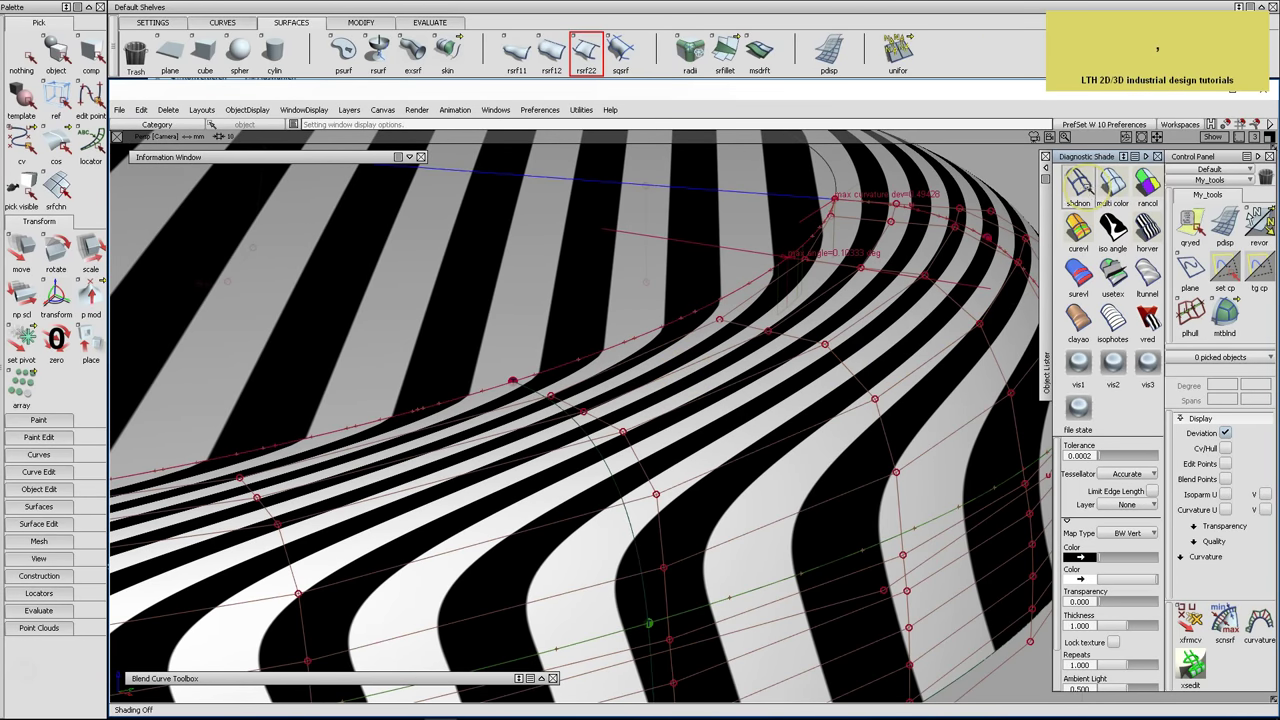
pyautogui.click(1078, 182)
pyautogui.click(55, 50)
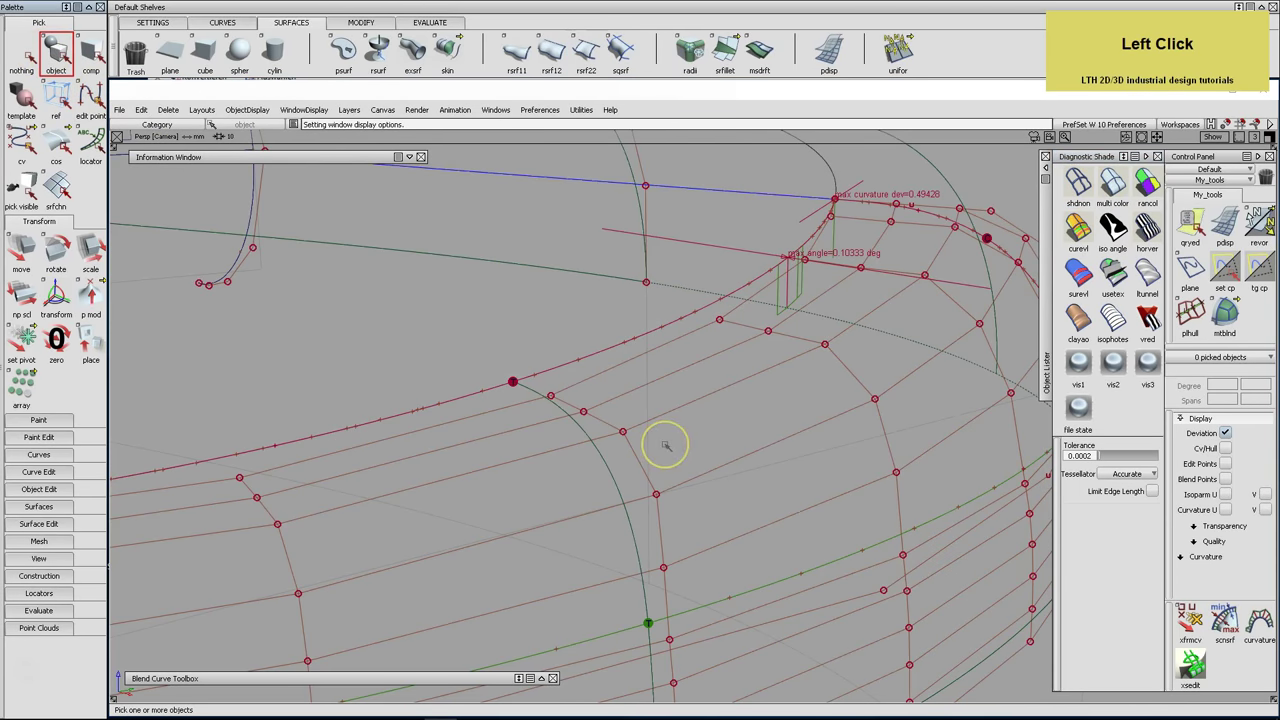
pyautogui.click(665, 445)
pyautogui.hotkey('ctrl', 's')
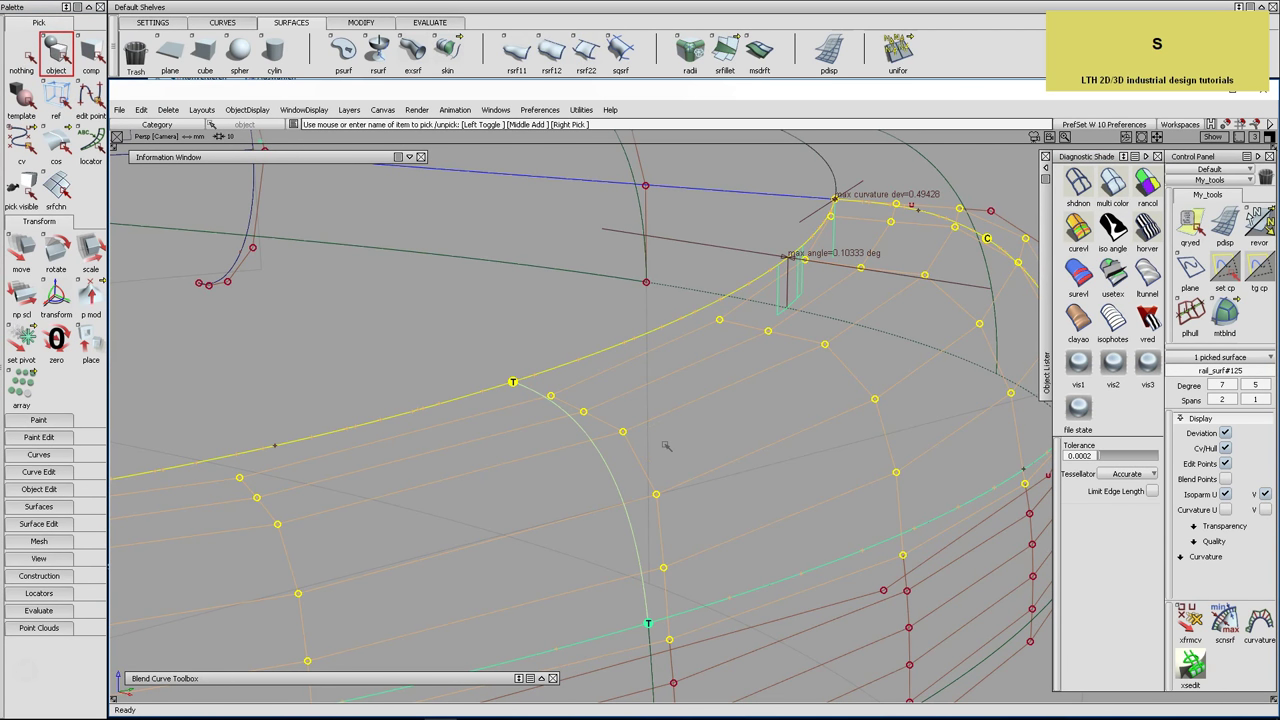
pyautogui.hotkey('ctrl', 'h')
pyautogui.press('space')
pyautogui.click(894, 551)
# Nudge the second-row CV near the birail's upper rail, by the Generation 2 edge, along its normal until the rail's tangency deviation clears
pyautogui.click(1188, 624)
pyautogui.press('space')
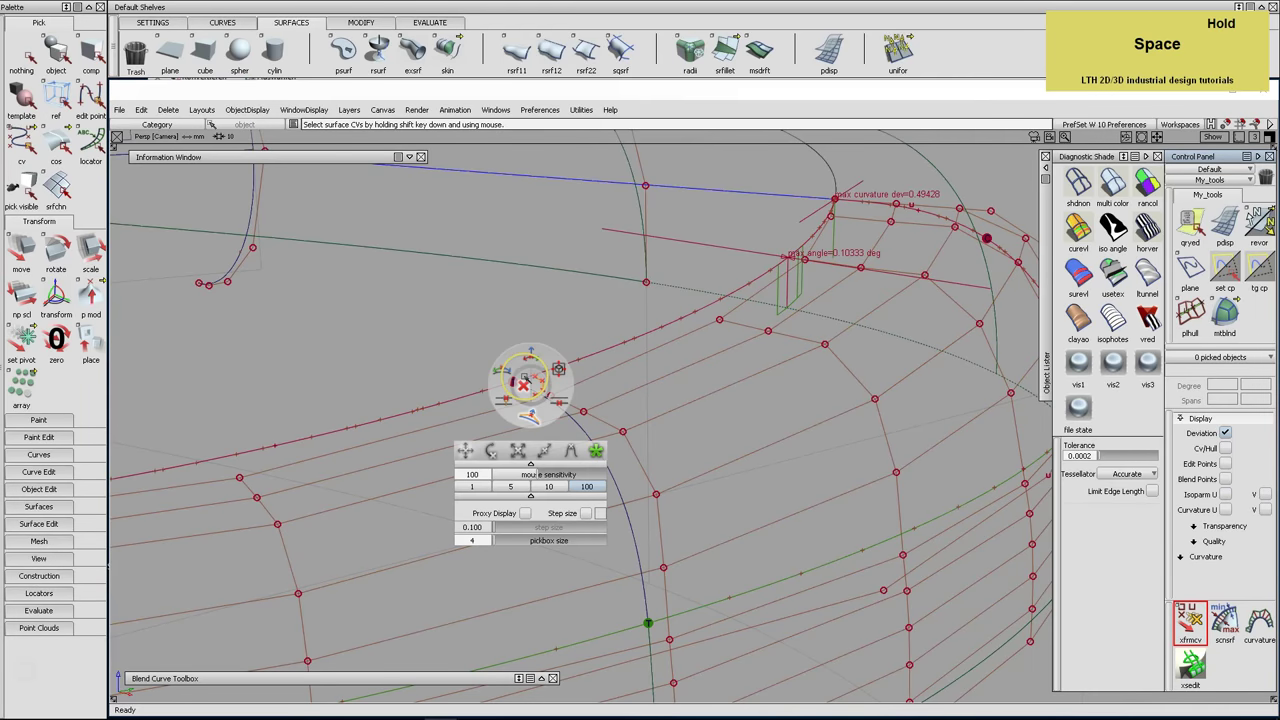
pyautogui.click(514, 384)
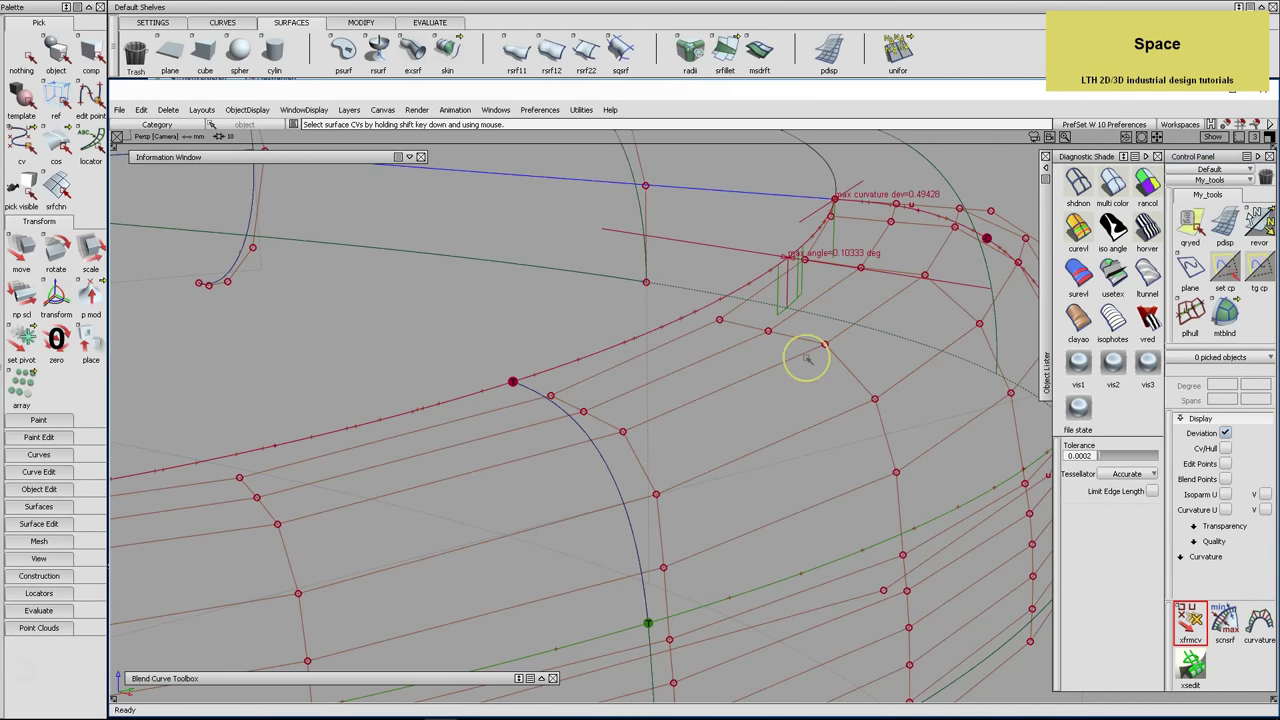
pyautogui.keyDown('alt'); pyautogui.keyDown('shift'); pyautogui.moveTo(870, 349); pyautogui.dragTo(871, 349, button='right'); pyautogui.keyUp('shift'); pyautogui.keyUp('alt')
pyautogui.keyDown('alt'); pyautogui.keyDown('shift'); pyautogui.moveTo(871, 349); pyautogui.dragTo(837, 371); pyautogui.keyUp('shift'); pyautogui.keyUp('alt')
pyautogui.keyDown('alt'); pyautogui.keyDown('shift'); pyautogui.moveTo(837, 371); pyautogui.dragTo(614, 357, button='middle'); pyautogui.keyUp('shift'); pyautogui.keyUp('alt')
pyautogui.click(568, 358)
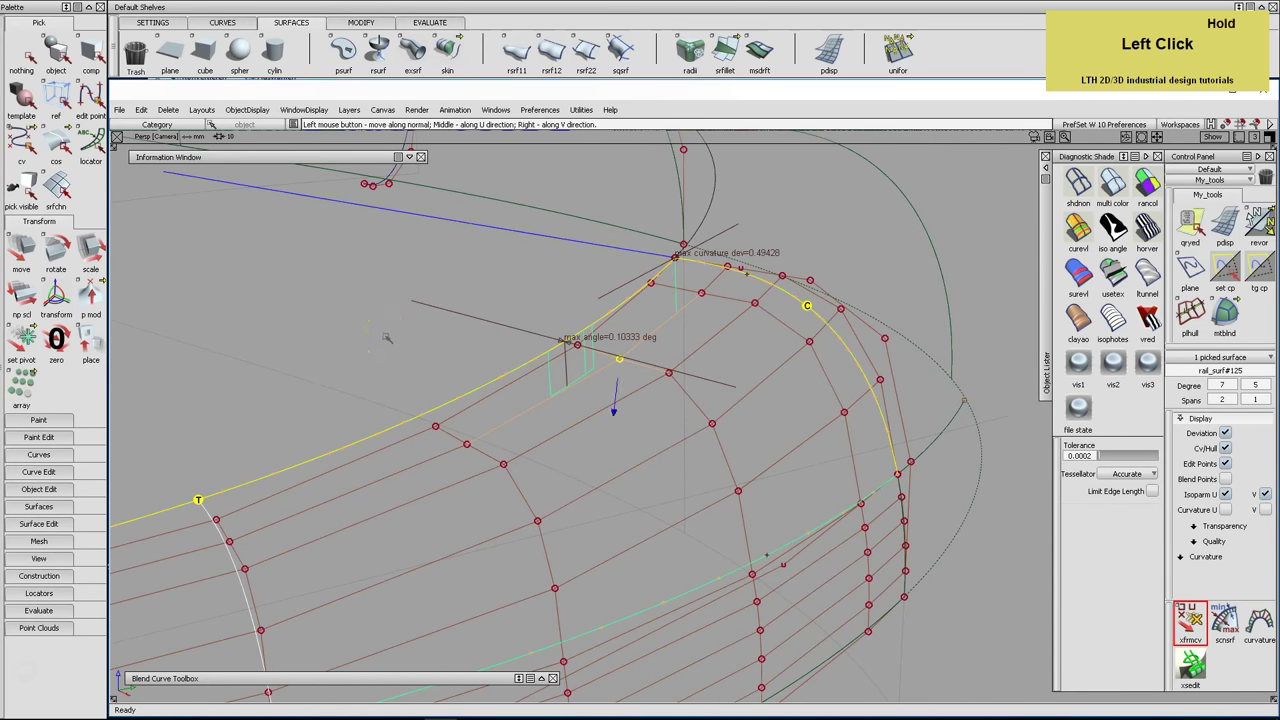
pyautogui.moveTo(386, 338); pyautogui.dragTo(386, 337)
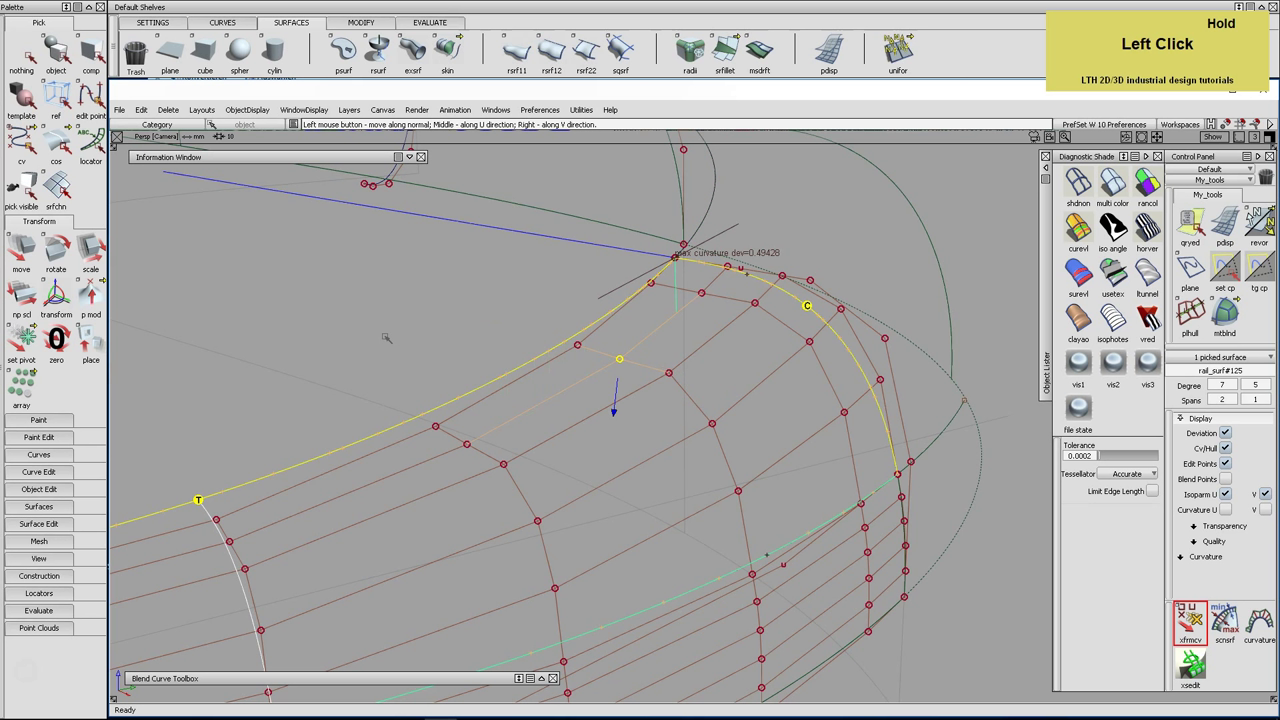
# Nudge the matching second-row CV near the opposite end of the upper rail along its normal to restore tangent continuity there
pyautogui.keyDown('alt'); pyautogui.keyDown('shift'); pyautogui.moveTo(443, 334); pyautogui.dragTo(463, 349, button='right'); pyautogui.keyUp('shift'); pyautogui.keyUp('alt')
pyautogui.keyDown('alt'); pyautogui.keyDown('shift'); pyautogui.moveTo(463, 349); pyautogui.dragTo(555, 396, button='middle'); pyautogui.keyUp('shift'); pyautogui.keyUp('alt')
pyautogui.keyDown('alt'); pyautogui.keyDown('shift'); pyautogui.click(529, 414); pyautogui.keyUp('shift'); pyautogui.keyUp('alt')
pyautogui.keyDown('alt'); pyautogui.keyDown('shift'); pyautogui.moveTo(529, 414); pyautogui.dragTo(545, 422, button='right'); pyautogui.keyUp('shift'); pyautogui.keyUp('alt')
pyautogui.click(541, 417)
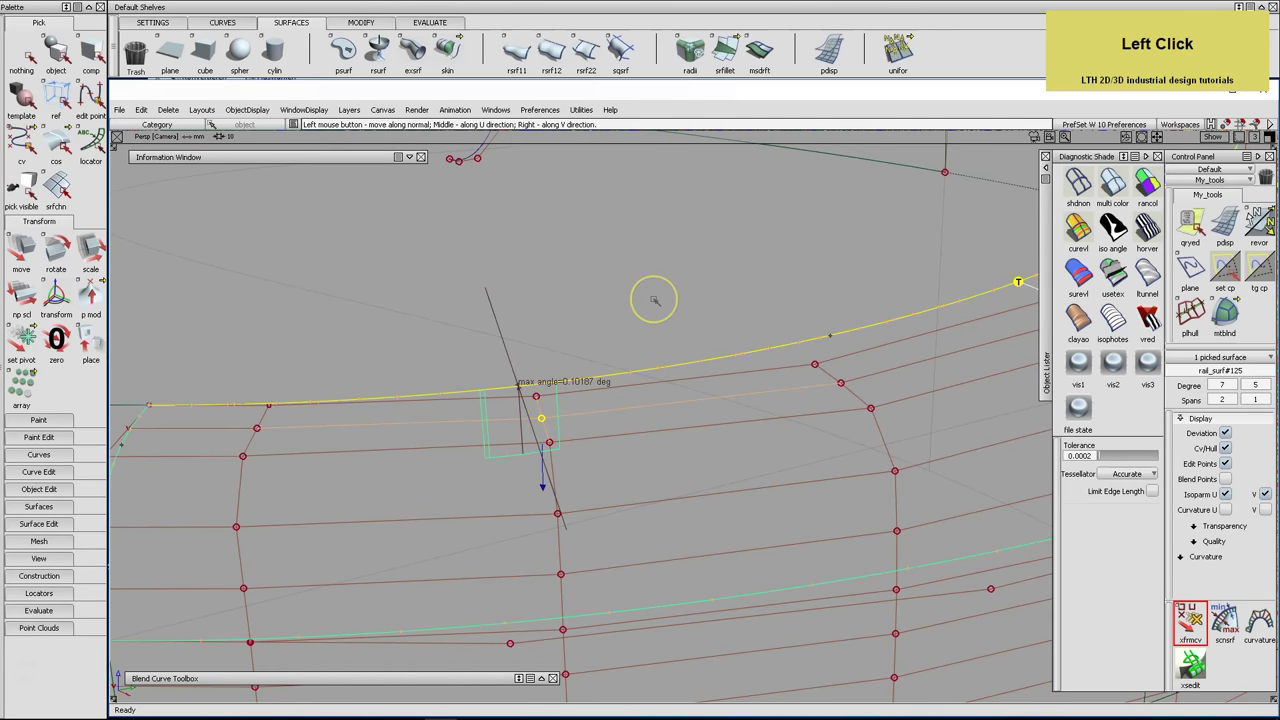
pyautogui.moveTo(655, 300); pyautogui.dragTo(652, 300)
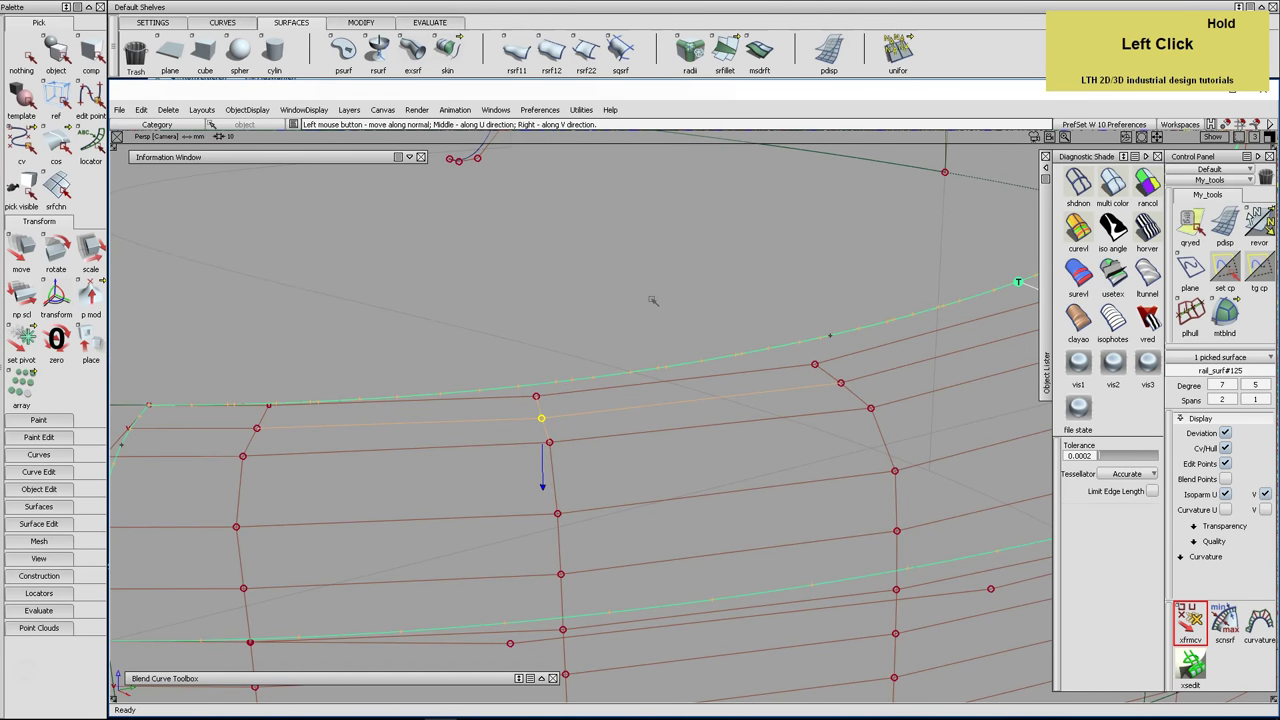
pyautogui.moveTo(652, 300)
pyautogui.keyDown('alt'); pyautogui.keyDown('shift'); pyautogui.mouseDown(button='right')
pyautogui.moveTo(751, 306)
pyautogui.moveTo(654, 306)
pyautogui.mouseUp(button='right'); pyautogui.keyUp('shift'); pyautogui.keyUp('alt')
pyautogui.moveTo(654, 306)
pyautogui.keyDown('alt'); pyautogui.keyDown('shift'); pyautogui.mouseDown()
pyautogui.moveTo(640, 311)
pyautogui.moveTo(677, 302)
pyautogui.mouseUp(); pyautogui.keyUp('shift'); pyautogui.keyUp('alt')
# Deselect the birail surface and hide the degree 5 curve running along its Generation 2 edge
pyautogui.keyDown('alt'); pyautogui.keyDown('shift'); pyautogui.moveTo(766, 306); pyautogui.dragTo(414, 368, button='middle'); pyautogui.keyUp('shift'); pyautogui.keyUp('alt')
pyautogui.keyDown('alt'); pyautogui.keyDown('shift'); pyautogui.moveTo(509, 360); pyautogui.dragTo(603, 387); pyautogui.keyUp('shift'); pyautogui.keyUp('alt')
pyautogui.keyDown('alt'); pyautogui.keyDown('shift'); pyautogui.moveTo(603, 388); pyautogui.dragTo(640, 376, button='middle'); pyautogui.keyUp('shift'); pyautogui.keyUp('alt')
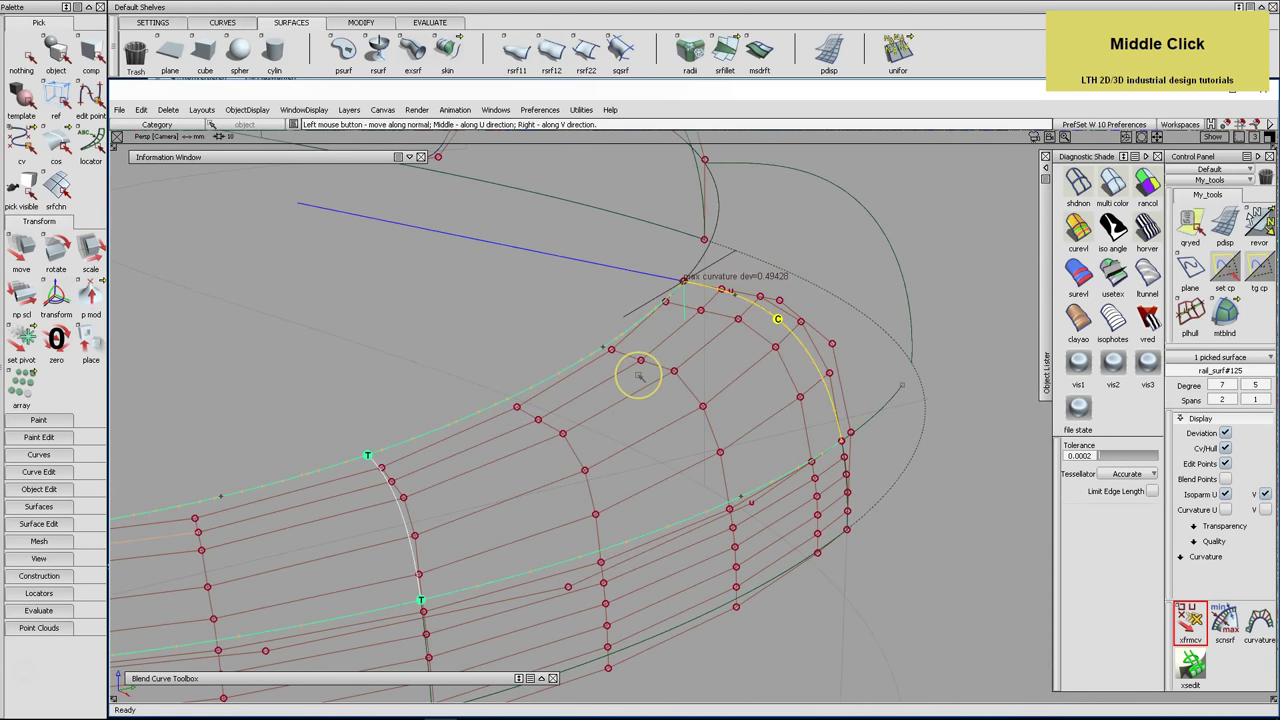
pyautogui.keyDown('alt'); pyautogui.keyDown('shift'); pyautogui.moveTo(808, 403); pyautogui.dragTo(766, 363, button='right'); pyautogui.keyUp('shift'); pyautogui.keyUp('alt')
pyautogui.keyDown('alt'); pyautogui.keyDown('shift'); pyautogui.moveTo(766, 363); pyautogui.dragTo(694, 409, button='middle'); pyautogui.keyUp('shift'); pyautogui.keyUp('alt')
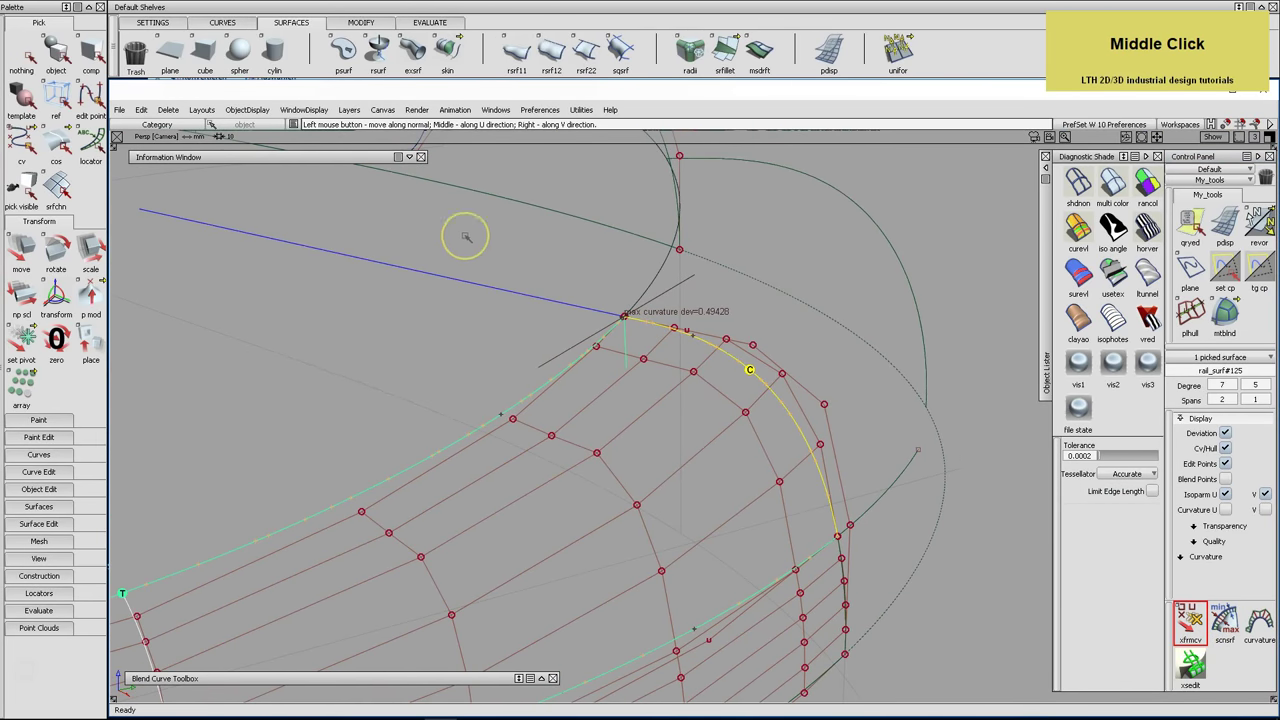
pyautogui.click(26, 52)
pyautogui.click(54, 53)
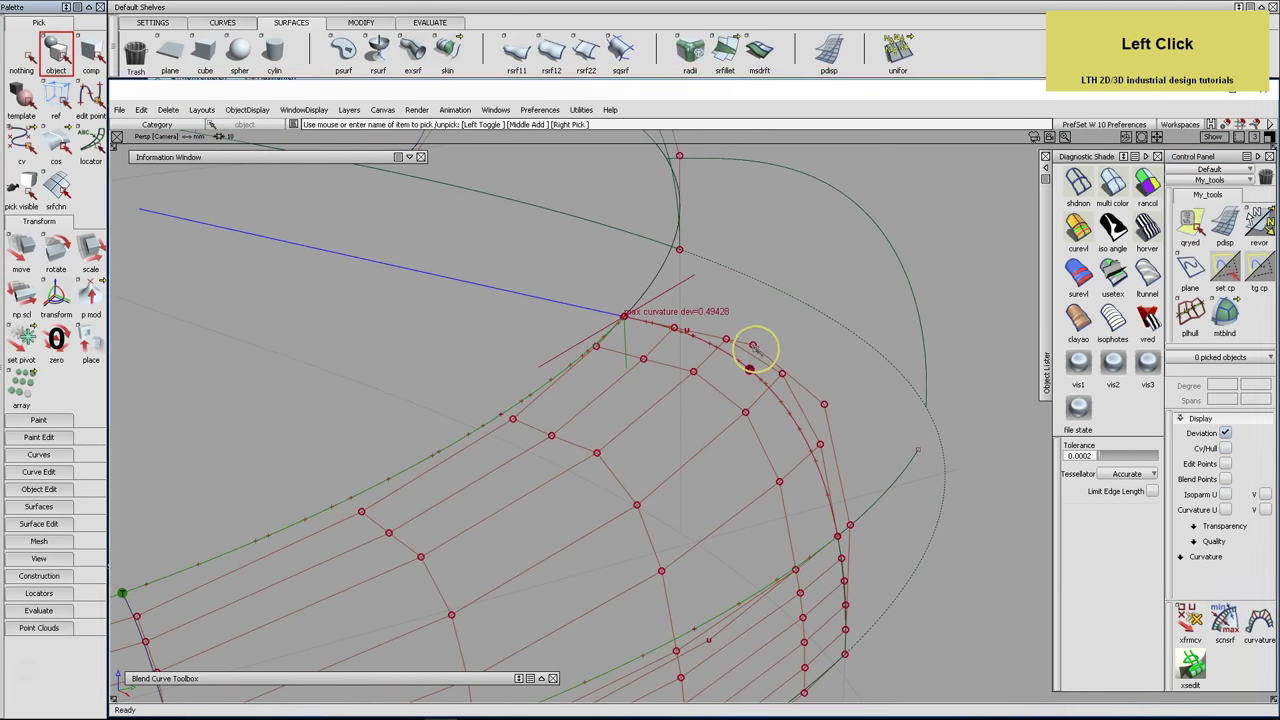
pyautogui.click(752, 346)
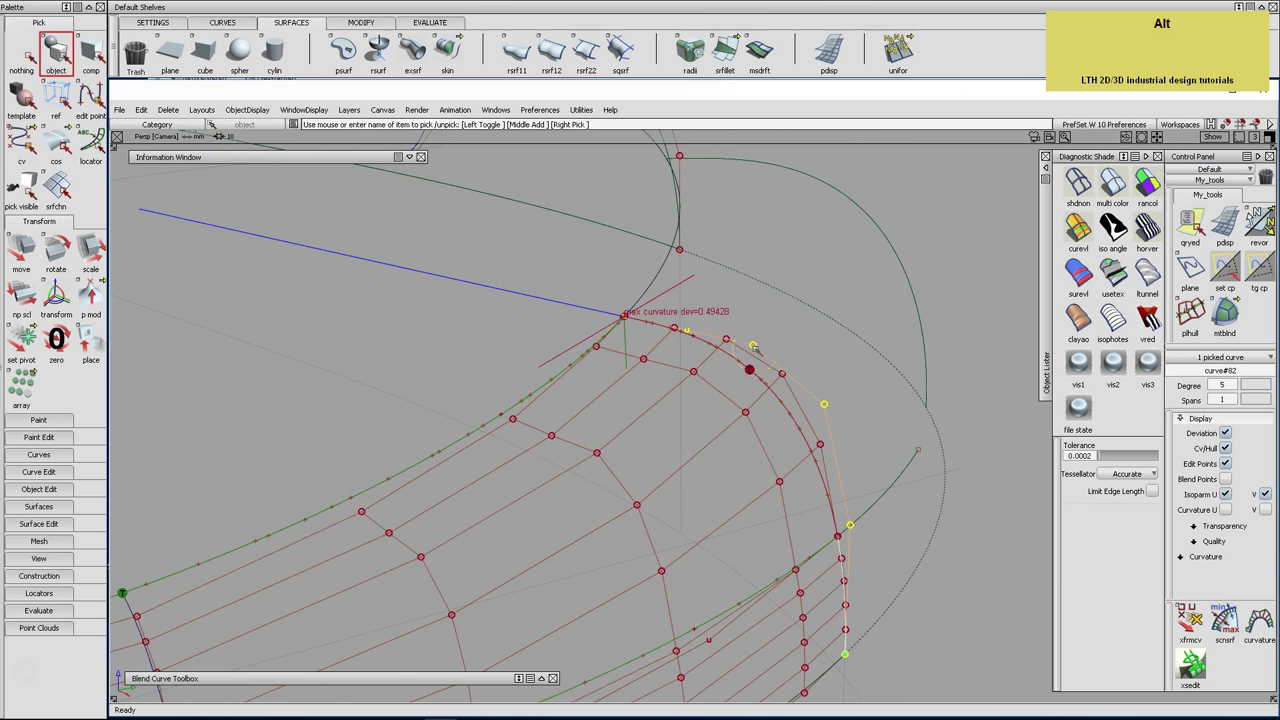
pyautogui.hotkey('alt', 't')
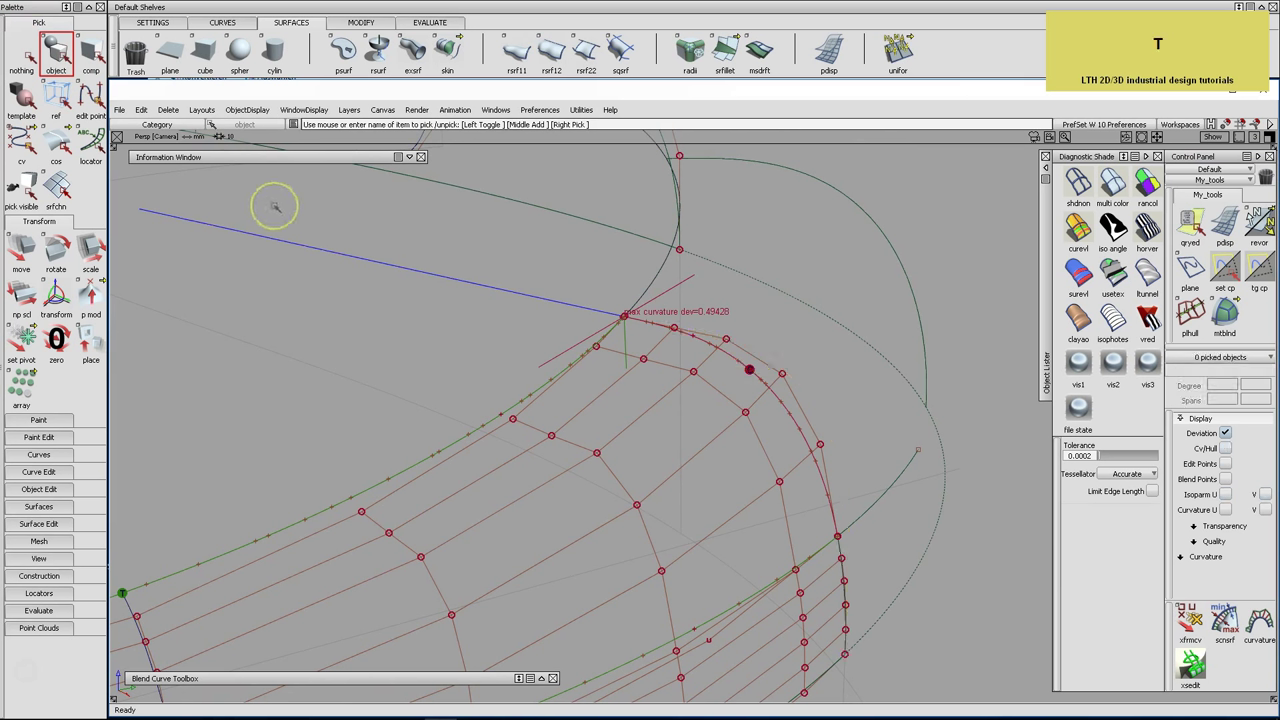
# Examine the CV hull of the neighbouring degree 7 by 5 surface beyond the Generation 2 edge, leaving it hidden and deselected
pyautogui.click(968, 353)
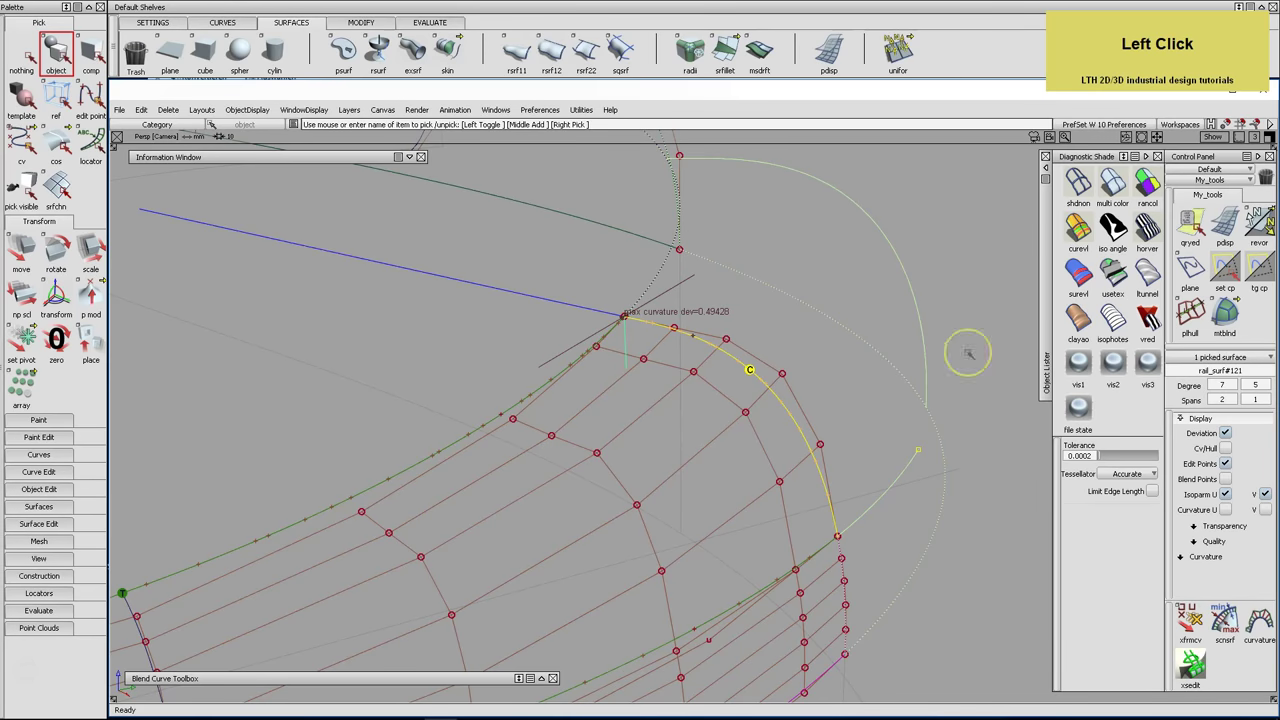
pyautogui.click(1226, 448)
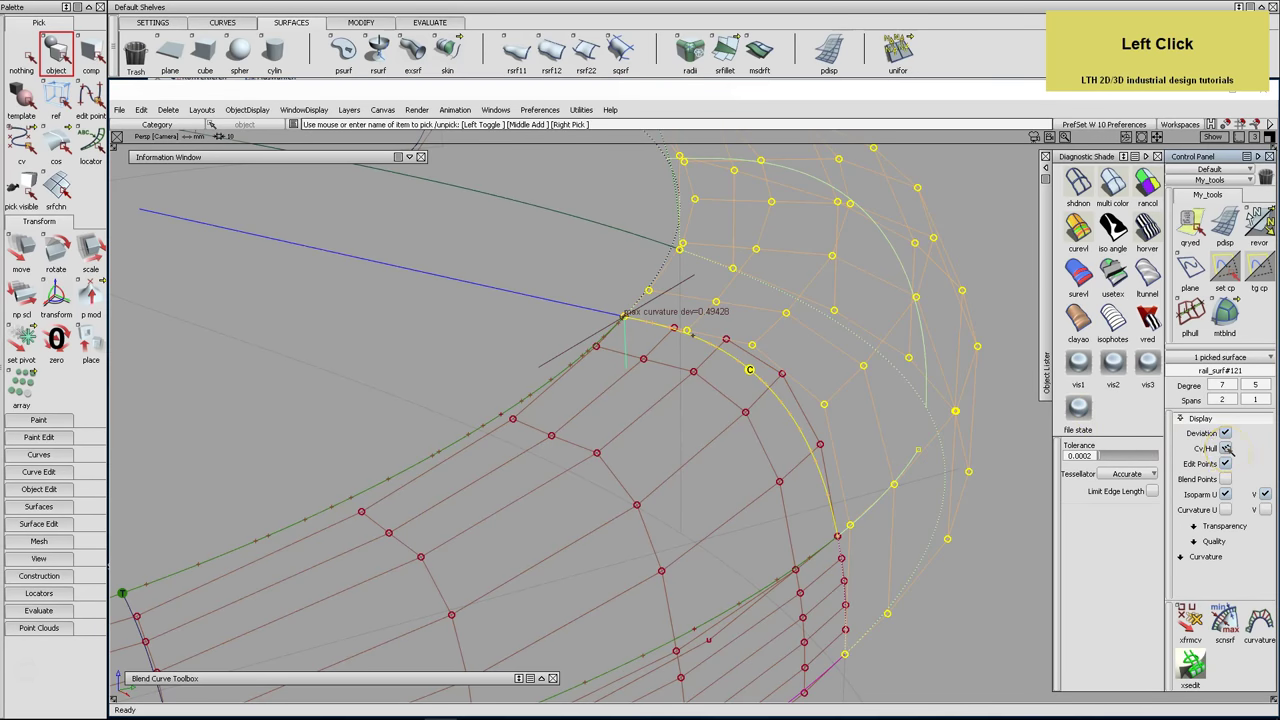
pyautogui.click(1226, 448)
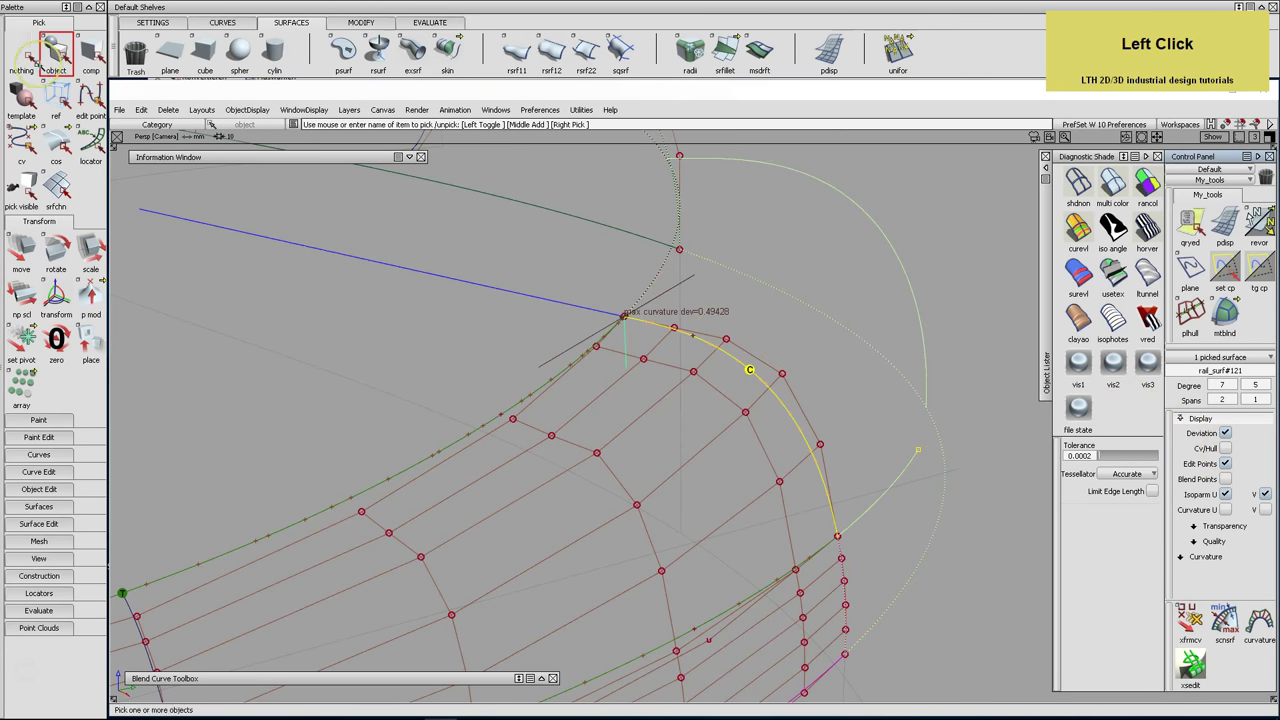
pyautogui.click(21, 52)
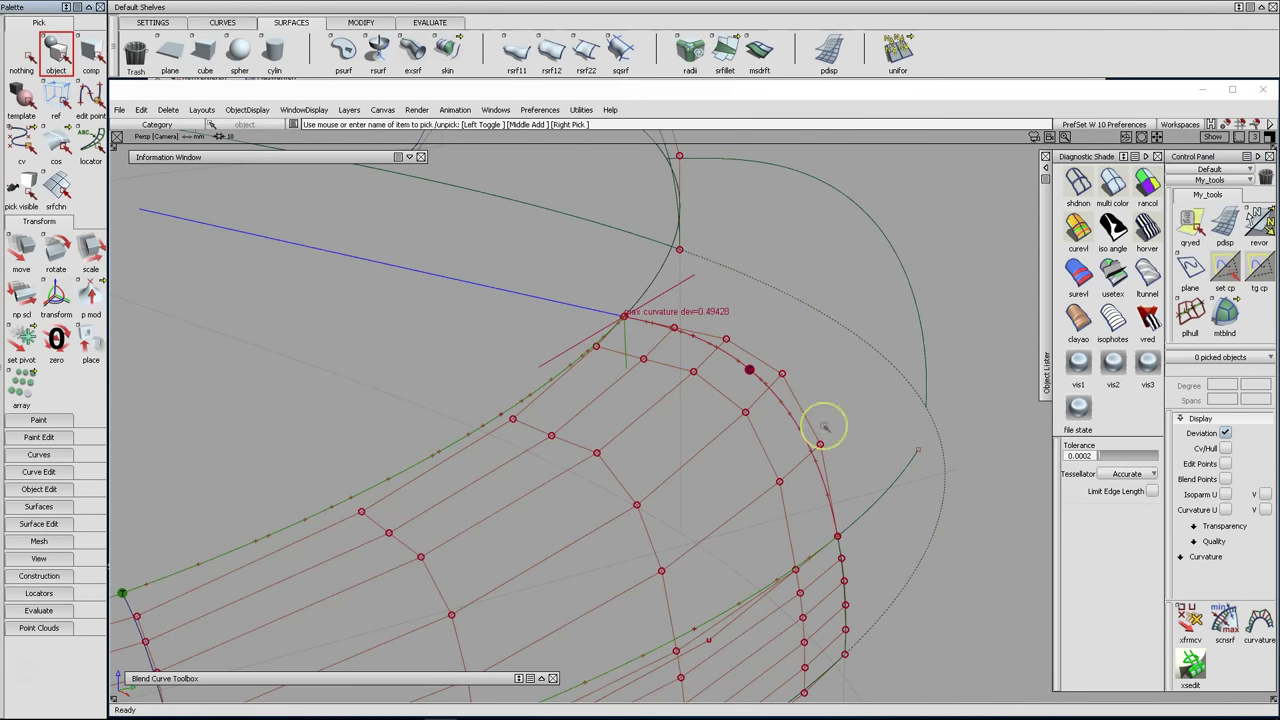
# Try nudging two third-row CVs near the Generation 2 edge along their normals, undoing each move
pyautogui.click(1190, 622)
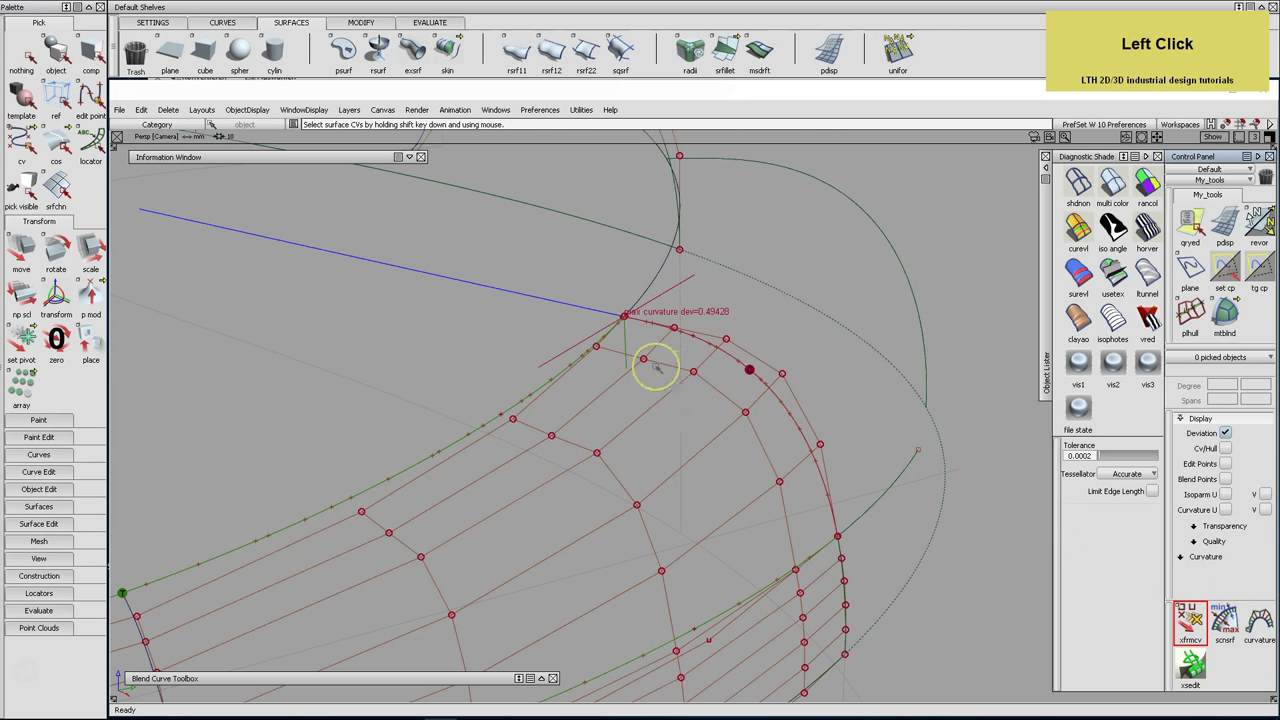
pyautogui.click(551, 436)
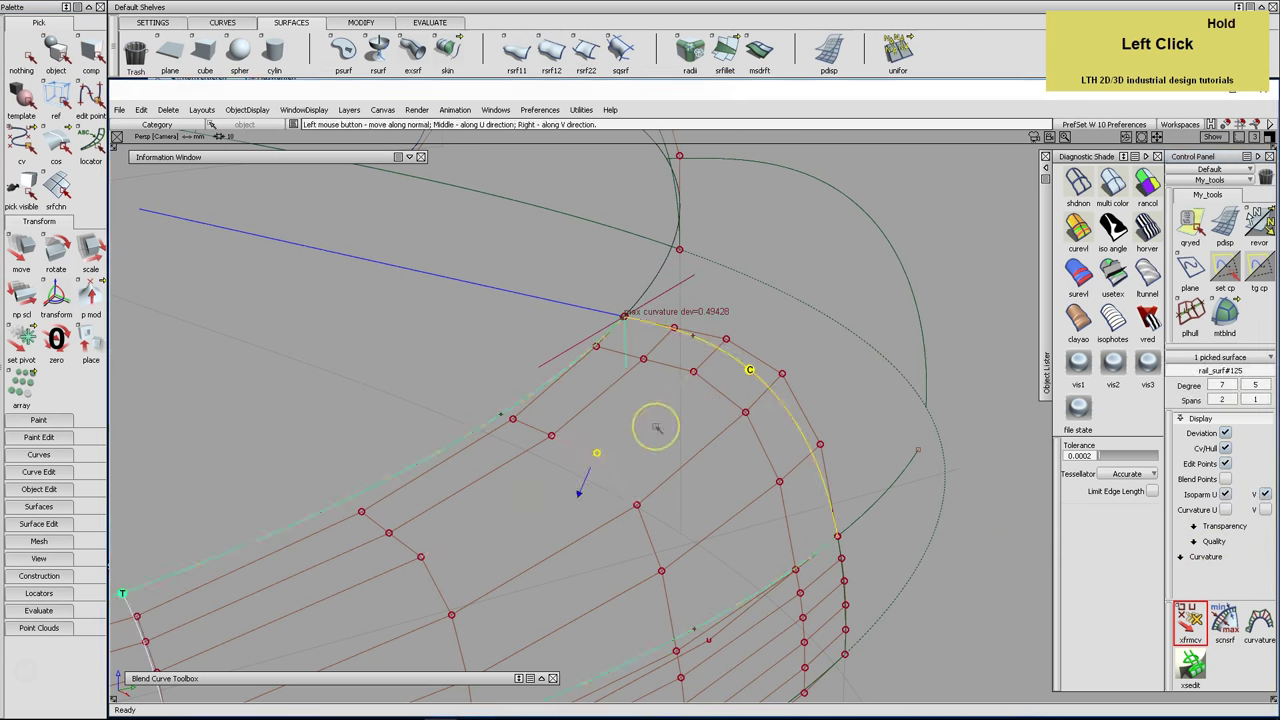
pyautogui.moveTo(648, 431)
pyautogui.mouseDown()
pyautogui.moveTo(629, 448)
pyautogui.moveTo(731, 419)
pyautogui.moveTo(629, 447)
pyautogui.moveTo(670, 435)
pyautogui.mouseUp()
pyautogui.moveTo(141, 109); pyautogui.dragTo(150, 125)
pyautogui.moveTo(690, 398)
pyautogui.mouseDown()
pyautogui.moveTo(706, 392)
pyautogui.moveTo(684, 402)
pyautogui.mouseUp()
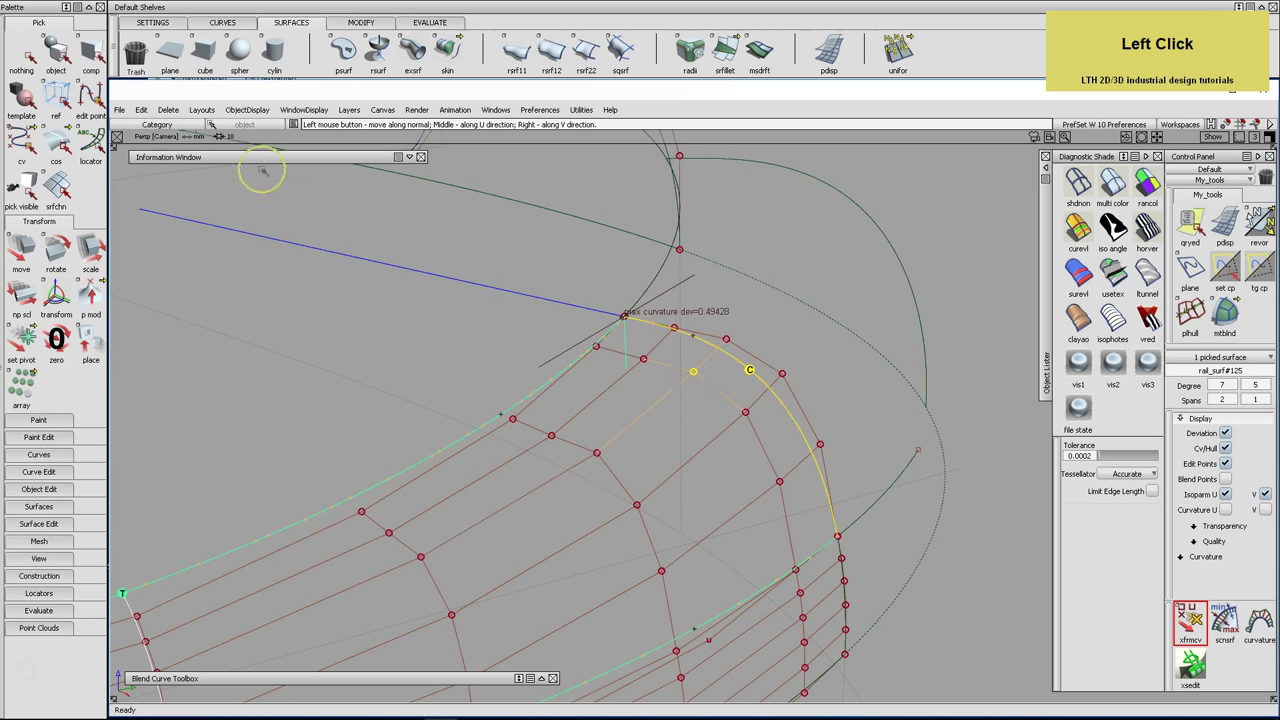
pyautogui.click(142, 110)
pyautogui.click(149, 125)
# Nudge the second-row CV beside the Generation 2 edge along its normal until the curvature deviation clears, and deselect everything
pyautogui.click(643, 359)
pyautogui.moveTo(645, 384); pyautogui.dragTo(644, 386)
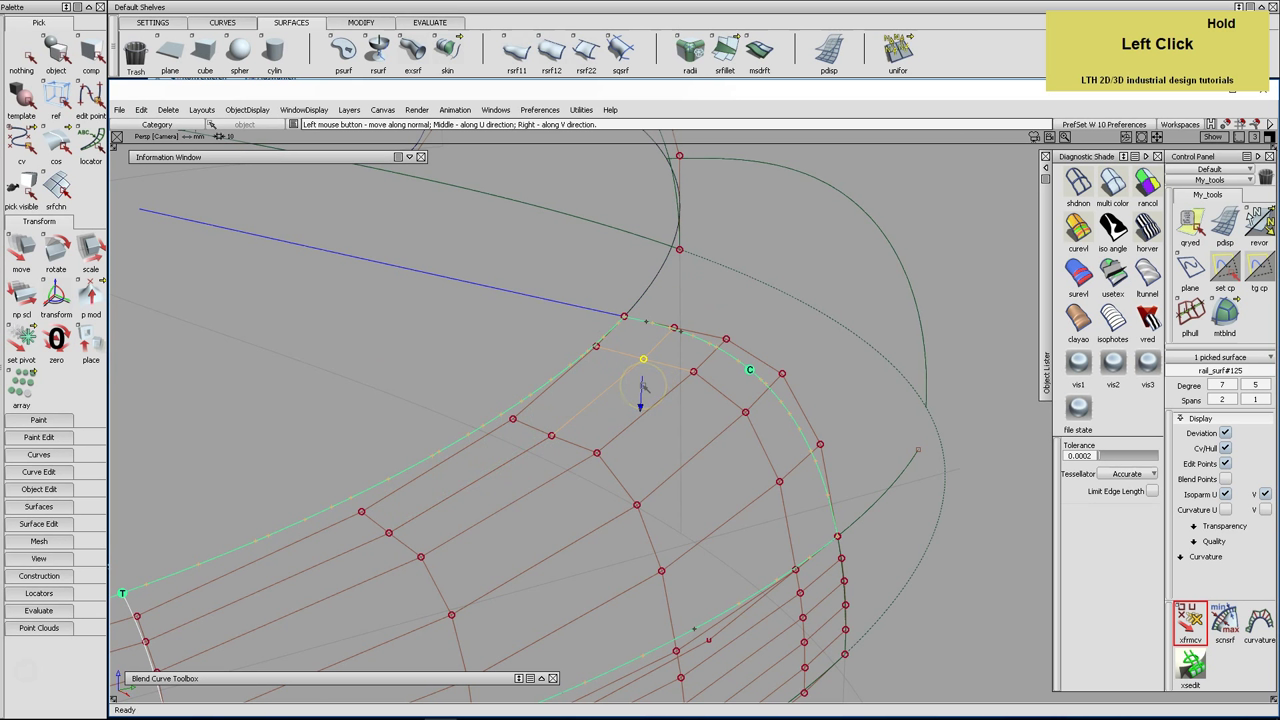
pyautogui.click(22, 55)
# Shade the model with the Diffuse texture map, hiding curves and CVs, and examine the highlight flow around the grip end
pyautogui.keyDown('alt'); pyautogui.keyDown('shift'); pyautogui.moveTo(652, 342); pyautogui.dragTo(574, 399, button='right'); pyautogui.keyUp('shift'); pyautogui.keyUp('alt')
pyautogui.keyDown('alt'); pyautogui.keyDown('shift'); pyautogui.moveTo(577, 398); pyautogui.dragTo(957, 349, button='middle'); pyautogui.keyUp('shift'); pyautogui.keyUp('alt')
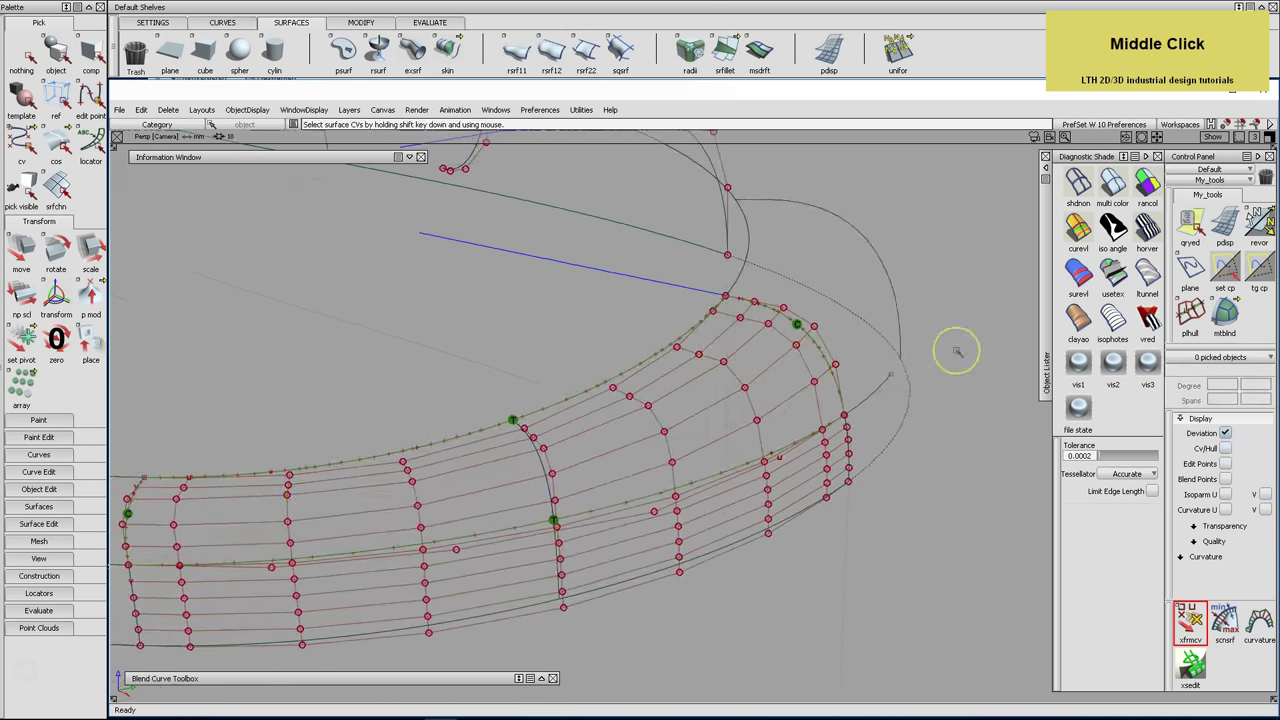
pyautogui.click(1113, 275)
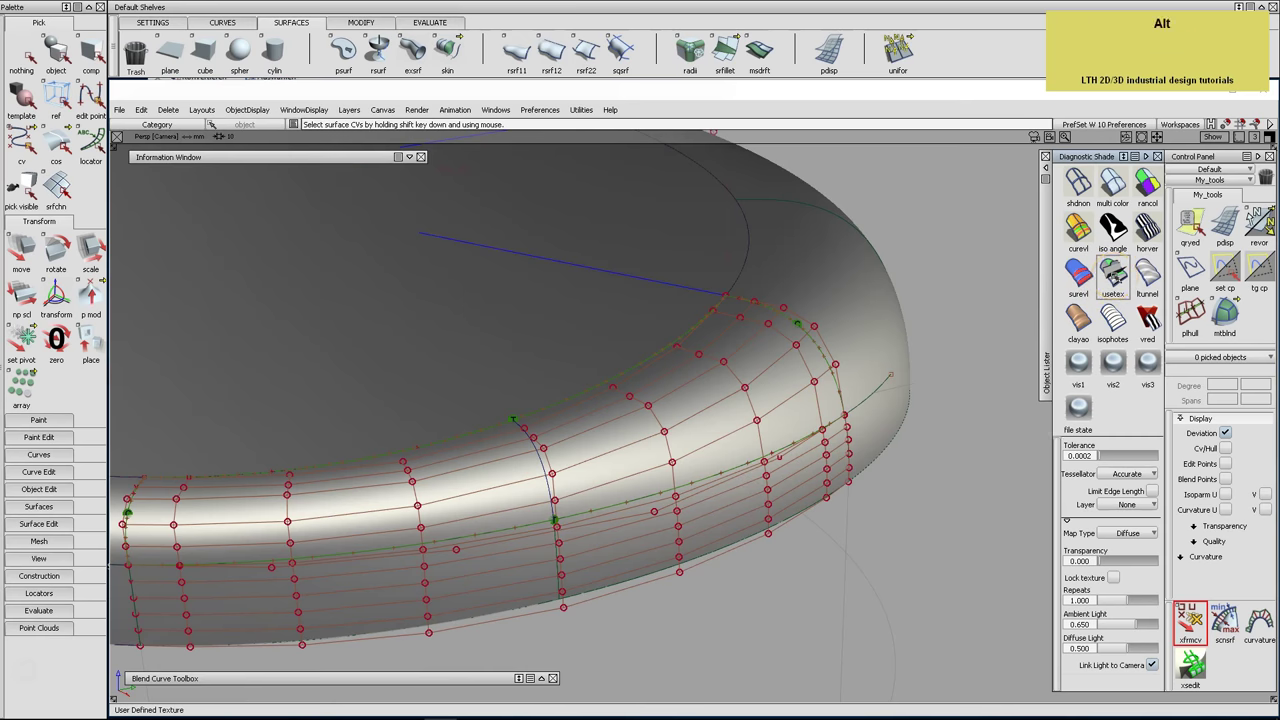
pyautogui.hotkey('alt', ',')
pyautogui.hotkey('ctrl', 'l')
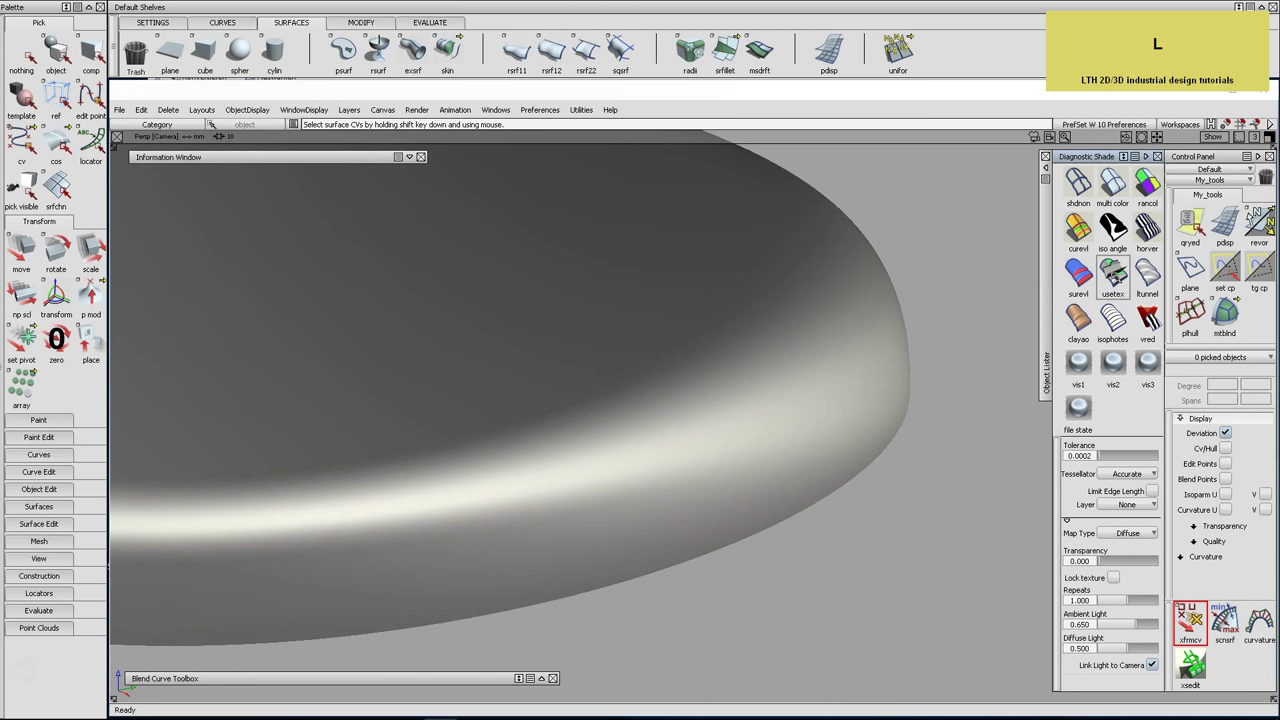
pyautogui.moveTo(923, 366)
pyautogui.keyDown('alt'); pyautogui.keyDown('shift'); pyautogui.mouseDown(button='right')
pyautogui.moveTo(934, 360)
pyautogui.moveTo(919, 367)
pyautogui.mouseUp(button='right'); pyautogui.keyUp('shift'); pyautogui.keyUp('alt')
pyautogui.keyDown('alt'); pyautogui.keyDown('shift'); pyautogui.moveTo(919, 367); pyautogui.dragTo(949, 315, button='middle'); pyautogui.keyUp('shift'); pyautogui.keyUp('alt')
pyautogui.keyDown('alt'); pyautogui.keyDown('shift'); pyautogui.moveTo(871, 350); pyautogui.dragTo(904, 233); pyautogui.keyUp('shift'); pyautogui.keyUp('alt')
pyautogui.keyDown('alt'); pyautogui.keyDown('shift'); pyautogui.moveTo(518, 398); pyautogui.dragTo(650, 475); pyautogui.keyUp('shift'); pyautogui.keyUp('alt')
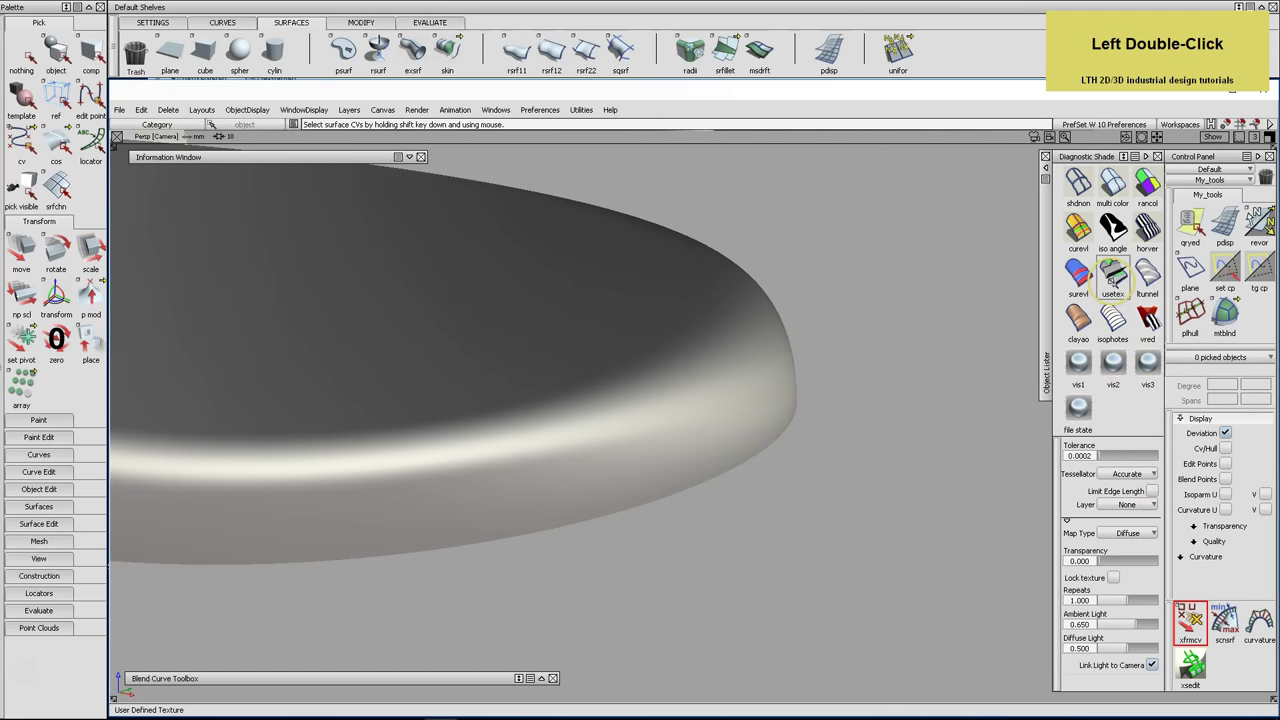
# Change the shading map type to Showroom and examine the reflections across the grip end from several directions
pyautogui.click(1128, 533)
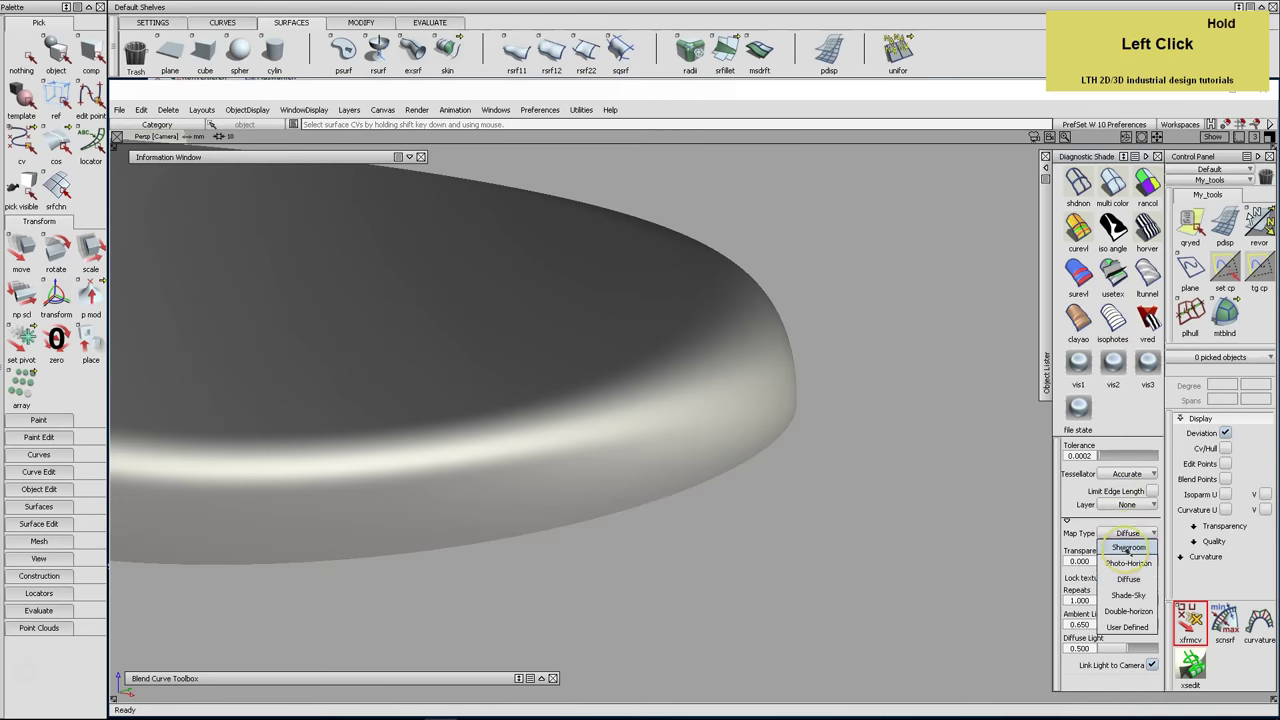
pyautogui.click(1128, 547)
pyautogui.keyDown('alt'); pyautogui.keyDown('shift'); pyautogui.moveTo(851, 380); pyautogui.dragTo(686, 417); pyautogui.keyUp('shift'); pyautogui.keyUp('alt')
pyautogui.keyDown('alt'); pyautogui.keyDown('shift'); pyautogui.moveTo(686, 417); pyautogui.dragTo(791, 351, button='middle'); pyautogui.keyUp('shift'); pyautogui.keyUp('alt')
pyautogui.keyDown('alt'); pyautogui.keyDown('shift'); pyautogui.moveTo(791, 351); pyautogui.dragTo(749, 369, button='right'); pyautogui.keyUp('shift'); pyautogui.keyUp('alt')
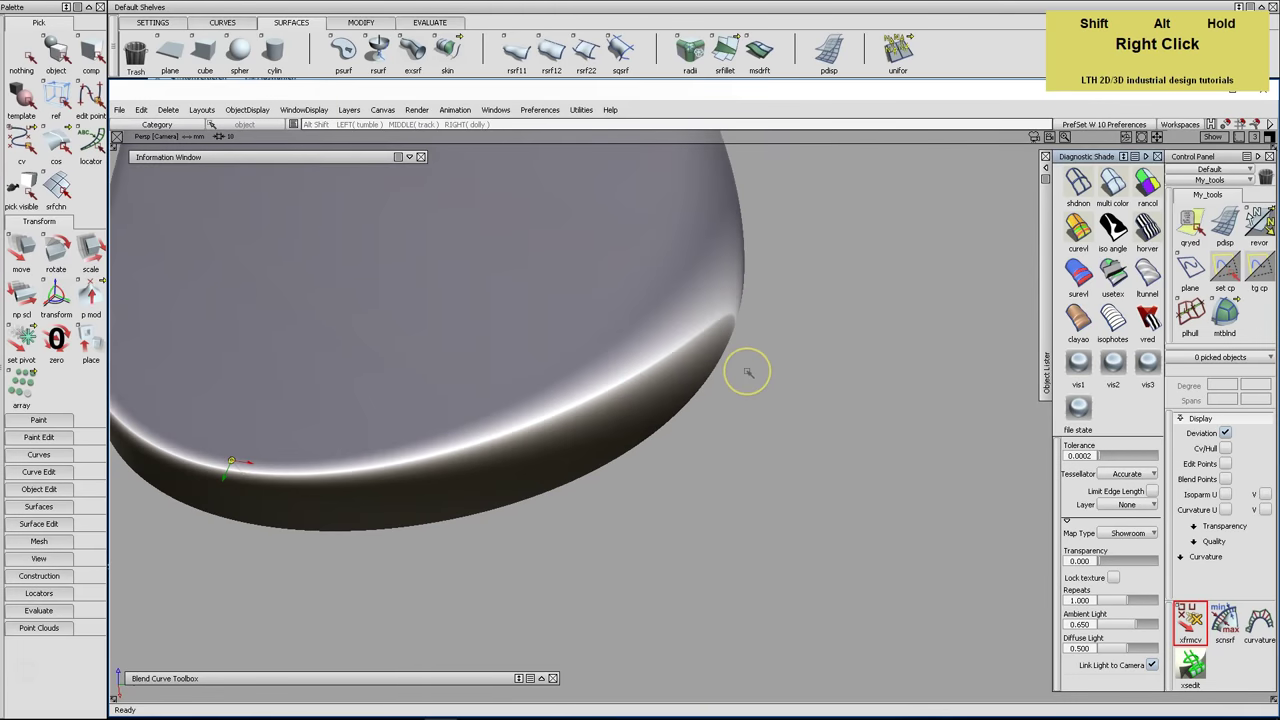
pyautogui.keyDown('alt'); pyautogui.keyDown('shift'); pyautogui.moveTo(749, 369); pyautogui.dragTo(863, 349, button='middle'); pyautogui.keyUp('shift'); pyautogui.keyUp('alt')
pyautogui.moveTo(863, 349)
pyautogui.keyDown('alt'); pyautogui.keyDown('shift'); pyautogui.mouseDown()
pyautogui.moveTo(823, 506)
pyautogui.moveTo(843, 234)
pyautogui.moveTo(863, 197)
pyautogui.moveTo(858, 261)
pyautogui.mouseUp(); pyautogui.keyUp('shift'); pyautogui.keyUp('alt')
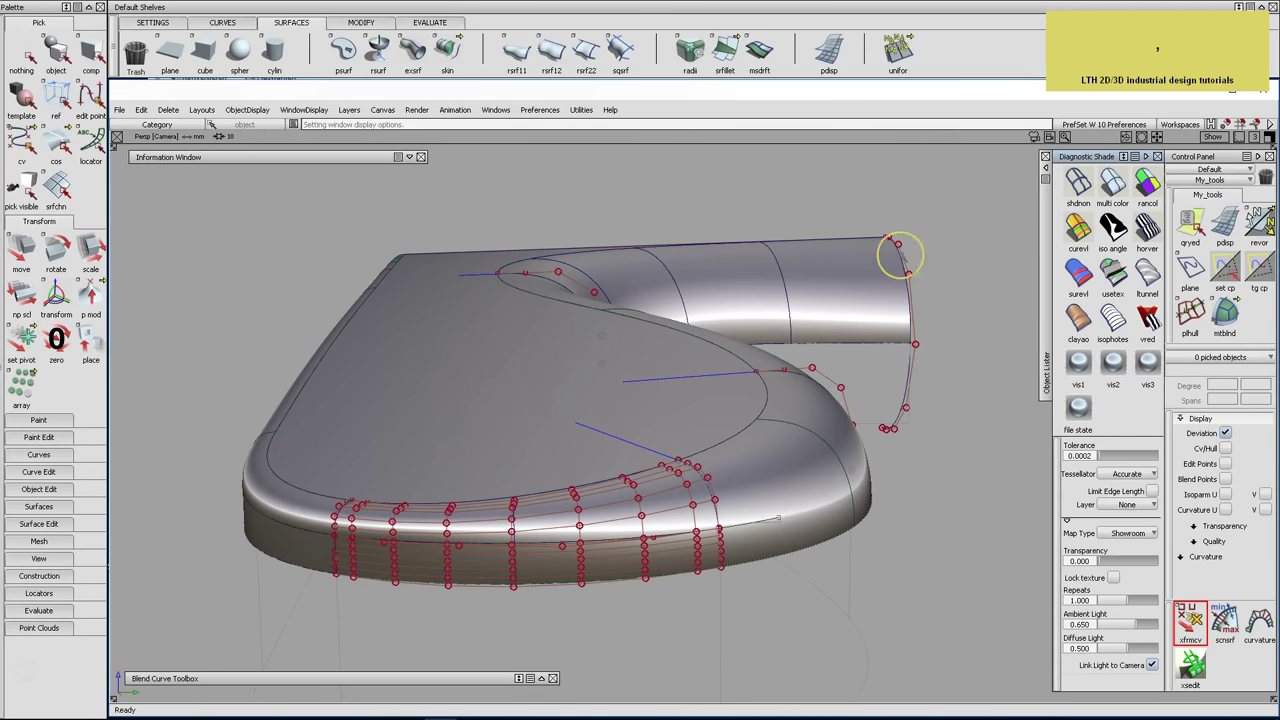
# Turn diagnostic shading off and show the birail surface's wireframe with its curves and CVs
pyautogui.click(1078, 185)
pyautogui.moveTo(551, 506)
pyautogui.keyDown('alt'); pyautogui.keyDown('shift'); pyautogui.mouseDown()
pyautogui.moveTo(630, 530)
pyautogui.moveTo(654, 513)
pyautogui.mouseUp(); pyautogui.keyUp('shift'); pyautogui.keyUp('alt')
pyautogui.keyDown('alt'); pyautogui.keyDown('shift'); pyautogui.moveTo(654, 513); pyautogui.dragTo(768, 472, button='middle'); pyautogui.keyUp('shift'); pyautogui.keyUp('alt')
pyautogui.keyDown('alt'); pyautogui.keyDown('shift'); pyautogui.moveTo(768, 472); pyautogui.dragTo(716, 481, button='right'); pyautogui.keyUp('shift'); pyautogui.keyUp('alt')
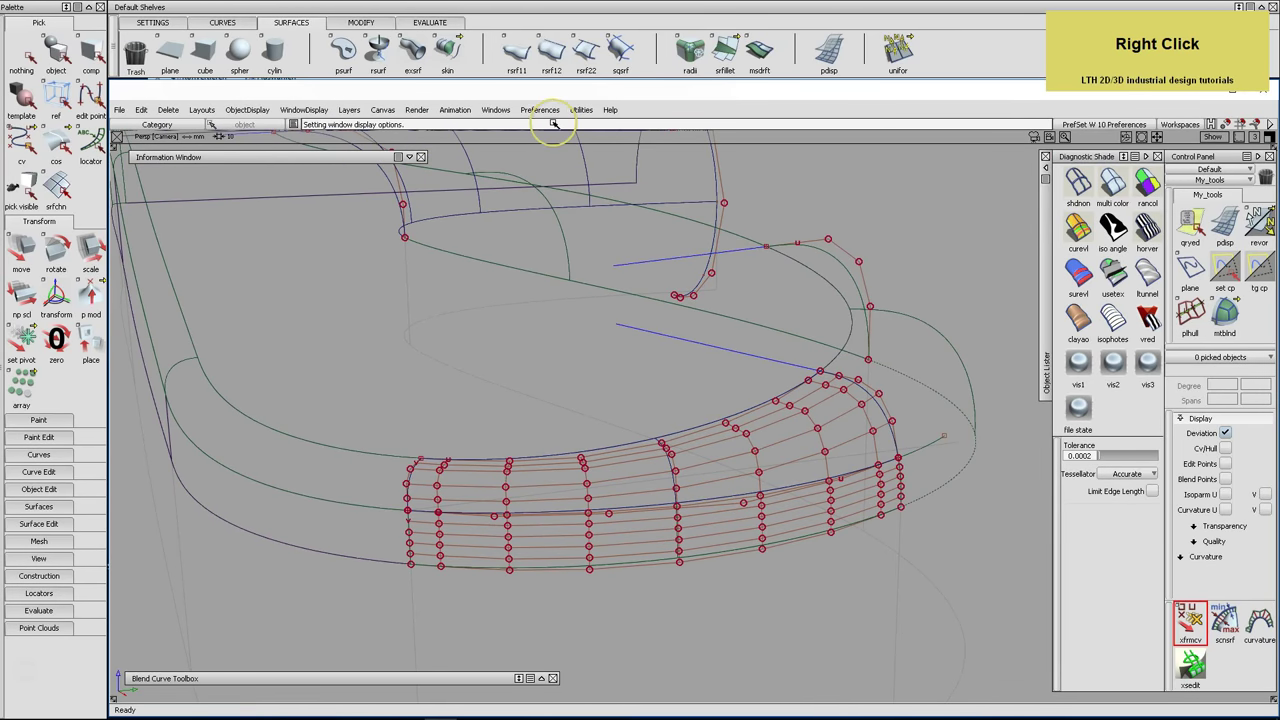
# Run Surface Continuity with G2 Curvature, arc-length spacing of 5 mm and max labels on the birail's upper rail
pyautogui.click(452, 22)
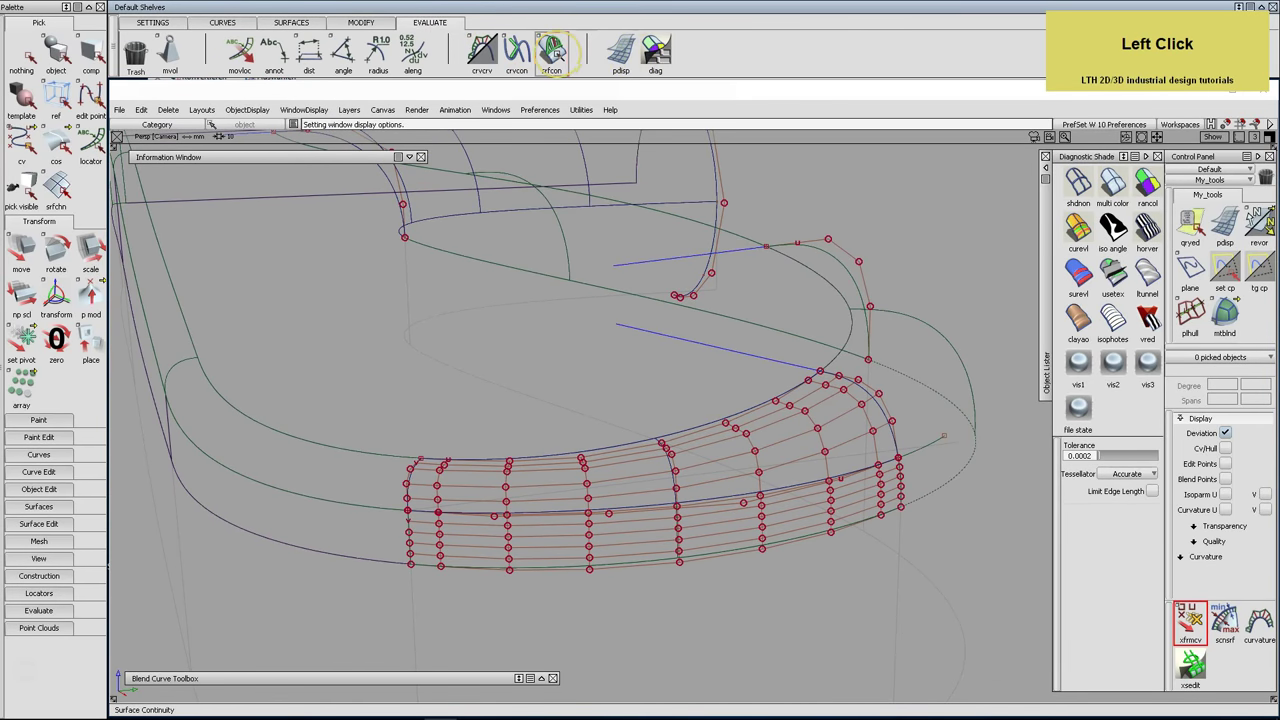
pyautogui.doubleClick(552, 50)
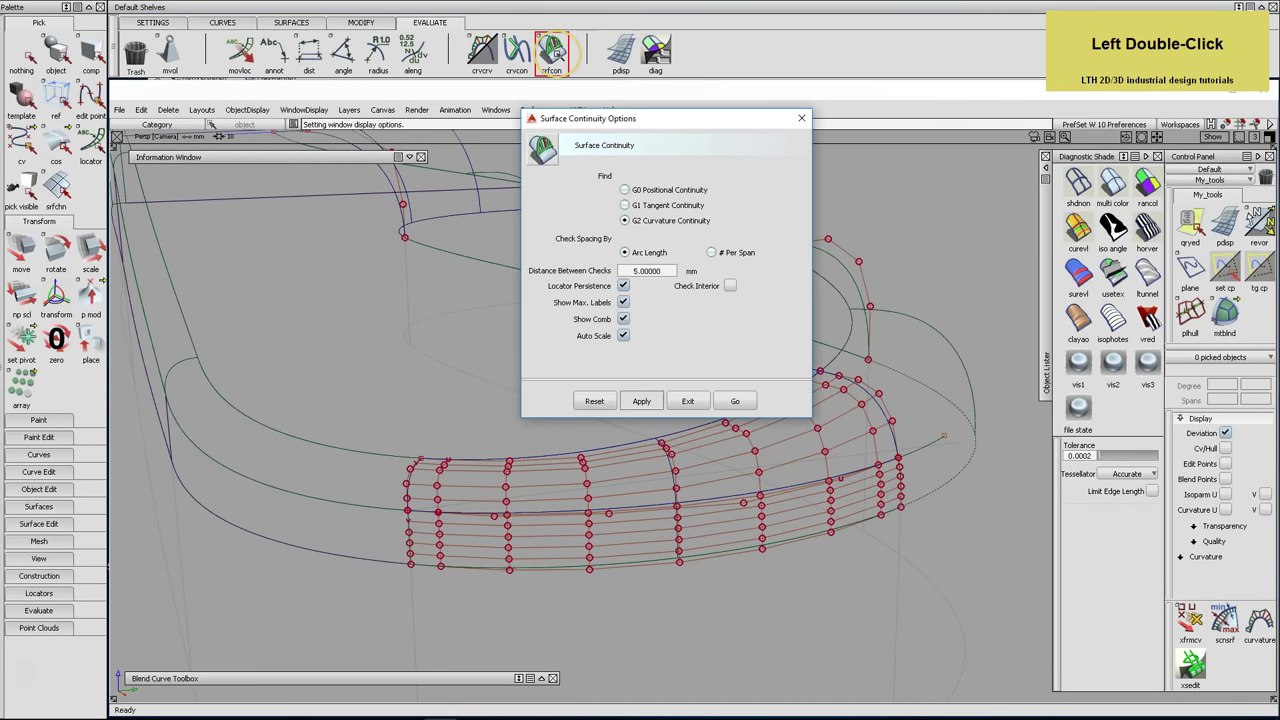
pyautogui.click(735, 400)
pyautogui.click(848, 478)
pyautogui.click(845, 478)
pyautogui.click(618, 450)
# Add G2 continuity checks to the upper and lower surfaces' end edges opposite the Generation 2 edge
pyautogui.moveTo(622, 397); pyautogui.dragTo(622, 398, button='middle')
pyautogui.keyDown('alt'); pyautogui.keyDown('shift'); pyautogui.moveTo(622, 398); pyautogui.dragTo(470, 467); pyautogui.keyUp('shift'); pyautogui.keyUp('alt')
pyautogui.click(415, 487)
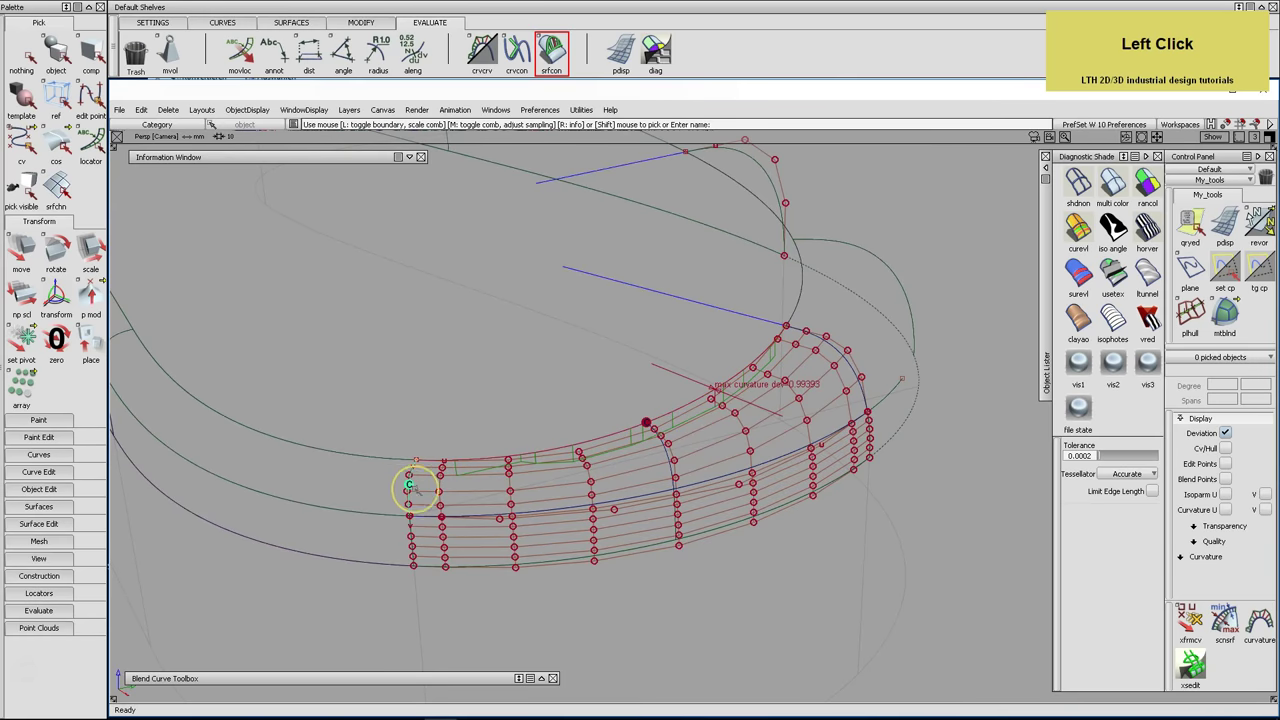
pyautogui.keyDown('alt'); pyautogui.keyDown('shift'); pyautogui.moveTo(452, 560); pyautogui.dragTo(452, 560); pyautogui.keyUp('shift'); pyautogui.keyUp('alt')
pyautogui.keyDown('alt'); pyautogui.keyDown('shift'); pyautogui.moveTo(453, 560); pyautogui.dragTo(420, 538, button='right'); pyautogui.keyUp('shift'); pyautogui.keyUp('alt')
pyautogui.click(409, 540)
# Add G2 continuity checks to the lower surface's grip-end edge and the birail's Generation 2 edge, deselect everything and save the file
pyautogui.moveTo(778, 334)
pyautogui.keyDown('alt'); pyautogui.keyDown('shift'); pyautogui.mouseDown(button='middle')
pyautogui.moveTo(604, 404)
pyautogui.moveTo(214, 414)
pyautogui.mouseUp(button='middle'); pyautogui.keyUp('shift'); pyautogui.keyUp('alt')
pyautogui.keyDown('alt'); pyautogui.keyDown('shift'); pyautogui.moveTo(760, 362); pyautogui.dragTo(701, 415, button='middle'); pyautogui.keyUp('shift'); pyautogui.keyUp('alt')
pyautogui.click(940, 390)
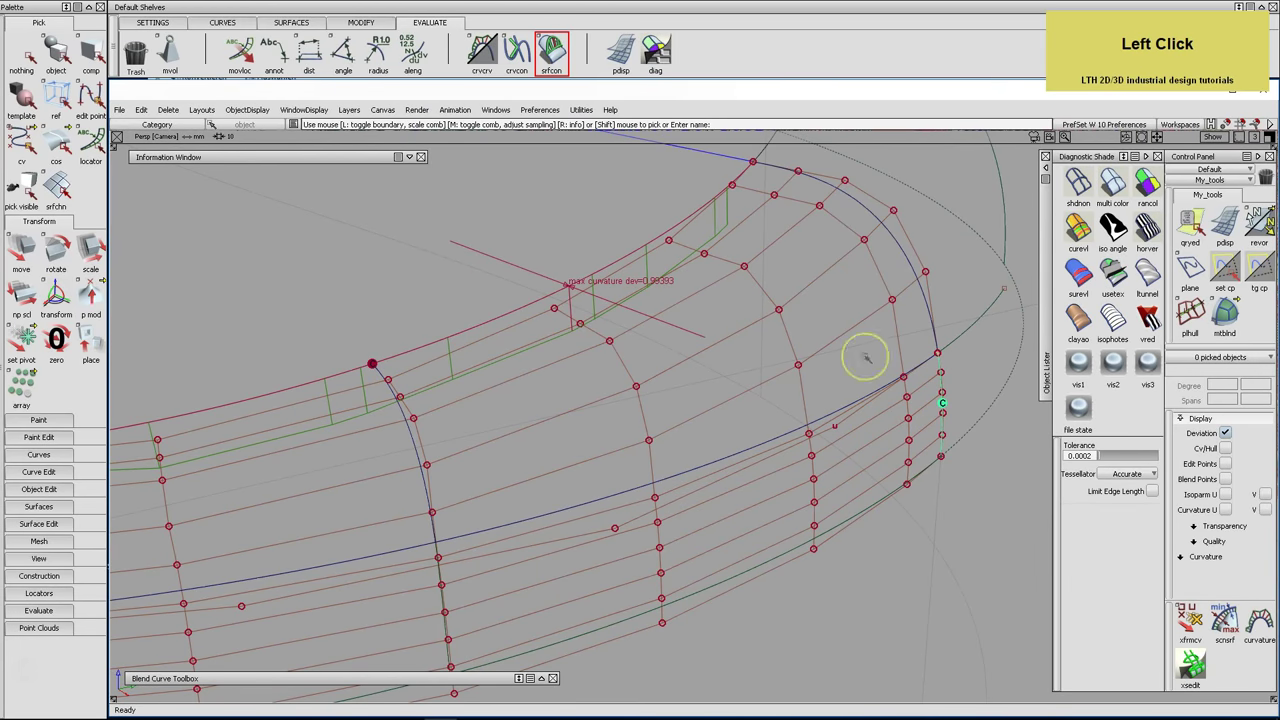
pyautogui.click(869, 210)
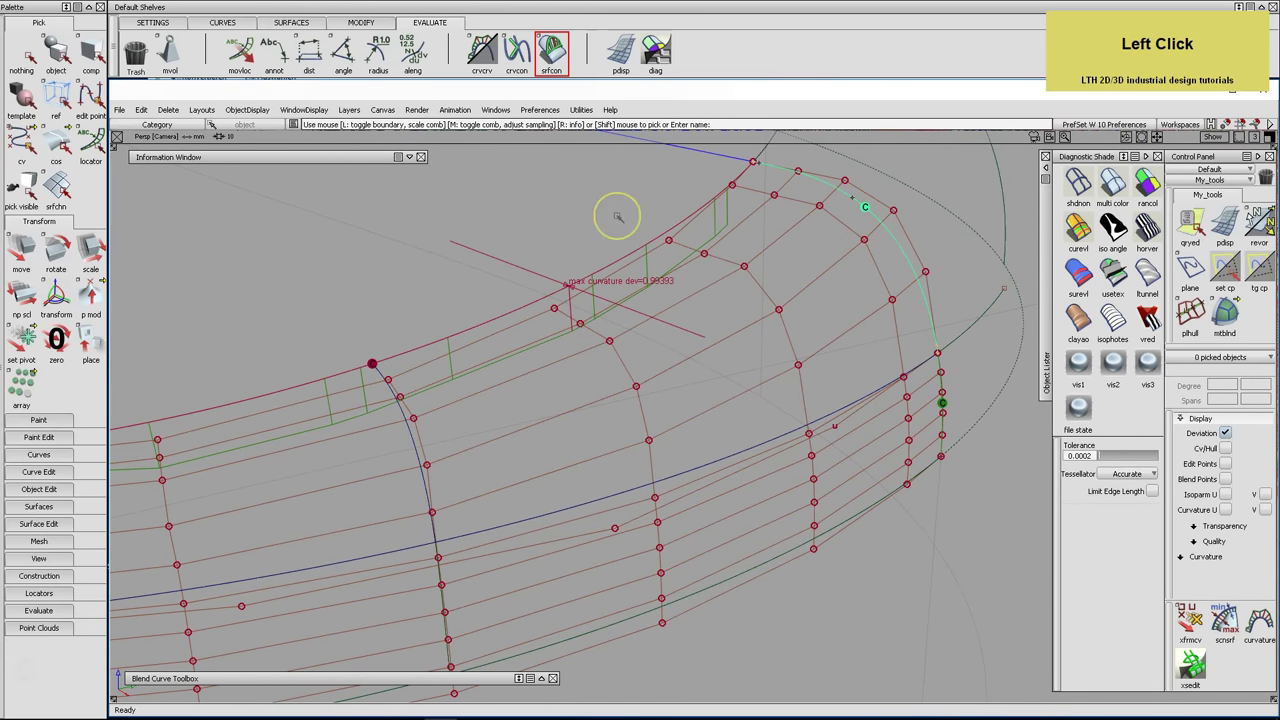
pyautogui.click(26, 52)
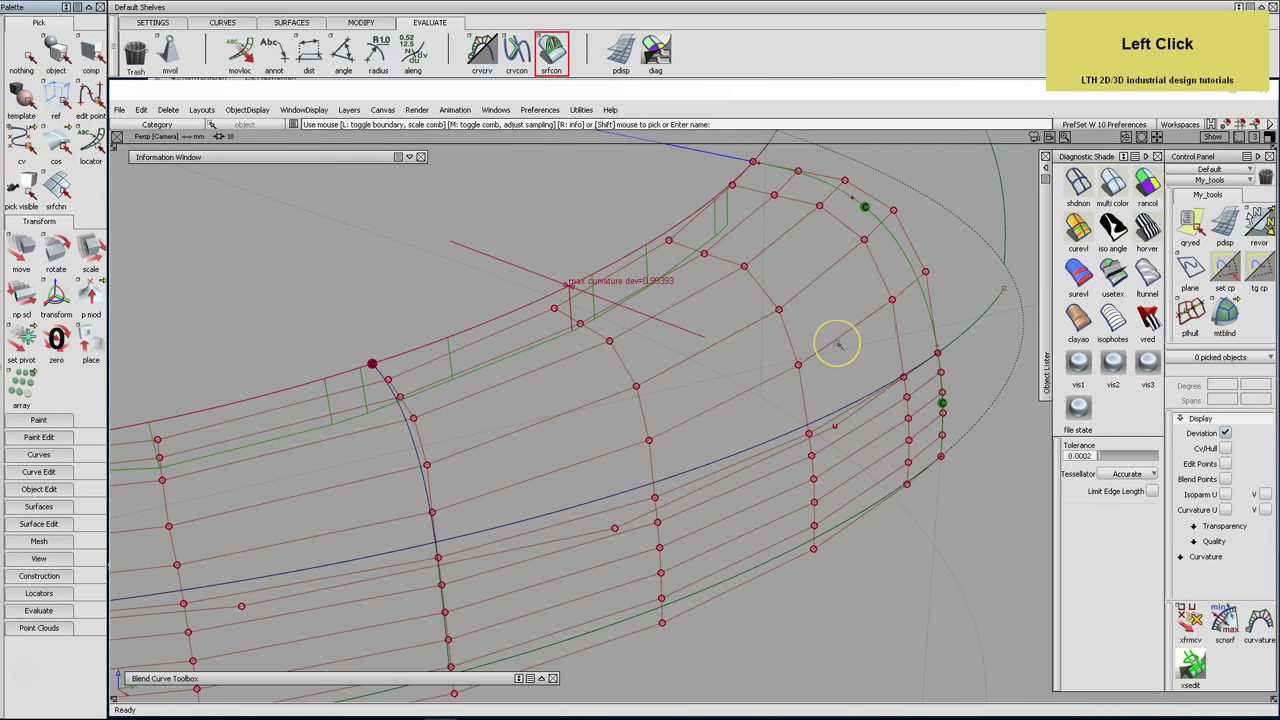
pyautogui.hotkey('ctrl', 's')
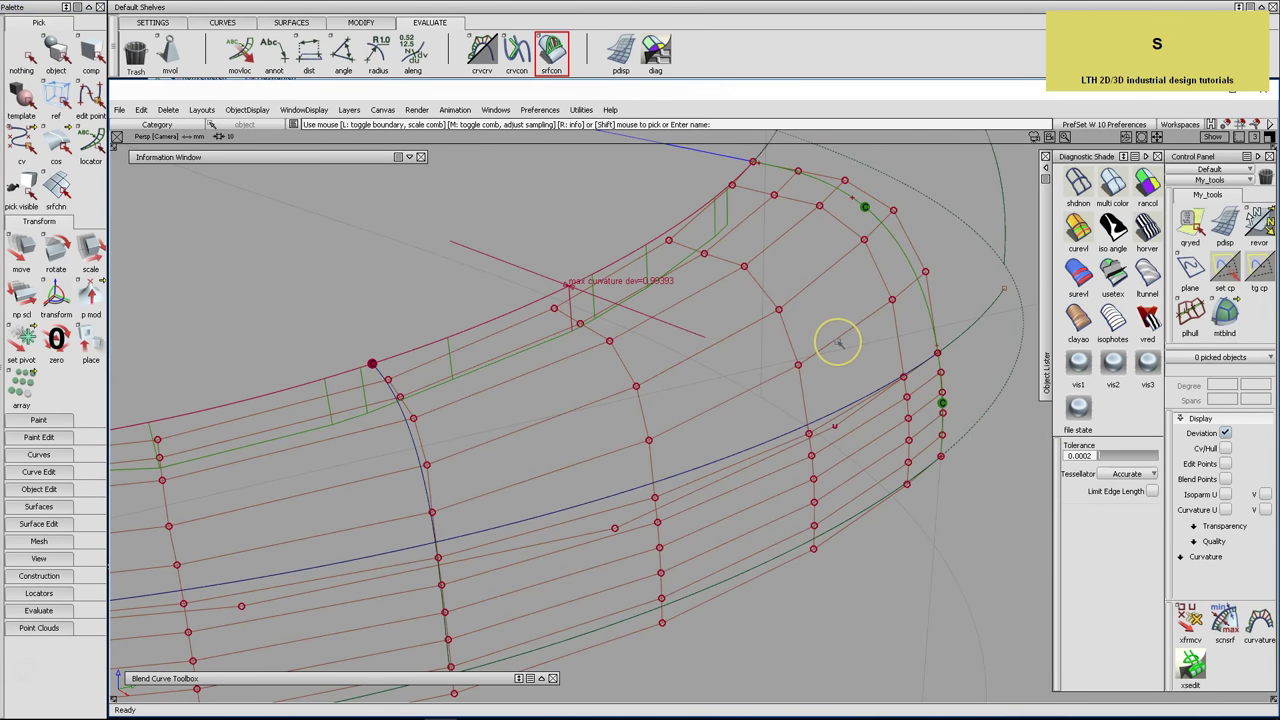
# Align the birail surface's upper rail edge to the neighbouring surface with G2 continuity and partial alignment
pyautogui.click(1190, 620)
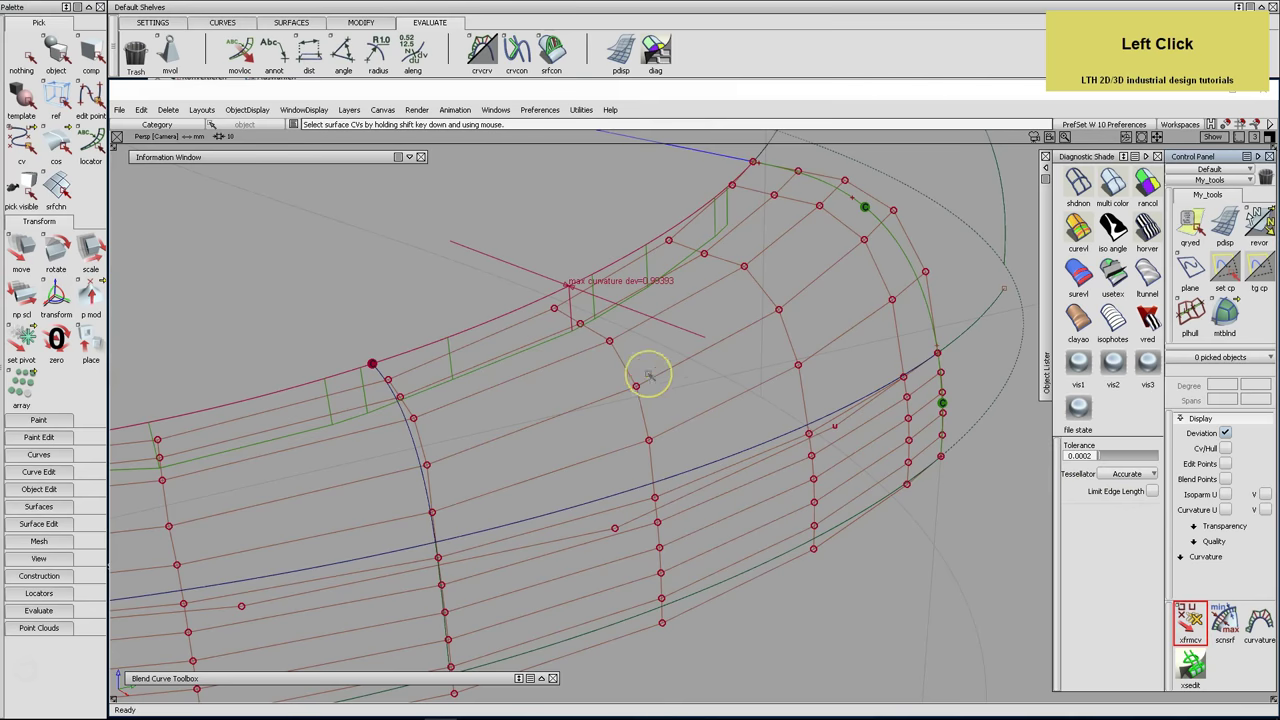
pyautogui.keyDown('alt'); pyautogui.keyDown('shift'); pyautogui.moveTo(663, 360); pyautogui.dragTo(657, 371, button='right'); pyautogui.keyUp('shift'); pyautogui.keyUp('alt')
pyautogui.keyDown('alt'); pyautogui.keyDown('shift'); pyautogui.moveTo(657, 371); pyautogui.dragTo(771, 370, button='middle'); pyautogui.keyUp('shift'); pyautogui.keyUp('alt')
pyautogui.click(360, 21)
pyautogui.click(571, 48)
pyautogui.doubleClick(580, 50)
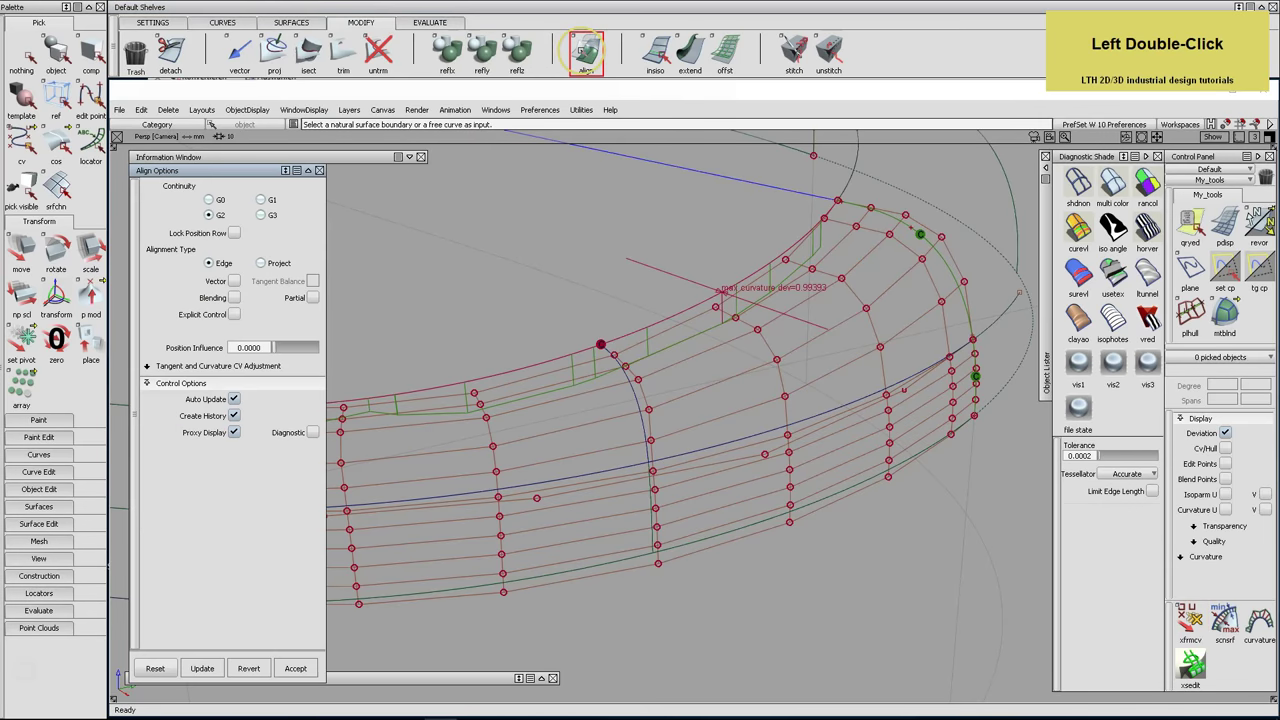
pyautogui.click(636, 332)
pyautogui.click(636, 332)
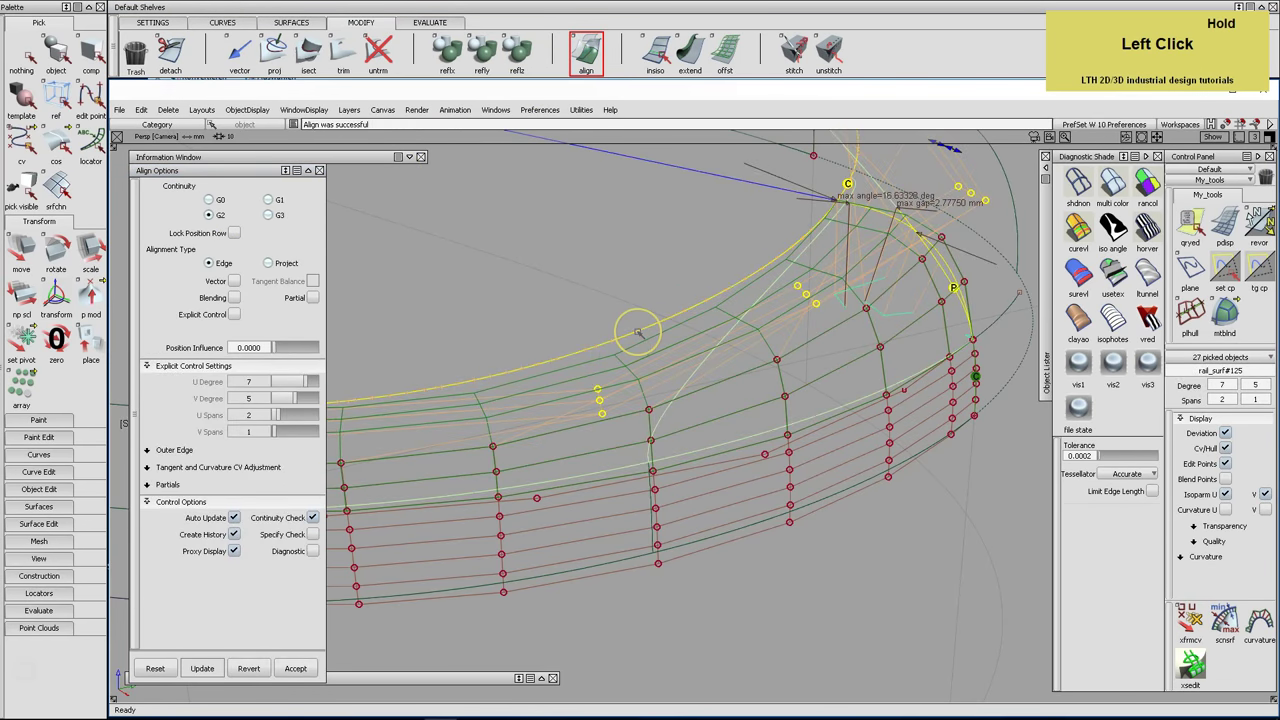
pyautogui.click(312, 298)
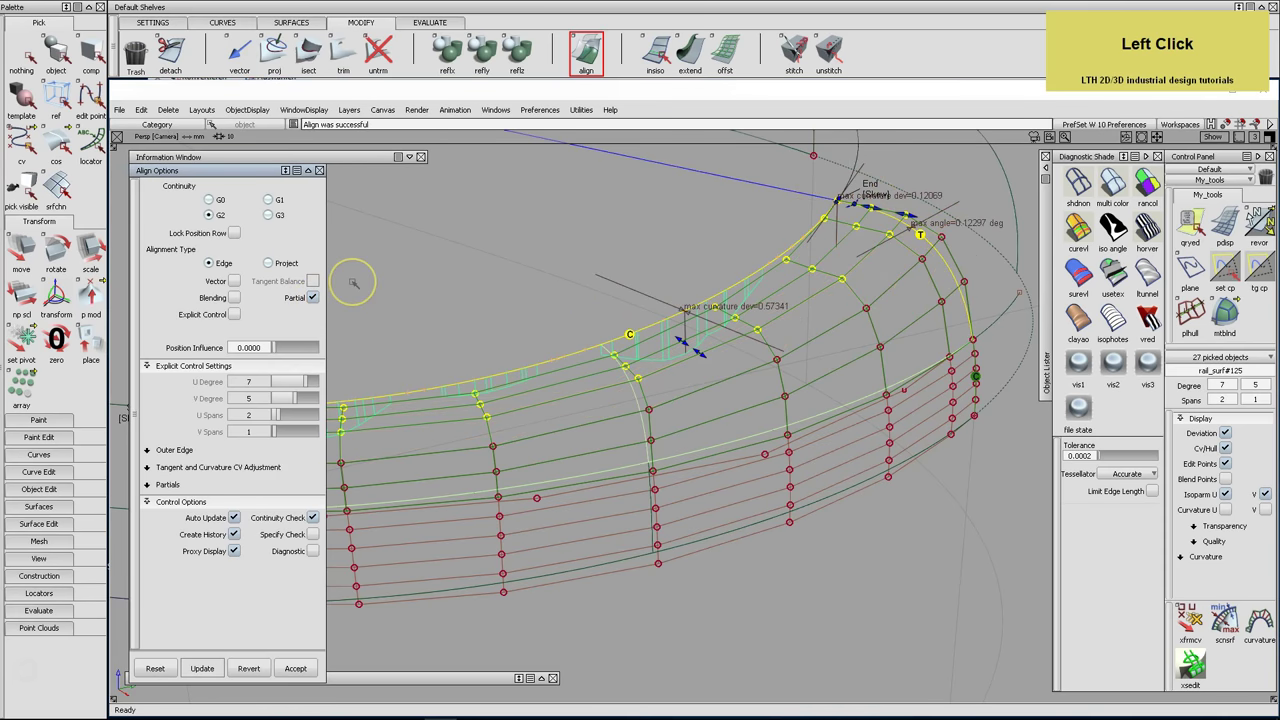
# Try position influences of 0.75 and 0.85 for the alignment, set it to 0.8 and close the Align options
pyautogui.moveTo(312, 352); pyautogui.dragTo(293, 348)
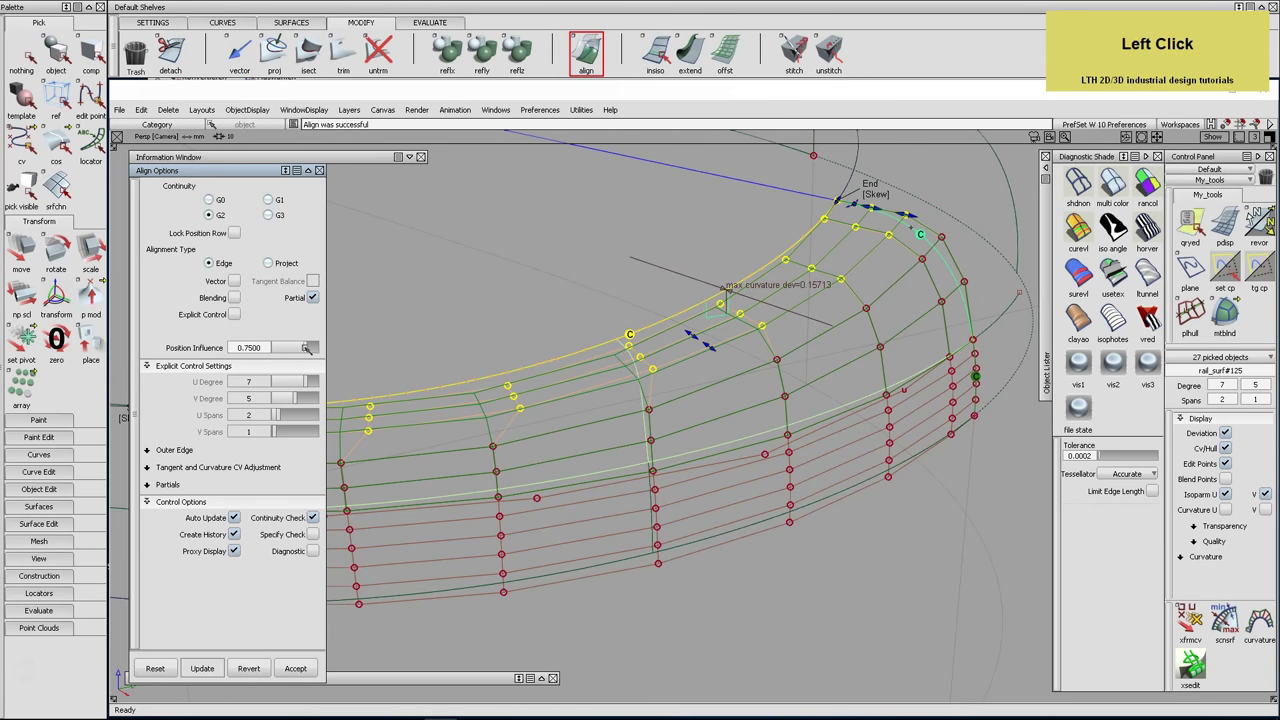
pyautogui.moveTo(310, 348); pyautogui.dragTo(312, 347)
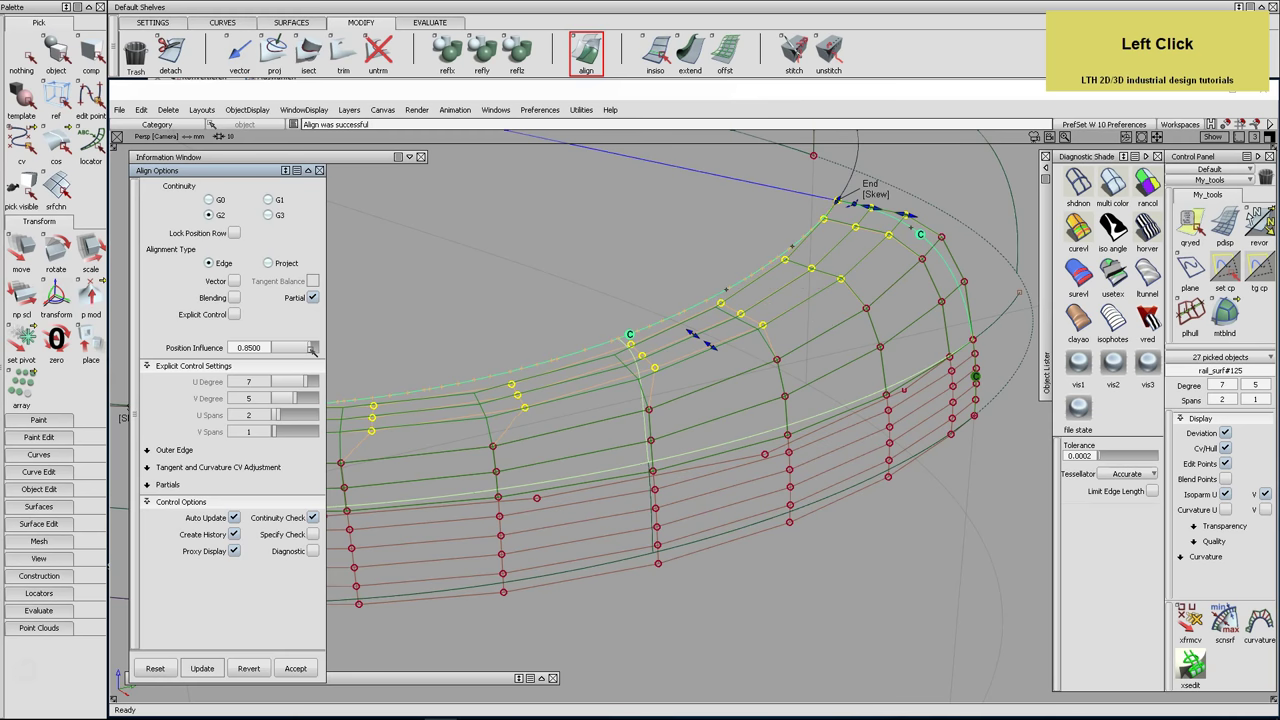
pyautogui.keyDown('alt'); pyautogui.keyDown('shift'); pyautogui.moveTo(520, 344); pyautogui.dragTo(749, 334, button='middle'); pyautogui.keyUp('shift'); pyautogui.keyUp('alt')
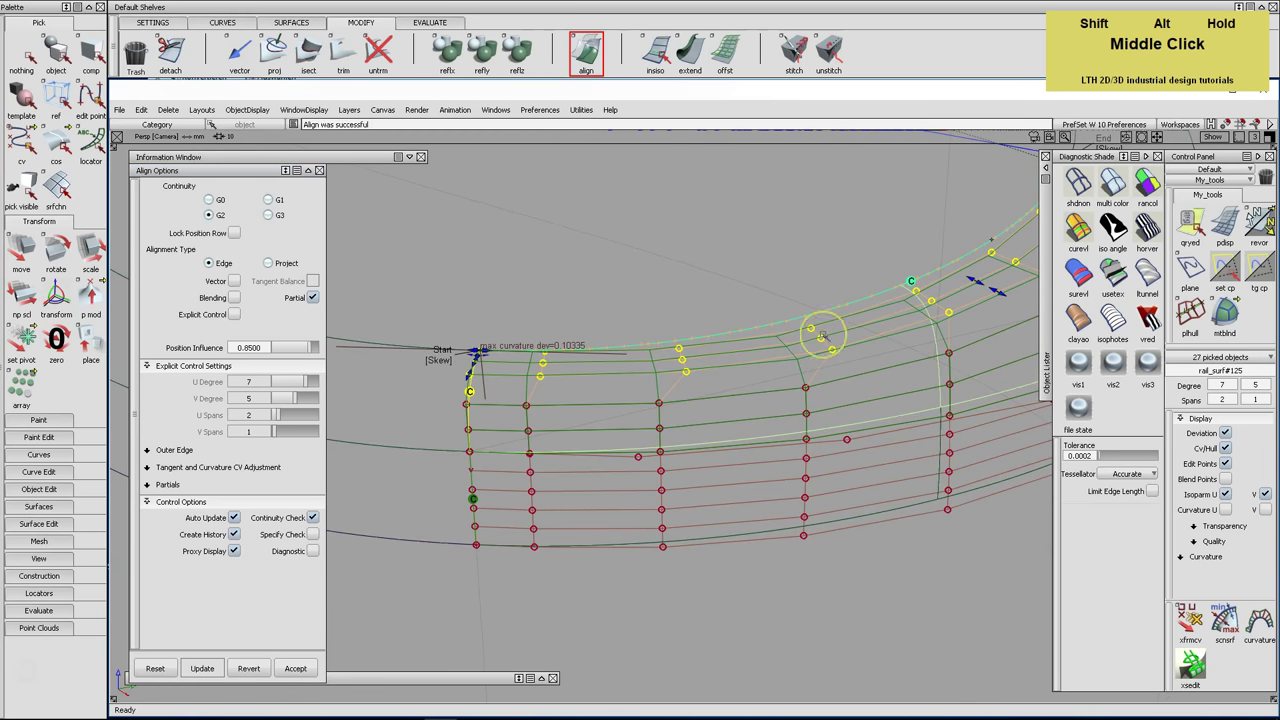
pyautogui.click(312, 348)
pyautogui.moveTo(312, 348); pyautogui.dragTo(312, 348)
pyautogui.keyDown('alt'); pyautogui.keyDown('shift'); pyautogui.moveTo(634, 309); pyautogui.dragTo(603, 320, button='middle'); pyautogui.keyUp('shift'); pyautogui.keyUp('alt')
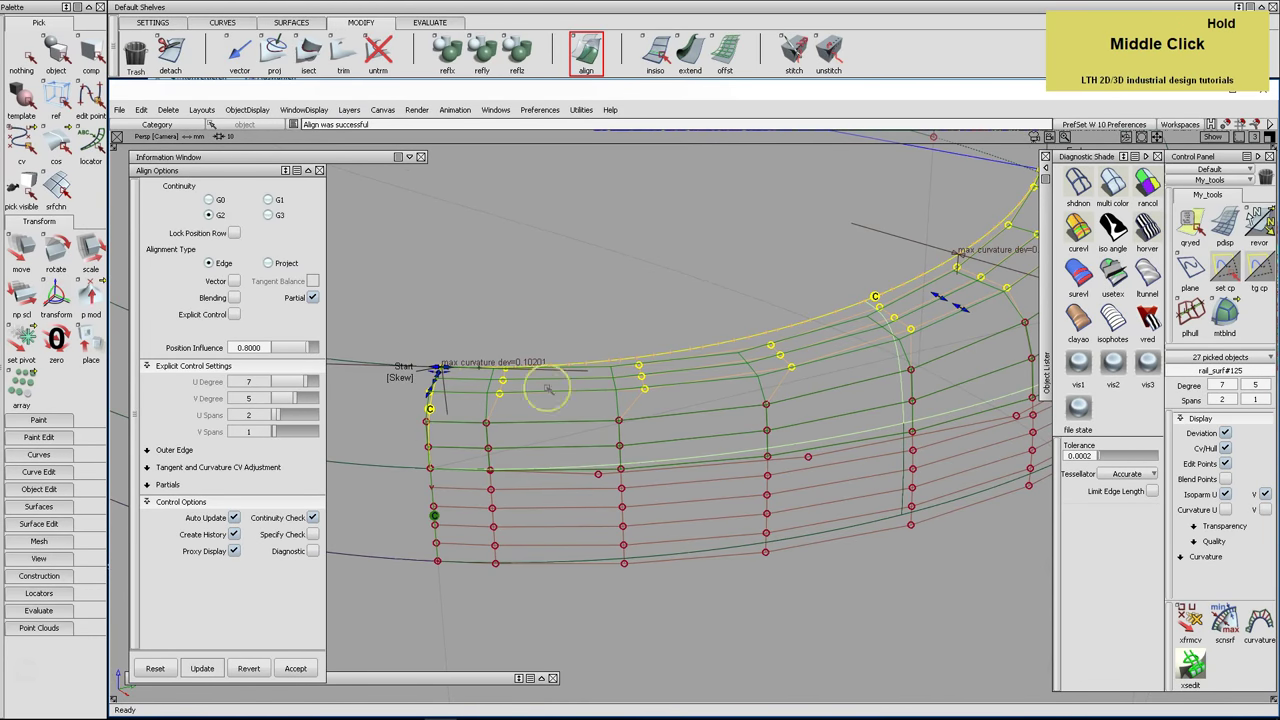
pyautogui.click(214, 147)
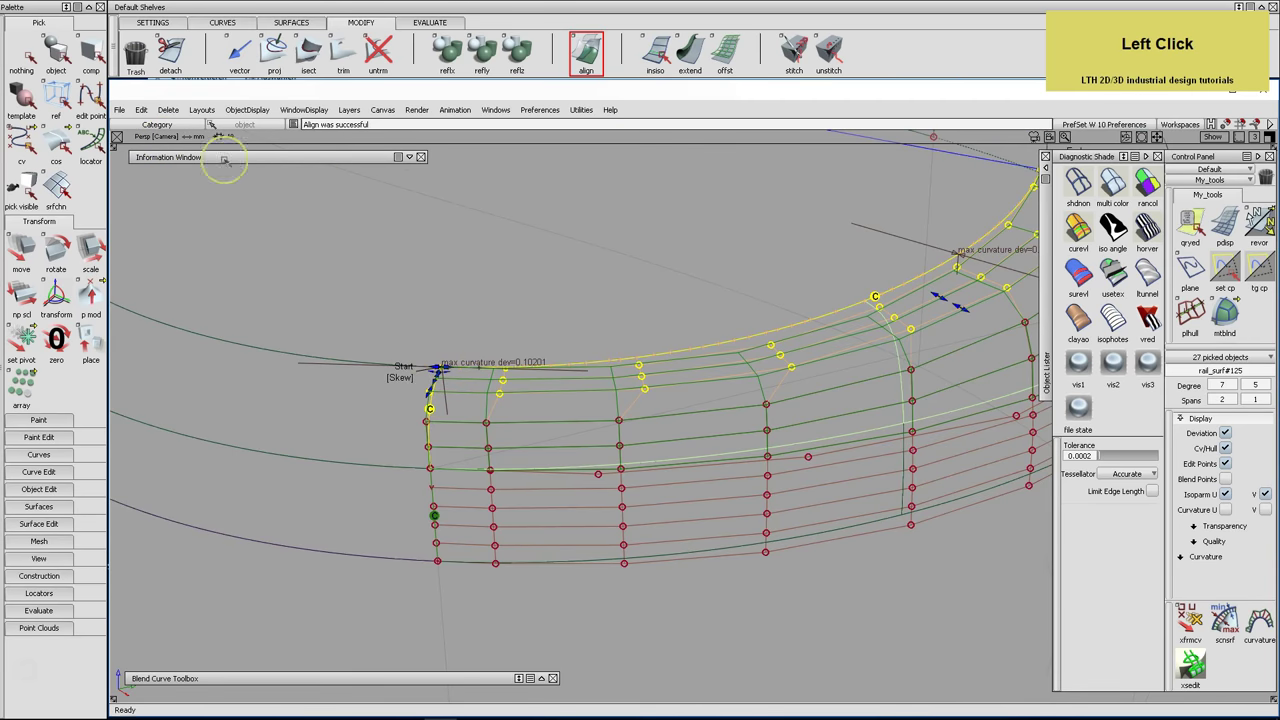
# Pick the aligned birail surface and delete its construction history
pyautogui.doubleClick(56, 55)
pyautogui.click(630, 440)
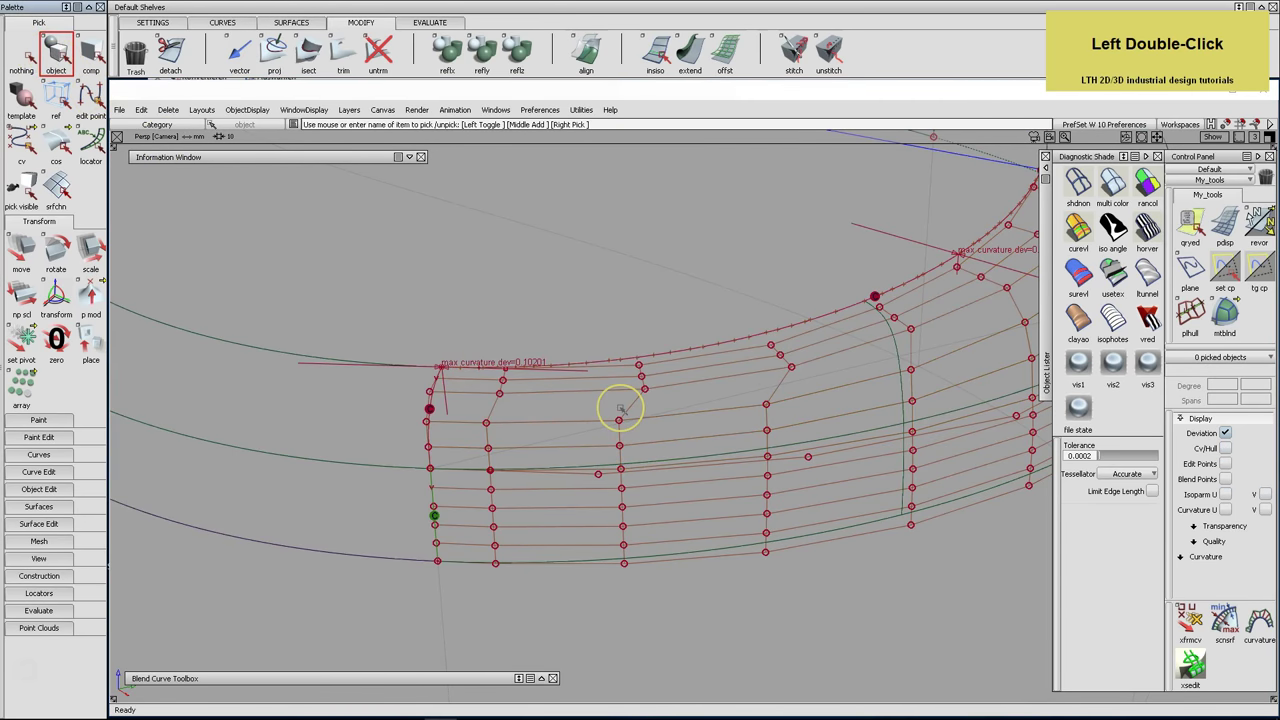
pyautogui.click(620, 410)
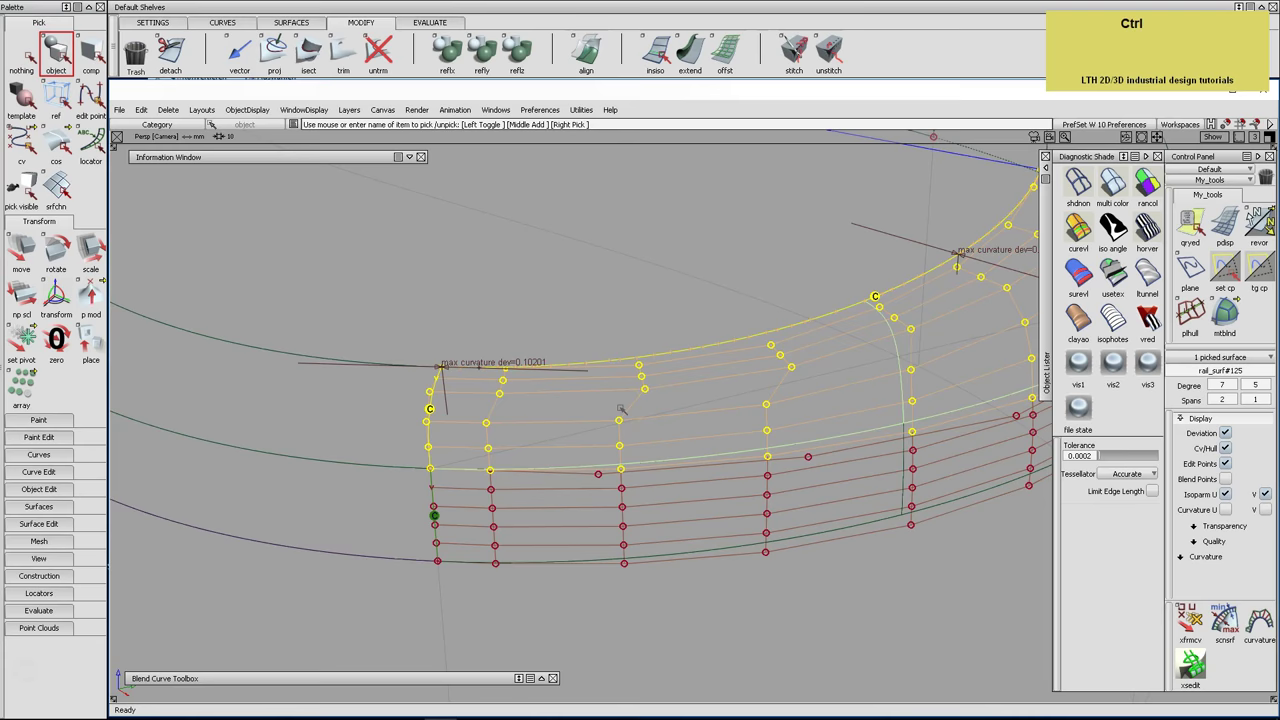
pyautogui.hotkey('ctrl', 'h')
pyautogui.press('Return')
# Try moving the second-row CV beside the upper rail's start corner with Transform CV, and undo the move
pyautogui.keyDown('alt'); pyautogui.keyDown('shift'); pyautogui.moveTo(651, 420); pyautogui.dragTo(571, 534); pyautogui.keyUp('shift'); pyautogui.keyUp('alt')
pyautogui.keyDown('alt'); pyautogui.keyDown('shift'); pyautogui.moveTo(571, 534); pyautogui.dragTo(551, 437, button='right'); pyautogui.keyUp('shift'); pyautogui.keyUp('alt')
pyautogui.keyDown('alt'); pyautogui.keyDown('shift'); pyautogui.moveTo(620, 401); pyautogui.dragTo(714, 411, button='middle'); pyautogui.keyUp('shift'); pyautogui.keyUp('alt')
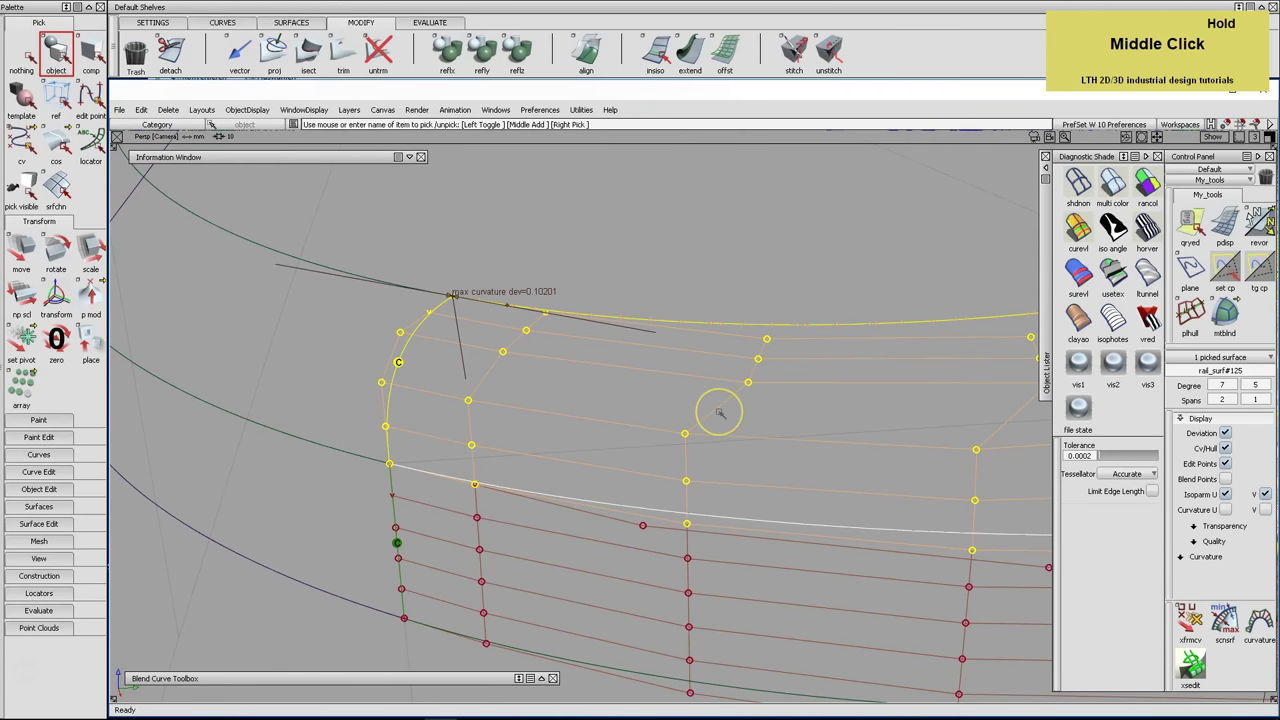
pyautogui.click(1190, 620)
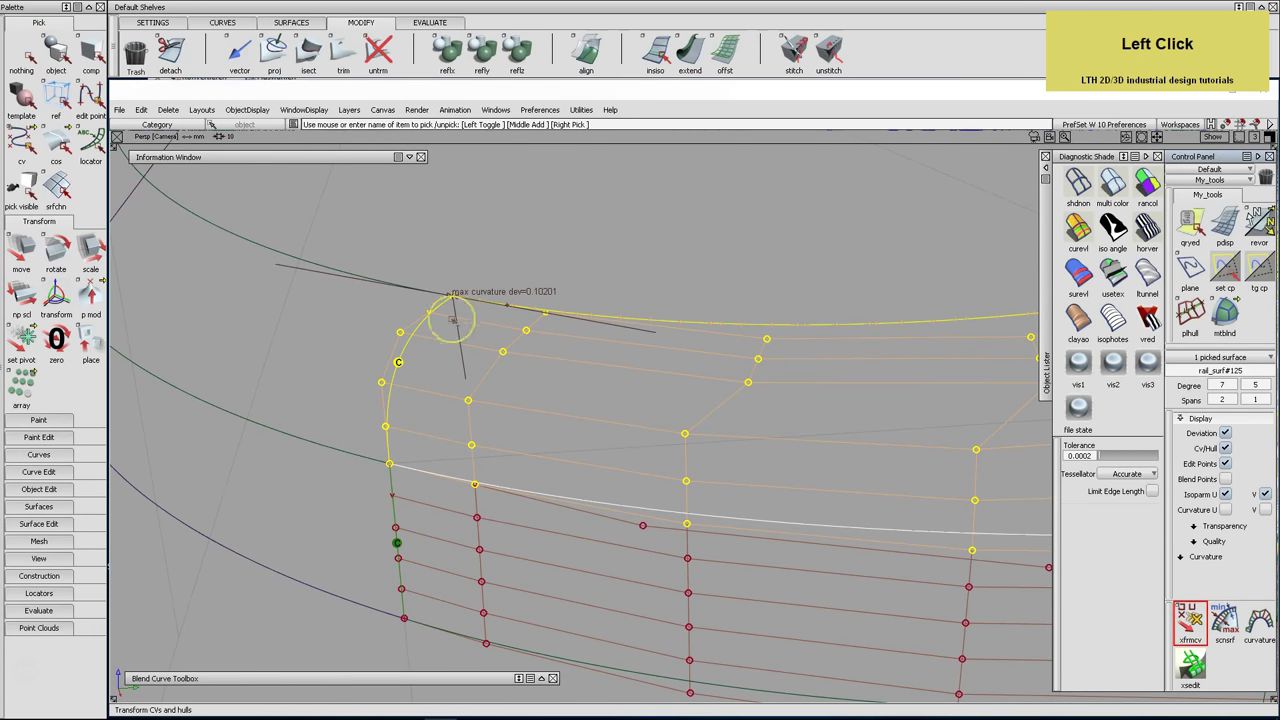
pyautogui.click(526, 331)
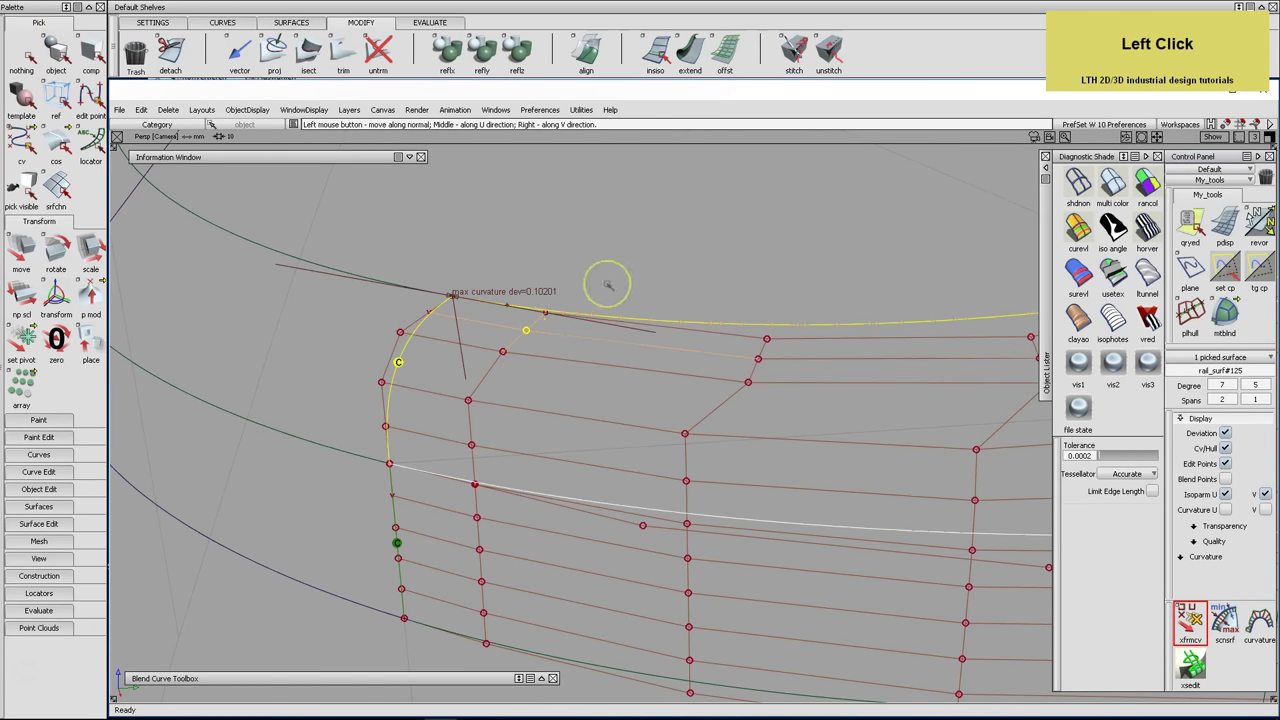
pyautogui.moveTo(609, 285); pyautogui.dragTo(610, 285)
pyautogui.click(141, 109)
pyautogui.click(140, 124)
pyautogui.keyDown('alt'); pyautogui.keyDown('shift'); pyautogui.moveTo(386, 223); pyautogui.dragTo(760, 245); pyautogui.keyUp('shift'); pyautogui.keyUp('alt')
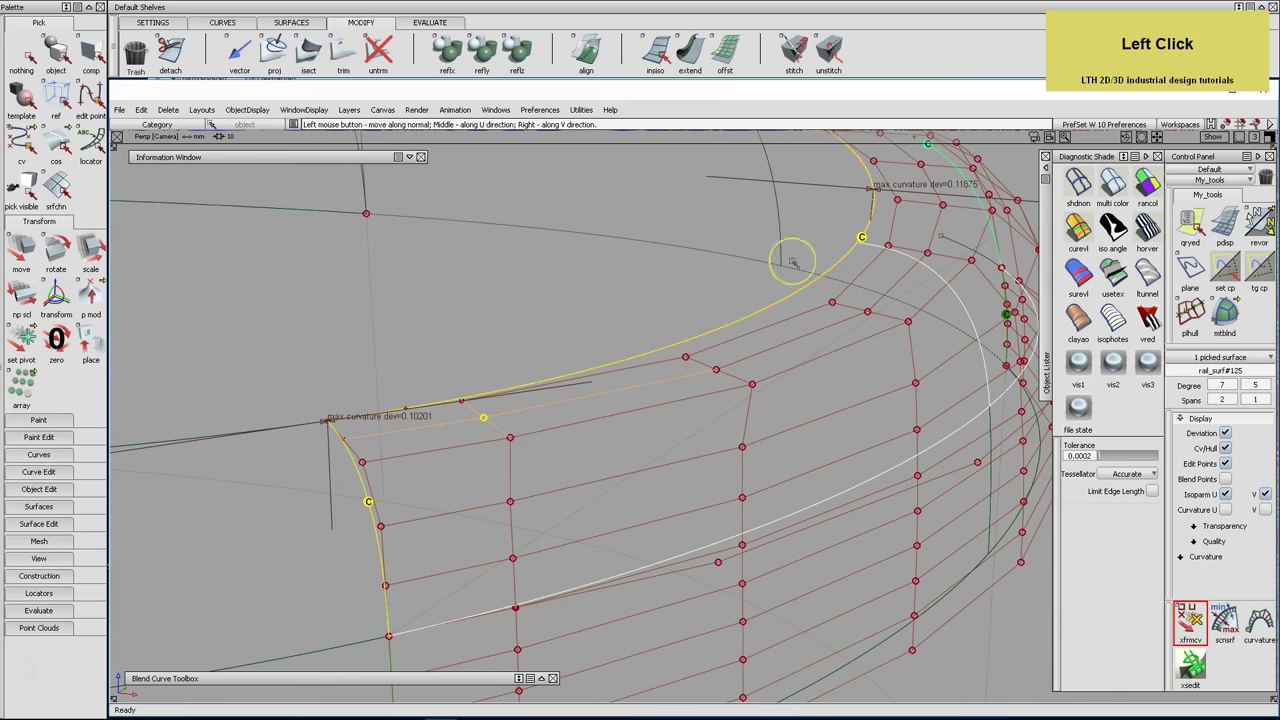
# Align the birail's upper rail edge again with G2 continuity, partial alignment and a position influence of 0.8
pyautogui.click(24, 56)
pyautogui.click(54, 55)
pyautogui.doubleClick(586, 50)
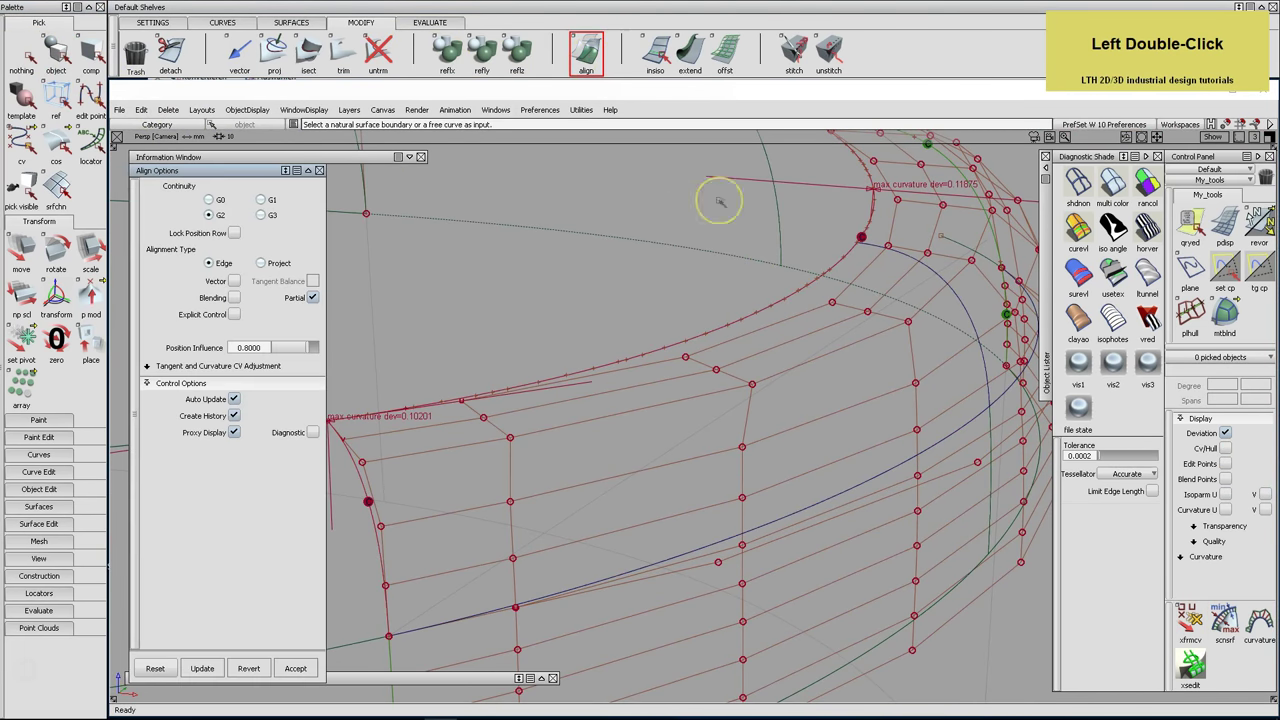
pyautogui.click(789, 289)
pyautogui.click(792, 296)
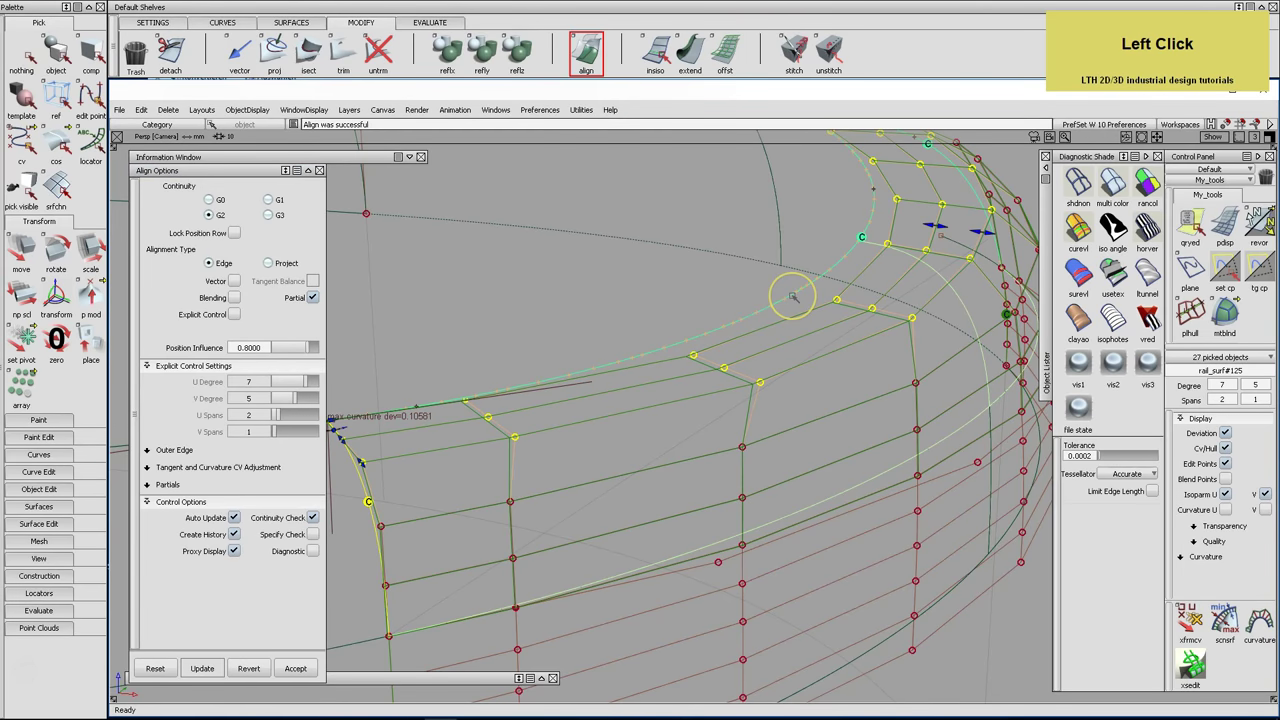
# Revert and restore the alignment to compare the birail's upper edge before and after
pyautogui.click(306, 664)
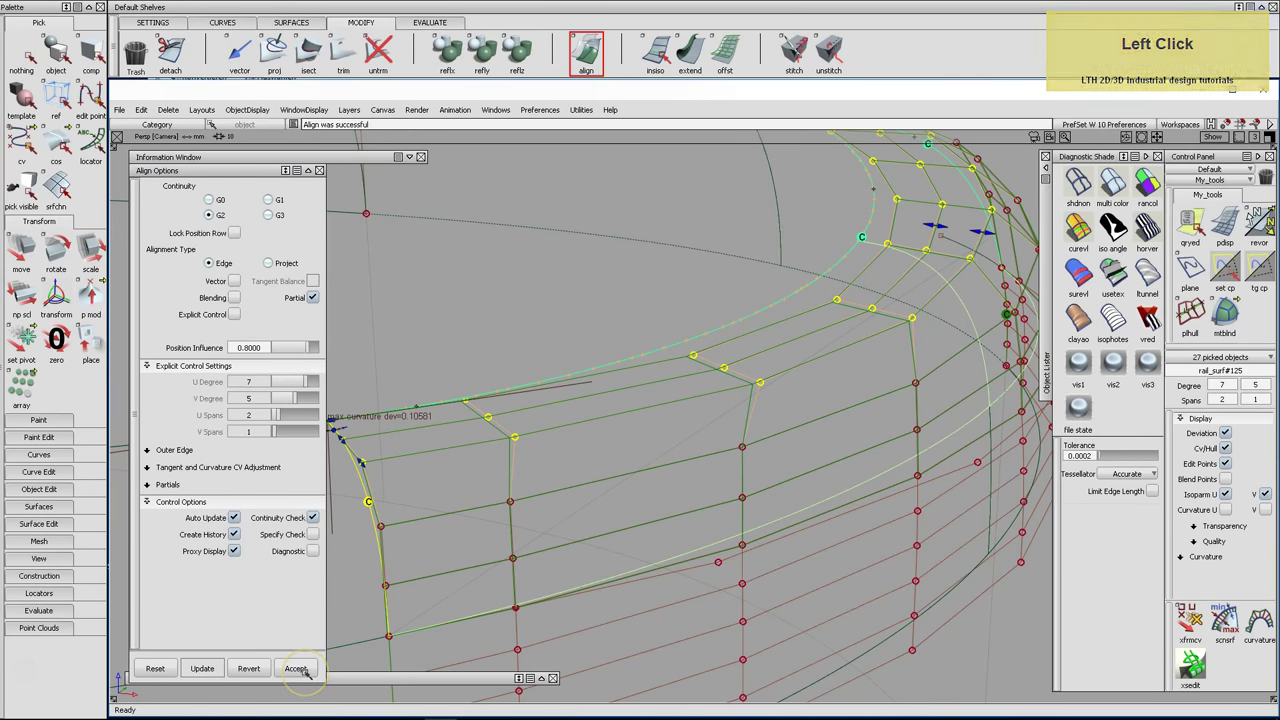
pyautogui.click(304, 669)
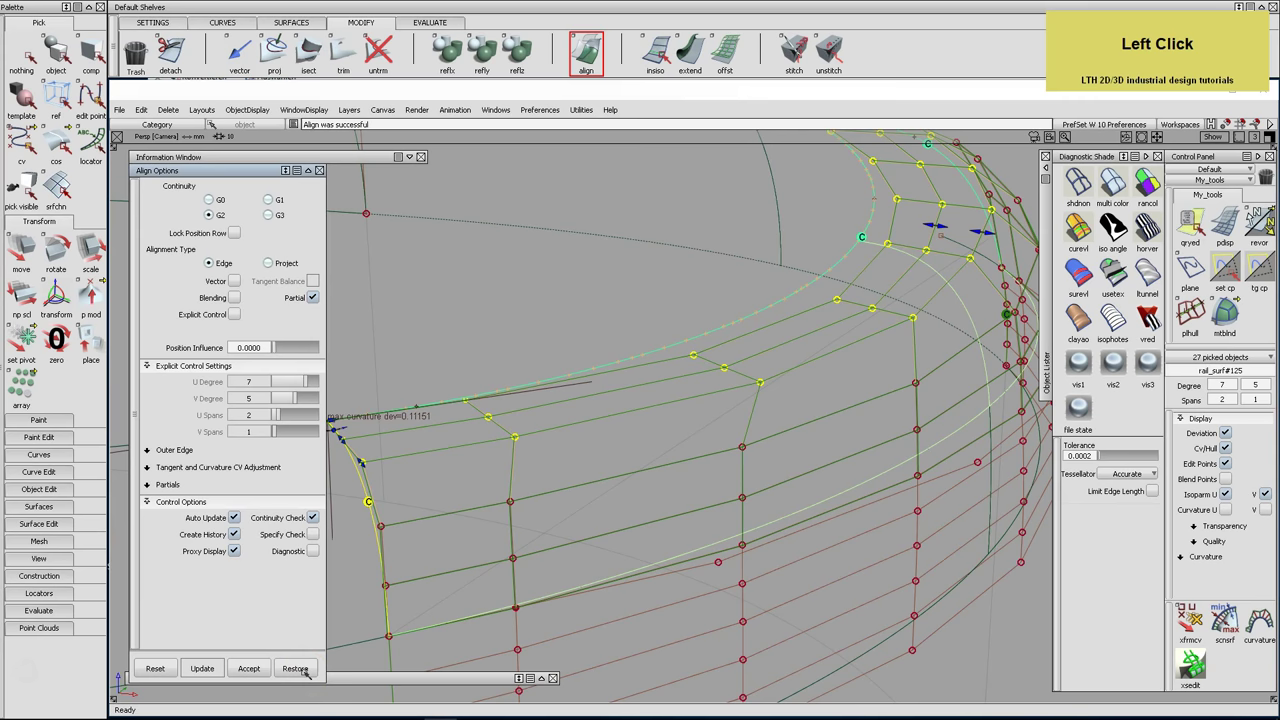
pyautogui.click(300, 668)
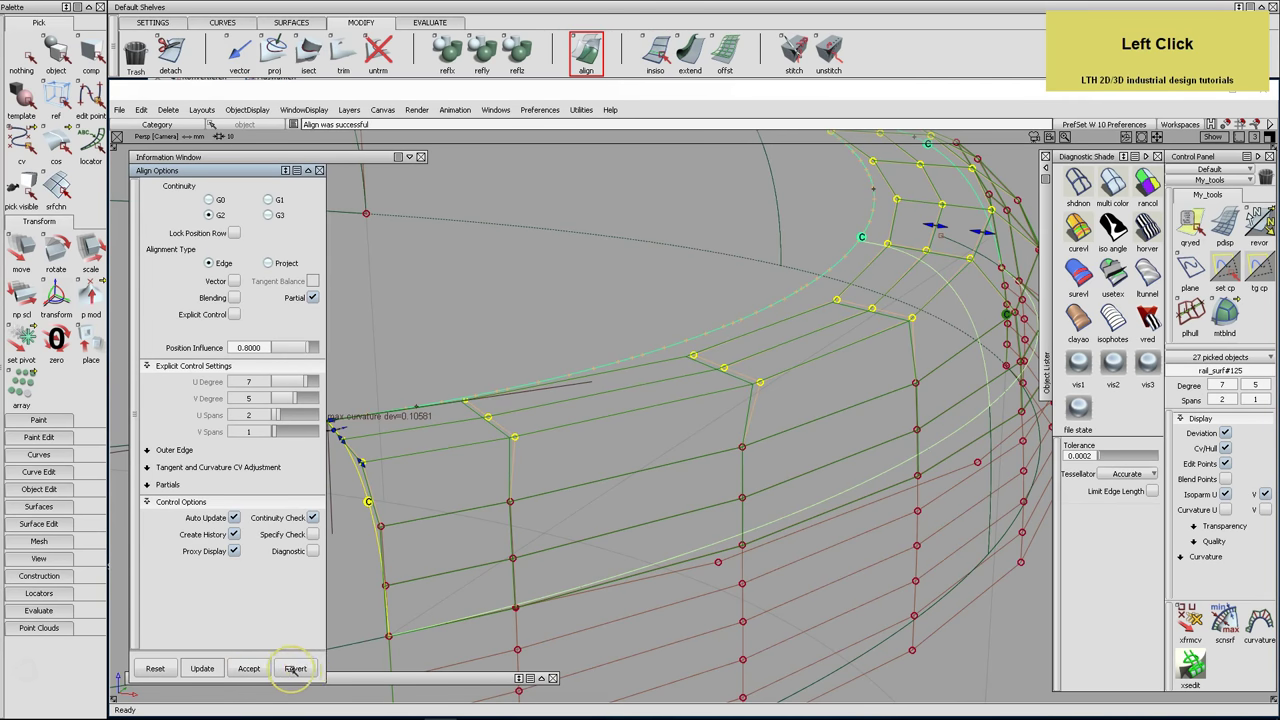
pyautogui.click(686, 414)
pyautogui.click(750, 318)
pyautogui.click(749, 316)
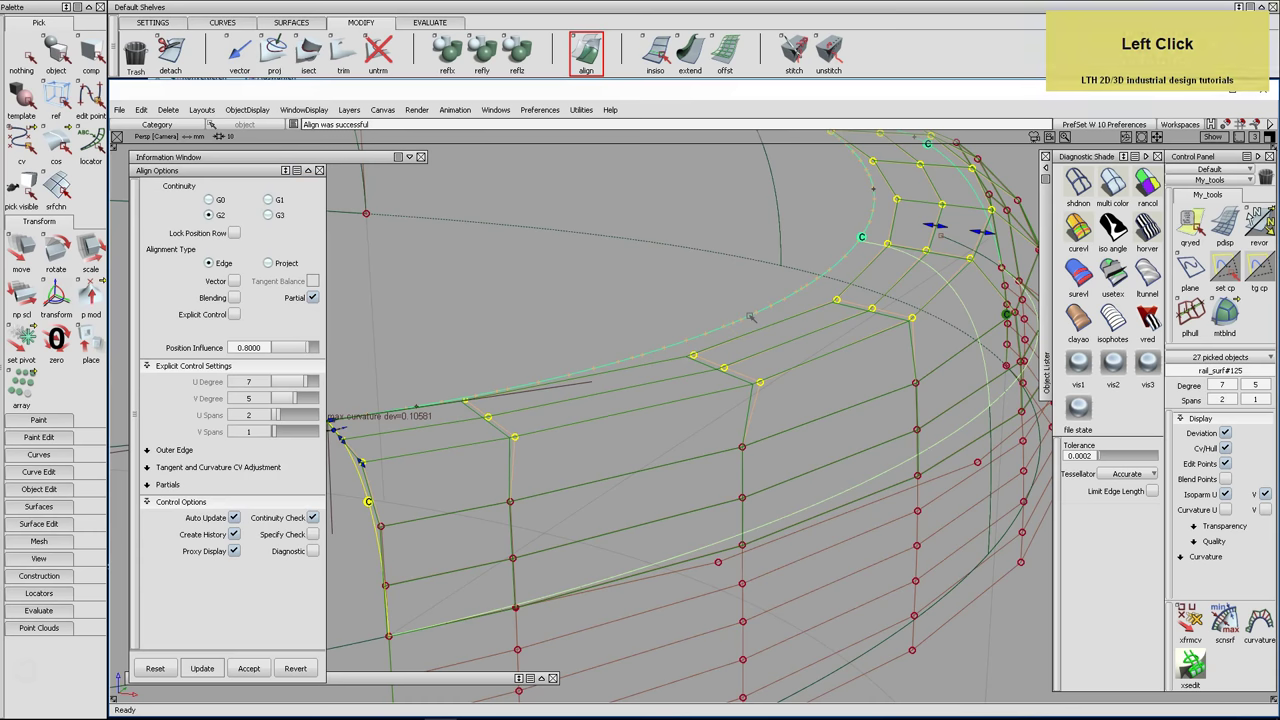
# Try a position influence of 0.75 at the start corner, return it to 0.8 and close the Align options
pyautogui.keyDown('alt'); pyautogui.keyDown('shift'); pyautogui.moveTo(718, 340); pyautogui.dragTo(543, 437, button='middle'); pyautogui.keyUp('shift'); pyautogui.keyUp('alt')
pyautogui.keyDown('alt'); pyautogui.keyDown('shift'); pyautogui.moveTo(543, 437); pyautogui.dragTo(597, 420); pyautogui.keyUp('shift'); pyautogui.keyUp('alt')
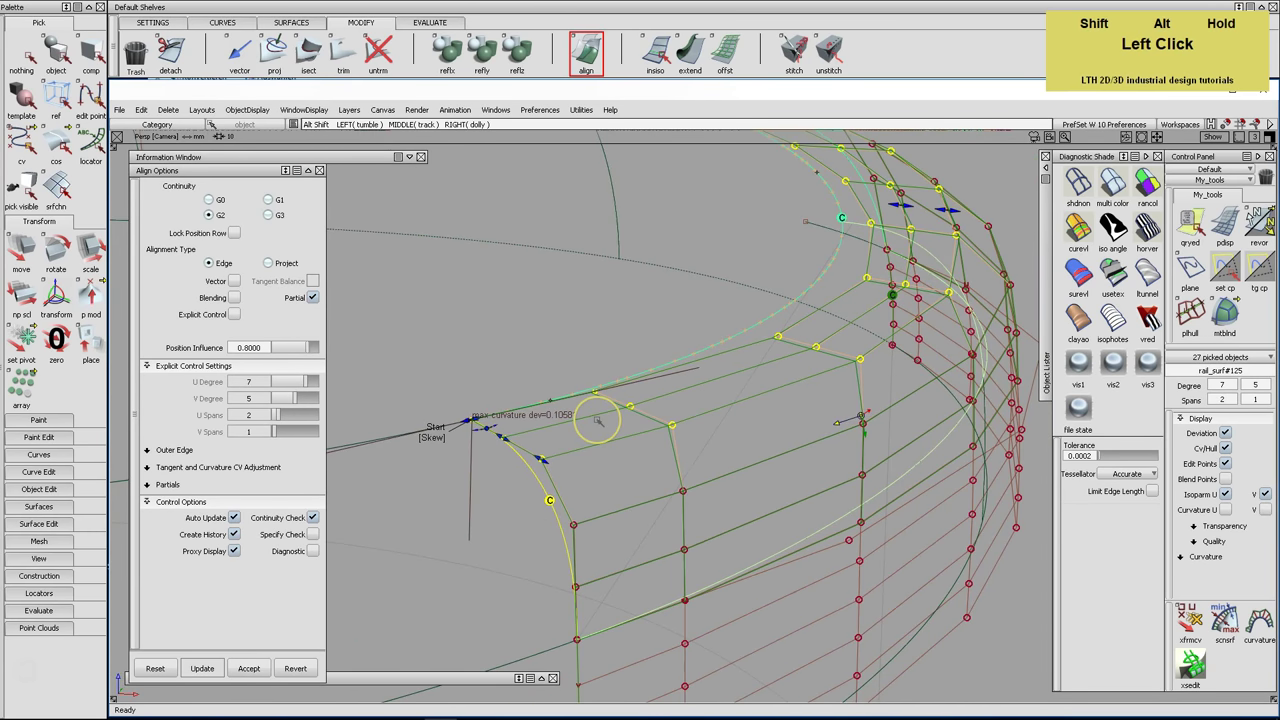
pyautogui.moveTo(311, 347); pyautogui.dragTo(311, 347)
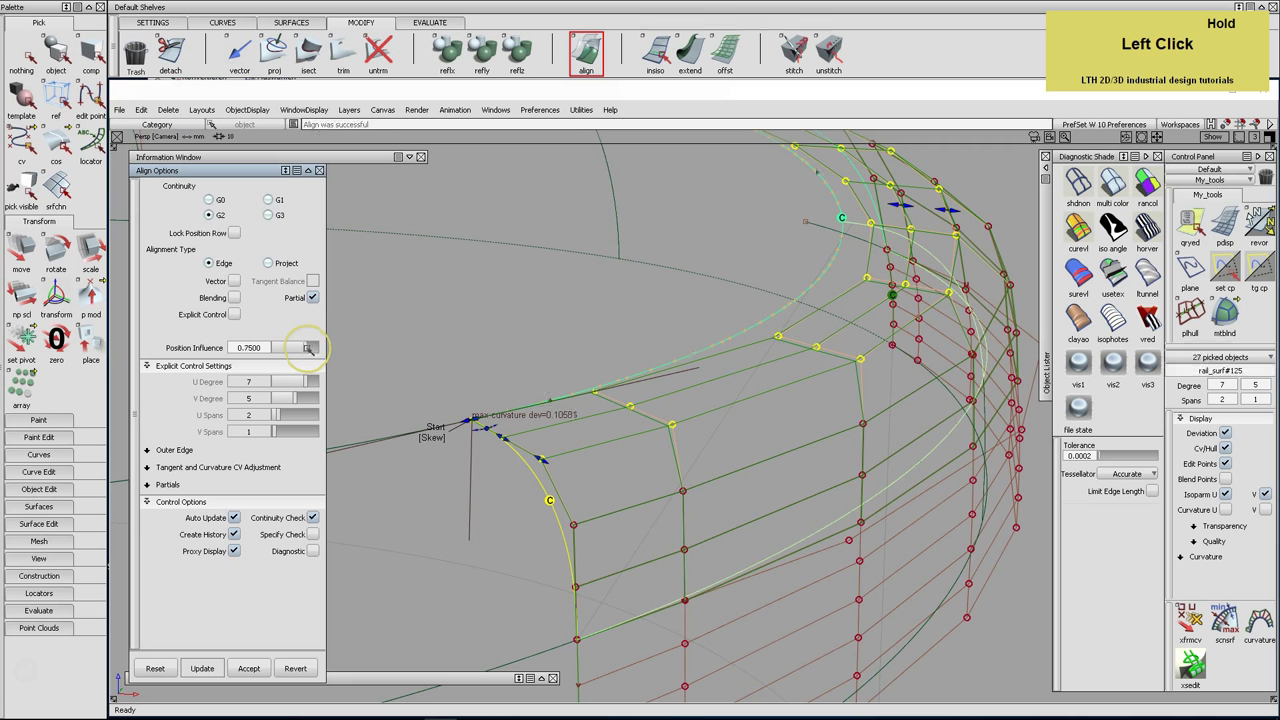
pyautogui.moveTo(309, 348); pyautogui.dragTo(310, 348)
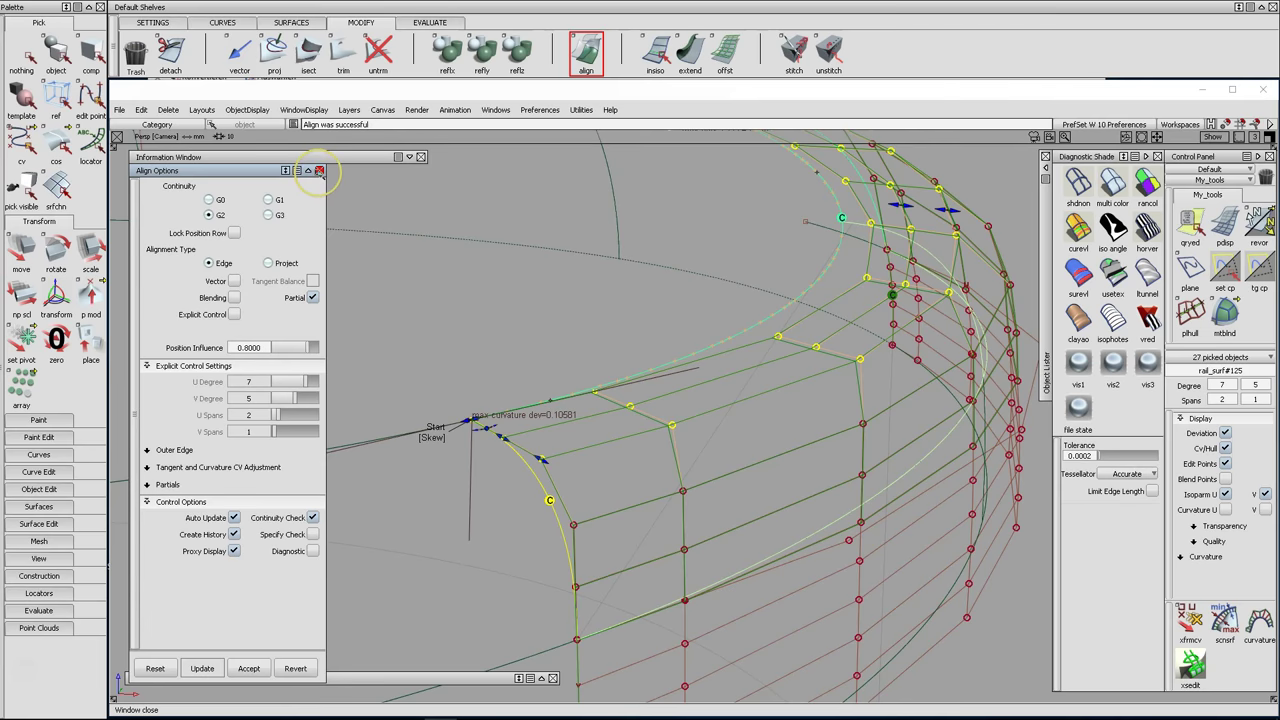
pyautogui.click(319, 172)
# Start Transform CV and enter a value of 1000 for it
pyautogui.click(1189, 620)
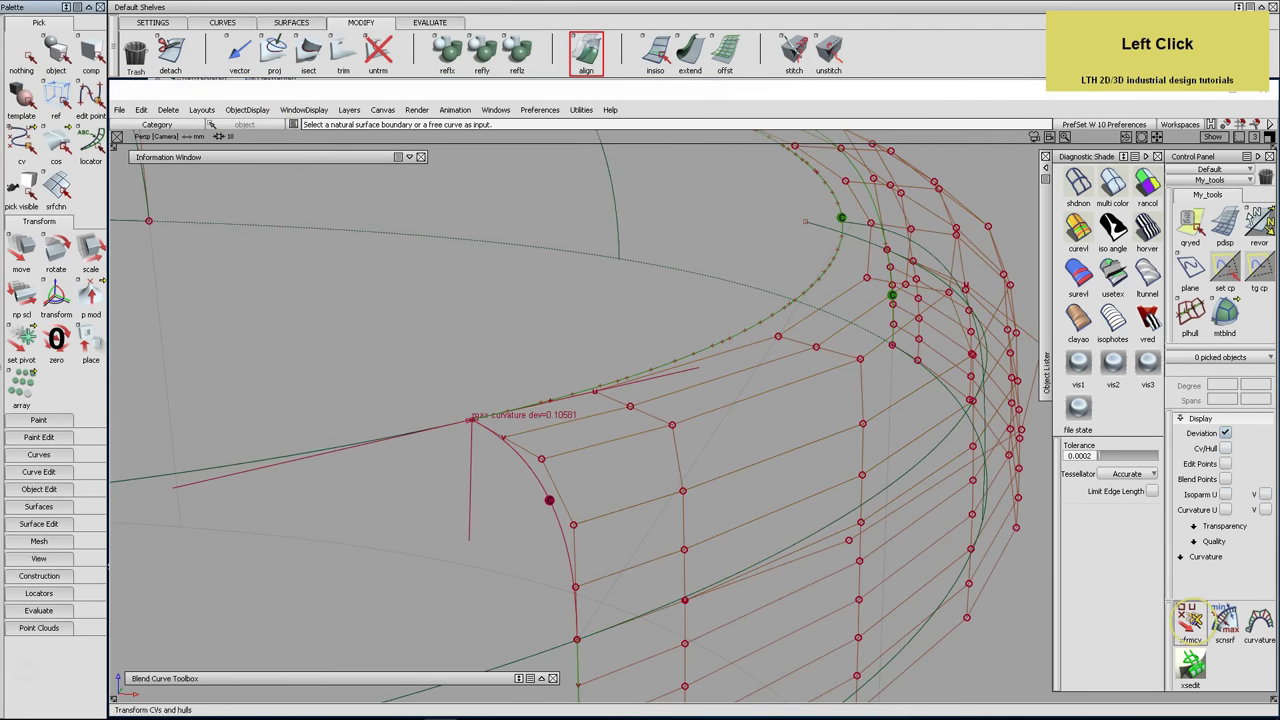
pyautogui.press('space')
pyautogui.click(378, 467)
pyautogui.write('1000')
pyautogui.press('Return')
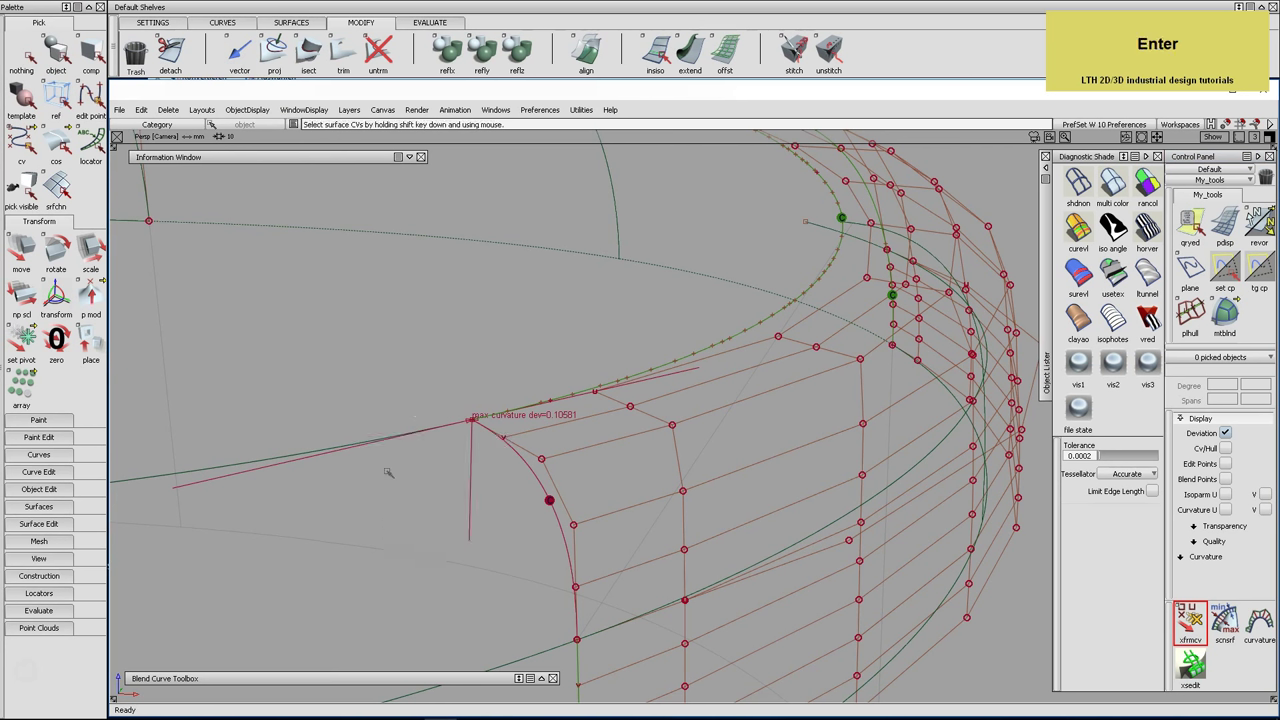
# Try moving the third-row and upper-edge CVs in the second column from the start corner along the surface normal
pyautogui.keyDown('alt'); pyautogui.keyDown('shift'); pyautogui.moveTo(474, 443); pyautogui.dragTo(480, 449, button='right'); pyautogui.keyUp('shift'); pyautogui.keyUp('alt')
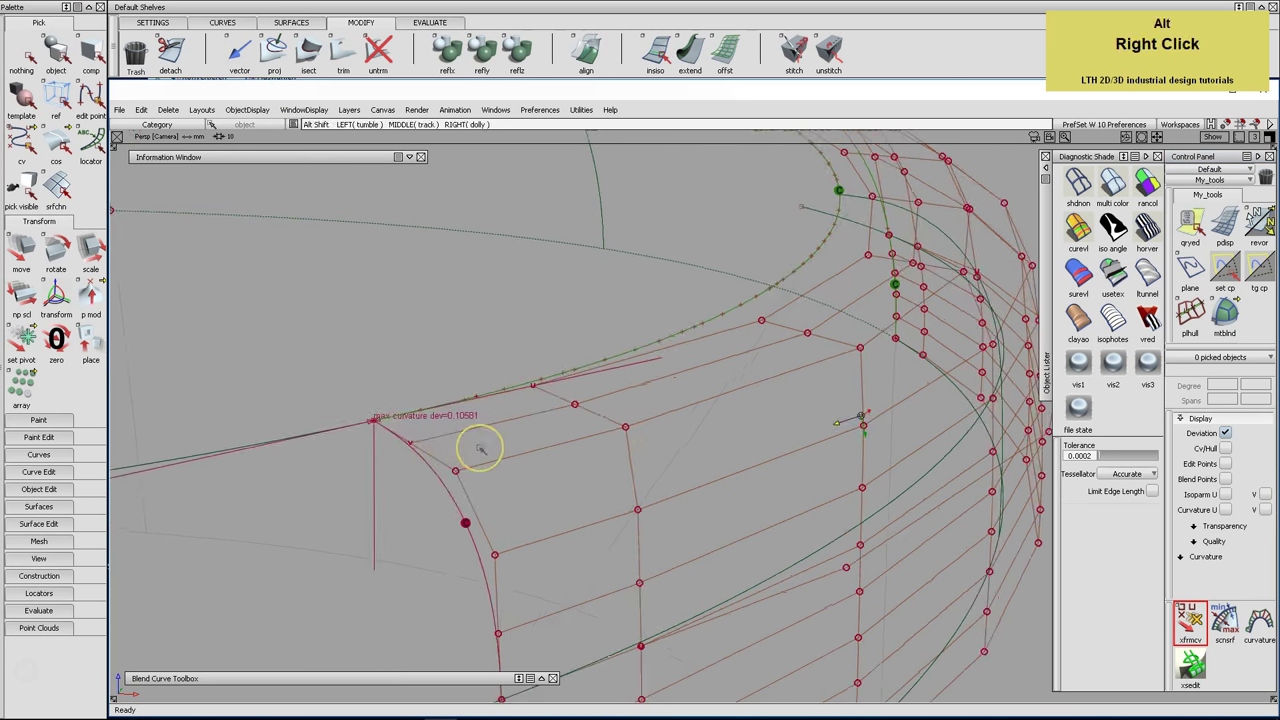
pyautogui.keyDown('alt'); pyautogui.keyDown('shift'); pyautogui.moveTo(517, 485); pyautogui.dragTo(517, 469, button='middle'); pyautogui.keyUp('shift'); pyautogui.keyUp('alt')
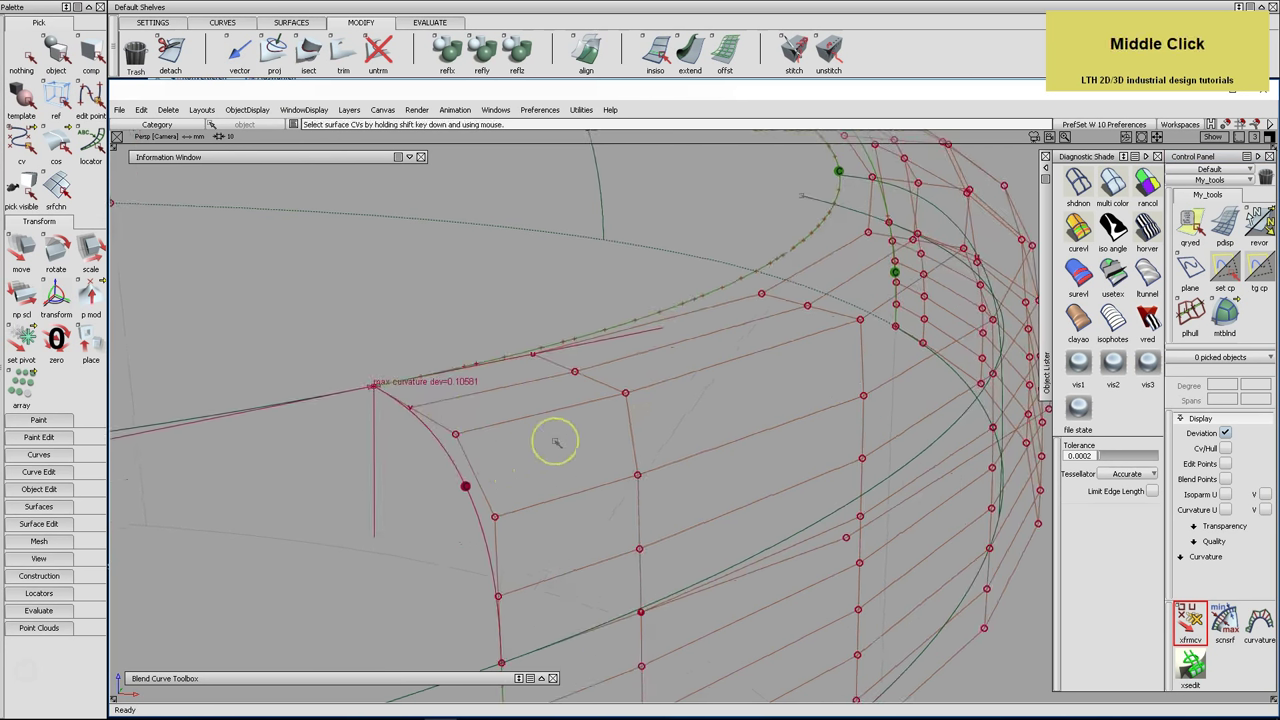
pyautogui.click(626, 393)
pyautogui.click(625, 394)
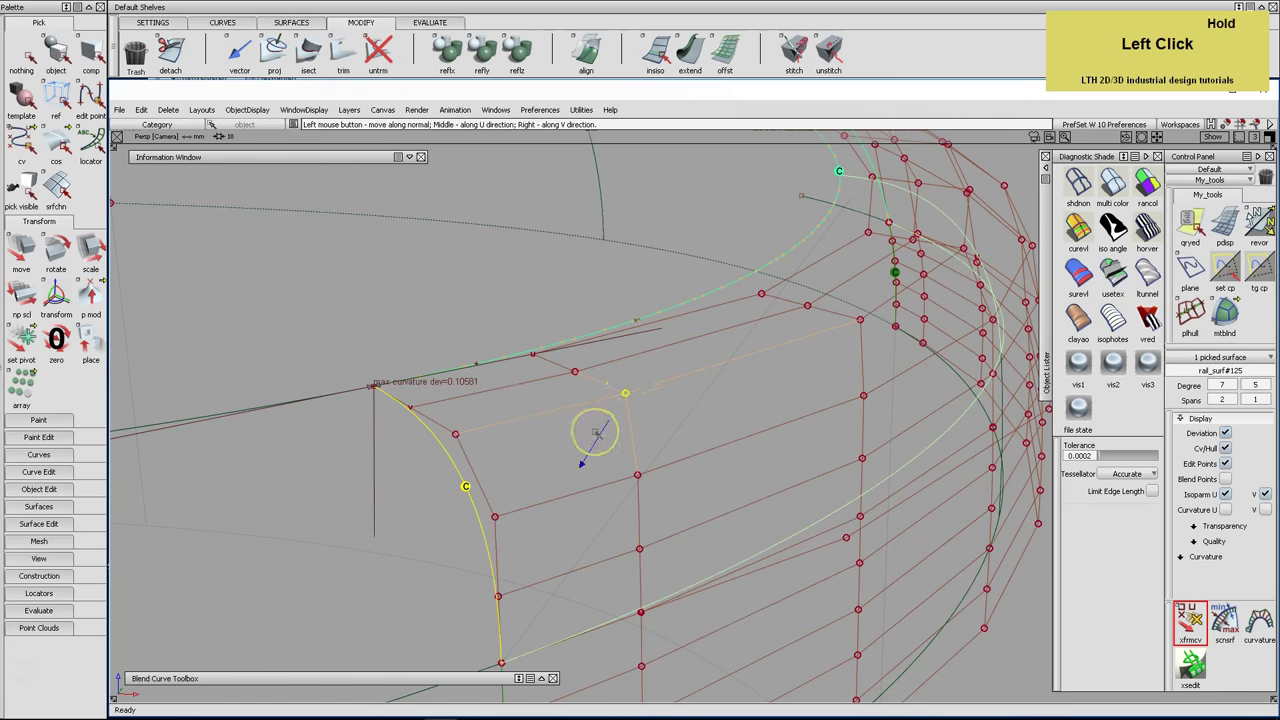
pyautogui.click(532, 356)
pyautogui.moveTo(532, 400); pyautogui.dragTo(534, 401)
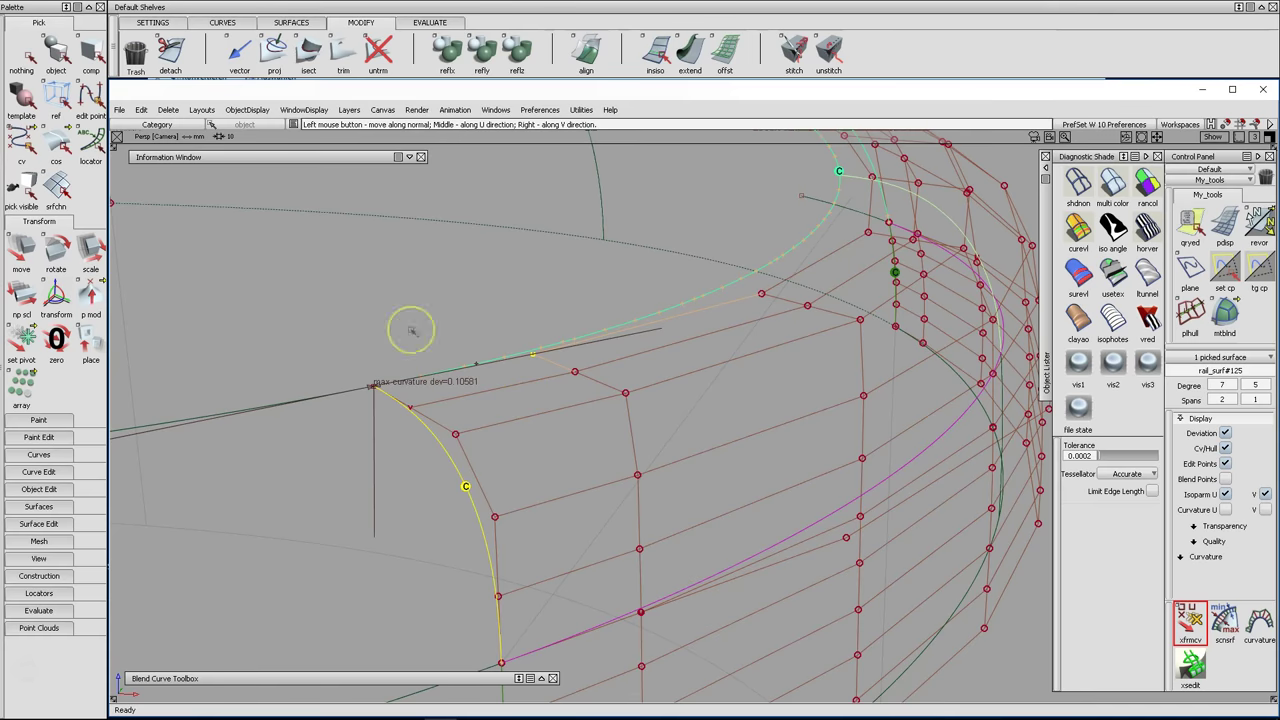
# Delete the realigned birail surface's construction history and deselect it
pyautogui.click(56, 50)
pyautogui.click(667, 414)
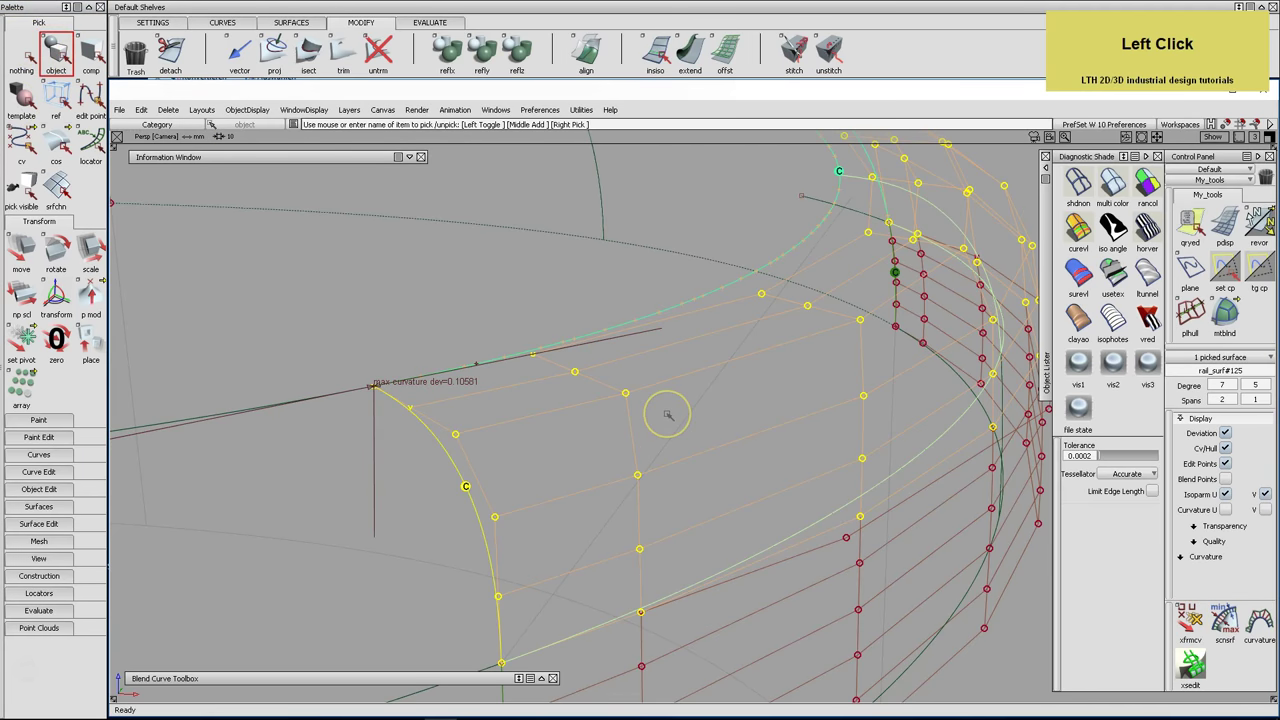
pyautogui.hotkey('ctrl', 'h')
pyautogui.press('Return')
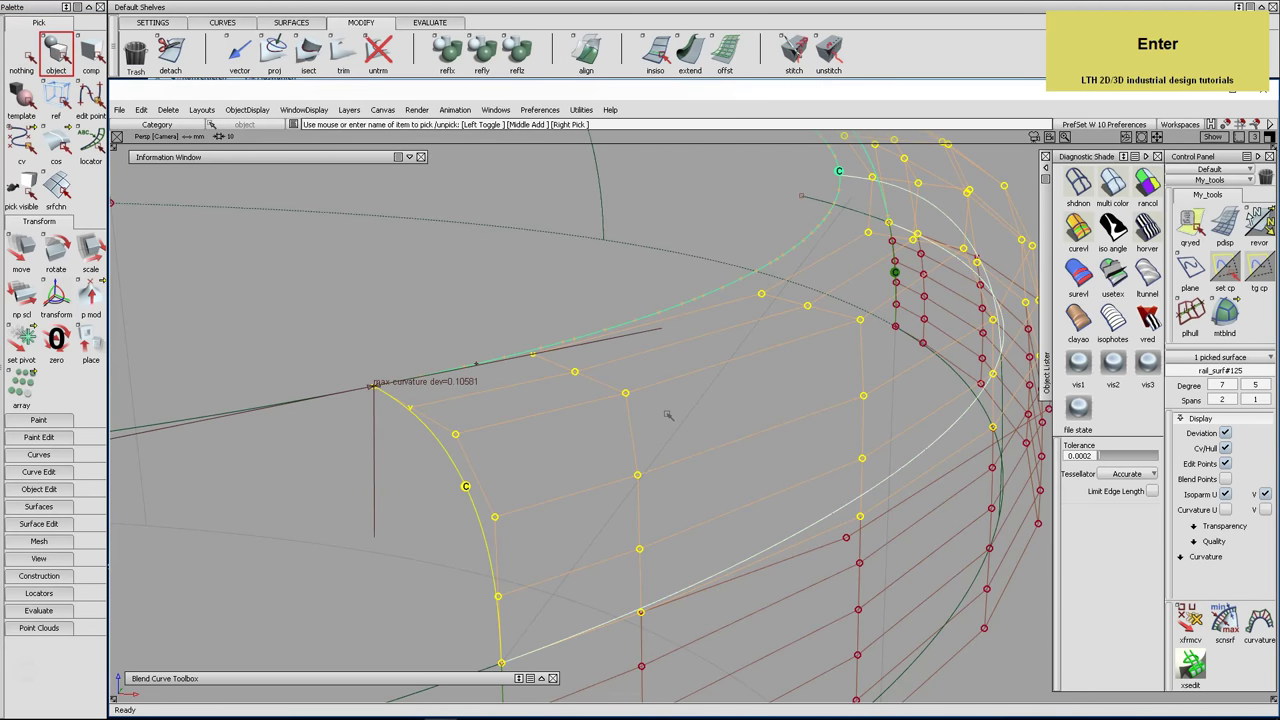
pyautogui.click(1043, 568)
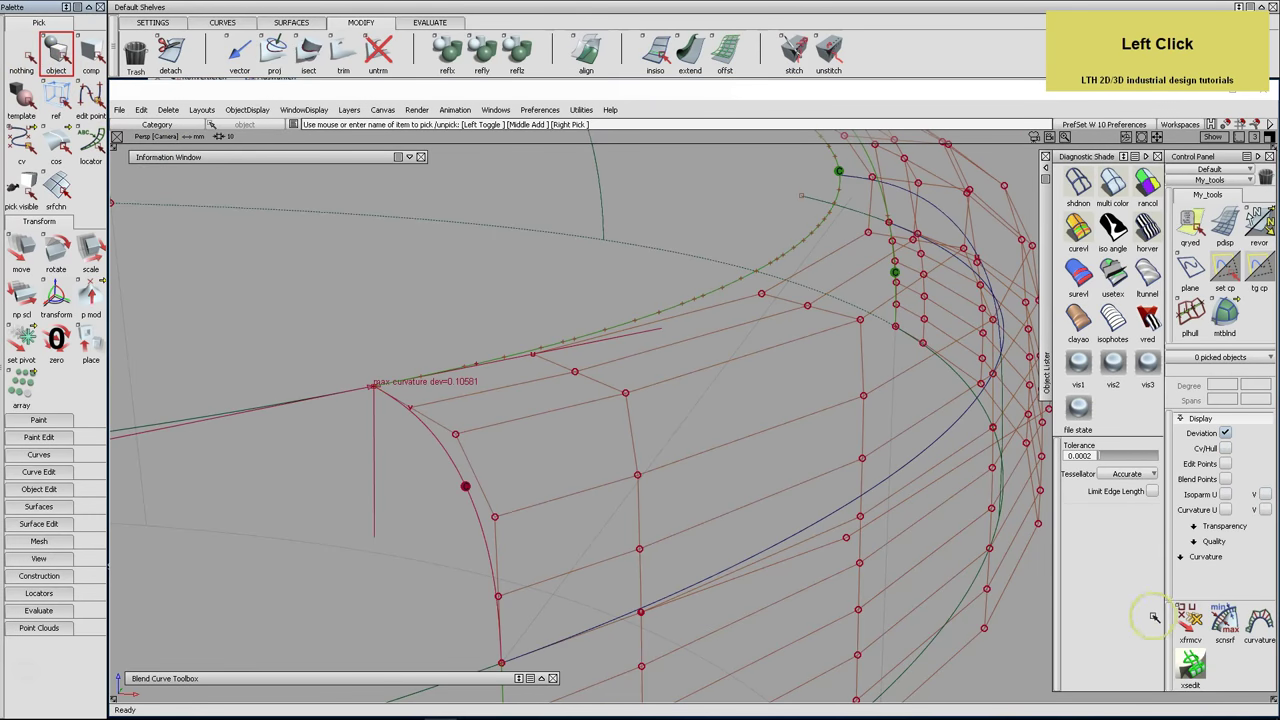
# Nudge the upper-edge CV next to the birail's start corner along the surface normal with Transform CV
pyautogui.click(1189, 622)
pyautogui.click(534, 355)
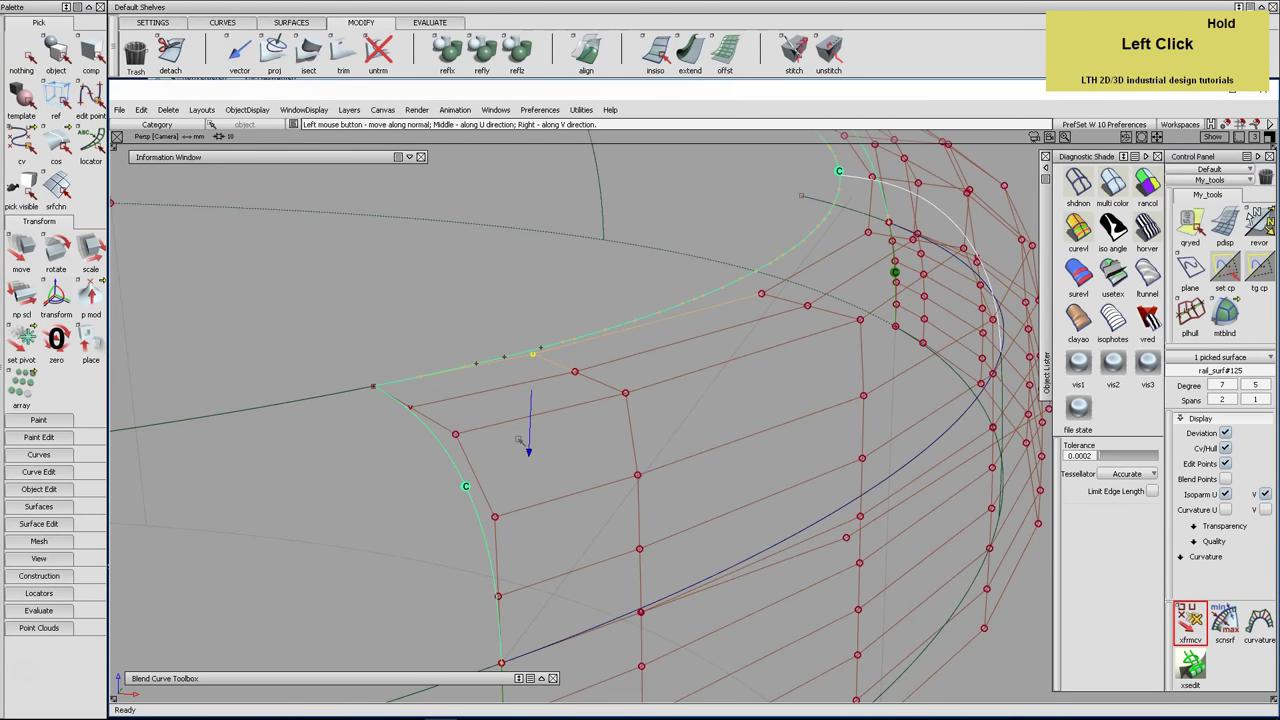
pyautogui.keyDown('alt'); pyautogui.keyDown('shift'); pyautogui.moveTo(606, 309); pyautogui.dragTo(580, 314, button='right'); pyautogui.keyUp('shift'); pyautogui.keyUp('alt')
pyautogui.keyDown('alt'); pyautogui.keyDown('shift'); pyautogui.moveTo(580, 314); pyautogui.dragTo(680, 338, button='middle'); pyautogui.keyUp('shift'); pyautogui.keyUp('alt')
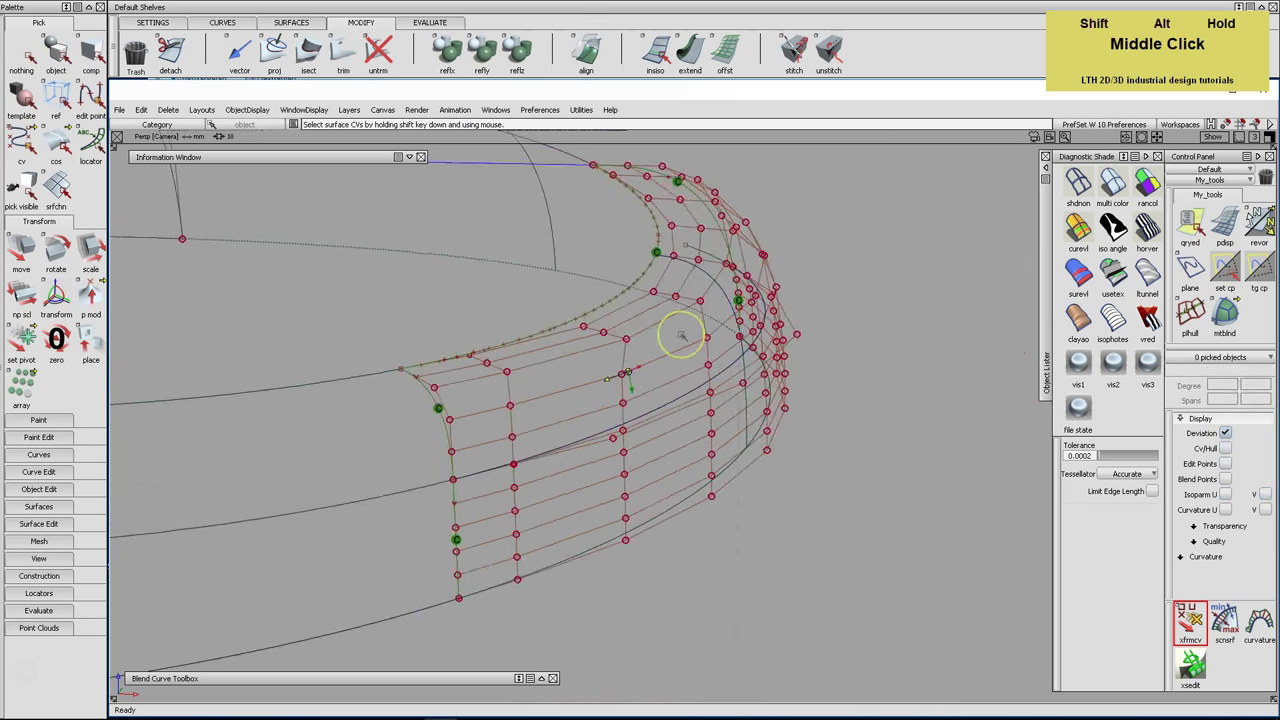
# Shade the handle with the horizontal/vertical diagnostic shader and examine the stripe flow across the grip-end birail's edges
pyautogui.click(1147, 232)
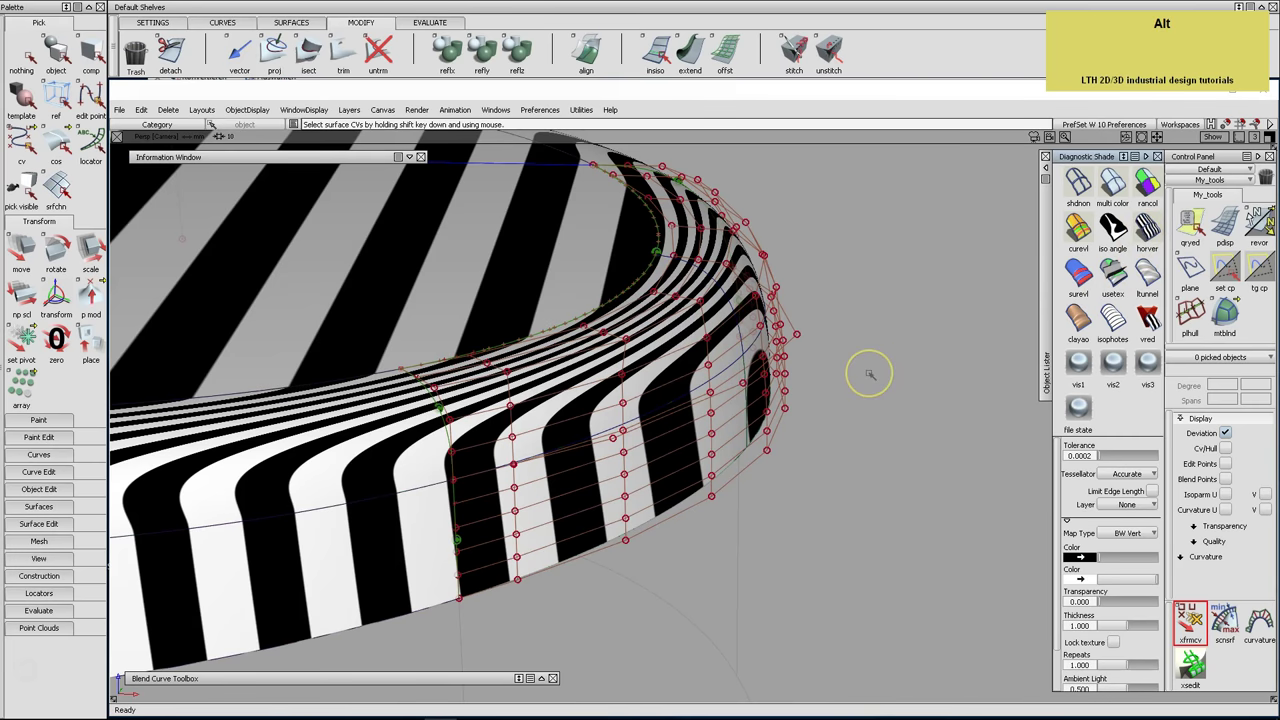
pyautogui.hotkey('alt', ',')
pyautogui.keyDown('alt'); pyautogui.keyDown('shift'); pyautogui.moveTo(860, 380); pyautogui.dragTo(684, 405); pyautogui.keyUp('shift'); pyautogui.keyUp('alt')
pyautogui.keyDown('alt'); pyautogui.keyDown('shift'); pyautogui.moveTo(684, 405); pyautogui.dragTo(846, 429, button='right'); pyautogui.keyUp('shift'); pyautogui.keyUp('alt')
pyautogui.keyDown('alt'); pyautogui.keyDown('shift'); pyautogui.moveTo(846, 429); pyautogui.dragTo(559, 390, button='middle'); pyautogui.keyUp('shift'); pyautogui.keyUp('alt')
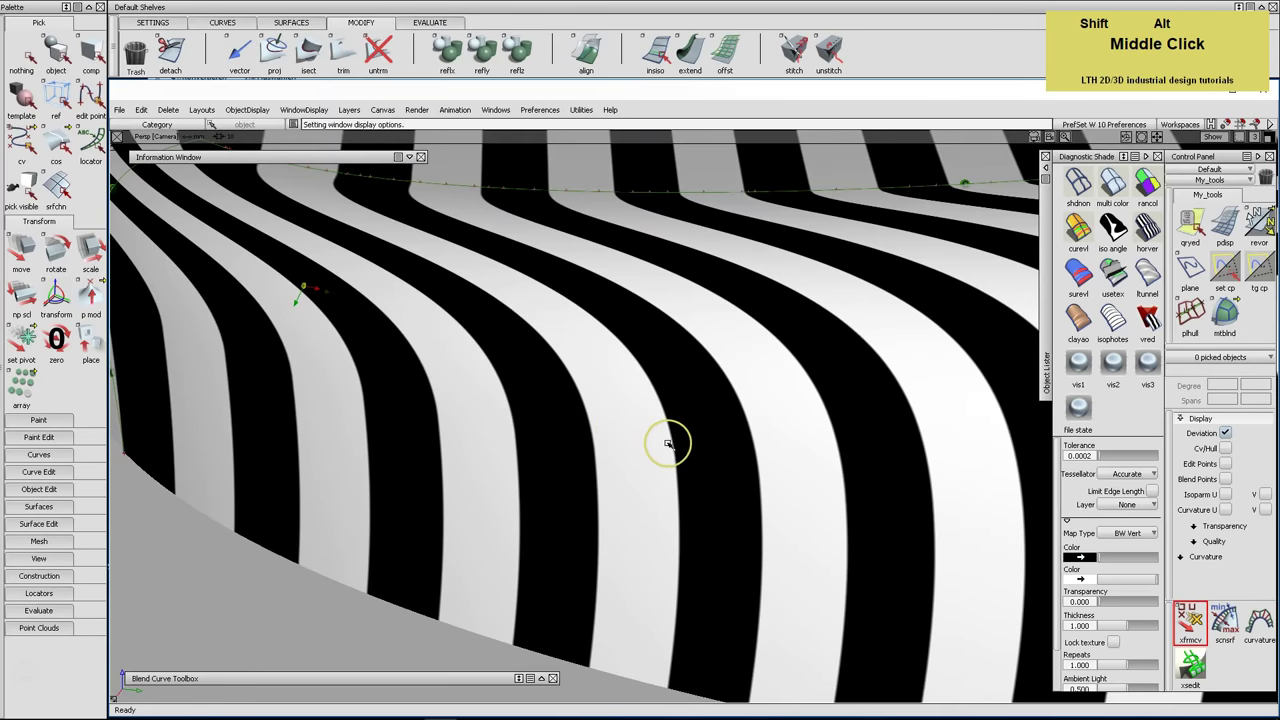
pyautogui.keyDown('alt'); pyautogui.keyDown('shift'); pyautogui.moveTo(668, 443); pyautogui.dragTo(670, 439, button='right'); pyautogui.keyUp('shift'); pyautogui.keyUp('alt')
pyautogui.keyDown('alt'); pyautogui.keyDown('shift'); pyautogui.moveTo(880, 470); pyautogui.dragTo(894, 371); pyautogui.keyUp('shift'); pyautogui.keyUp('alt')
pyautogui.keyDown('alt'); pyautogui.keyDown('shift'); pyautogui.moveTo(894, 371); pyautogui.dragTo(436, 498, button='middle'); pyautogui.keyUp('shift'); pyautogui.keyUp('alt')
pyautogui.moveTo(750, 426)
pyautogui.keyDown('alt'); pyautogui.keyDown('shift'); pyautogui.mouseDown()
pyautogui.moveTo(751, 438)
pyautogui.moveTo(751, 409)
pyautogui.mouseUp(); pyautogui.keyUp('shift'); pyautogui.keyUp('alt')
pyautogui.keyDown('alt'); pyautogui.keyDown('shift'); pyautogui.moveTo(751, 409); pyautogui.dragTo(803, 429, button='right'); pyautogui.keyUp('shift'); pyautogui.keyUp('alt')
pyautogui.keyDown('alt'); pyautogui.keyDown('shift'); pyautogui.moveTo(803, 429); pyautogui.dragTo(1033, 395, button='middle'); pyautogui.keyUp('shift'); pyautogui.keyUp('alt')
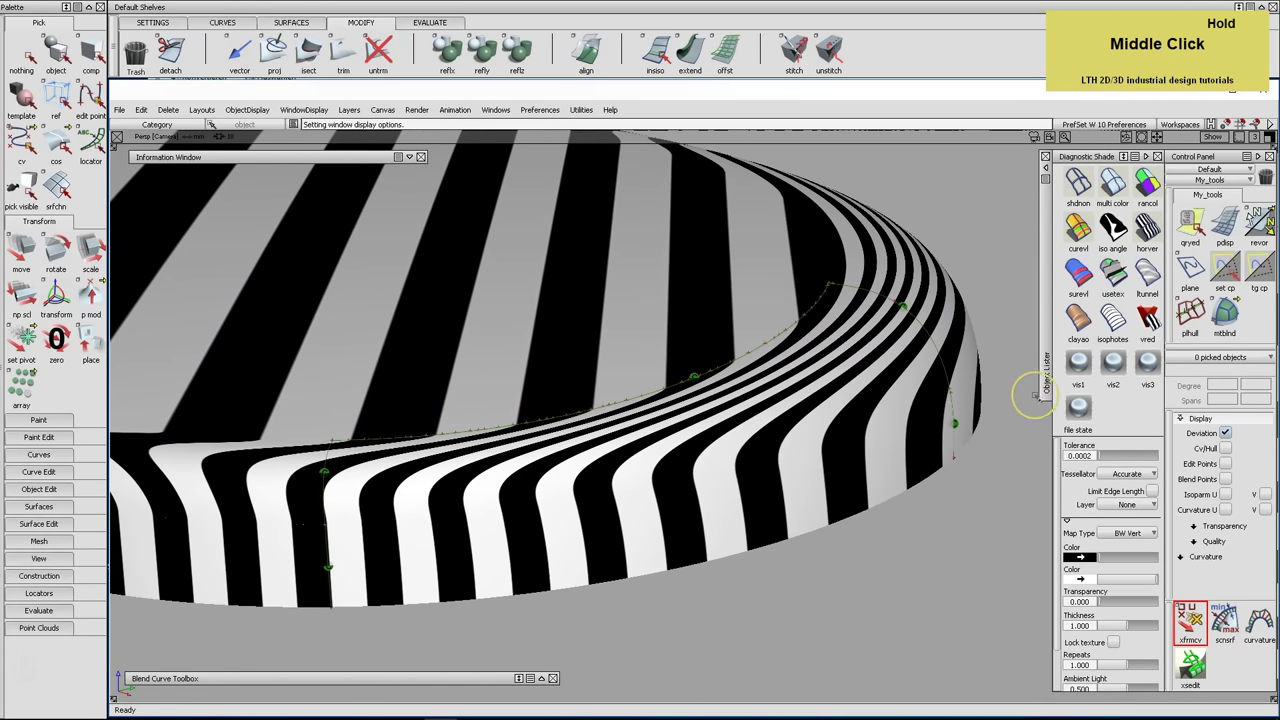
# Examine the grip end's highlight flow from several angles with the Showroom diagnostic shading
pyautogui.click(928, 373)
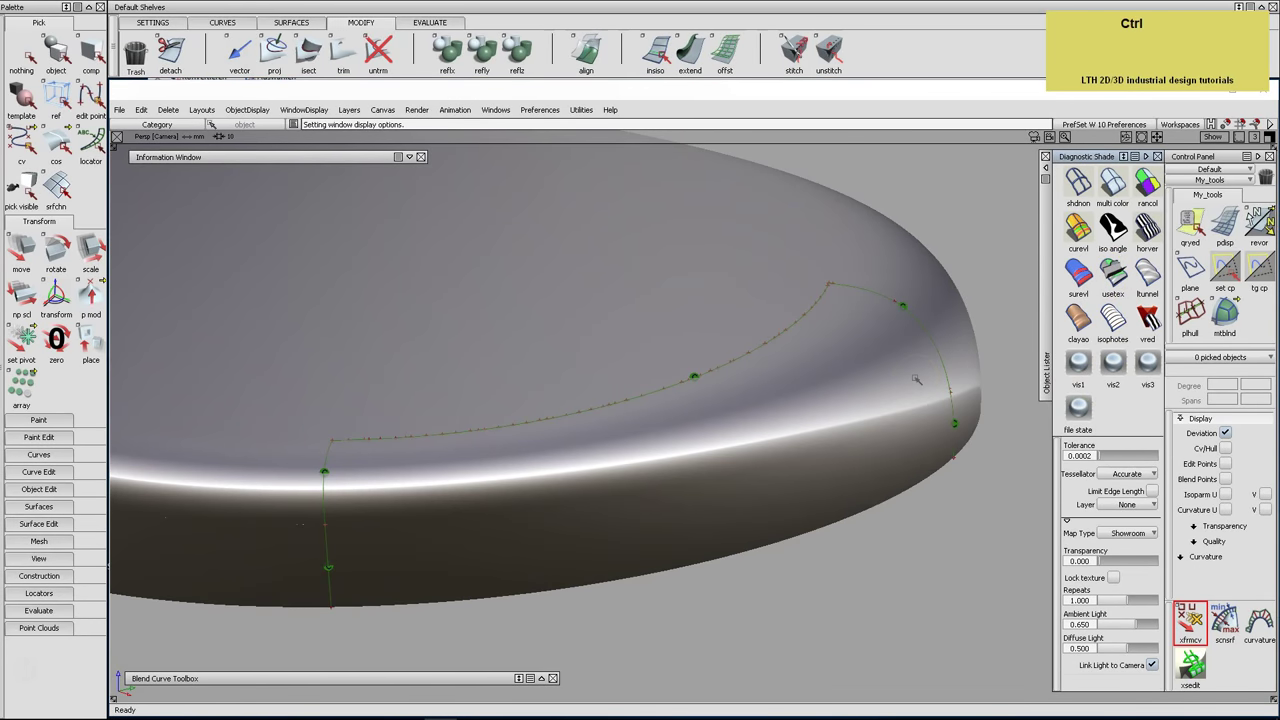
pyautogui.click(1040, 366)
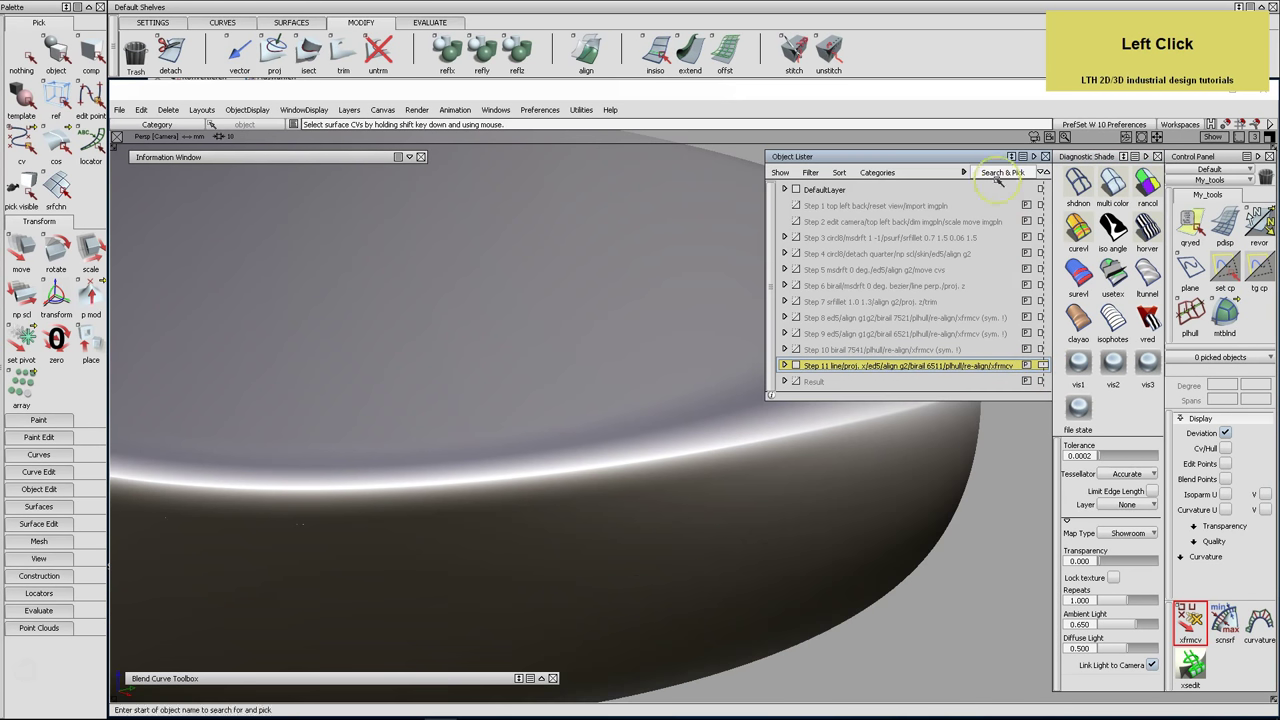
pyautogui.keyDown('alt'); pyautogui.keyDown('shift'); pyautogui.moveTo(929, 300); pyautogui.dragTo(914, 309, button='right'); pyautogui.keyUp('shift'); pyautogui.keyUp('alt')
pyautogui.keyDown('alt'); pyautogui.keyDown('shift'); pyautogui.moveTo(914, 309); pyautogui.dragTo(889, 372, button='middle'); pyautogui.keyUp('shift'); pyautogui.keyUp('alt')
pyautogui.keyDown('alt'); pyautogui.keyDown('shift'); pyautogui.moveTo(889, 372); pyautogui.dragTo(831, 292); pyautogui.keyUp('shift'); pyautogui.keyUp('alt')
pyautogui.keyDown('alt'); pyautogui.keyDown('shift'); pyautogui.moveTo(942, 386); pyautogui.dragTo(748, 429); pyautogui.keyUp('shift'); pyautogui.keyUp('alt')
pyautogui.keyDown('alt'); pyautogui.keyDown('shift'); pyautogui.moveTo(820, 416); pyautogui.dragTo(824, 398, button='right'); pyautogui.keyUp('shift'); pyautogui.keyUp('alt')
pyautogui.keyDown('alt'); pyautogui.keyDown('shift'); pyautogui.moveTo(843, 397); pyautogui.dragTo(733, 420, button='middle'); pyautogui.keyUp('shift'); pyautogui.keyUp('alt')
# Set the diagnostic shading's map type to Diffuse and inspect the complete handle without its model curves
pyautogui.moveTo(1126, 531); pyautogui.dragTo(1128, 579)
pyautogui.moveTo(886, 486)
pyautogui.keyDown('alt'); pyautogui.keyDown('shift'); pyautogui.mouseDown(button='middle')
pyautogui.moveTo(786, 466)
pyautogui.moveTo(706, 543)
pyautogui.mouseUp(button='middle'); pyautogui.keyUp('shift'); pyautogui.keyUp('alt')
pyautogui.moveTo(706, 543)
pyautogui.keyDown('alt'); pyautogui.keyDown('shift'); pyautogui.mouseDown()
pyautogui.moveTo(714, 460)
pyautogui.moveTo(713, 556)
pyautogui.moveTo(738, 530)
pyautogui.mouseUp(); pyautogui.keyUp('shift'); pyautogui.keyUp('alt')
pyautogui.keyDown('alt'); pyautogui.keyDown('shift'); pyautogui.moveTo(515, 530); pyautogui.dragTo(720, 526); pyautogui.keyUp('shift'); pyautogui.keyUp('alt')
pyautogui.keyDown('alt'); pyautogui.keyDown('shift'); pyautogui.moveTo(530, 514); pyautogui.dragTo(911, 517, button='middle'); pyautogui.keyUp('shift'); pyautogui.keyUp('alt')
pyautogui.keyDown('alt'); pyautogui.keyDown('shift'); pyautogui.moveTo(911, 517); pyautogui.dragTo(730, 535); pyautogui.keyUp('shift'); pyautogui.keyUp('alt')
pyautogui.hotkey('alt', ',')
pyautogui.hotkey('alt', ',')
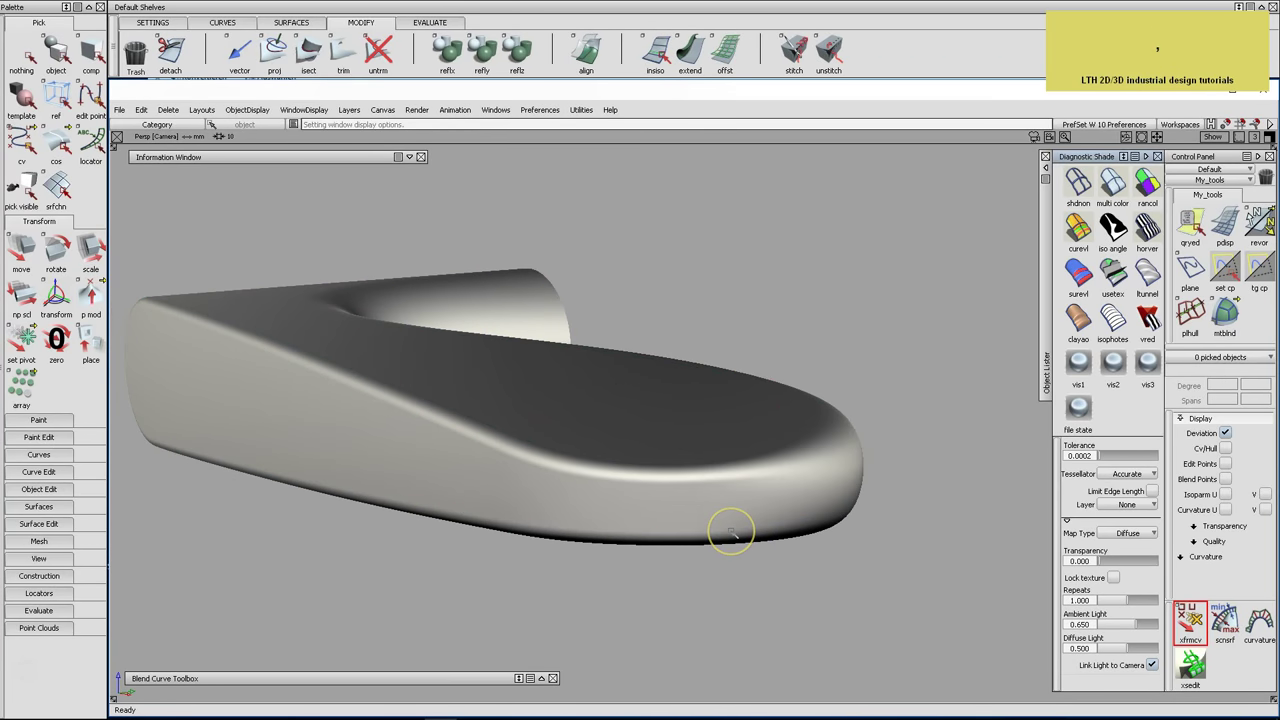
# Show the four-view layout, frame the complete handle in each view, and display the model curves
pyautogui.press('F4')
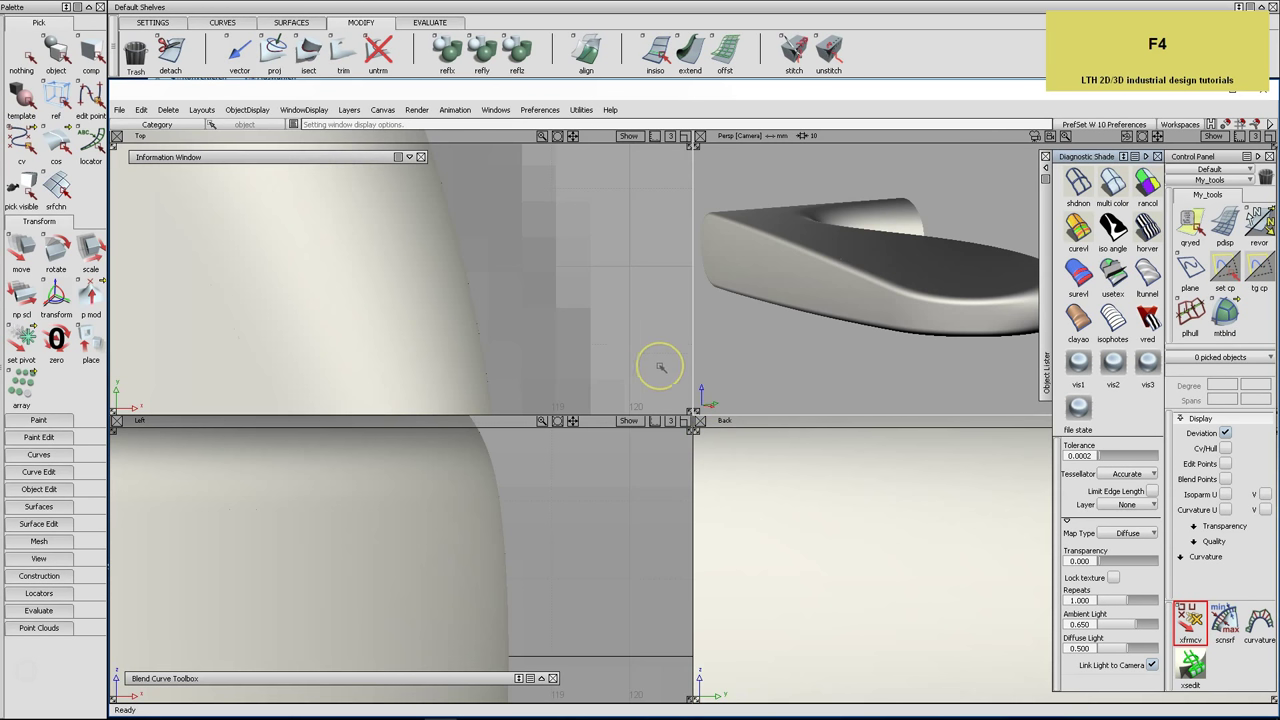
pyautogui.keyDown('alt'); pyautogui.keyDown('shift'); pyautogui.moveTo(630, 293); pyautogui.dragTo(410, 356, button='right'); pyautogui.keyUp('shift'); pyautogui.keyUp('alt')
pyautogui.keyDown('alt'); pyautogui.keyDown('shift'); pyautogui.moveTo(560, 303); pyautogui.dragTo(378, 351, button='right'); pyautogui.keyUp('shift'); pyautogui.keyUp('alt')
pyautogui.keyDown('alt'); pyautogui.keyDown('shift'); pyautogui.rightClick(449, 343); pyautogui.keyUp('shift'); pyautogui.keyUp('alt')
pyautogui.keyDown('alt'); pyautogui.keyDown('shift'); pyautogui.moveTo(449, 343); pyautogui.dragTo(557, 297, button='middle'); pyautogui.keyUp('shift'); pyautogui.keyUp('alt')
pyautogui.keyDown('alt'); pyautogui.keyDown('shift'); pyautogui.moveTo(886, 508); pyautogui.dragTo(938, 375, button='middle'); pyautogui.keyUp('shift'); pyautogui.keyUp('alt')
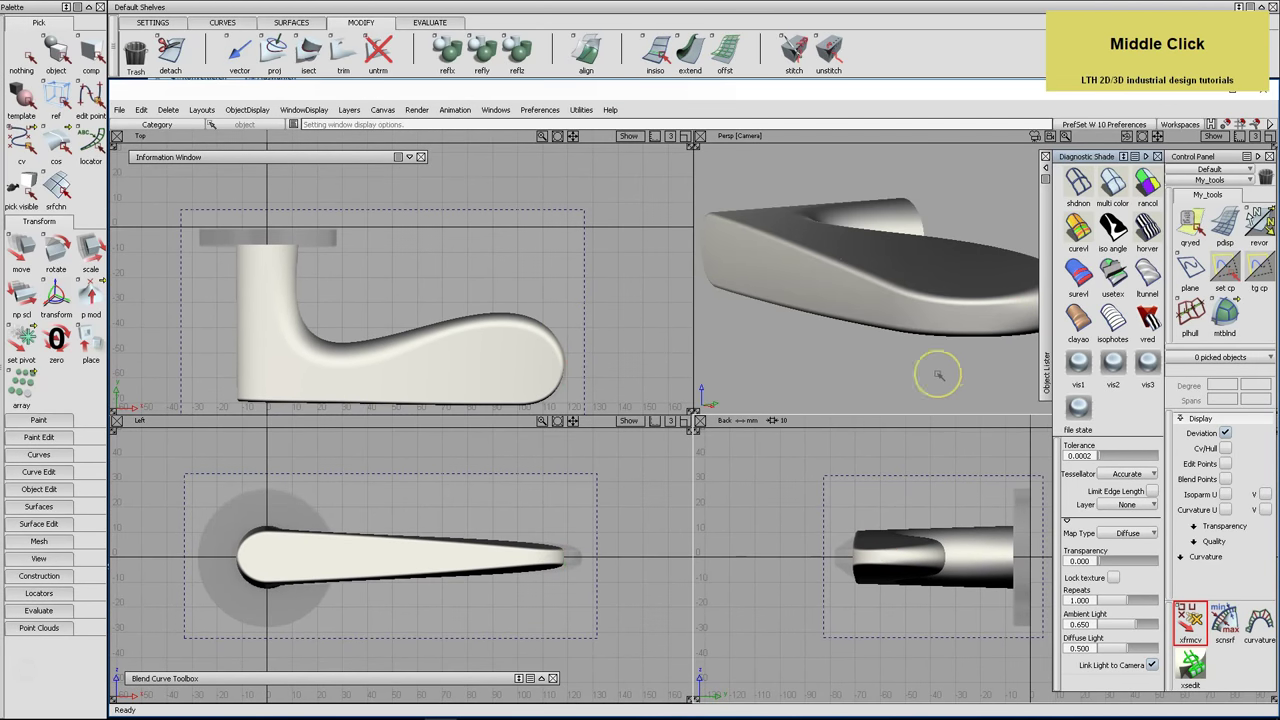
pyautogui.middleClick(935, 142)
pyautogui.hotkey('alt', ',')
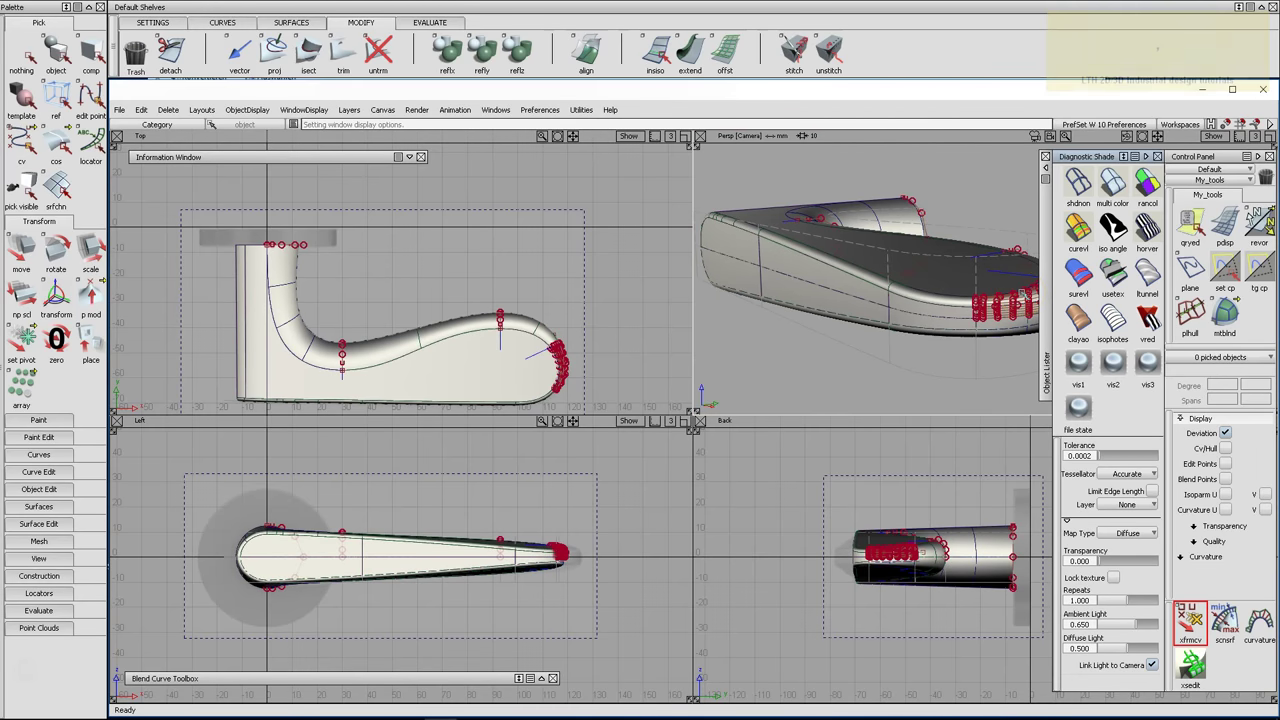
pyautogui.keyDown('alt'); pyautogui.keyDown('shift'); pyautogui.moveTo(954, 236); pyautogui.dragTo(929, 234, button='right'); pyautogui.keyUp('shift'); pyautogui.keyUp('alt')
pyautogui.moveTo(926, 236)
pyautogui.keyDown('alt'); pyautogui.keyDown('shift'); pyautogui.mouseDown(button='middle')
pyautogui.moveTo(899, 237)
pyautogui.moveTo(906, 245)
pyautogui.mouseUp(button='middle'); pyautogui.keyUp('shift'); pyautogui.keyUp('alt')
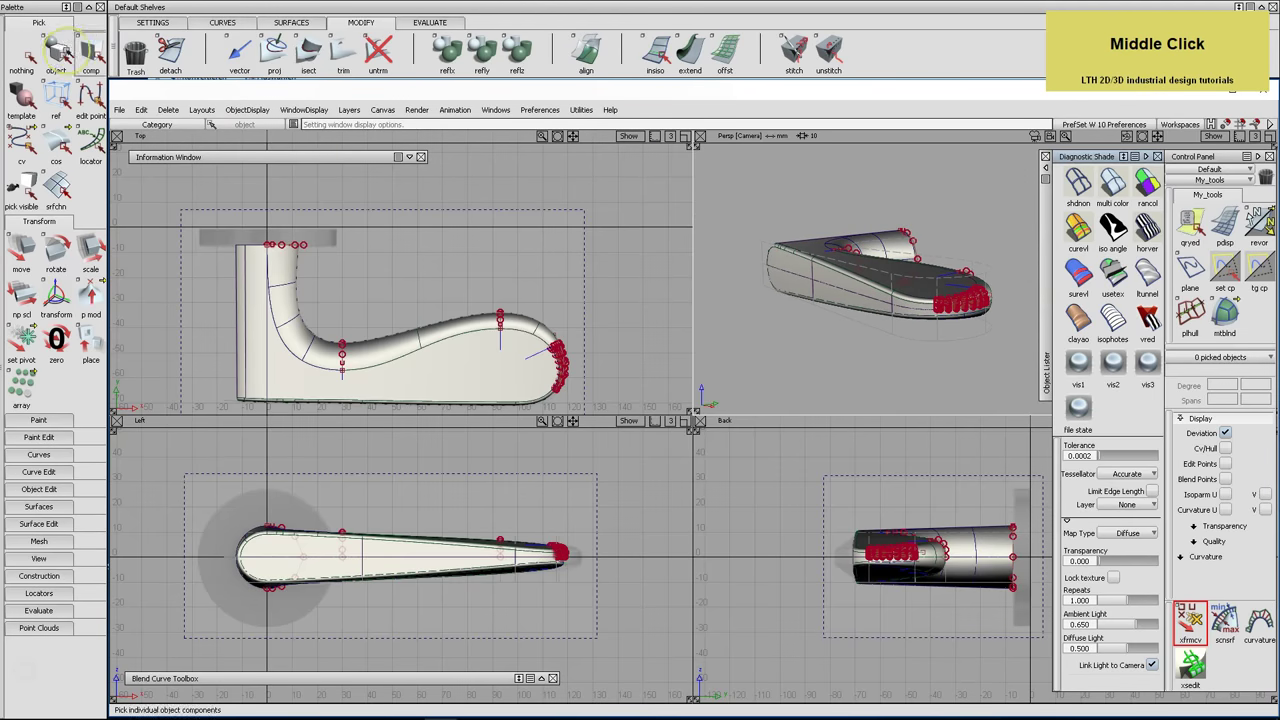
# Turn off the CV/hull display for all objects of the handle and deselect them
pyautogui.click(57, 50)
pyautogui.moveTo(734, 186); pyautogui.dragTo(1040, 387)
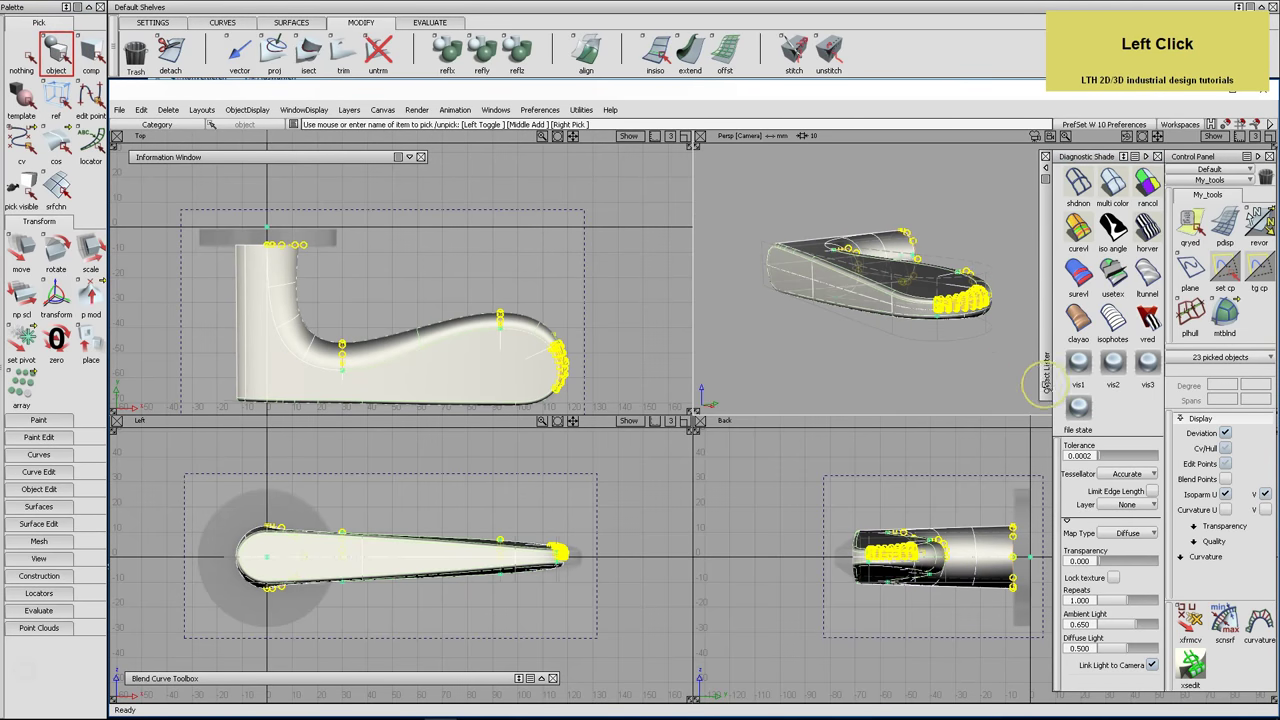
pyautogui.click(1225, 449)
pyautogui.click(1225, 449)
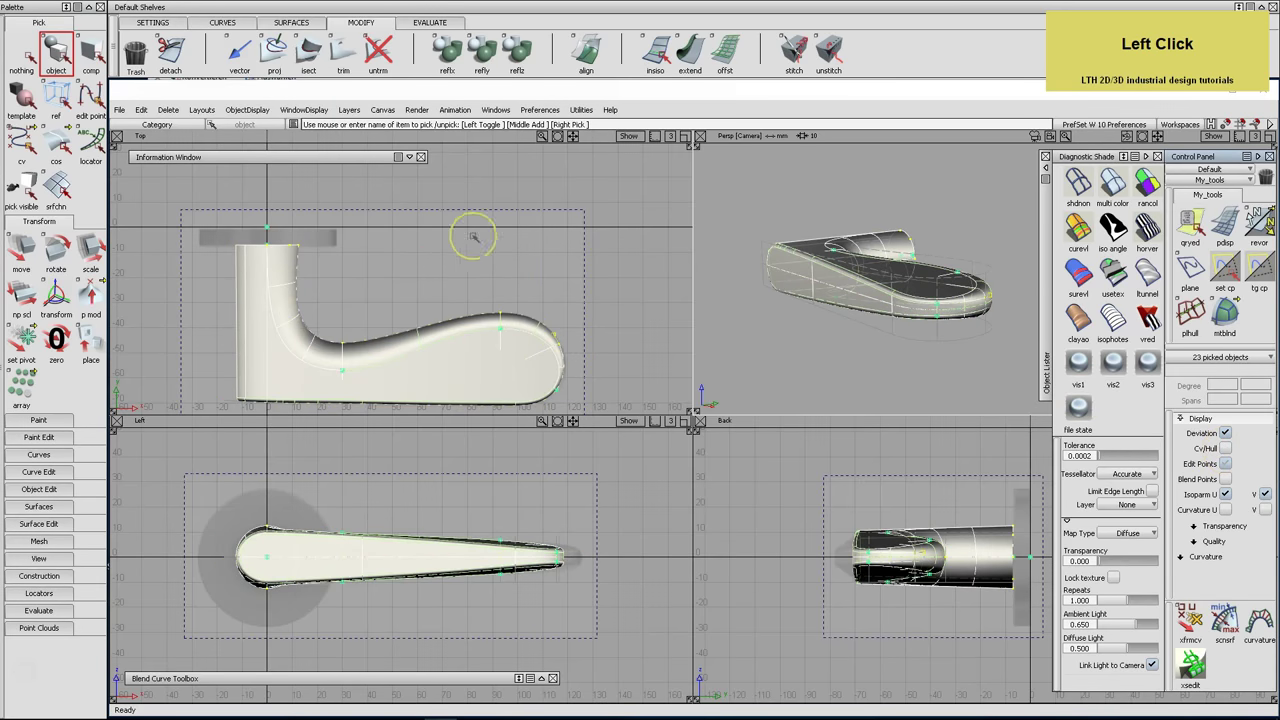
pyautogui.click(24, 55)
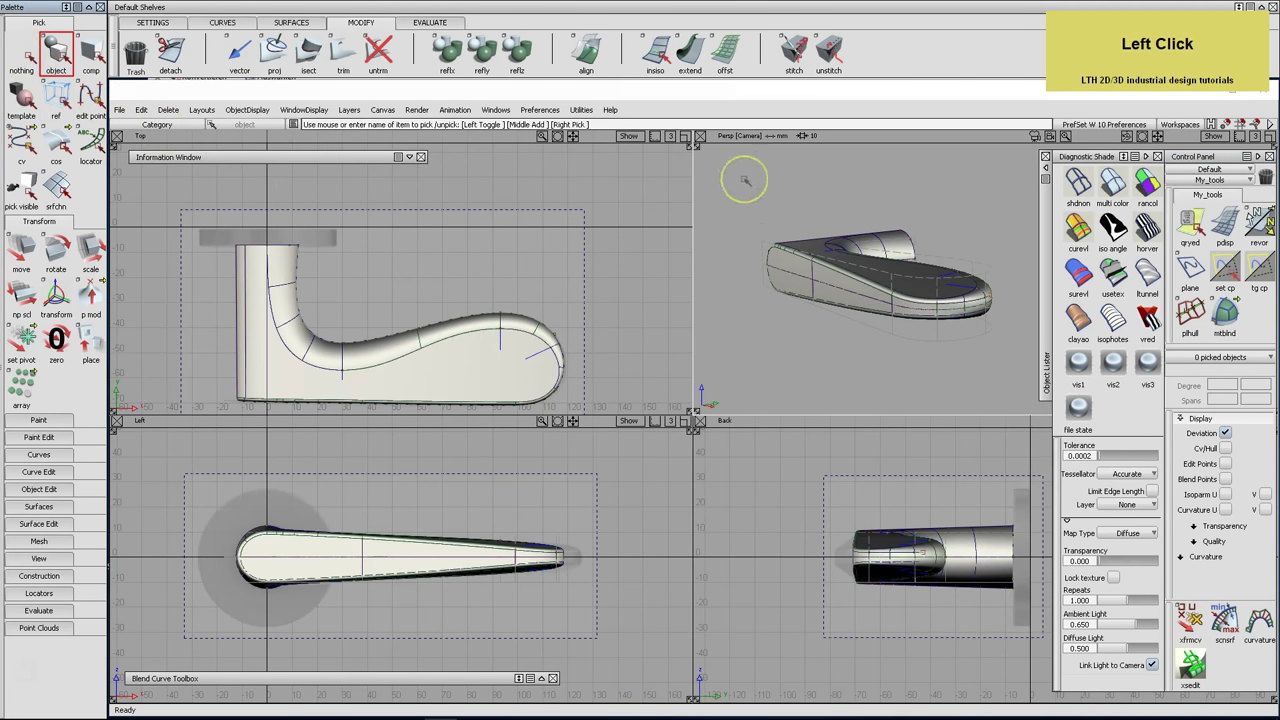
# Select all curves-on-surface across the handle and delete them
pyautogui.click(52, 150)
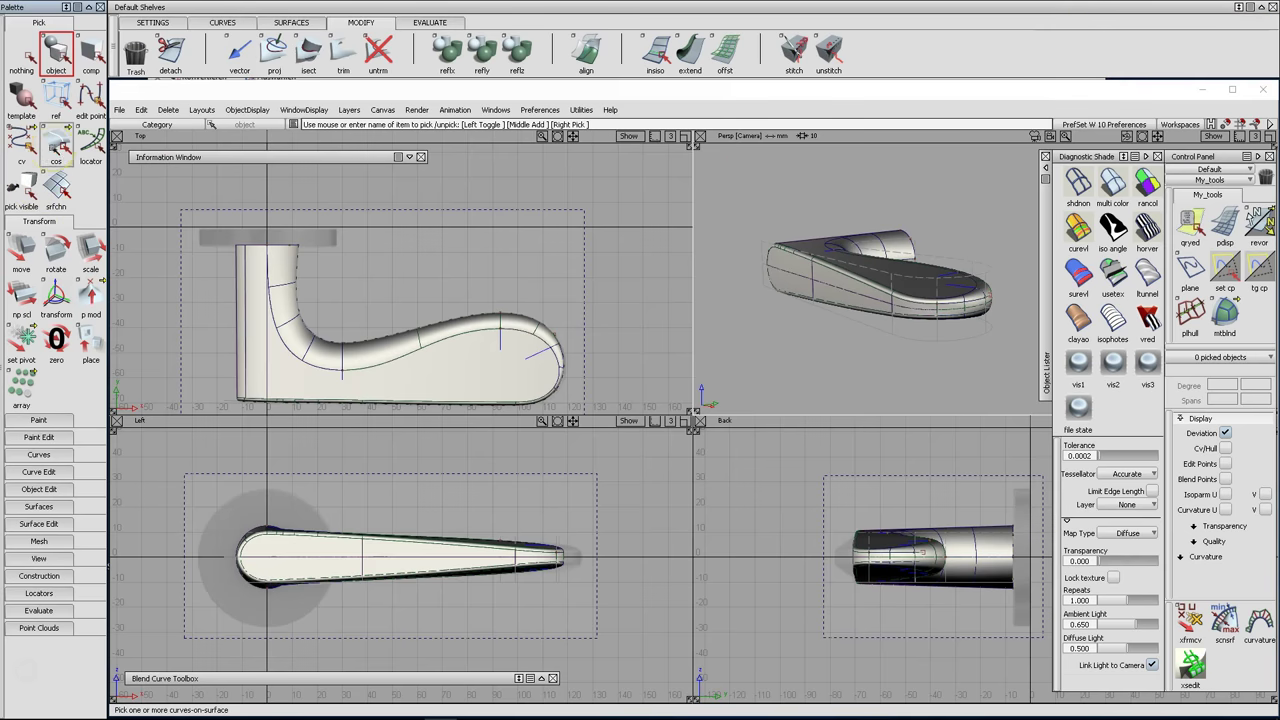
pyautogui.click(56, 148)
pyautogui.moveTo(744, 193); pyautogui.dragTo(1007, 360)
pyautogui.hotkey('ctrl', 'BackSpace')
pyautogui.press('Return')
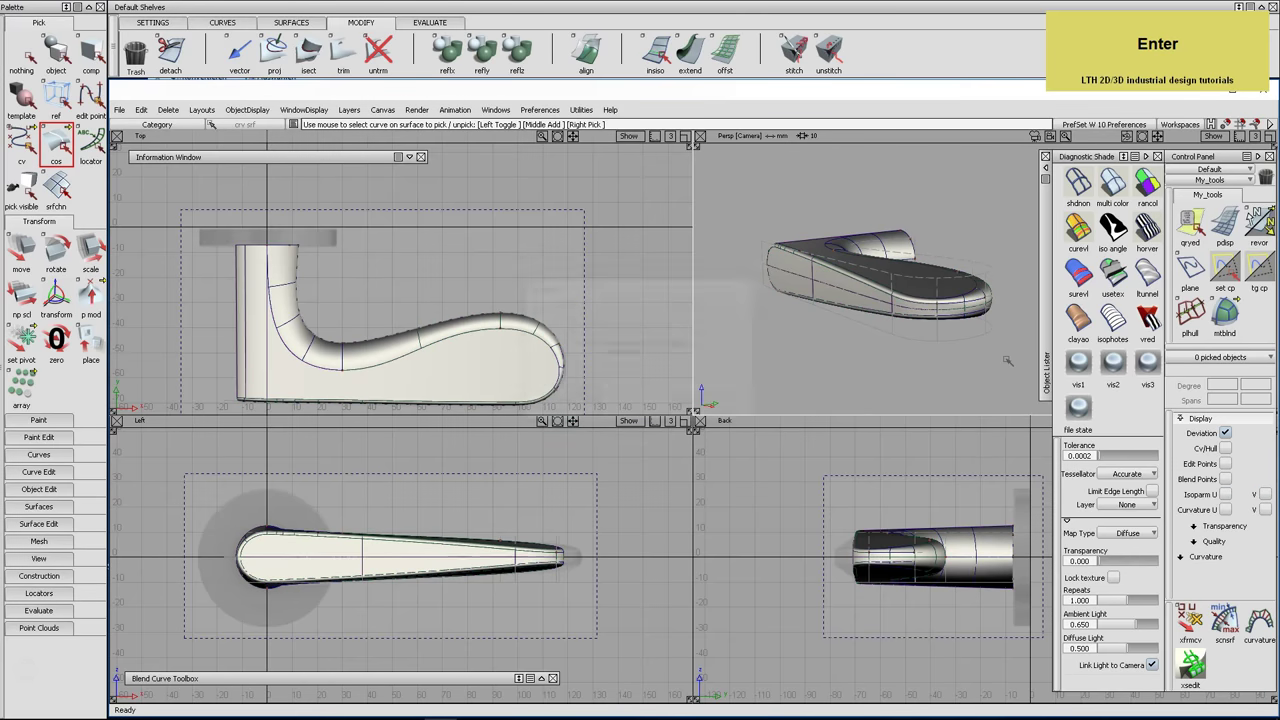
# Start Pick Component for selecting individual object components of the handle
pyautogui.click(90, 57)
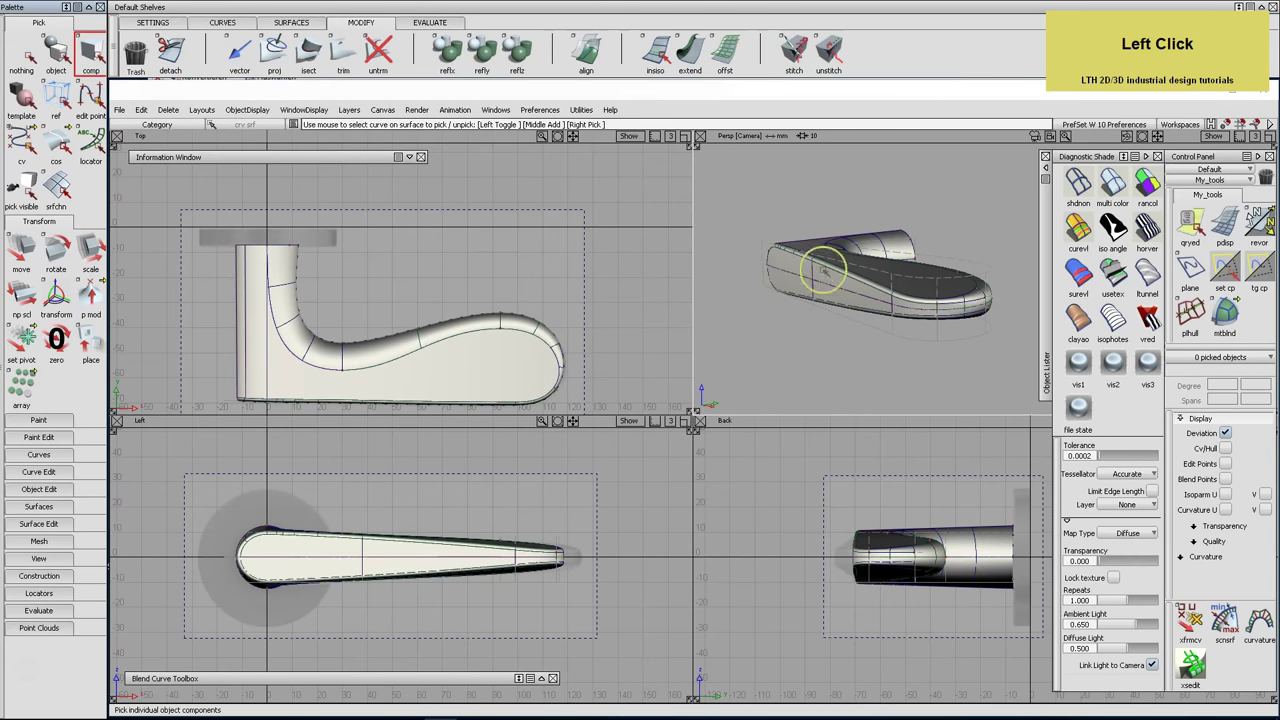